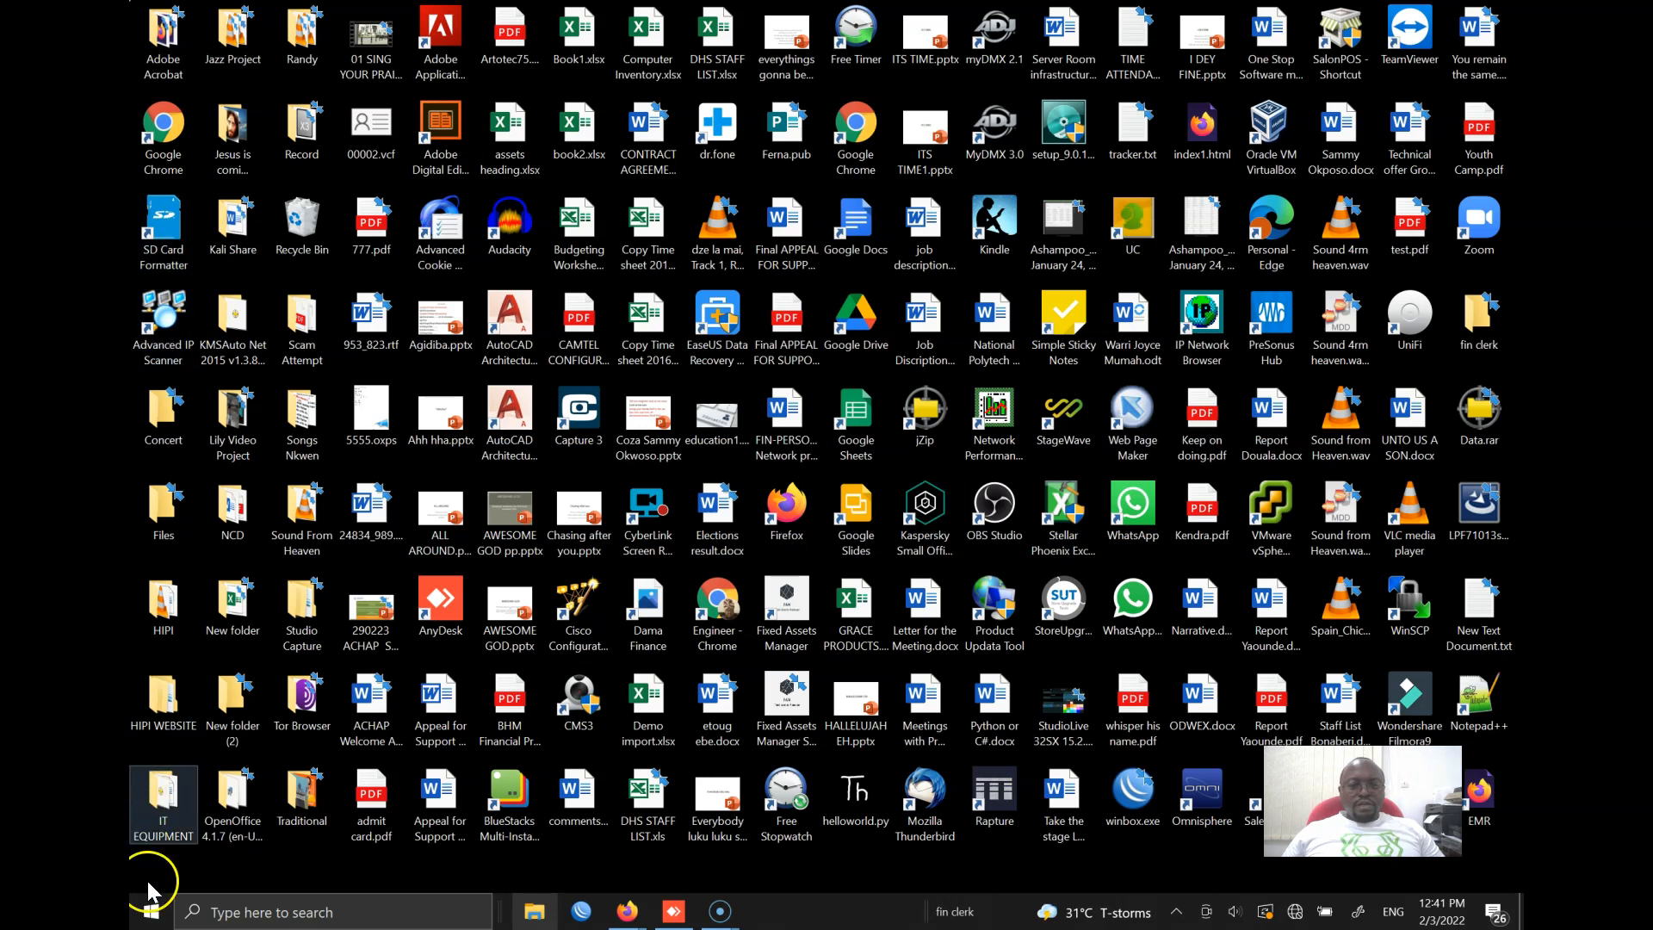
Find Word through the Windows search with the term "word", launch it, and close it again.
left_click(151, 912)
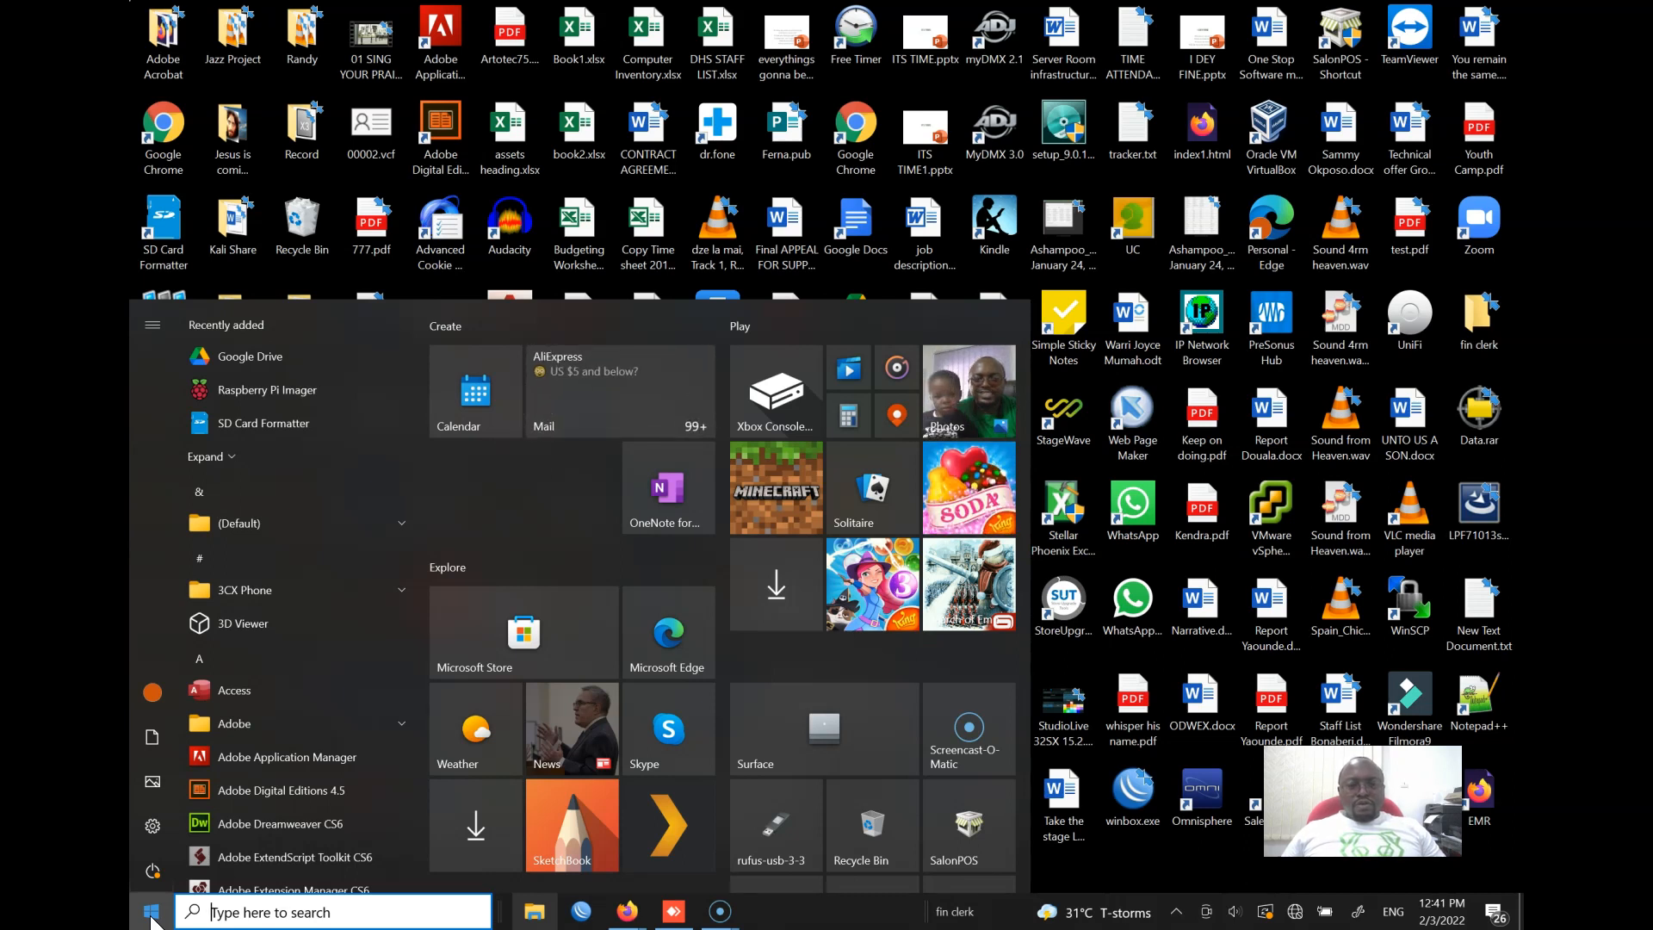
type("word")
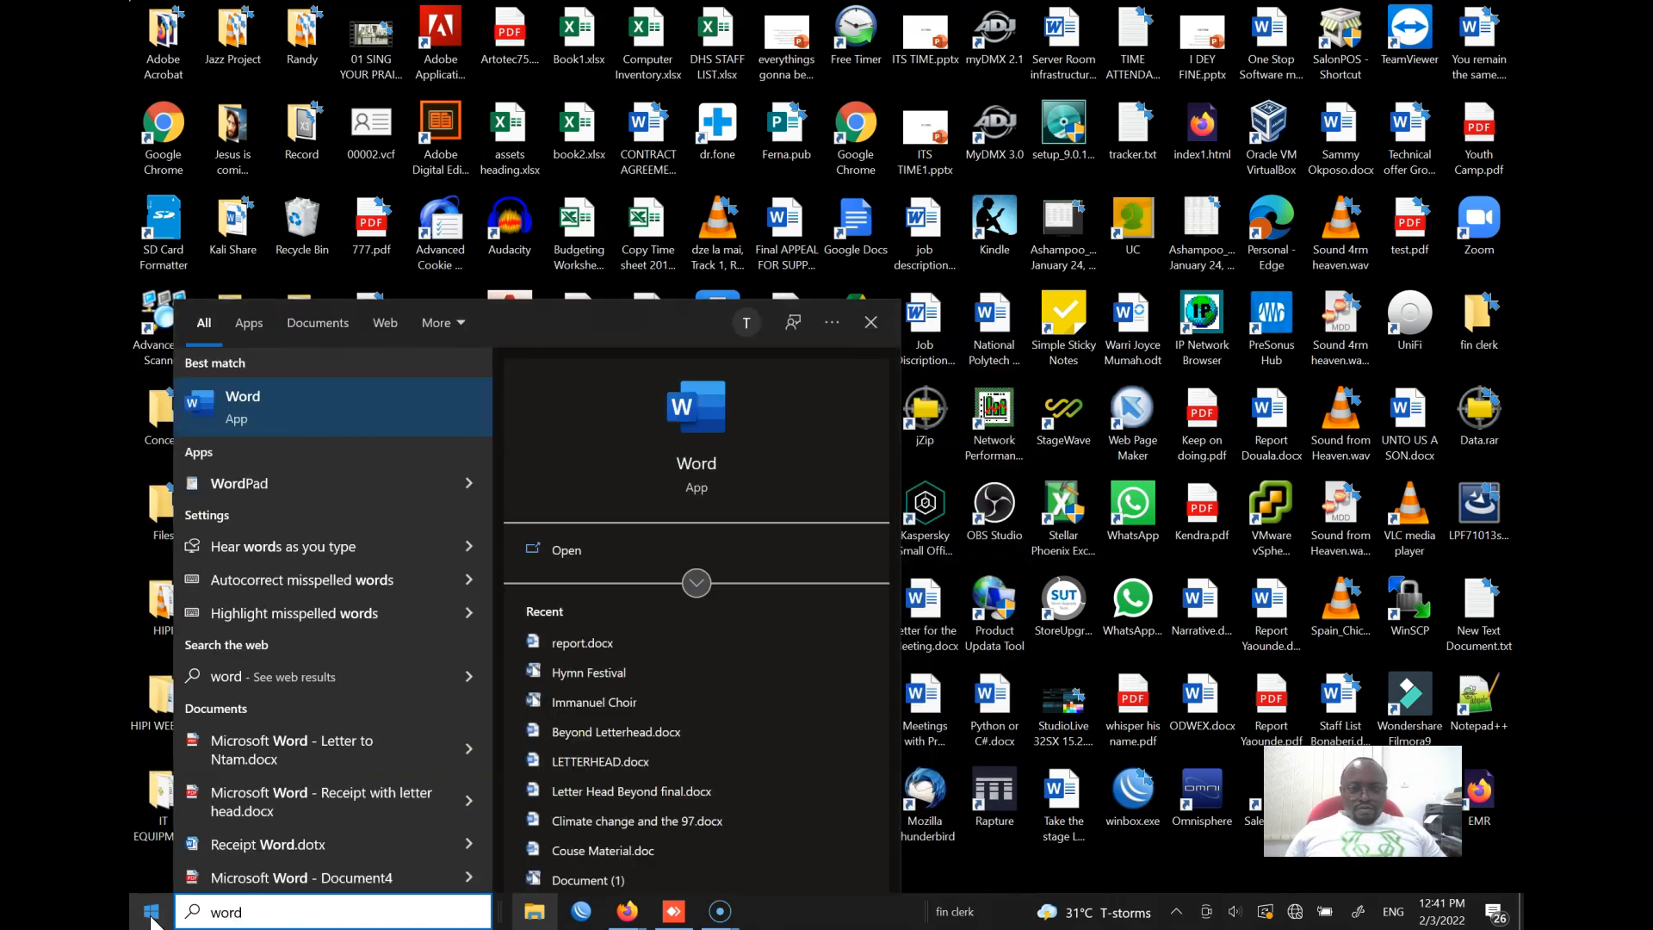
left_click(257, 418)
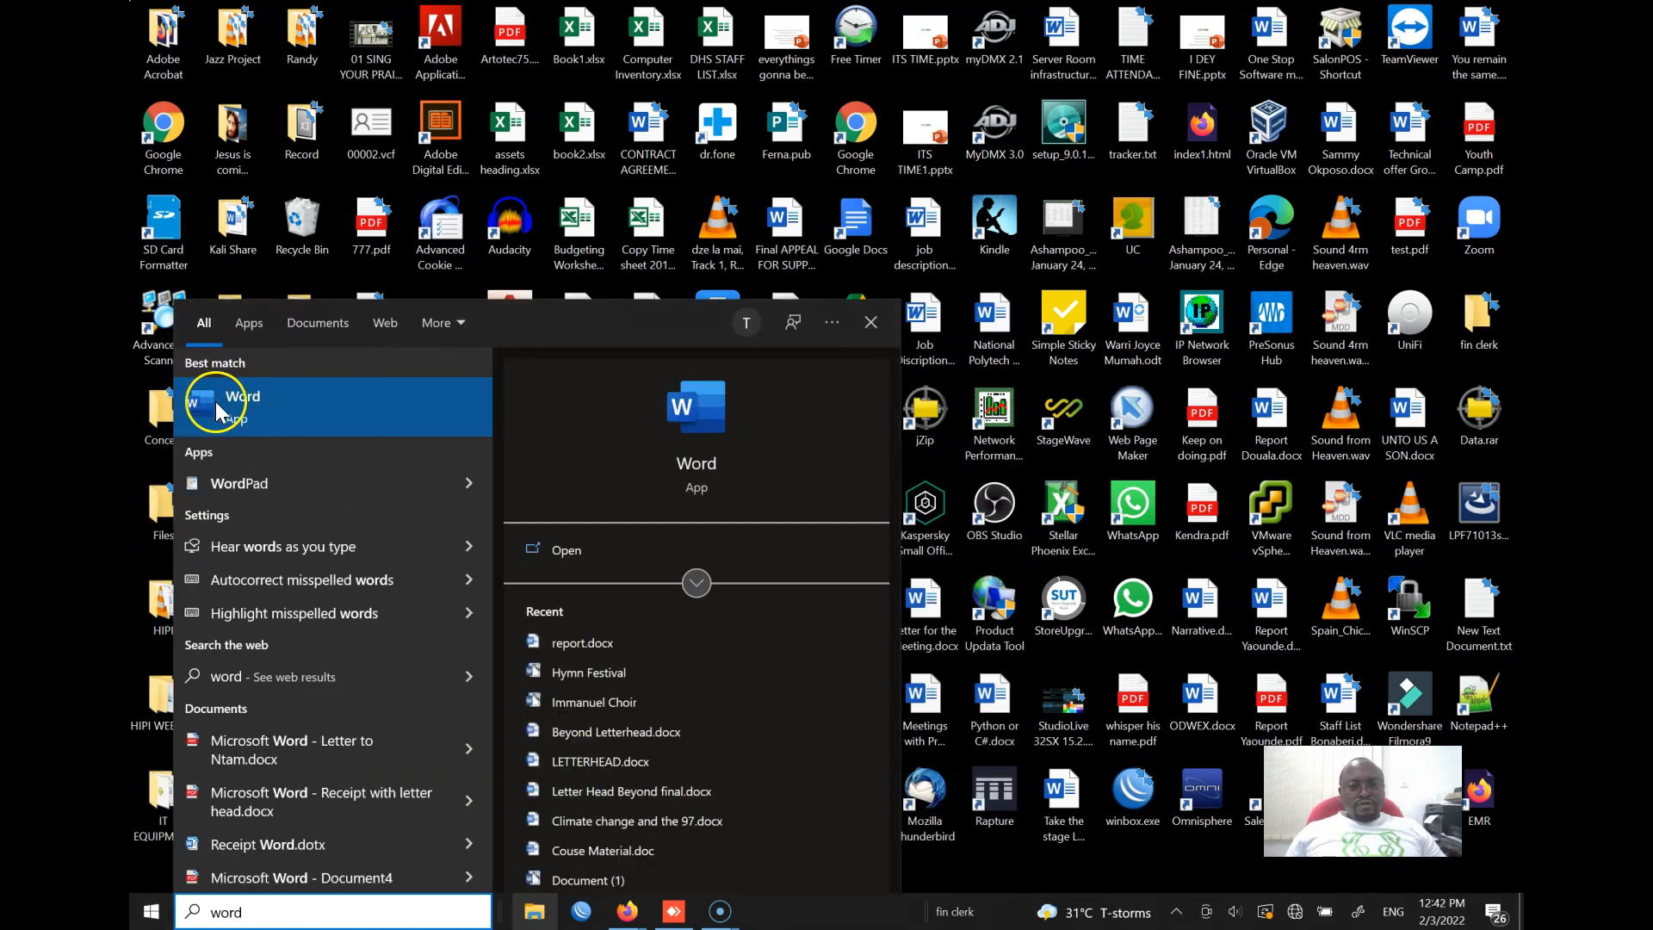
left_click(252, 409)
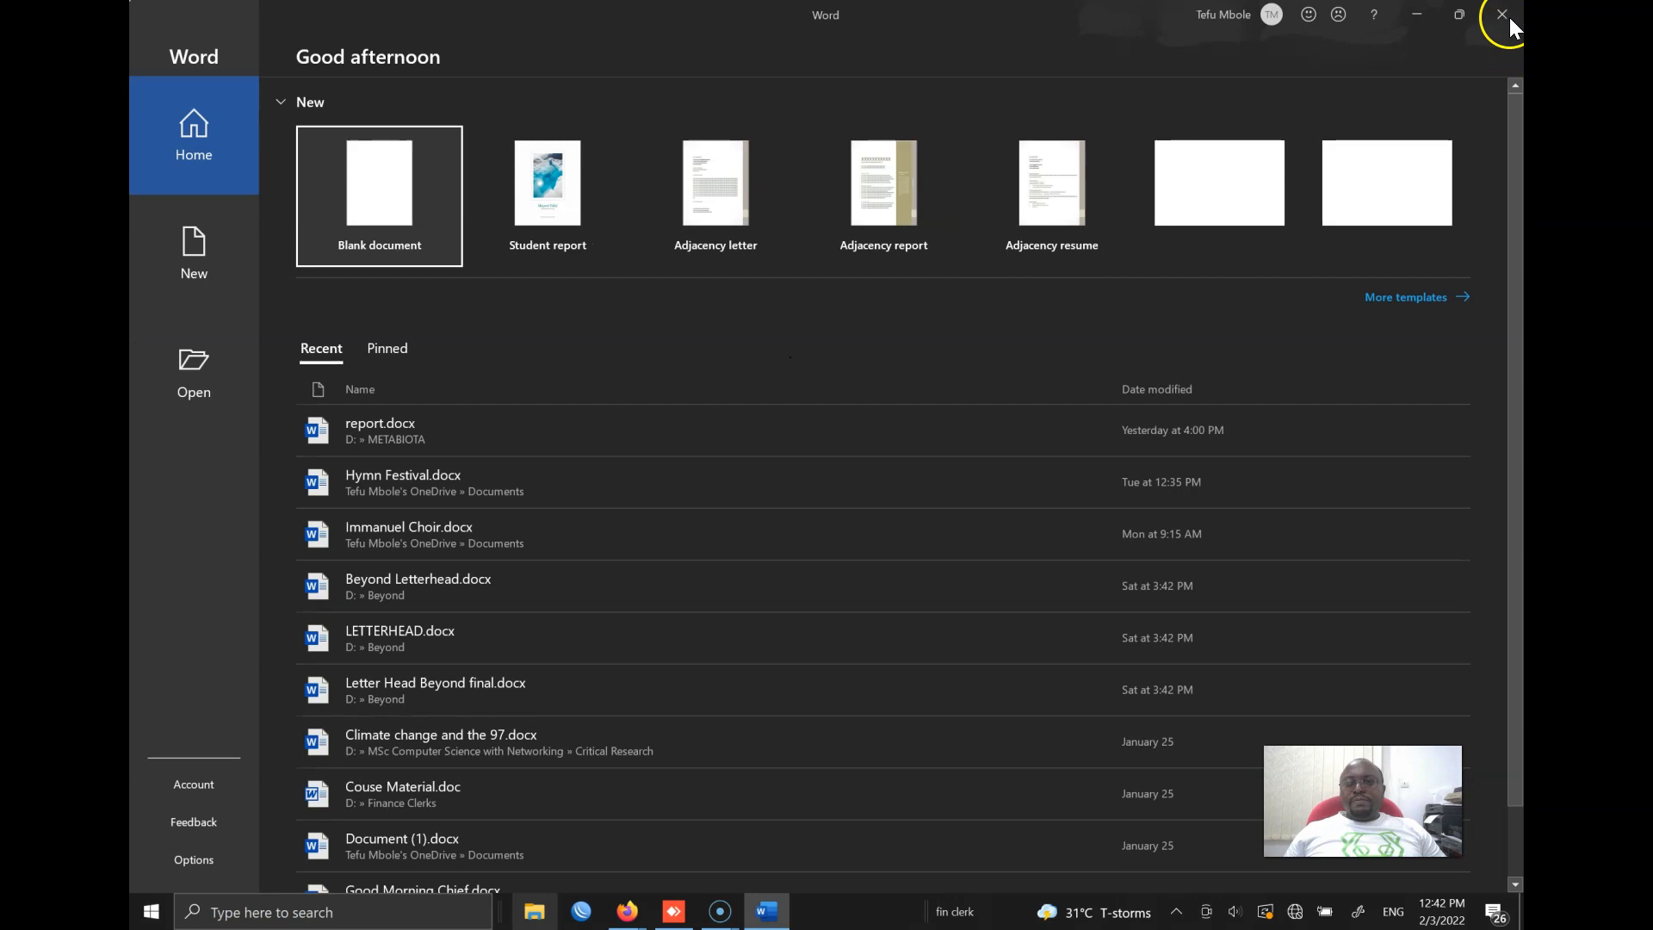
left_click(1508, 19)
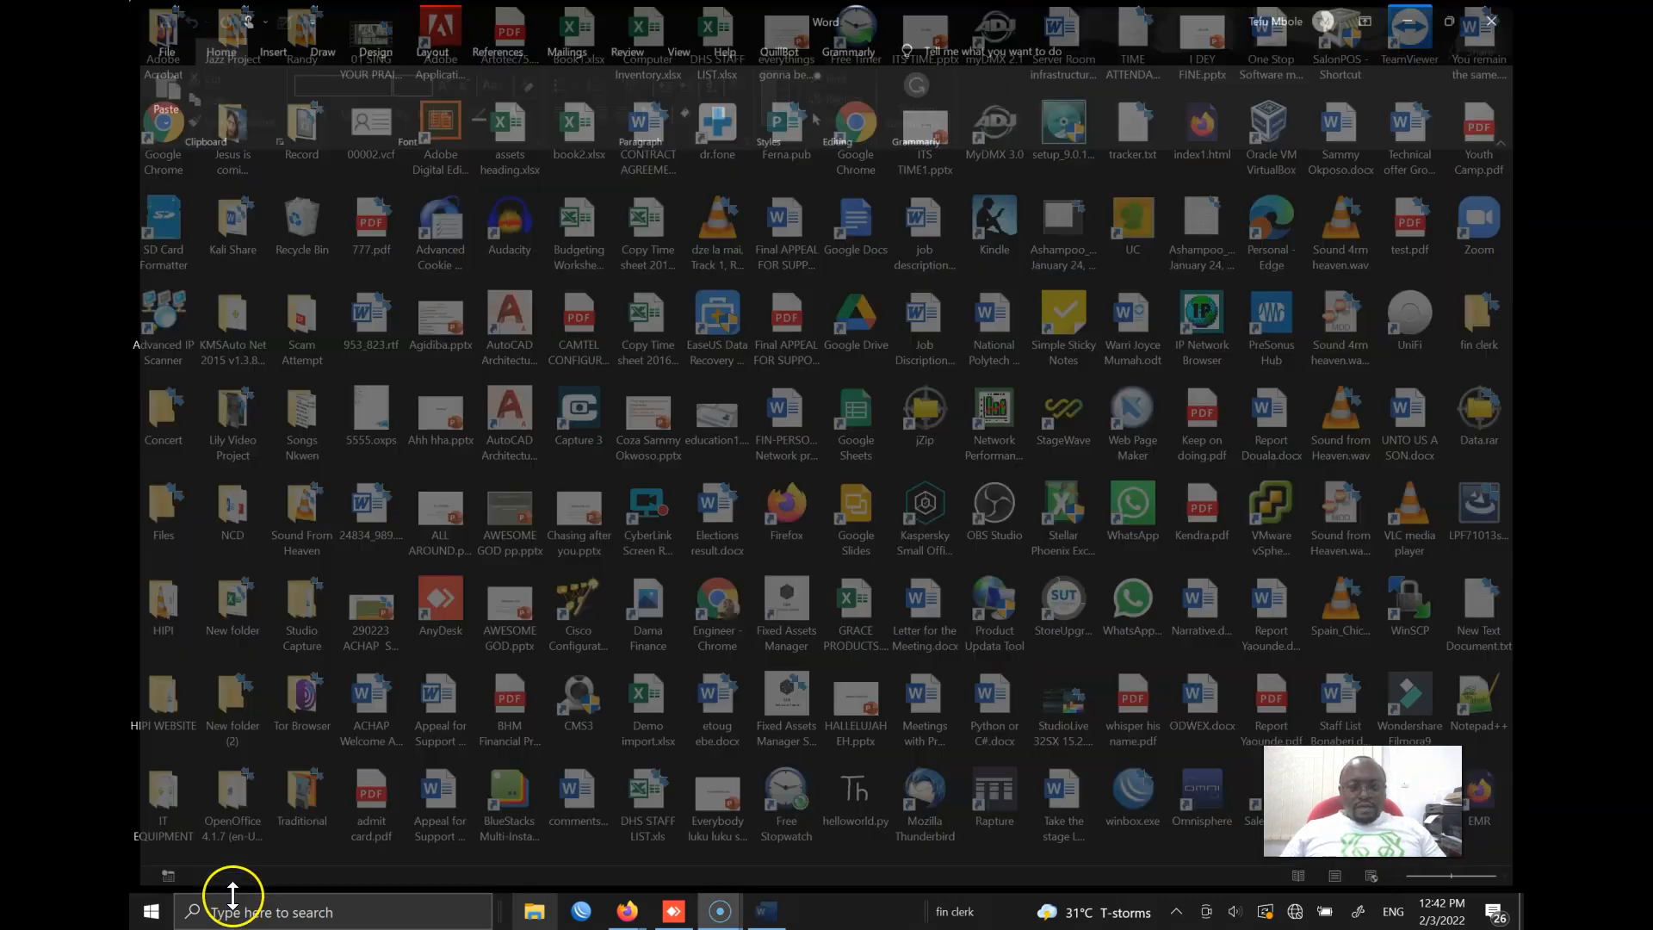
Open the On-Screen Keyboard from the Windows search and move it to the upper part of the desktop.
left_click(232, 898)
type("osk")
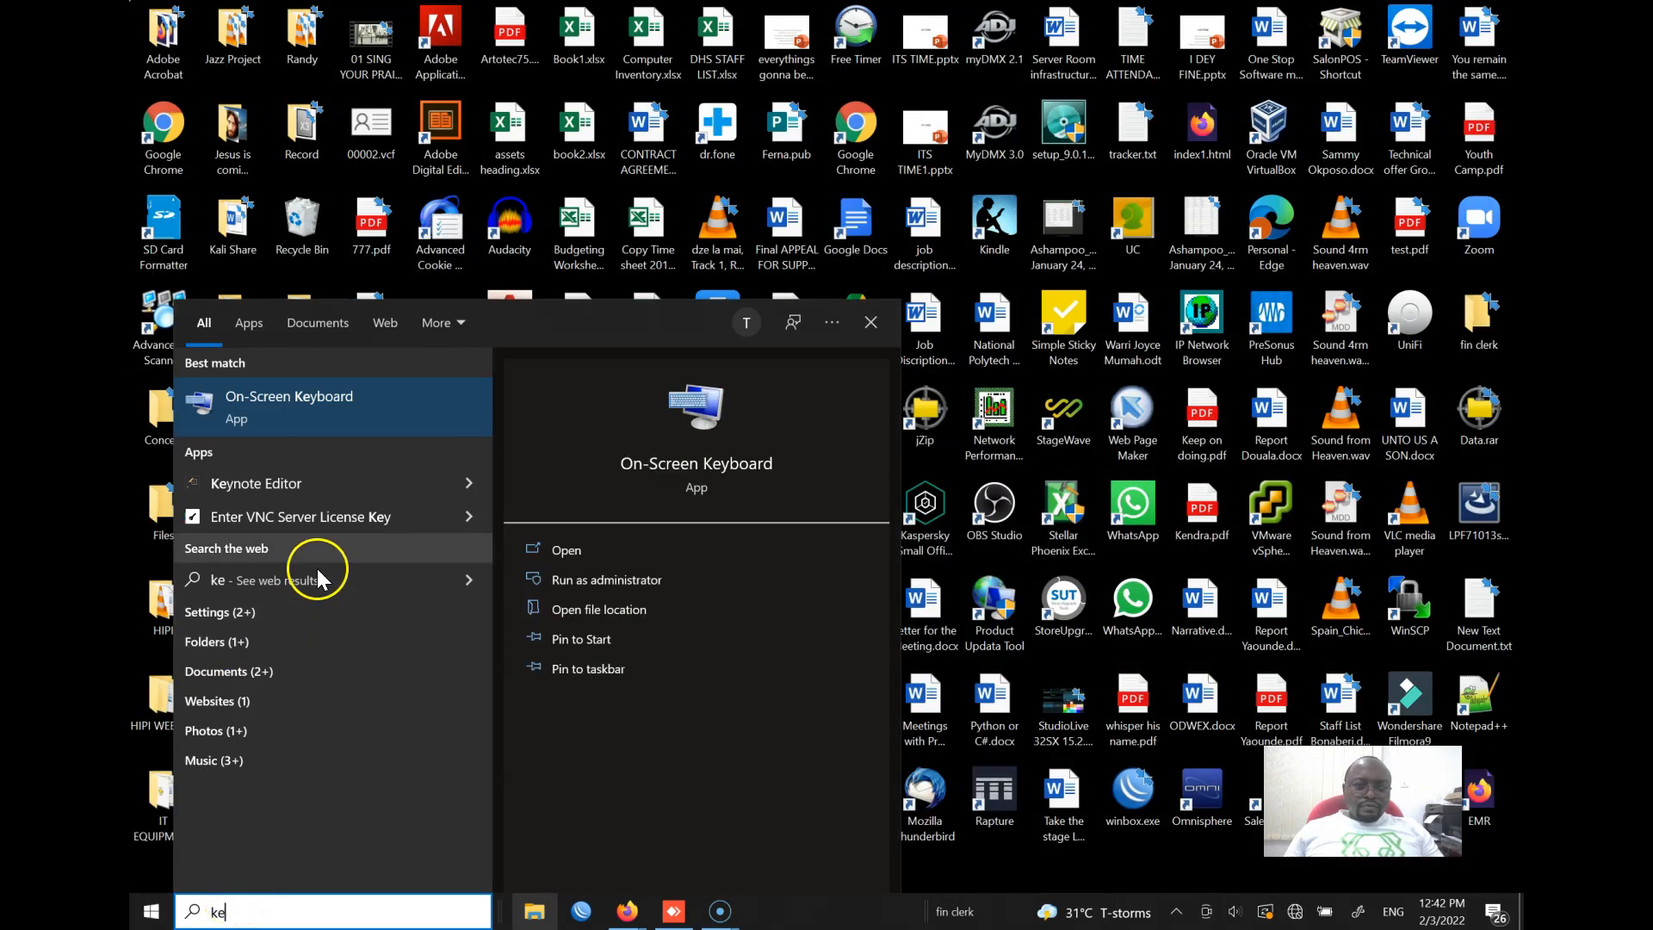
left_click(318, 402)
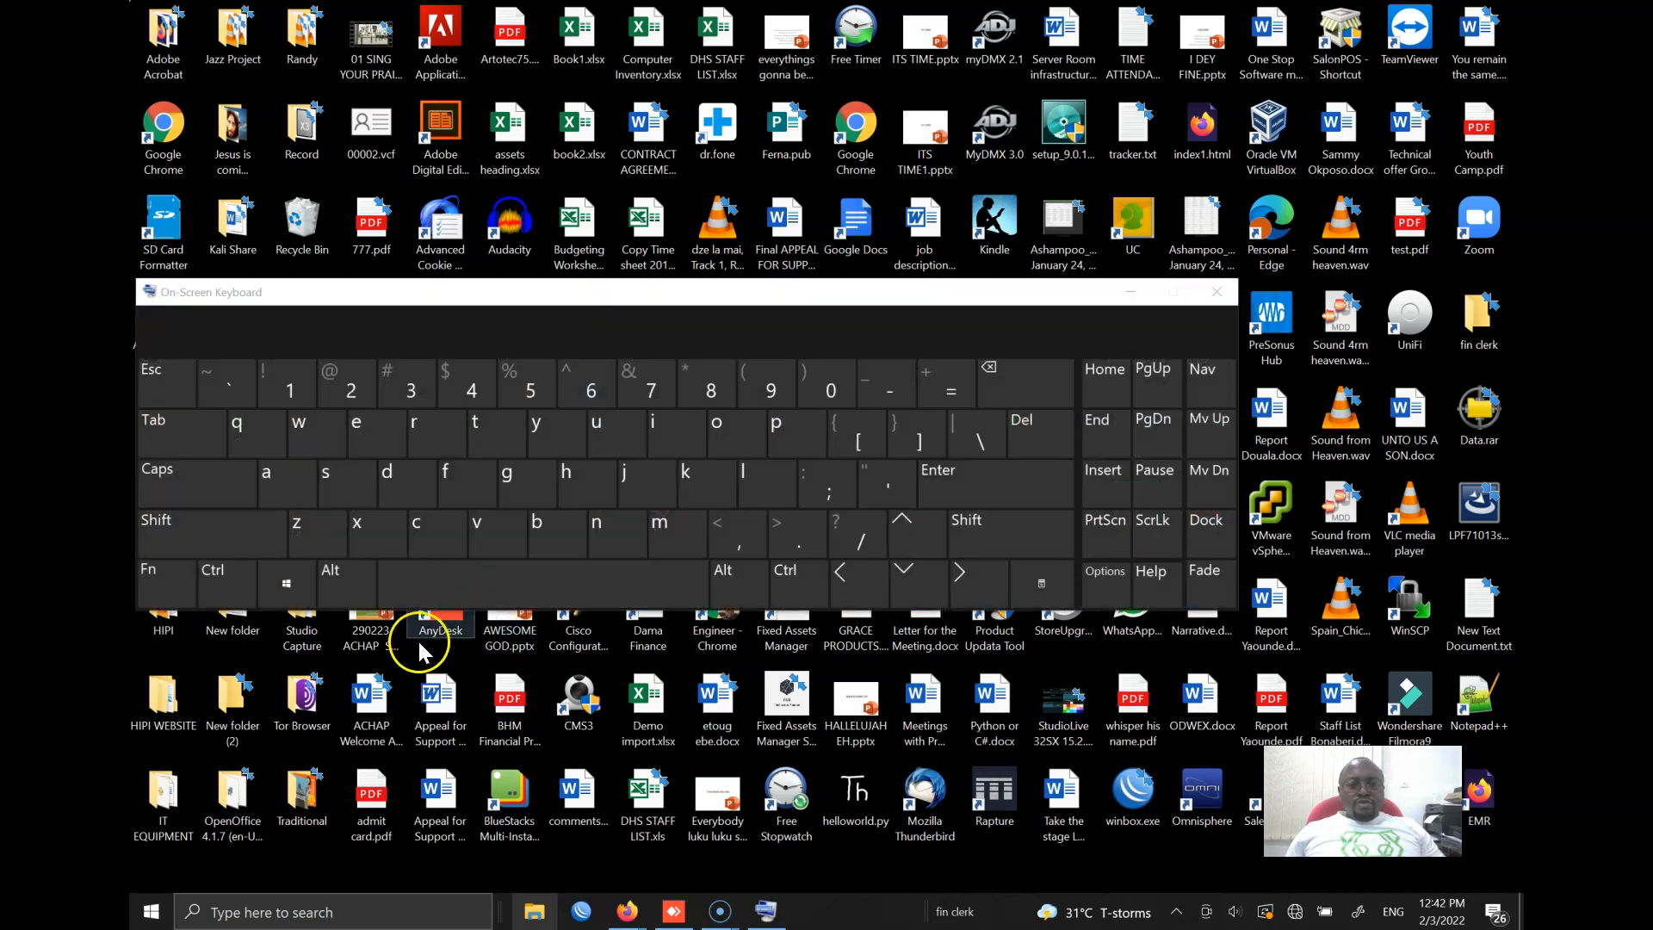
left_click_drag(477, 293, 530, 282)
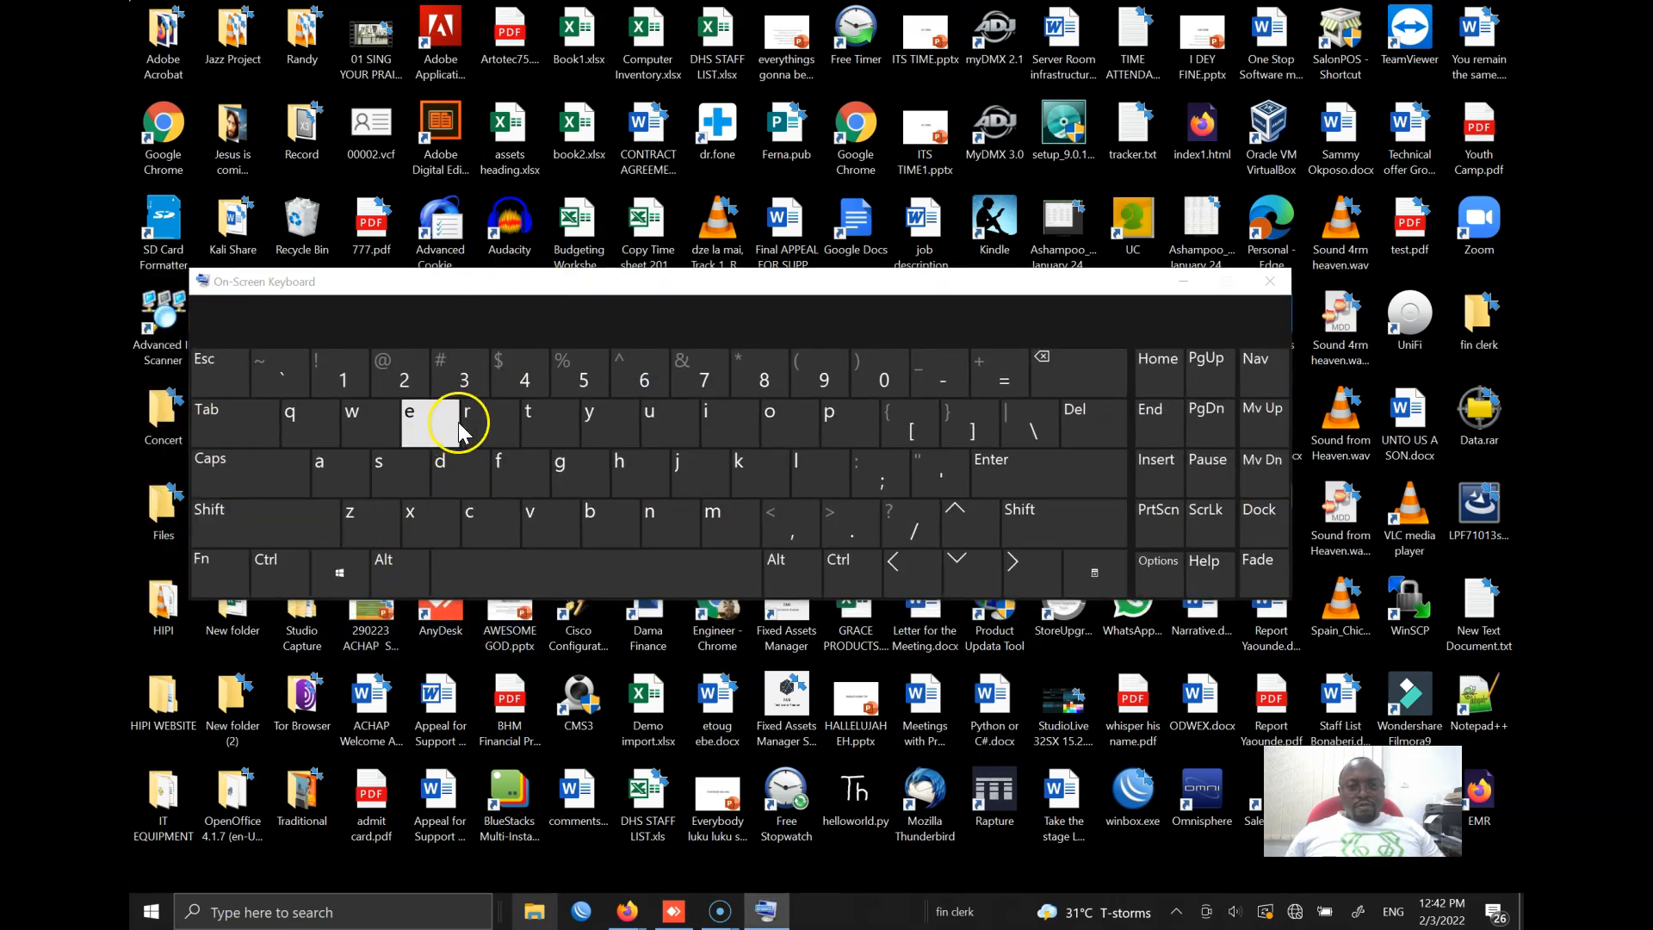
left_click_drag(575, 284, 568, 96)
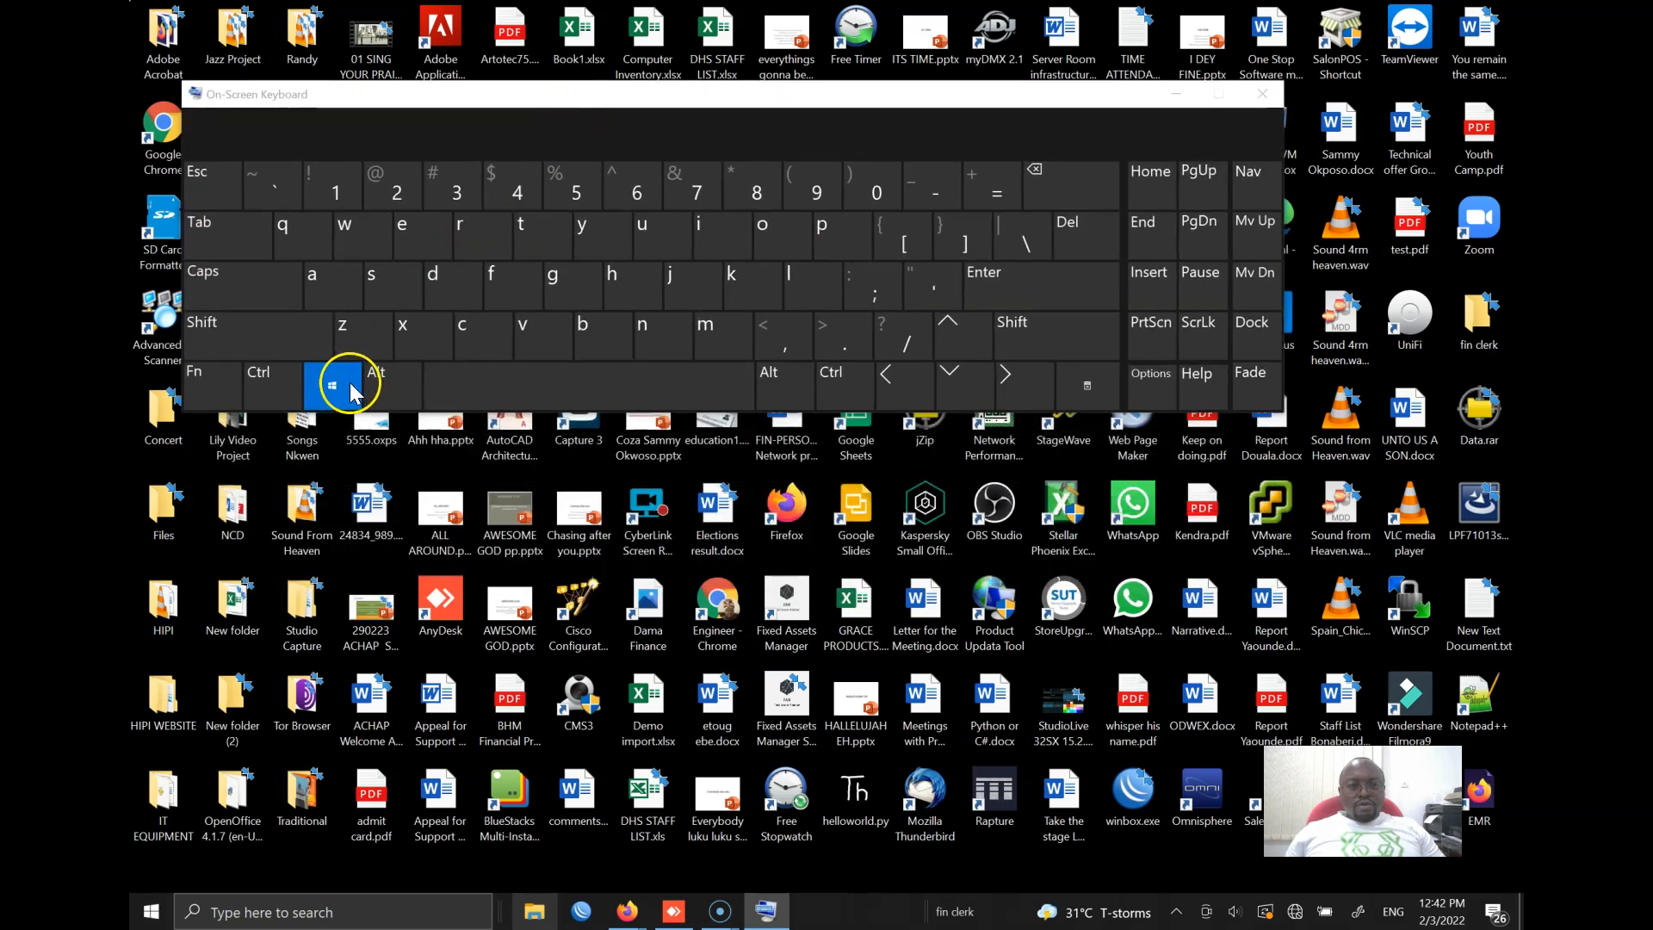
Launch Word with the Run command "winword", and close both the On-Screen Keyboard and Word.
left_click(467, 257)
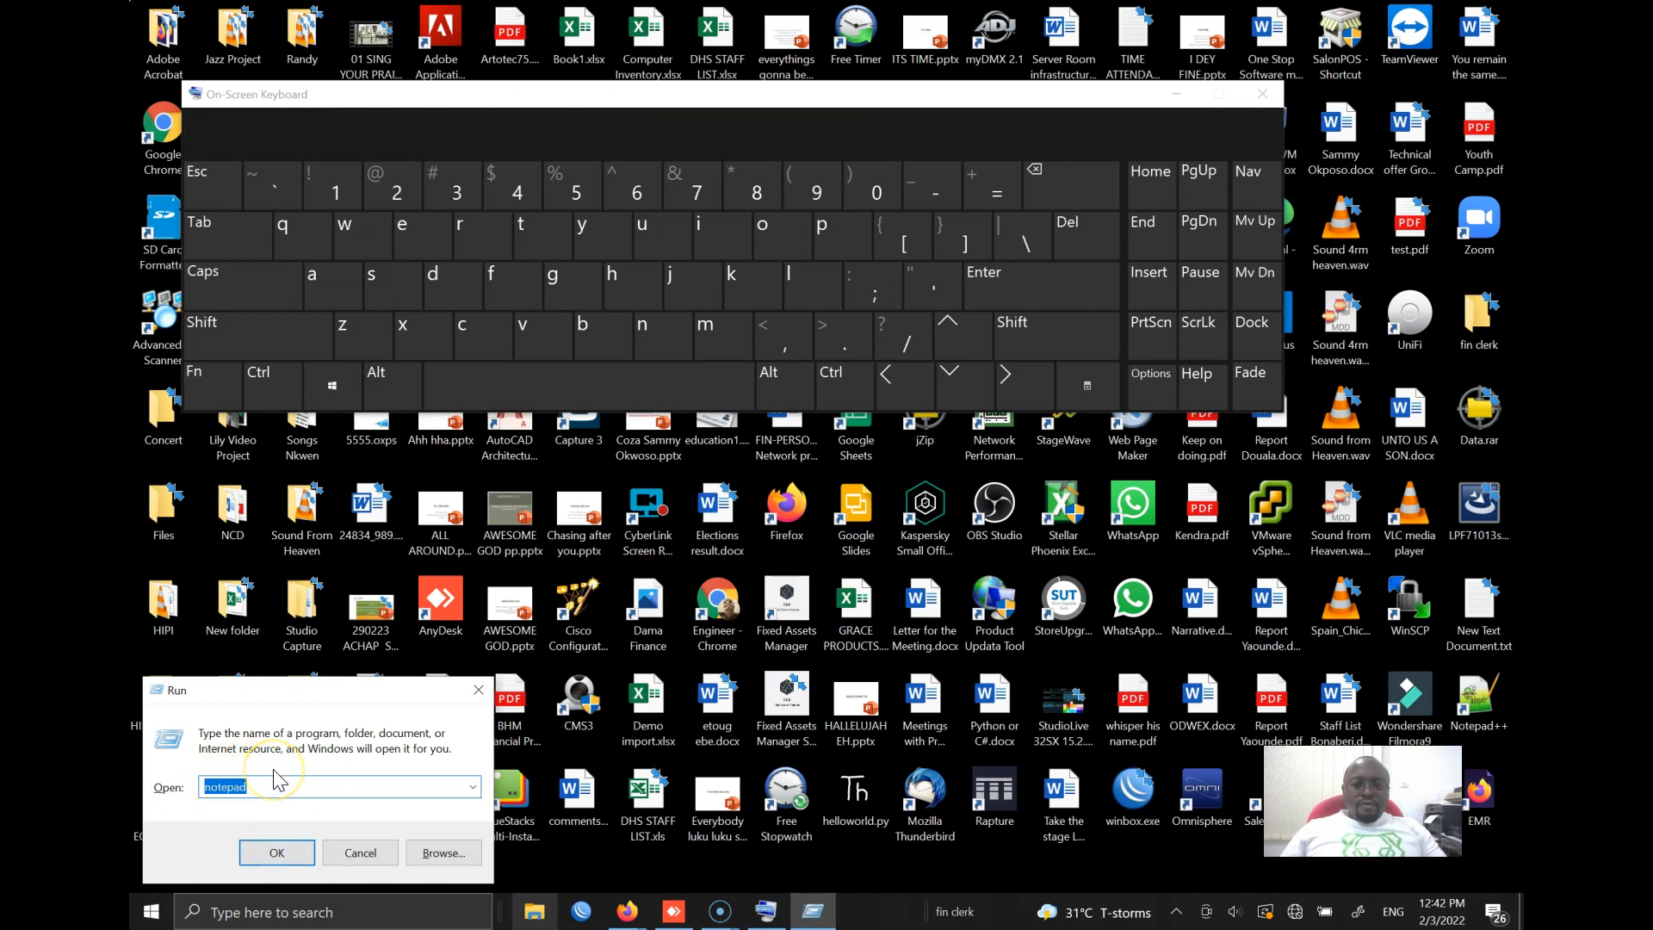
type("winword")
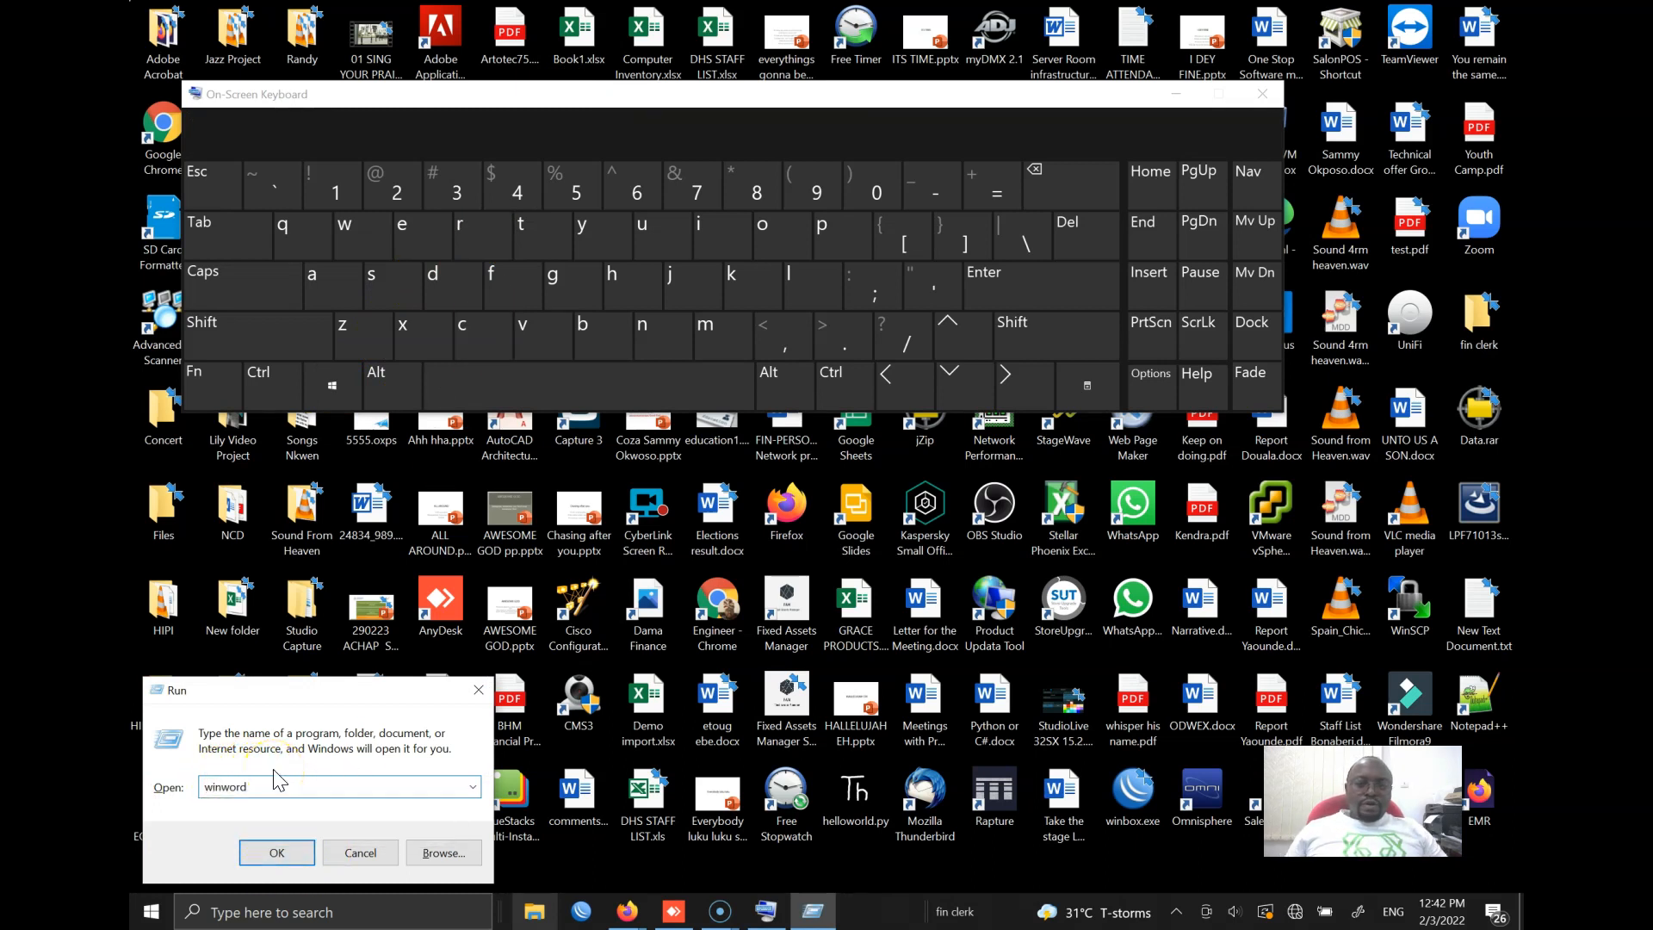
left_click(265, 850)
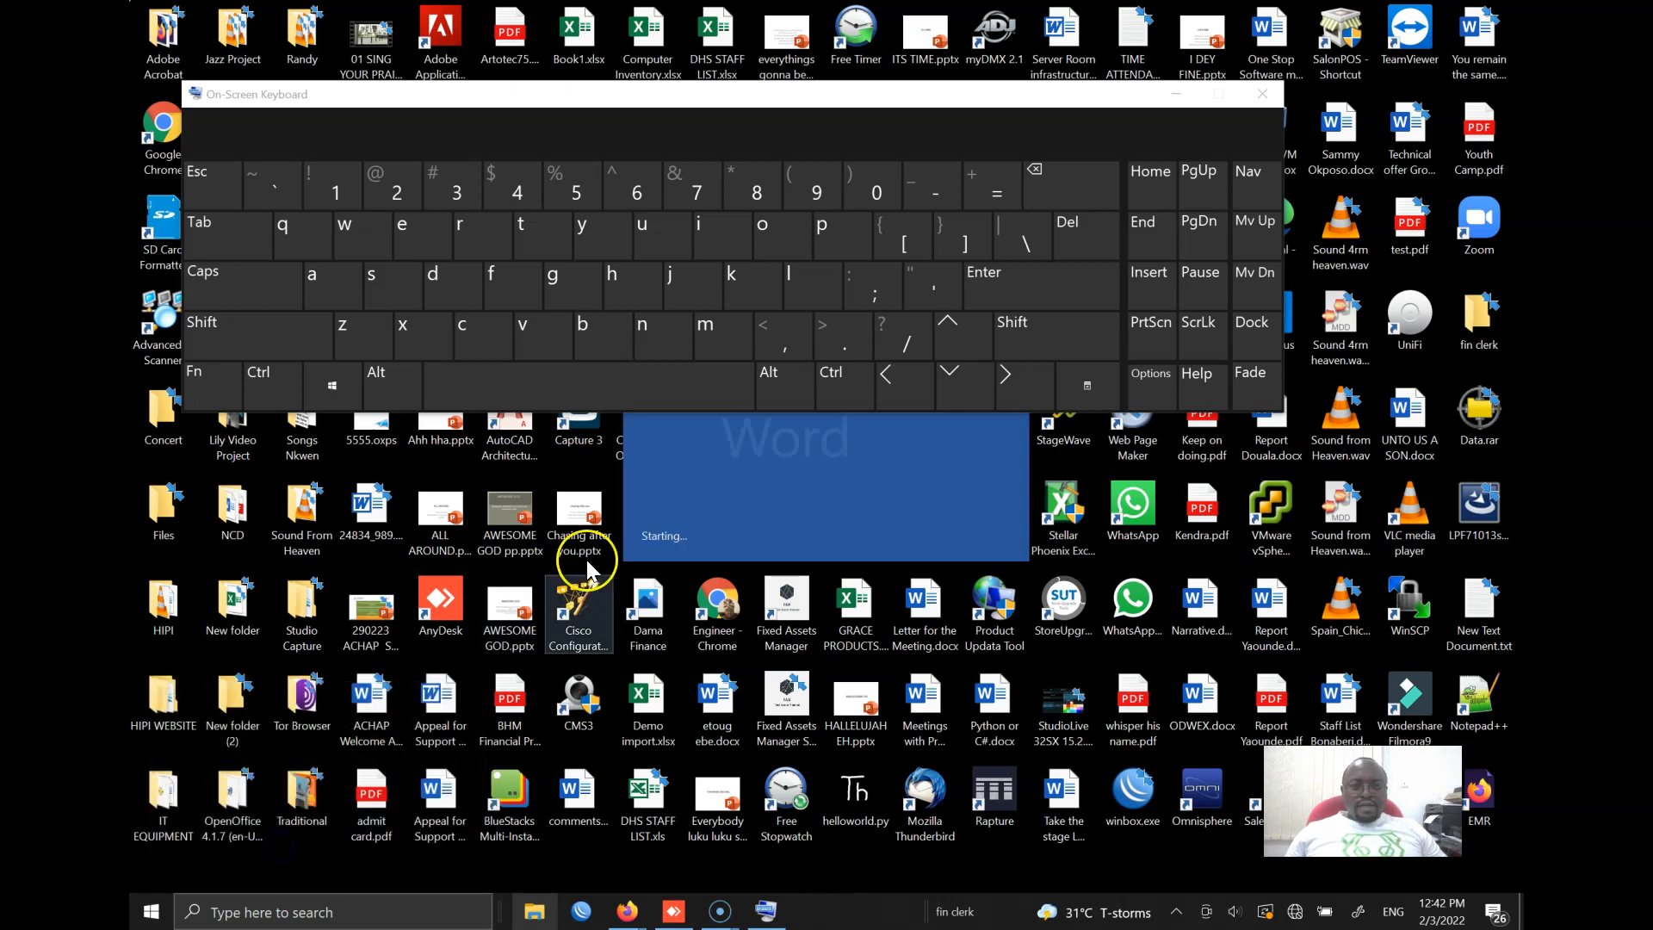
left_click(1260, 92)
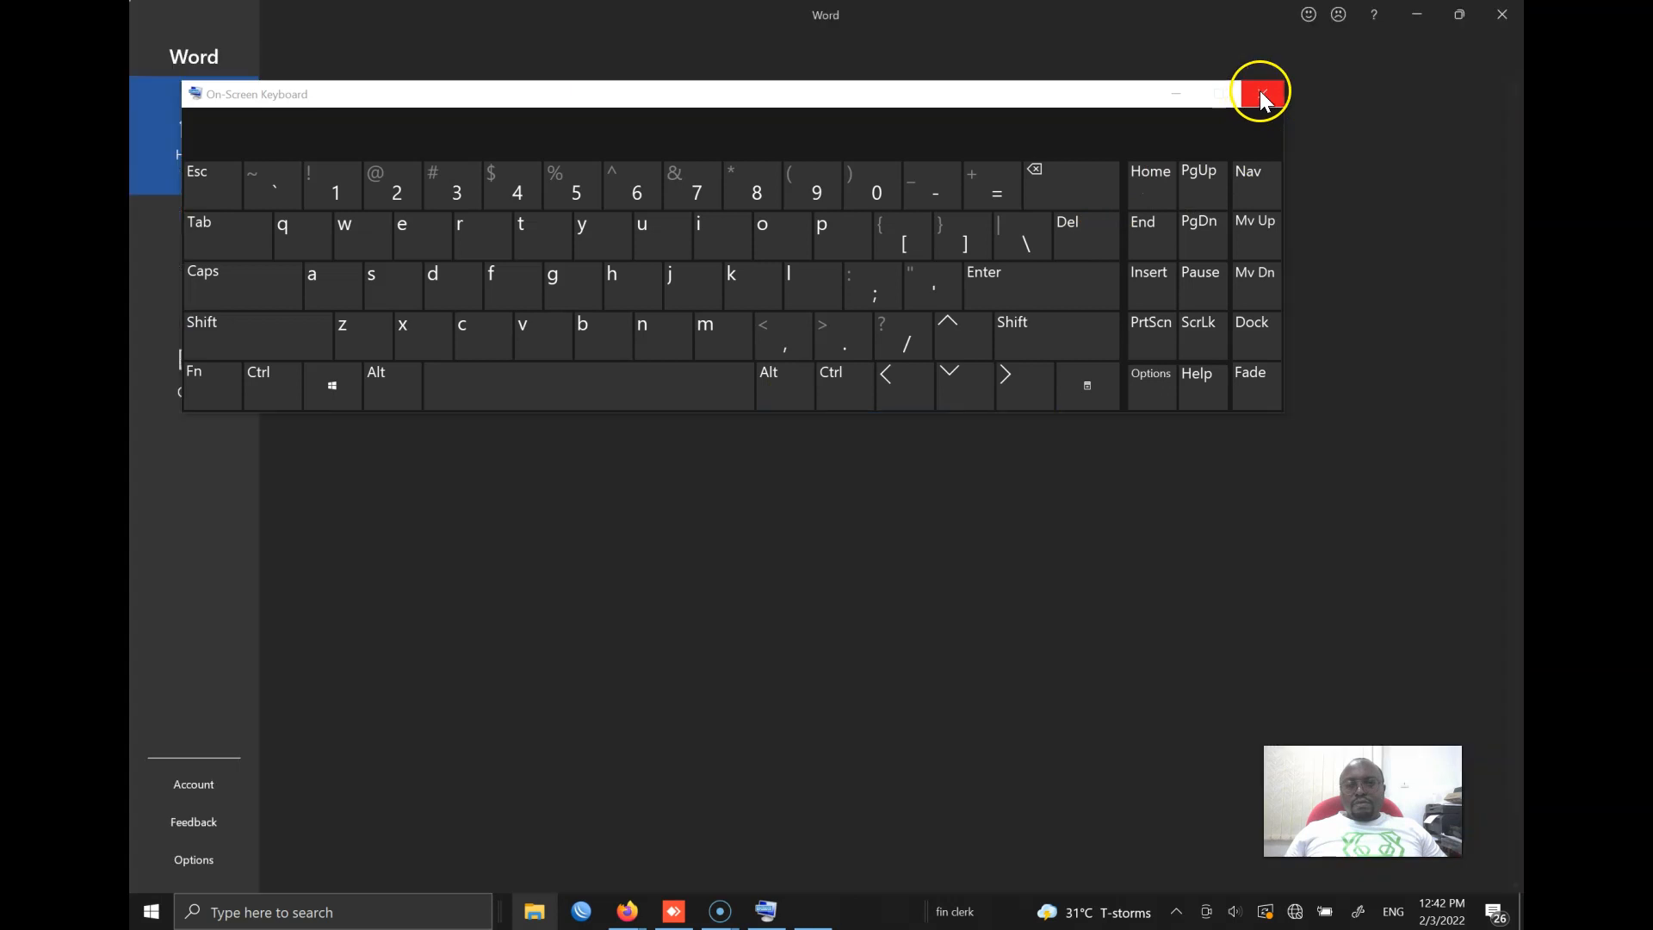
left_click(1515, 12)
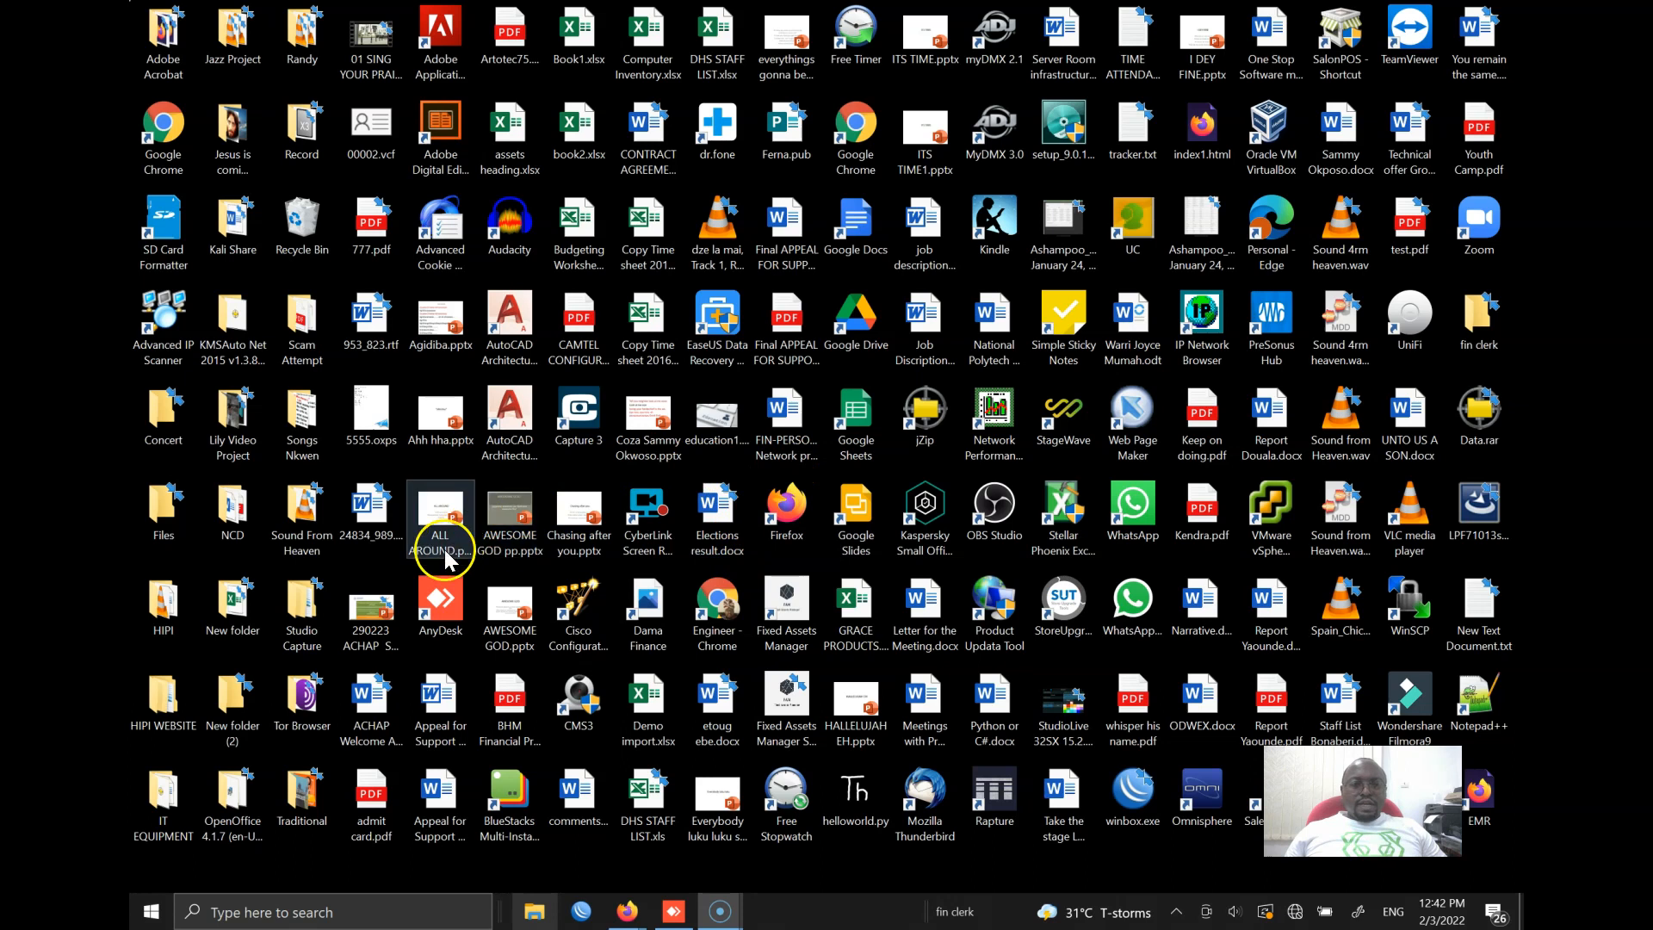
Open the desktop document 24834_989.rtf in Word and close it again.
double_click(370, 503)
left_click(687, 408)
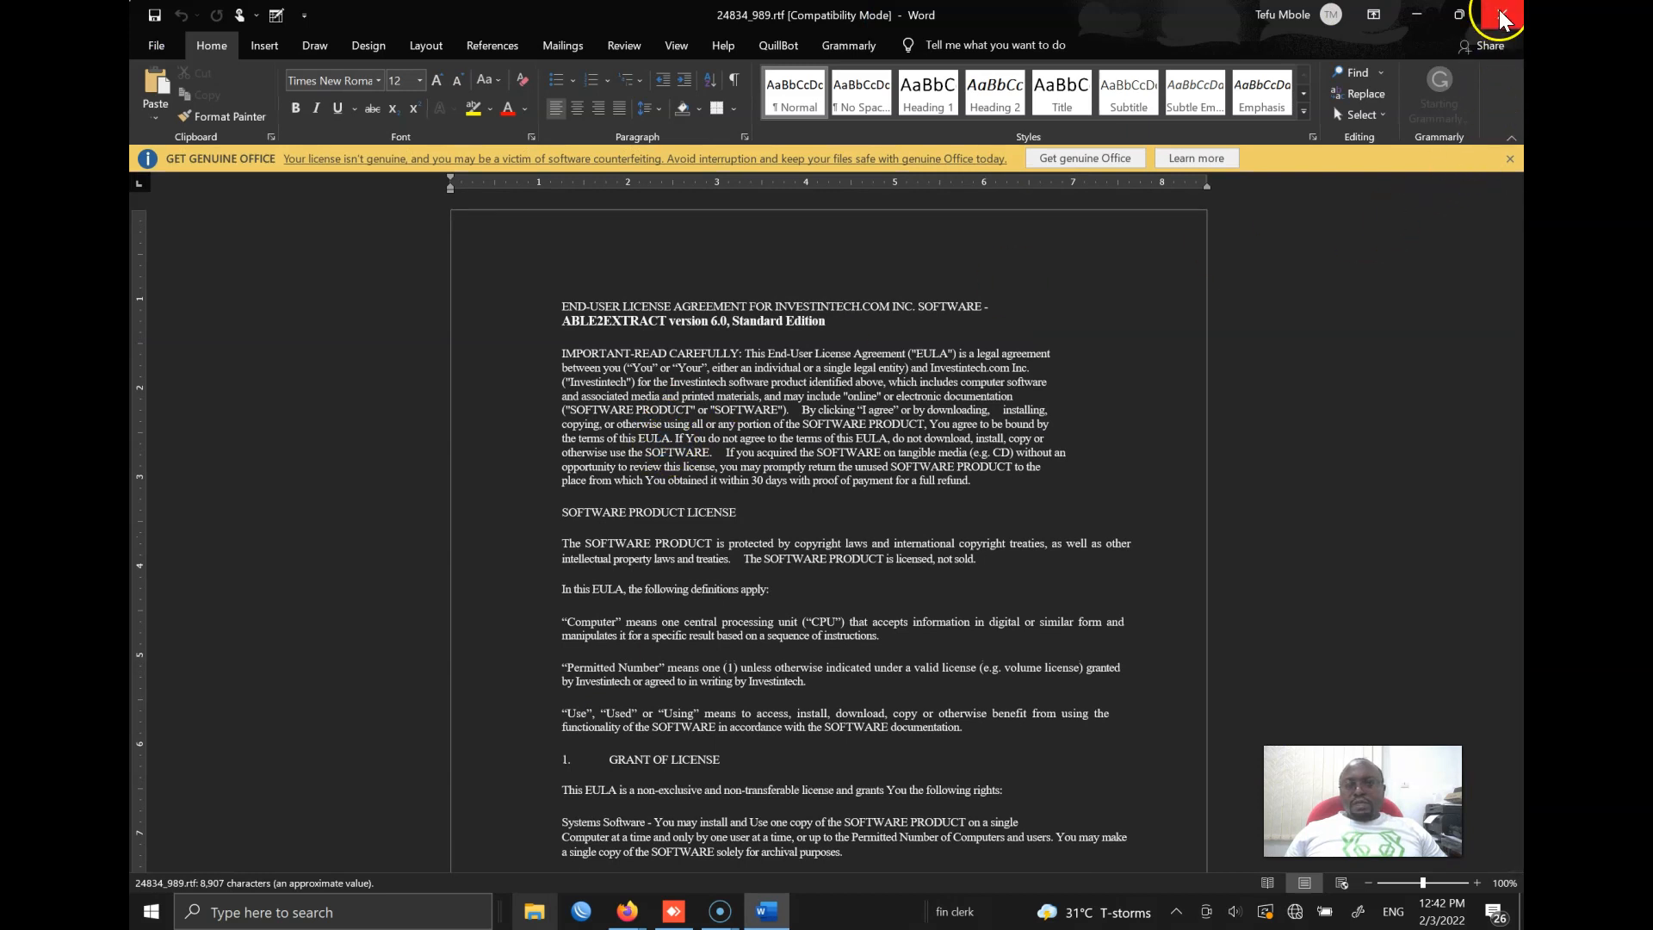
left_click(1499, 19)
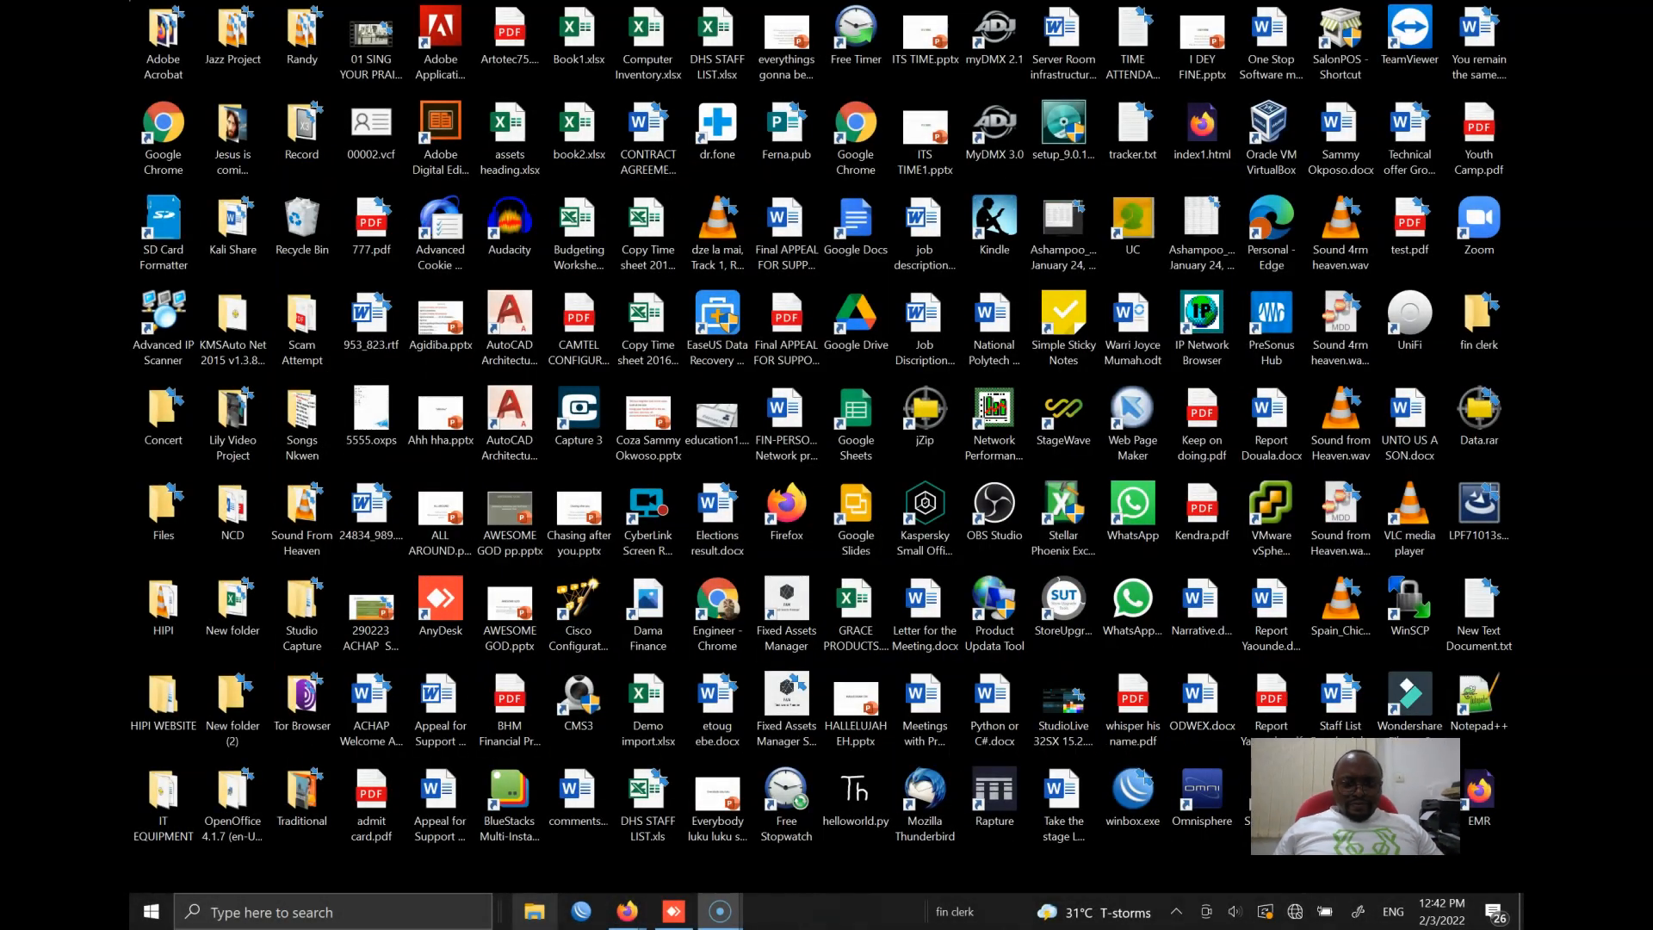
Launch Word with the Run command "winword", and dismiss the VoipConnect crash report without sending information, closing VoipConnect.
key("super+r")
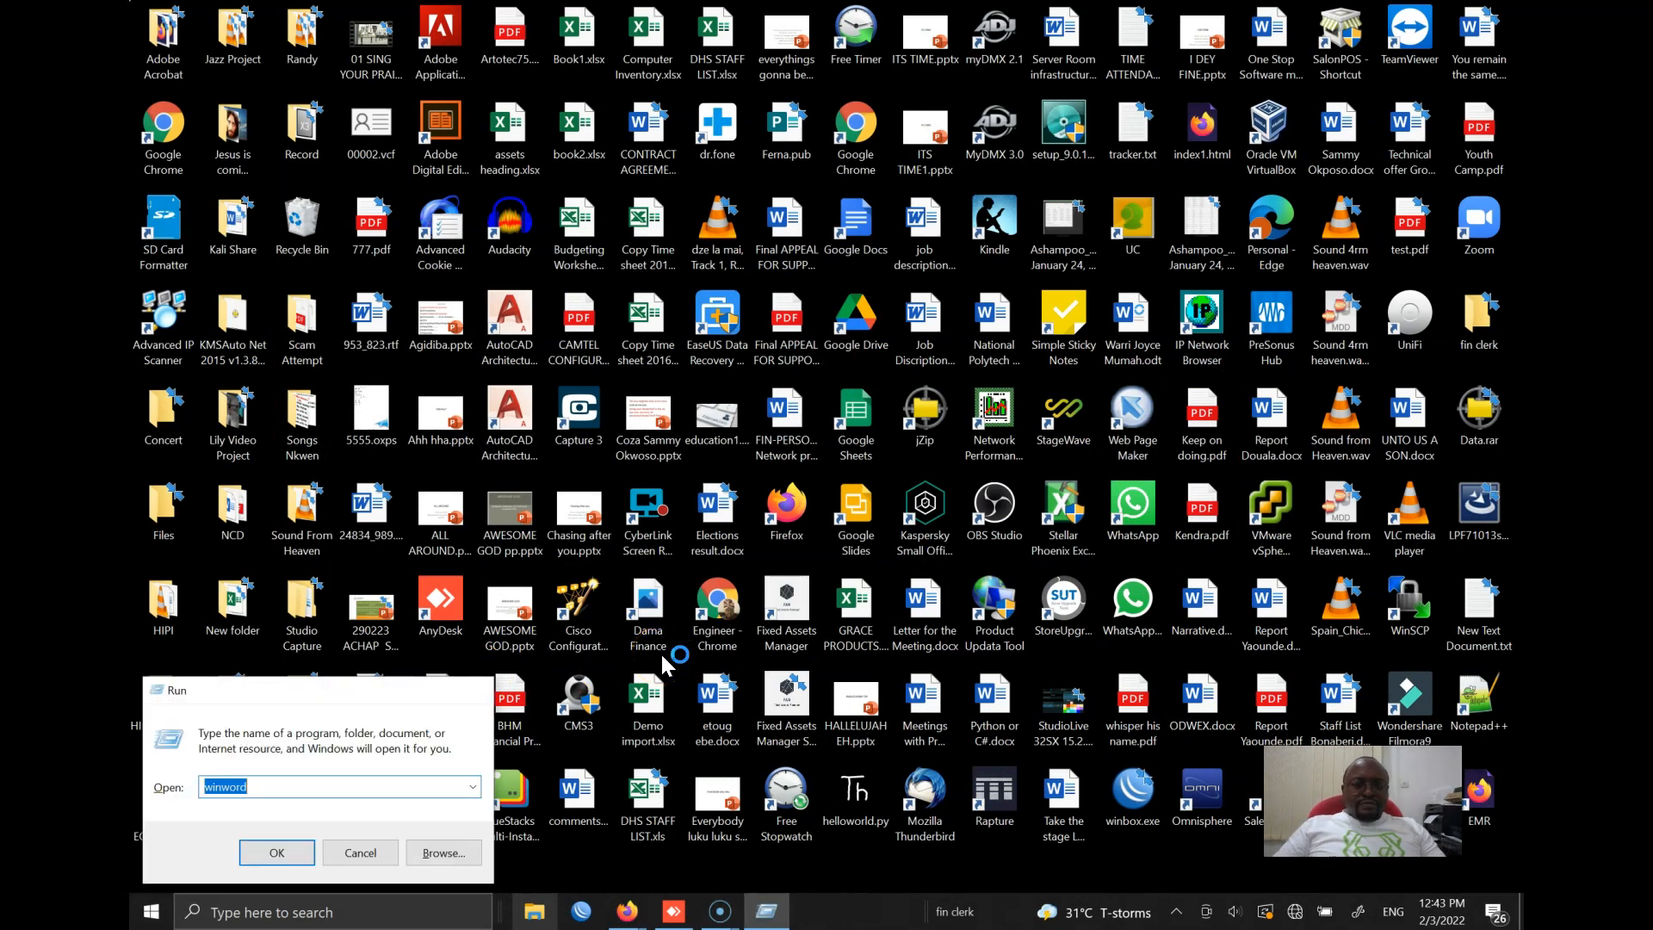
key("Return")
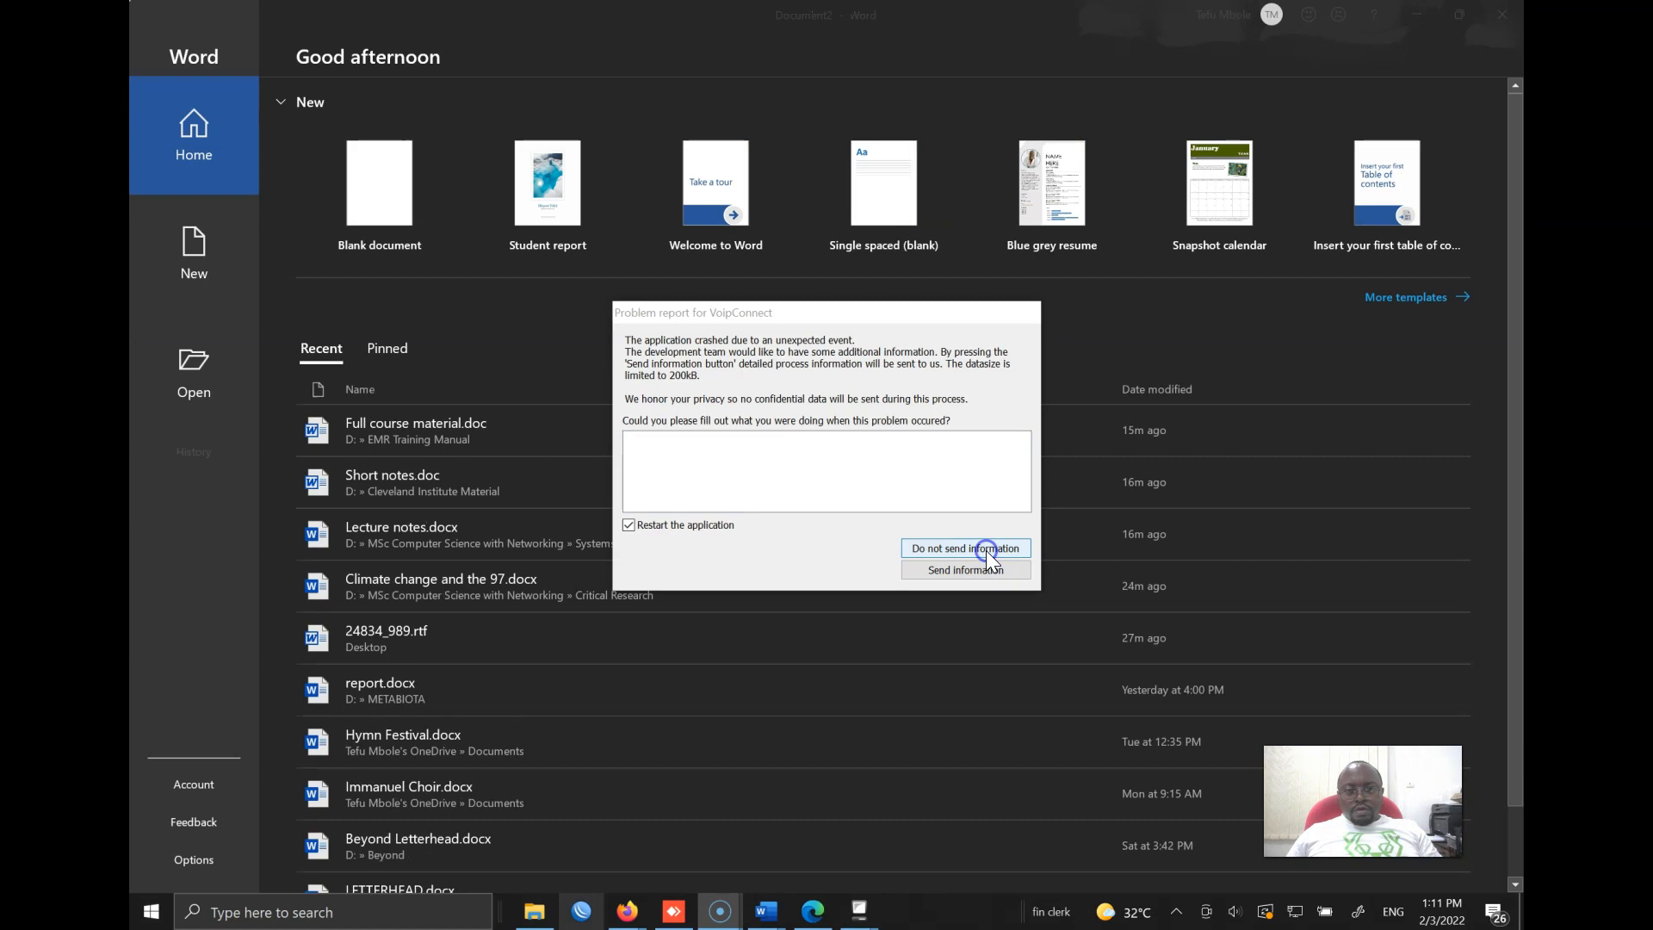
left_click(981, 546)
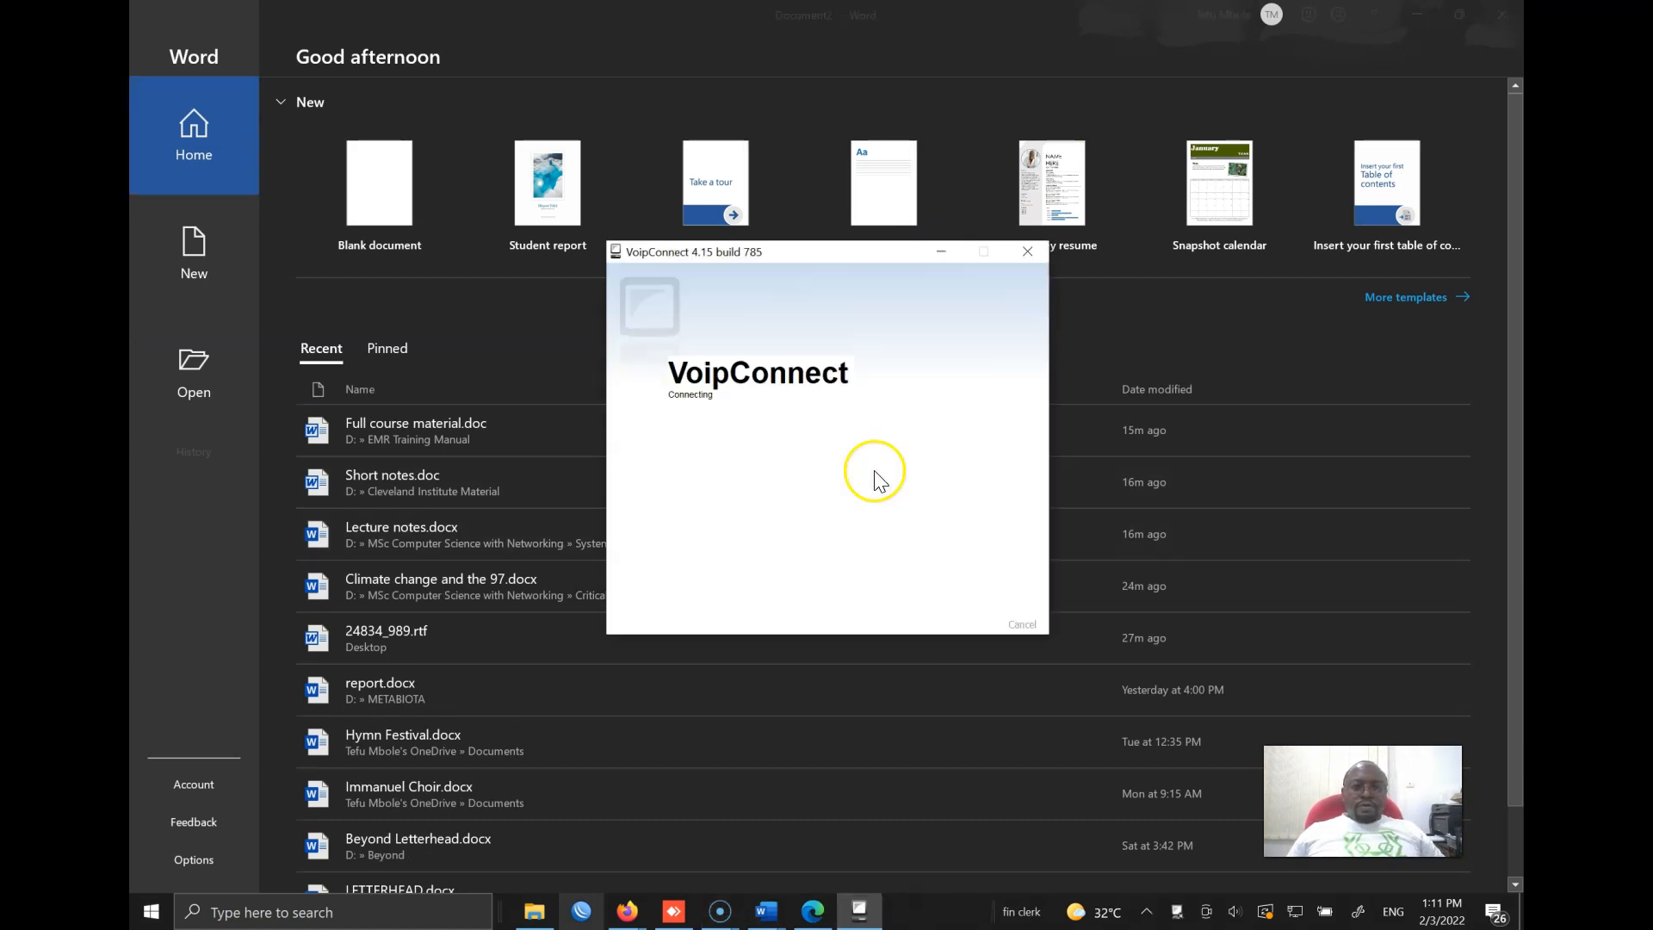
left_click(1029, 251)
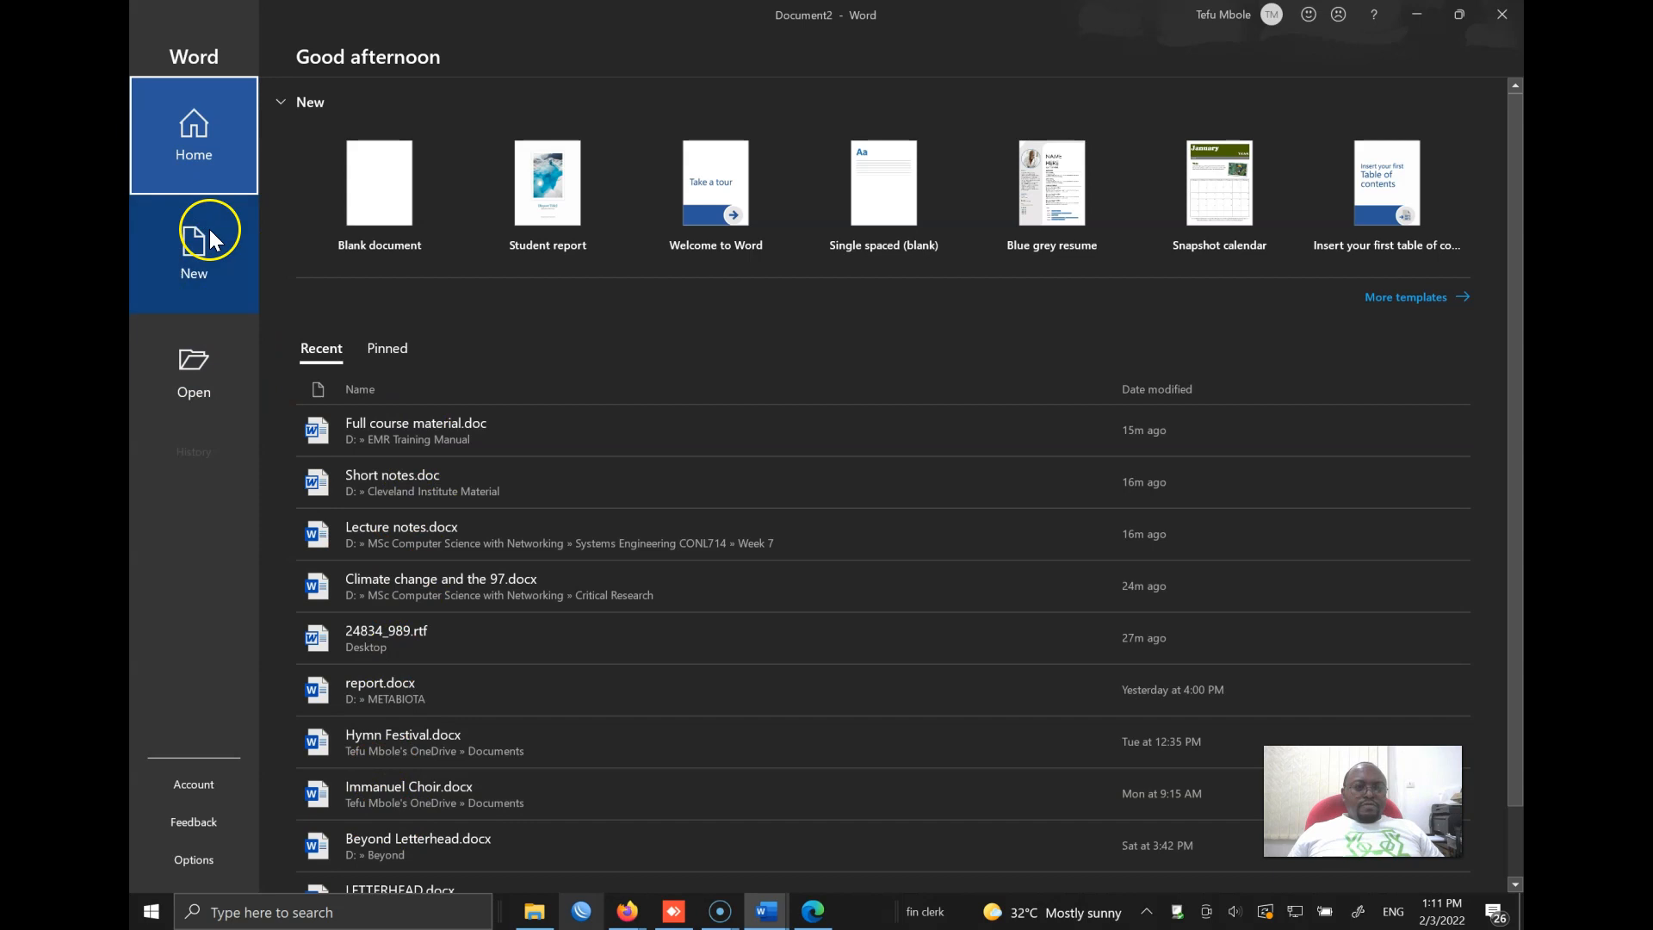
Create a new blank document and dismiss the Get Genuine Office notice.
left_click(195, 249)
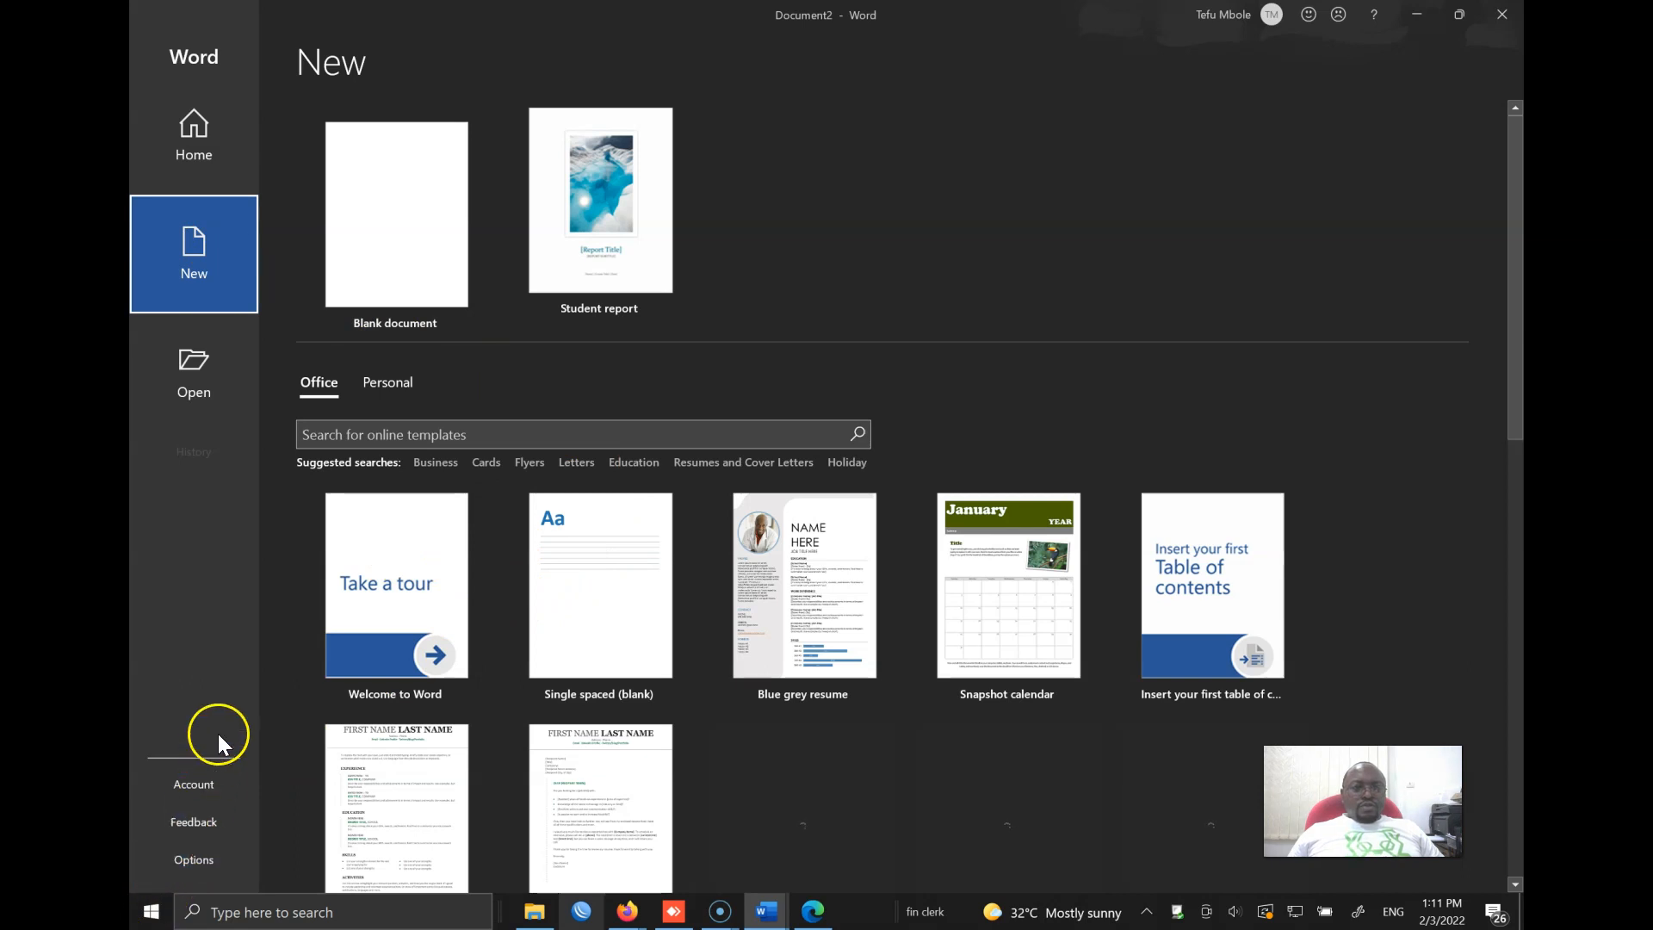
left_click(391, 241)
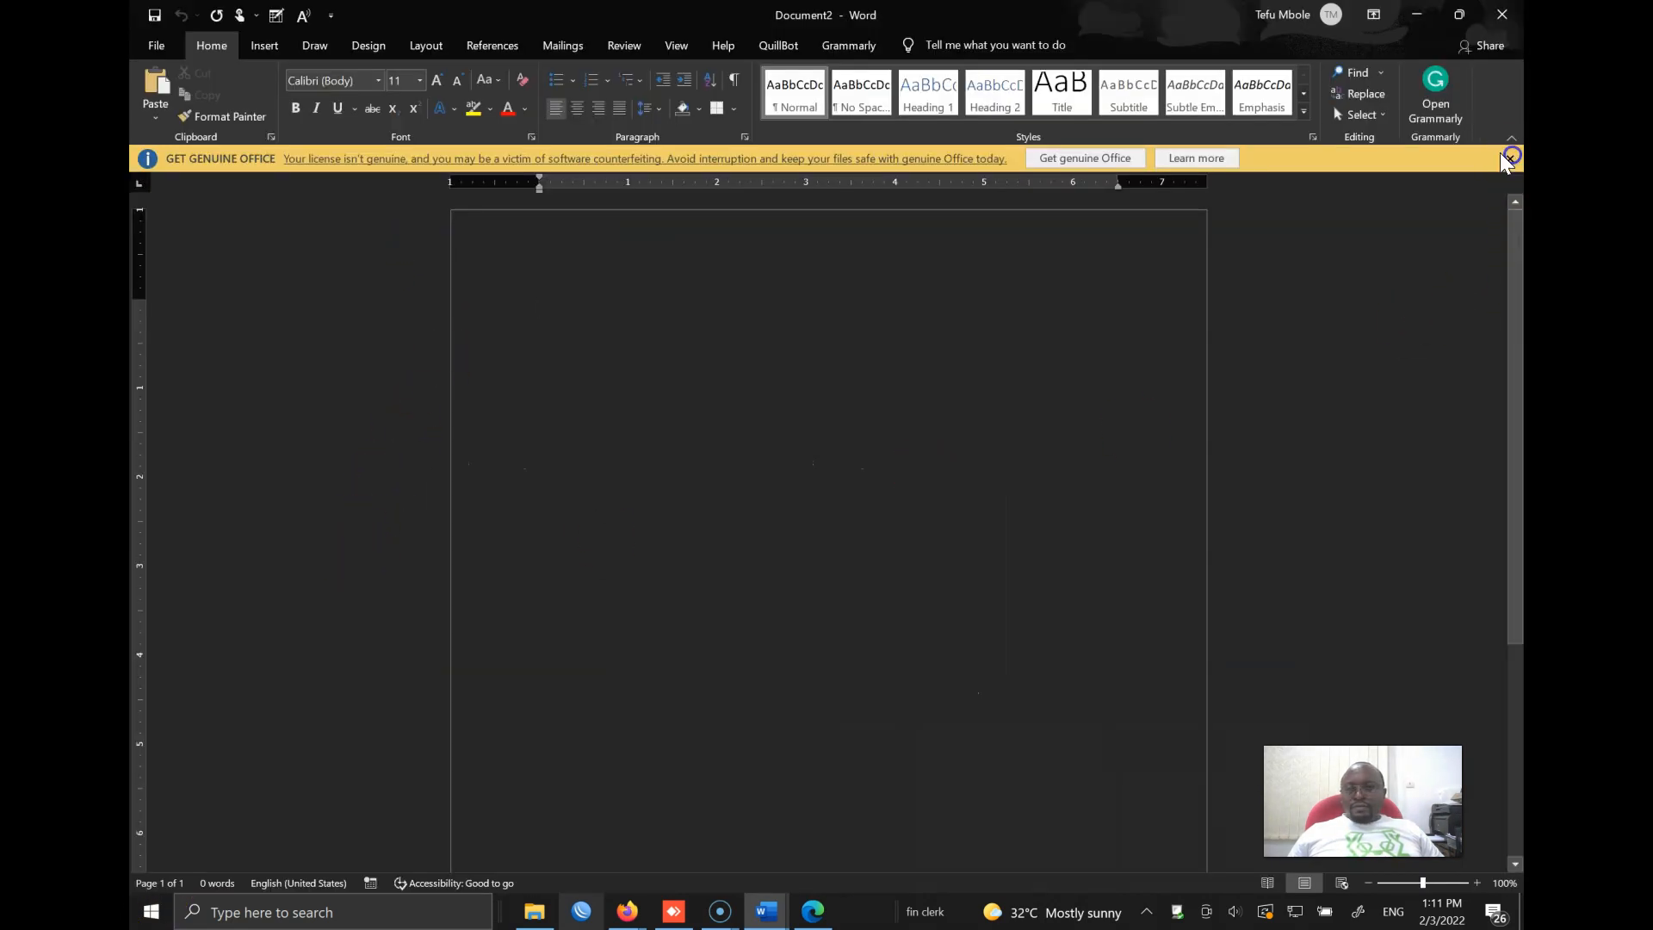
left_click(1512, 158)
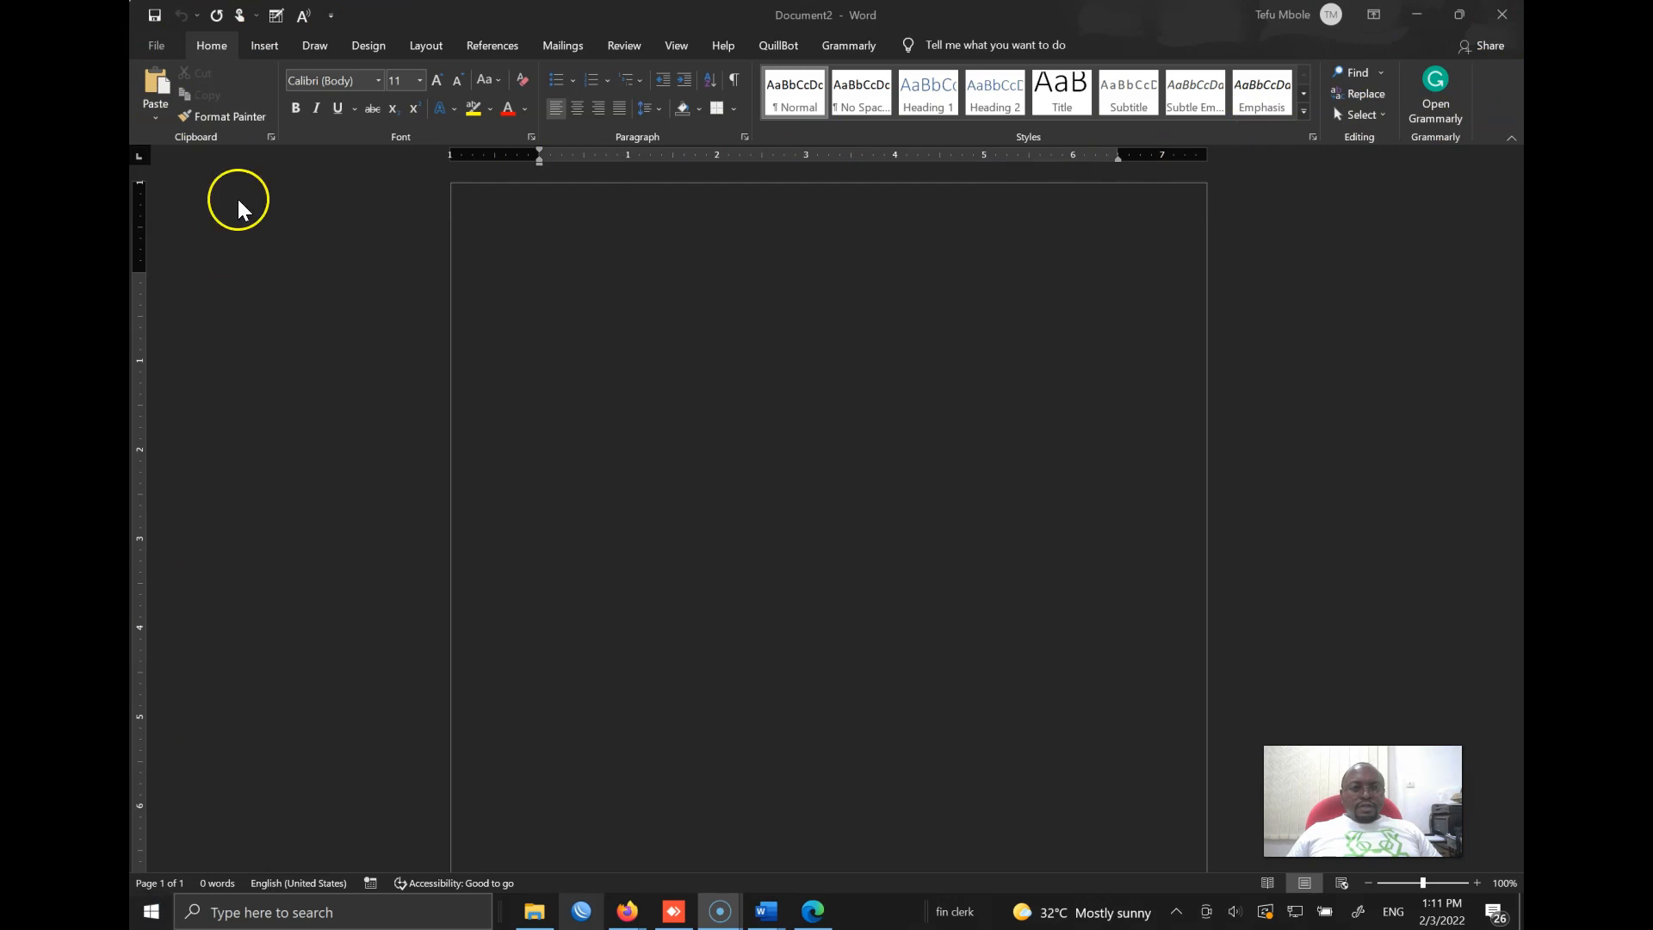
Examine the File commands and the Insert, Draw, Design, Layout, References, Mailings, Review, View and Help command sets, returning to Home.
left_click(162, 49)
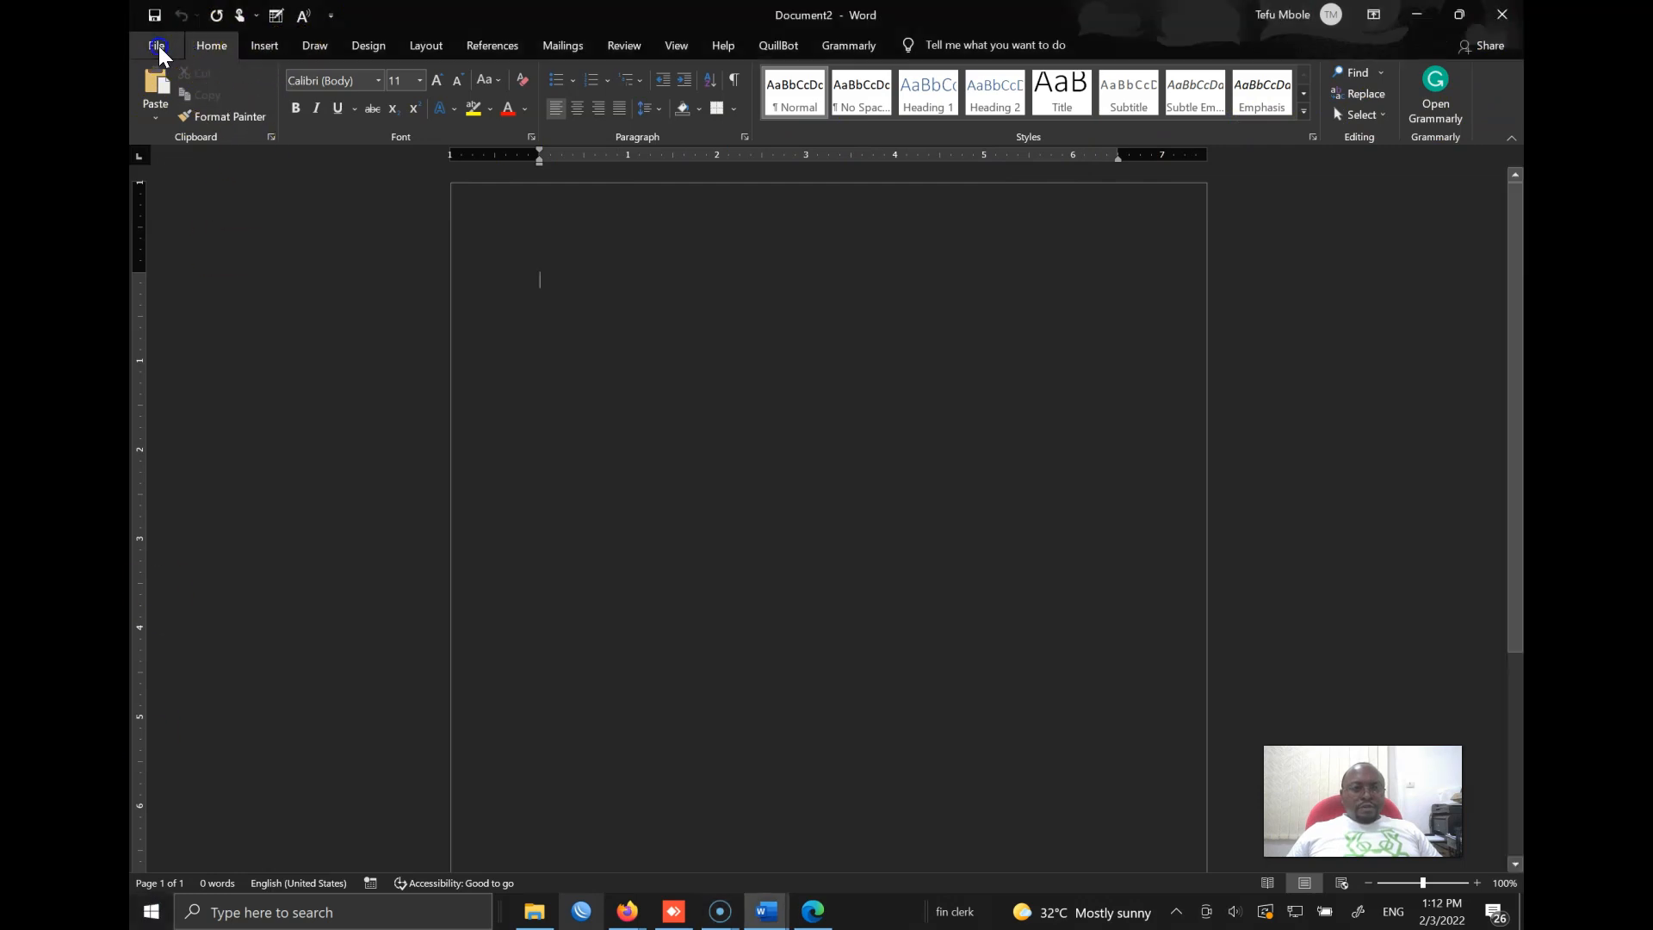
left_click(158, 53)
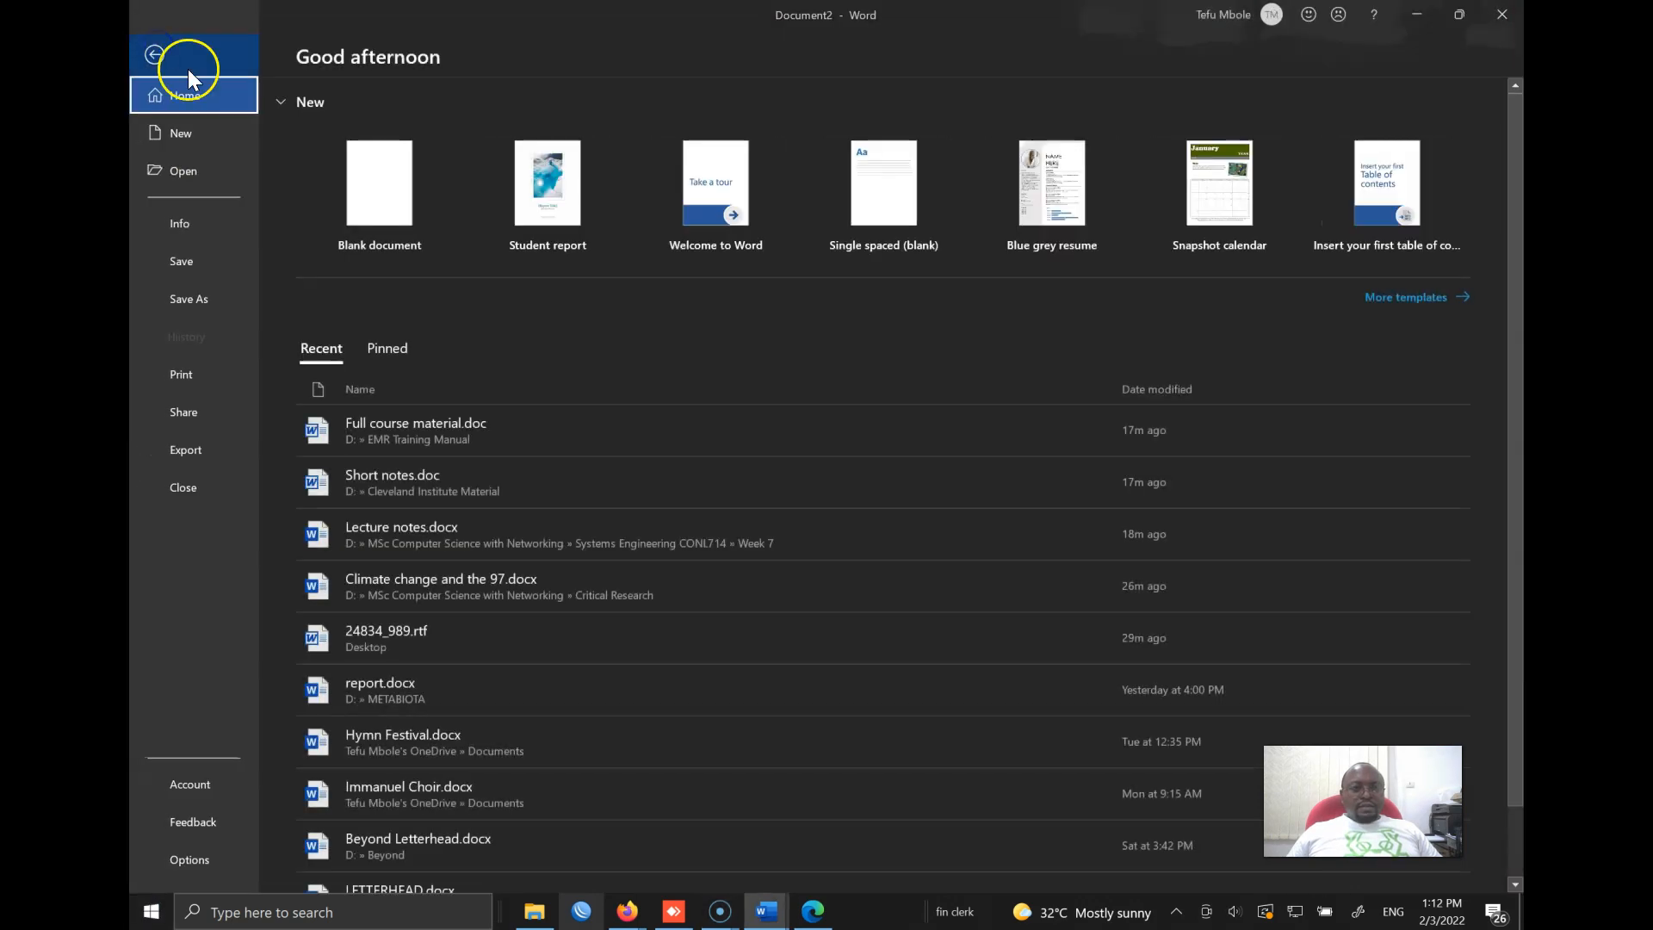
left_click(155, 52)
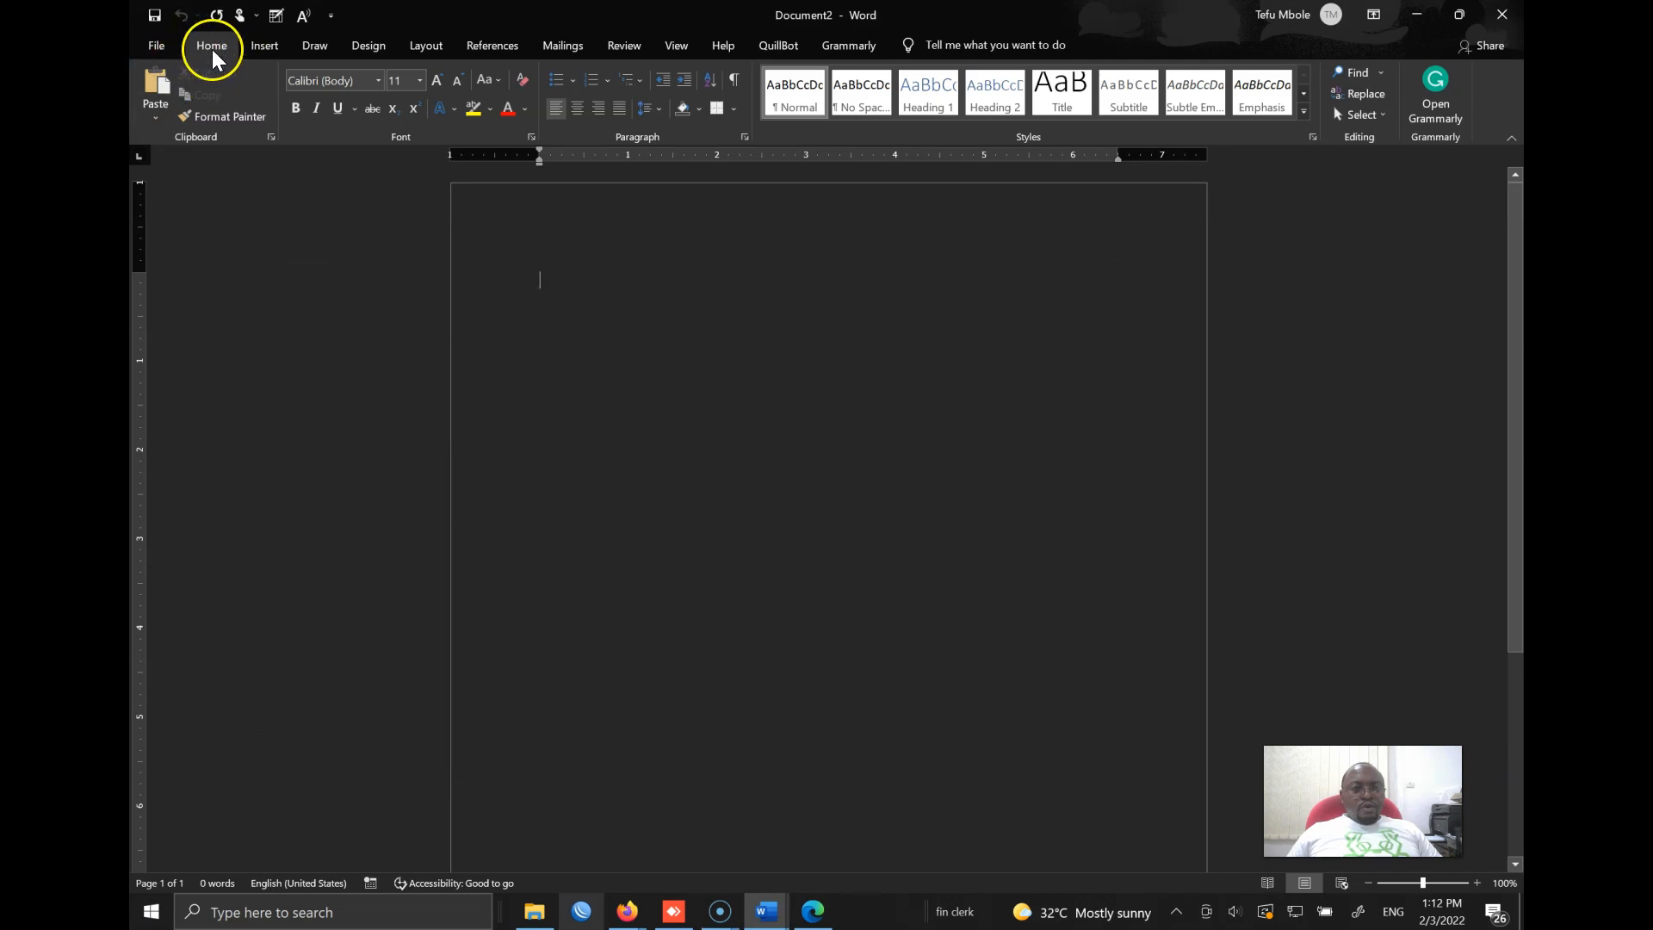
left_click(265, 48)
left_click(333, 50)
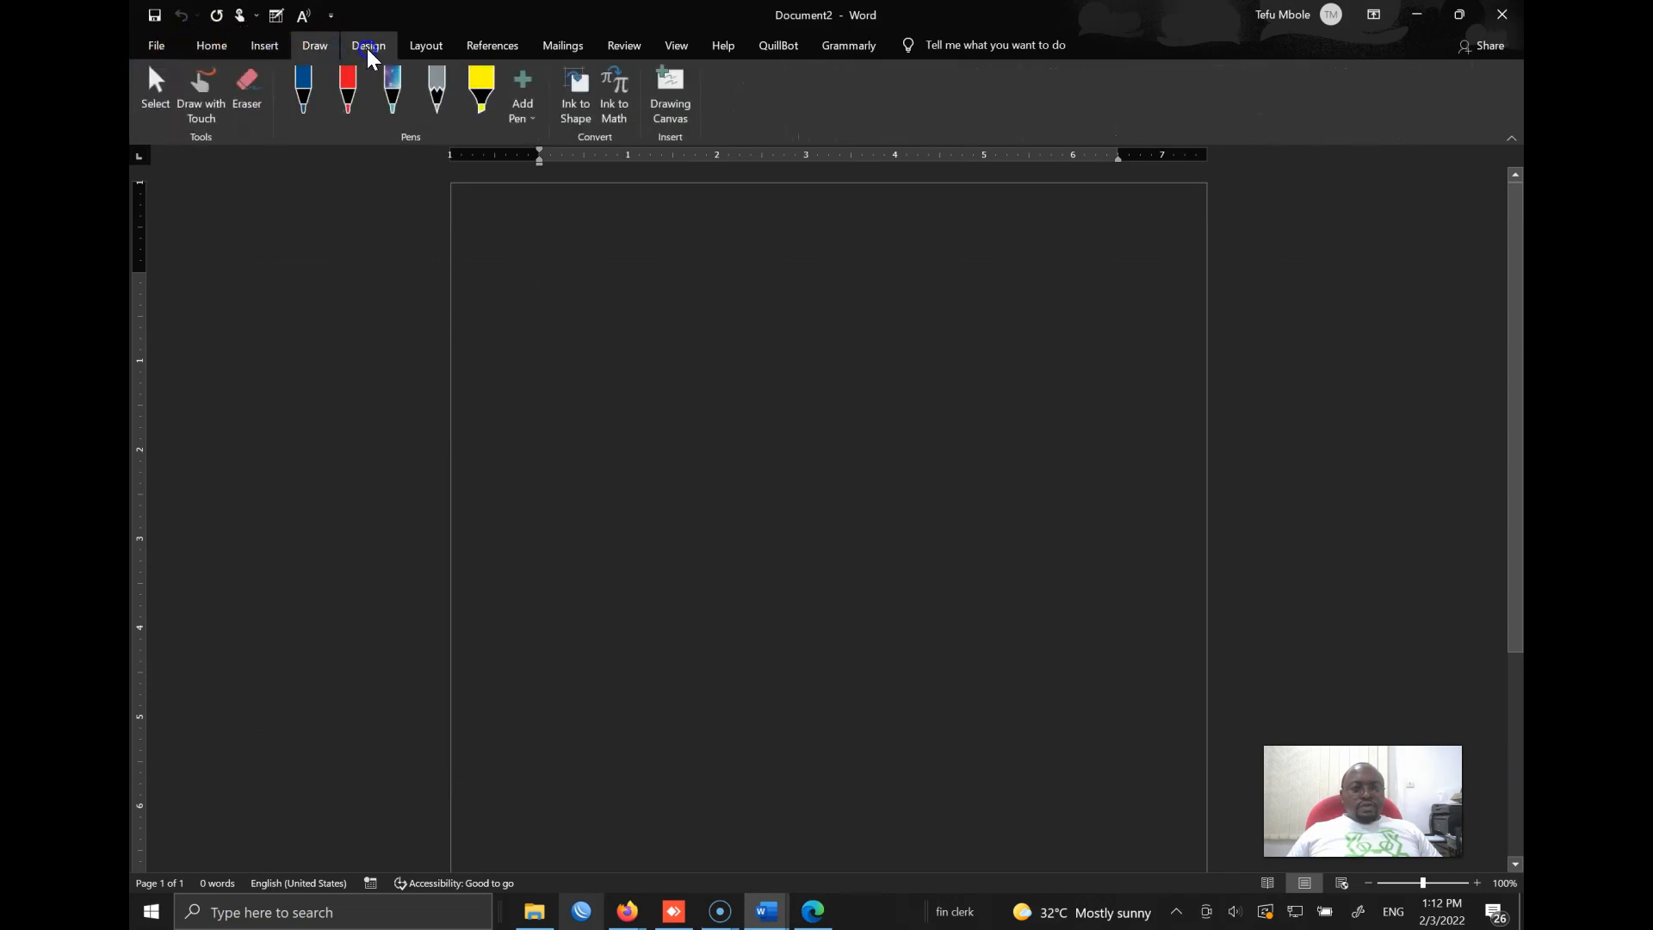
left_click(367, 48)
left_click(432, 49)
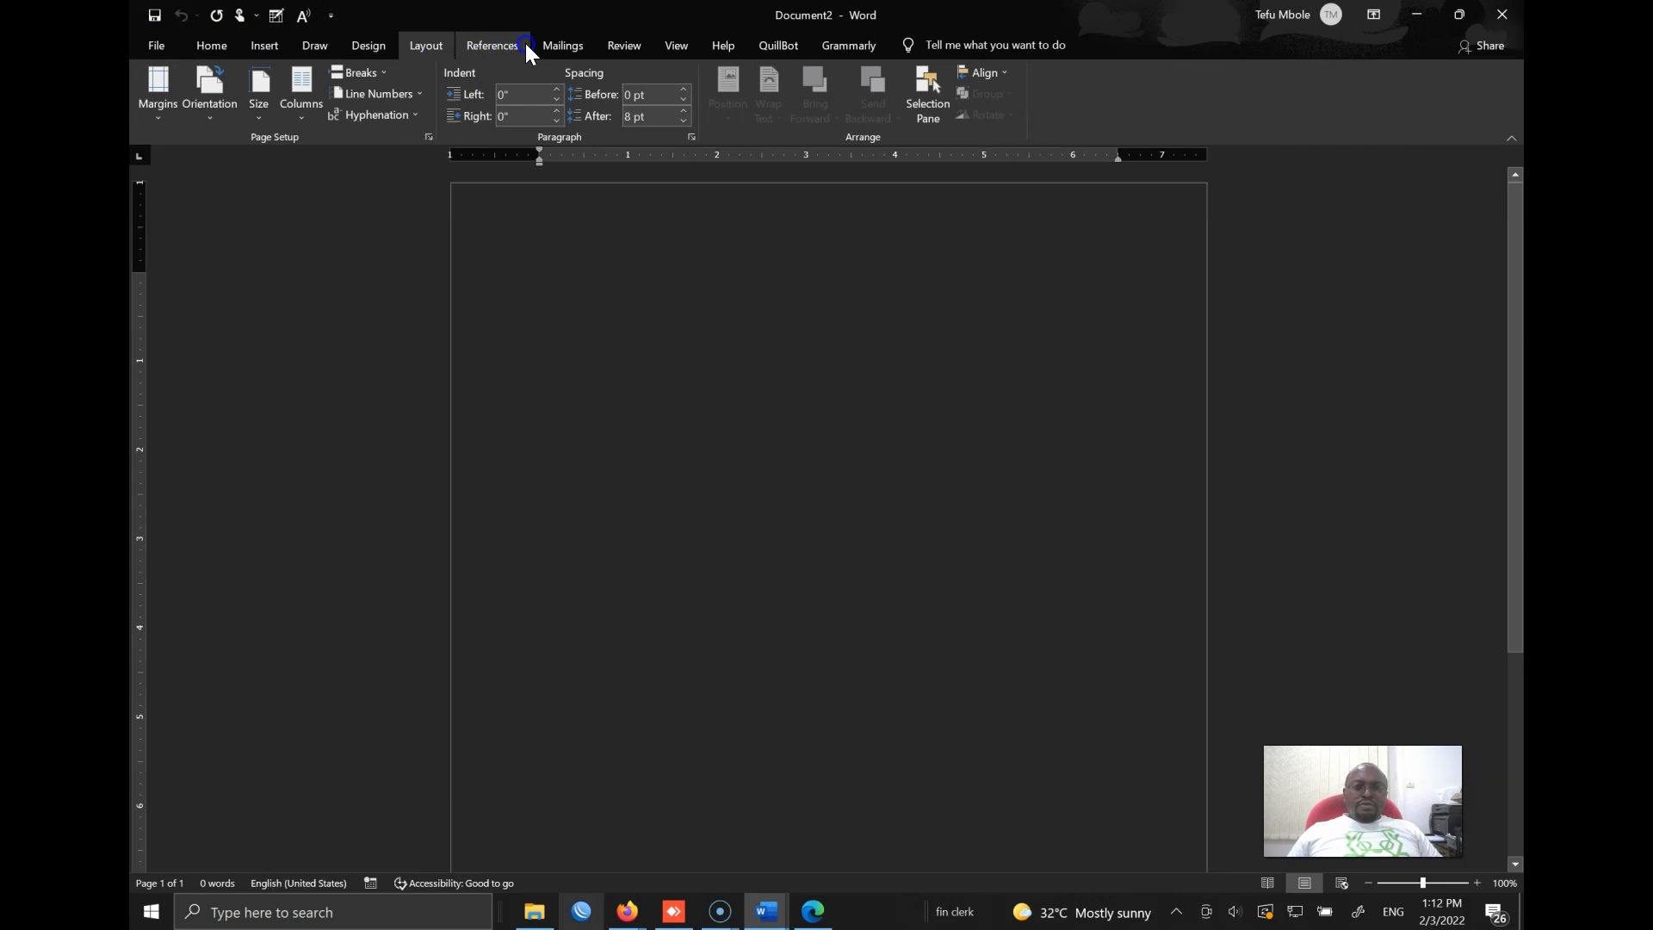
left_click(526, 45)
left_click(570, 45)
left_click(642, 46)
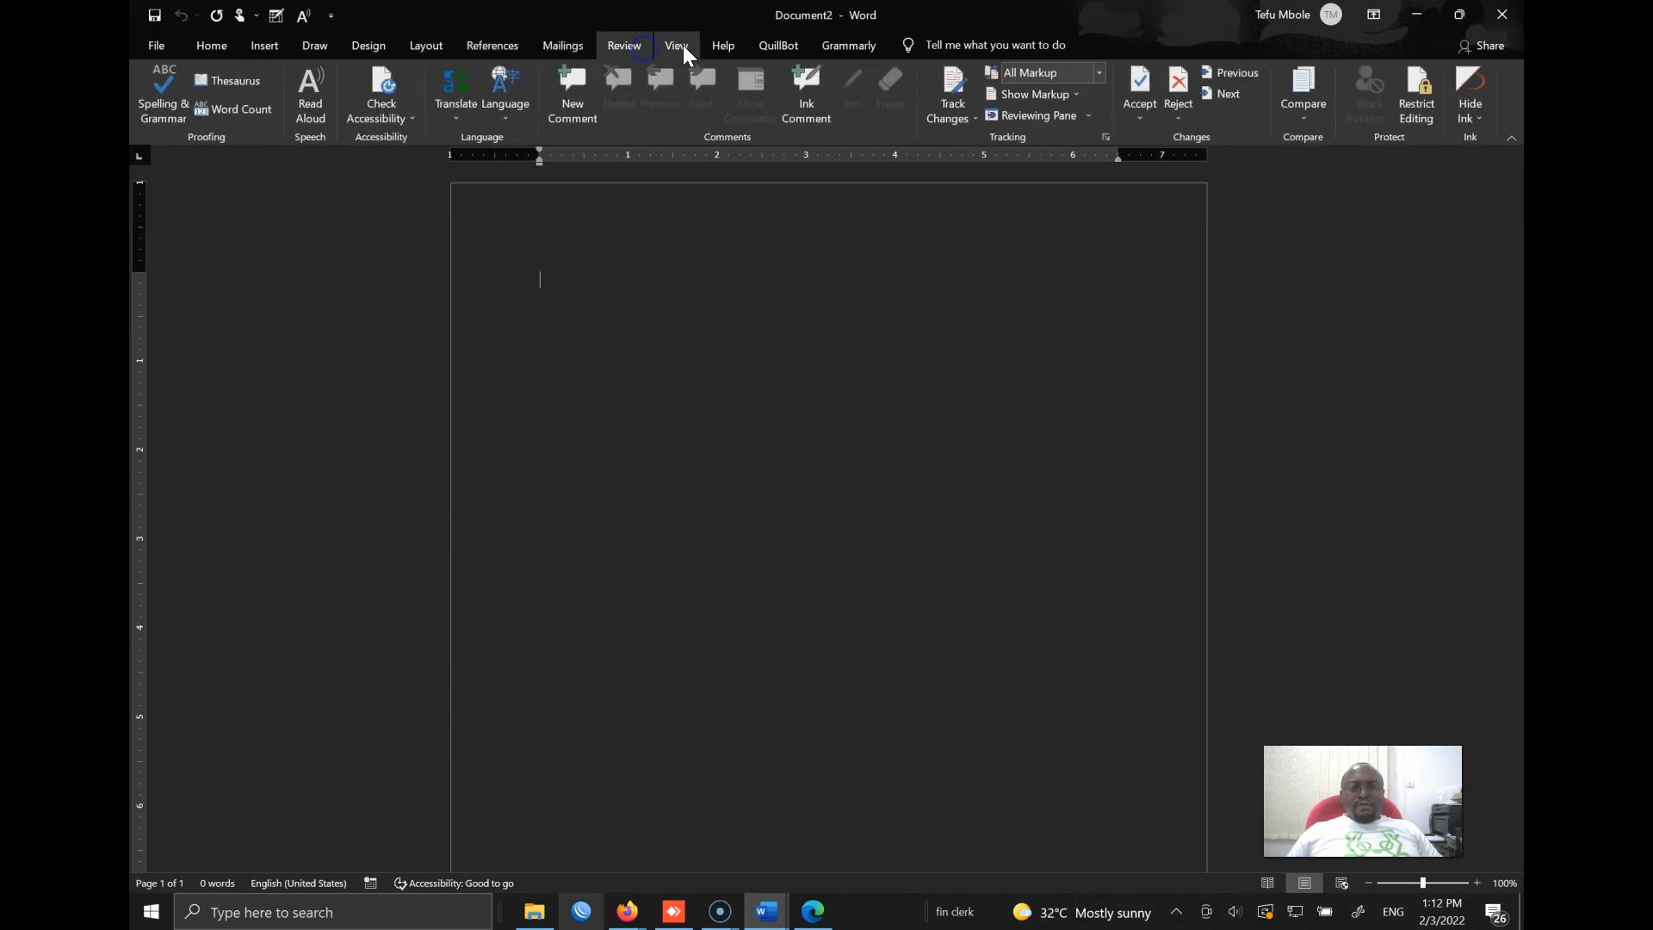
left_click(684, 45)
left_click(720, 45)
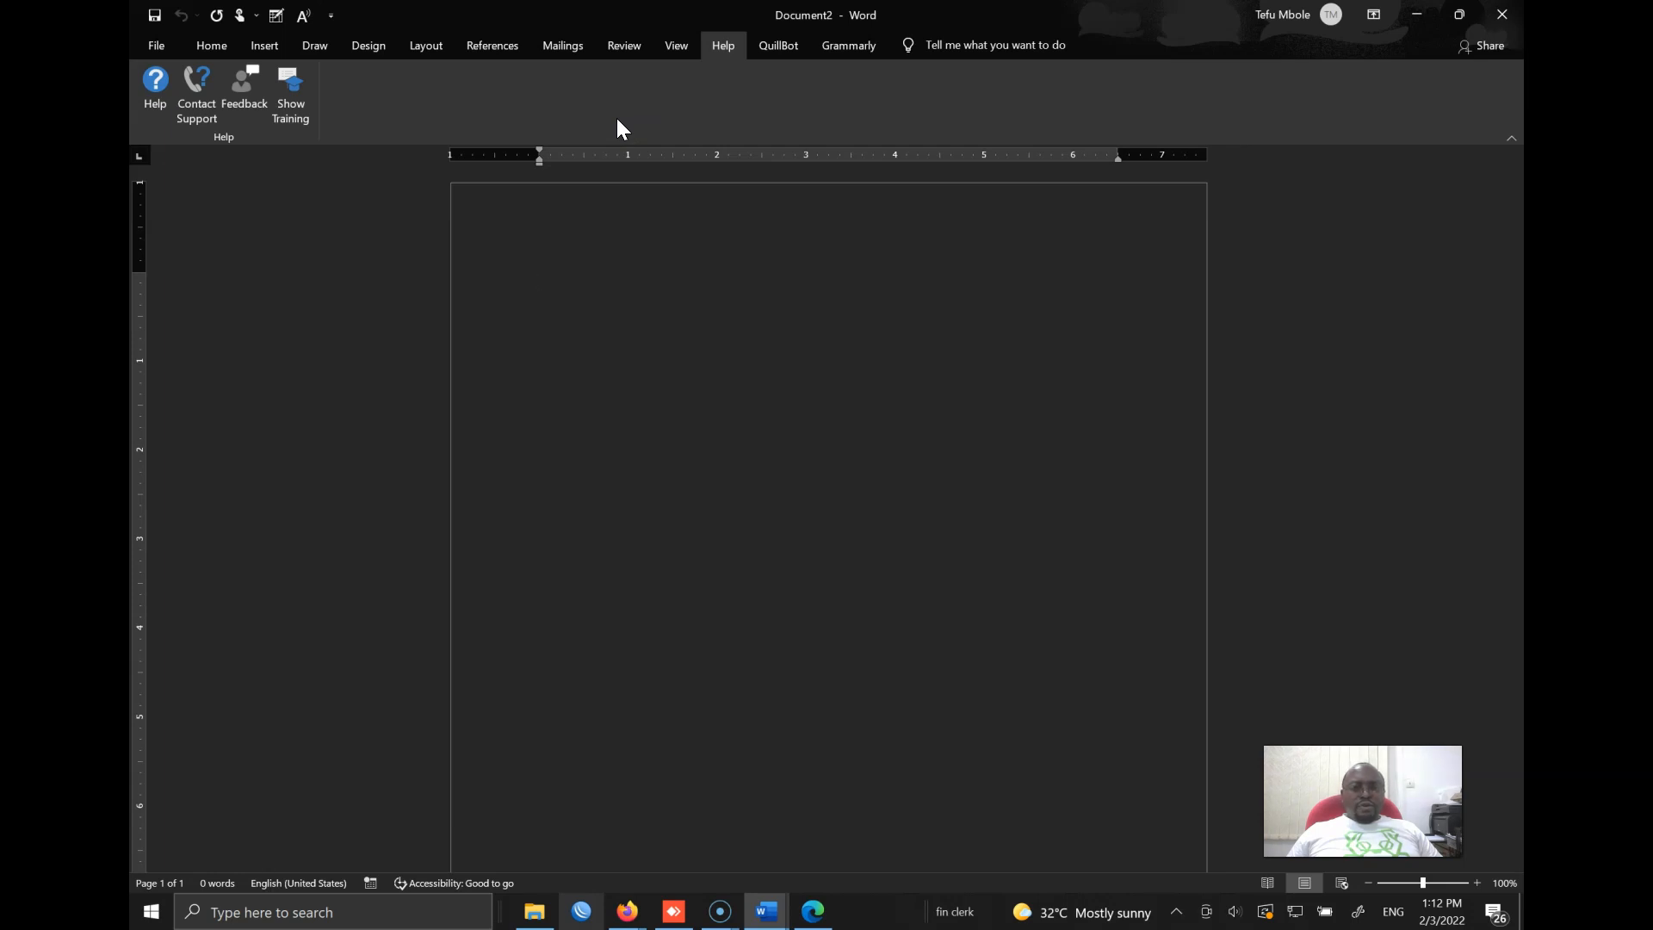
left_click(214, 46)
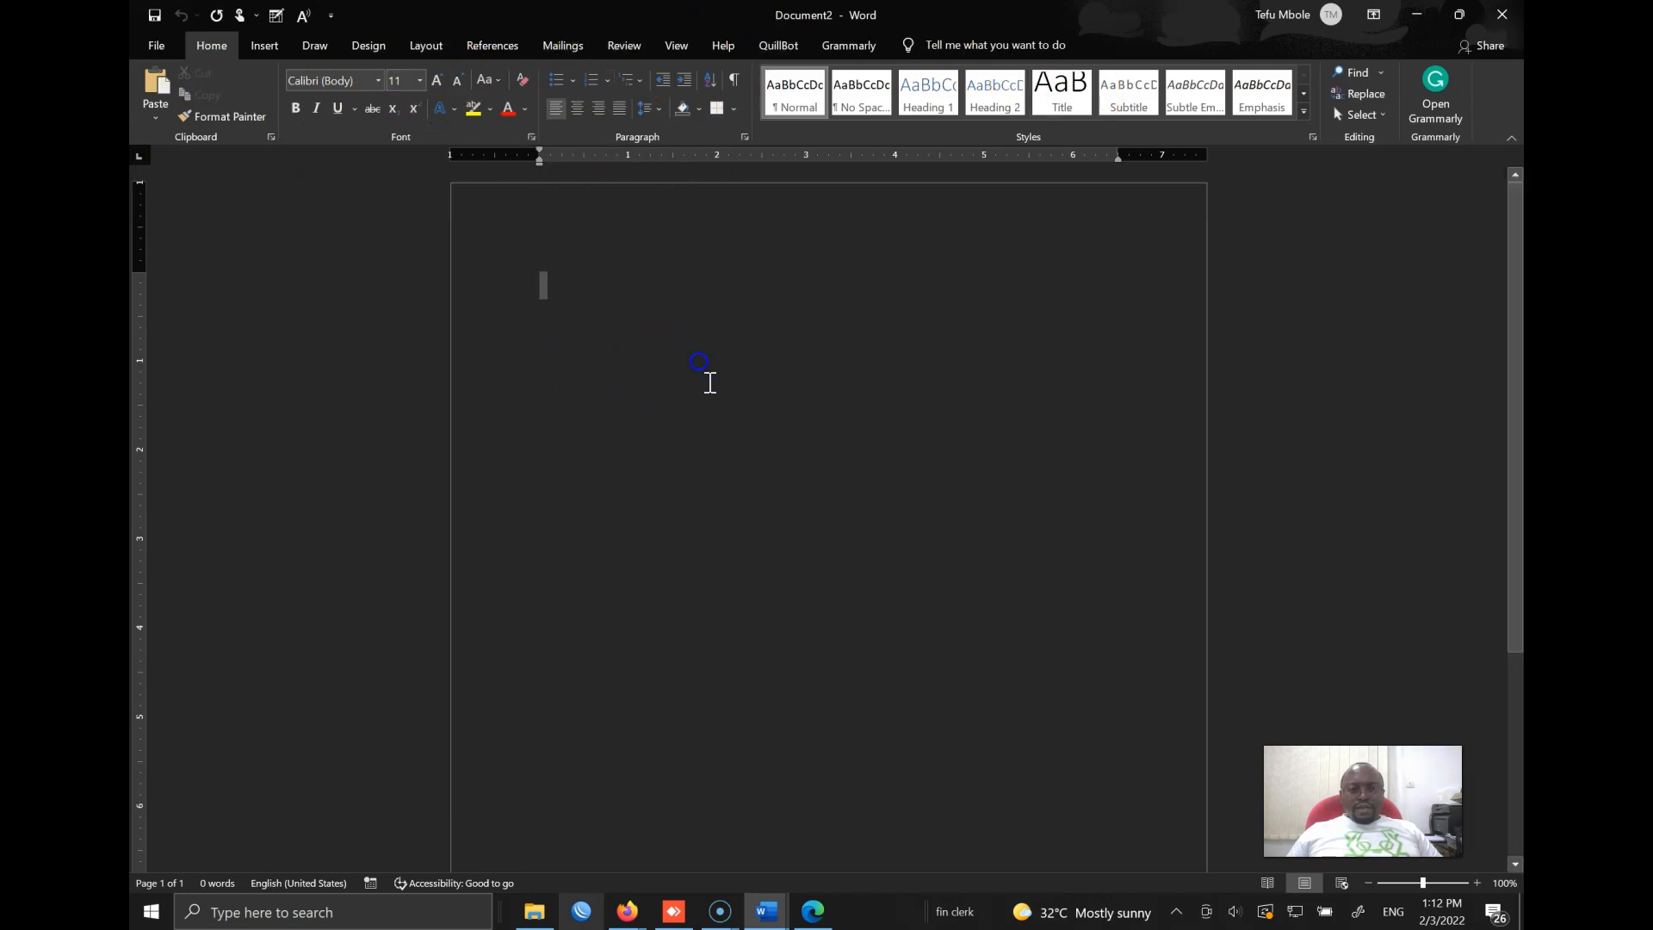
Enter the text "Those who hunger surely get fielled" in the blank document at font size 16.
left_click(706, 391)
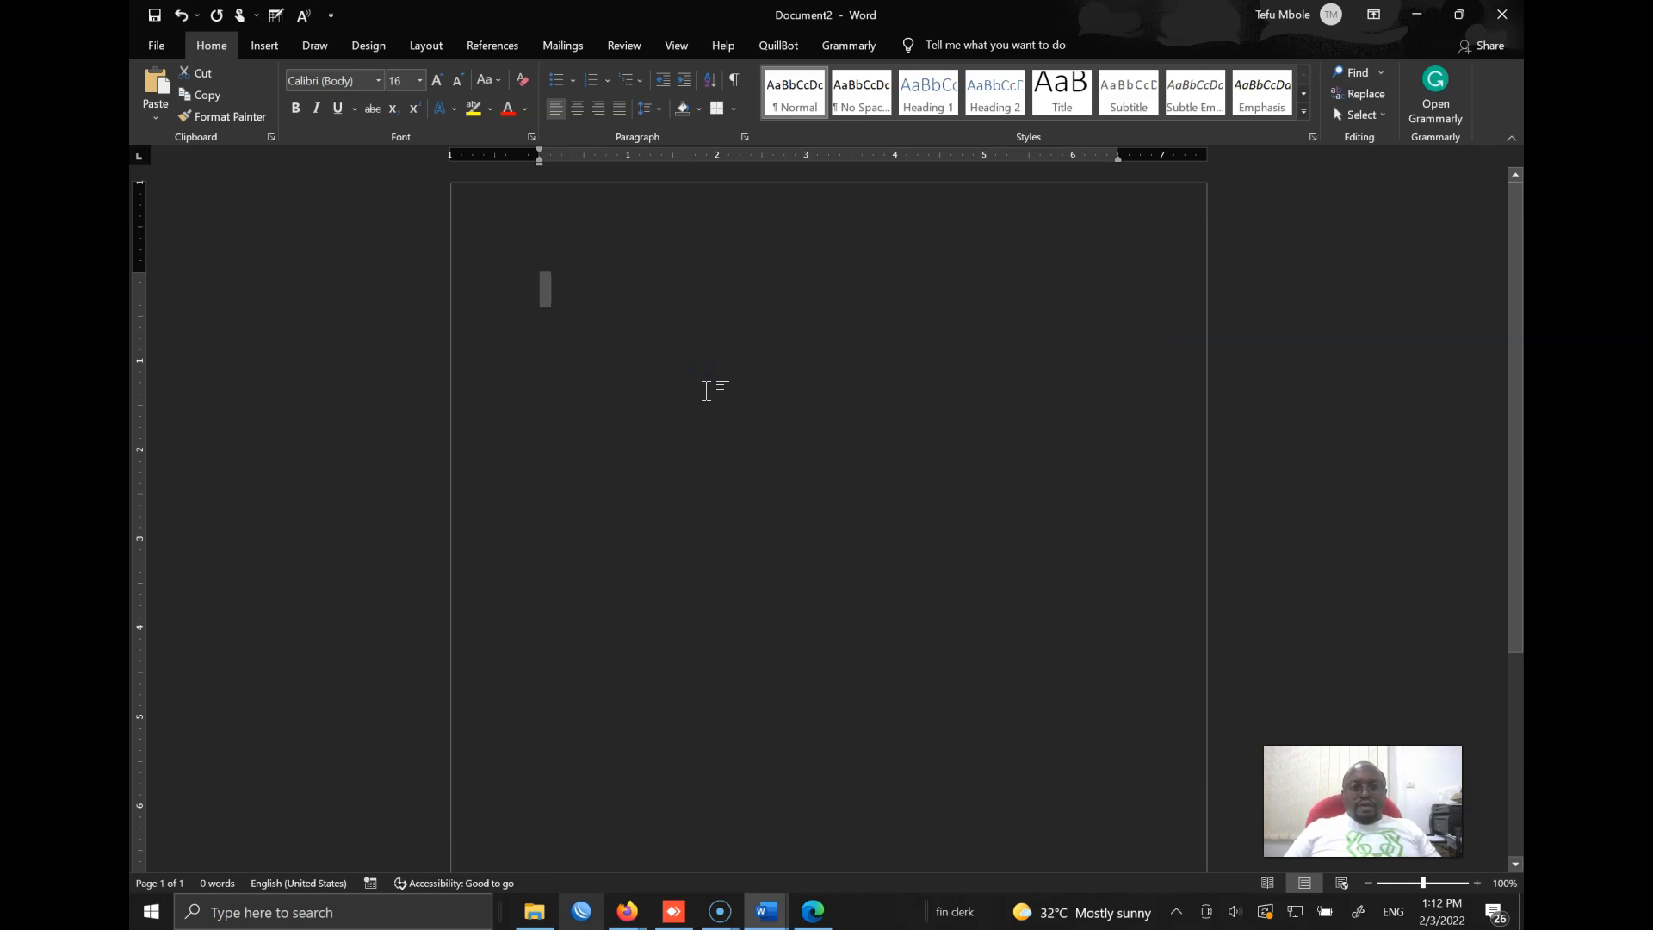
type("thso")
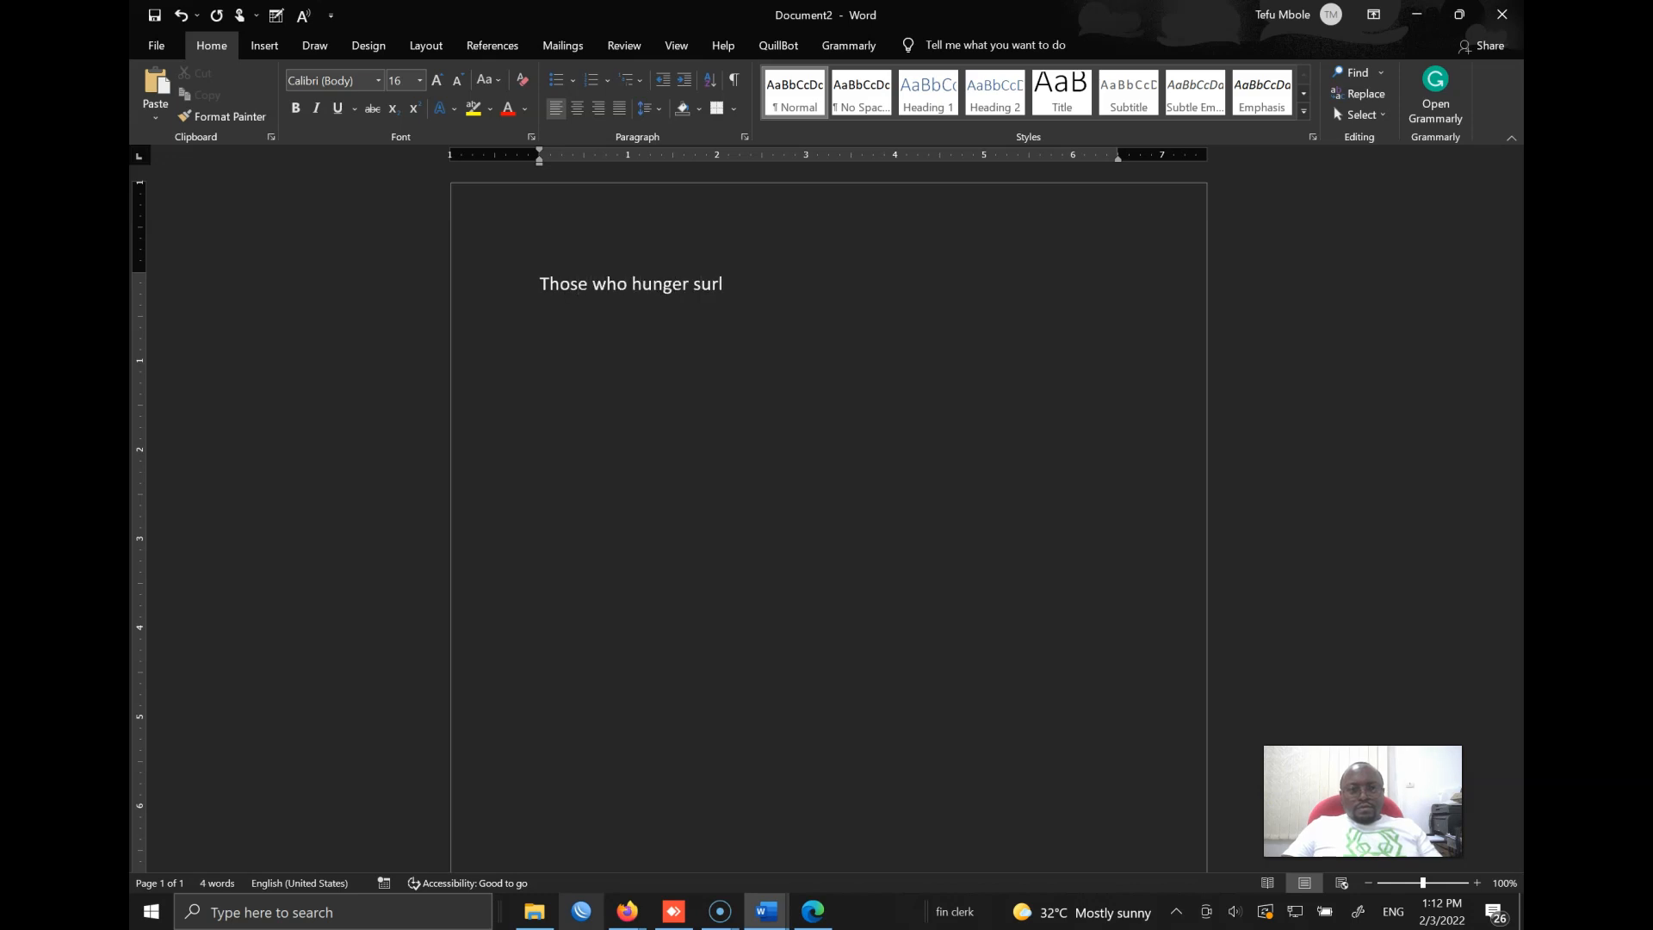
type("fielled")
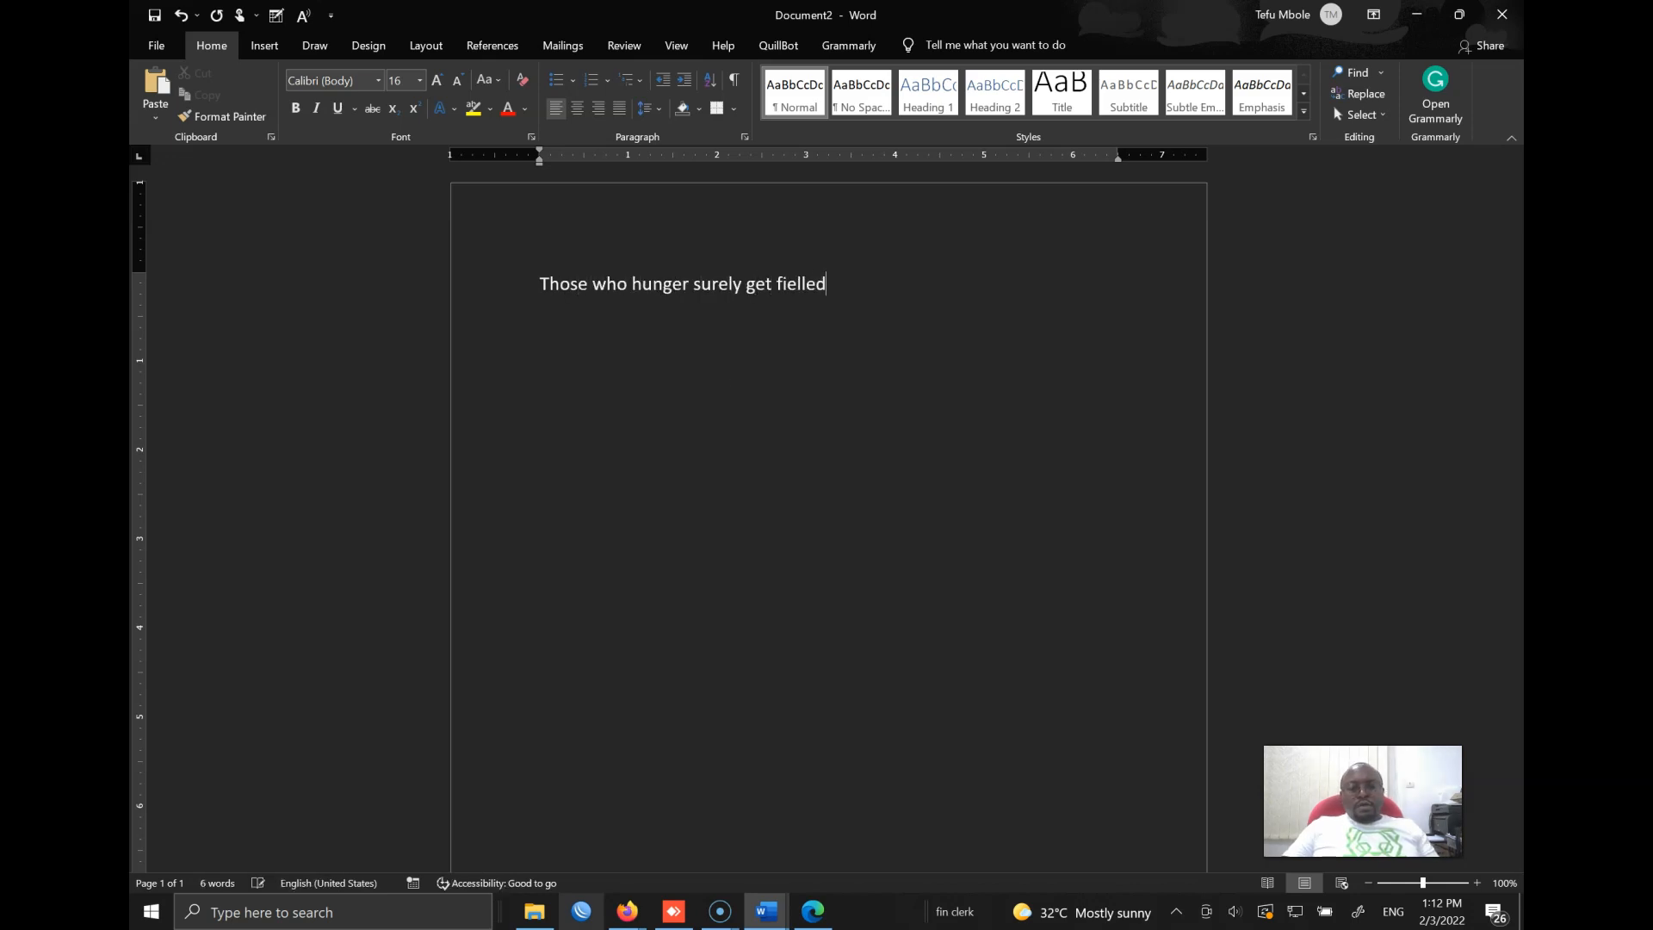
Enlarge the whole sentence to font size 36.
key("ctrl+a")
key("ctrl+shift+period")
key("ctrl+shift+period")
key("ctrl+shift+period")
key("ctrl+shift+period")
key("ctrl+shift+period")
key("ctrl+shift+period")
key("ctrl+shift+period")
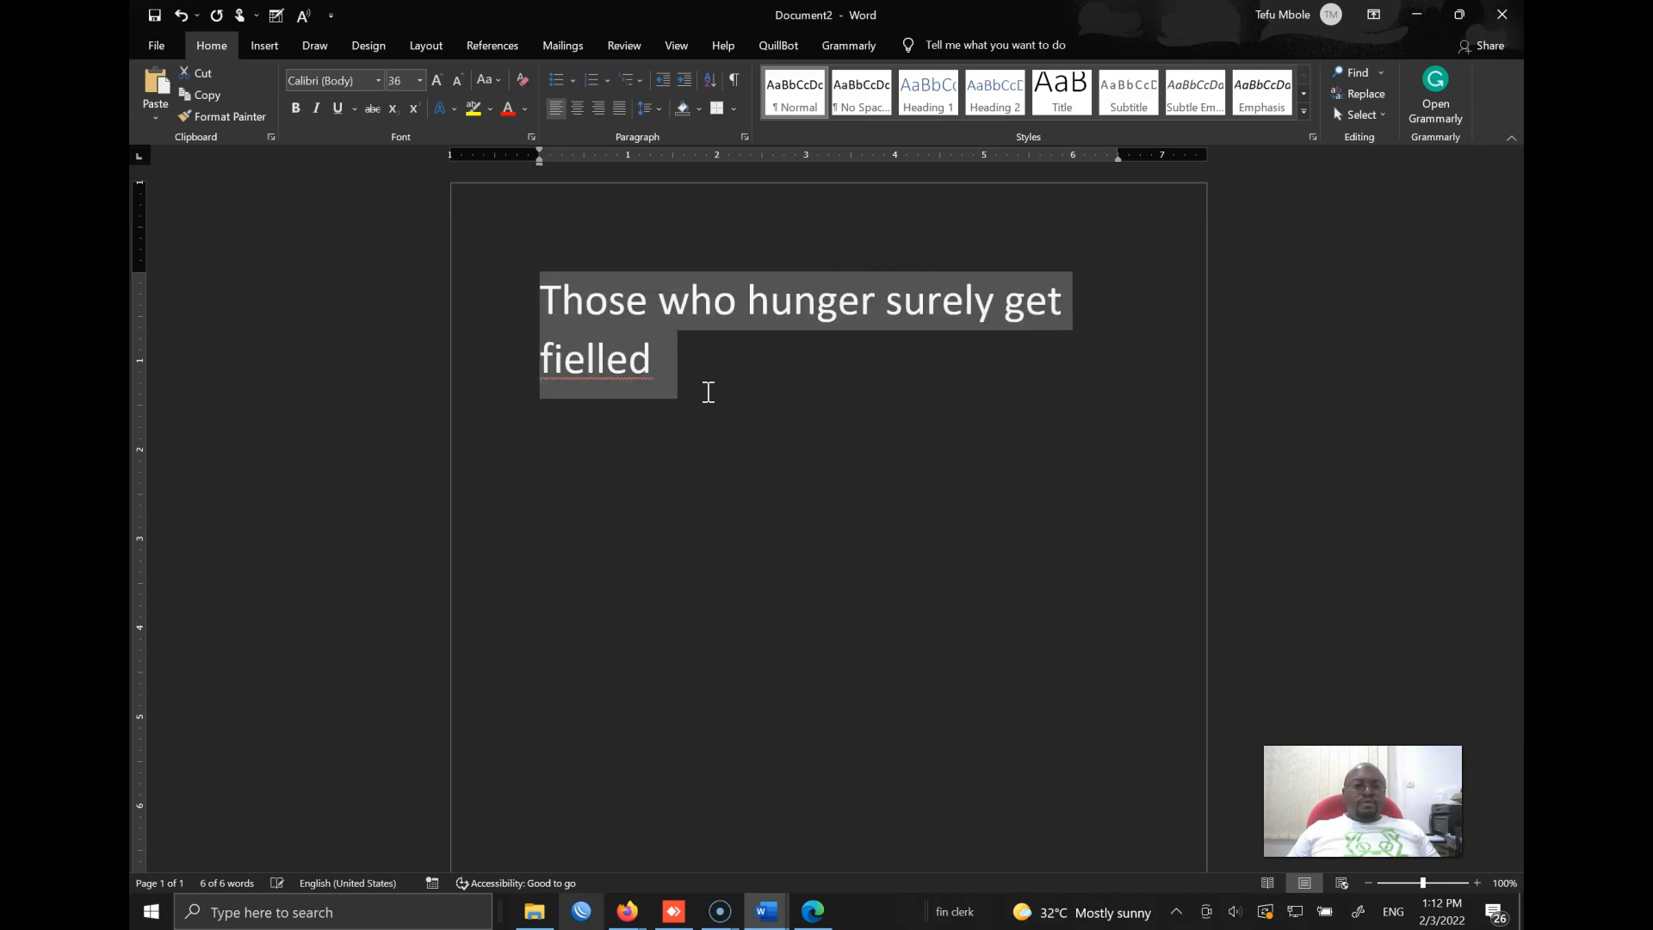
Delete the whole sample sentence from Document2, leaving the page blank.
left_click(707, 392)
double_click(495, 311)
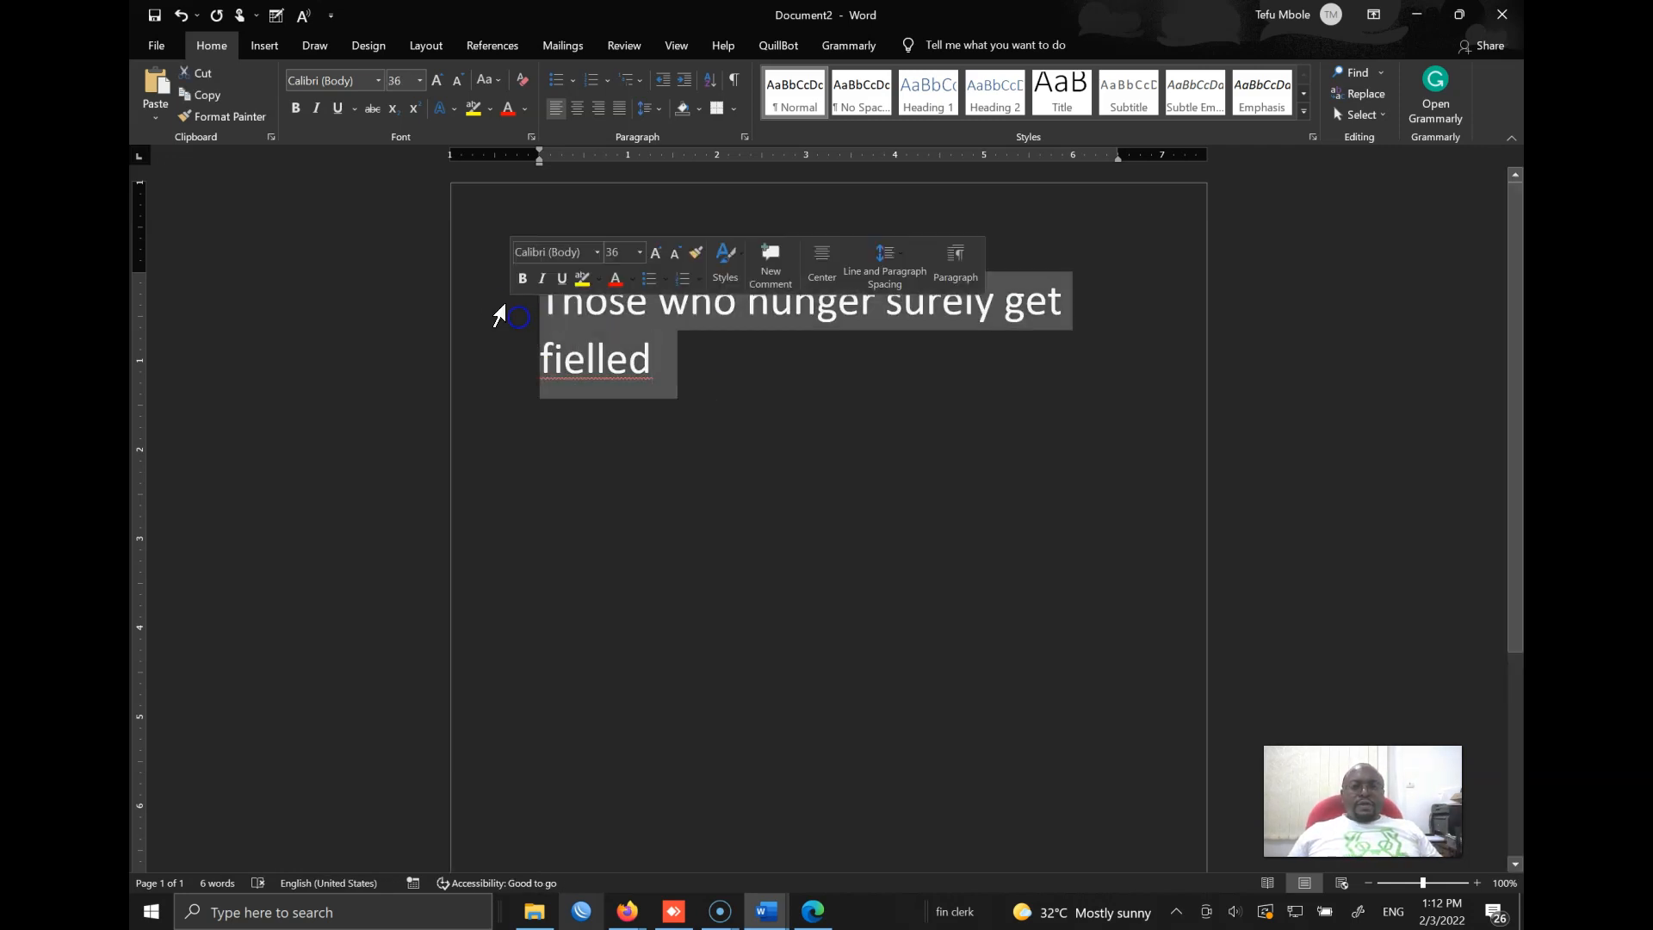
key("Delete")
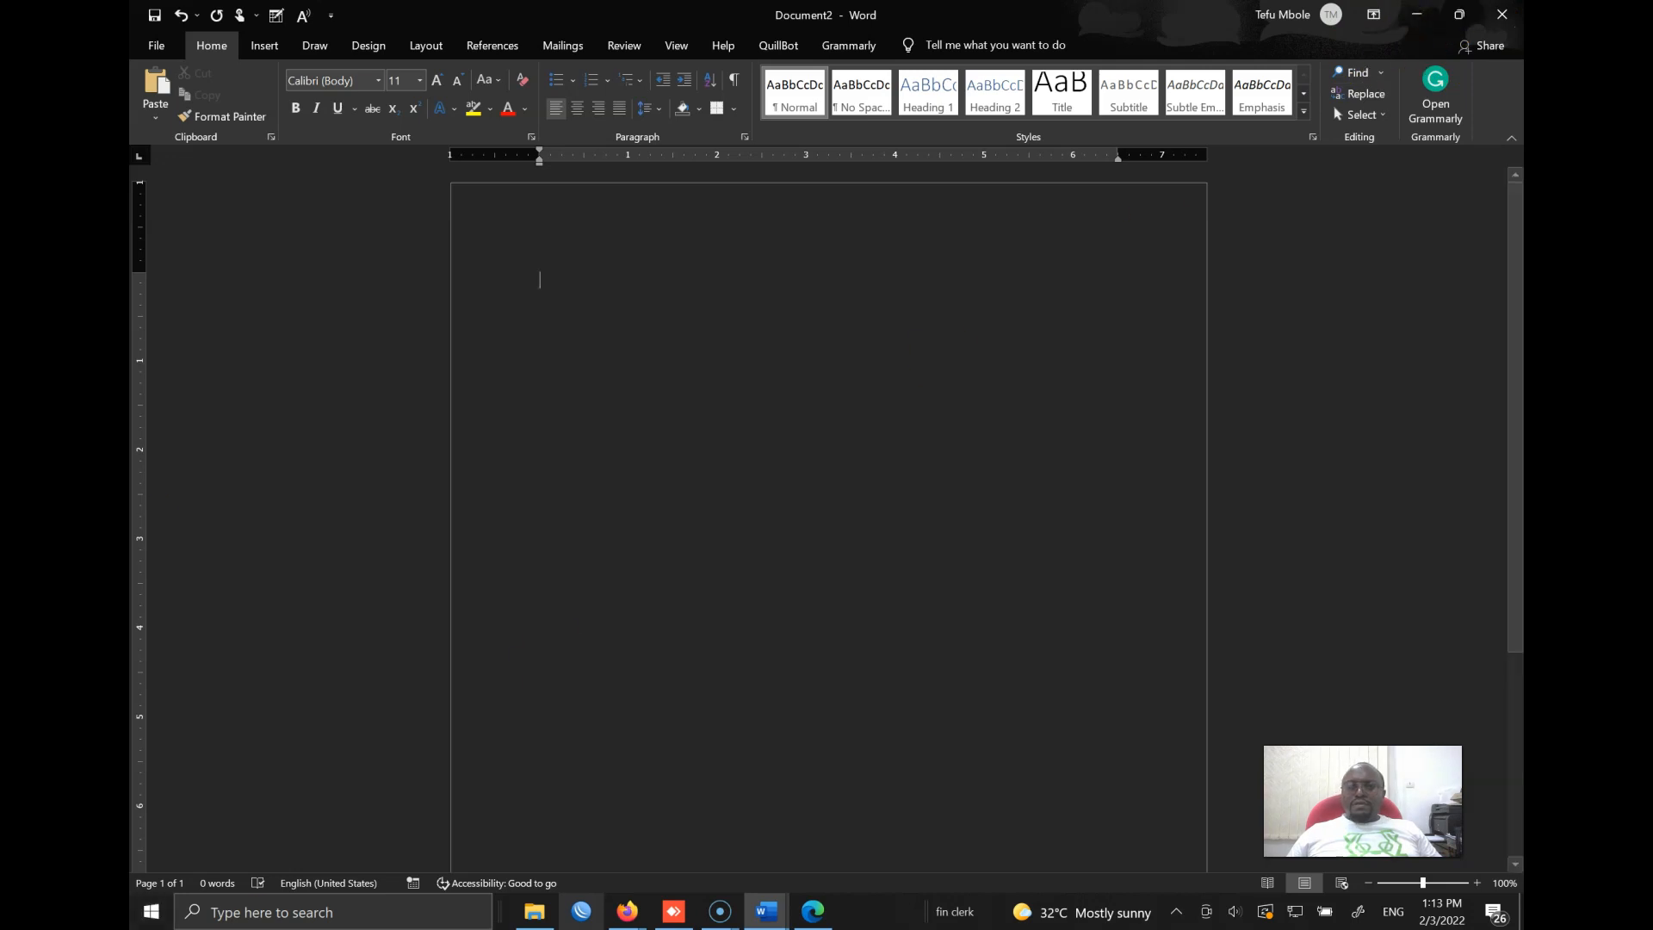
Minimize Document2, bring the open Document1 window to the front and select all its text.
left_click(1414, 15)
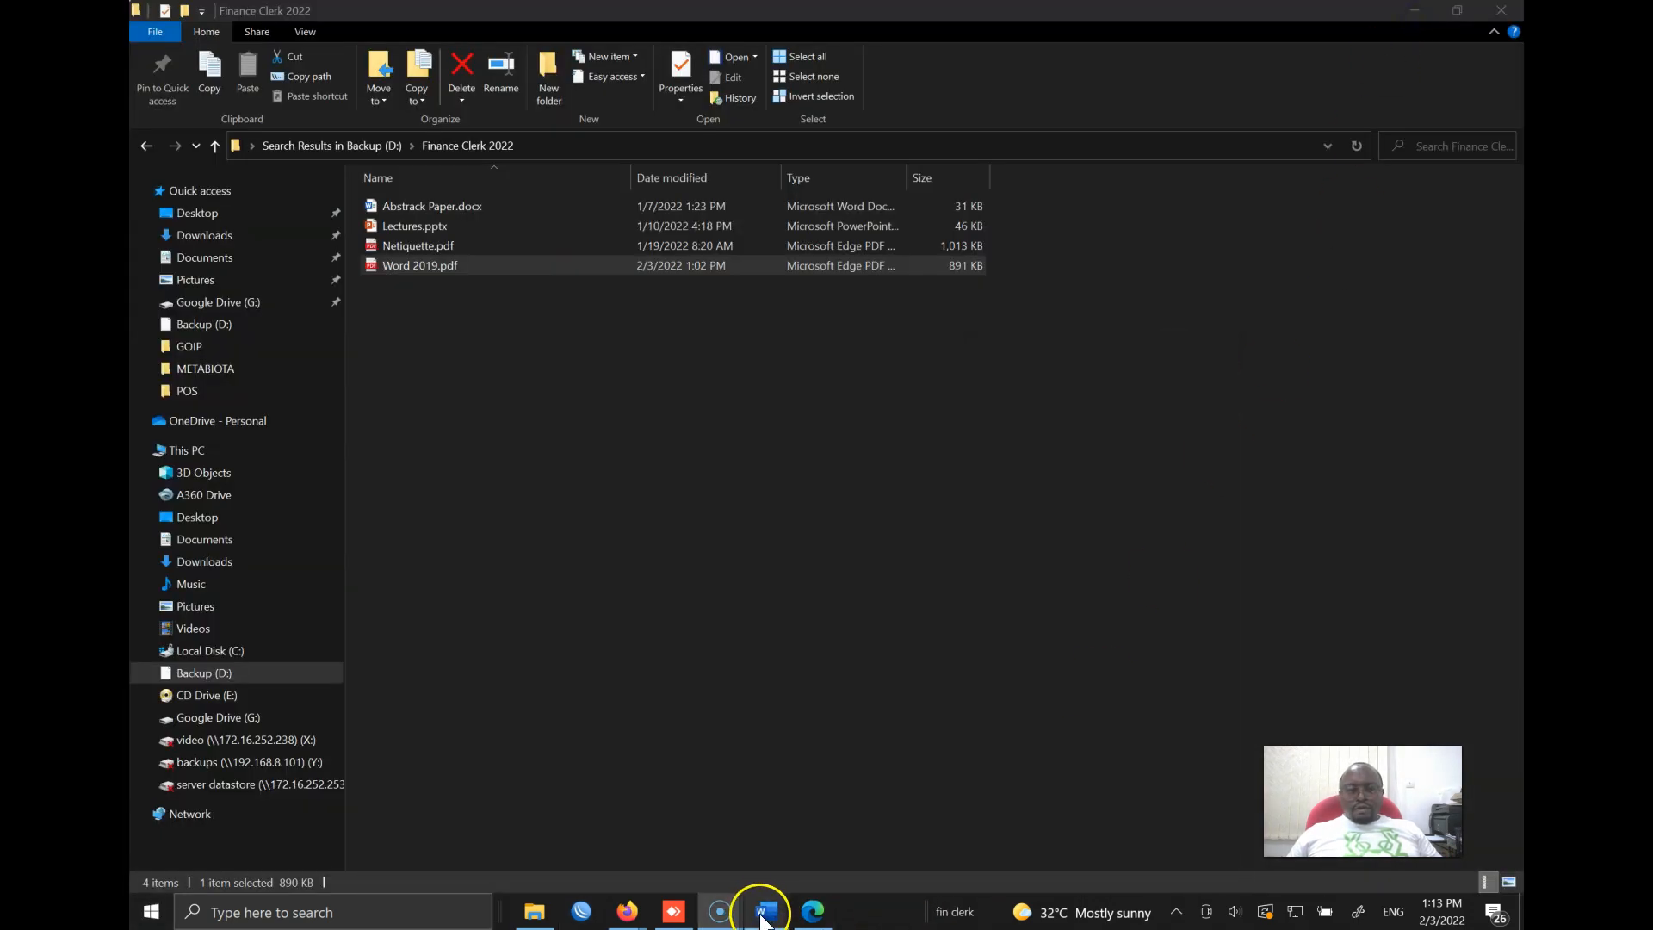
left_click(594, 856)
key("ctrl+a")
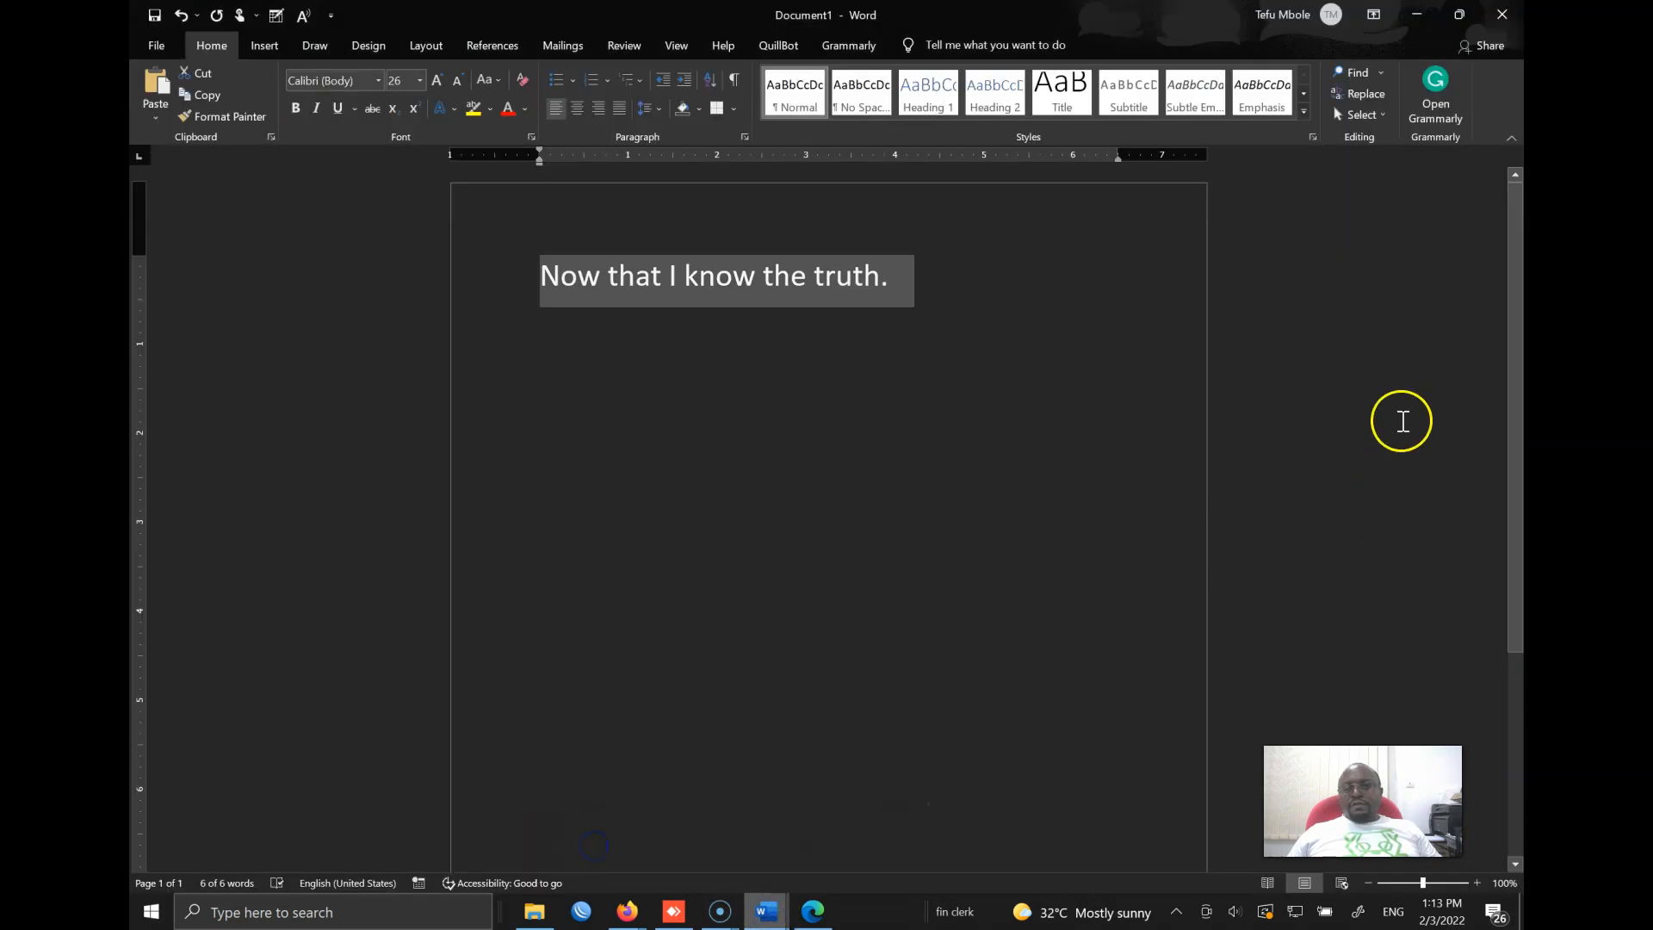
Shrink the Document1 window to close the File Explorer window behind it, and bring Document1 back to full size.
left_click(1458, 15)
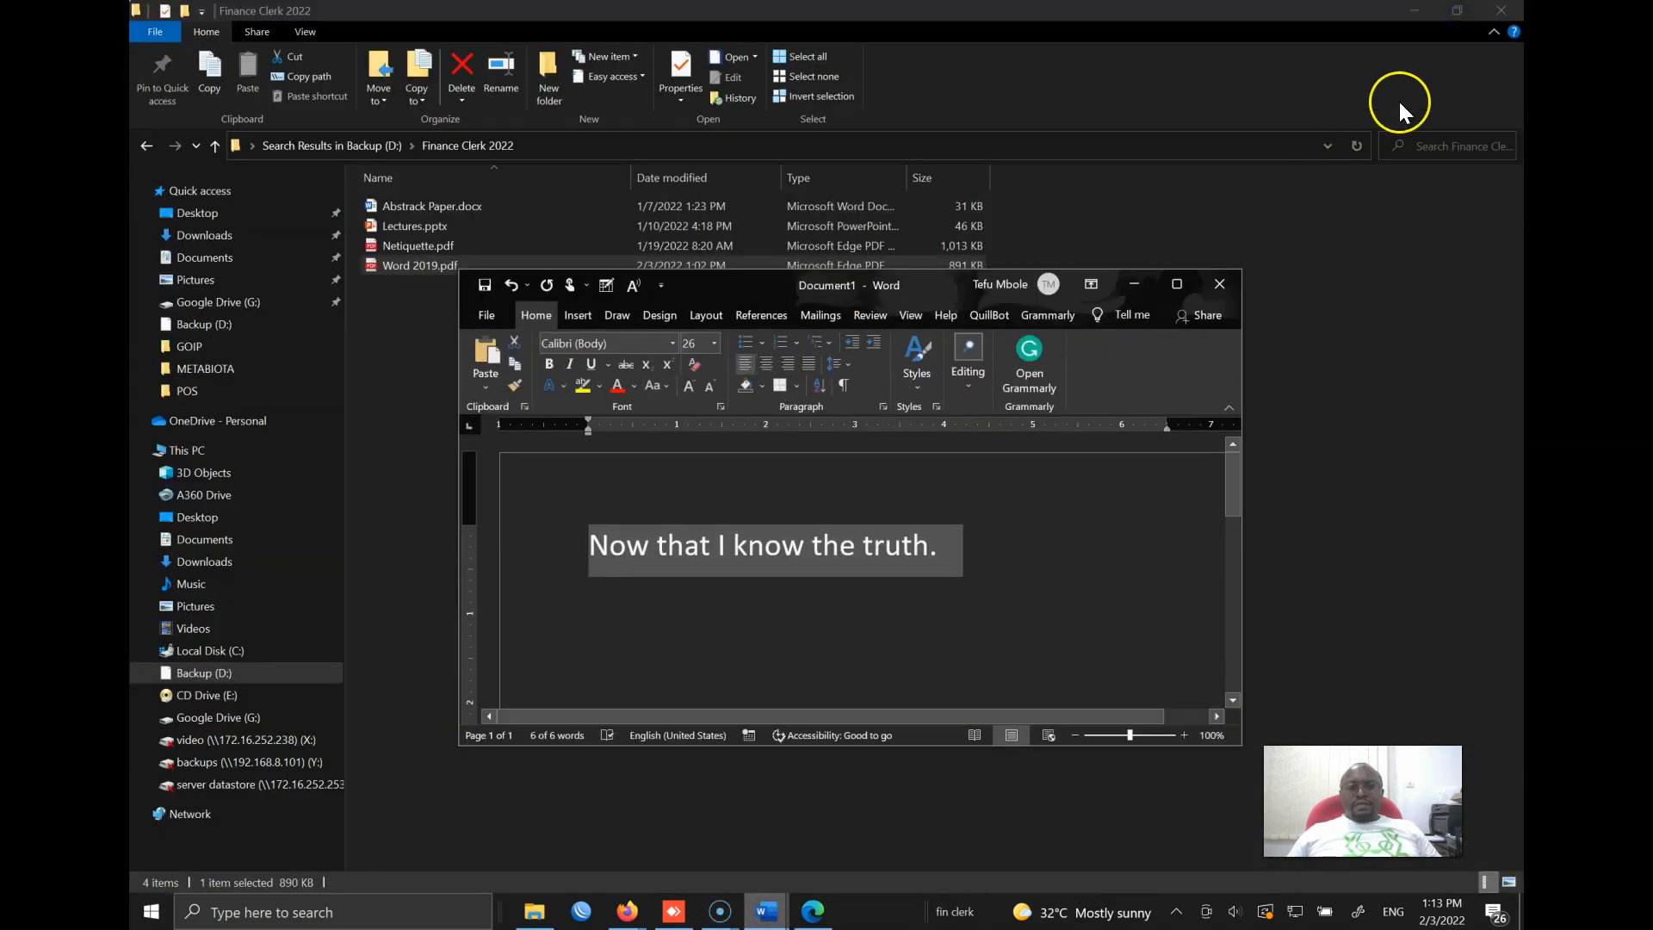
left_click(1508, 10)
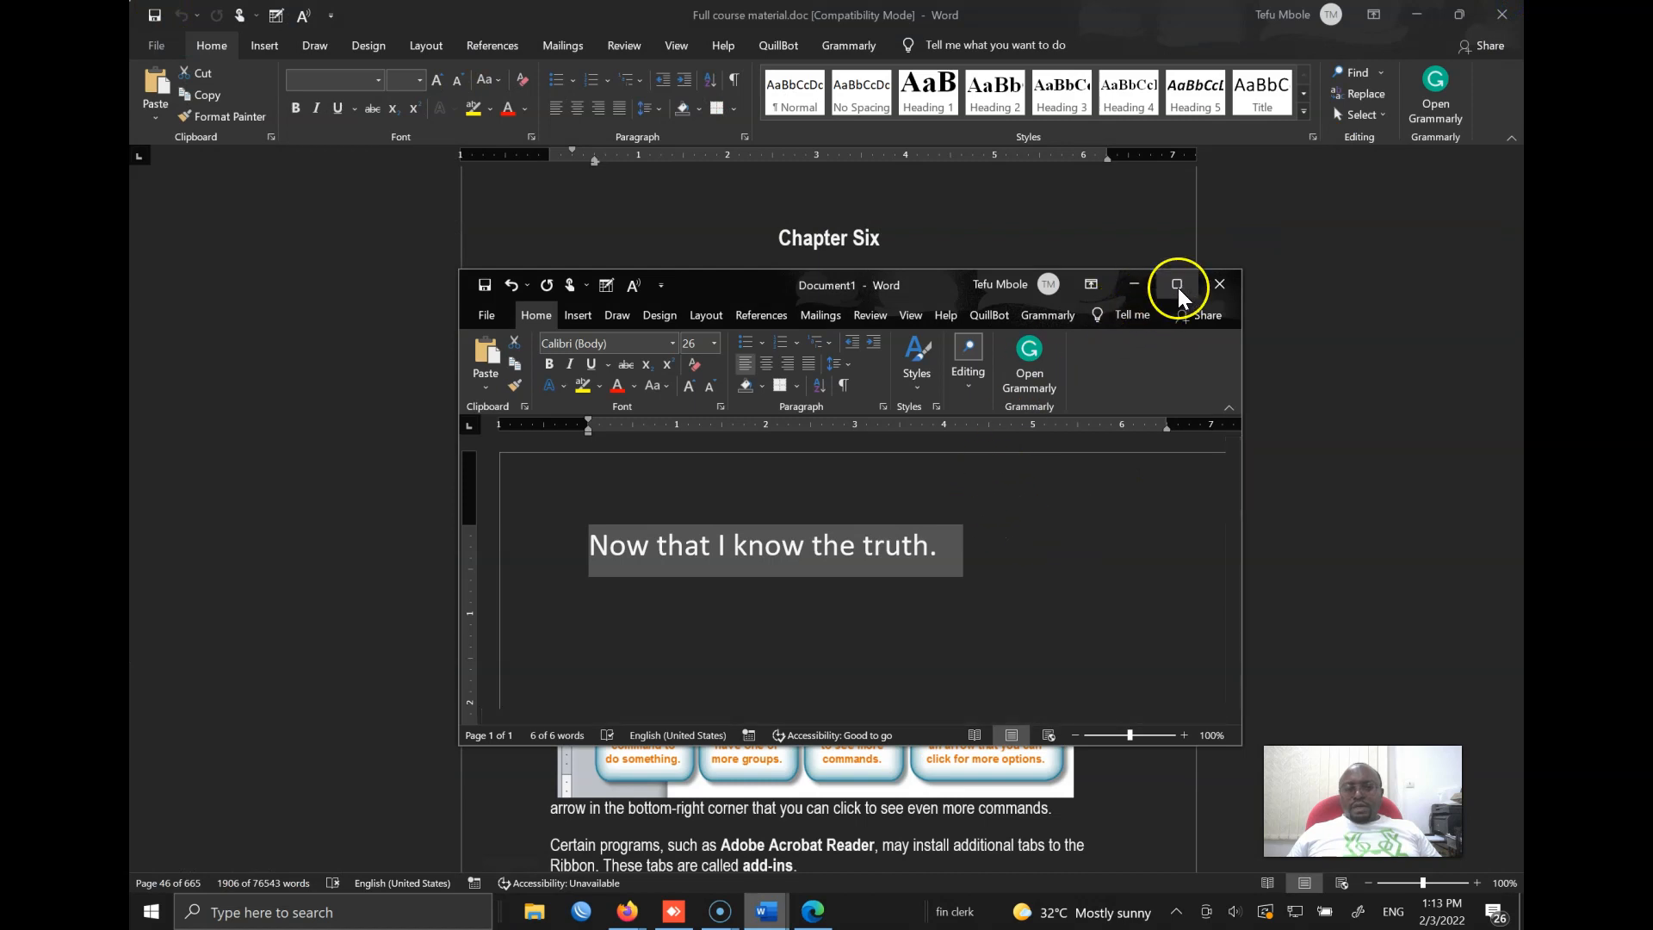
left_click(1176, 285)
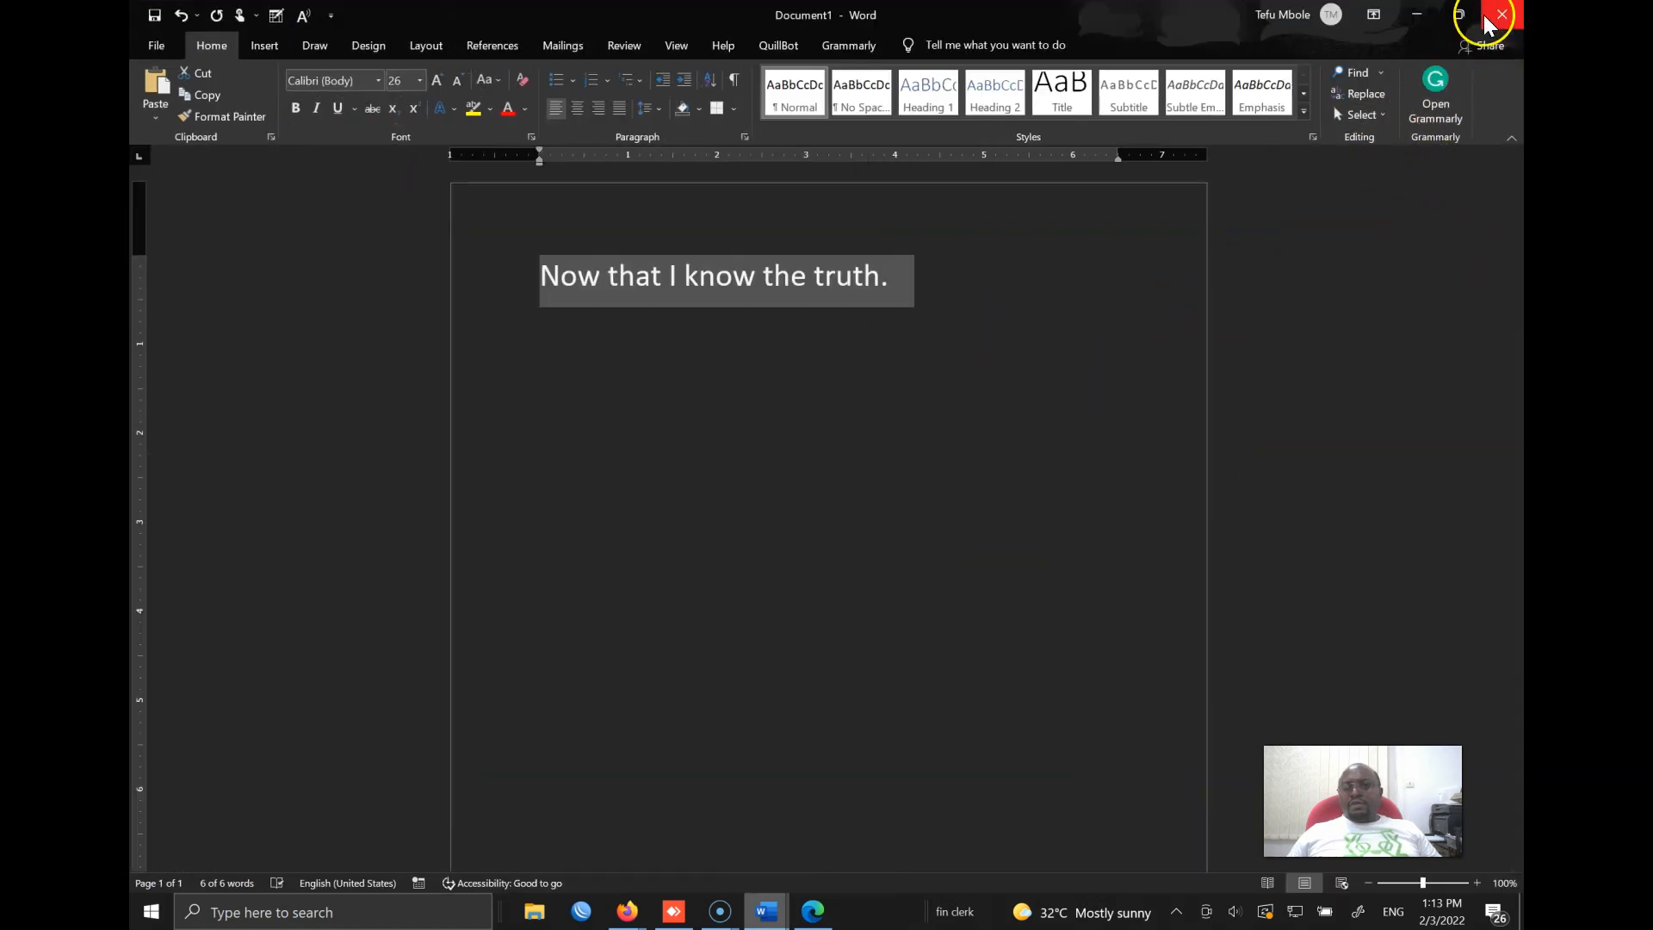
left_click(1455, 19)
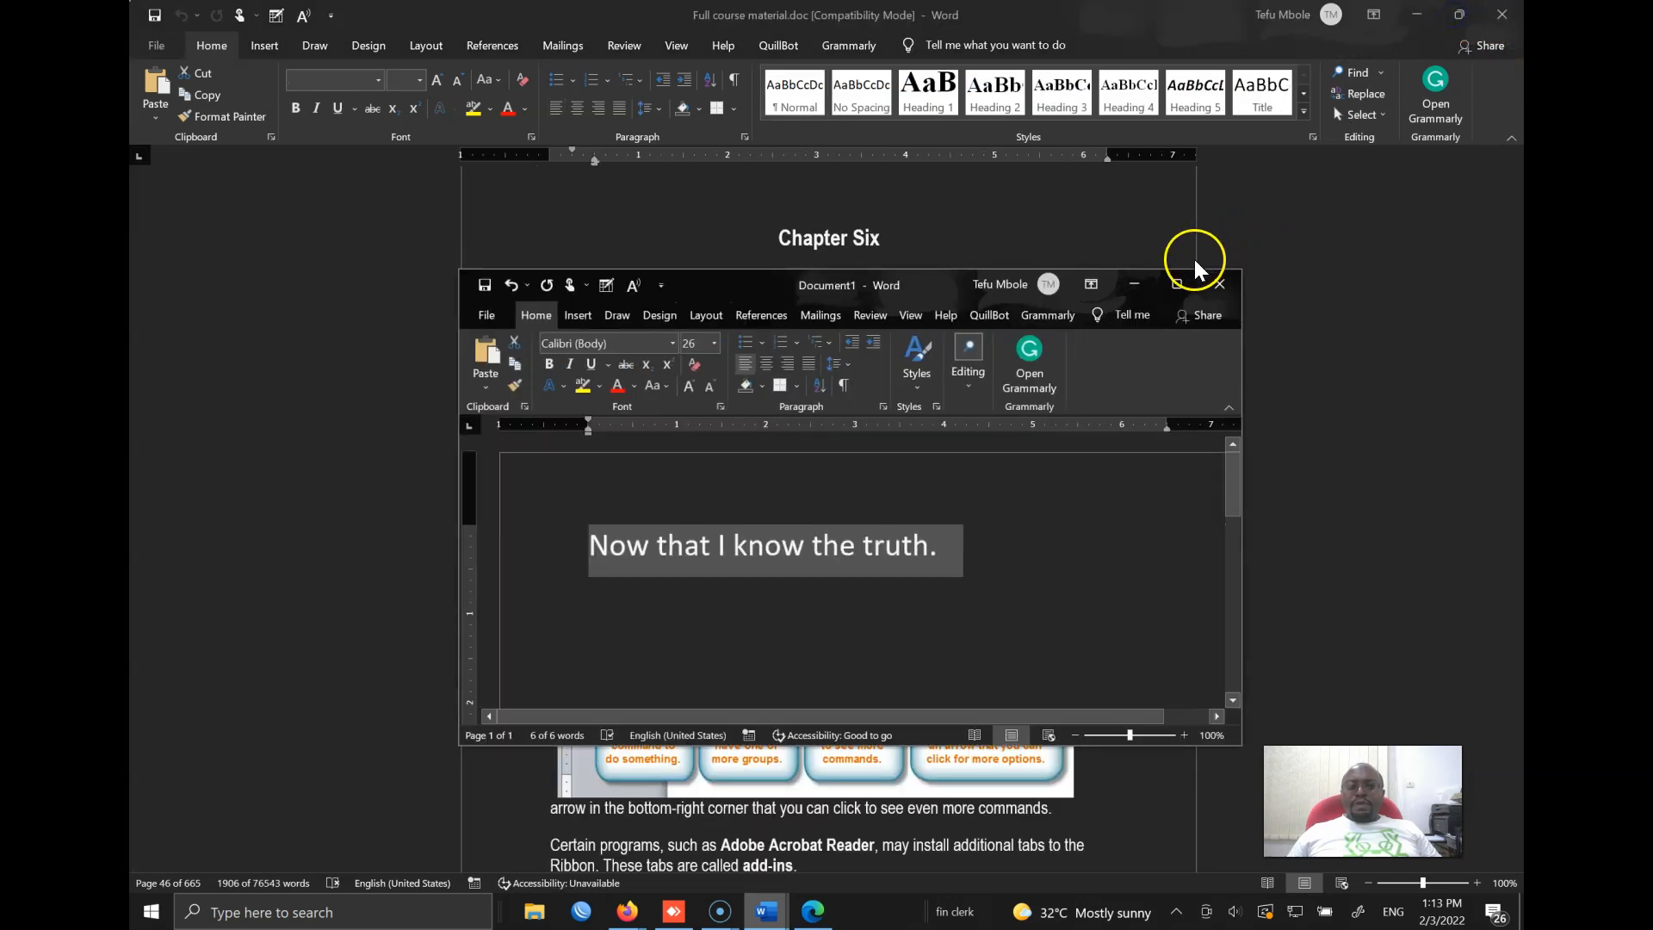
left_click(1175, 283)
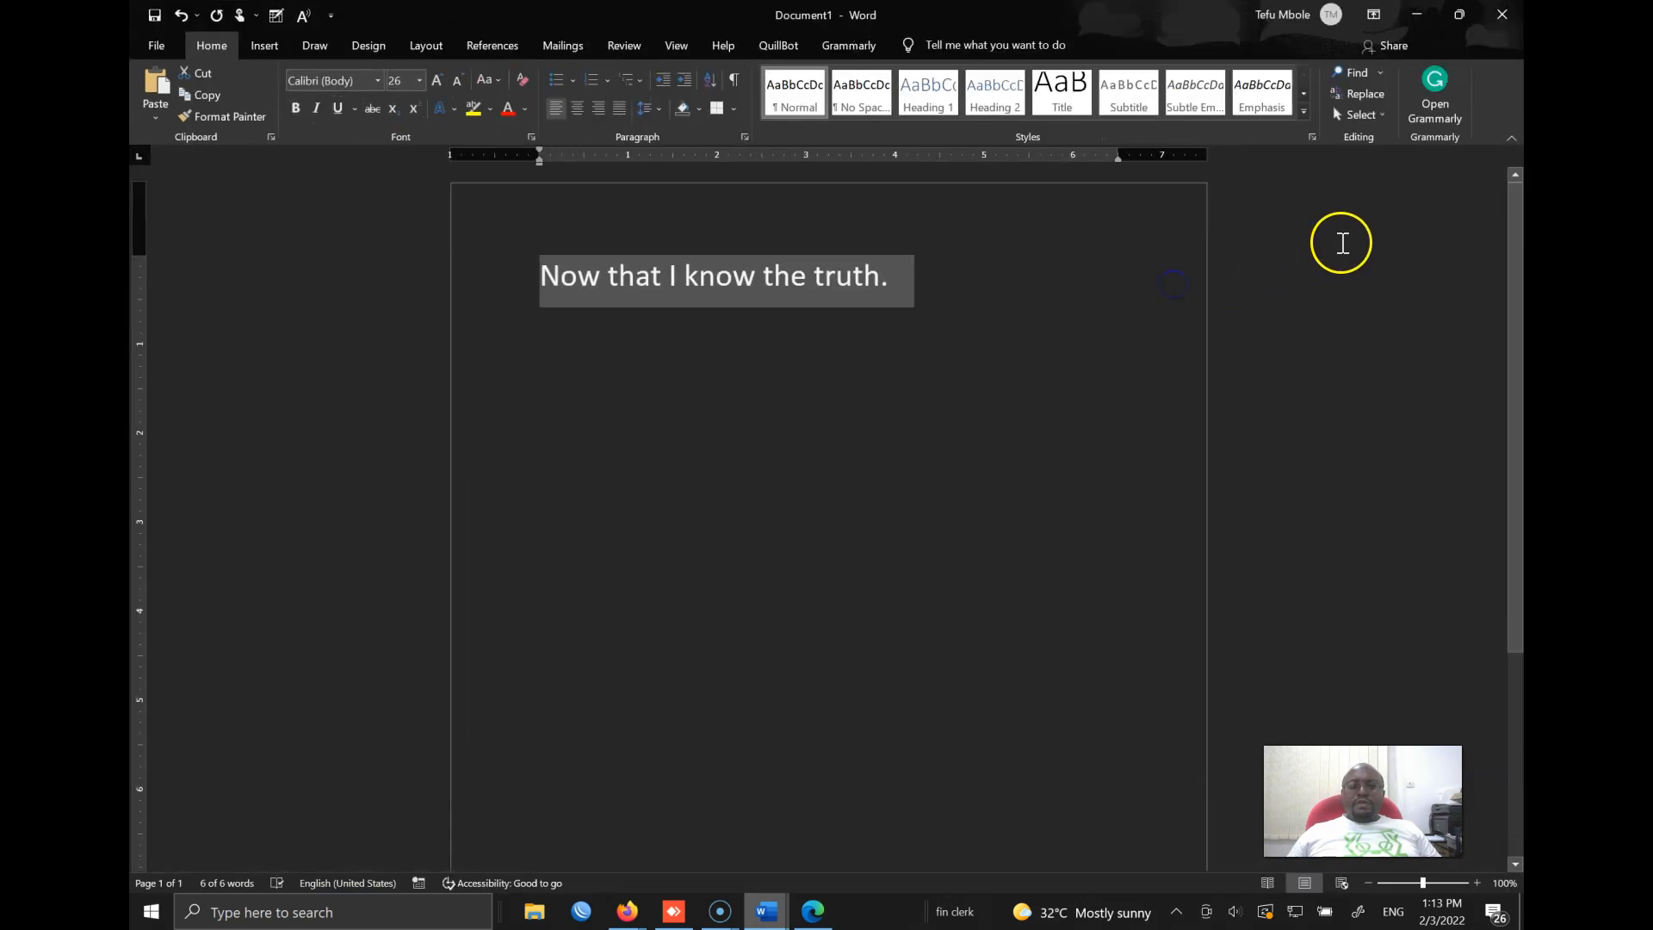
Collapse the ribbon to its tabs and restore it with the Show Tabs and Commands display option.
left_click(1509, 138)
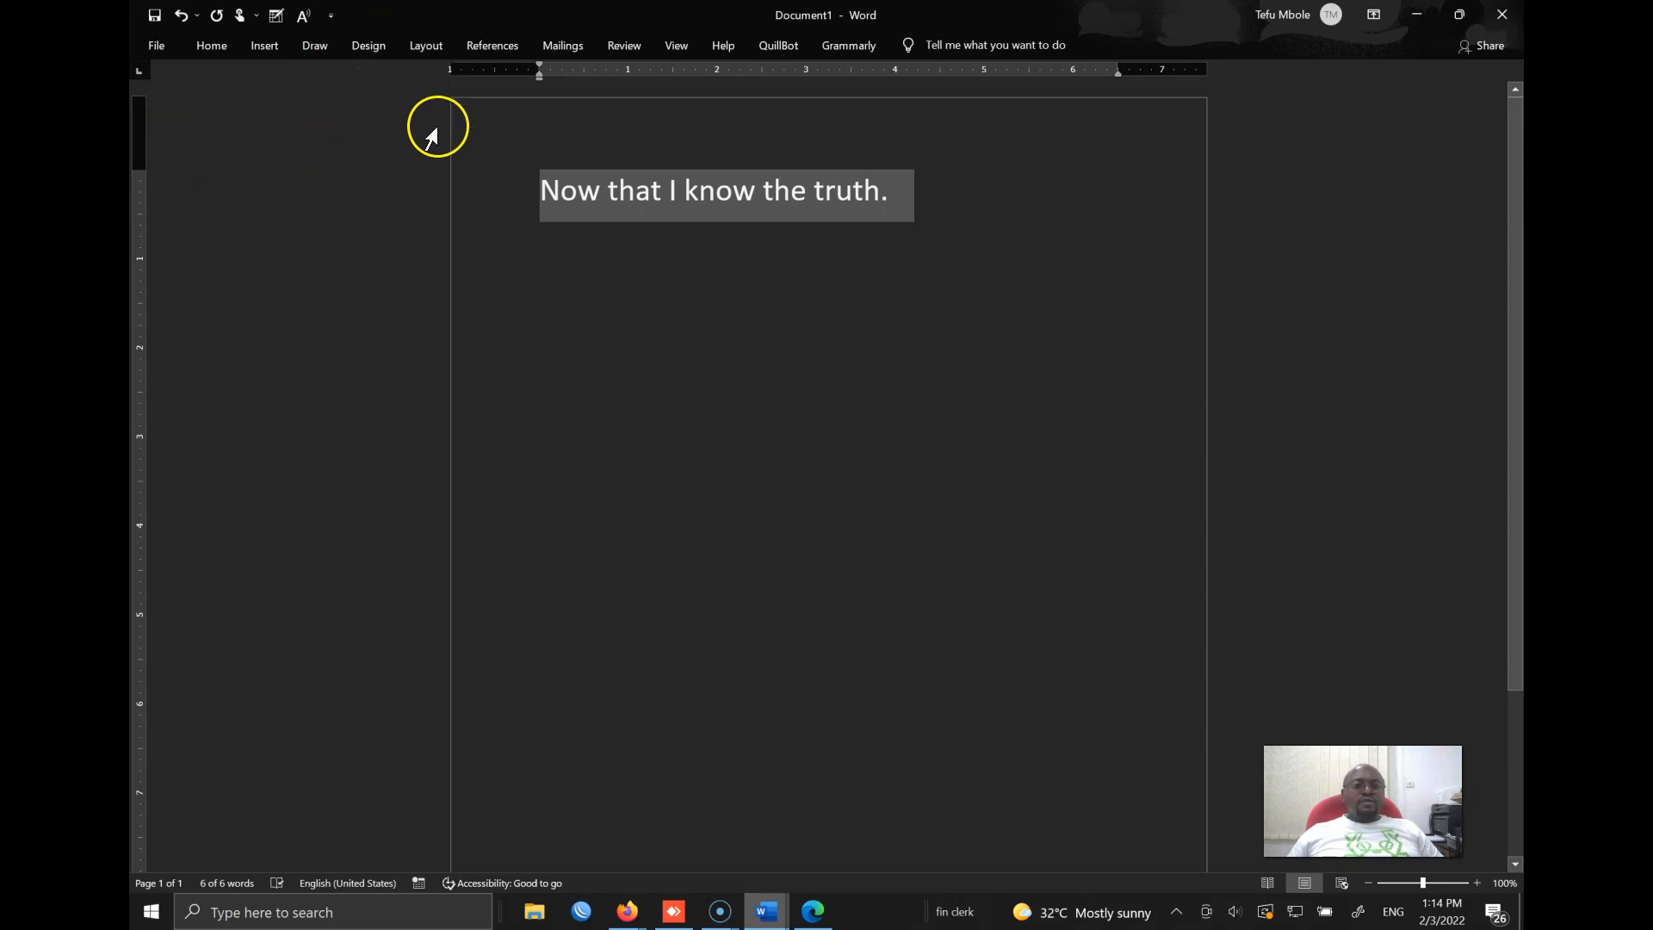
right_click(395, 8)
left_click(582, 22)
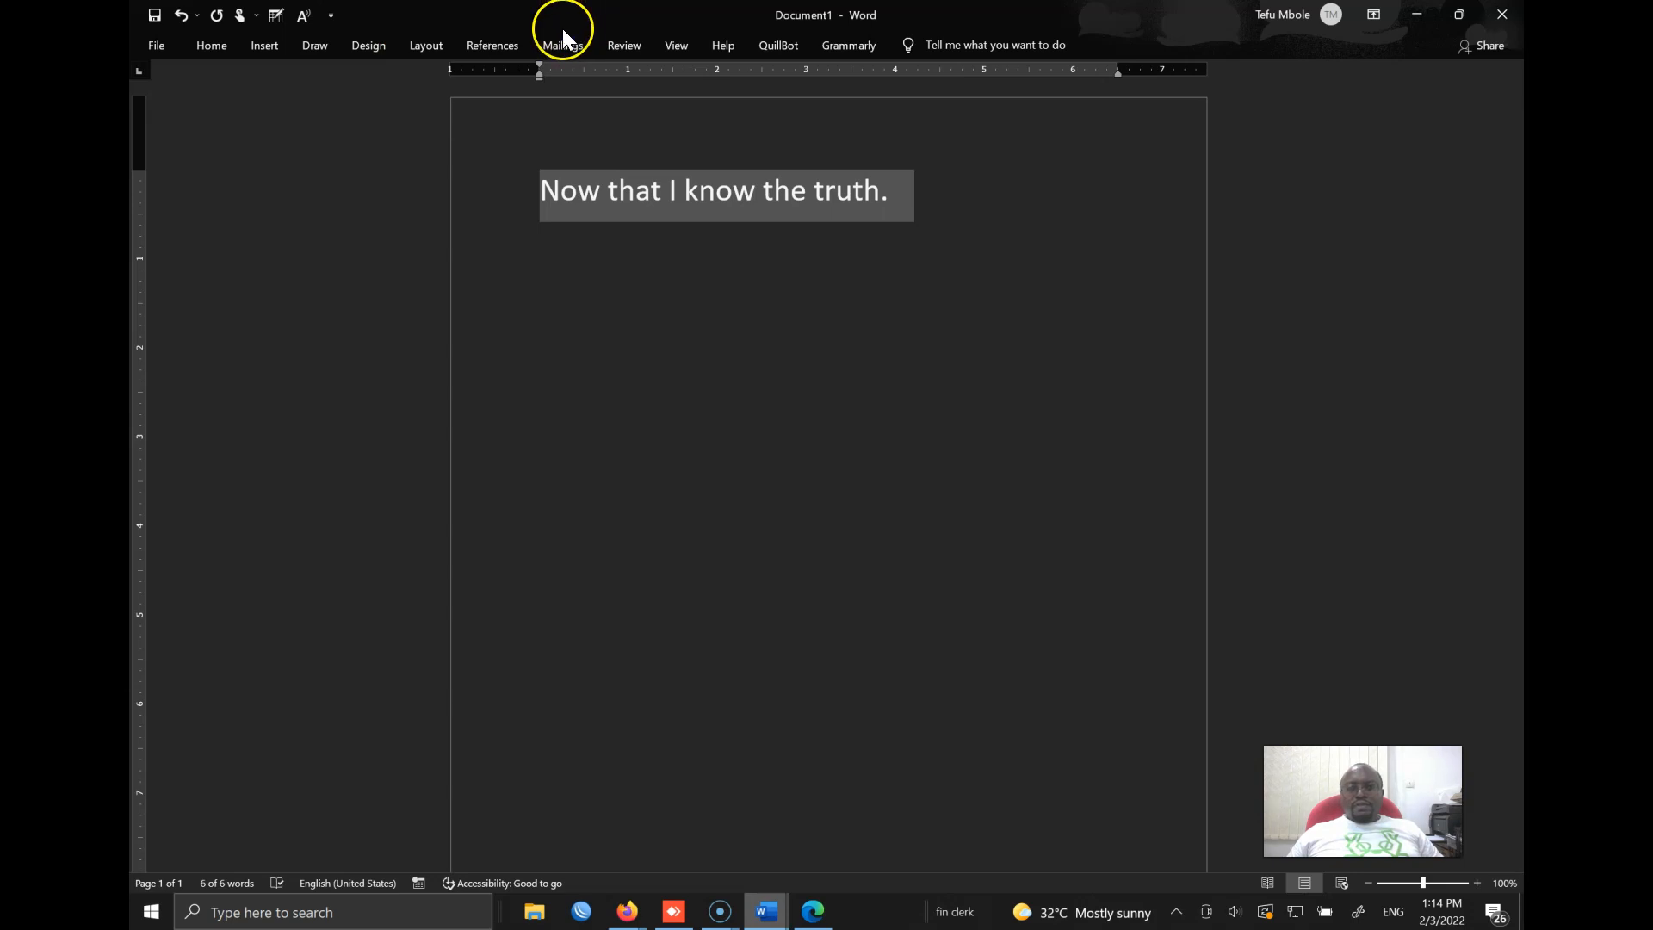
left_click(1375, 15)
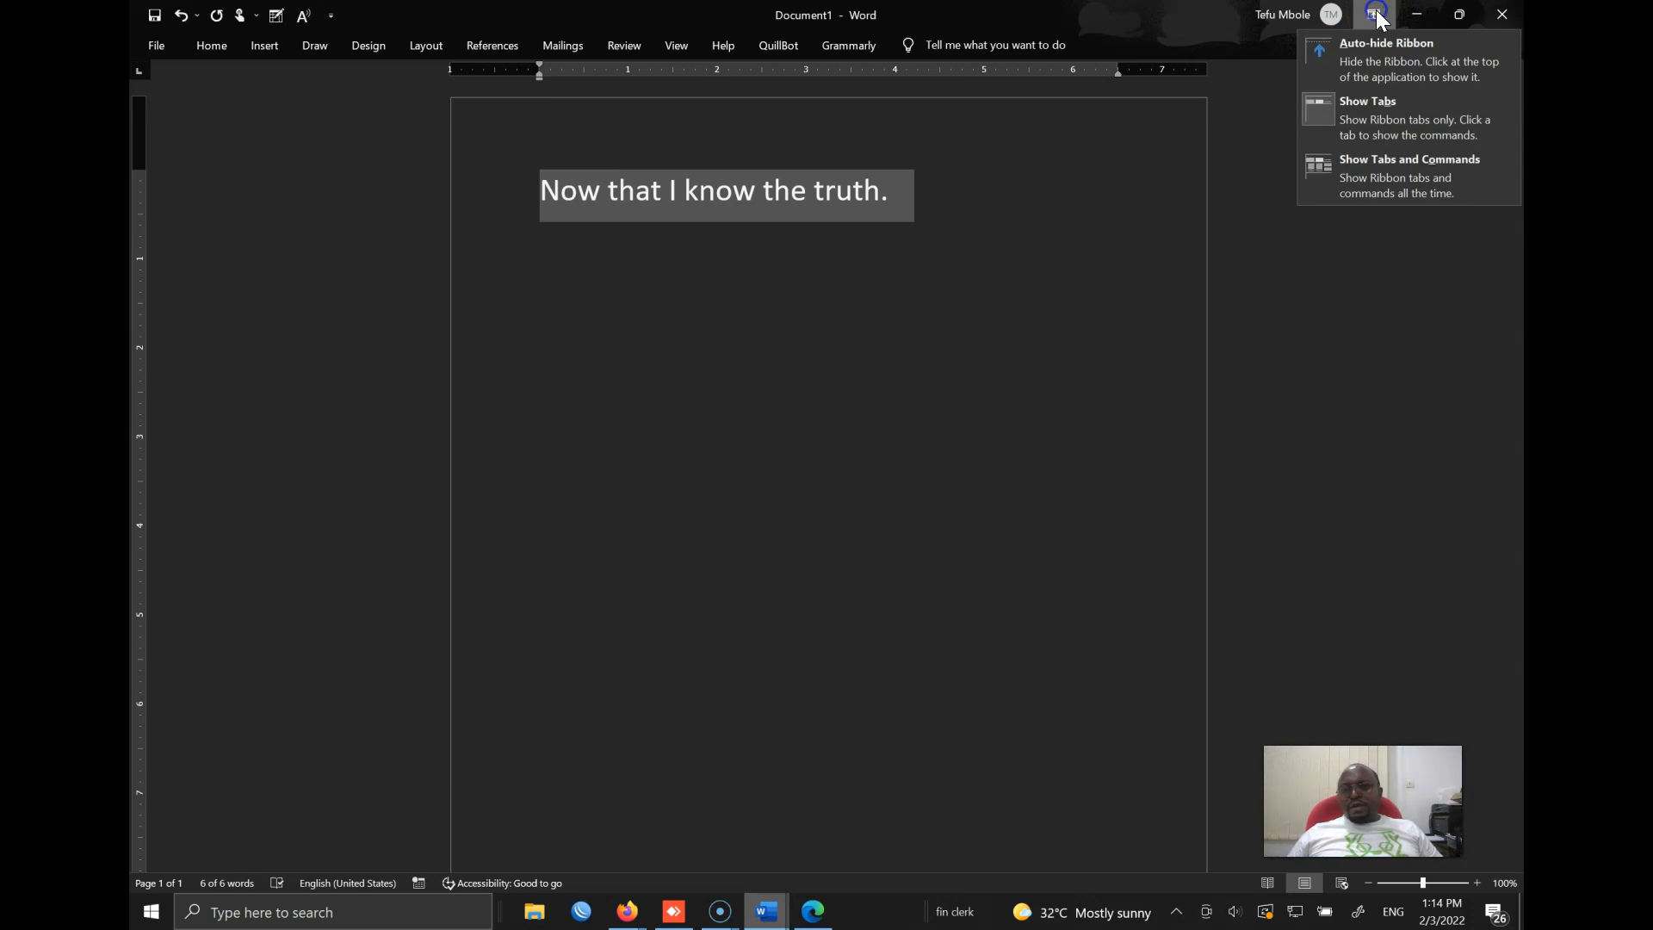
left_click(1441, 74)
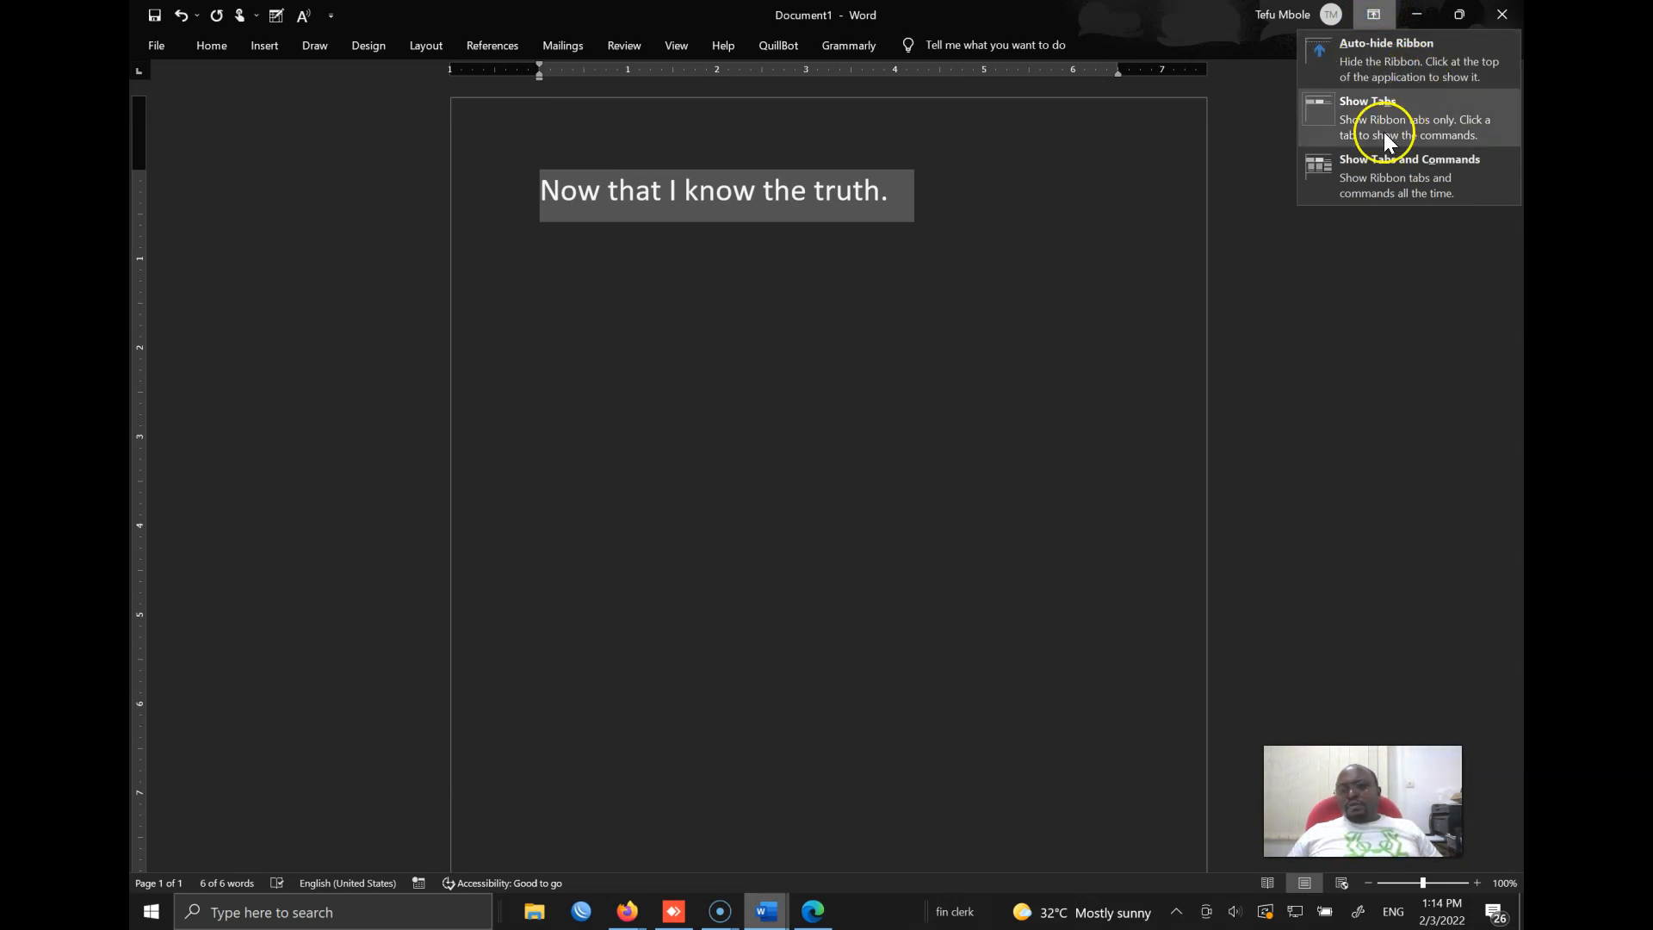
left_click(1381, 179)
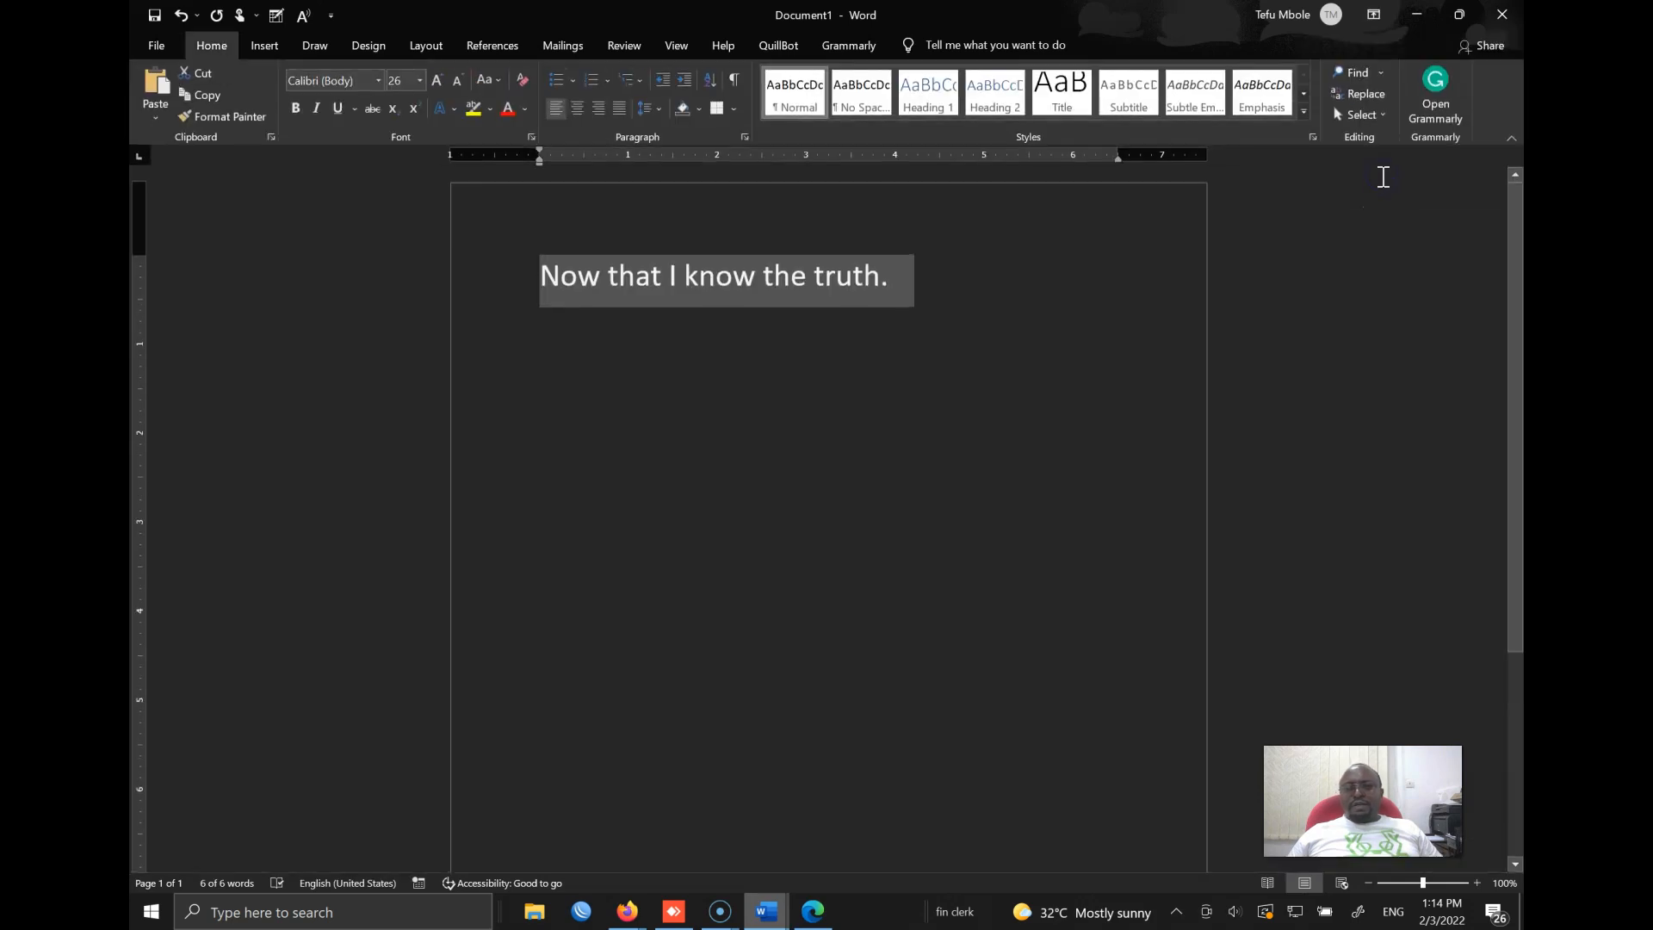
Collapse and restore the ribbon once more, and reduce it to tabs only with the Show Tabs display option.
left_click(1511, 140)
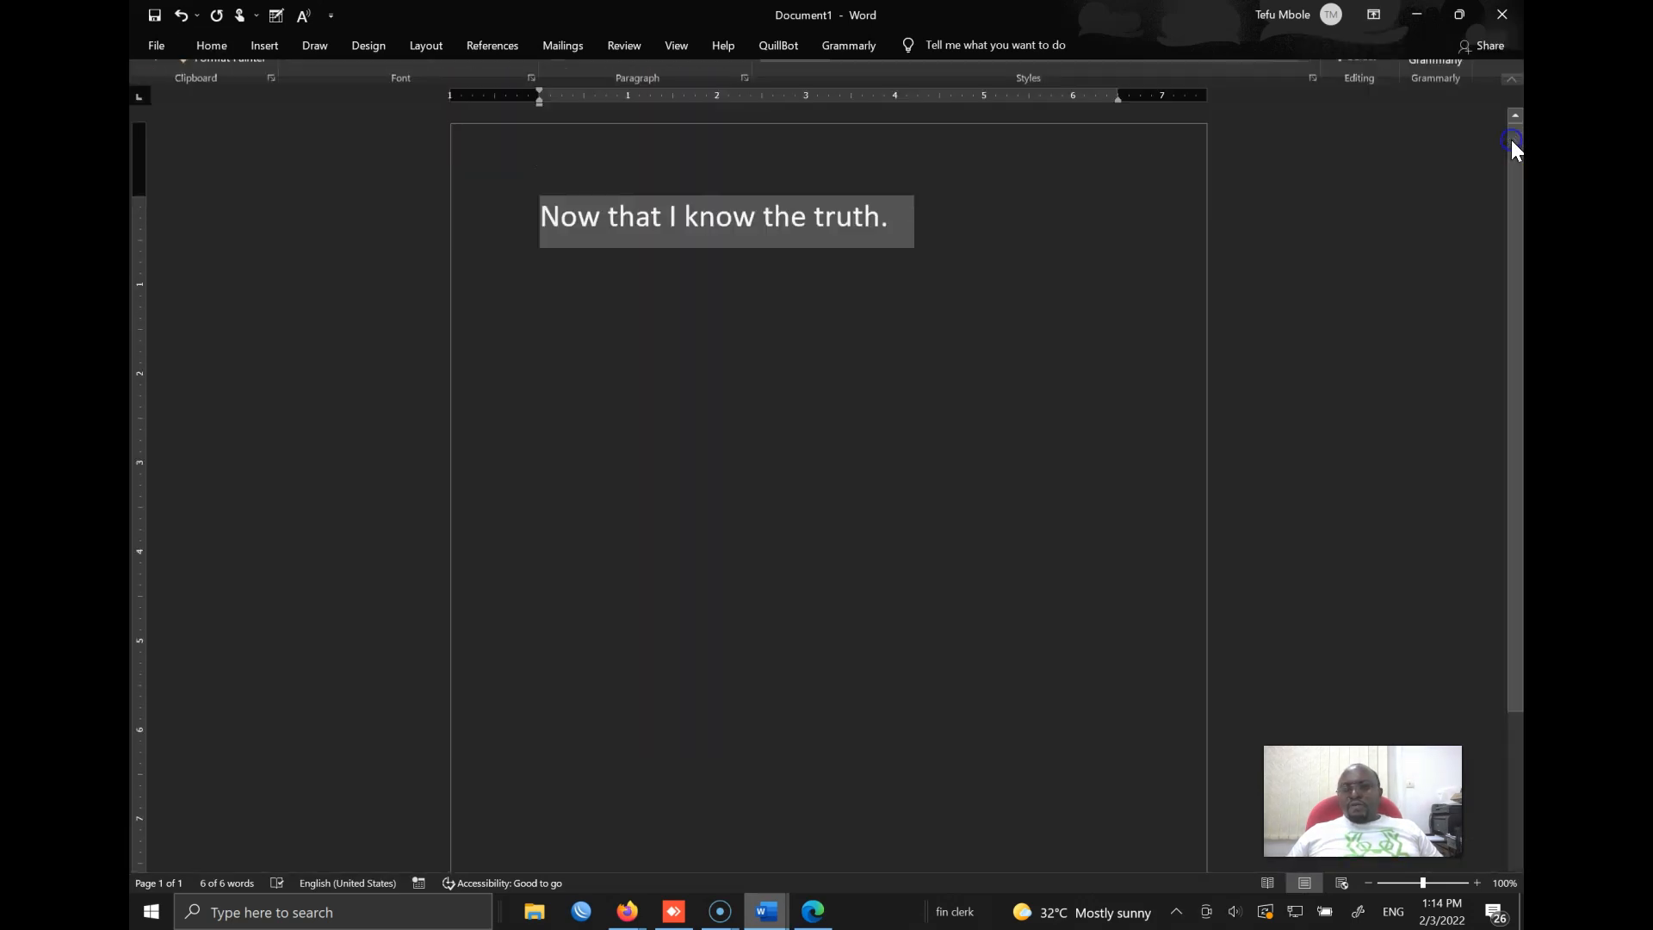
left_click(1375, 16)
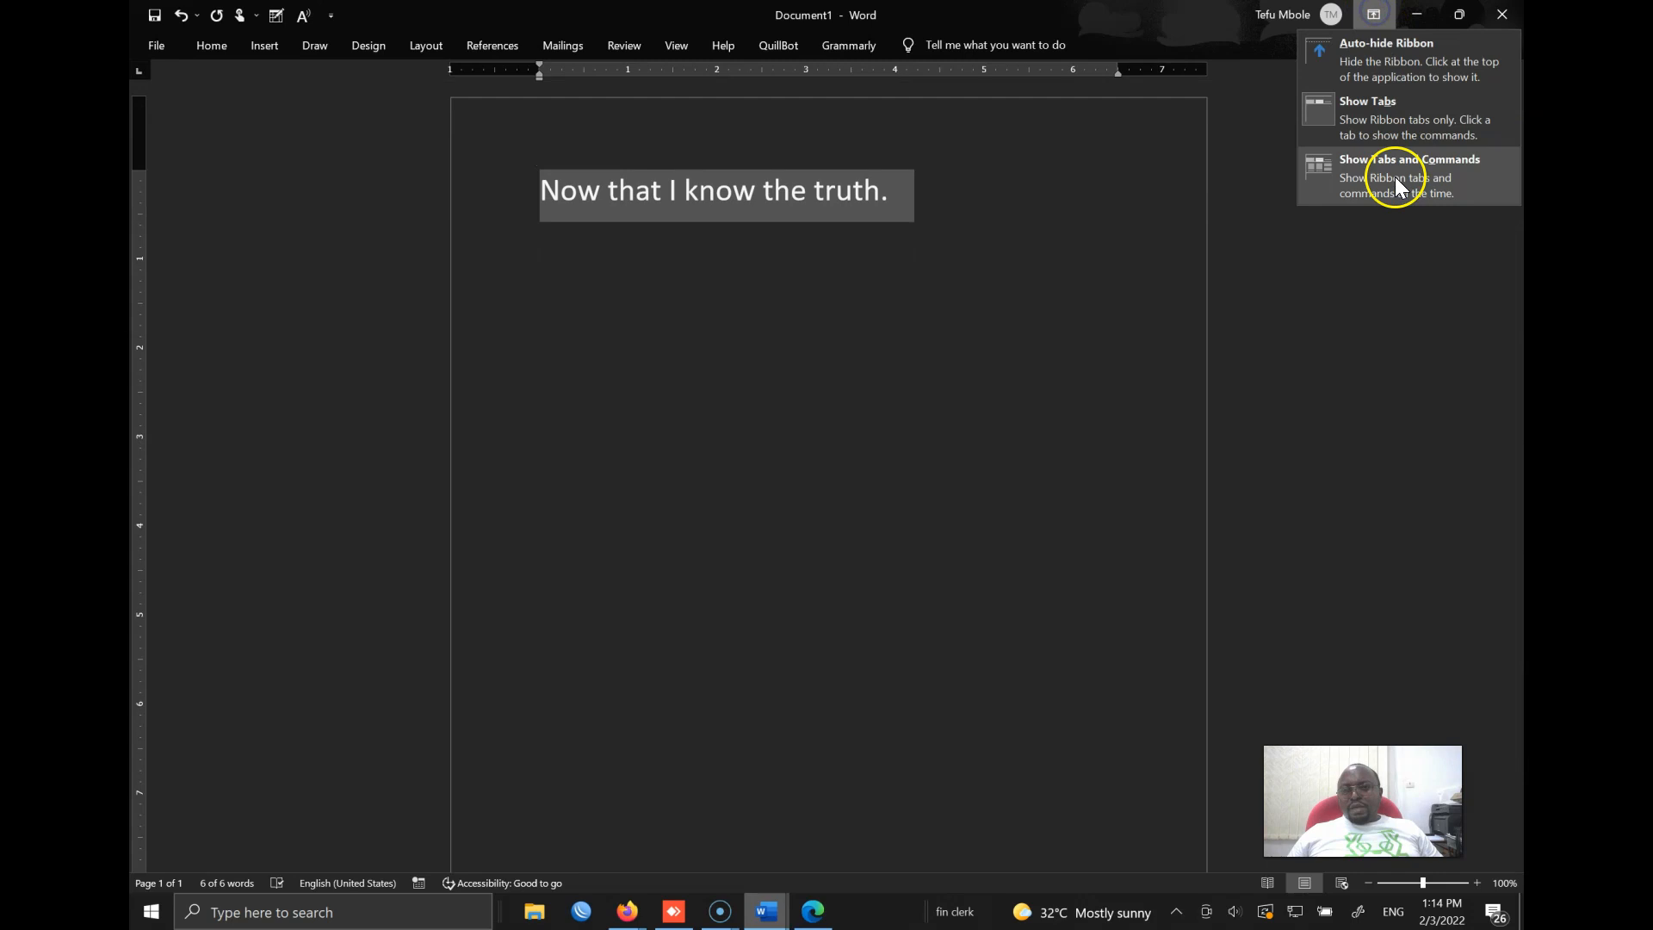
left_click(1391, 176)
left_click(1372, 16)
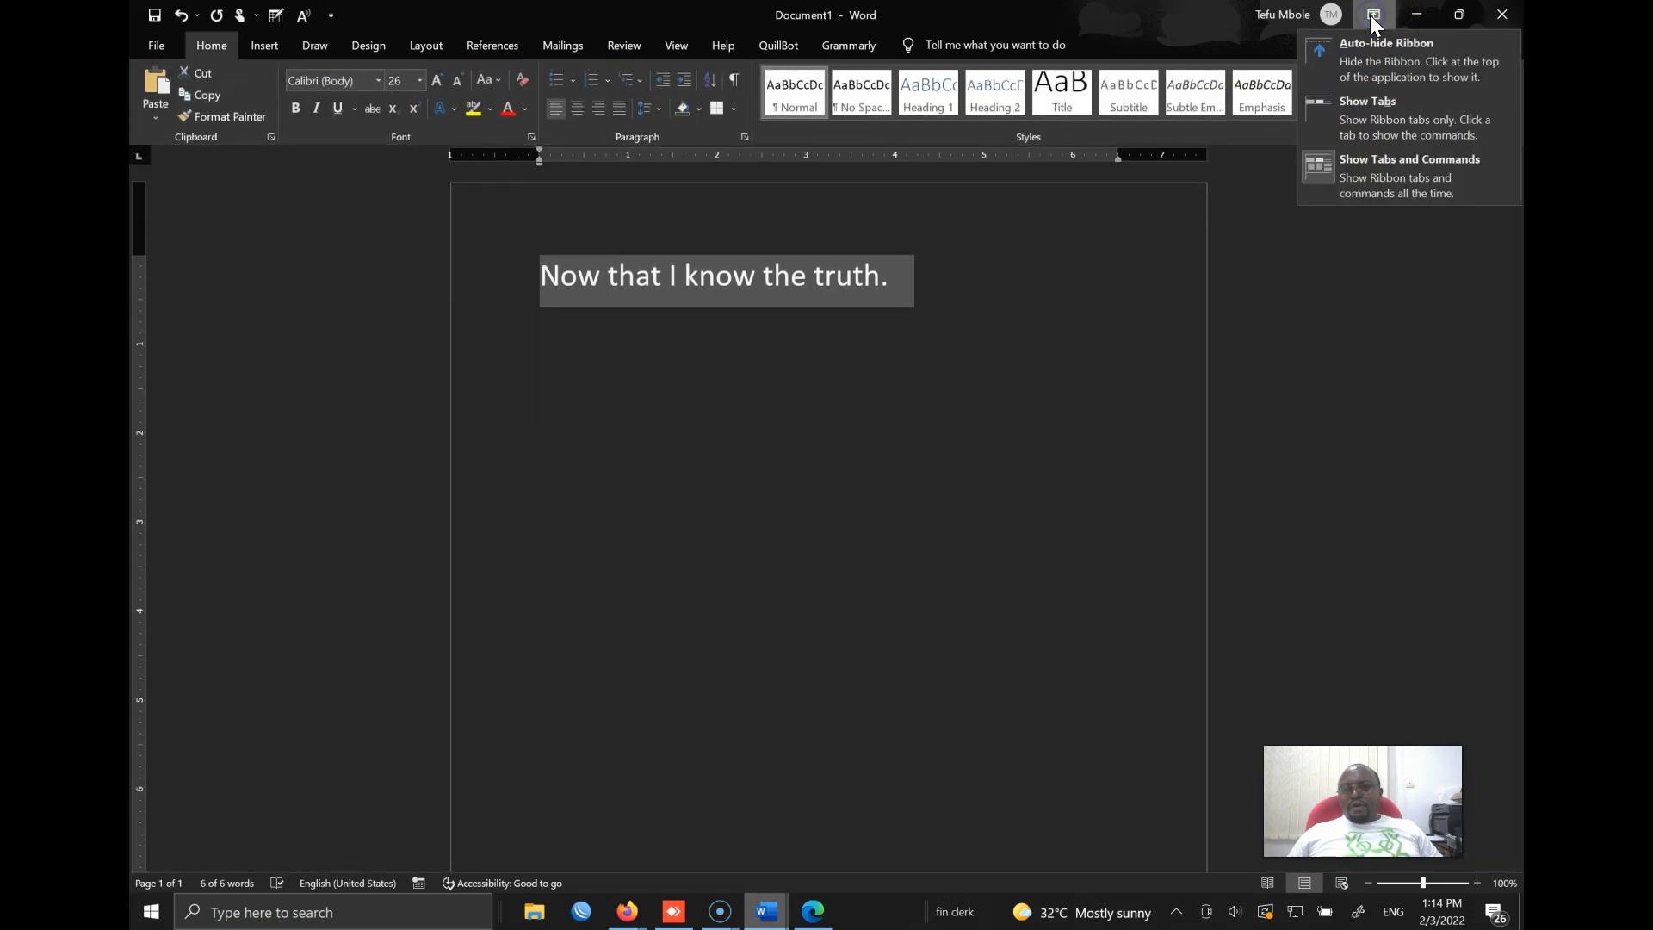
left_click(1379, 129)
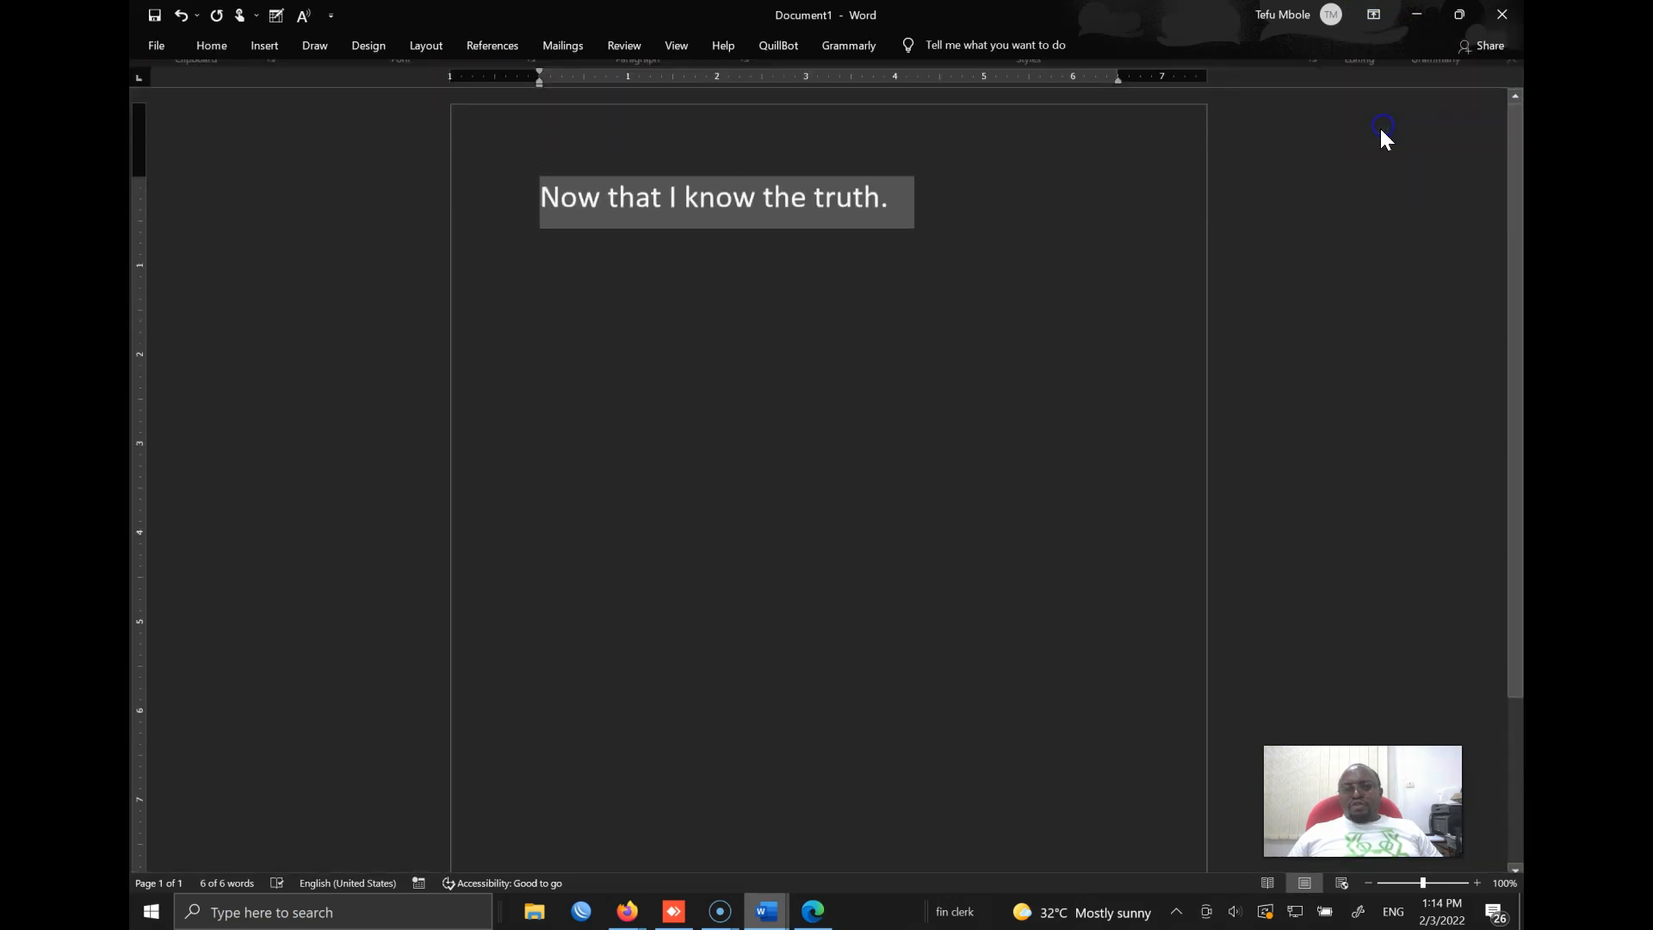
Hide the ribbon completely with Auto-hide Ribbon and bring it back with Show Tabs and Commands.
left_click(1375, 19)
left_click(1364, 76)
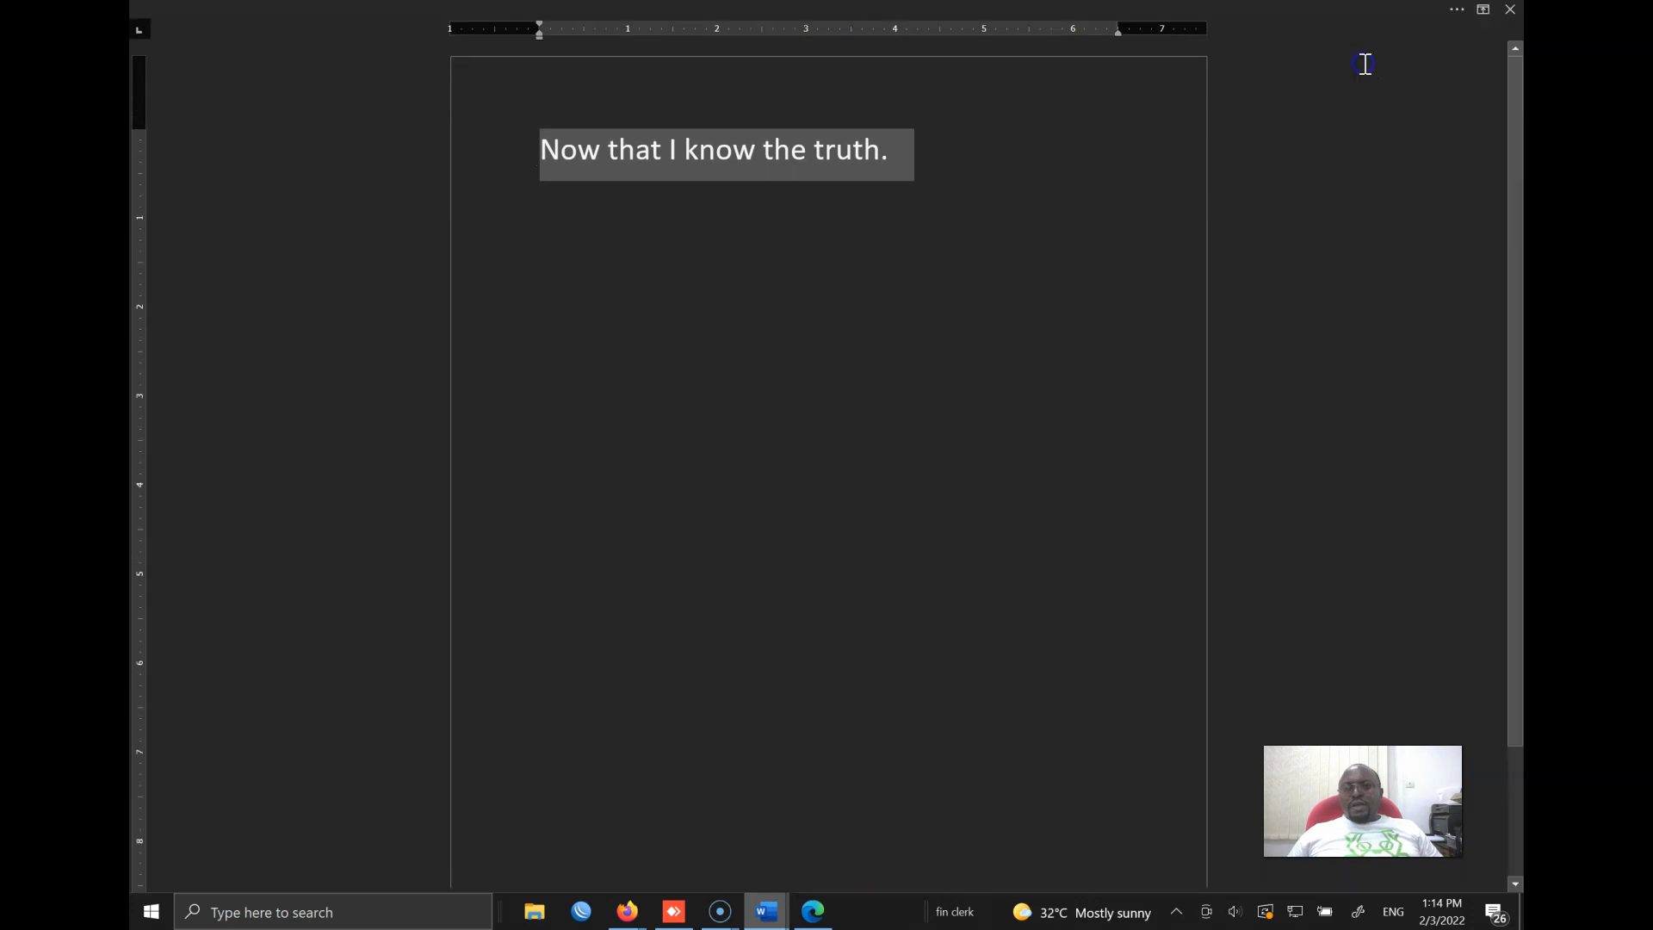
left_click(1483, 12)
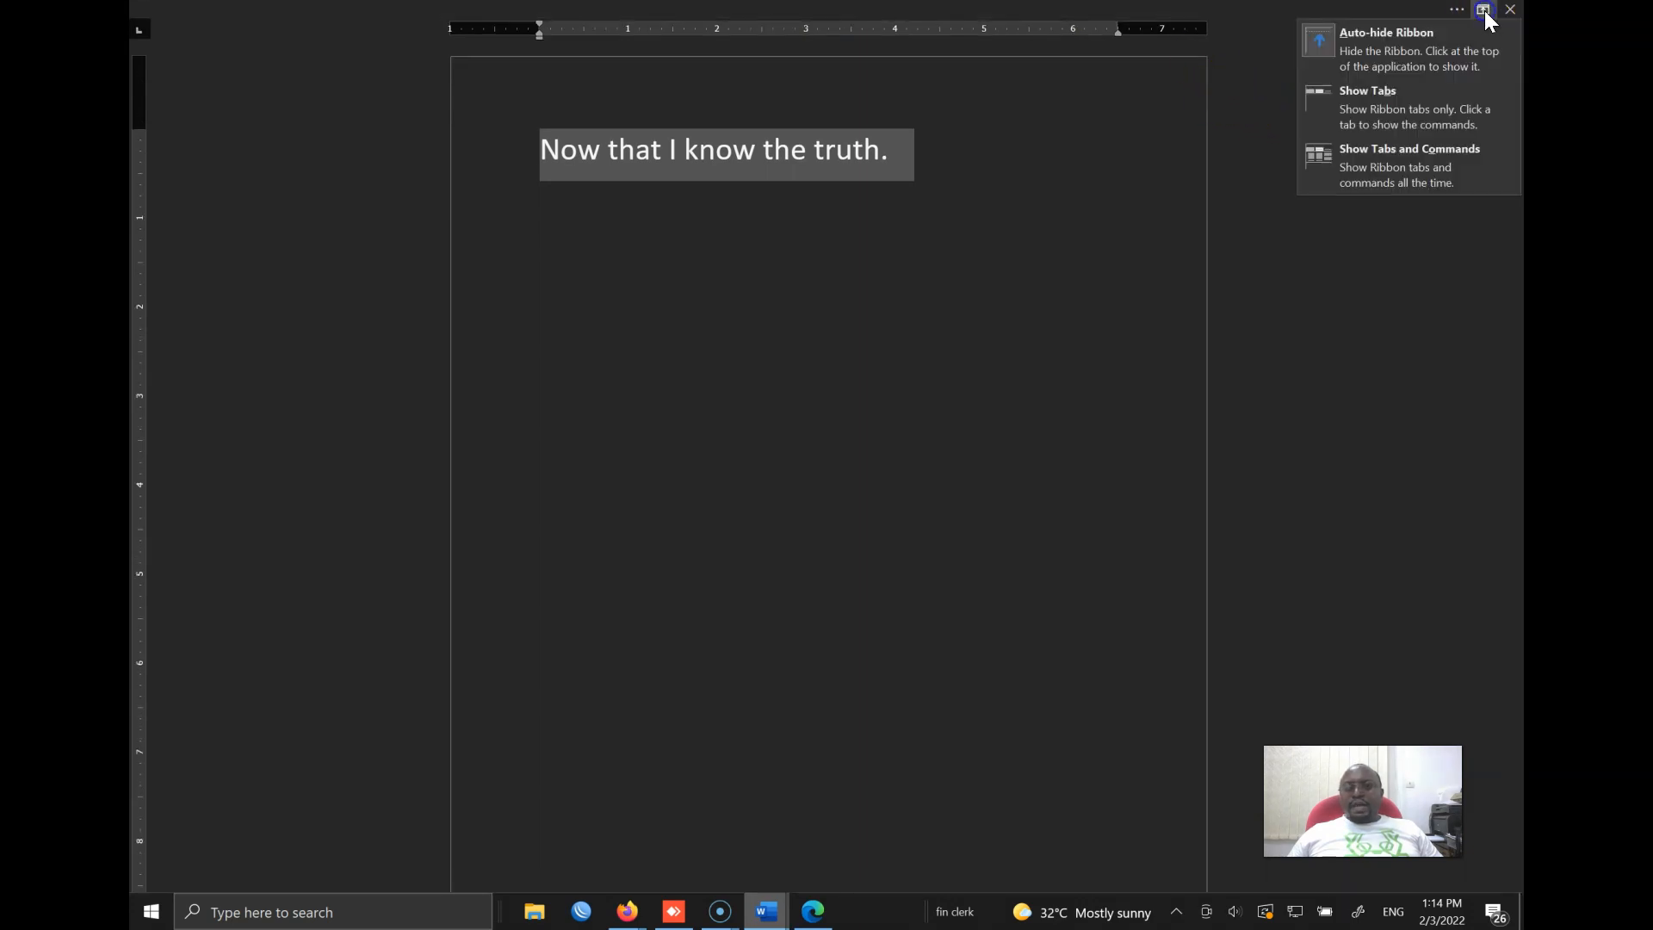
left_click(1421, 154)
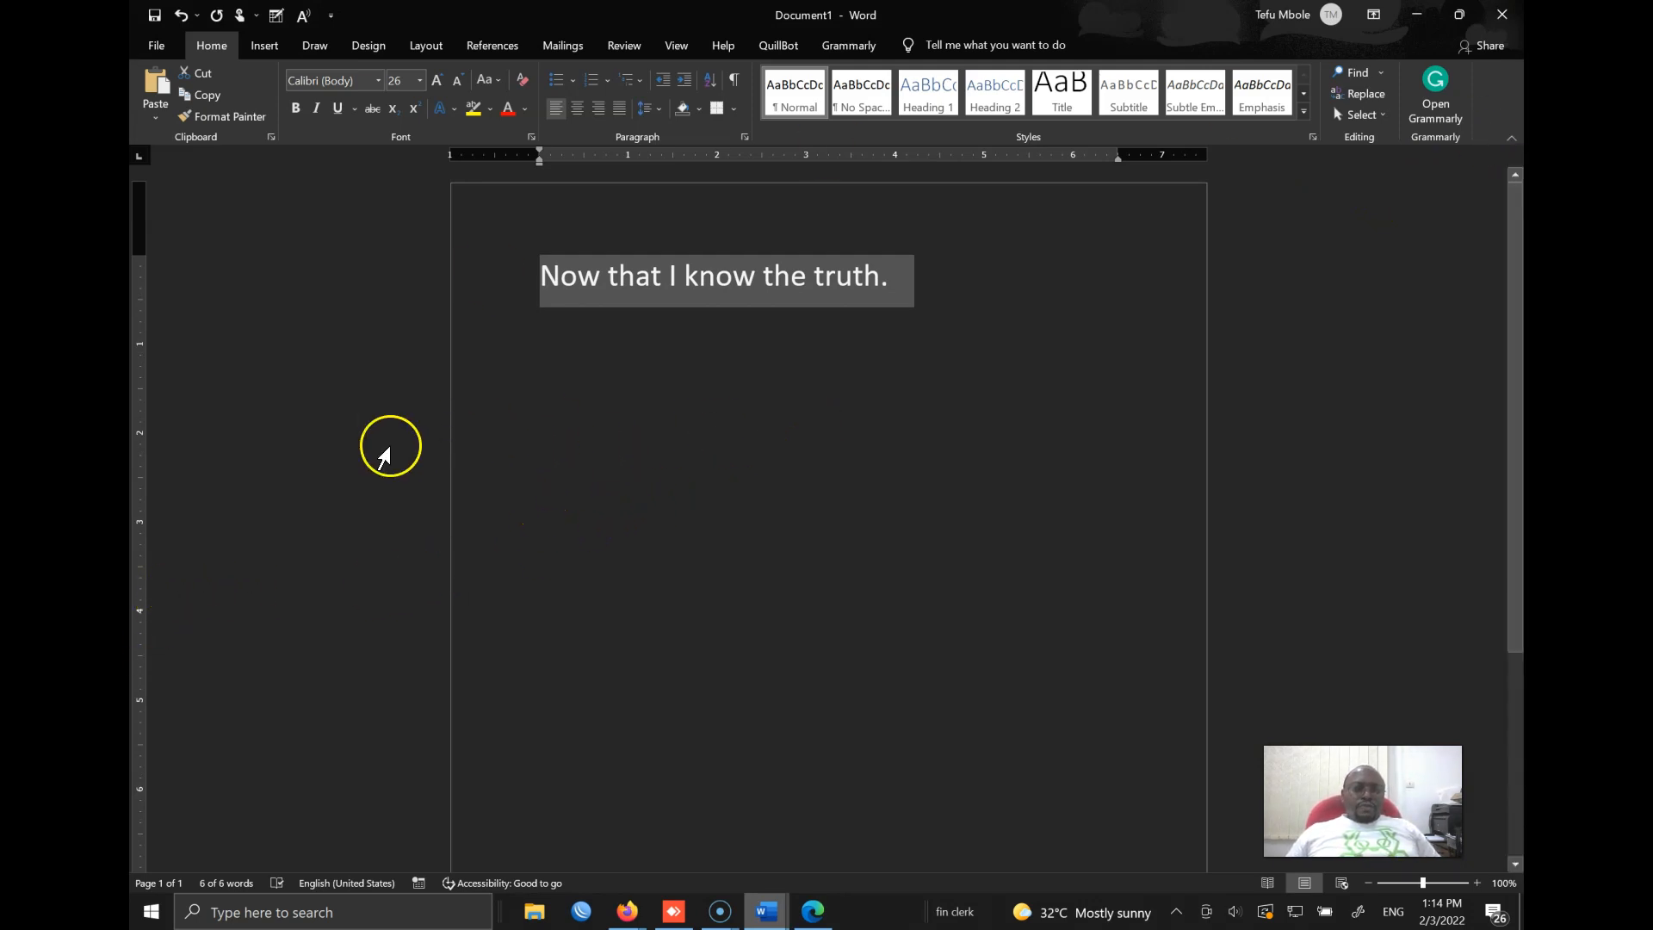
Increase Document1's top margin to about 1 inch on the vertical ruler and select all the text.
mouse_move(135, 255)
left_mouse_down()
mouse_move(136, 598)
mouse_move(149, 208)
mouse_move(147, 276)
left_mouse_up()
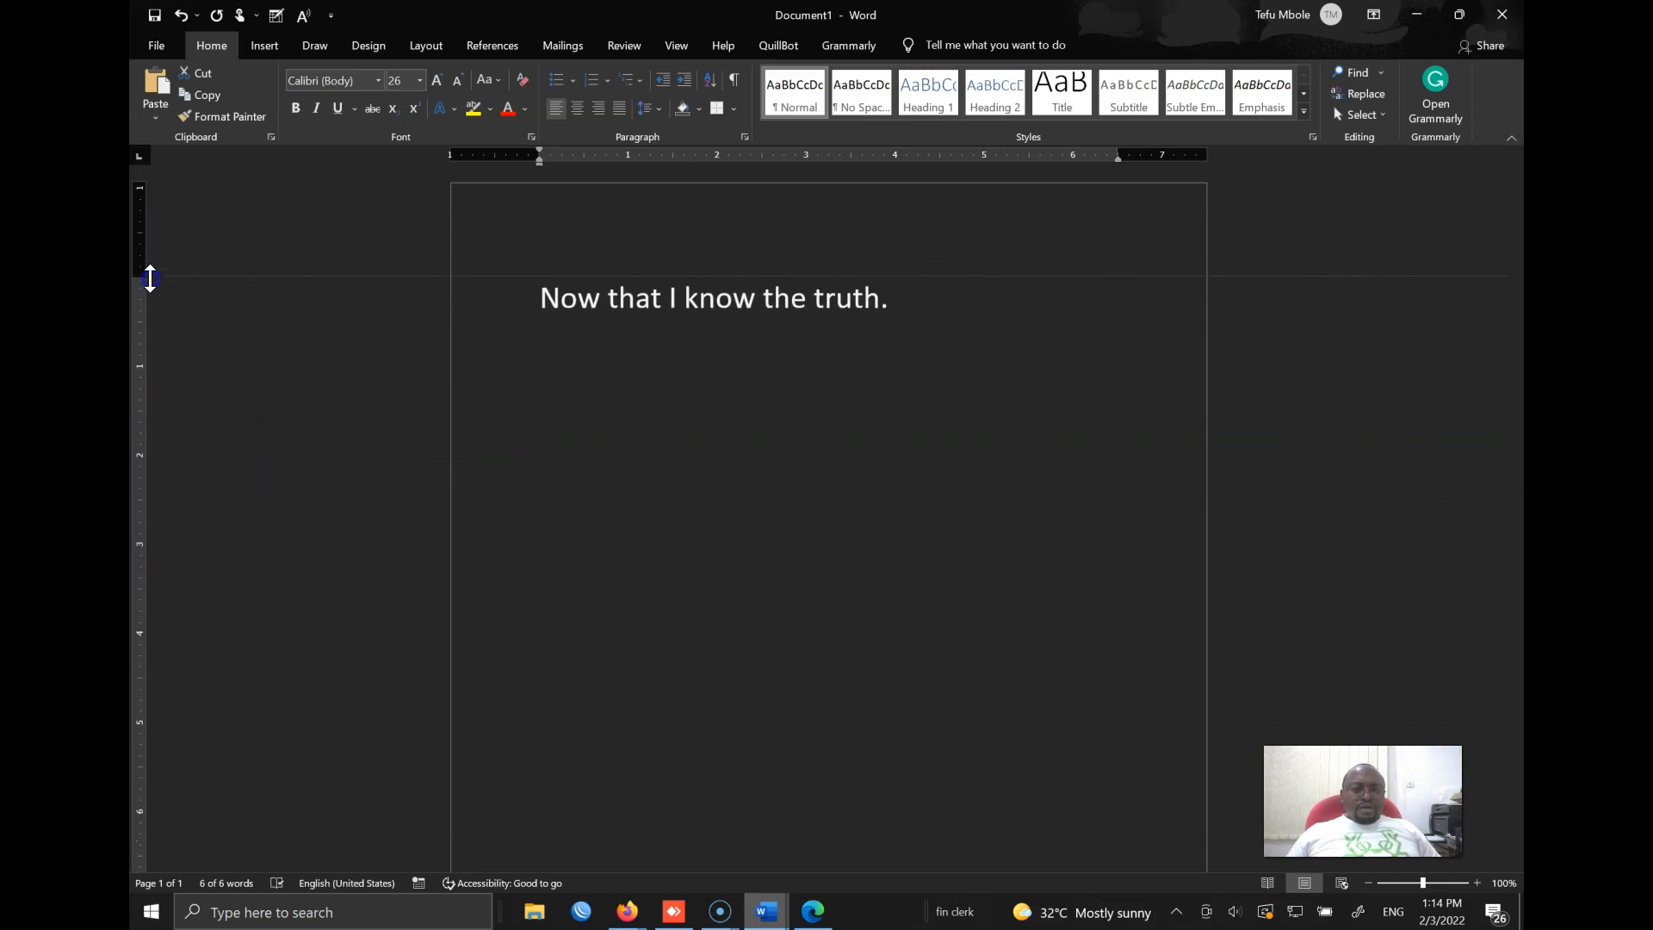
key("ctrl+a")
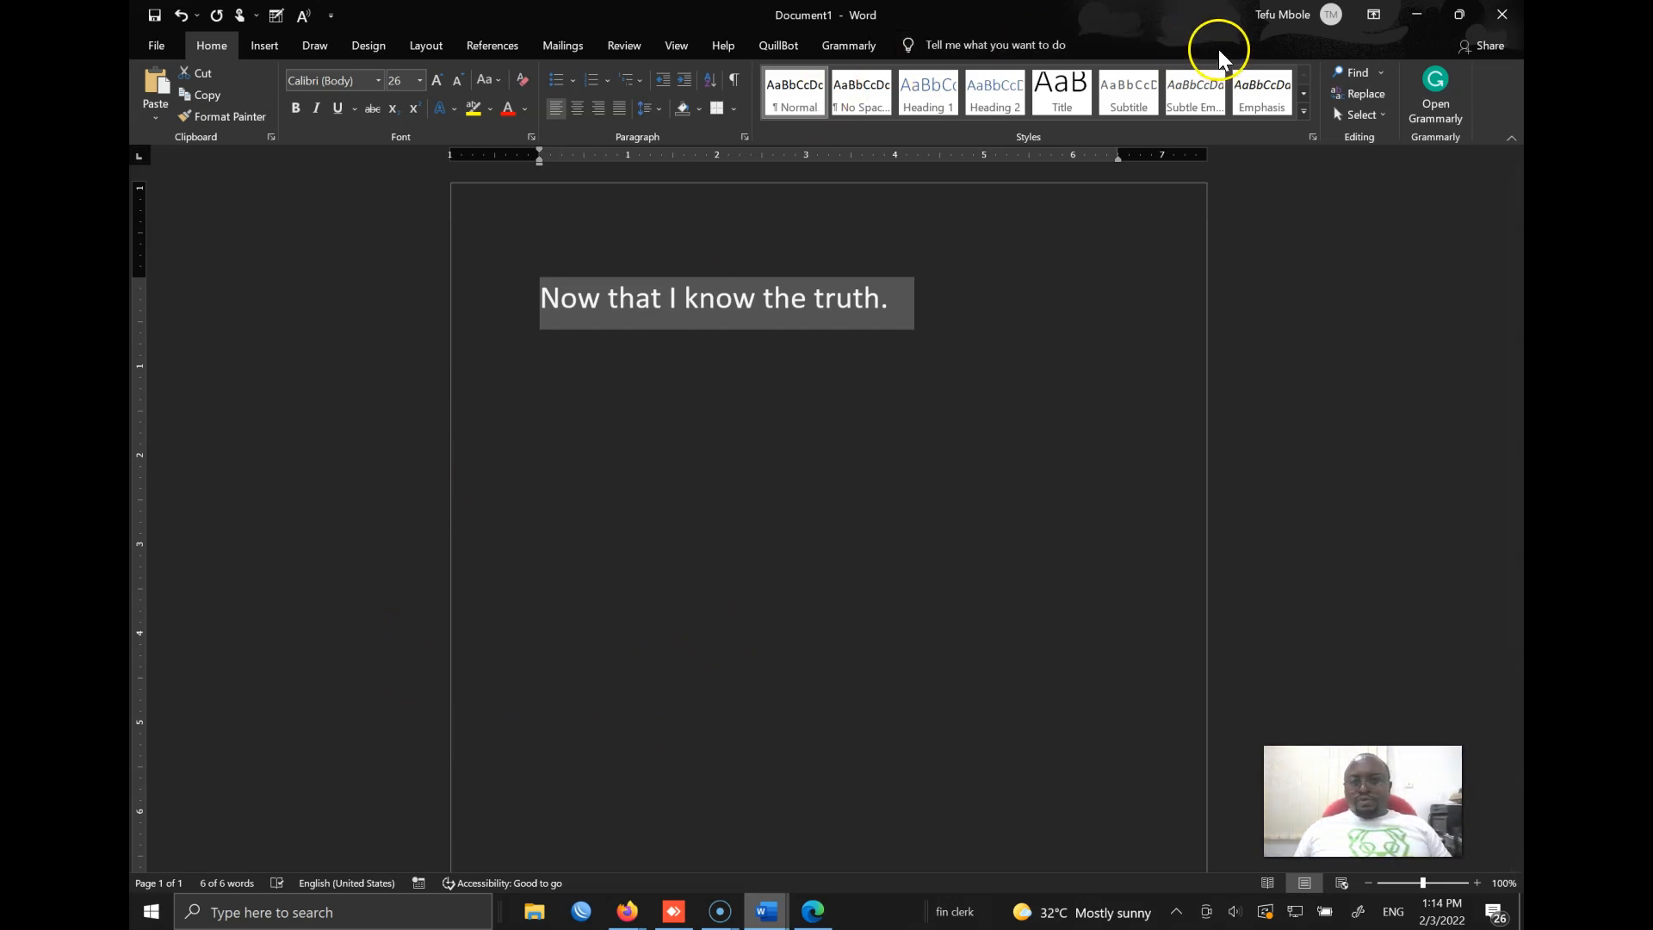
Show the desktop, return to the Document1 window and deselect its text.
key("super+d")
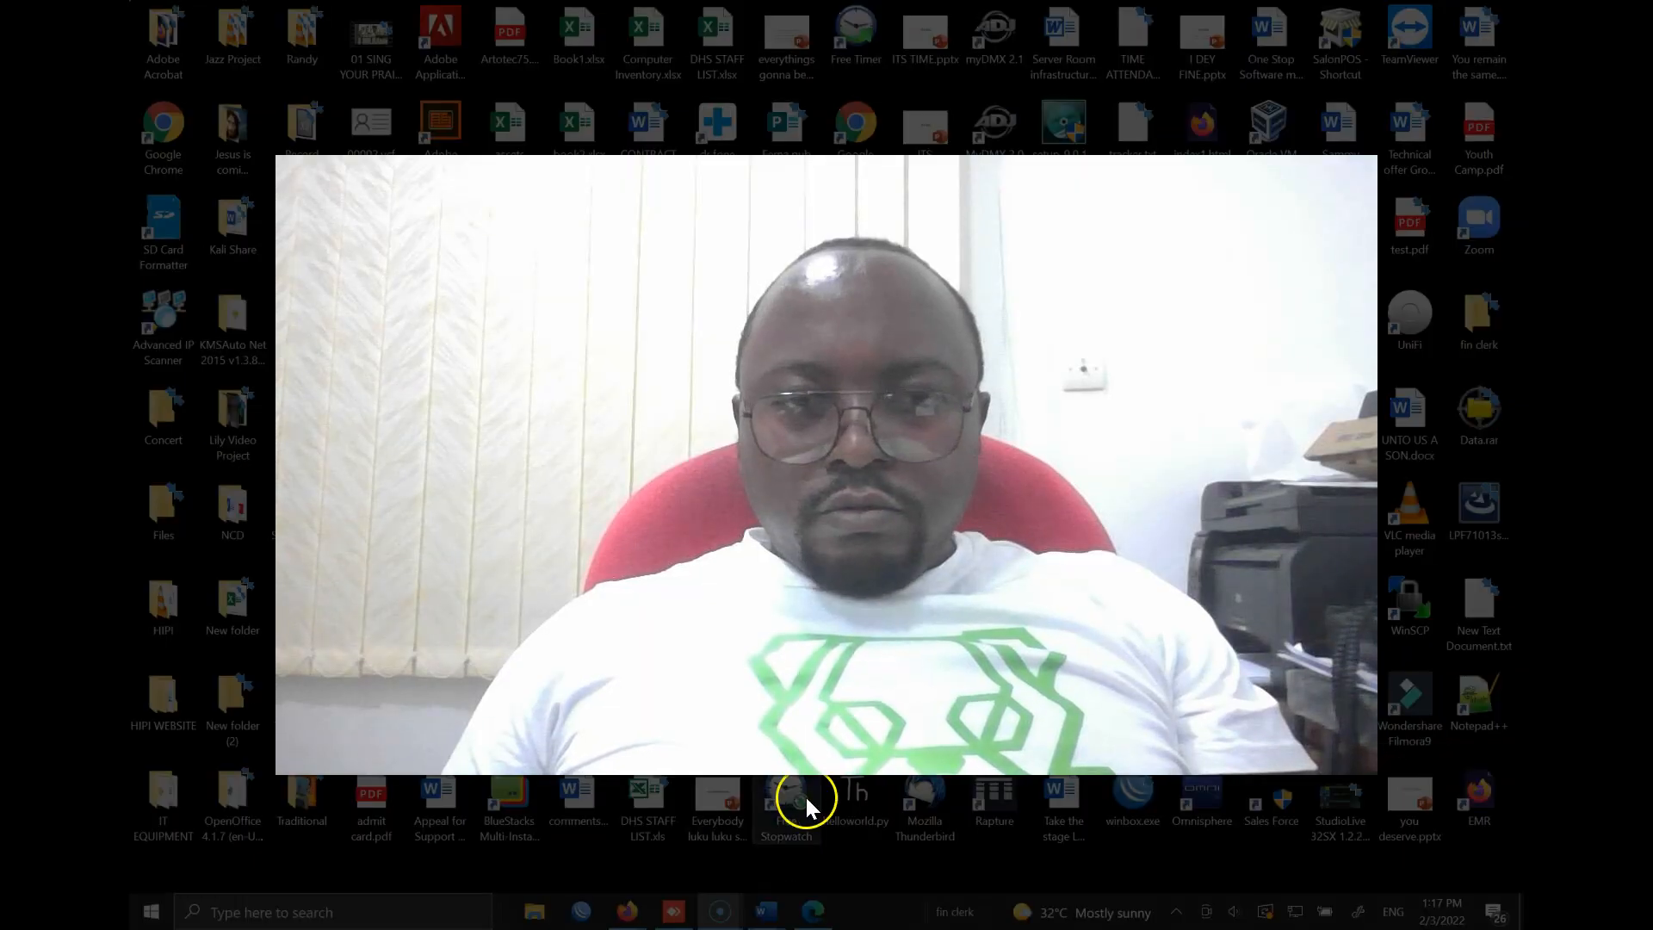
mouse_move(758, 914)
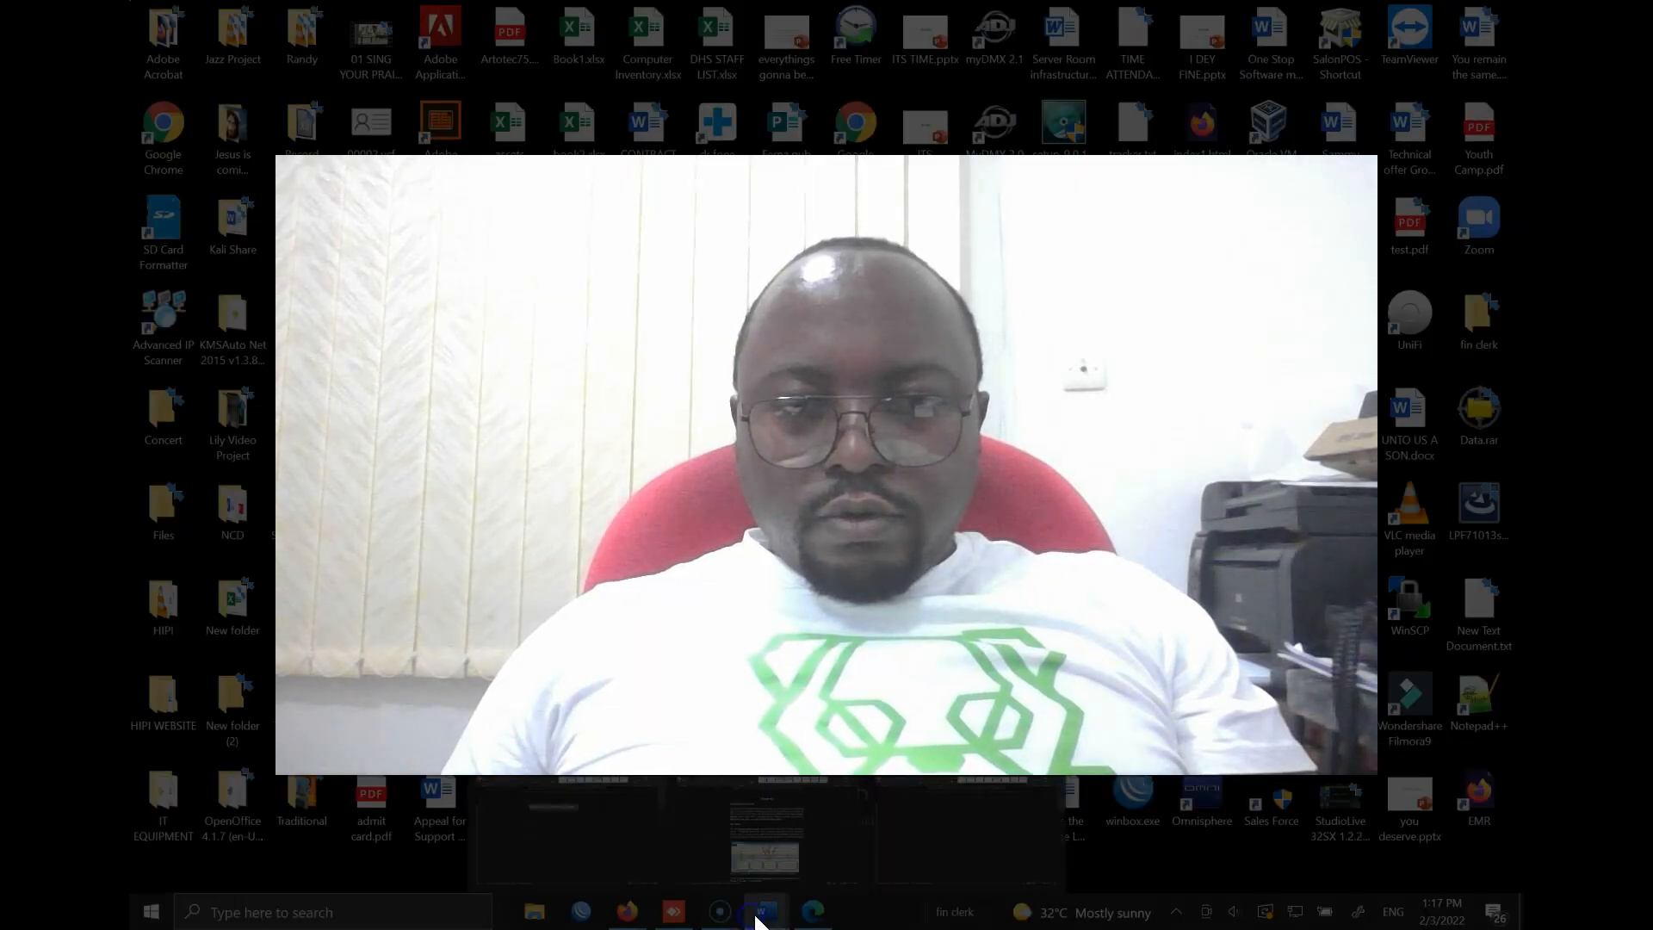
left_click(591, 837)
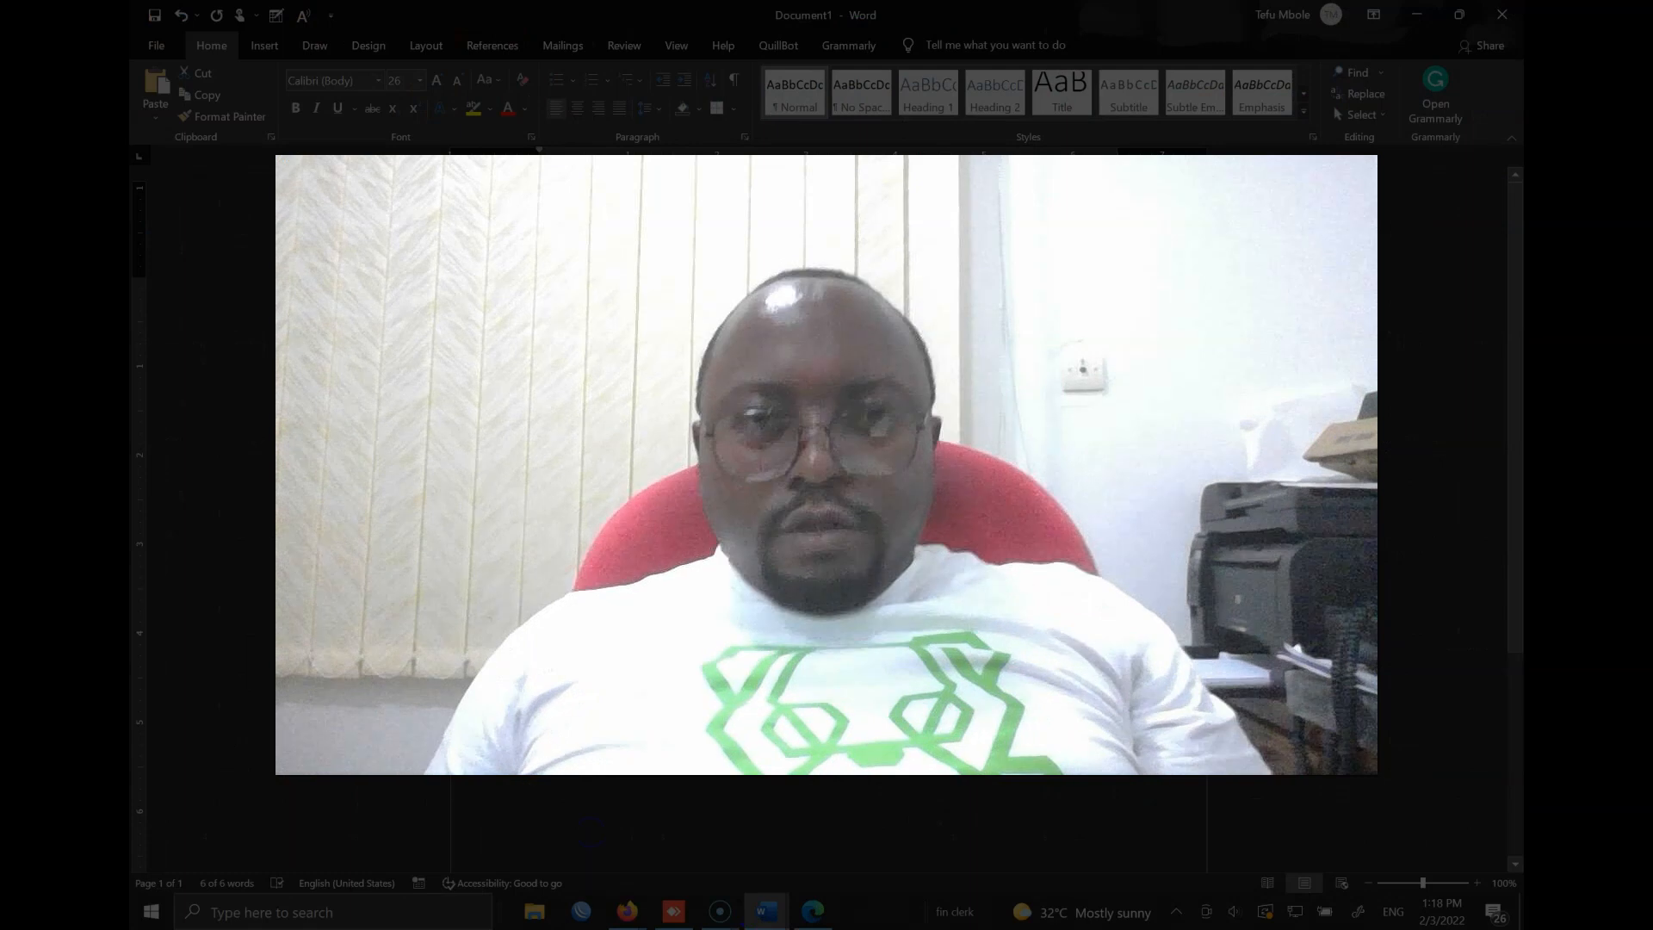
left_click(732, 517)
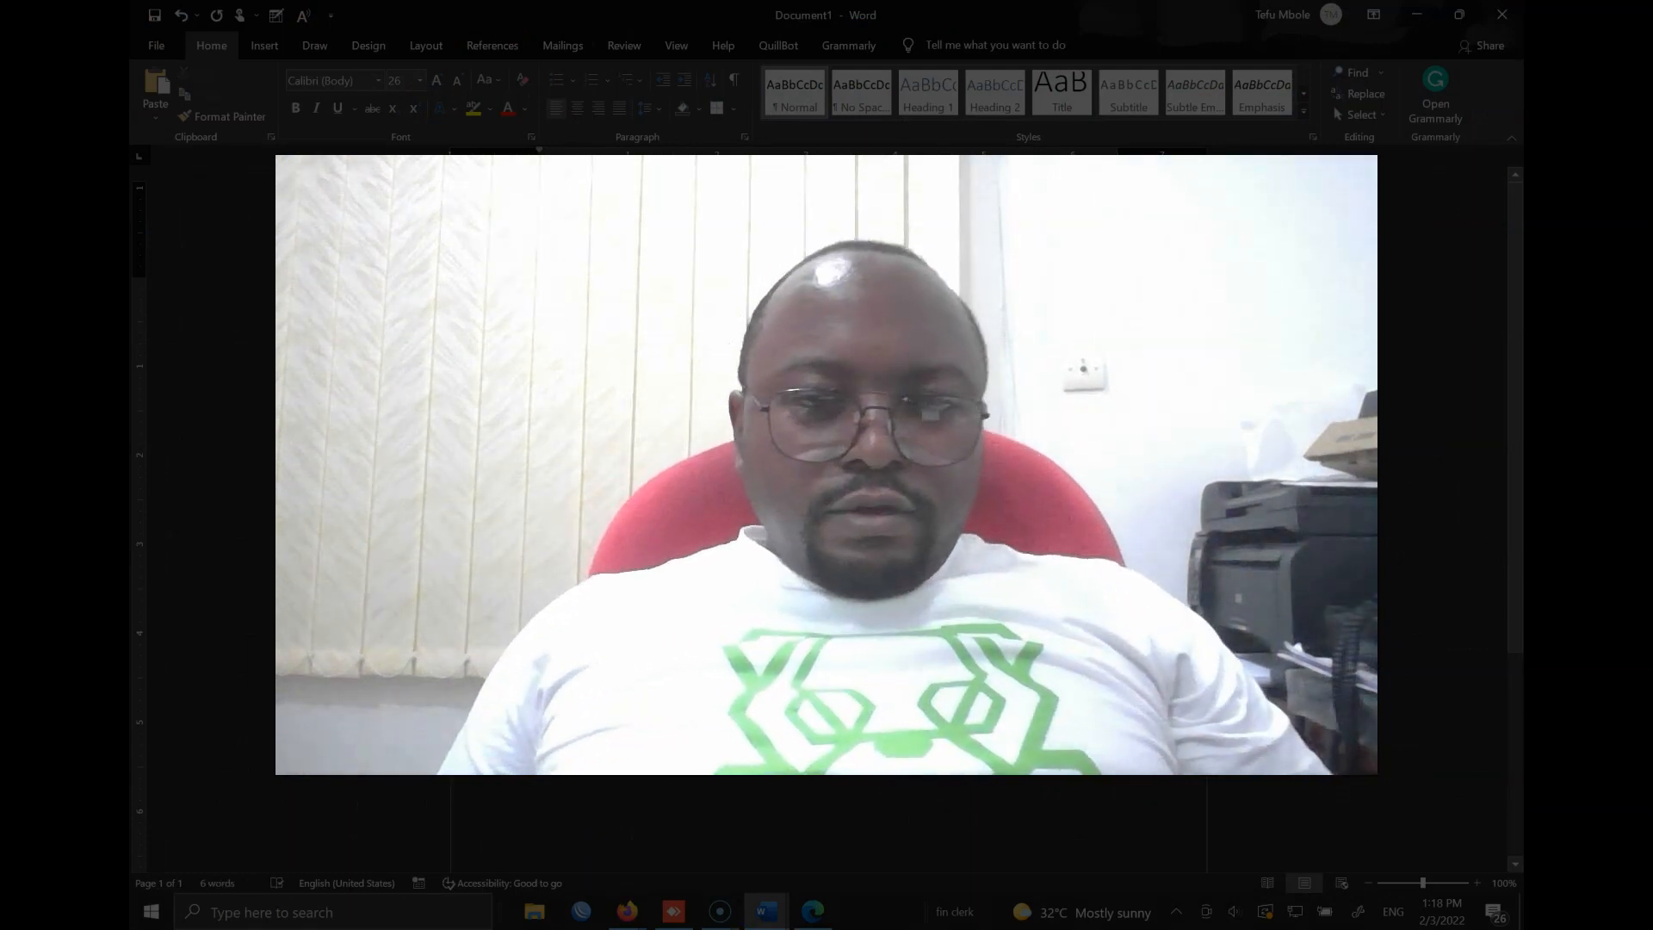
scroll(732, 516, "down", 3)
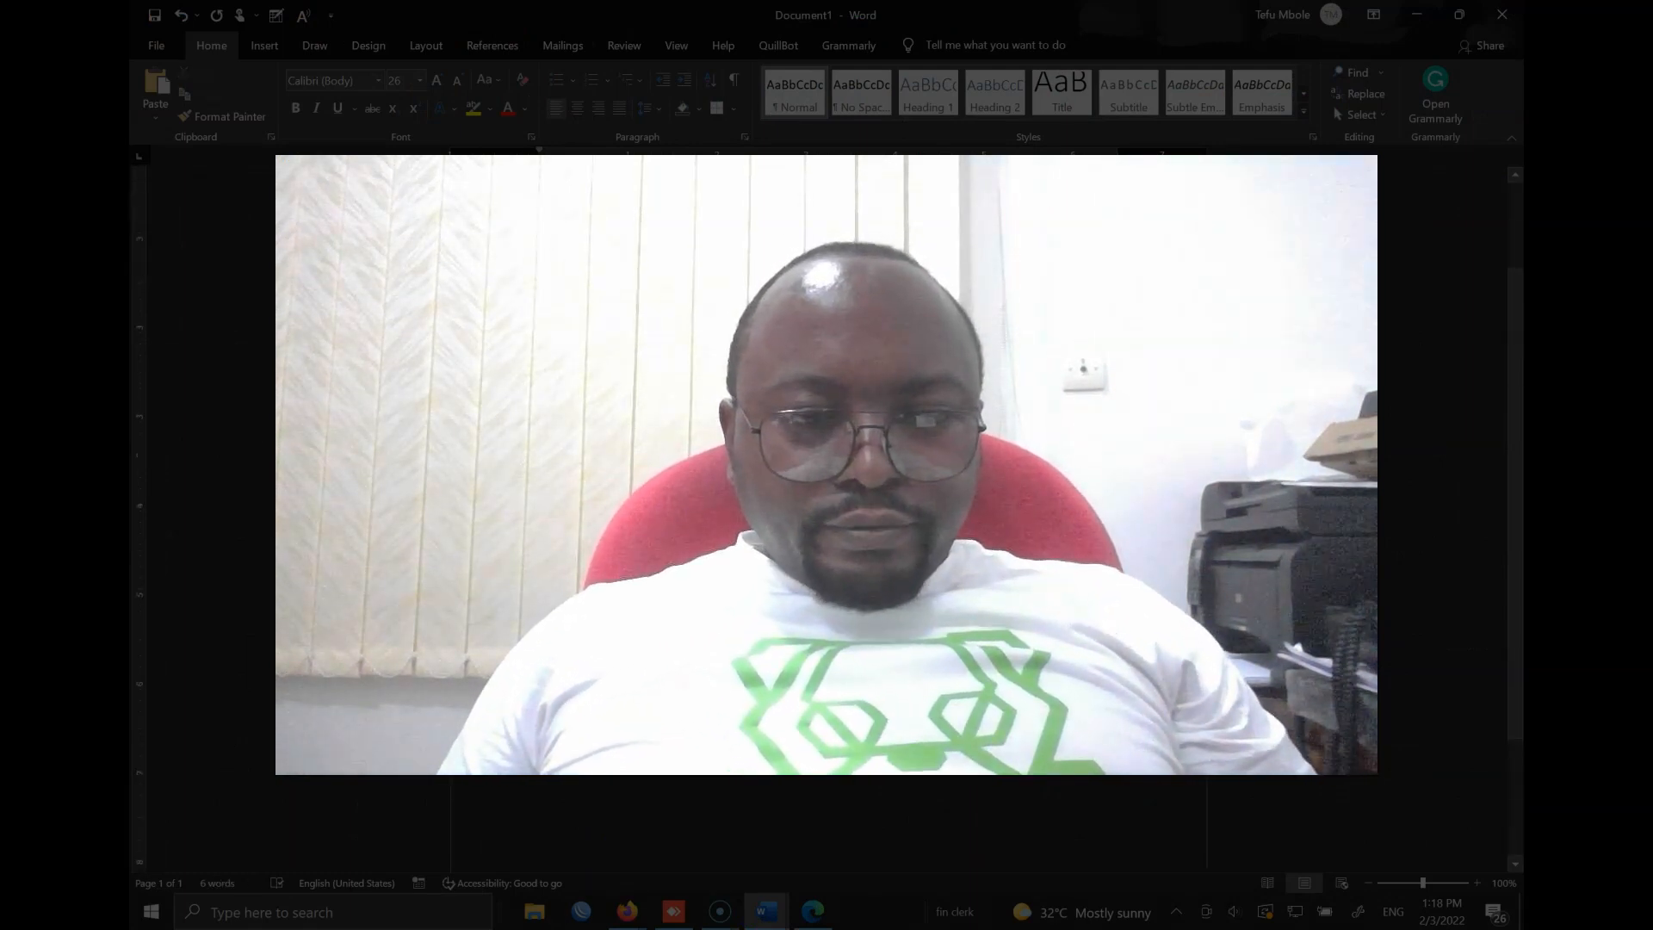
scroll(732, 517, "up", 2)
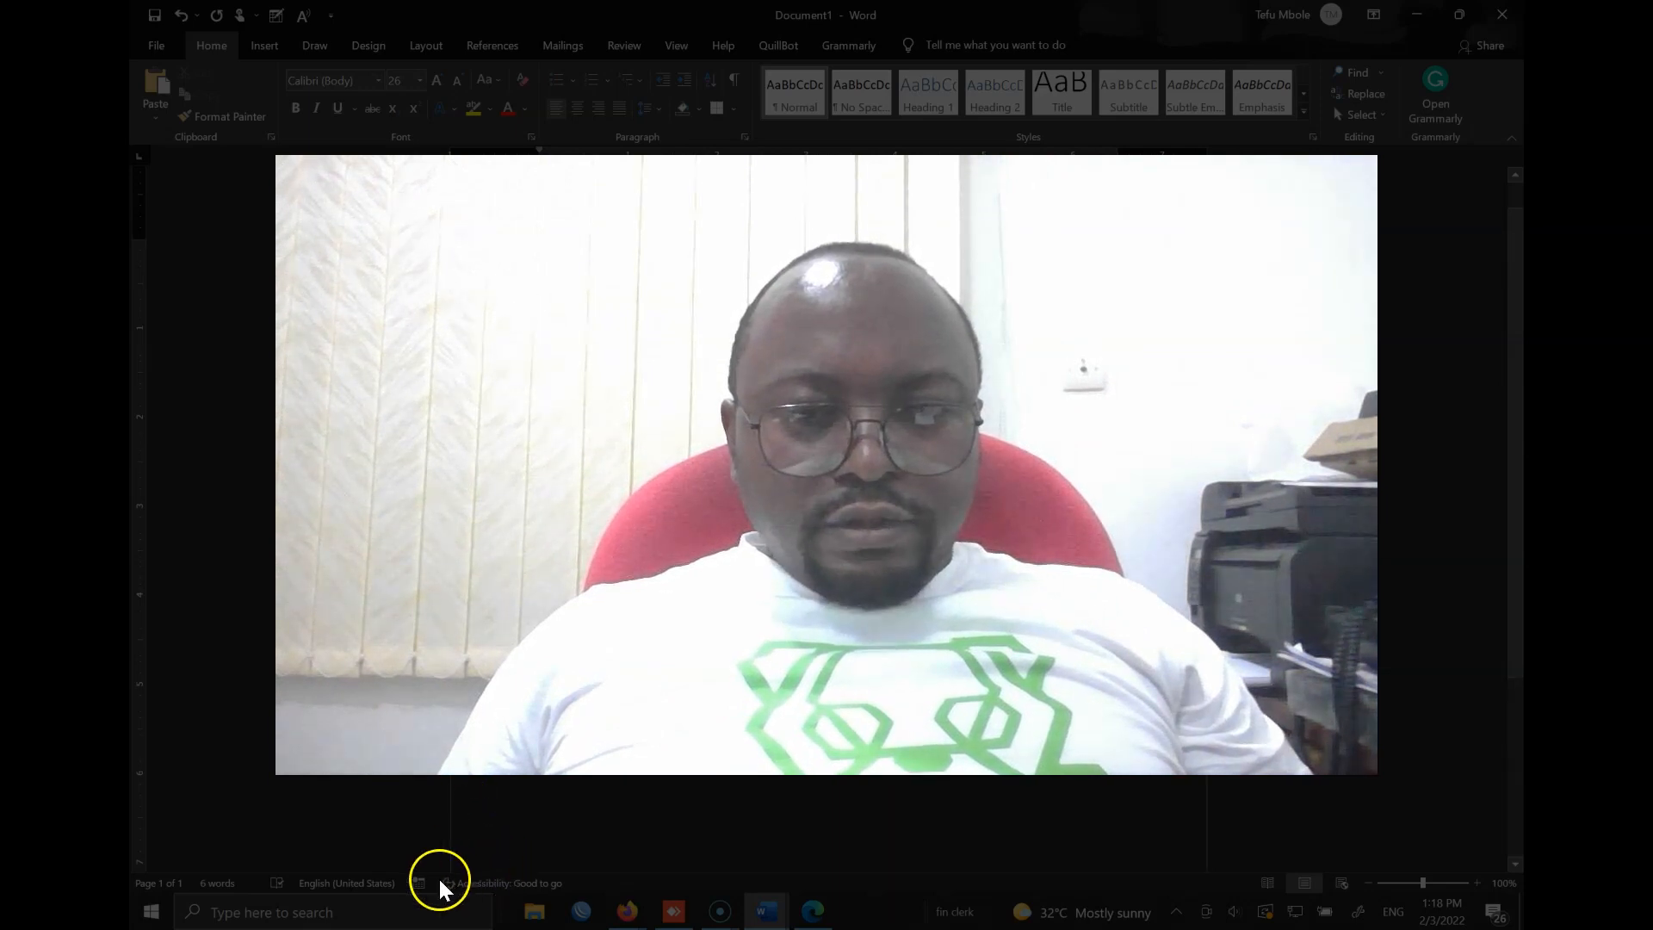
scroll(732, 517, "down", 5)
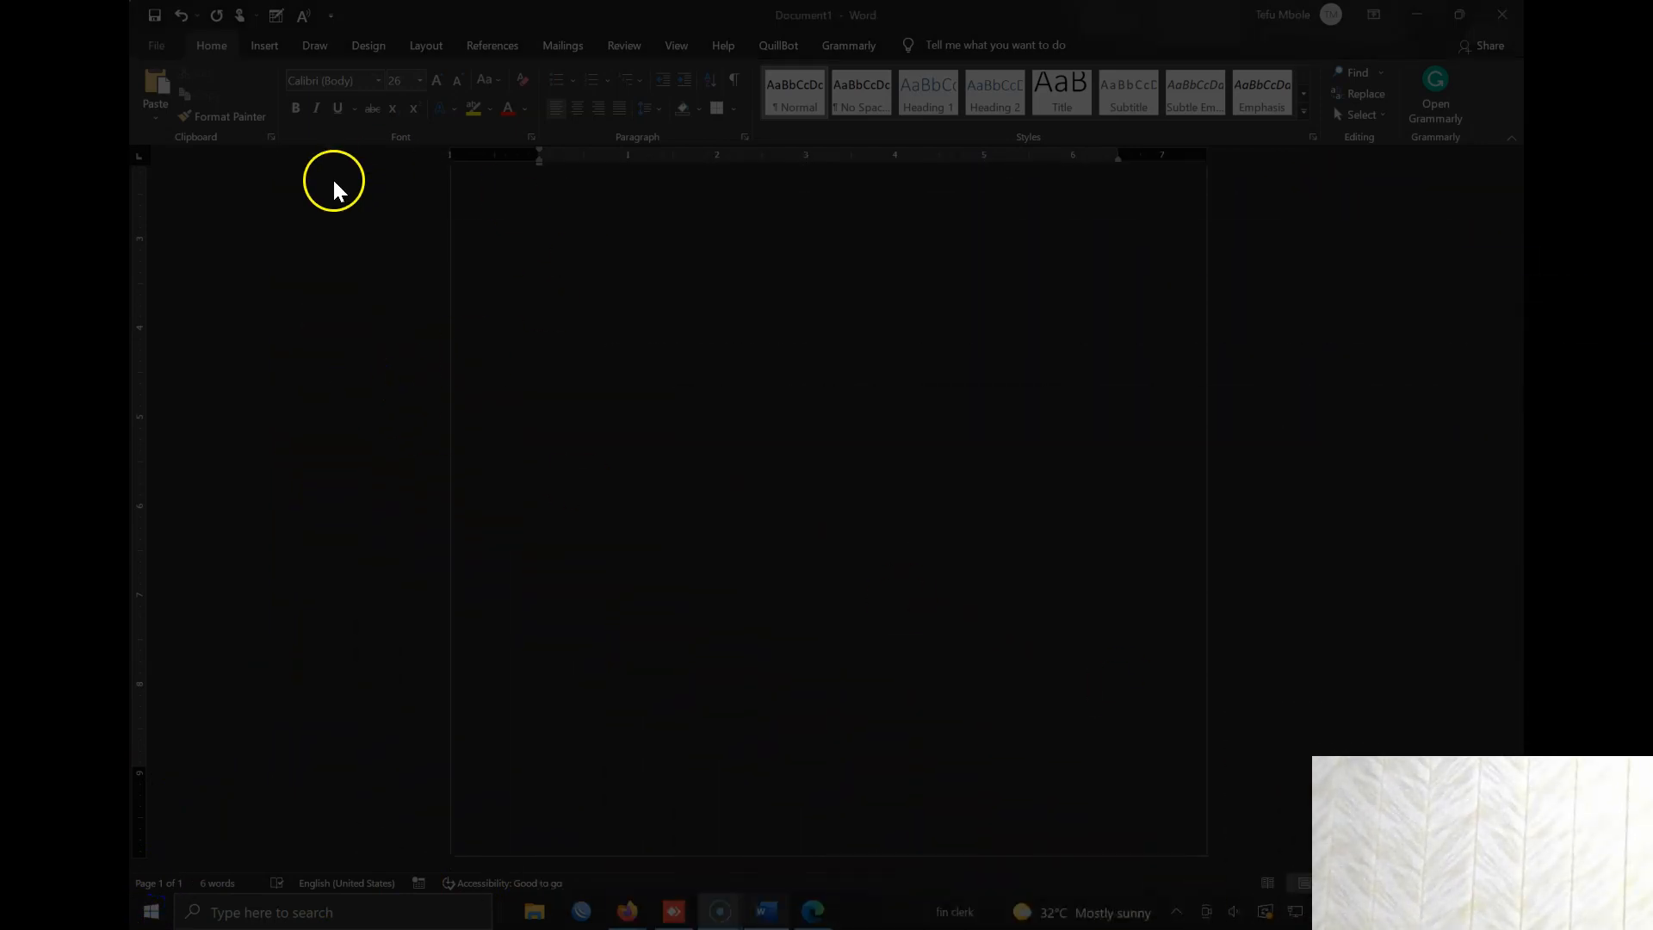
Open the Customize the Ribbon options, move the dialog clear of the ribbon and expand the Insert tab's list of groups.
left_click(216, 82)
right_click(247, 86)
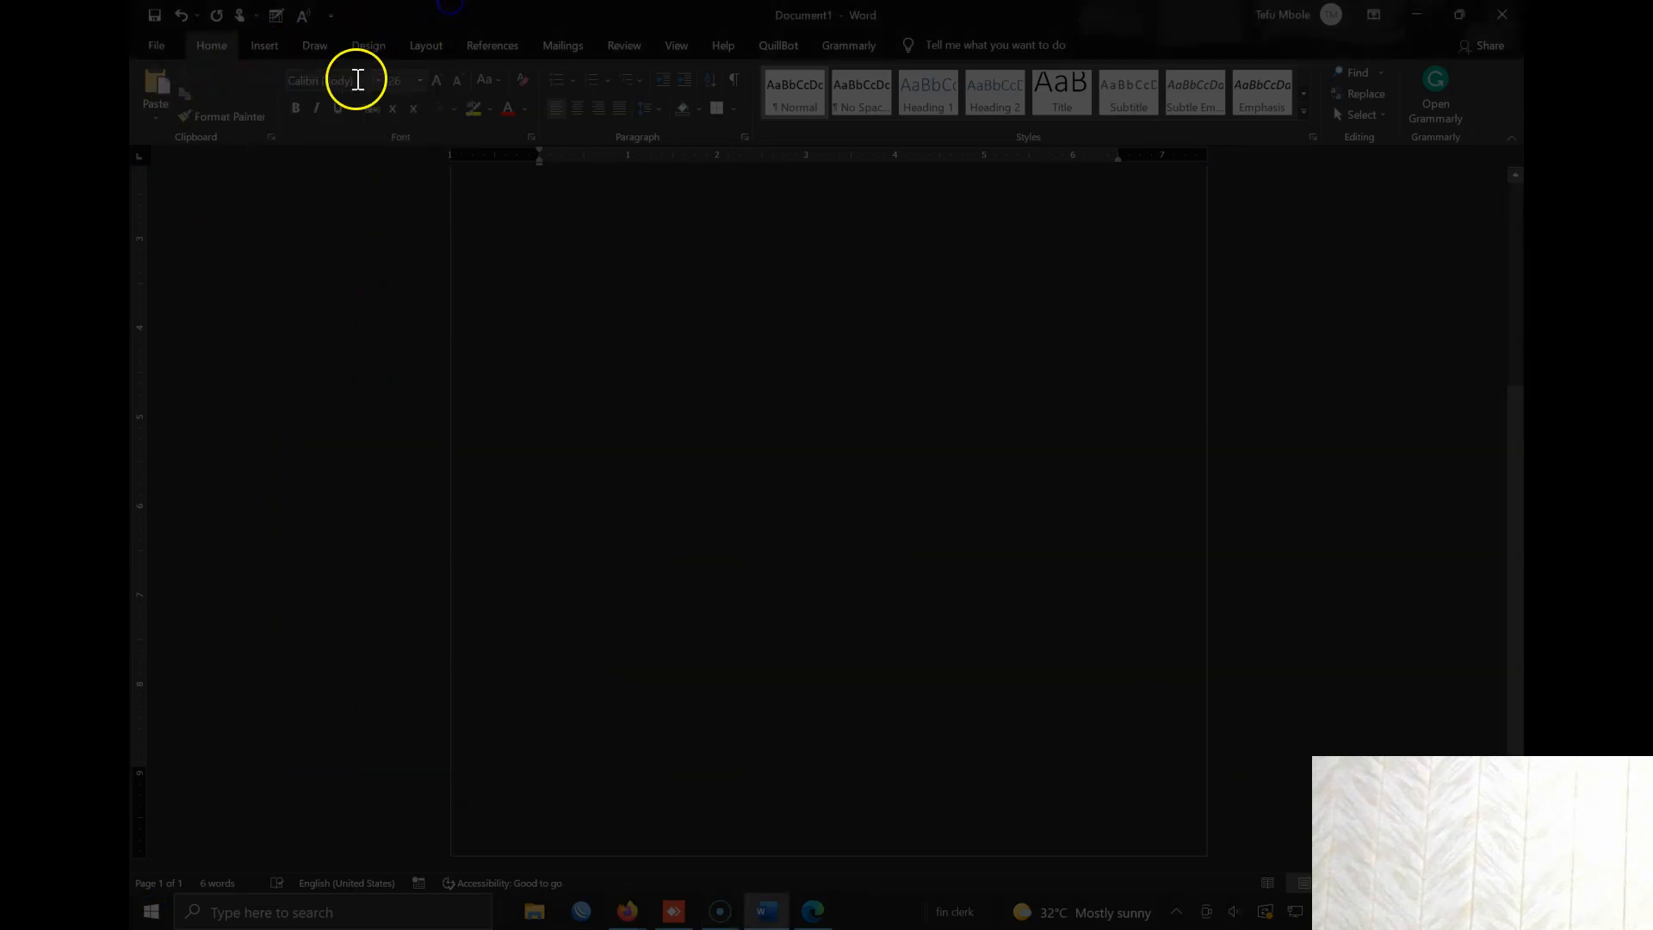
right_click(243, 82)
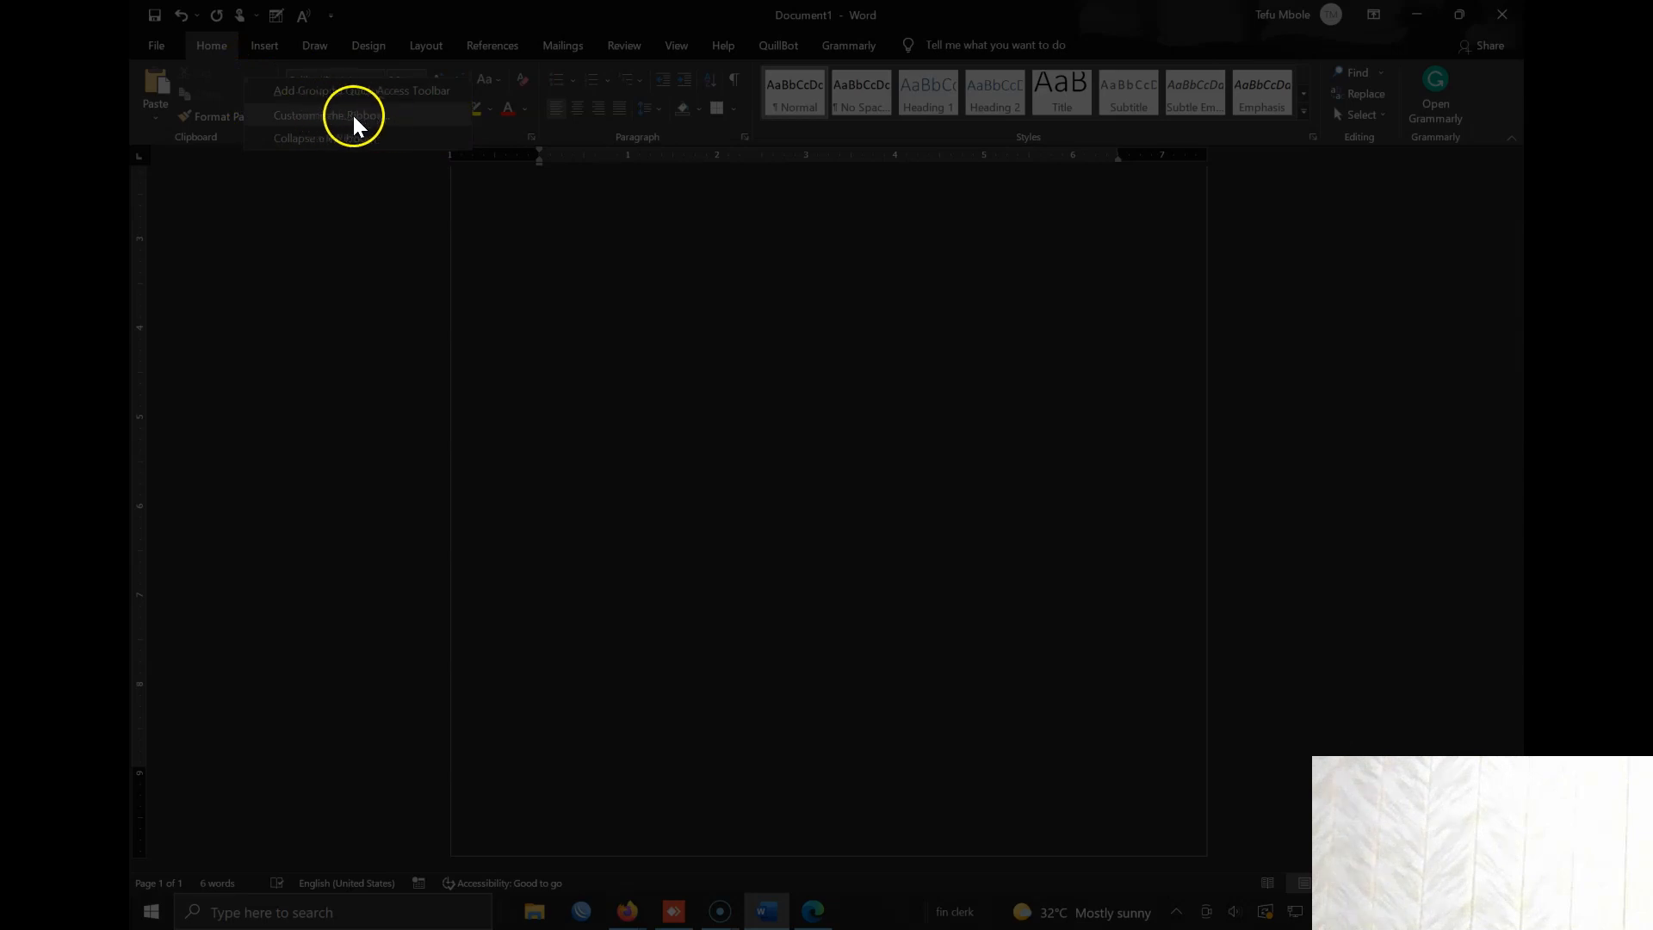
left_click(348, 123)
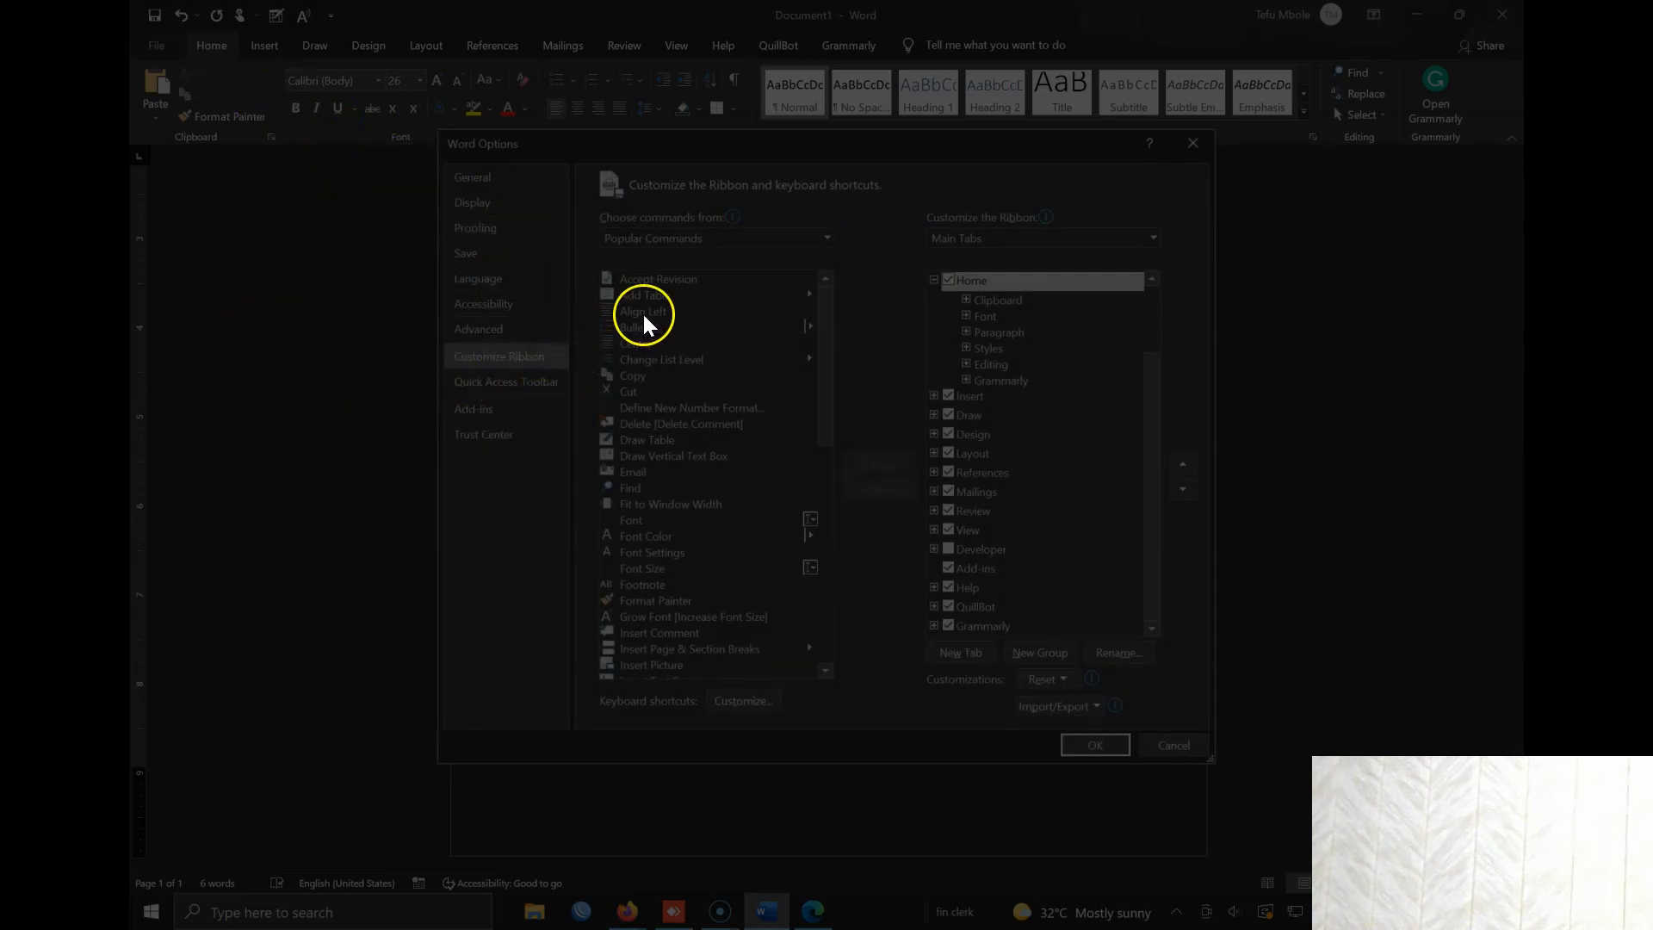
left_click_drag(594, 148, 413, 212)
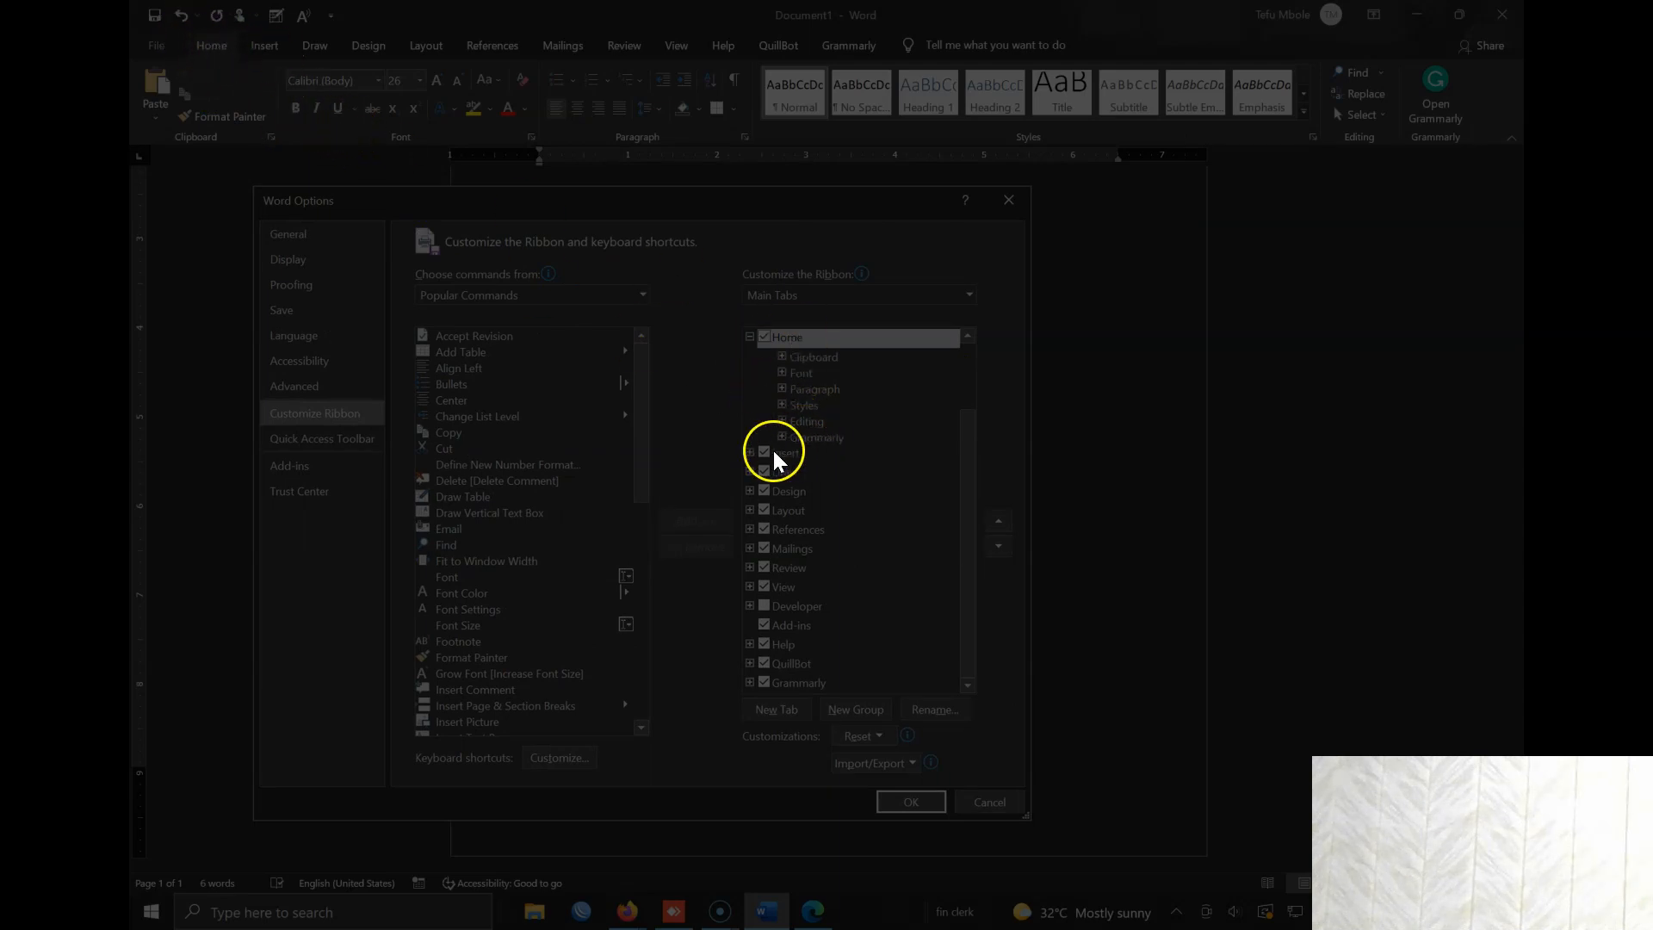
left_click(750, 453)
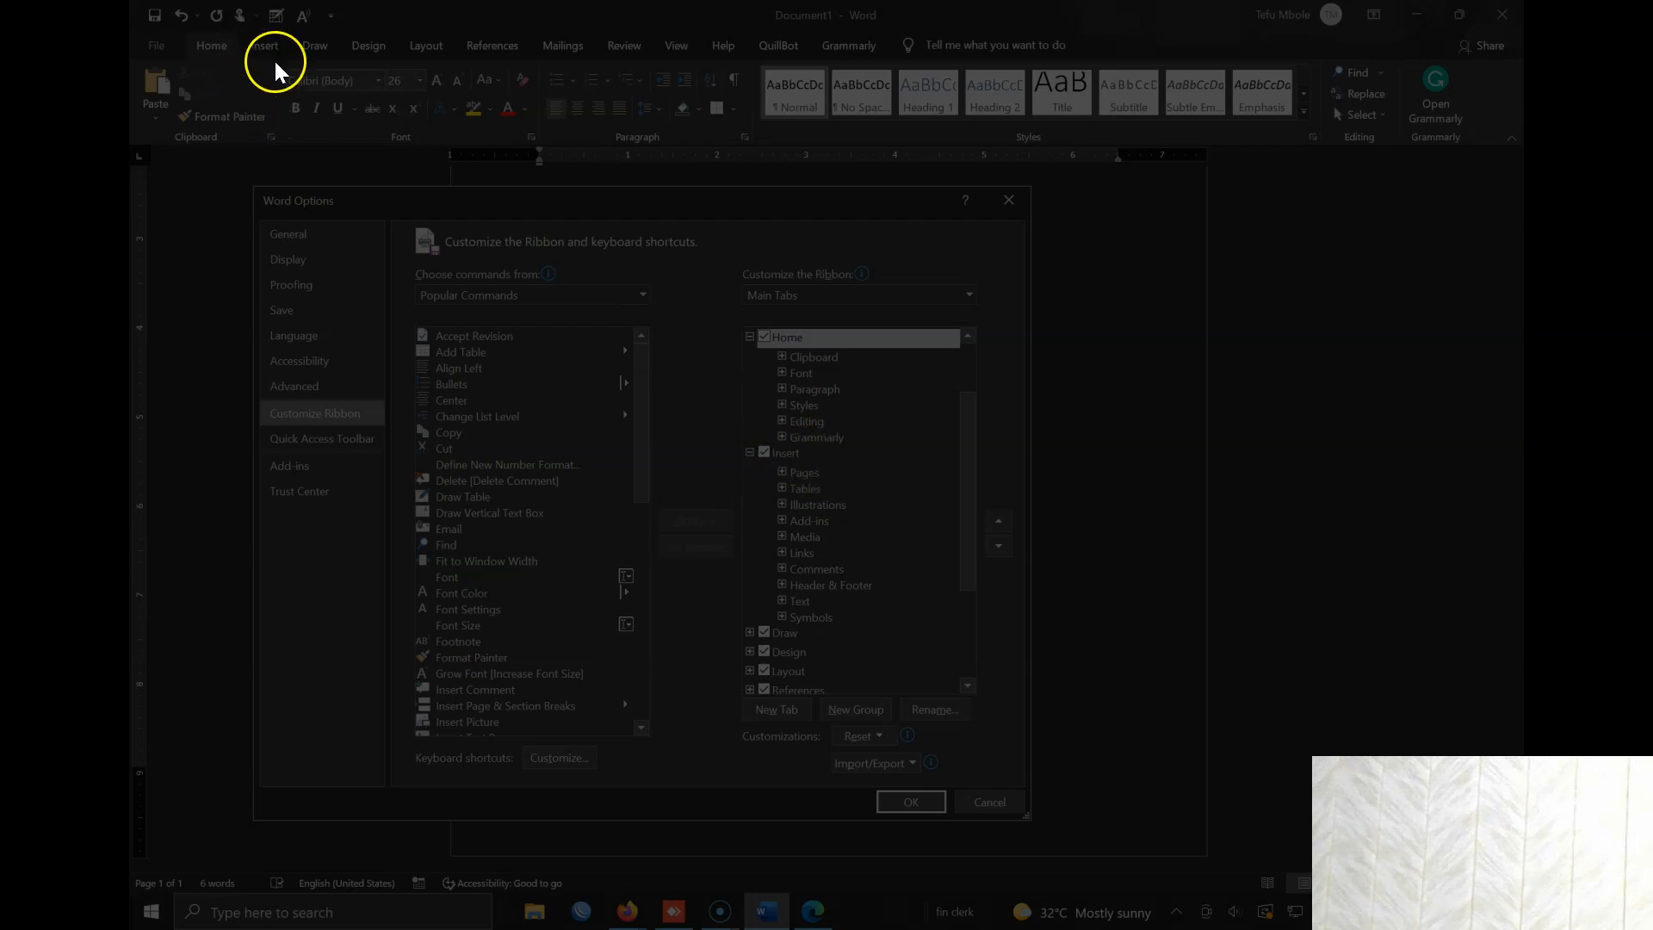
Hide the Insert and Home tabs from the ribbon, apply the change and set the ribbon display to Show Tabs and Commands.
left_click(764, 458)
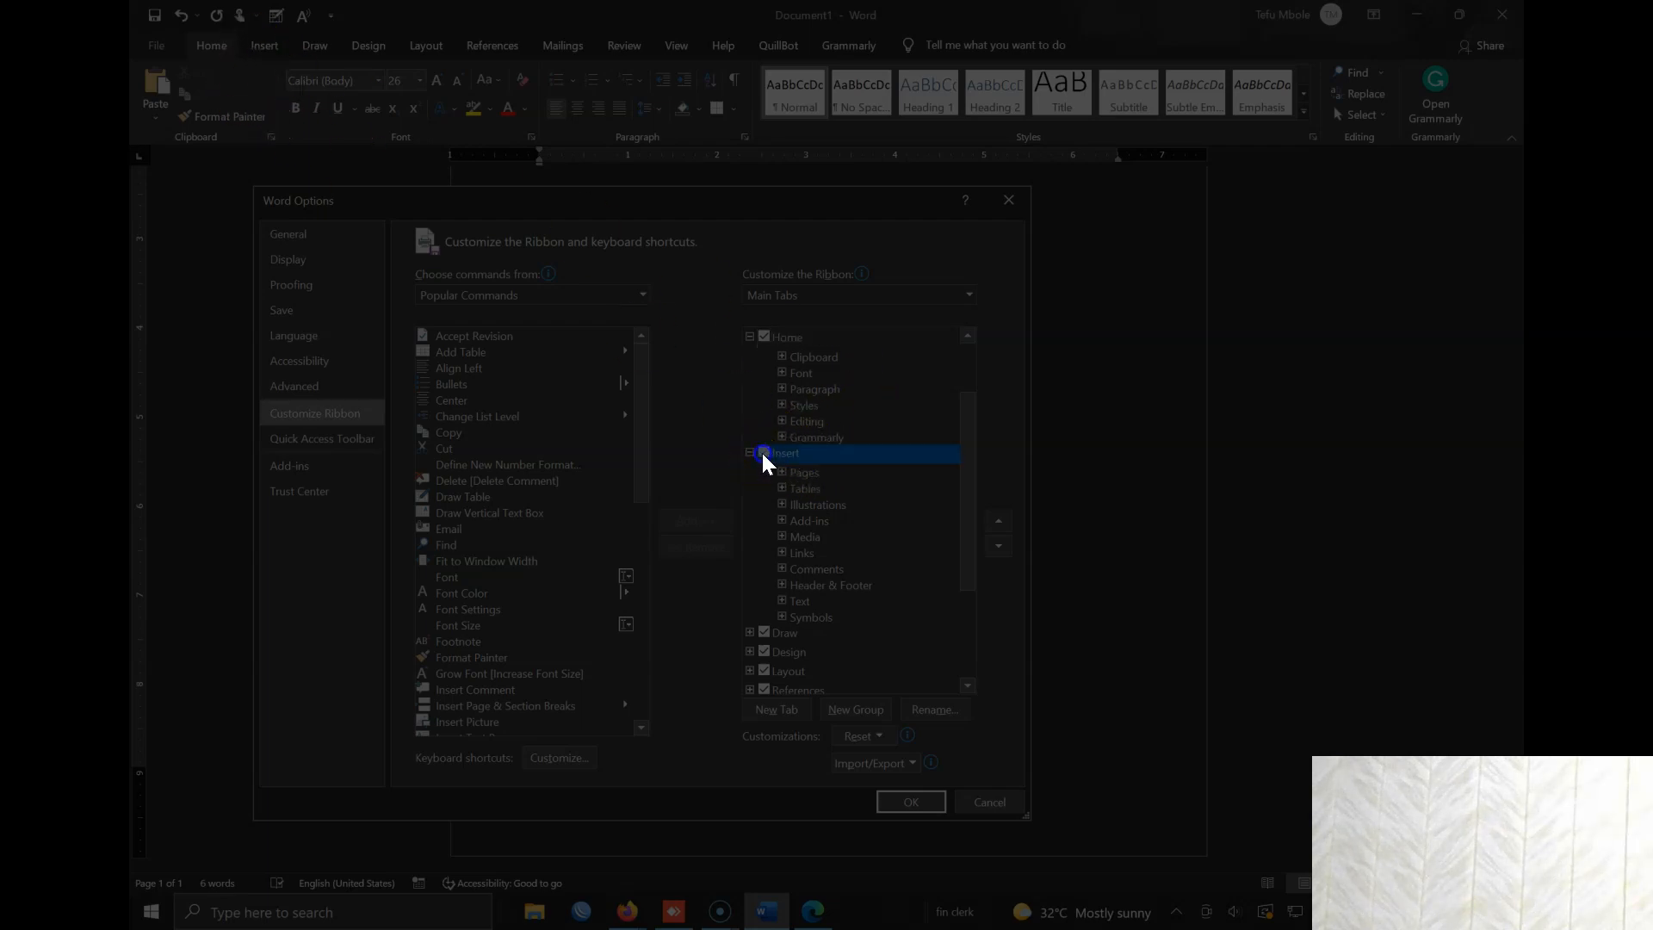
left_click(764, 338)
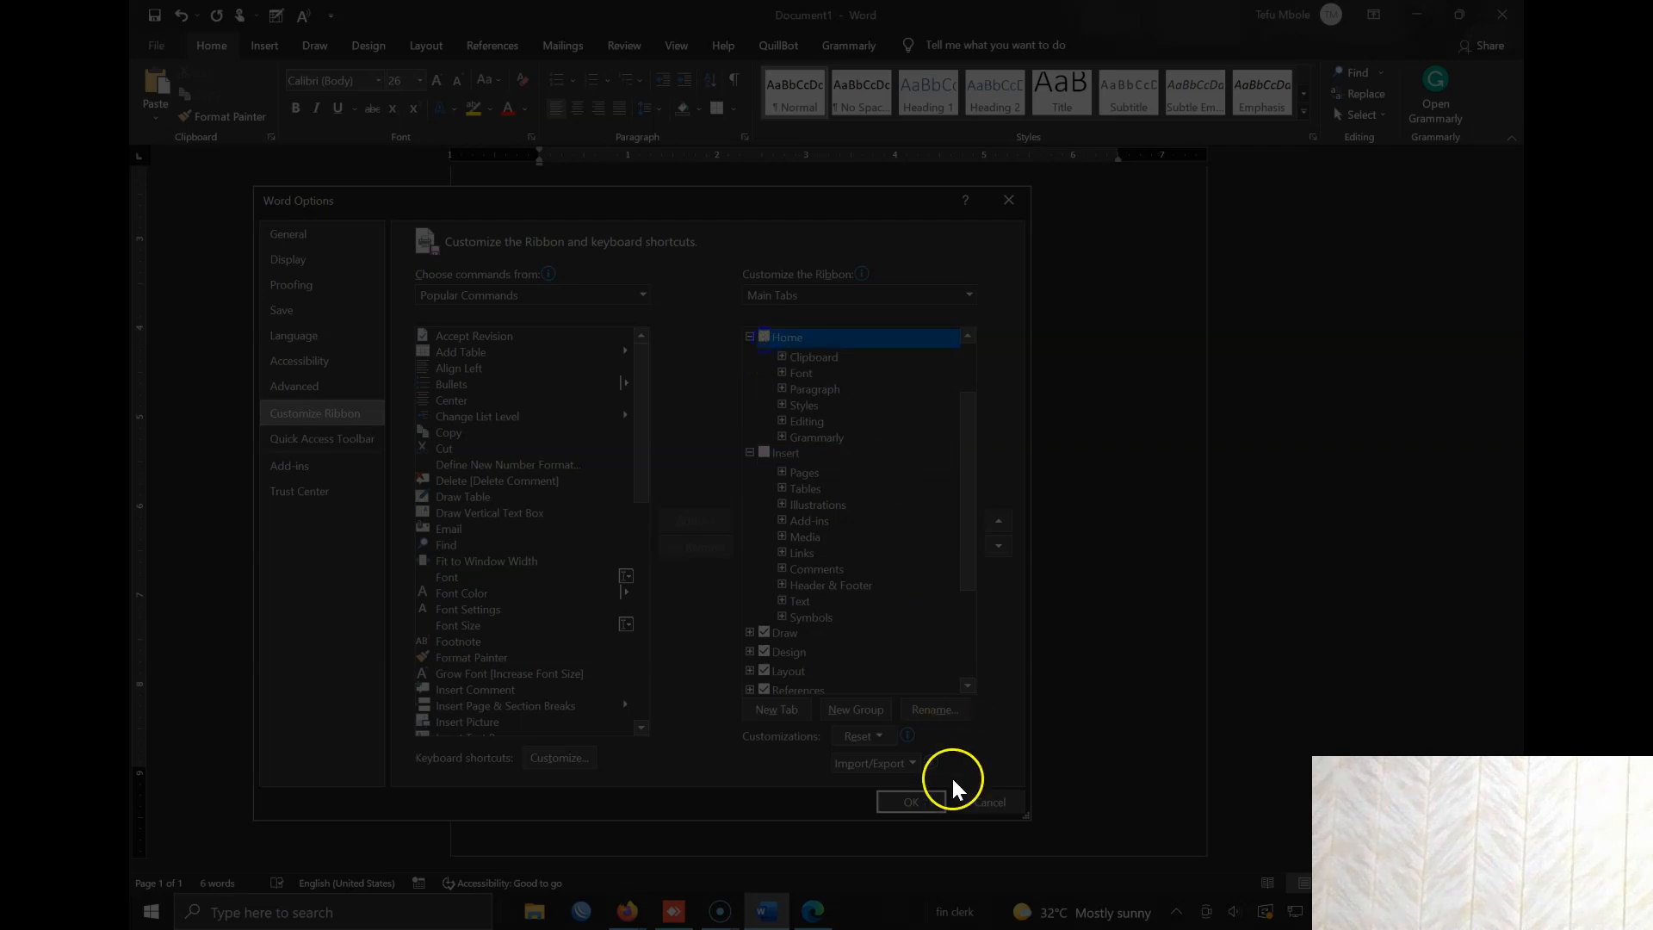
left_click(911, 801)
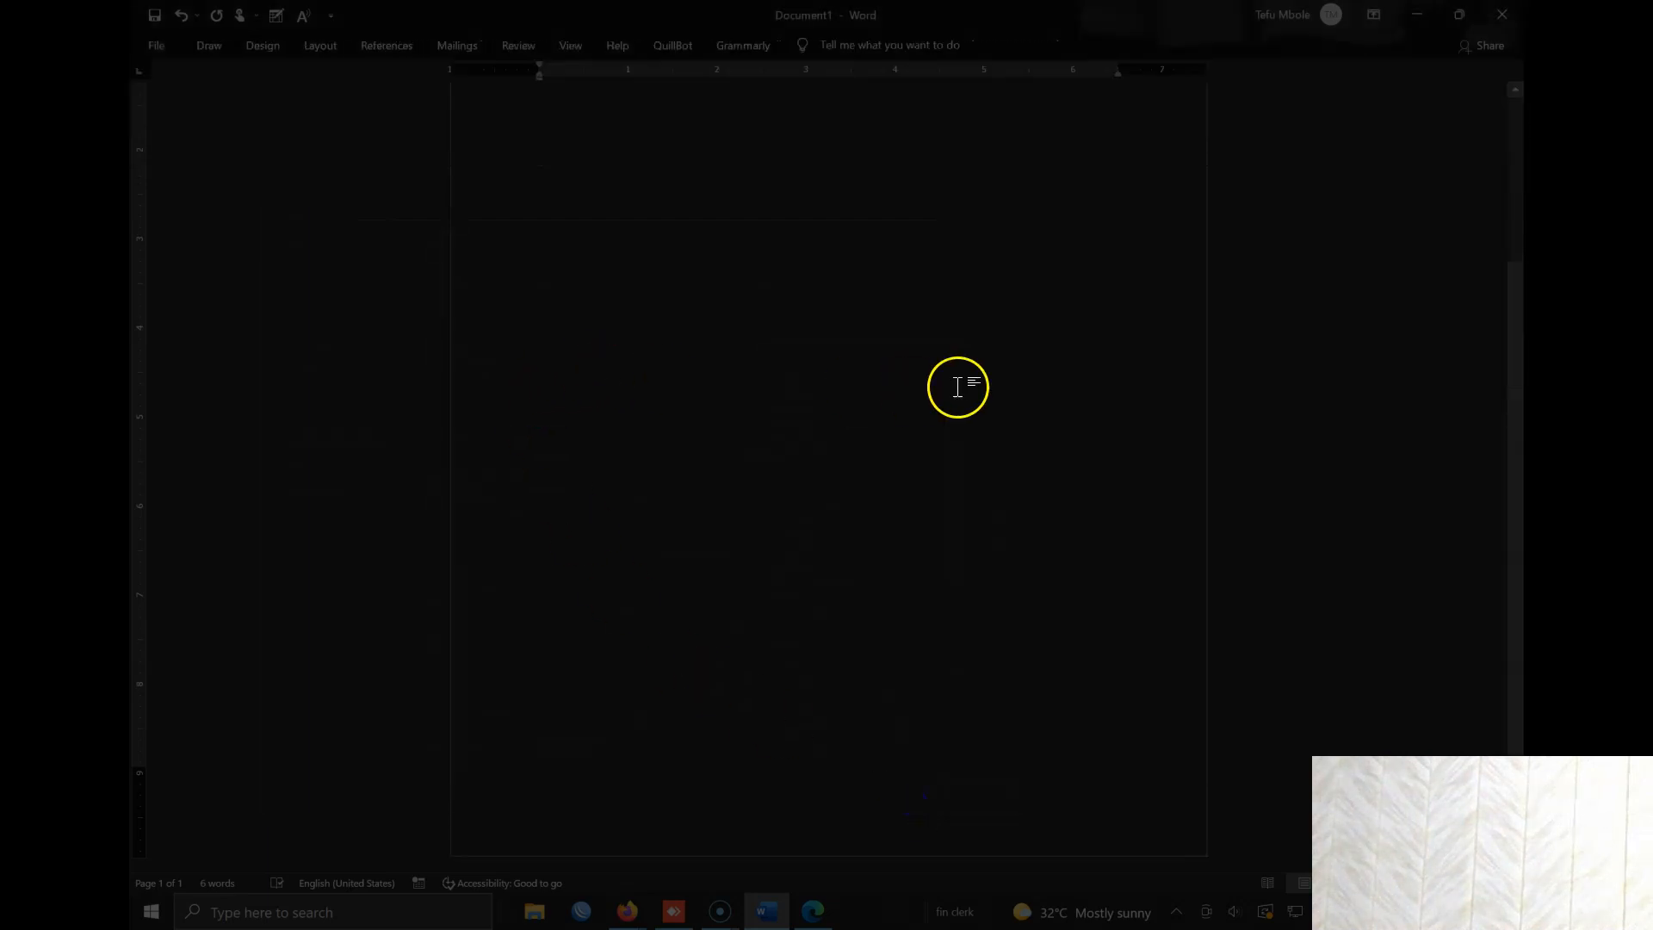
left_click(1373, 16)
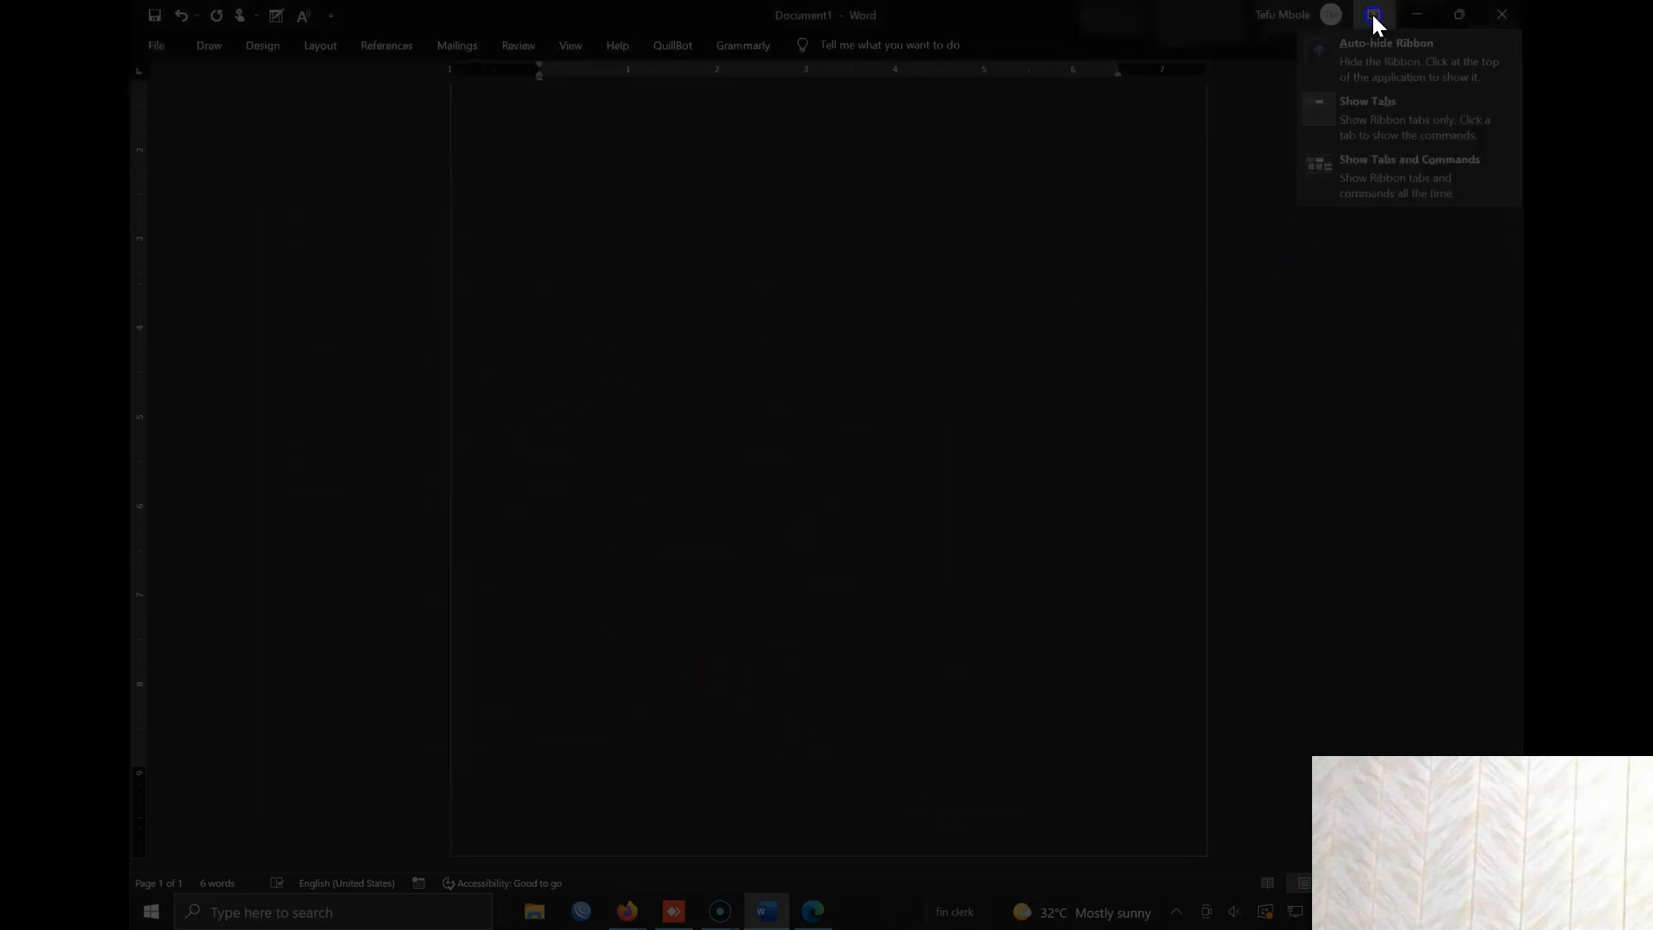
left_click(1388, 172)
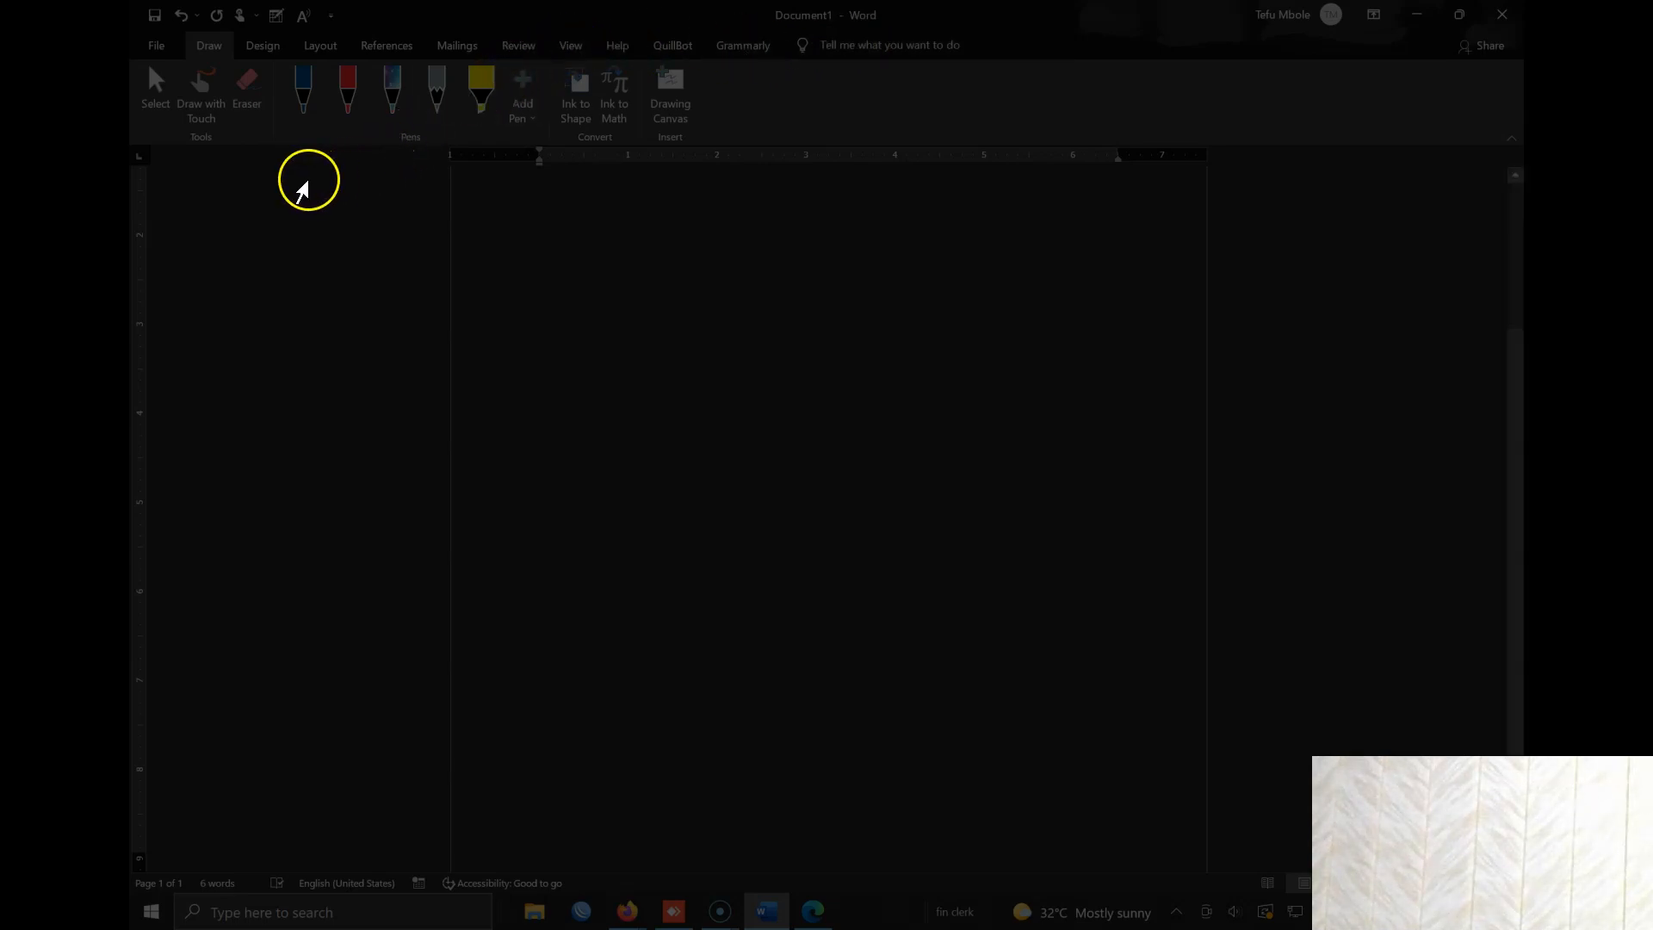
Reopen the Customize the Ribbon options and re-enable the Insert and Home tabs in the Main Tabs list.
right_click(252, 129)
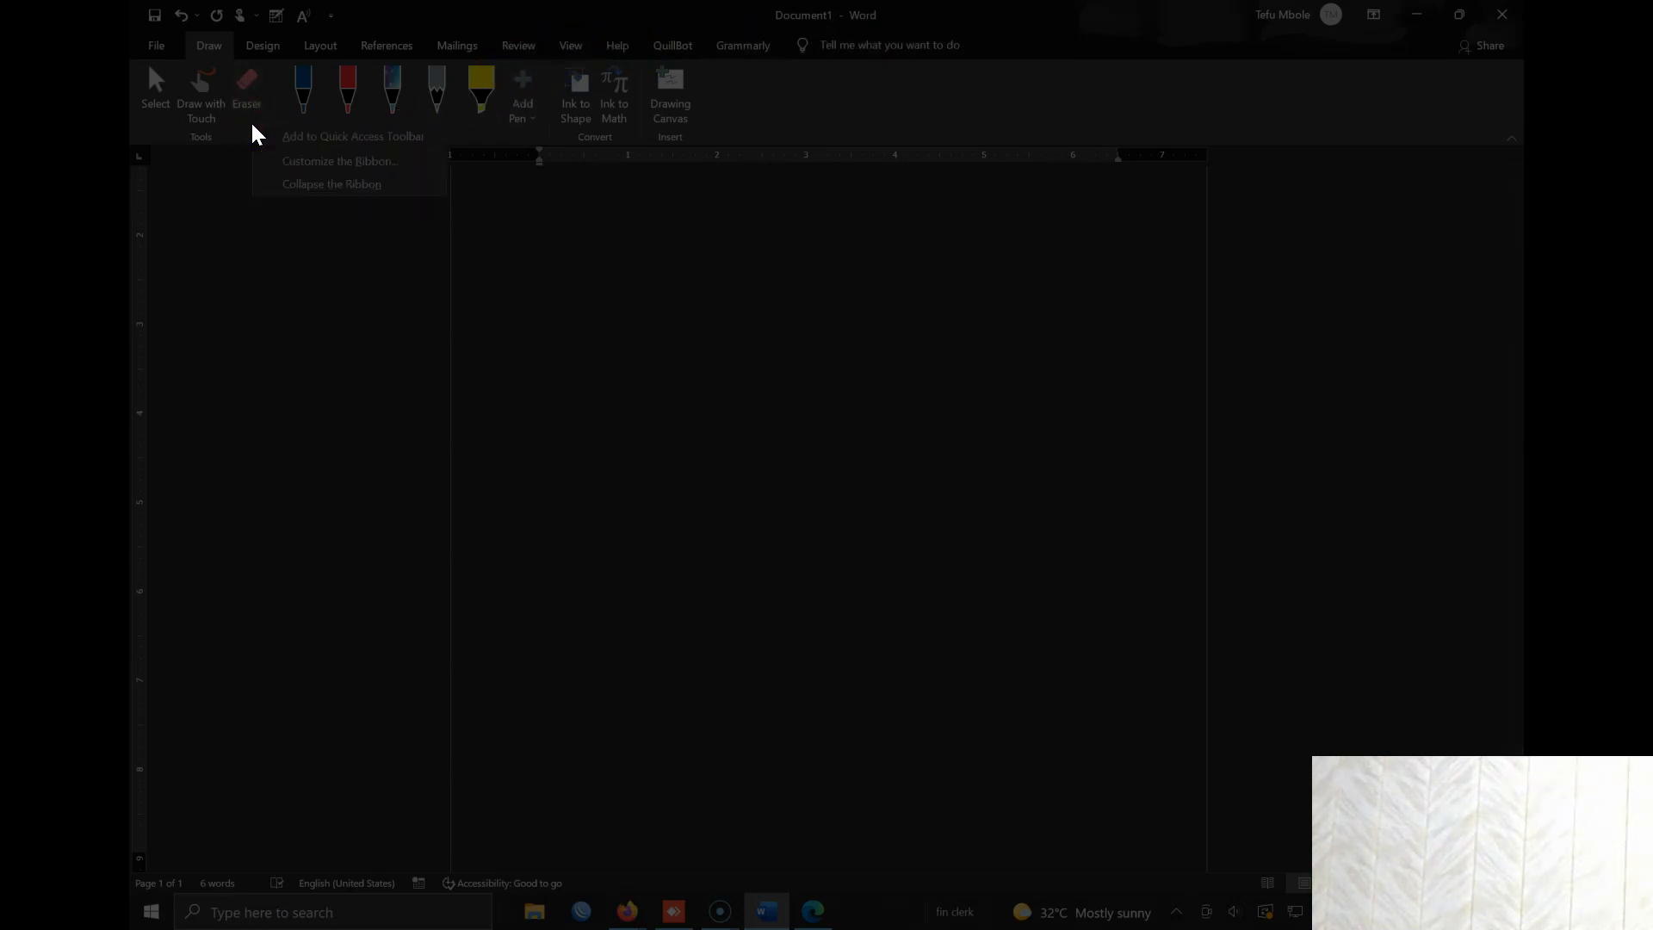
left_click(413, 129)
right_click(778, 92)
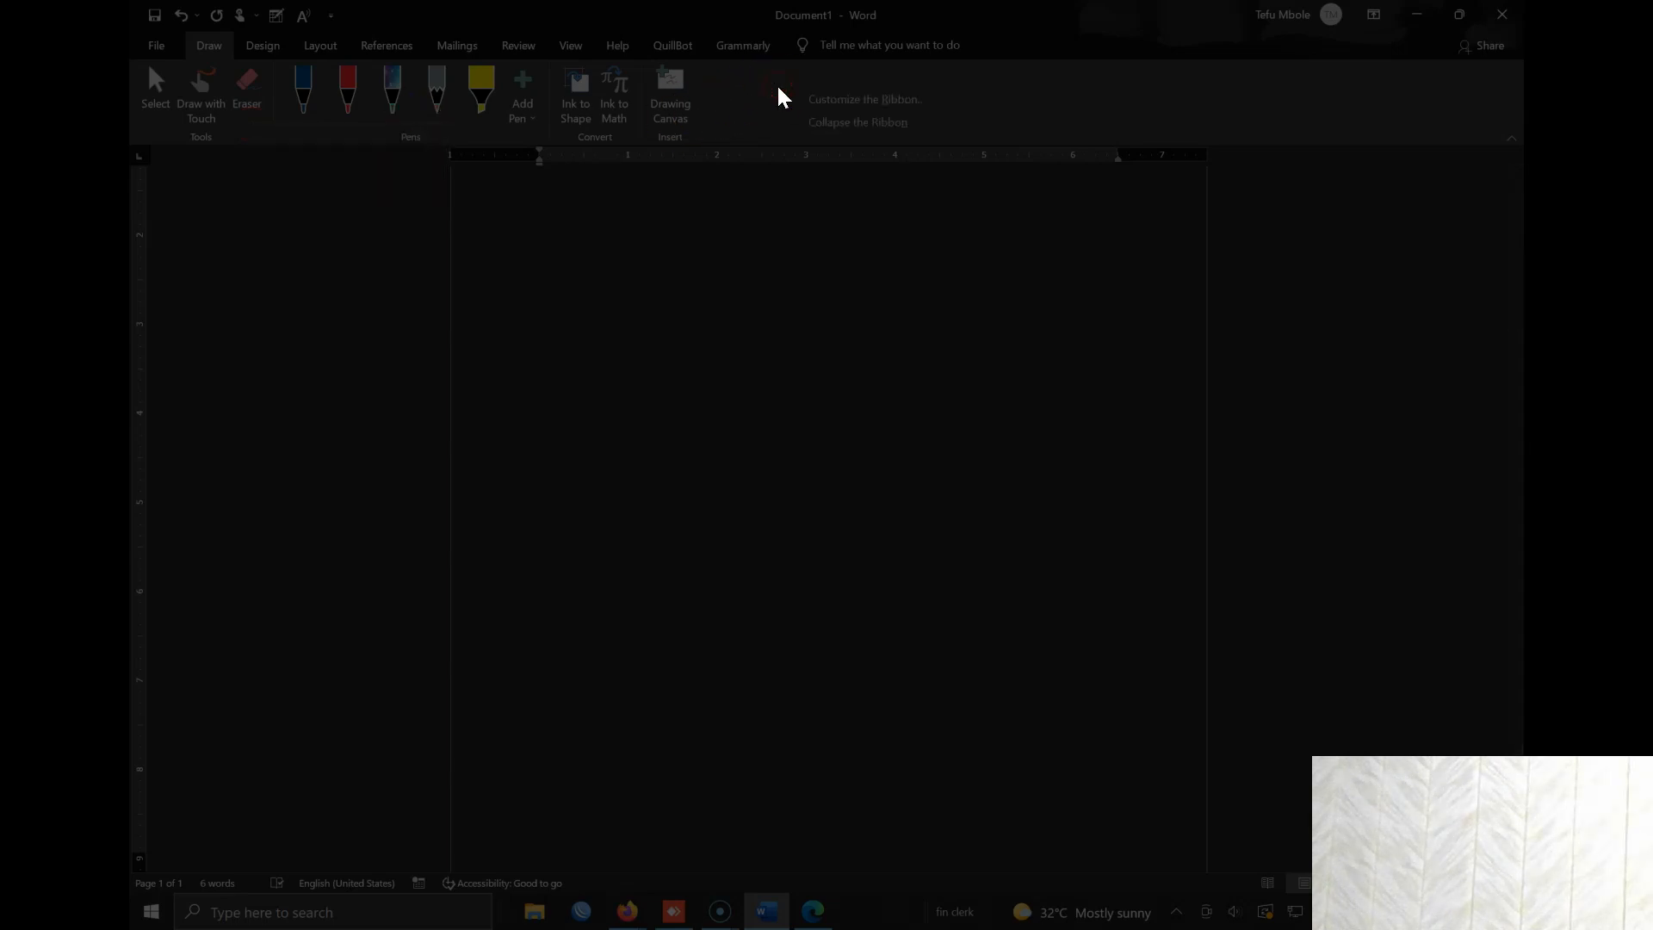
left_click(871, 101)
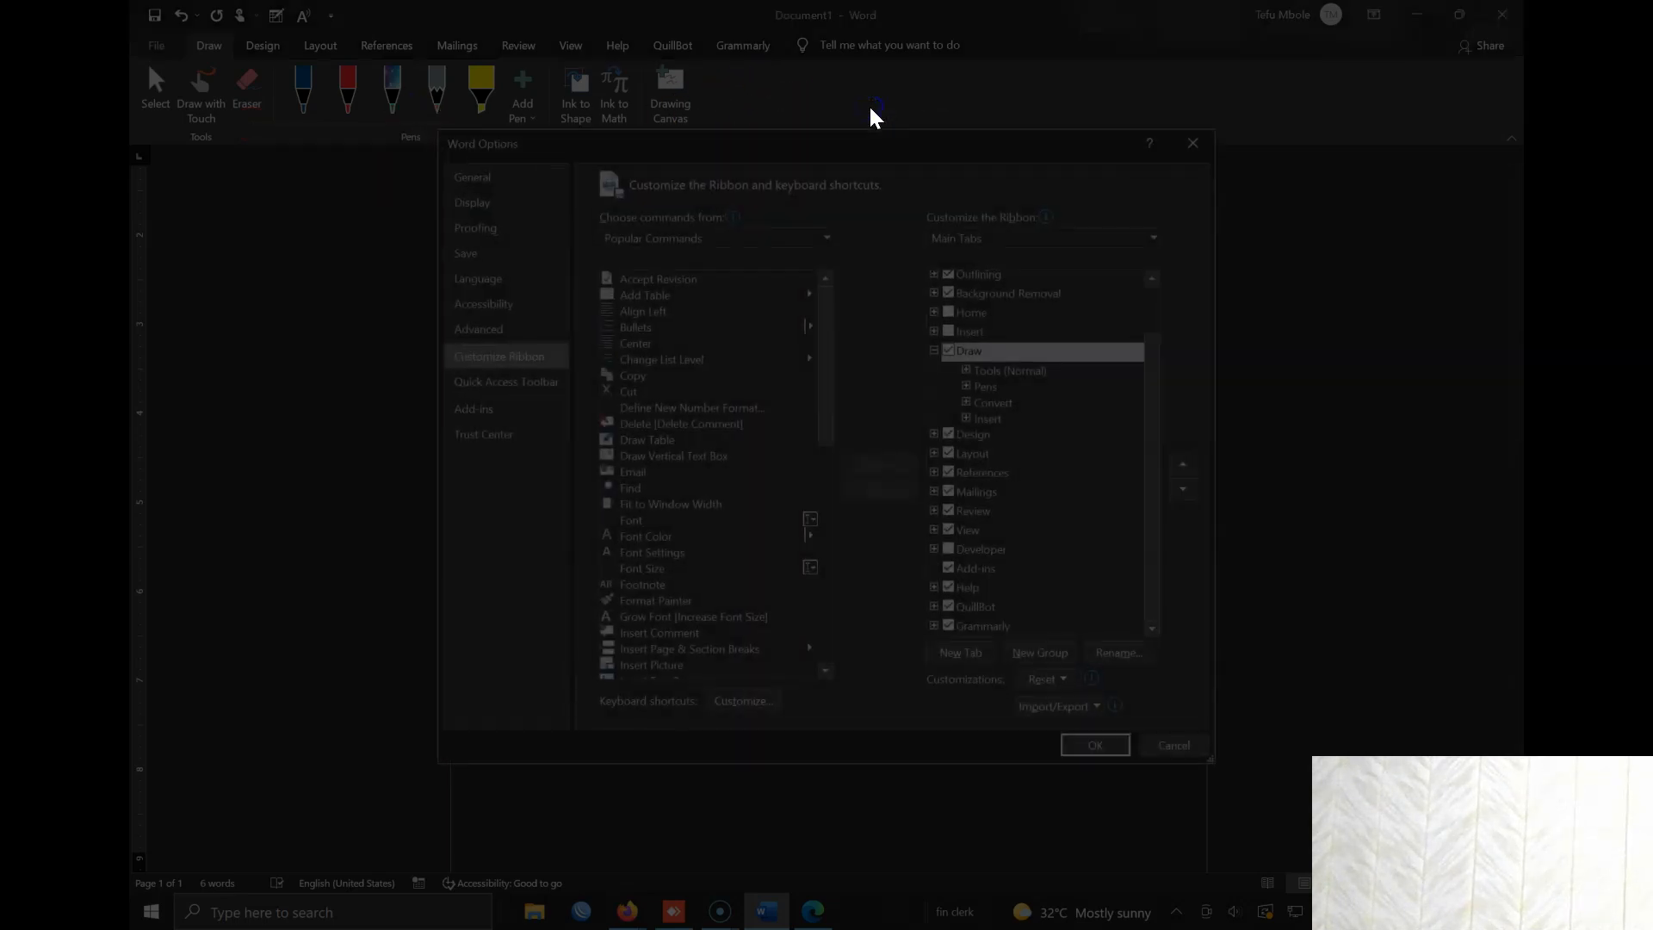
scroll(1050, 367, "up", 2)
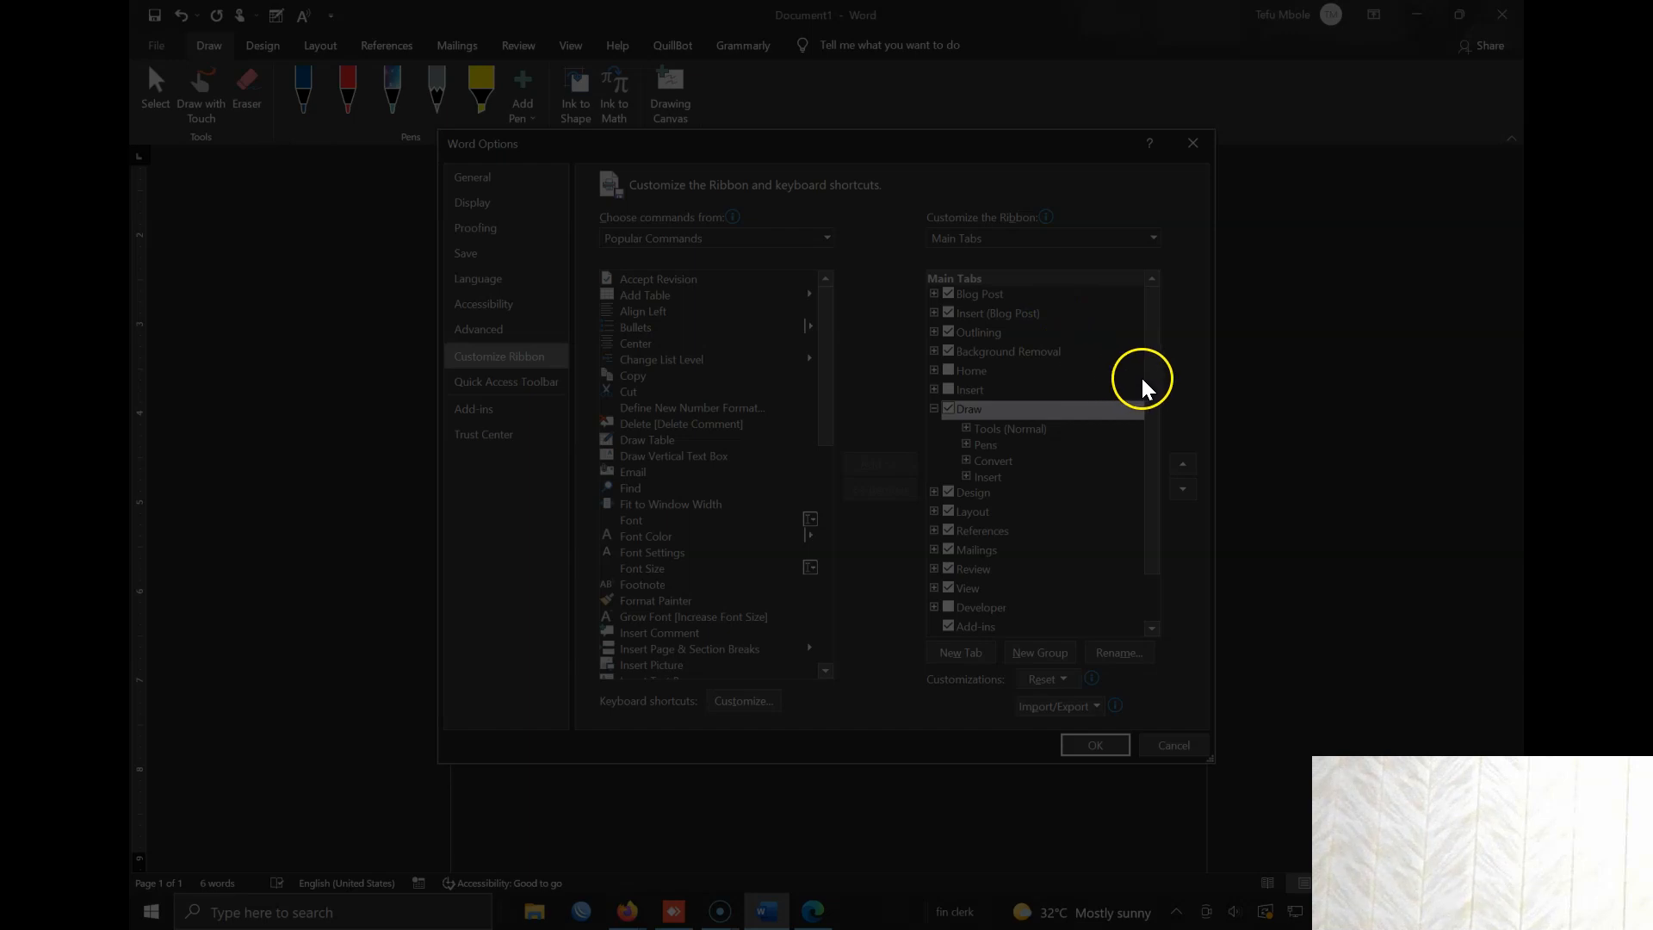
left_click_drag(1153, 405, 1147, 514)
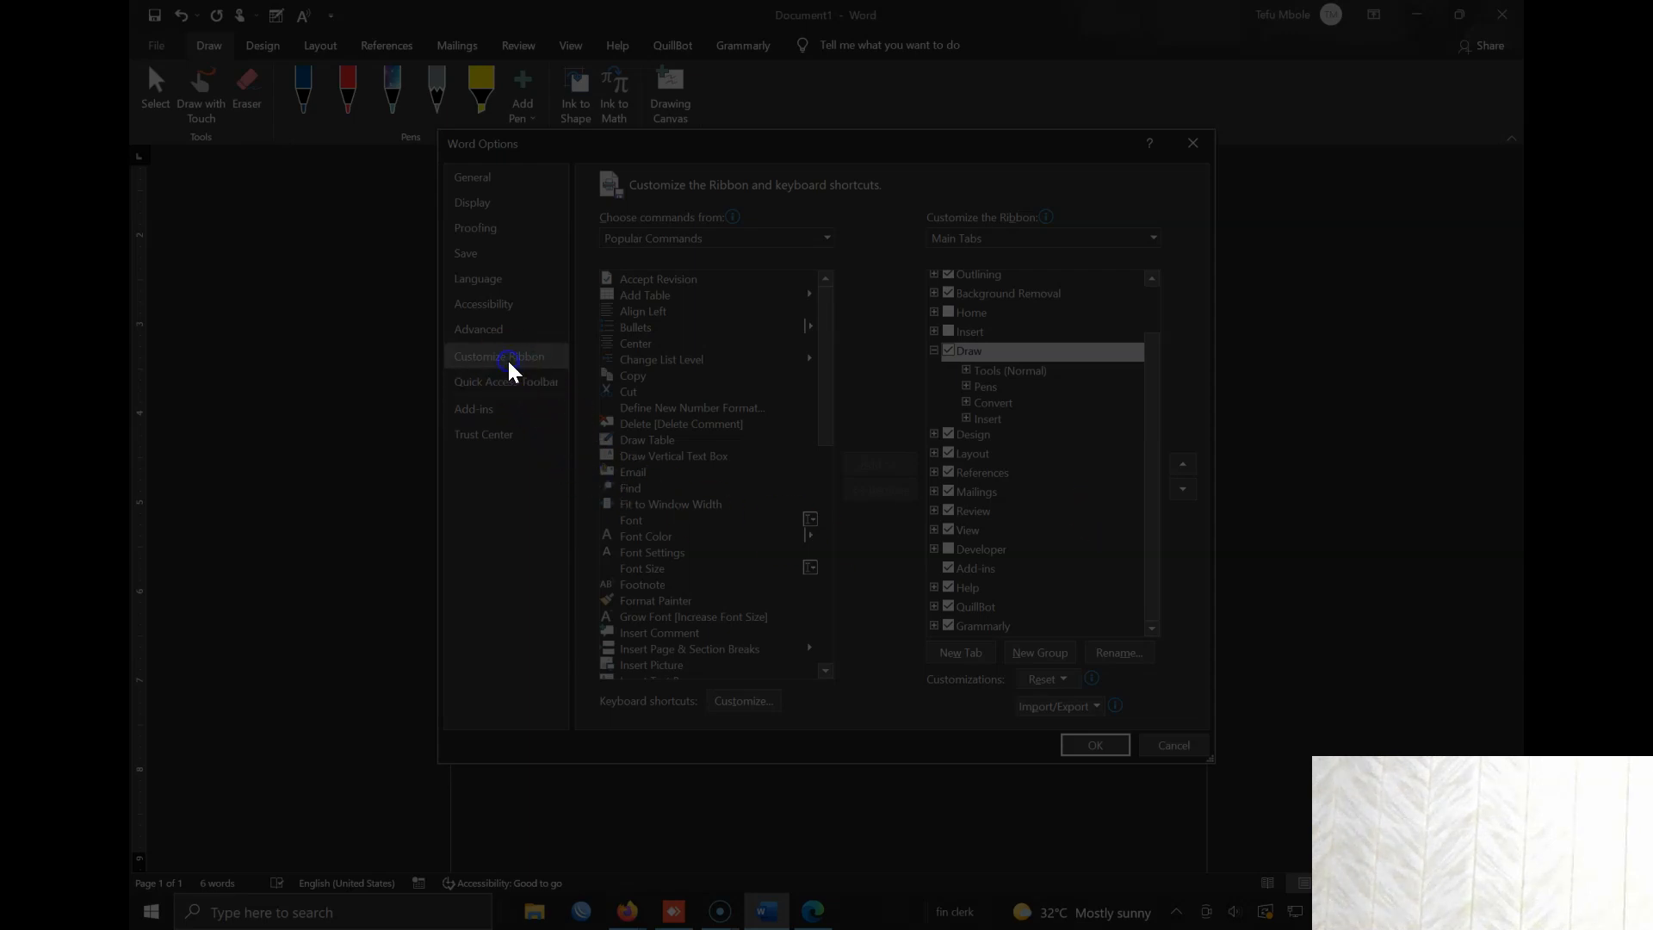
left_click(954, 336)
left_click(952, 315)
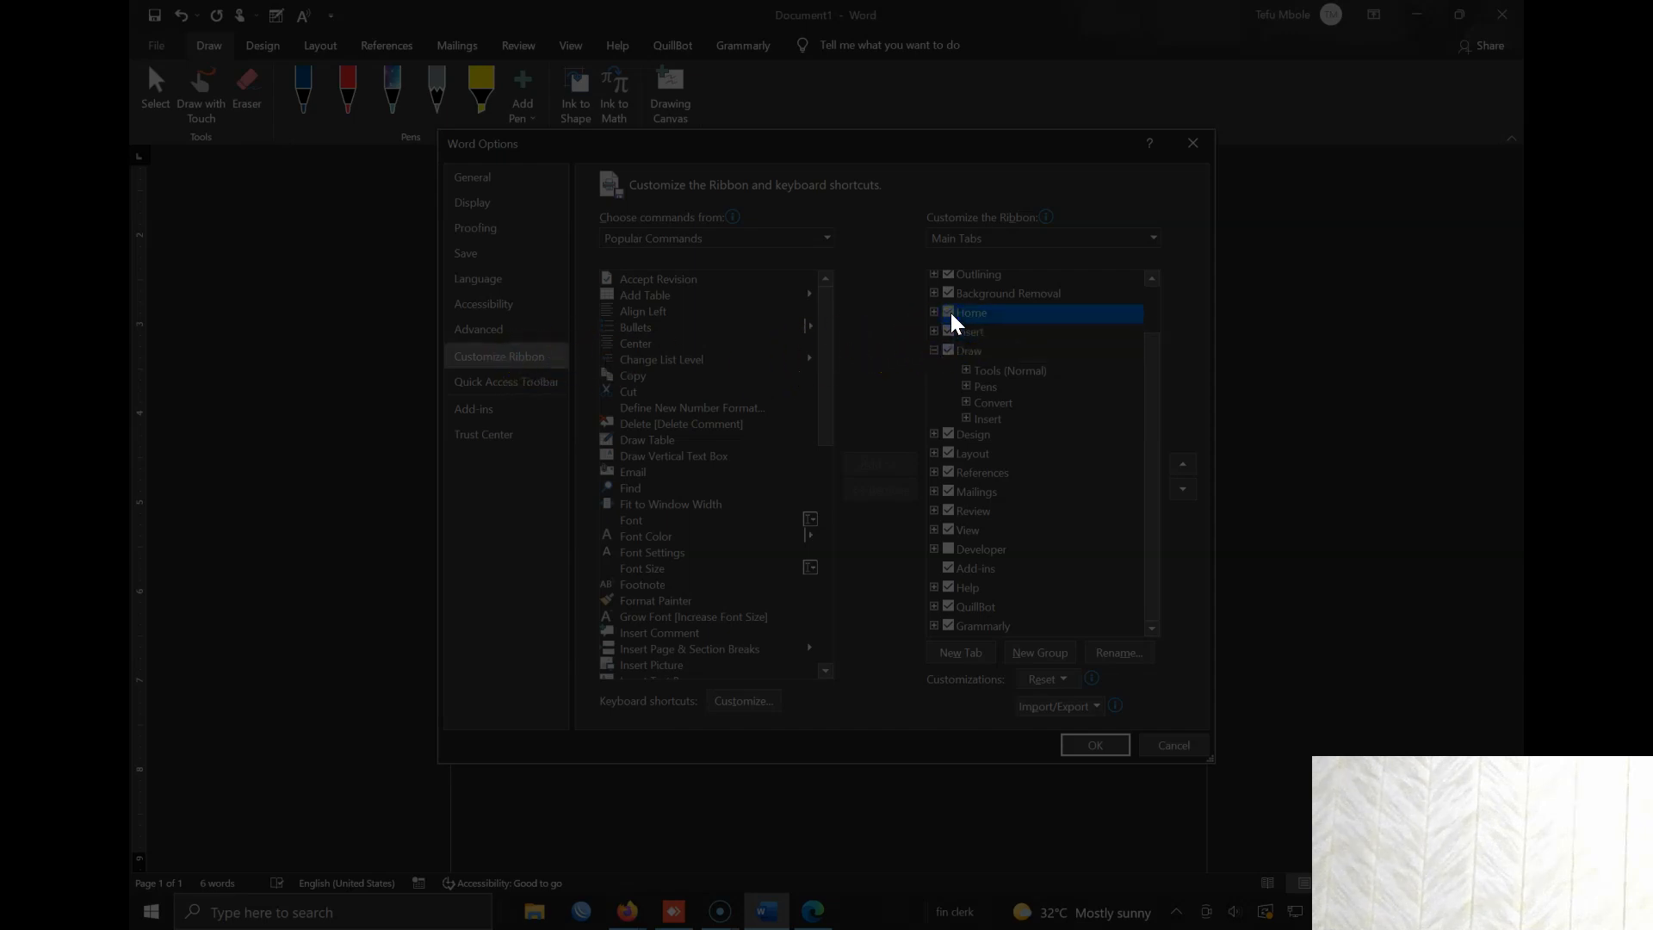
Expand the Home tab's Clipboard group in the Main Tabs list to examine its commands, and collapse the group again.
left_click(934, 313)
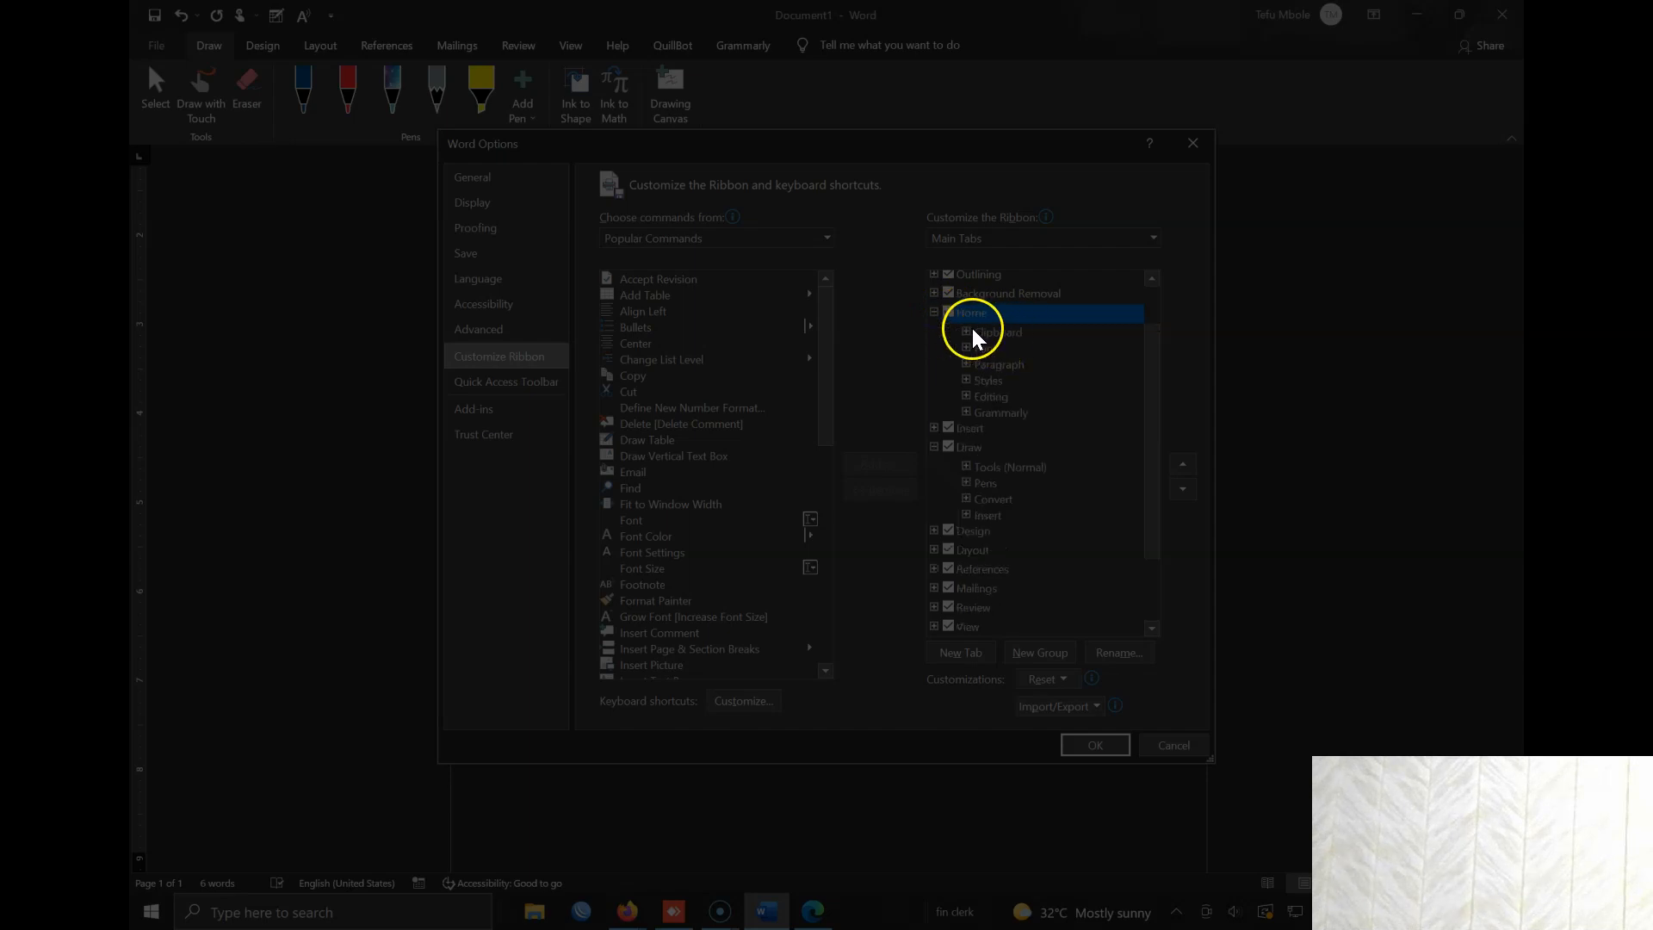
left_click(966, 332)
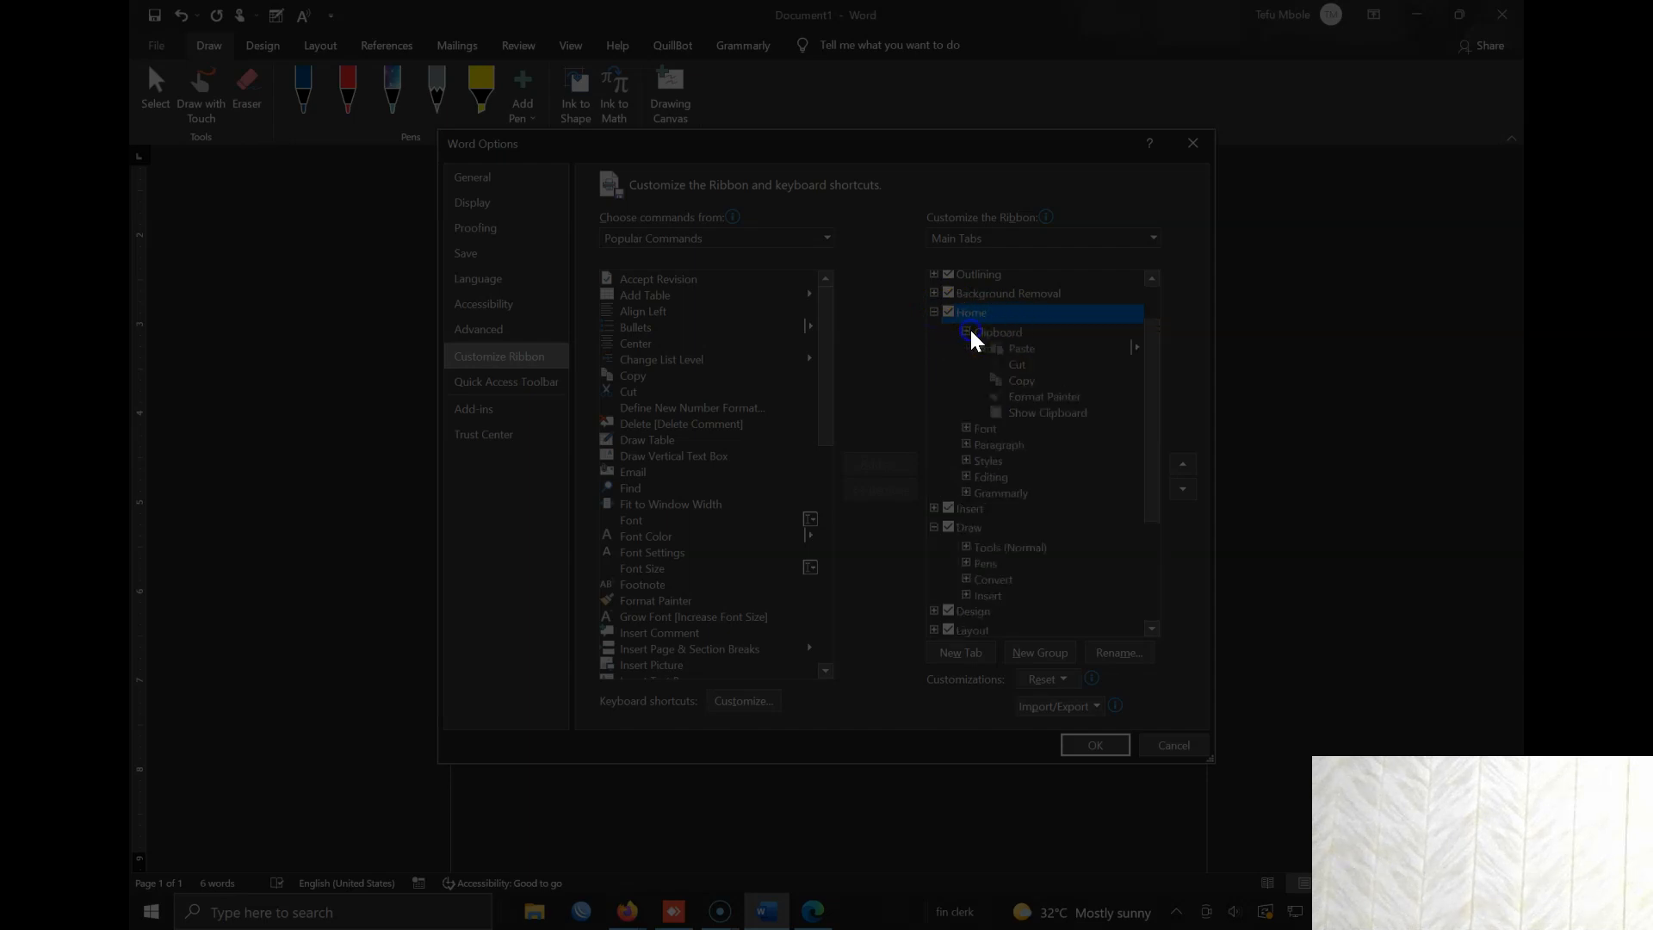
left_click(1020, 380)
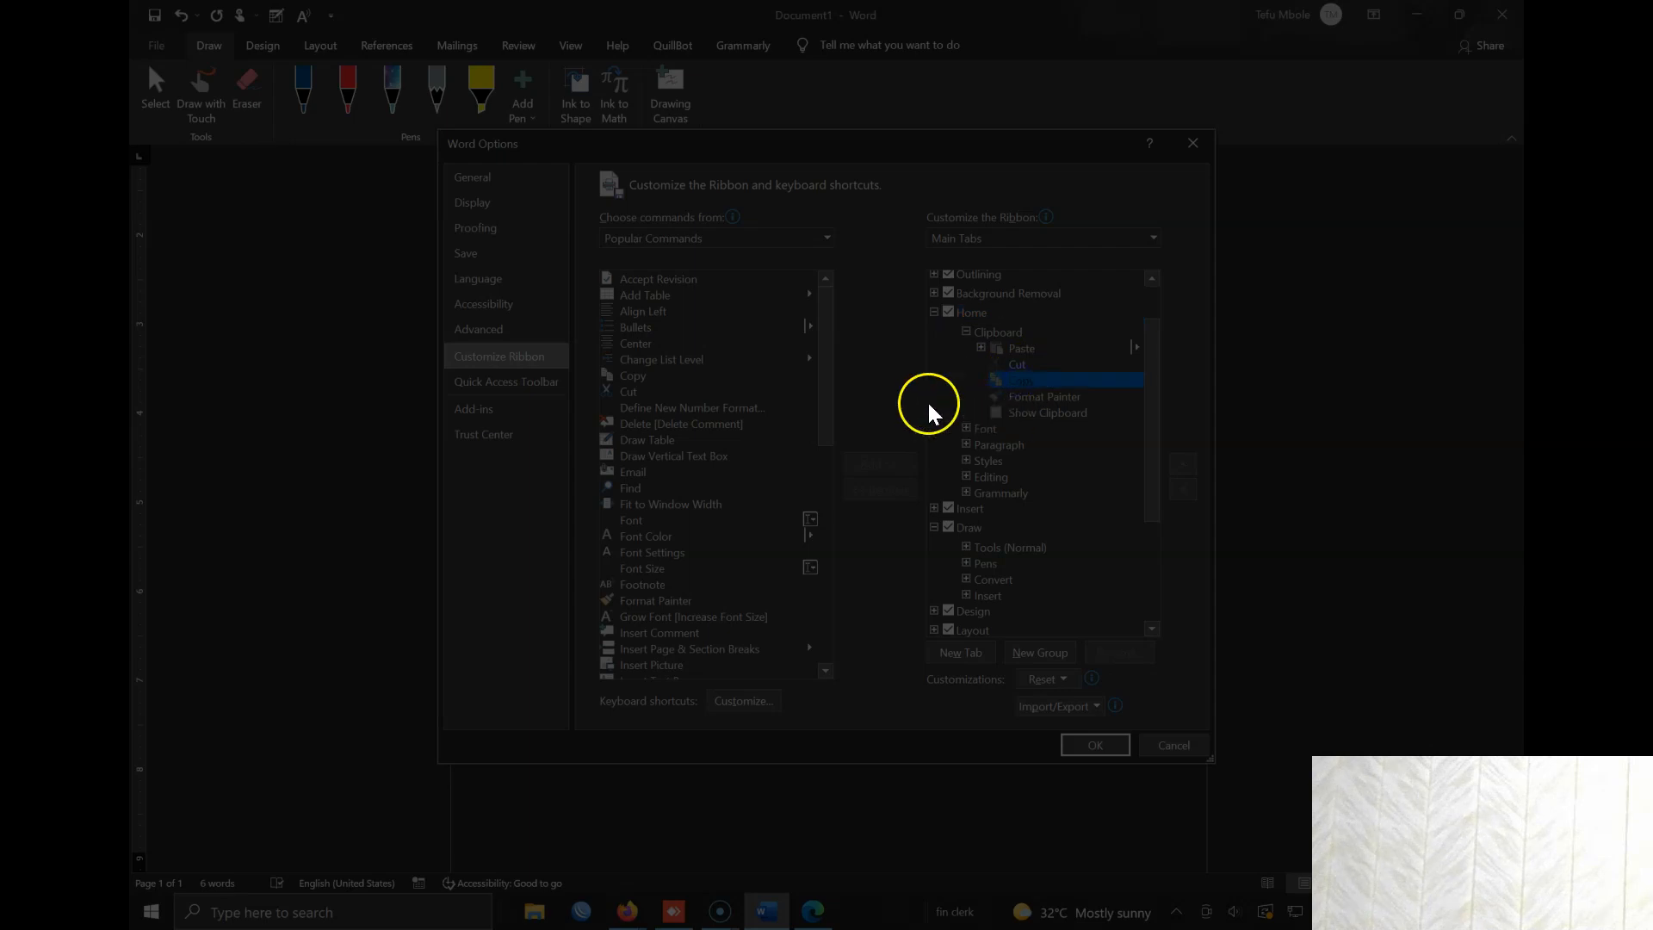
left_click(966, 334)
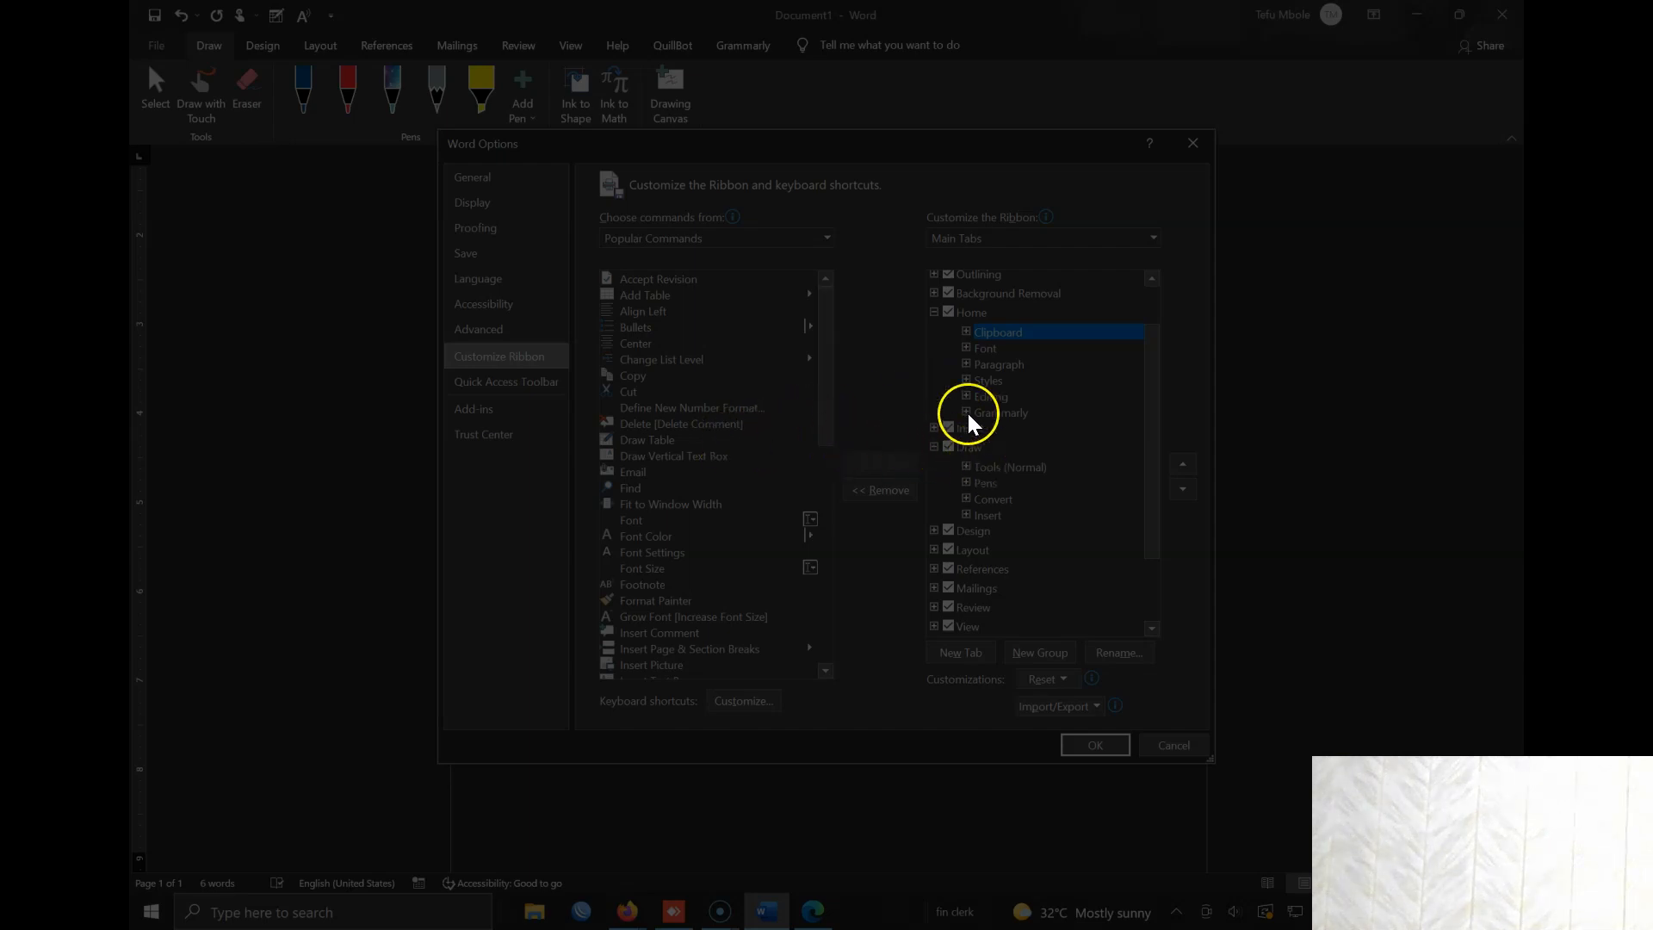
Add a new custom tab between Home and Insert in the Main Tabs list.
left_click_drag(1151, 440, 1152, 511)
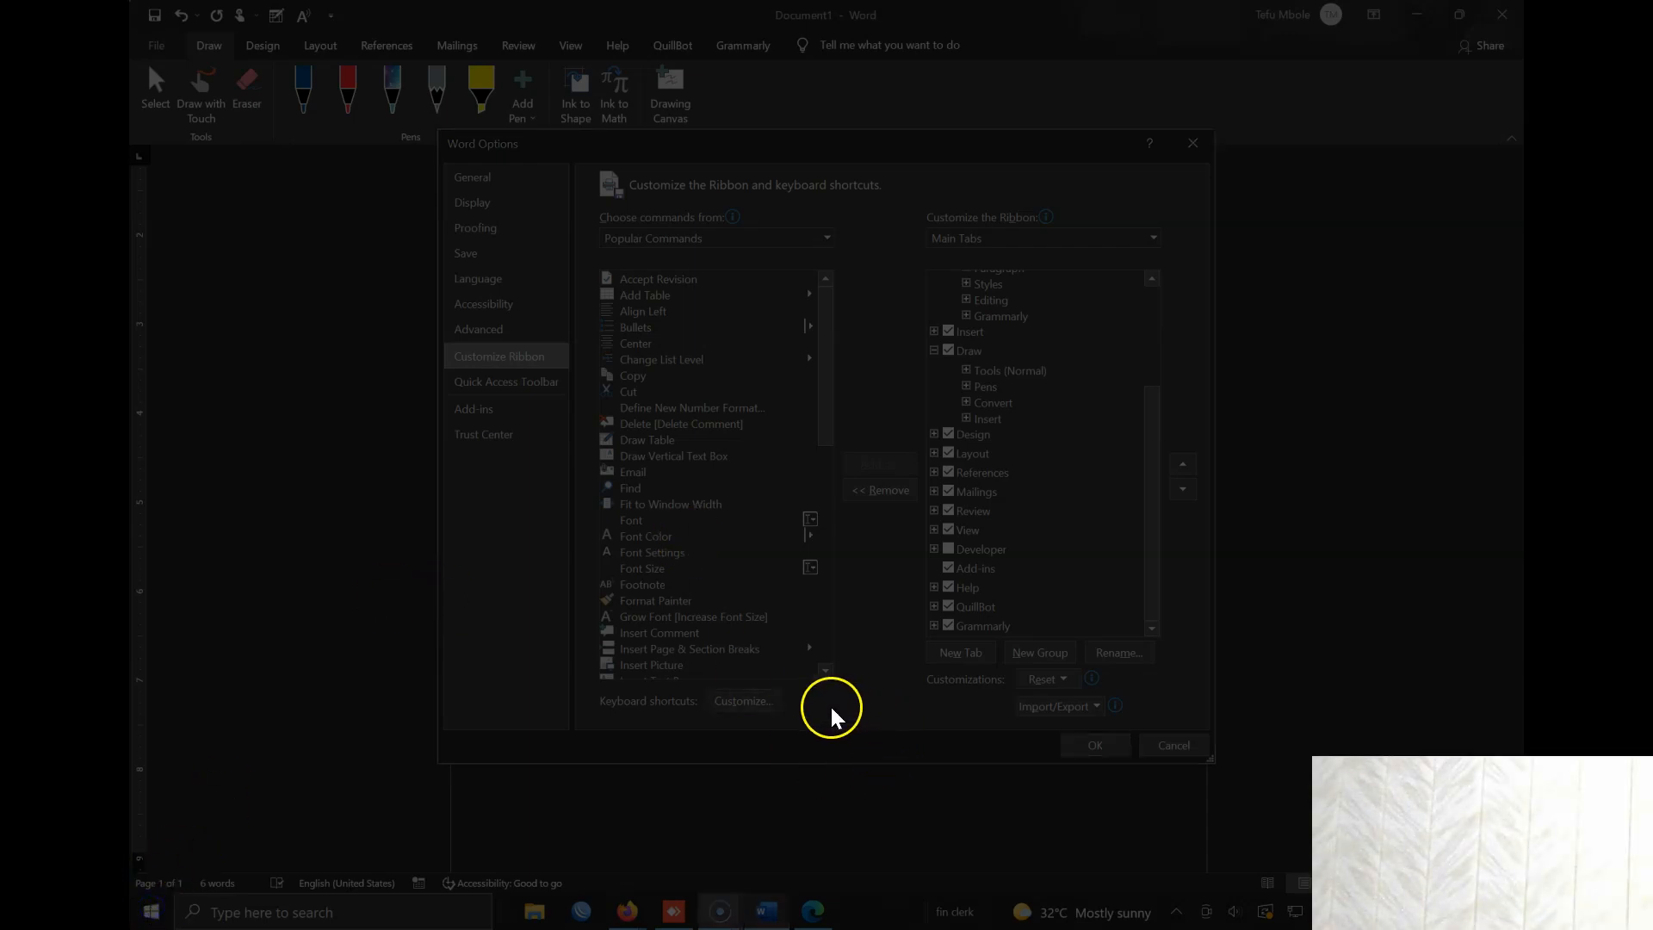
left_click(966, 656)
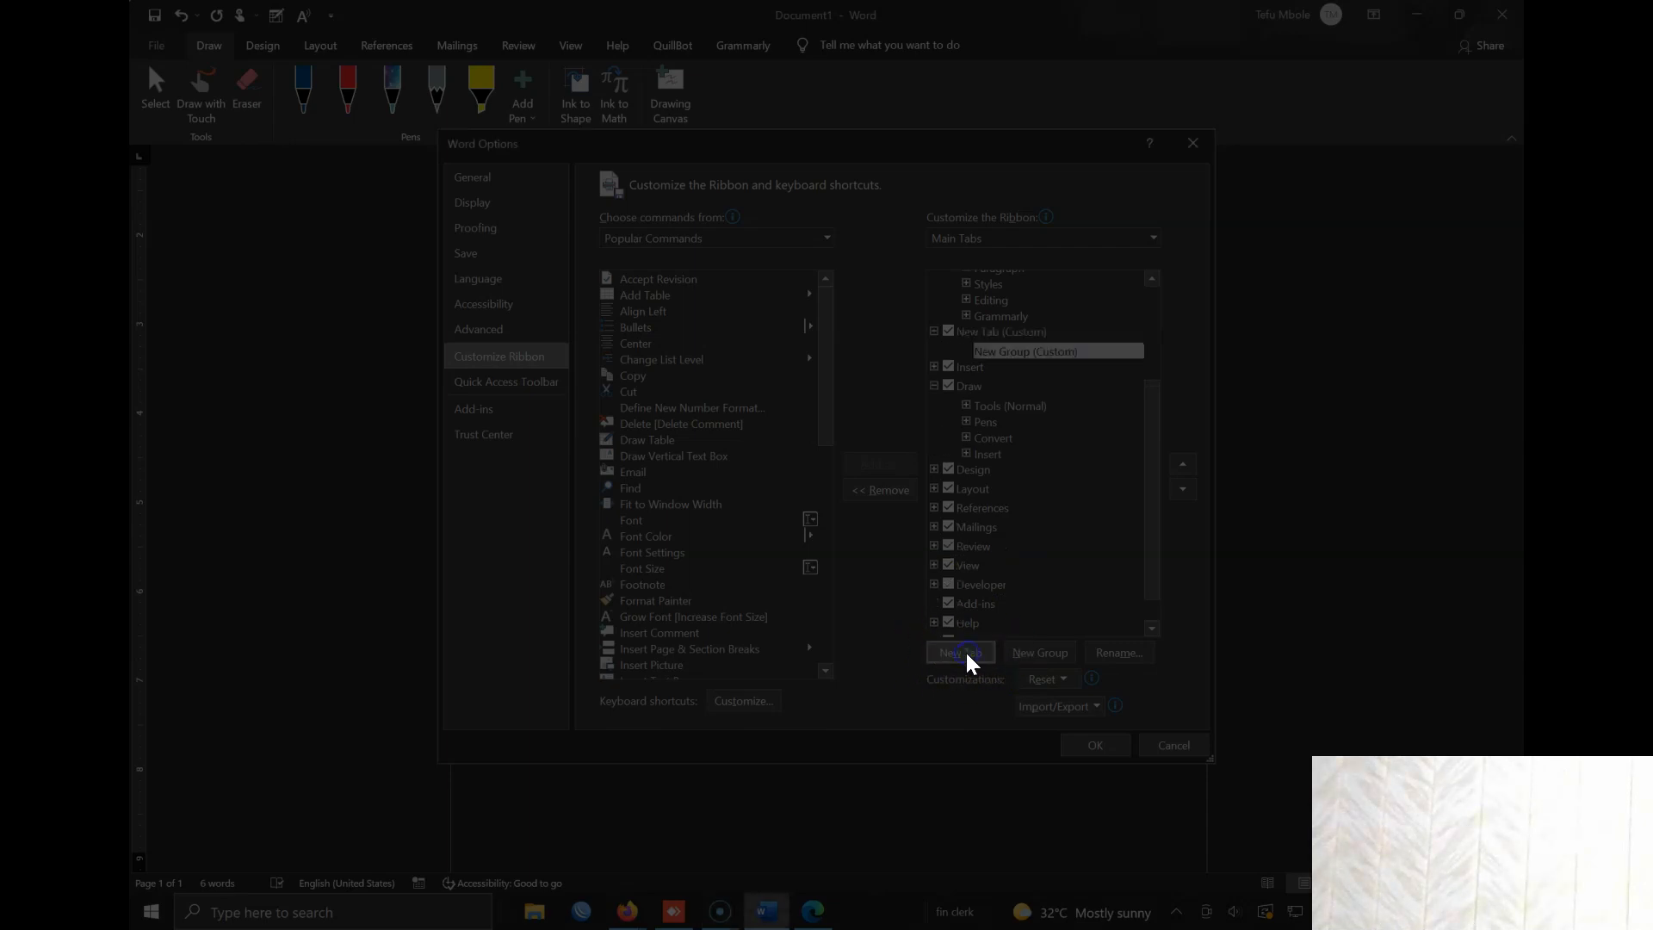
left_click(1021, 352)
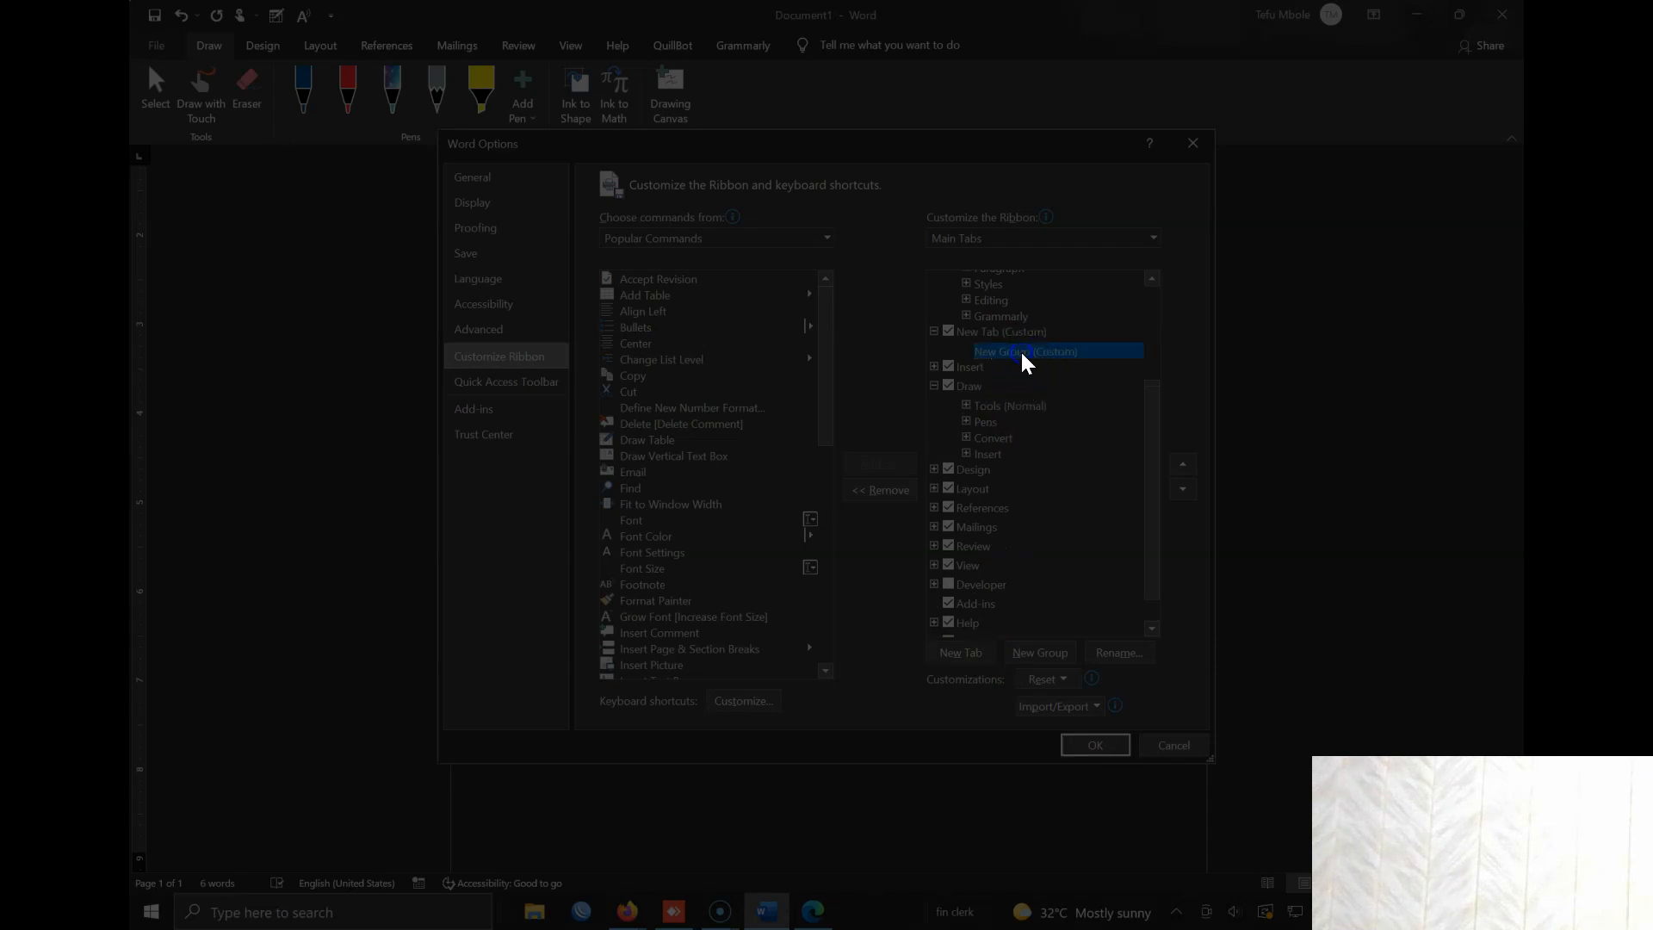
right_click(1026, 355)
left_click(1081, 410)
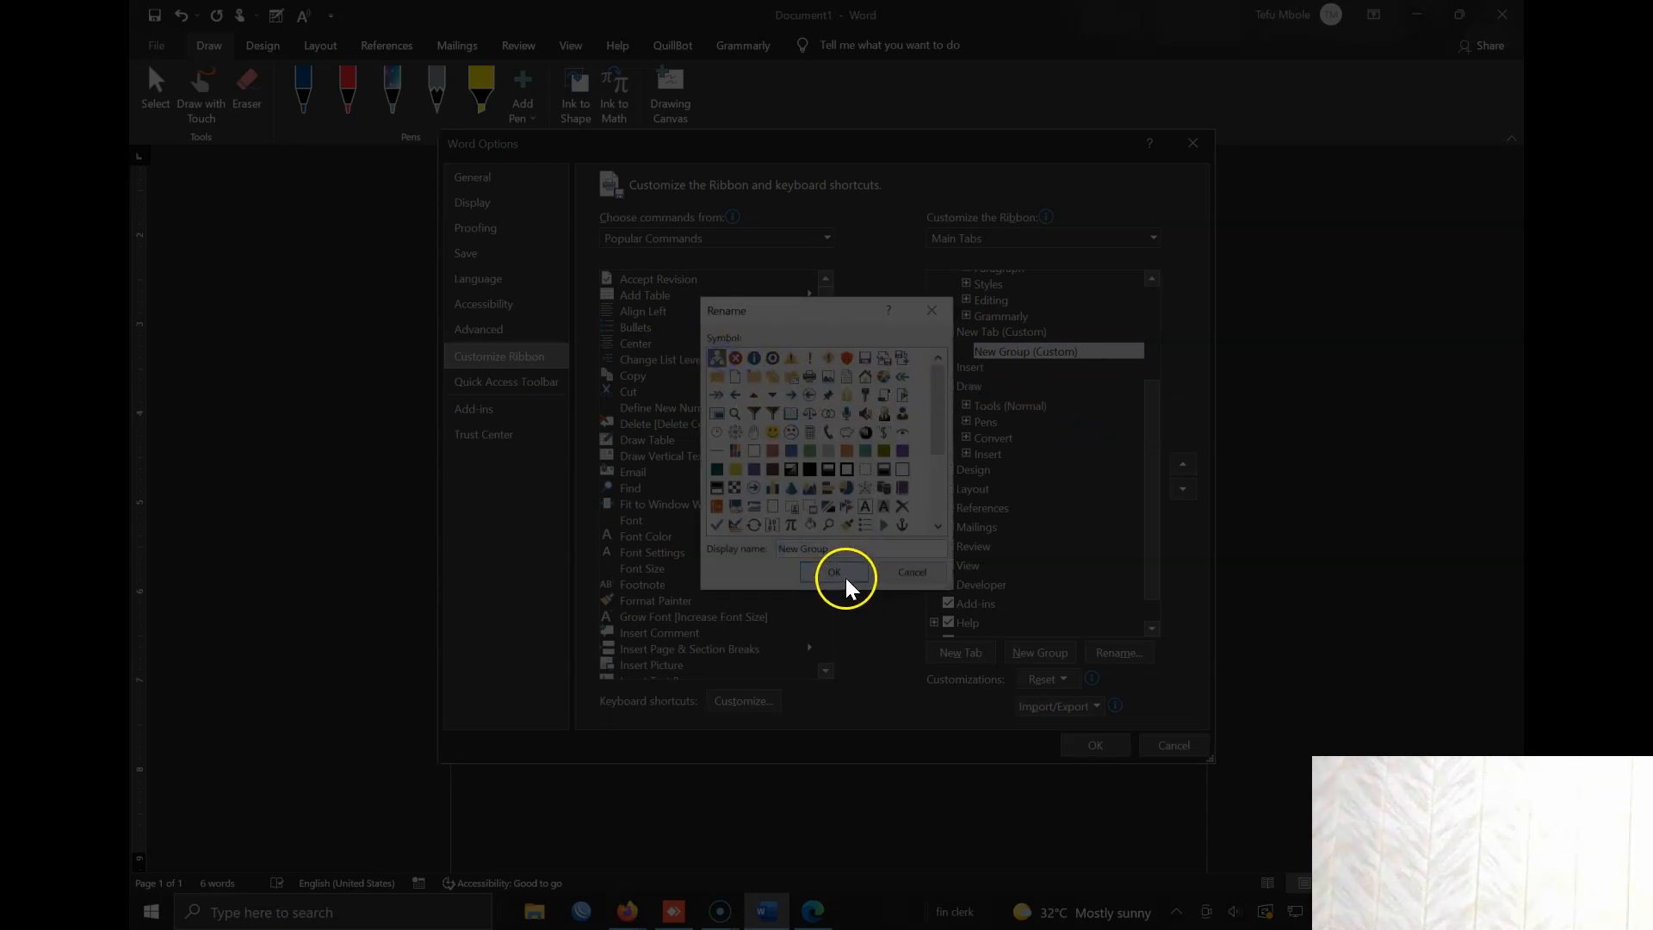
mouse_move(847, 549)
left_mouse_down()
mouse_move(744, 548)
mouse_move(830, 548)
left_mouse_up()
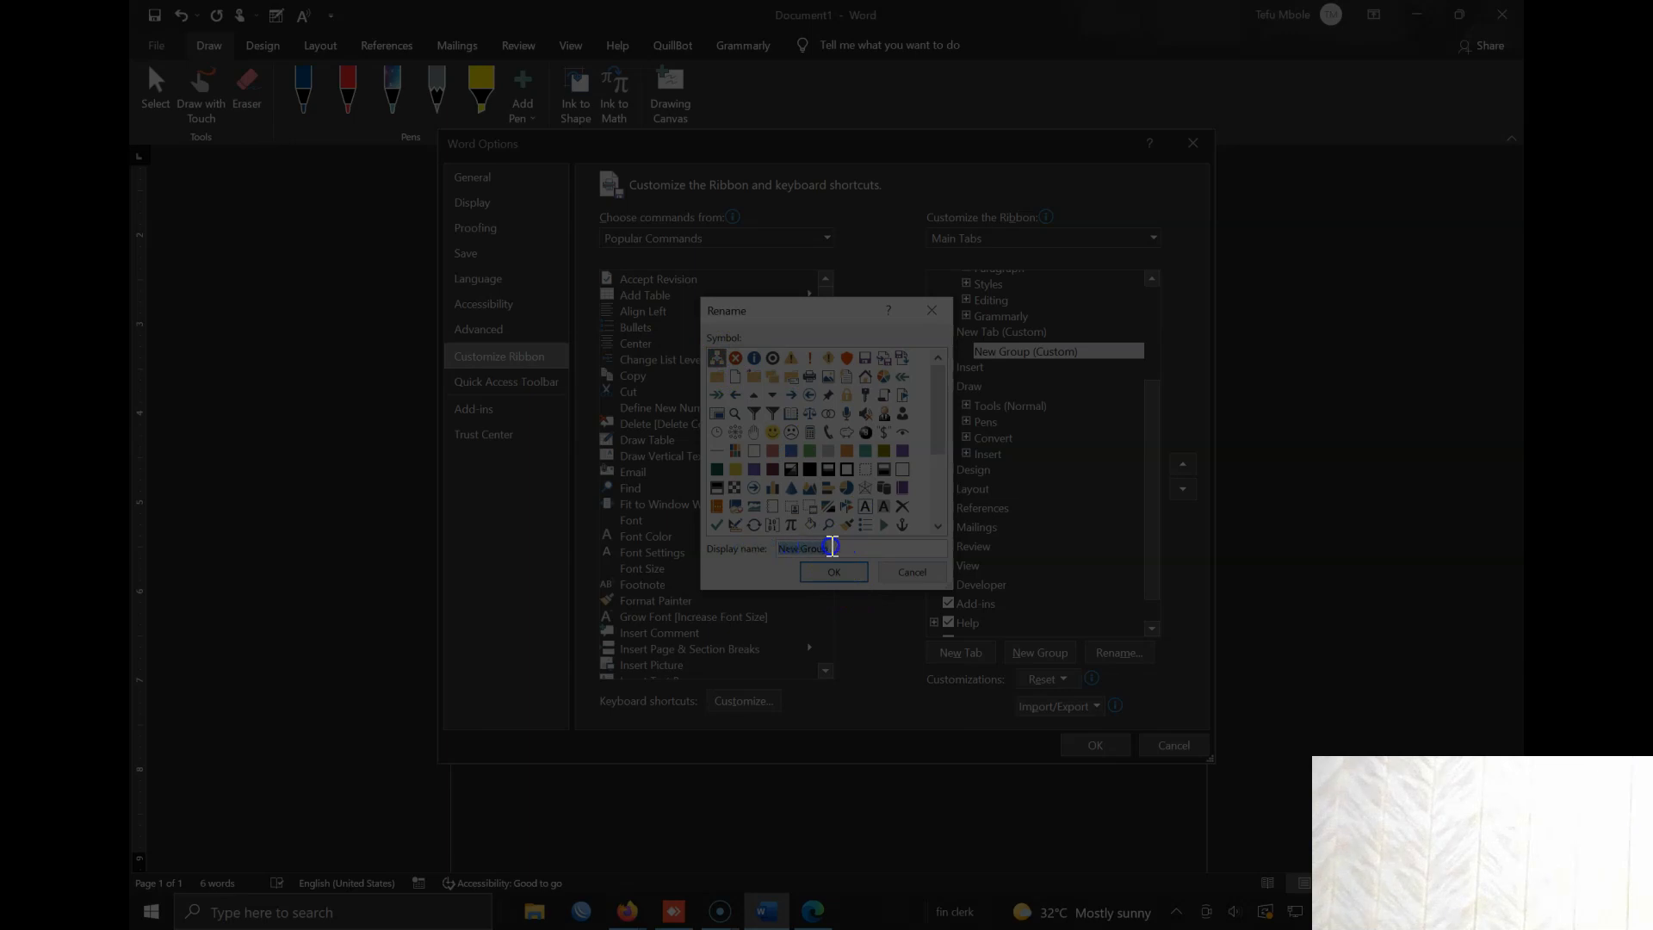
left_click(900, 572)
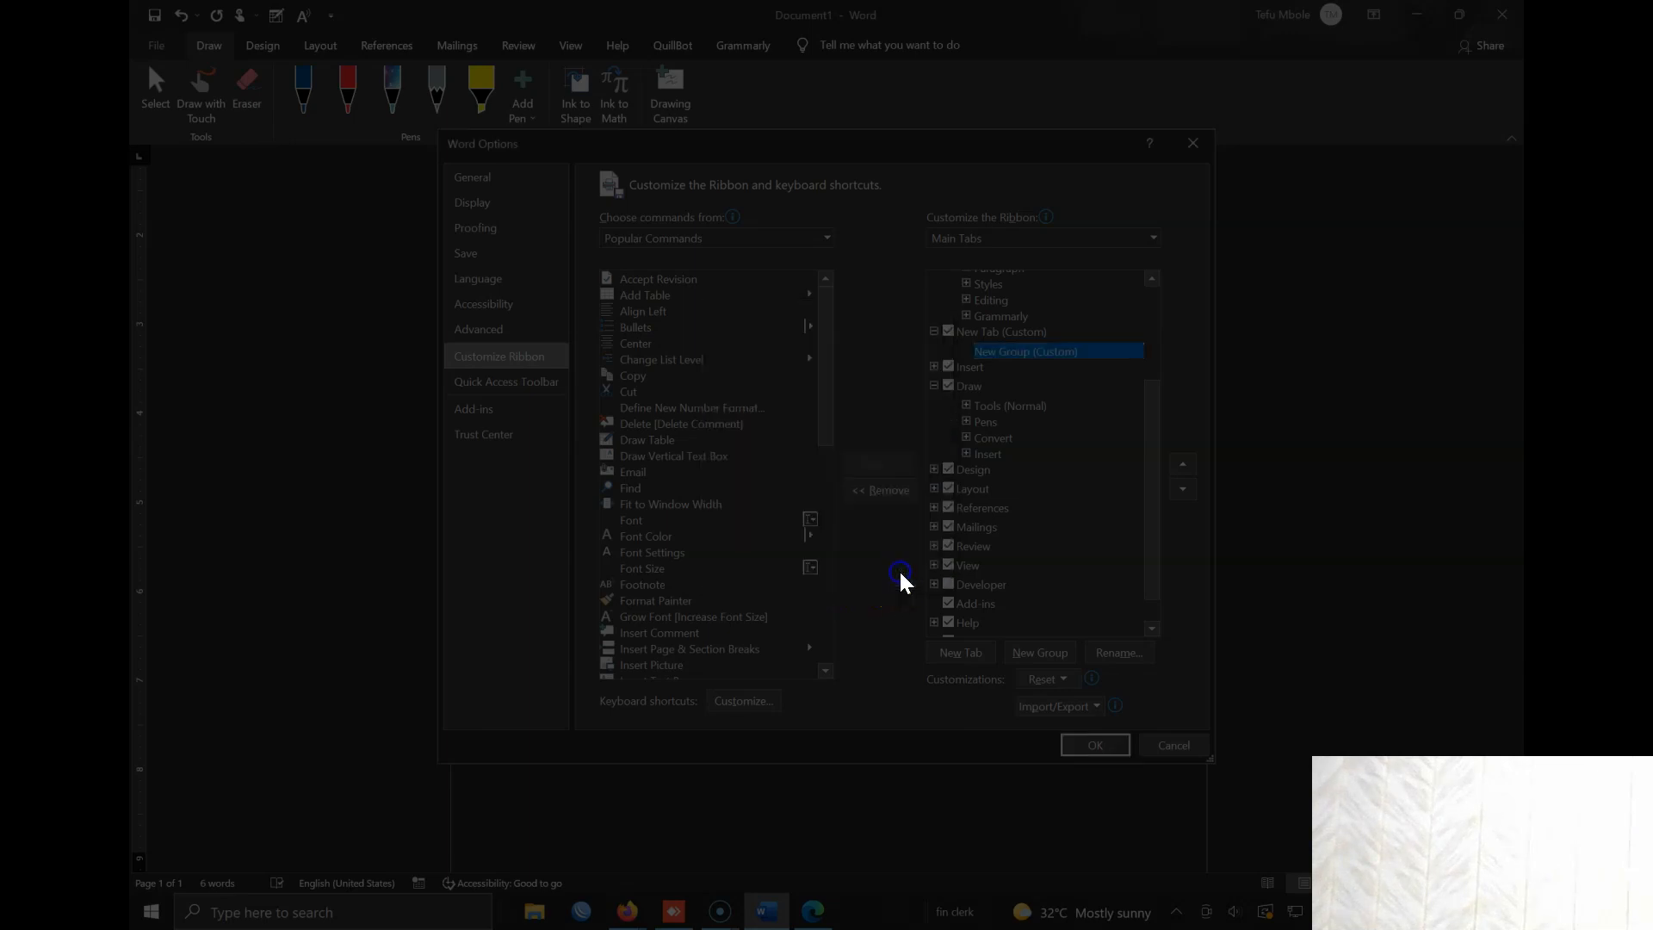
Rename the new tab's custom group as Fin2022 and apply the ribbon changes.
right_click(1016, 360)
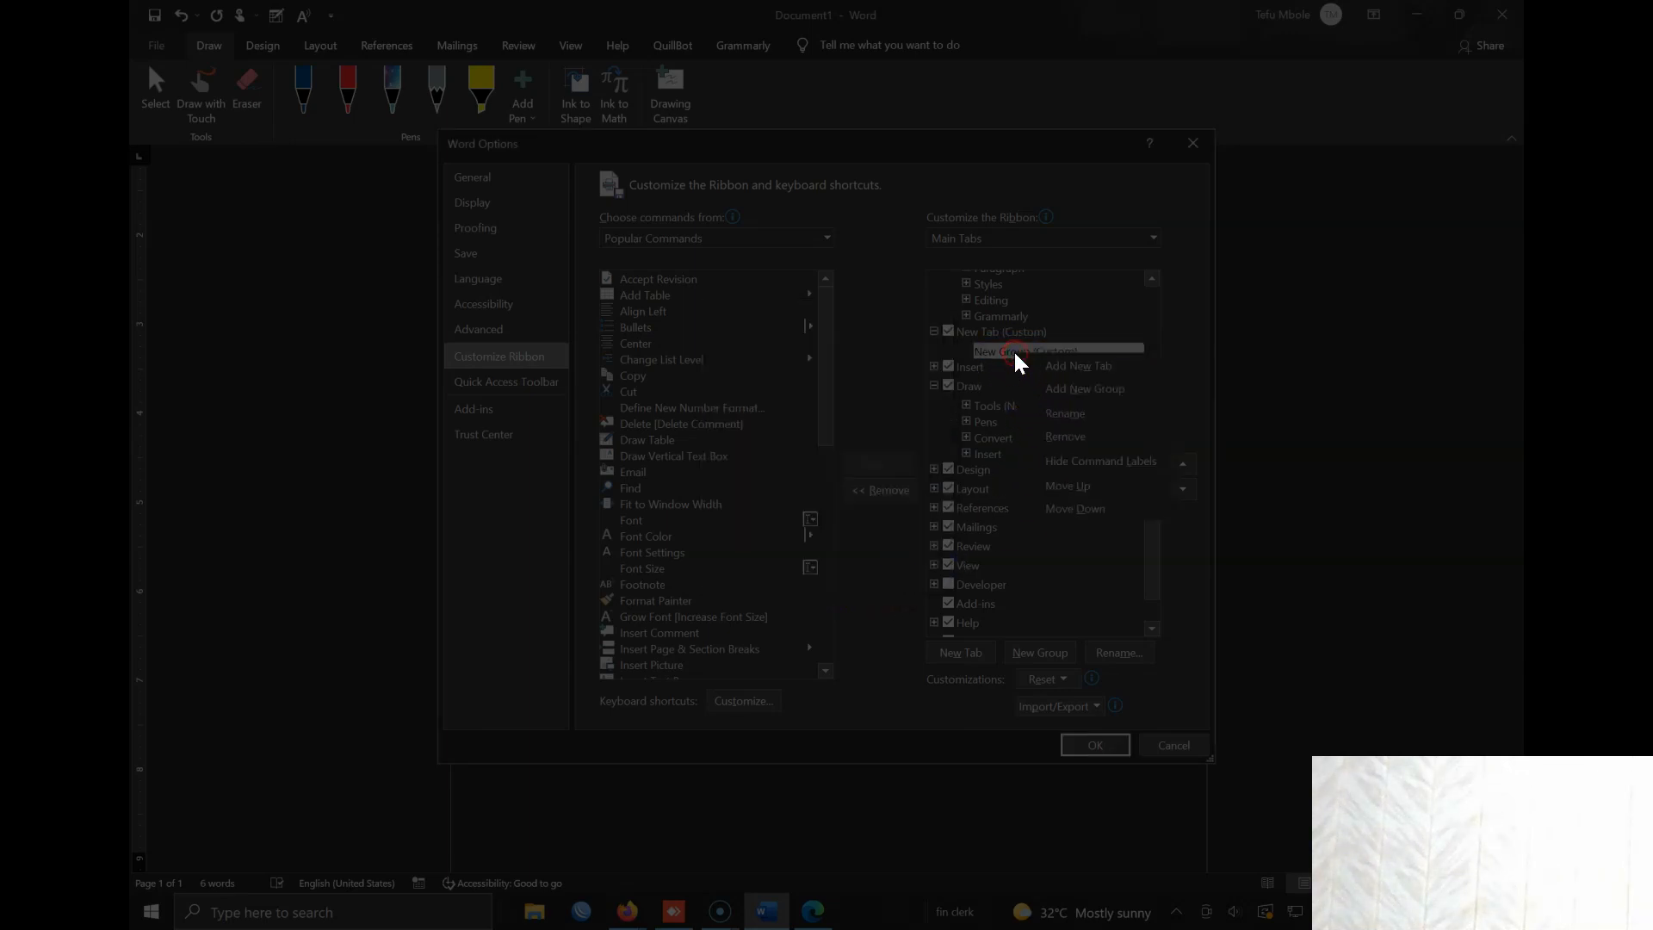
left_click(1105, 422)
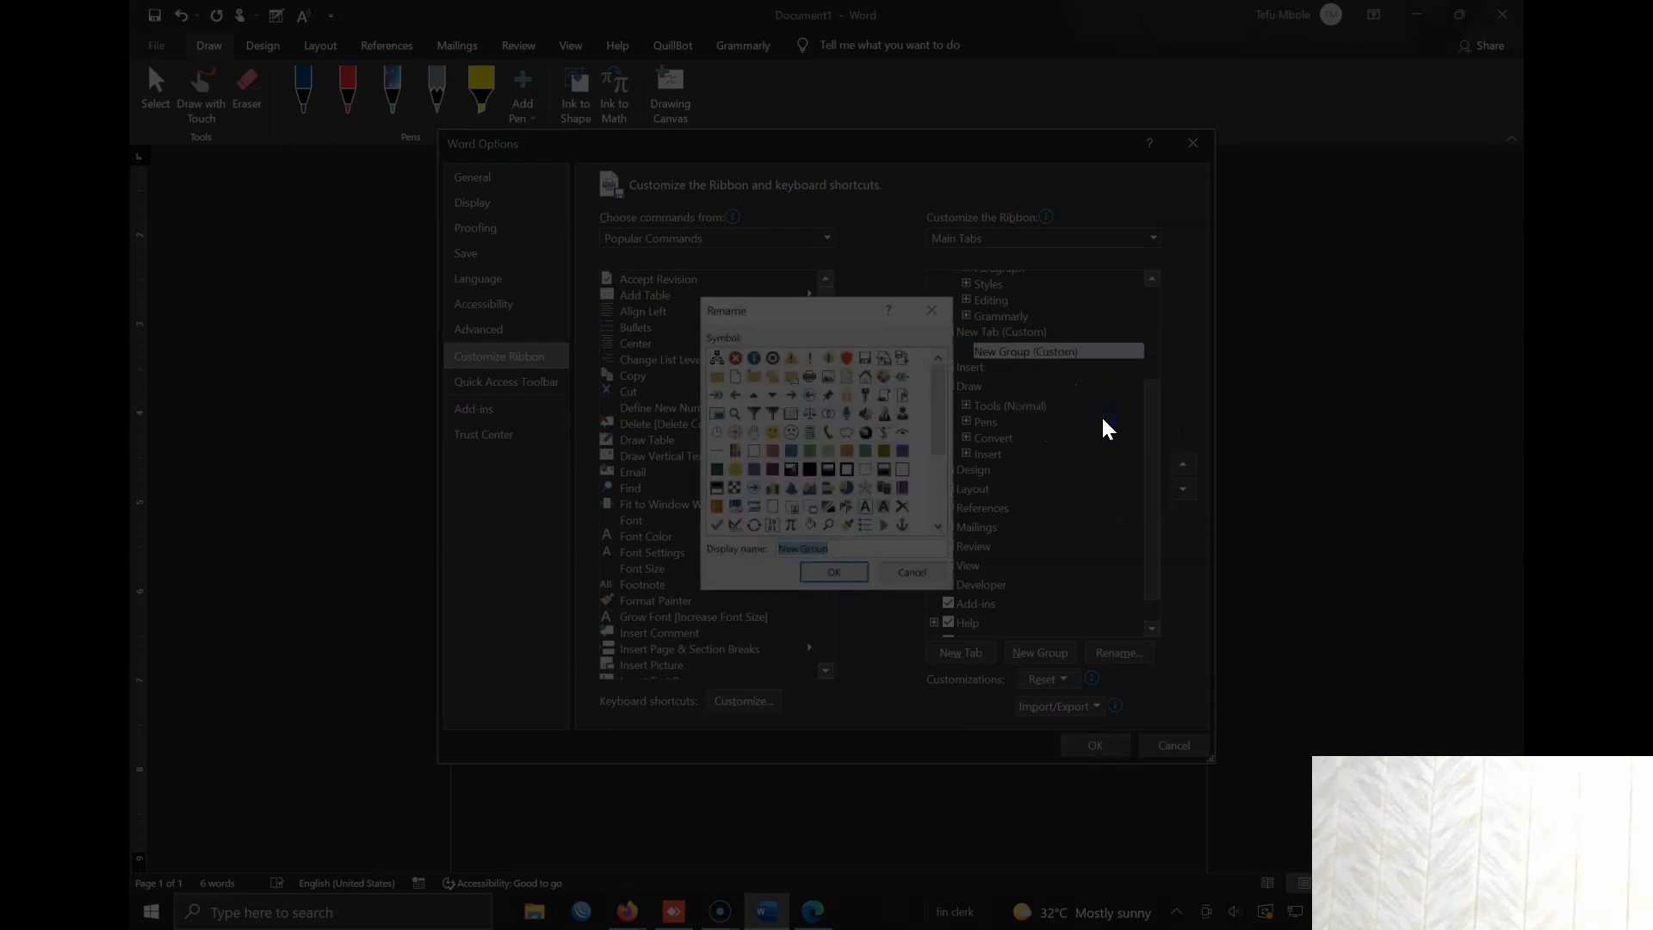
type("Fin2022")
left_click(839, 576)
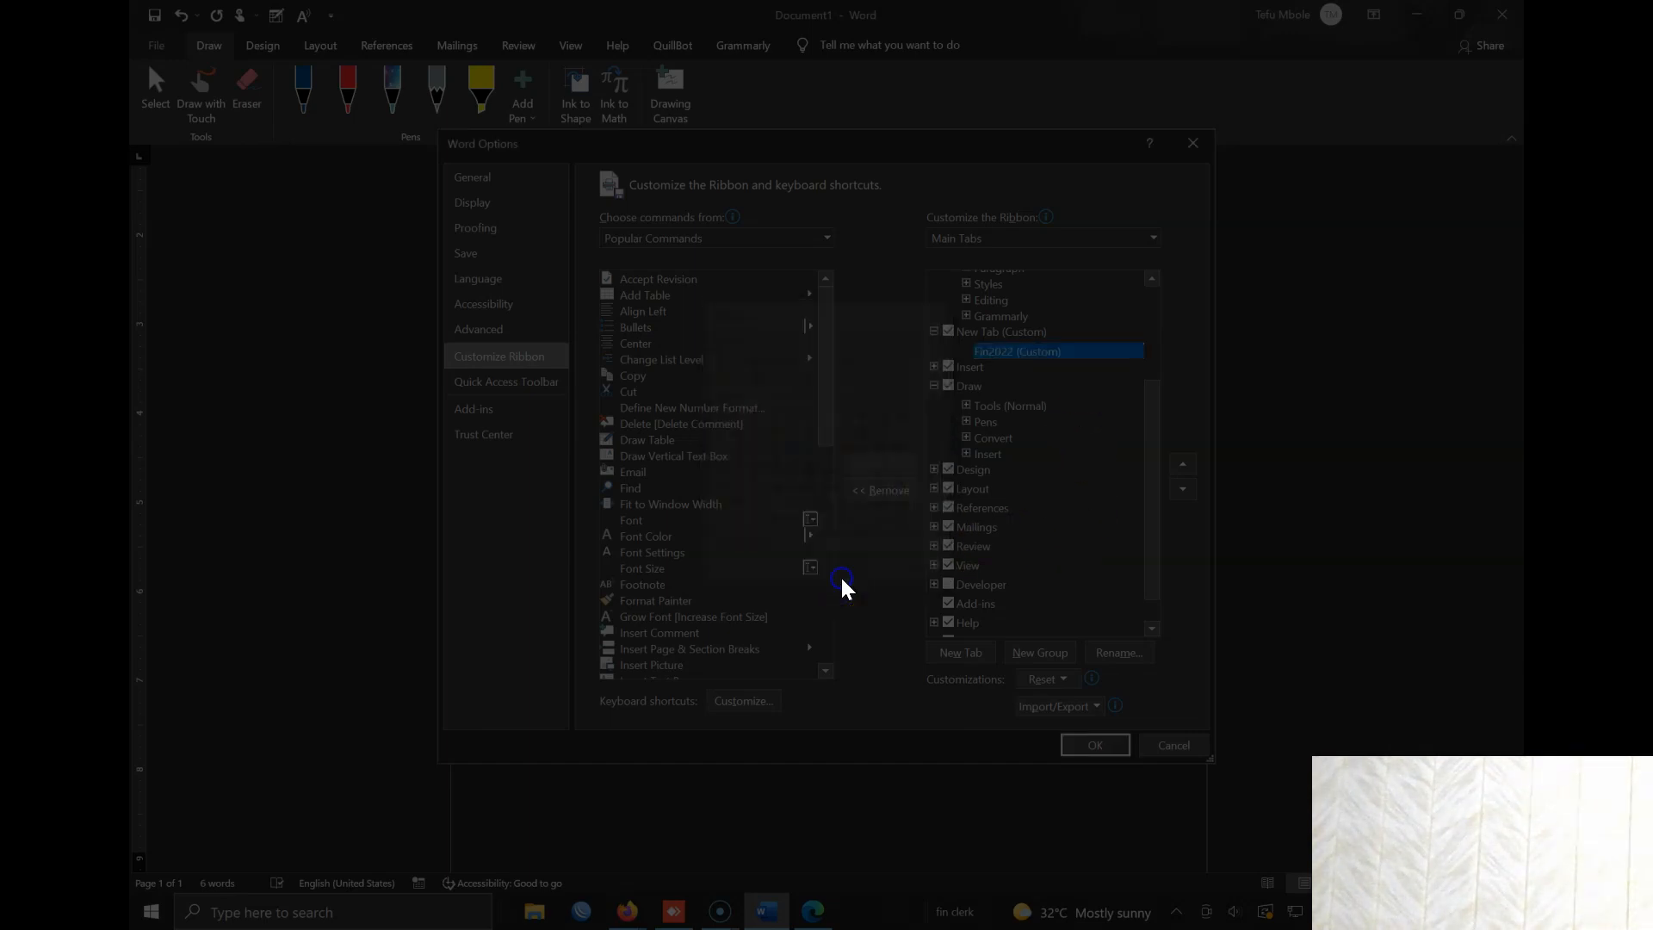
left_click(1114, 745)
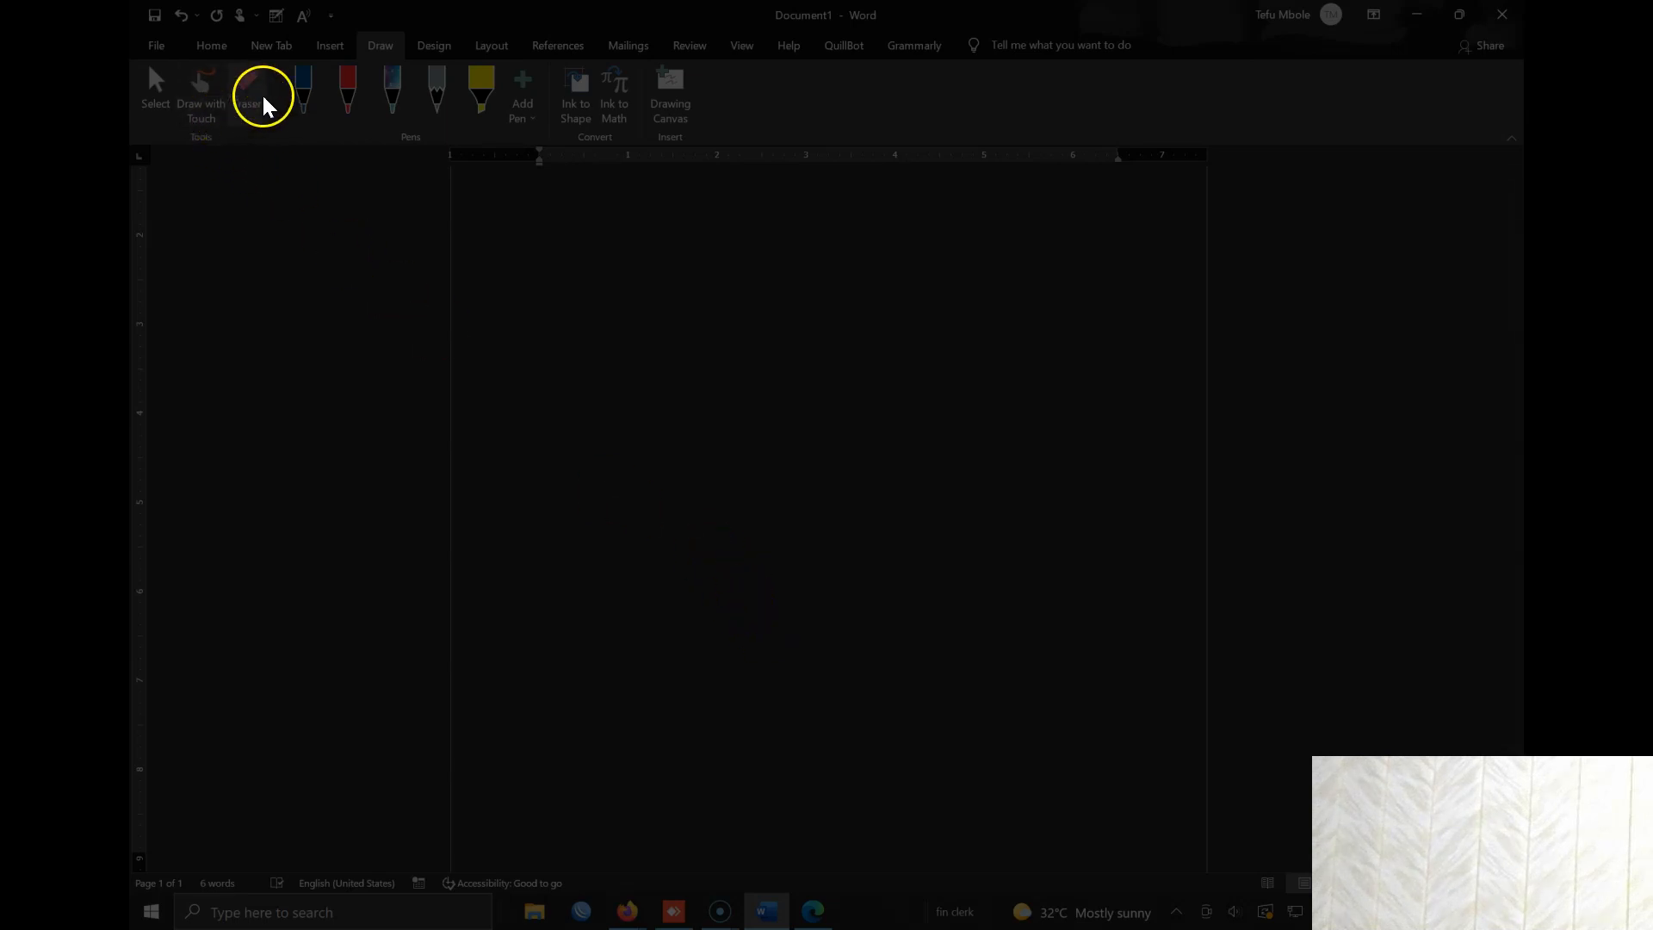
Reopen the Customize the Ribbon options from the Home tab and add Copy, Draw Table and Font to the Fin2022 group.
left_click(211, 47)
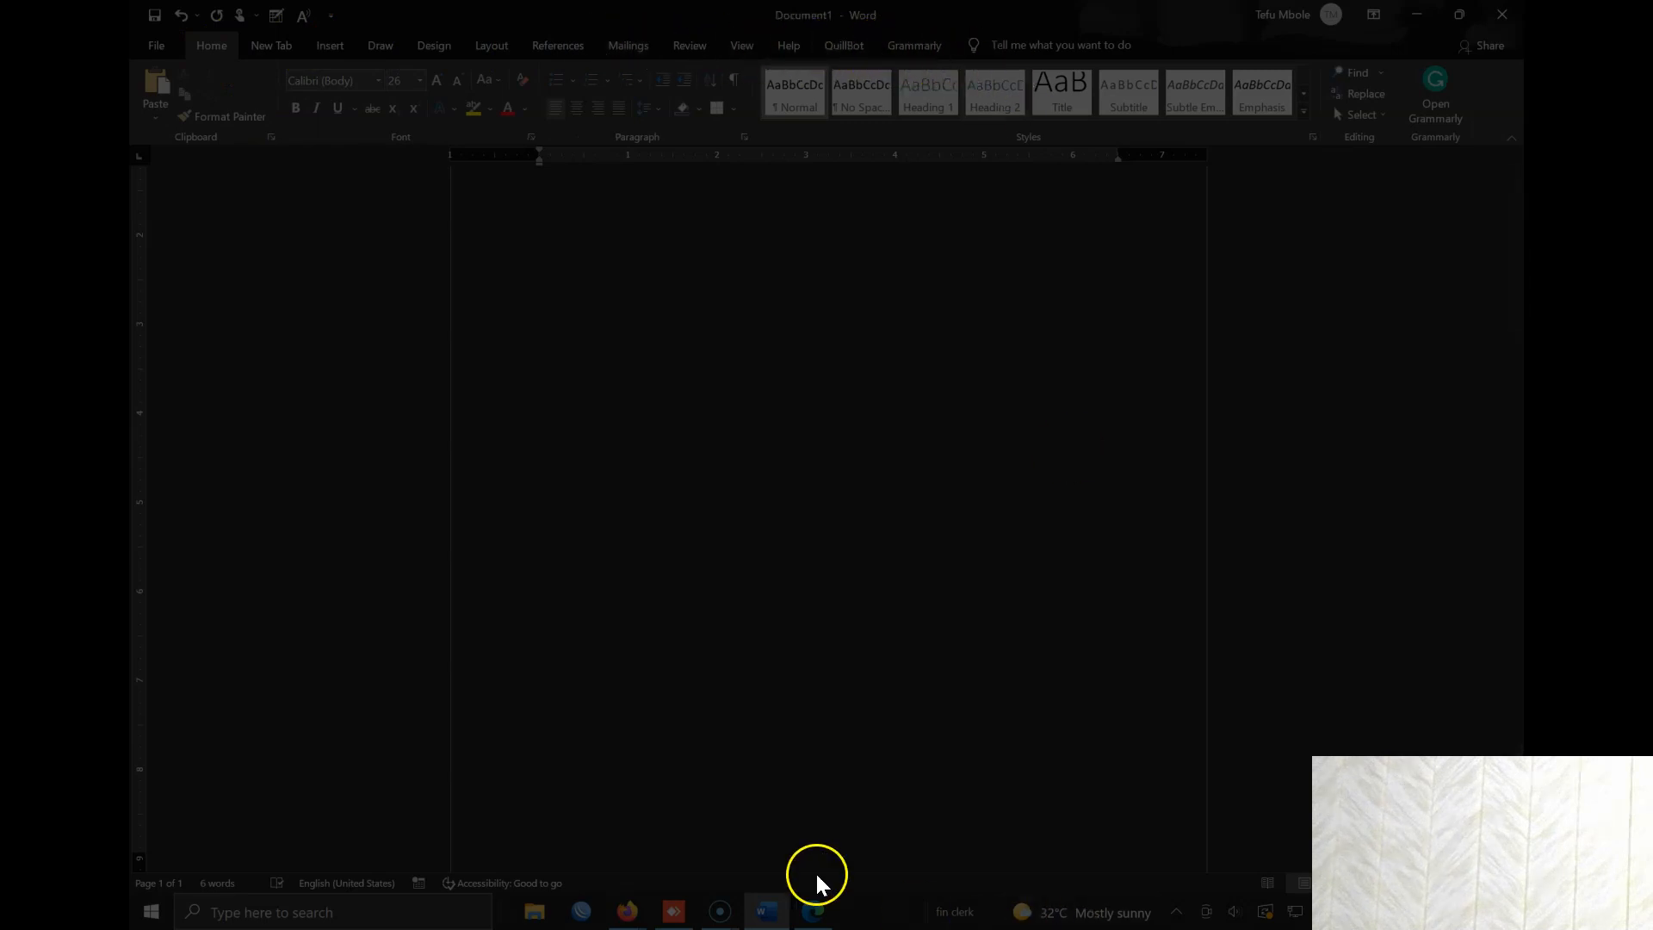
right_click(252, 71)
left_click(346, 108)
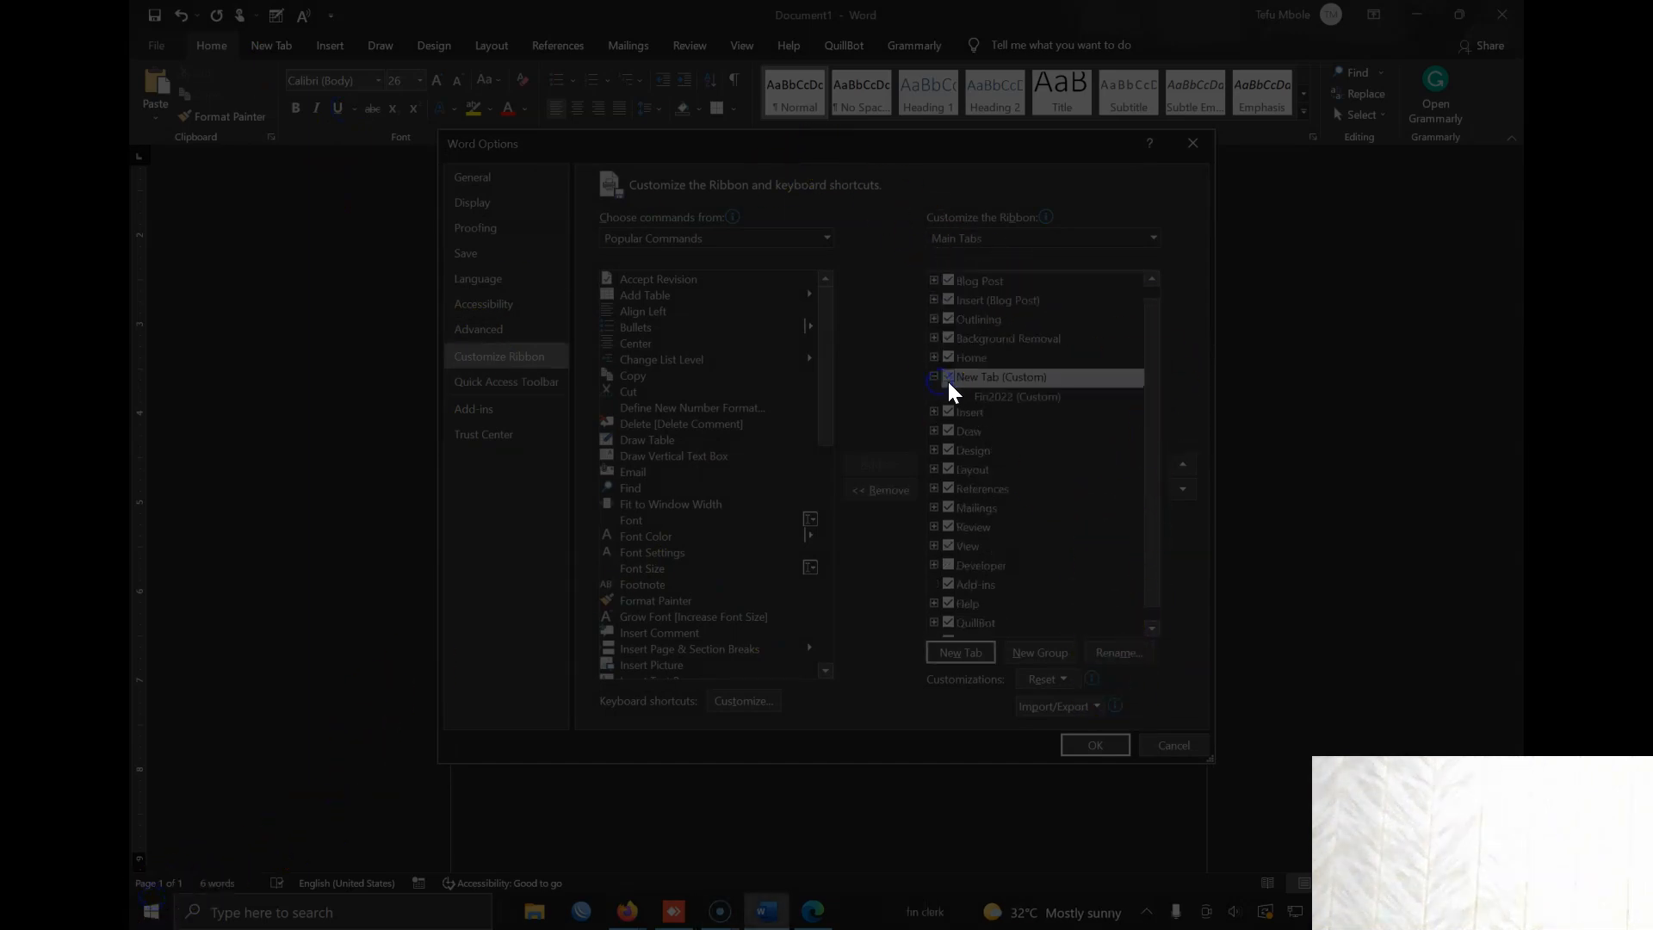
left_click(1026, 398)
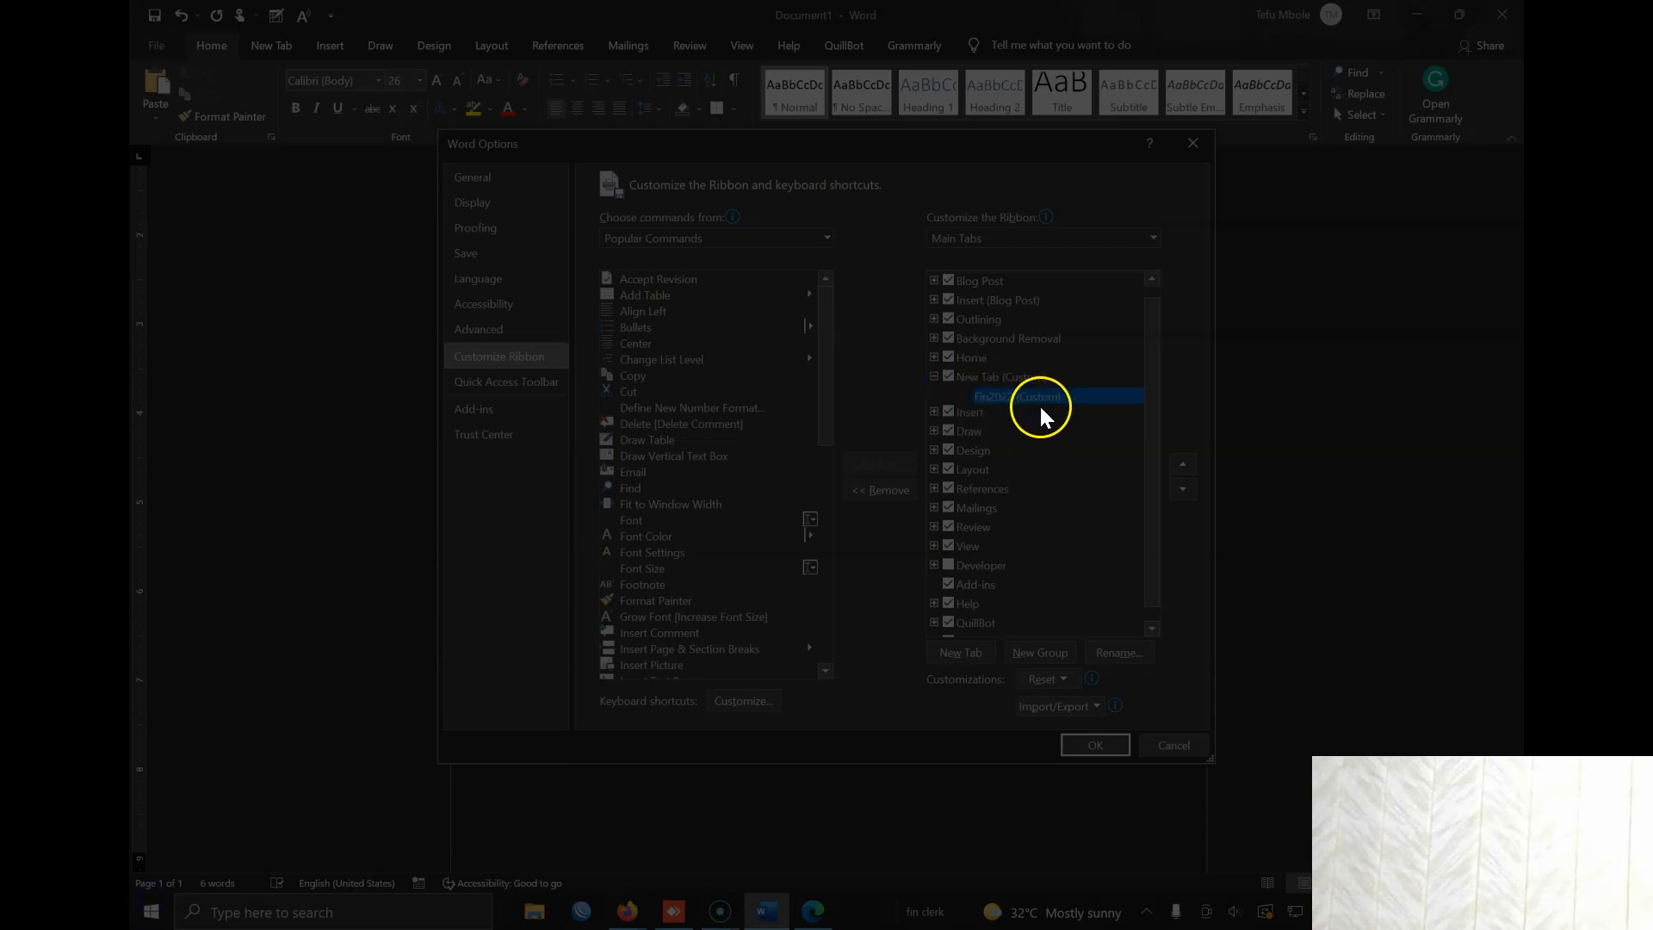
left_click_drag(631, 377, 999, 435)
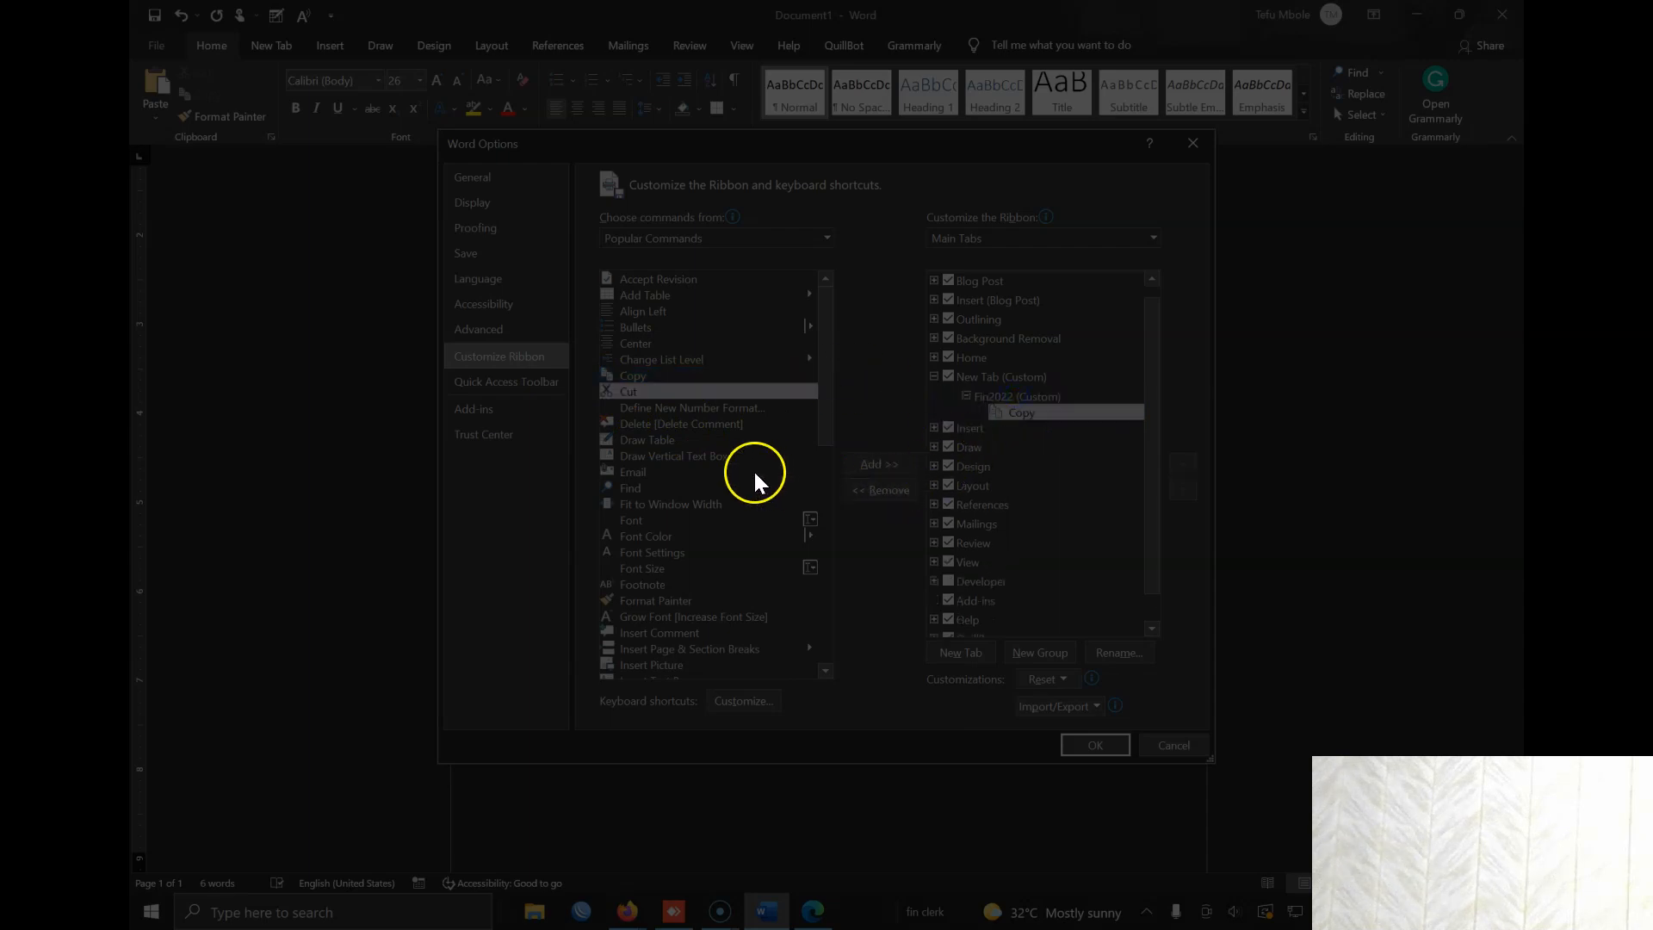
mouse_move(639, 442)
left_mouse_down()
mouse_move(844, 413)
mouse_move(1025, 437)
left_mouse_up()
left_click_drag(635, 520, 1033, 463)
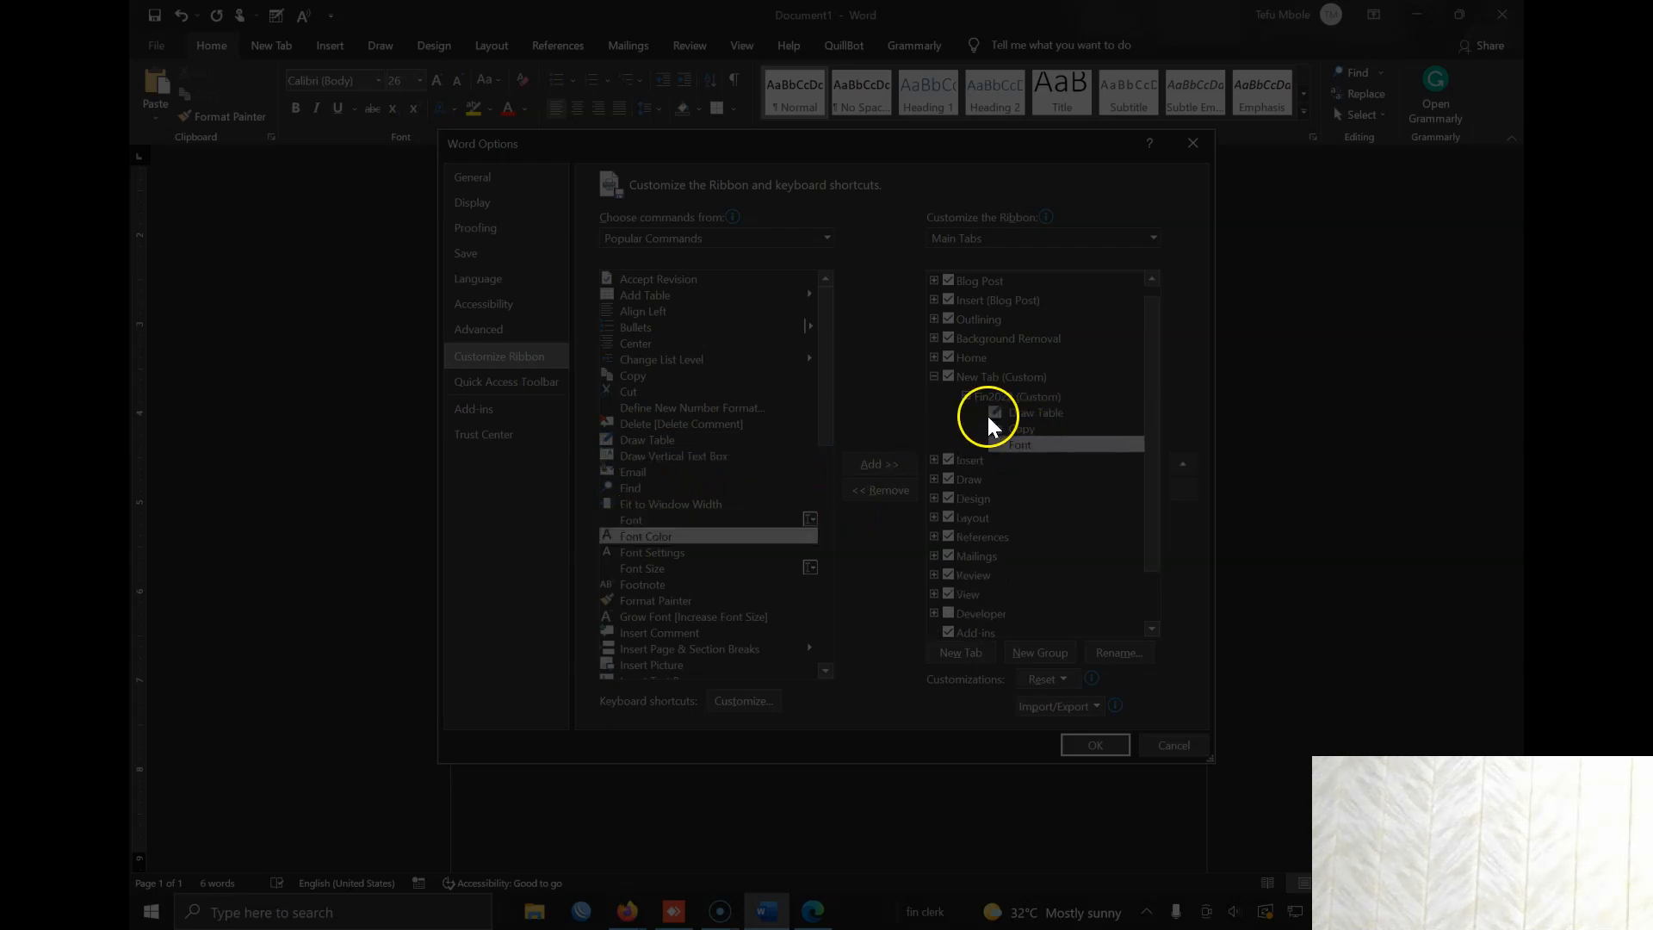
Rename the custom tab as CLASS_2022 and apply the ribbon changes.
left_click(997, 377)
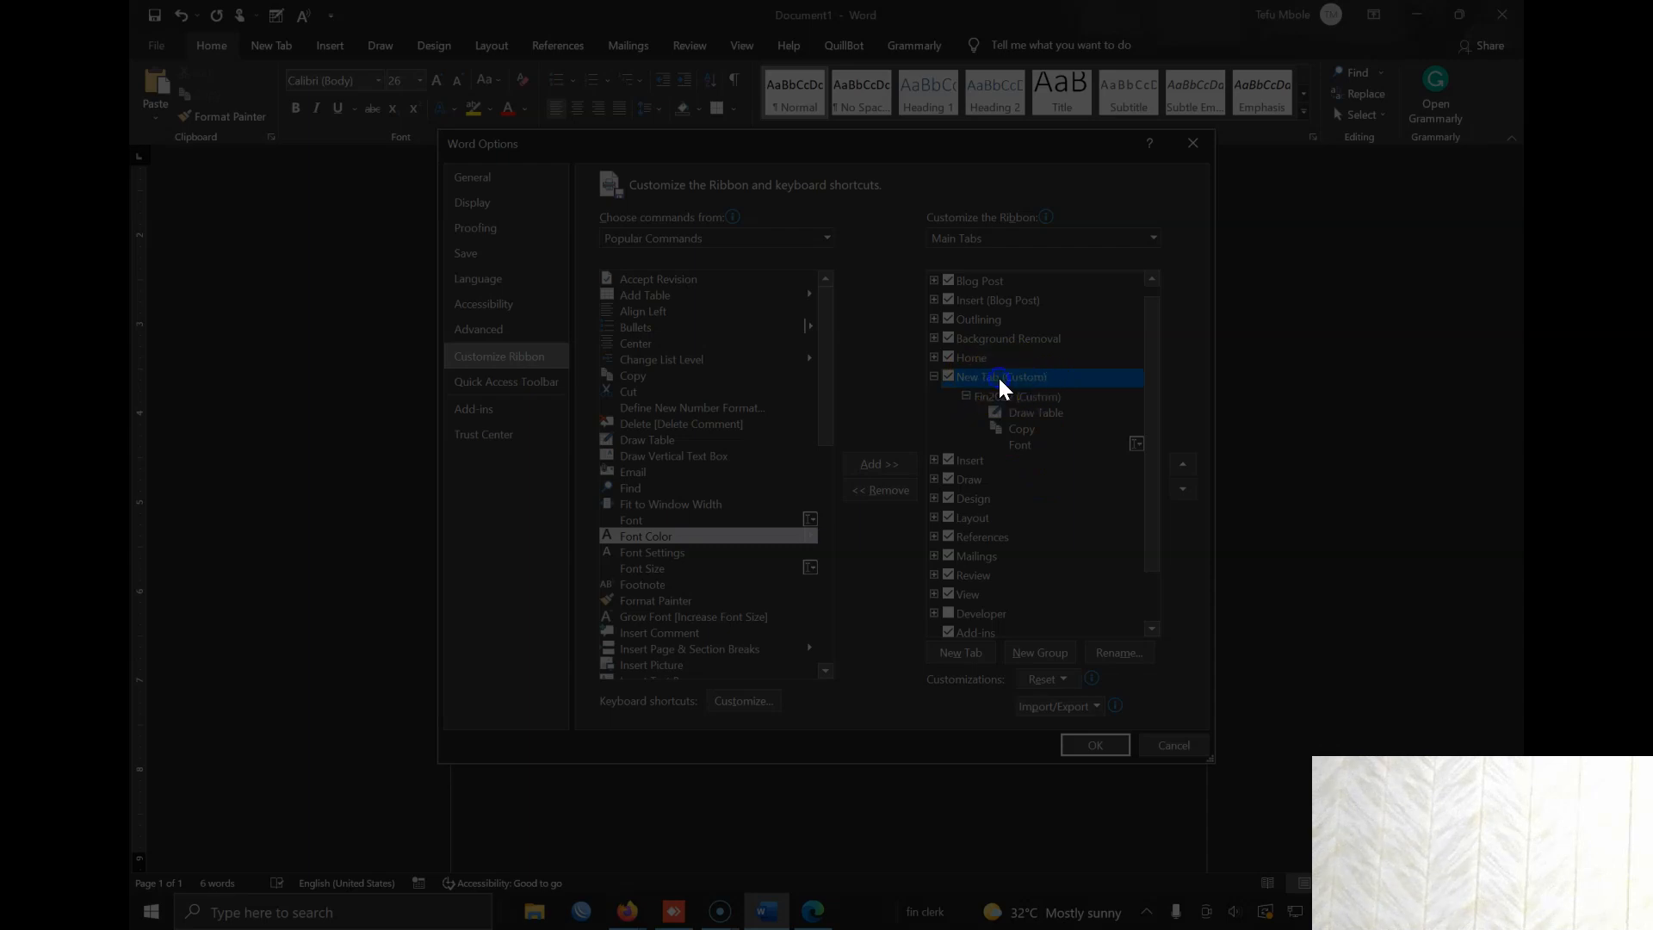
left_click(1123, 656)
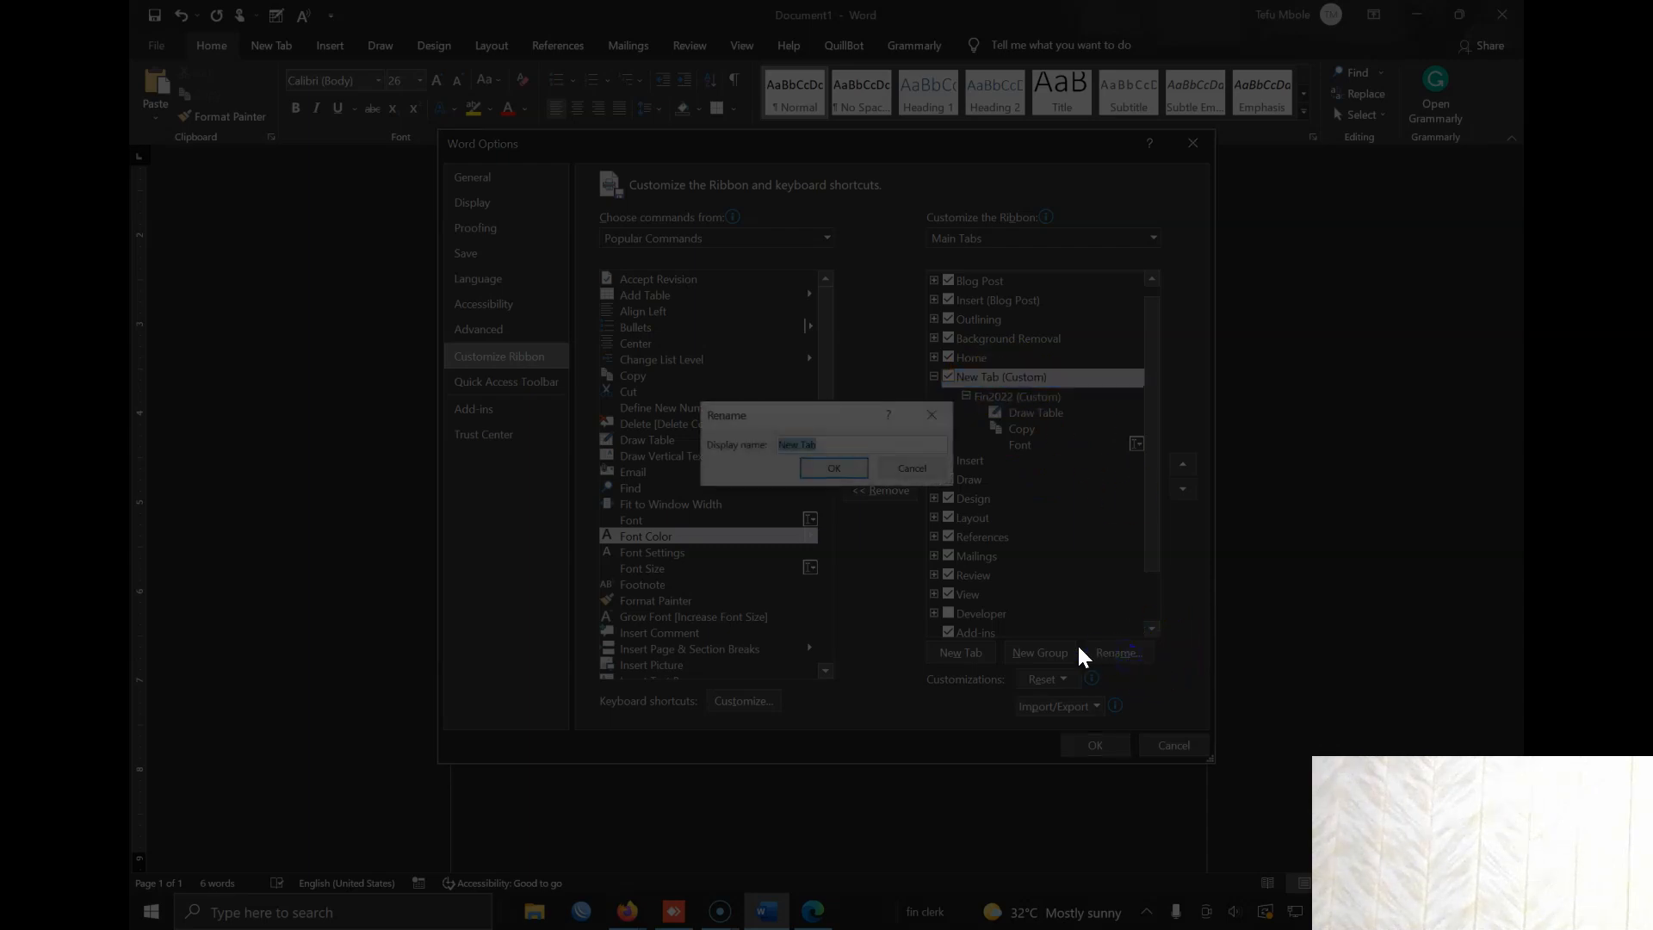
type("CLASS_2022")
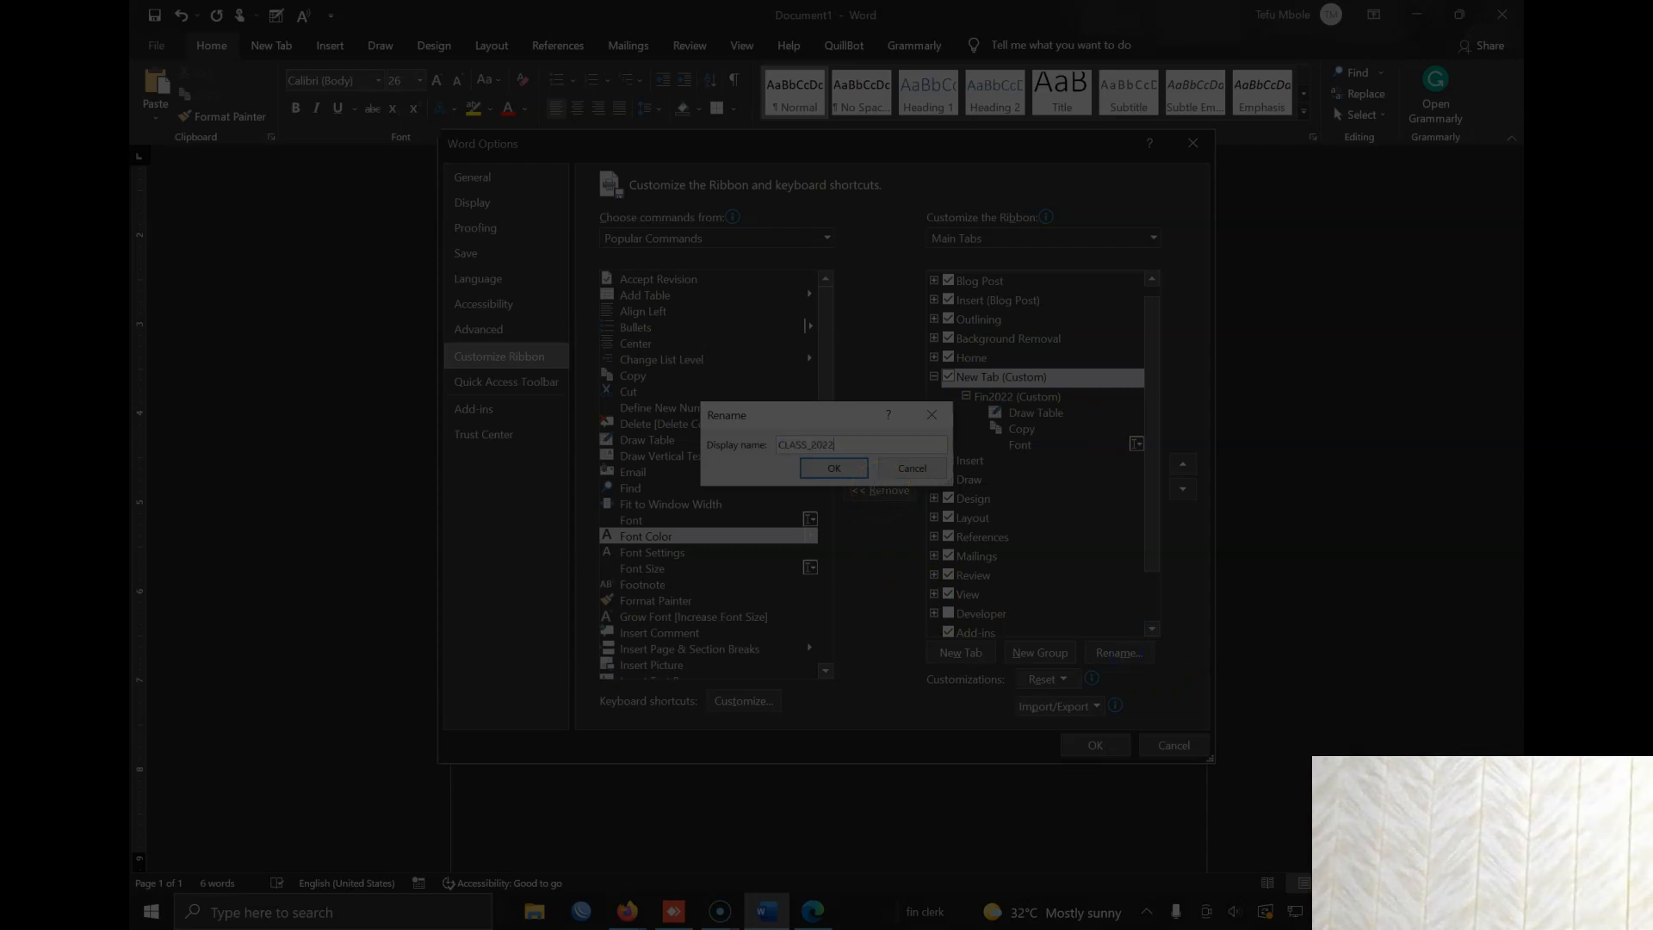
left_click(842, 469)
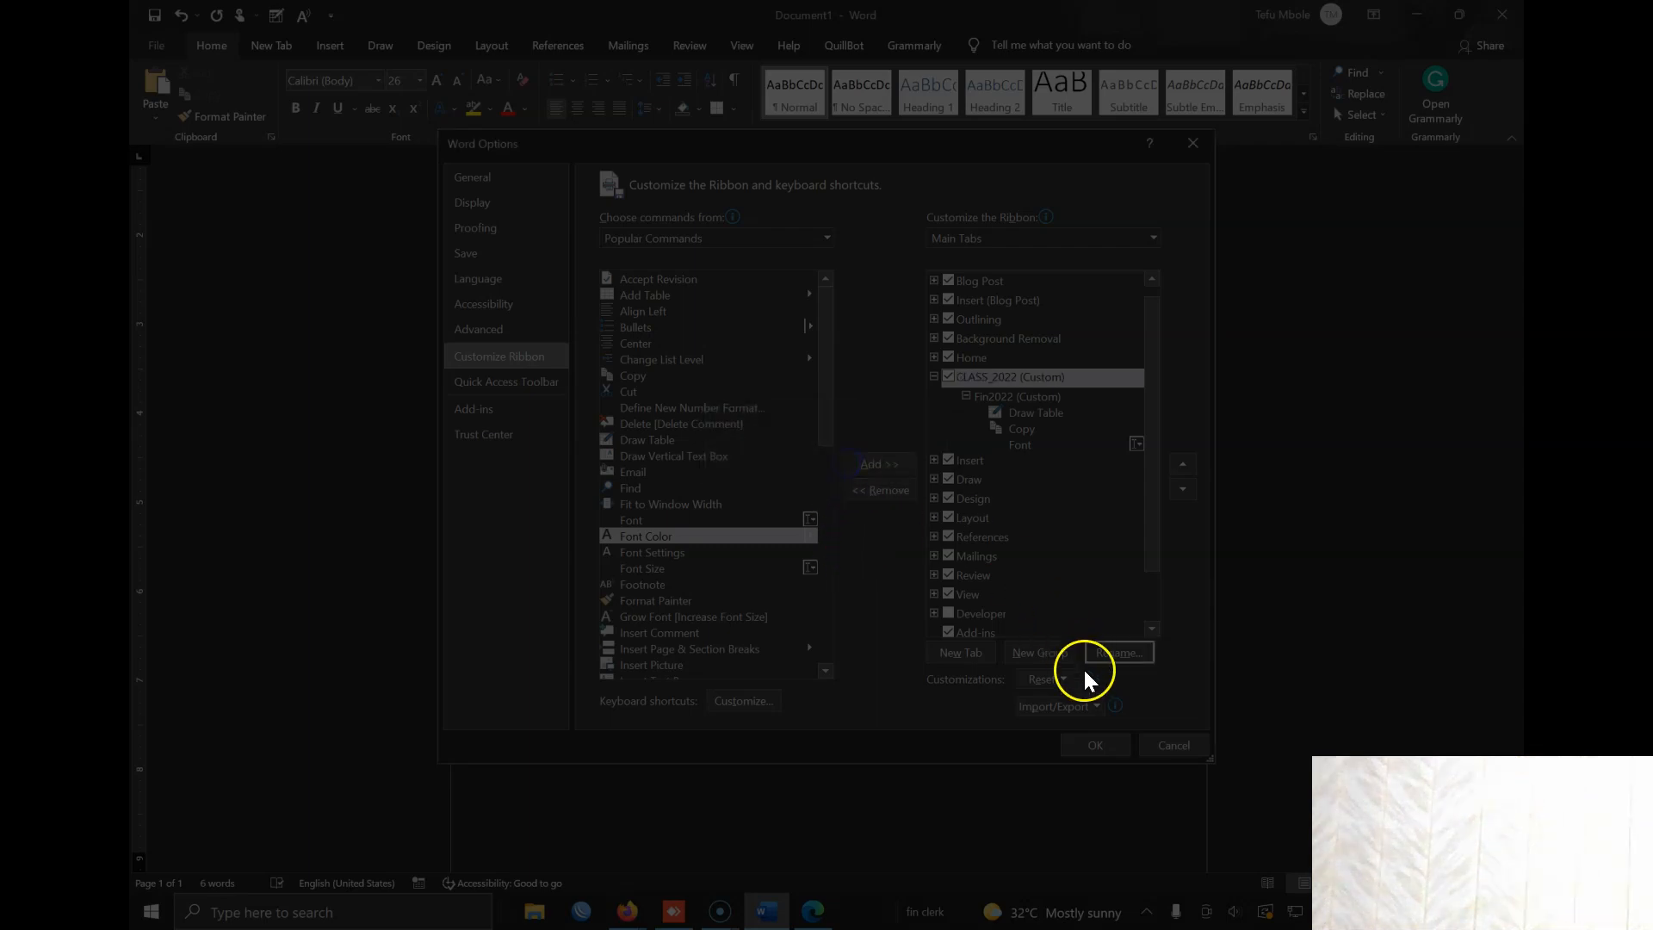
left_click(1110, 753)
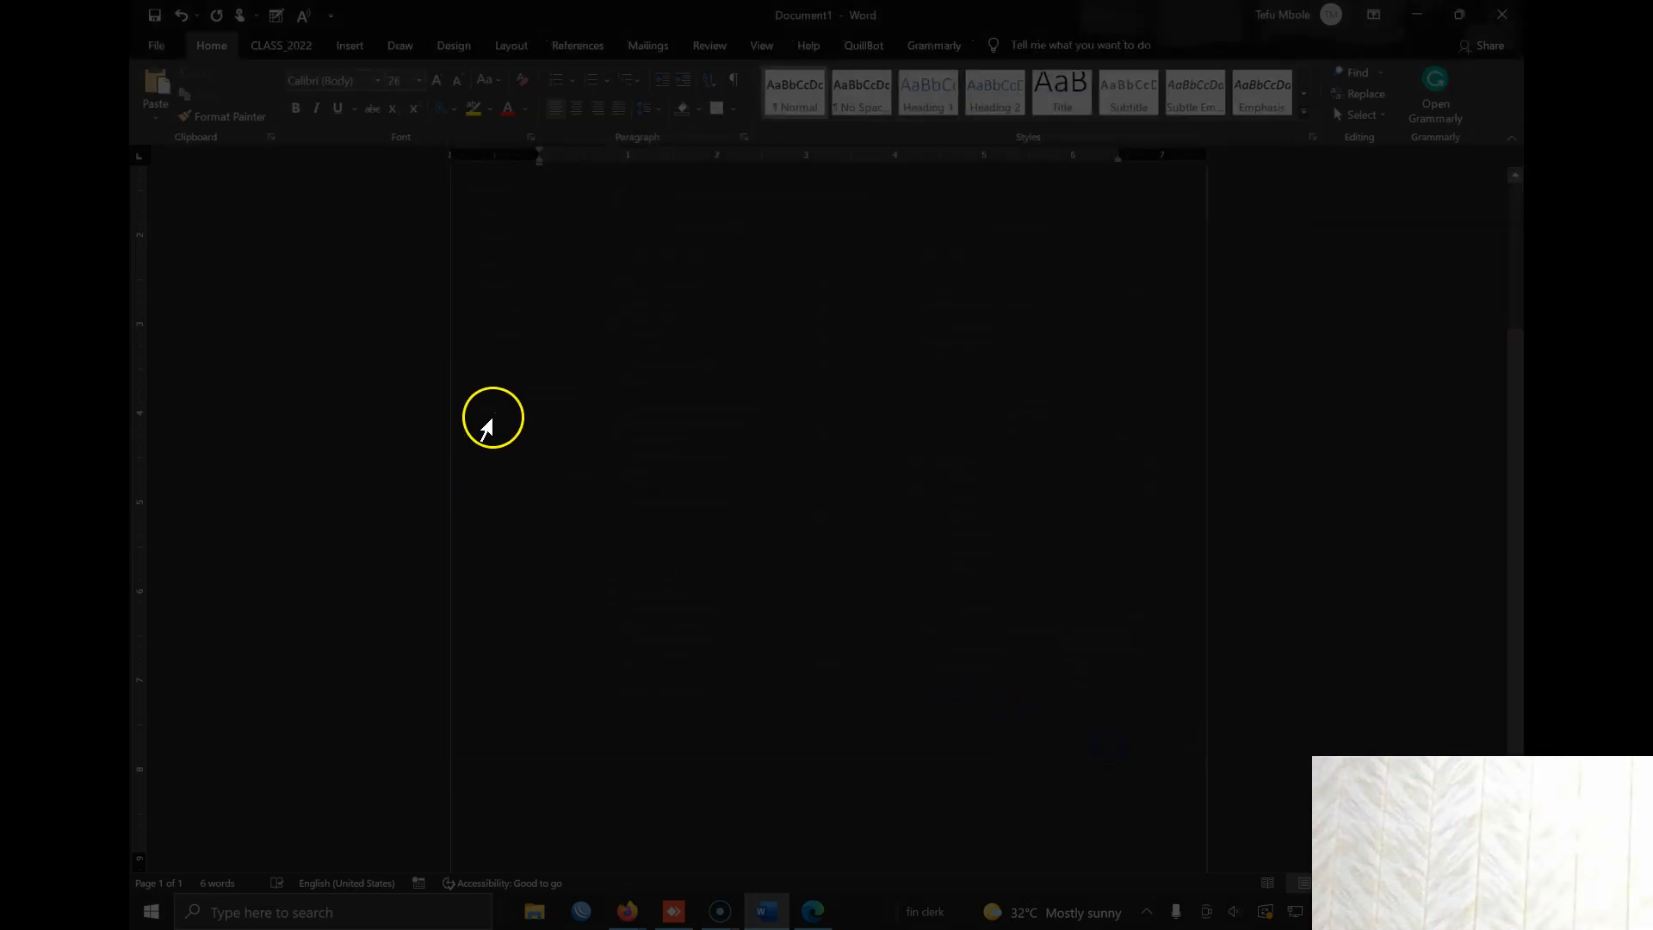
Look at the CLASS_2022 tab's commands, and remove that custom tab in the Customize the Ribbon options.
left_click(278, 46)
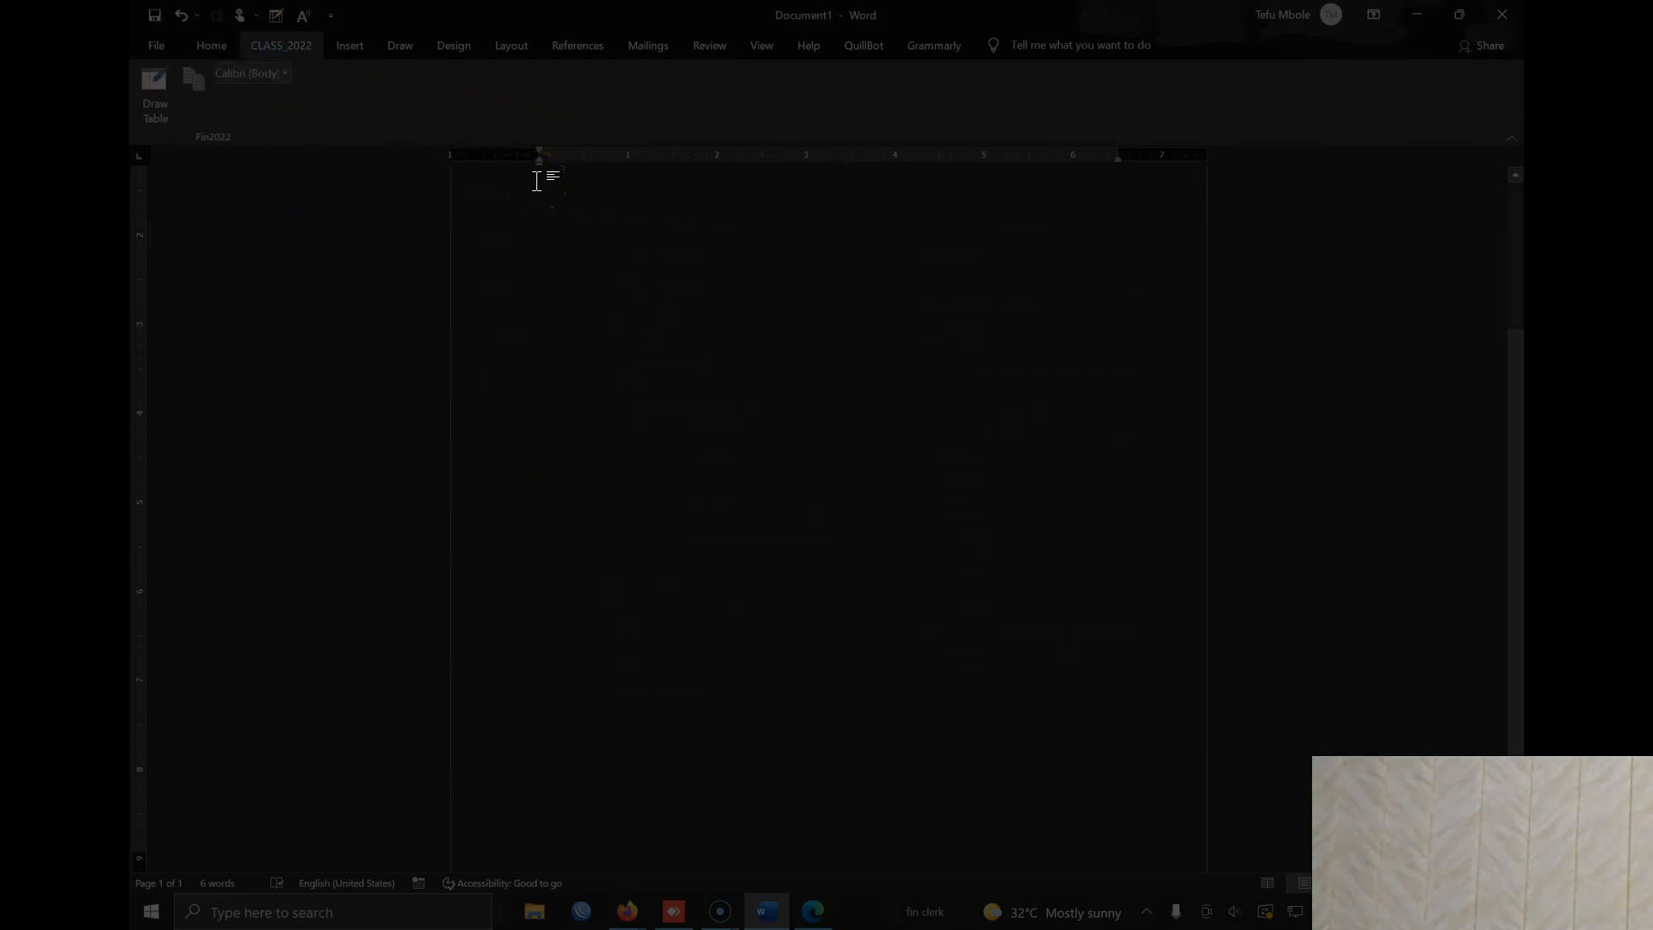
right_click(392, 94)
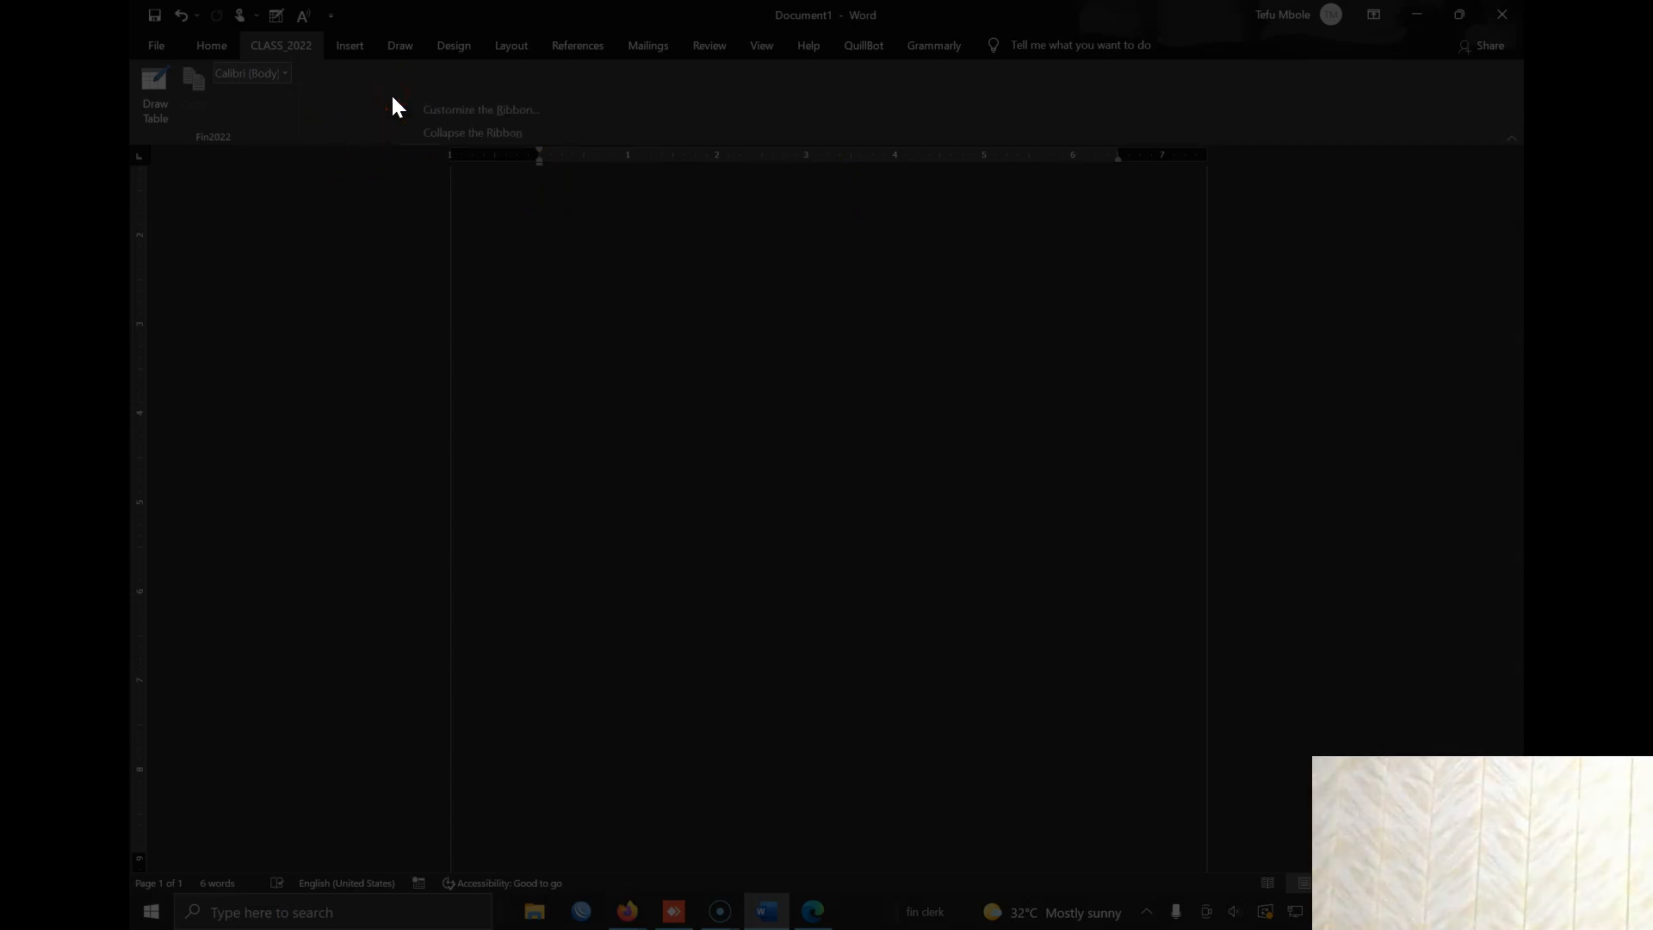
left_click(509, 108)
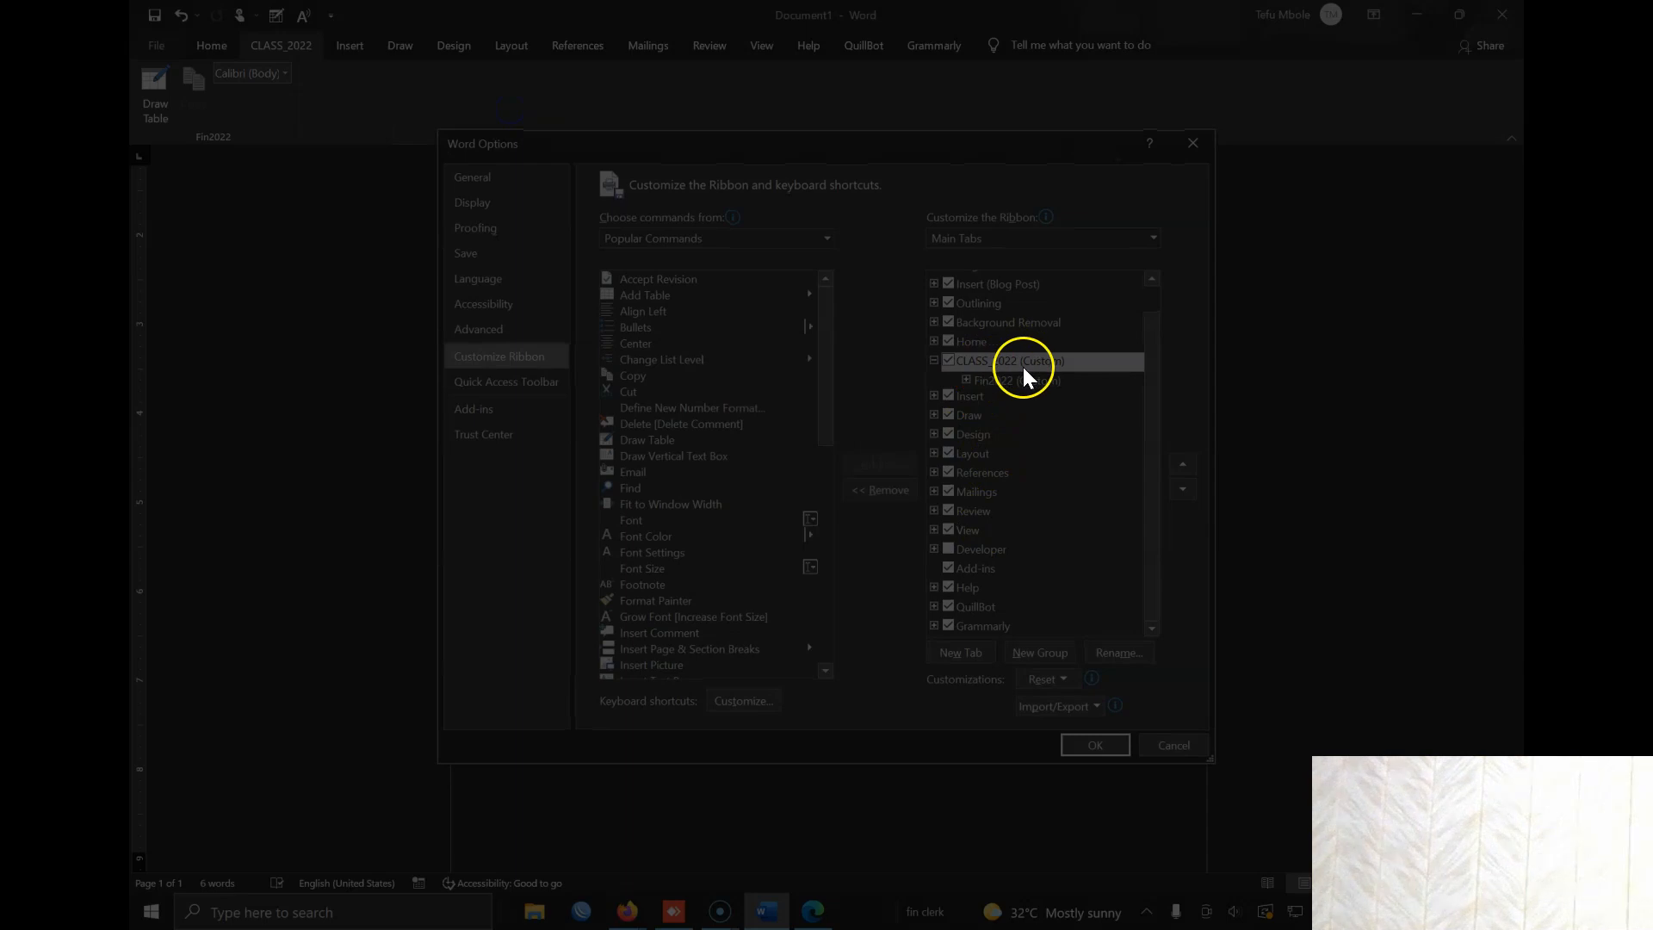
mouse_move(1022, 367)
left_mouse_down()
mouse_move(1004, 288)
mouse_move(1017, 380)
left_mouse_up()
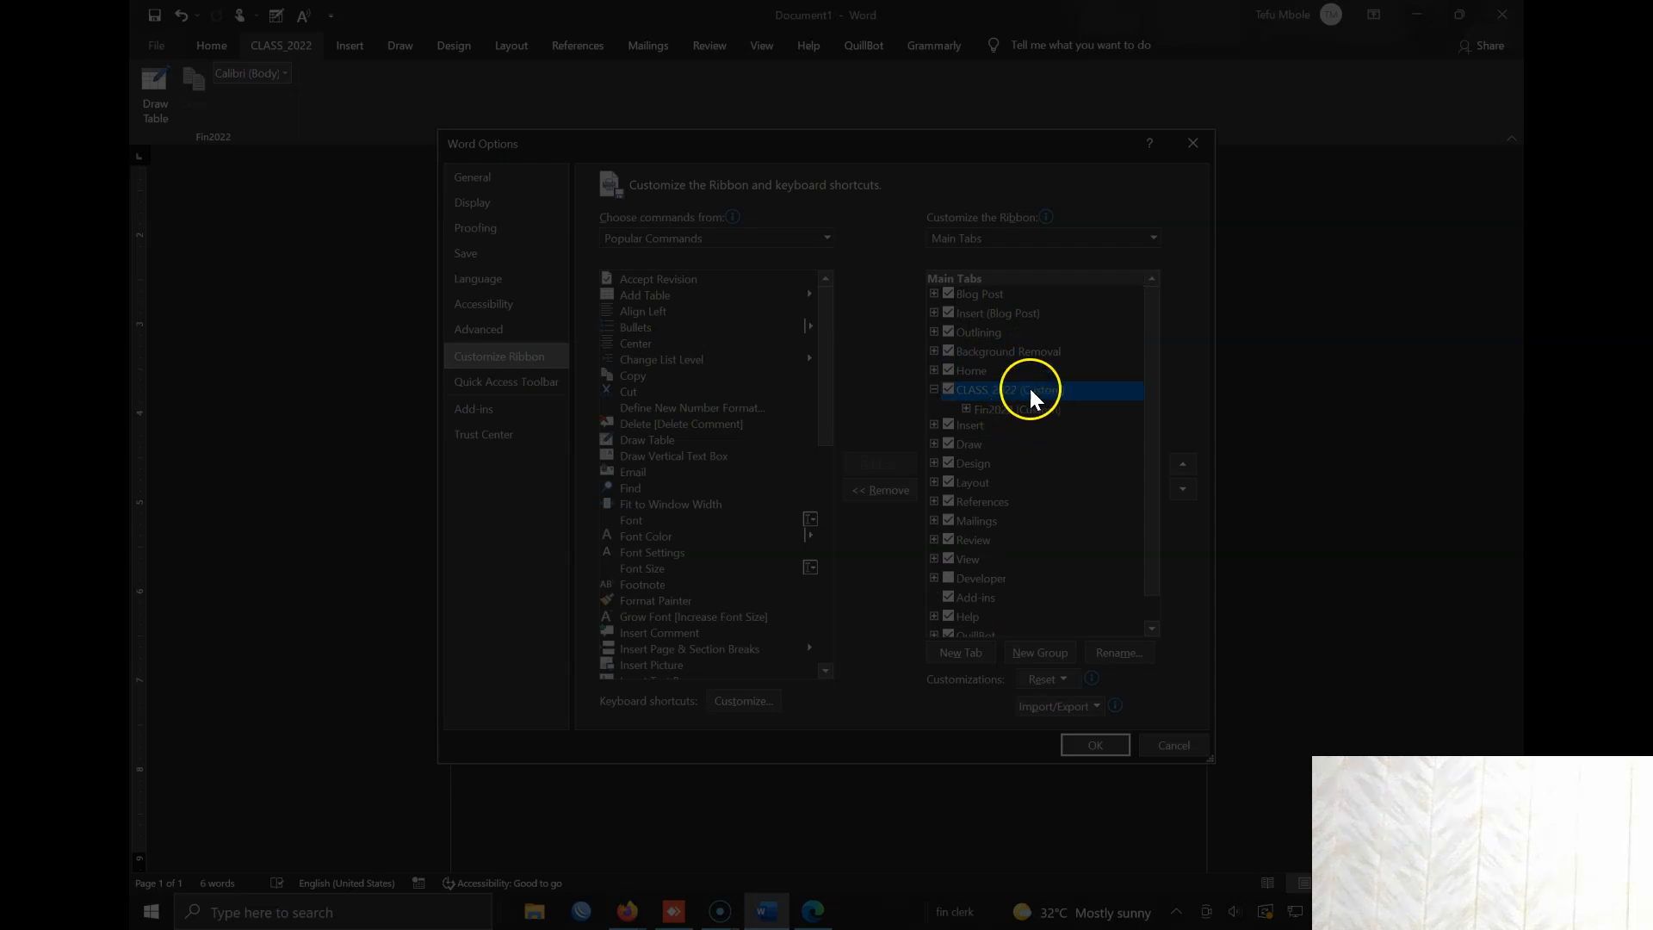
right_click(1029, 391)
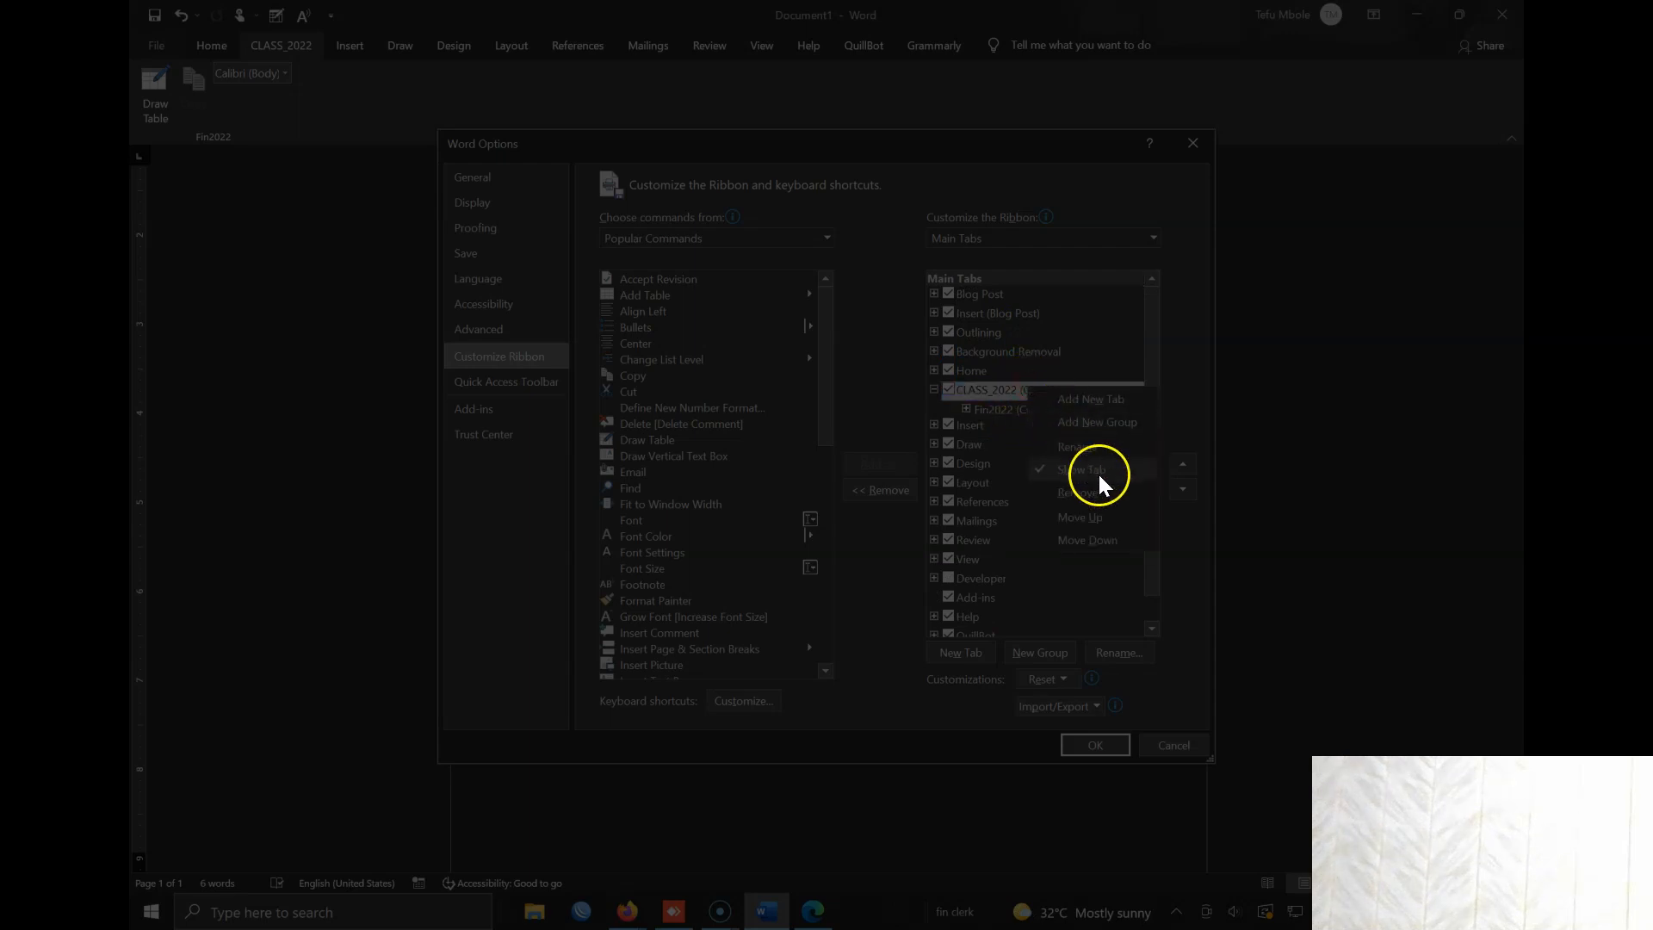
left_click(1081, 489)
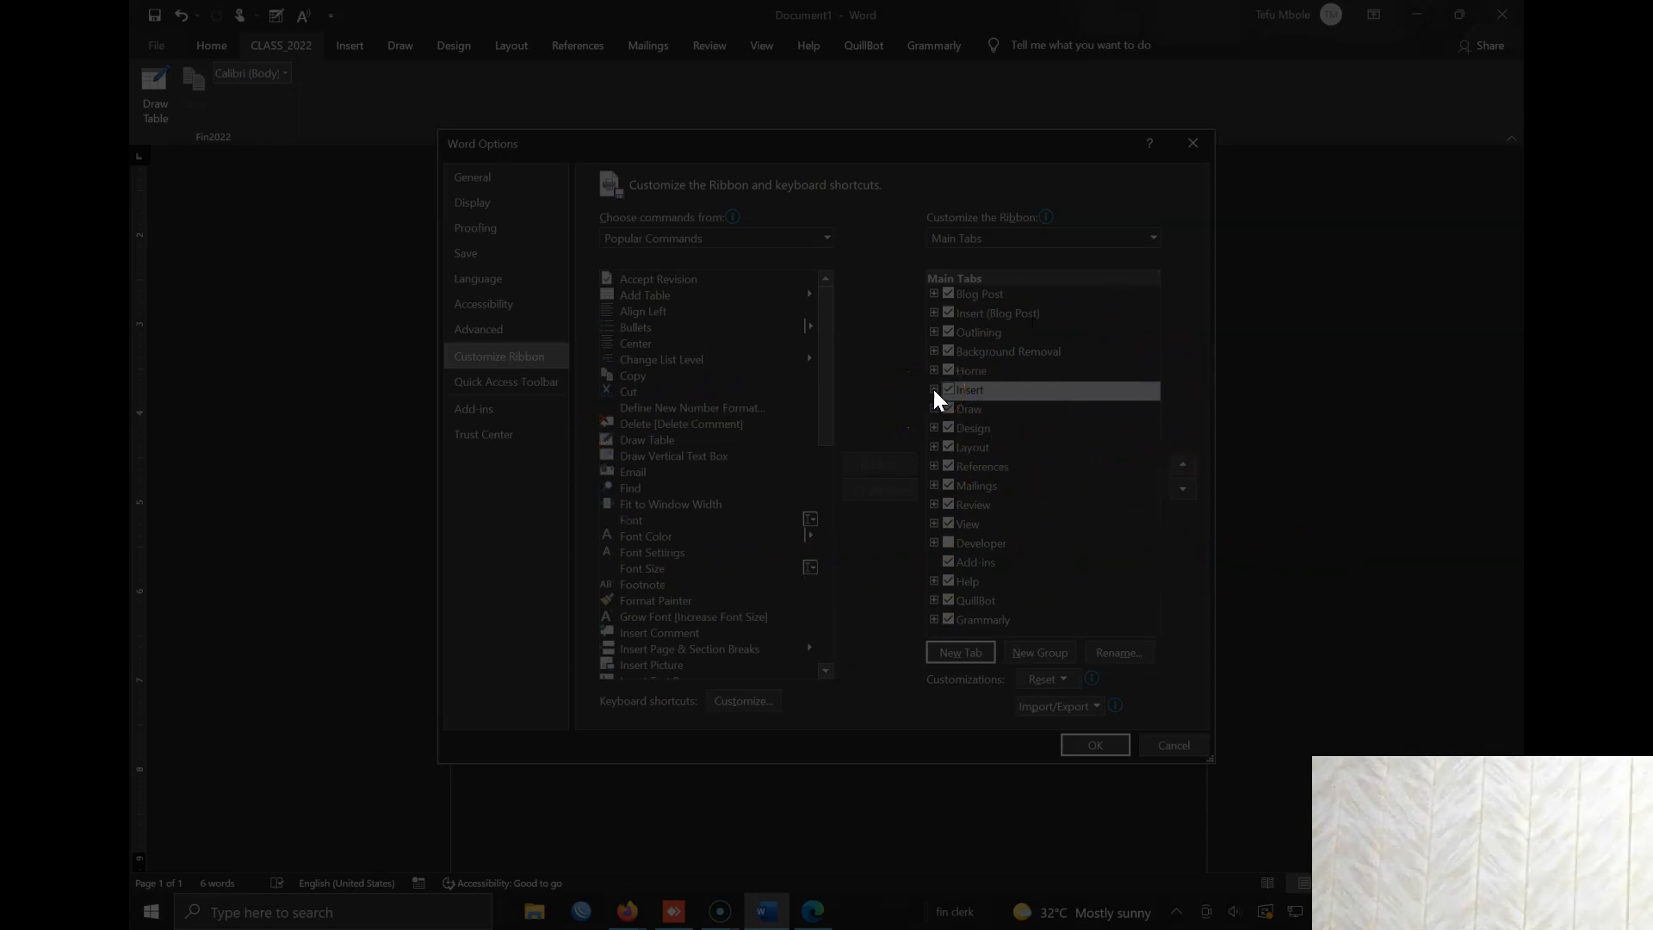
Review the user name and initials in the General options and the Display options, and apply the ribbon changes.
left_click(484, 178)
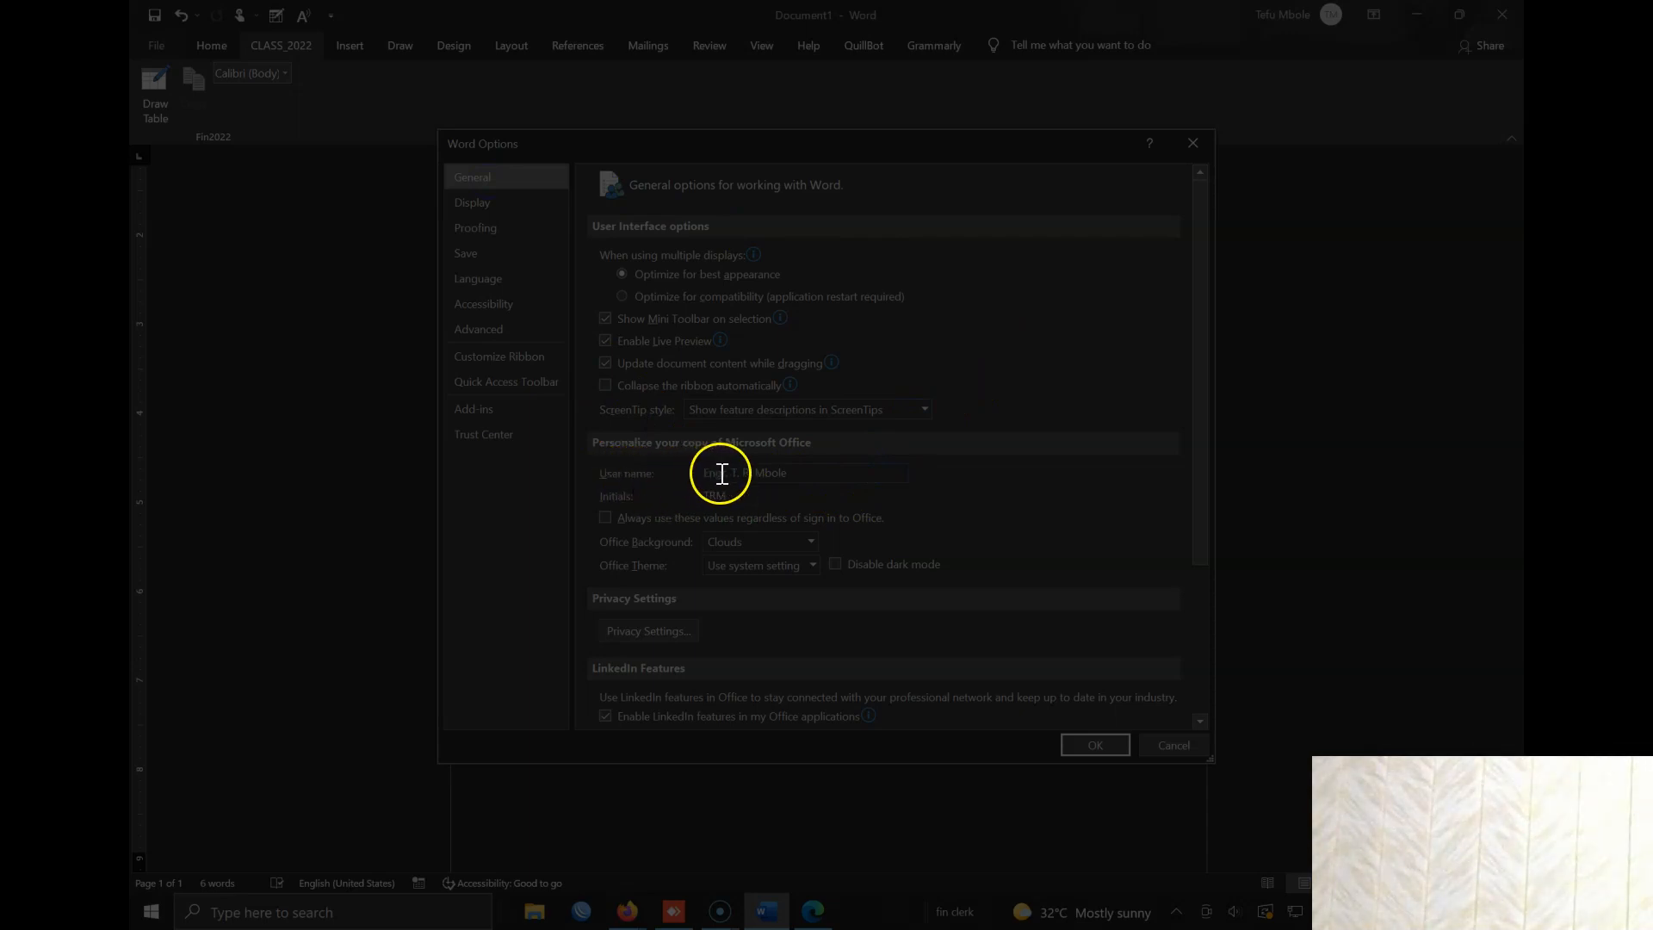
left_click_drag(786, 471, 682, 475)
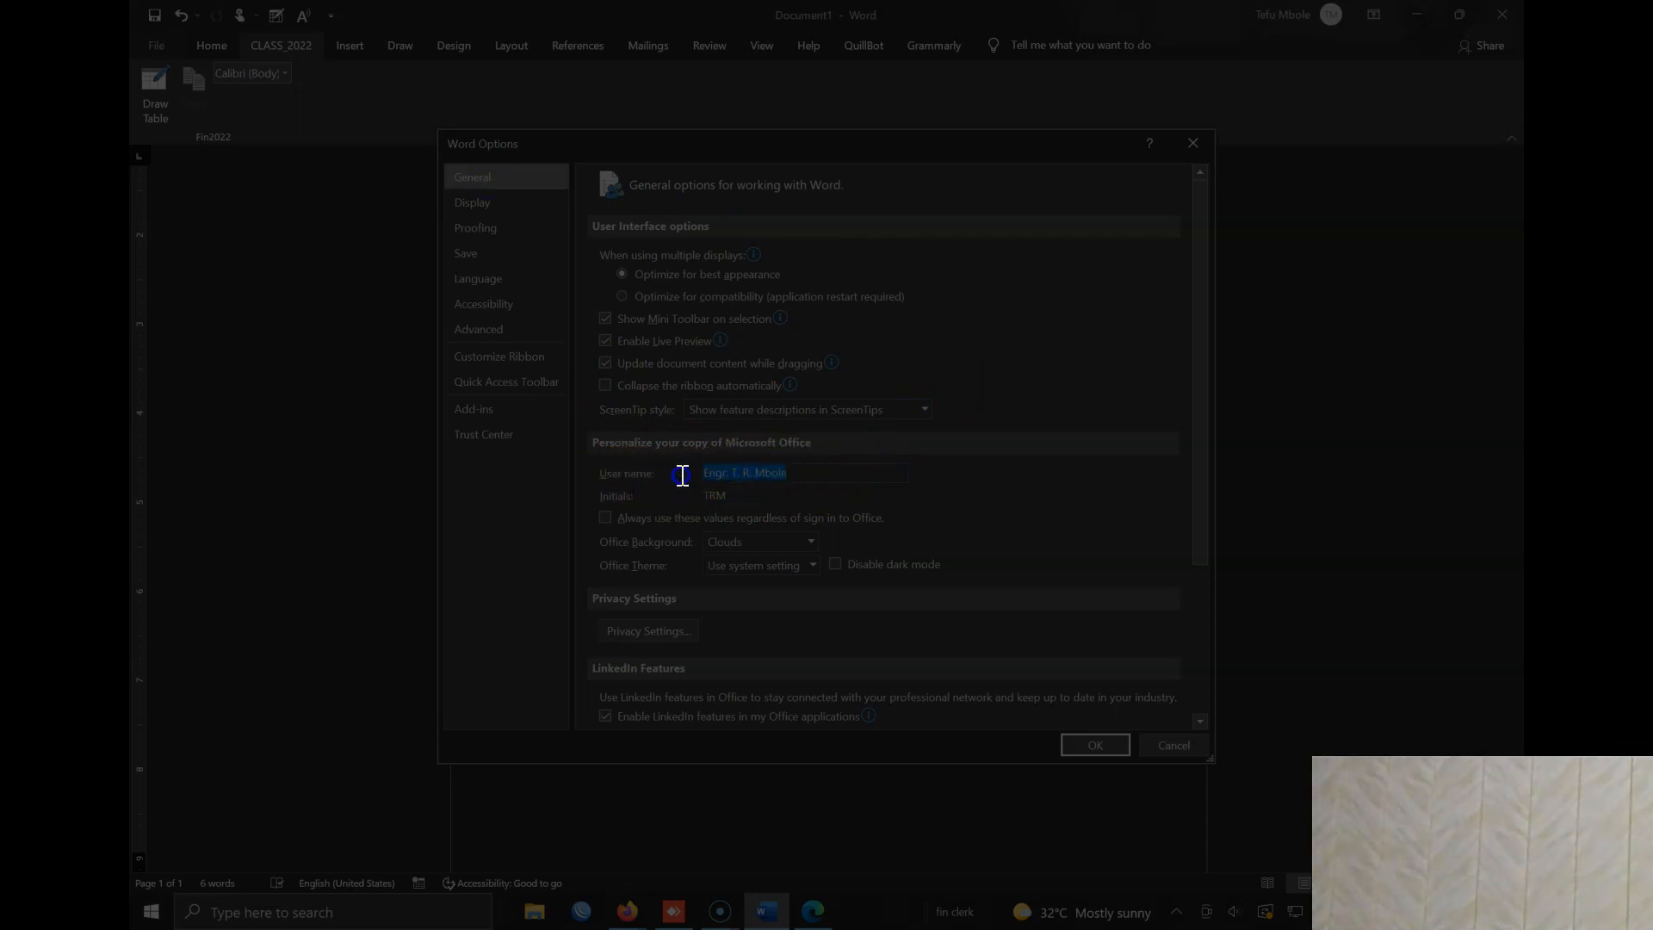
double_click(717, 497)
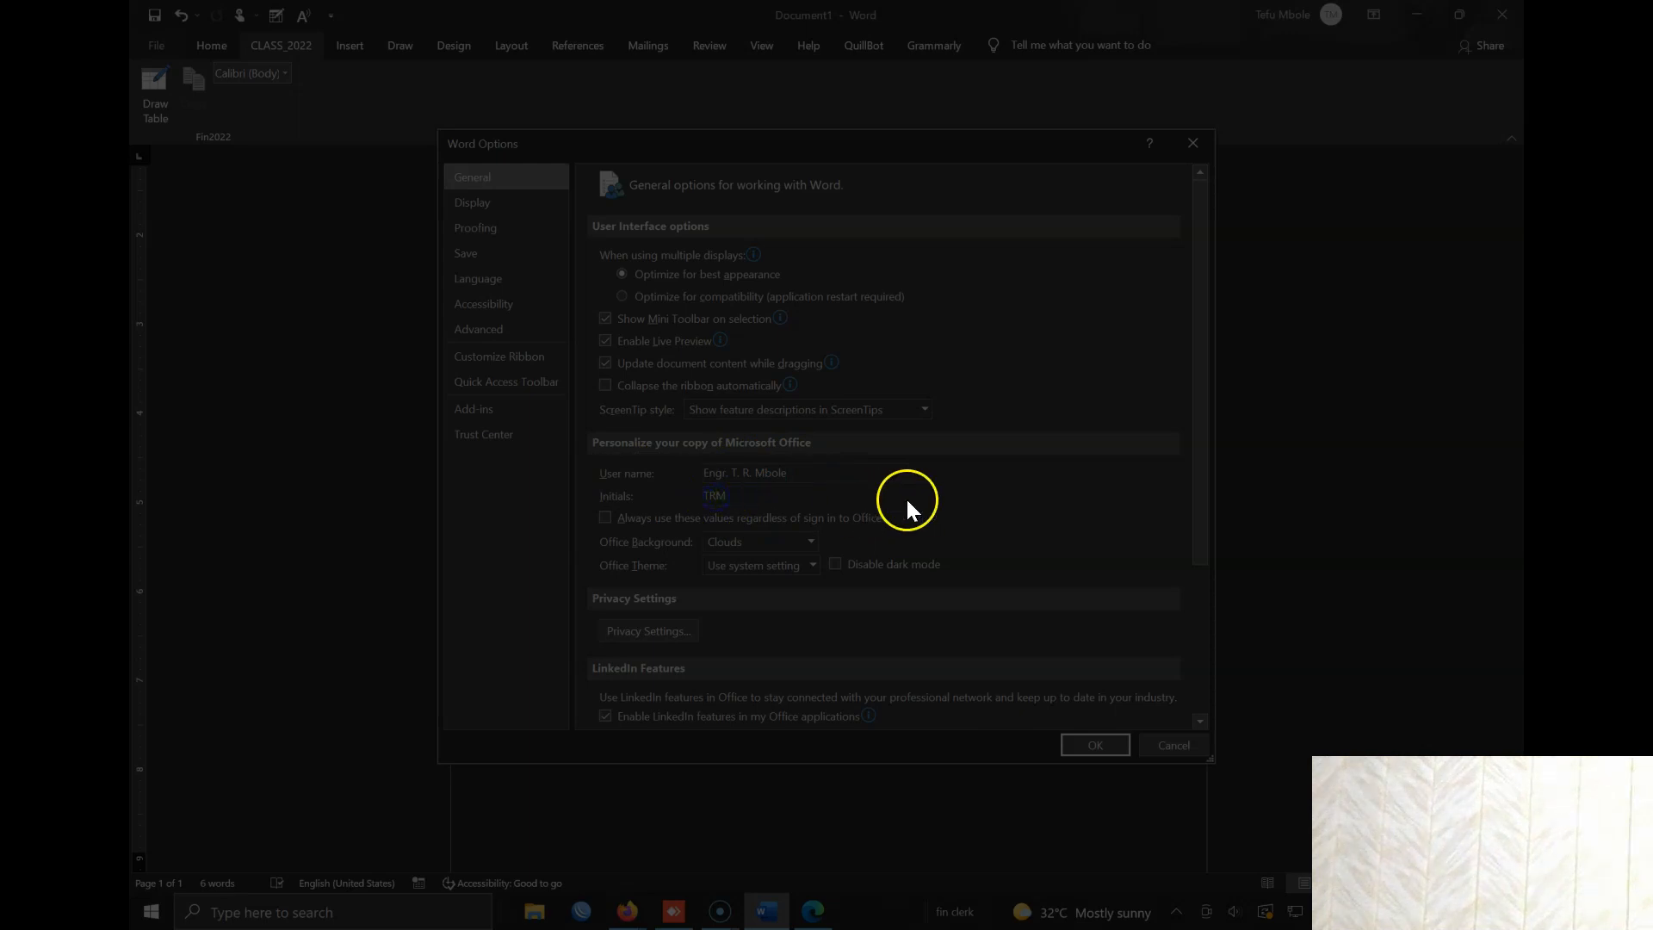
left_click(482, 203)
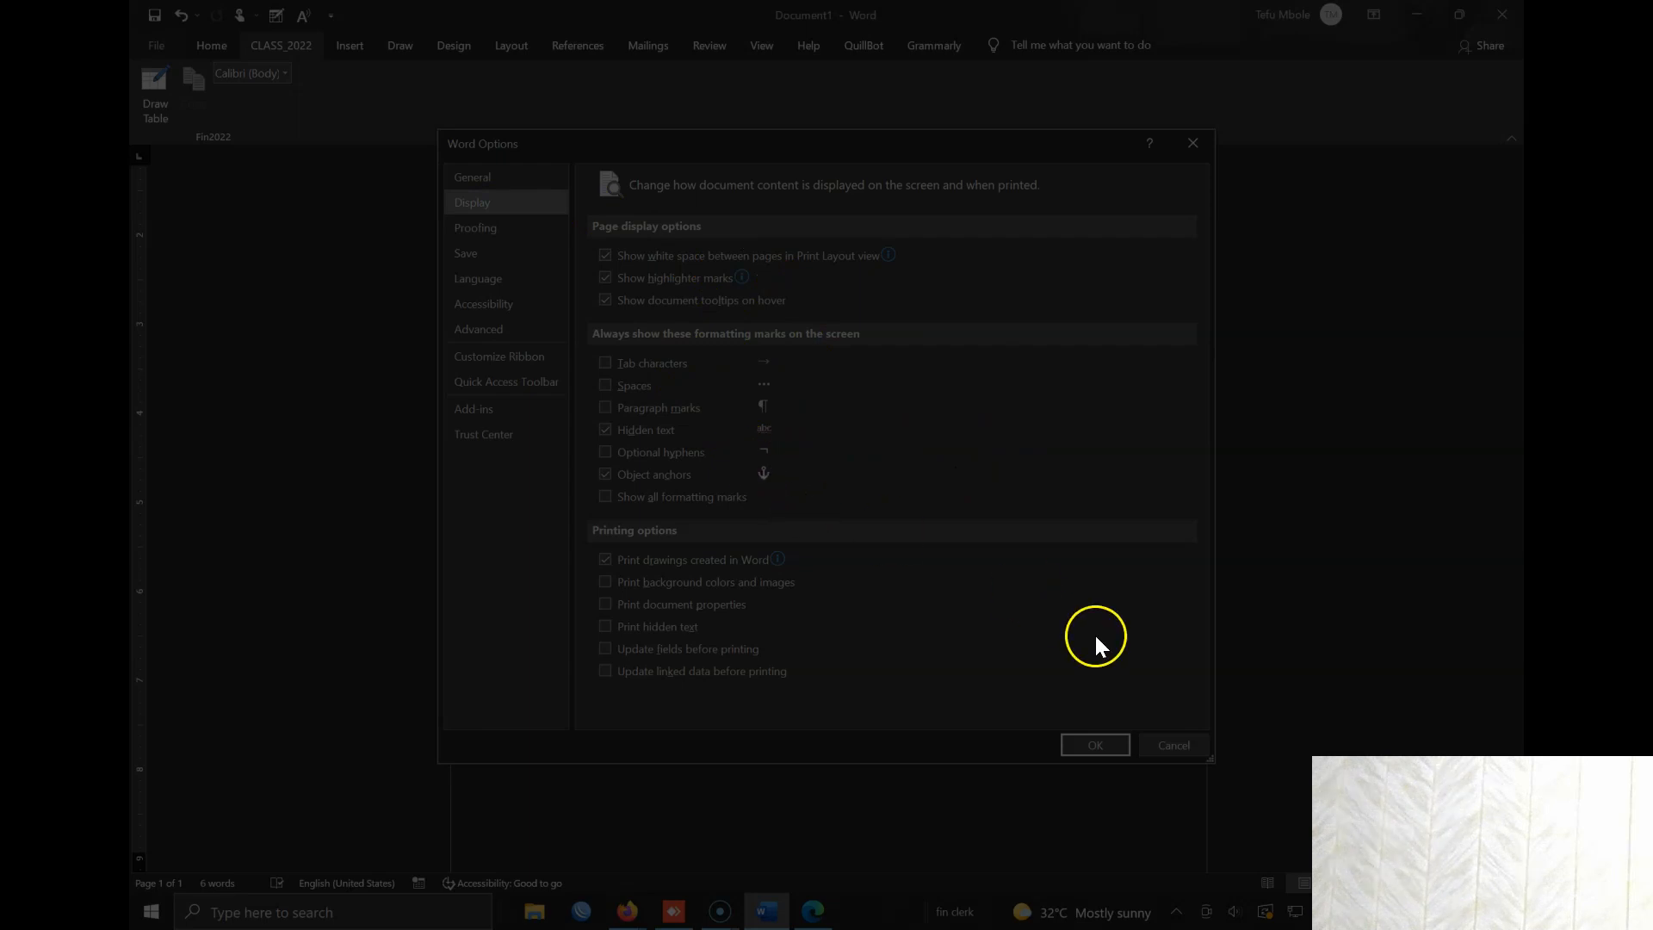
left_click(1093, 742)
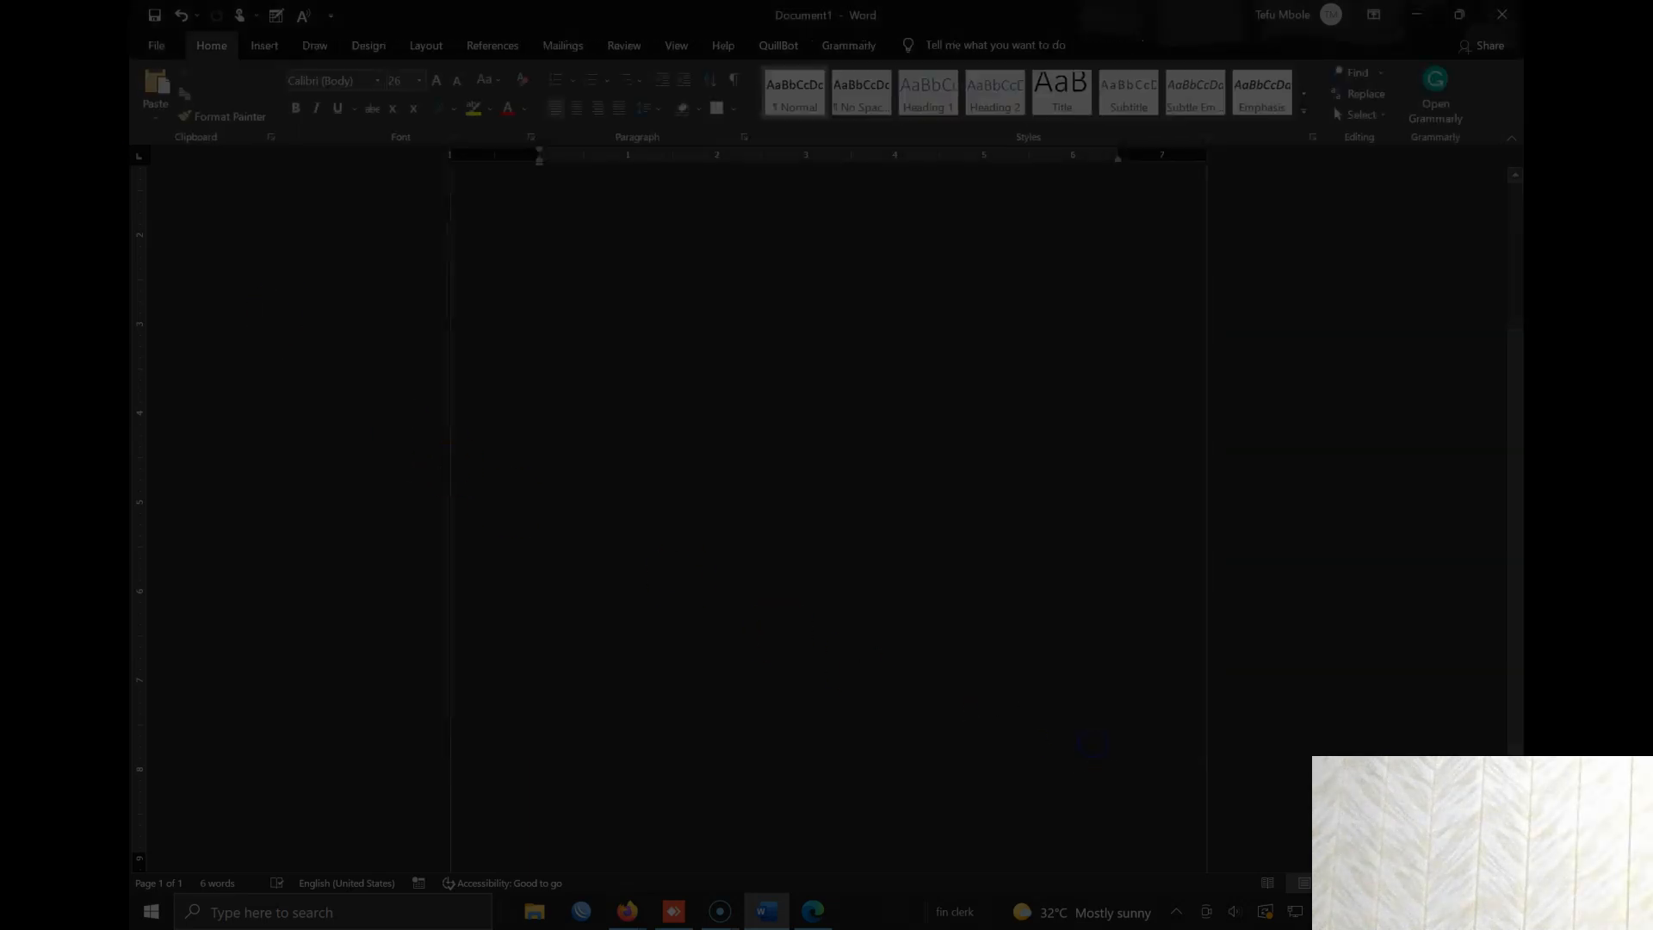
Open the recent document Climate change and the 97.docx and select text from its first two body paragraphs.
left_click(156, 45)
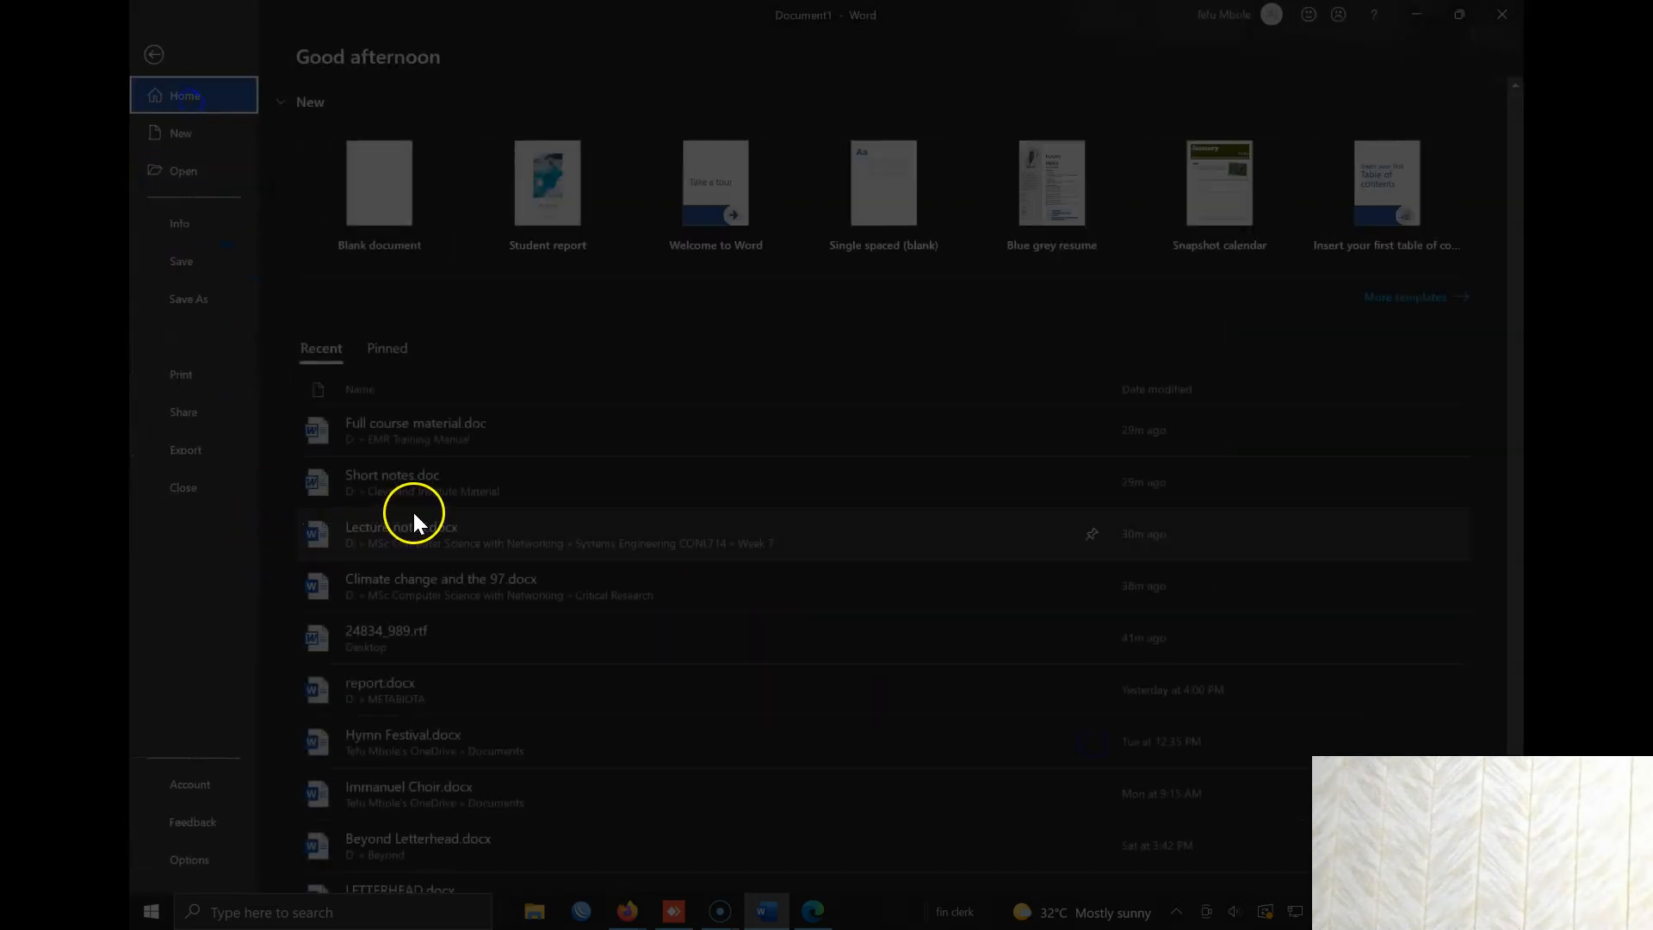
left_click(469, 578)
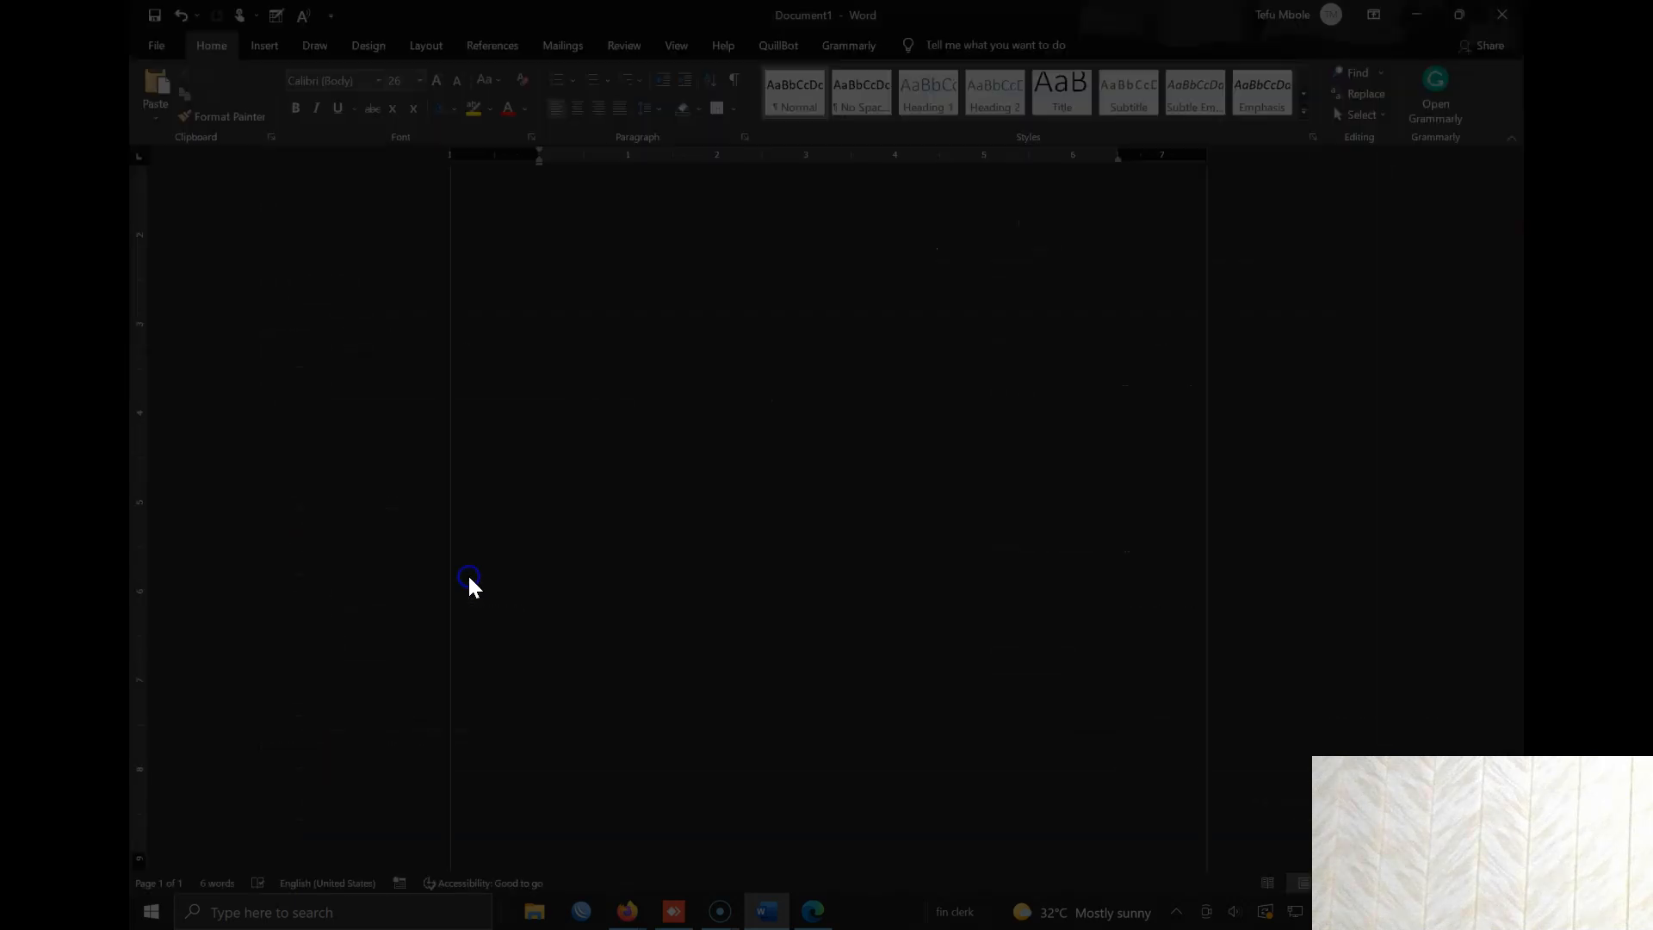
left_click_drag(542, 334, 782, 798)
Set tab characters, spaces and paragraph marks to always show on the screen in the Display options, and apply.
right_click(258, 71)
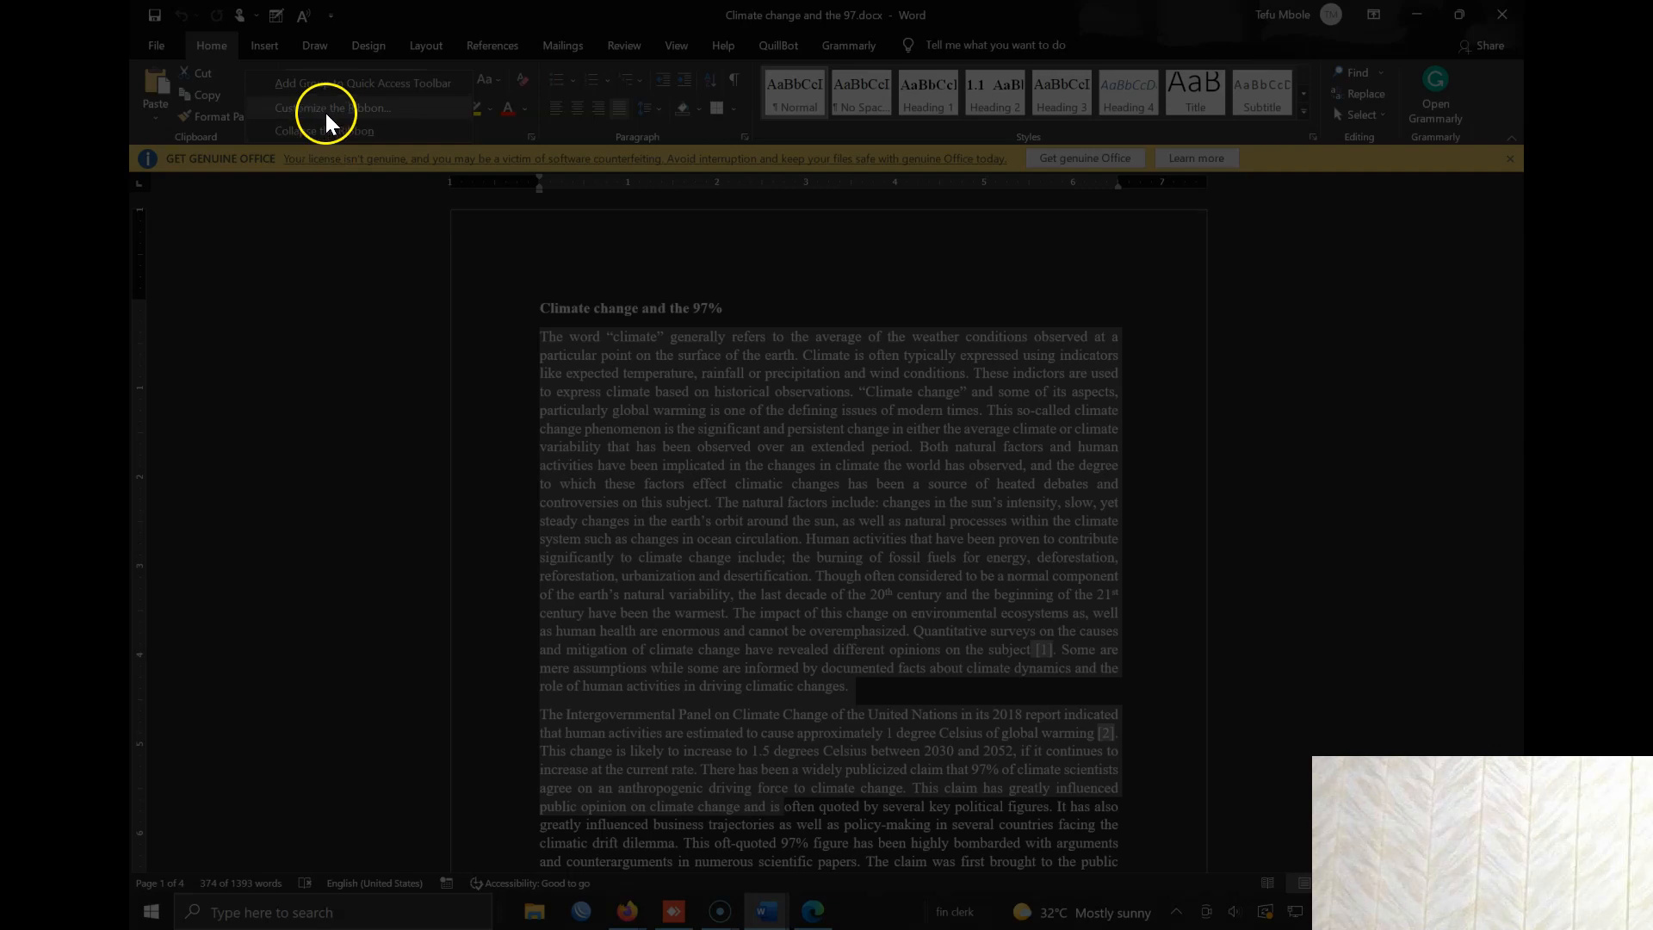
left_click(357, 107)
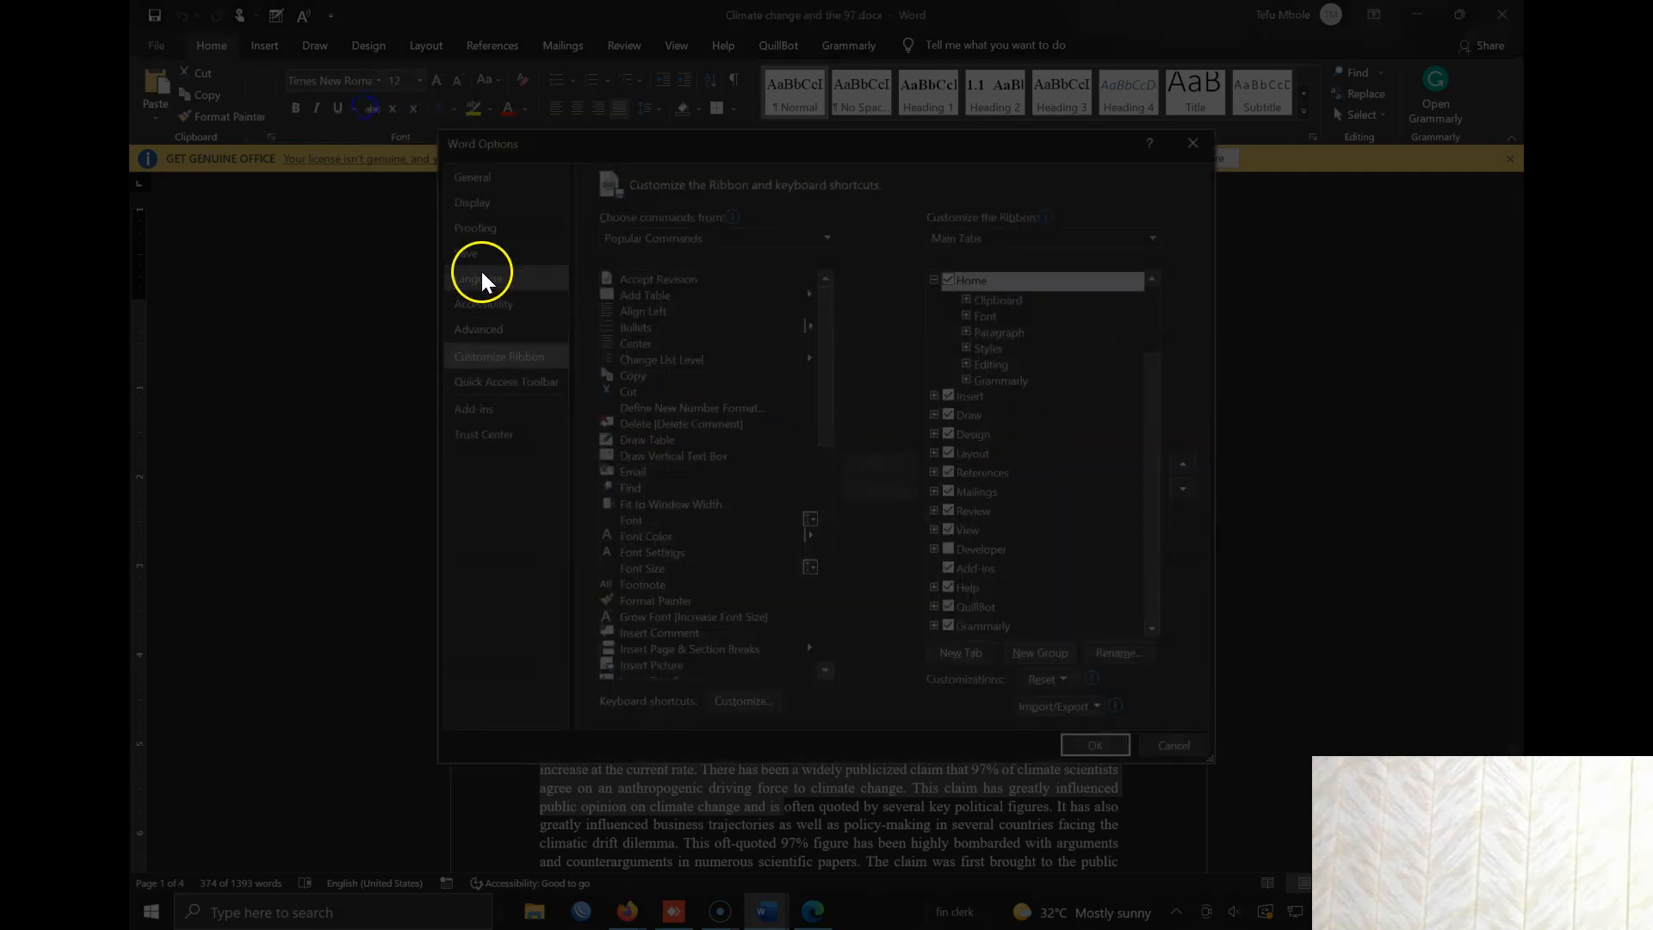
left_click(472, 203)
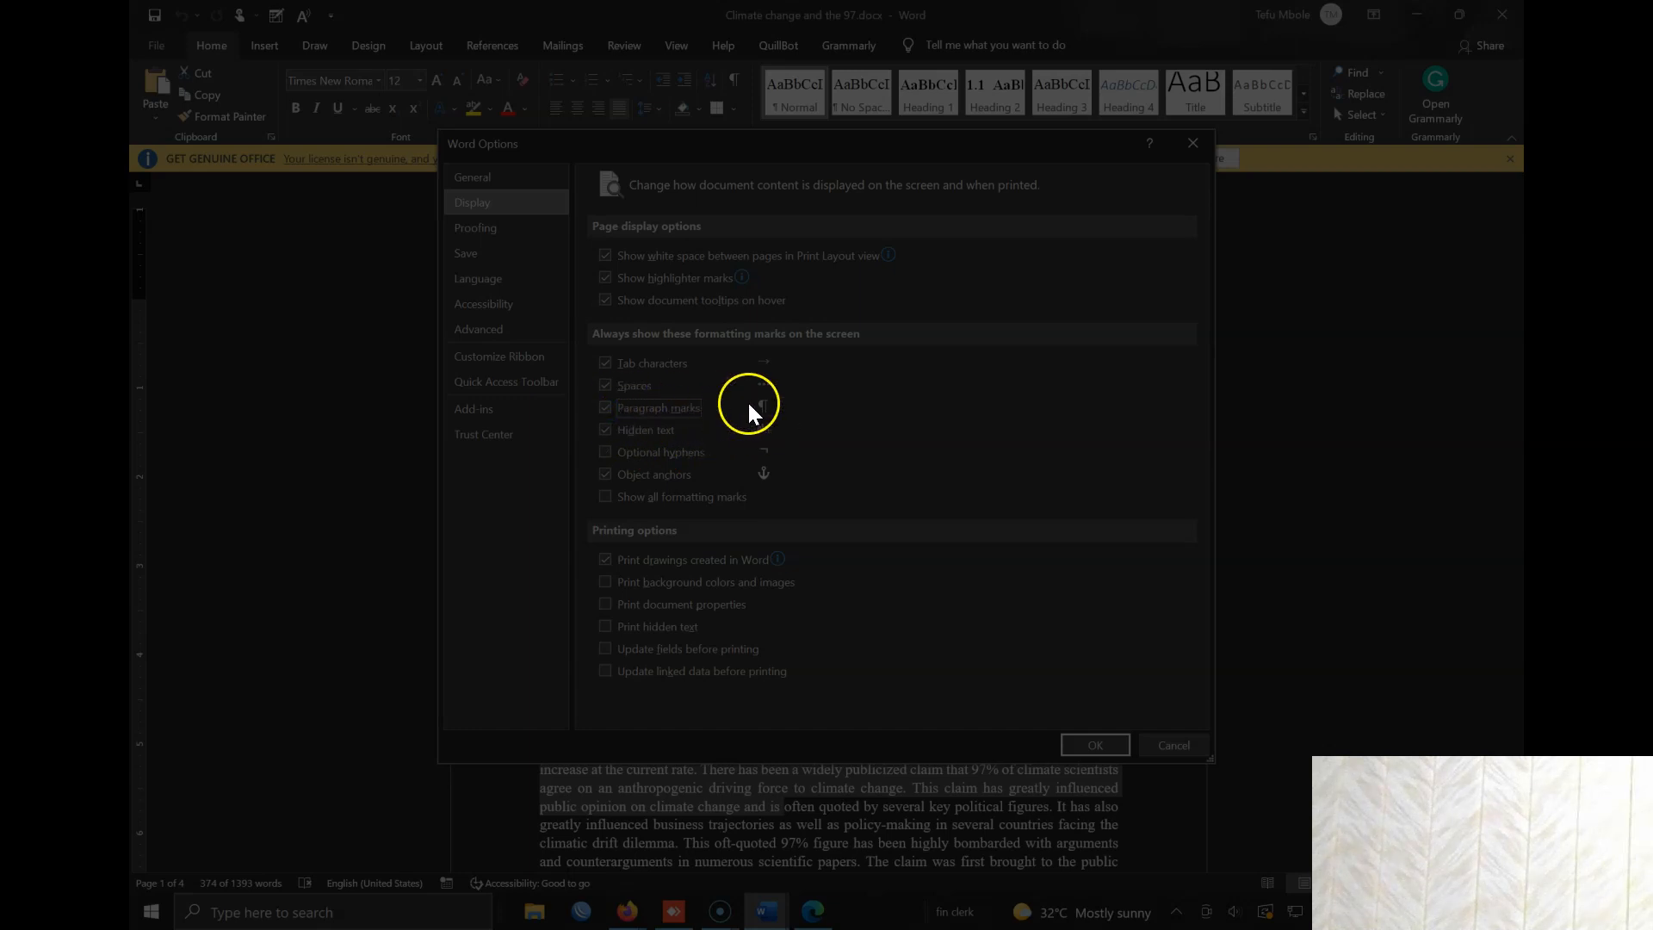
left_click(1111, 745)
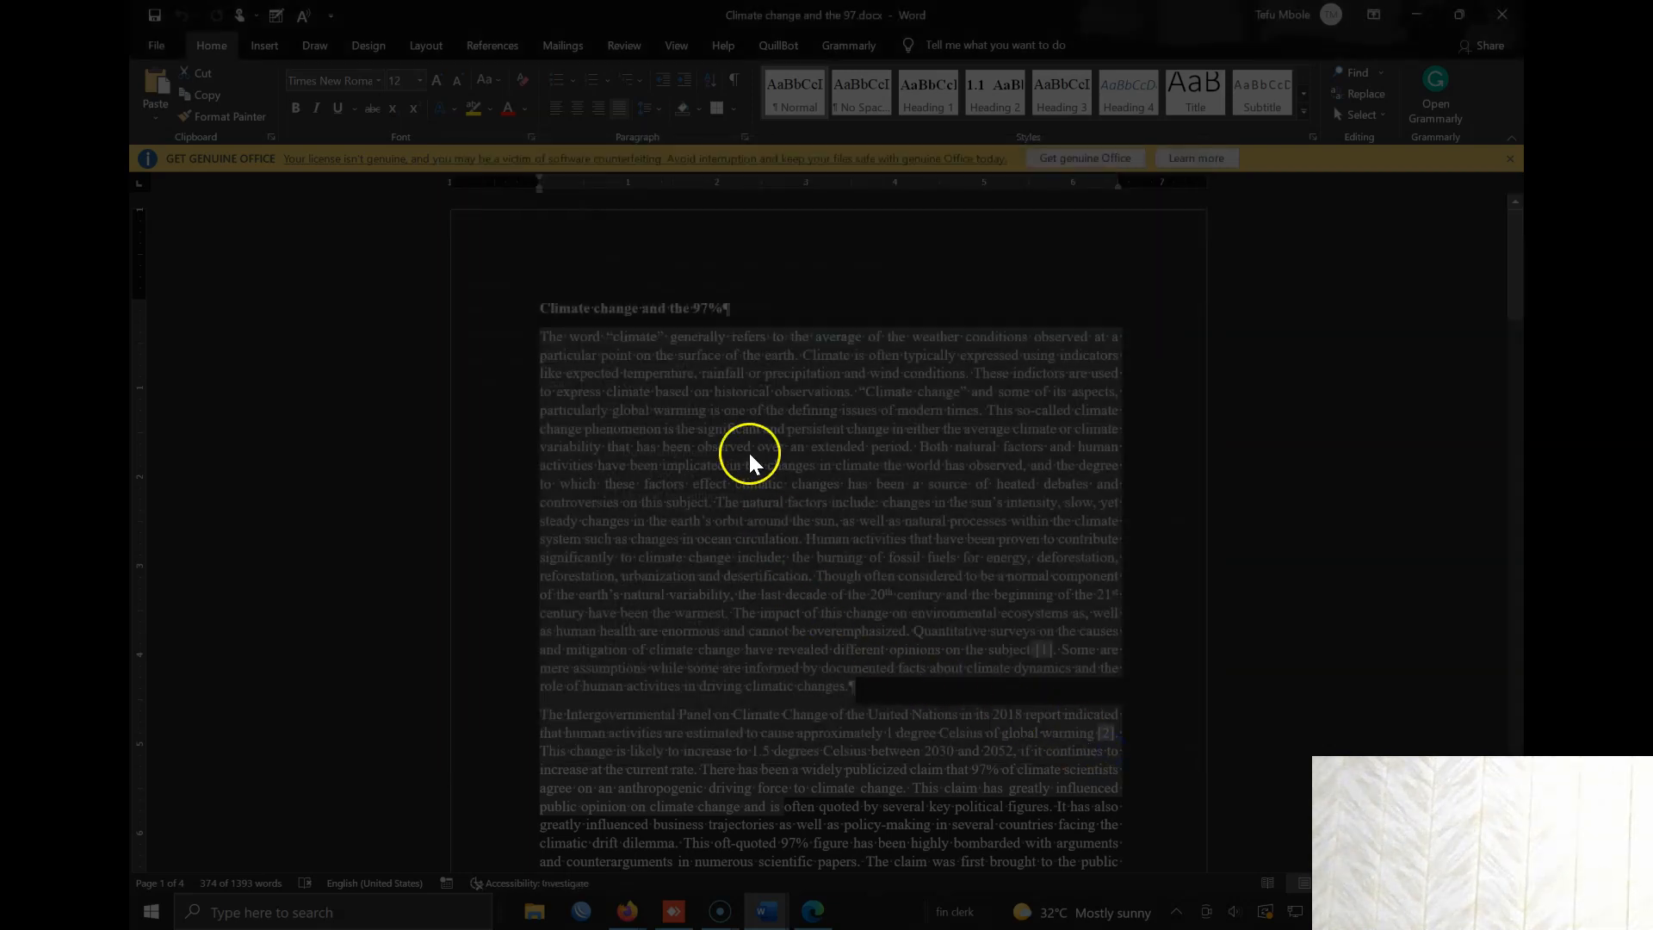
Add the line "This is the air and that is the glorious sun" below the title and enlarge it to 24 pt.
left_click(894, 644)
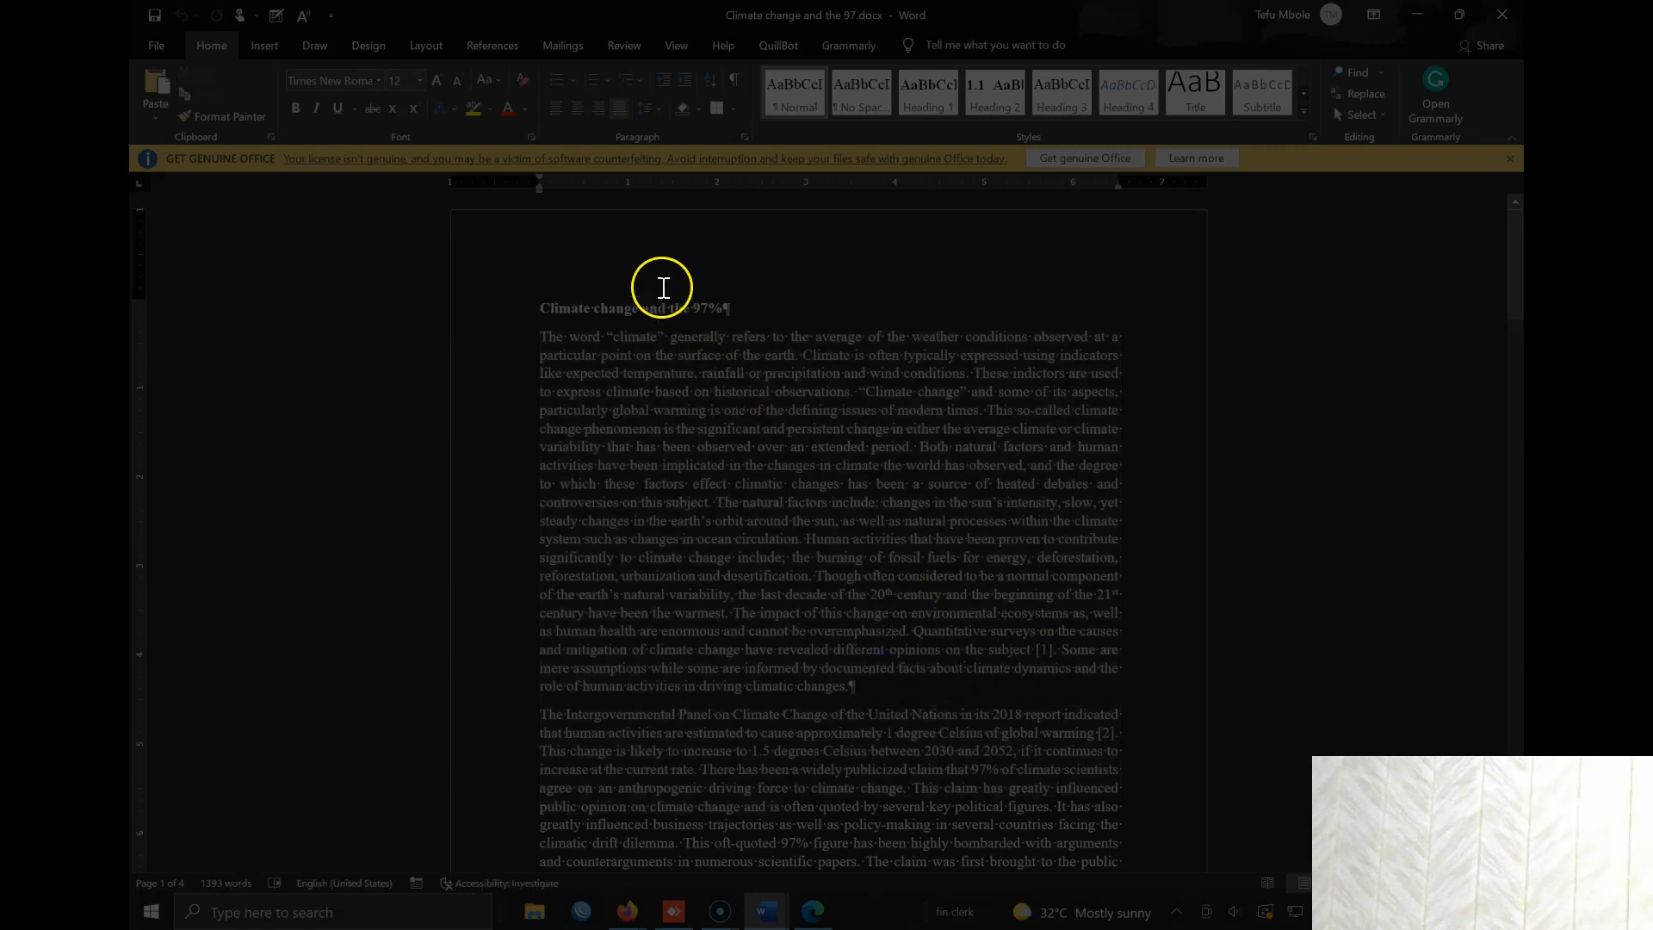
key("Return")
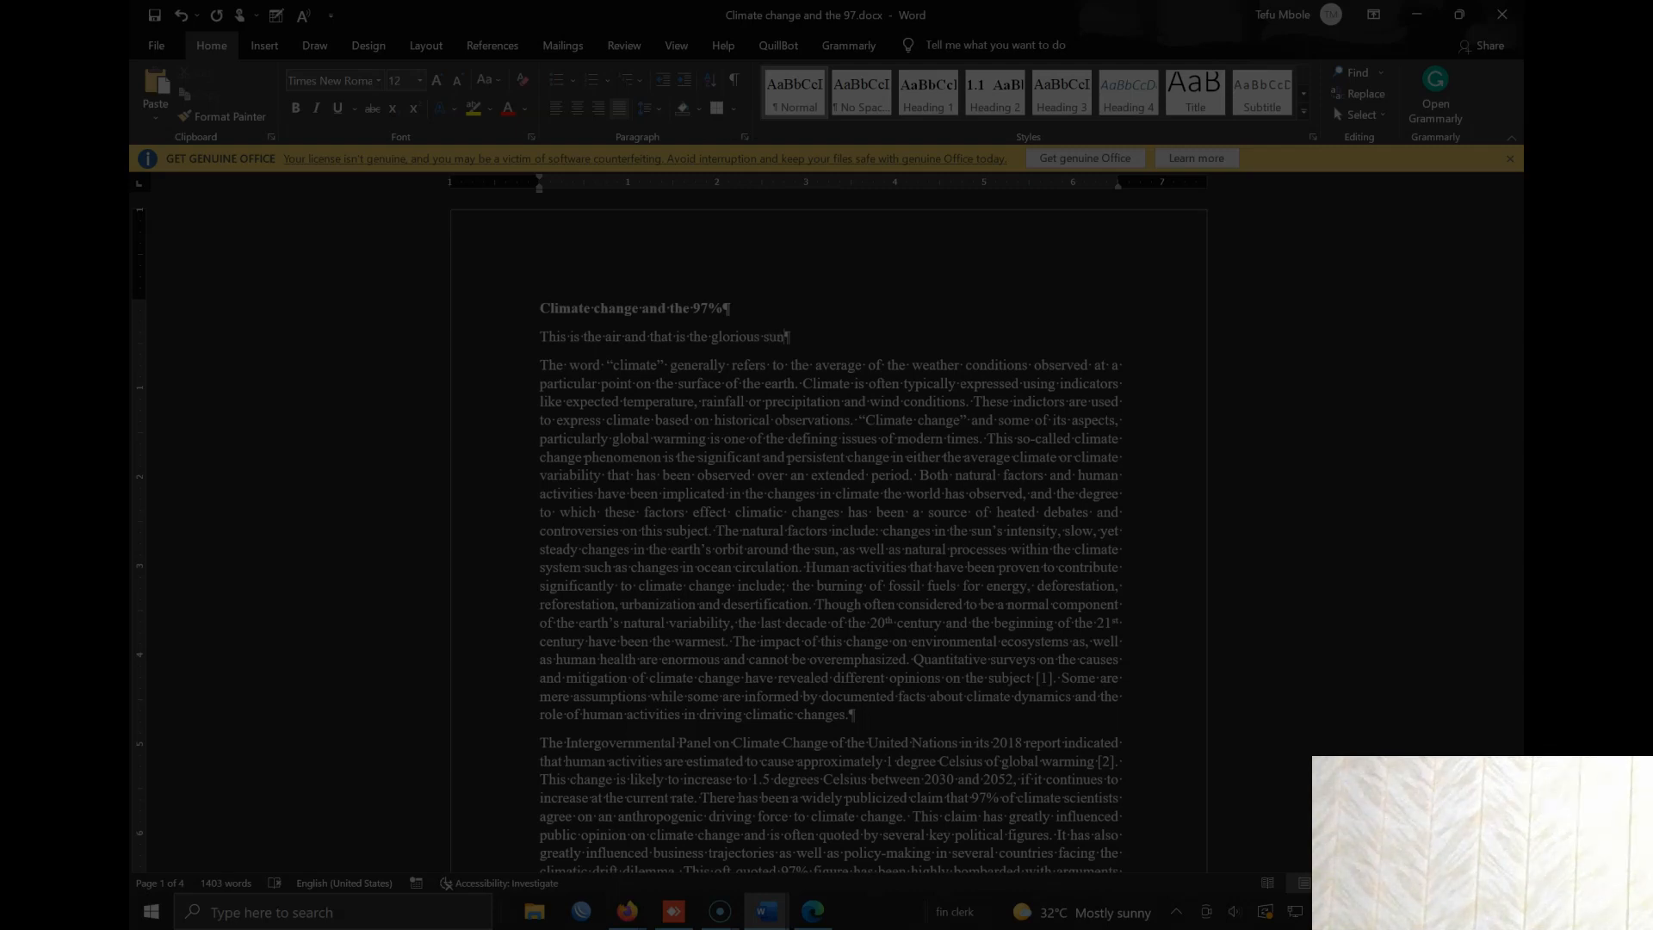
key("ctrl+shift+Left")
key("ctrl+shift+Left")
key("ctrl+shift+Left")
key("ctrl+shift+Left")
key("ctrl+shift+Left")
key("ctrl+shift+Left")
key("ctrl+shift+Left")
key("ctrl+shift+Left")
key("ctrl+shift+Left")
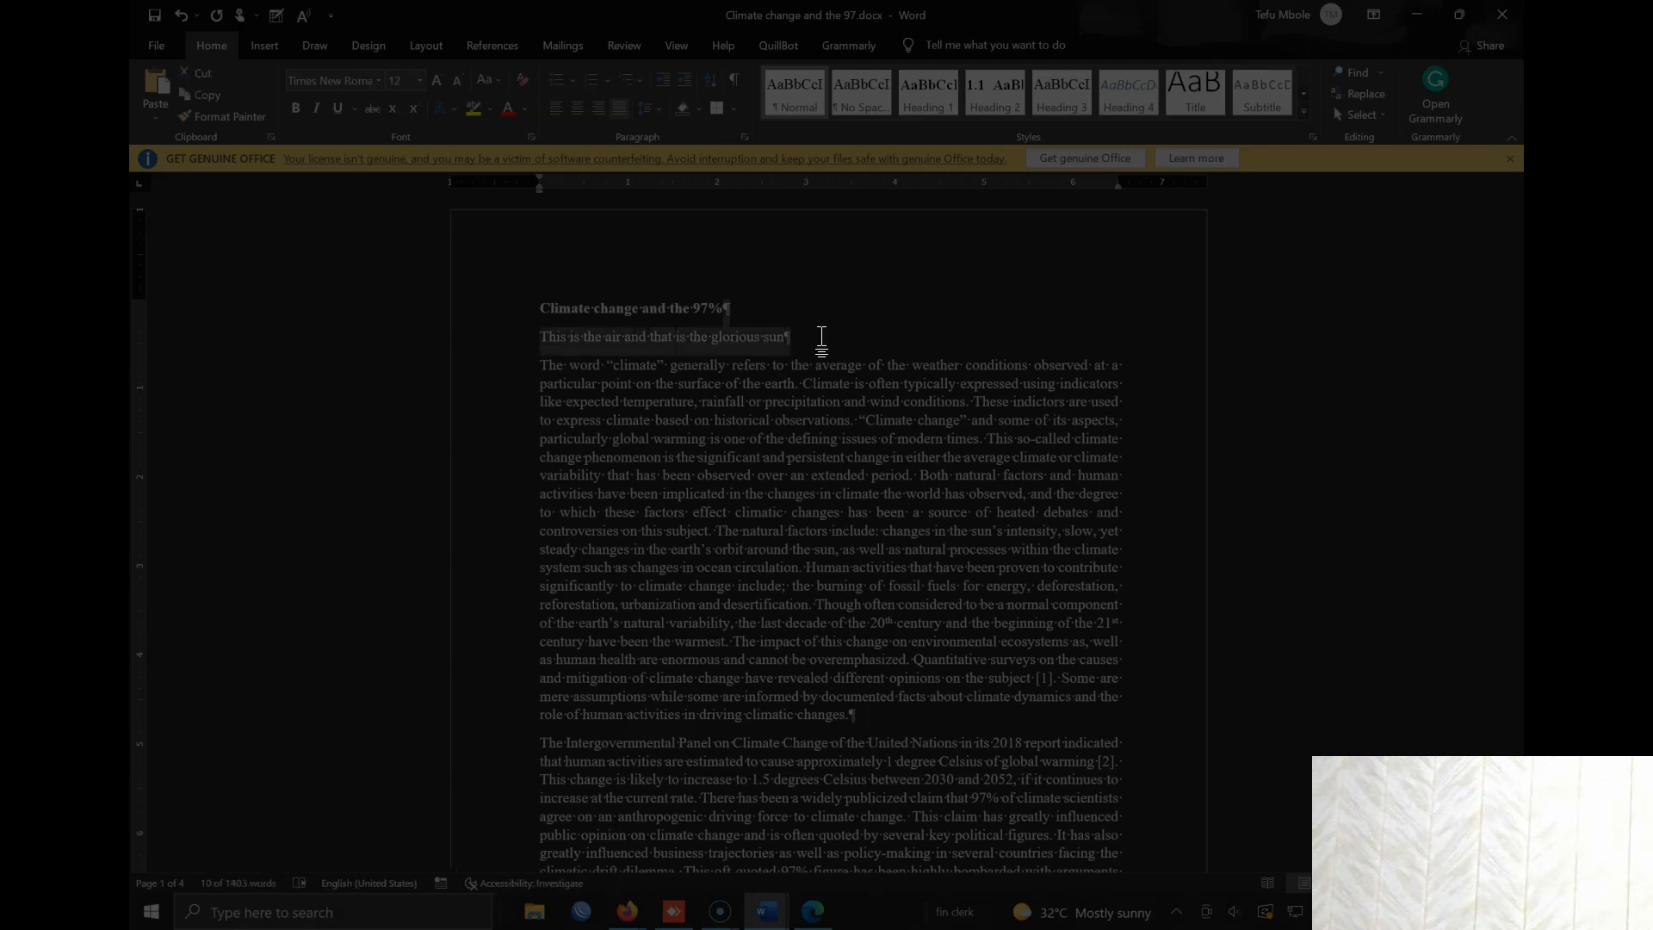
key("ctrl+shift+period")
key("ctrl+shift+period")
key("ctrl+shift+period")
key("ctrl+shift+period")
key("ctrl+shift+period")
key("ctrl+shift+period")
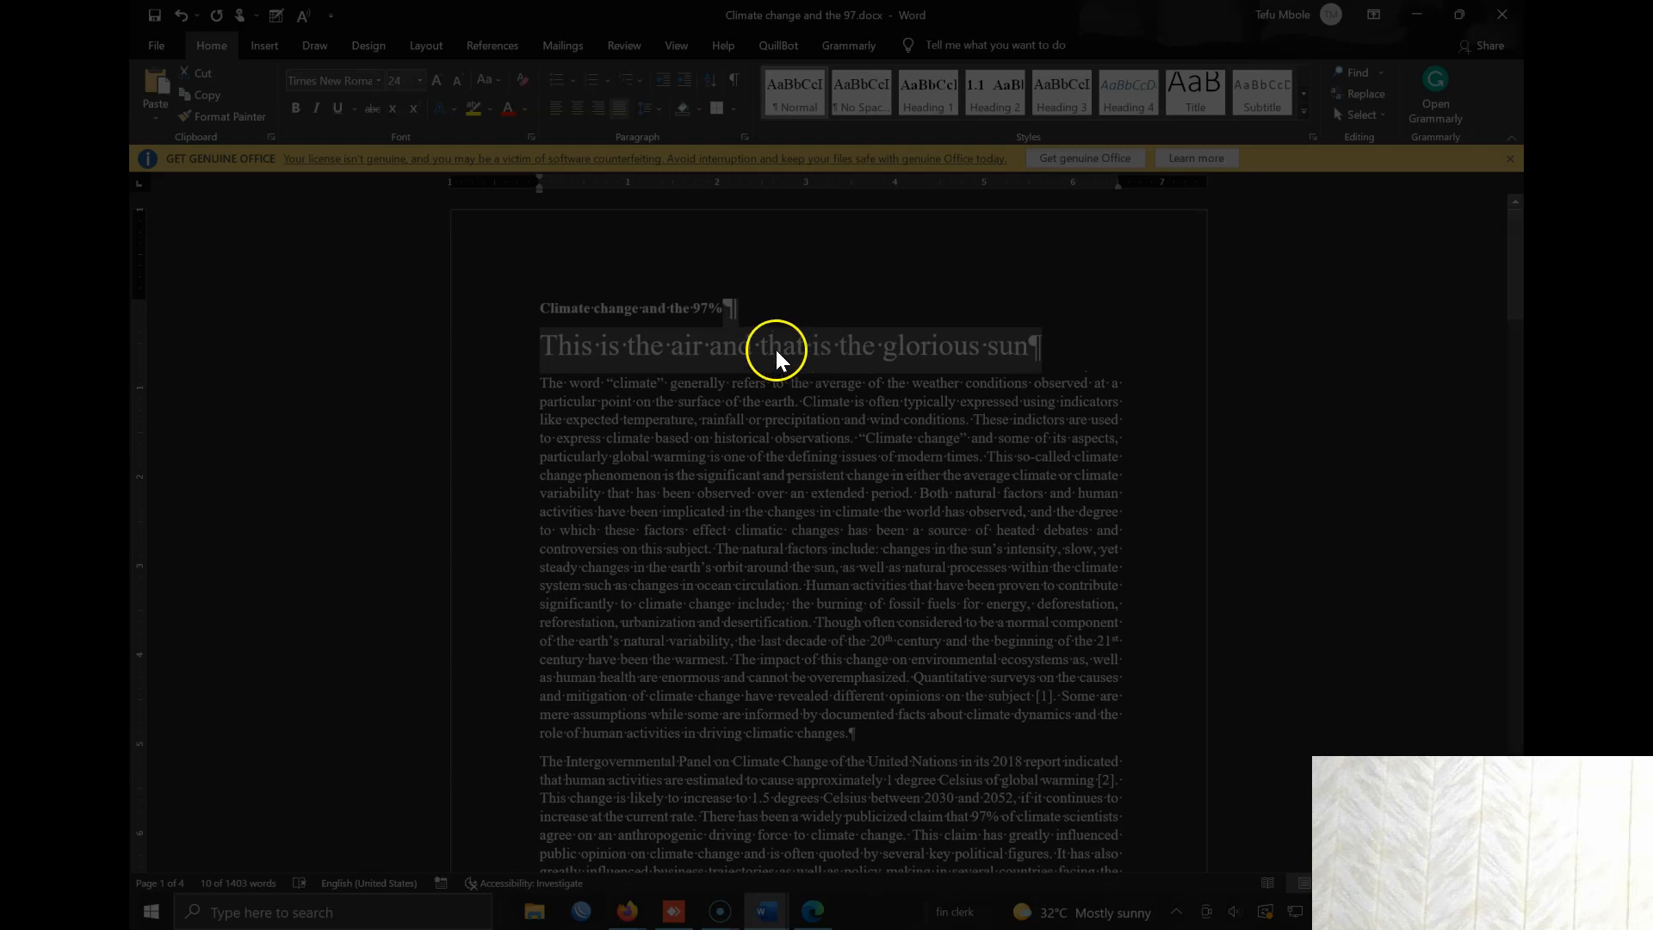
Write "Thosew ho hunger" on a new line below the enlarged sentence, and delete that line again.
left_click(1057, 346)
key("Return")
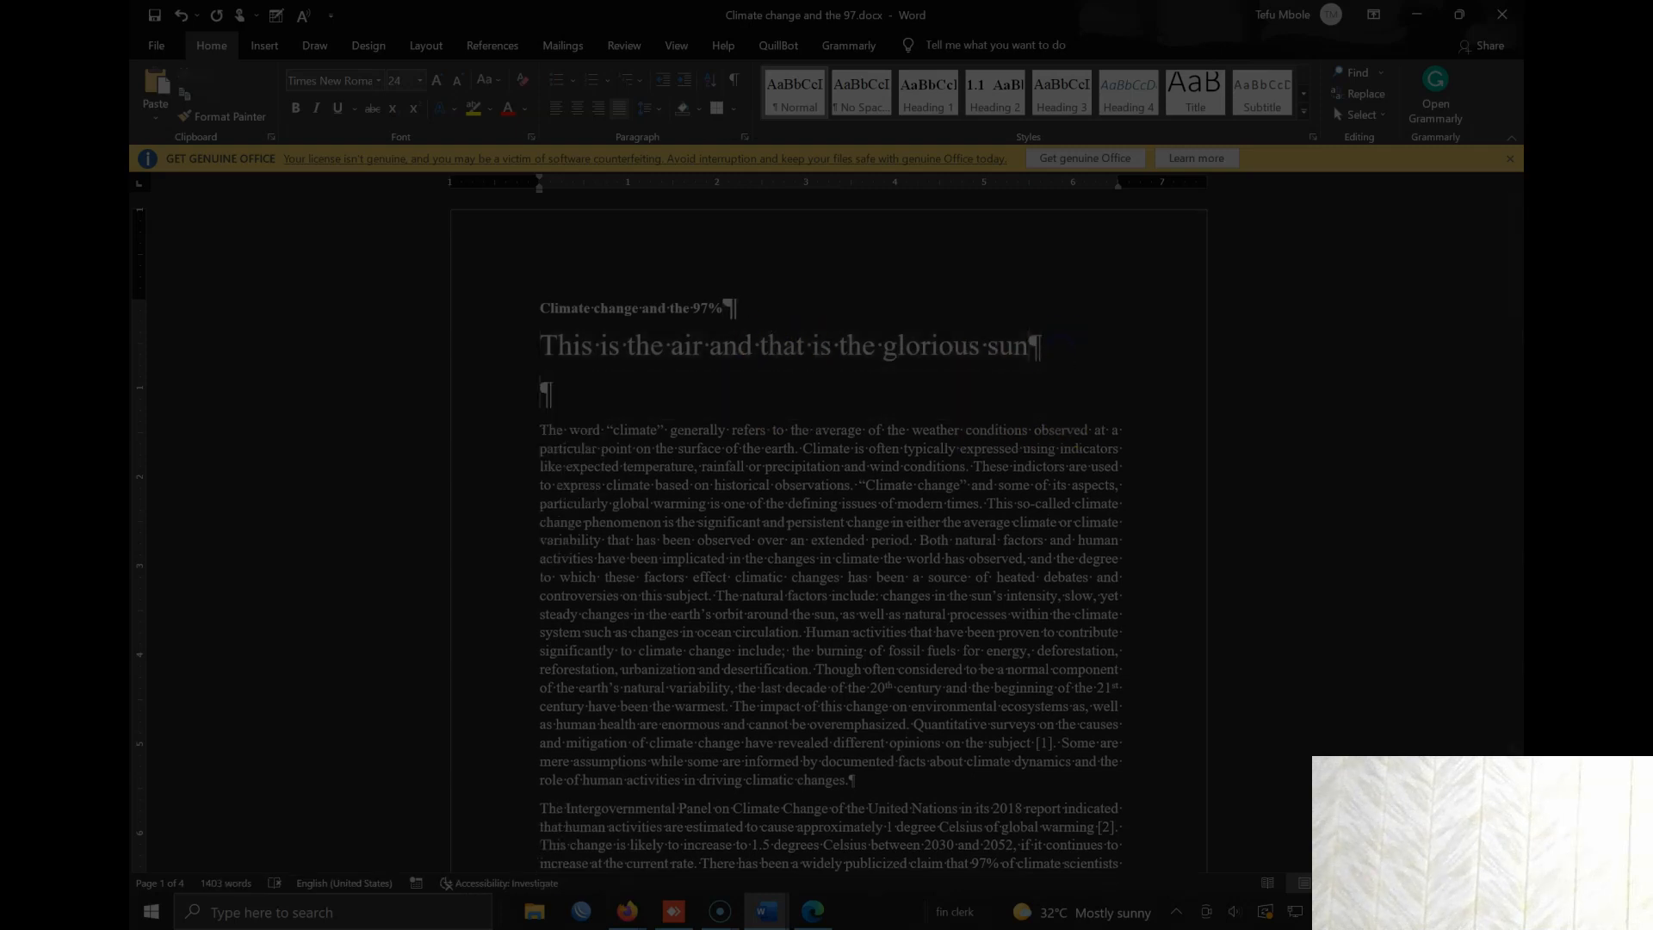
type("Thosew ho hunger")
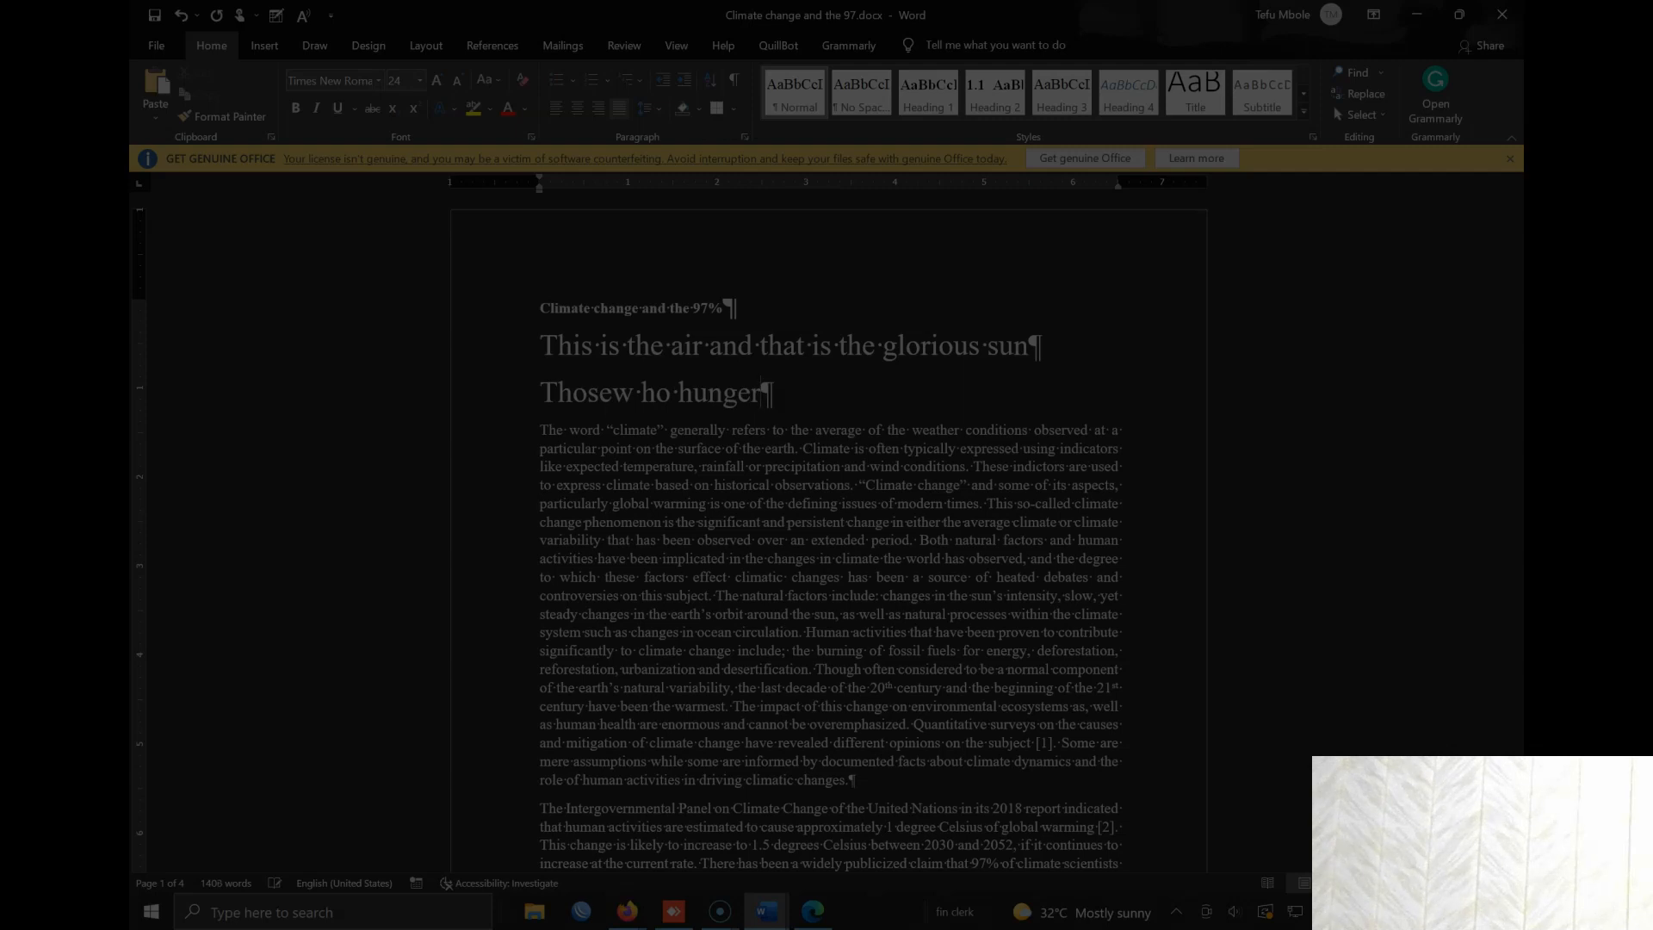
key("BackSpace")
key("BackSpace")
key("BackSpace")
key("BackSpace")
key("BackSpace")
key("BackSpace")
key("BackSpace")
key("BackSpace")
key("BackSpace")
key("BackSpace")
key("BackSpace")
key("BackSpace")
key("BackSpace")
key("BackSpace")
key("BackSpace")
key("BackSpace")
key("BackSpace")
Select the enlarged sentence below the title and reduce its font size by six steps.
key("shift+Home")
key("ctrl+shift+comma")
key("ctrl+shift+comma")
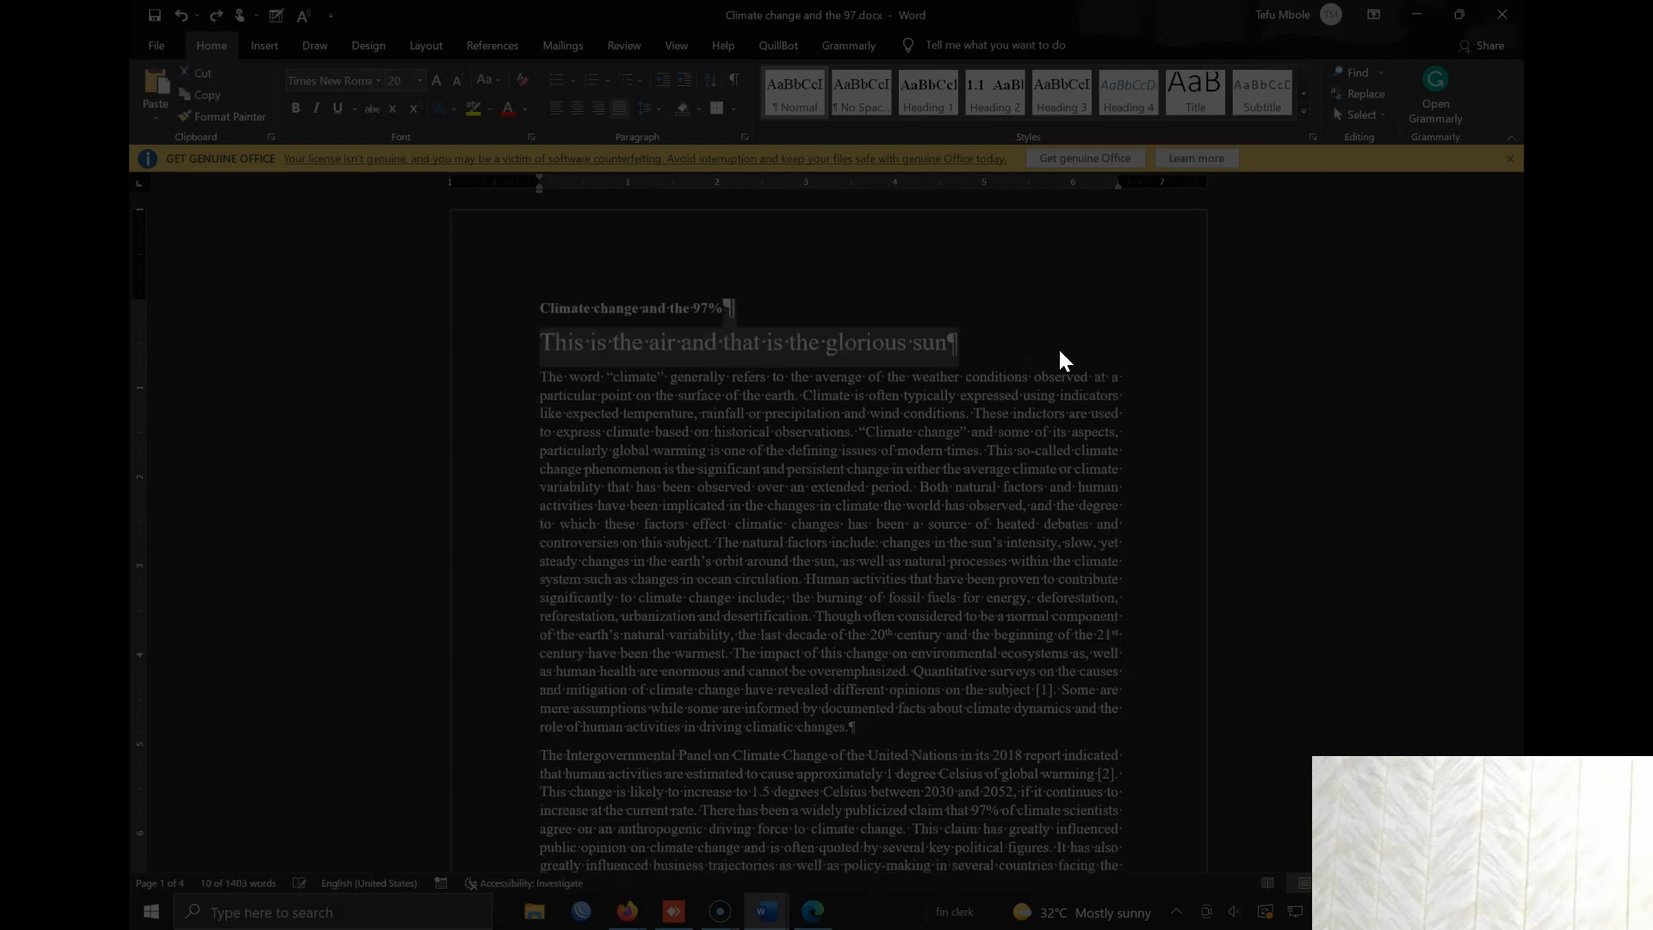
key("ctrl+shift+comma")
key("ctrl+shift+comma")
key("ctrl+shift+comma")
key("ctrl+shift+comma")
Undo the font size changes and the sentence added below the title.
key("ctrl+z")
key("ctrl+z")
key("ctrl+z")
key("ctrl+z")
key("ctrl+z")
key("ctrl+z")
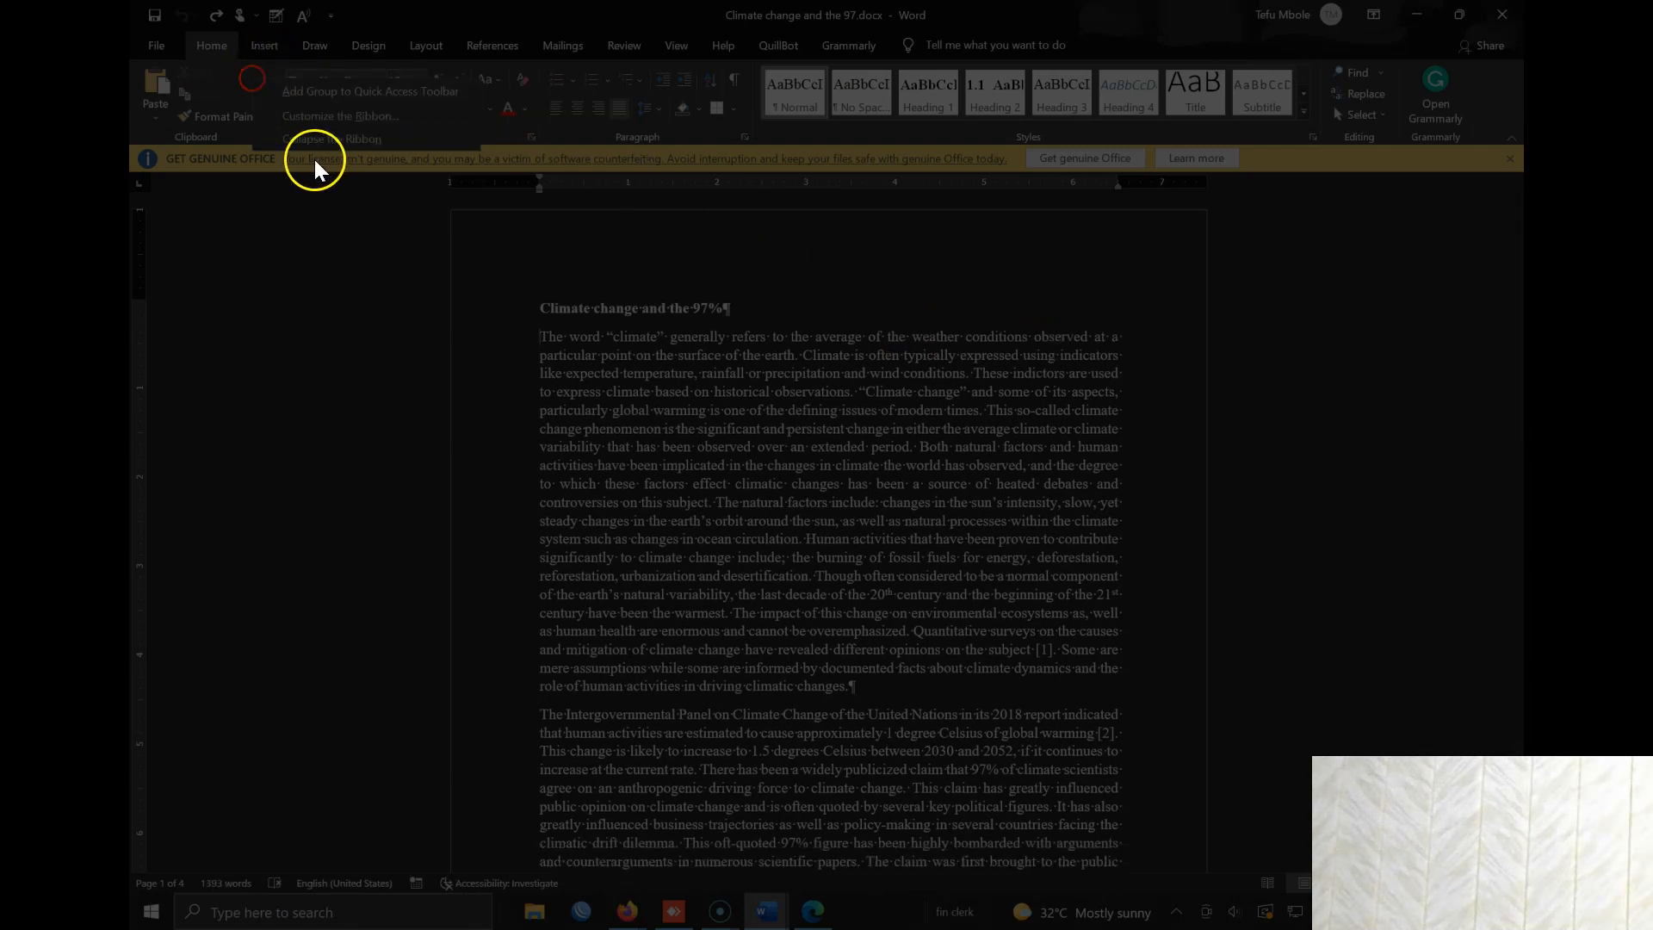
Reopen the Word options and turn off the always-show setting for tab characters, spaces and paragraph marks.
left_click(371, 109)
left_click(475, 179)
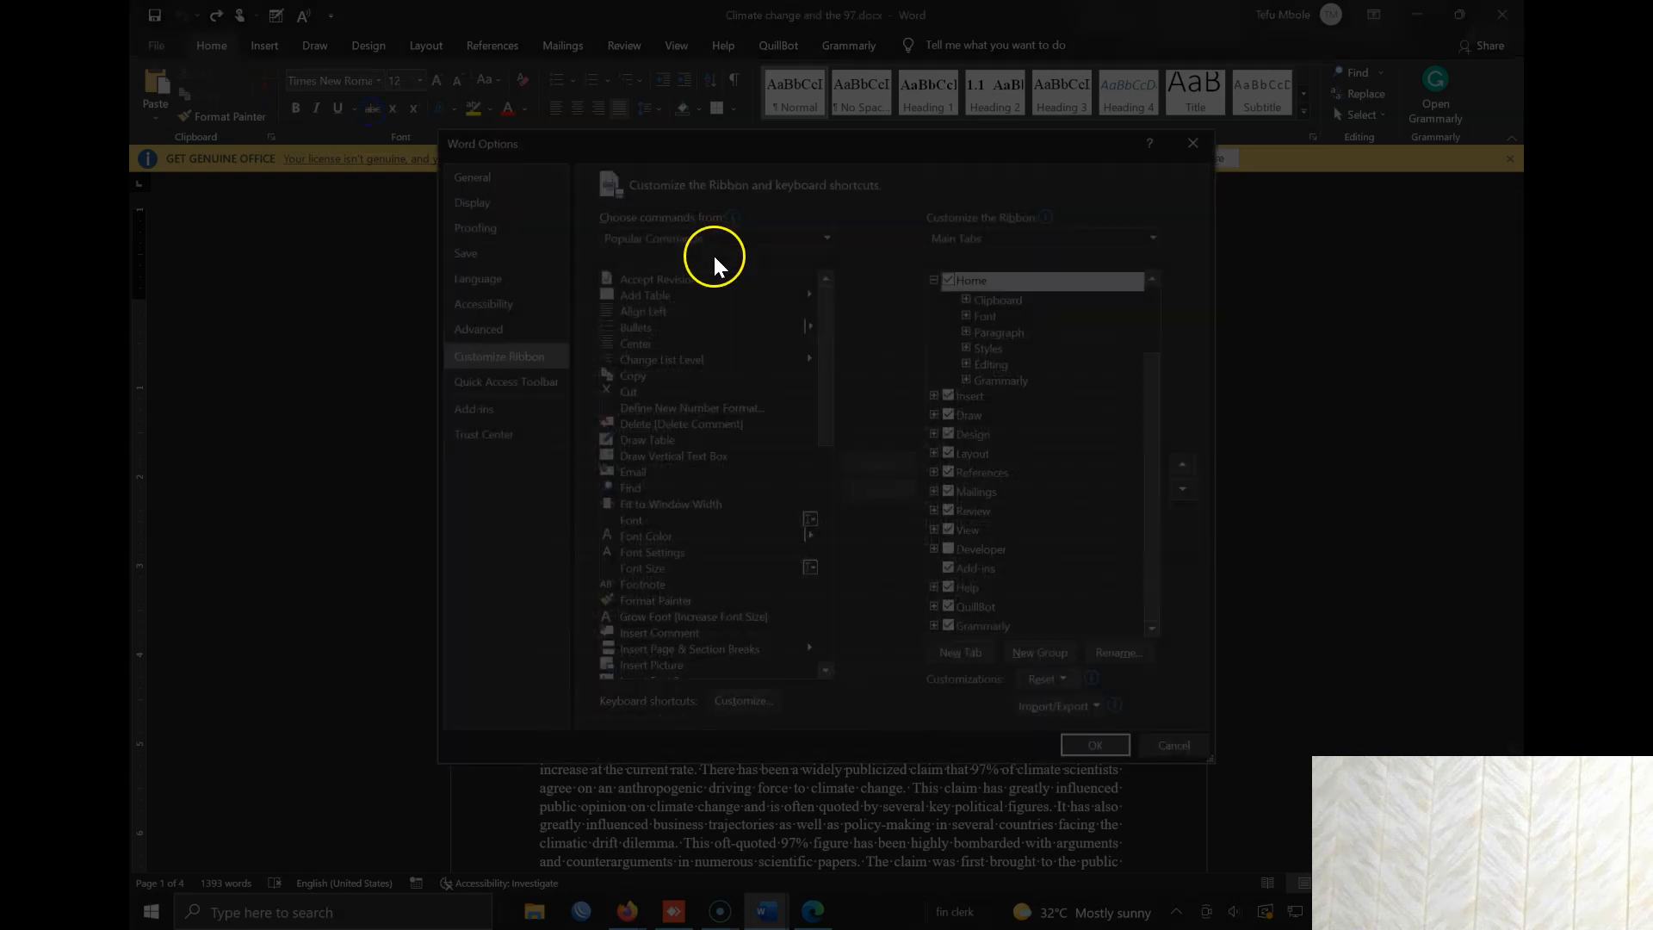
left_click(474, 203)
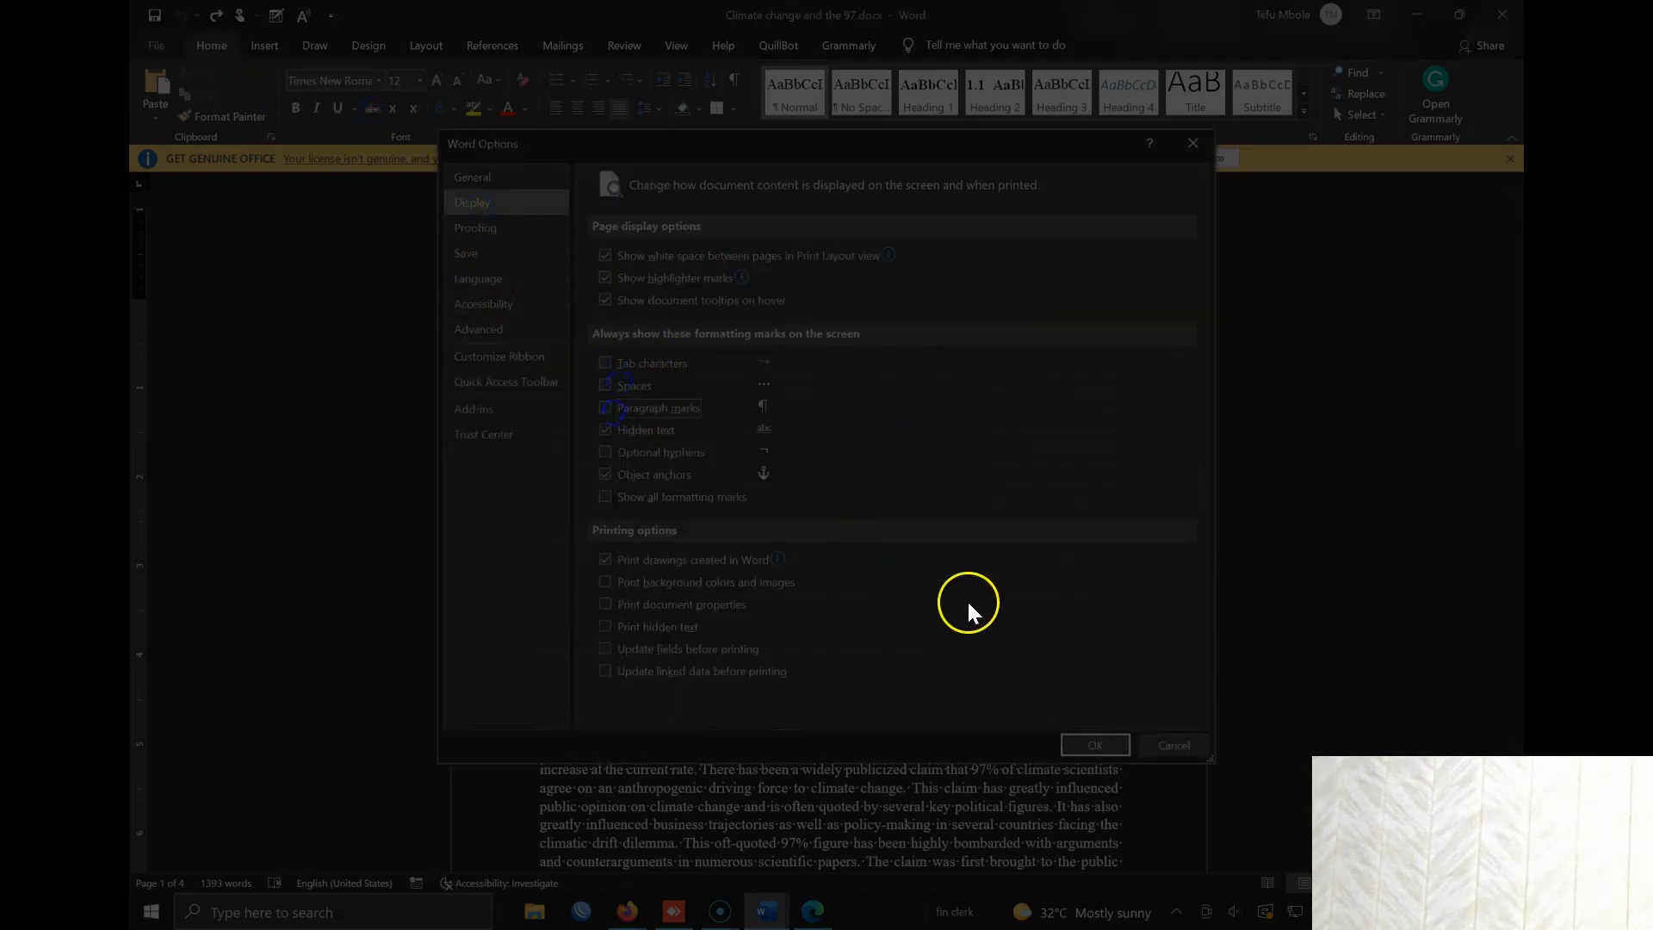
Go through the remaining option pages from Proofing to Trust Center, and apply the changed display options.
left_click(481, 227)
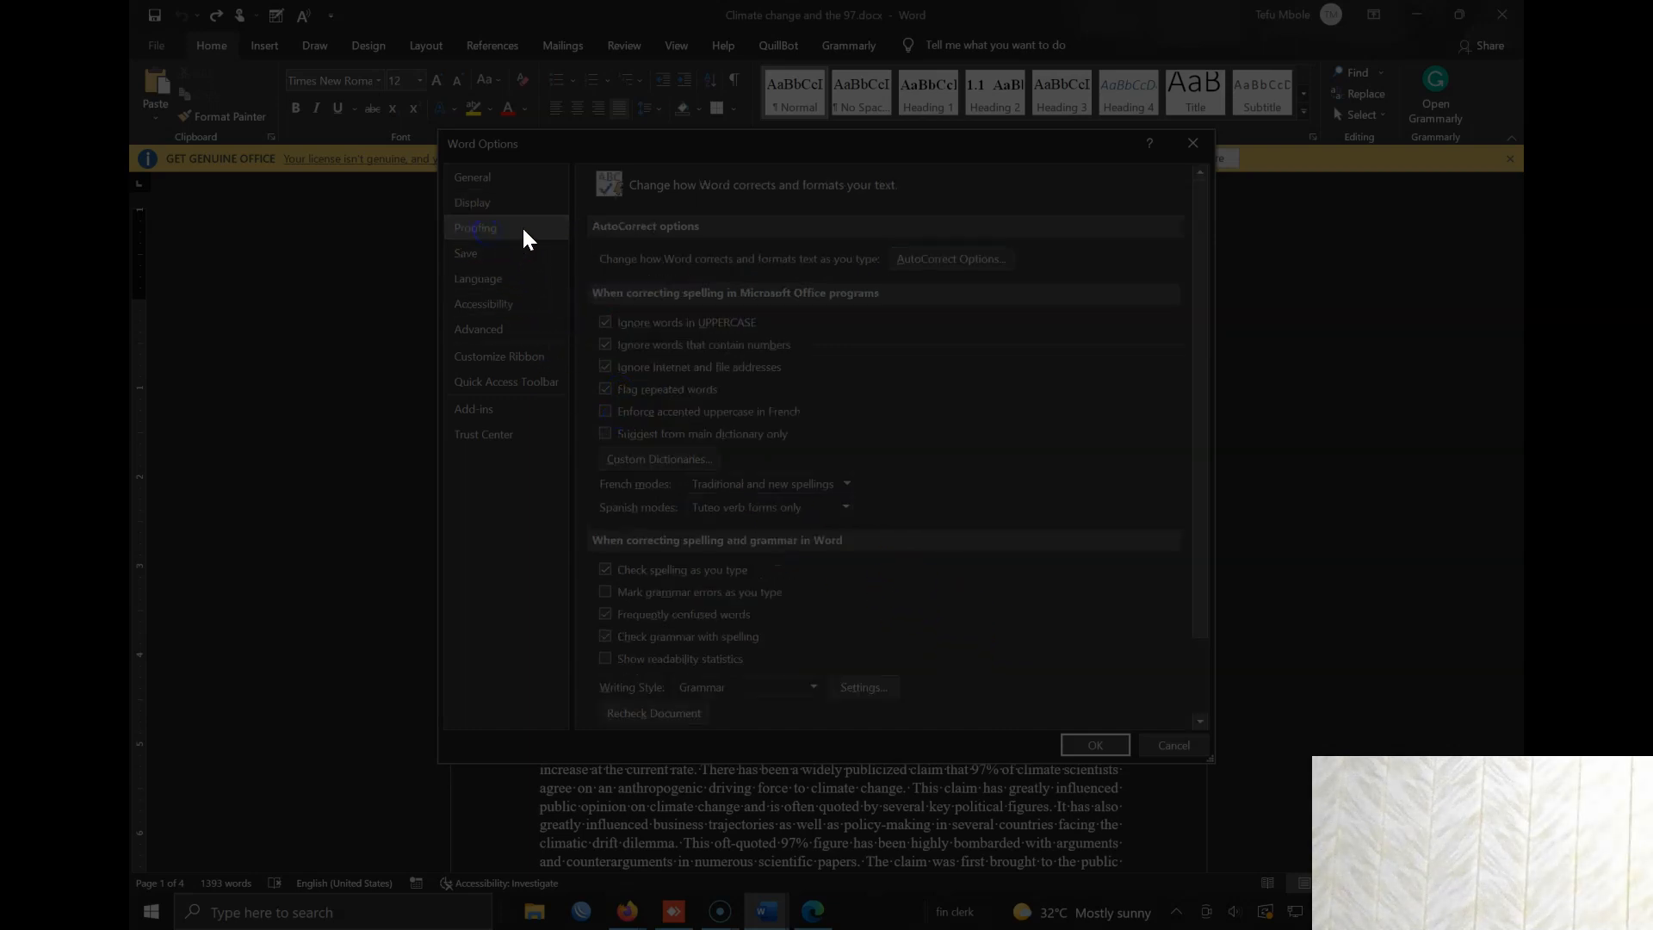
left_click(497, 254)
left_click(503, 279)
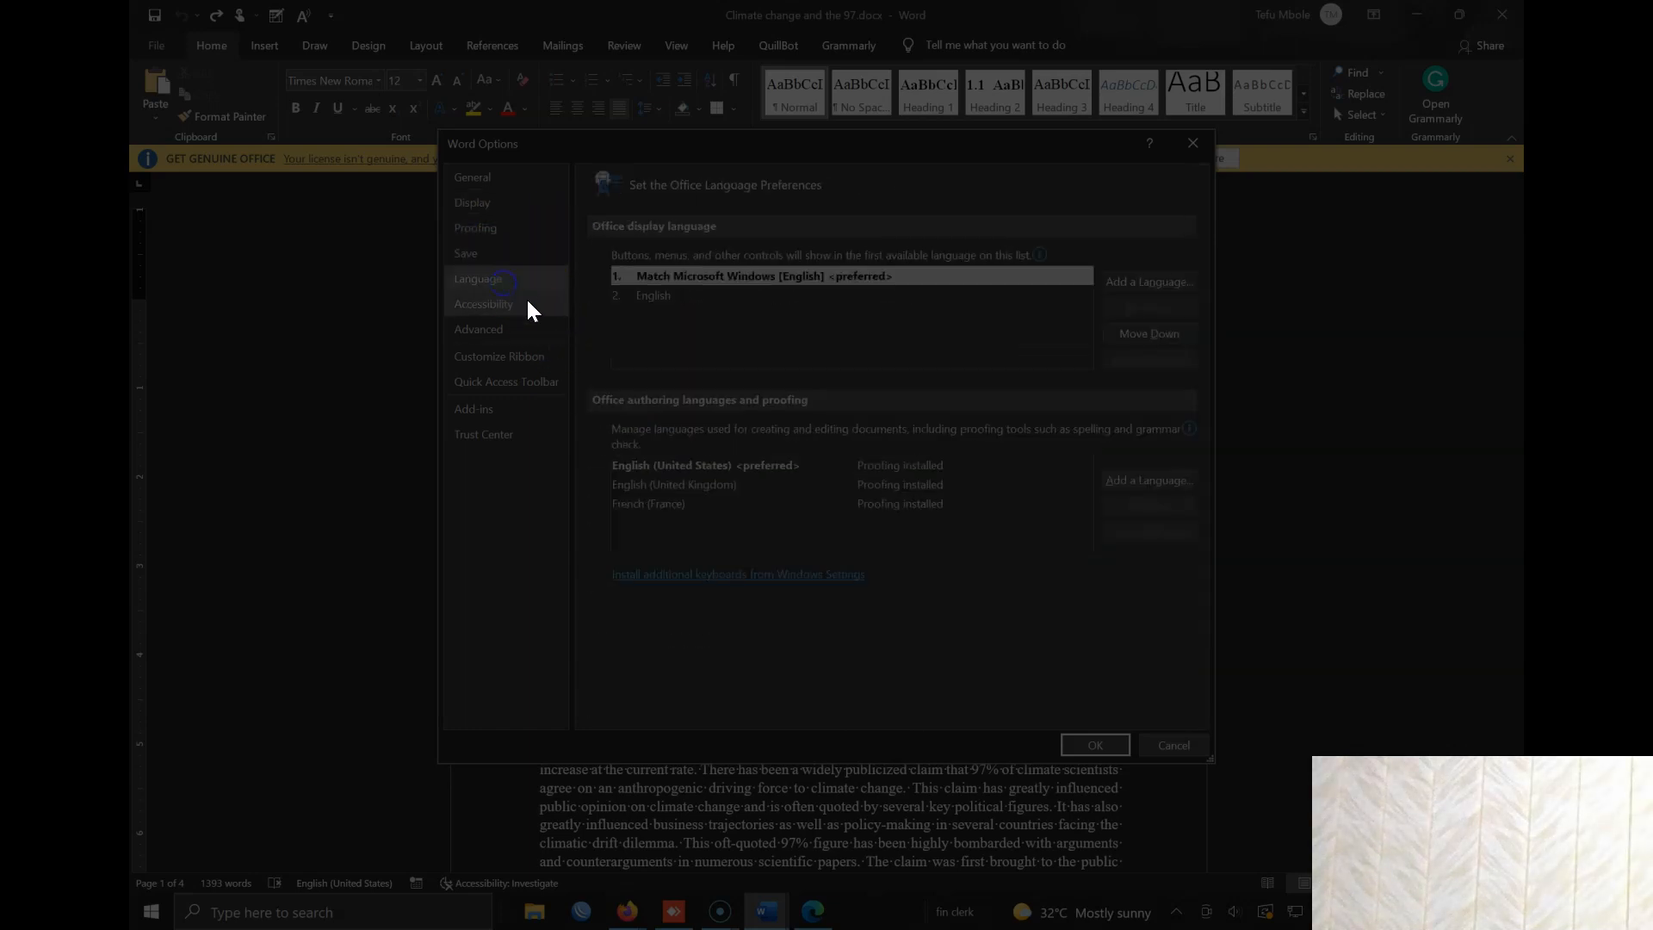
left_click(511, 305)
left_click(513, 329)
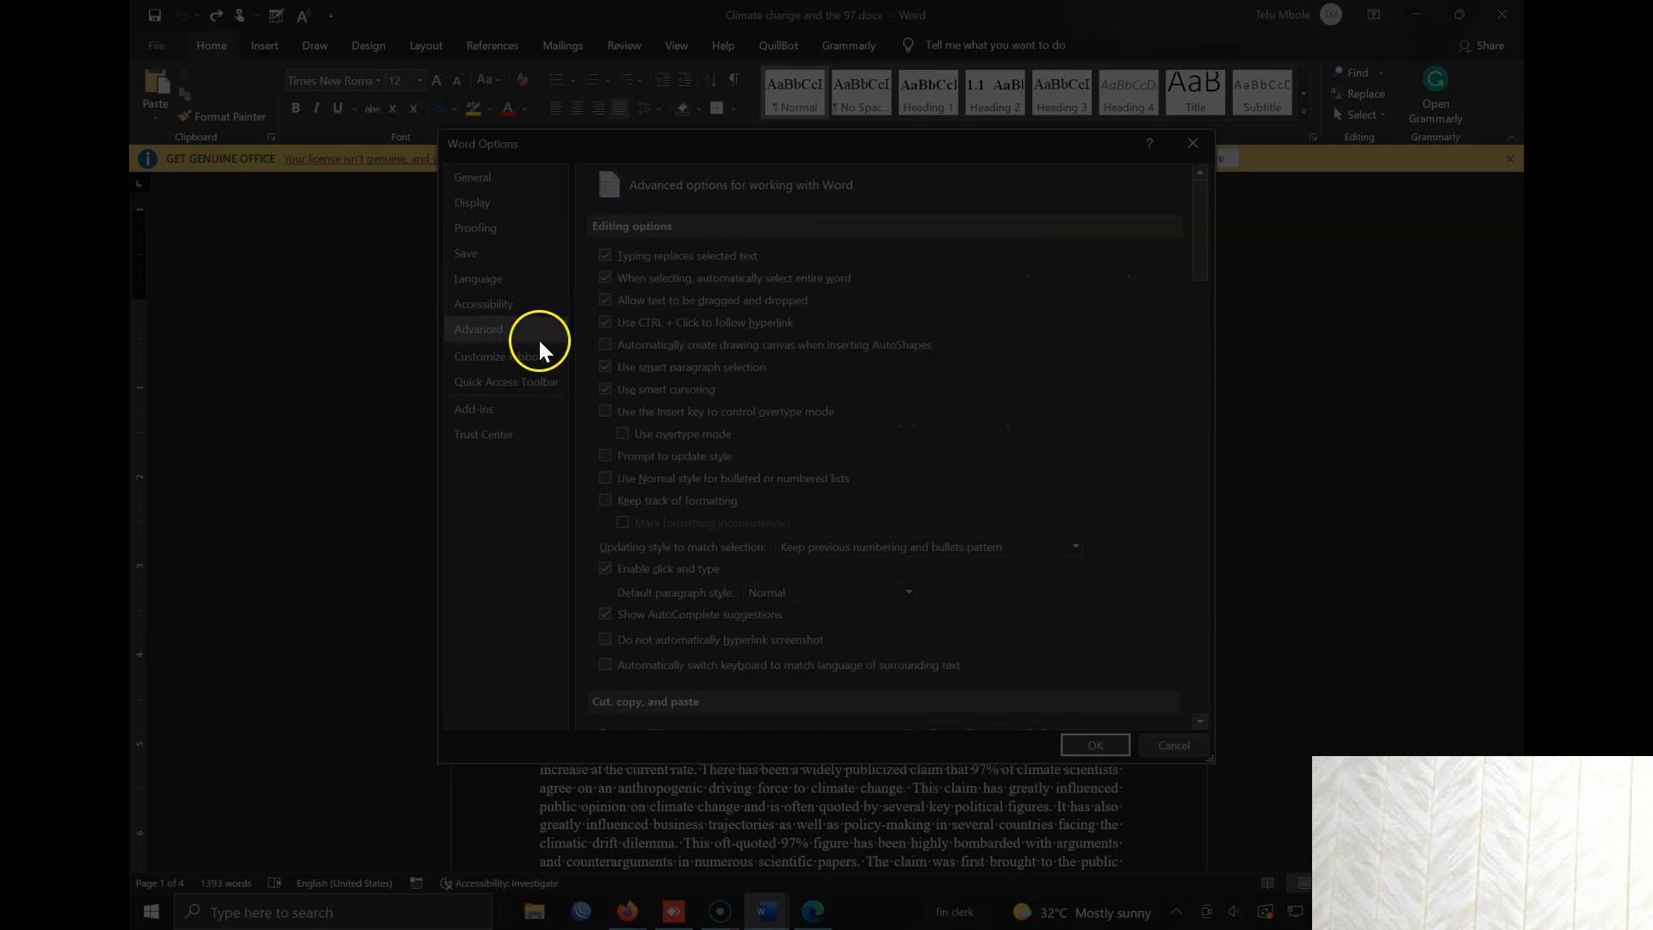
left_click(526, 359)
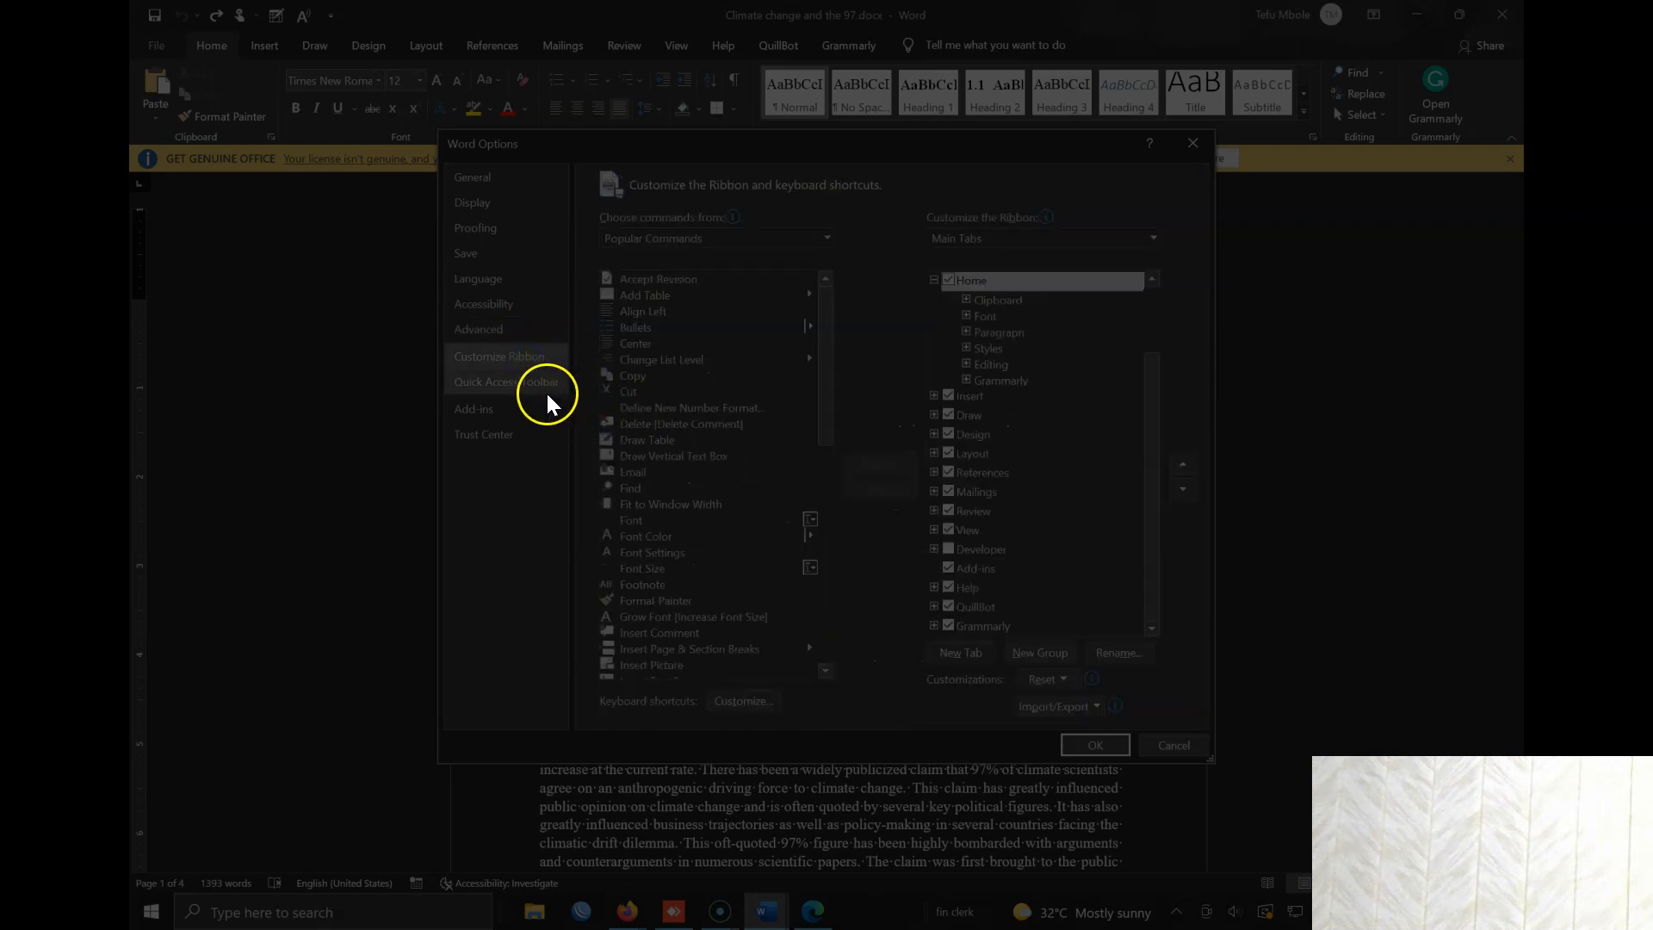
left_click(534, 383)
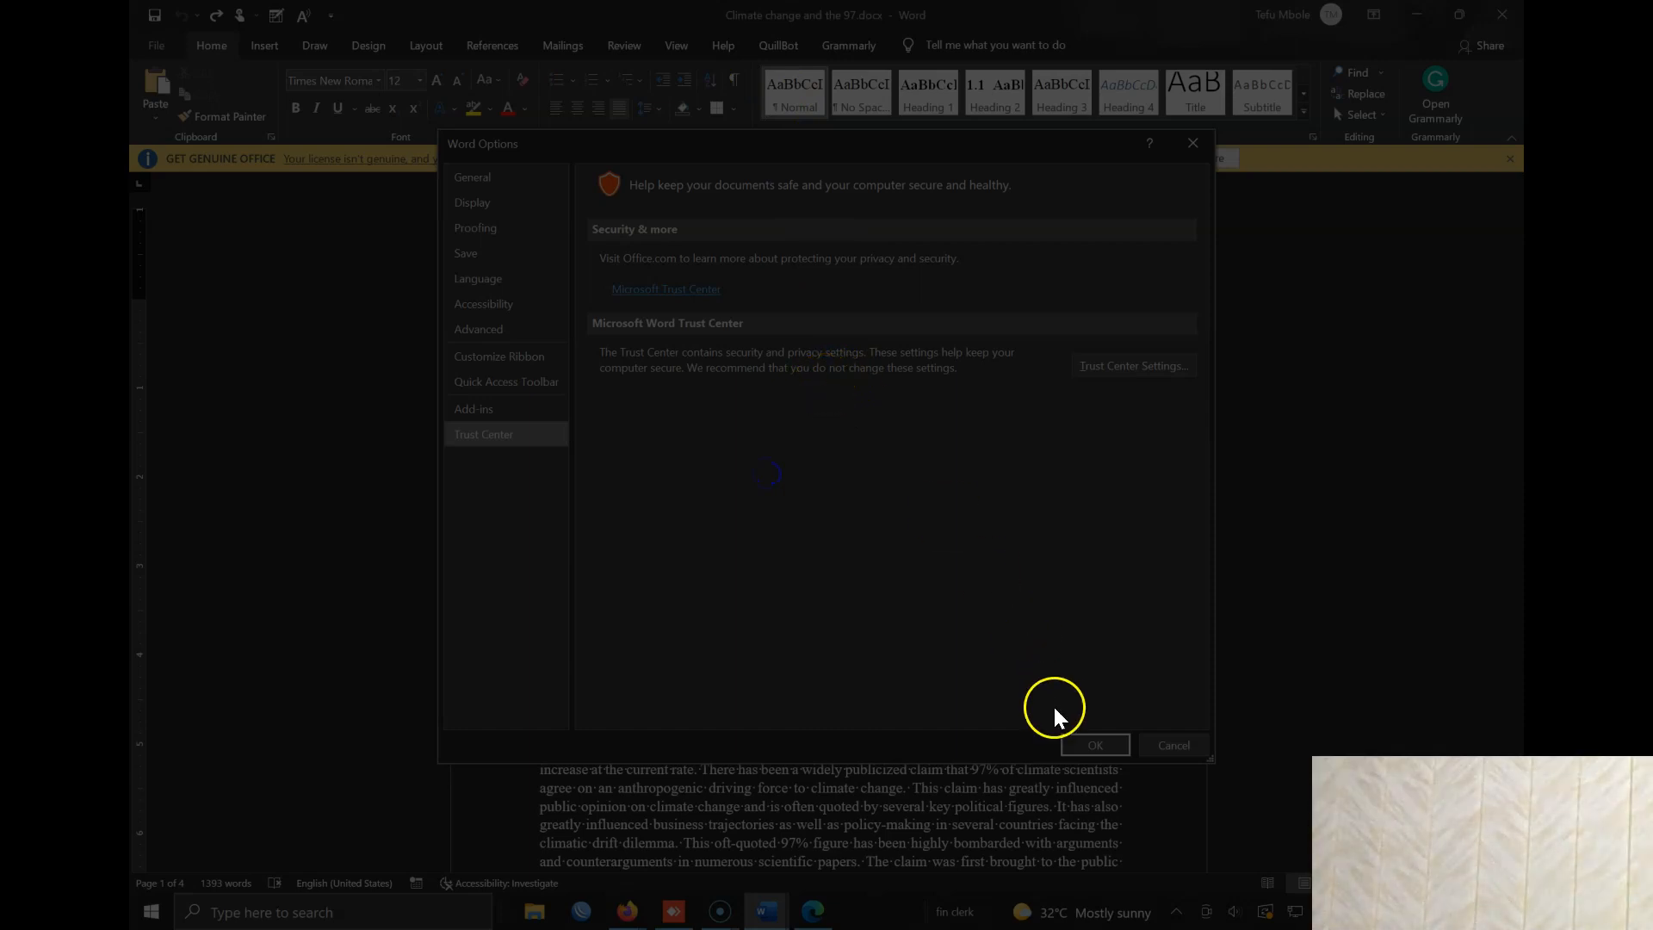
left_click(1092, 742)
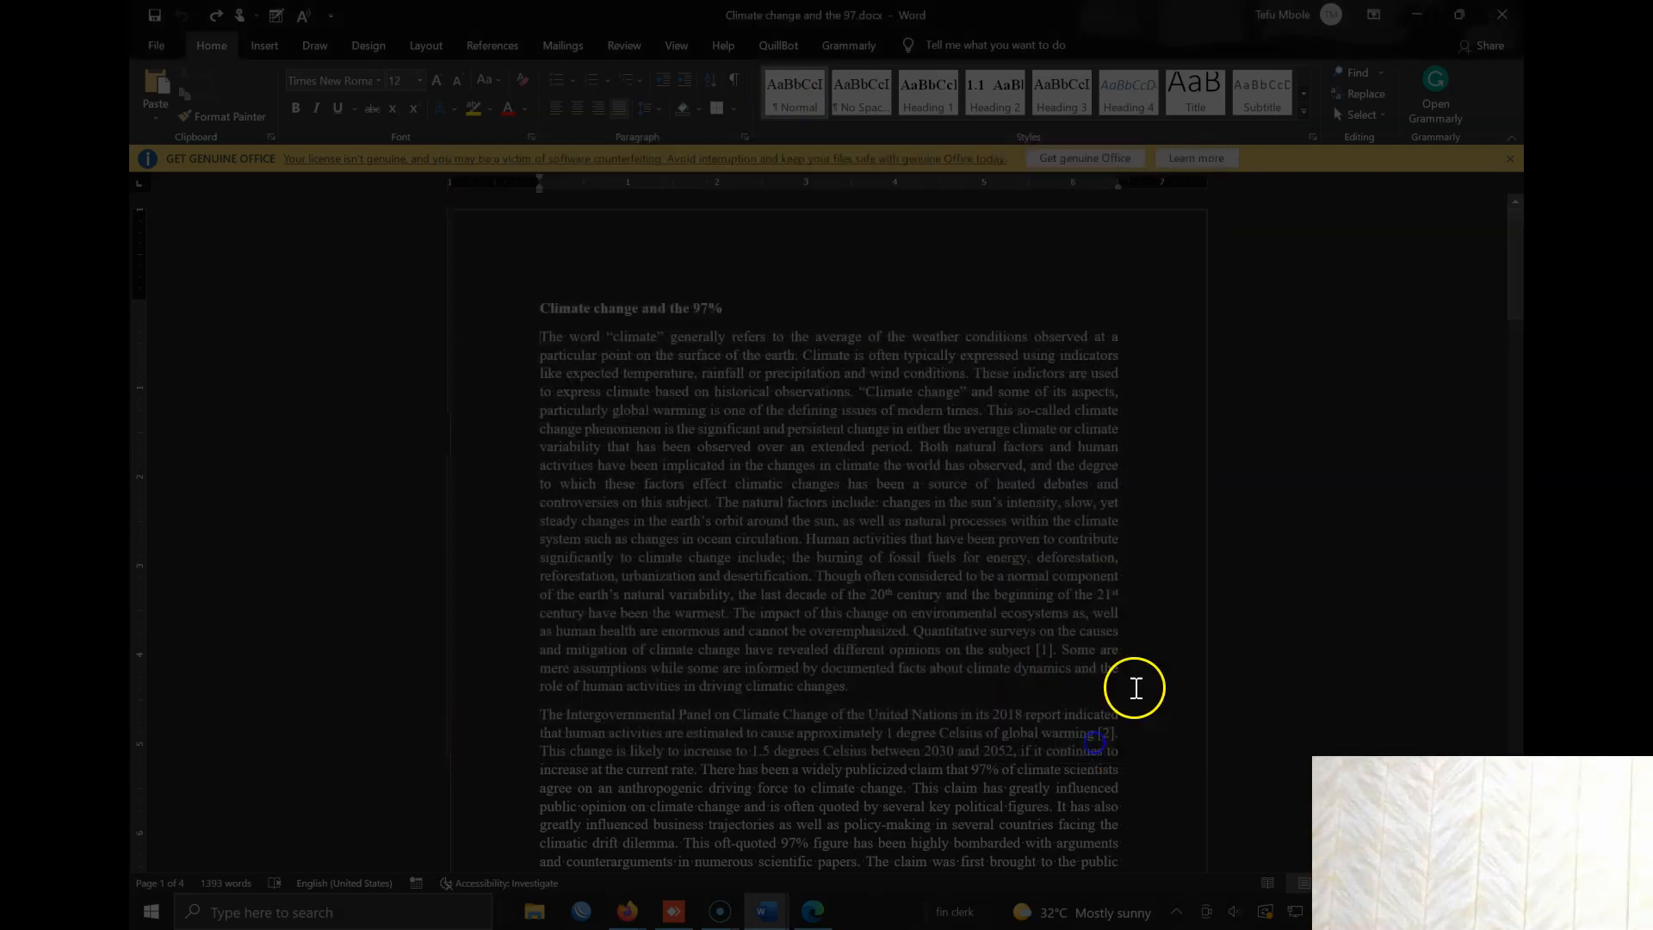
Dismiss the Get Genuine Office notice above the document.
left_click(1506, 159)
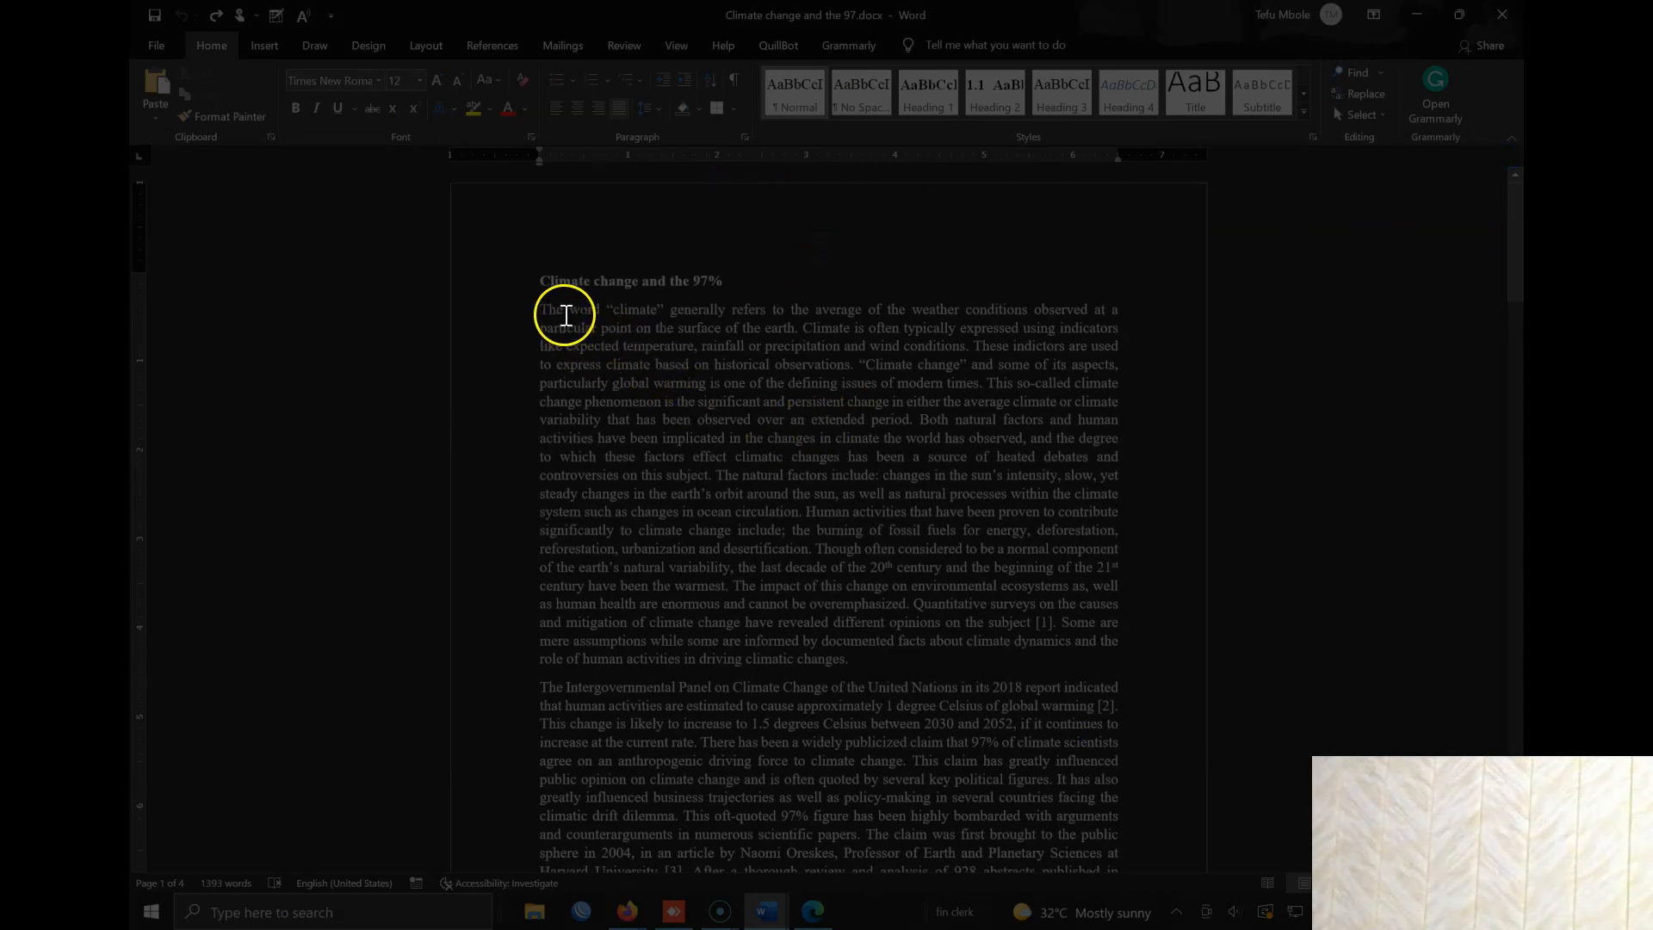
scroll(602, 369, "down", 1)
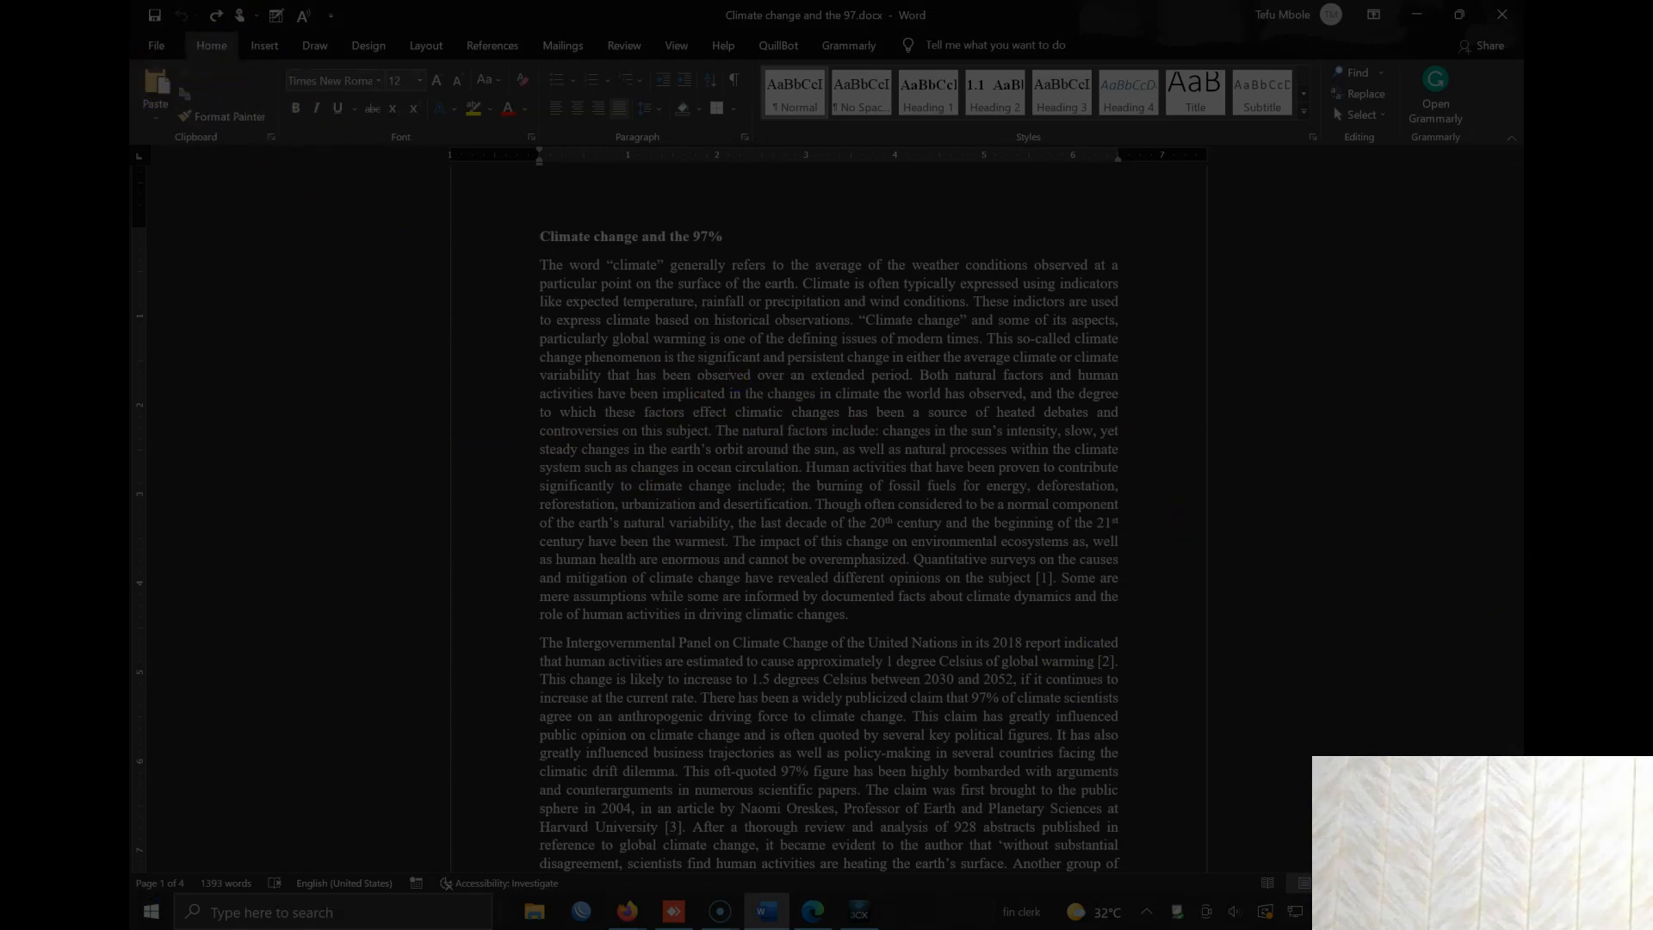
Look through the New, Open and Info pages and the Protect Document options, and save the document.
left_click(152, 45)
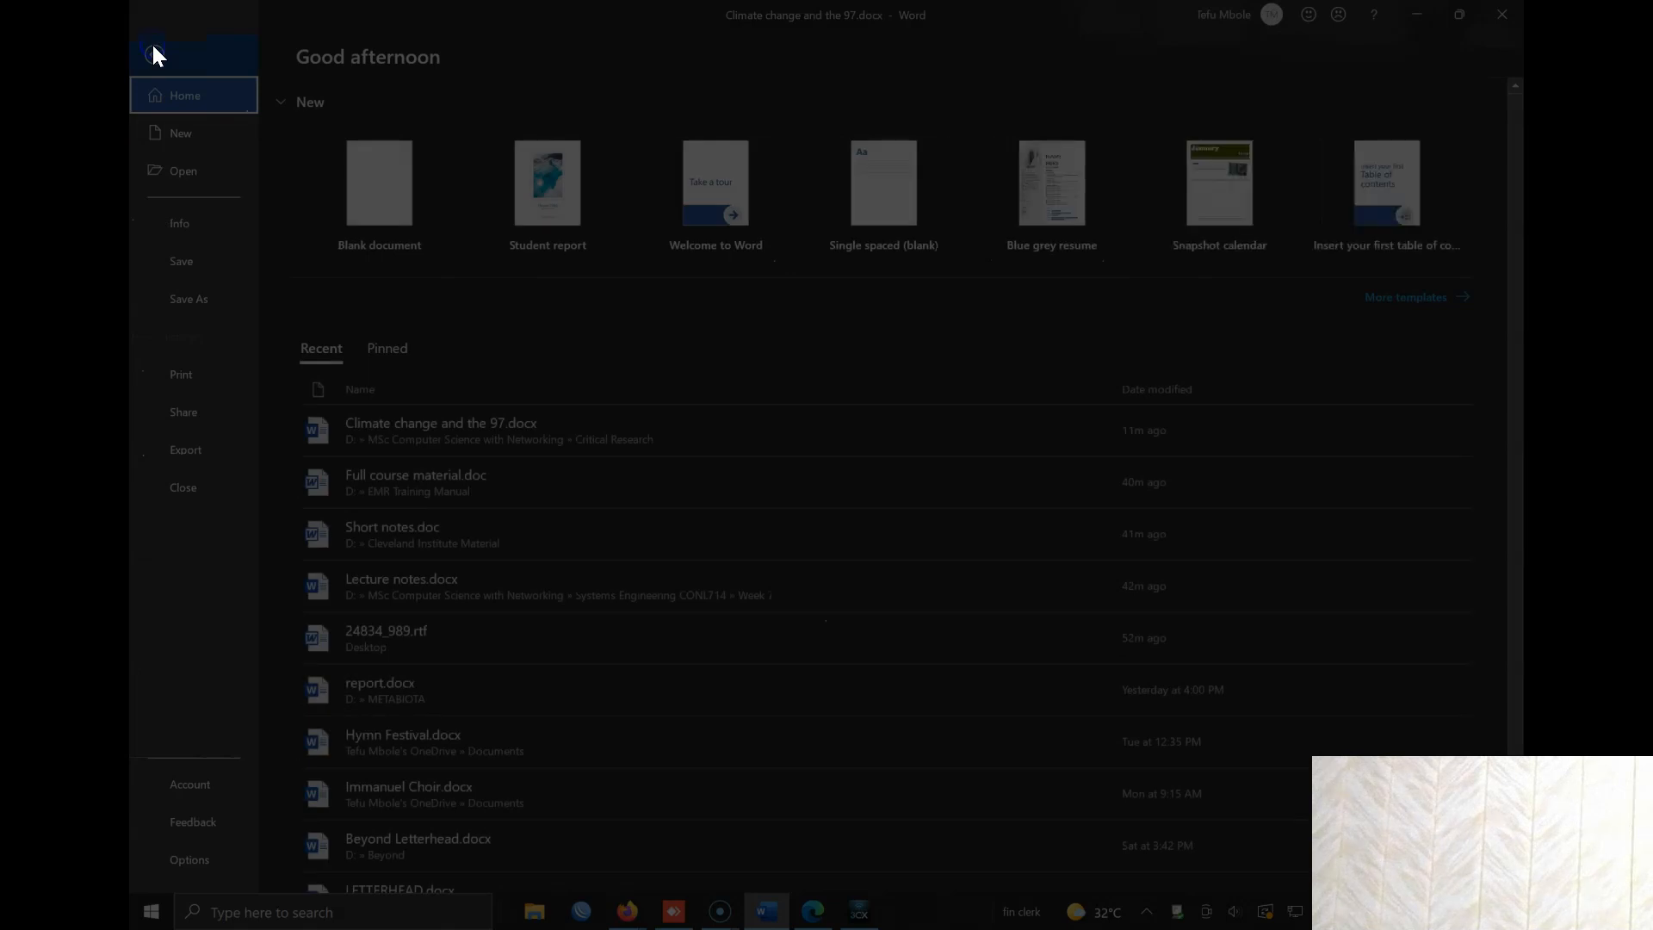
left_click(208, 129)
left_click(200, 172)
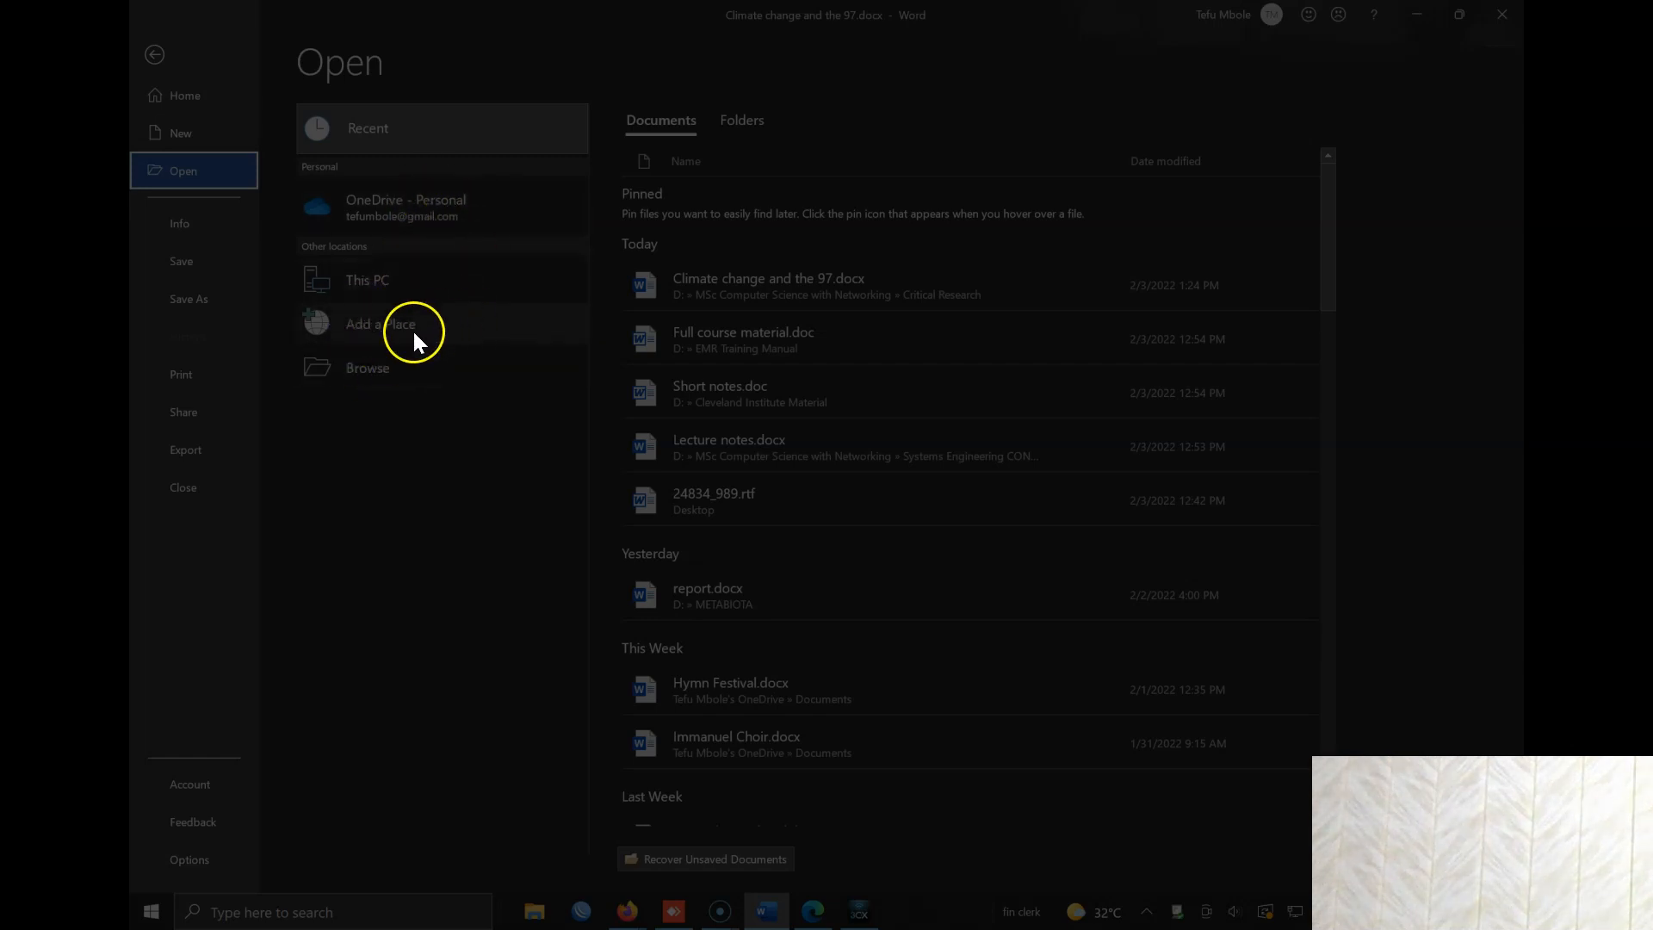
left_click(181, 239)
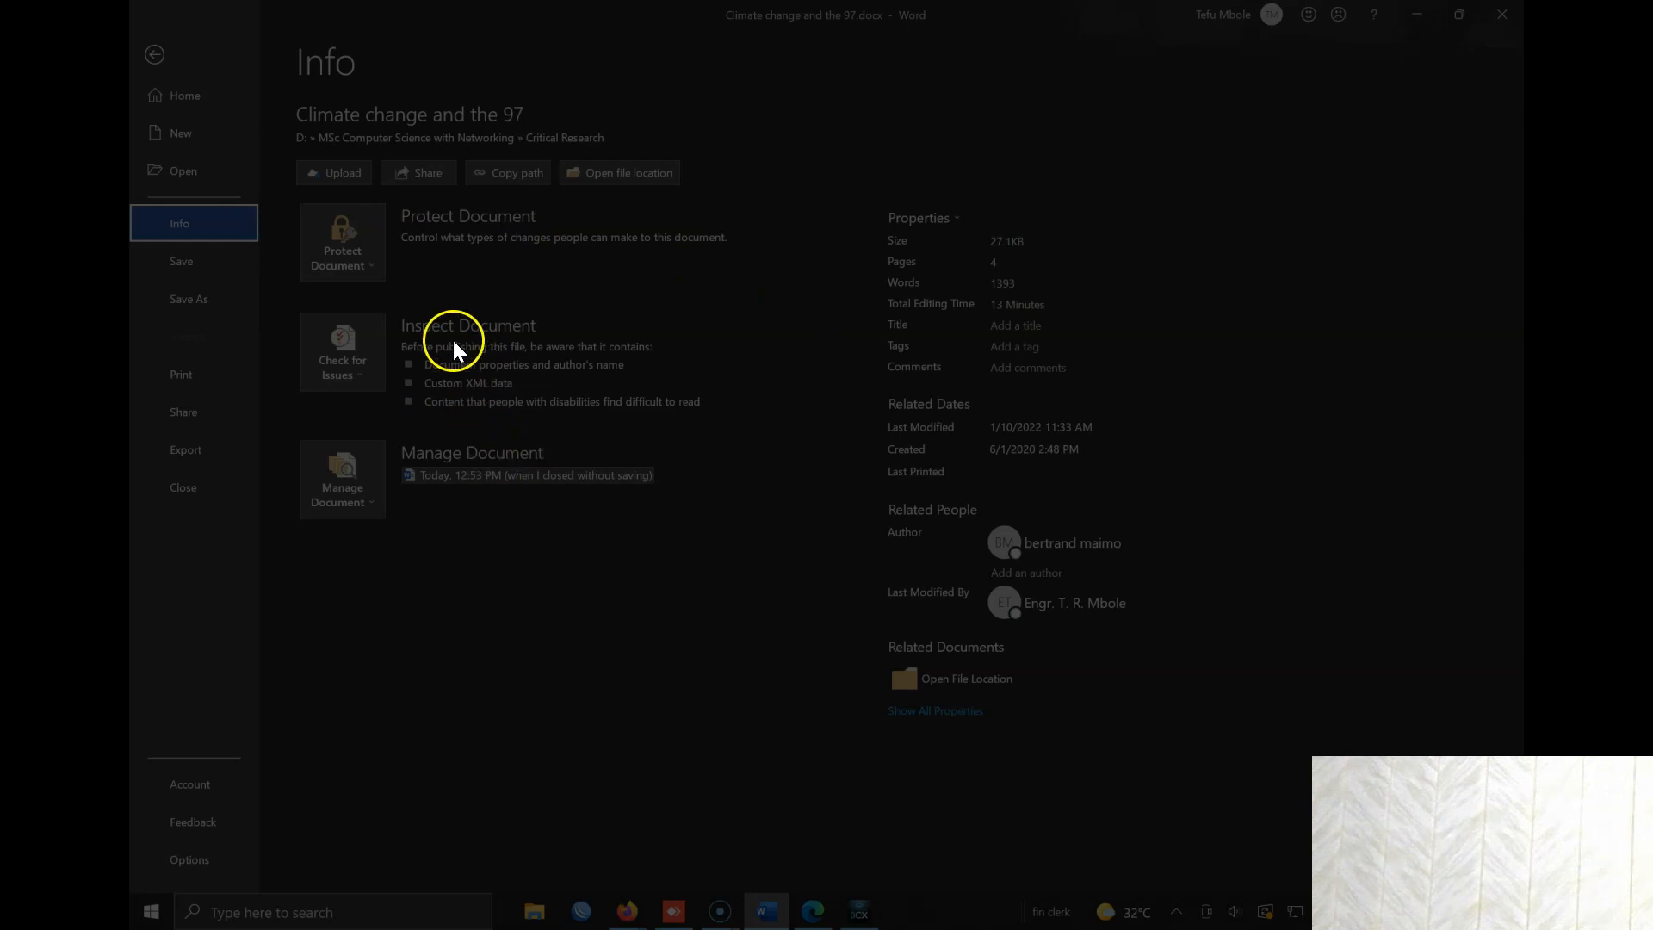
left_click(377, 272)
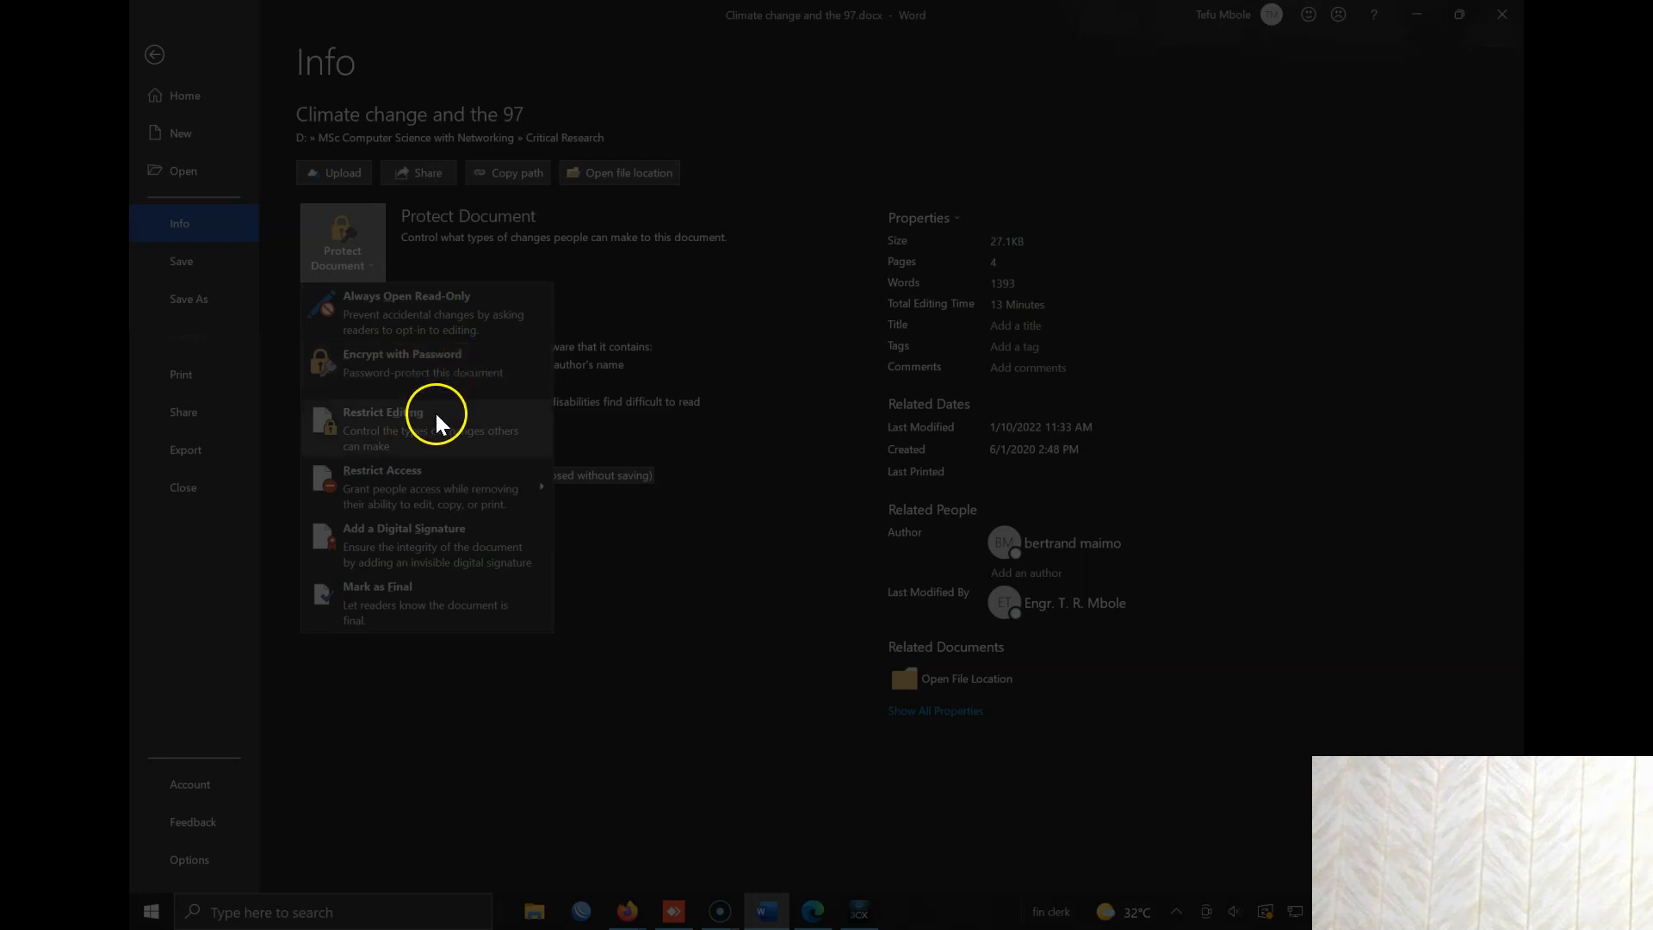
left_click(175, 260)
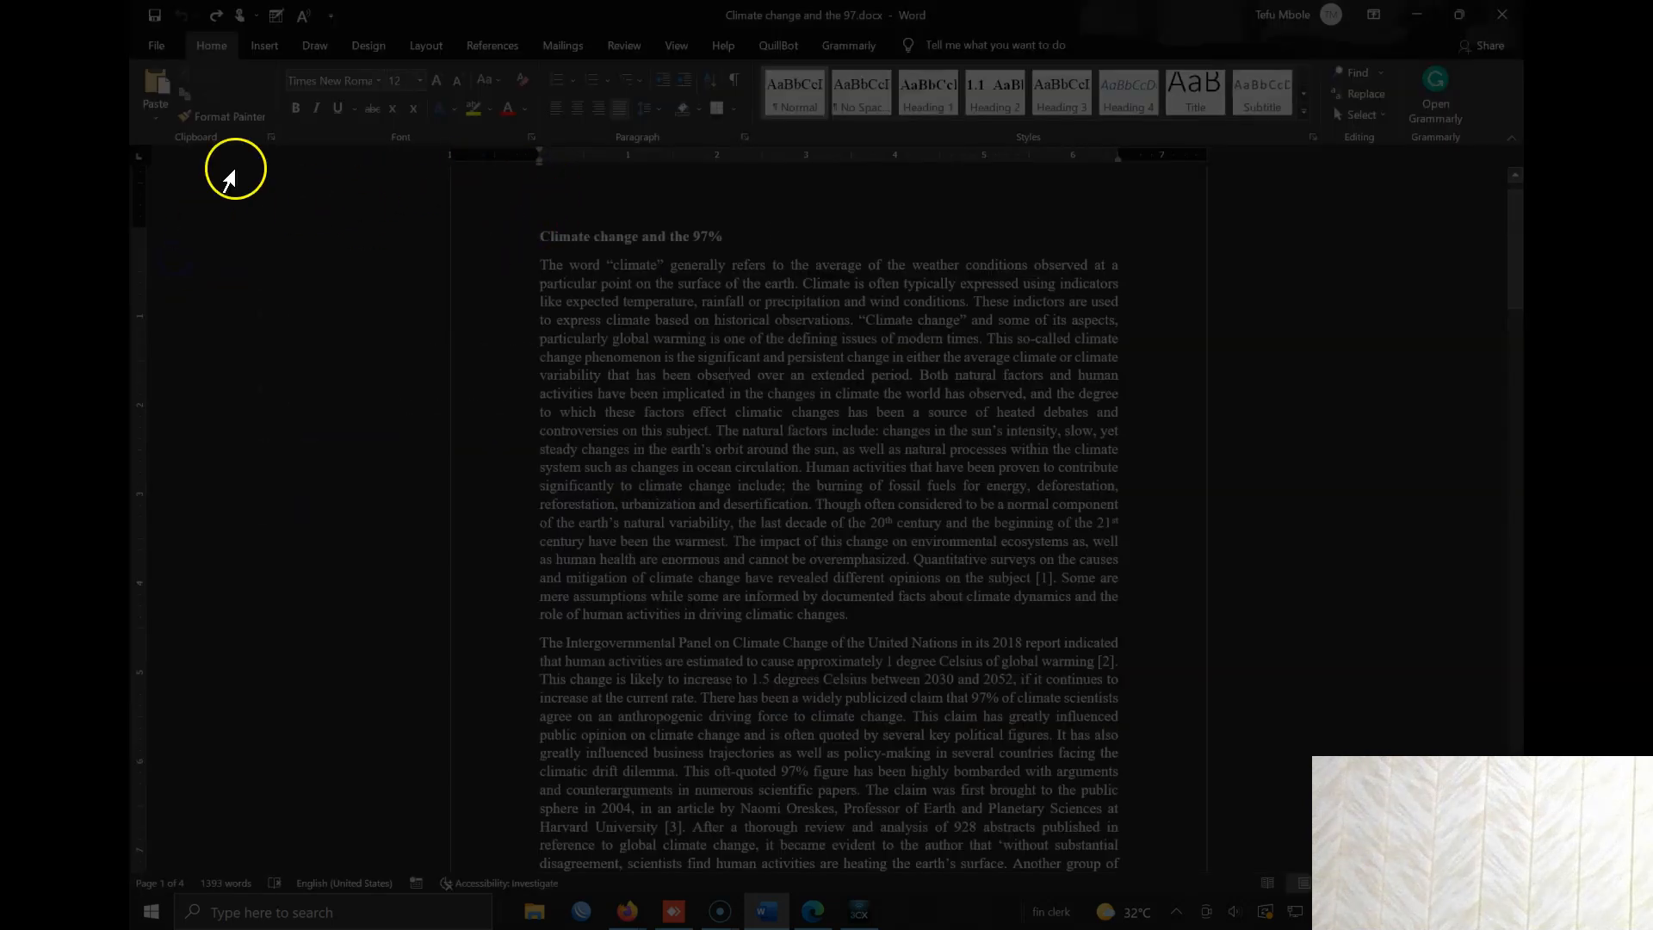
In the account settings, set the Office background to Circuit and the Office theme to Use system setting.
left_click(156, 45)
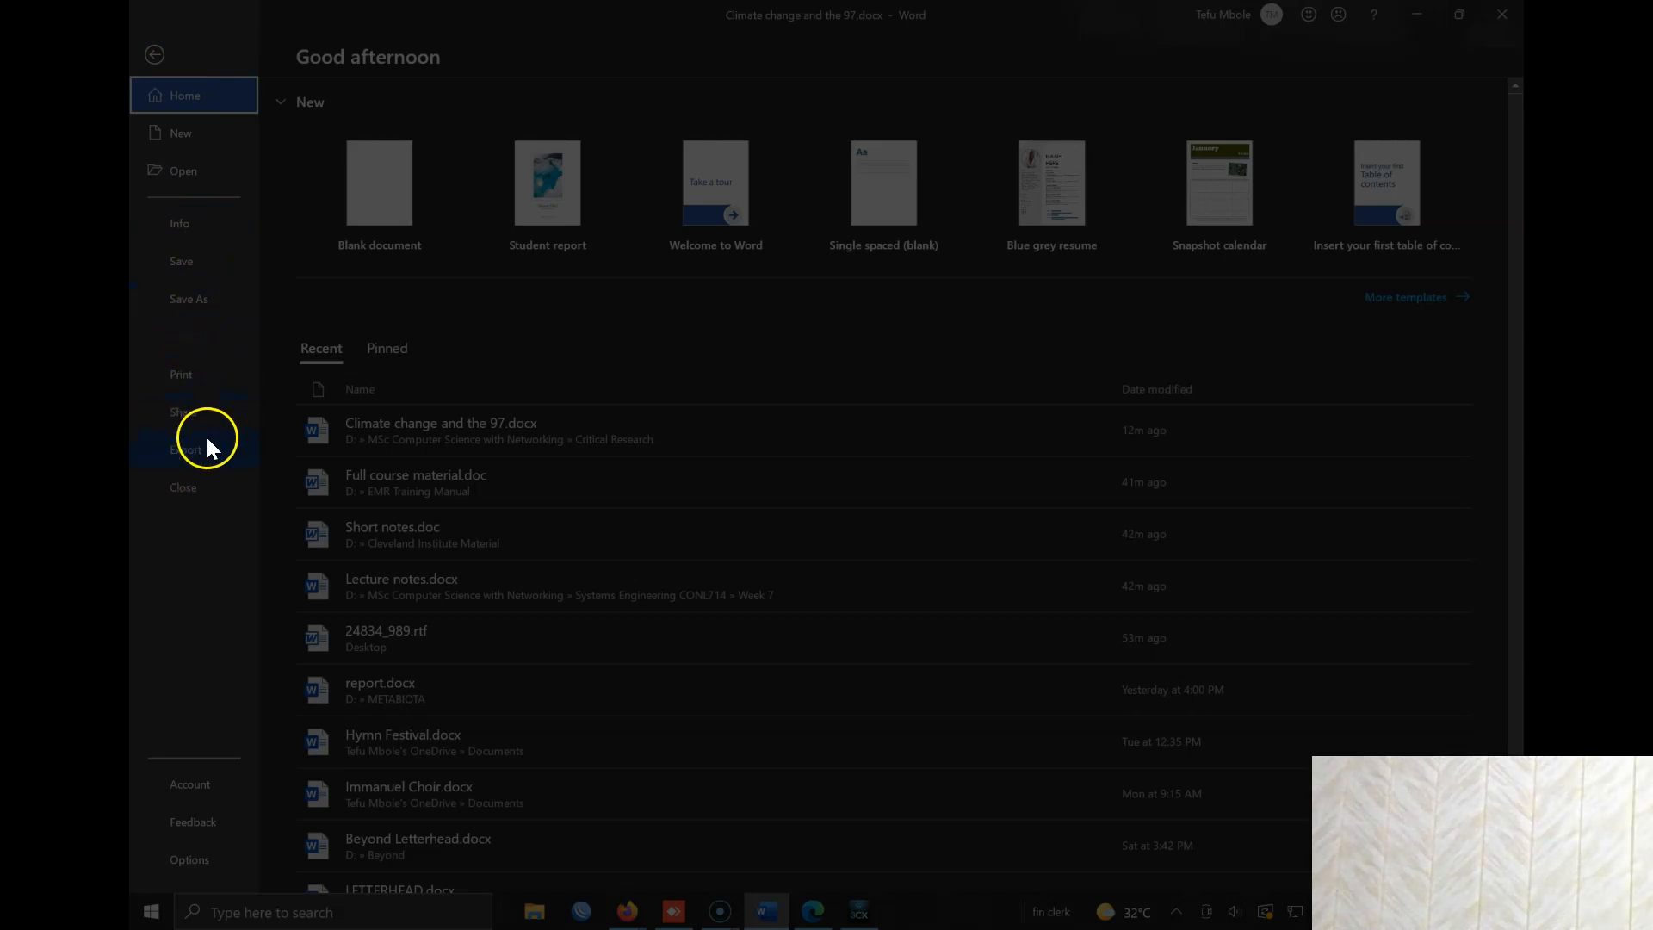
left_click(192, 785)
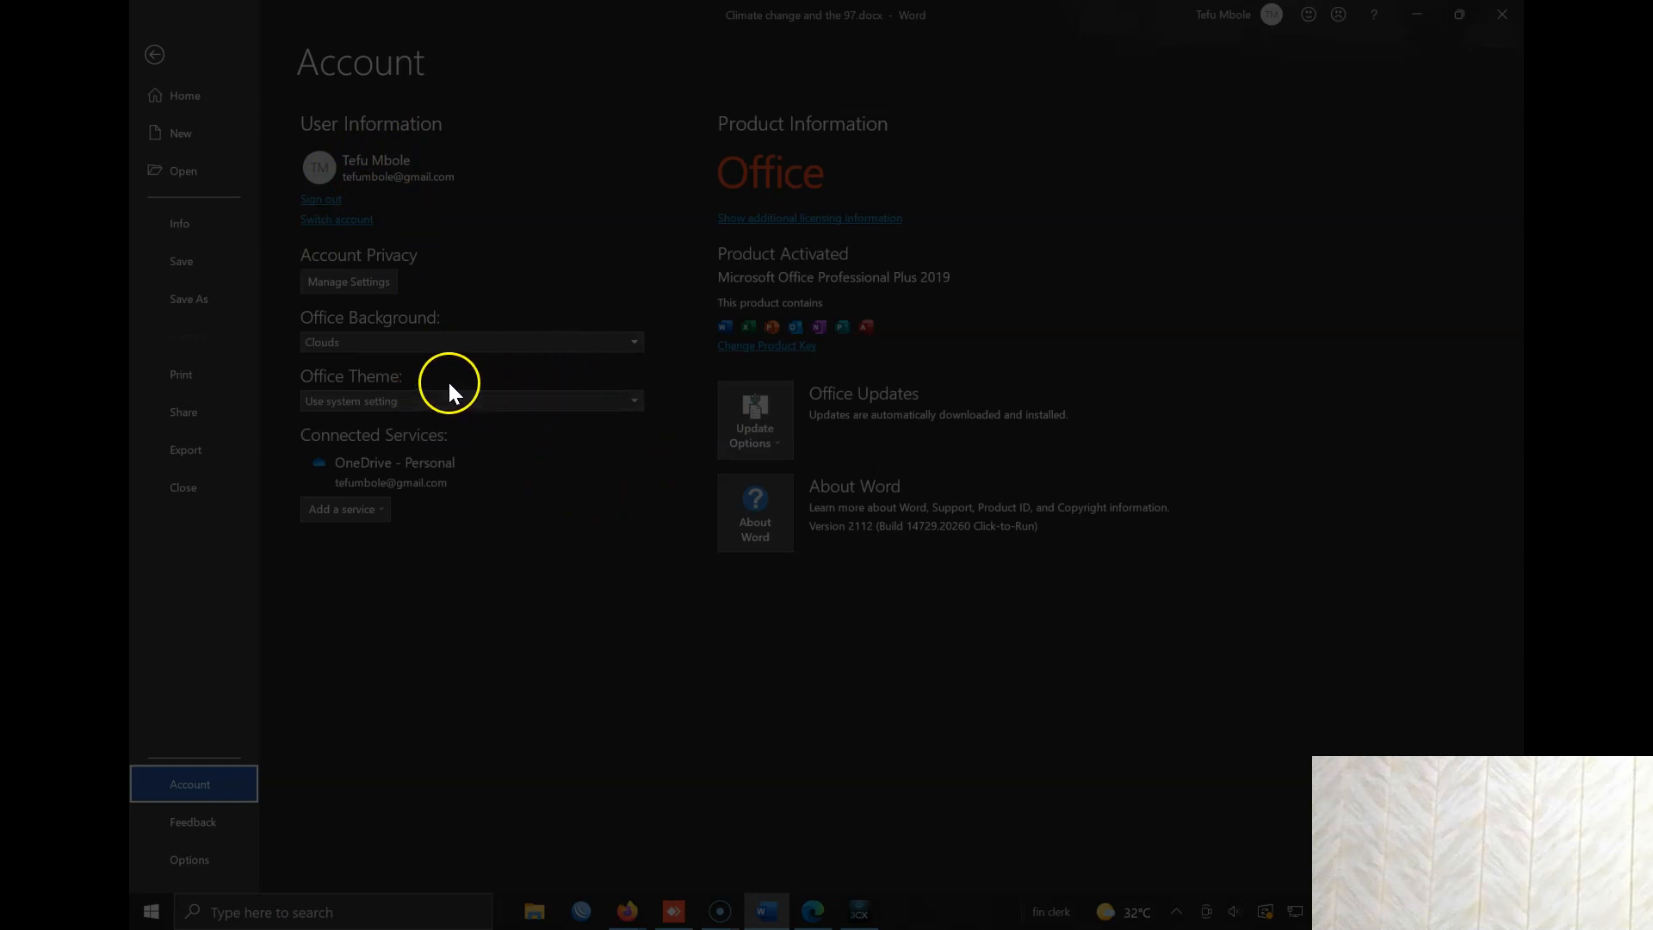
left_click(422, 346)
left_click(394, 440)
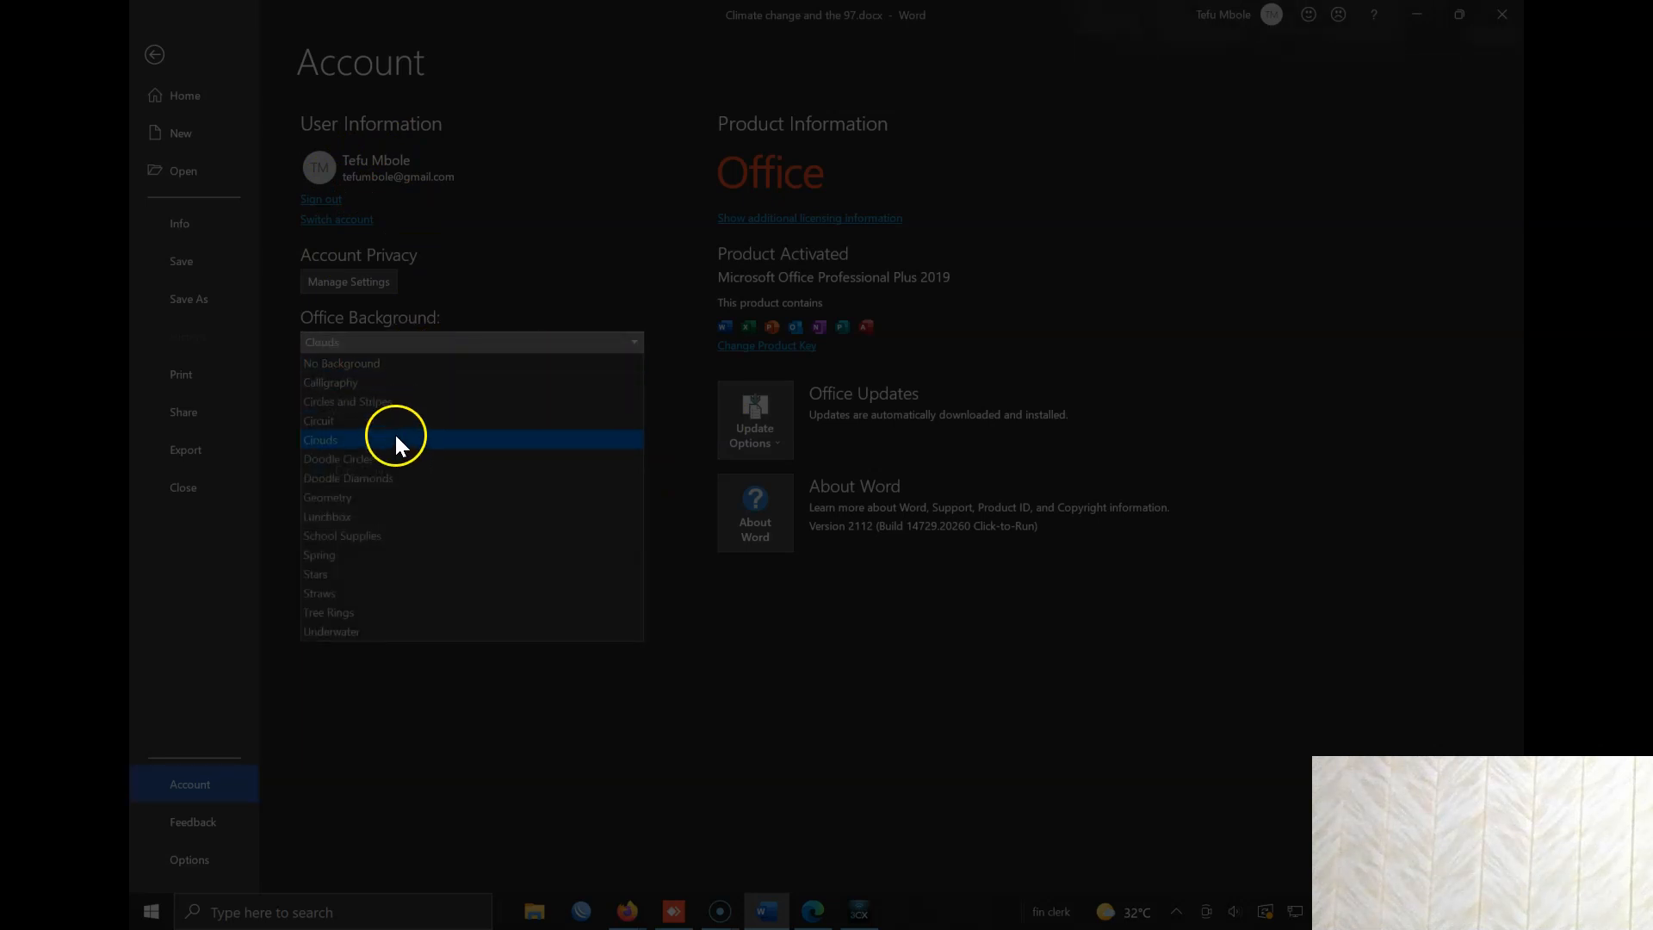
left_click(389, 421)
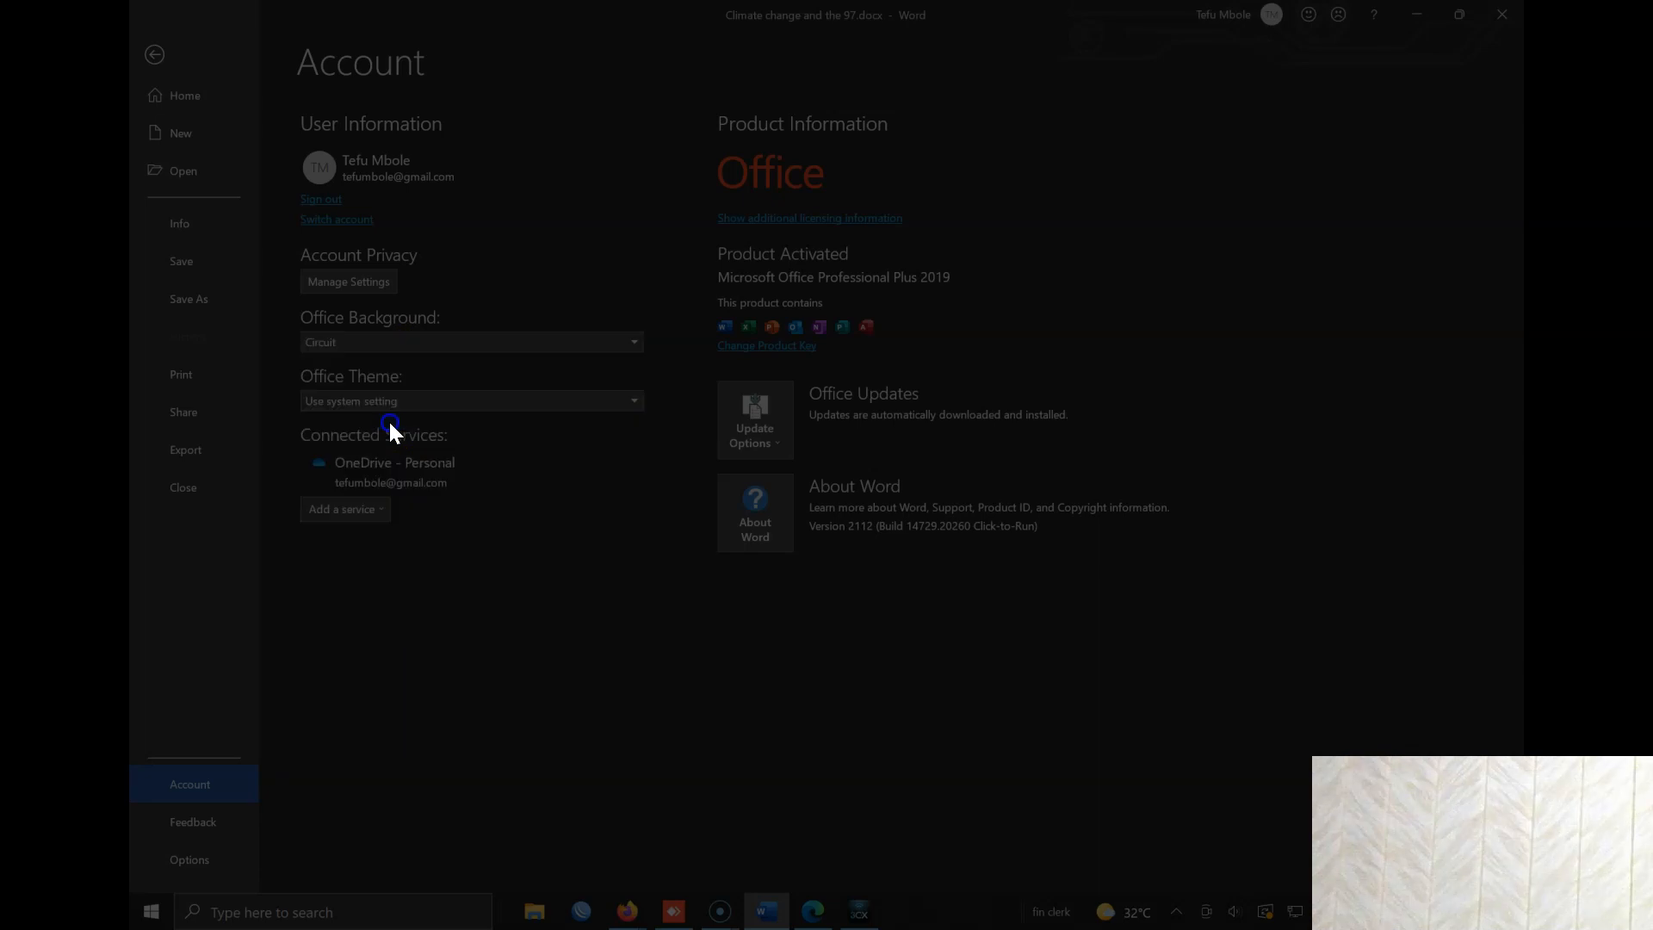
left_click(417, 346)
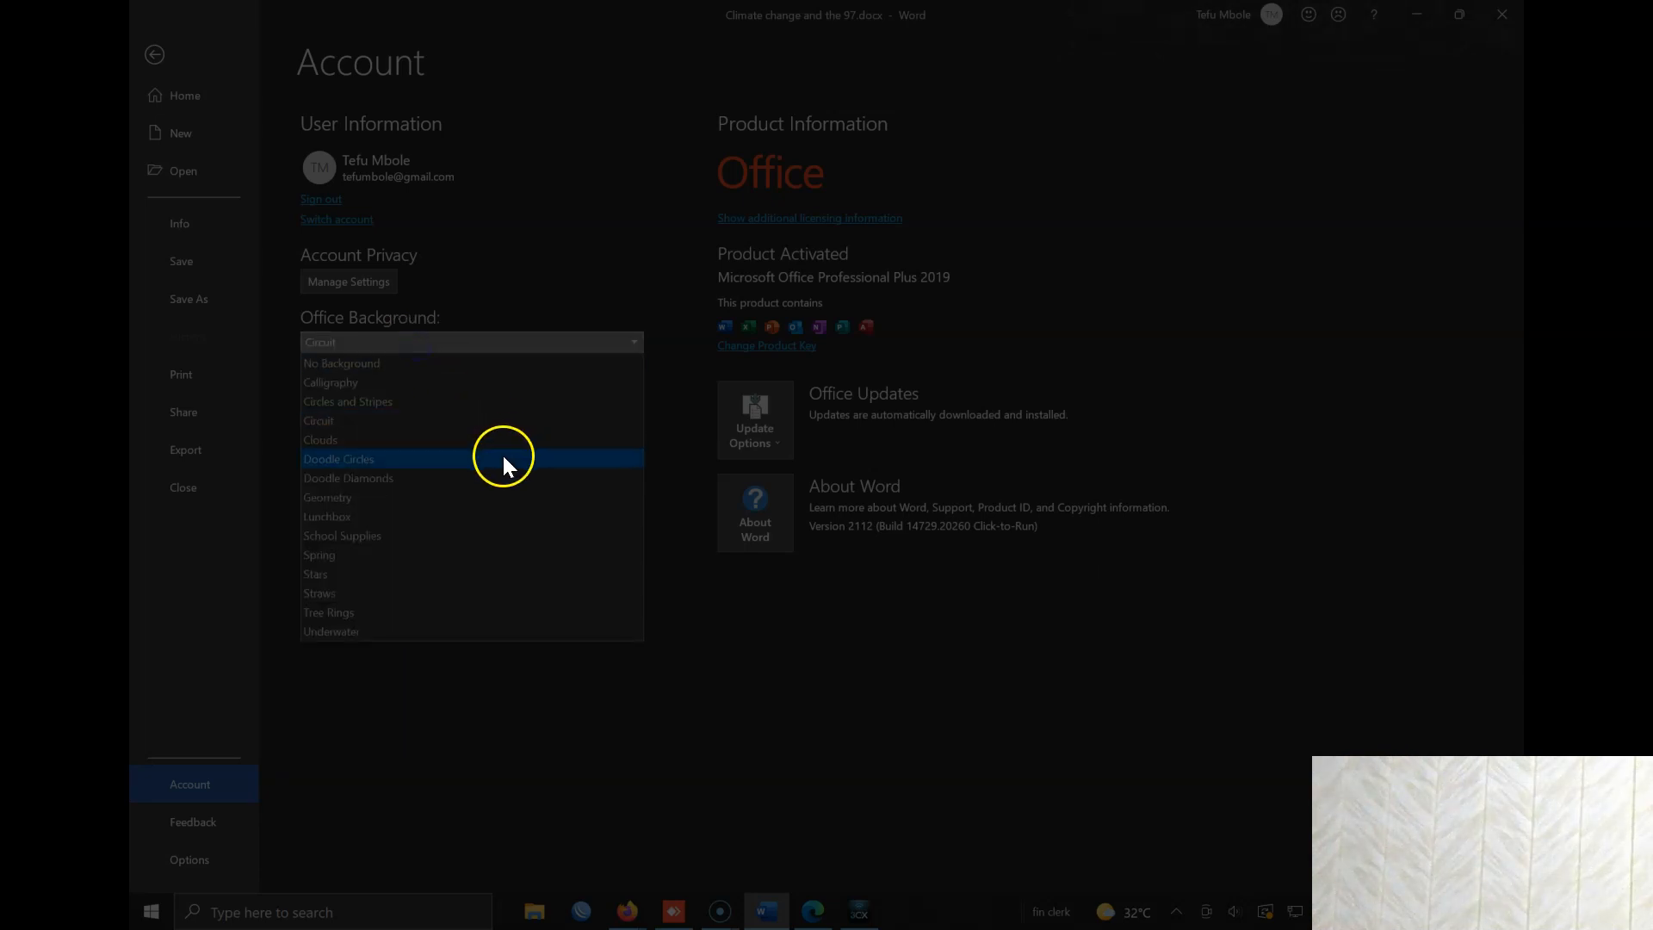
left_click(738, 609)
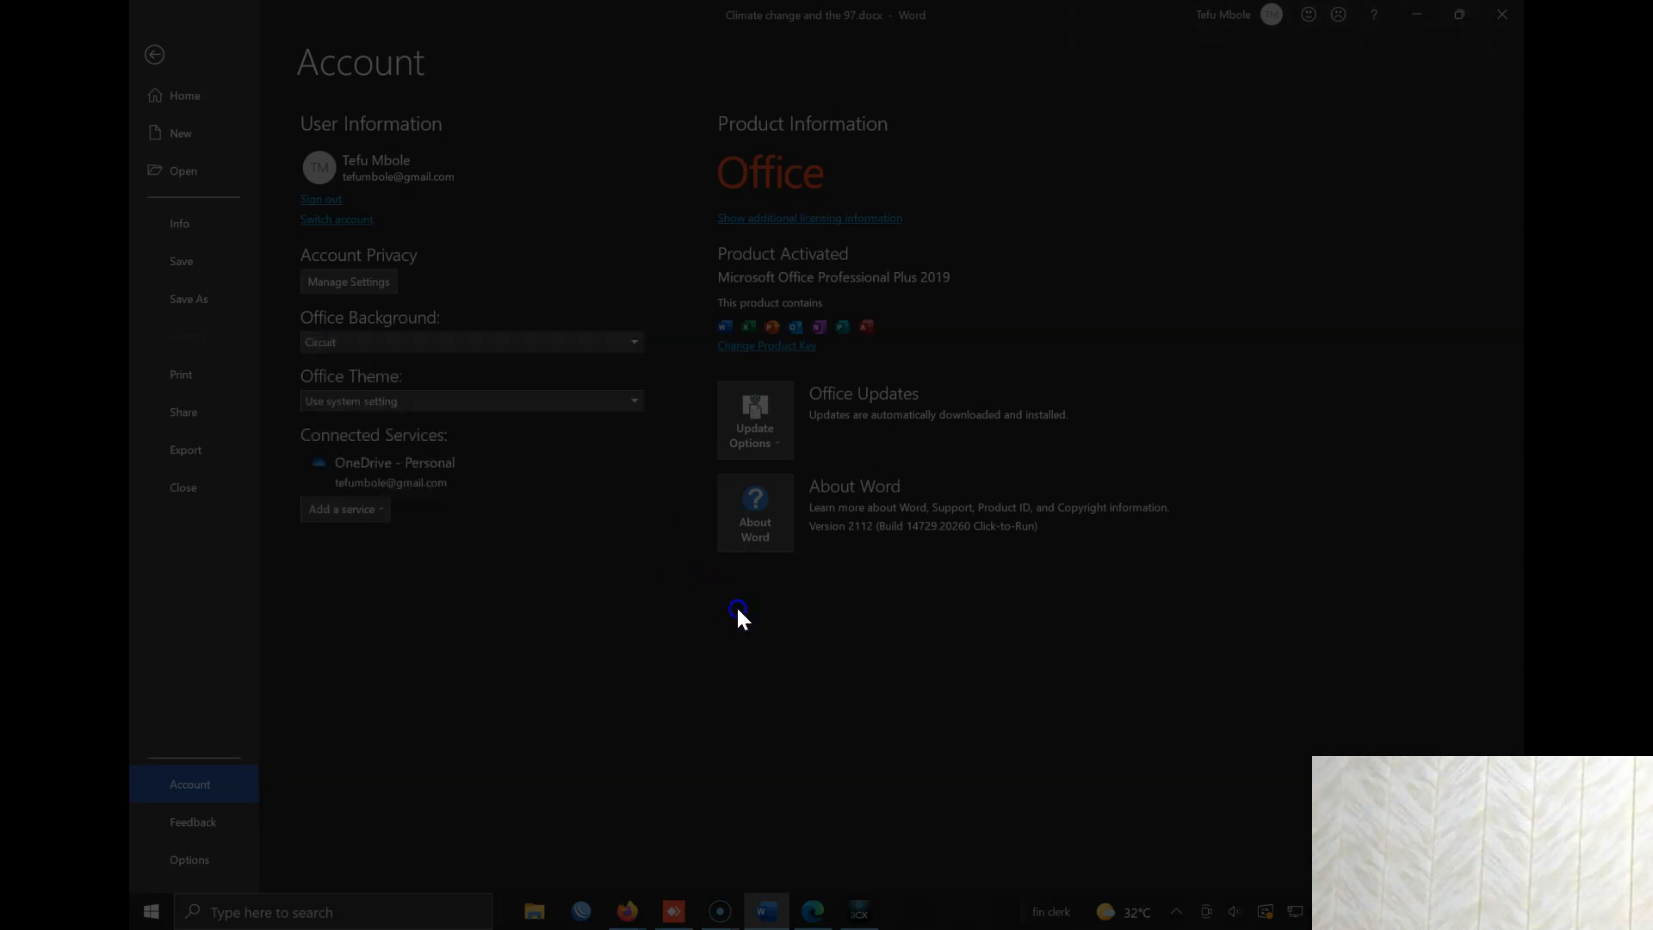
left_click(405, 402)
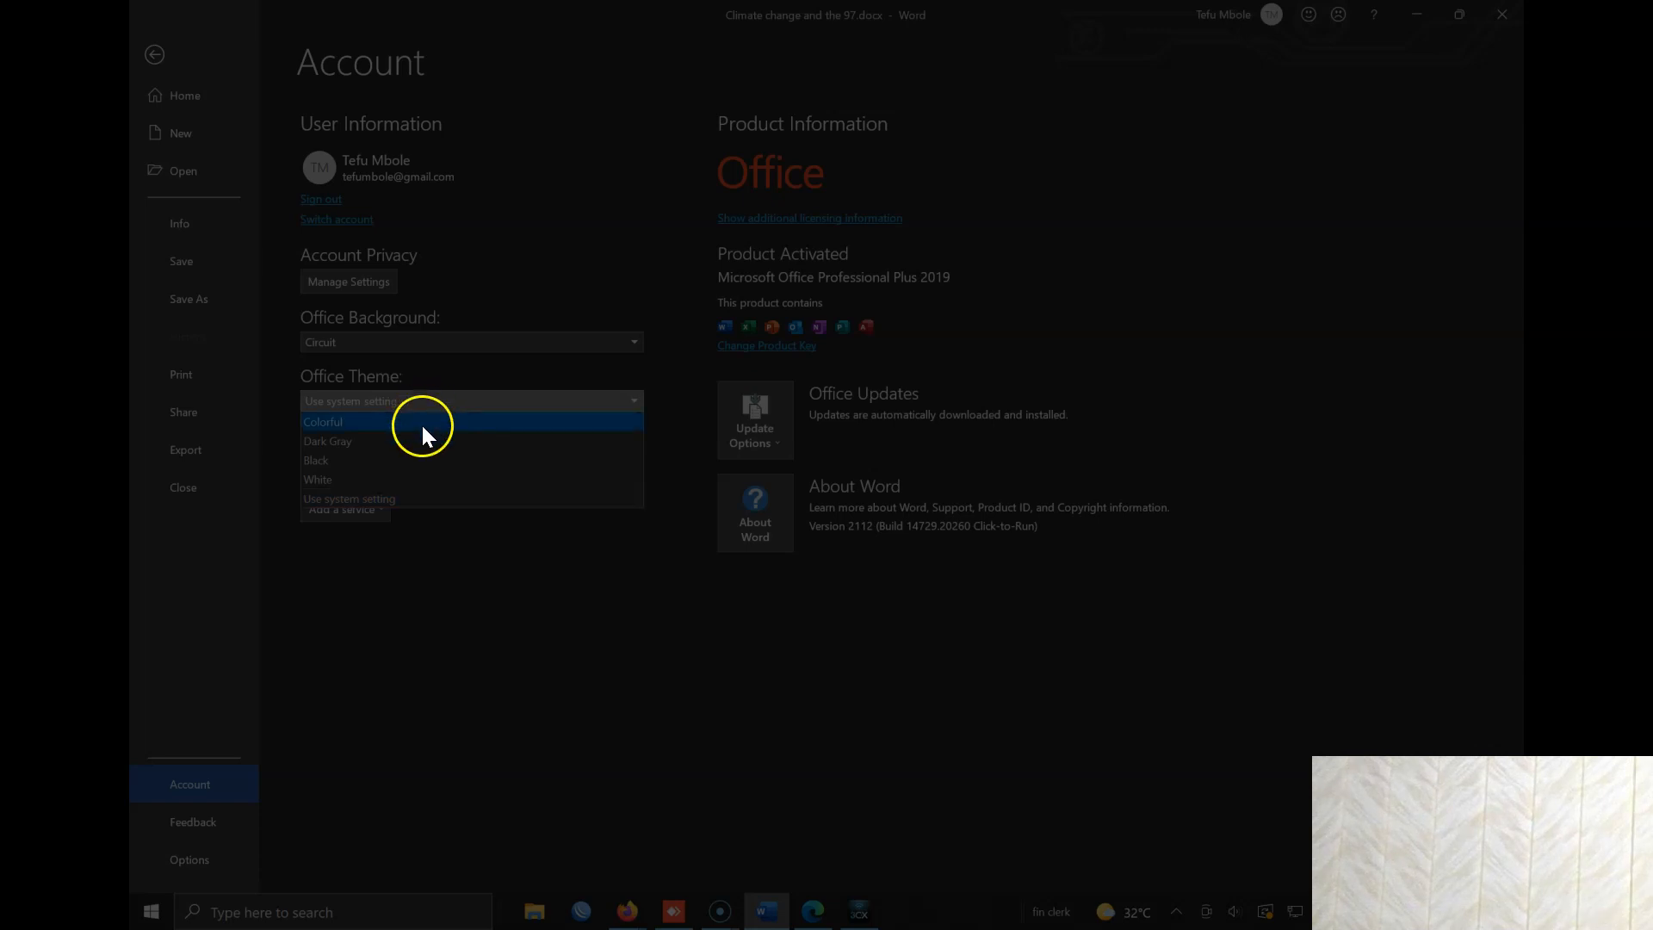
left_click(421, 499)
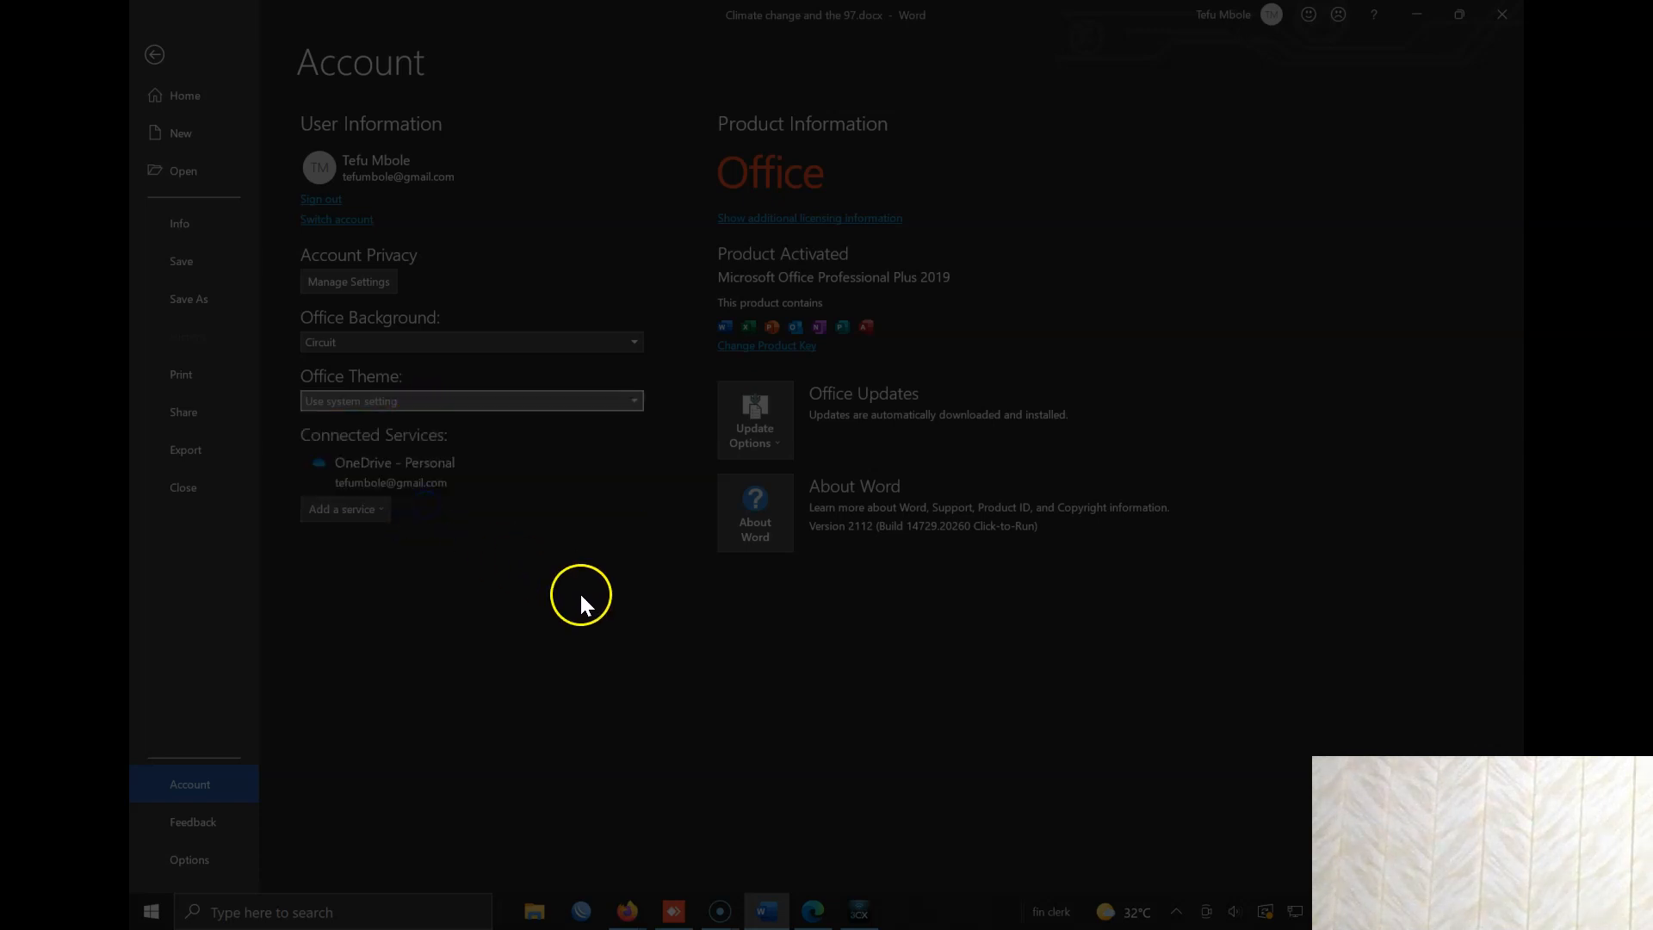
View the Feedback page and the ribbon customization options, and close the options without changing anything.
left_click(215, 826)
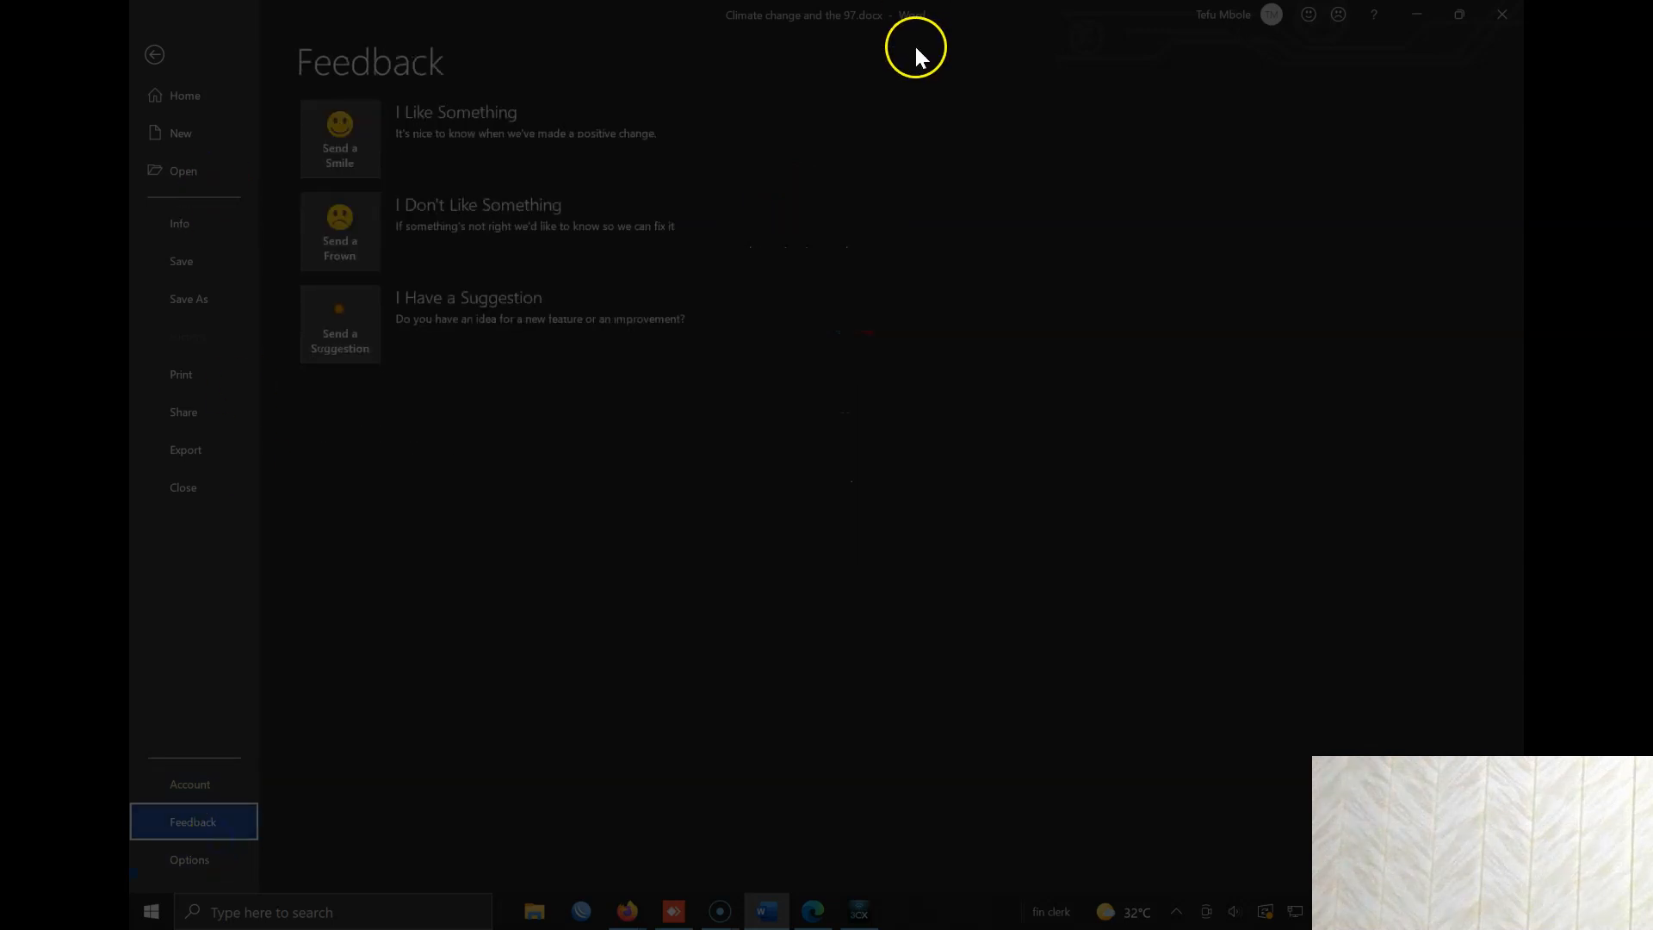
left_click(179, 861)
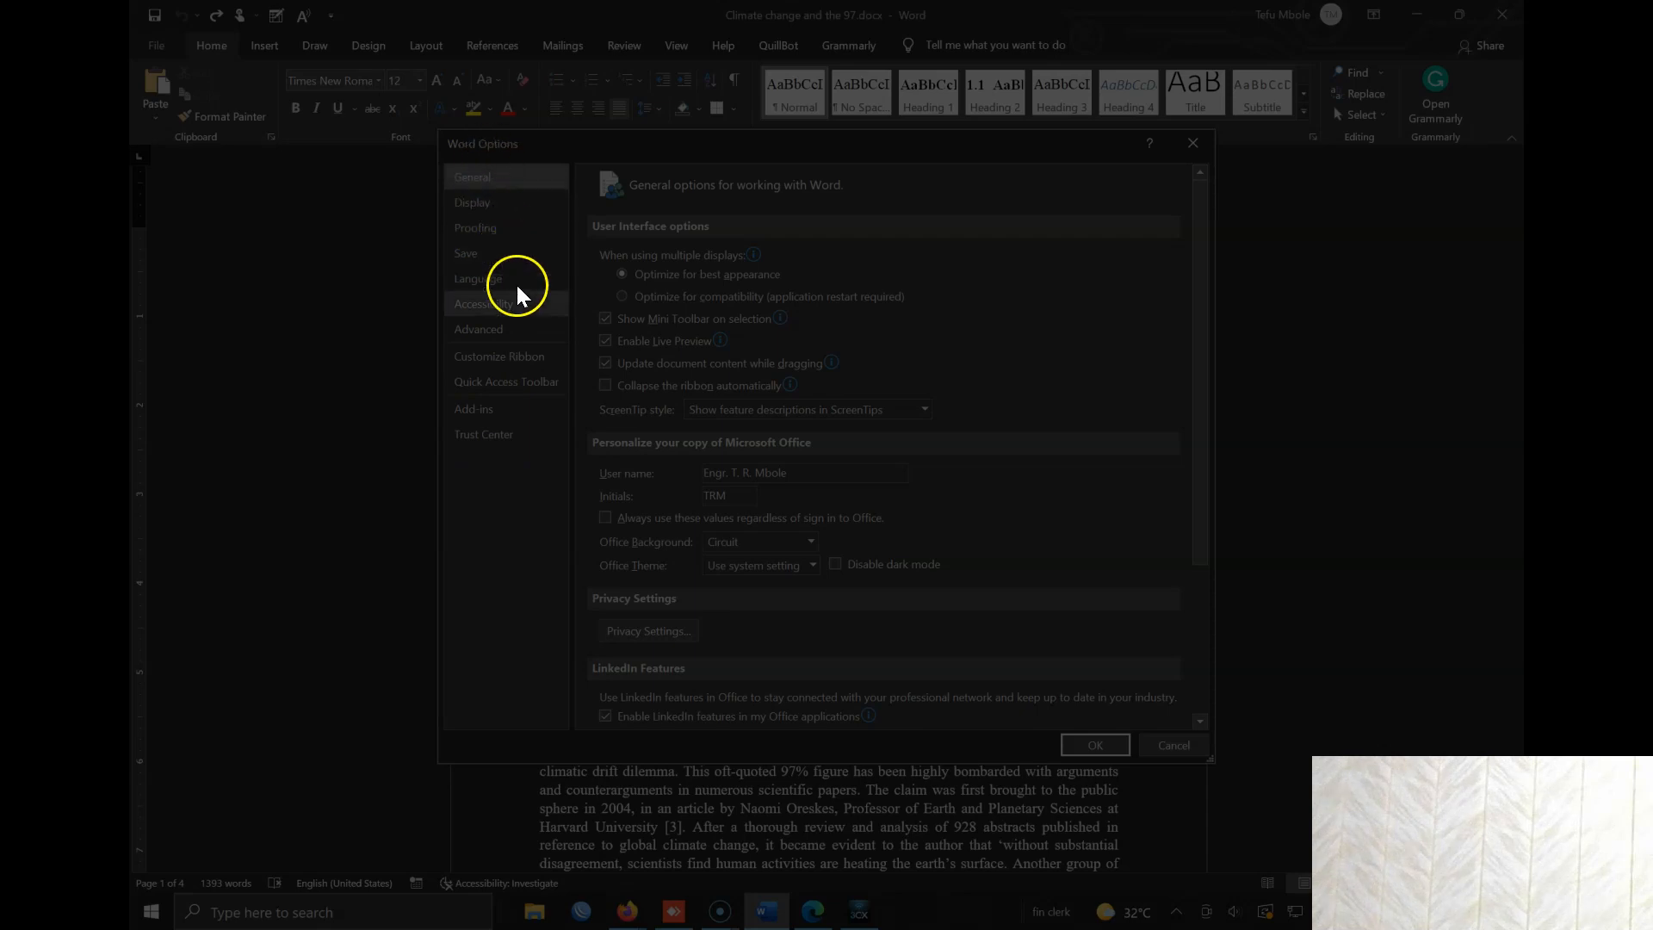
left_click(529, 357)
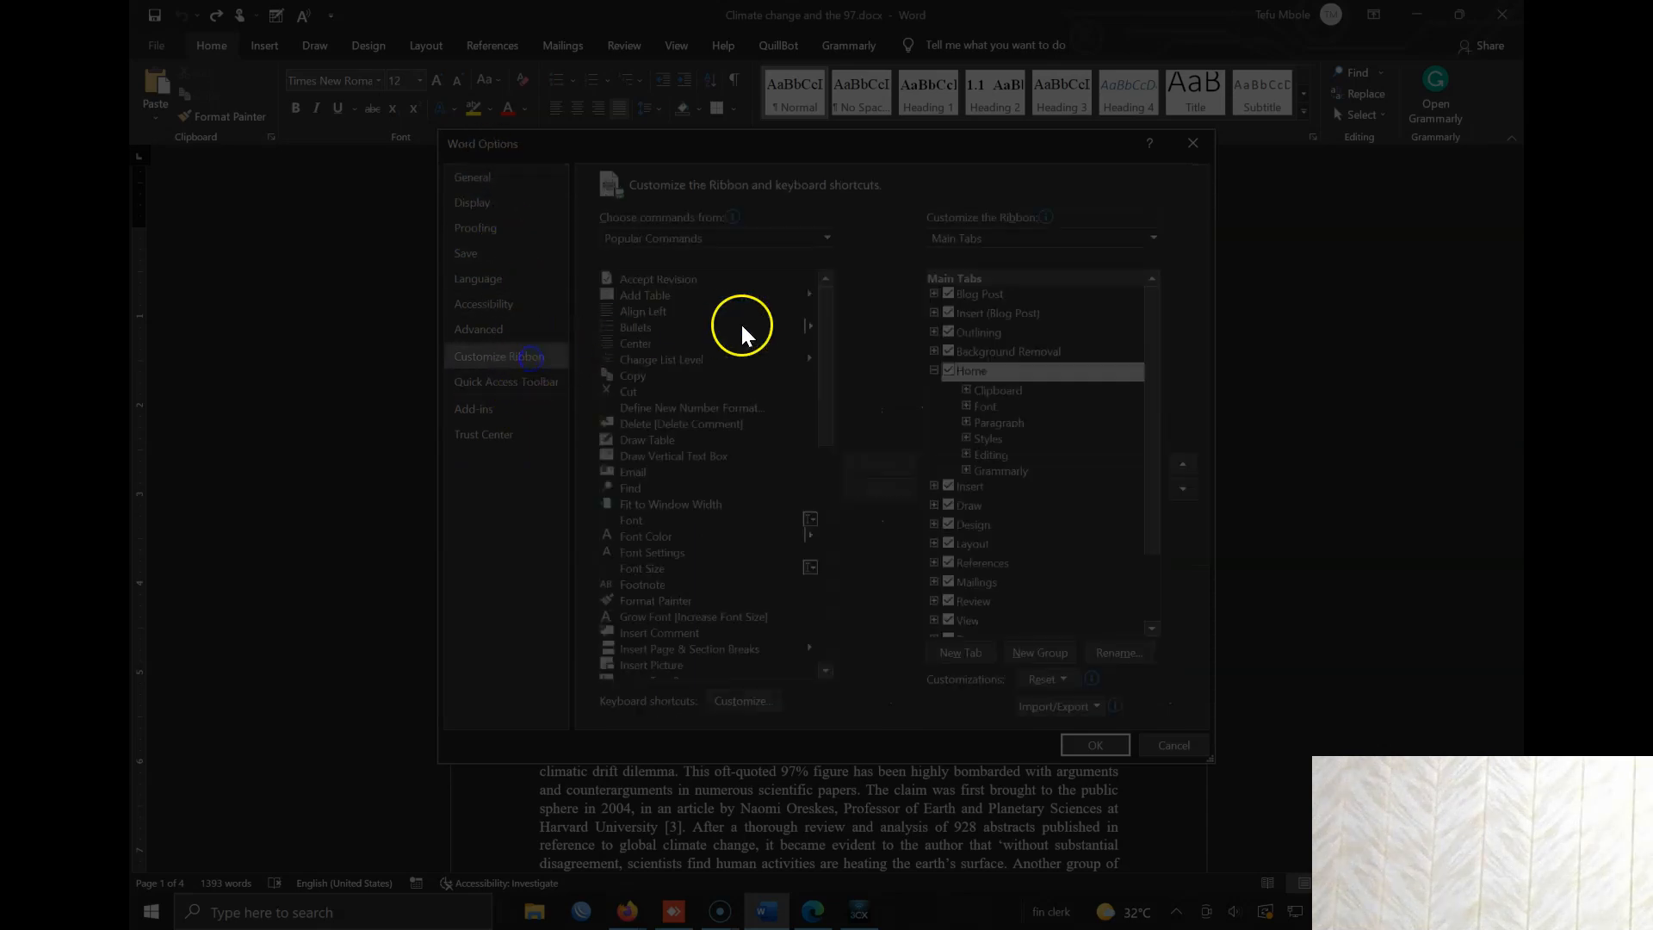
left_click(1186, 749)
View the options for exporting the document and return to the document text.
left_click(154, 48)
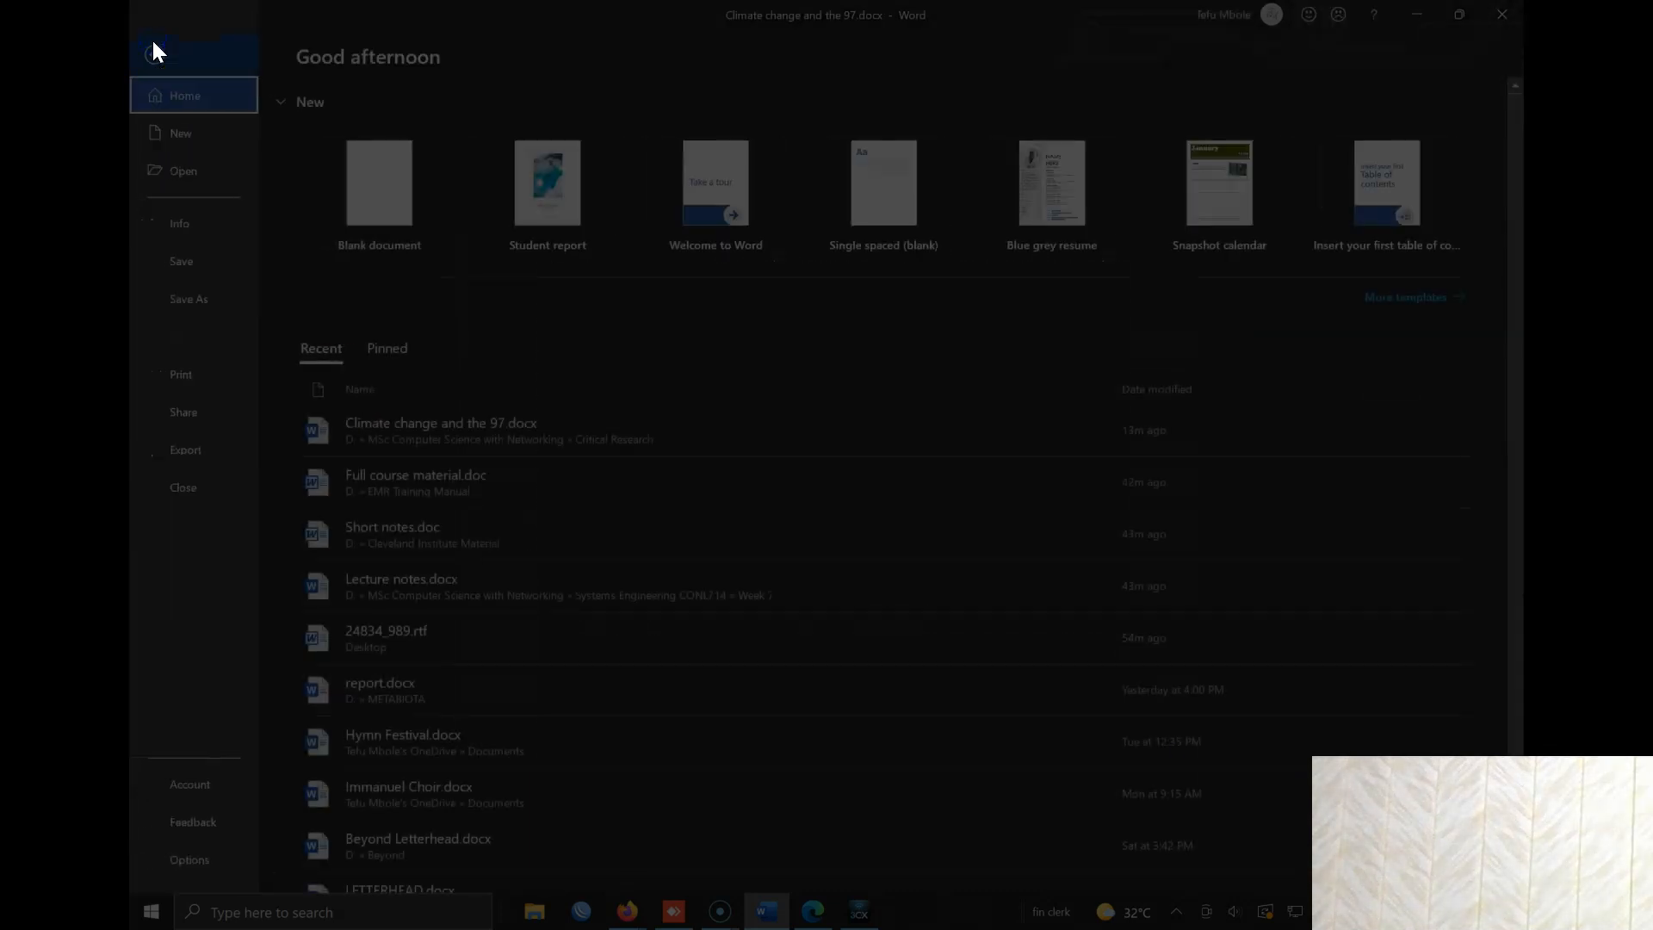
left_click(189, 450)
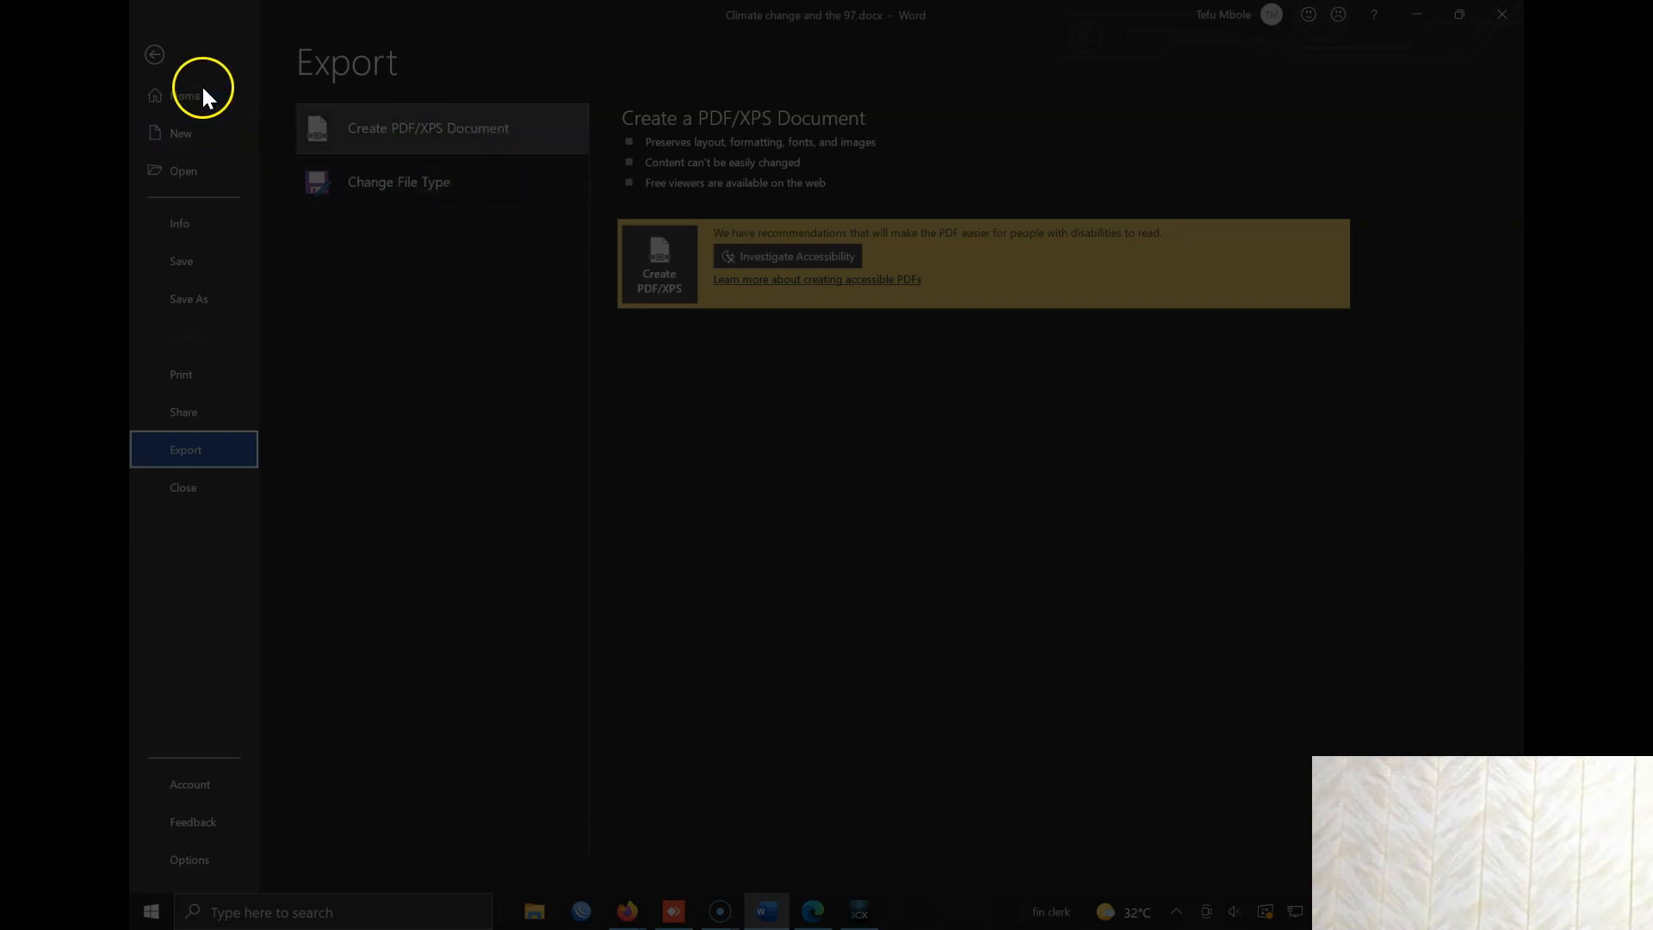
left_click(154, 54)
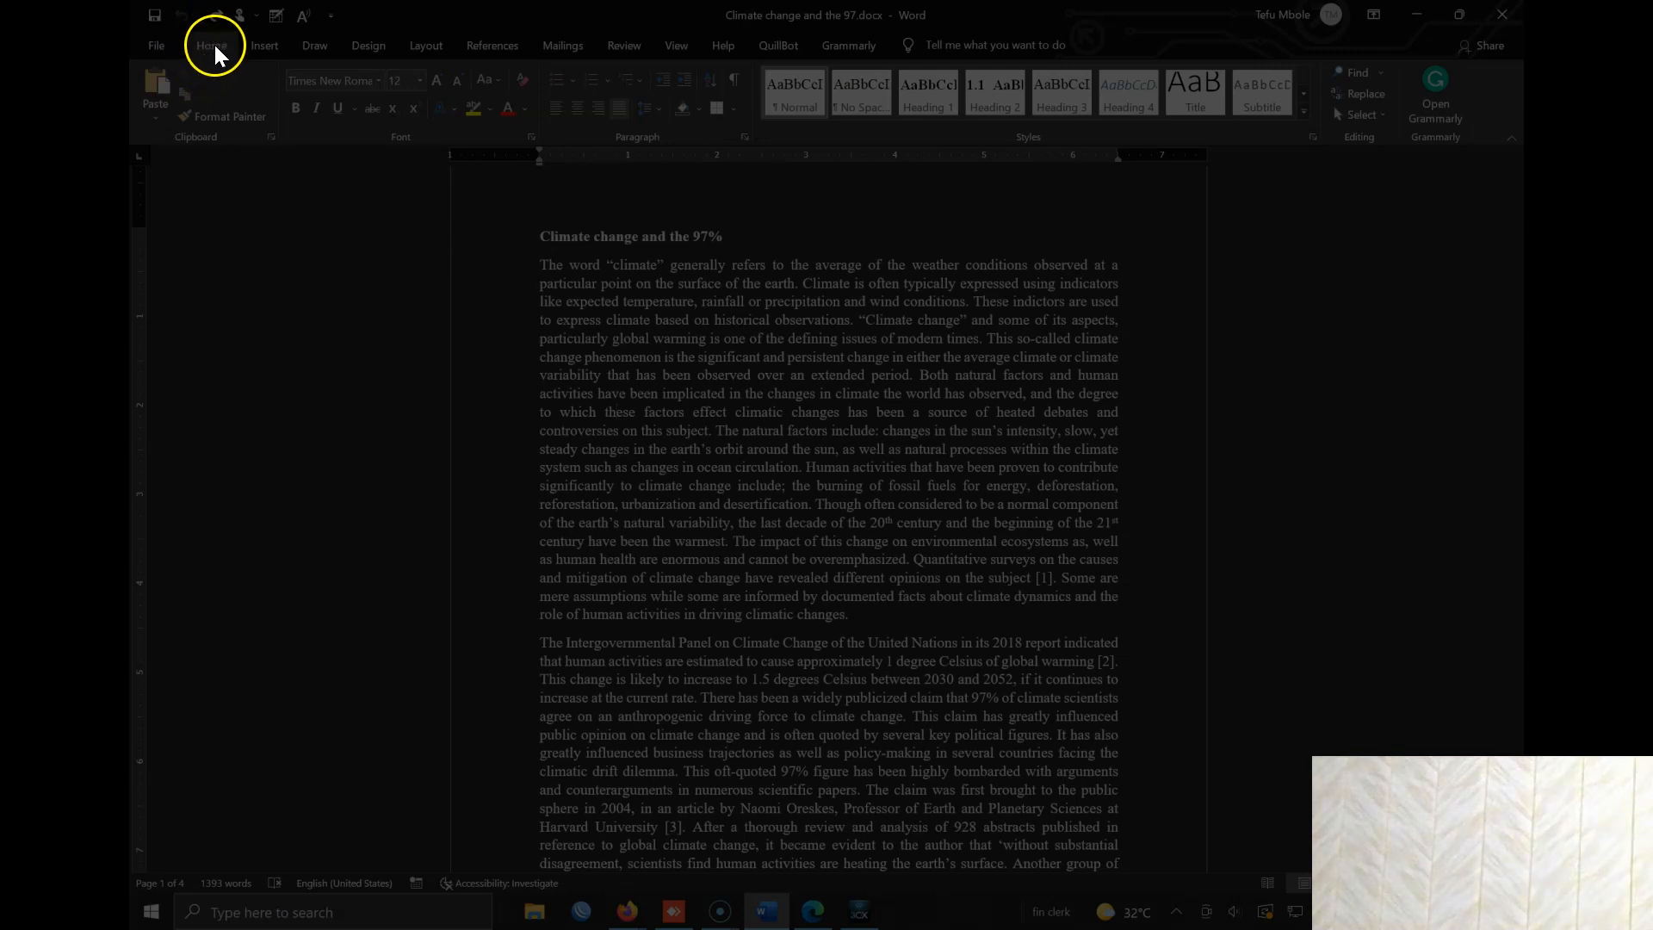
Cut the first paragraph below the title, select the text that follows, and undo the cut.
left_click_drag(517, 272, 871, 594)
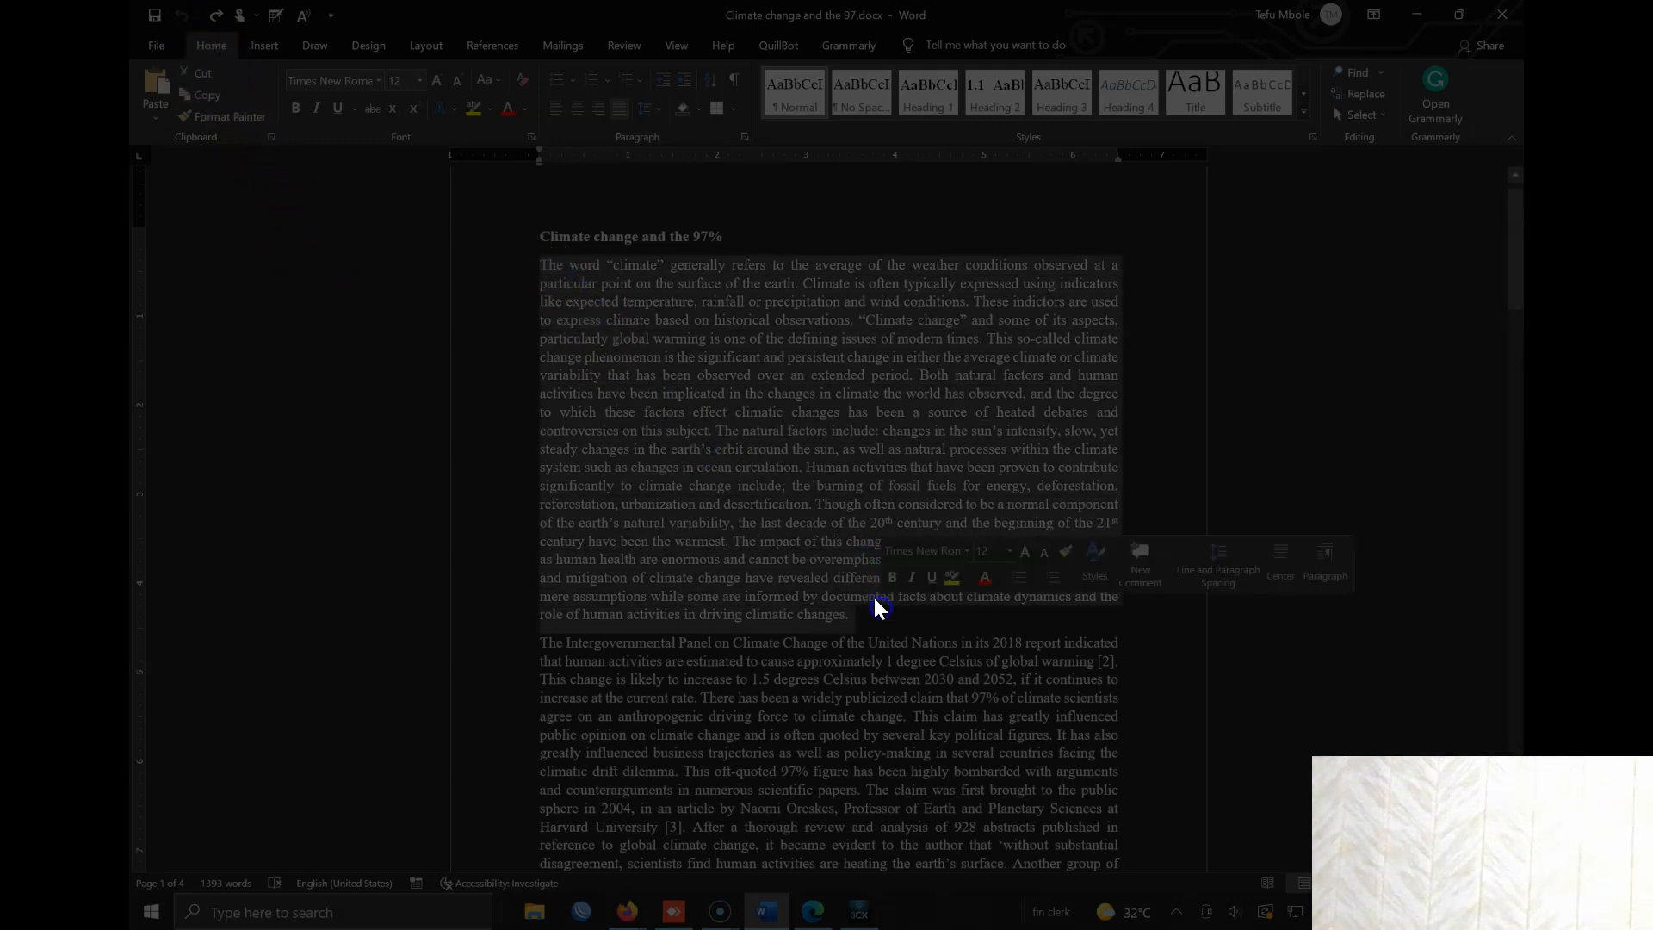
left_click(196, 73)
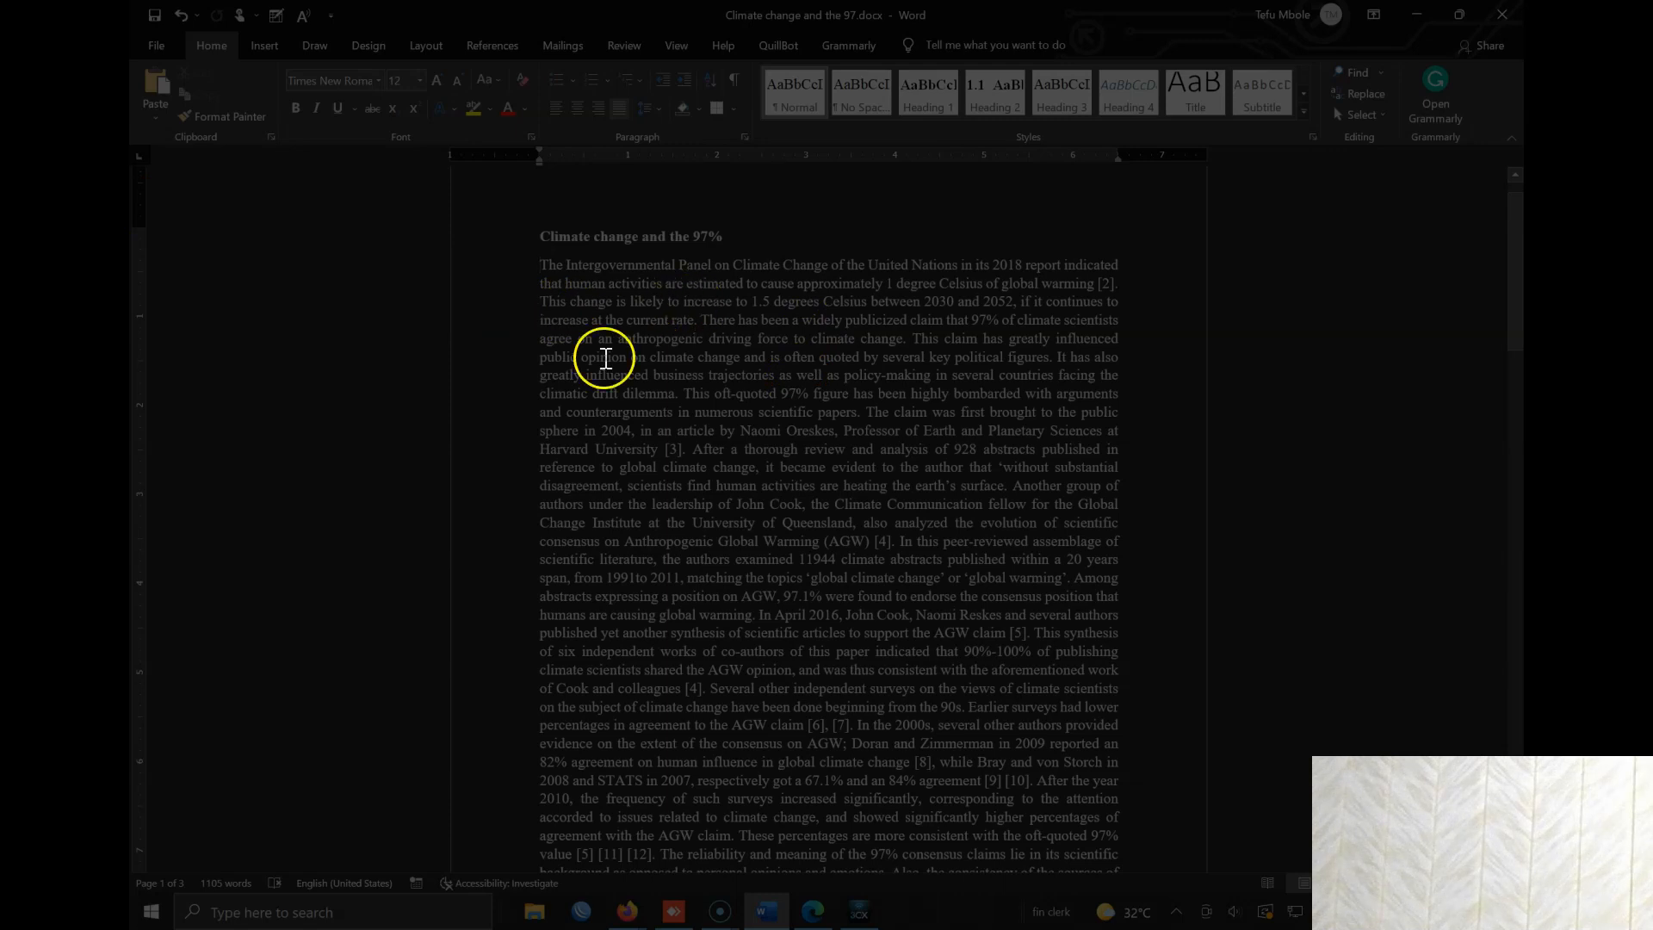
left_click_drag(539, 258, 700, 742)
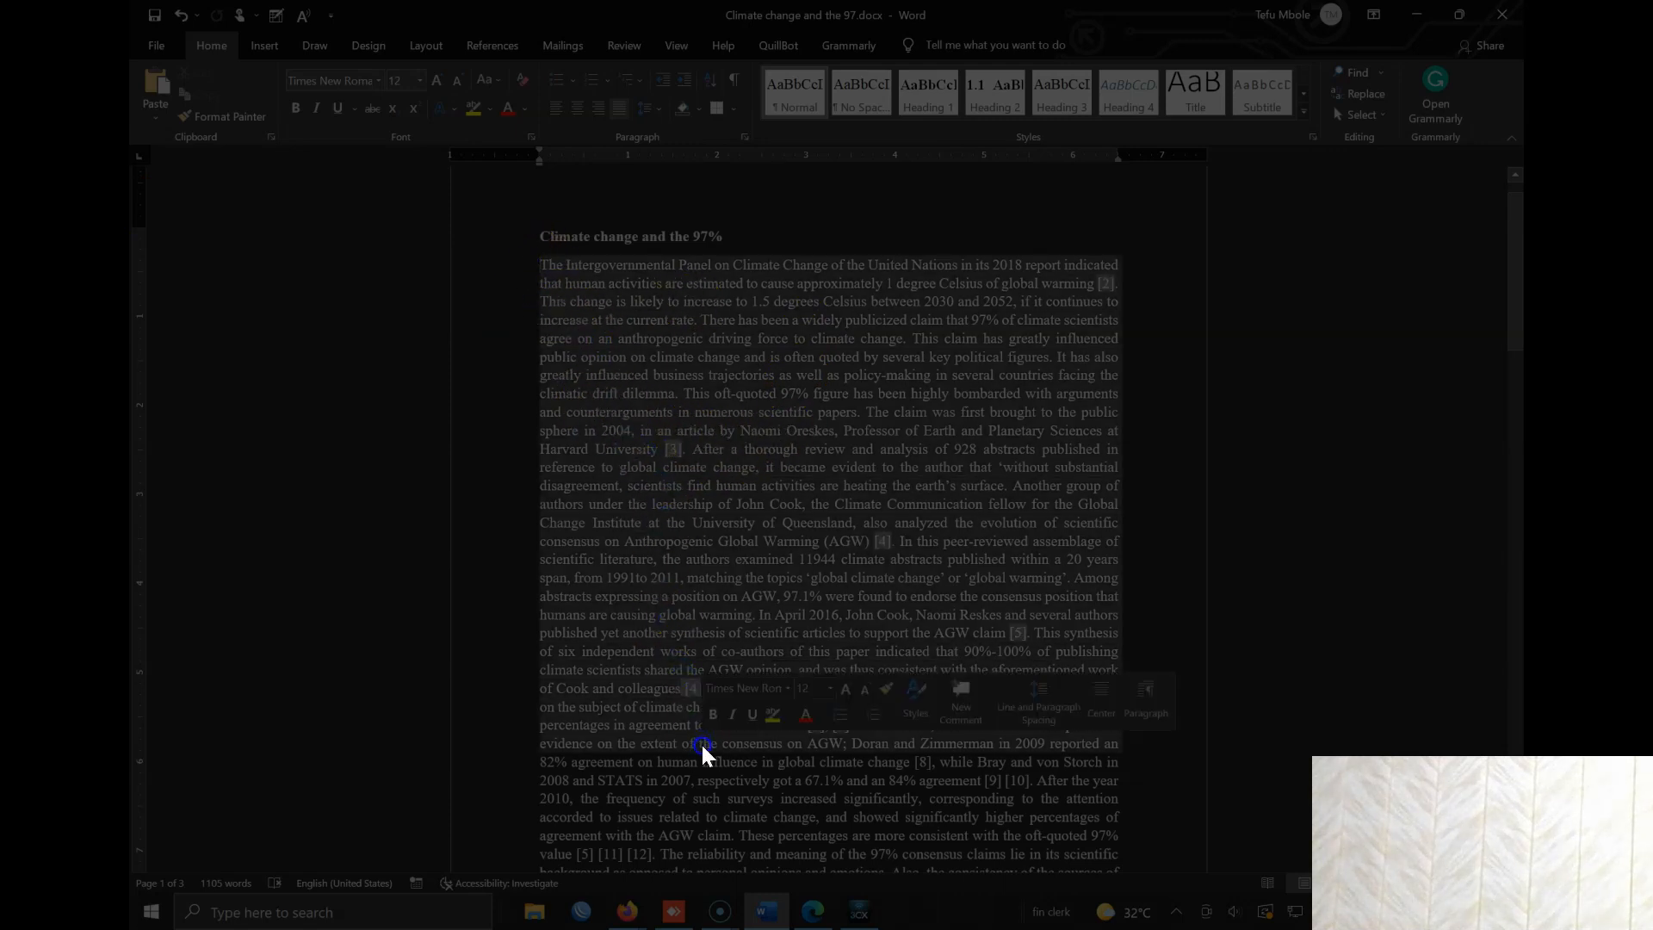
key("ctrl+z")
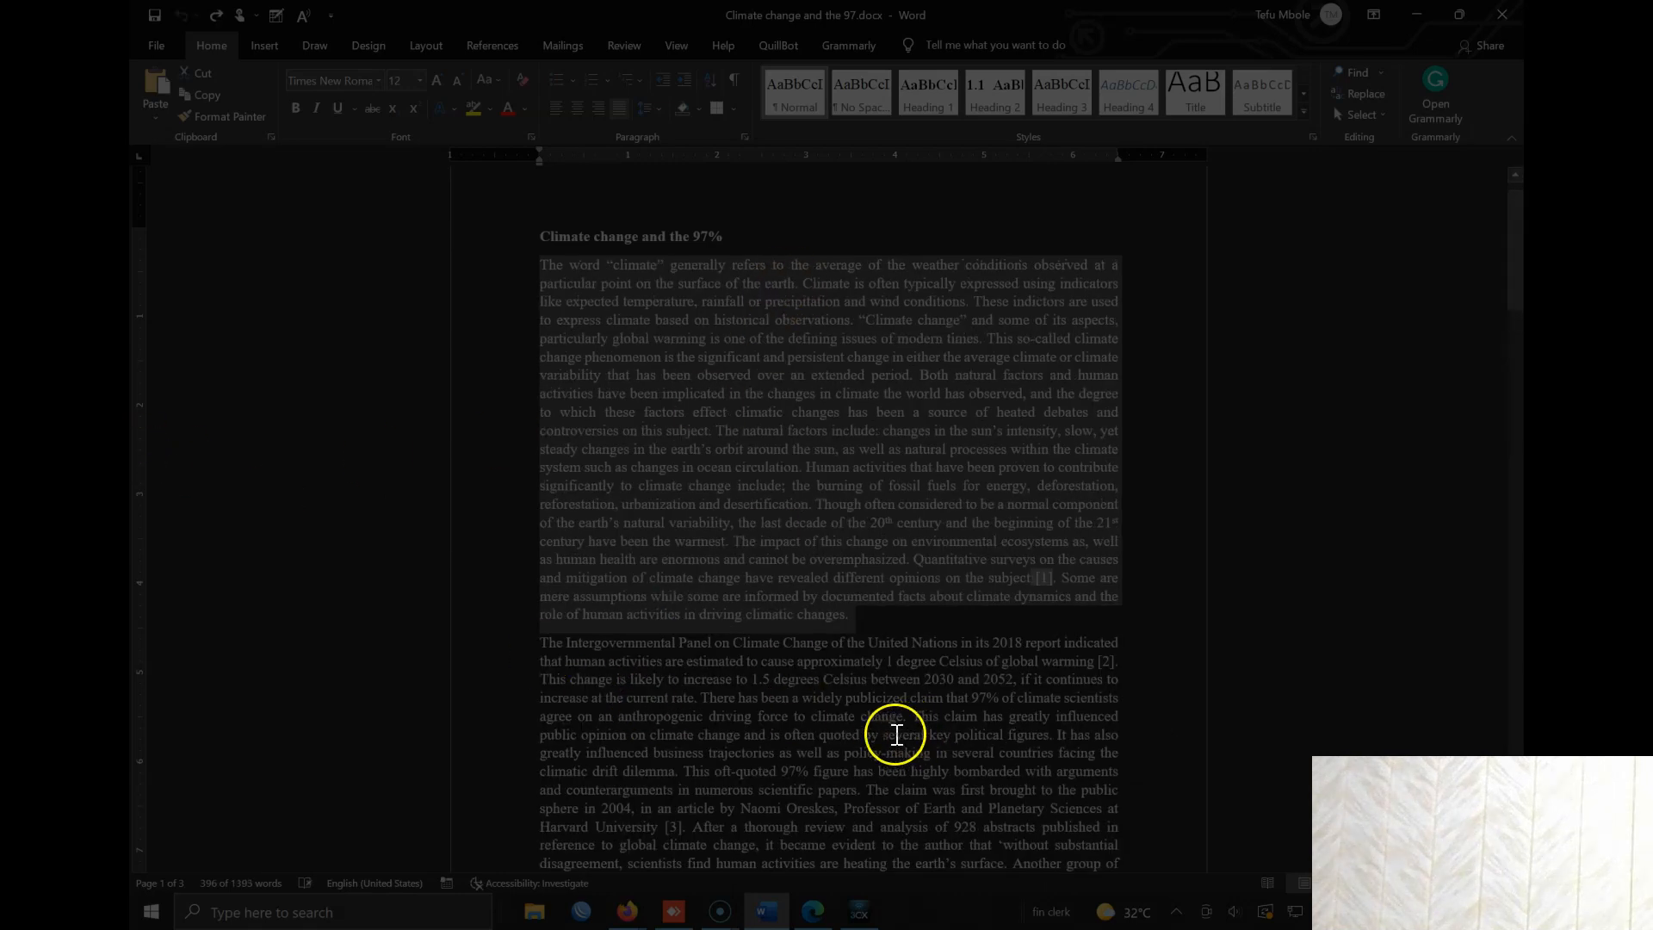
Delete all the body text below the title on the first page and undo the deletion.
scroll(799, 545, "down", 2)
scroll(799, 546, "down", 8)
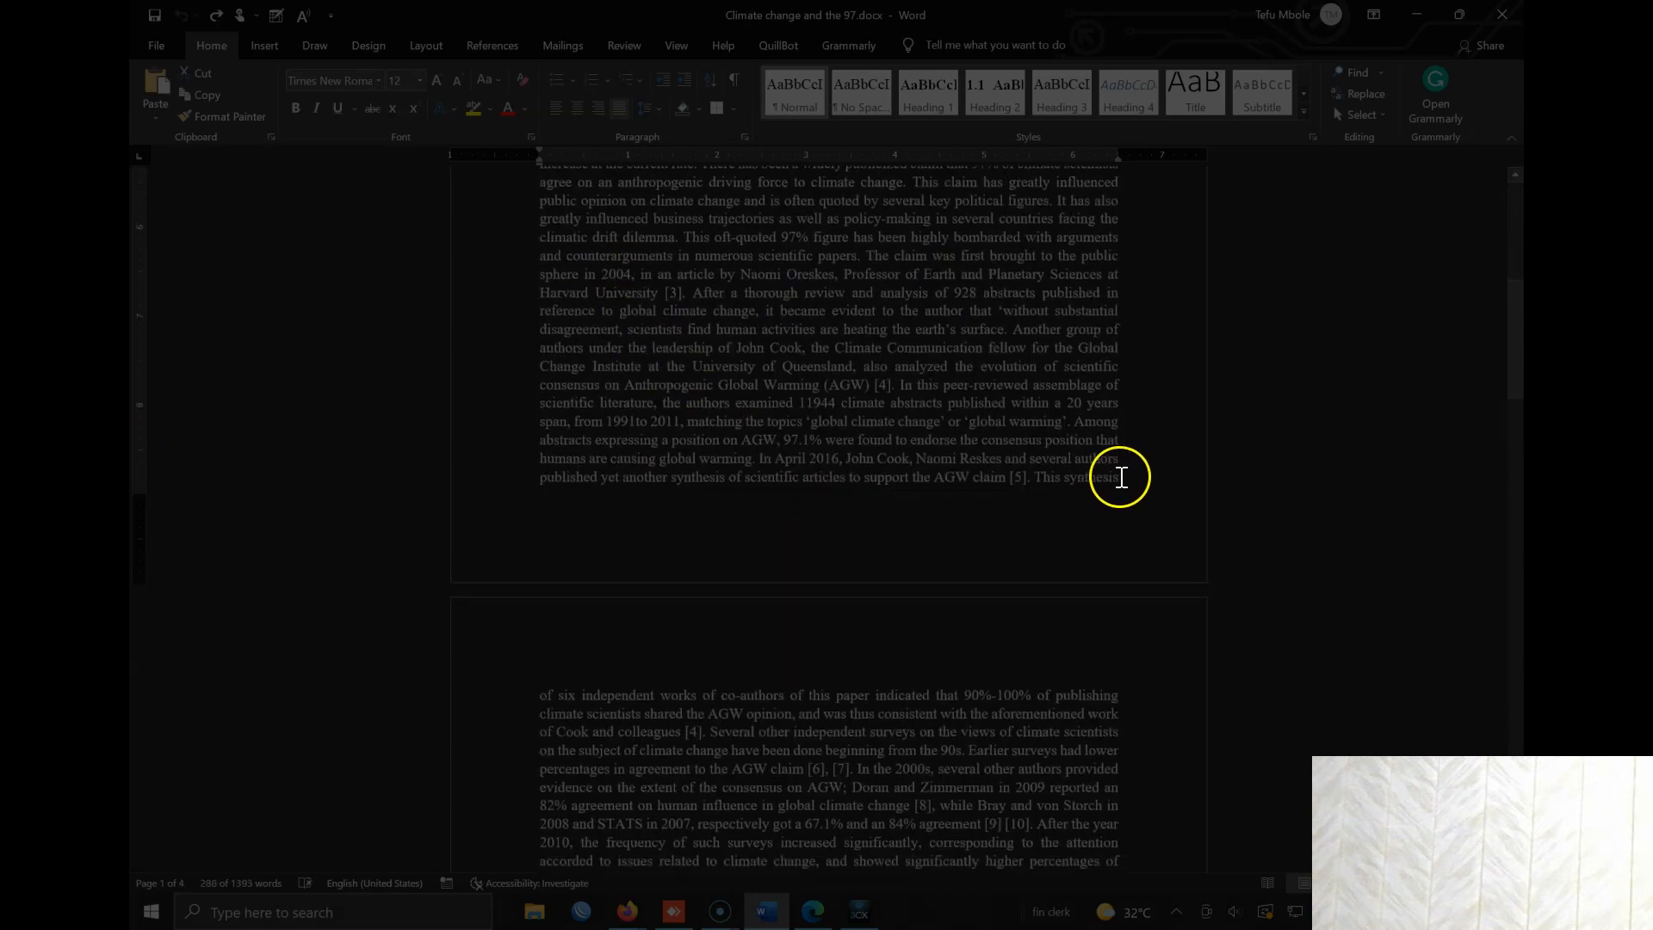
key("Delete")
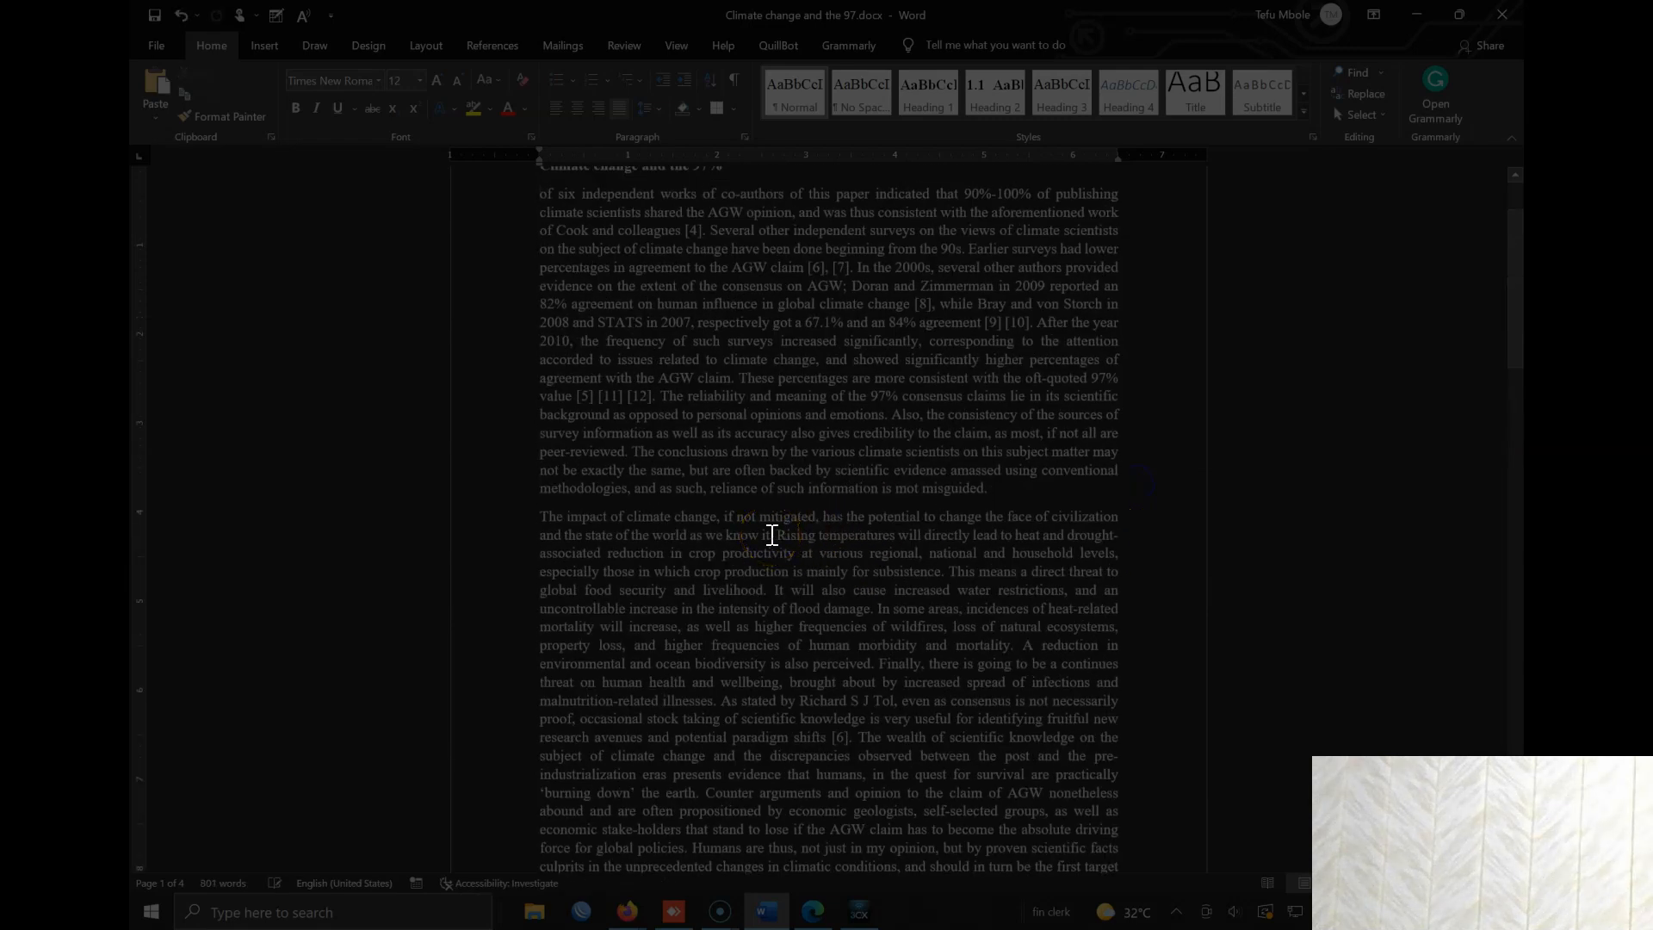
scroll(809, 594, "up", 3)
key("ctrl+z")
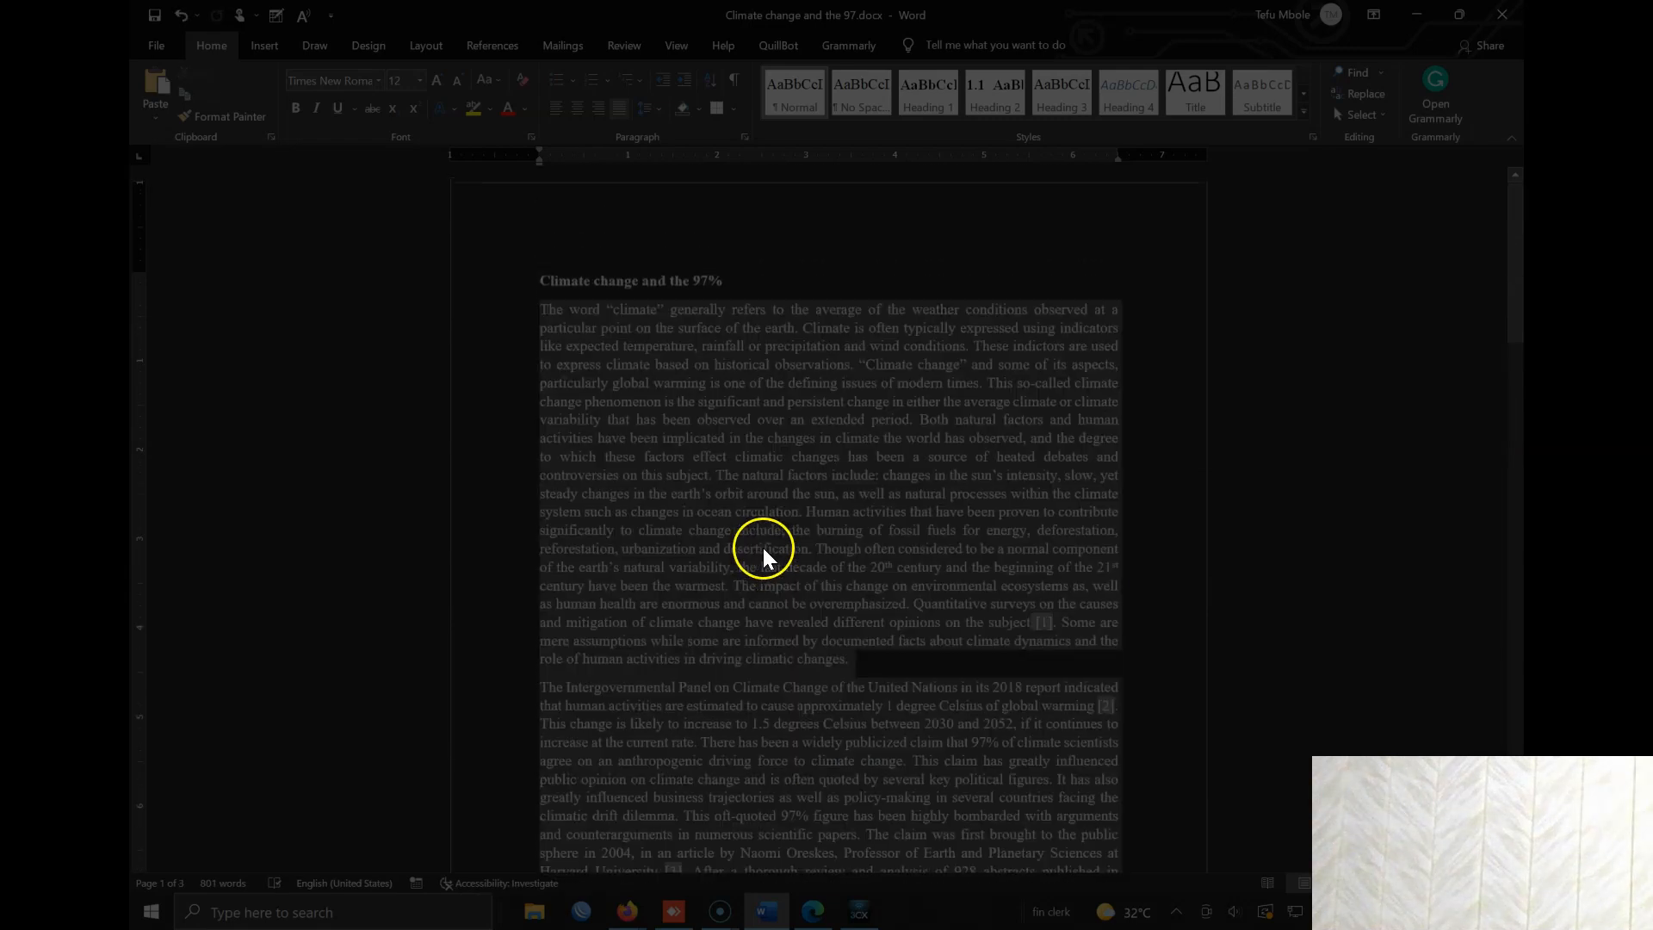
left_click(766, 508)
Reselect the whole first body paragraph, cut it again and restore it with undo.
left_click_drag(829, 672, 507, 336)
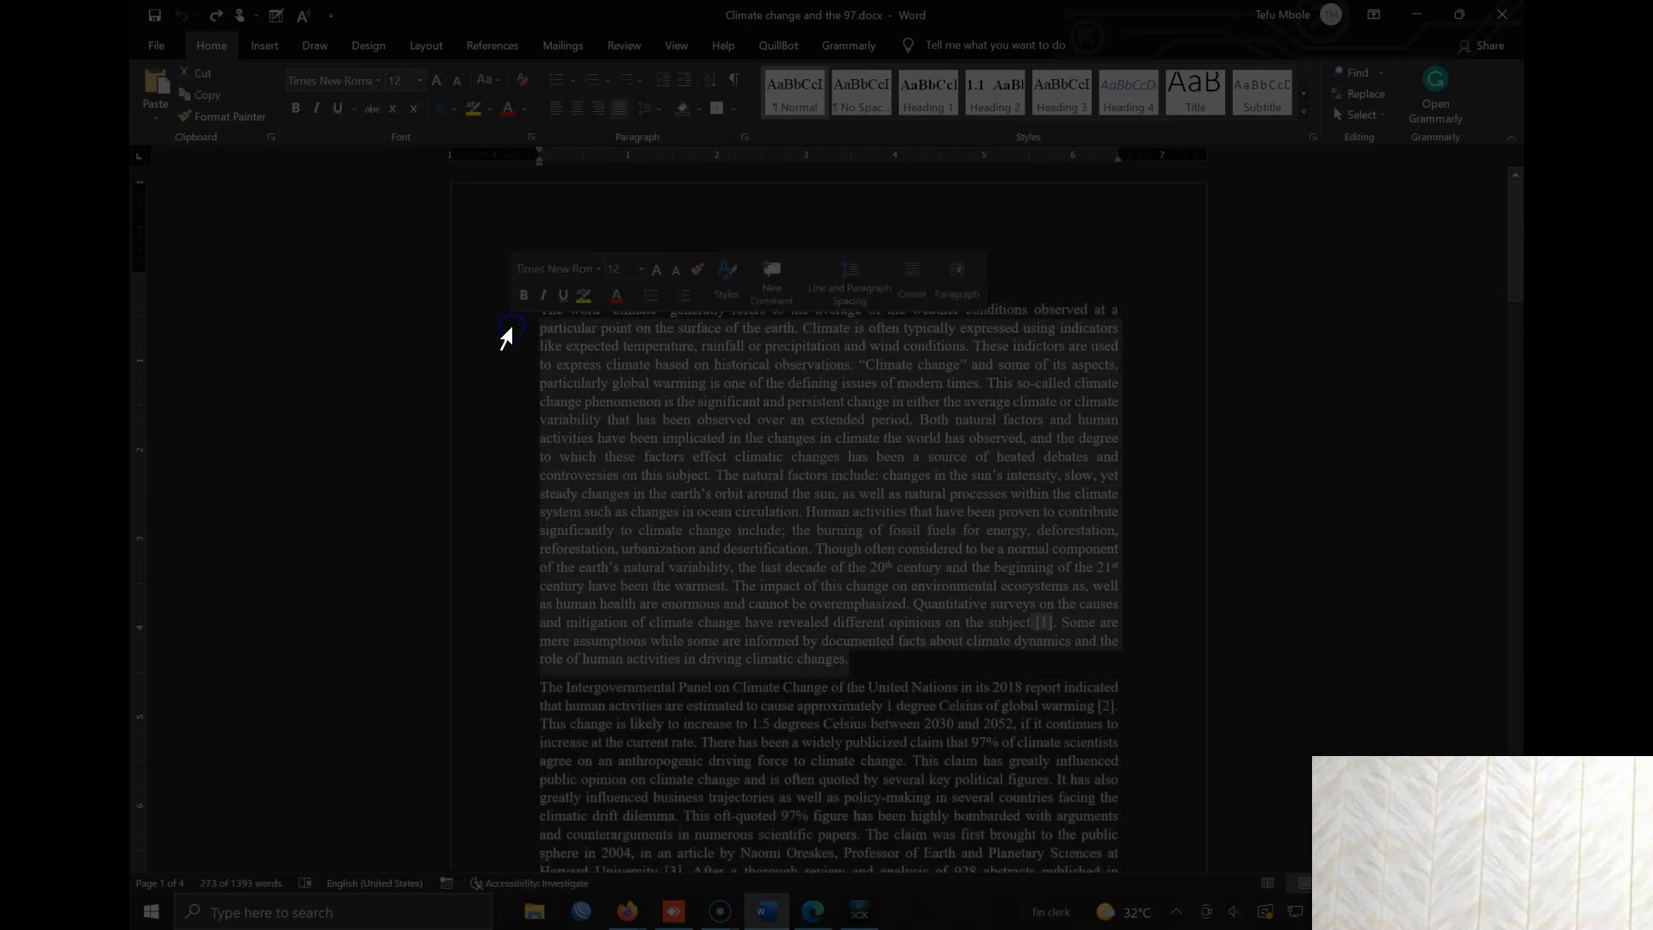
left_click(872, 606)
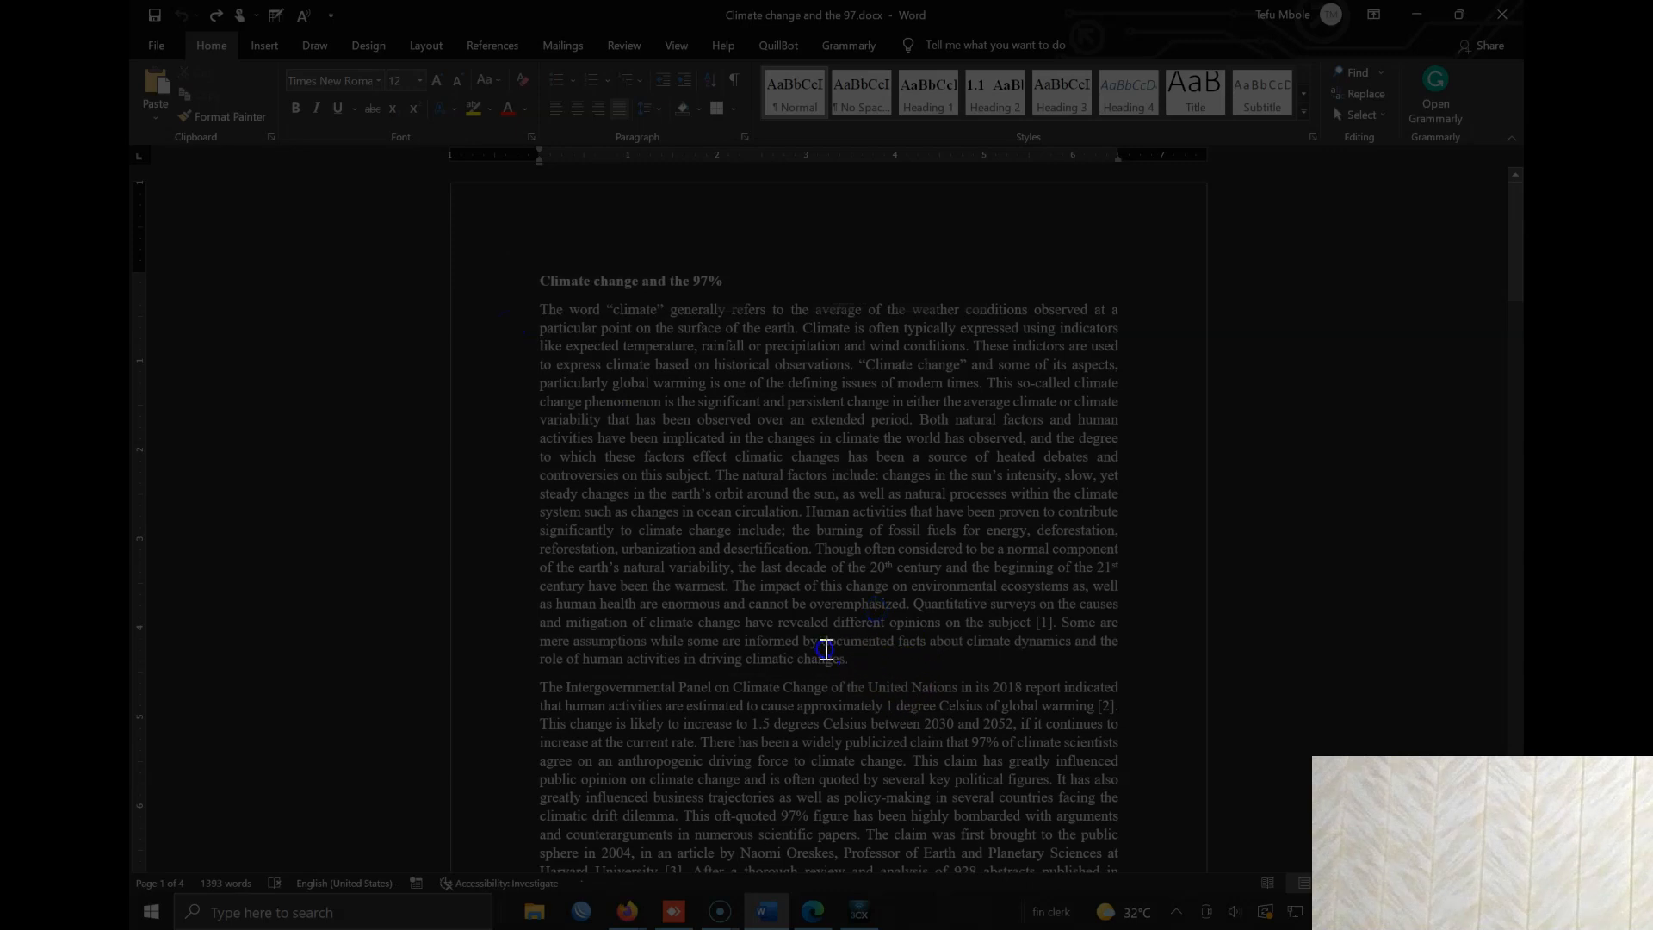
left_click_drag(825, 650, 444, 259)
left_click(574, 377)
left_click(538, 309)
left_click_drag(541, 309, 965, 660)
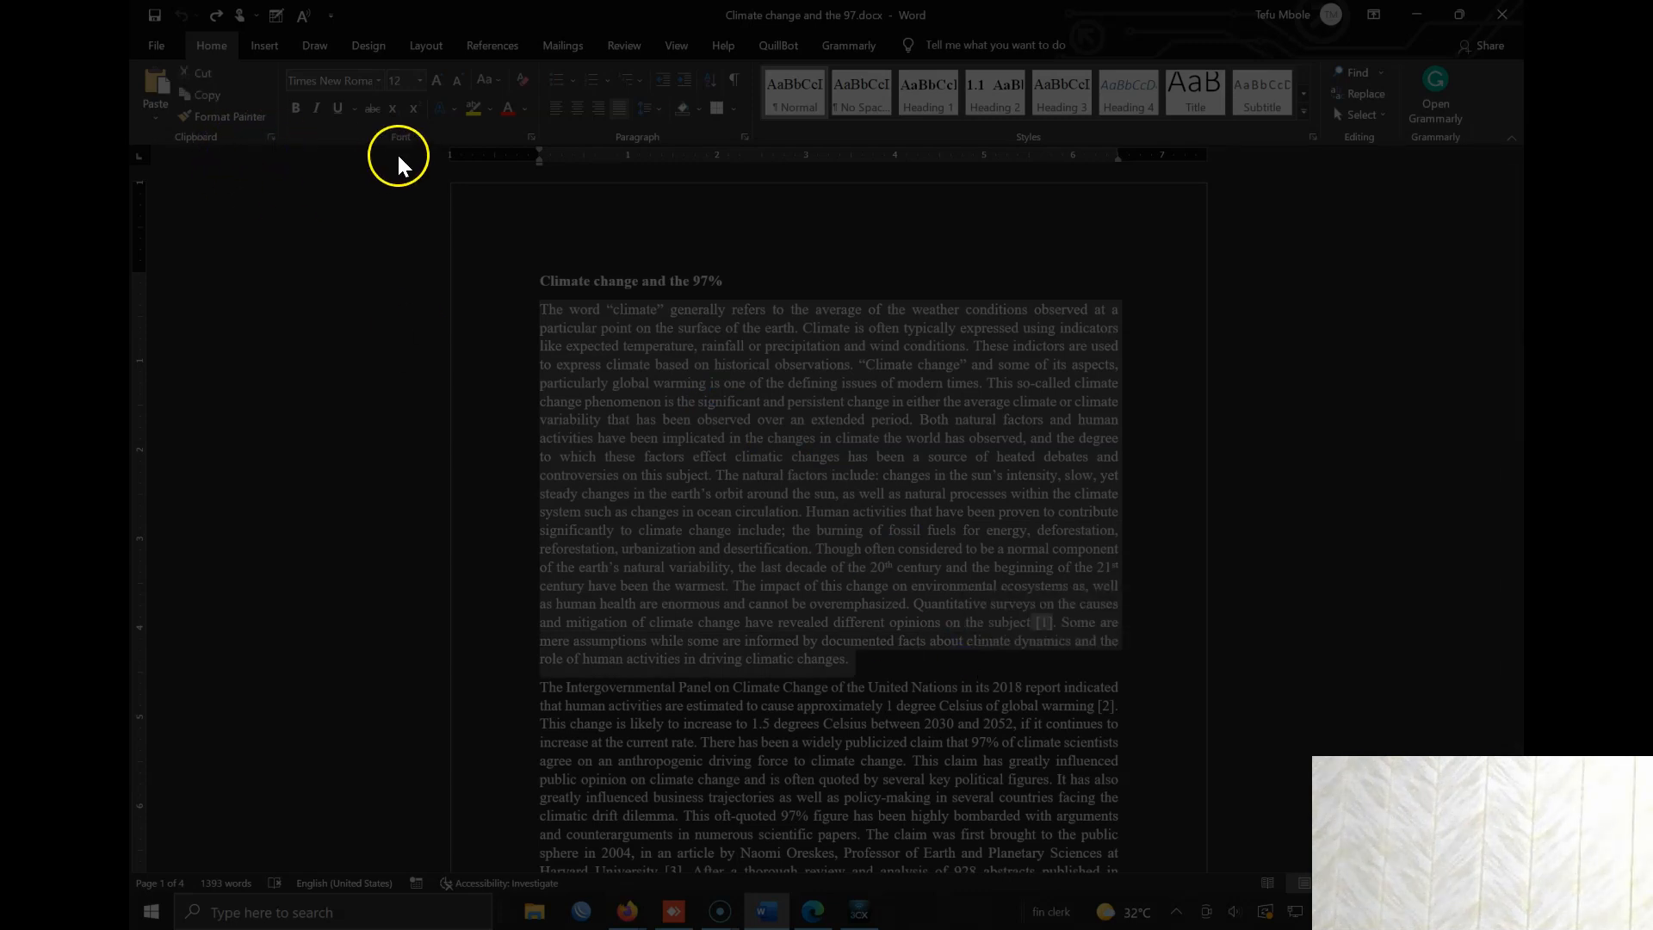
left_click(197, 74)
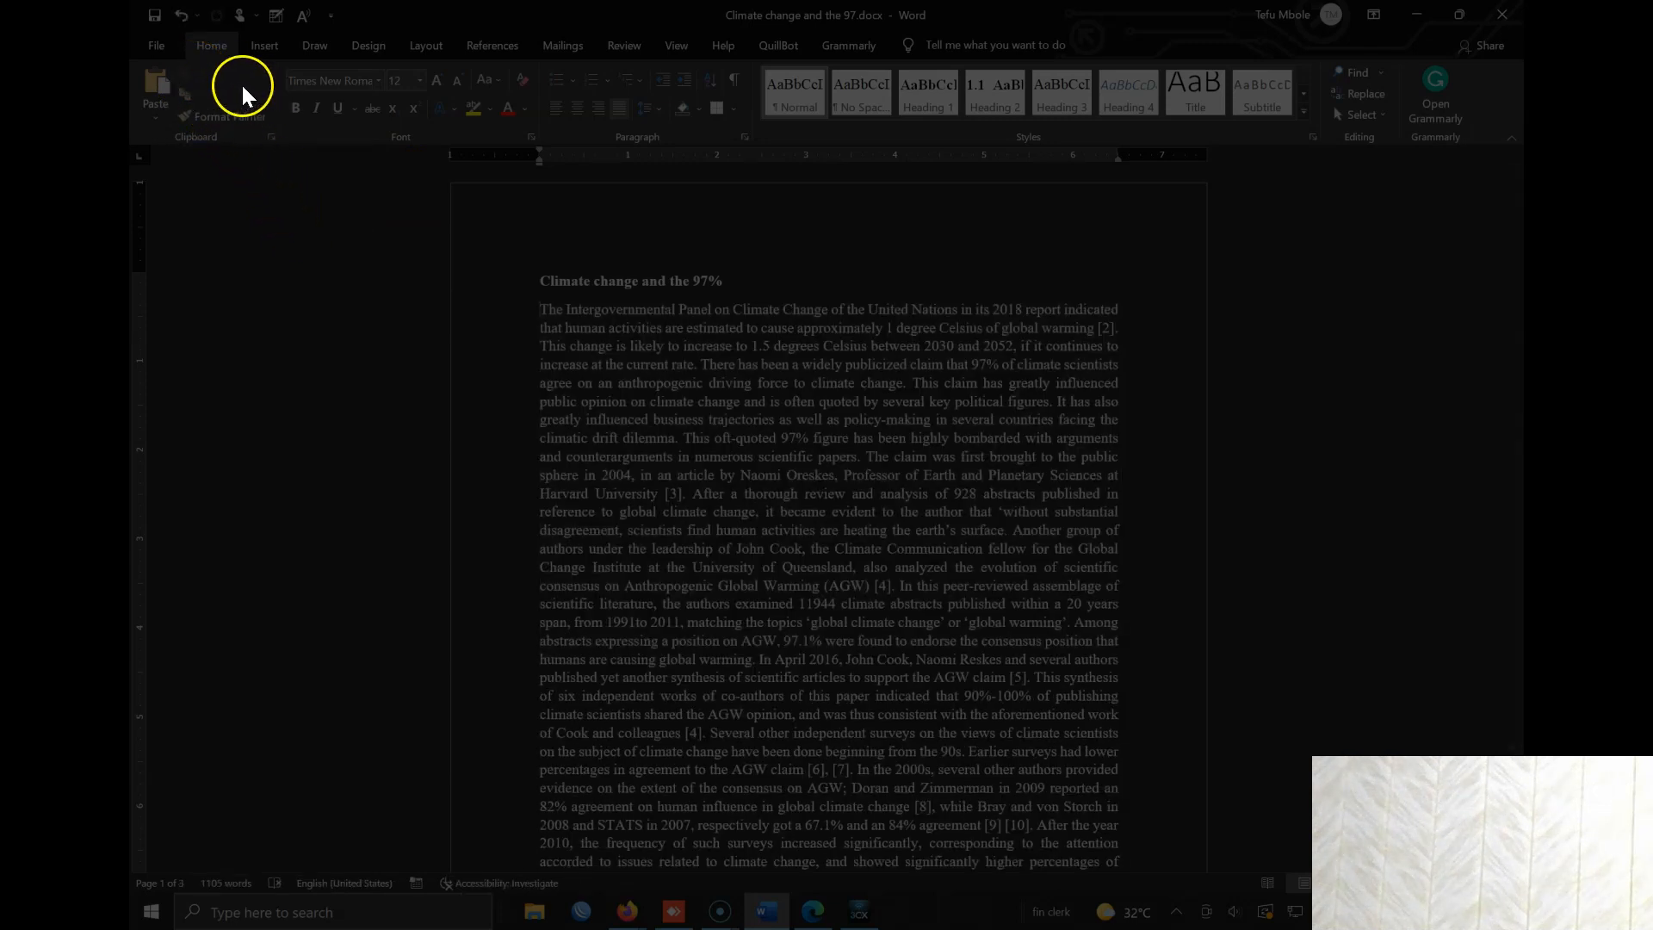
left_click(181, 16)
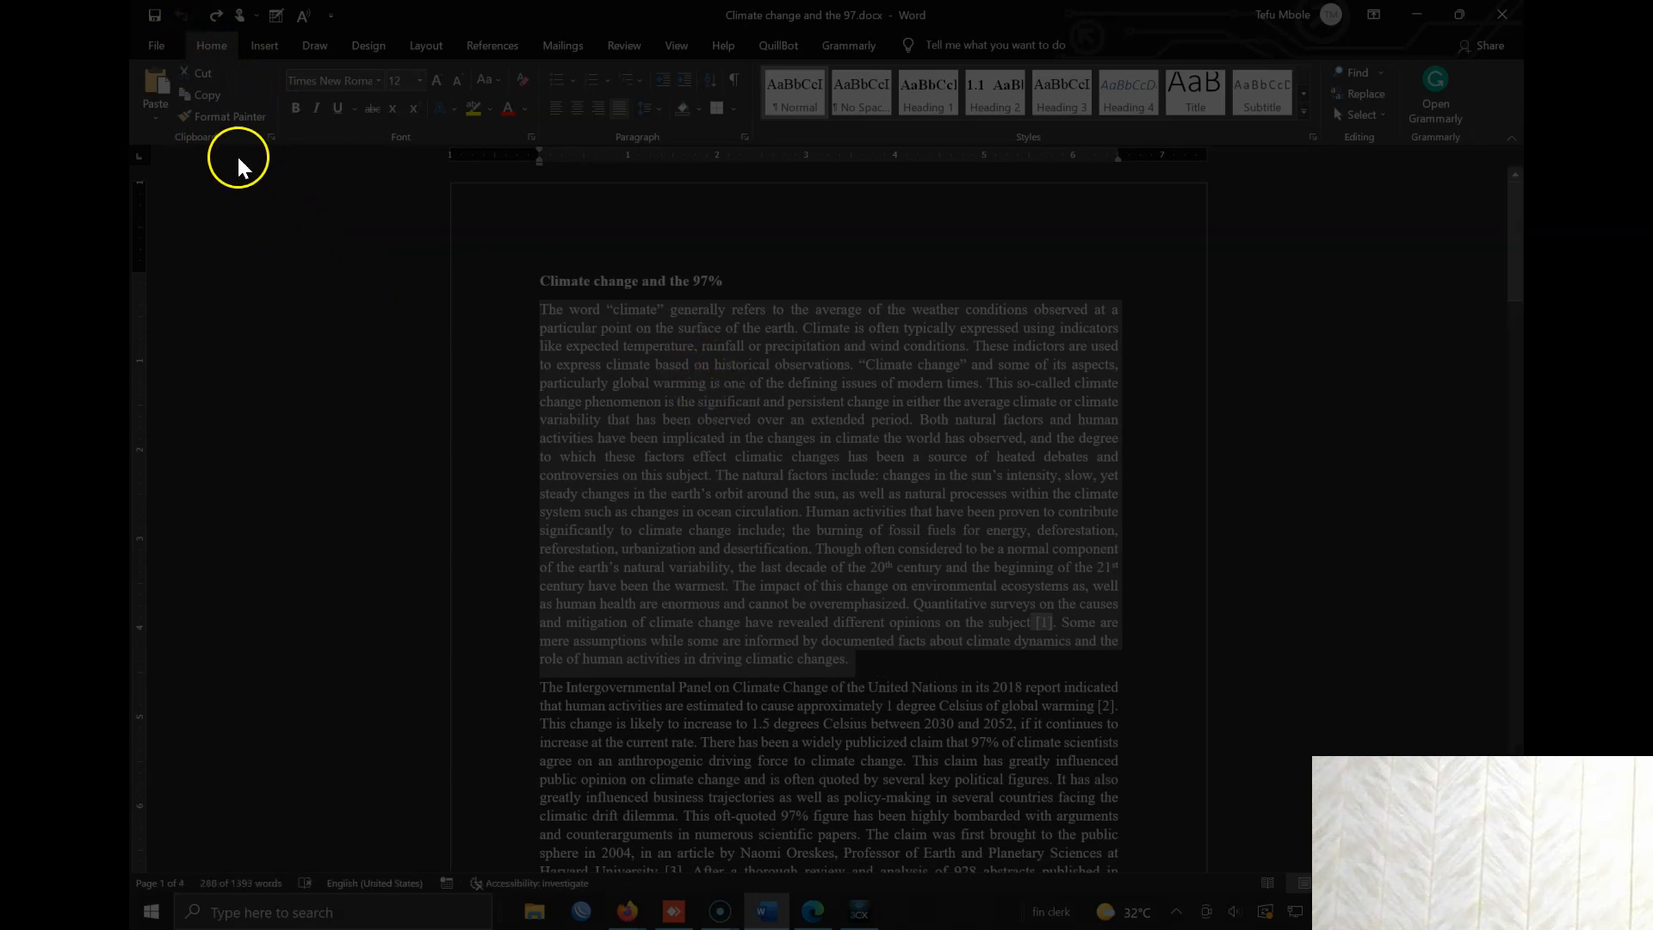
Copy the selected first body paragraph to the clipboard and clear the selection.
left_click(206, 95)
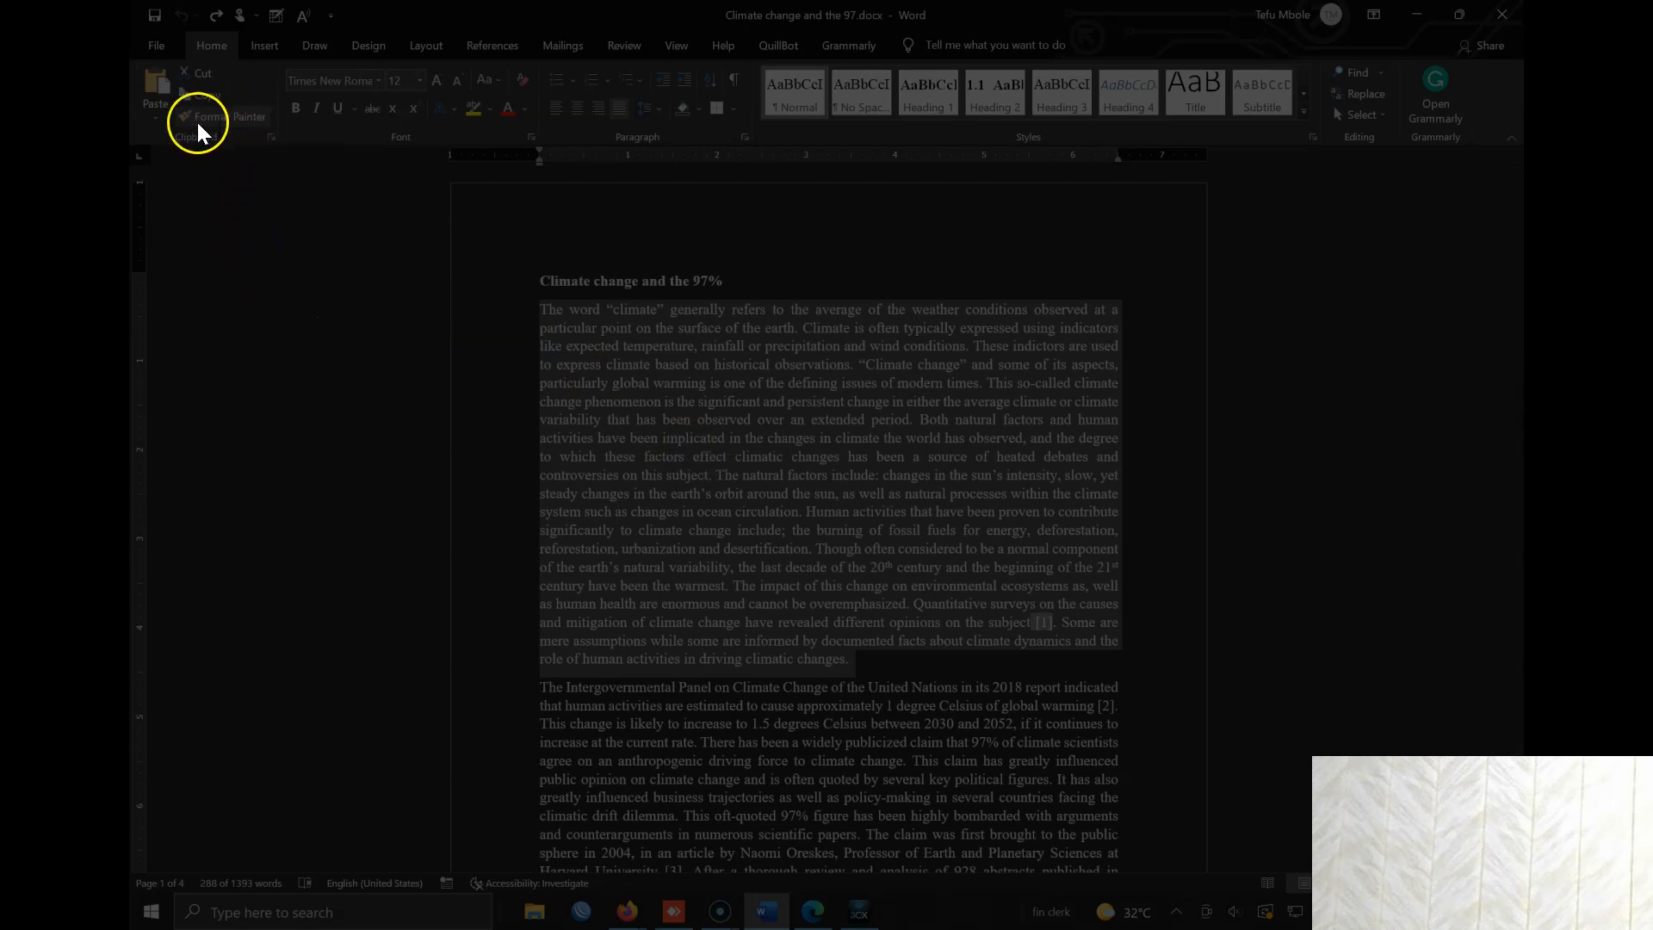
left_click(841, 494)
Apply the Normal style to the title line "Climate change and the 97%".
triple_click(598, 281)
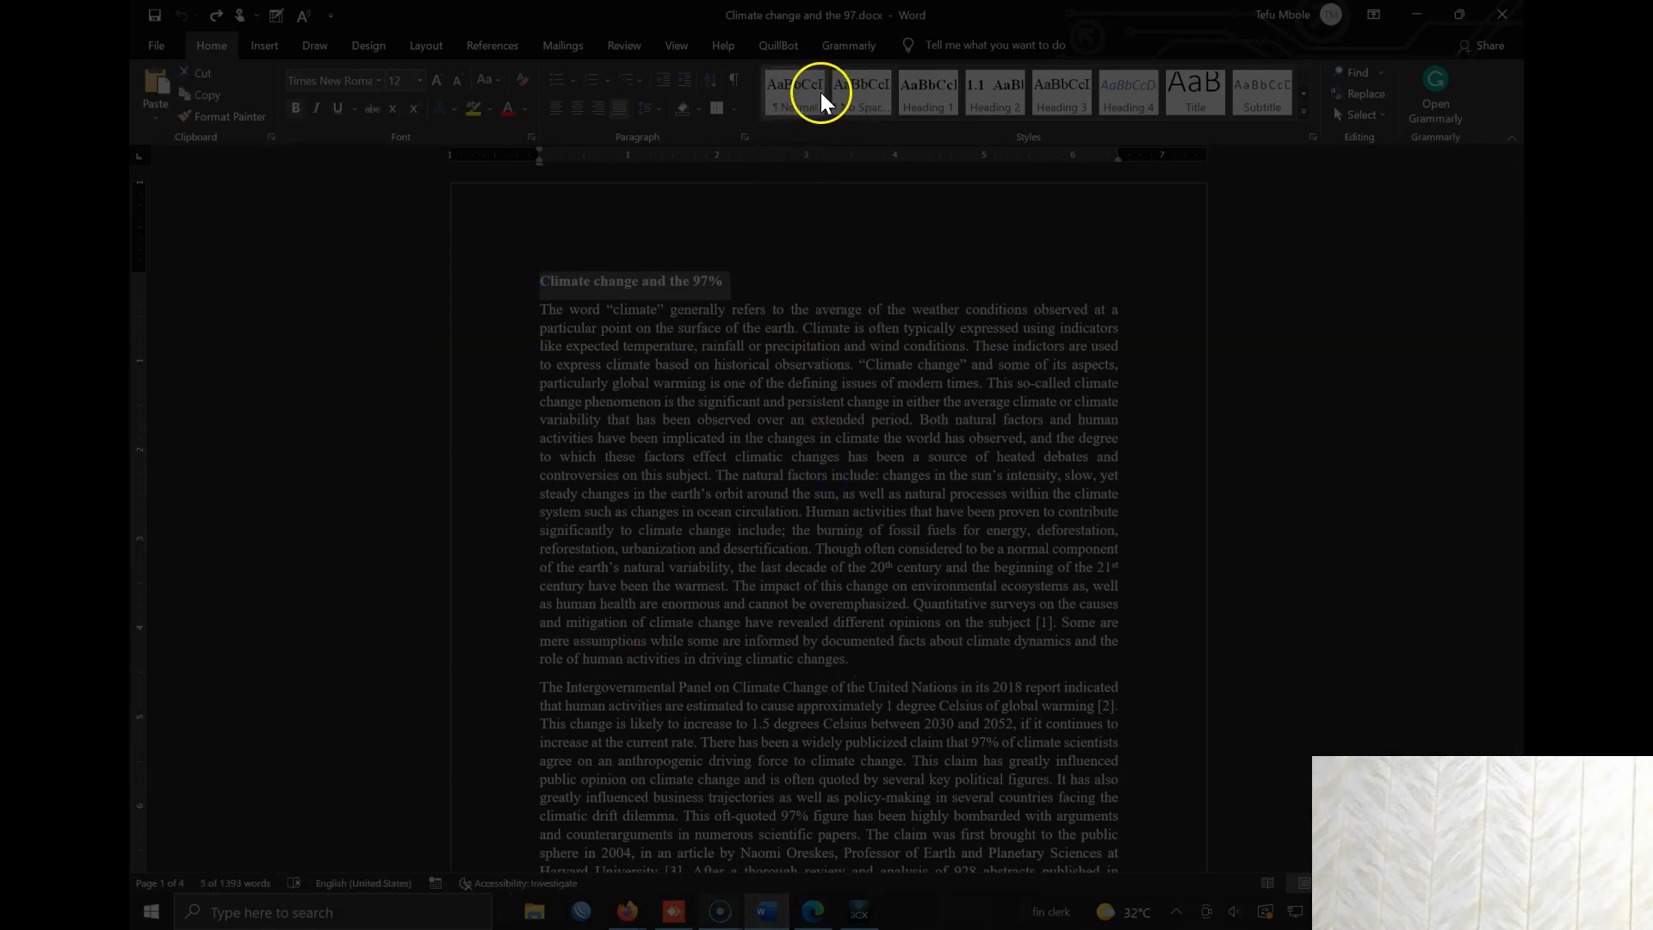
left_click(1303, 112)
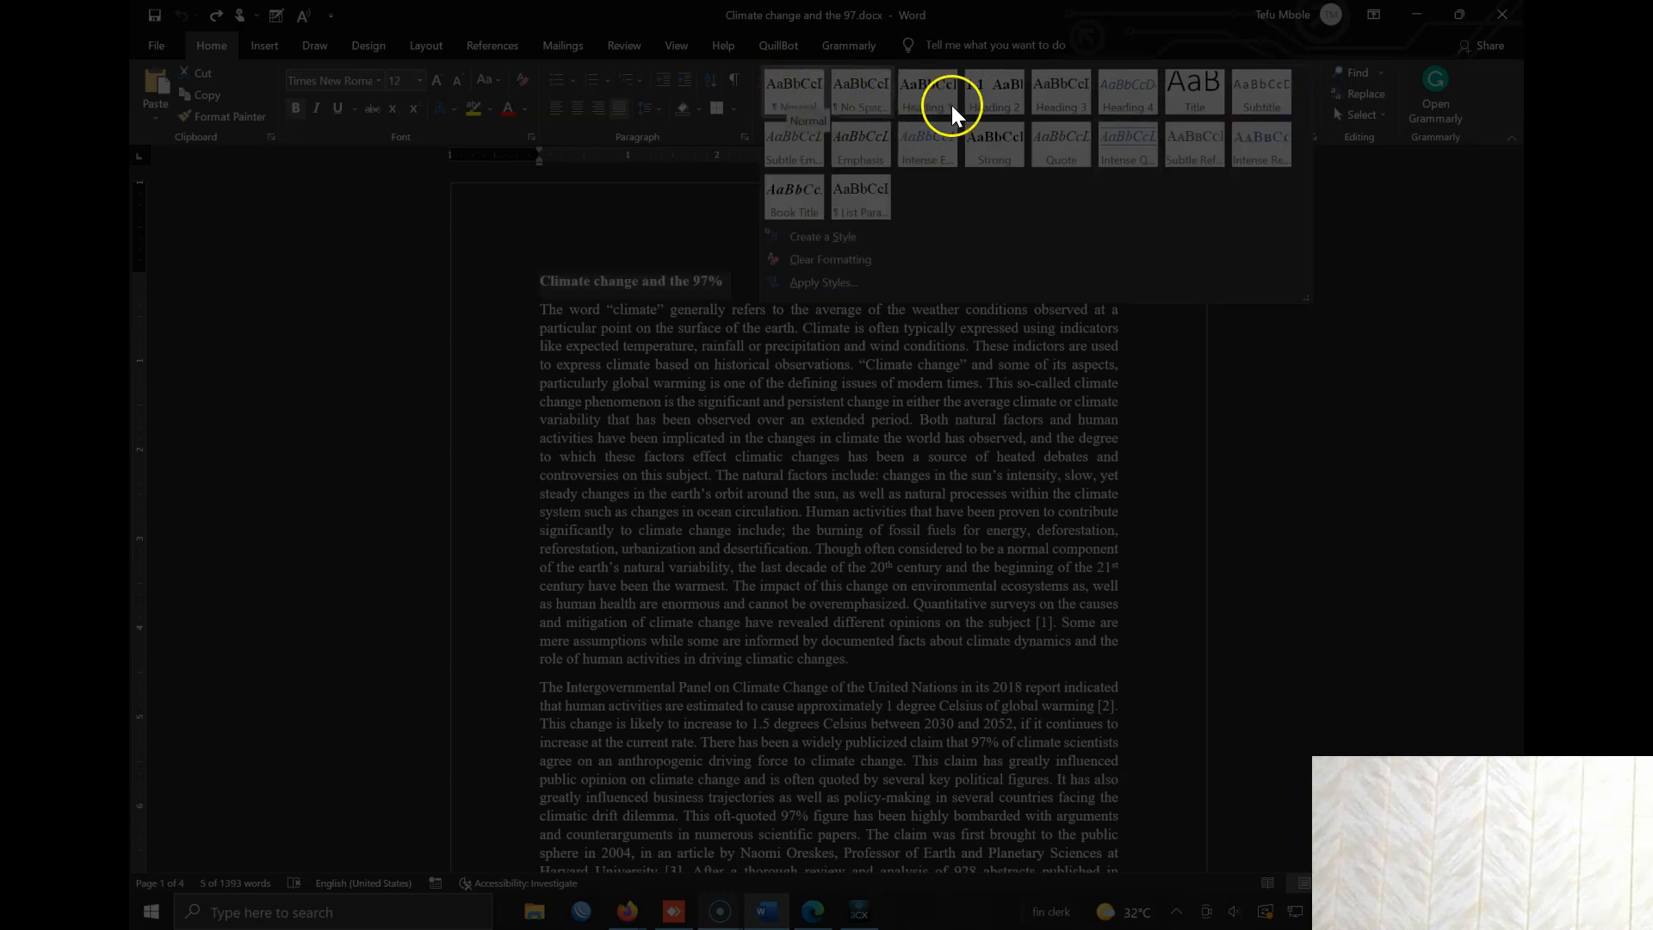
left_click(812, 101)
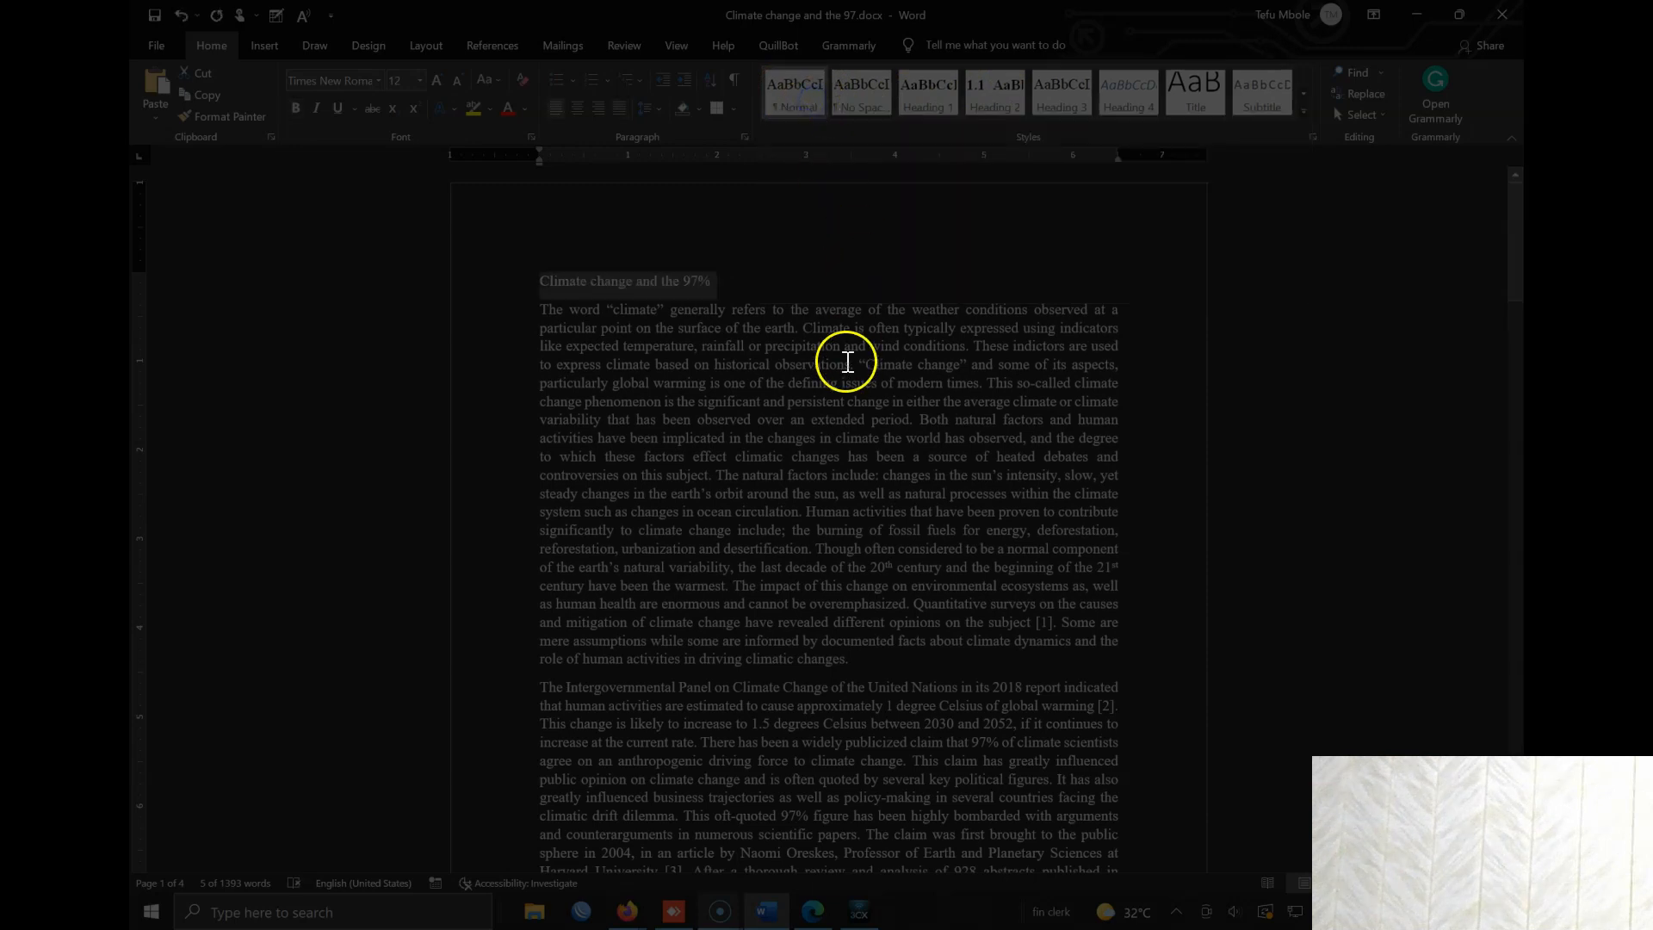
Apply the Heading 2 style to the title line and insert a "Chapter Two" line below the first body paragraph.
left_click(984, 93)
scroll(952, 457, "down", 3)
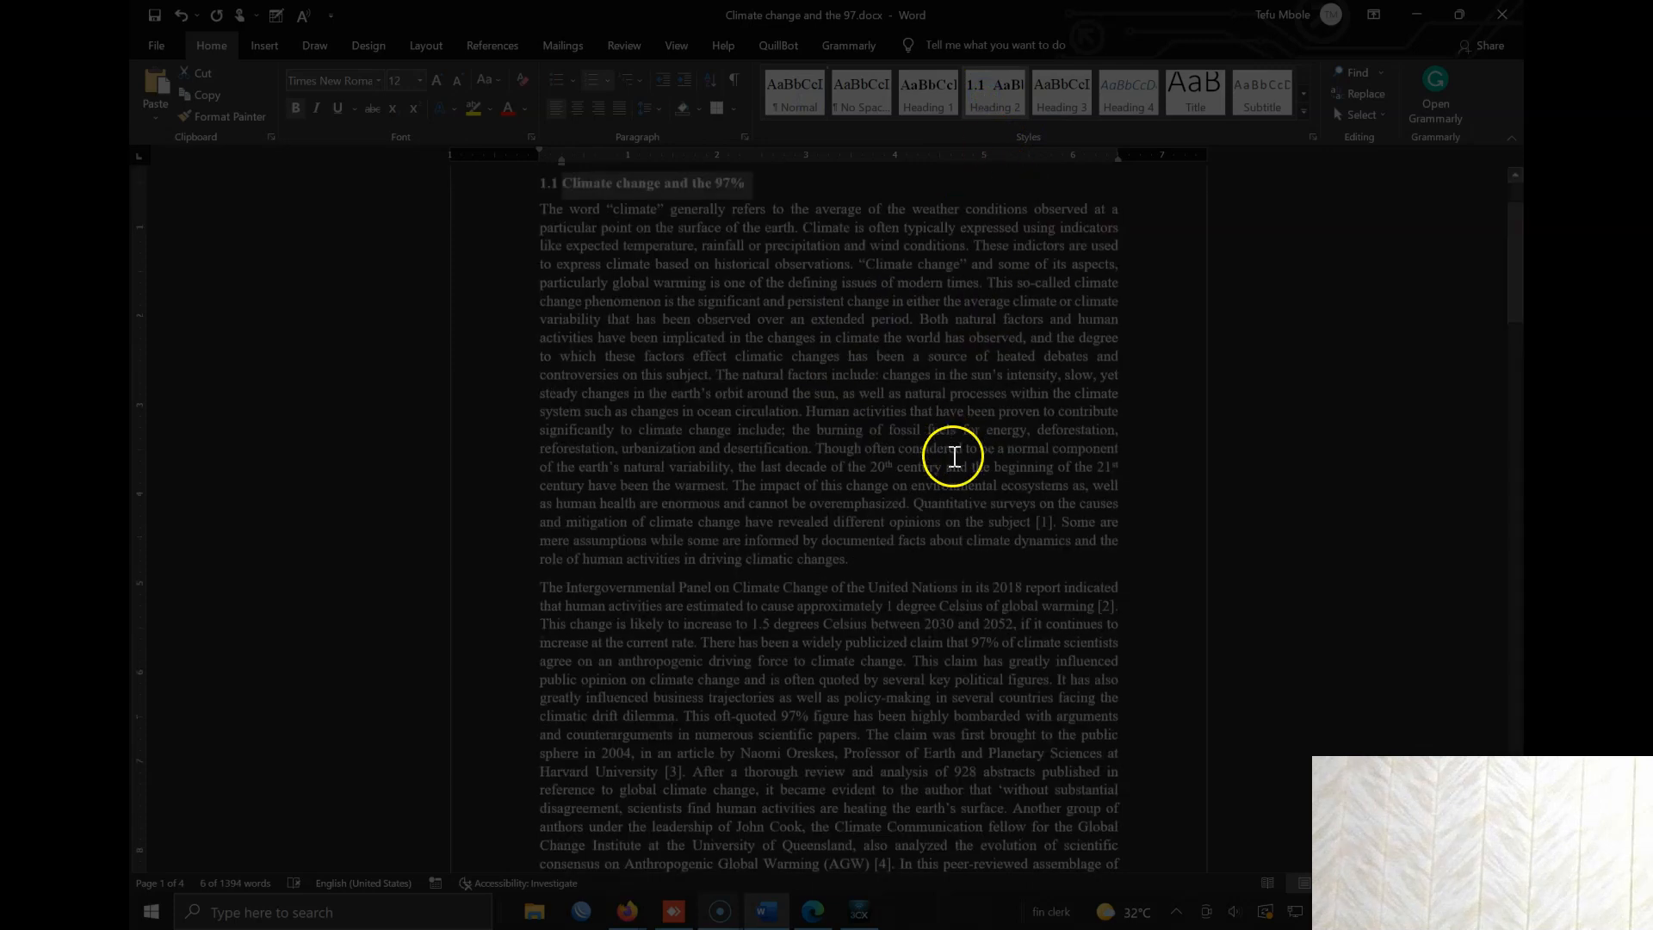
left_click(901, 531)
key("Return")
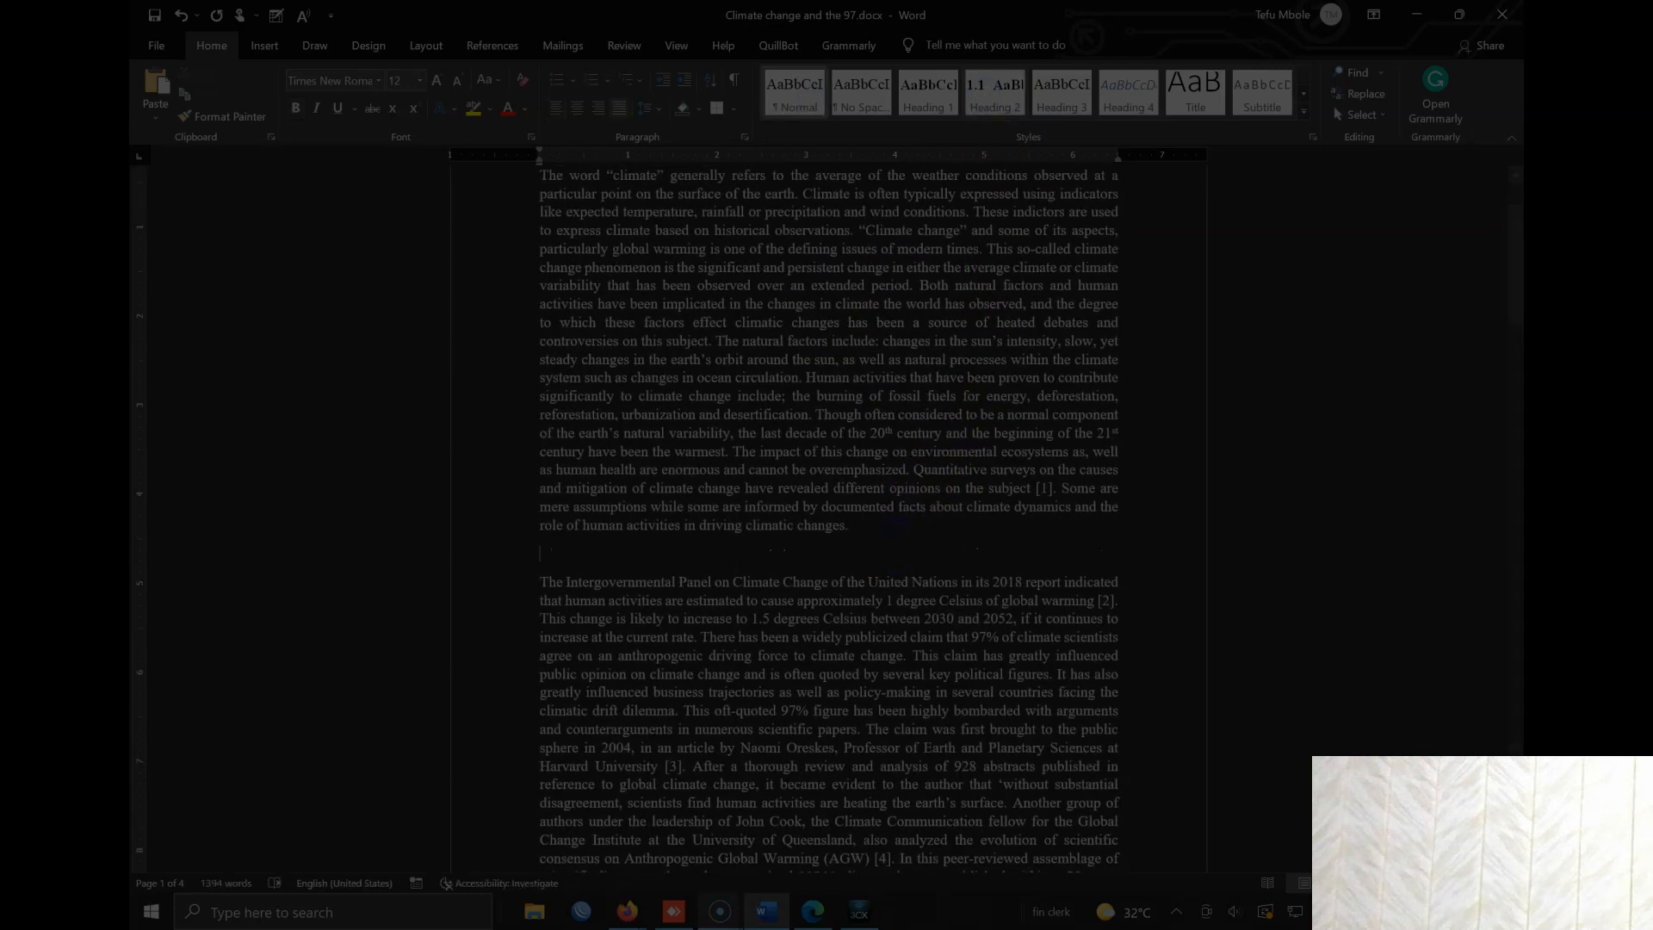
type("Chapter t")
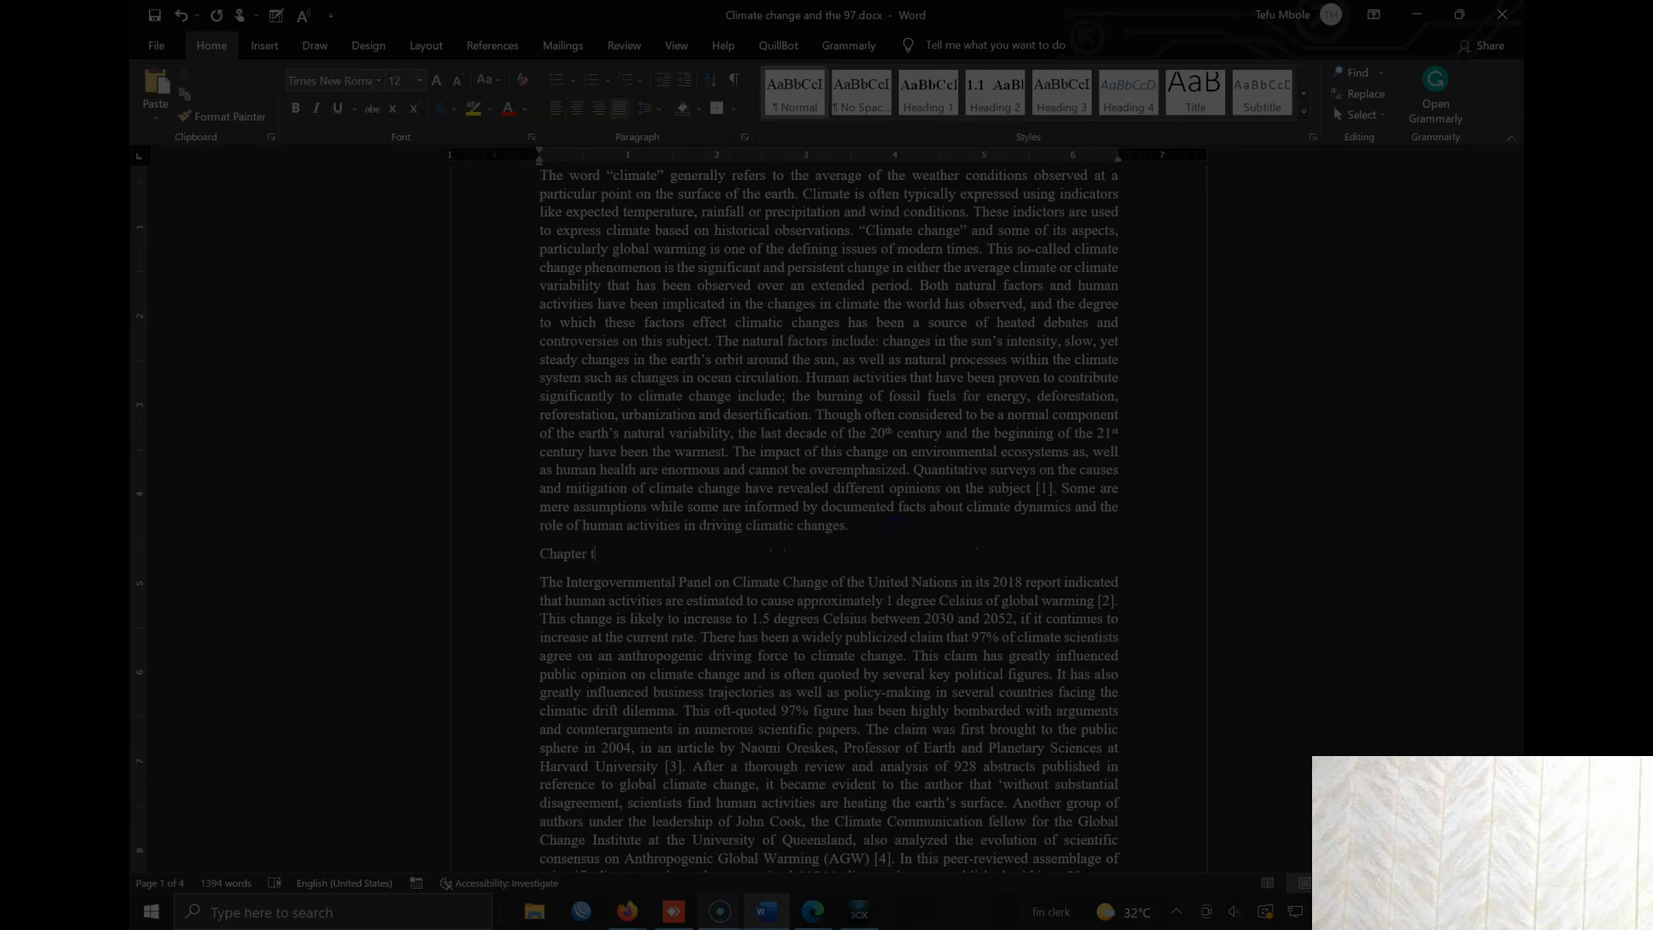
type("Wo")
Insert a separate "Chapter Three" line at the start of the second page, above the text "humans are causing global warming".
scroll(919, 524, "down", 6)
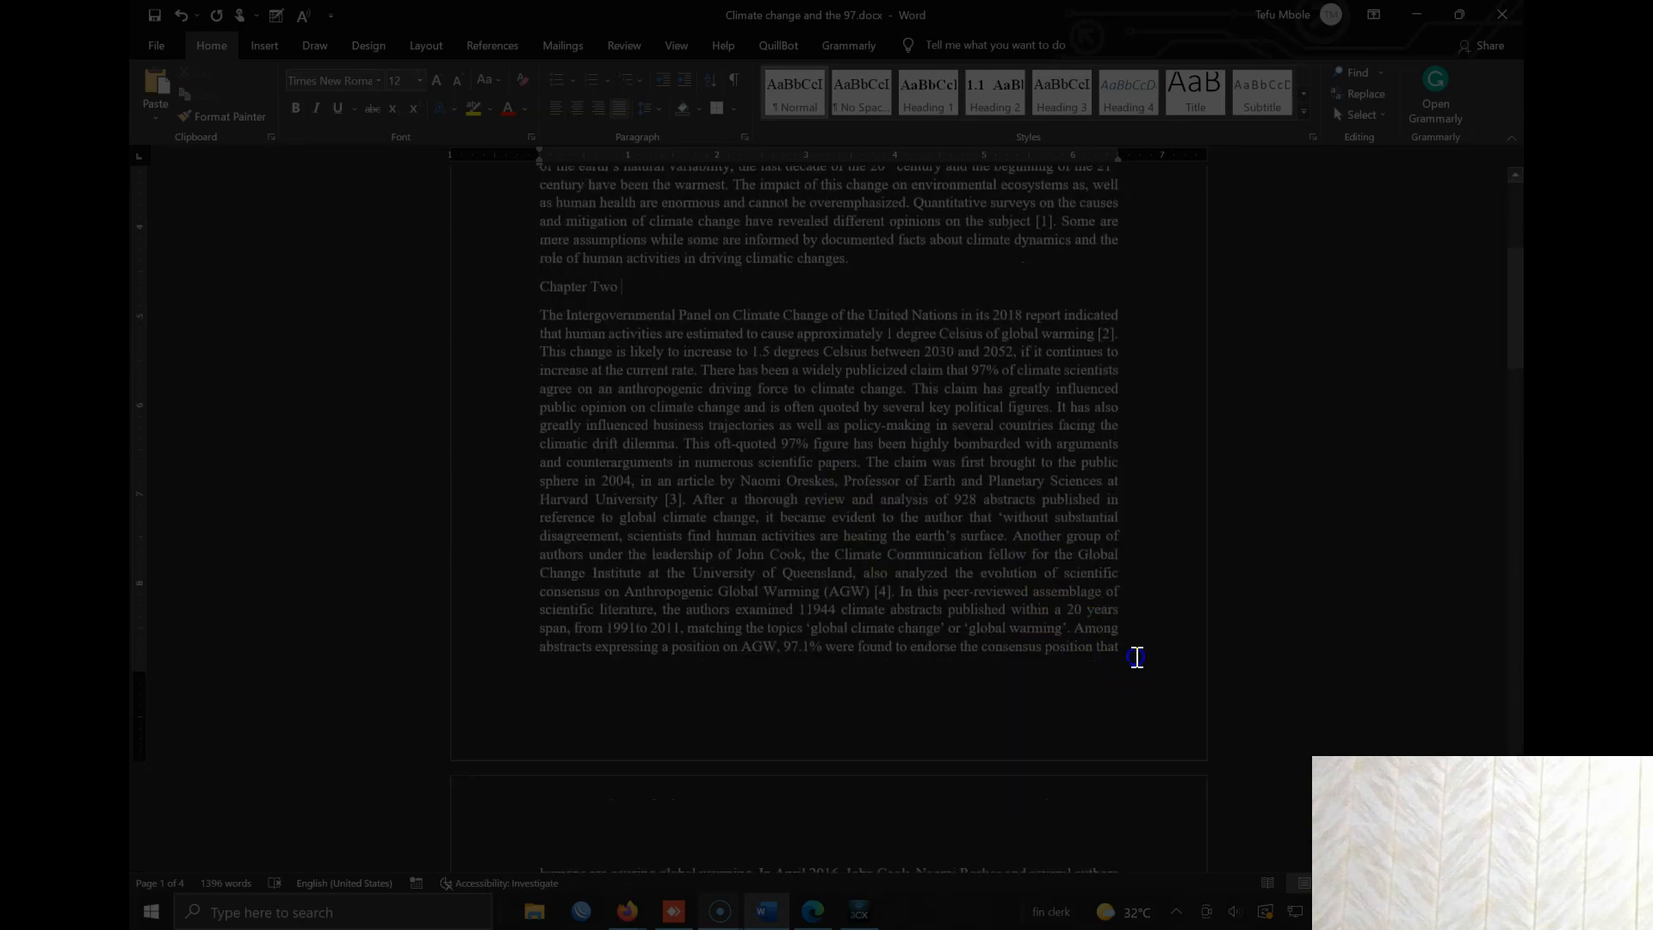
scroll(1129, 657, "down", 1)
type("Chapter Tjhre")
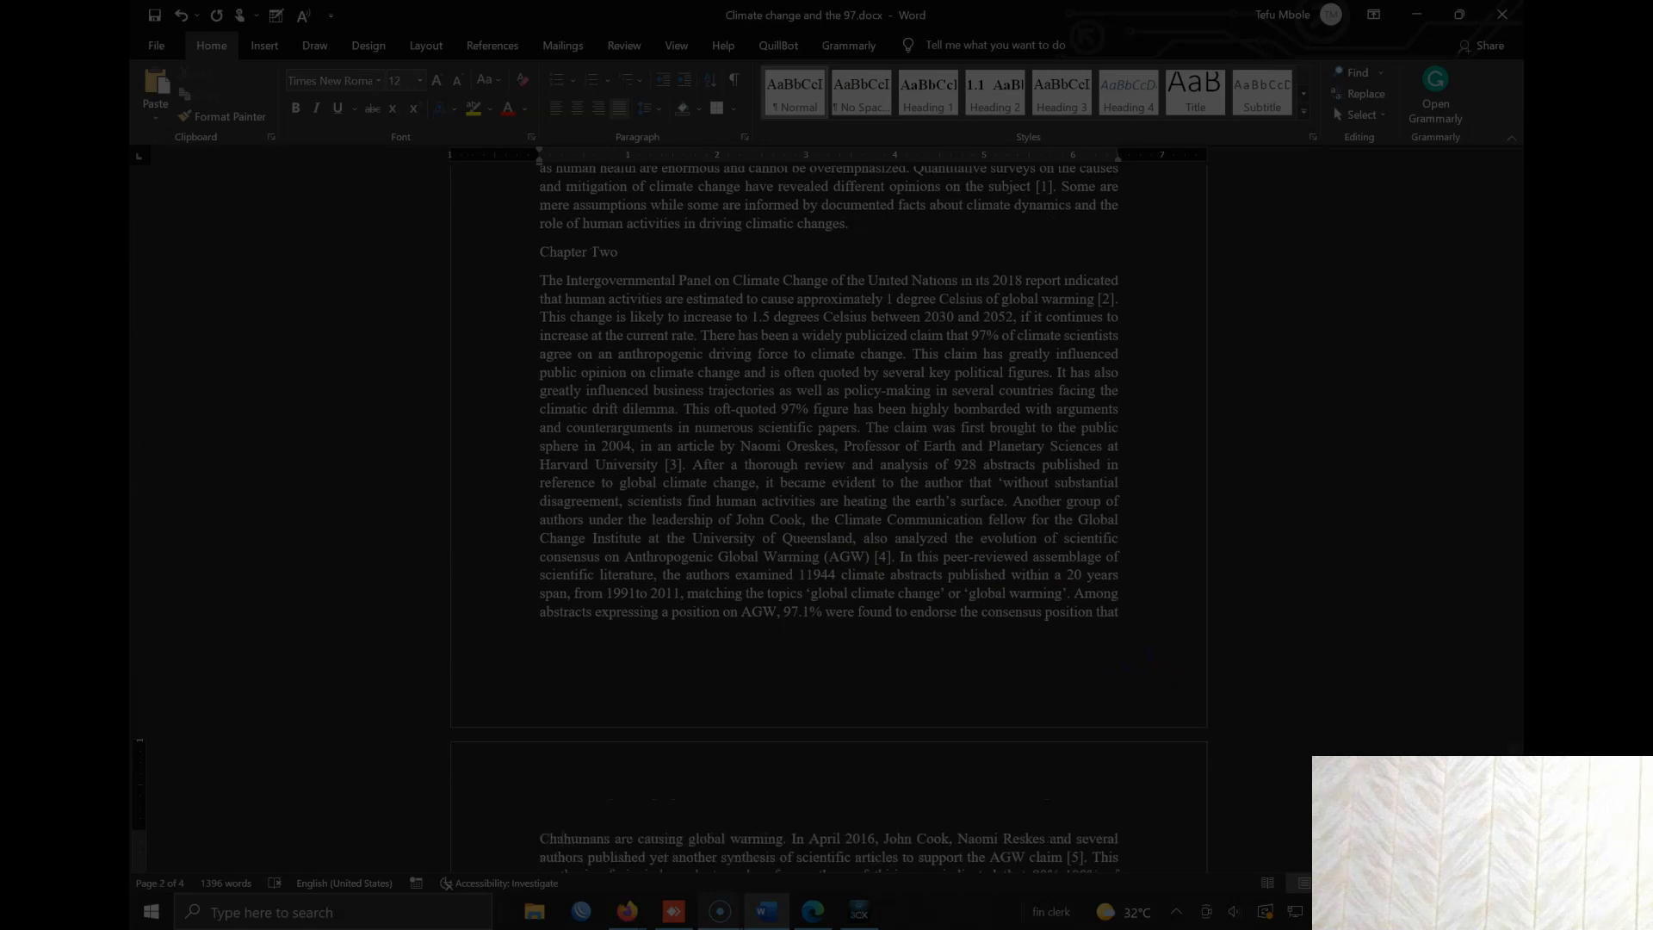
type("e")
key("Return")
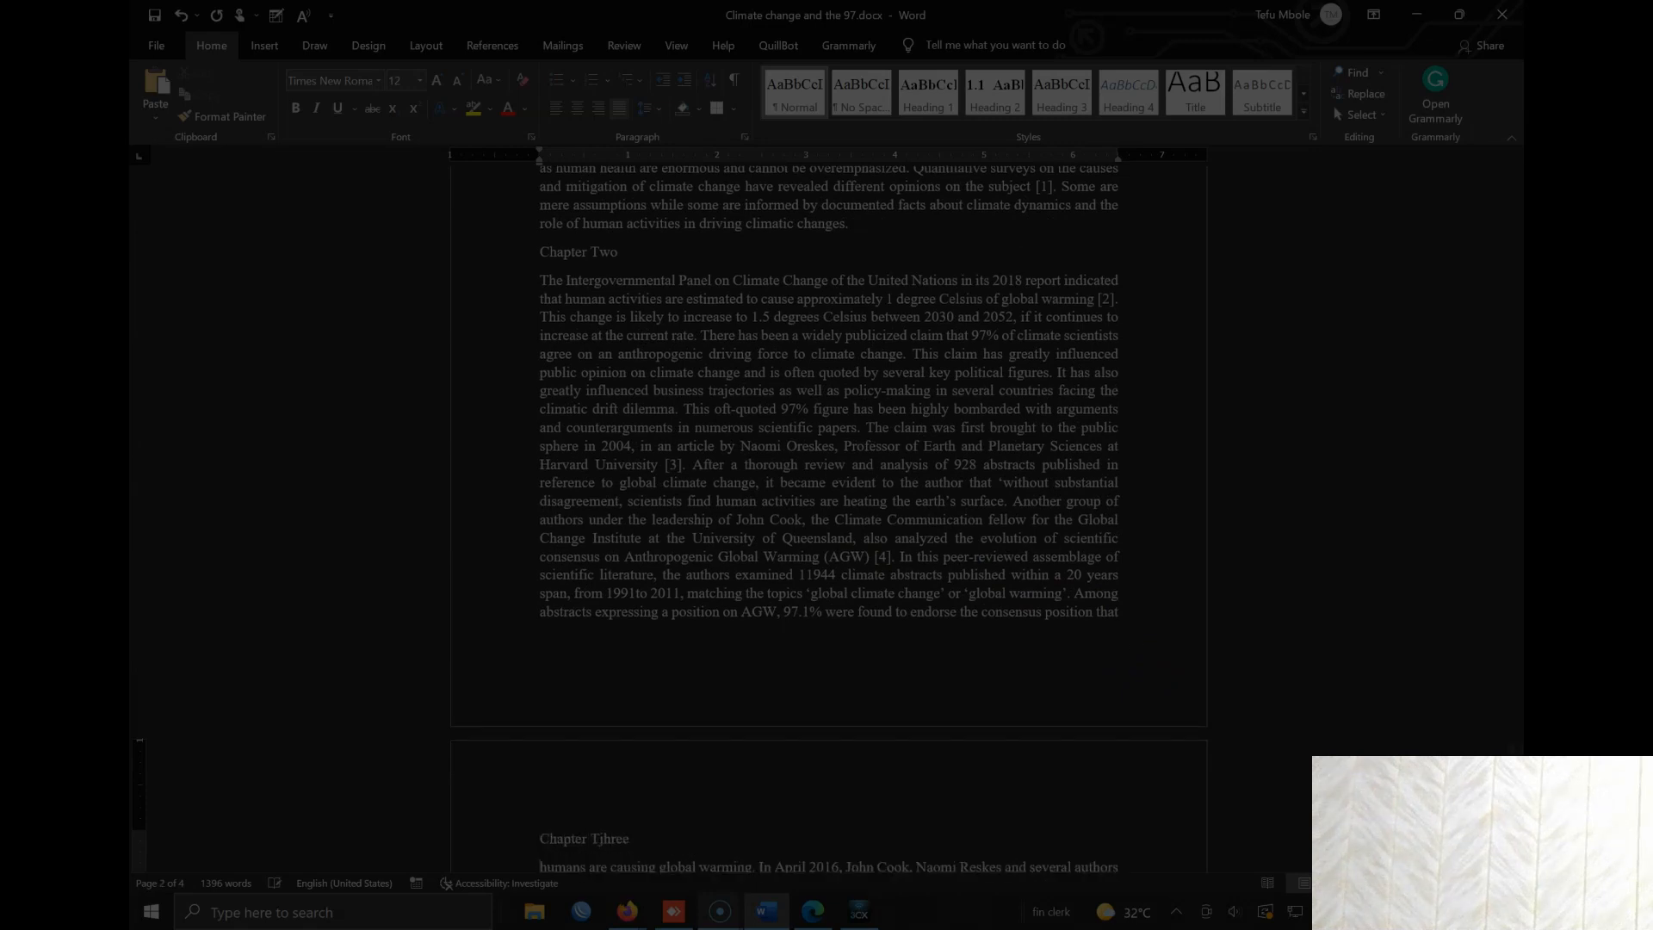
key("BackSpace")
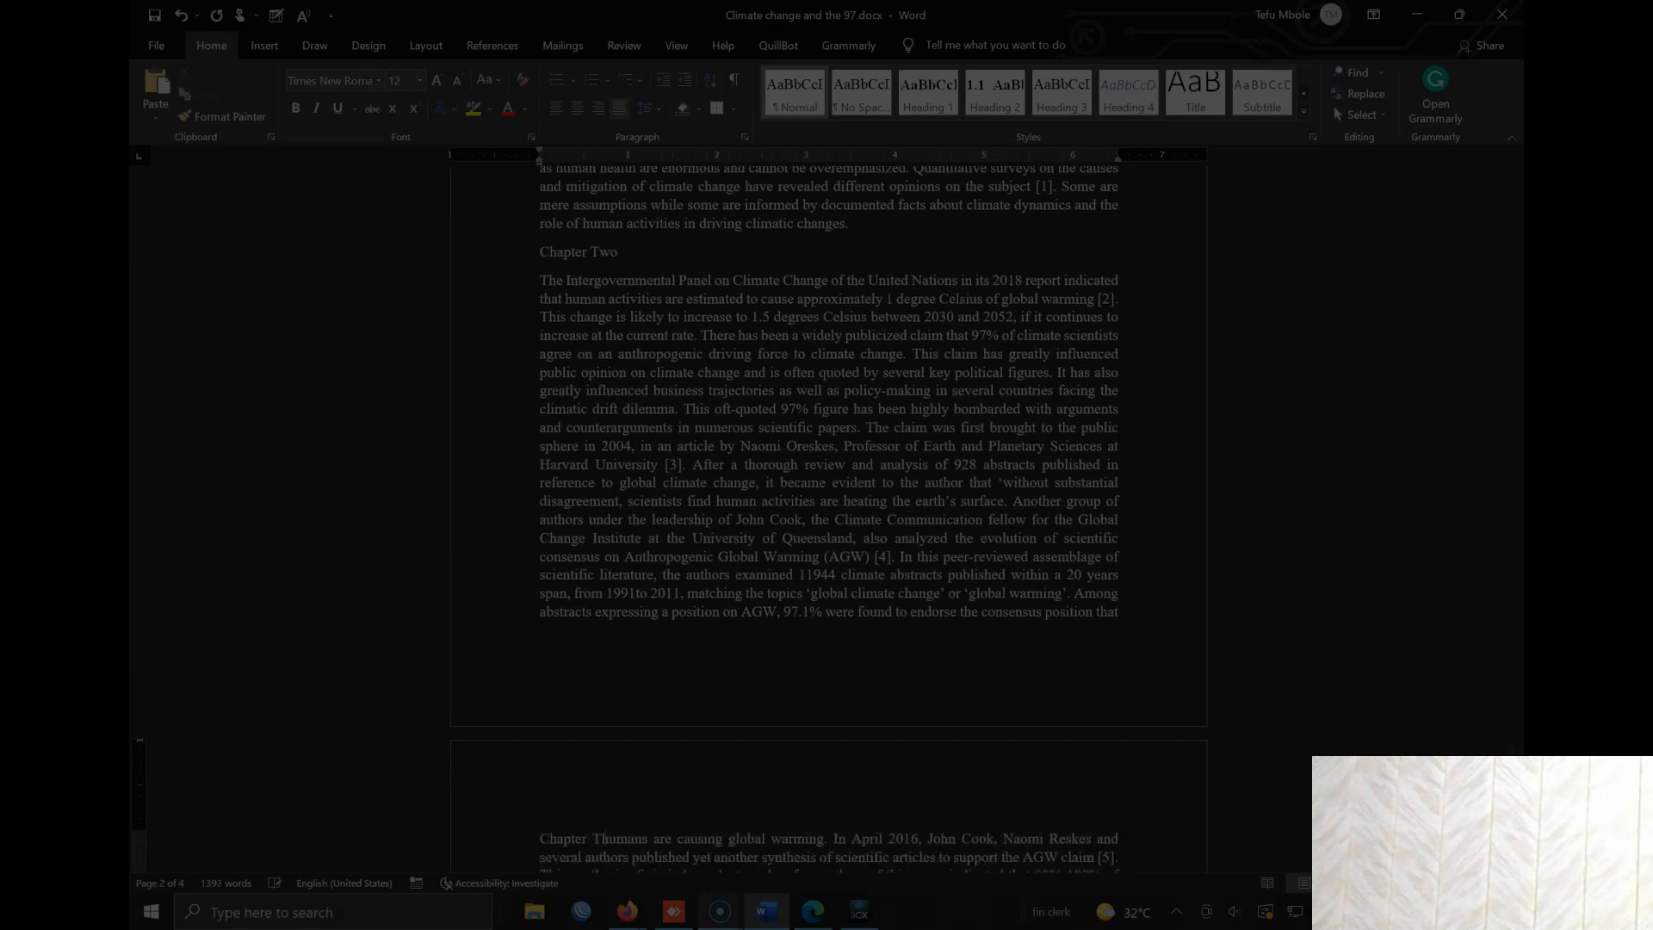
key("Right")
key("Return")
Apply the Heading 2 style to the "Chapter Two" line on the first page.
scroll(1077, 654, "up", 8)
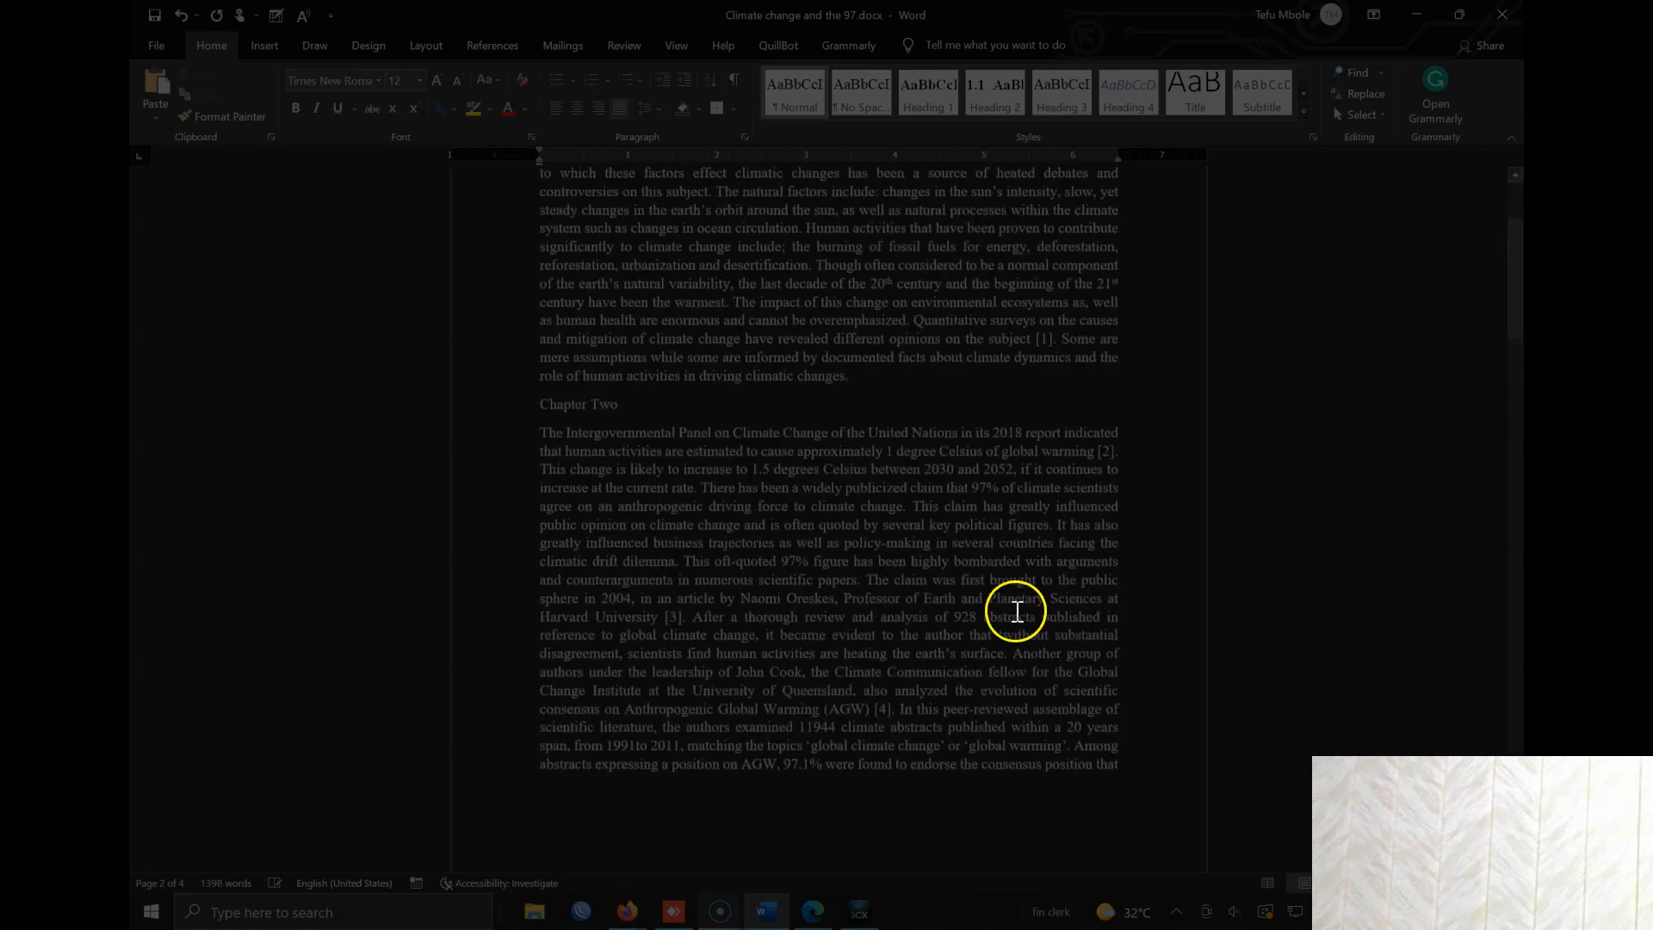
scroll(899, 491, "down", 2)
left_click_drag(654, 565, 543, 563)
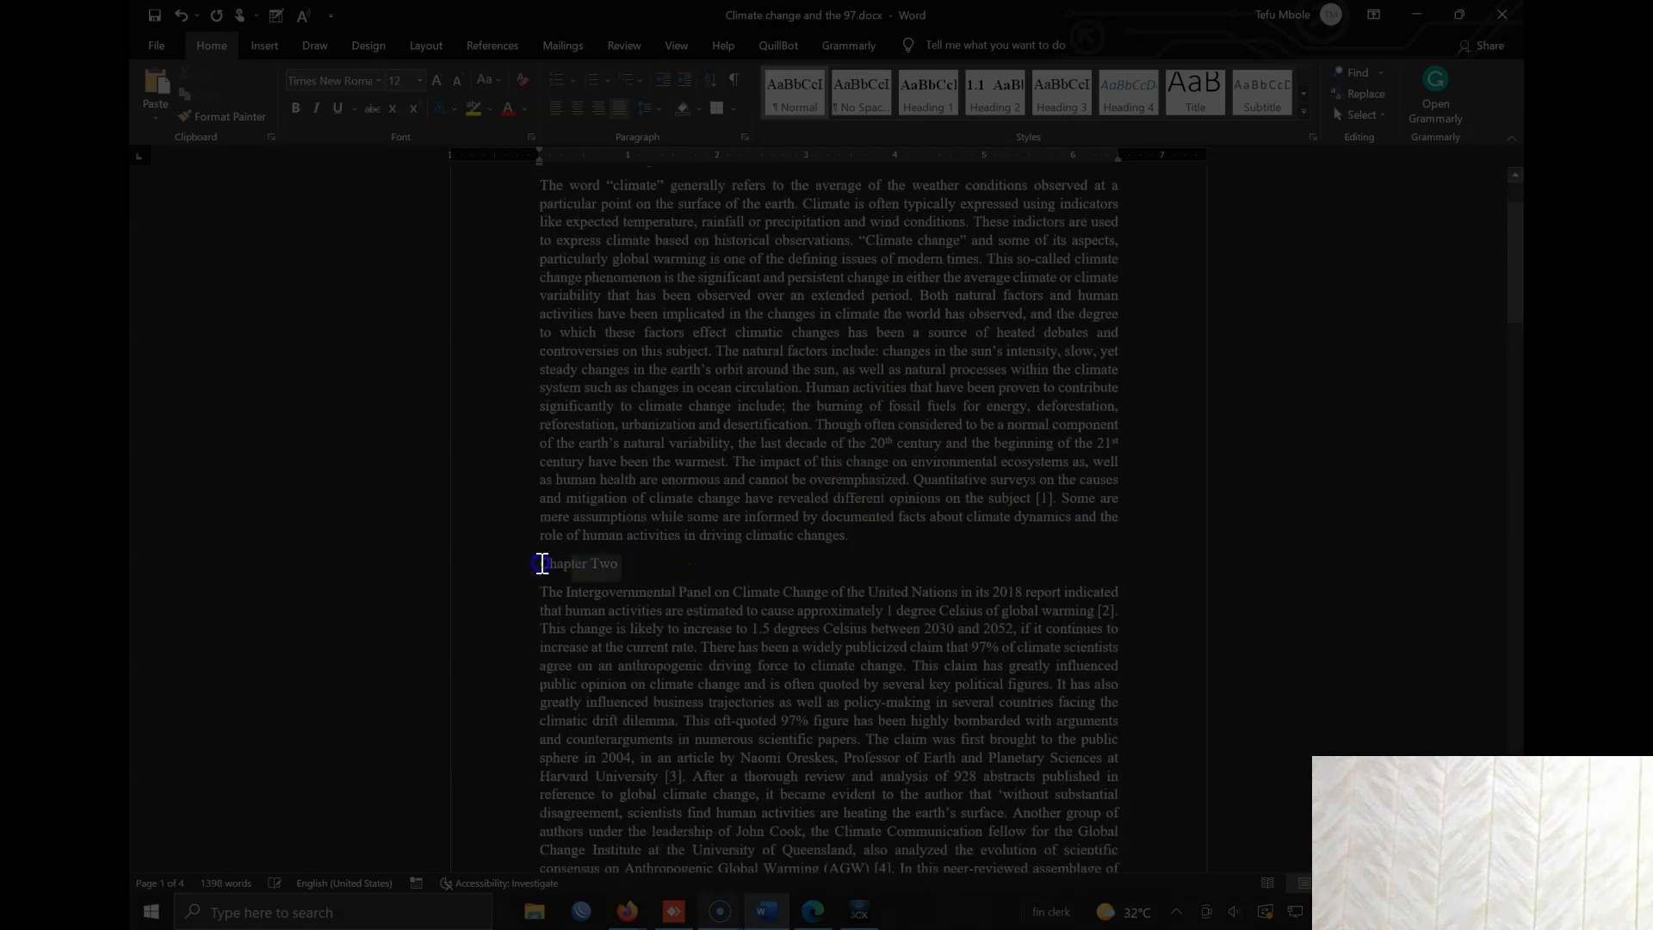
left_click(980, 84)
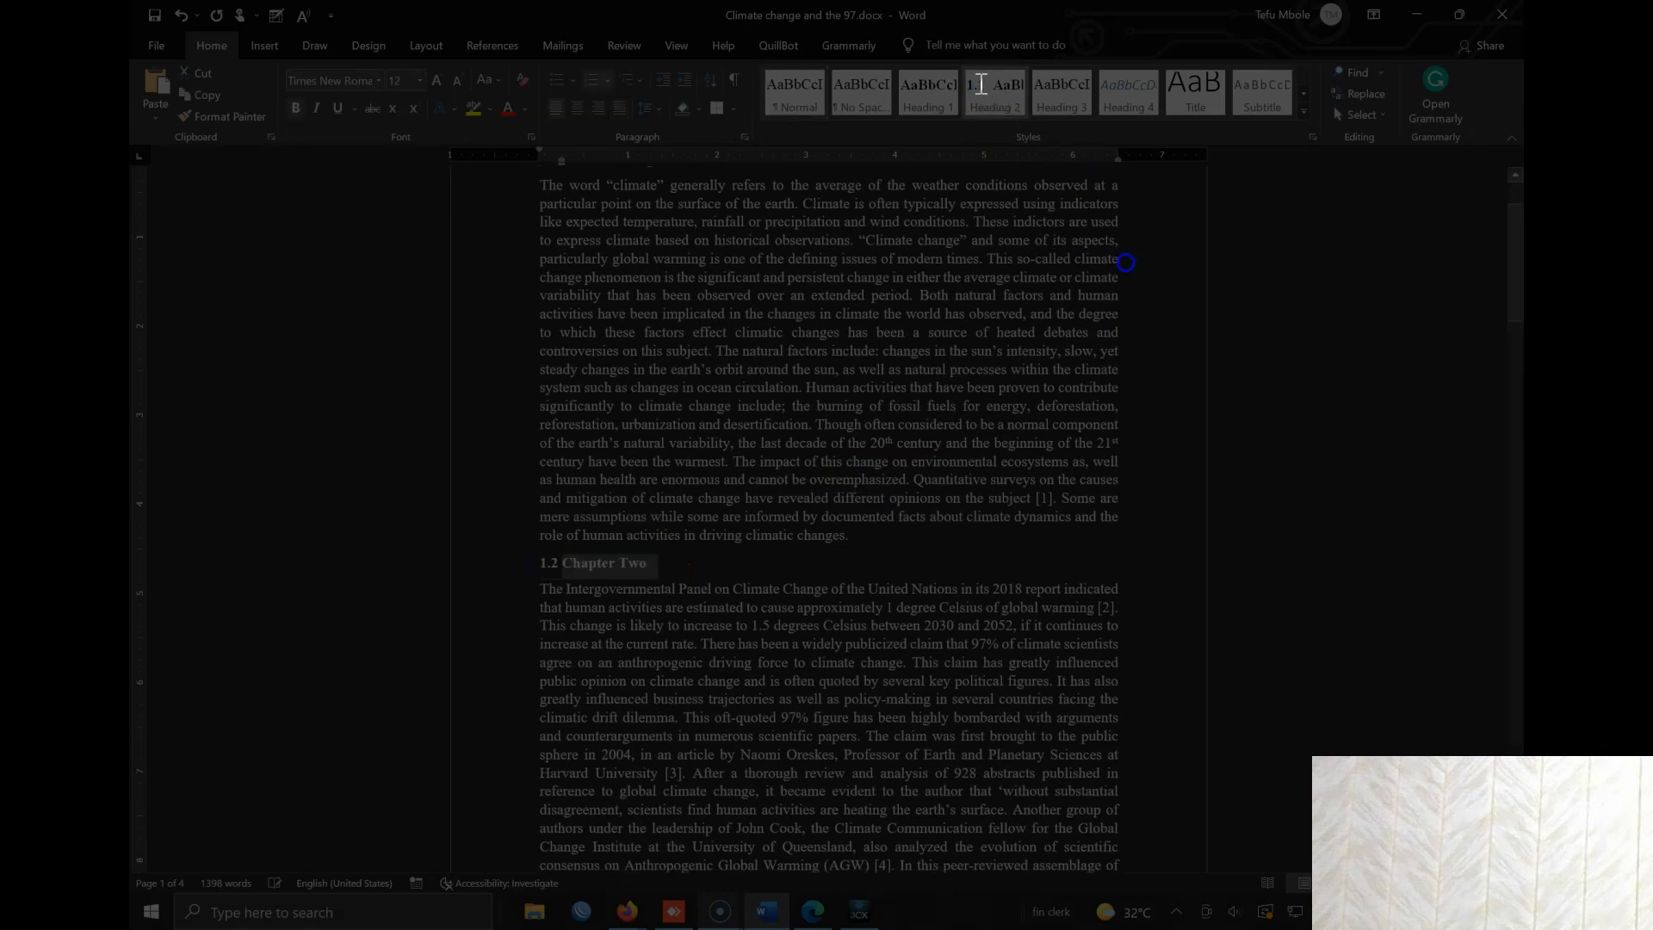
Apply the Heading 2 style to the "Chapter Three" line at the start of the second page.
scroll(690, 809, "down", 8)
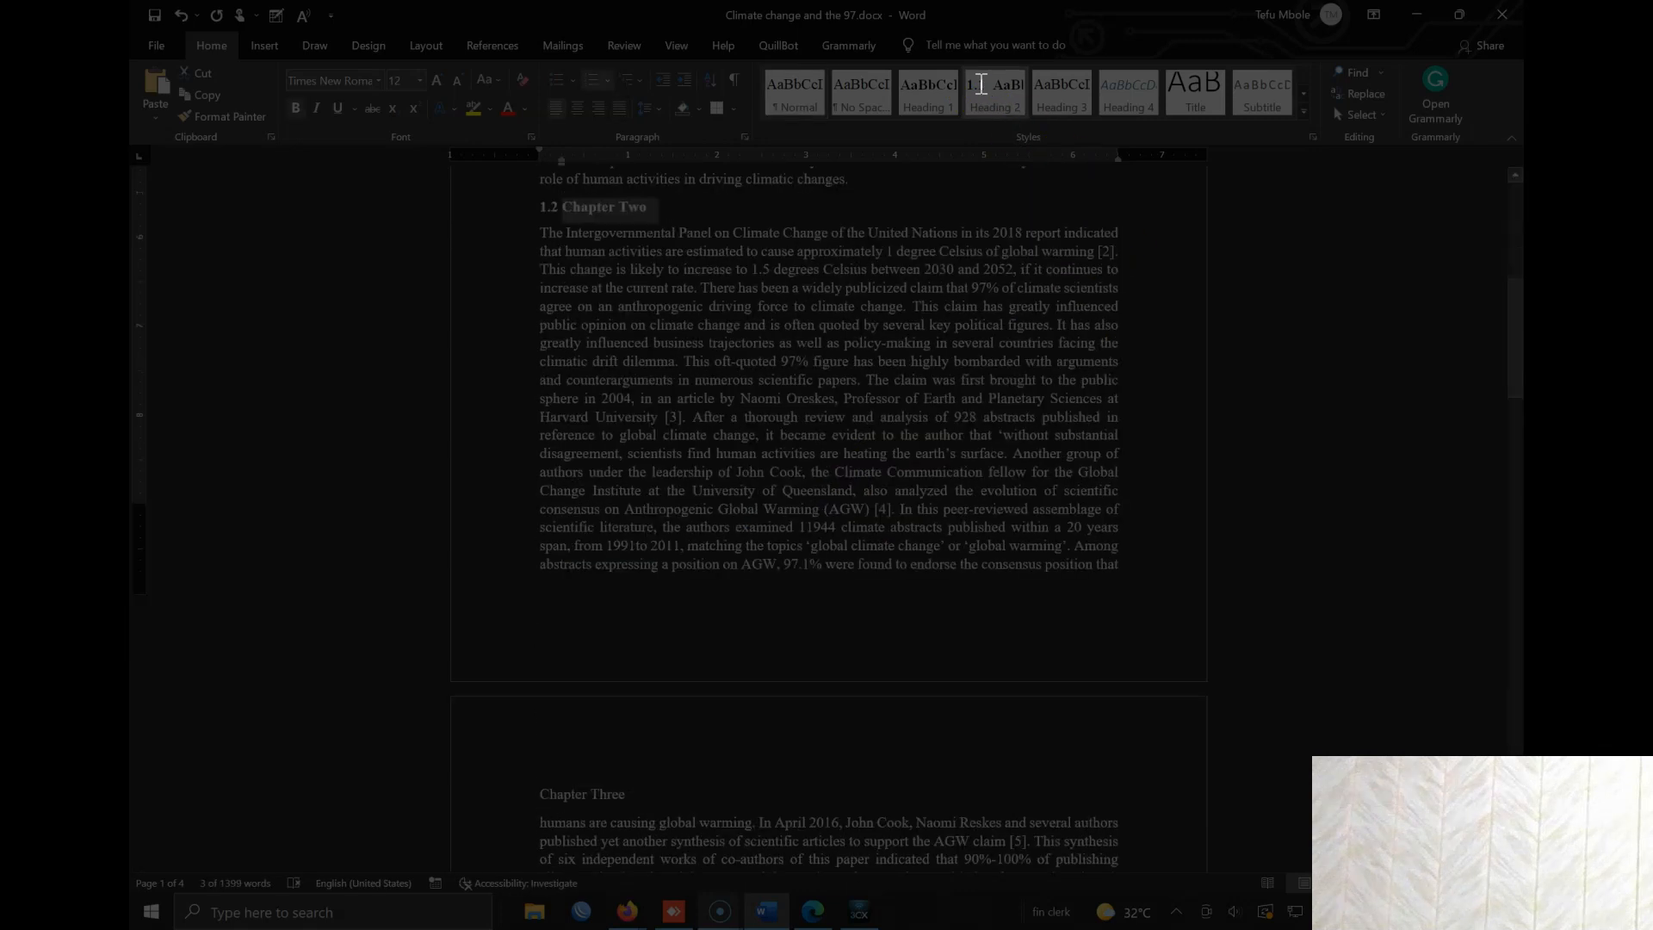
scroll(642, 697, "down", 2)
triple_click(642, 702)
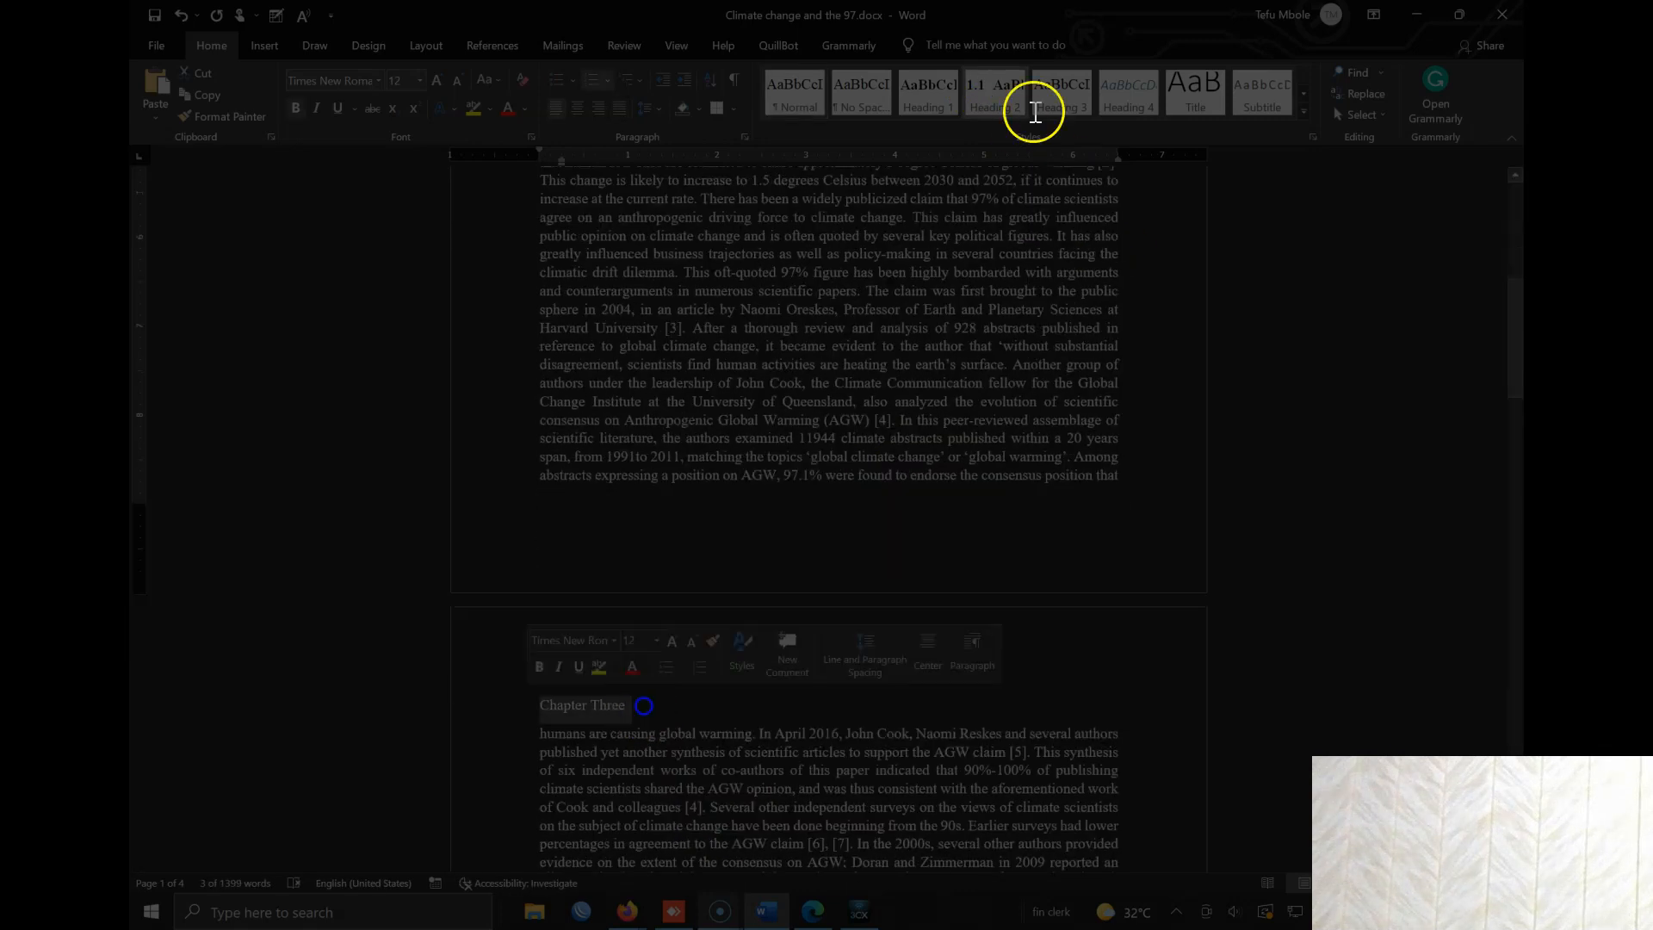
left_click(974, 91)
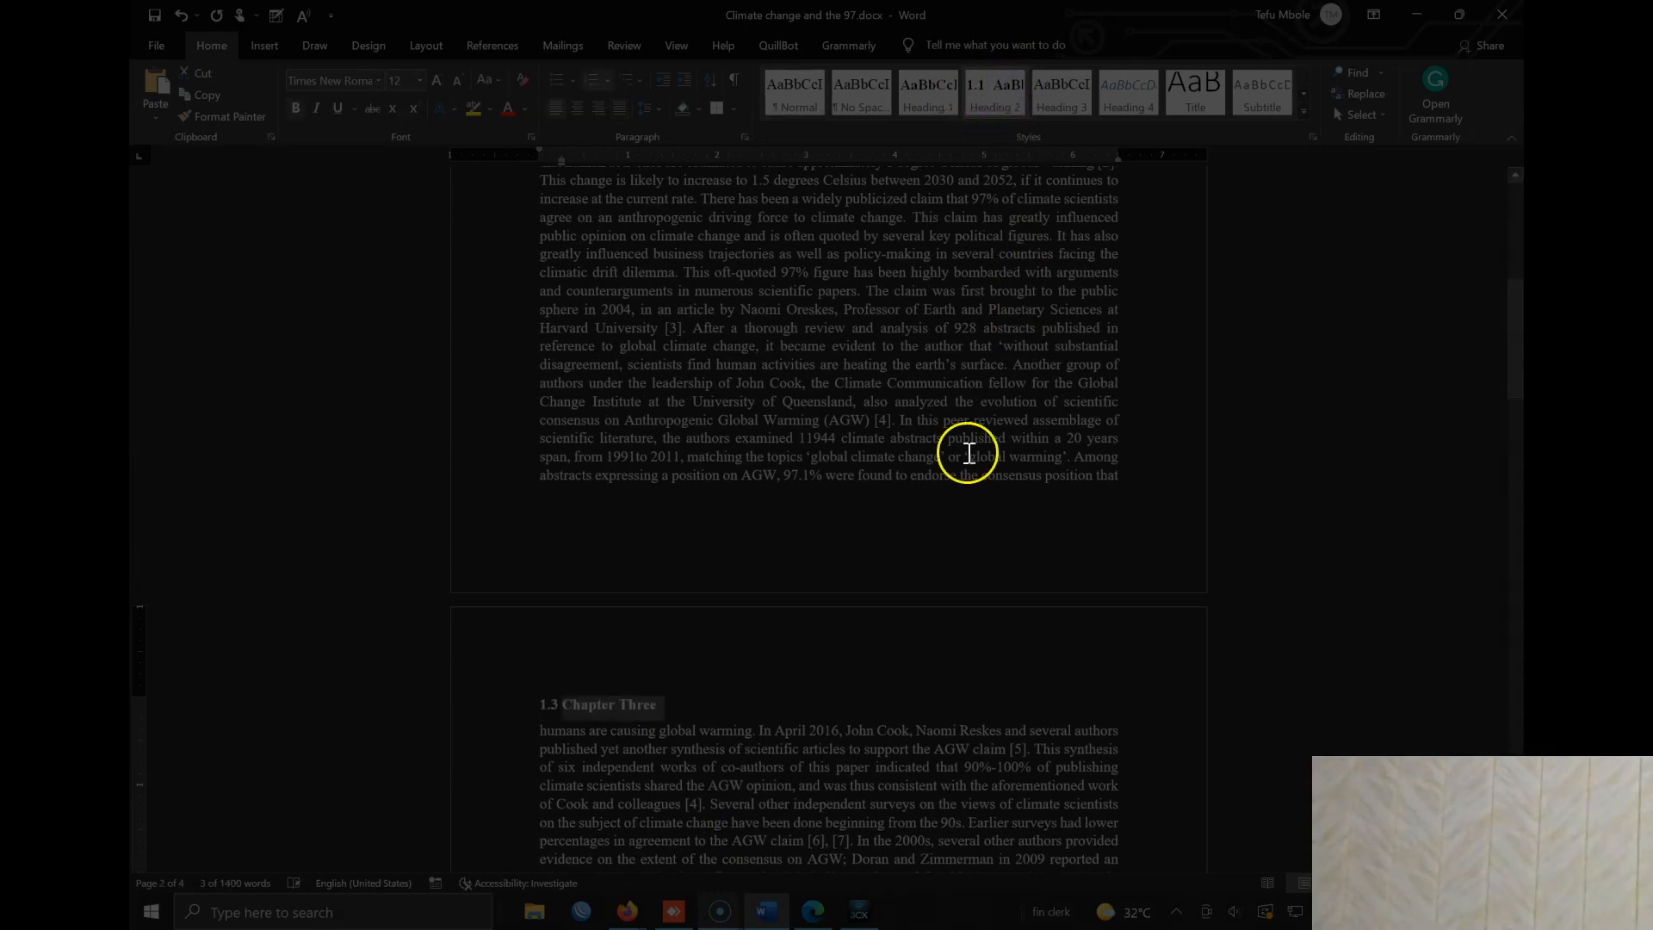
Split the first body paragraph after "average climate or climate" and insert a "Section A" line there.
scroll(903, 497, "up", 6)
scroll(909, 508, "up", 6)
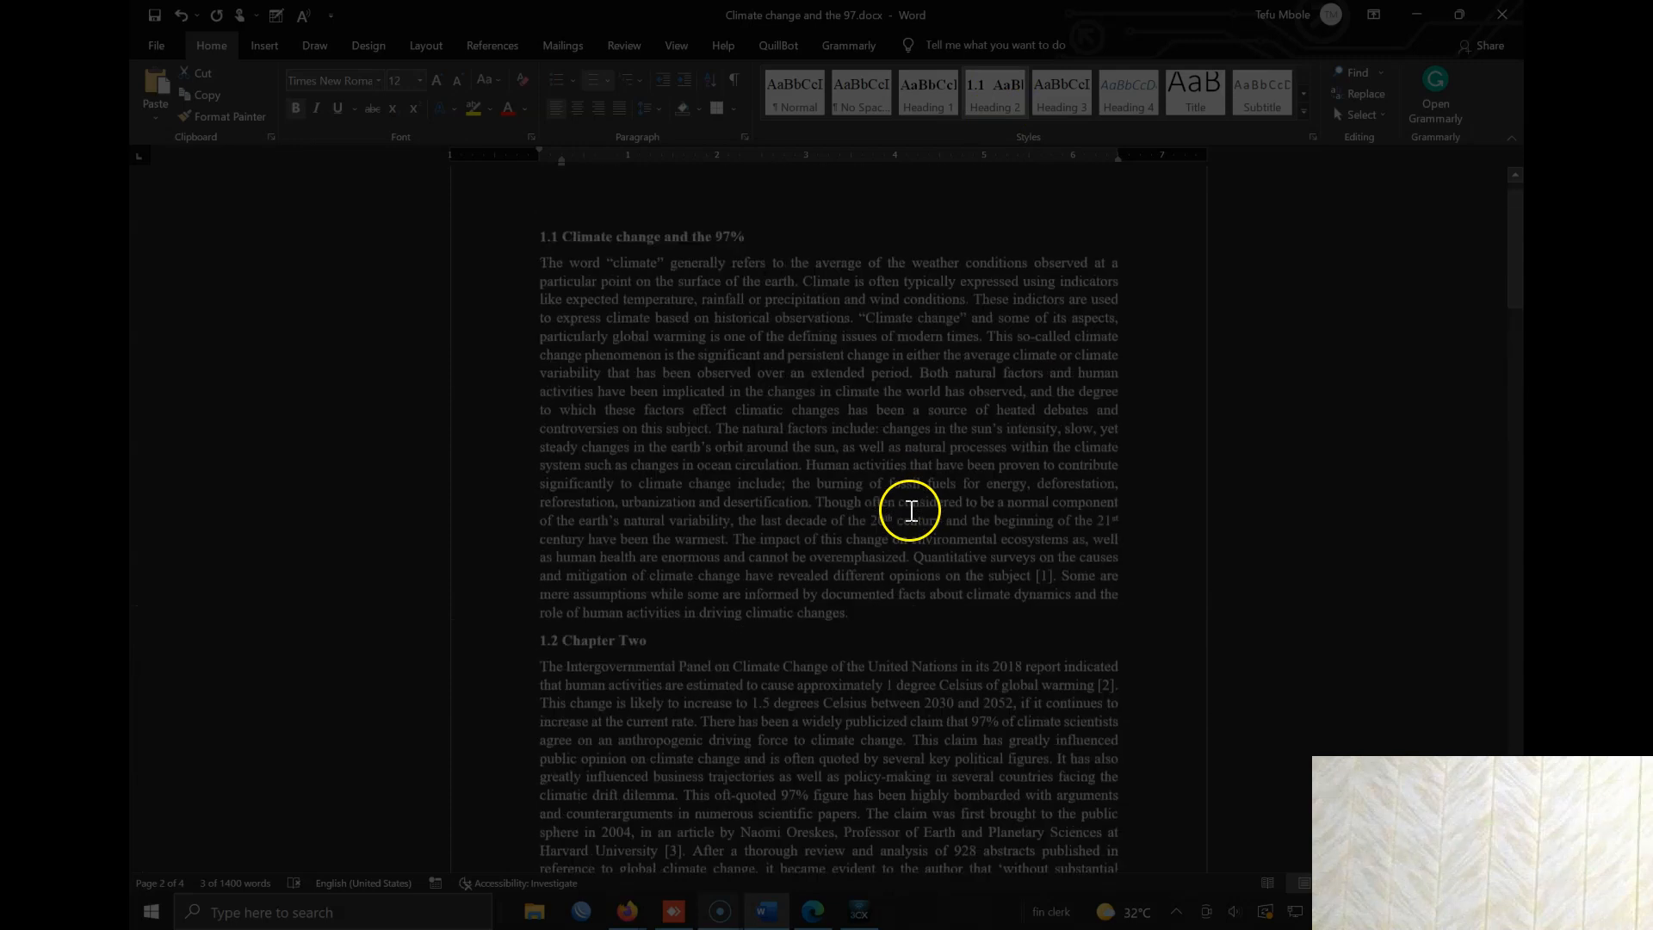
left_click(1124, 373)
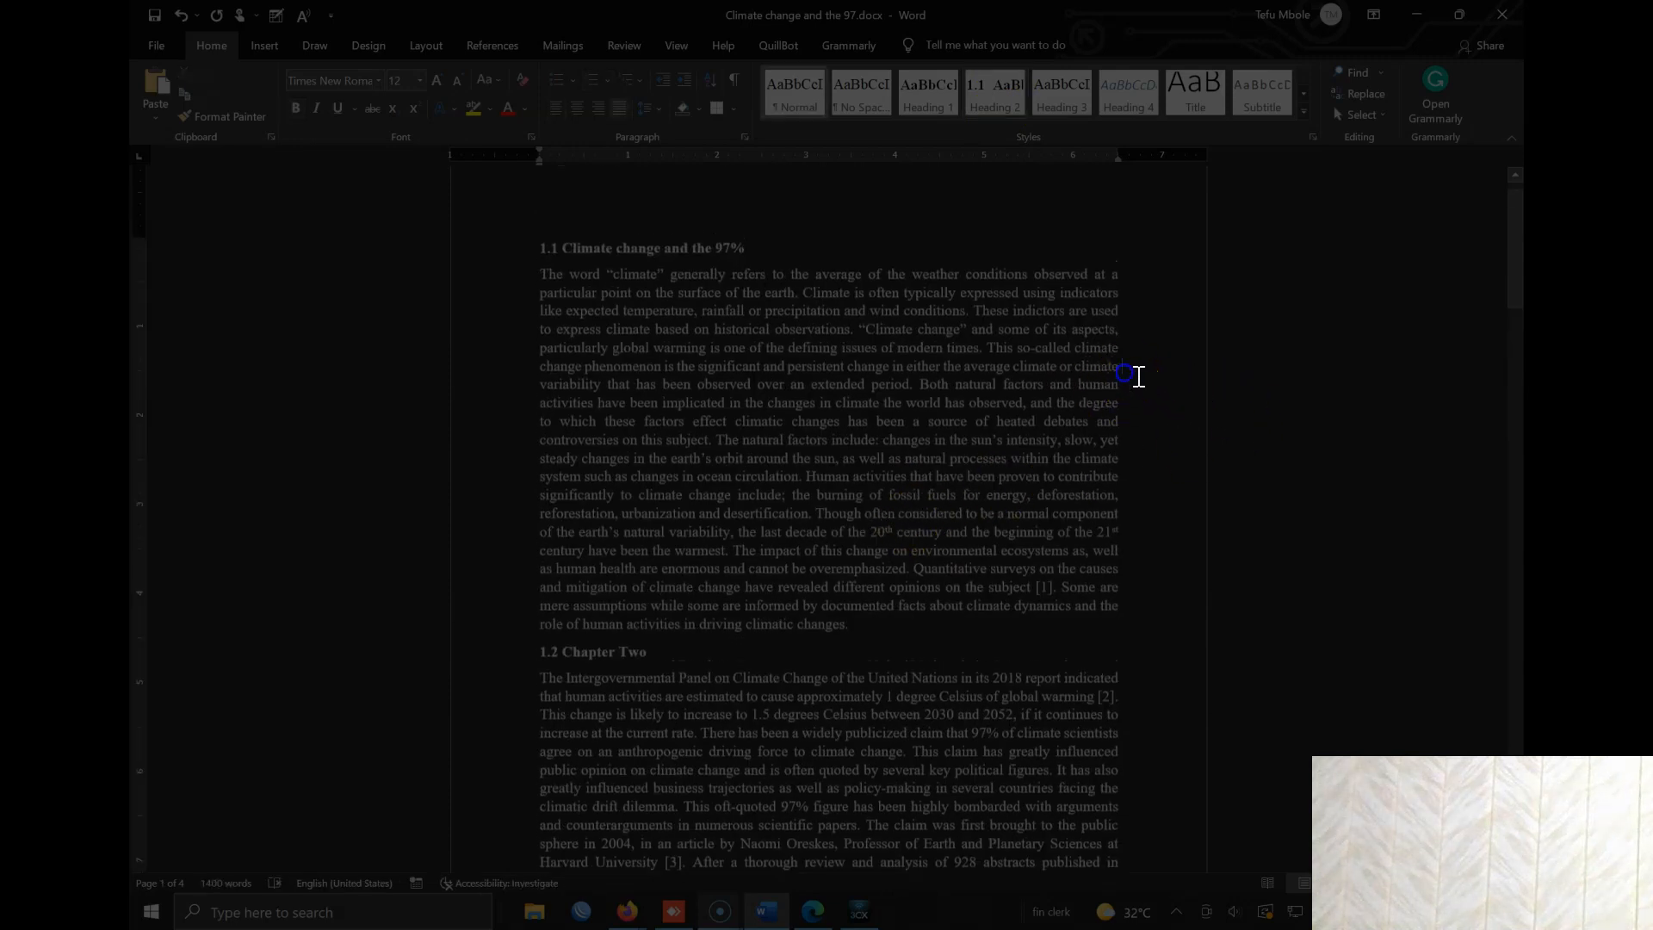
key("Return")
type("Section")
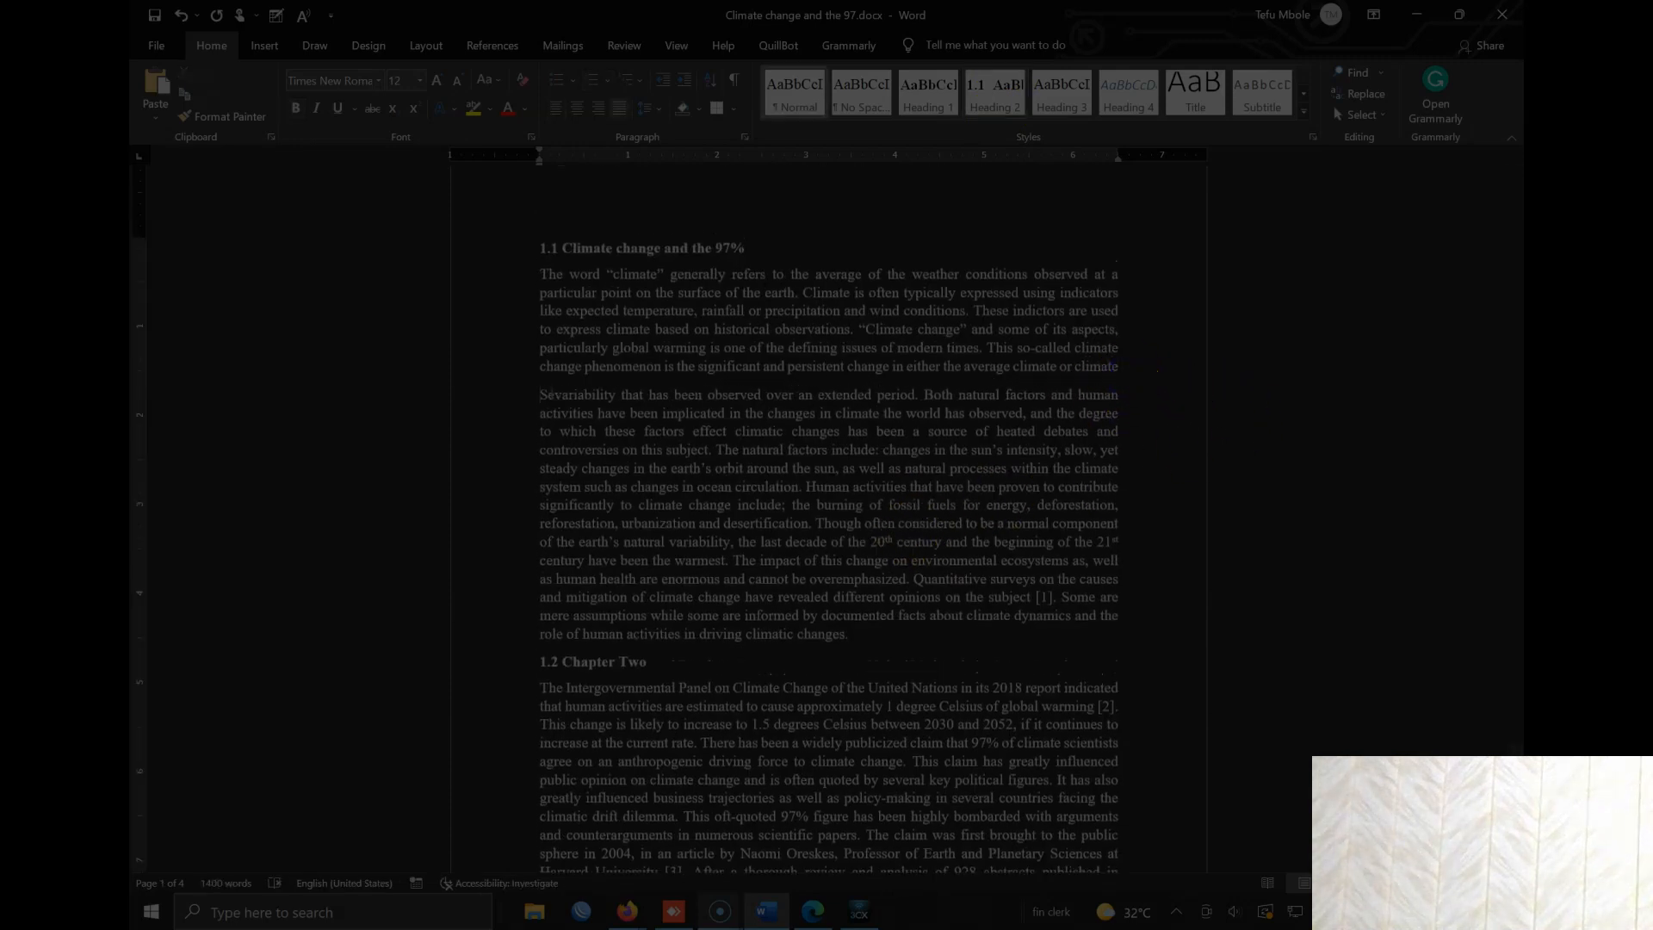
type(" A")
key("Return")
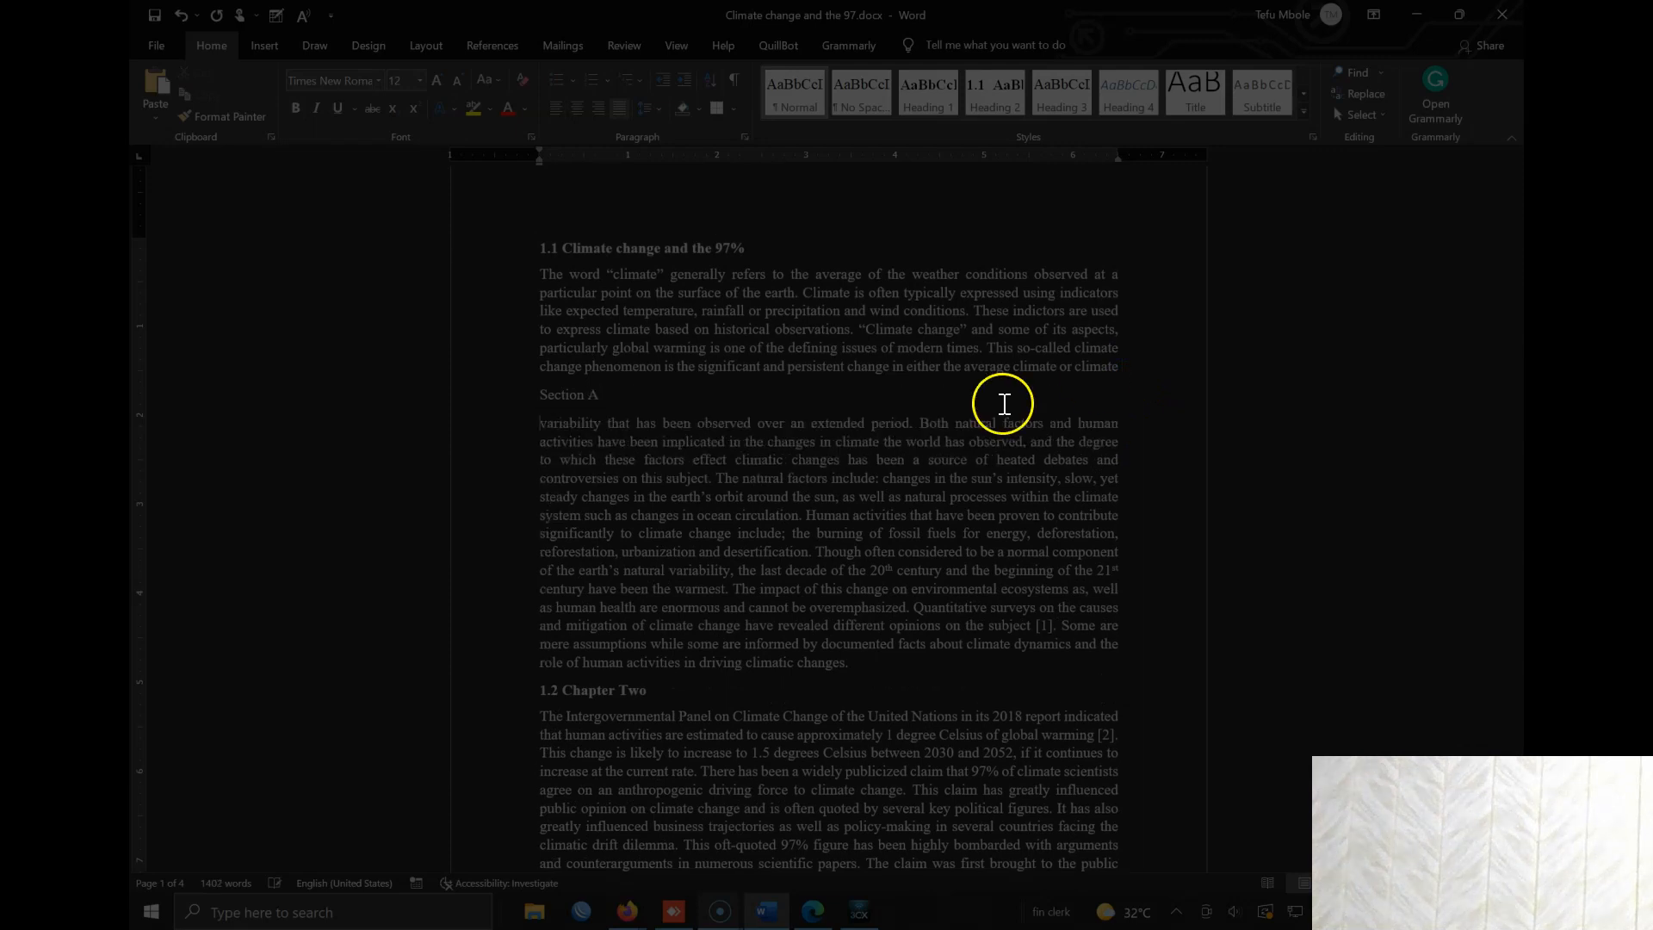
Try the Heading 3 style on the "Section A" line and replace it with the Title style.
left_click_drag(628, 398, 525, 381)
left_click_drag(655, 397, 534, 396)
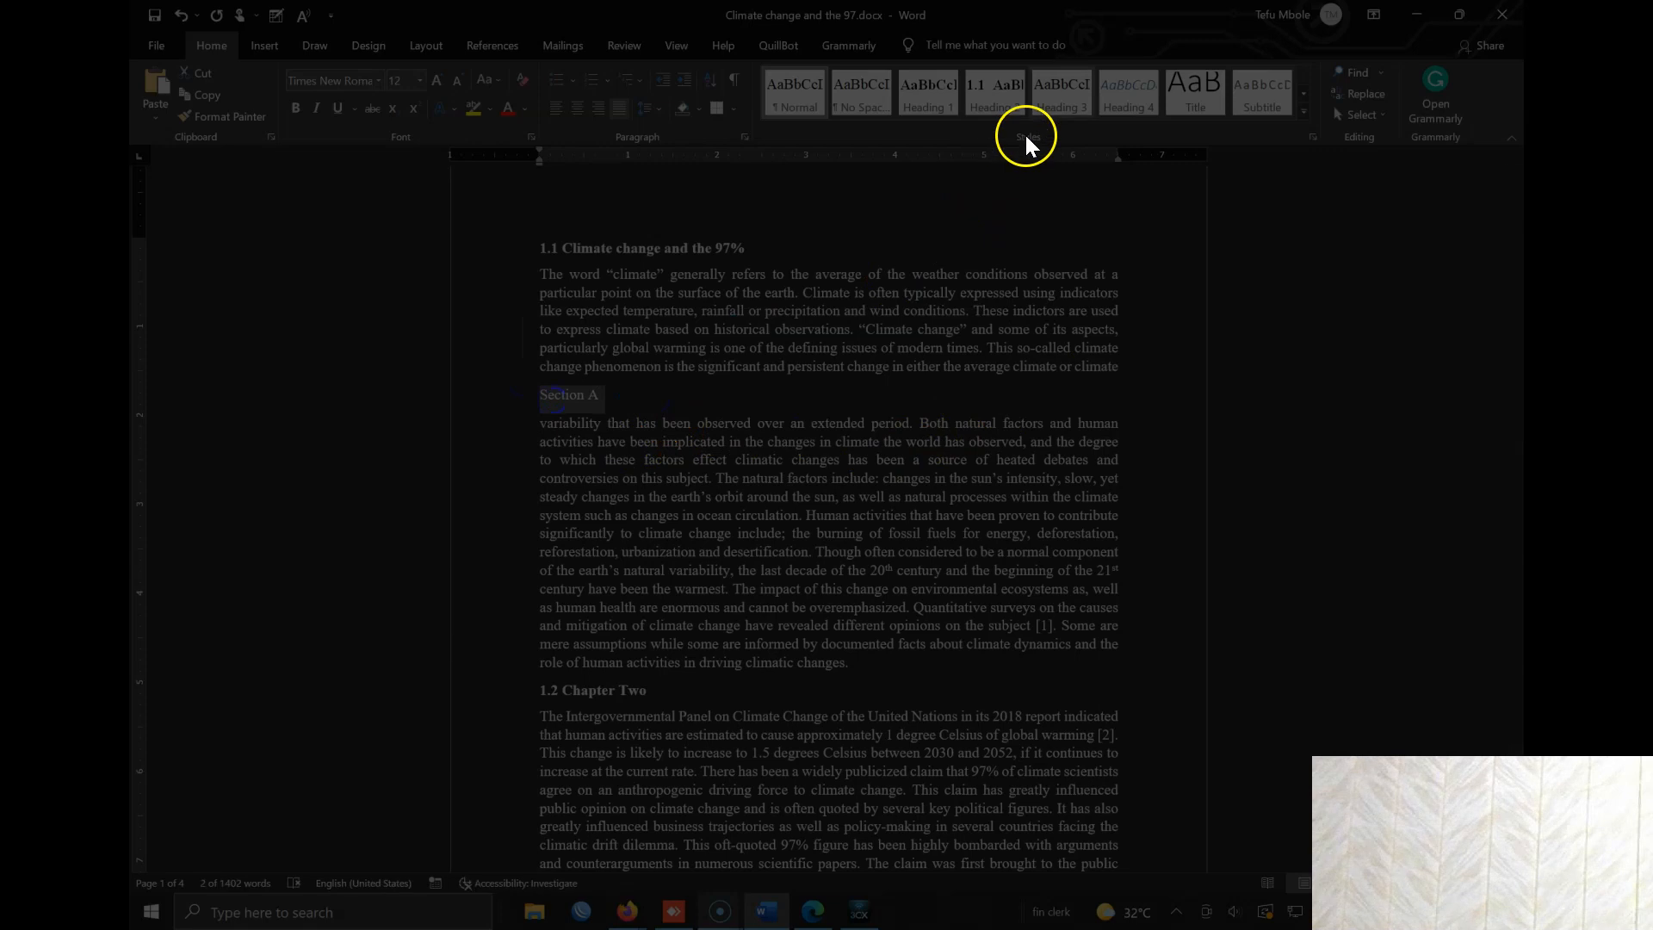
left_click(1050, 95)
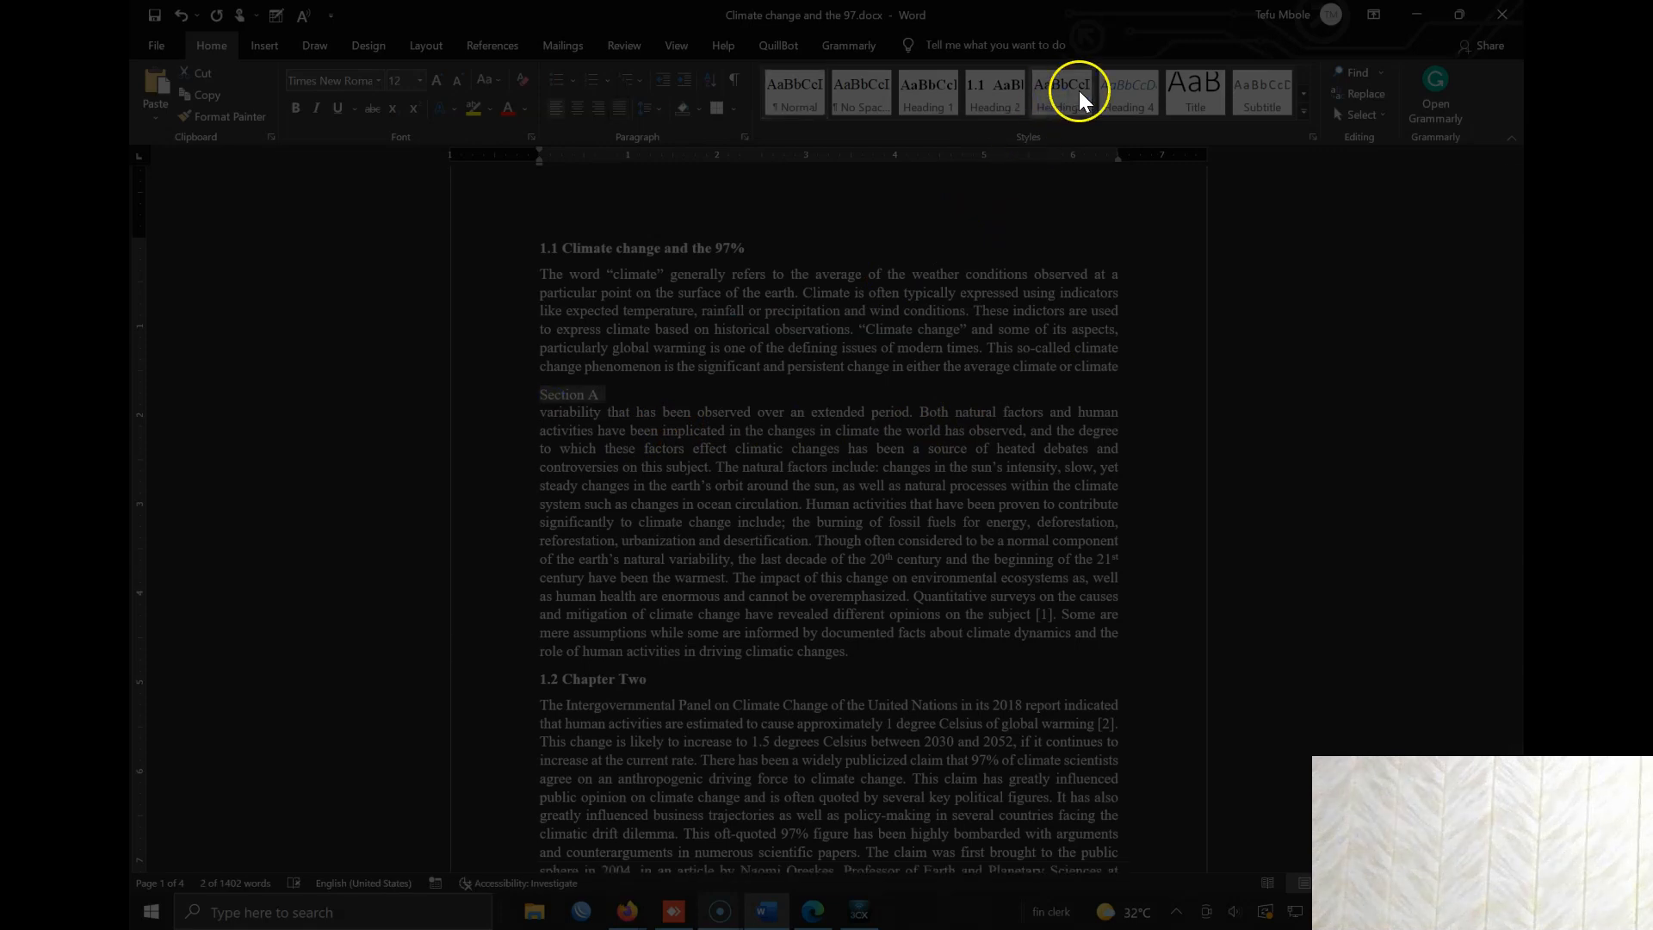
left_click(1207, 99)
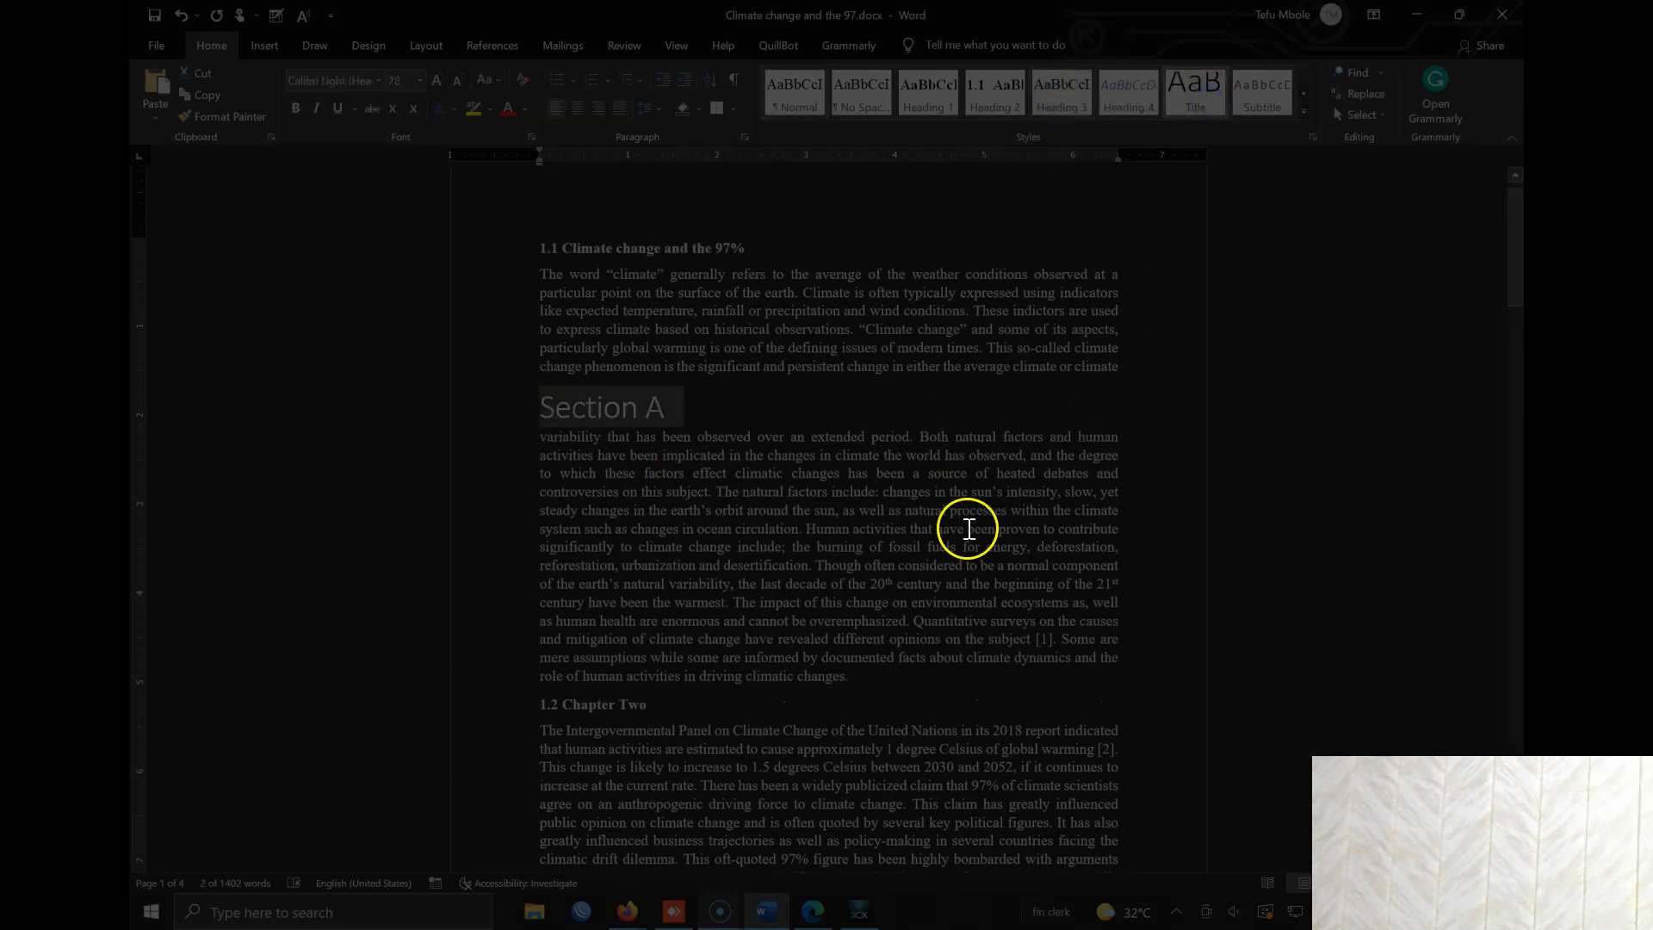
Split the paragraph under "Section A" after "the beginning of the 21st" and insert a "Section B" line there.
scroll(985, 602, "down", 1)
left_click(1125, 545)
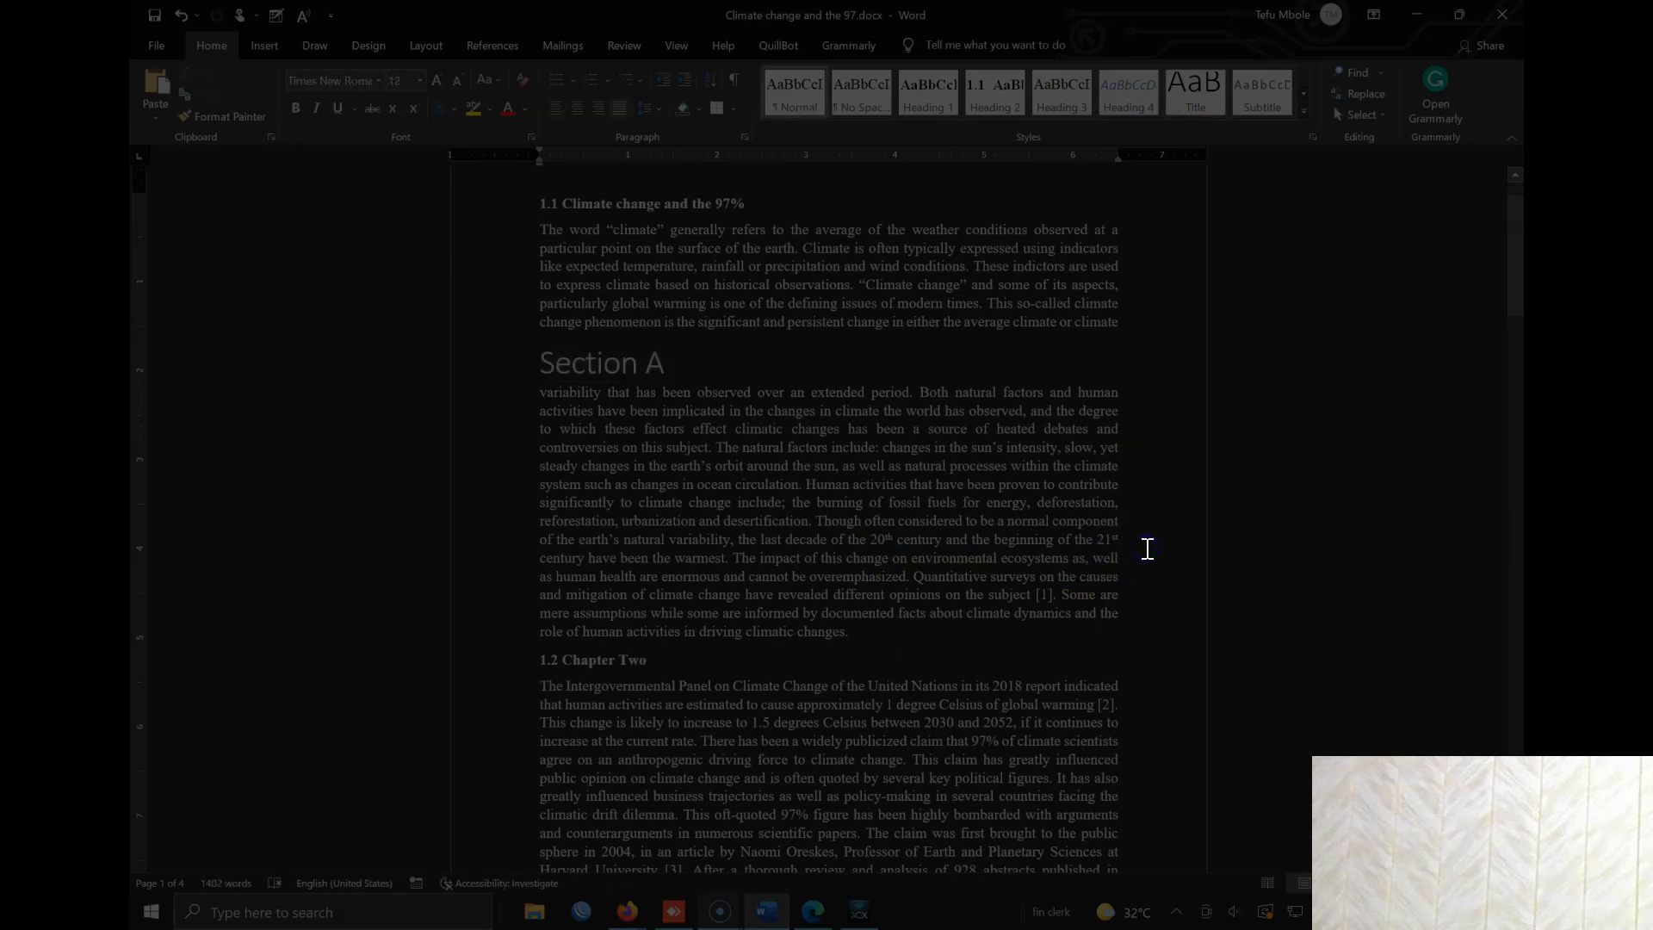
key("Return")
type("Section ")
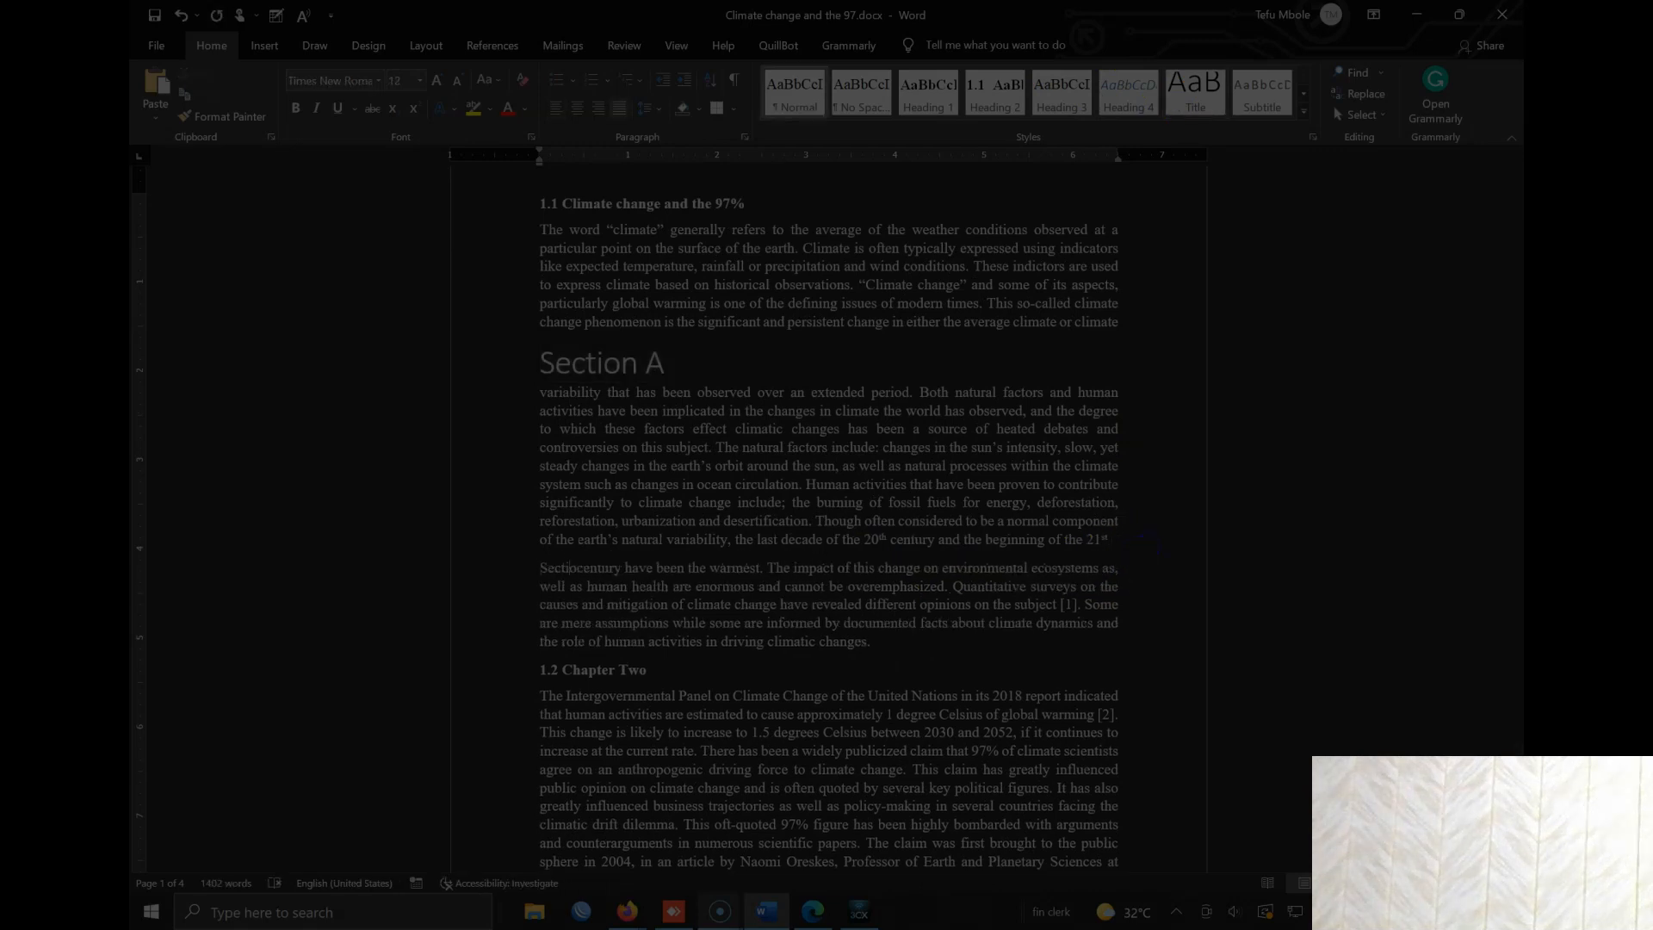
type("B")
key("Return")
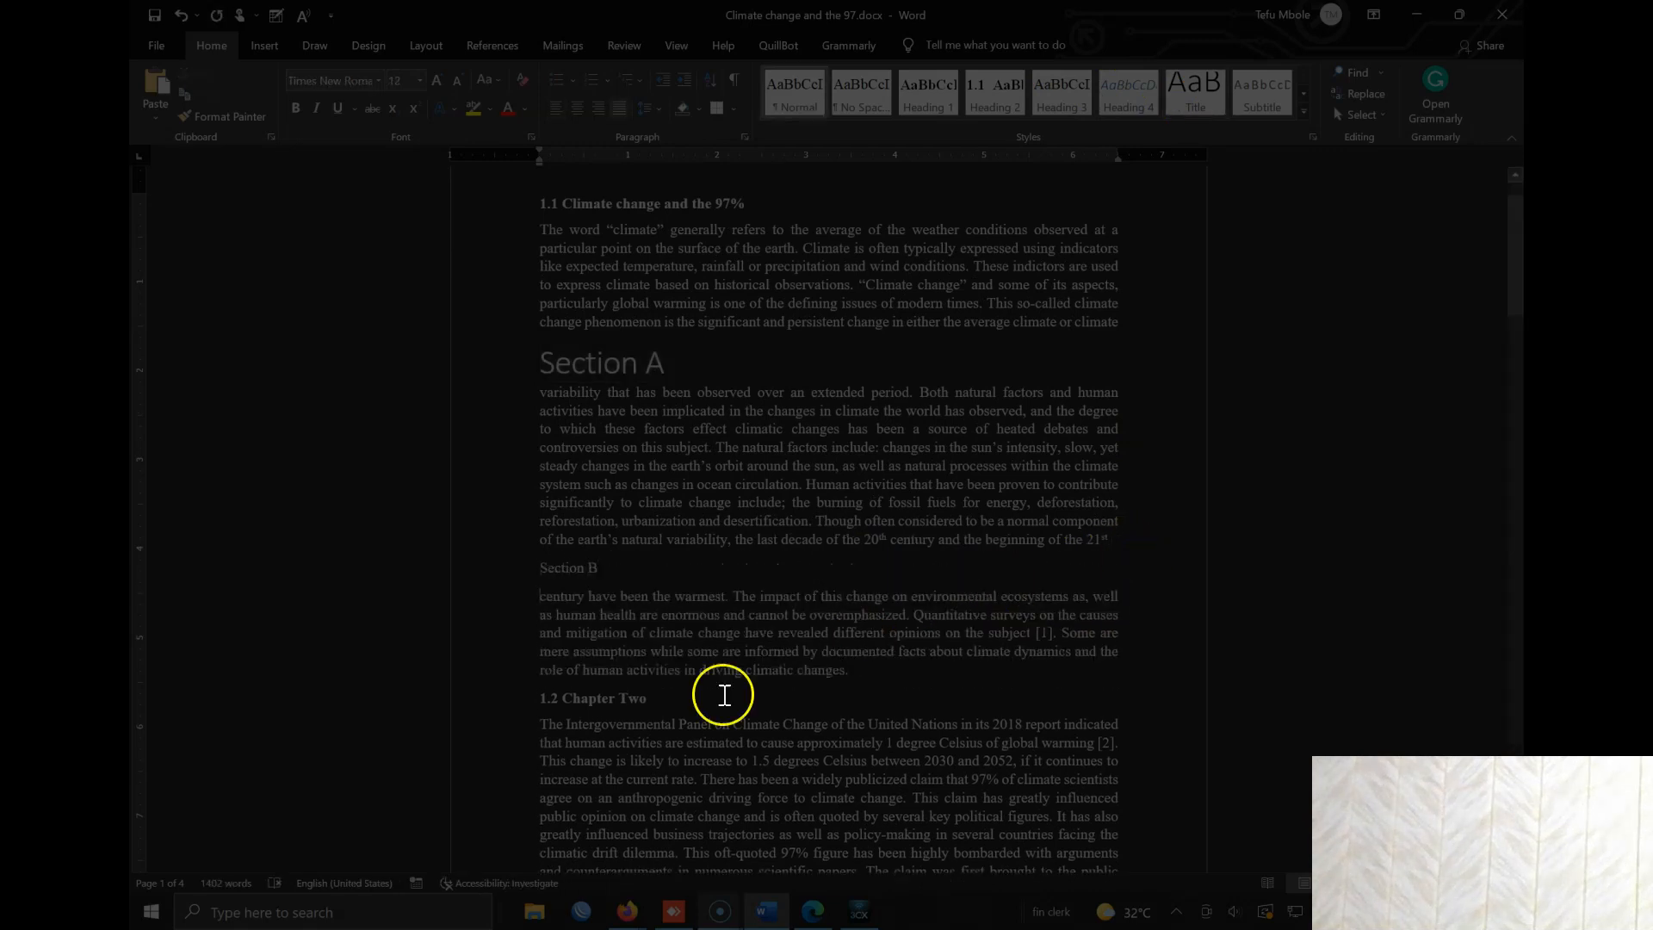
Apply the Title style to the "Section B" line.
left_click(496, 584)
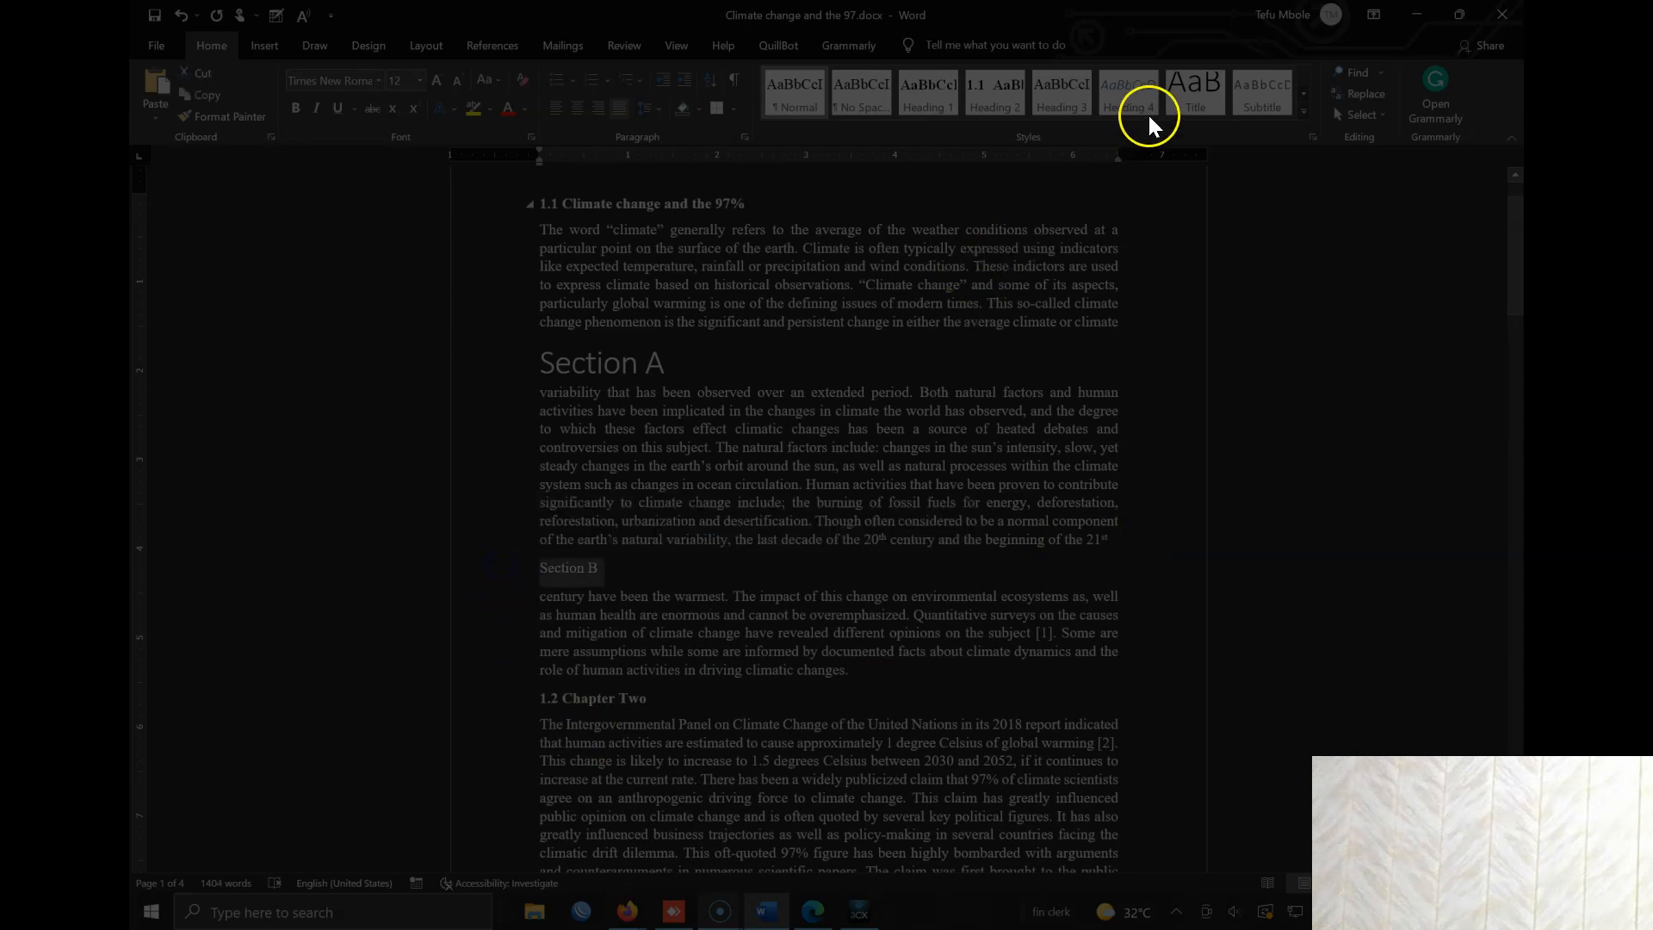
left_click(1196, 95)
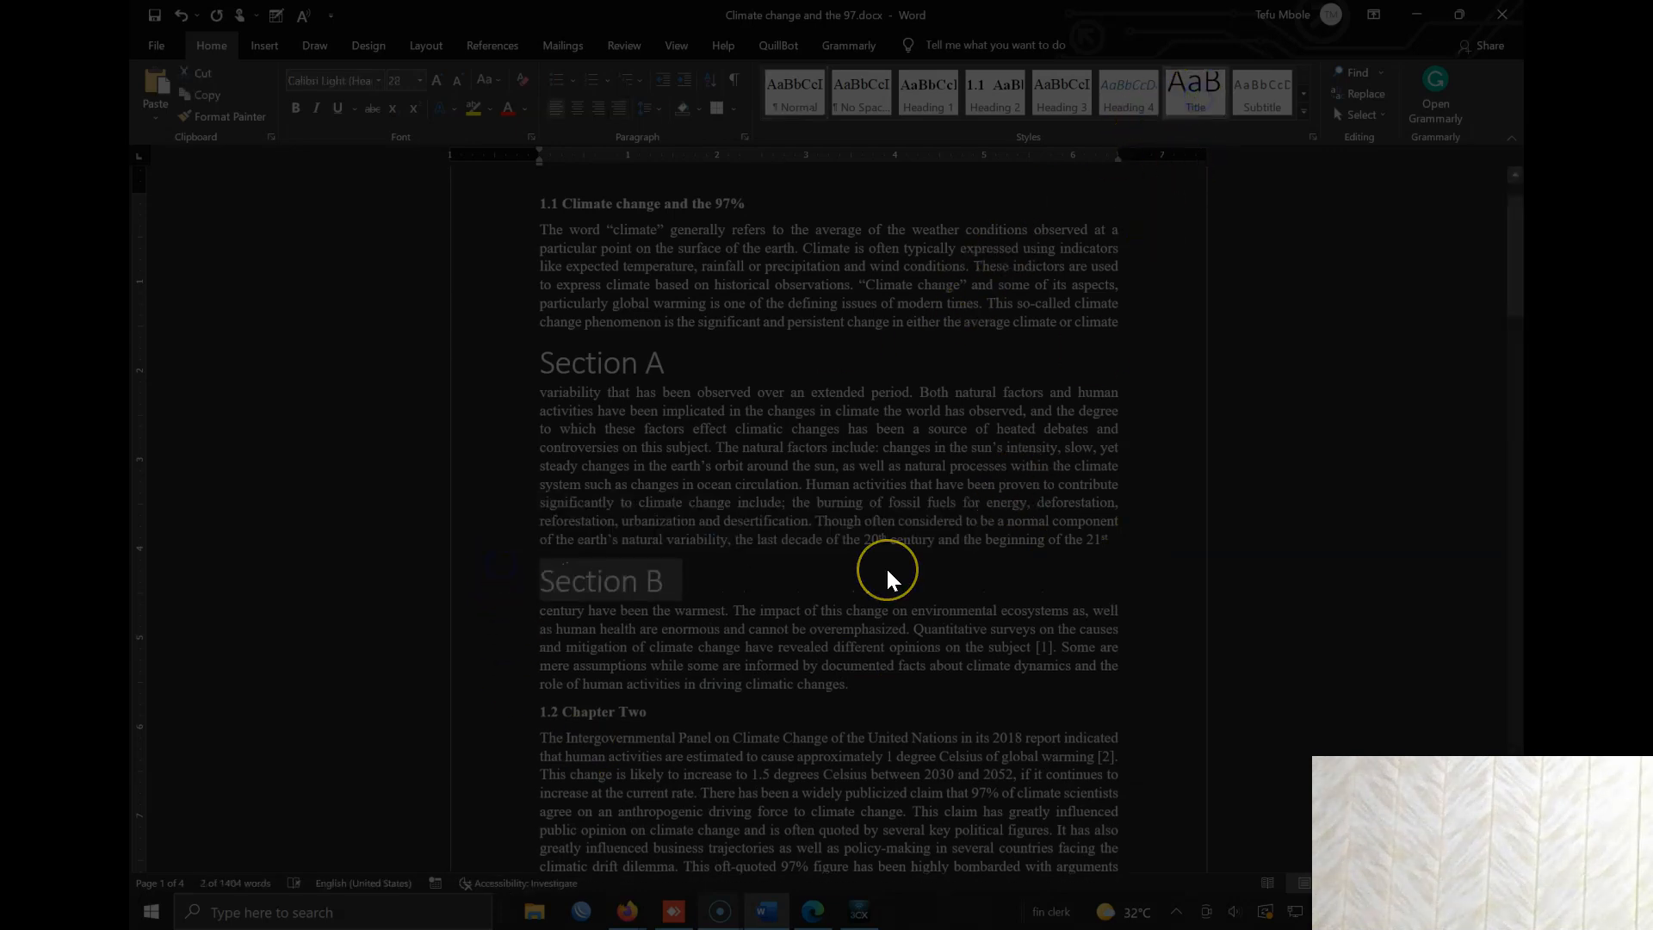
scroll(791, 527, "up", 1)
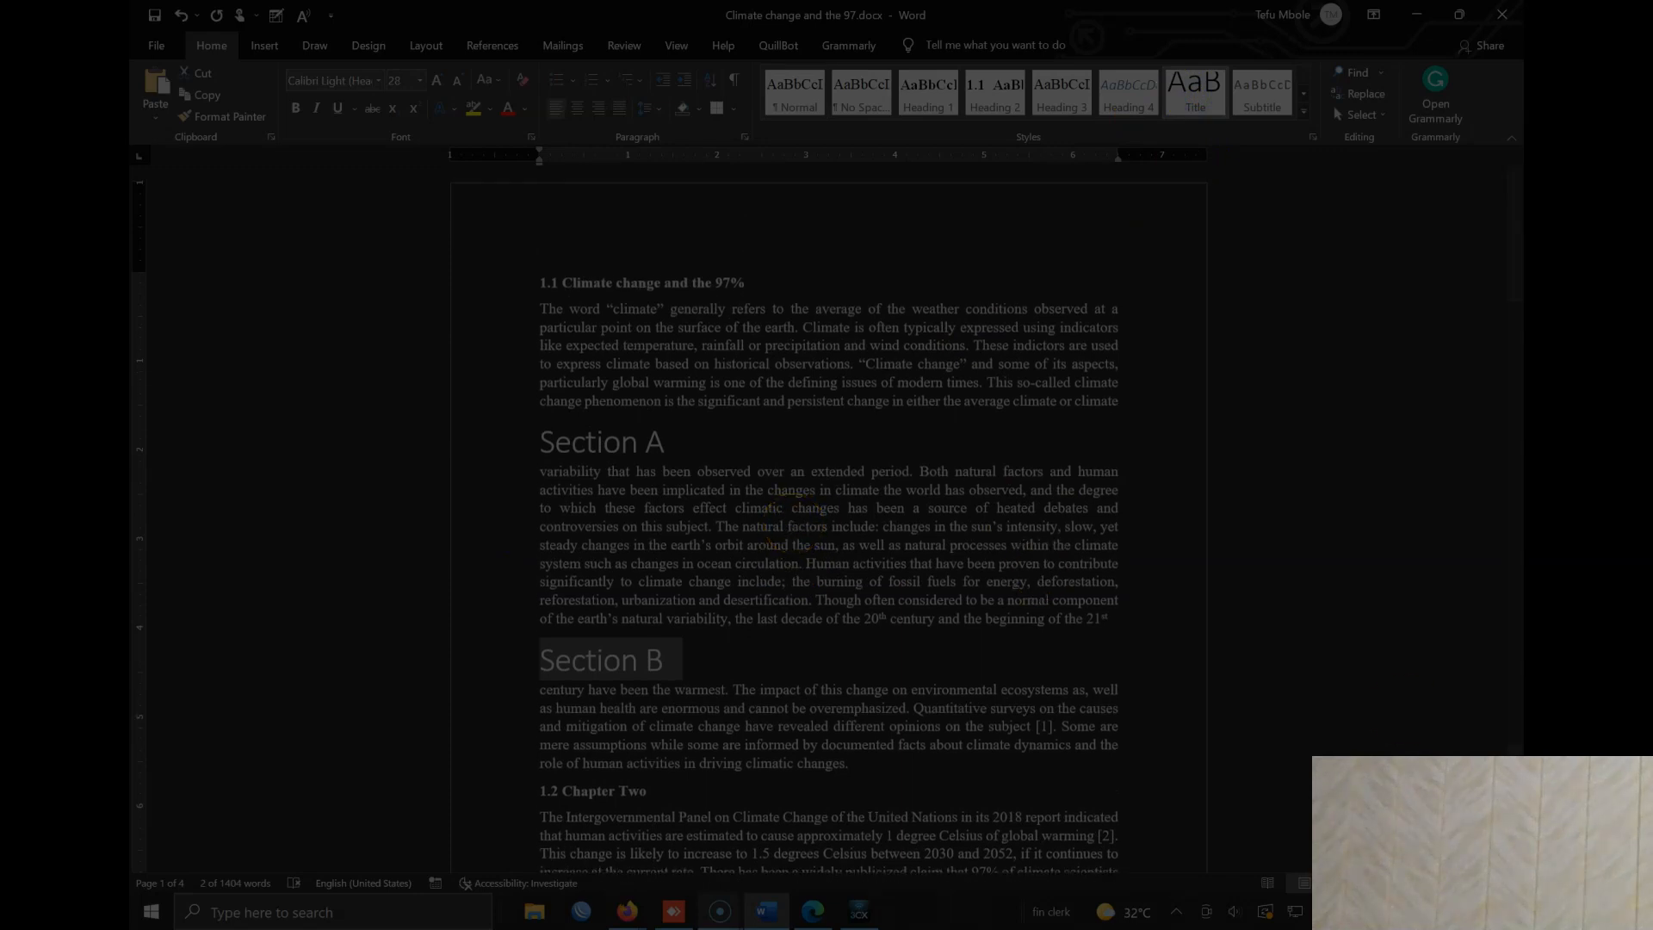
Enlarge the font of the first body paragraph's opening text, up to "like expected temperature,", by several size increments.
left_click(754, 331)
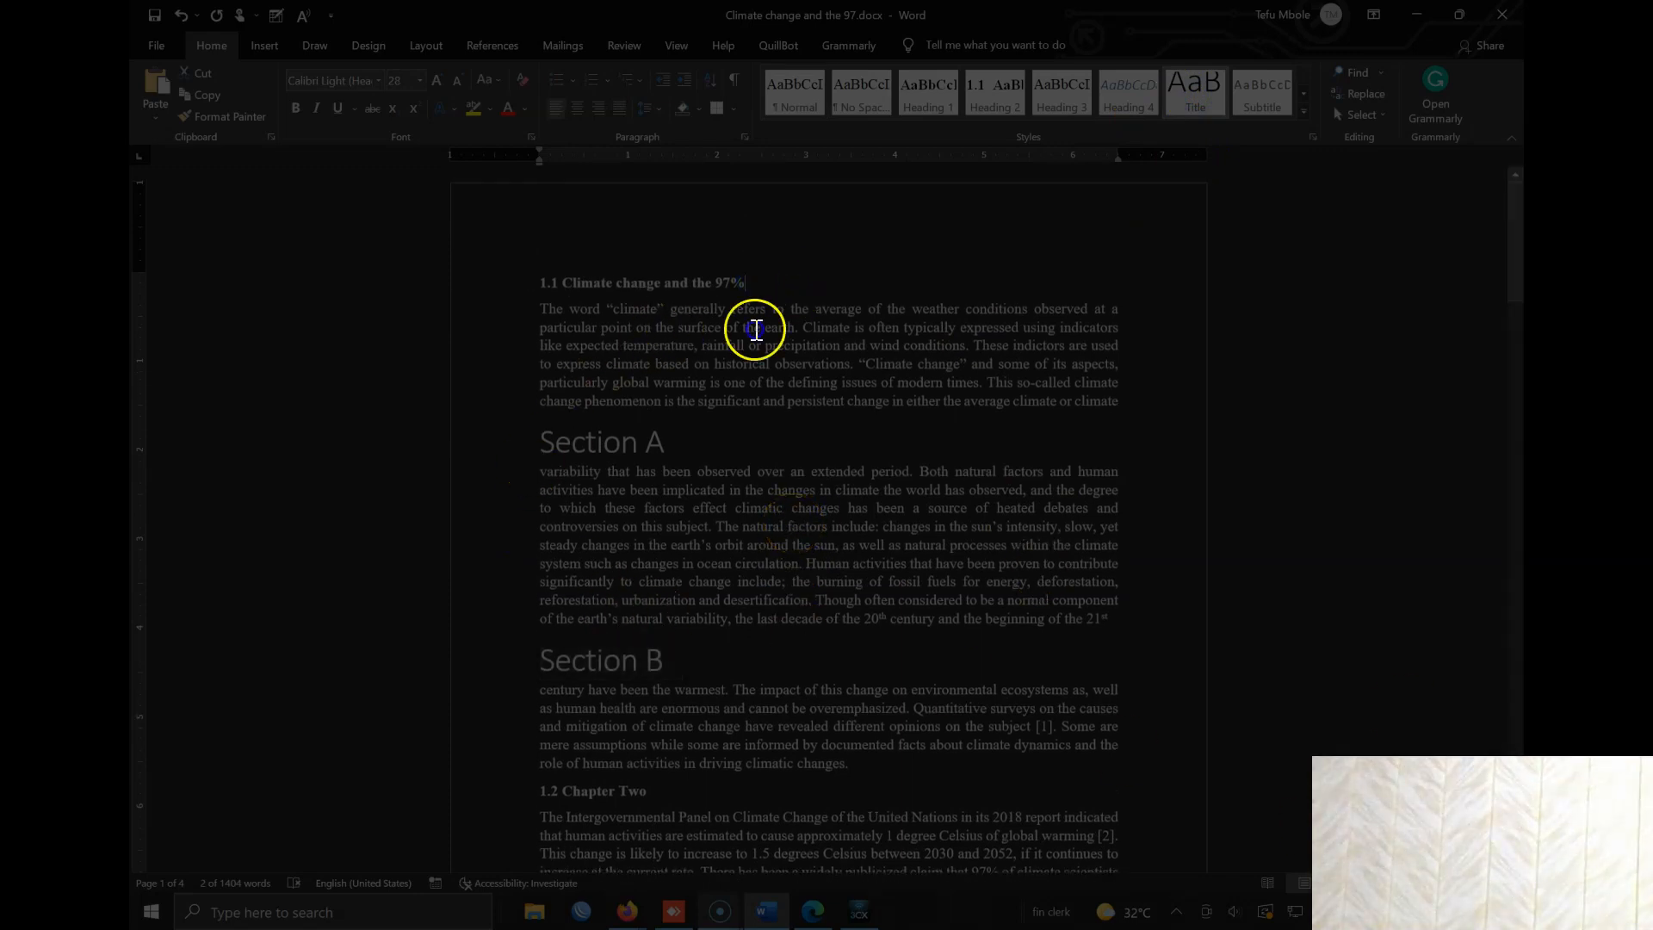
left_click(589, 307)
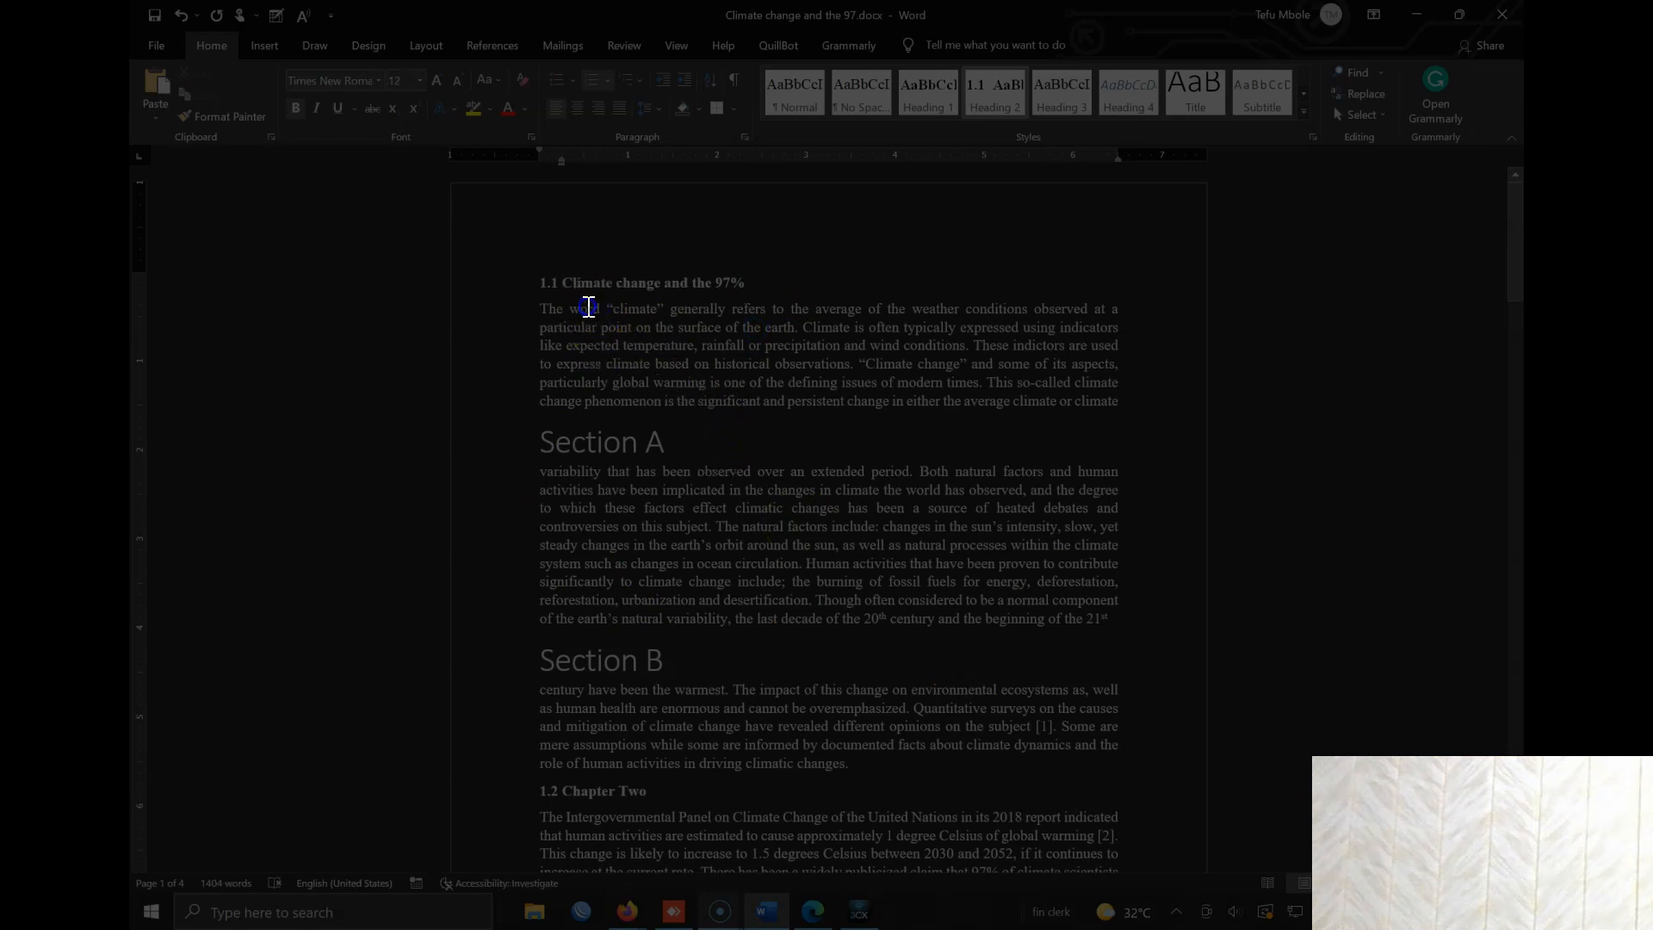
left_click_drag(541, 307, 702, 353)
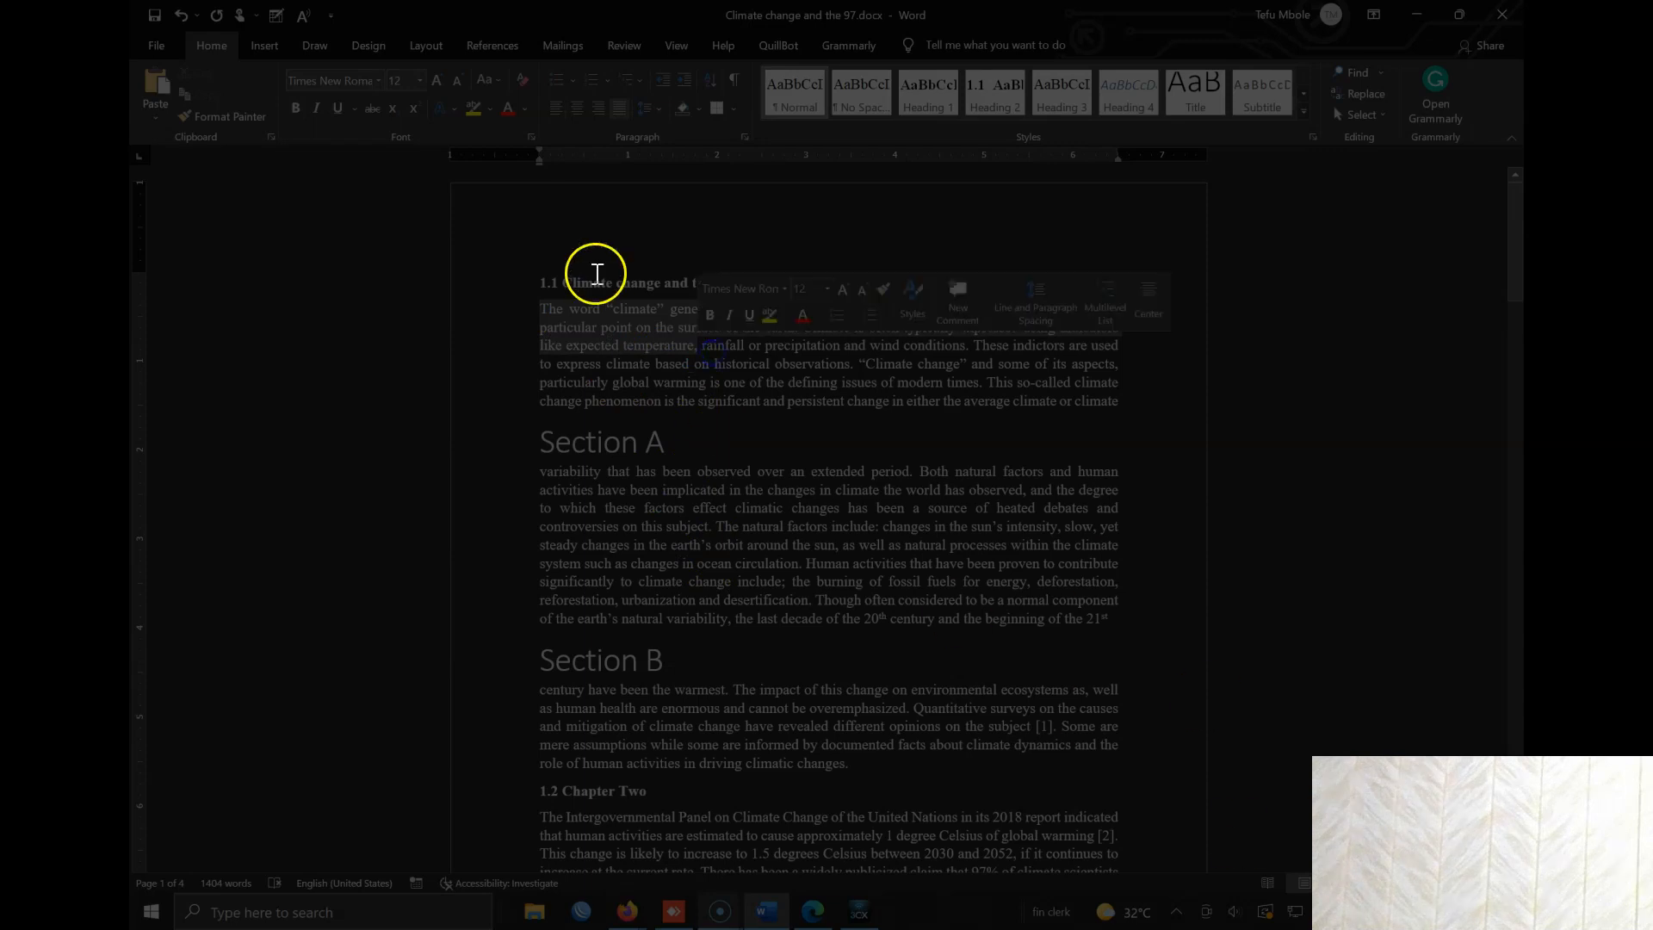
left_click(437, 79)
left_click(435, 77)
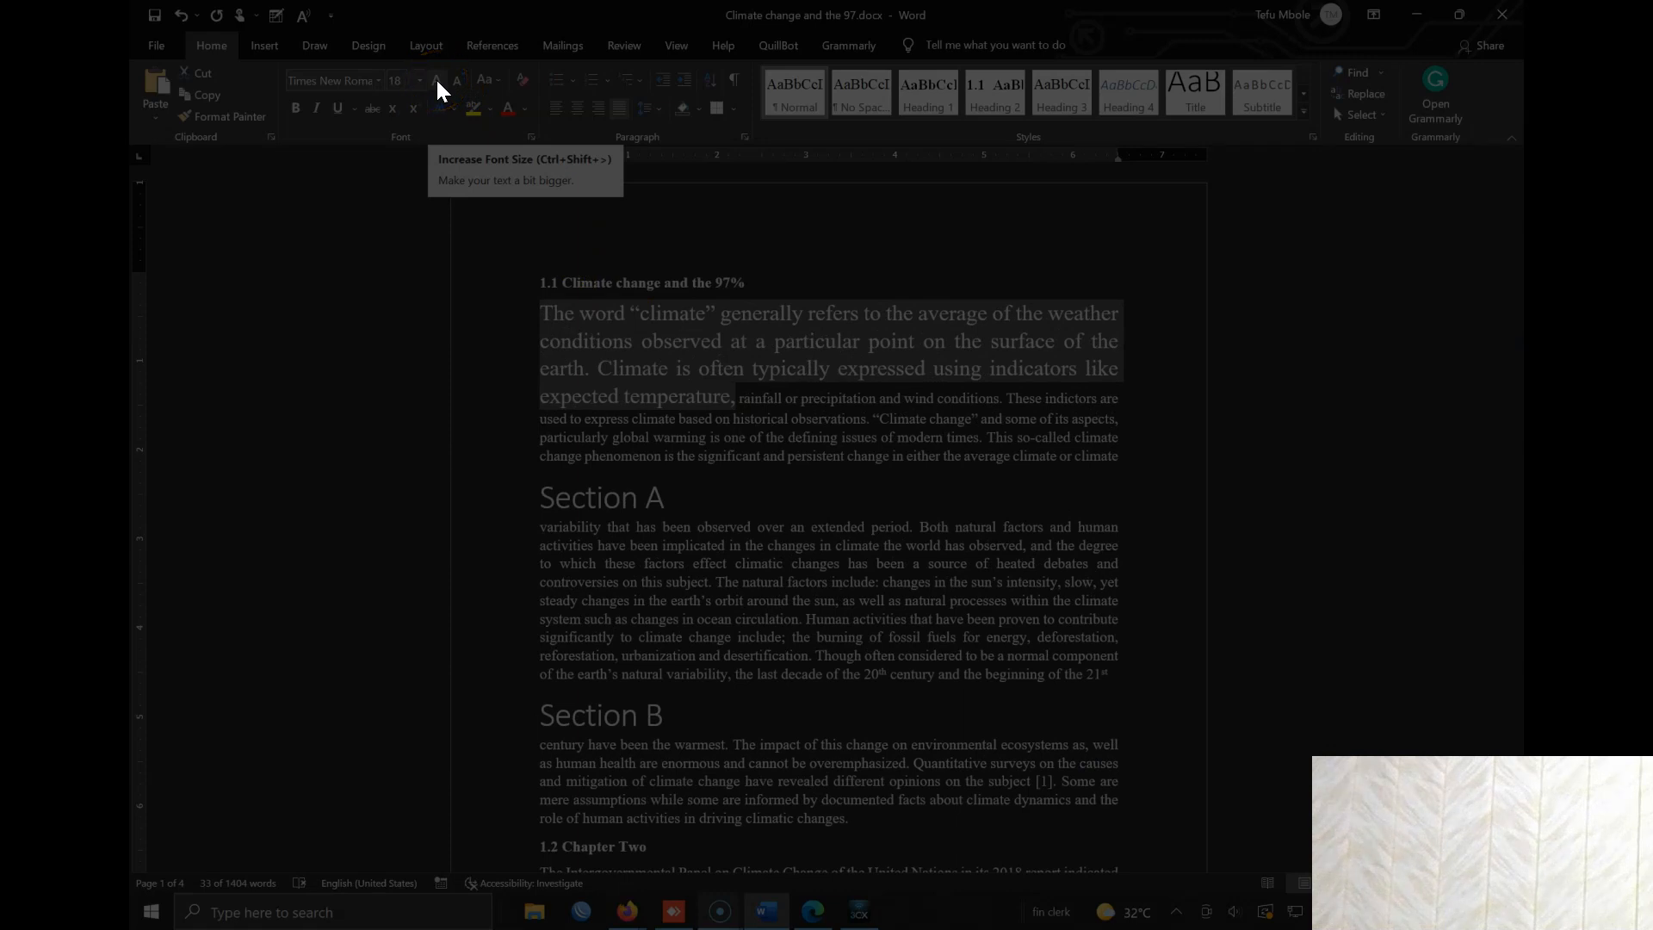
left_click(435, 77)
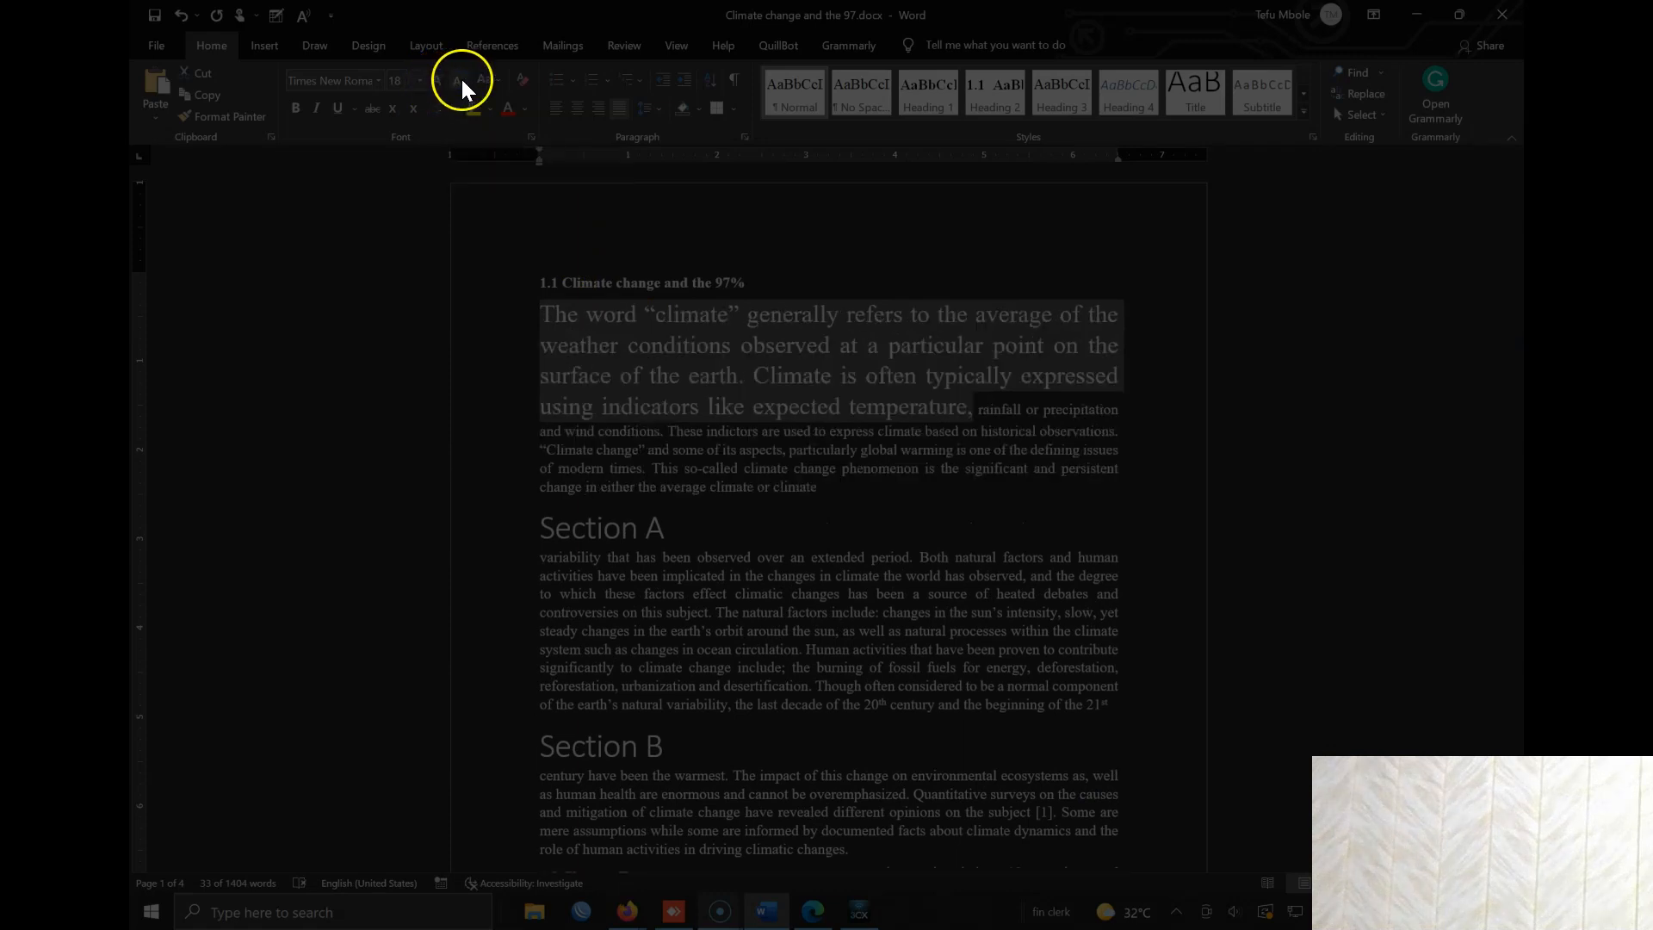
Shrink the selected opening text in increments to below 16 pt and clear the selection.
left_click(462, 79)
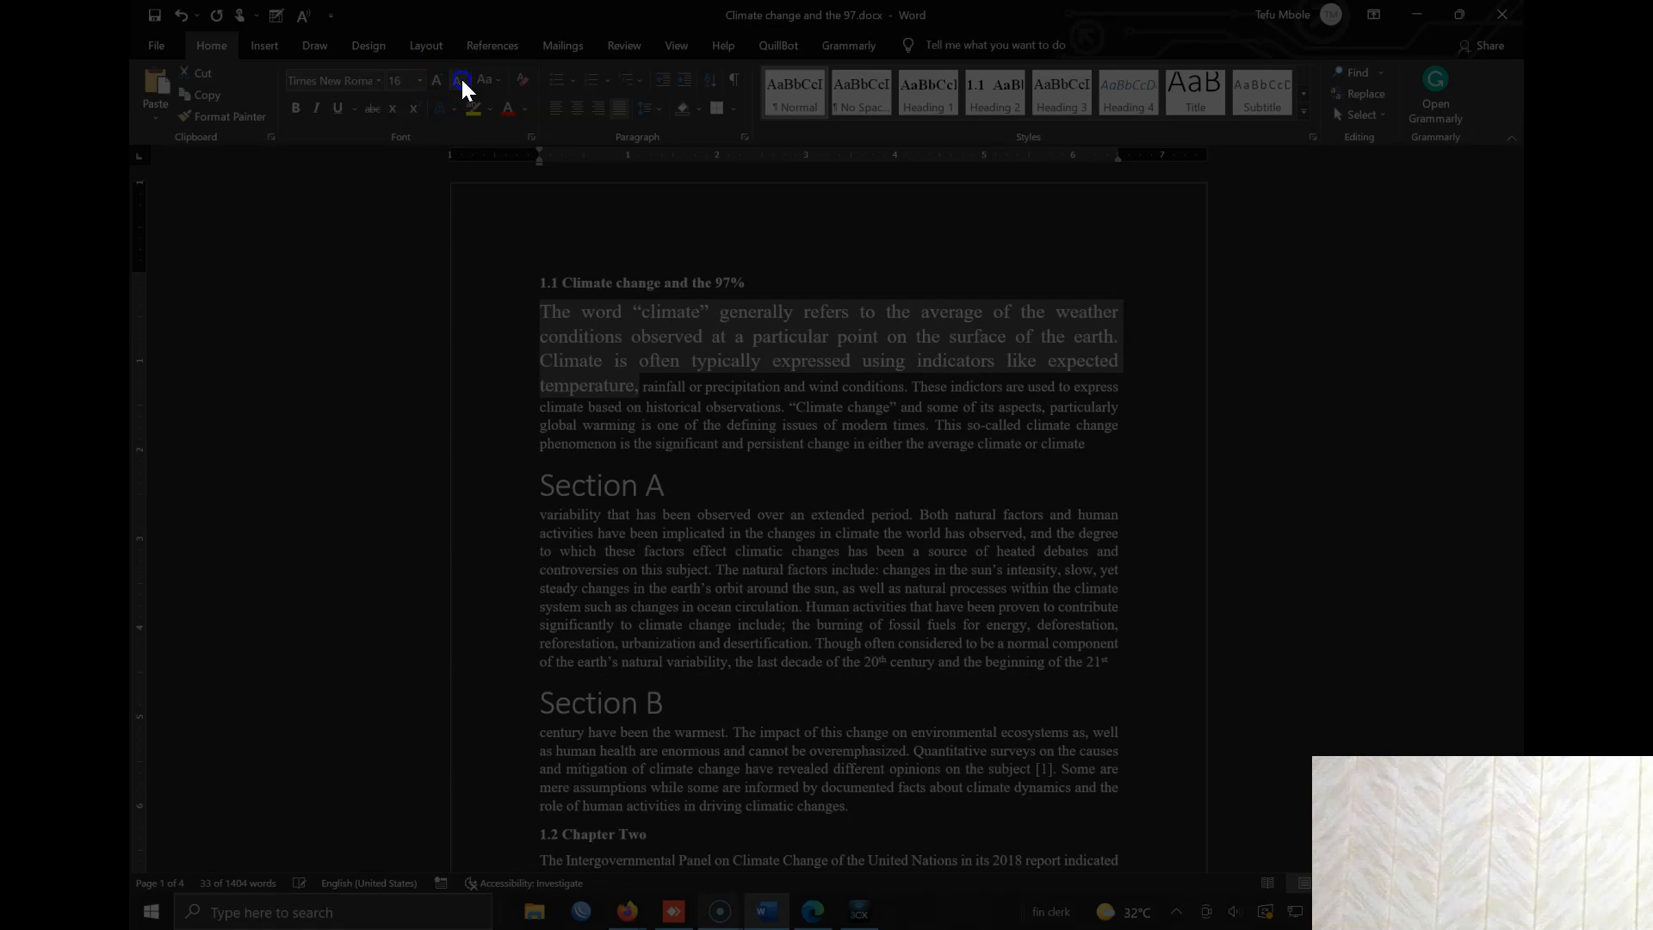
left_click(461, 76)
left_click(713, 393)
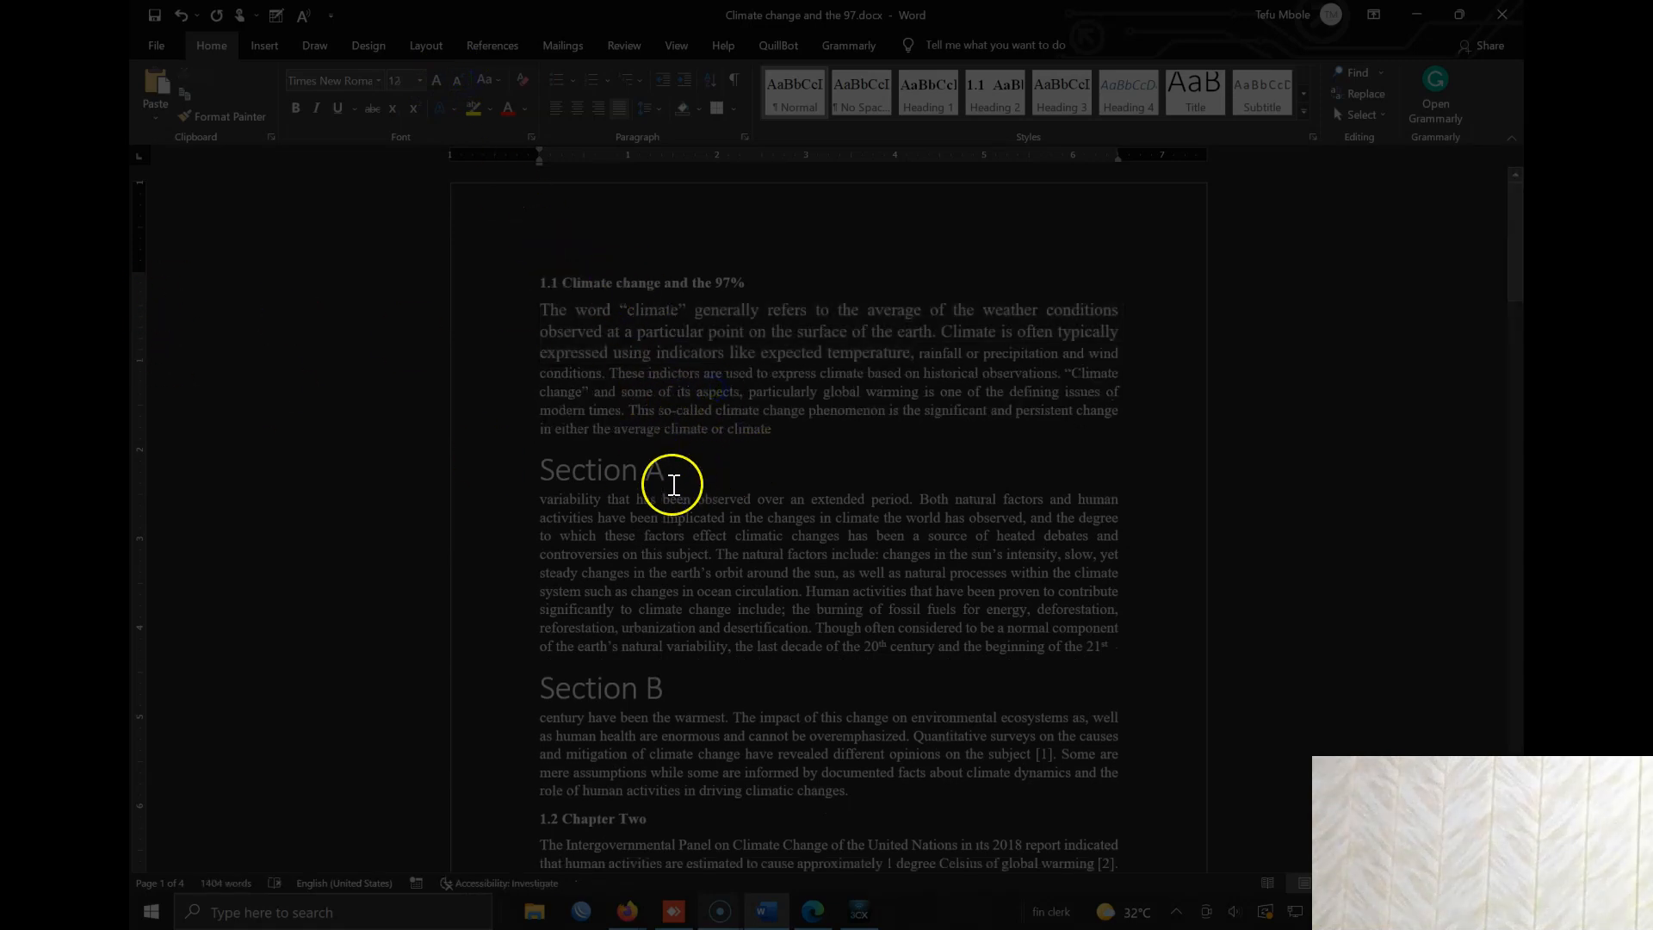
Copy the "Section A" line's formatting onto "in the earth's" with Format Painter and undo that change.
left_click_drag(671, 475, 538, 471)
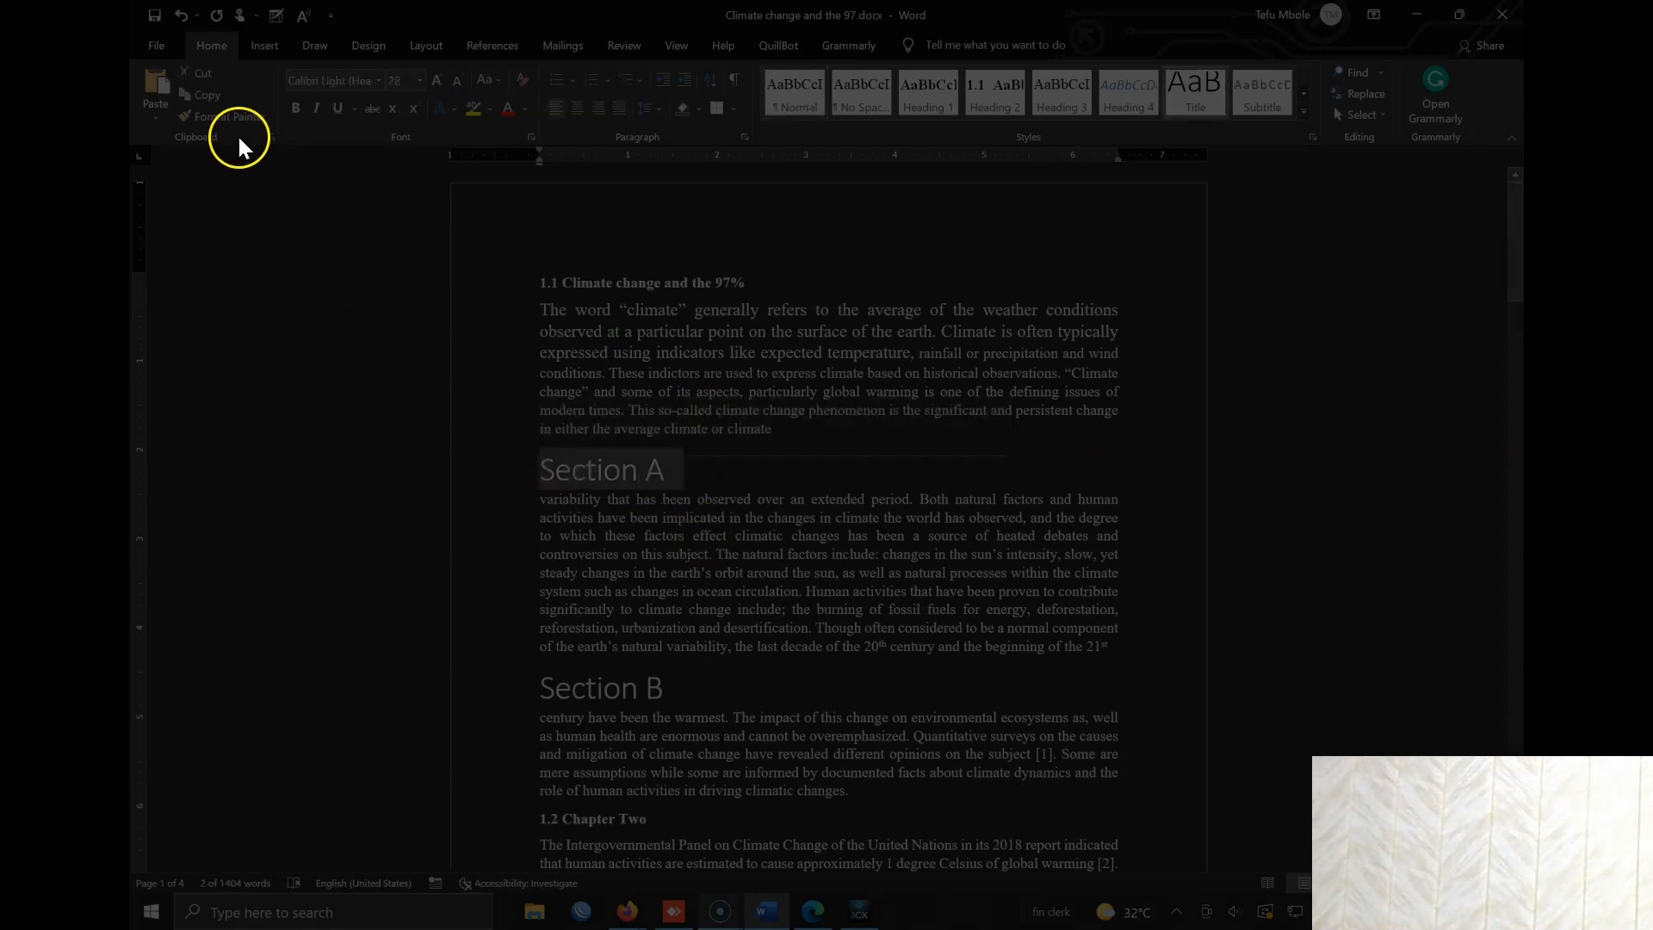
left_click(225, 117)
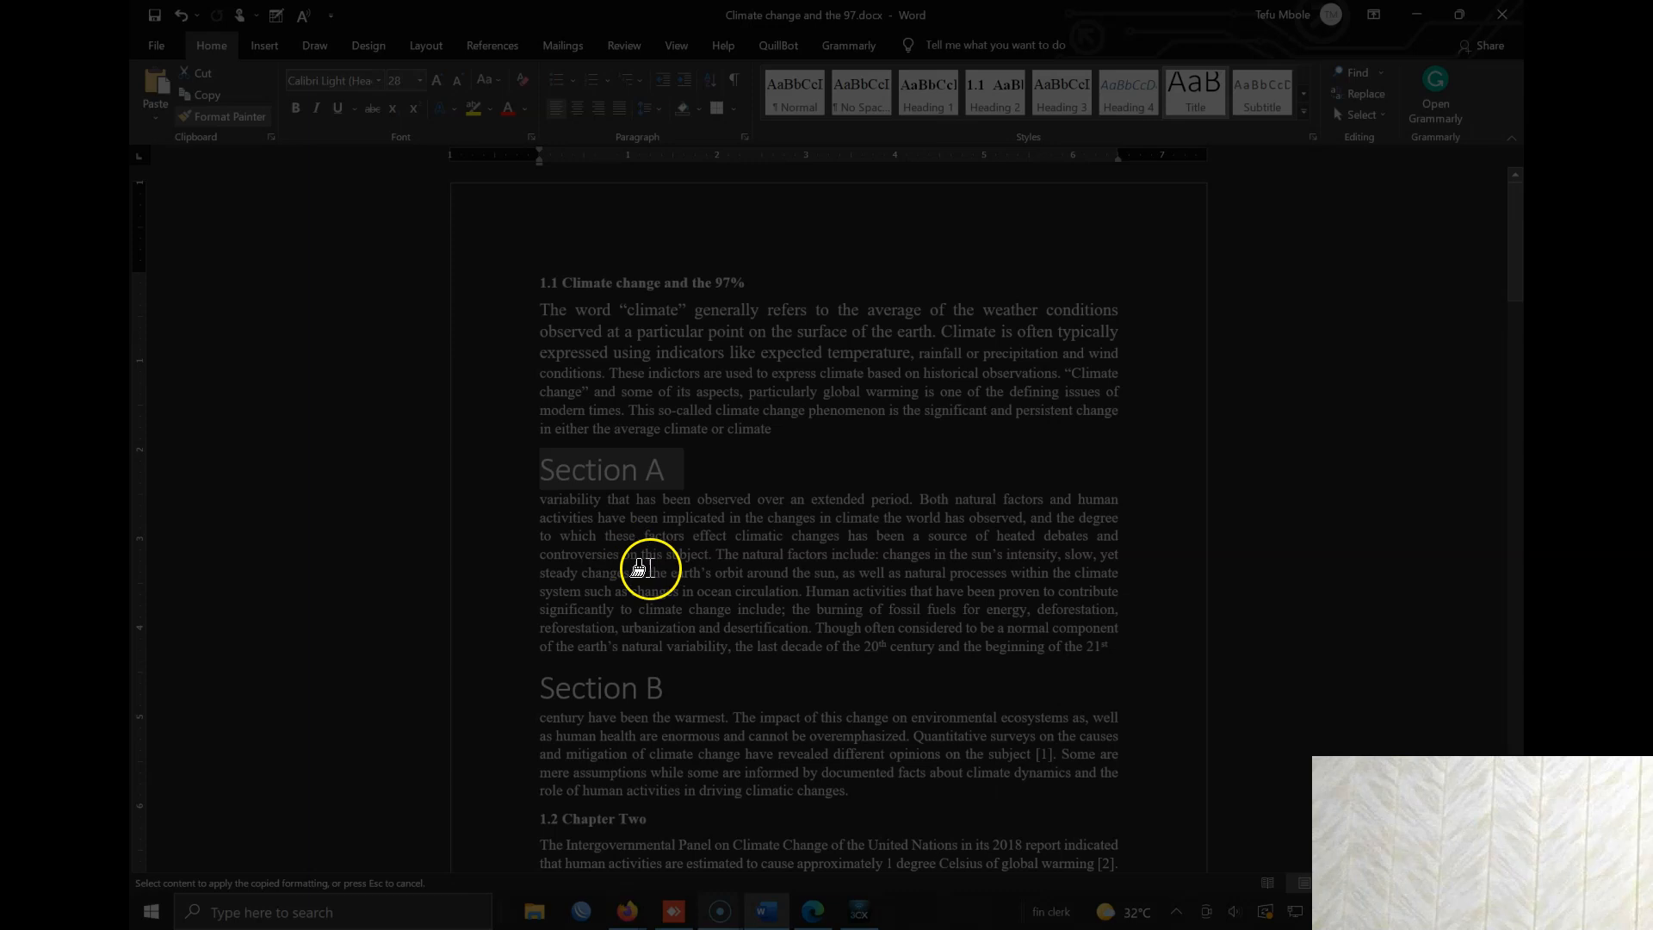
mouse_move(706, 573)
left_mouse_down()
mouse_move(627, 577)
mouse_move(605, 600)
left_mouse_up()
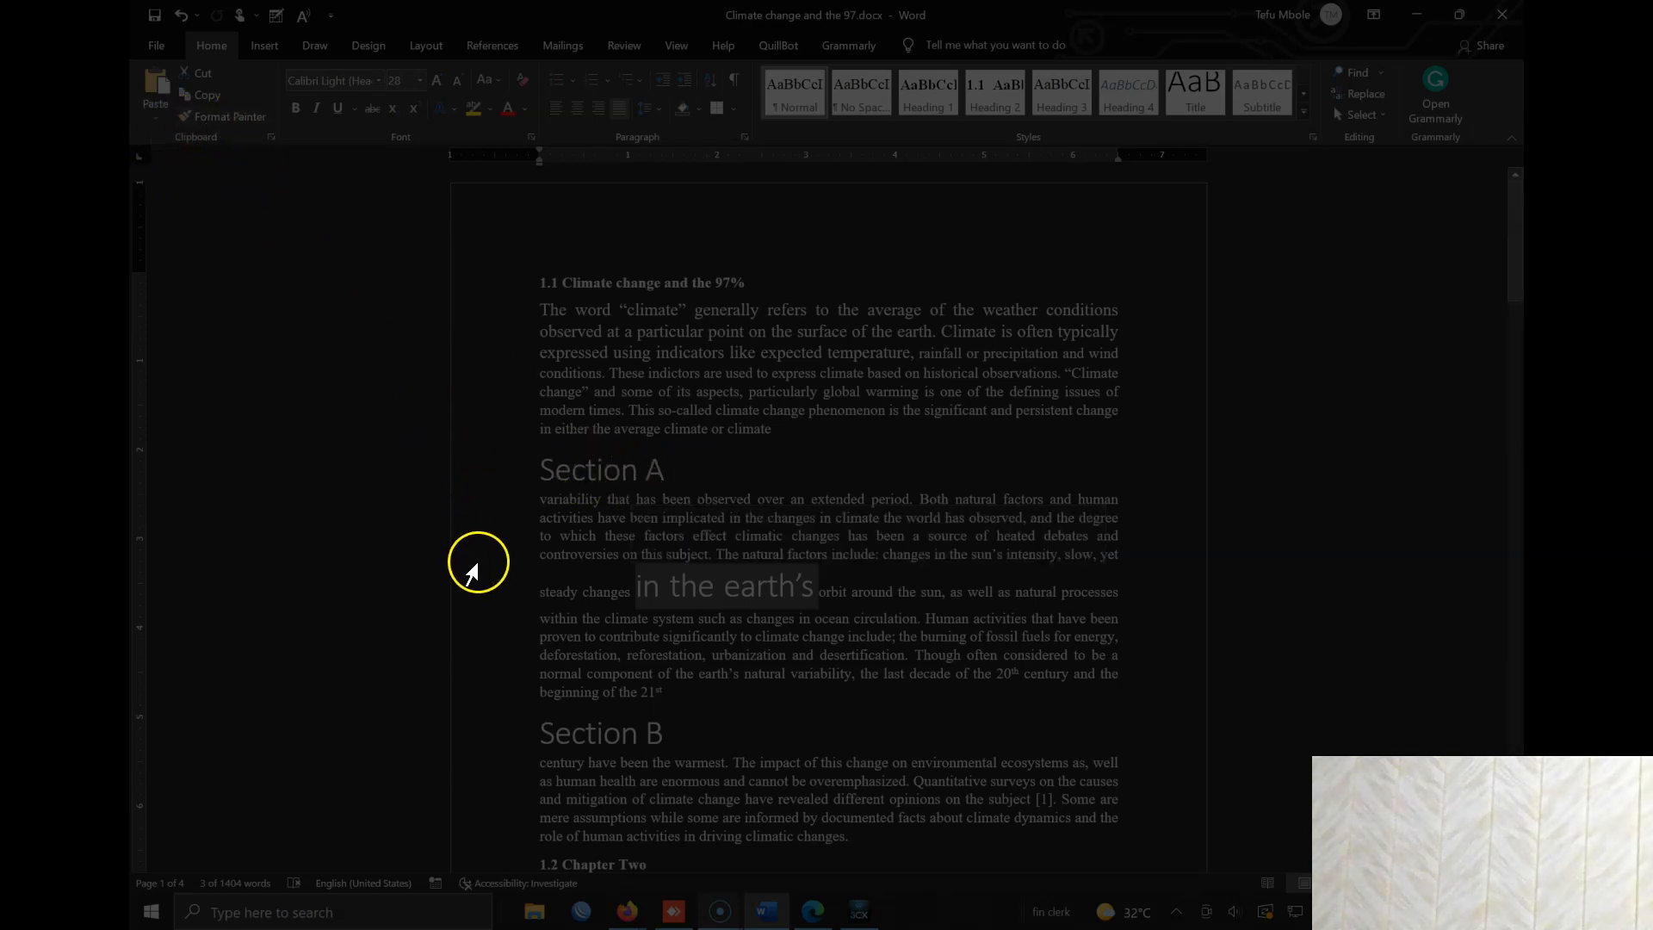
left_click(180, 19)
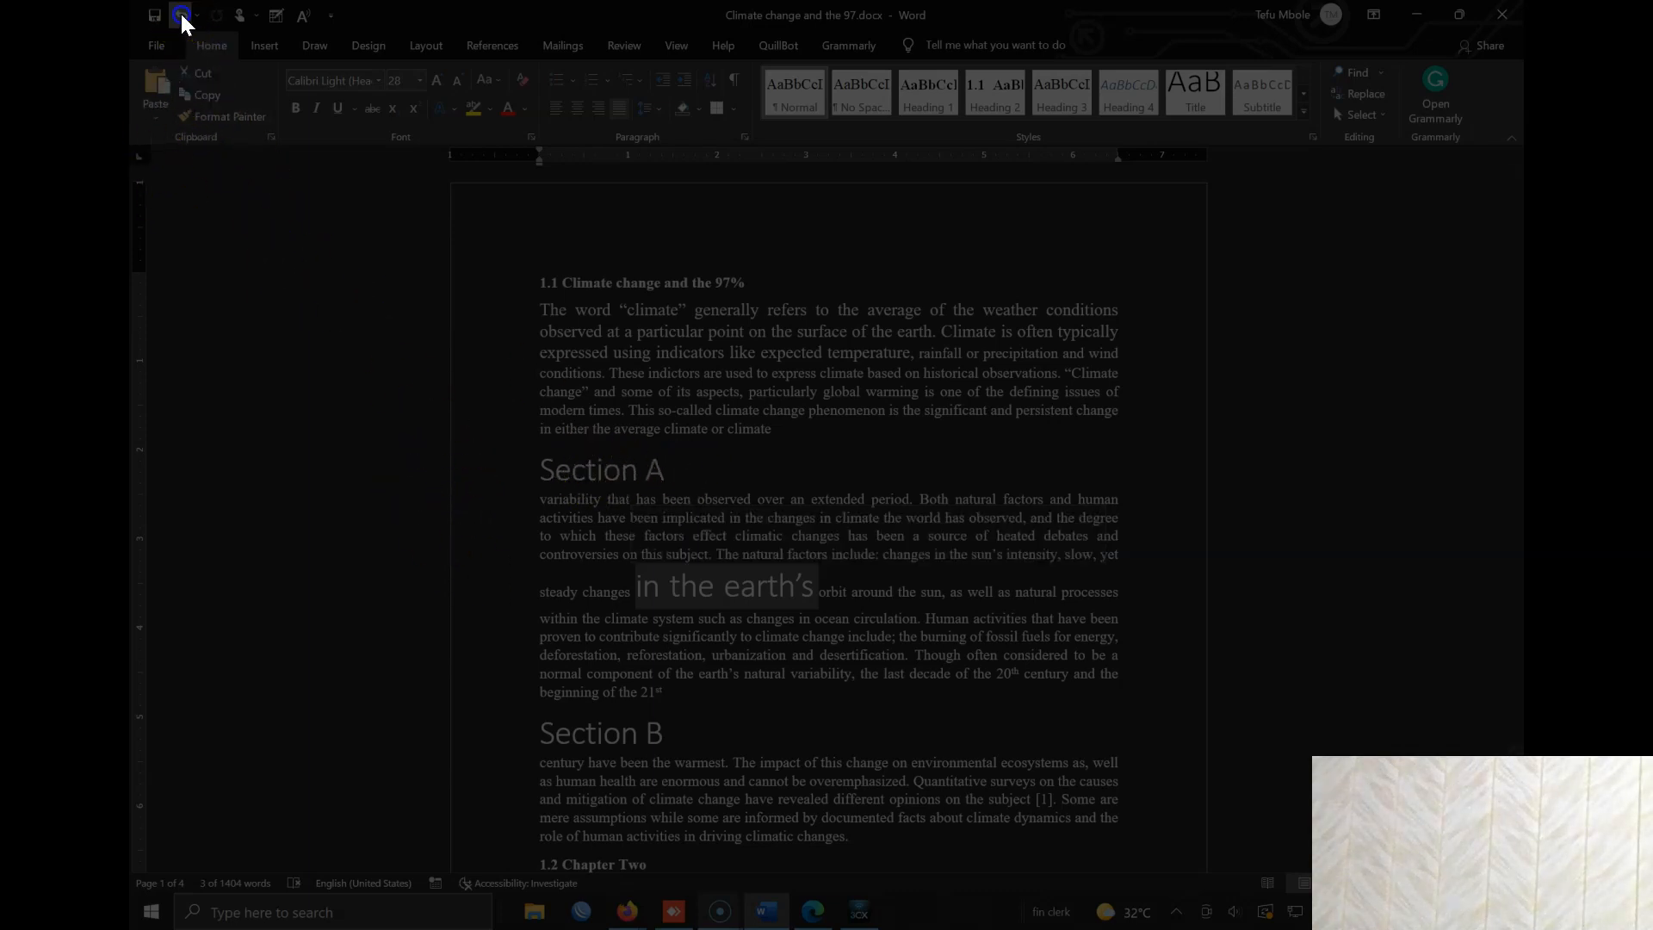
left_click(680, 571)
Set the first body paragraph's font to Calibri Light at 16 pt.
left_click_drag(541, 313, 812, 428)
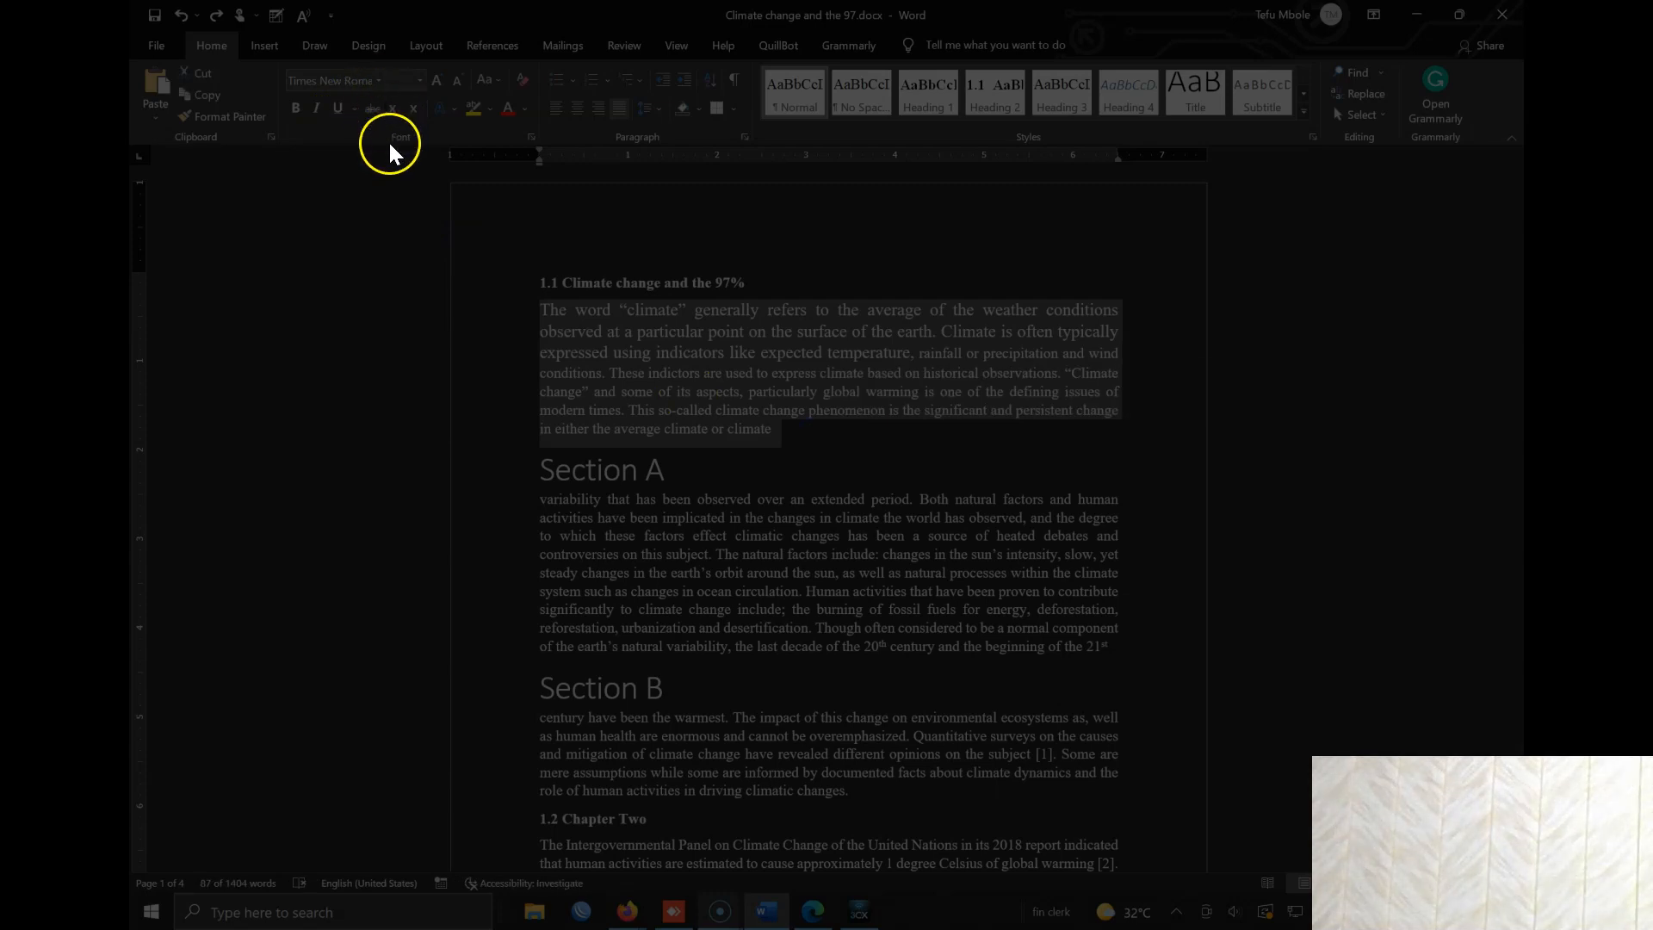
left_click(380, 80)
left_click(378, 79)
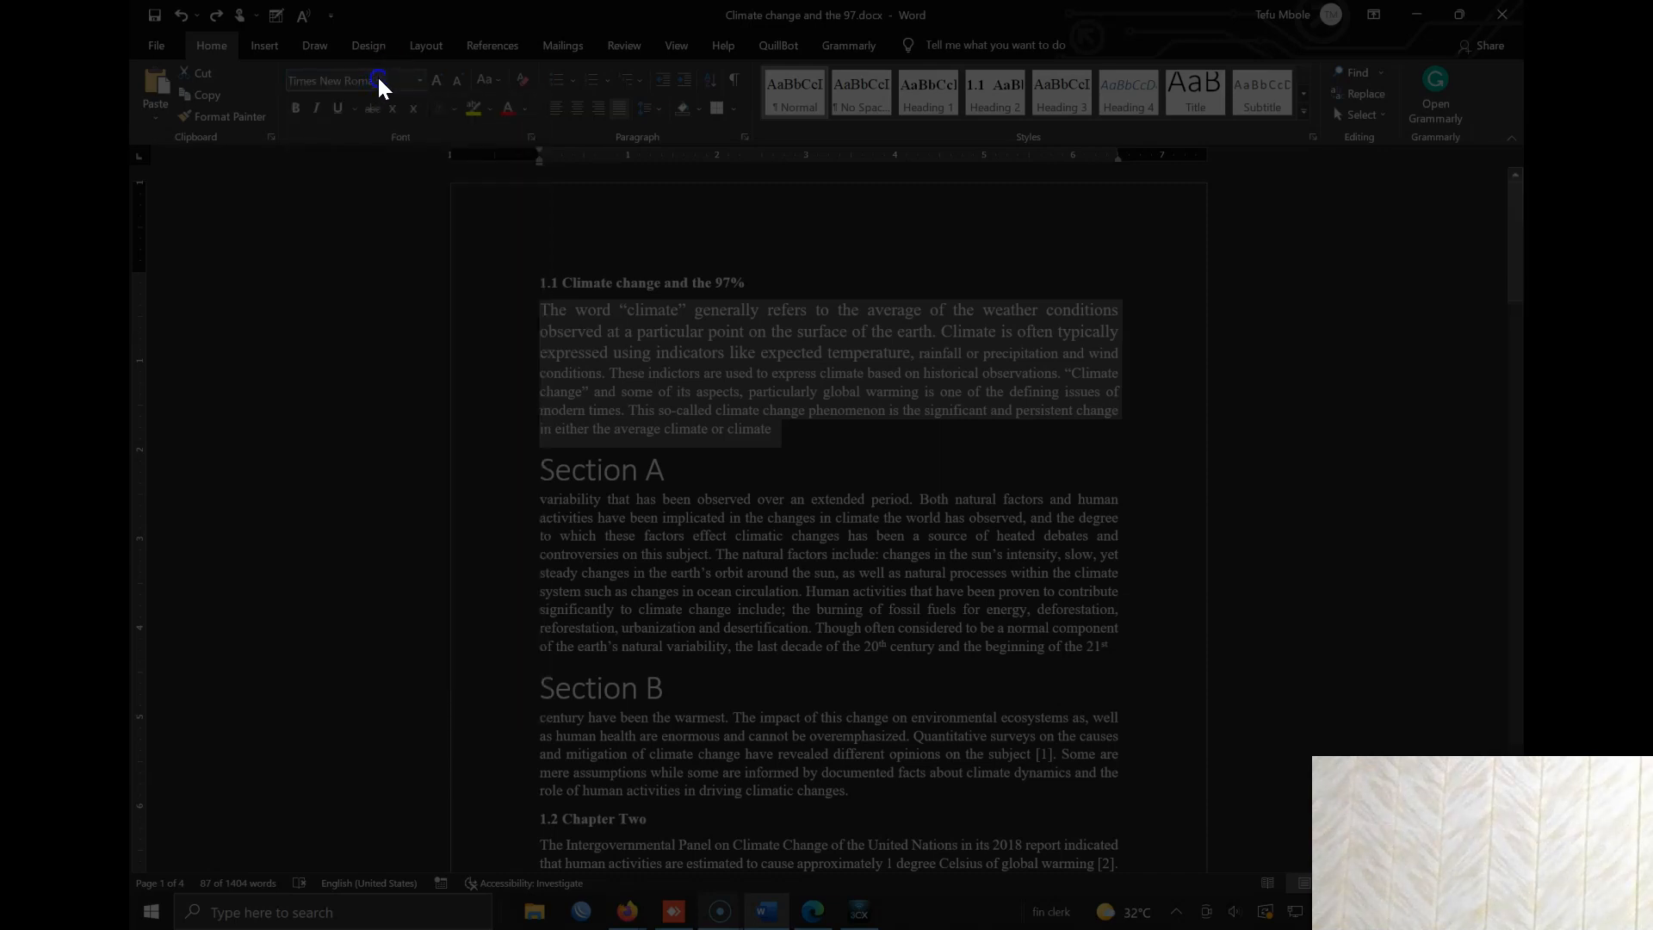
left_click(377, 78)
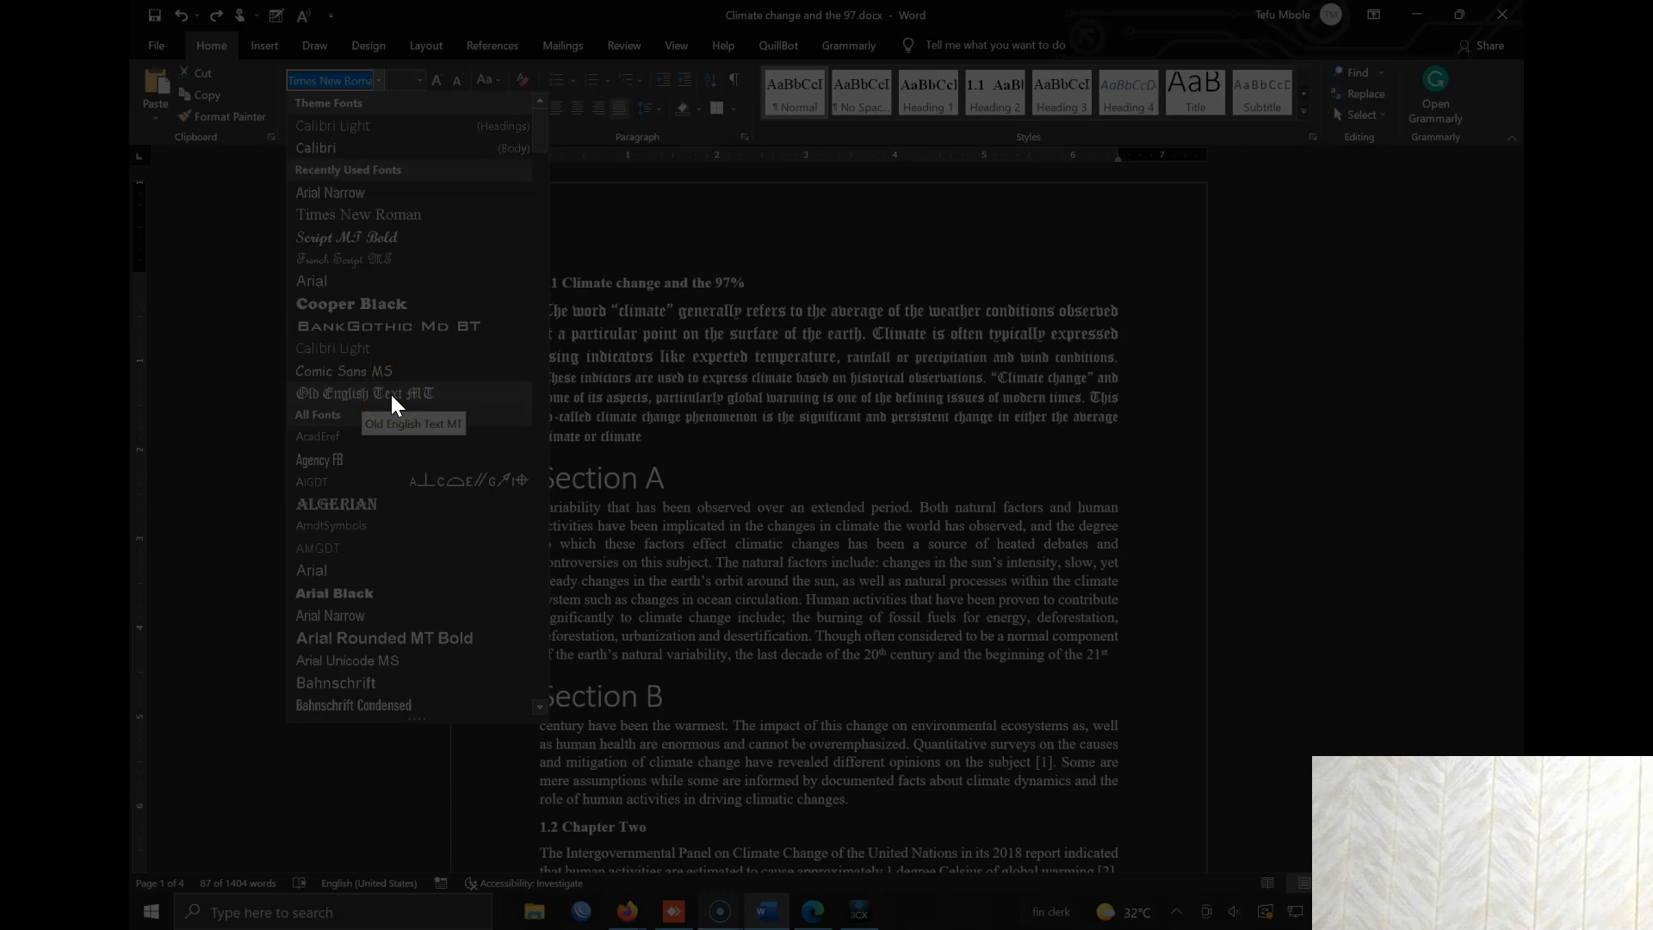
left_click(385, 348)
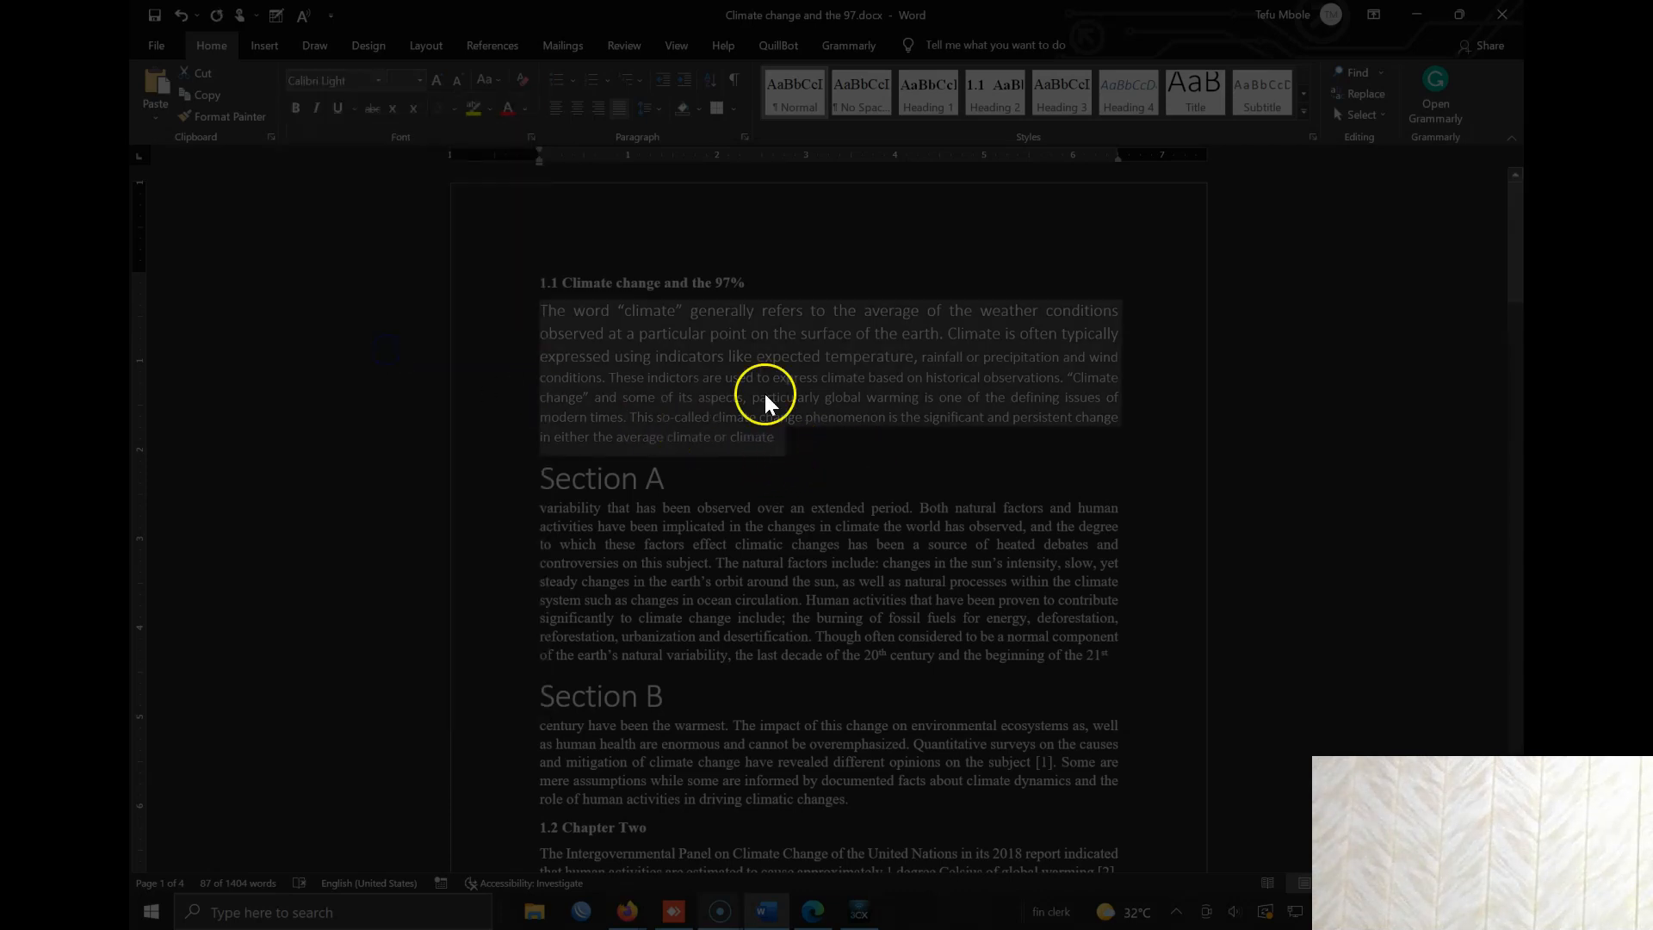
left_click(418, 80)
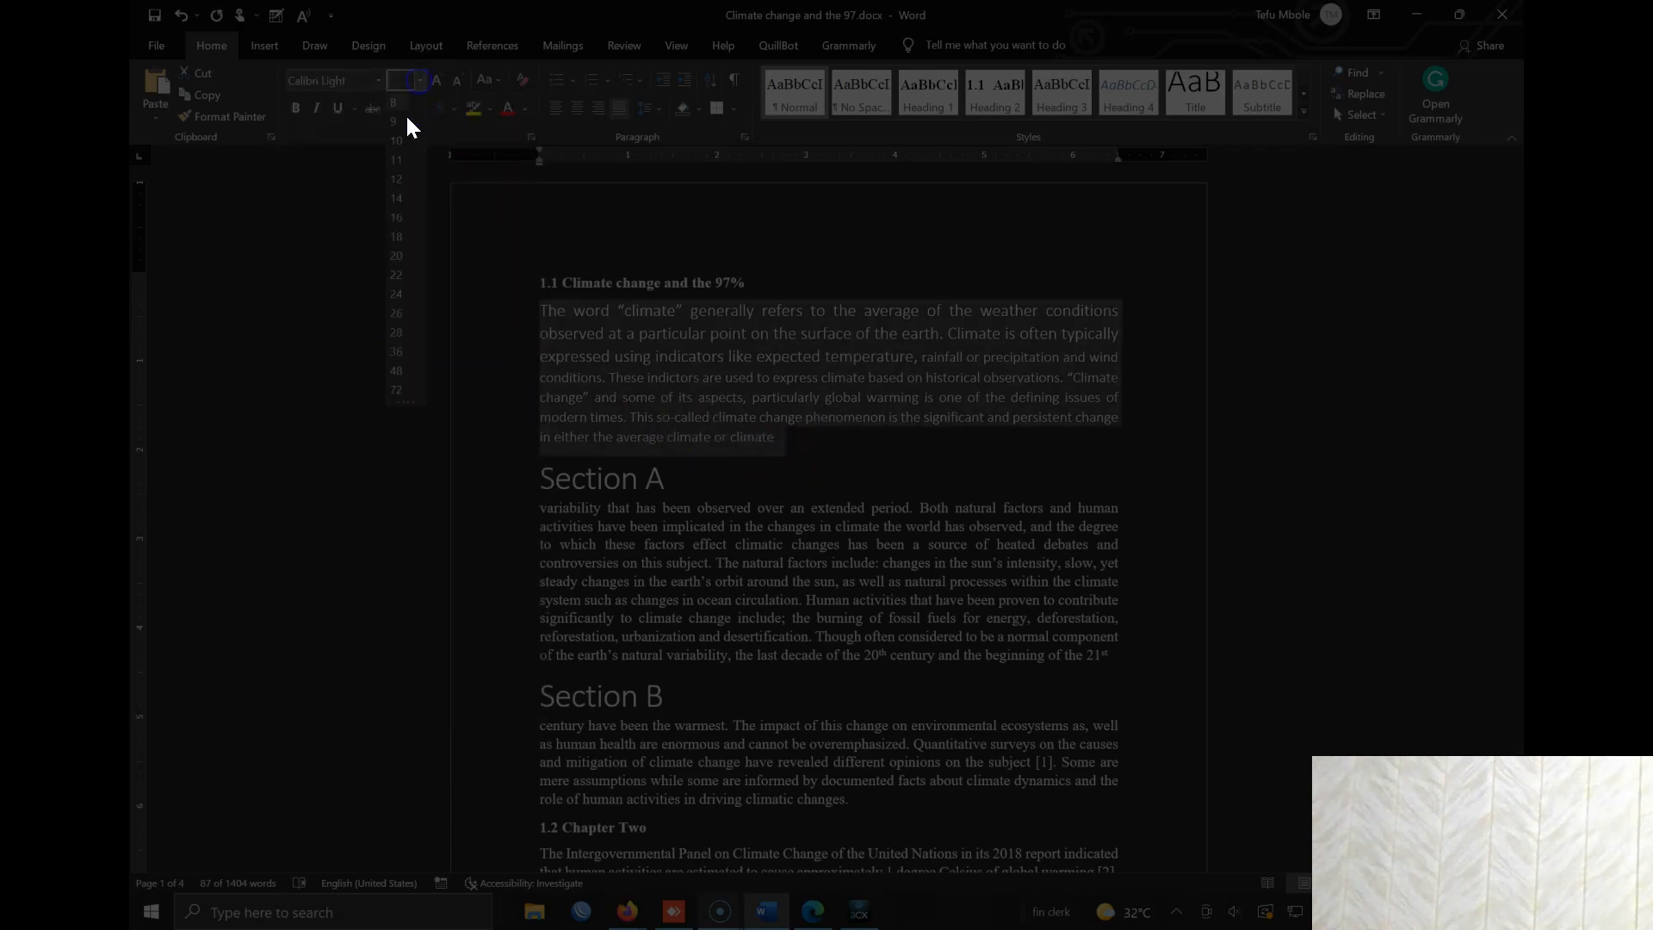
left_click(400, 218)
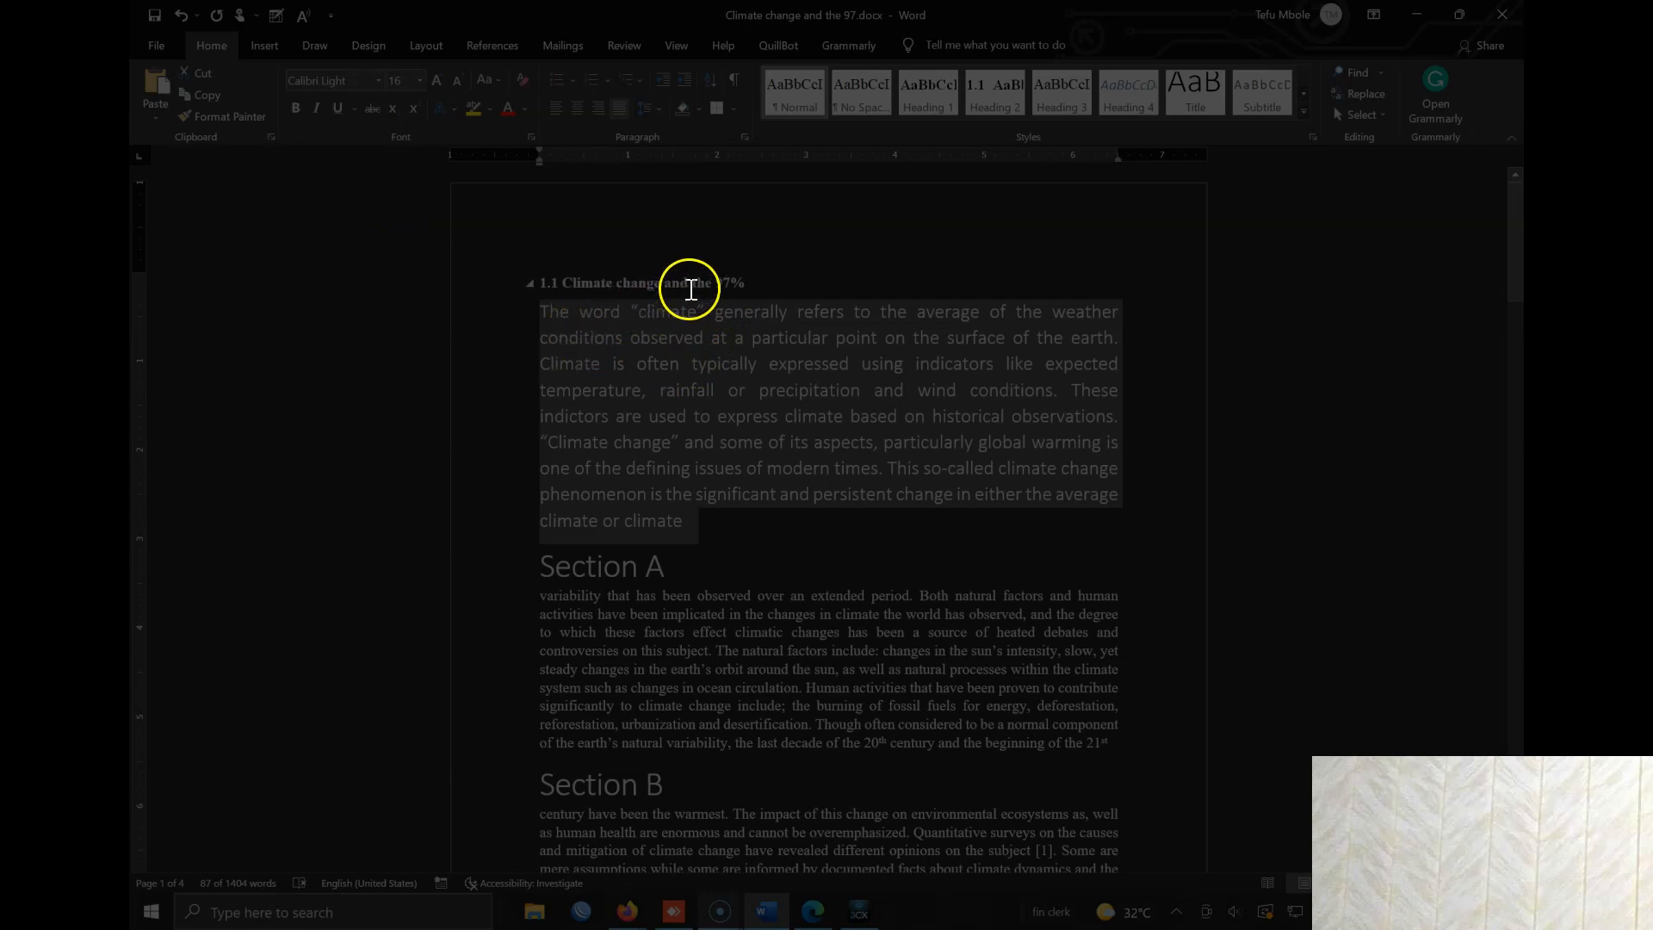
Apply the Title style to the "1.1 Climate change and the 97%" heading and to the "Section A" and "Section B" lines.
left_click_drag(766, 284, 481, 289)
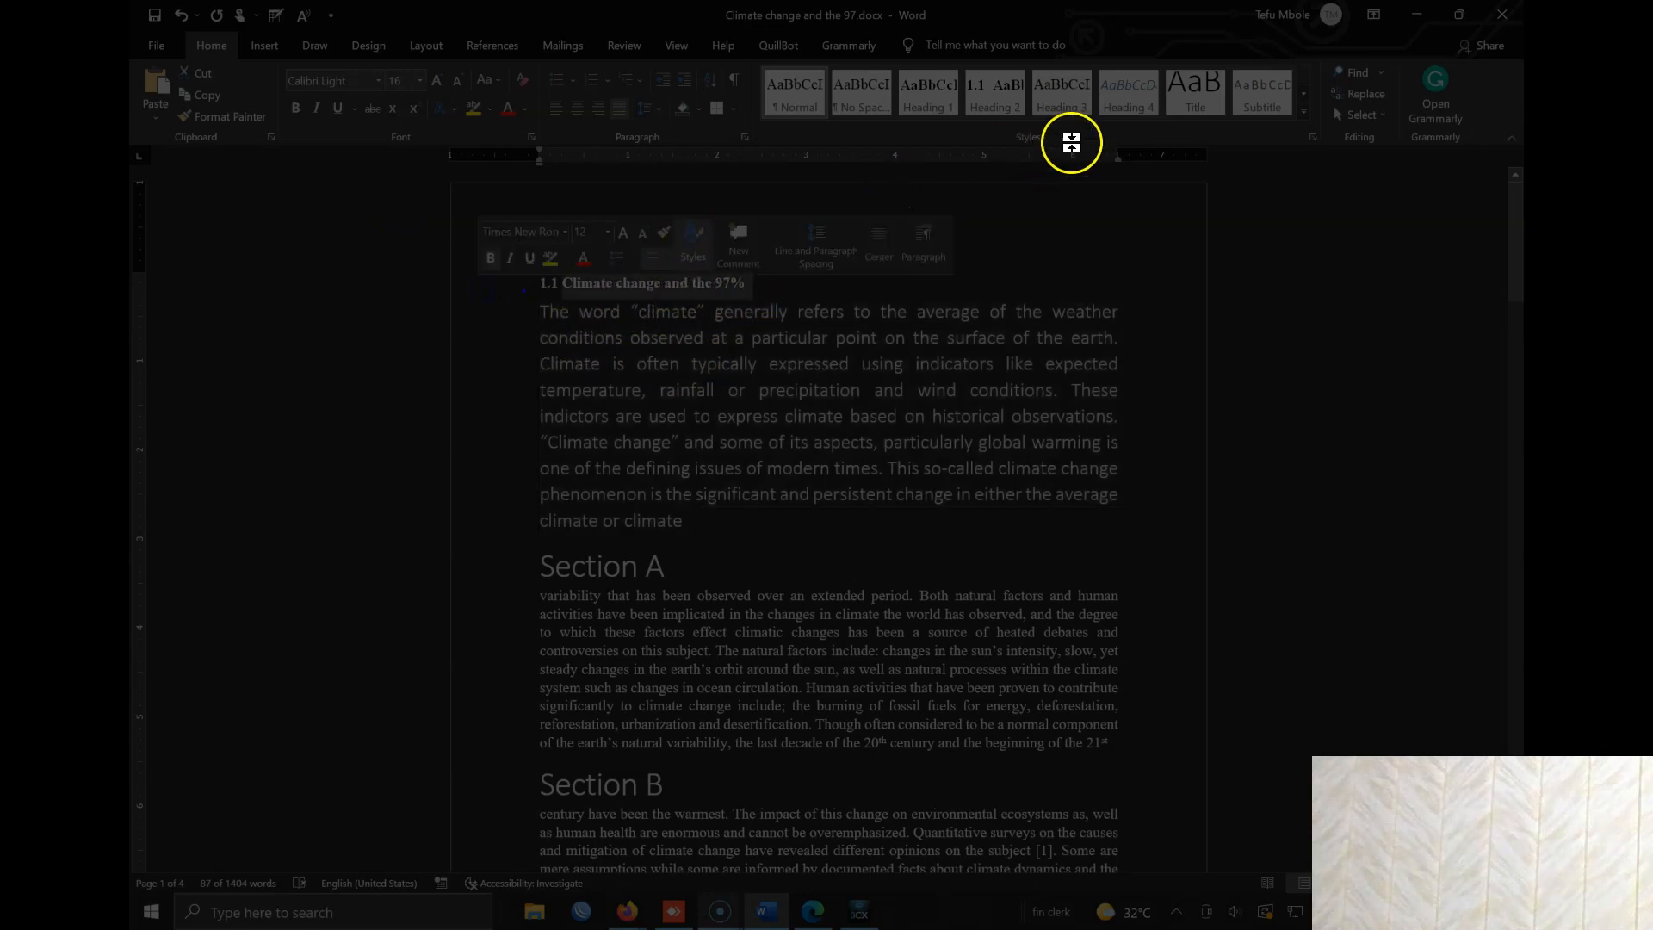
left_click(1195, 85)
scroll(804, 373, "down", 2)
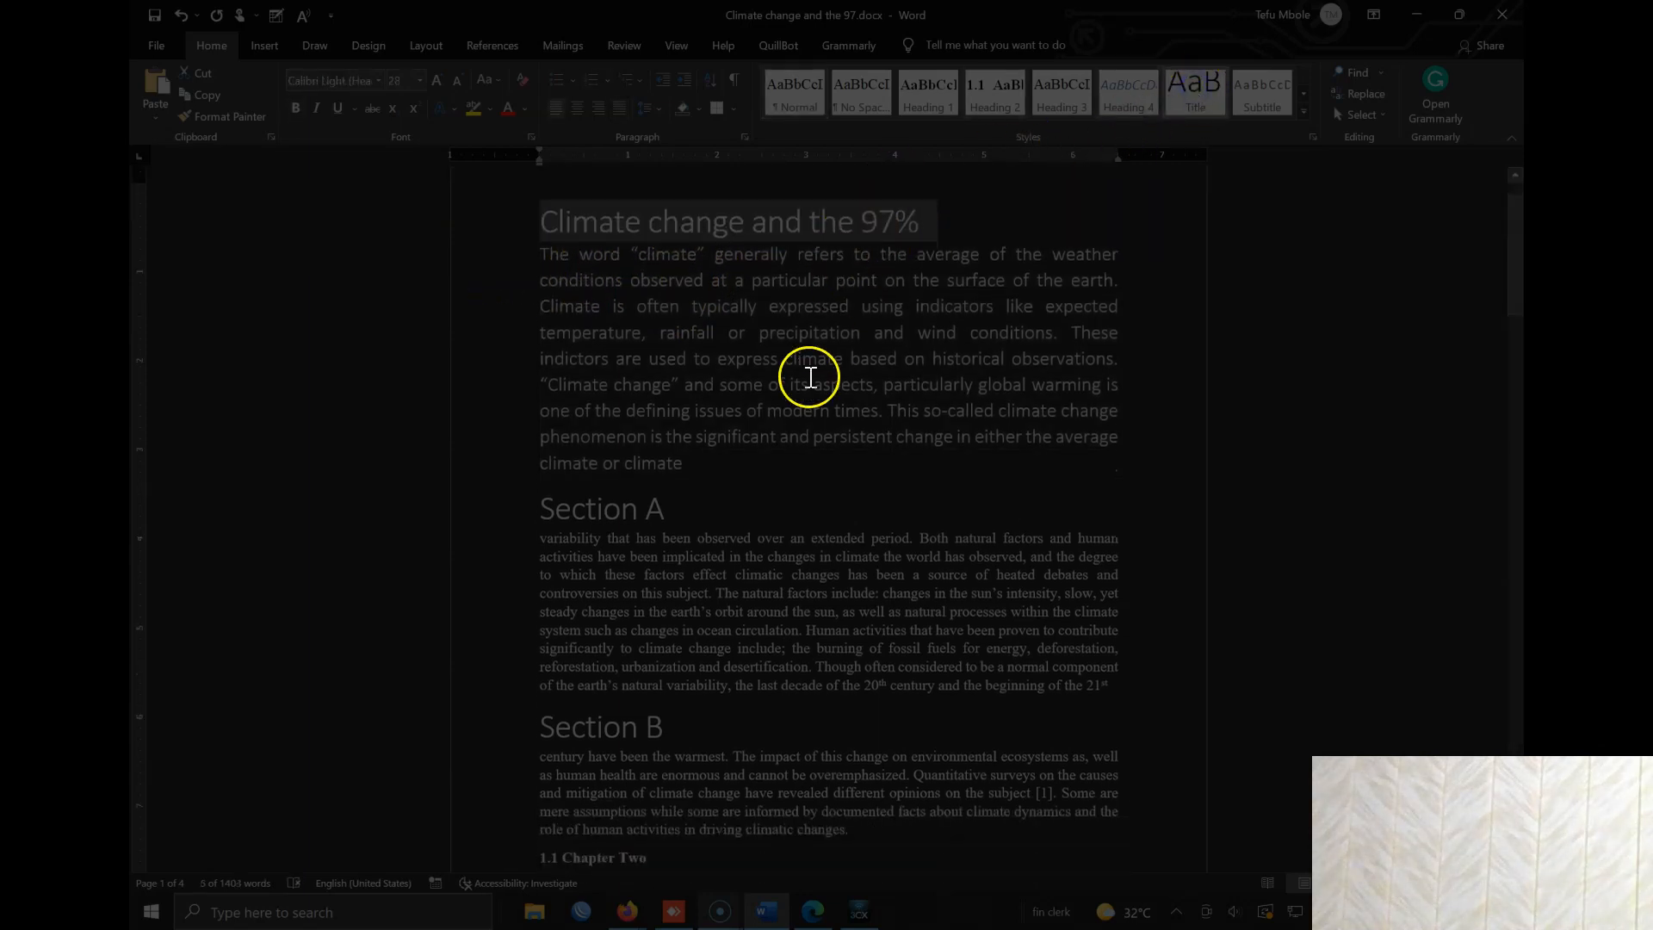
left_click_drag(682, 498, 539, 505)
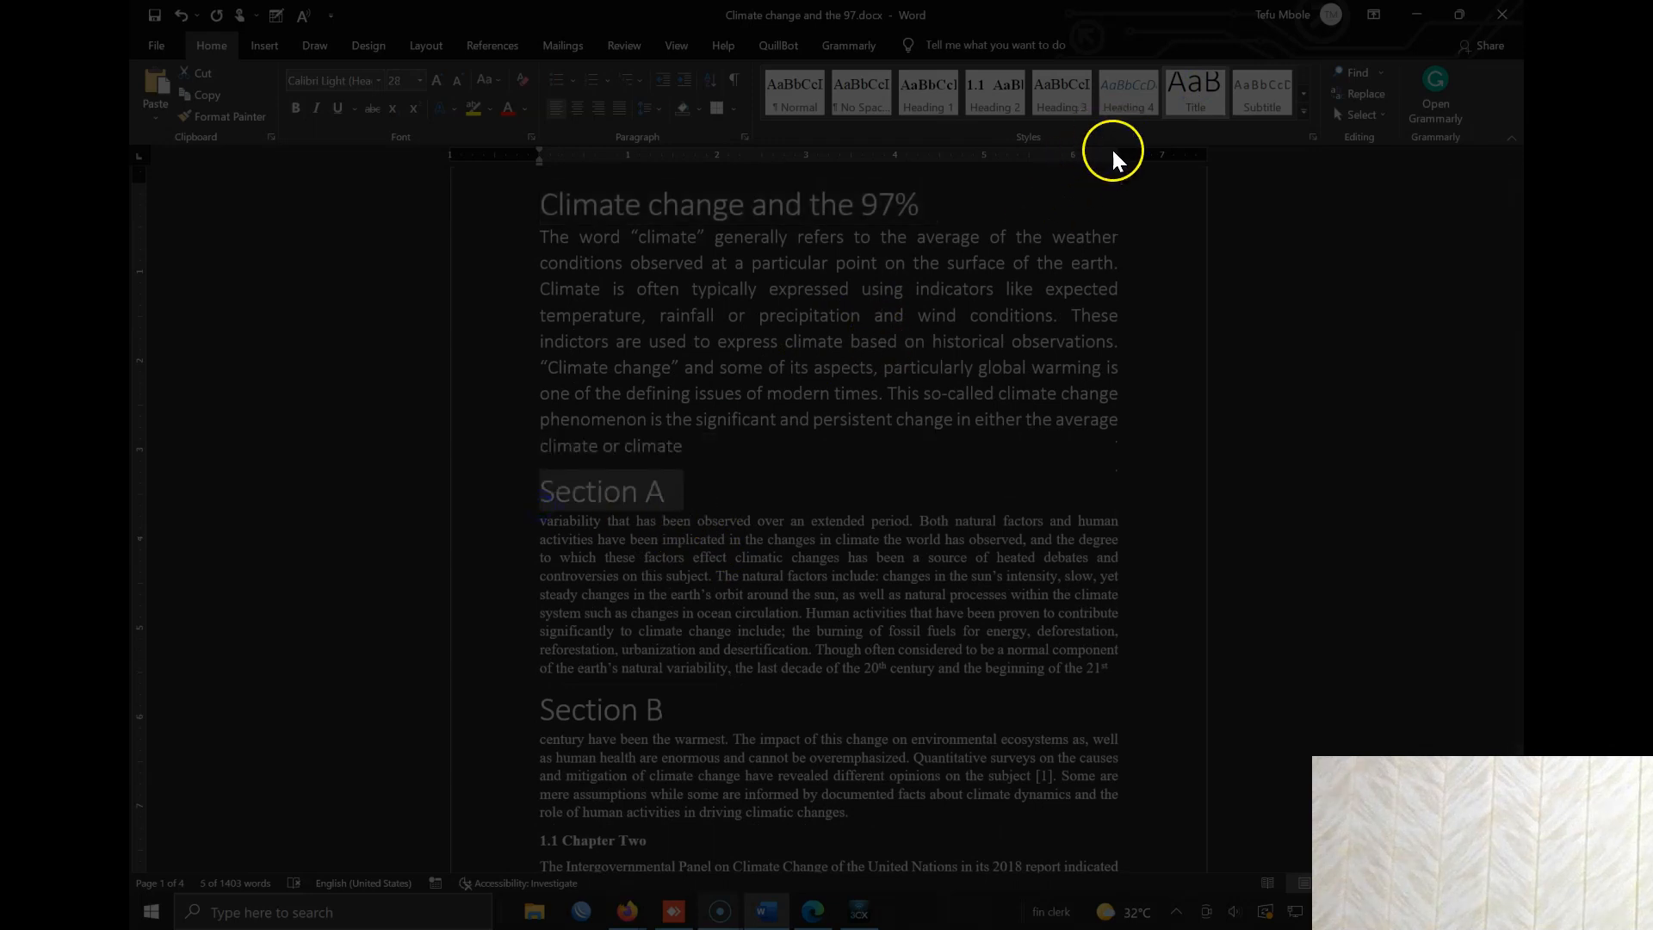
scroll(1132, 314, "up", 1)
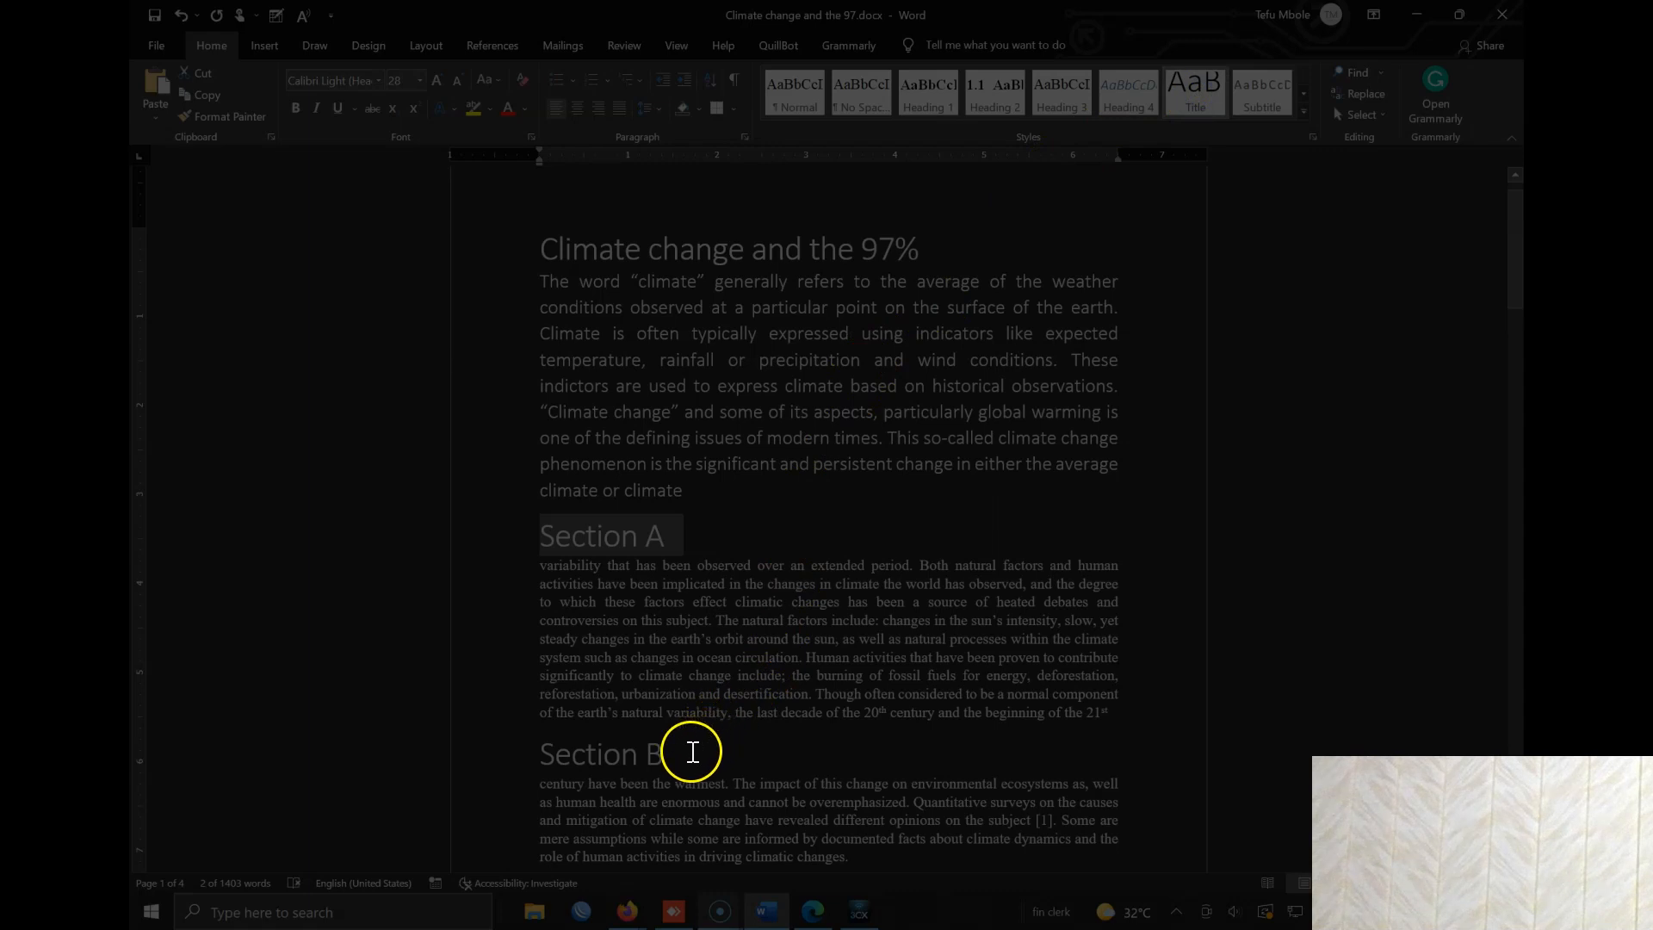
left_click_drag(689, 752, 528, 752)
left_click(861, 424)
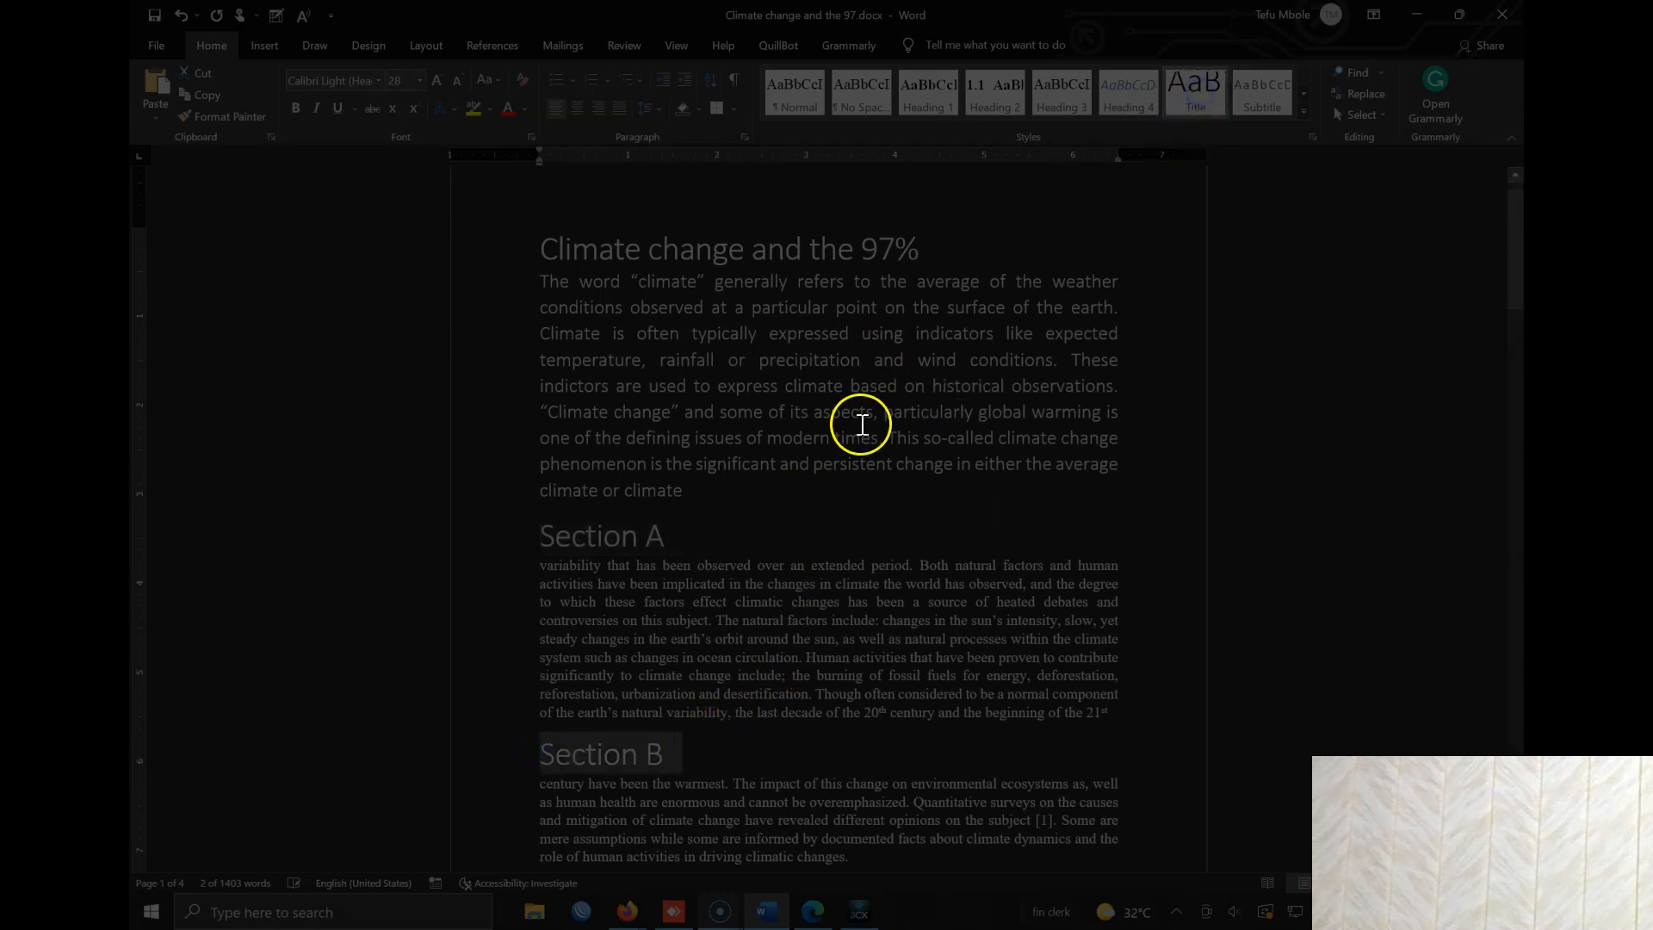
scroll(863, 448, "up", 1)
left_click(863, 453)
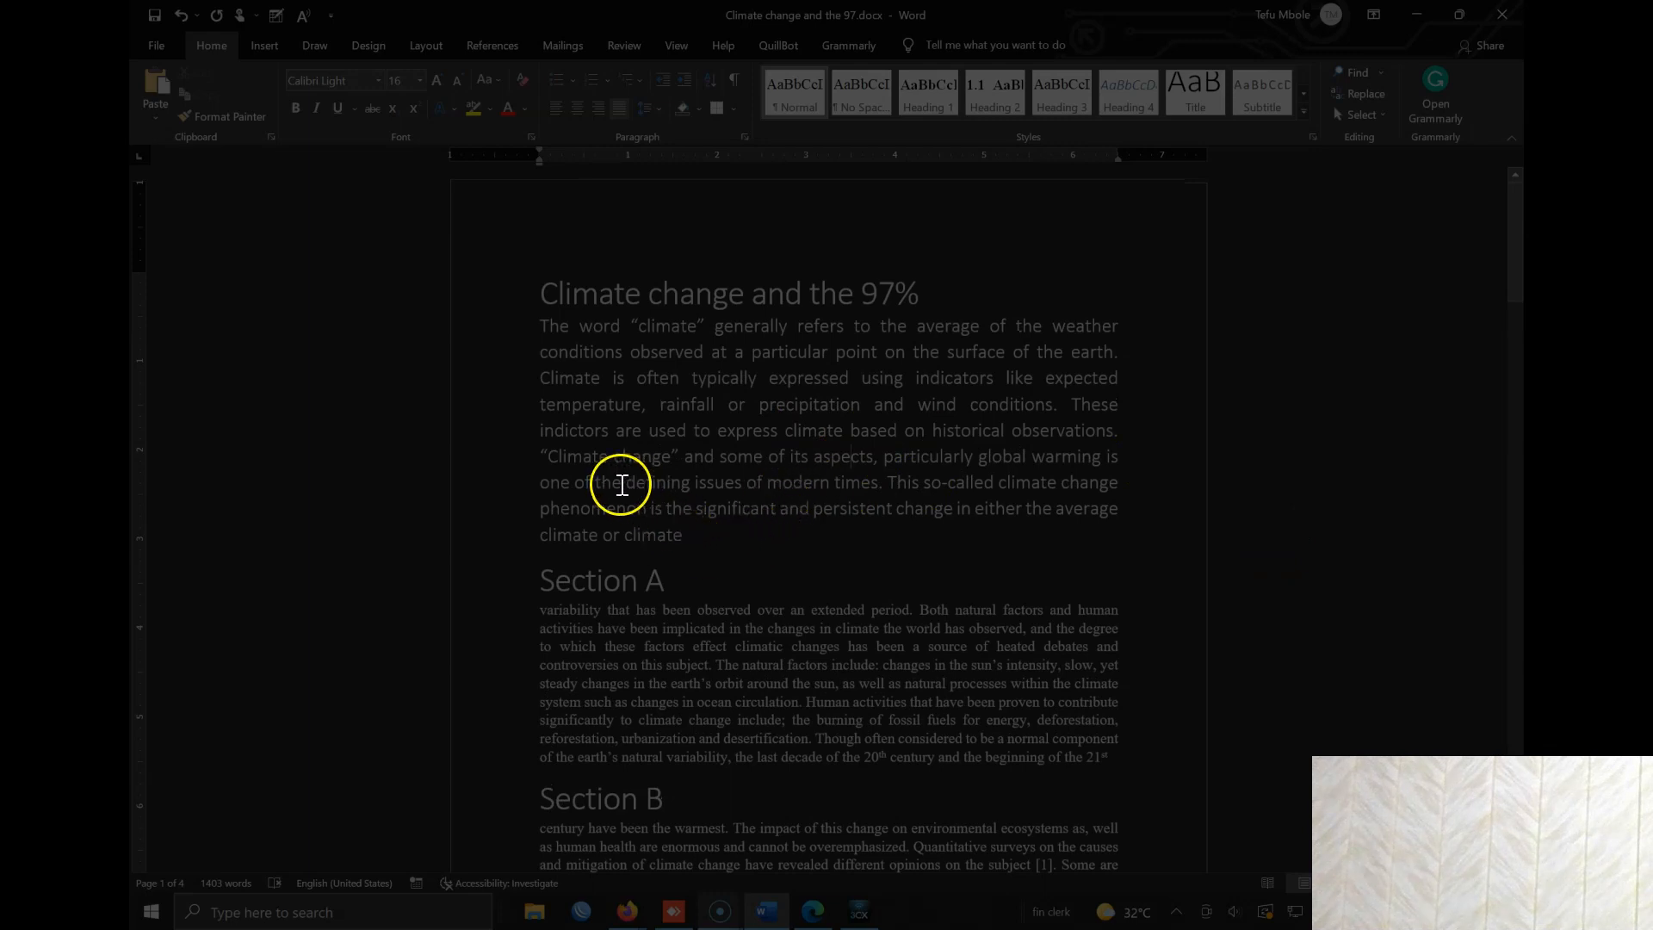
Make the word "conditions" in the first body paragraph bold, italic and underlined.
double_click(571, 351)
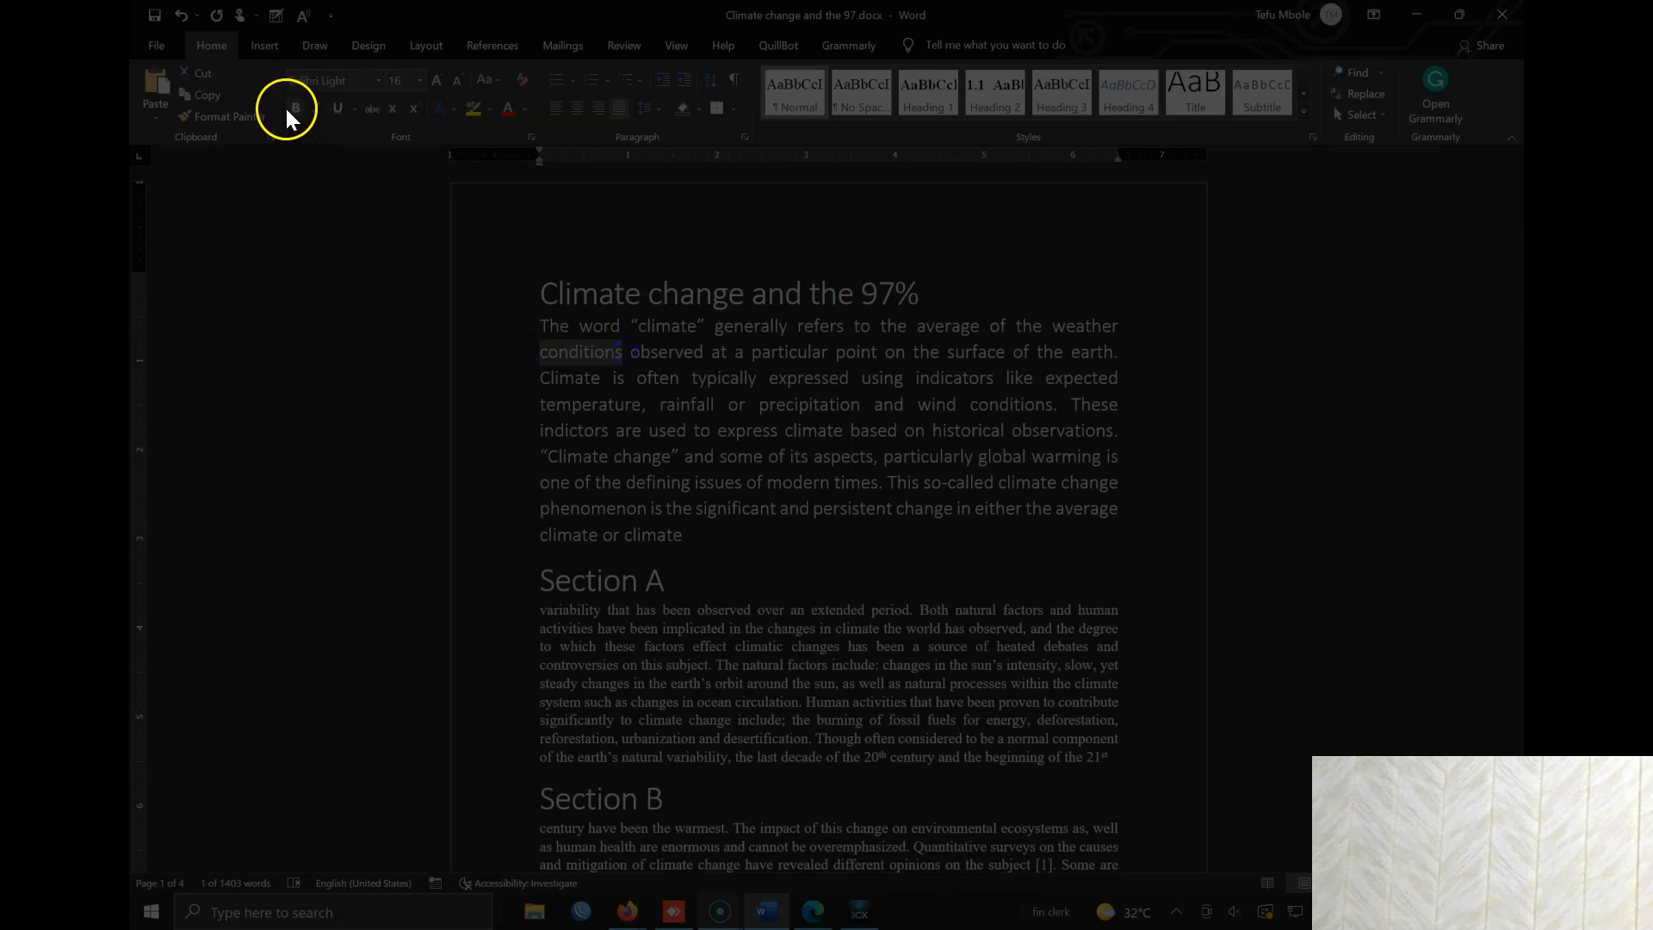
left_click(316, 110)
left_click(336, 110)
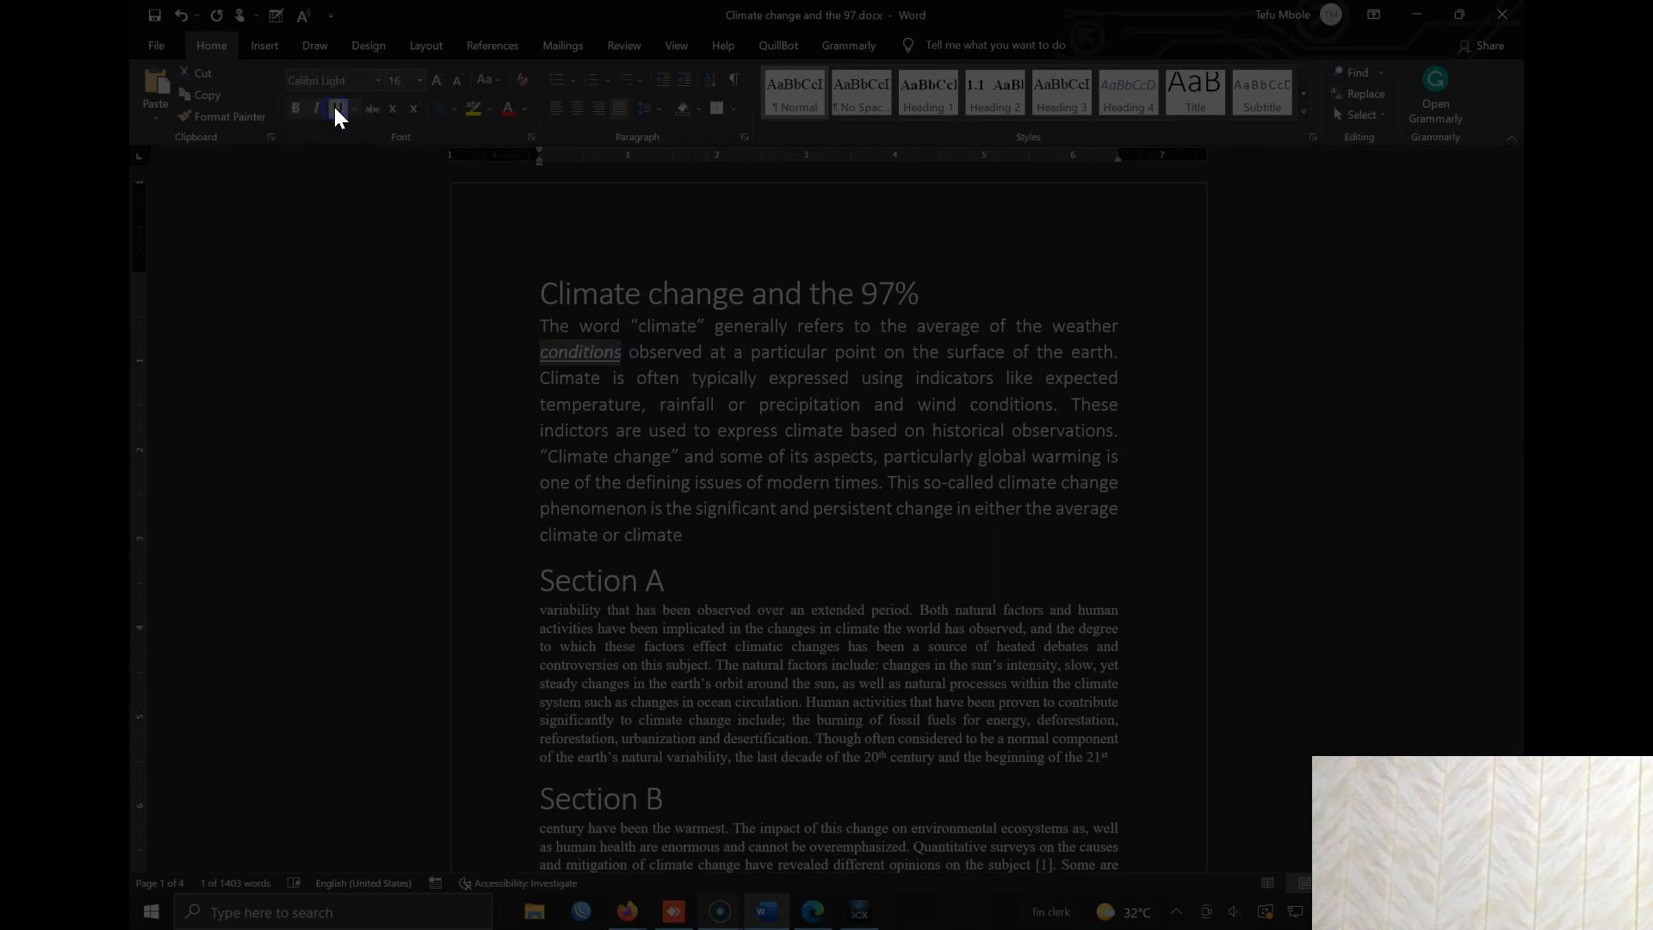
Apply a dot-dash underline to the entire first body paragraph and clear the selection.
left_click_drag(757, 546, 509, 333)
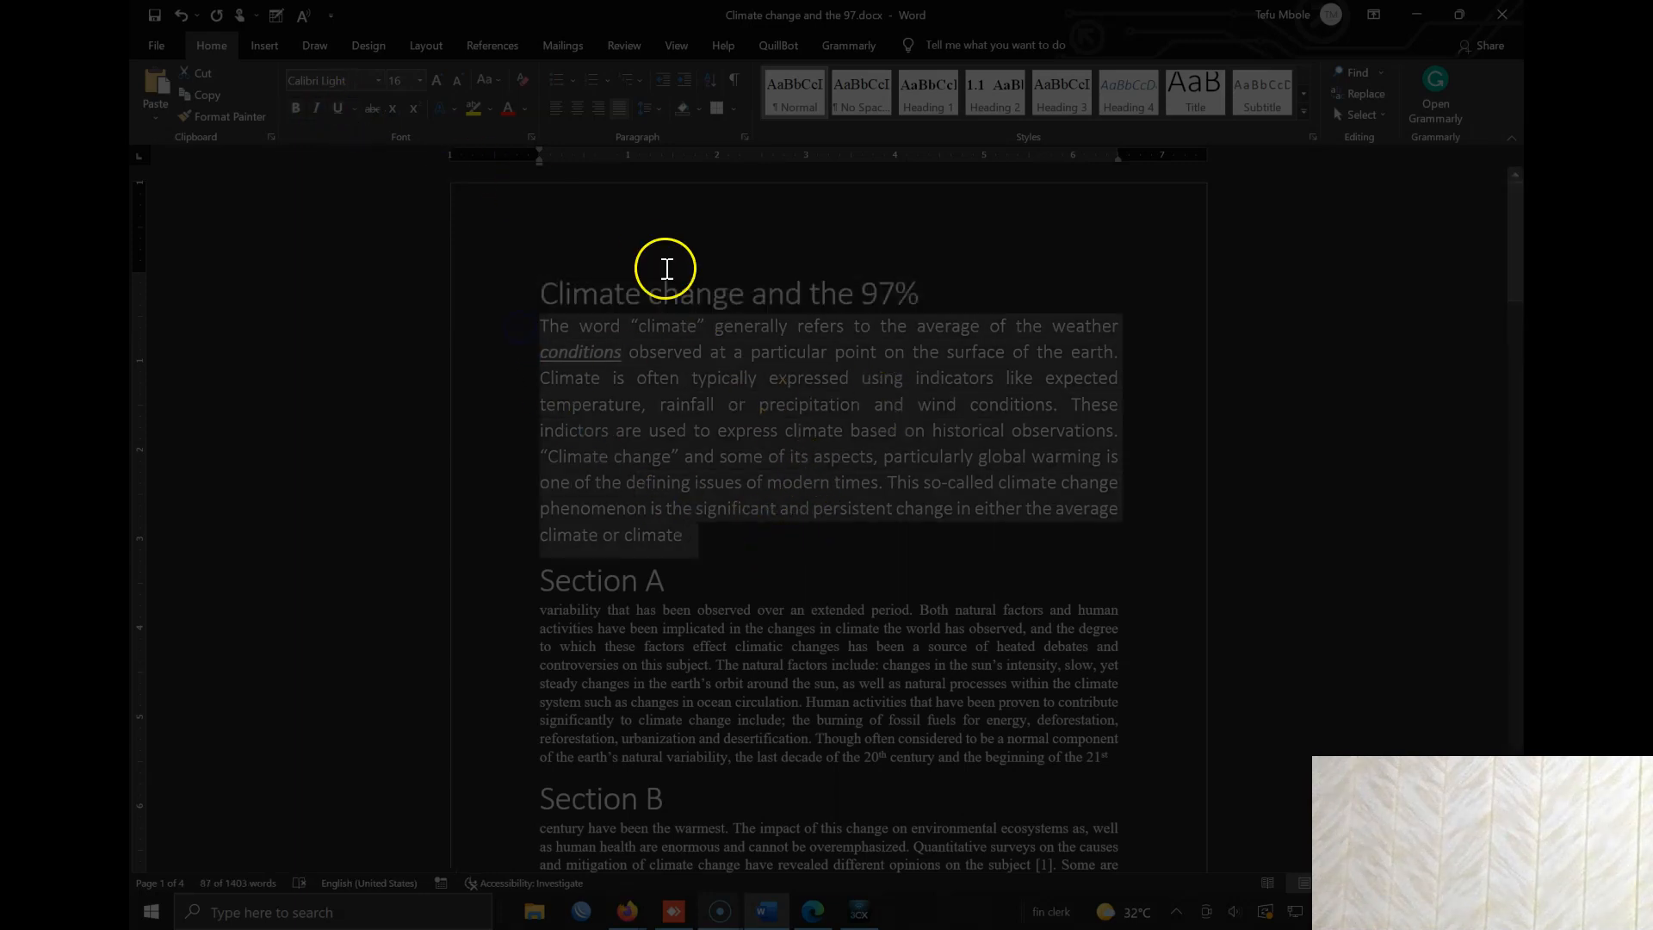
left_click(351, 108)
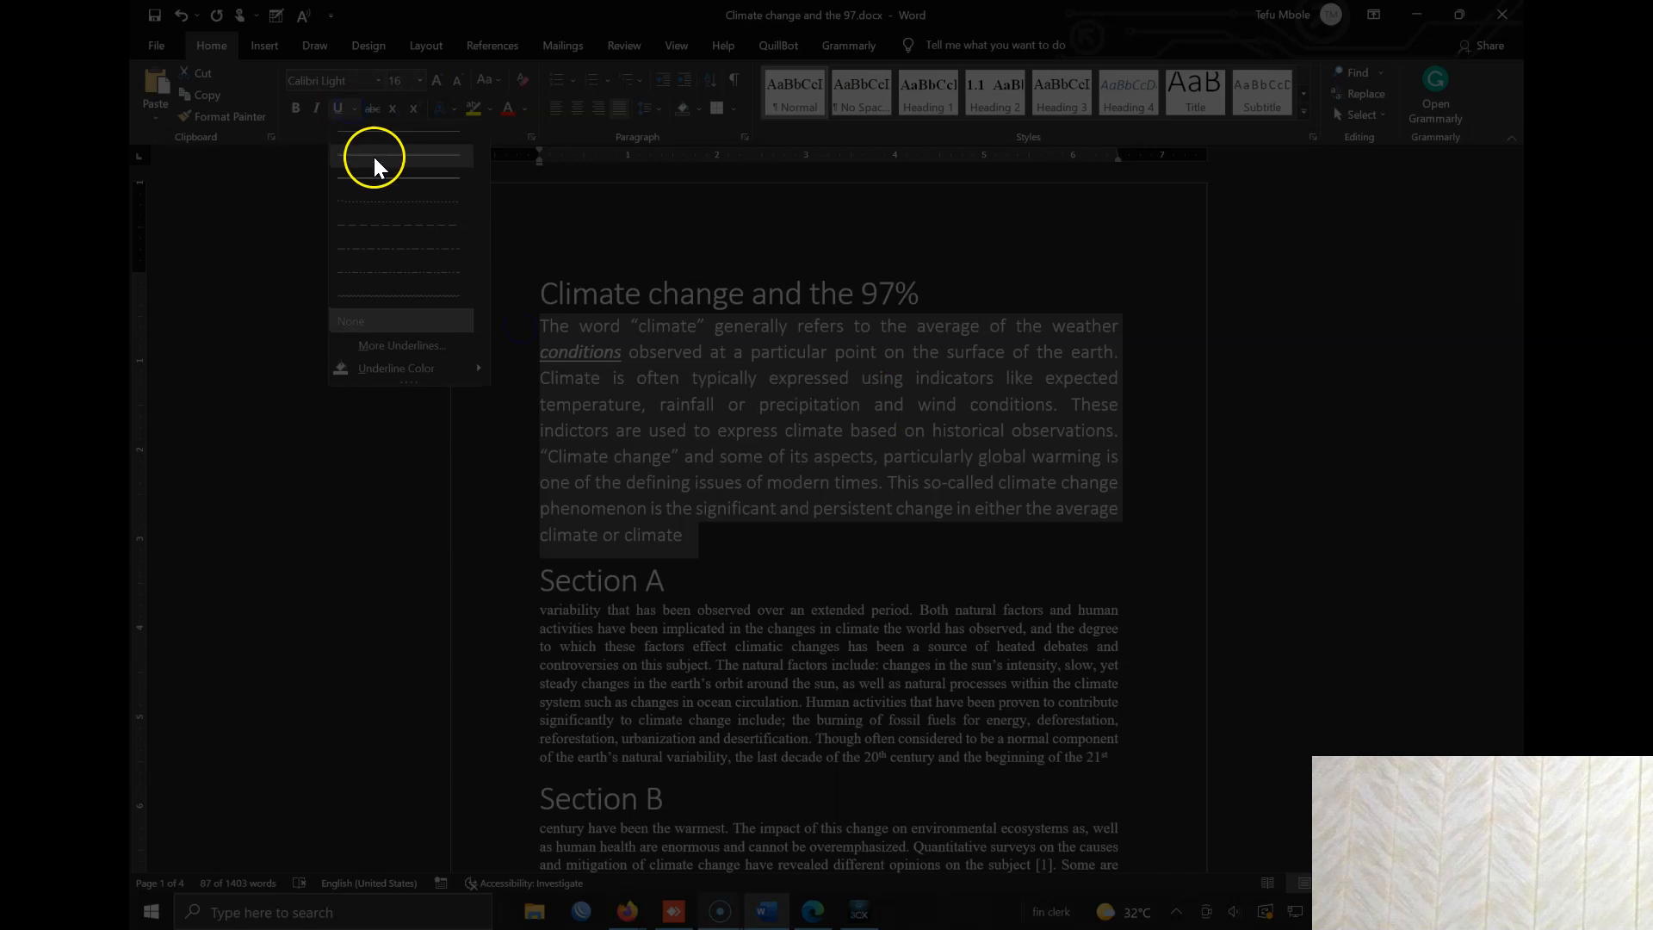
left_click(398, 248)
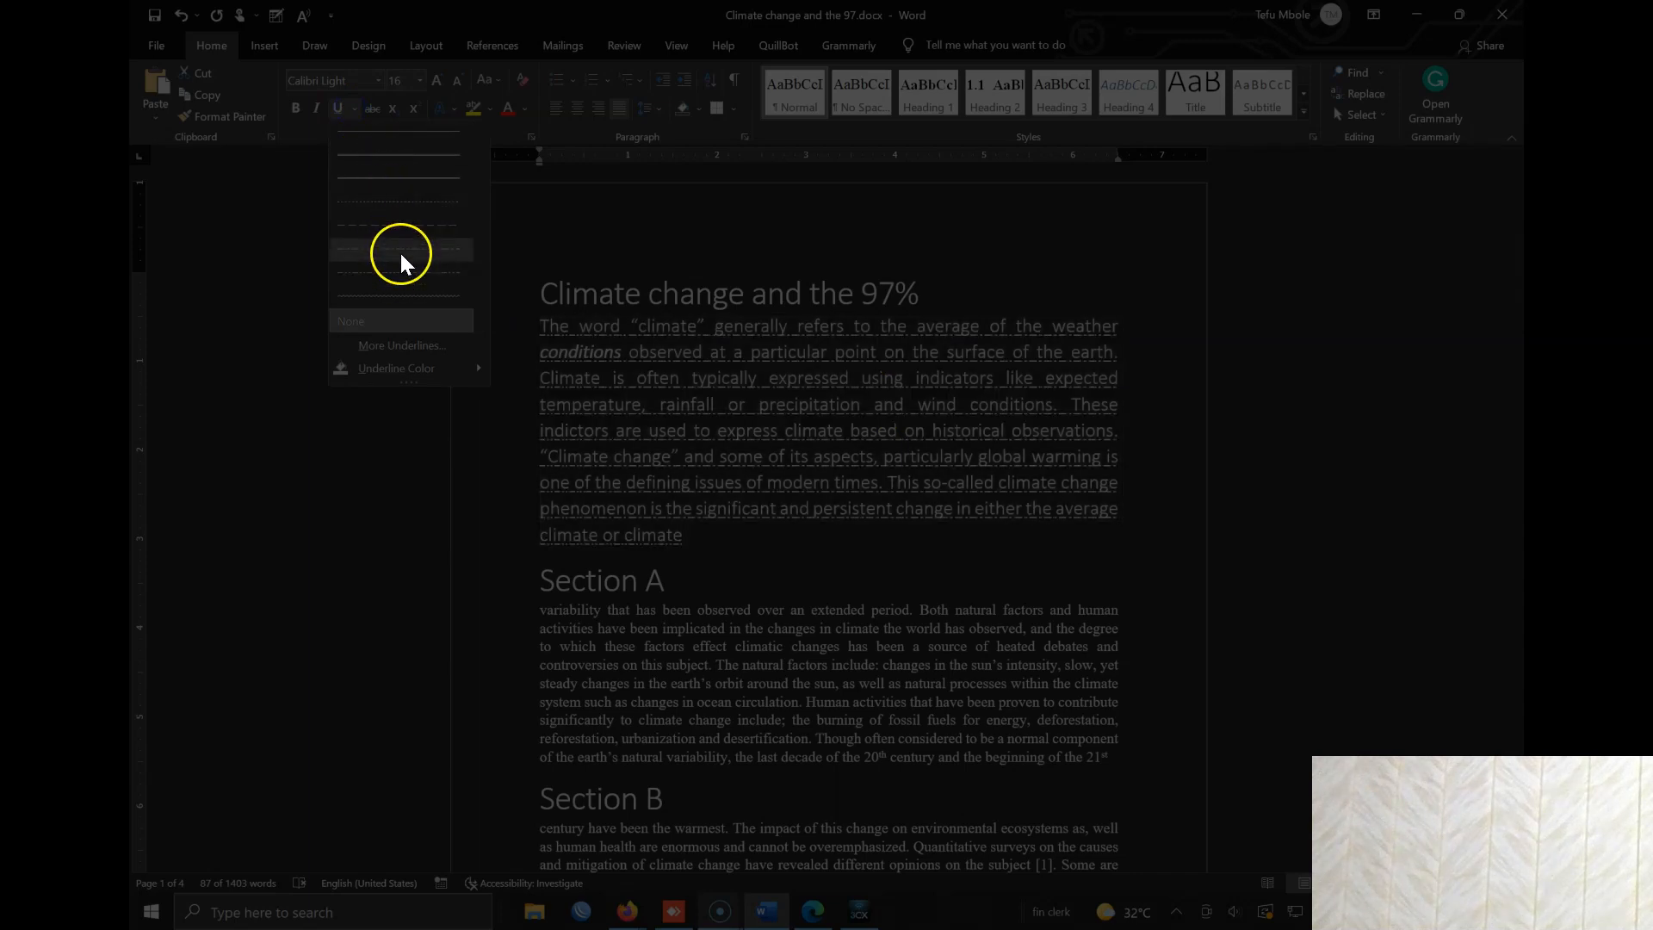
left_click(854, 532)
Enlarge the first body paragraph's font in increments to 22 pt and clear the selection.
left_click_drag(689, 535, 523, 339)
left_click(438, 82)
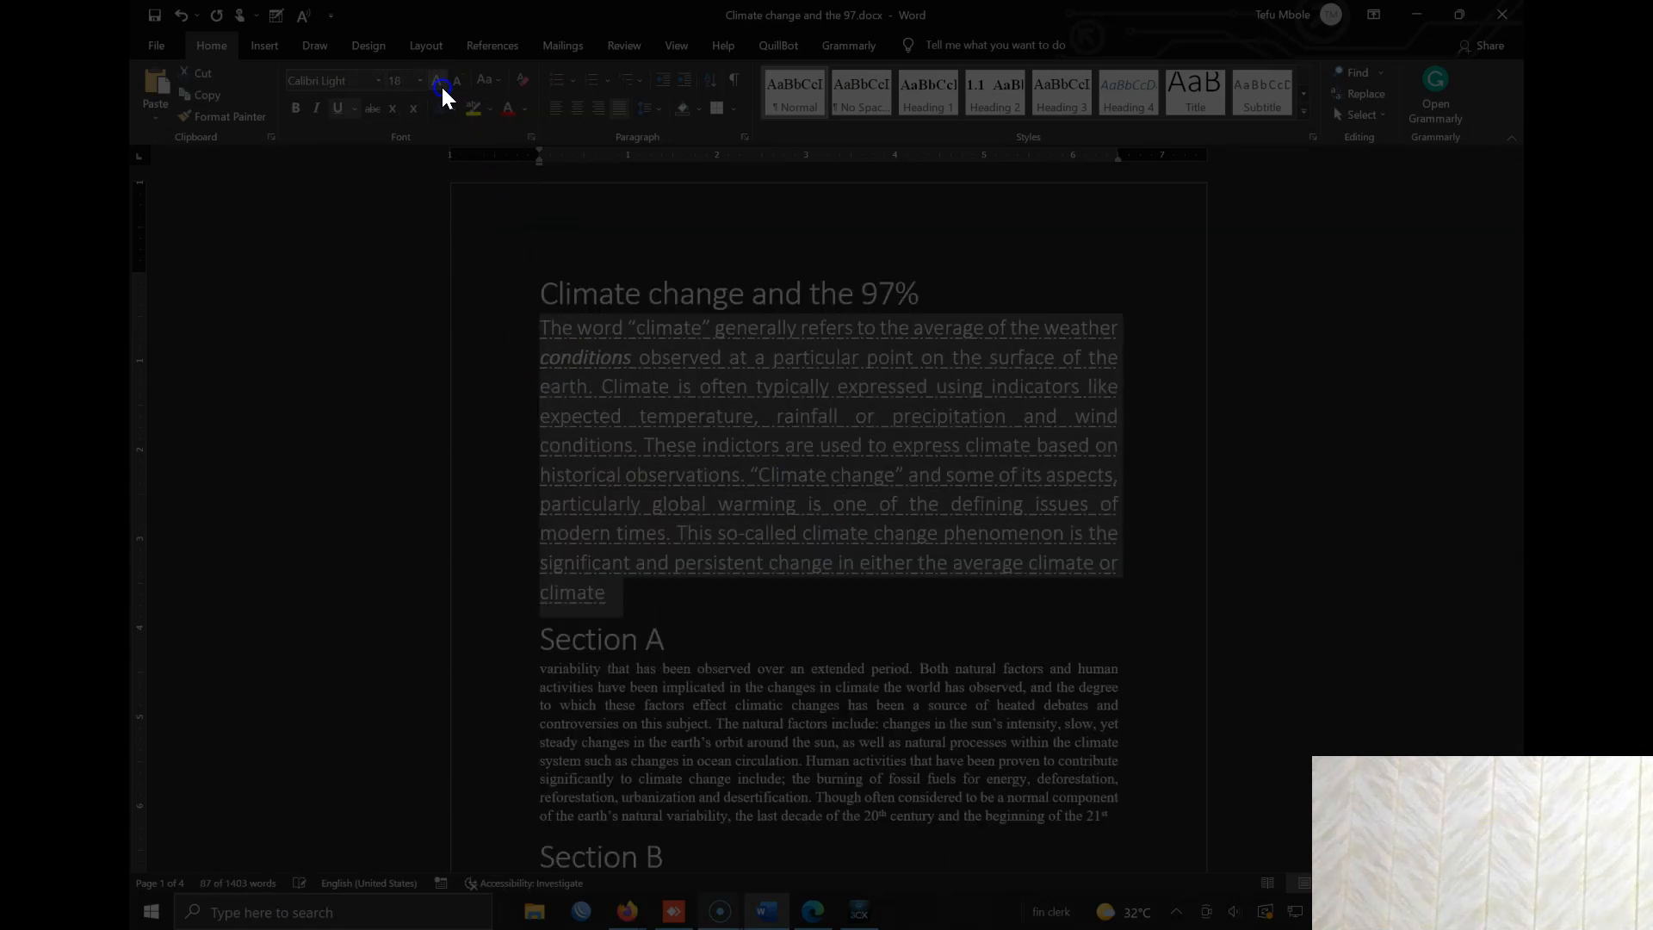
left_click(438, 82)
left_click(438, 82)
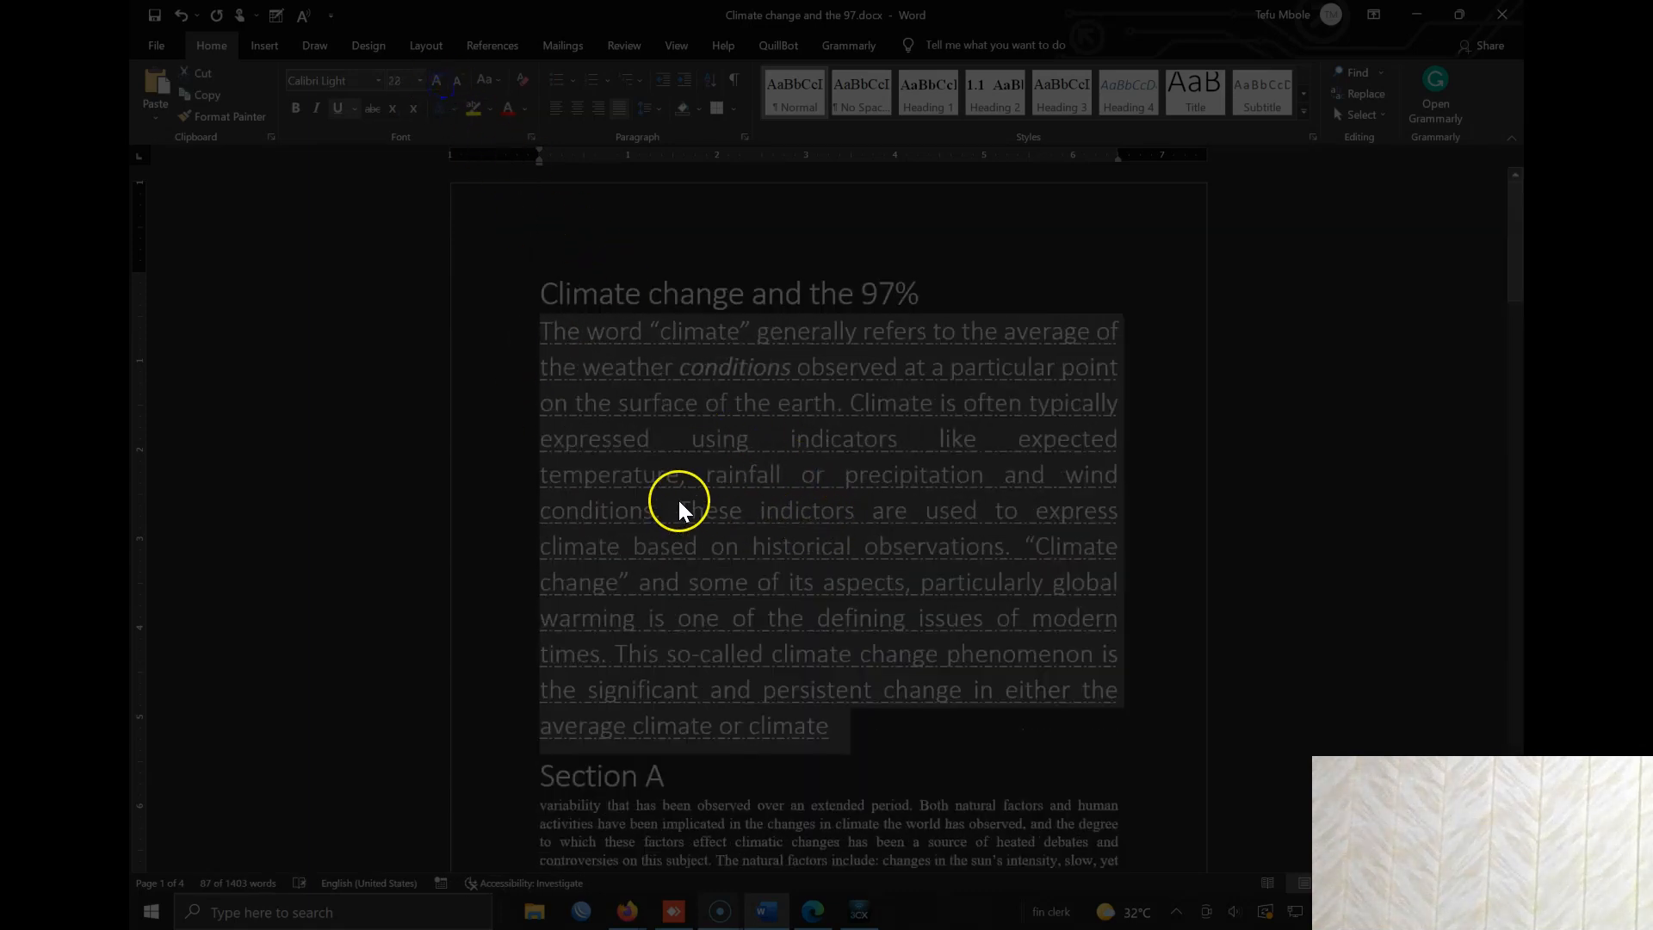
left_click(683, 421)
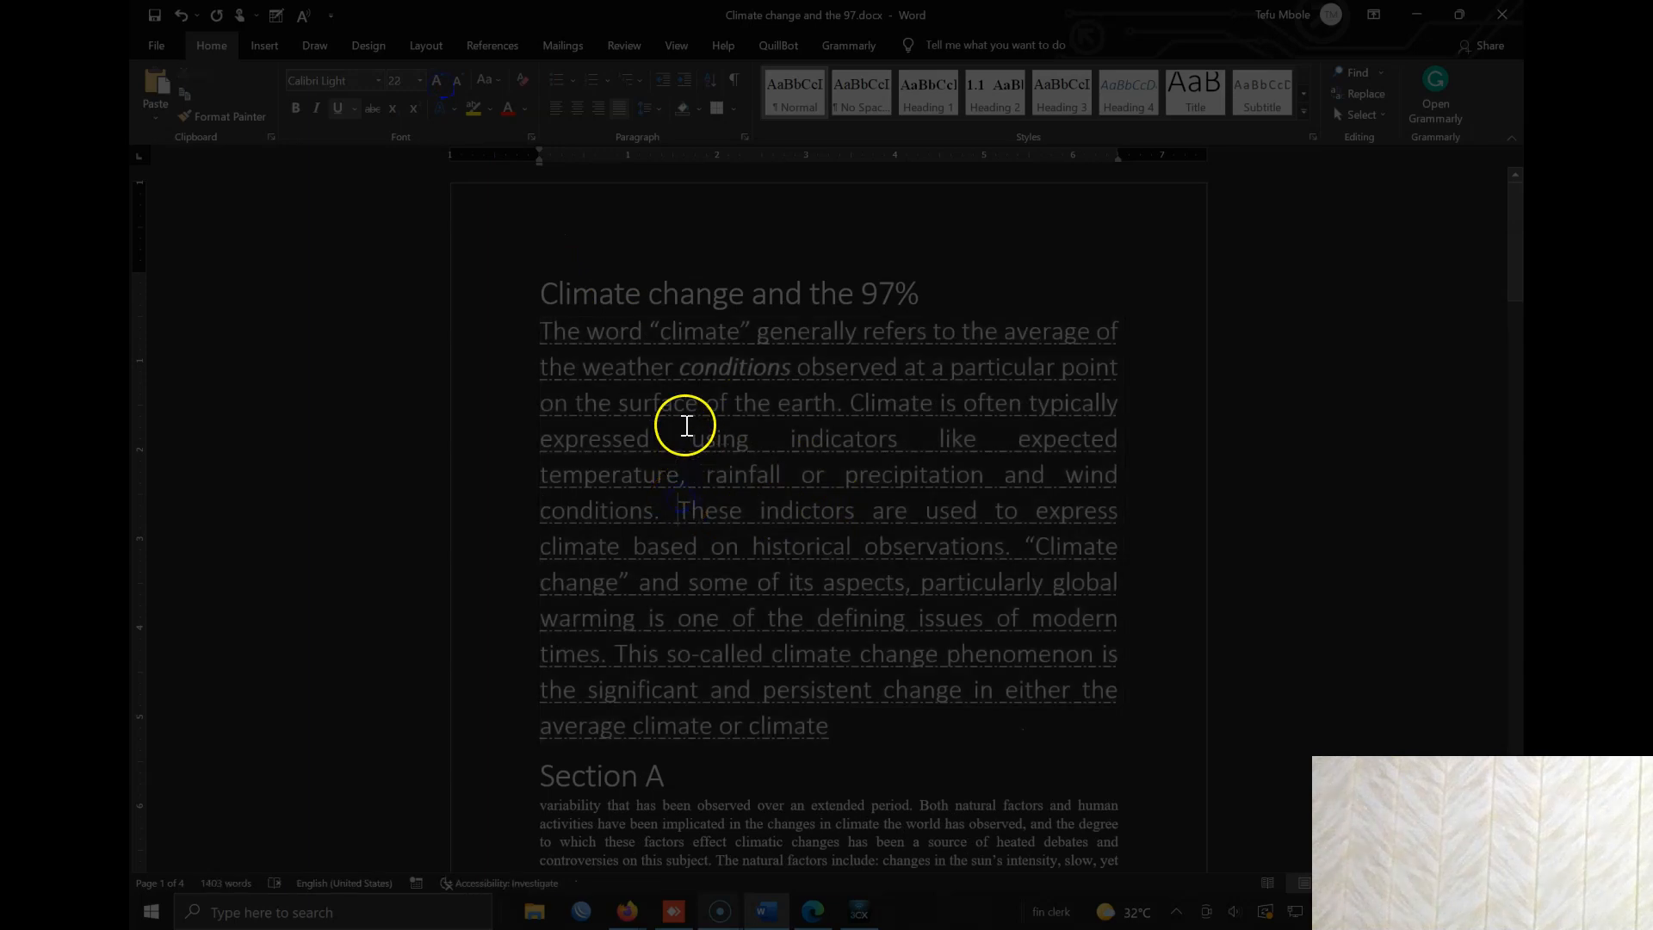
Insert a line reading "Copyright" below the "Climate change and the 97%" heading, removing the trial registered symbol after it.
left_click(950, 308)
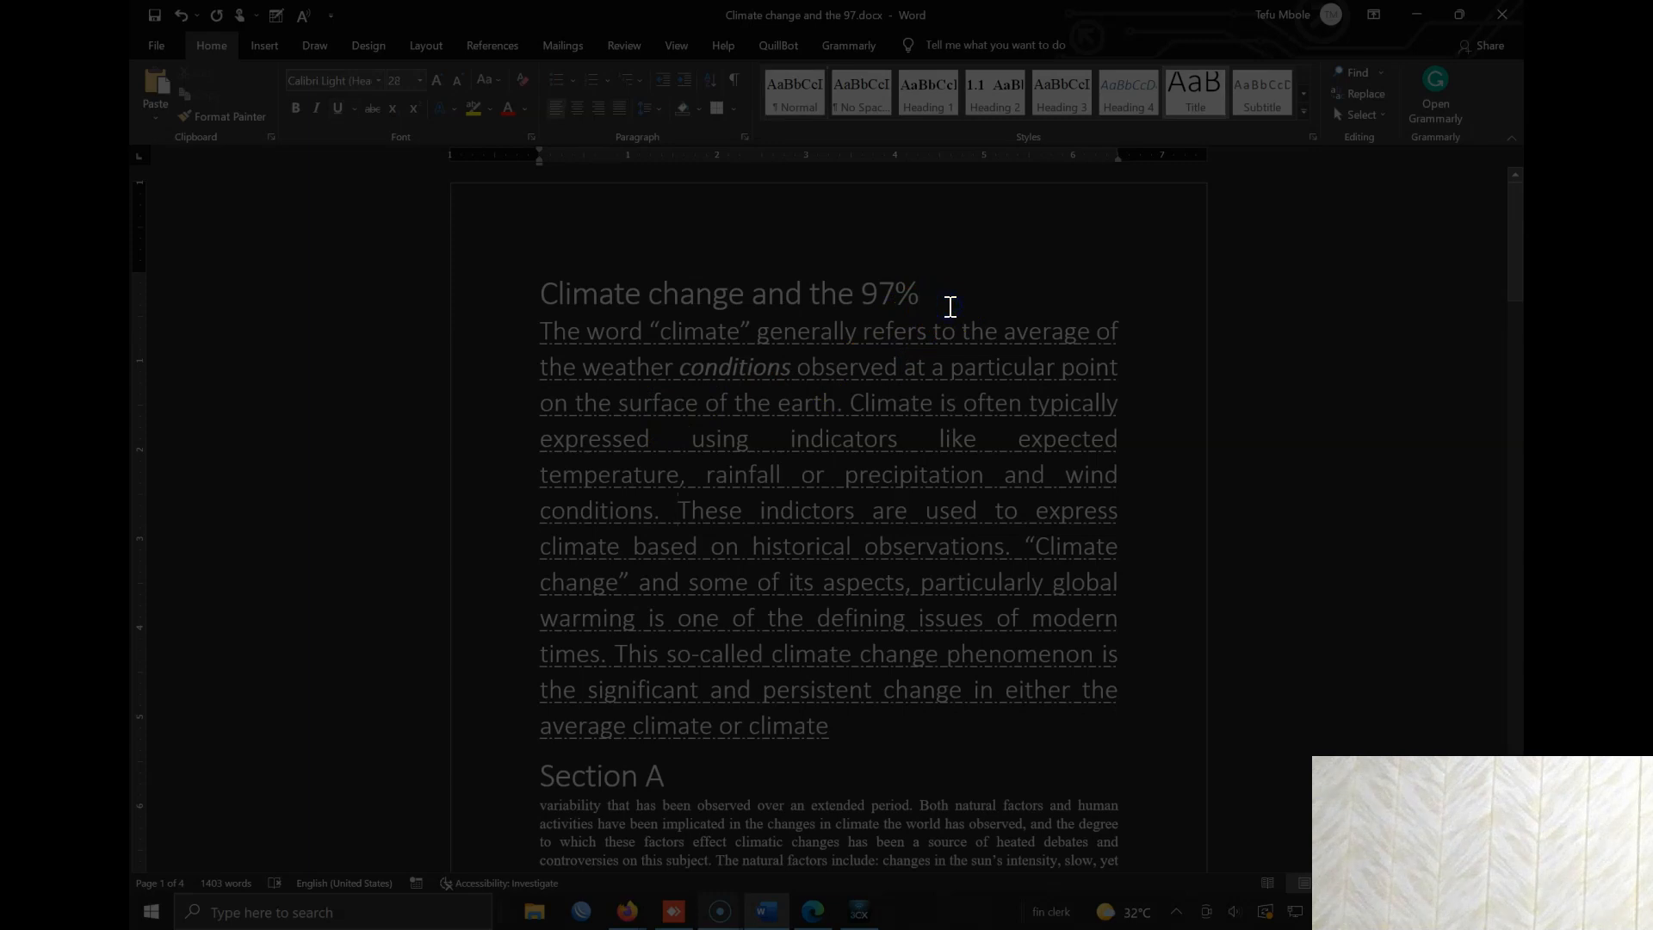
key("Return")
type("Copyright")
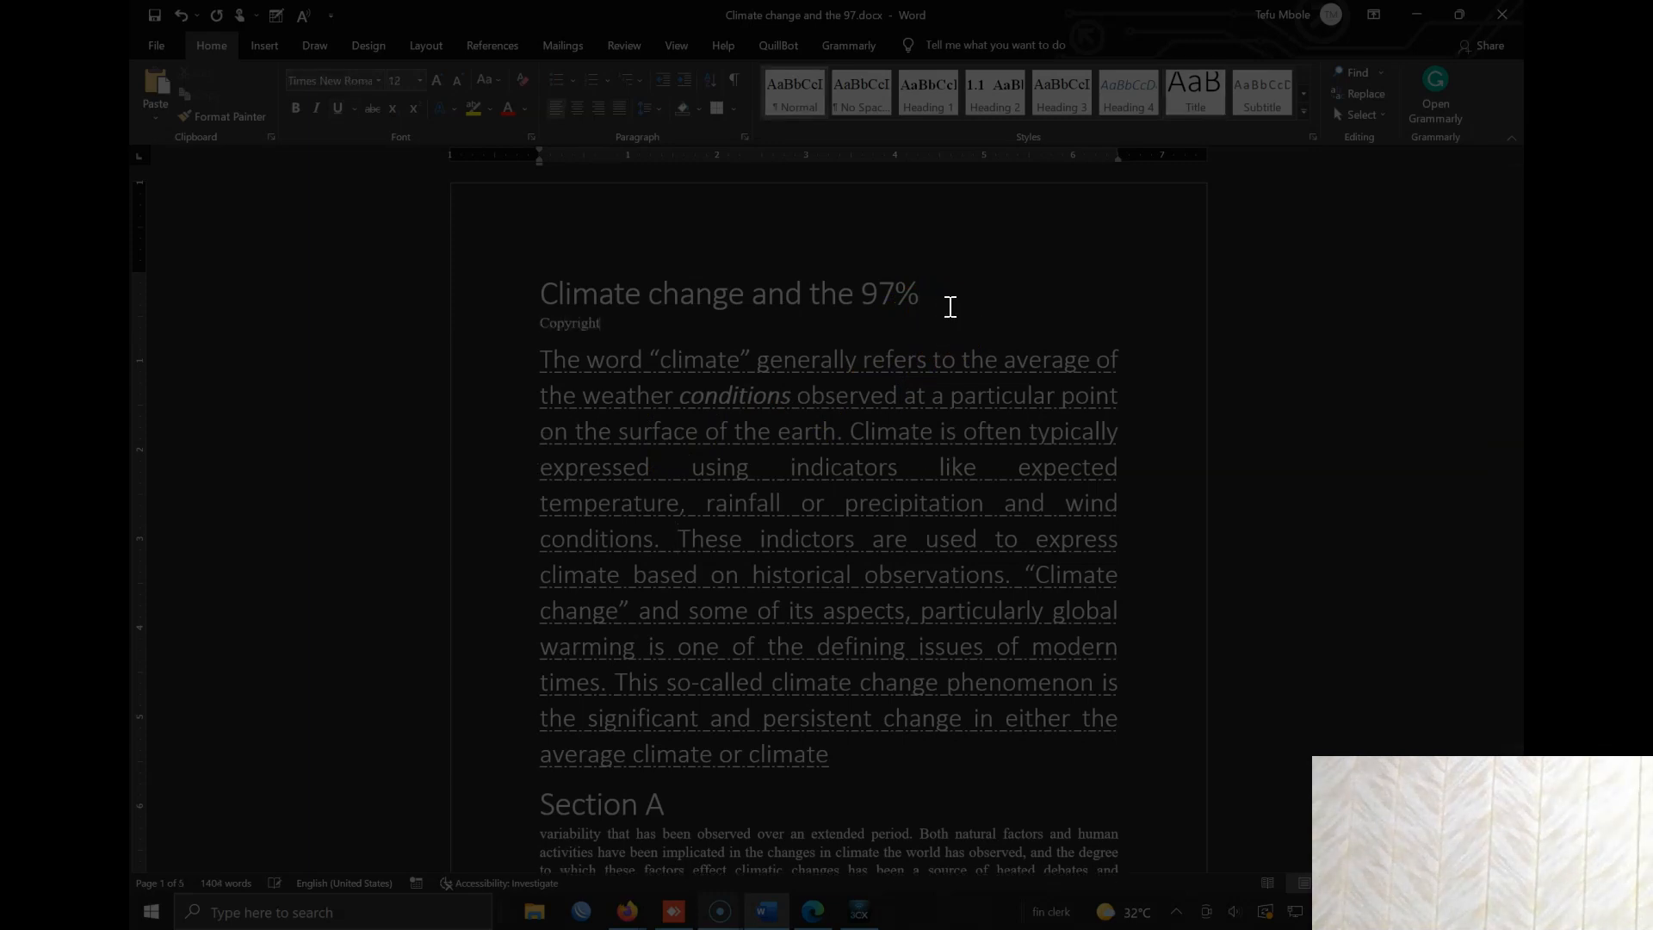
key("ctrl+alt+r")
key("BackSpace")
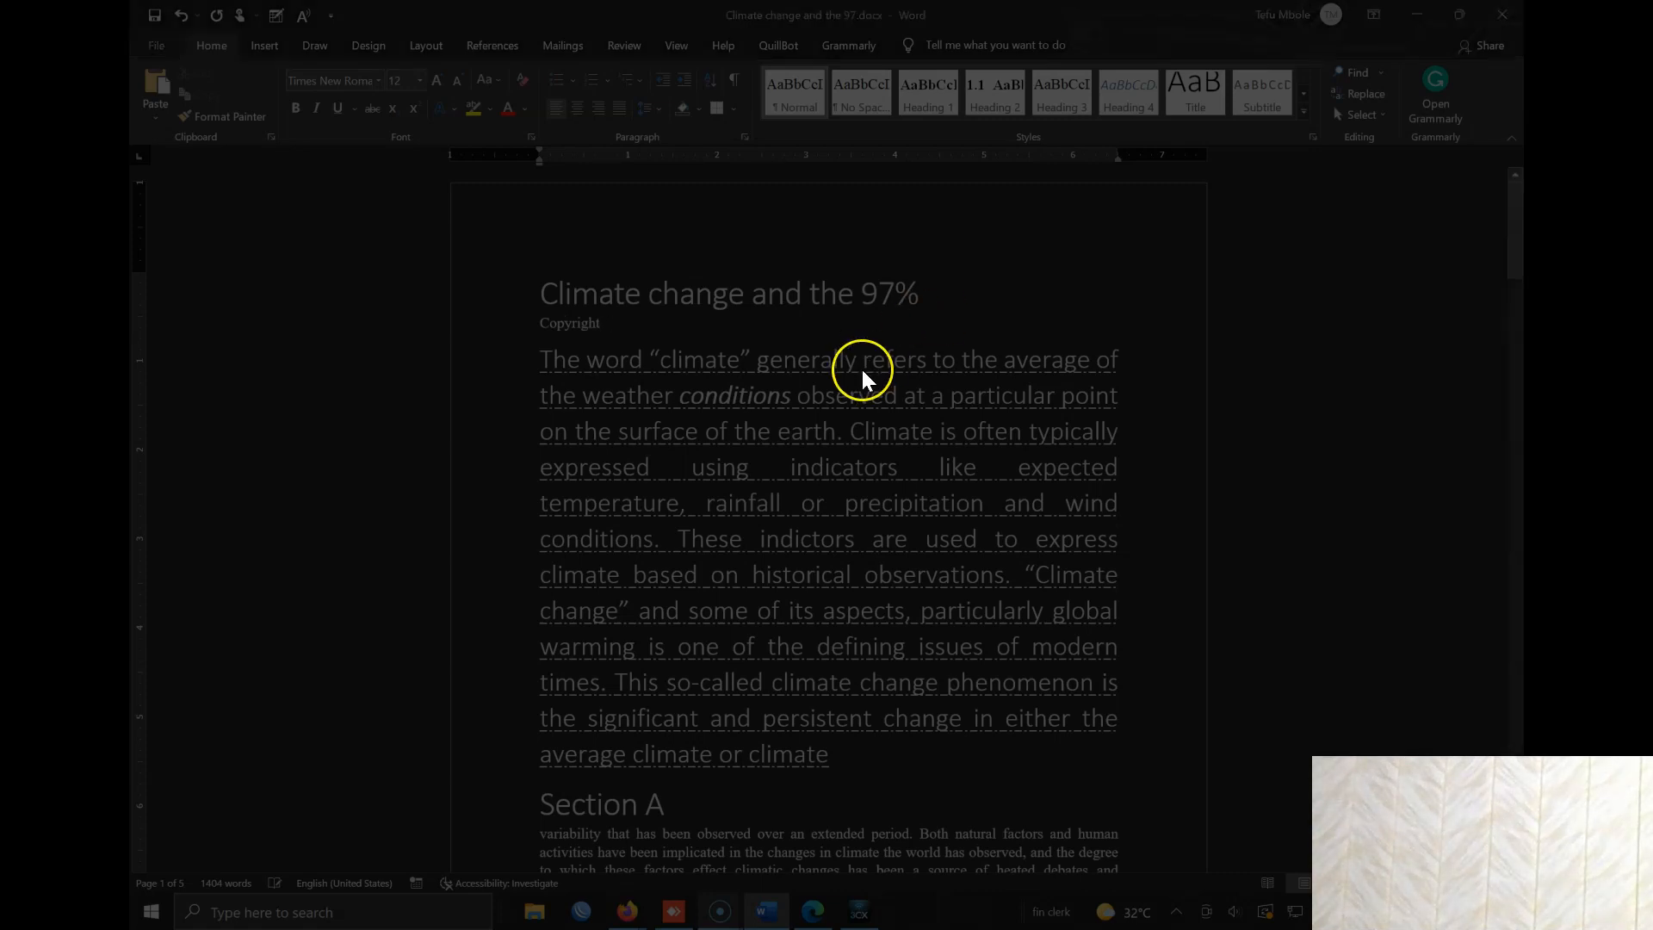
Open the Windows On-Screen Keyboard and move it clear of the "Copyright" line.
key("super")
type("key")
left_click(310, 404)
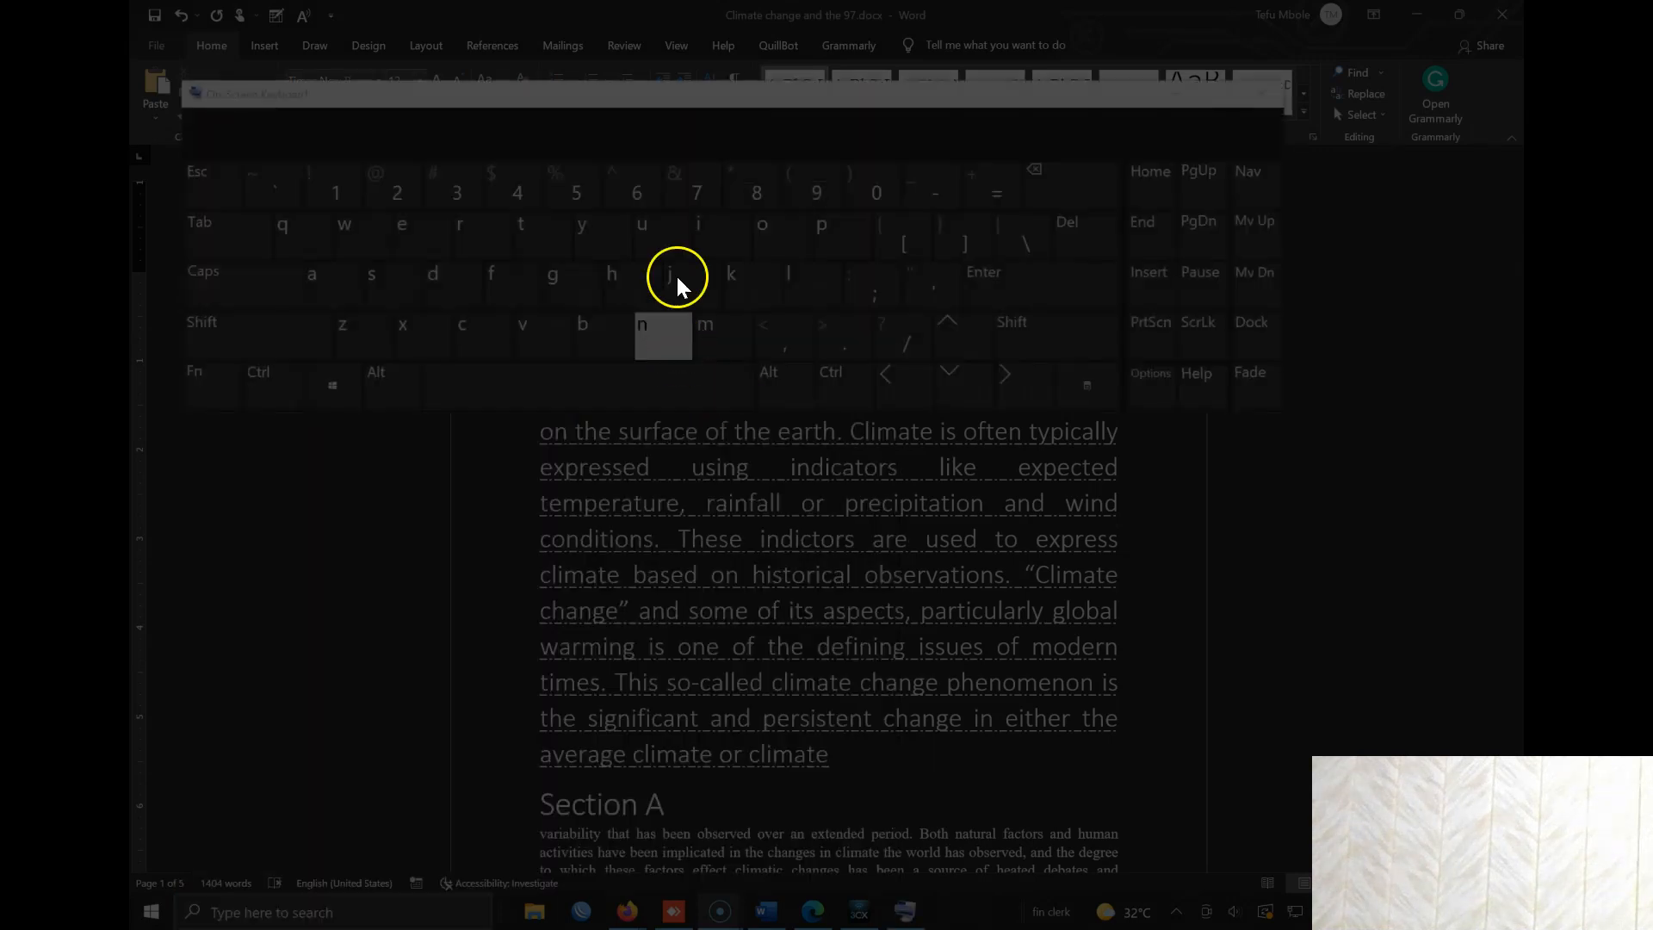
left_click_drag(670, 116, 819, 560)
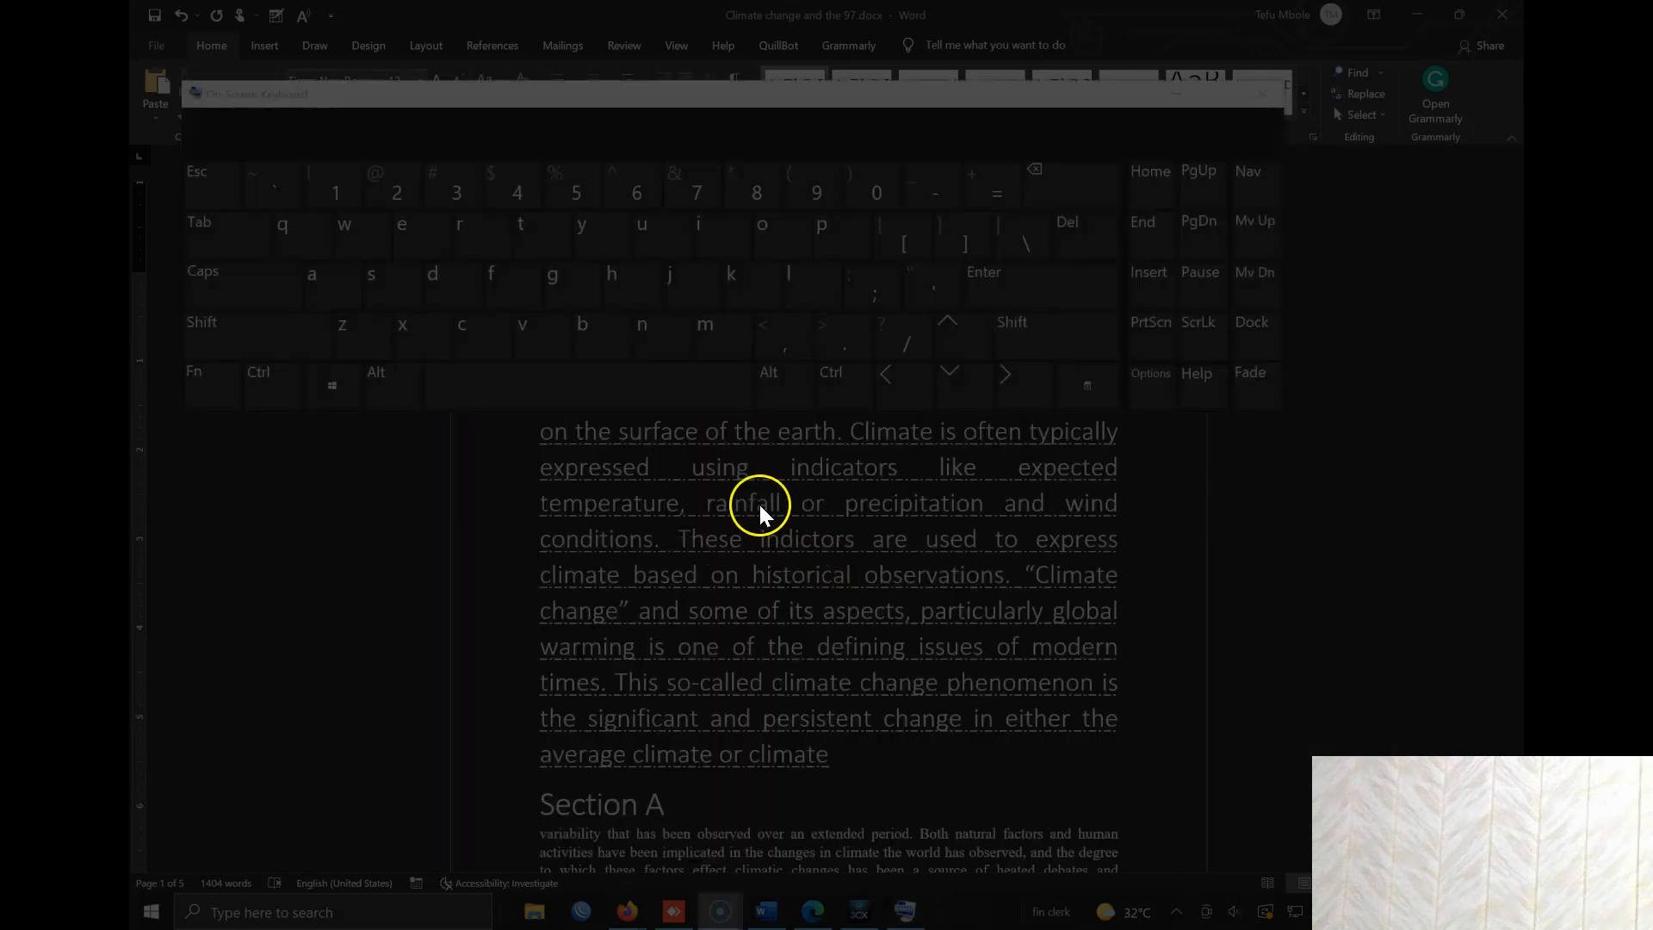
left_click_drag(704, 126, 852, 398)
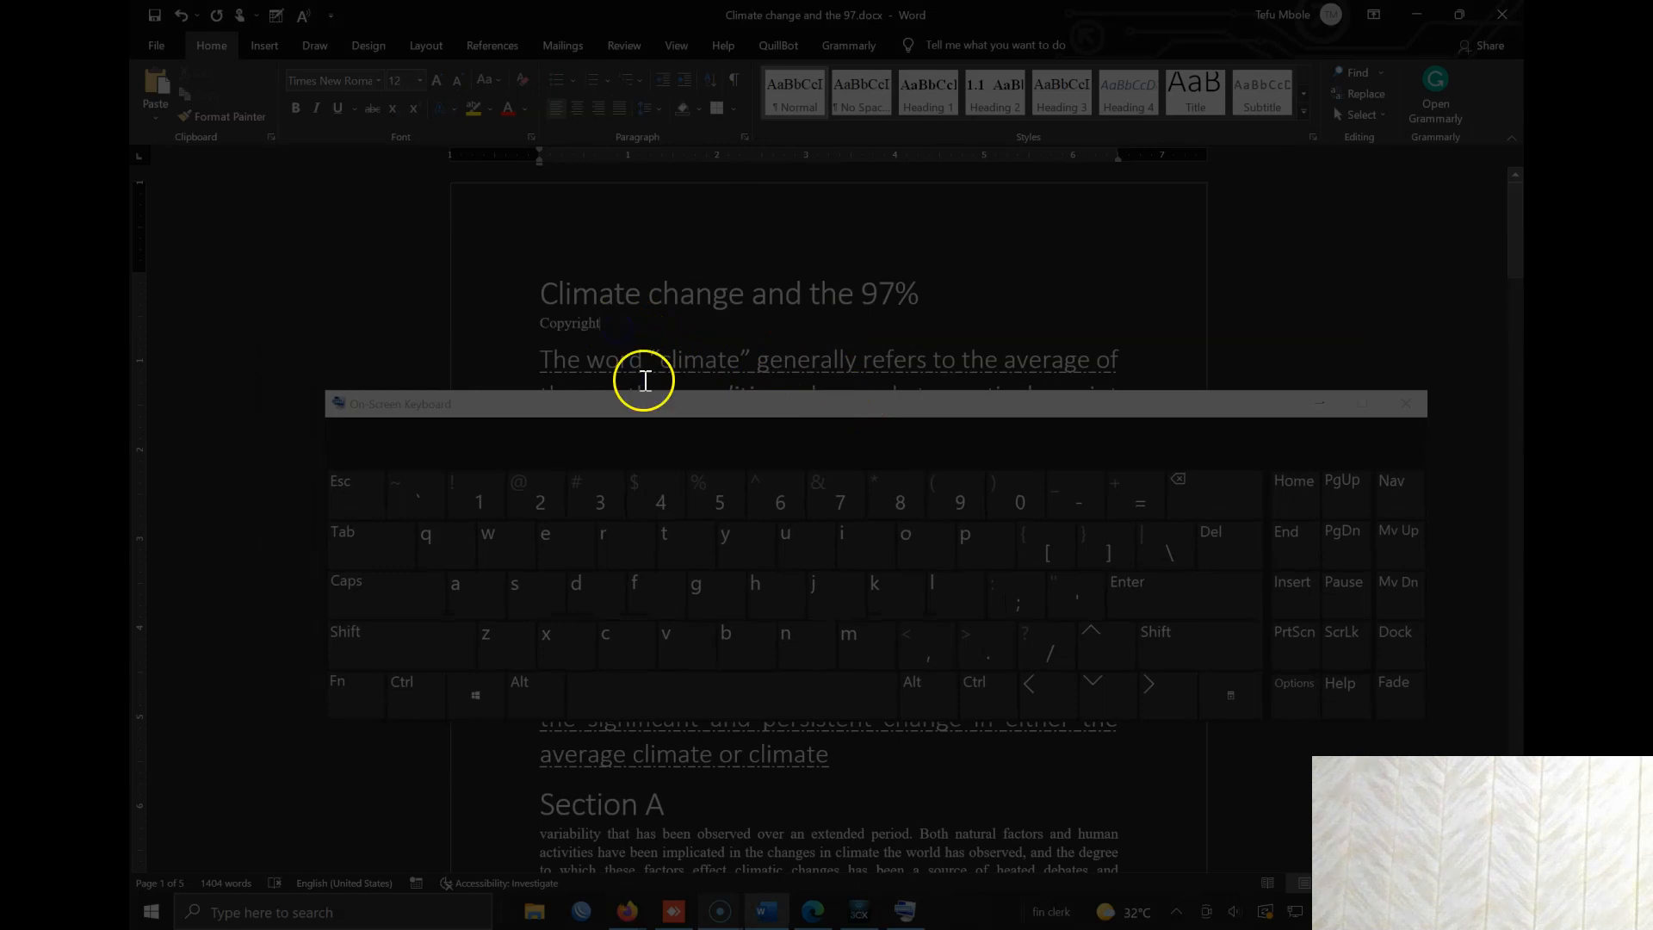
Insert a ® symbol after "Copyright" using the On-Screen Keyboard, close the keyboard, and format the symbol as superscript.
left_click(422, 693)
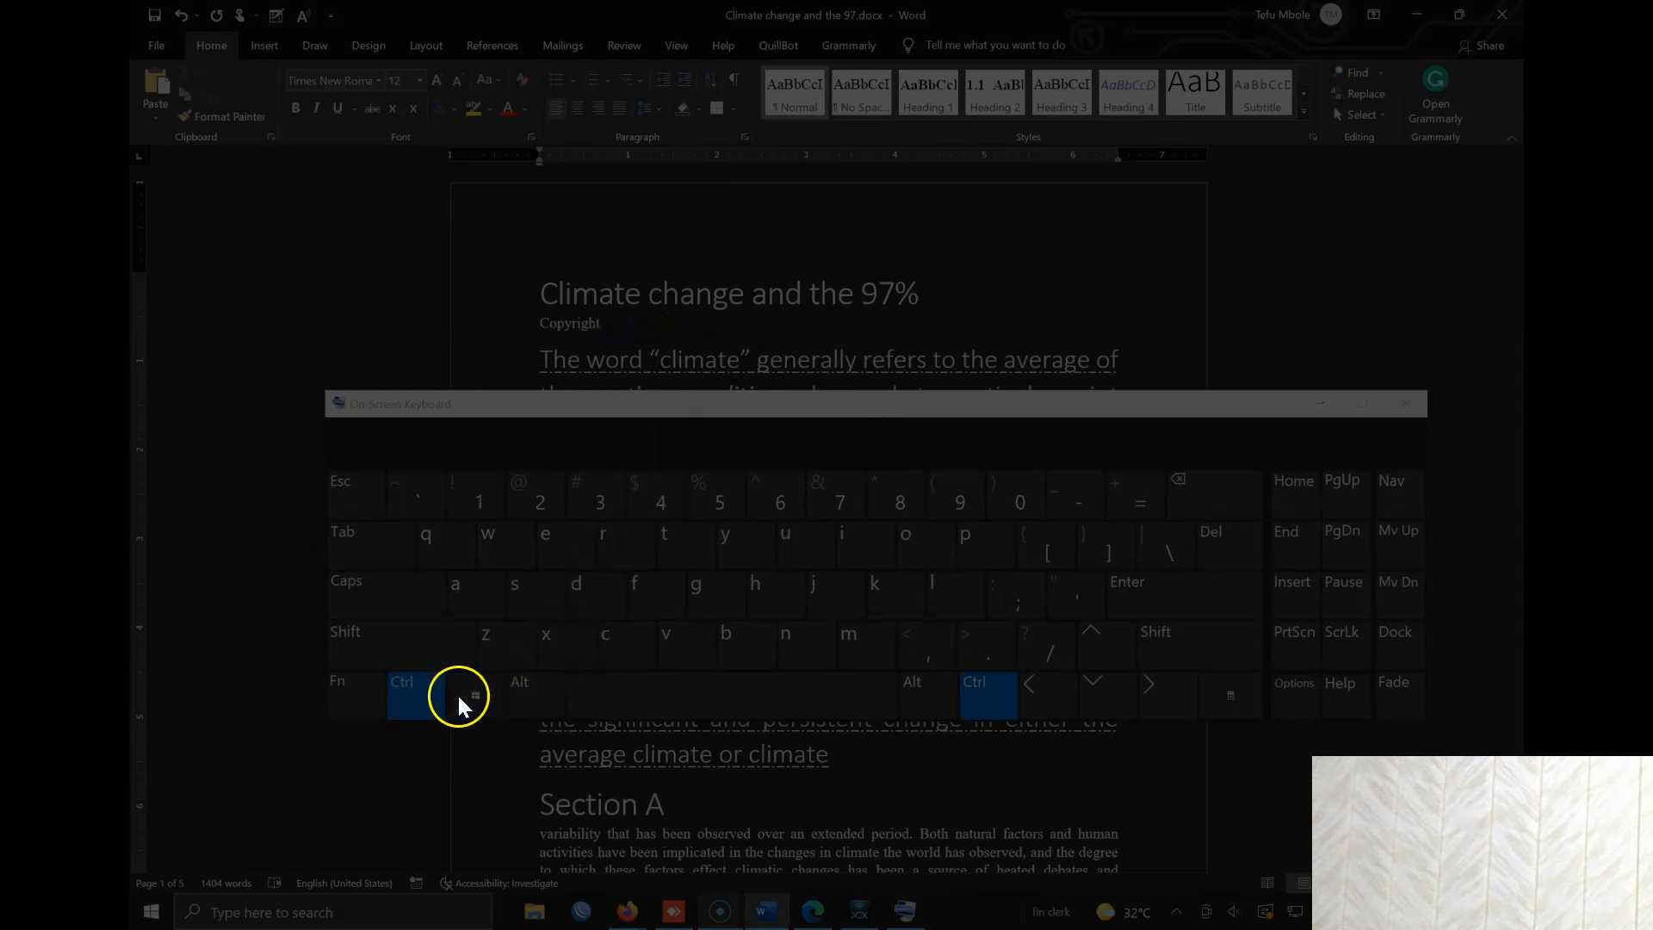
left_click(521, 689)
left_click(622, 541)
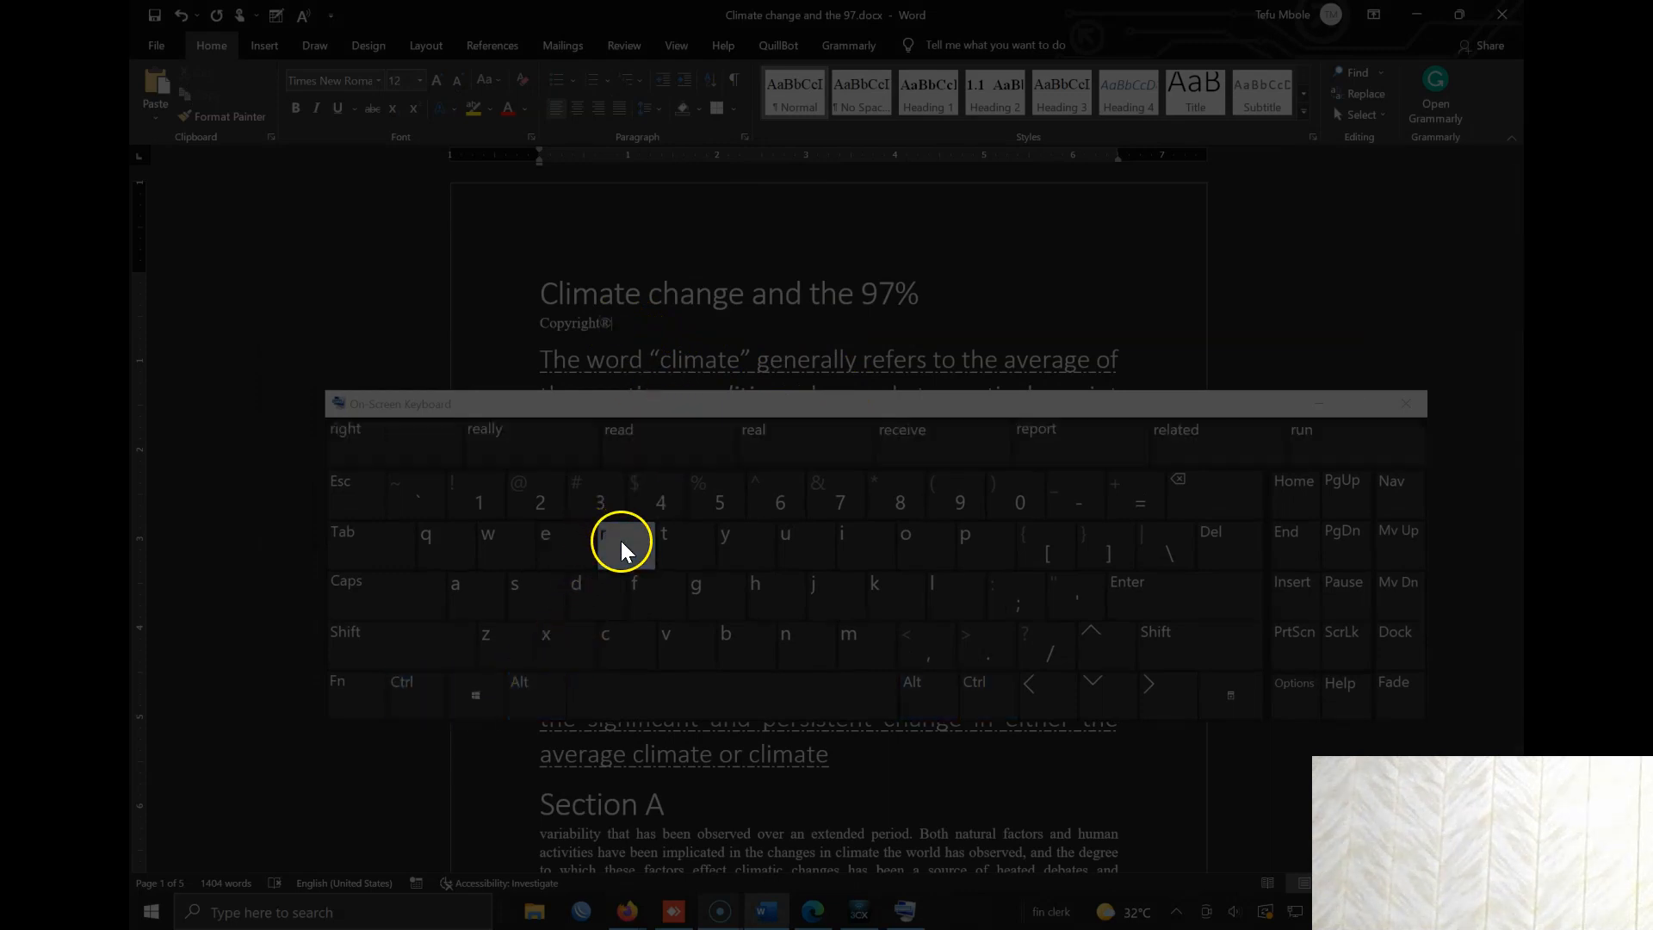
left_click(1403, 406)
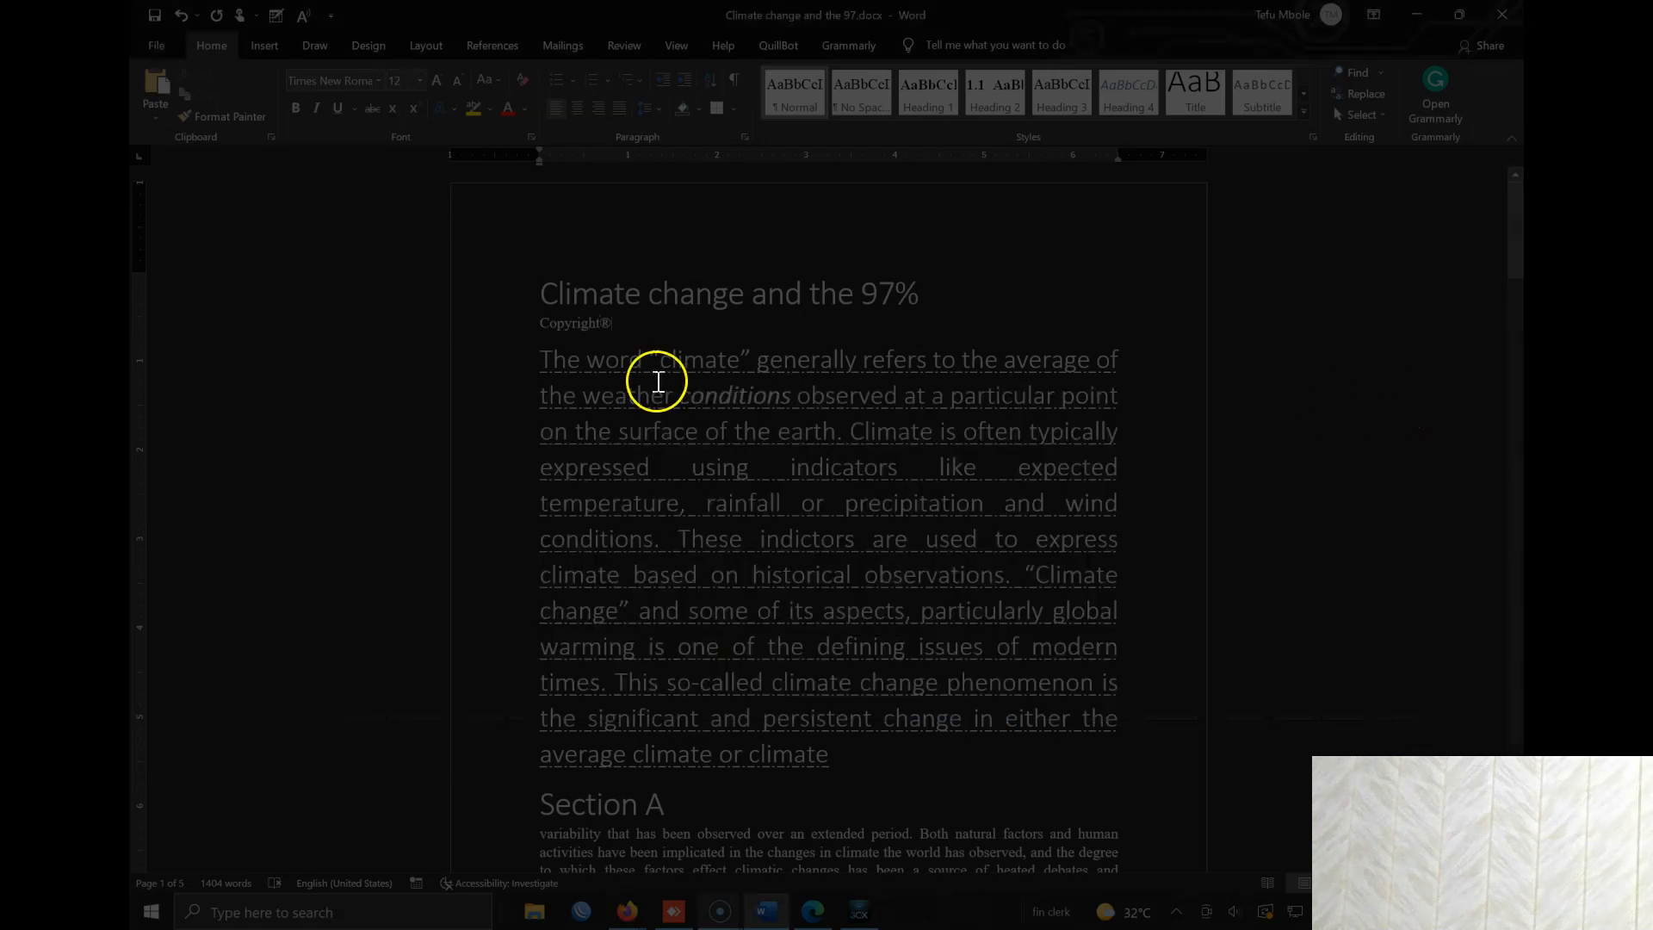
double_click(608, 324)
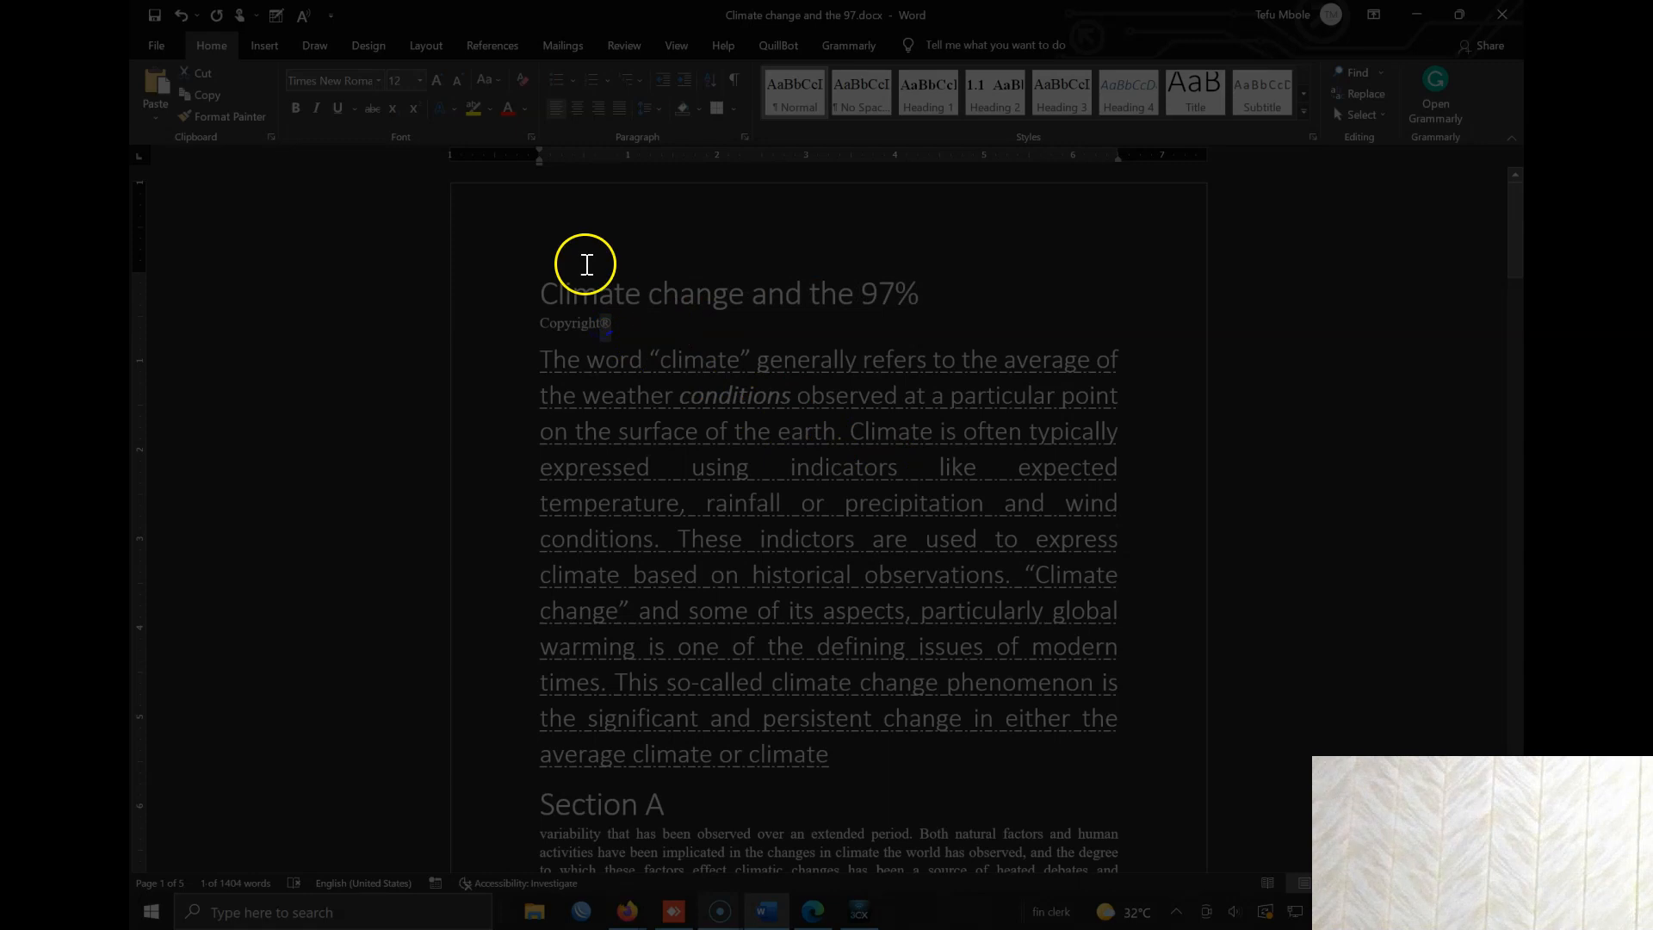
left_click(420, 108)
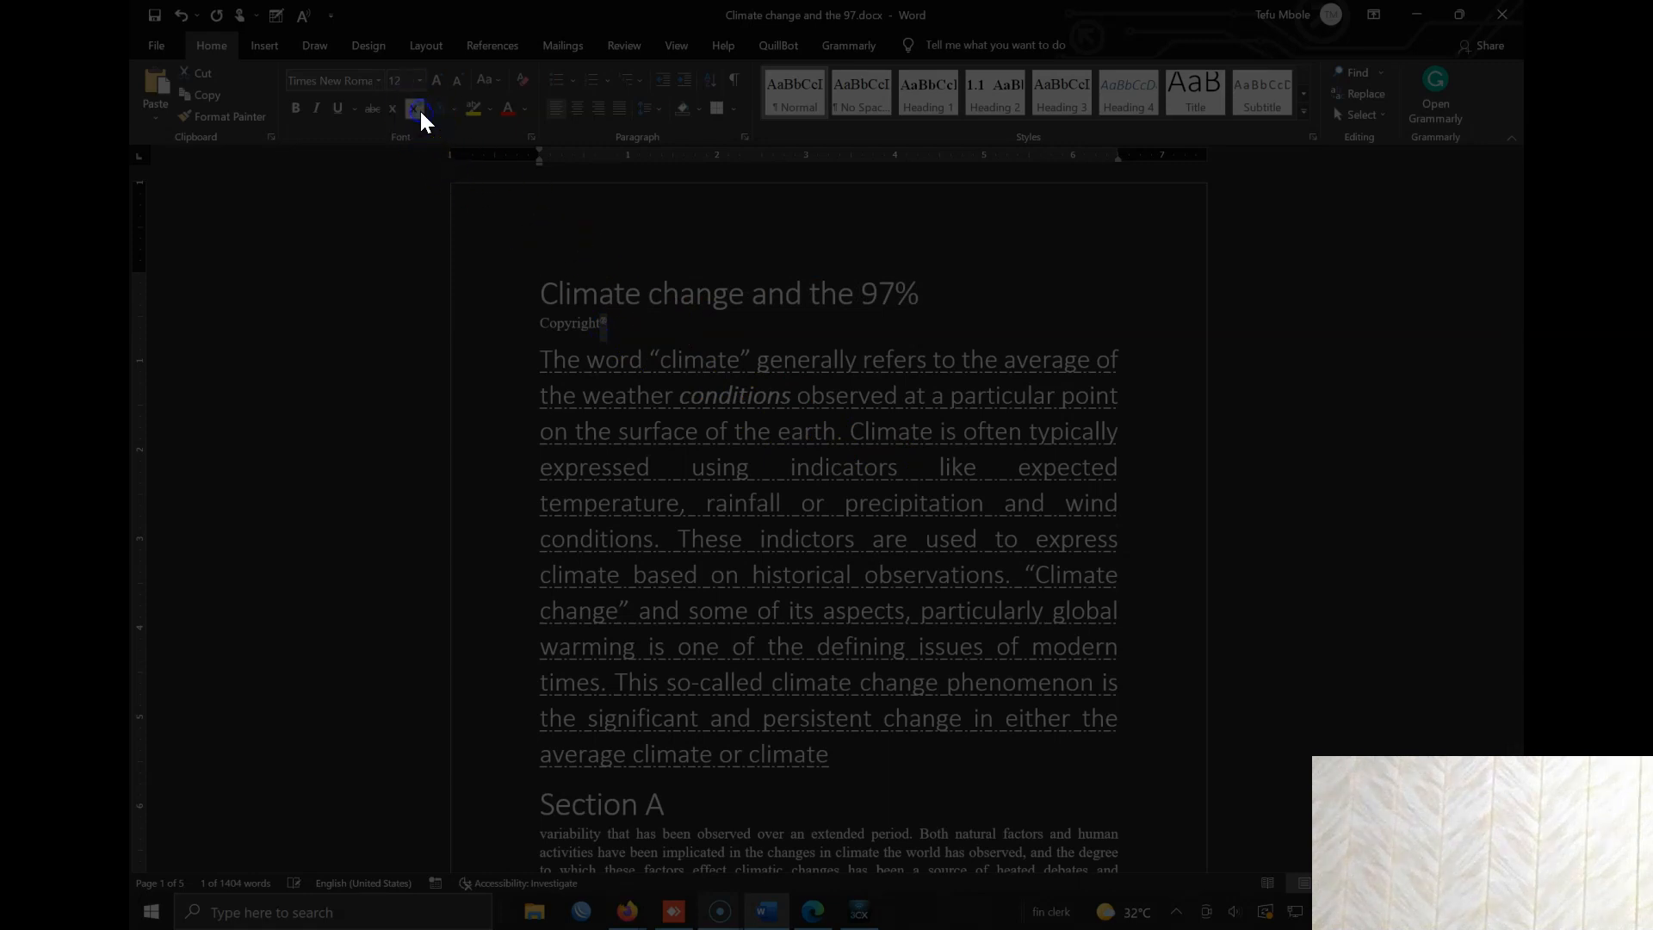
Enlarge the whole "Copyright®" line in increments to 36 pt.
left_click_drag(609, 313, 548, 317)
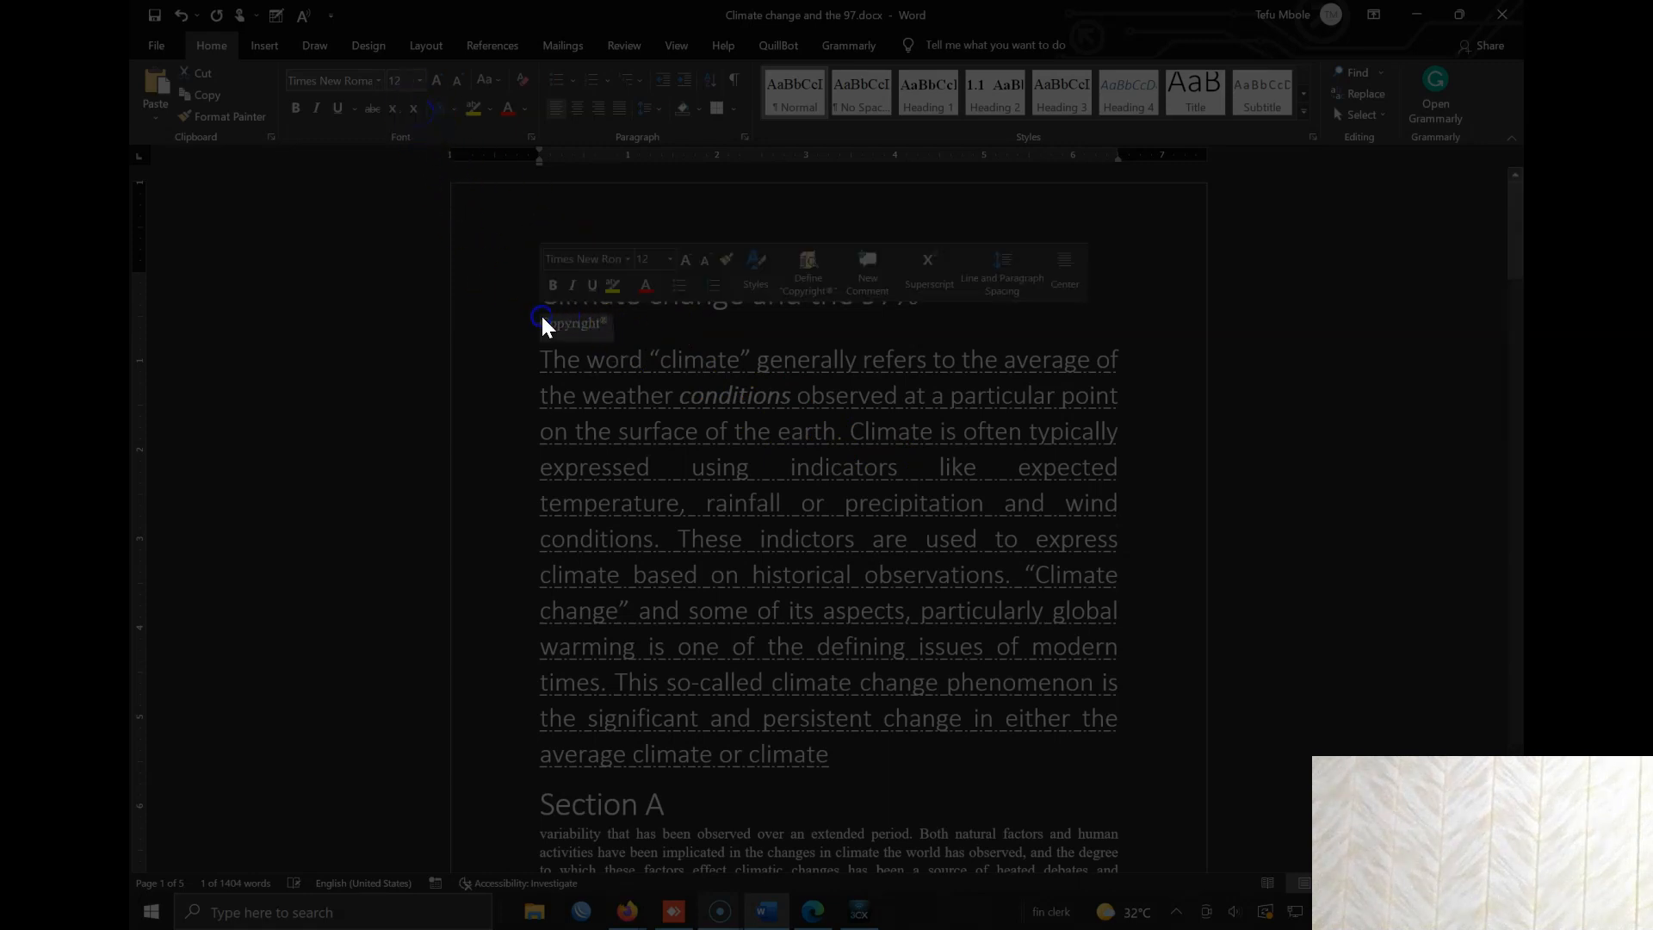
key("ctrl+shift+period")
key("ctrl+shift+period")
key("ctrl+shift+period")
key("ctrl+shift+period")
key("ctrl+shift+period")
key("ctrl+shift+period")
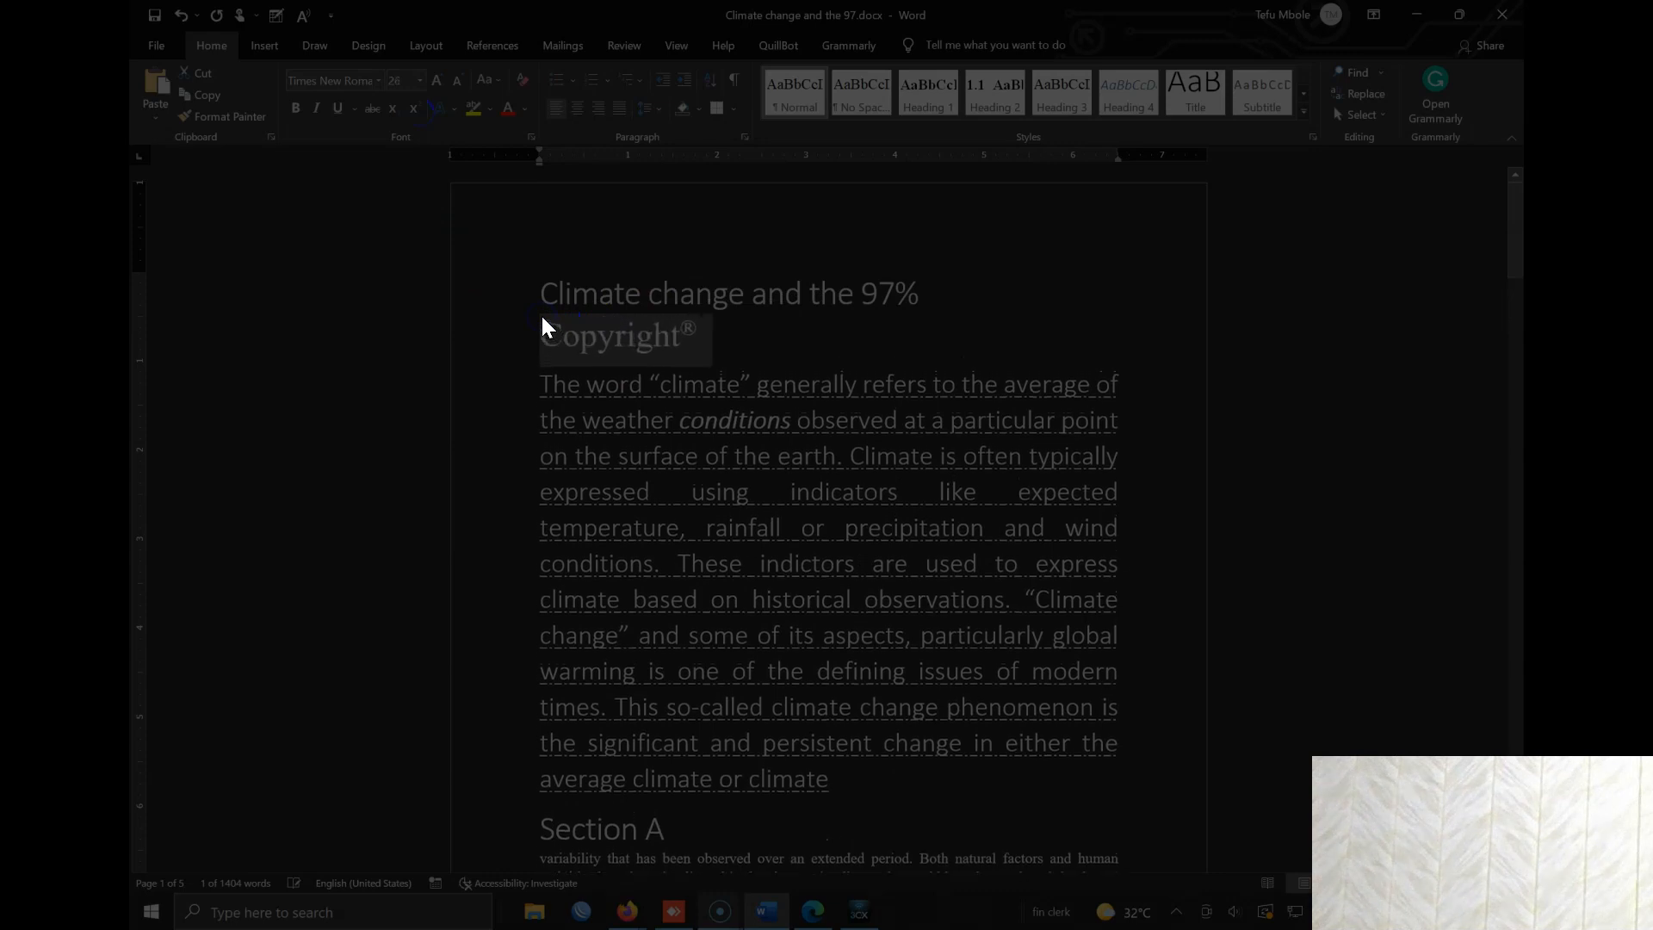
key("ctrl+shift+period")
key("ctrl+shift+period")
key("ctrl+shift+period")
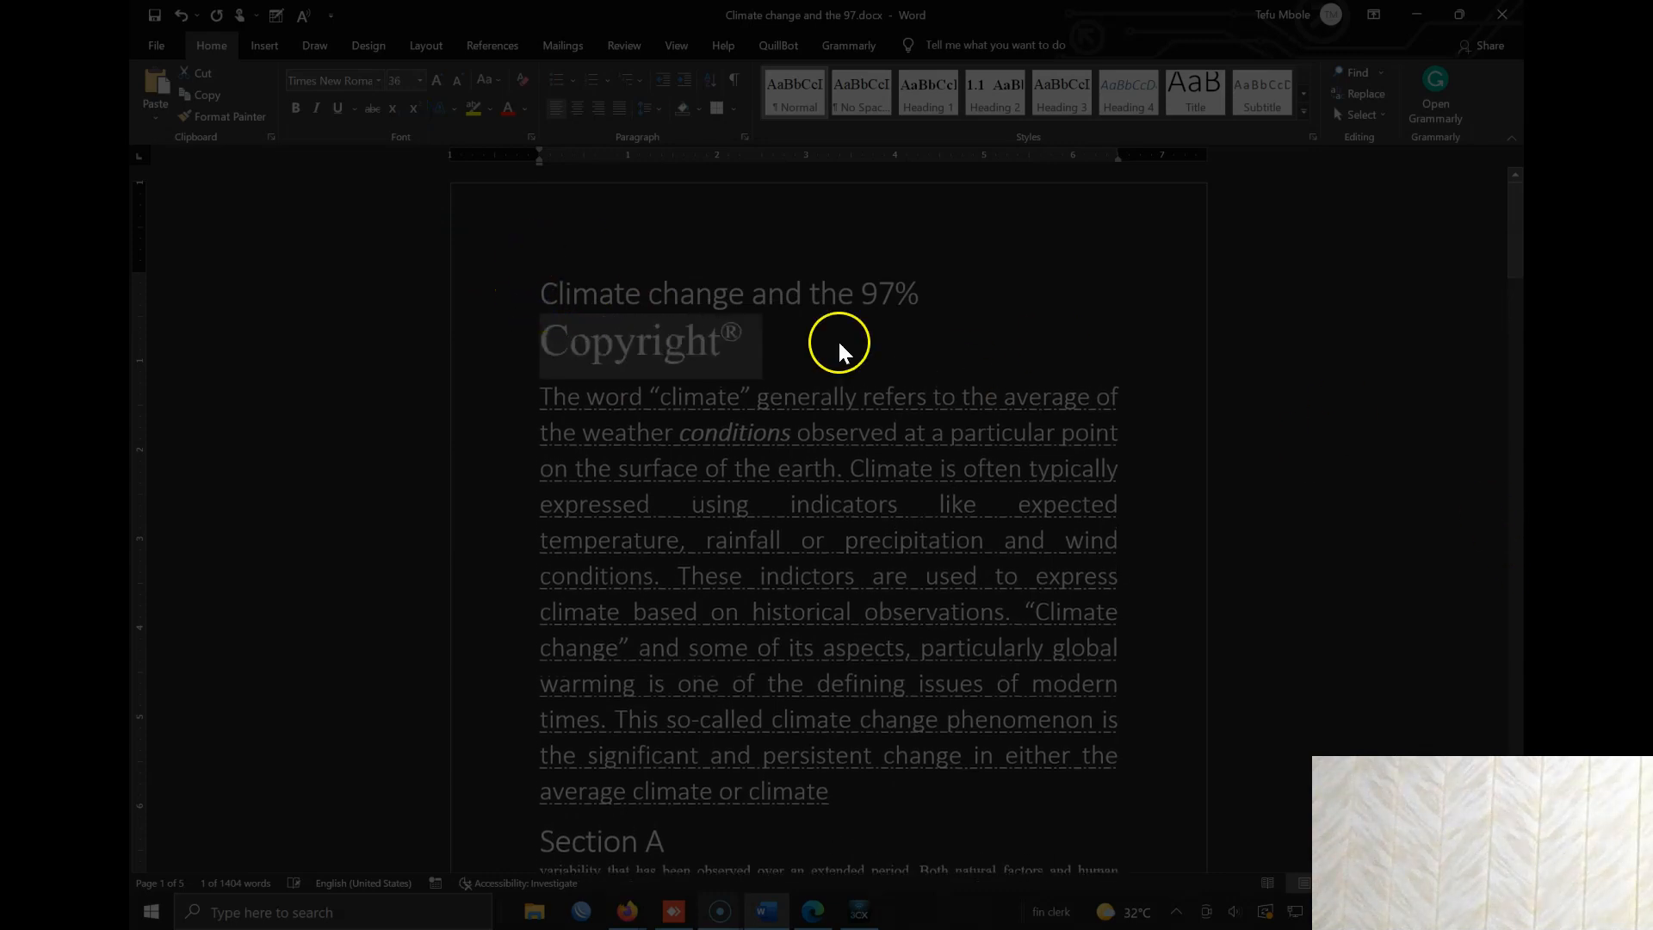
Try subscript on the whole "Copyright®" line and undo it.
left_click(396, 110)
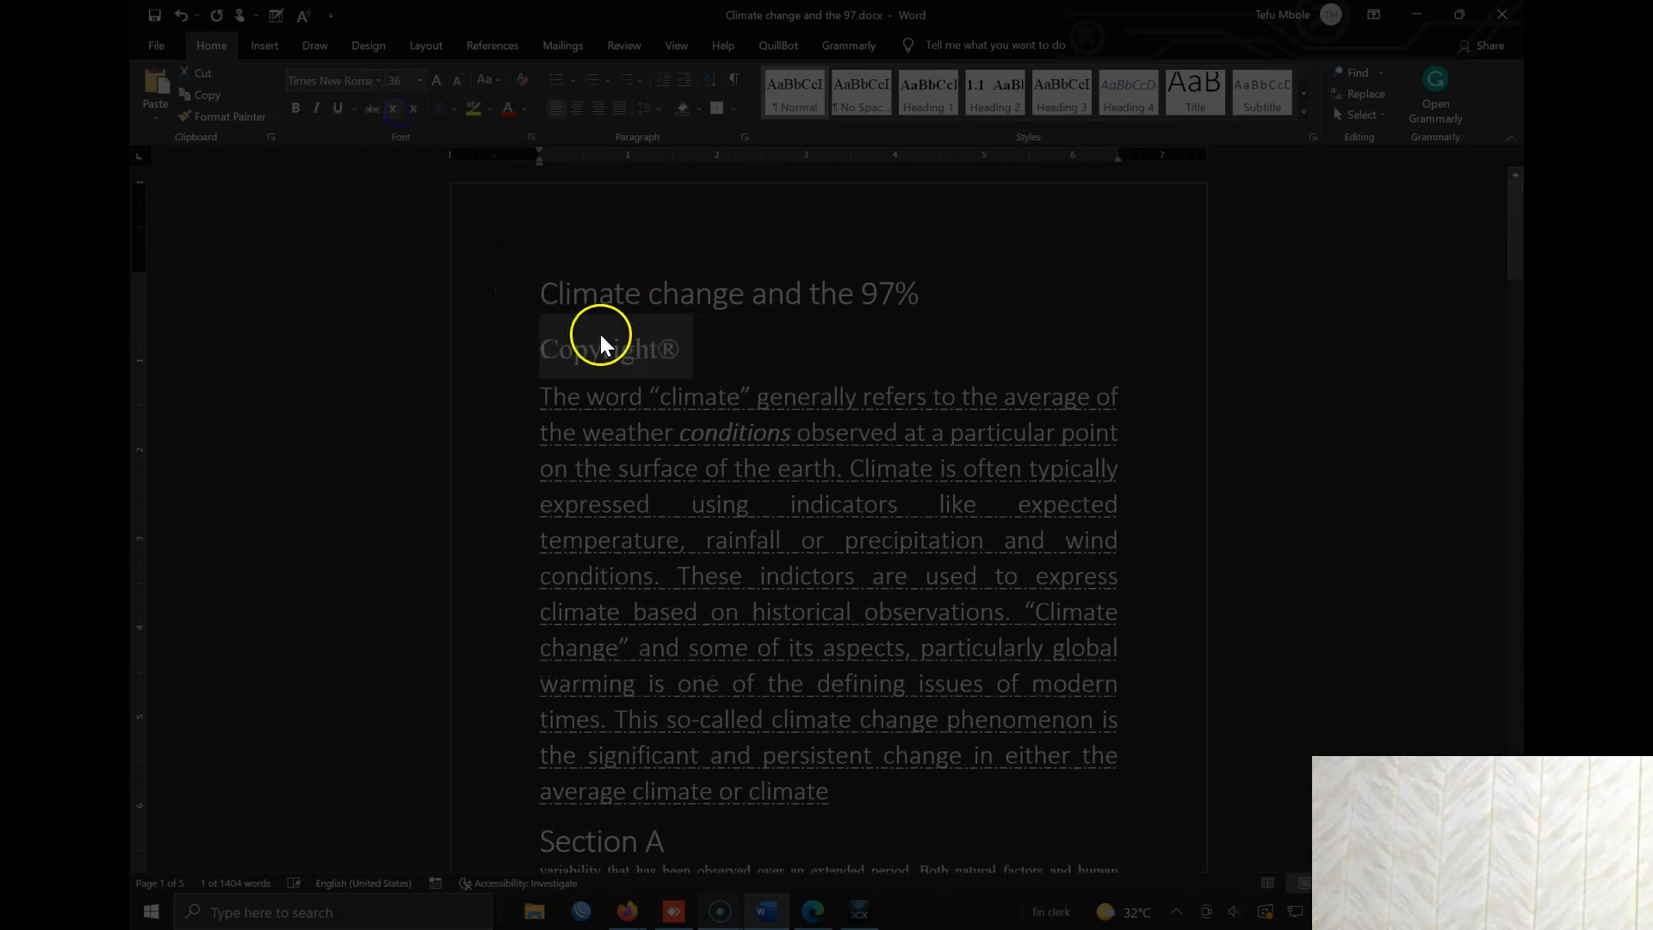
key("ctrl+z")
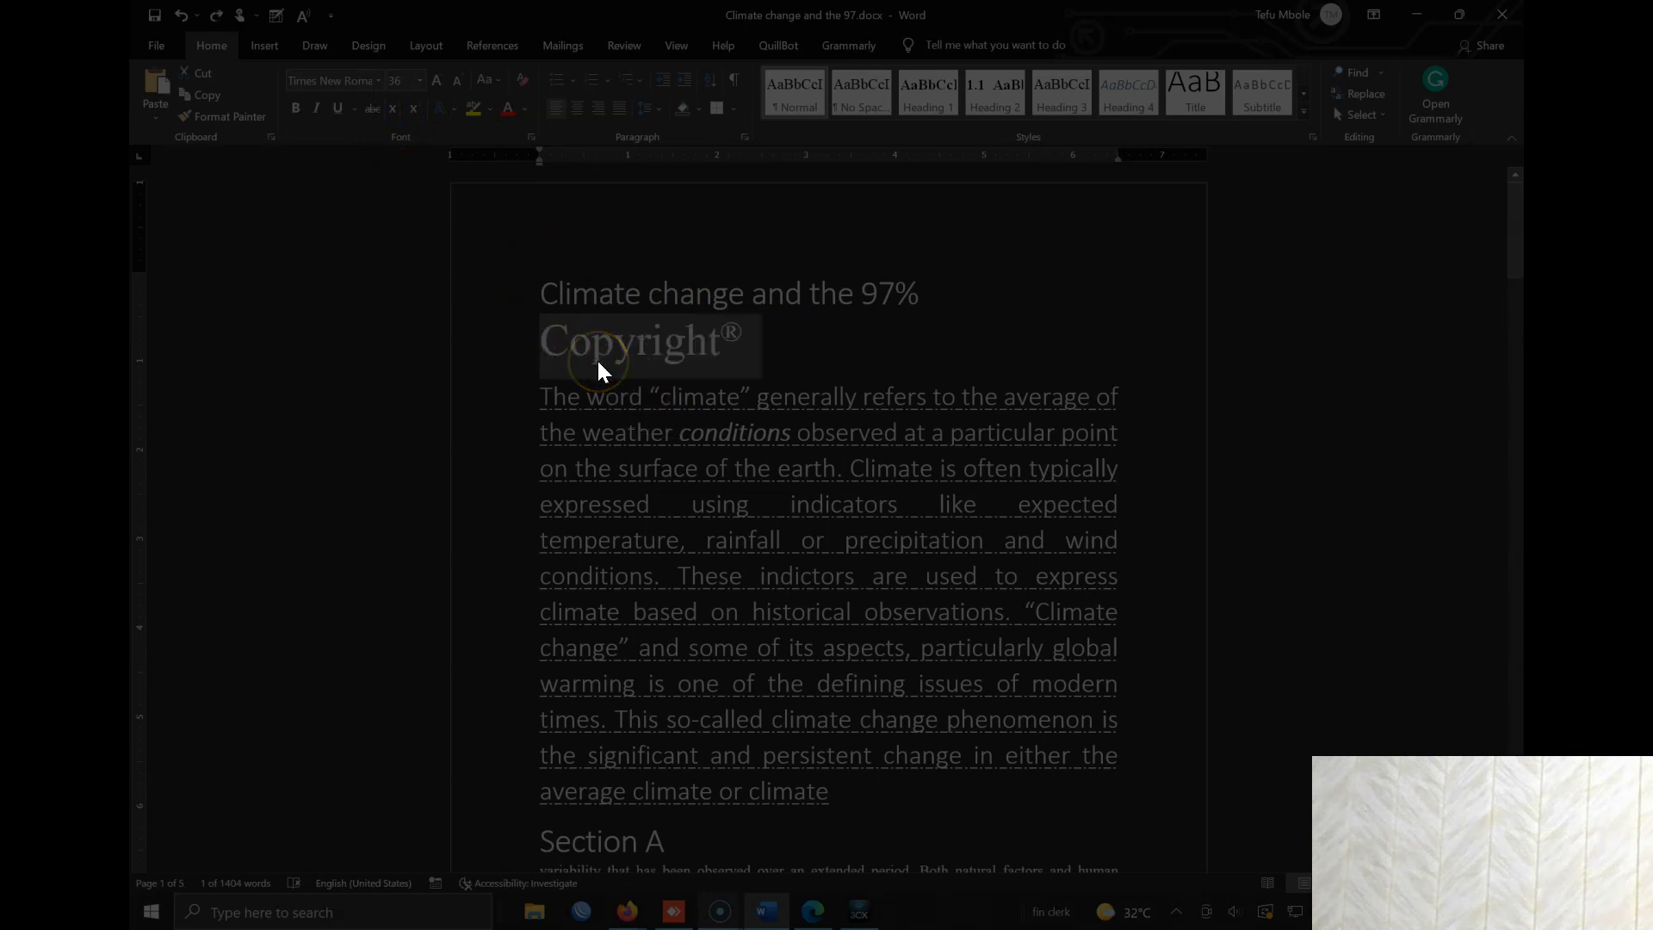
Clear the ® symbol's character formatting and copy the formatting of "Copyright" onto it with Format Painter.
left_click(693, 384)
left_click_drag(763, 343, 730, 338)
key("ctrl+space")
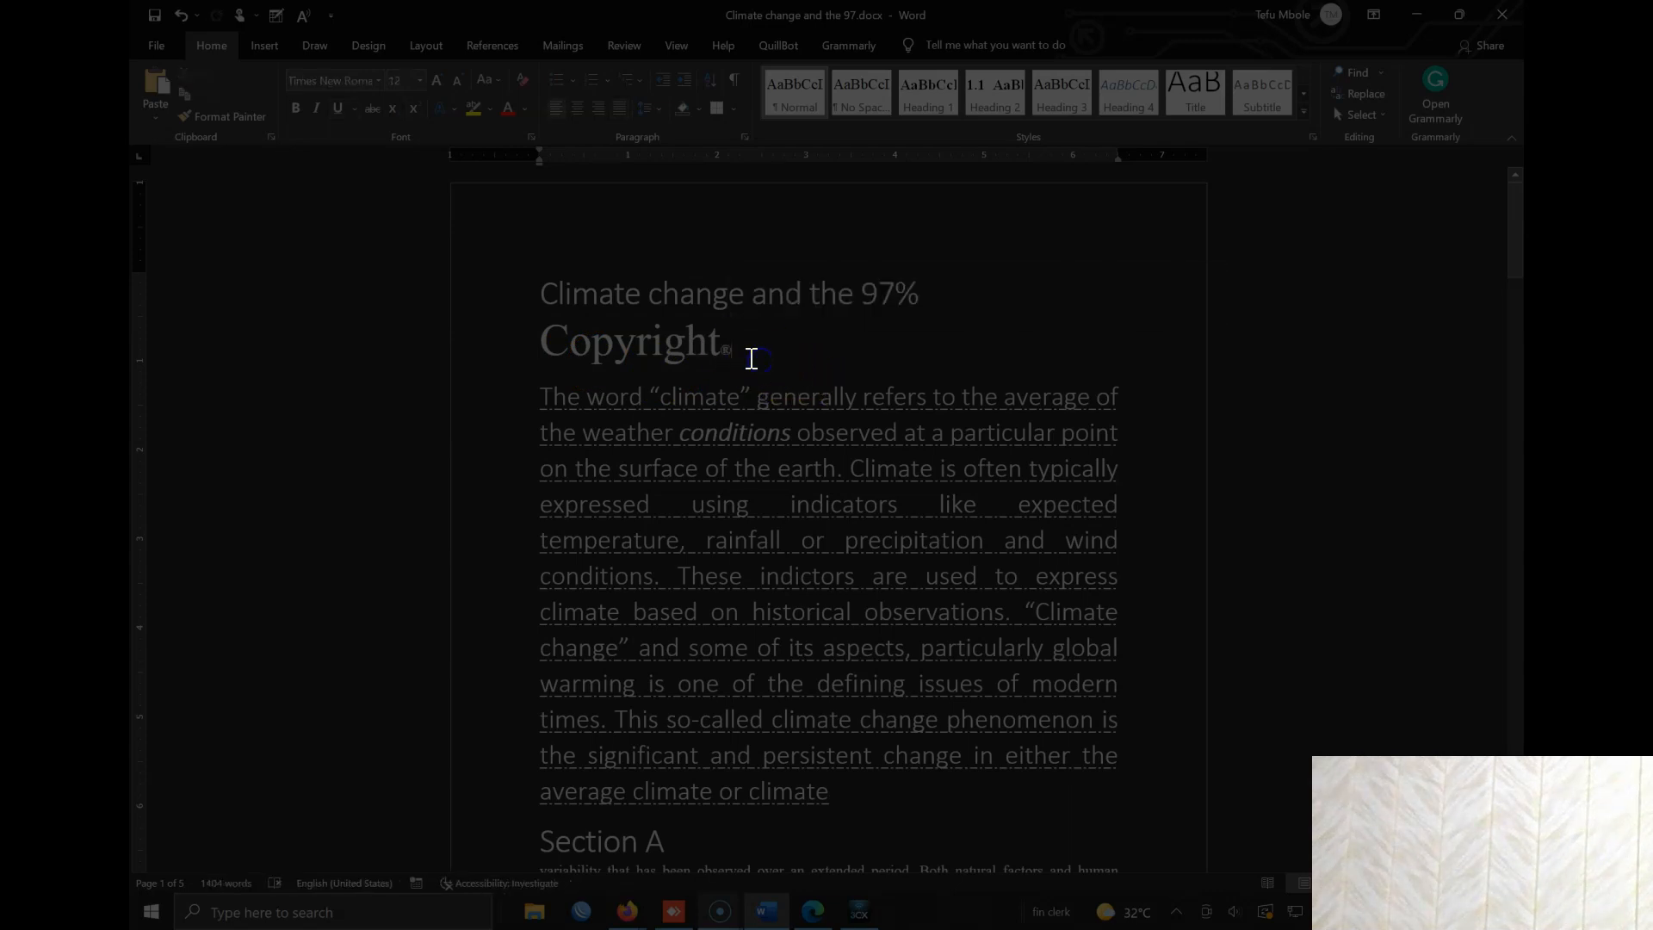
left_click(646, 347)
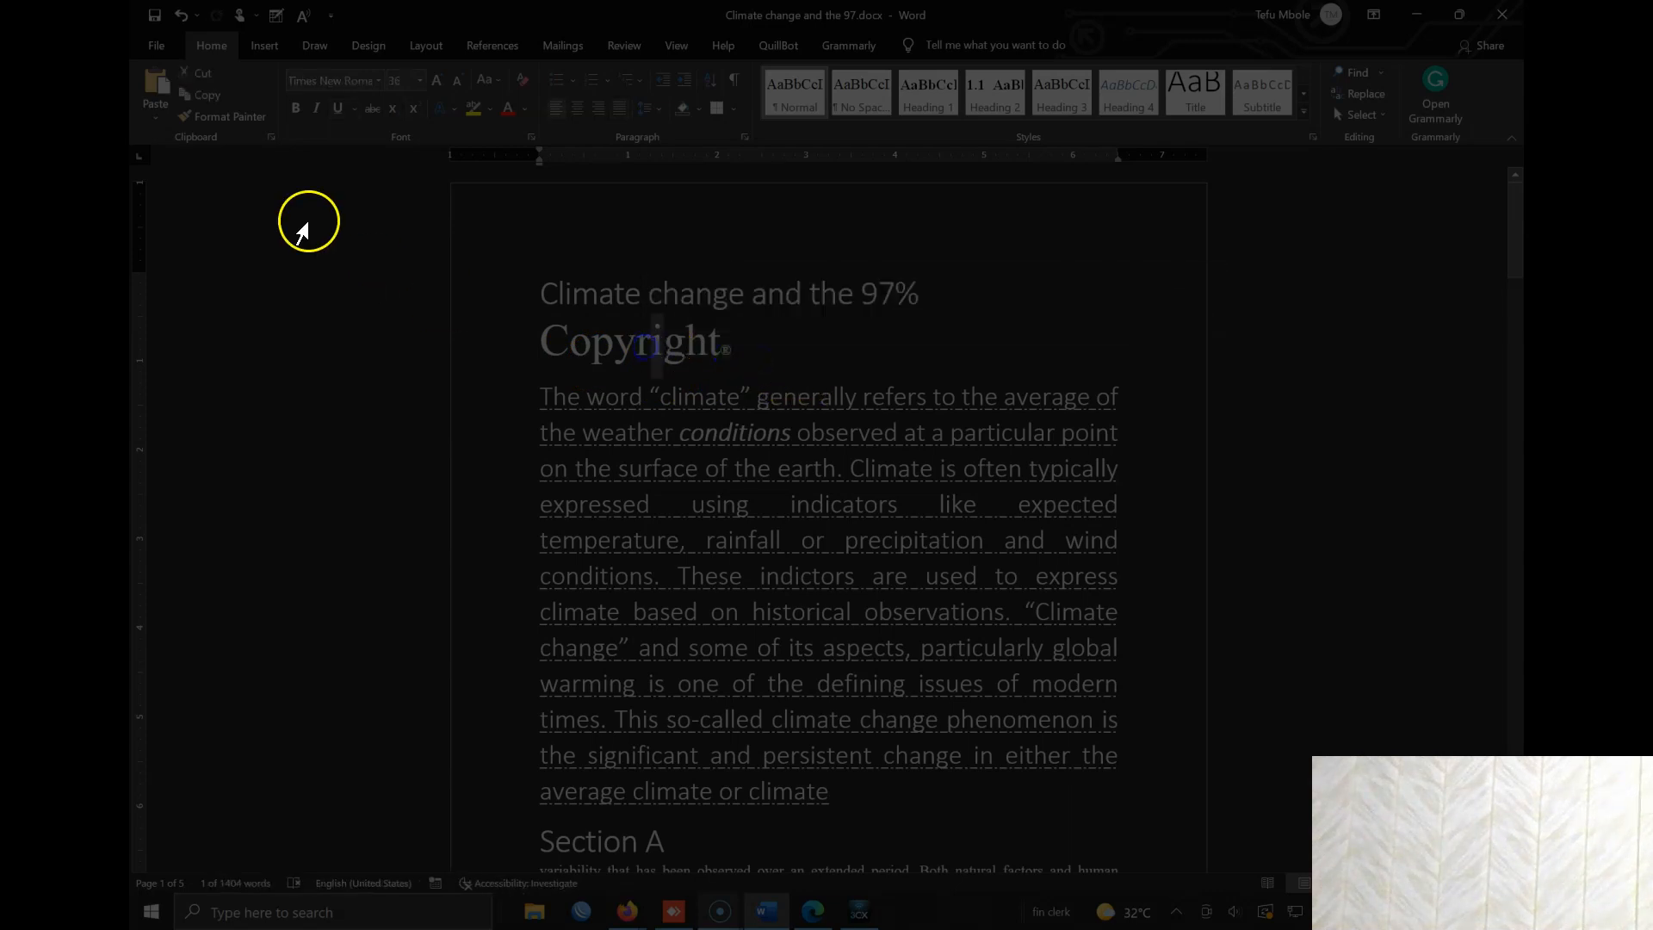
left_click(221, 117)
left_click_drag(699, 347, 727, 348)
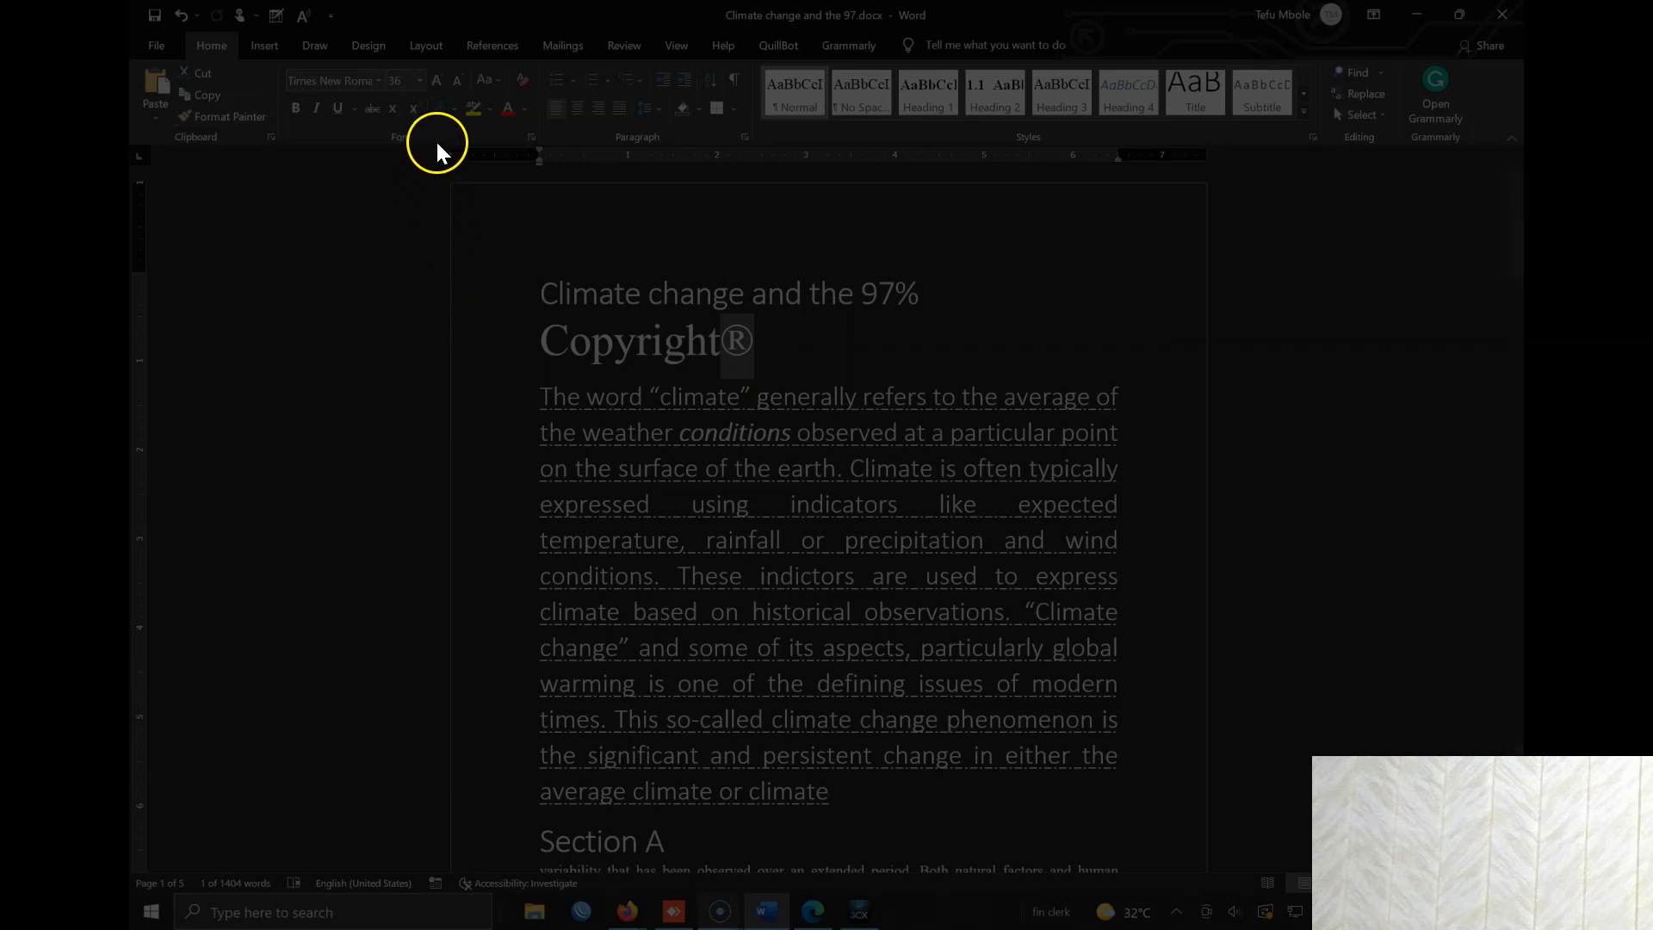
Format the ® symbol after "Copyright" as superscript, switch it to subscript, and highlight the heading and "Copyright" lines.
left_click(414, 107)
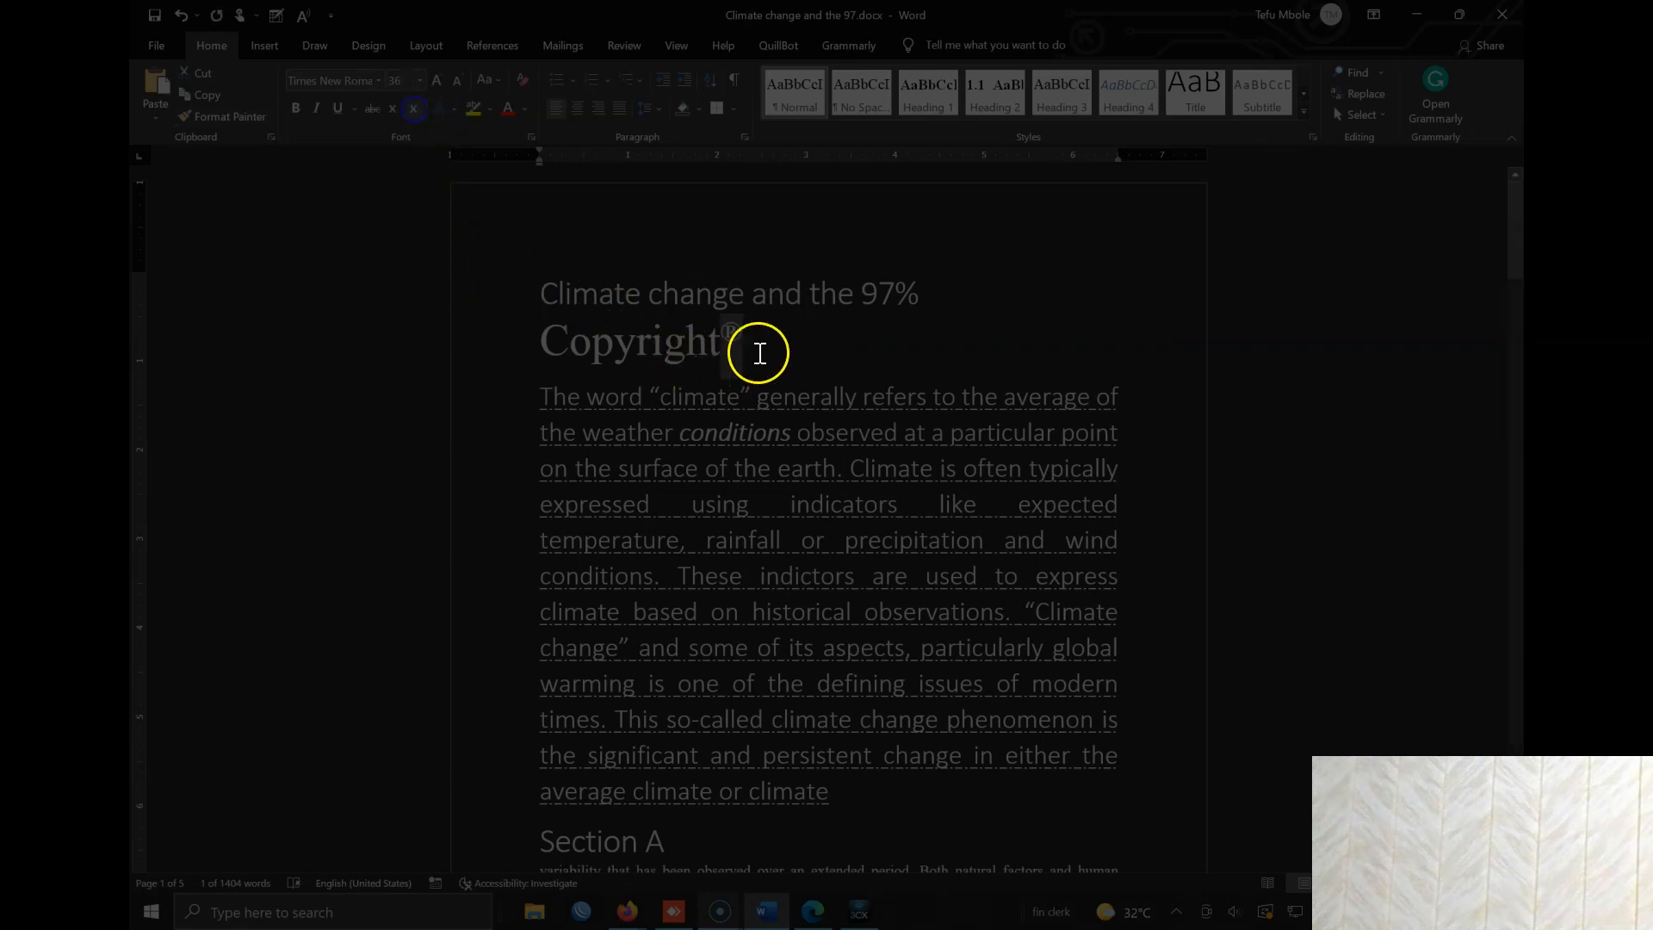
left_click(394, 110)
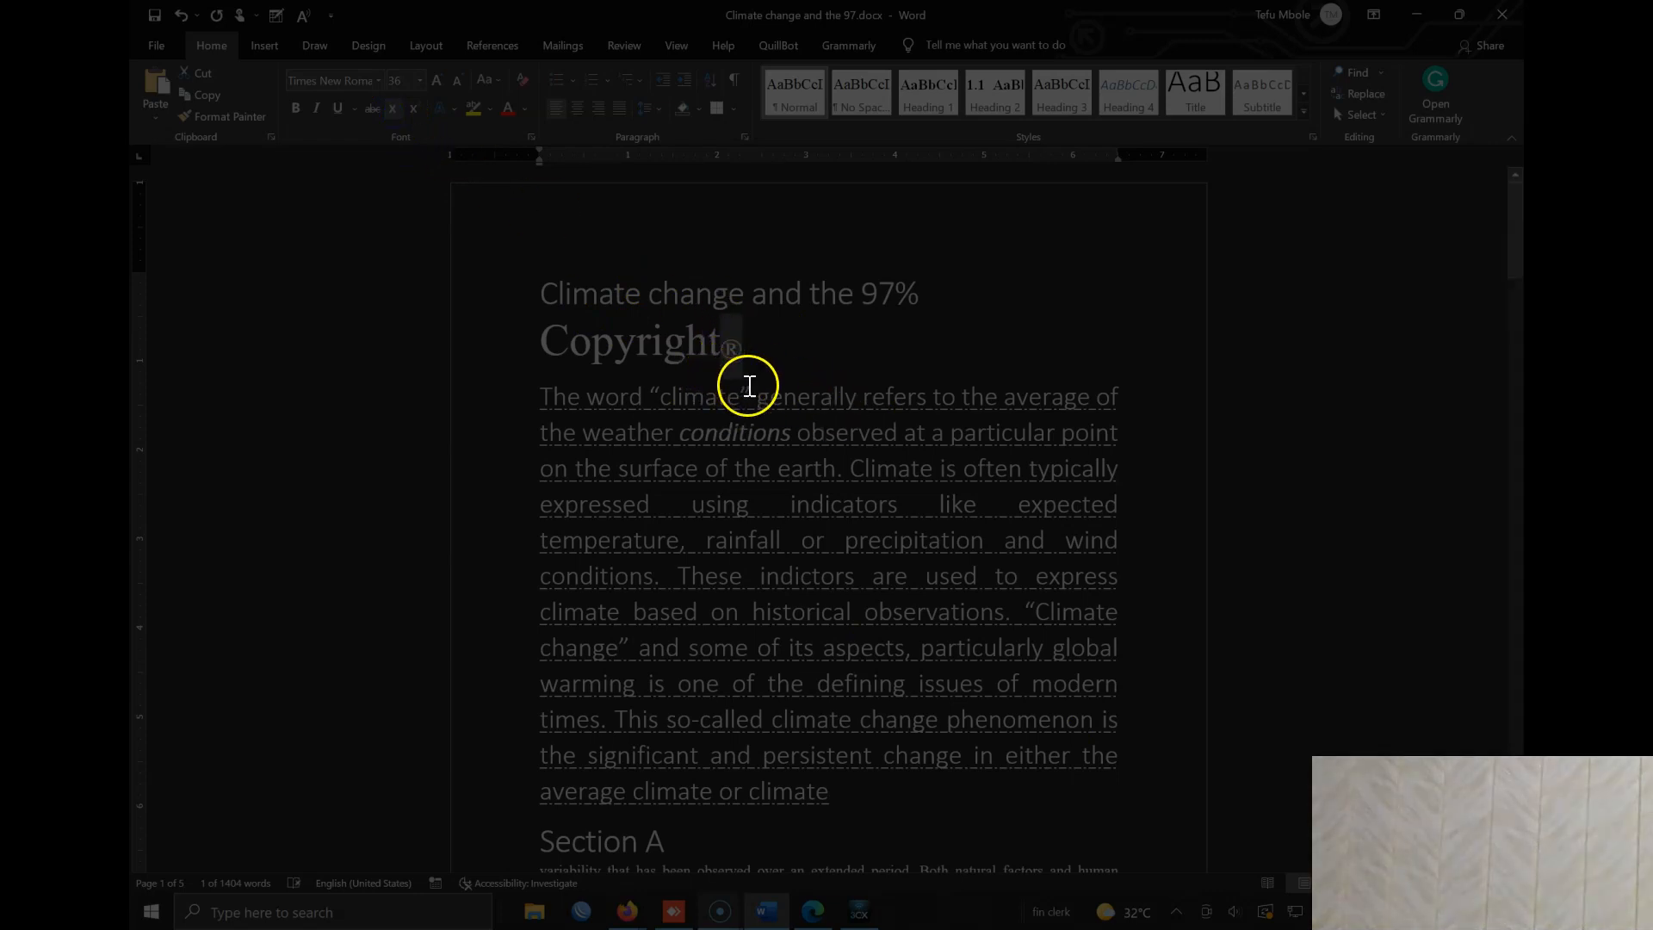
left_click(768, 363)
left_click_drag(769, 364, 545, 295)
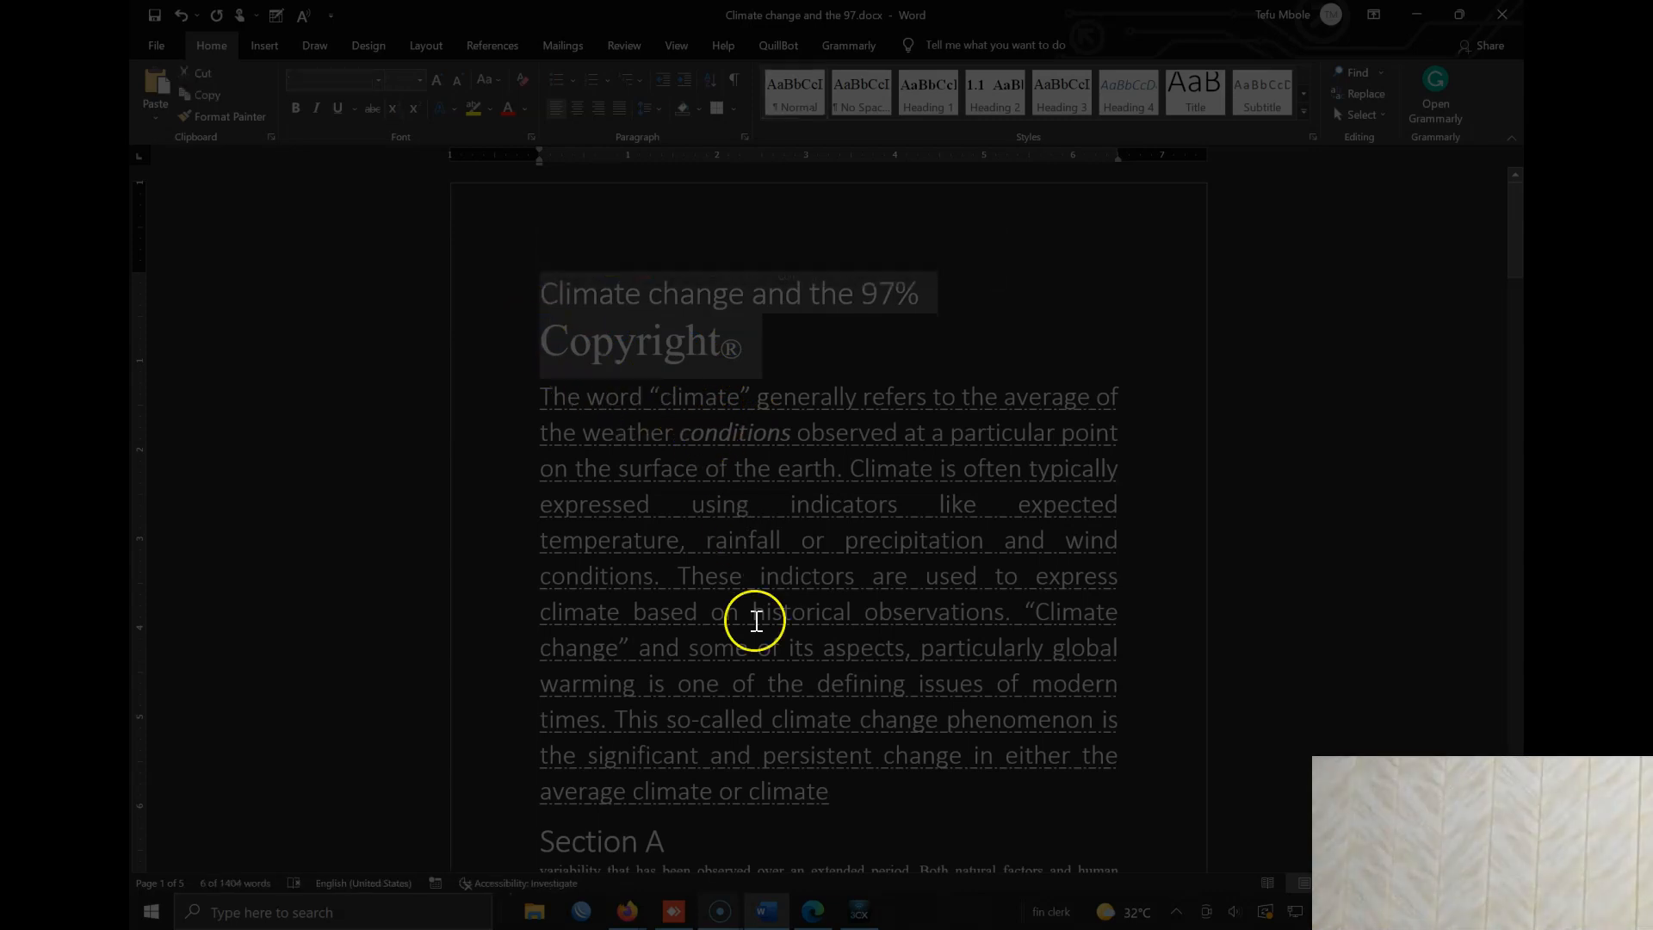
Select the first body paragraph and change its case to Sentence case and then to lowercase.
left_click_drag(841, 793, 540, 404)
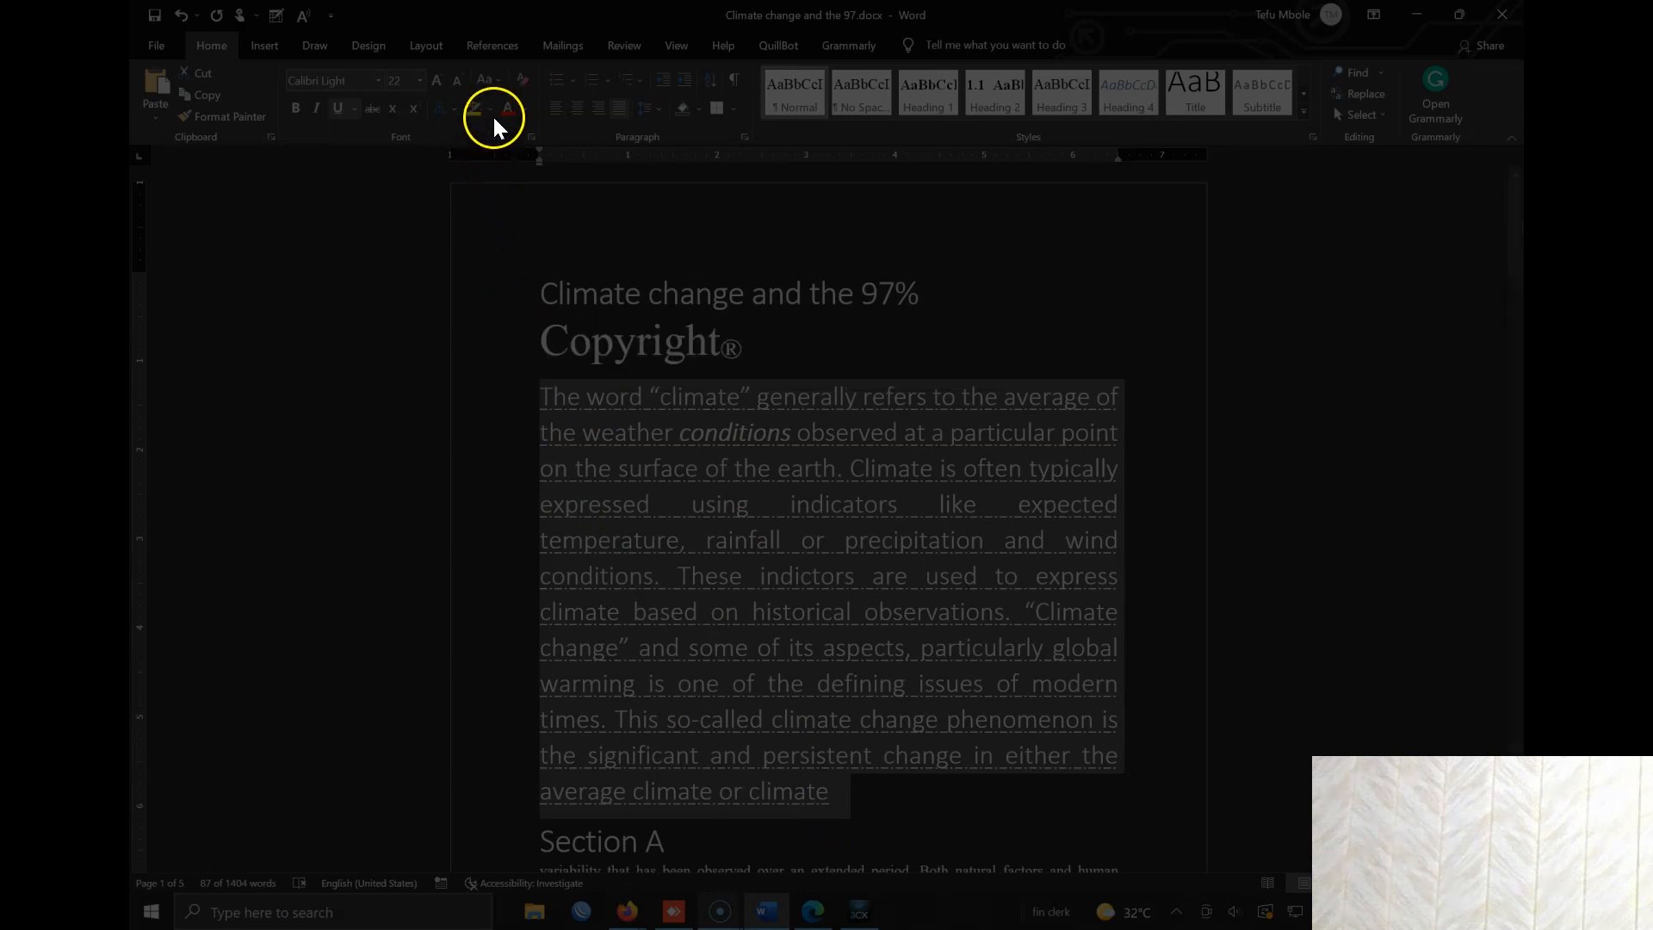
left_click(496, 80)
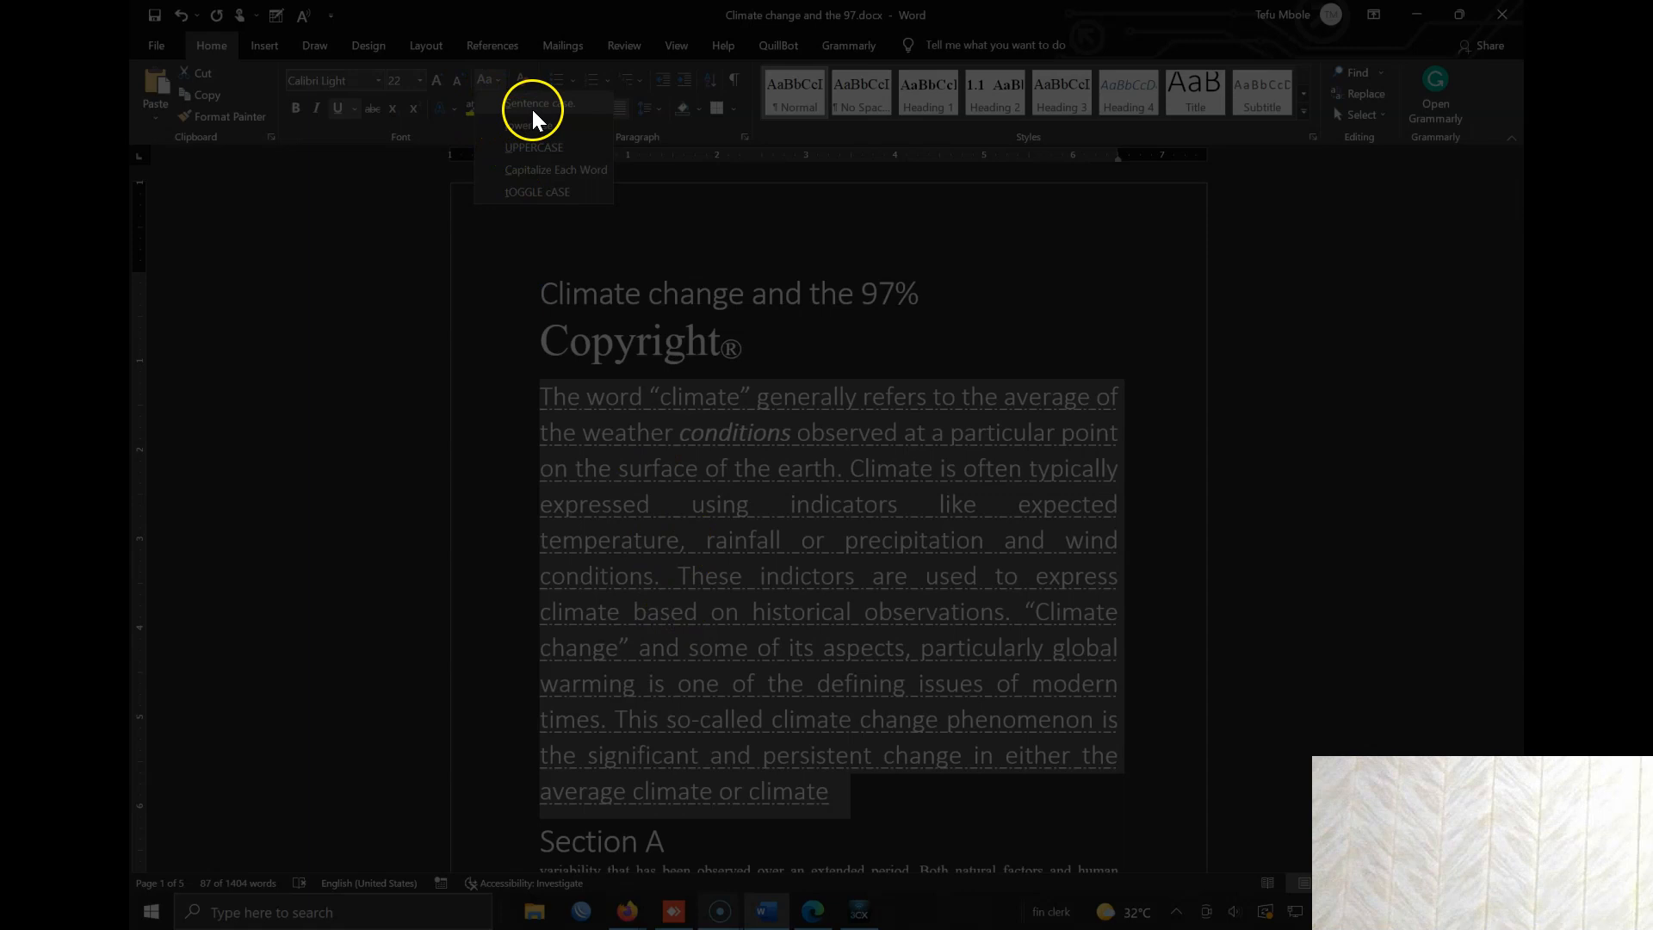
left_click(532, 105)
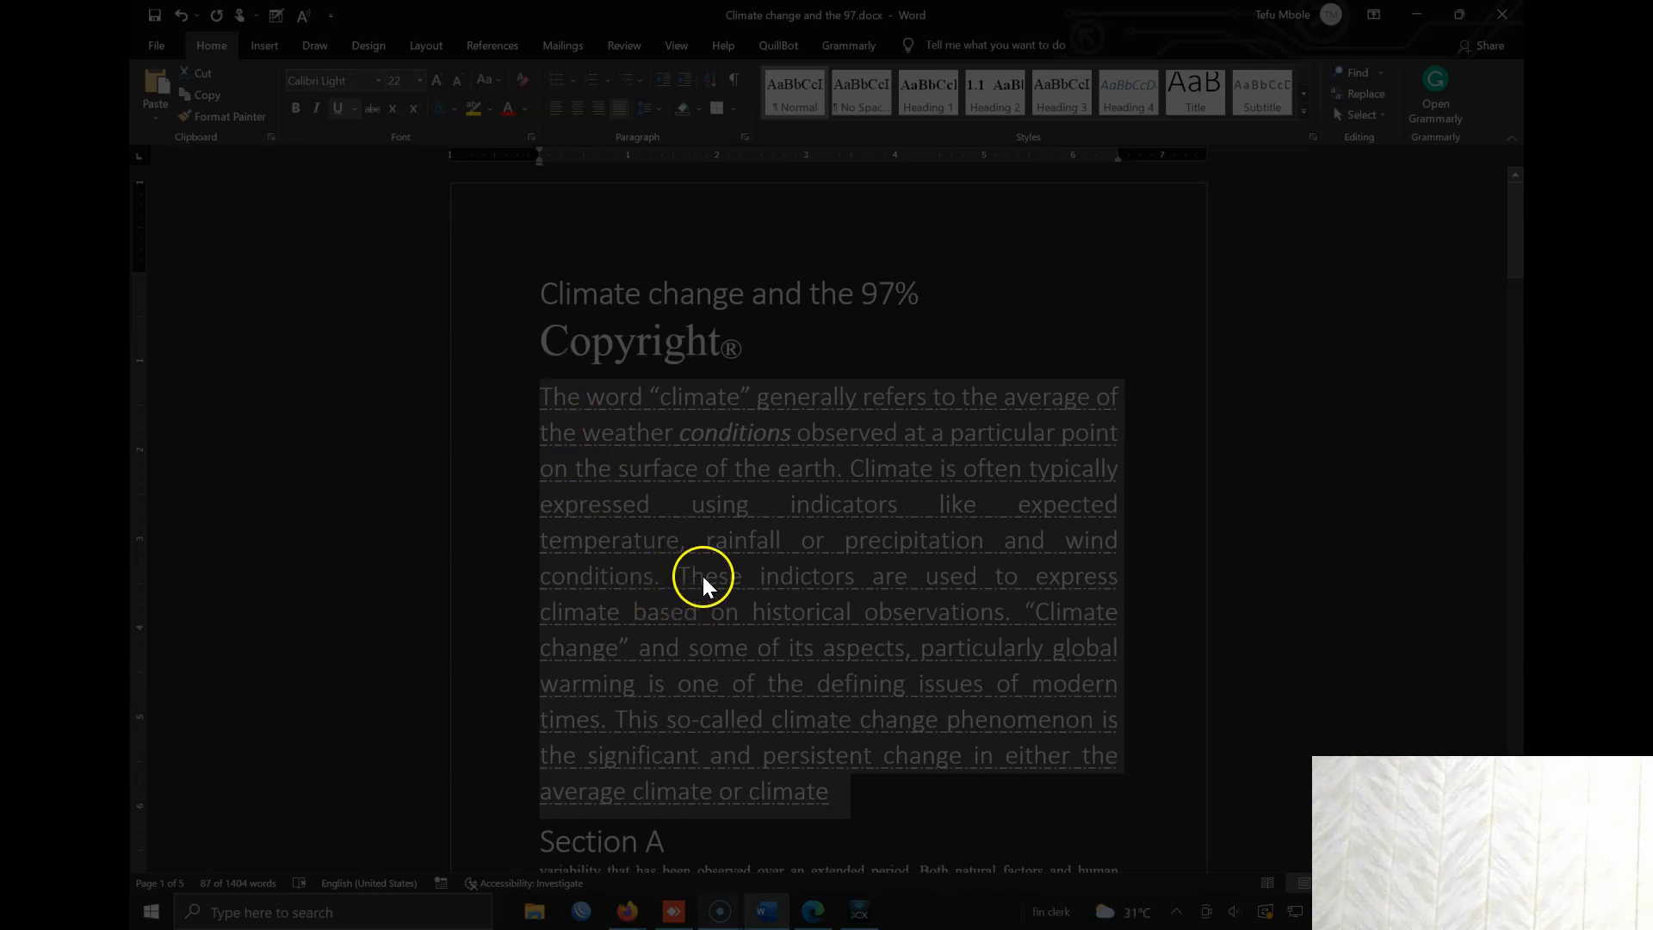
left_click(494, 80)
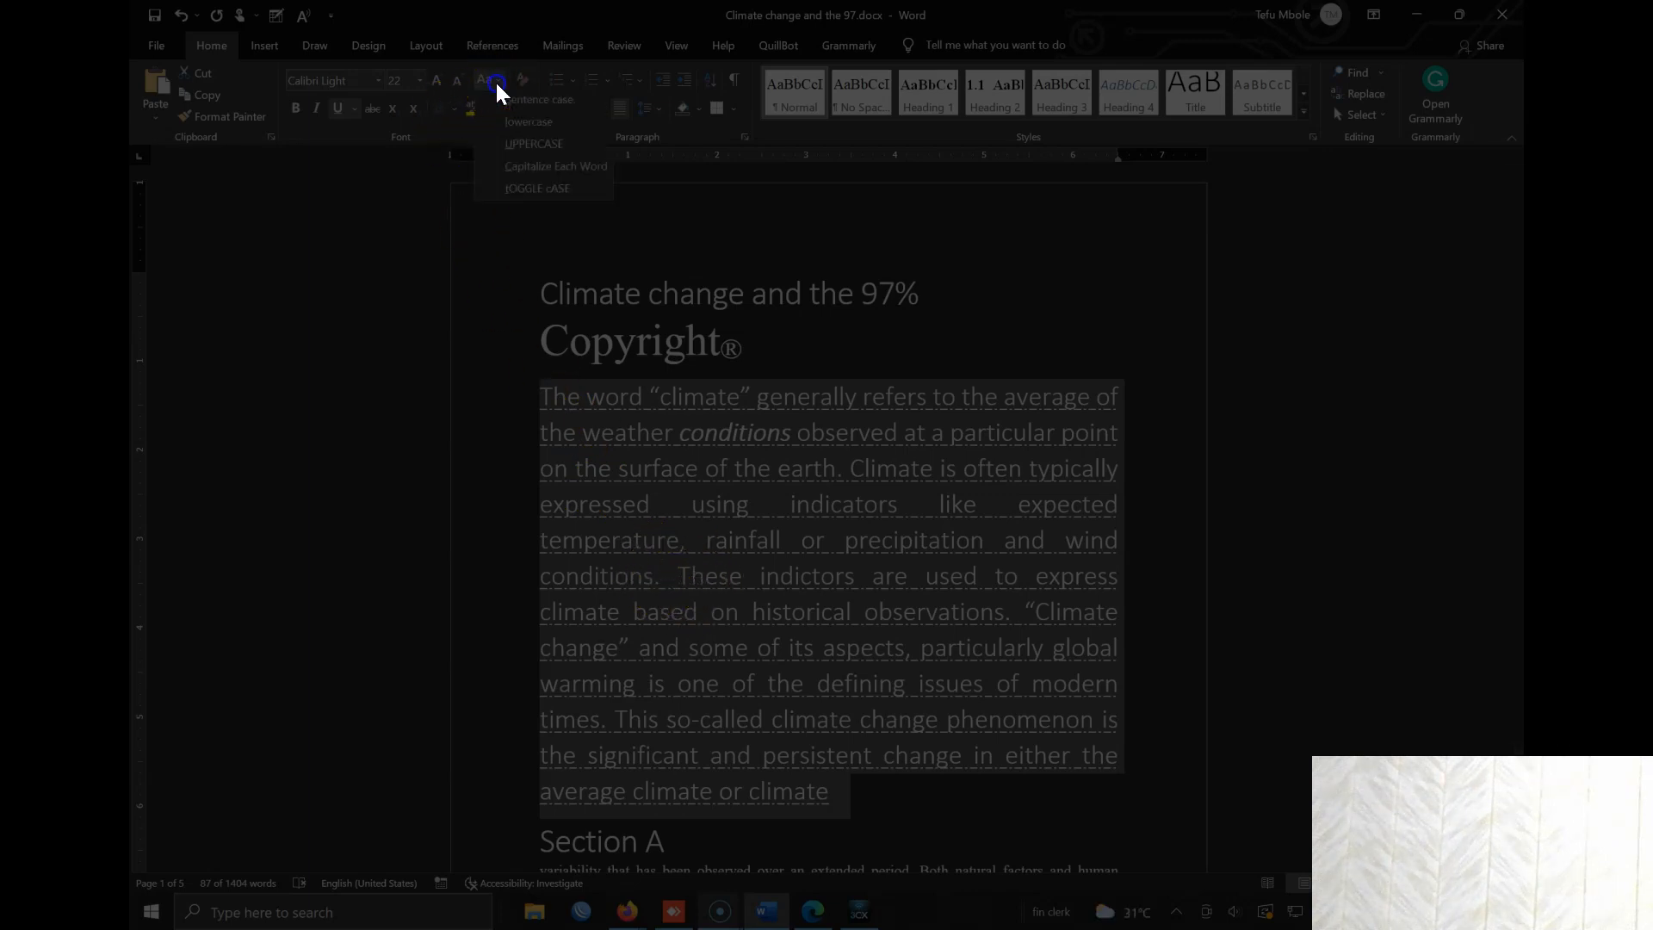
left_click(530, 125)
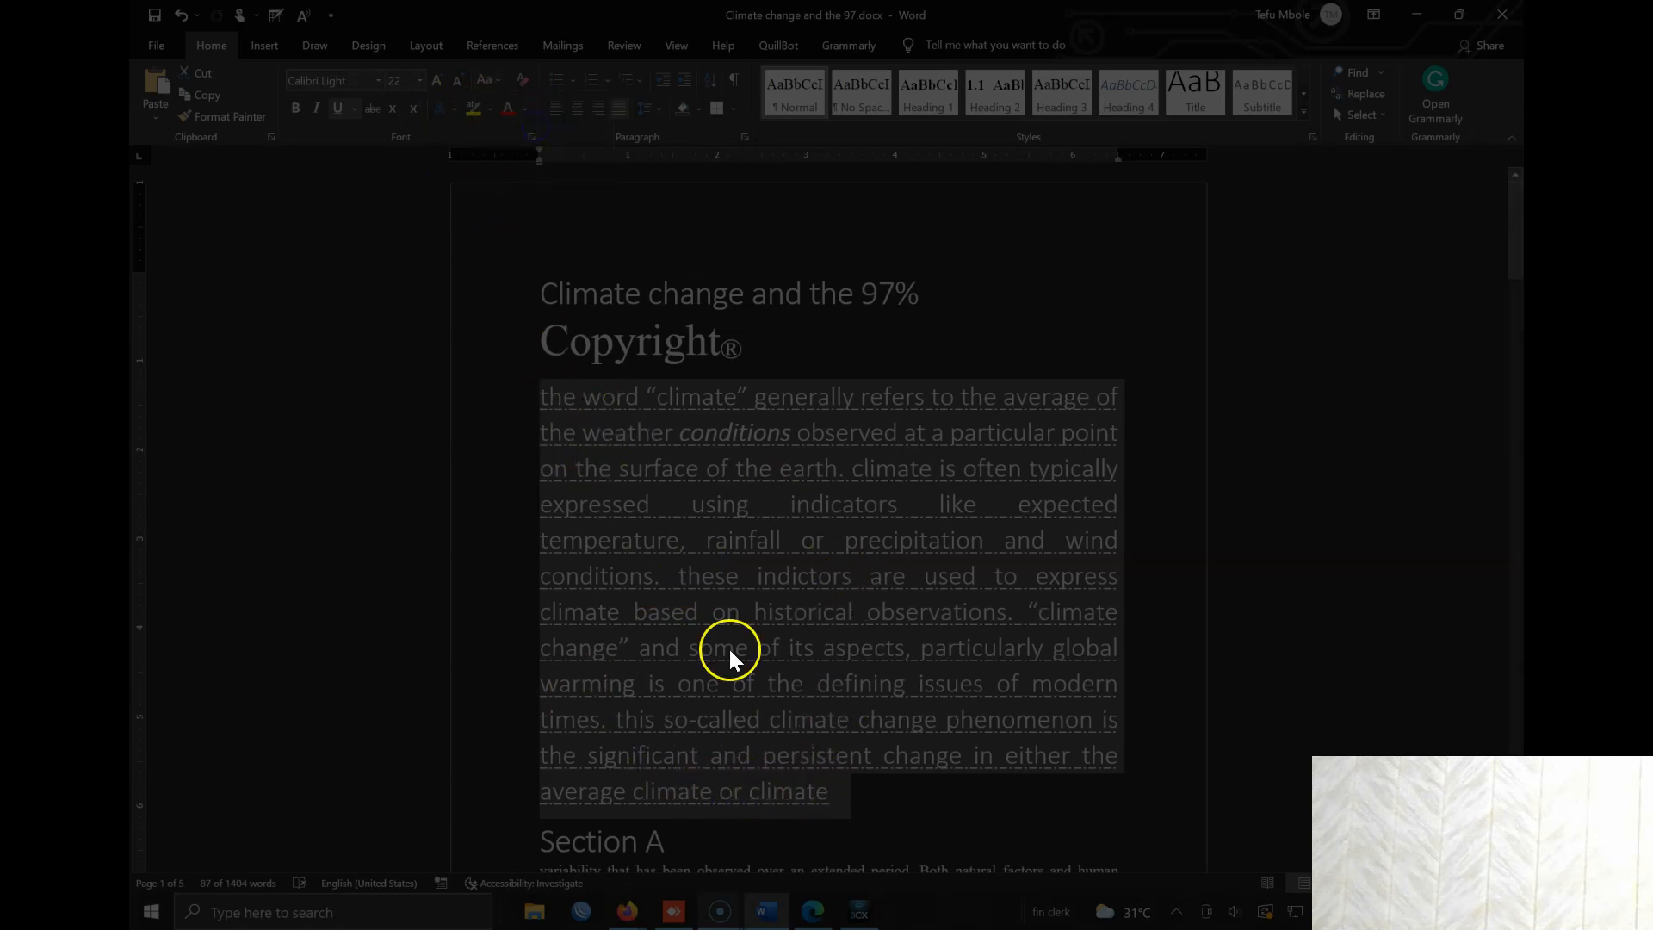
Change the first body paragraph's case to UPPERCASE and then to Capitalize Each Word.
left_click(498, 83)
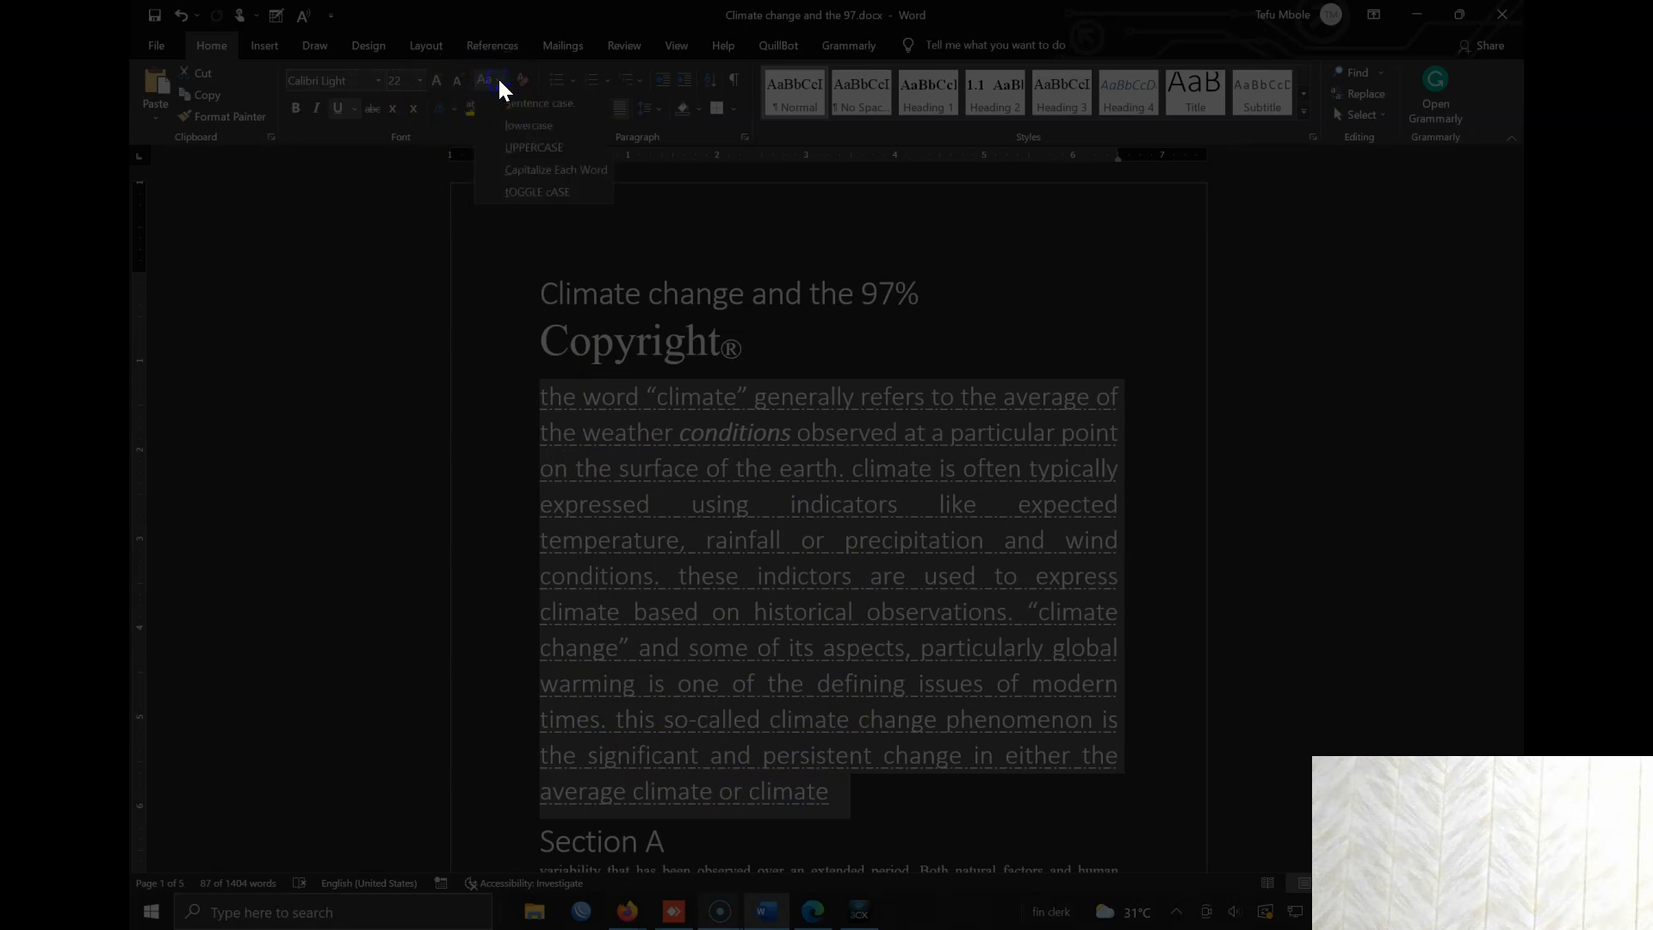
left_click(541, 148)
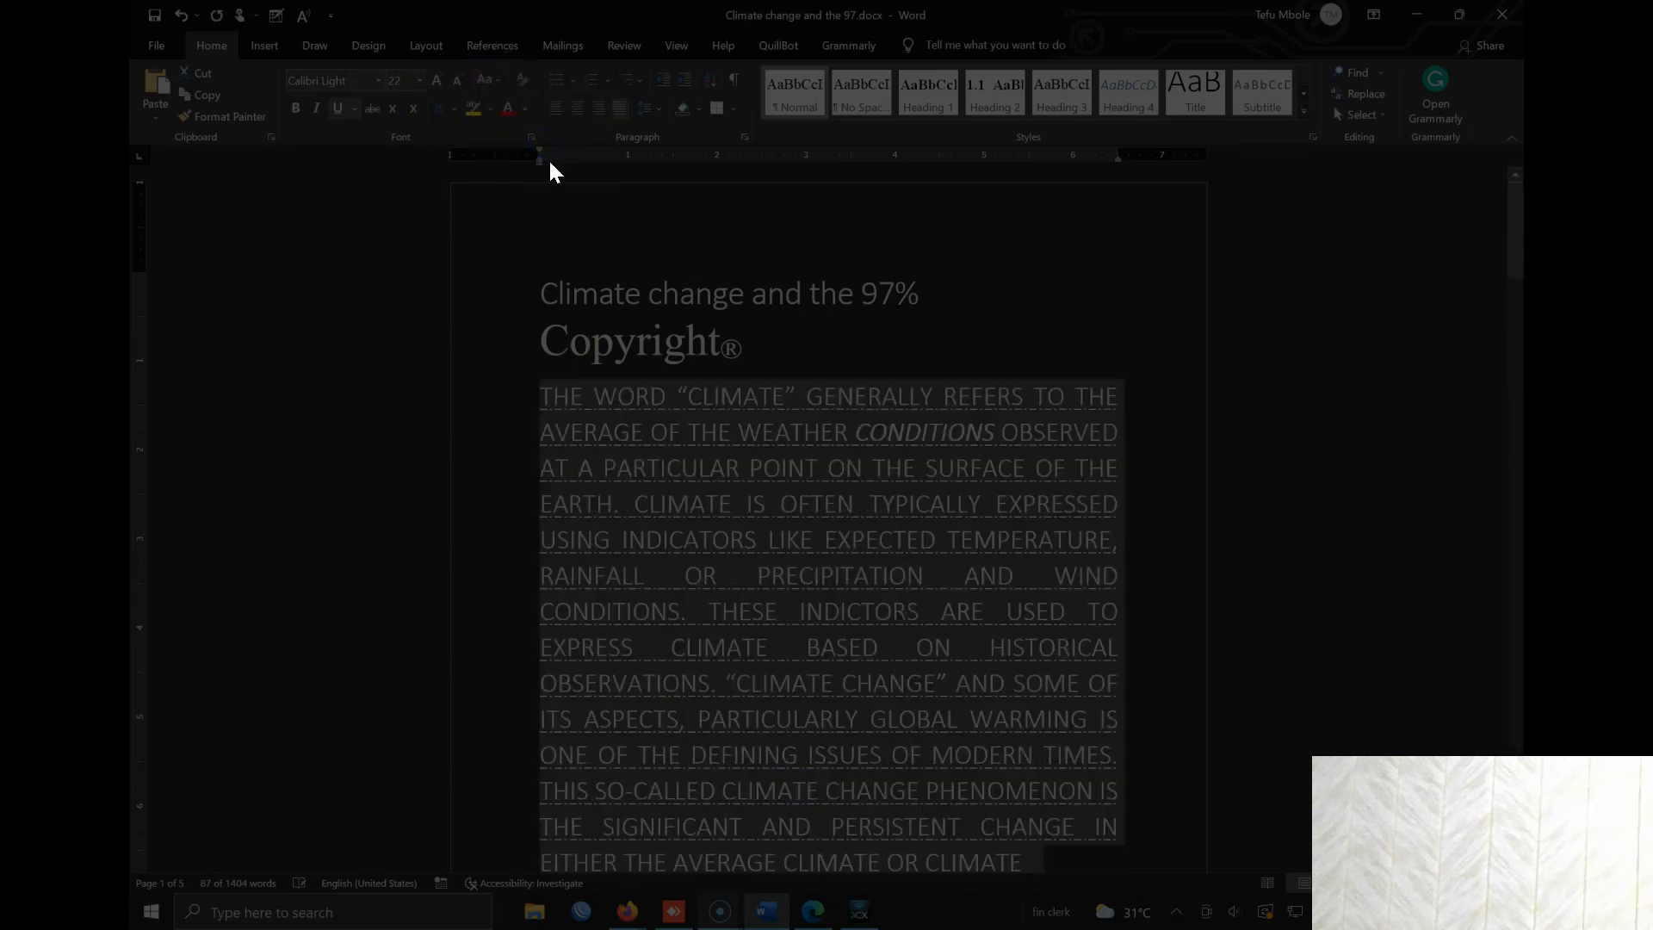
left_click(498, 81)
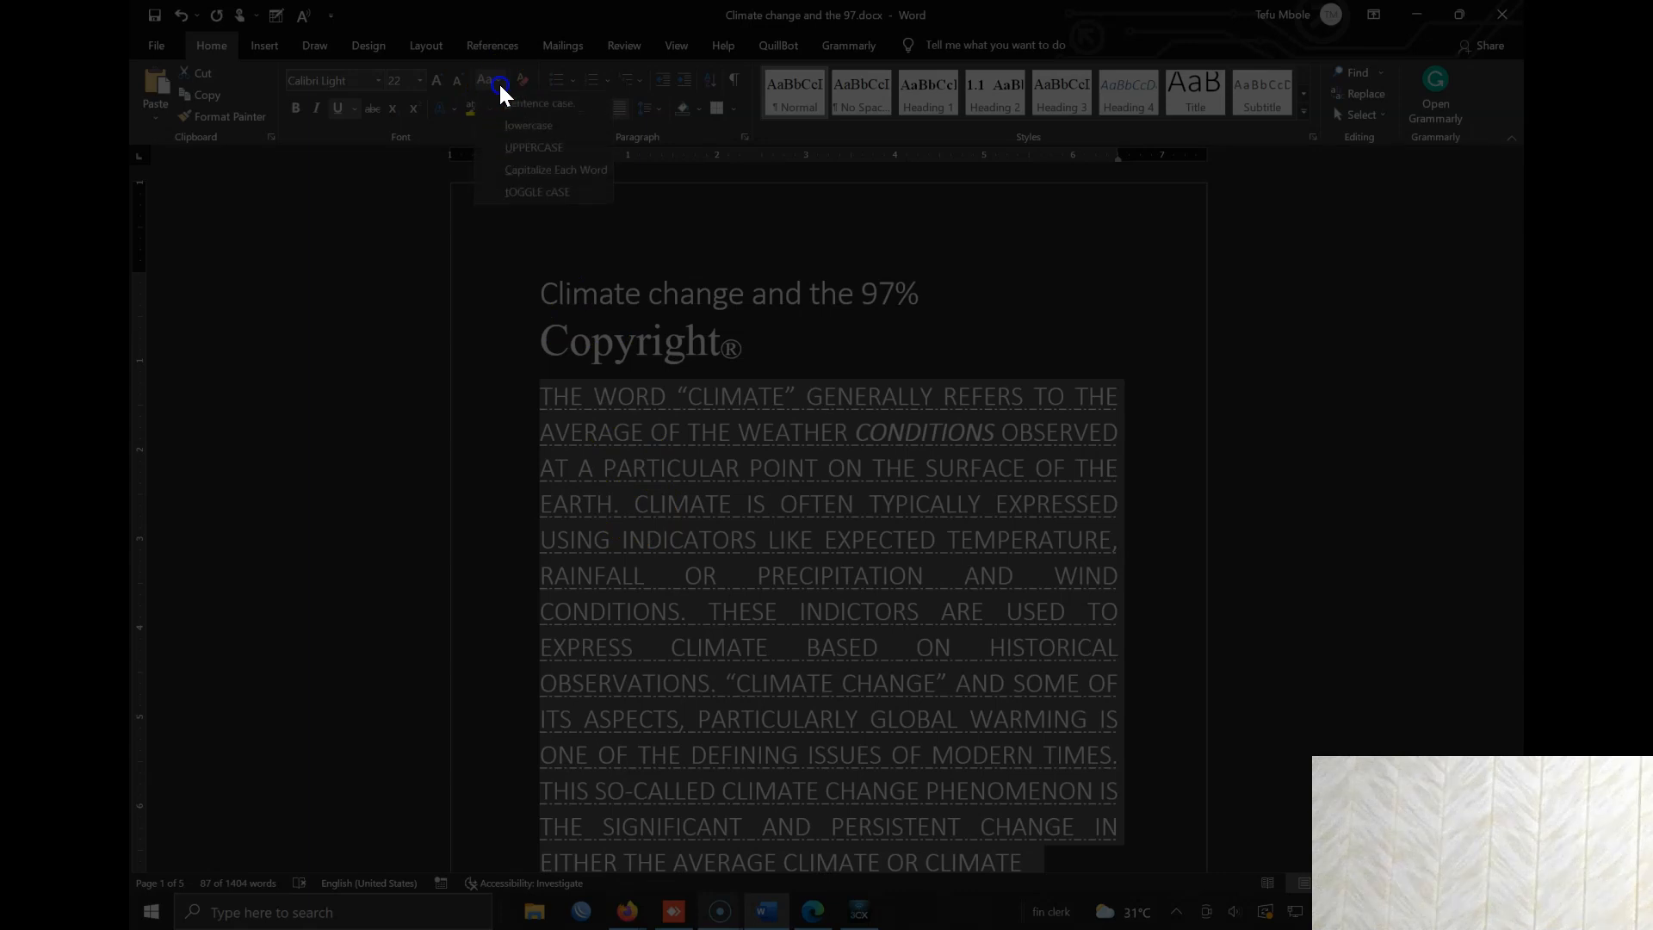
left_click(574, 172)
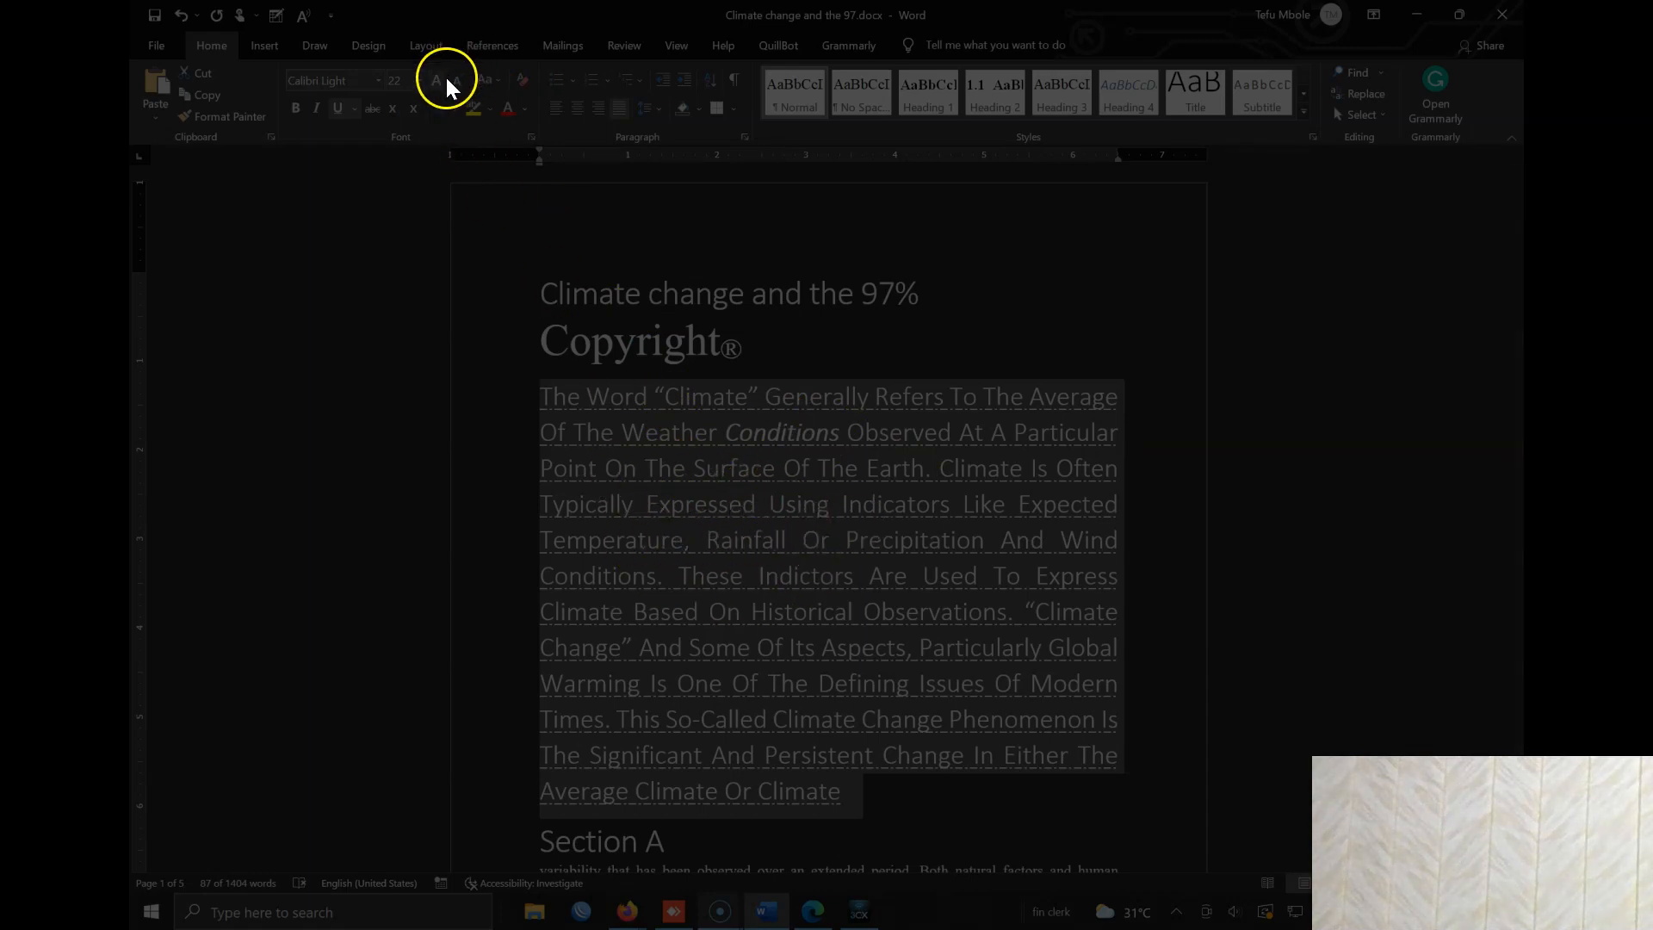
Apply tOGGLE cASE to the first body paragraph and then return it to Sentence case.
left_click(497, 81)
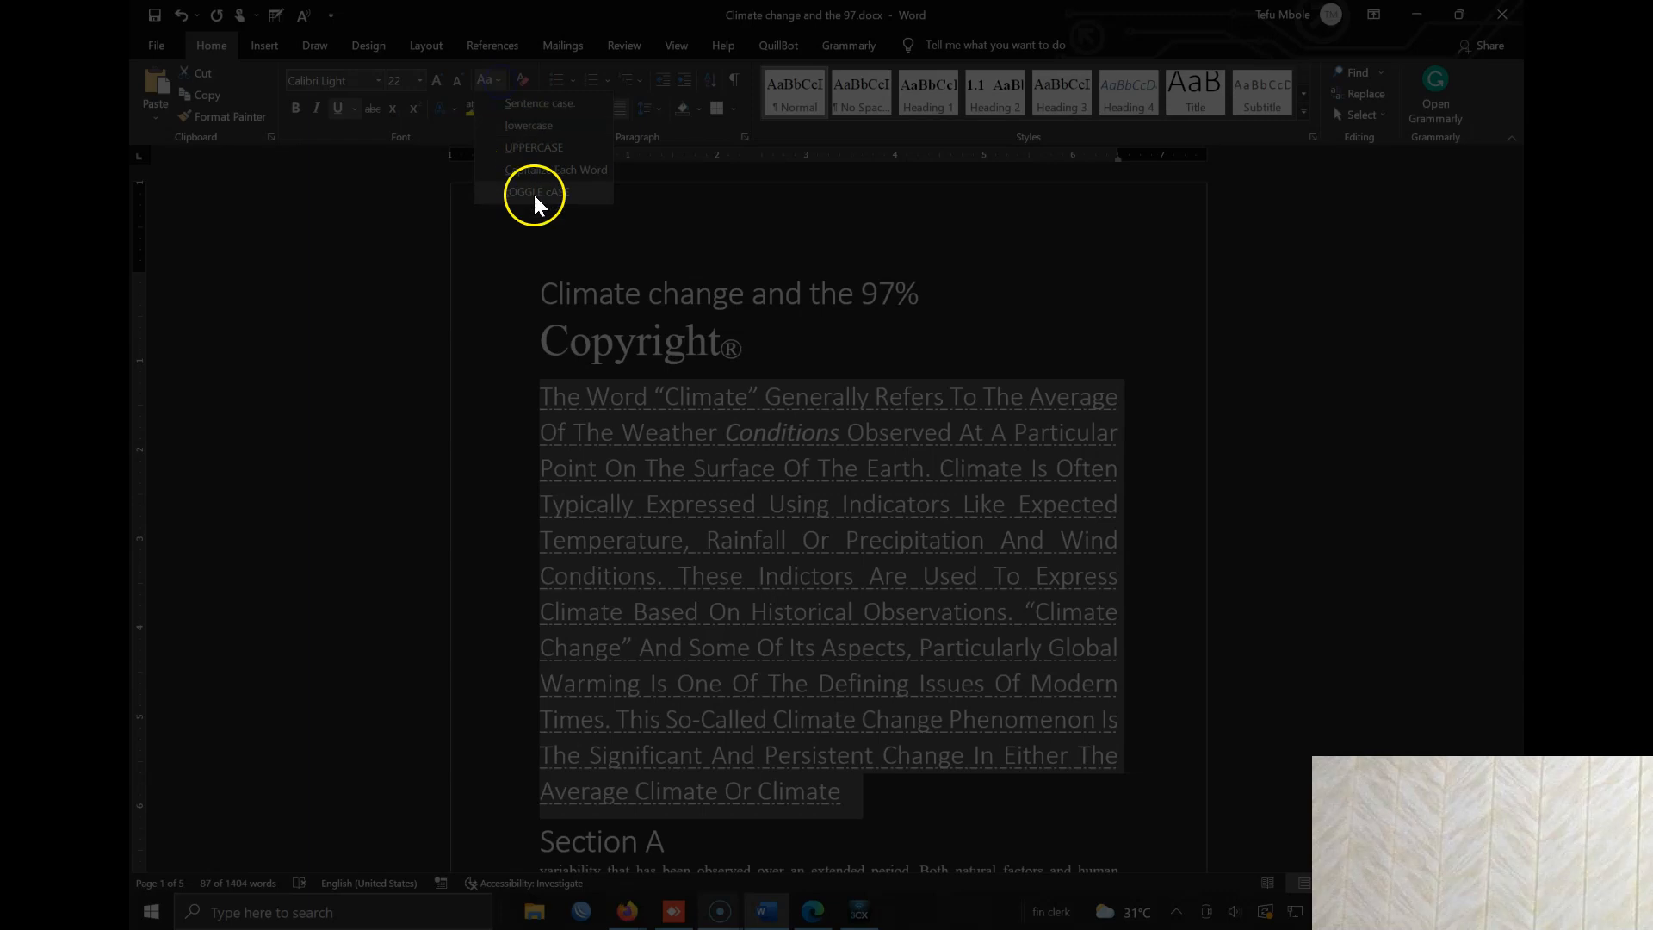
left_click(534, 193)
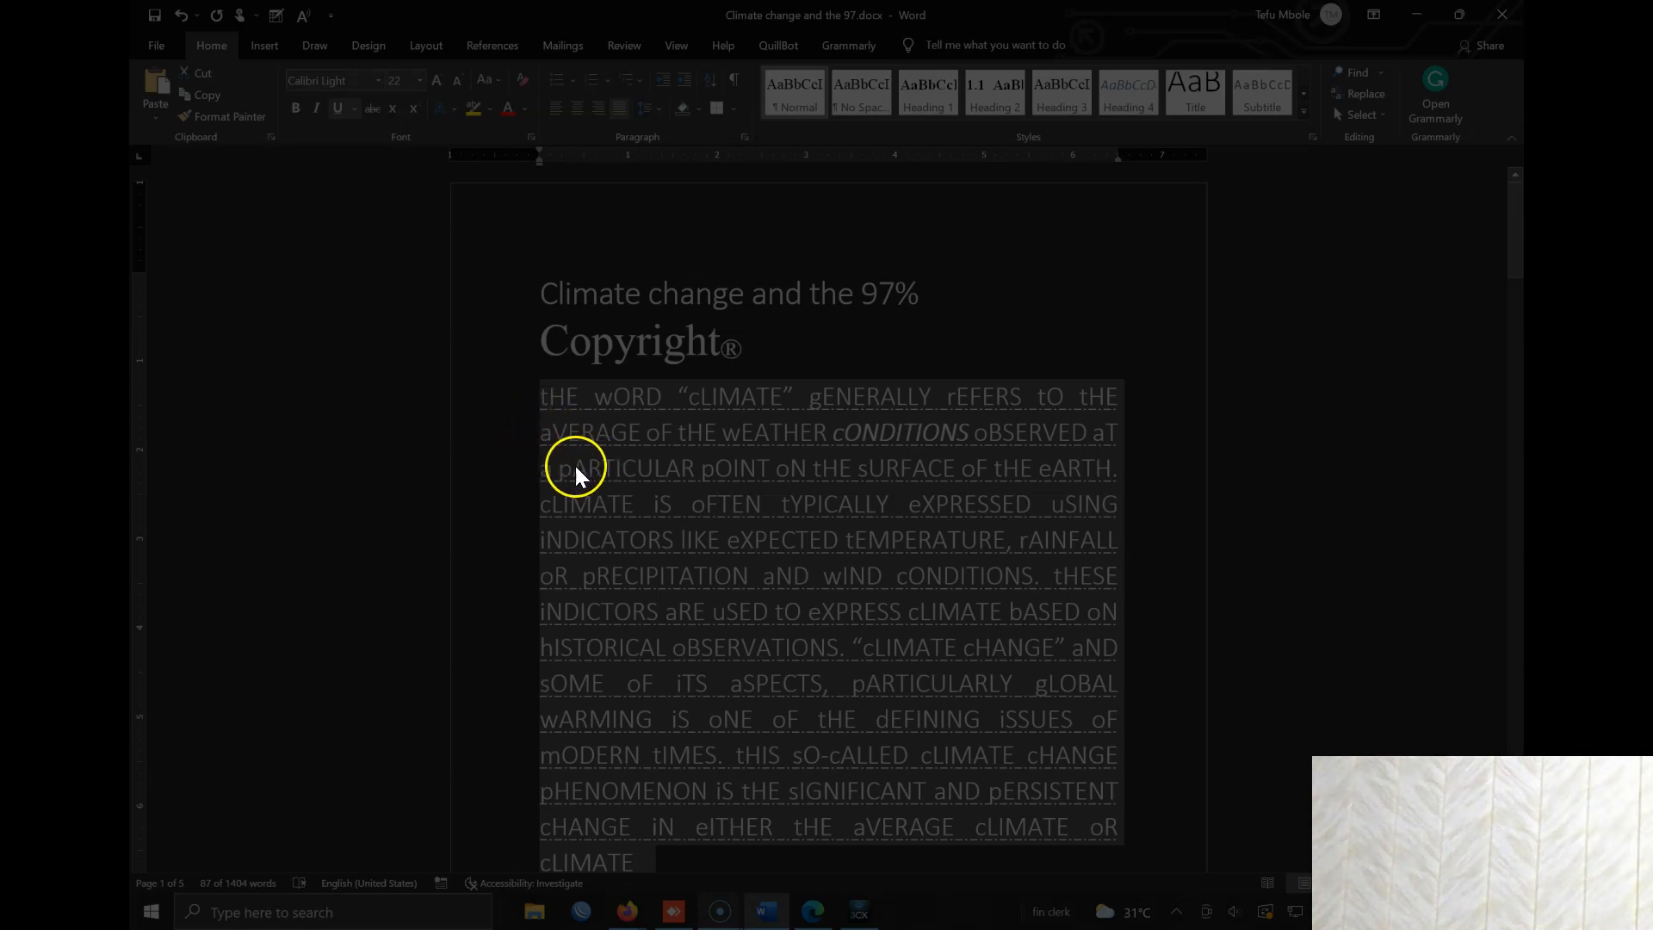
left_click(498, 81)
left_click(512, 102)
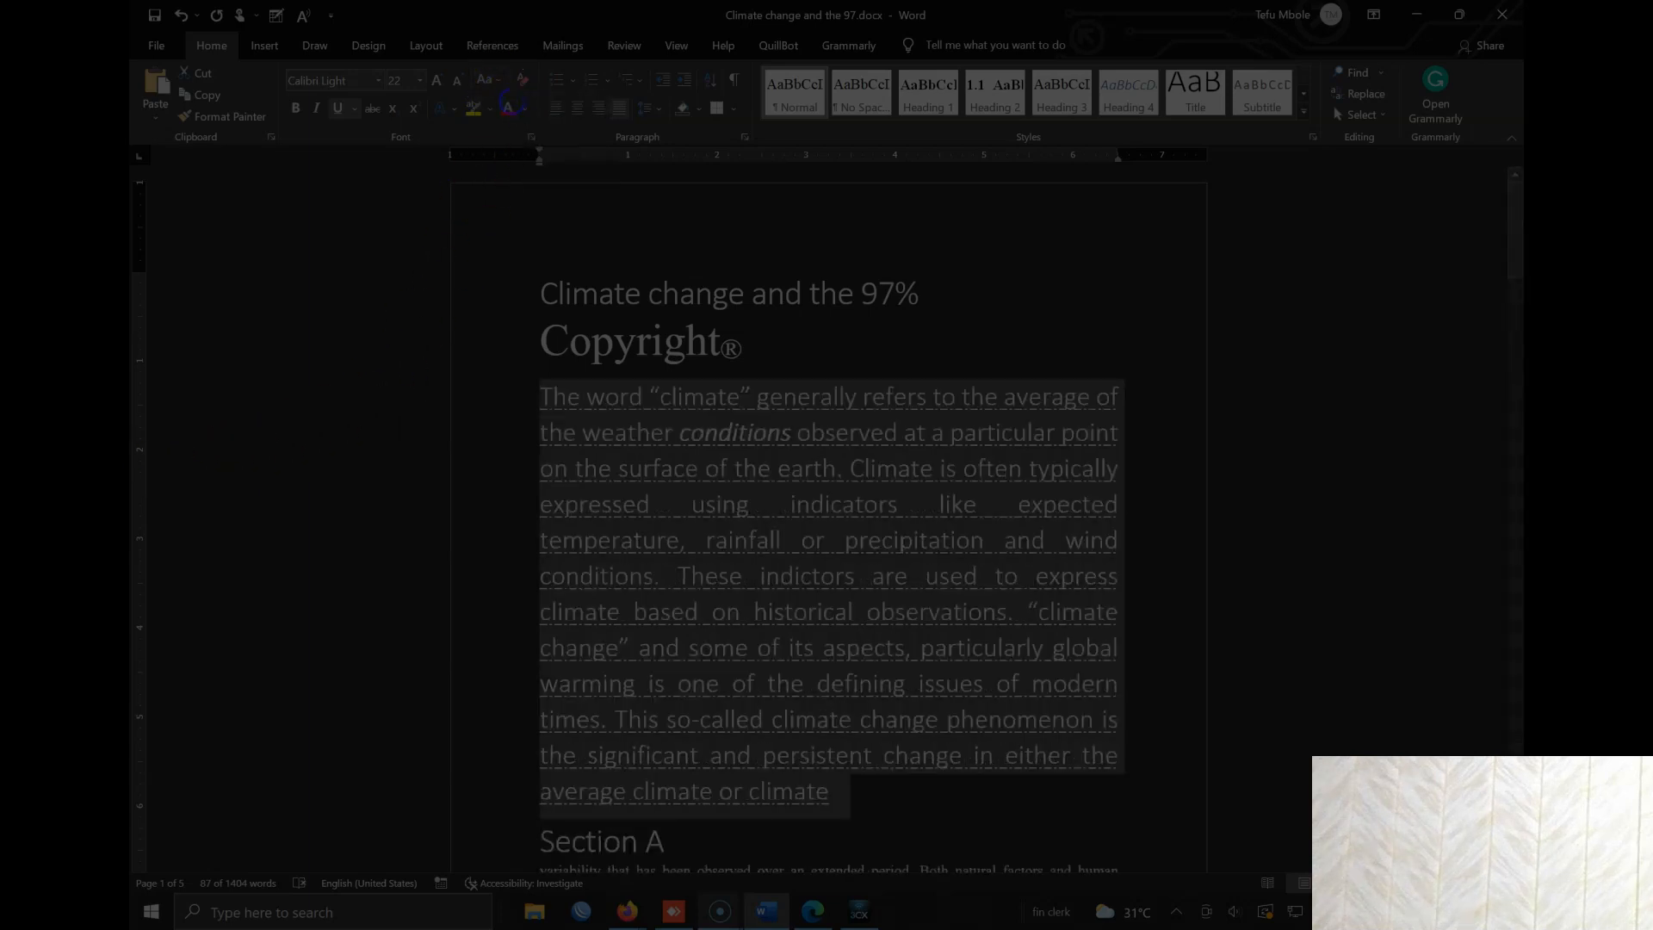
Format the ® symbol after "Copyright" as superscript and clear the selection.
left_click(708, 365)
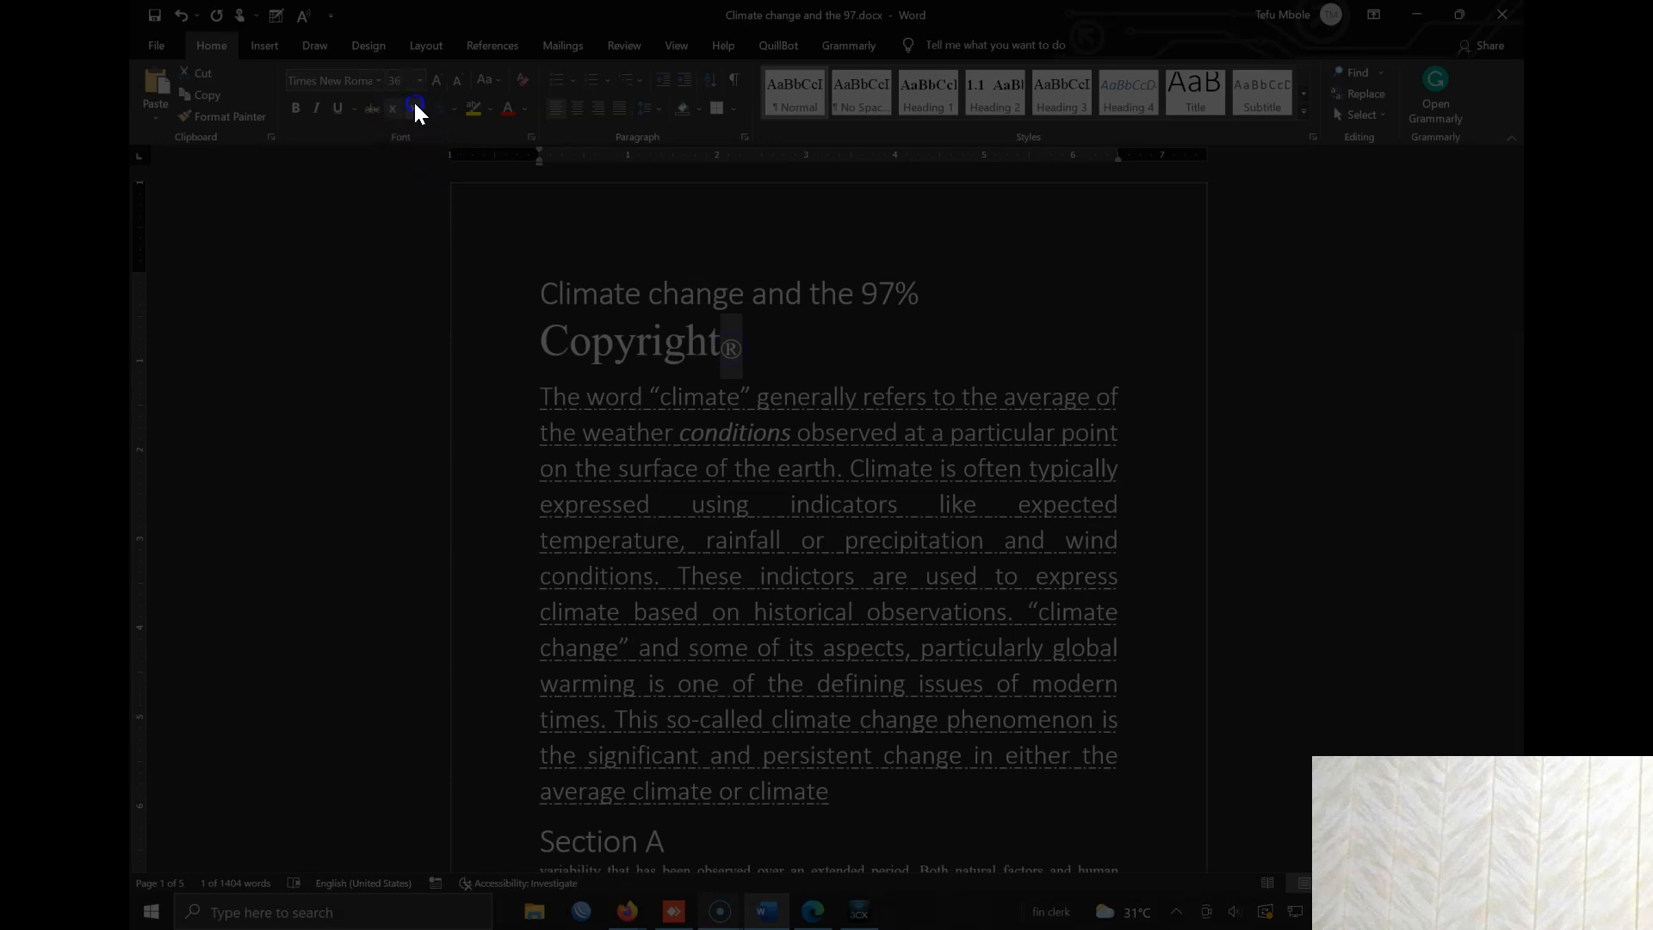
left_click(757, 379)
Copy the formatting of the text under "Section A" onto the first body paragraph with Format Painter.
left_click_drag(539, 391, 894, 755)
scroll(745, 601, "down", 3)
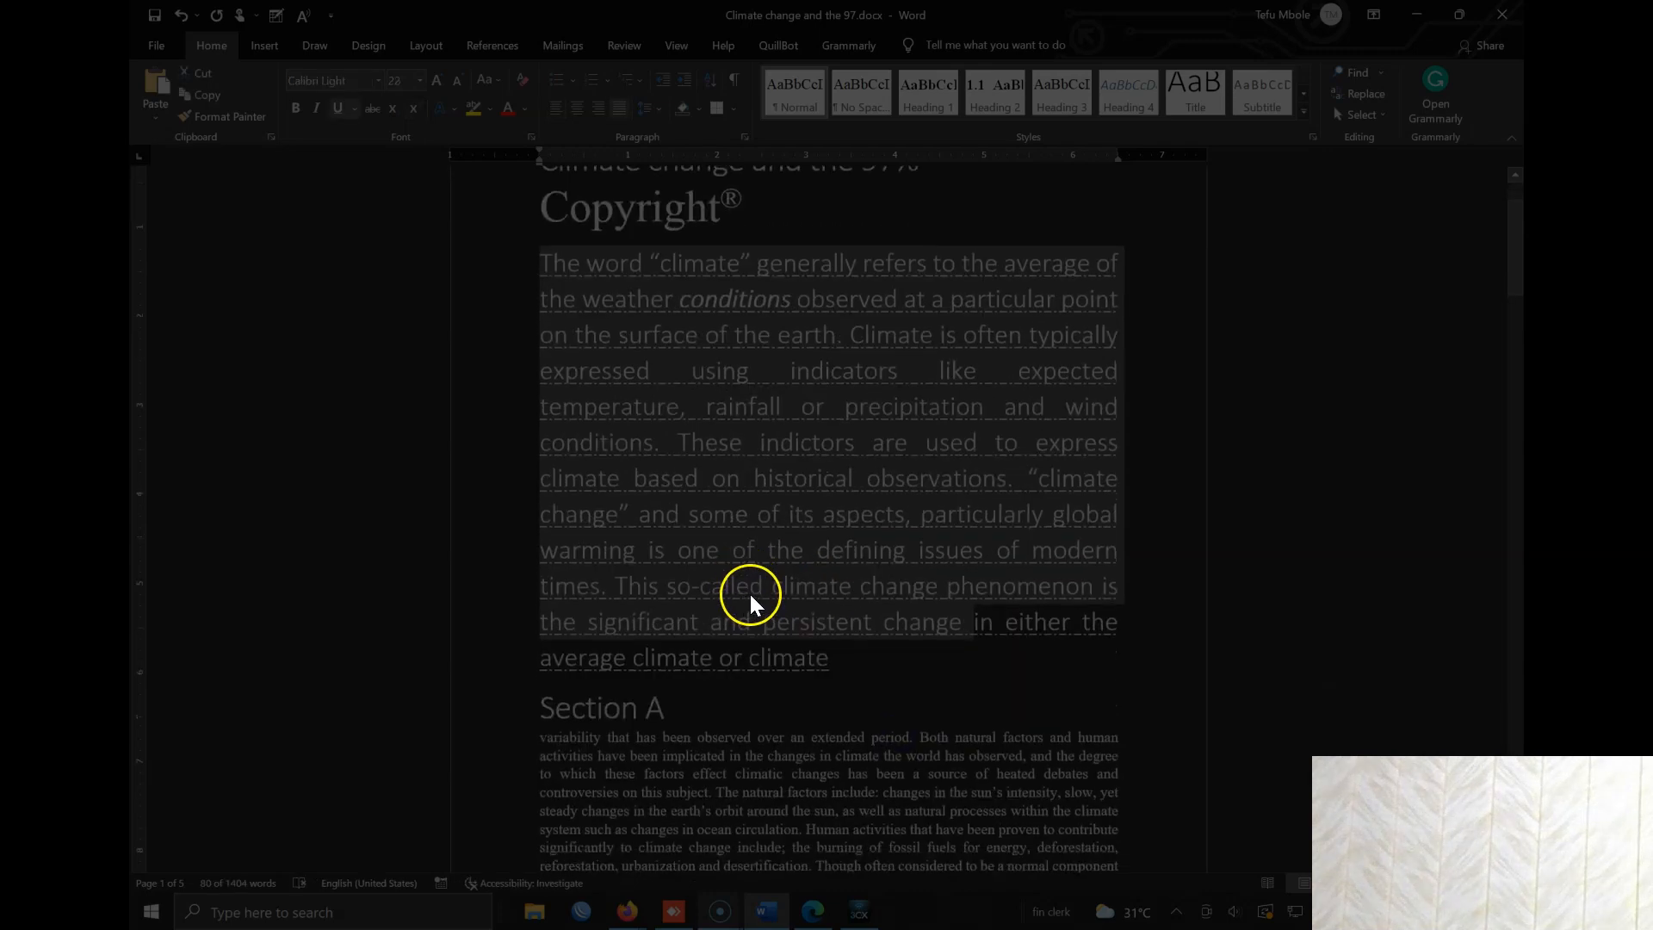
left_click_drag(730, 771, 519, 743)
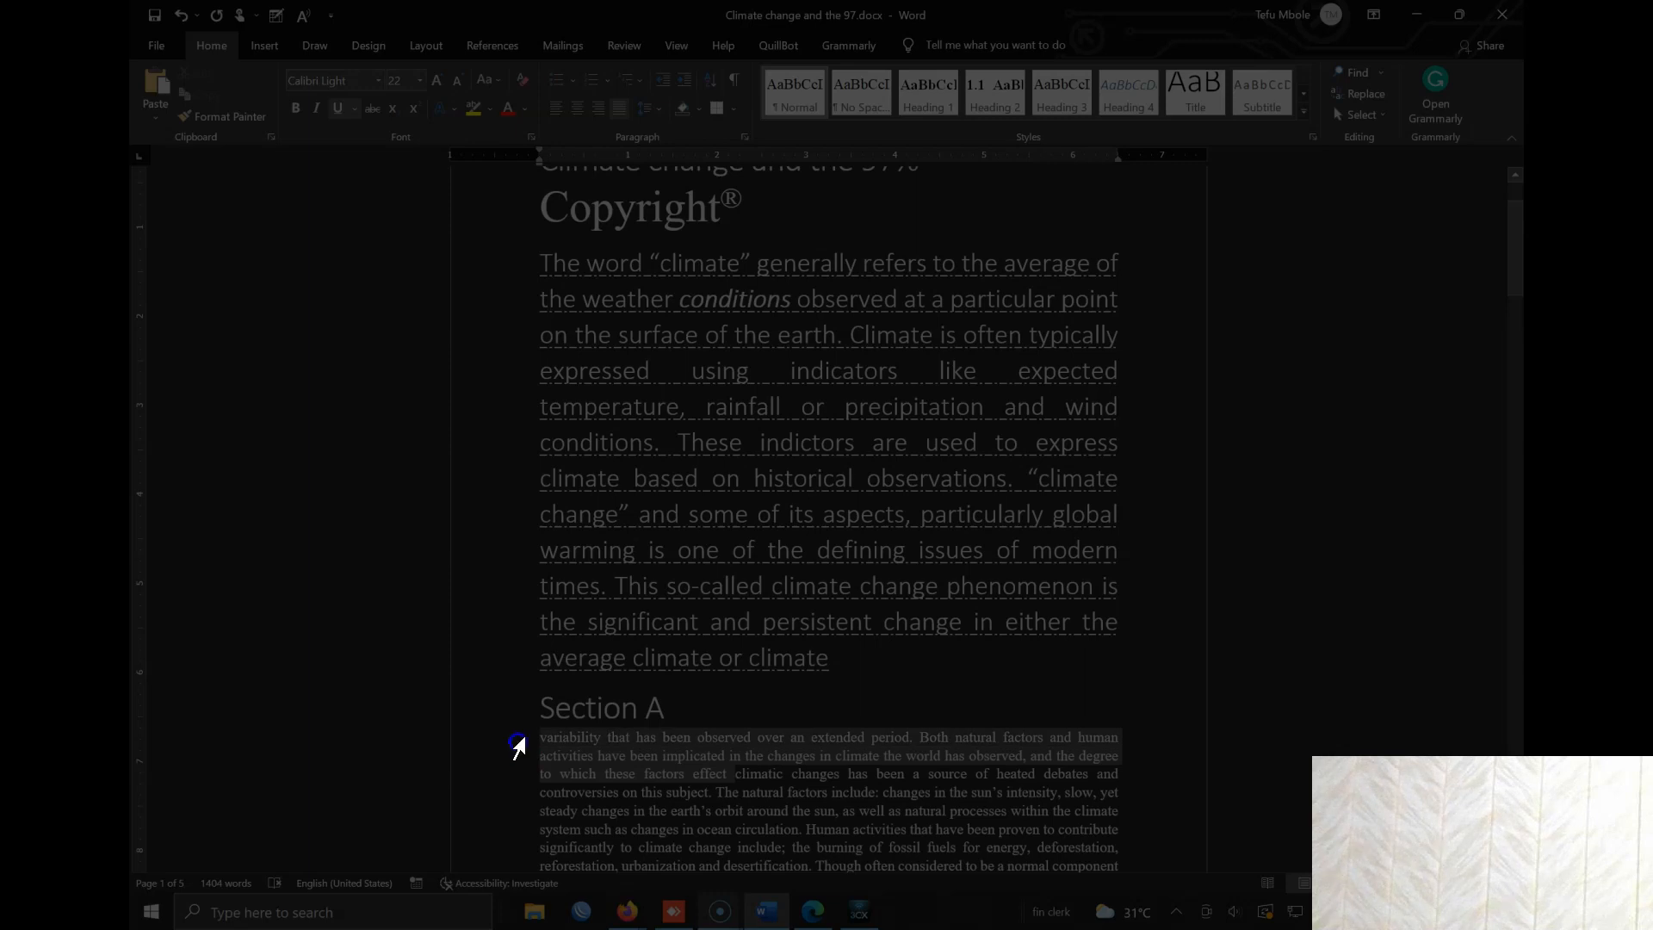
left_click(222, 116)
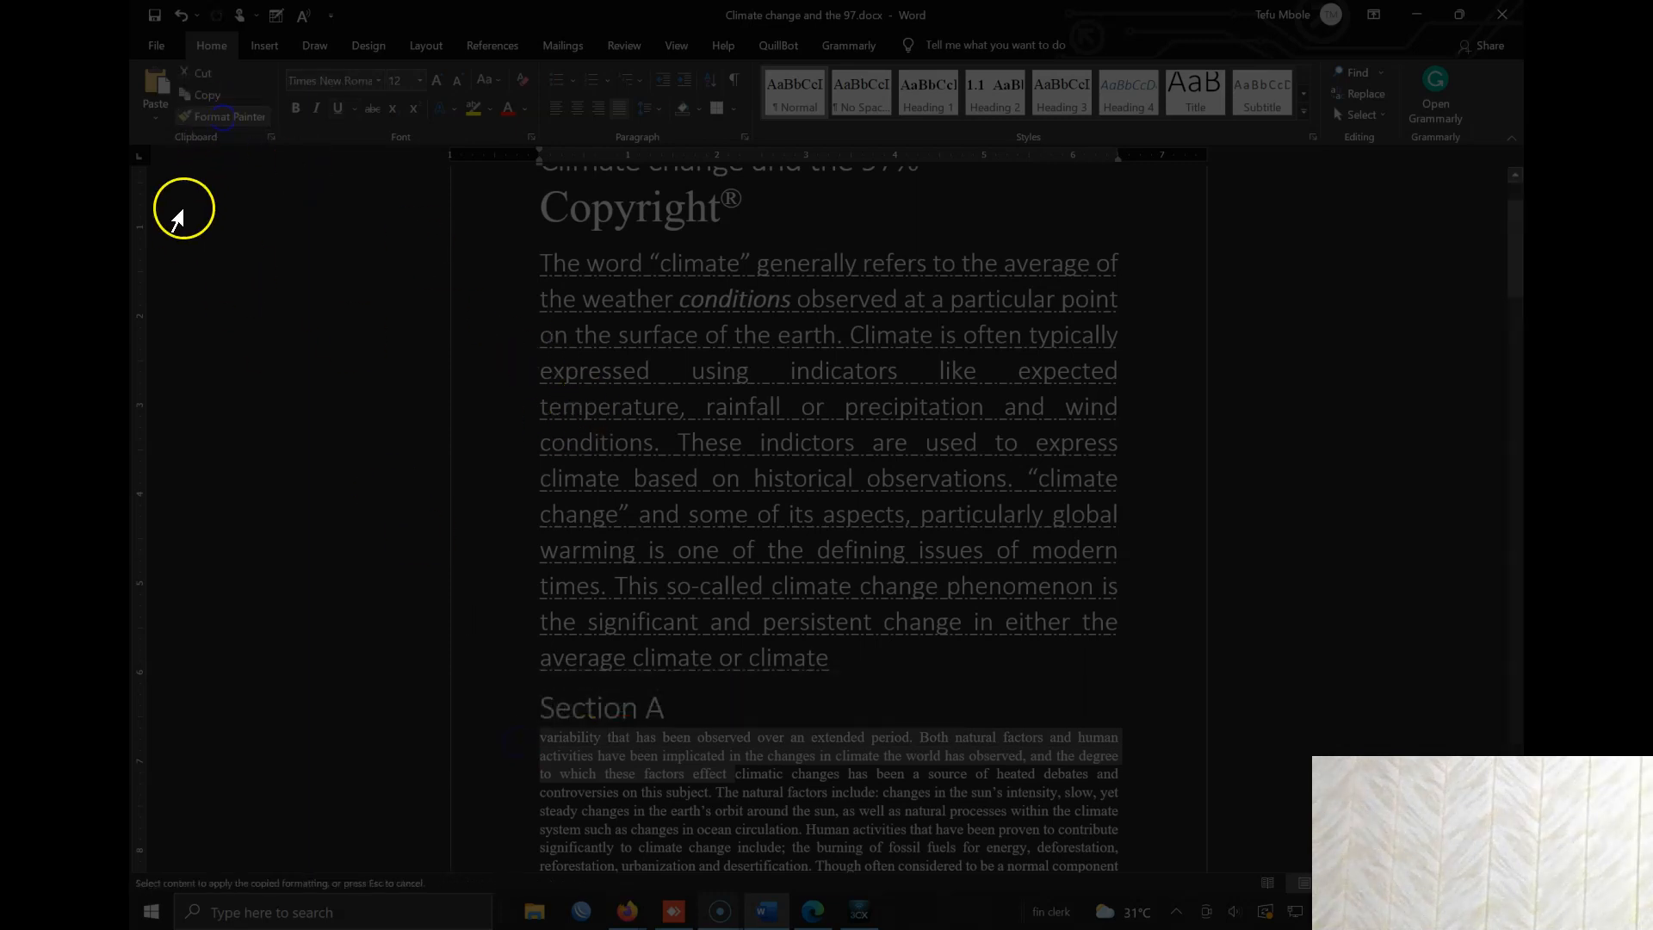
mouse_move(847, 674)
left_mouse_down()
mouse_move(571, 398)
mouse_move(516, 266)
mouse_move(519, 290)
left_mouse_up()
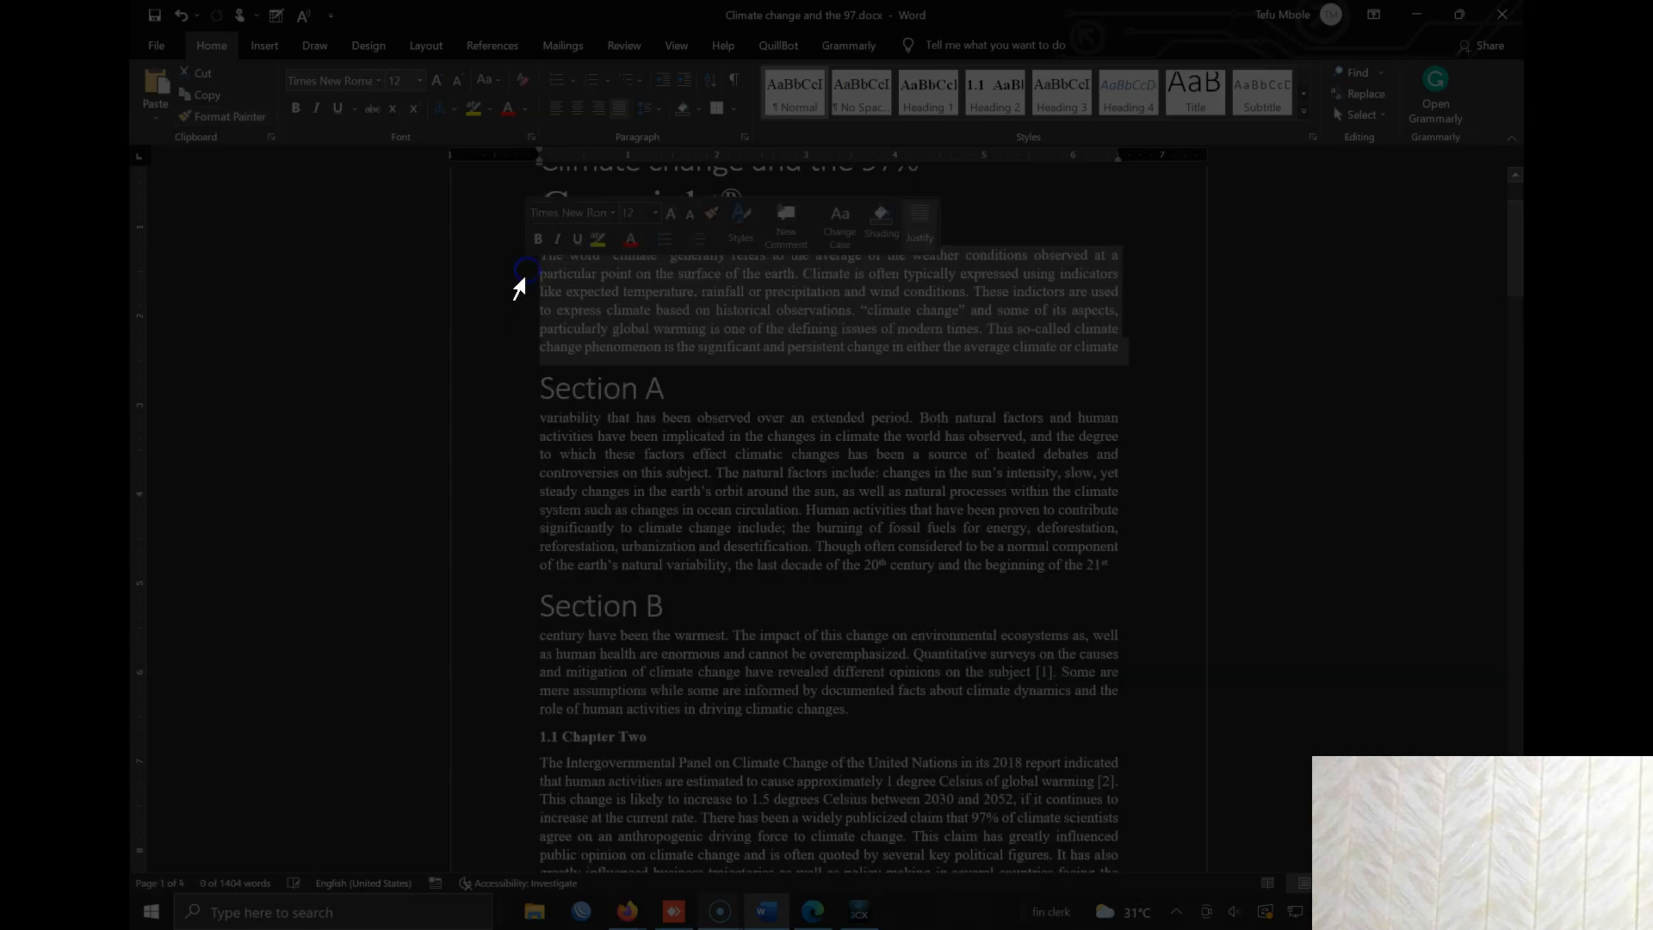
scroll(693, 432, "up", 2)
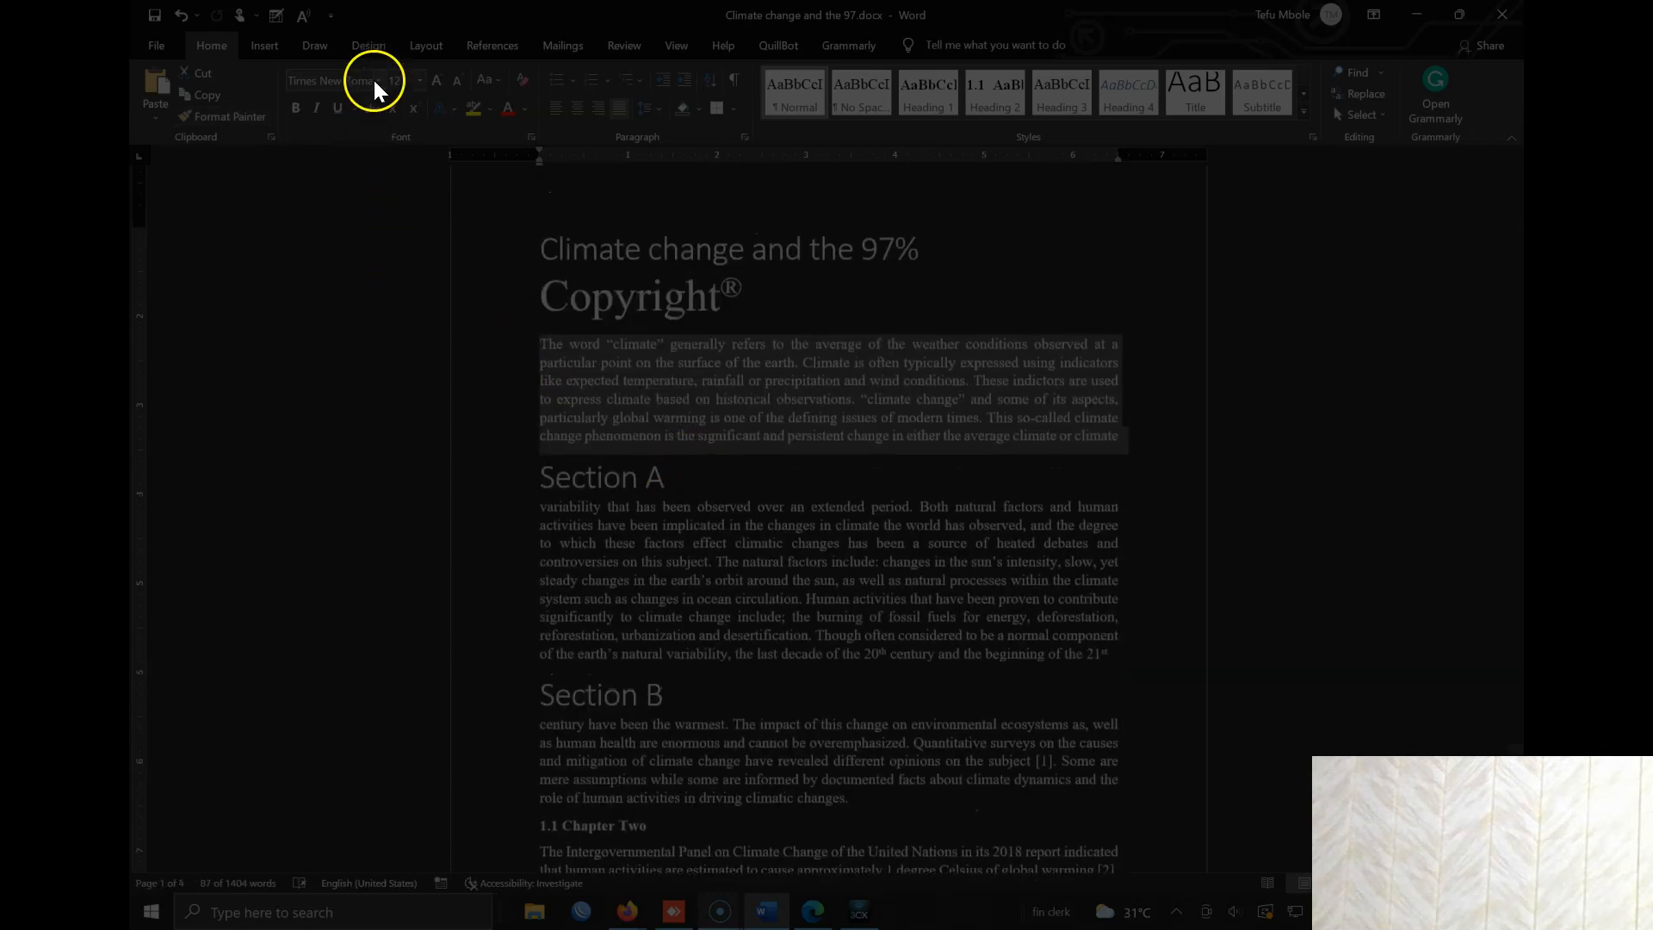
Set the first body paragraph's font to Comic Sans MS at 16 pt.
left_click(377, 78)
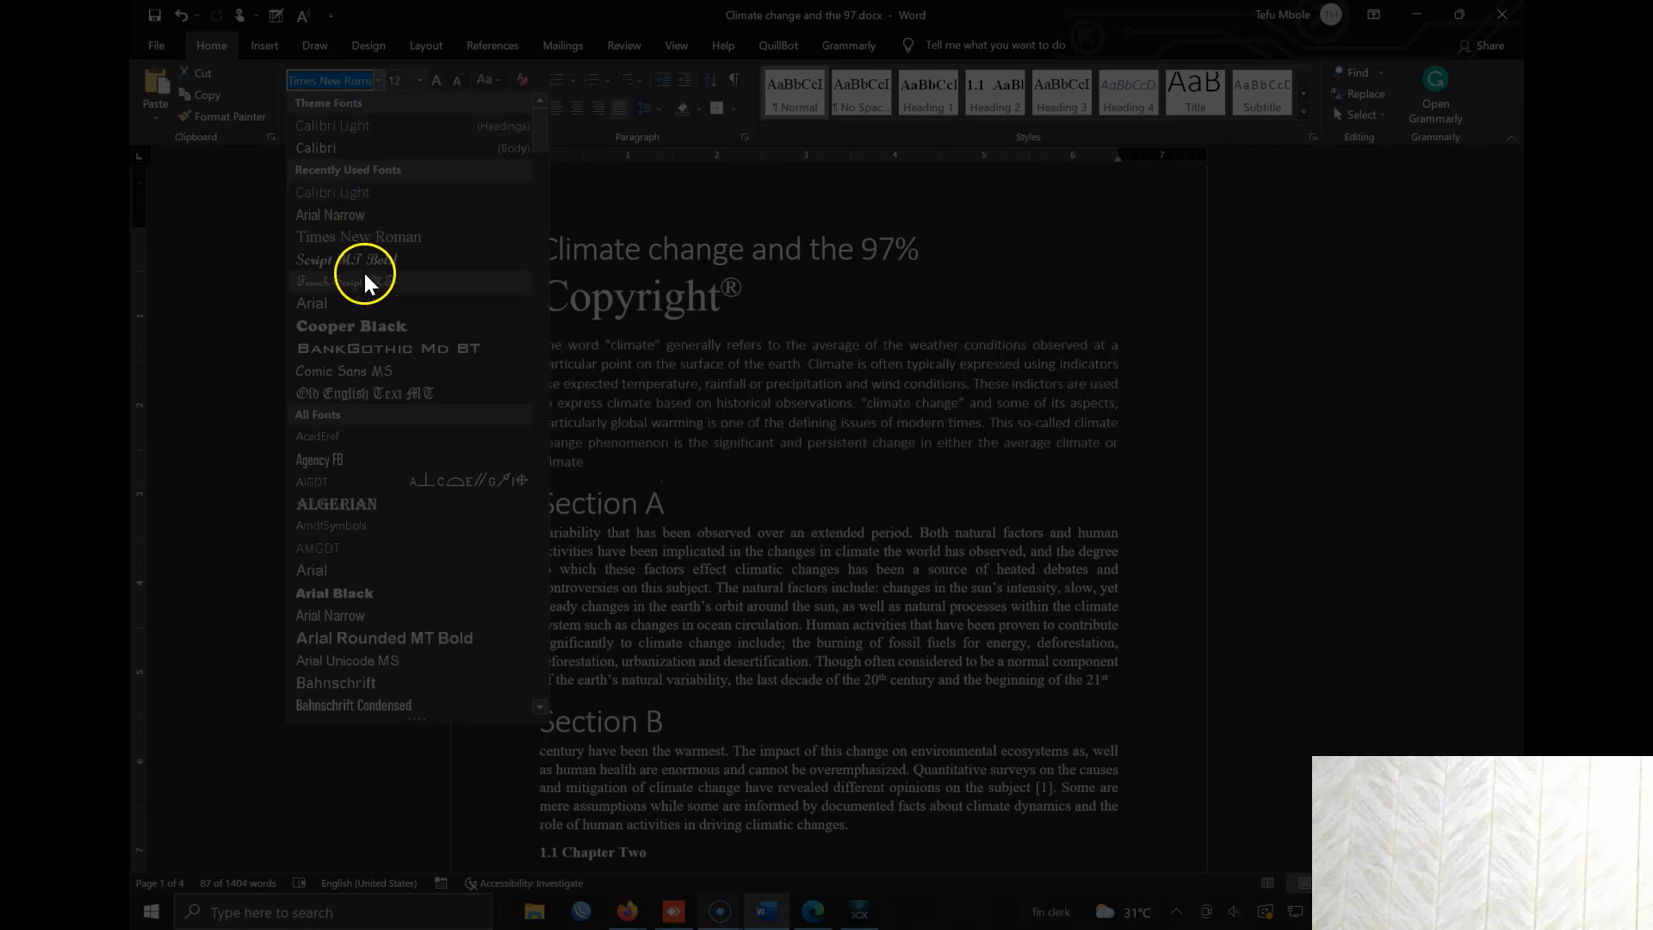
left_click(358, 372)
left_click(420, 81)
left_click(401, 220)
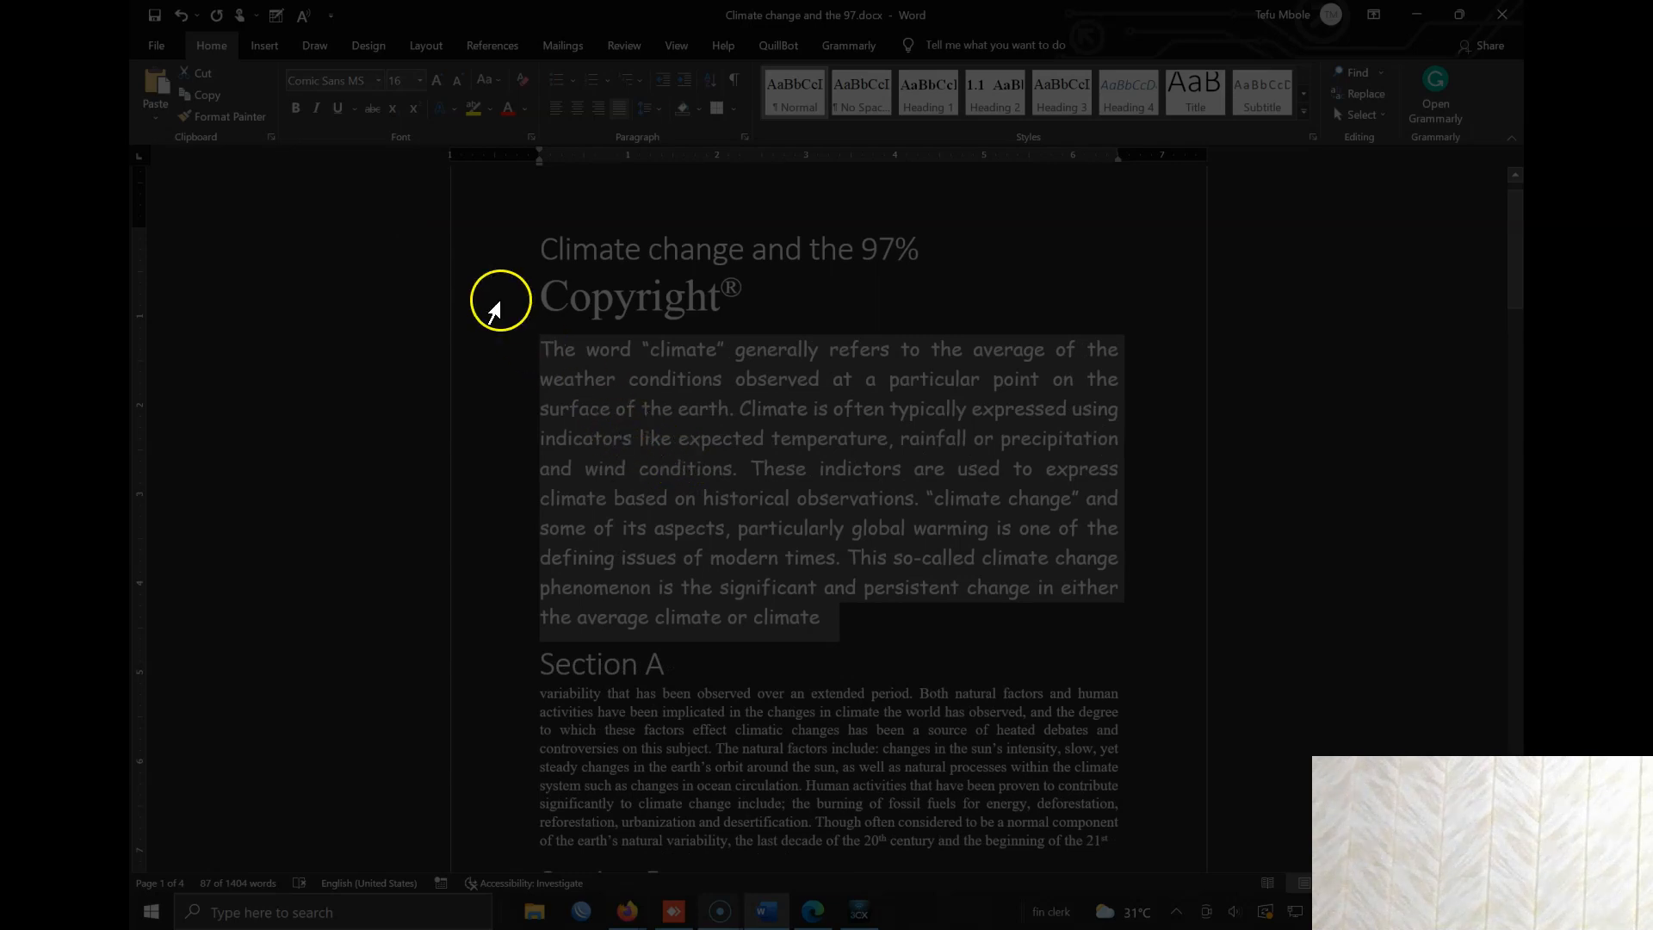
Apply bold, italic and underline to the first body paragraph, then remove all three.
left_click(315, 108)
left_click(339, 109)
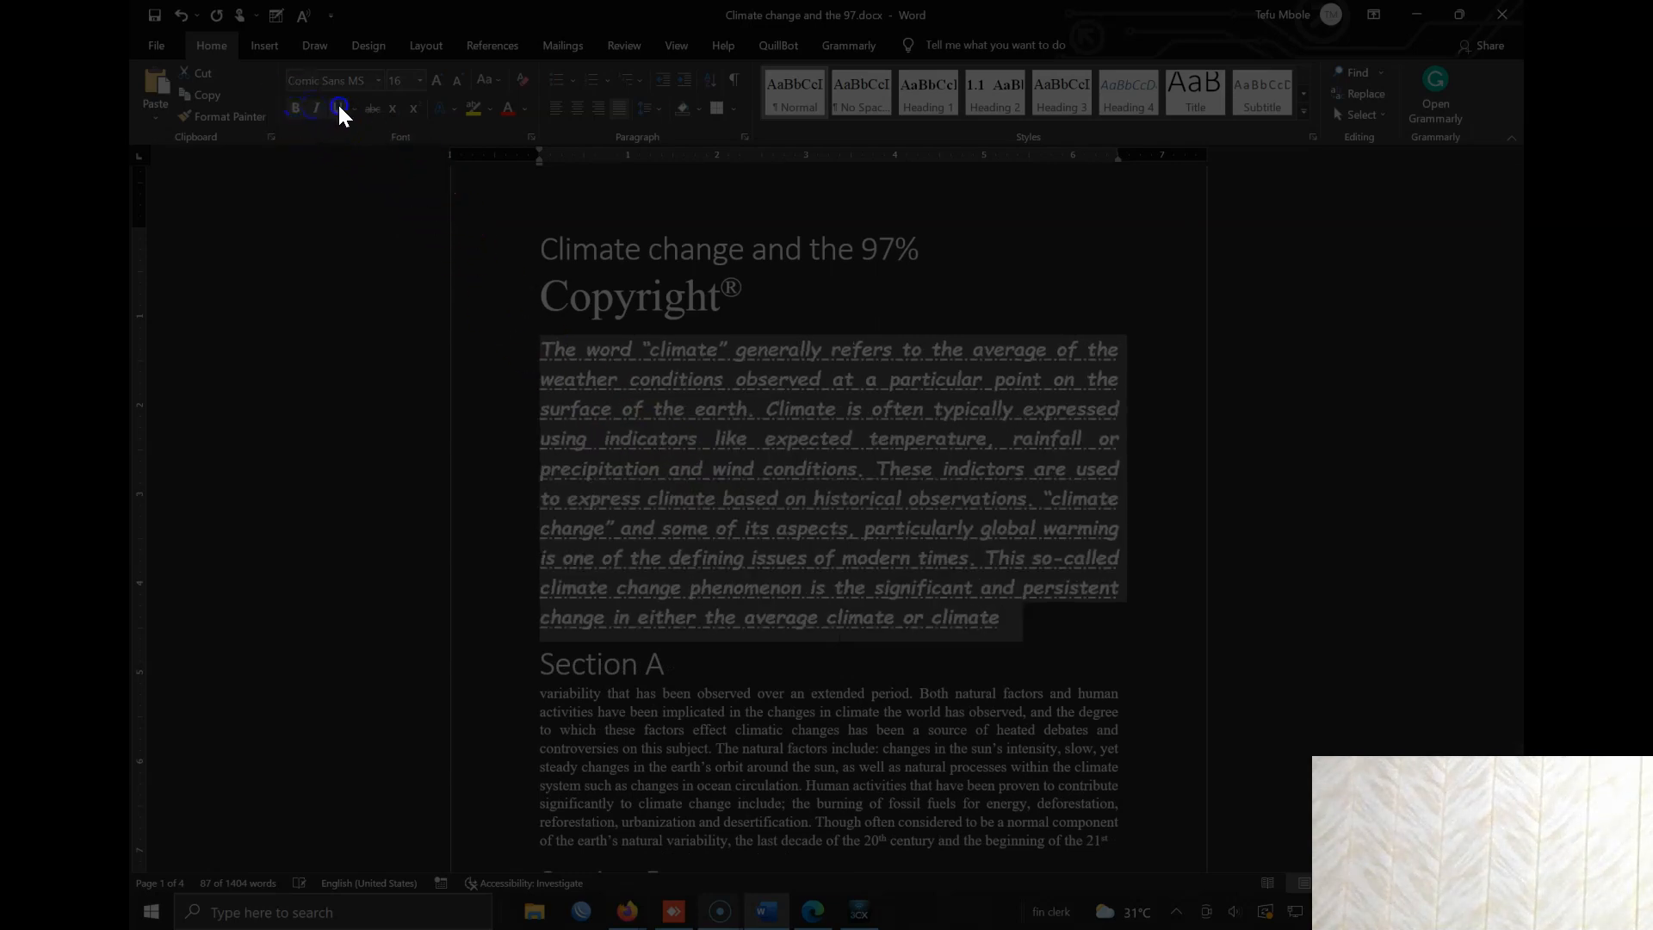
left_click(338, 107)
left_click(318, 107)
left_click(294, 107)
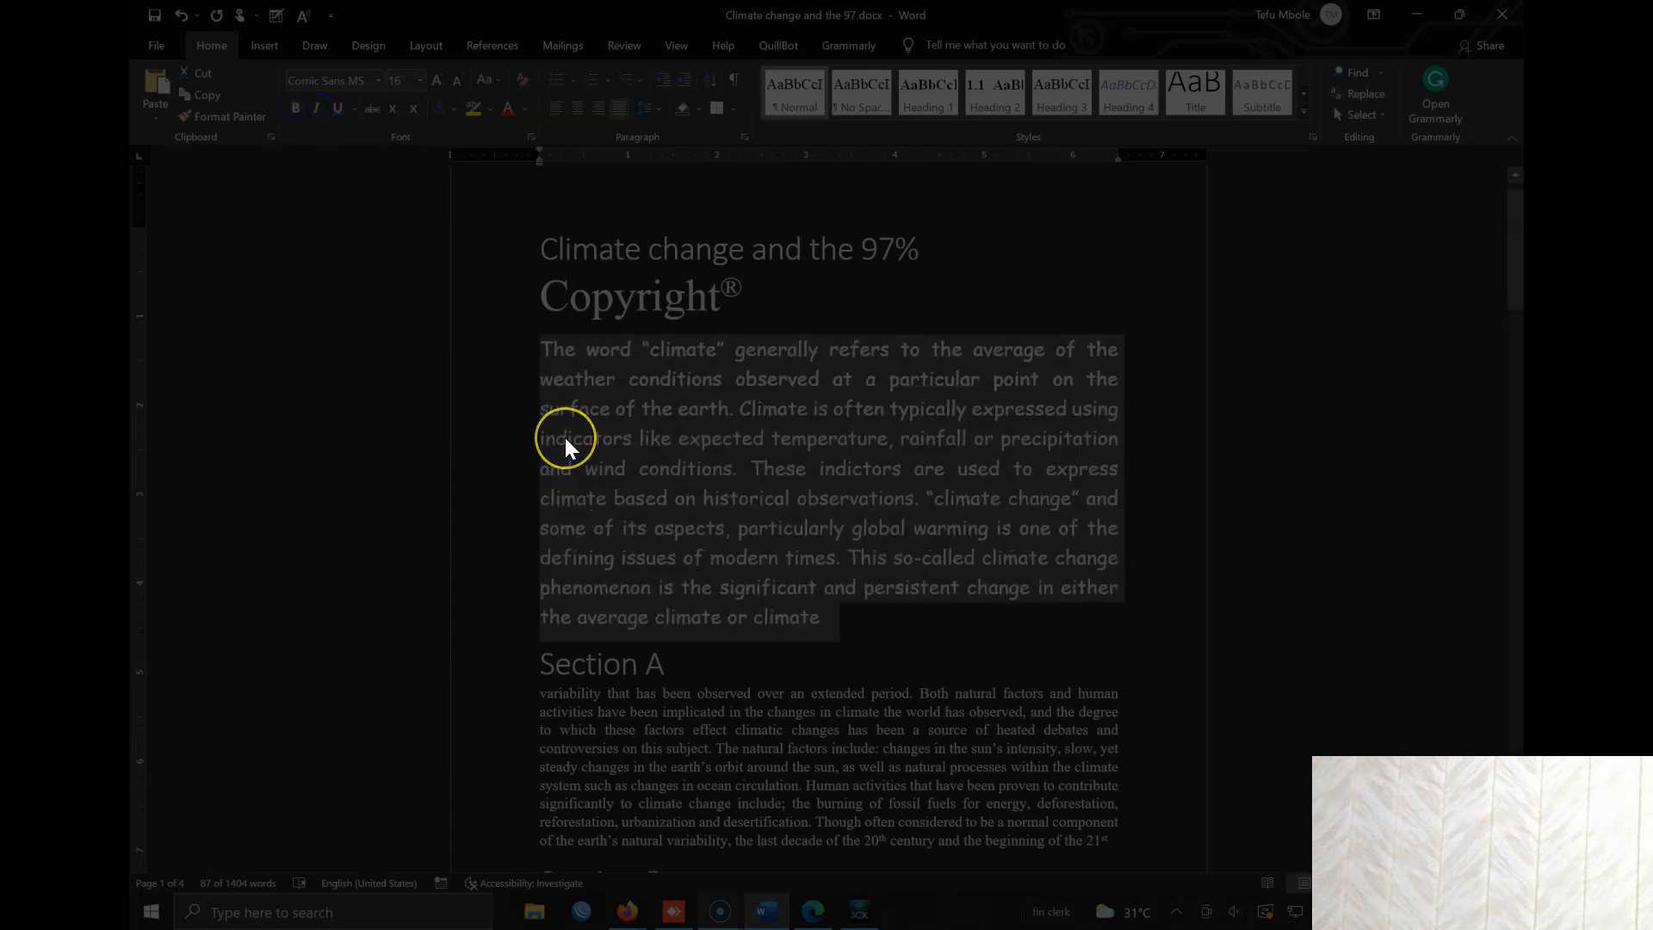
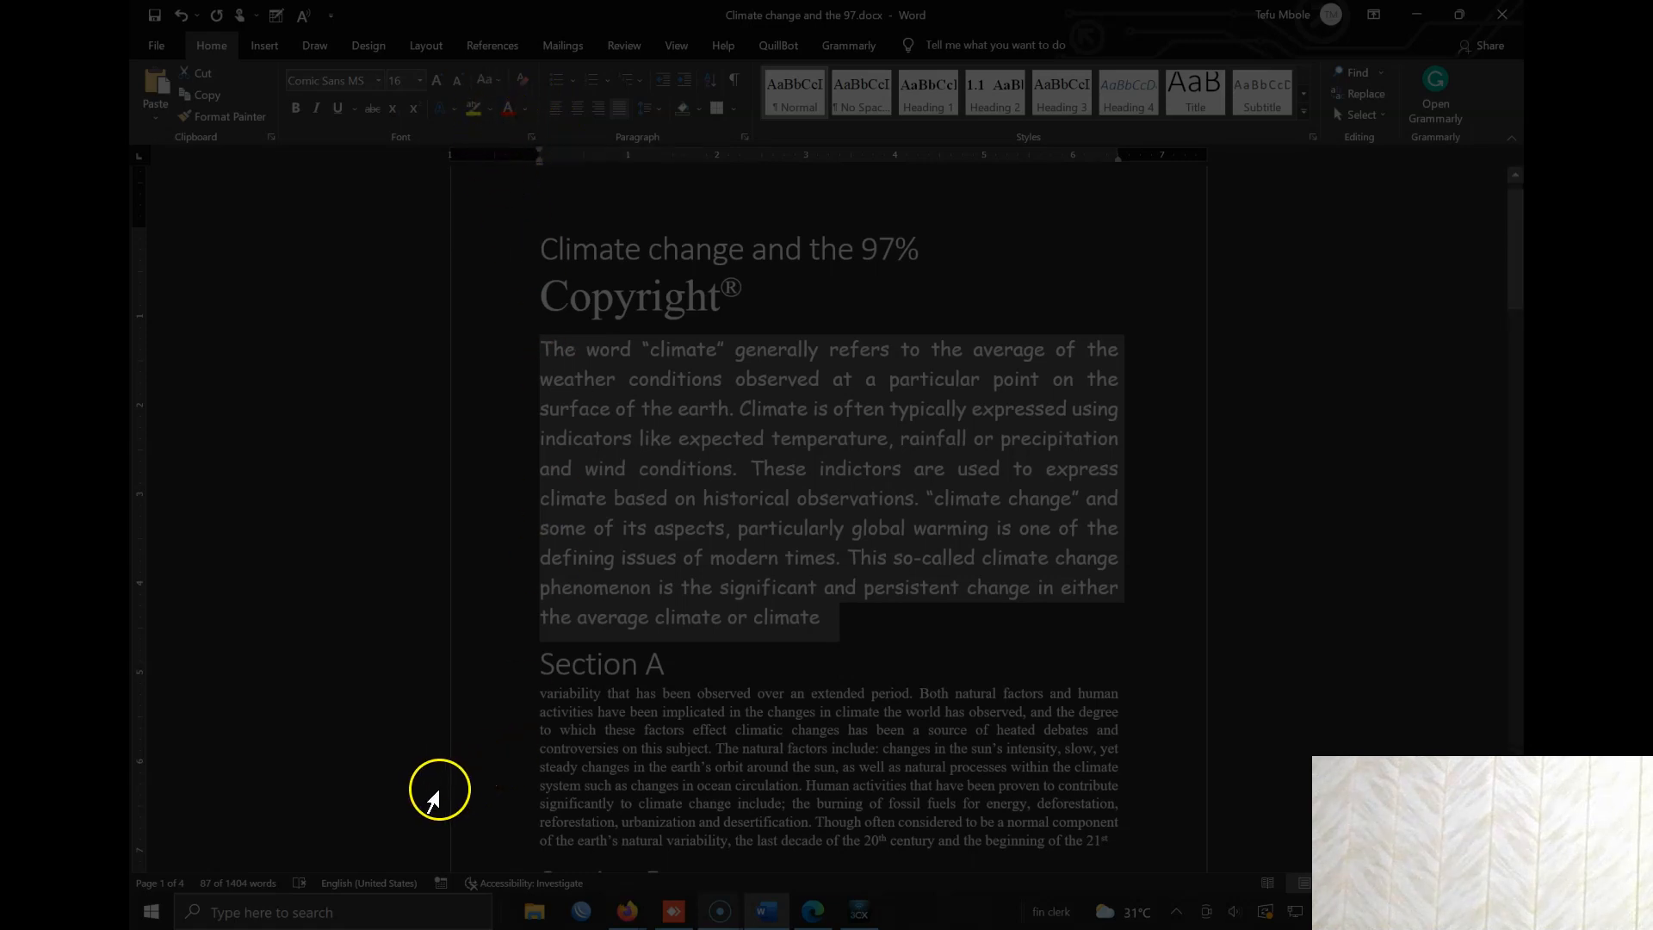
left_click(1414, 15)
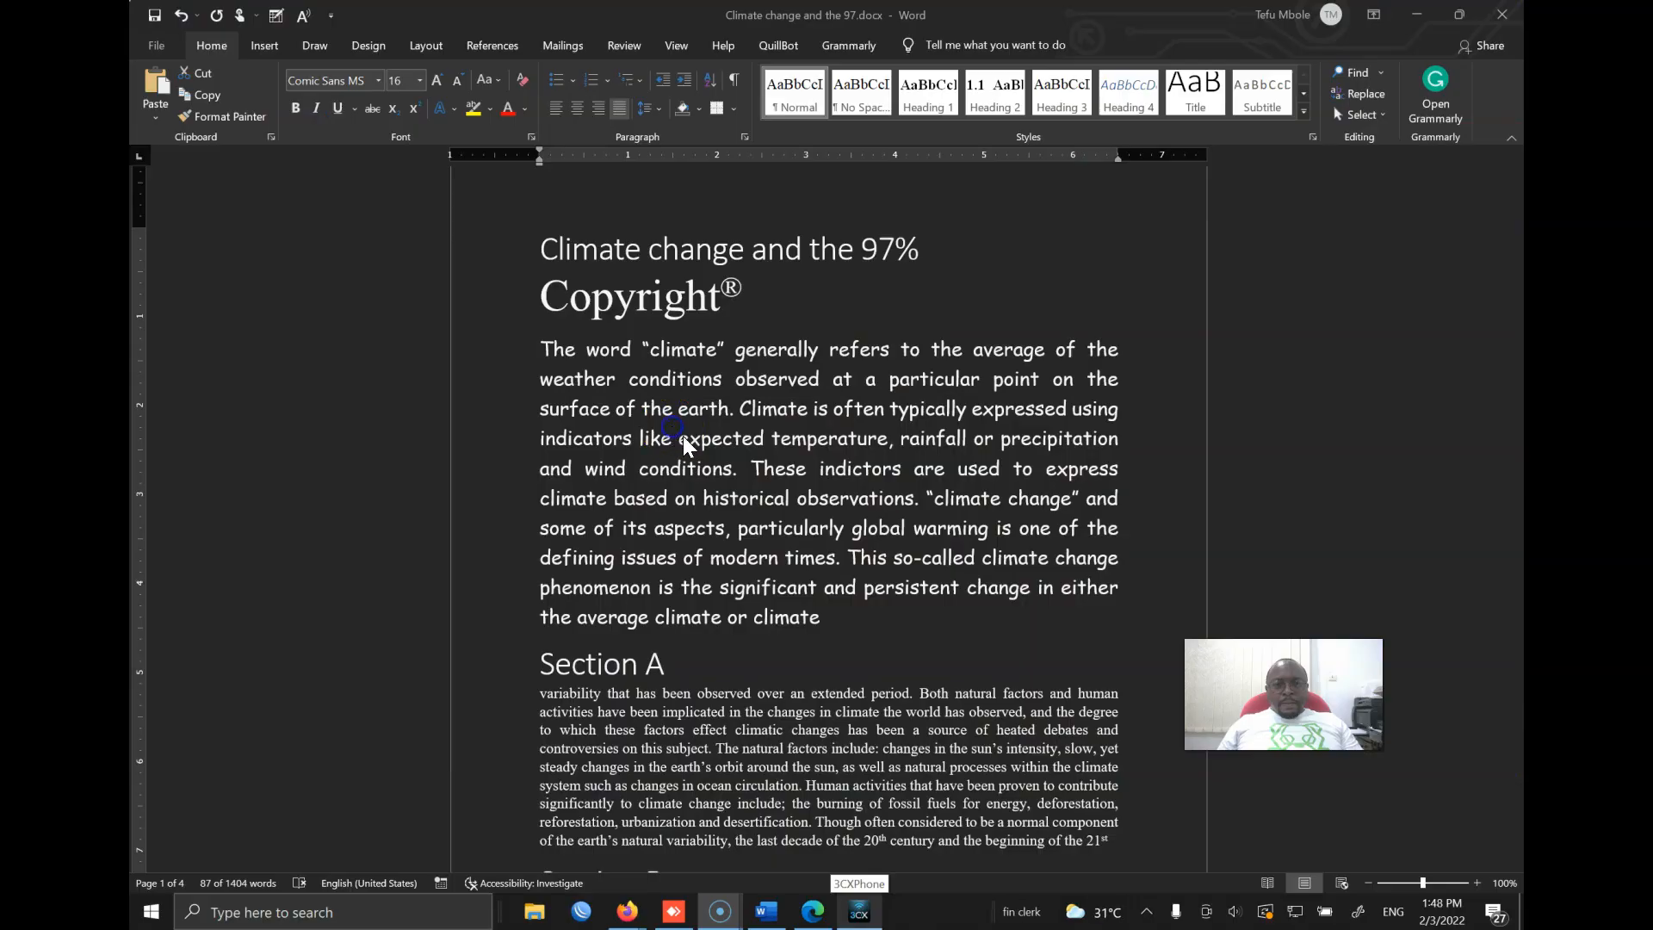
Left-align the first body paragraph, then change its alignment to centered.
triple_click(683, 437)
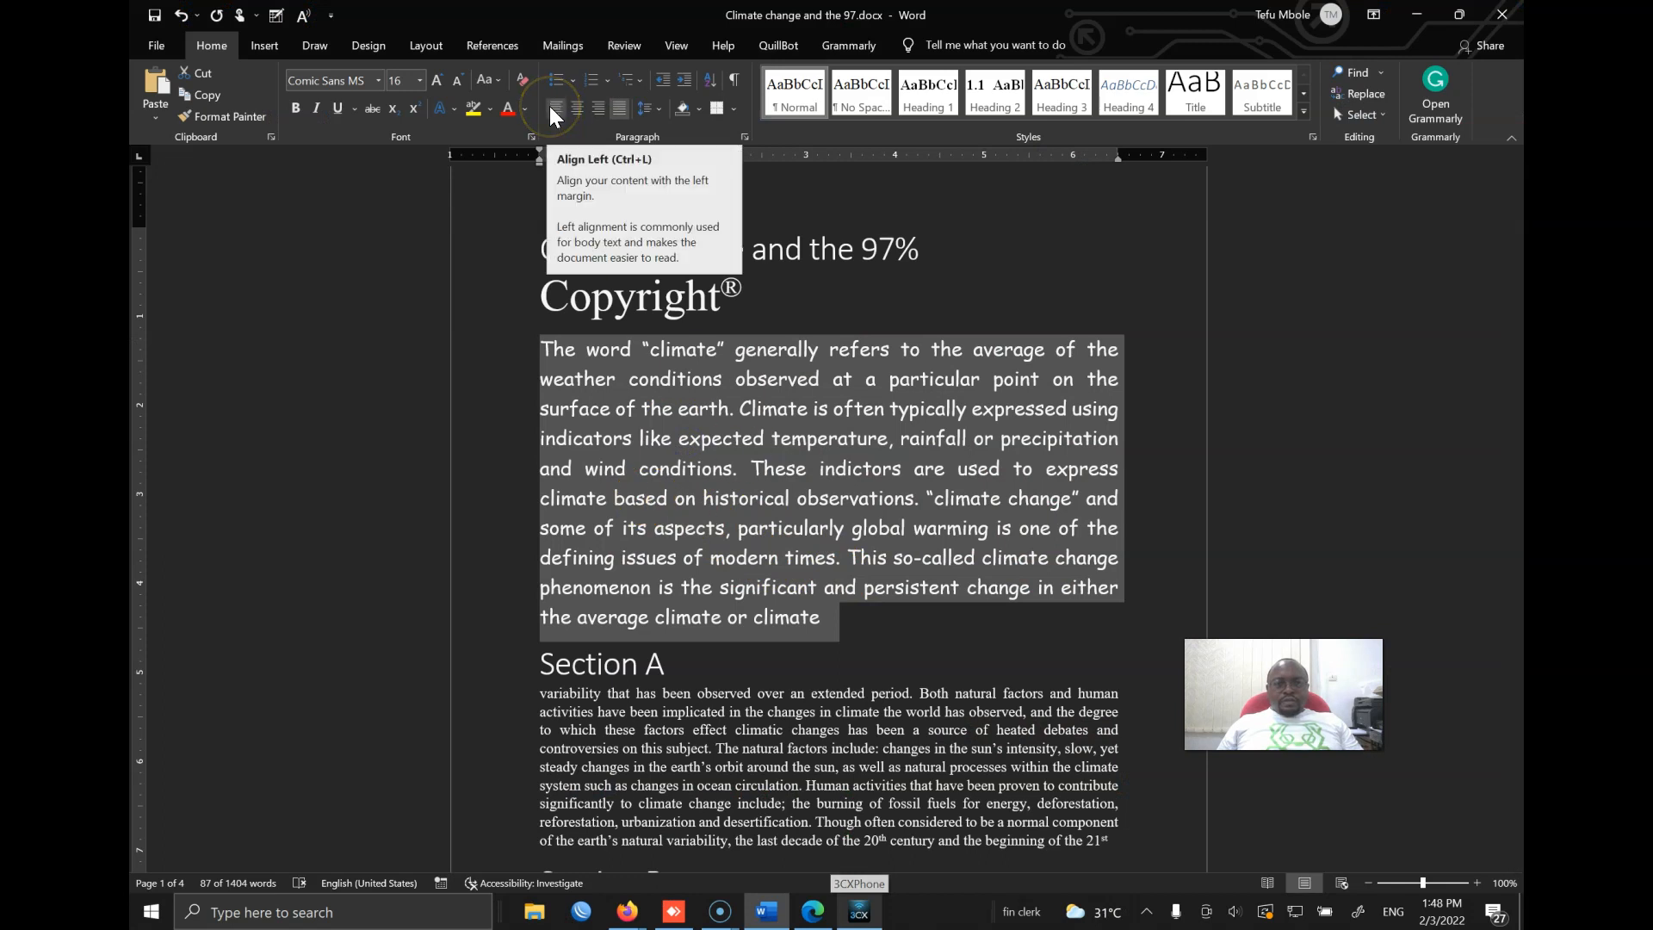
left_click_drag(863, 629, 540, 346)
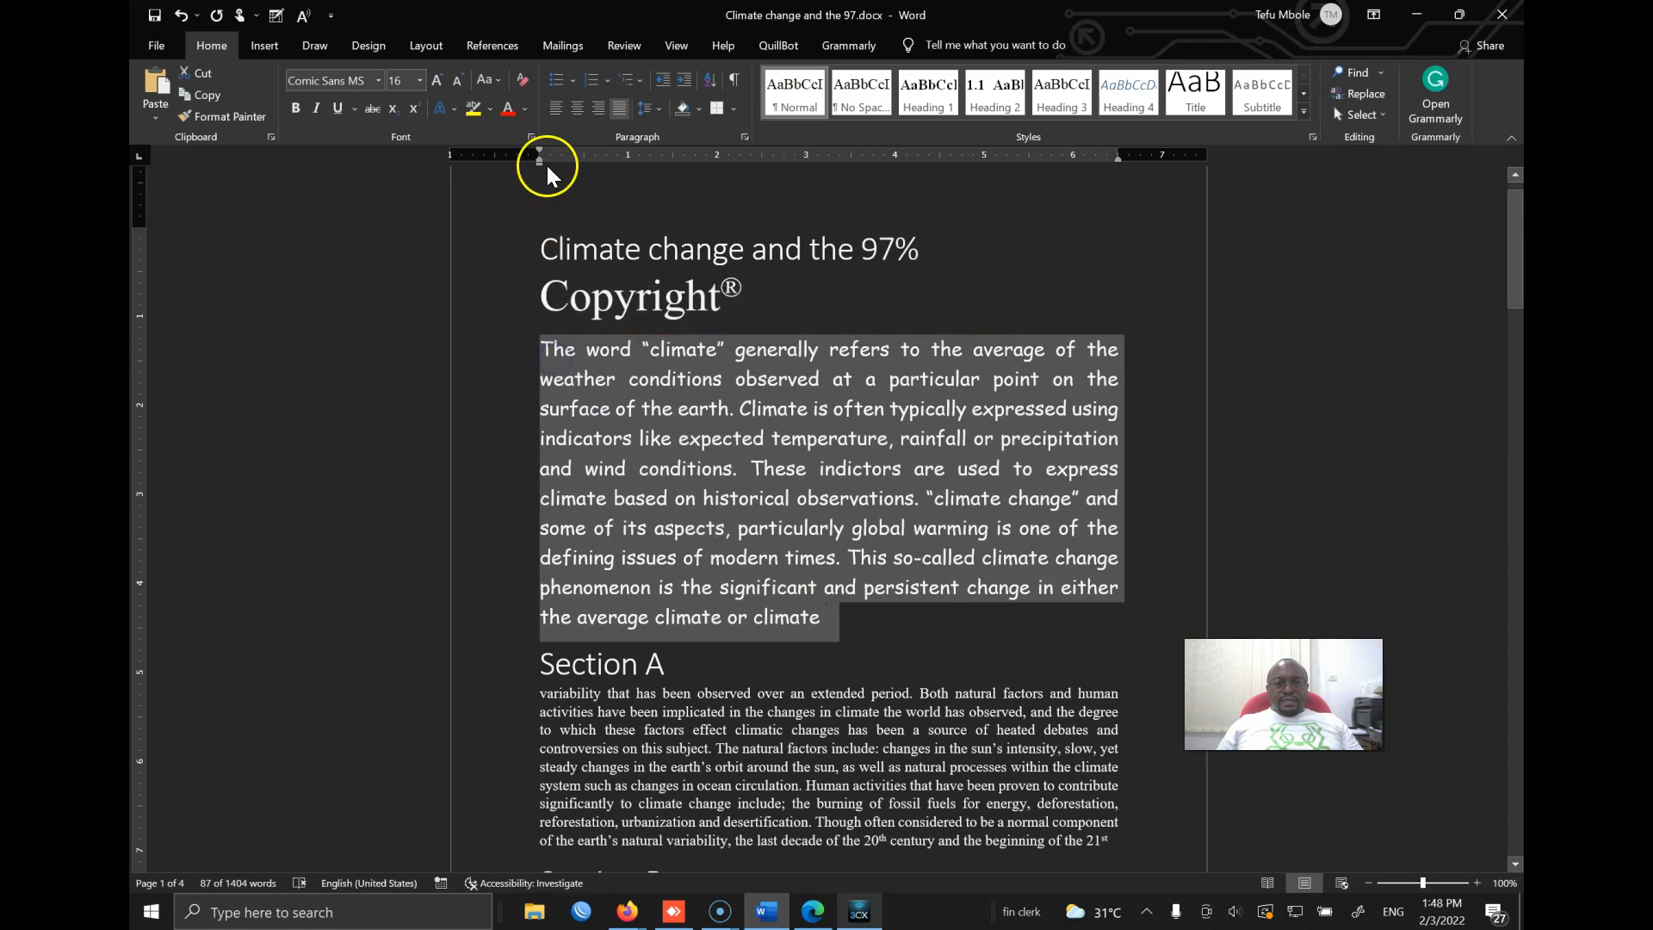
left_click(555, 109)
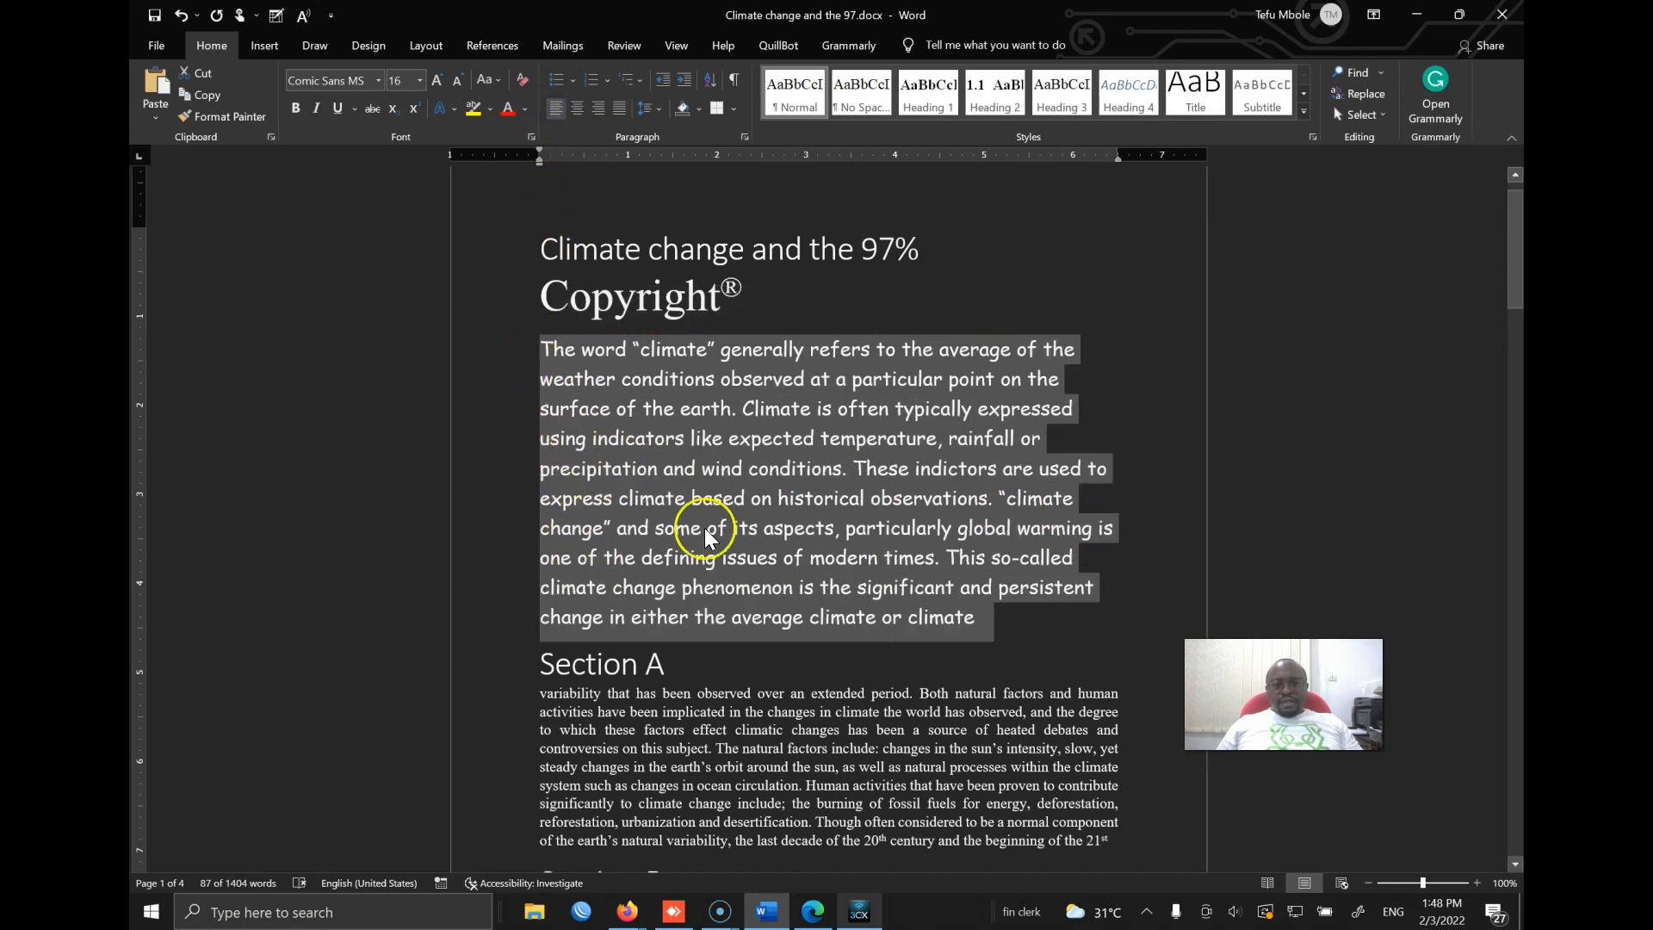
left_click(564, 110)
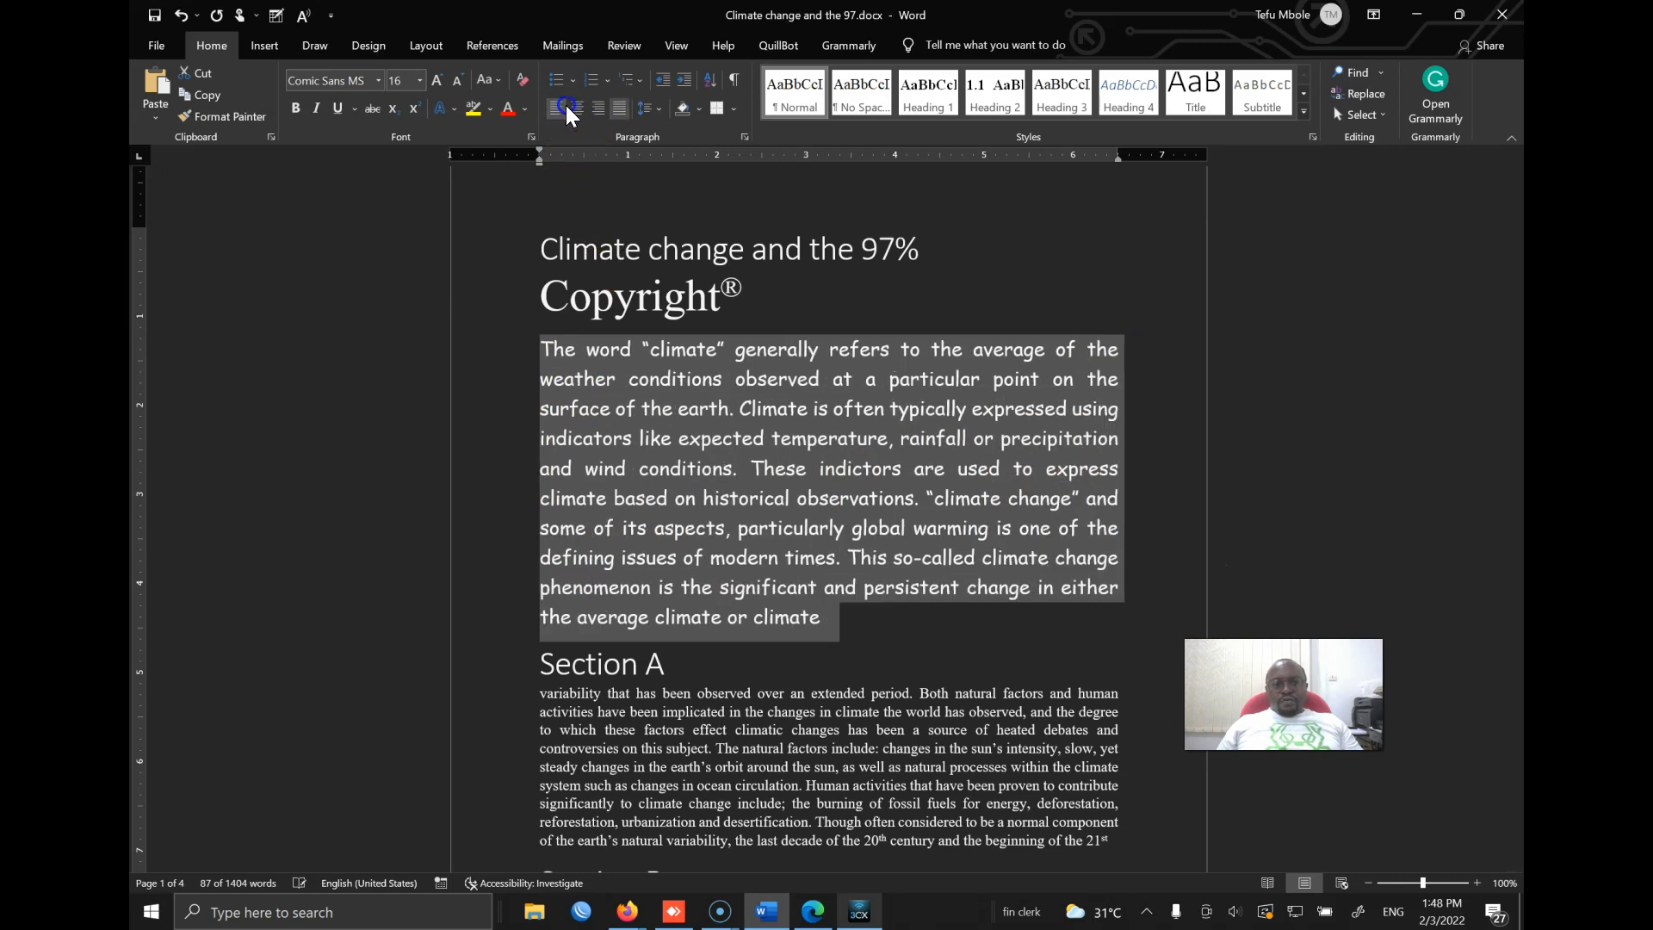
left_click(575, 110)
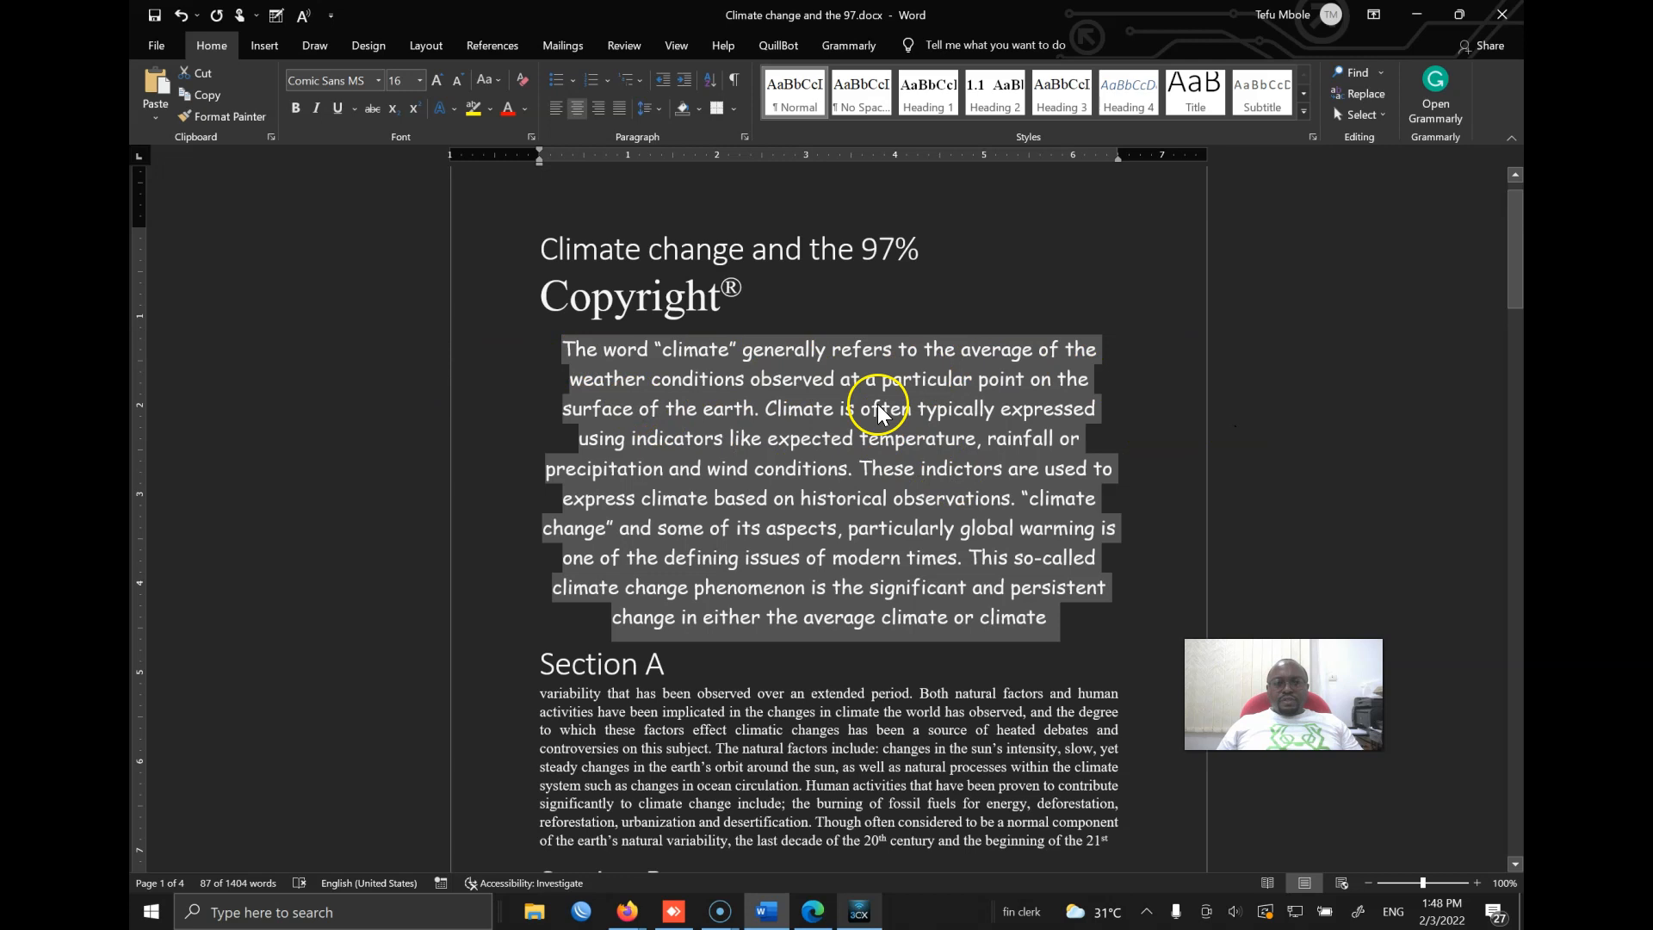
Below the first body paragraph, add the separate lines "Now", "That i" and "Know the truth".
left_click(1061, 618)
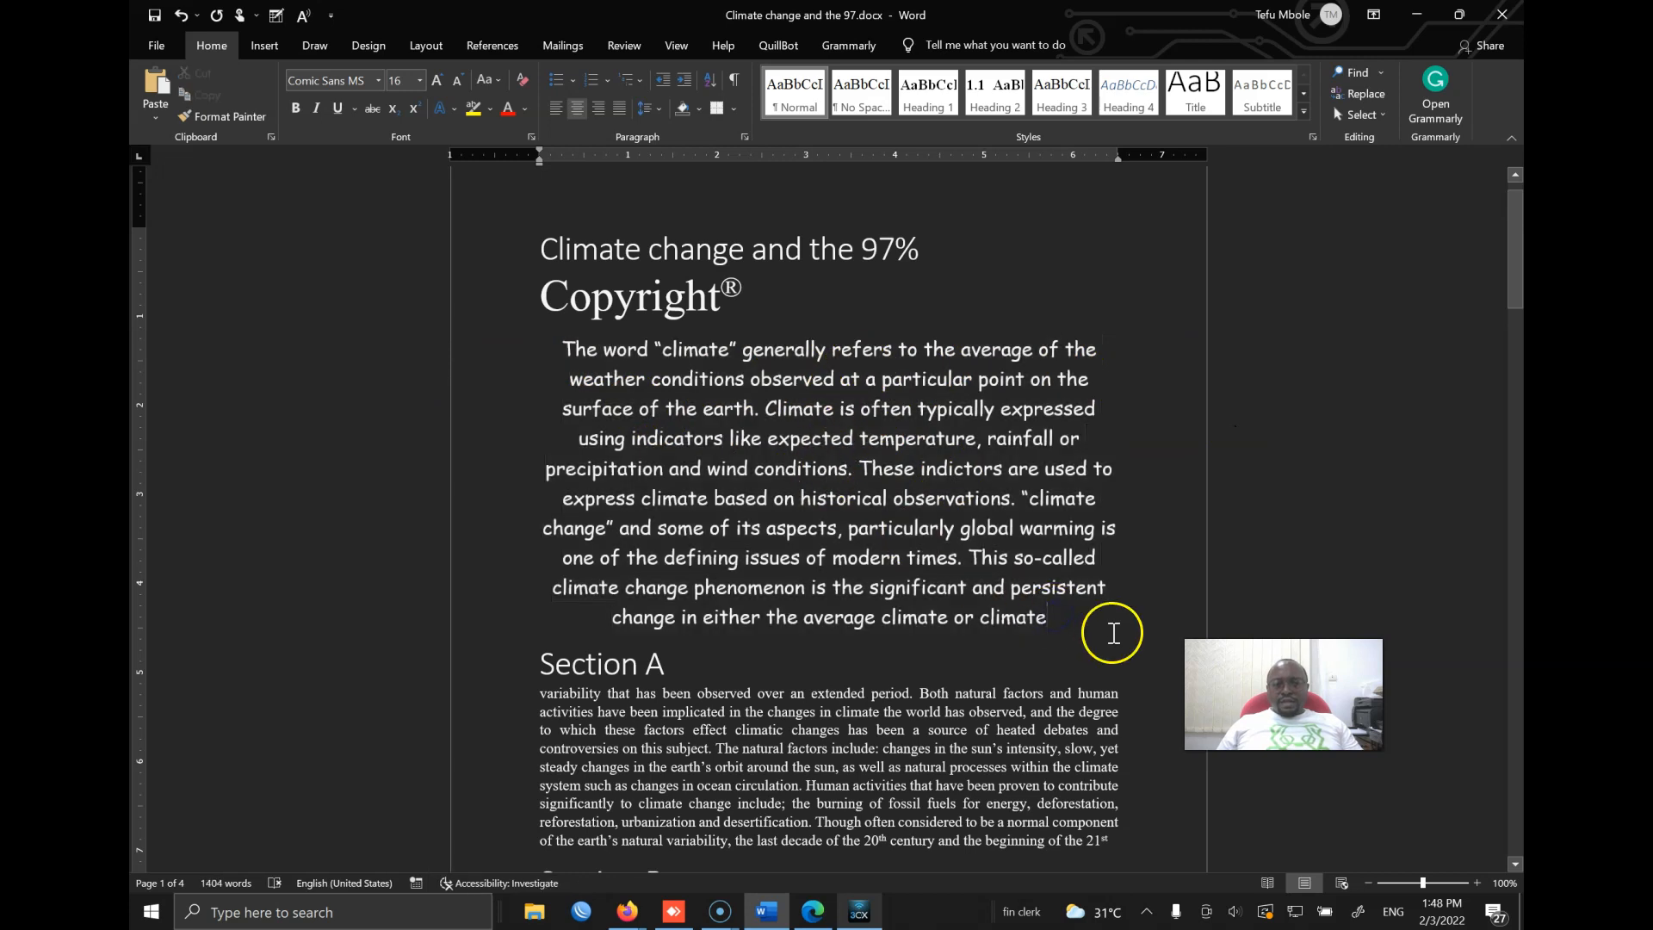
key("Return")
type("now")
type("that i")
key("Return")
type("Know the truth")
key("Return")
Continue the centered verse with the lines "That you proclaim i" and "Will keep trusting you".
type("That you ")
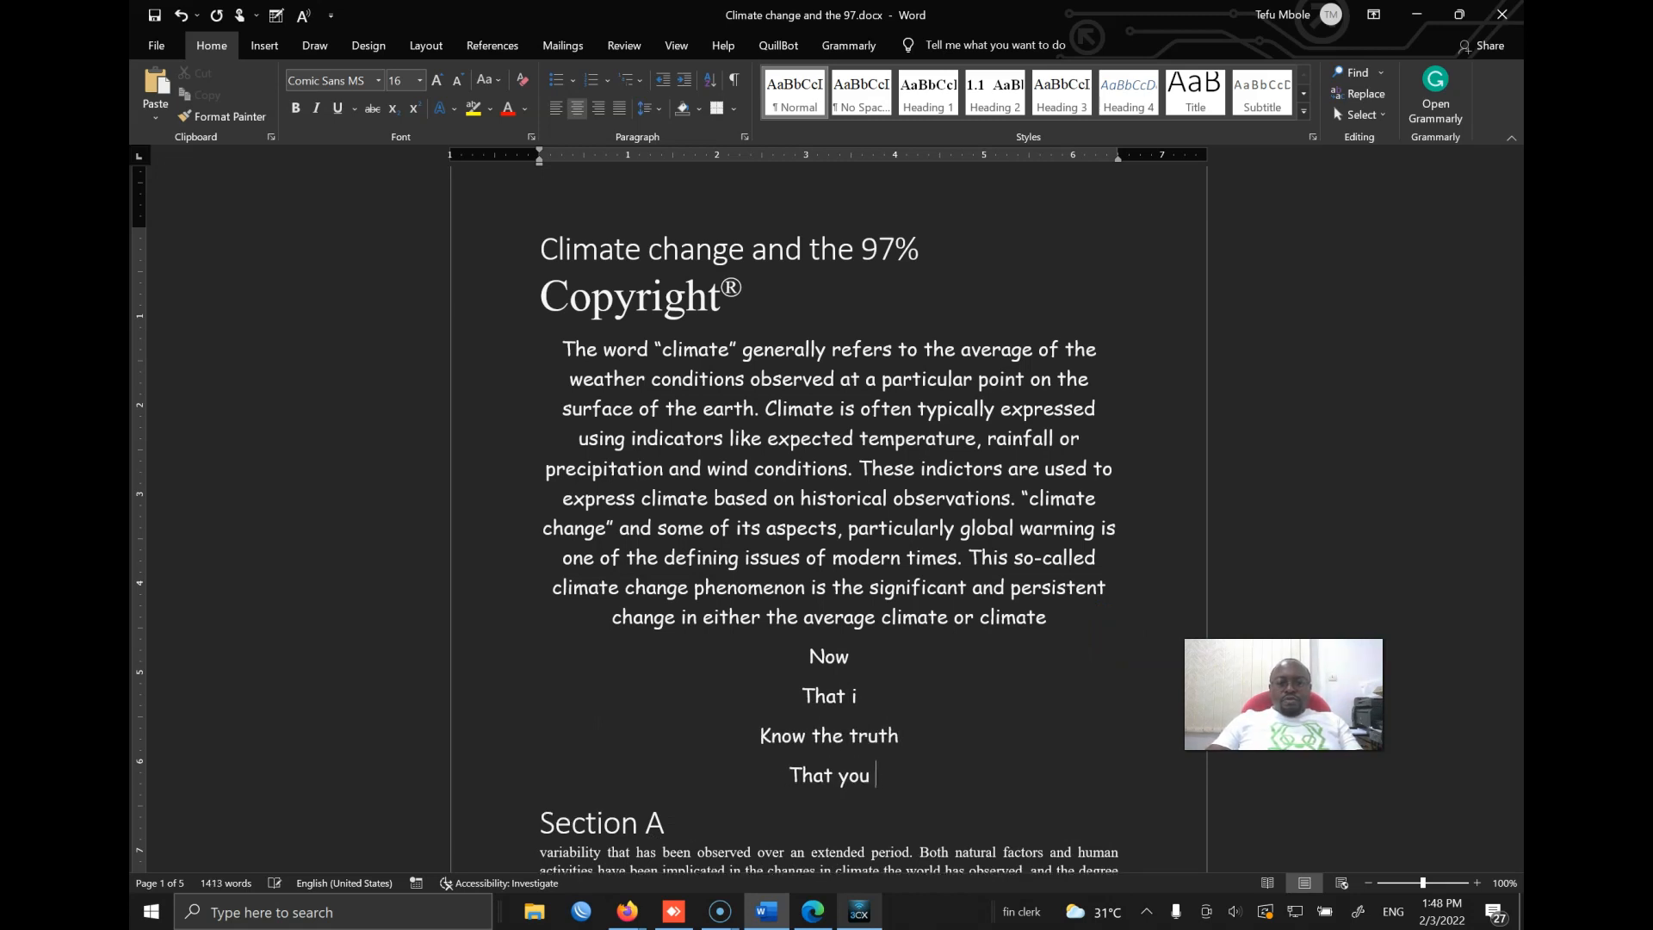
type("prprocal")
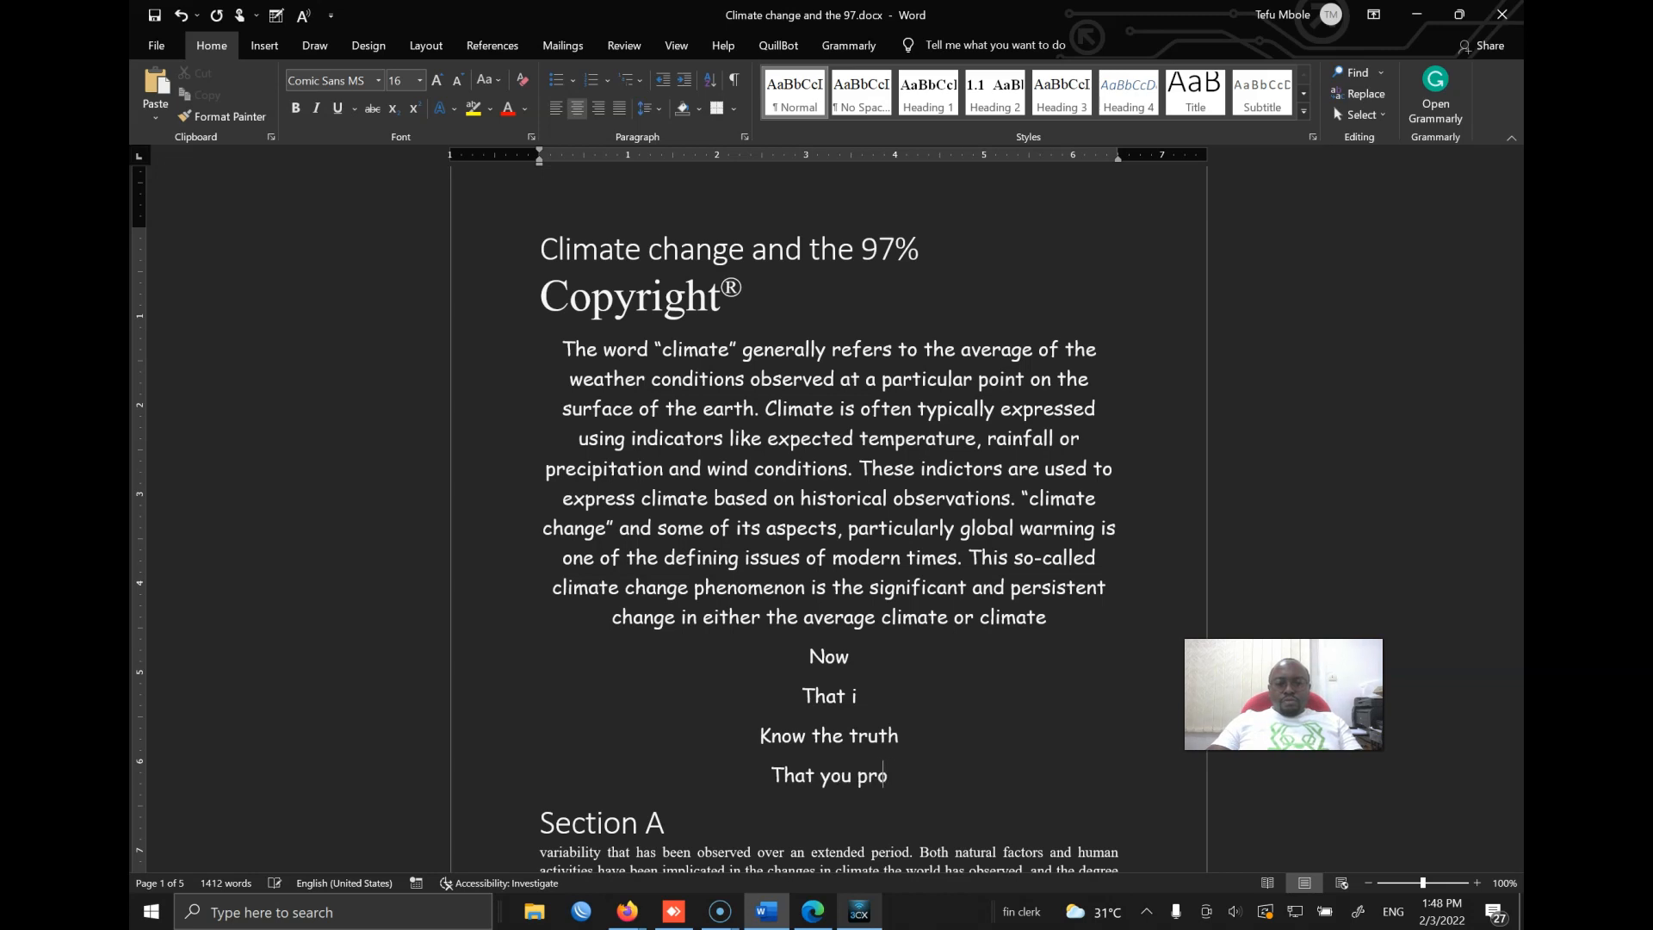
key("BackSpace")
key("BackSpace")
type("laim")
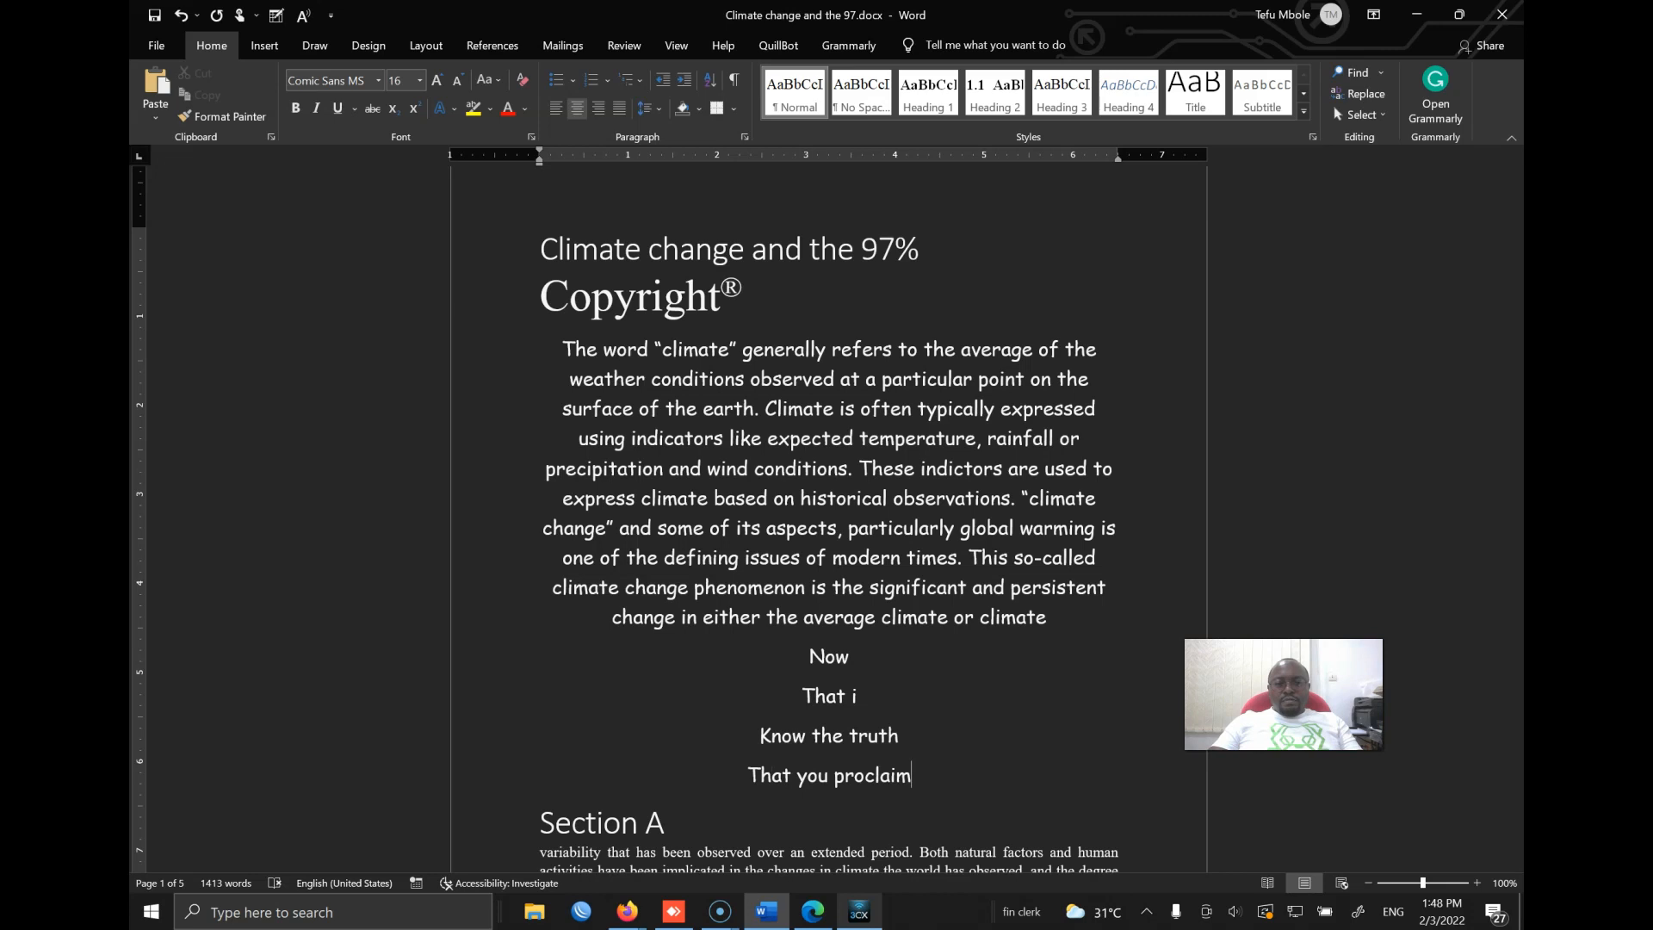
type(" i")
key("Return")
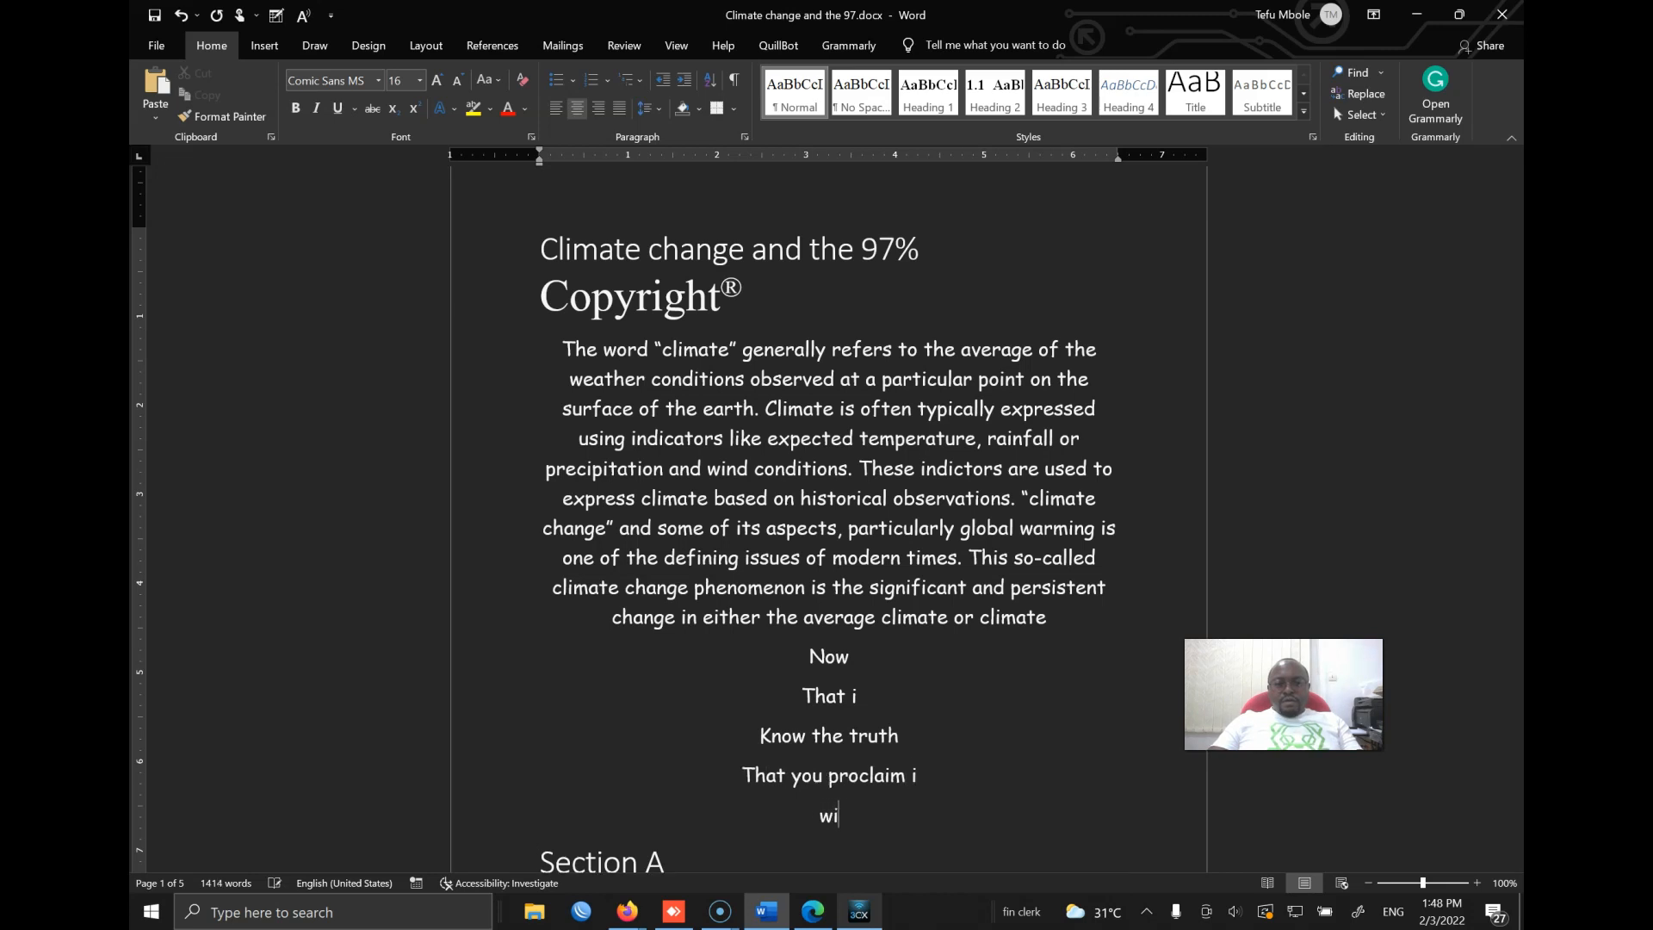
type("Will keep trustin")
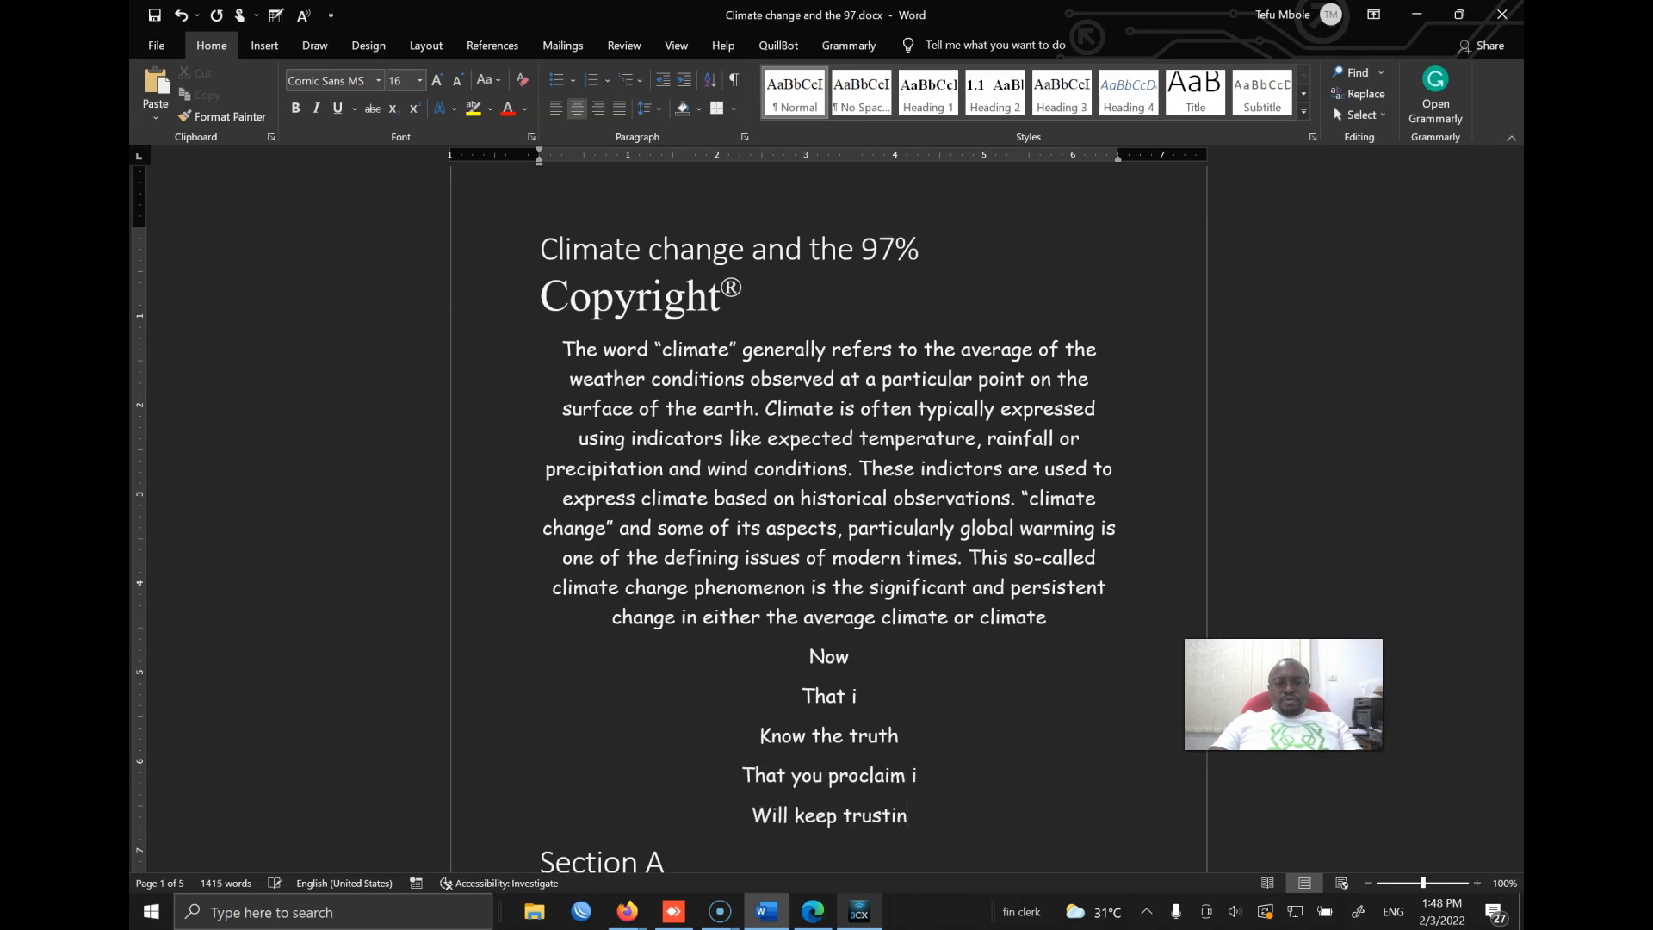
type("g you")
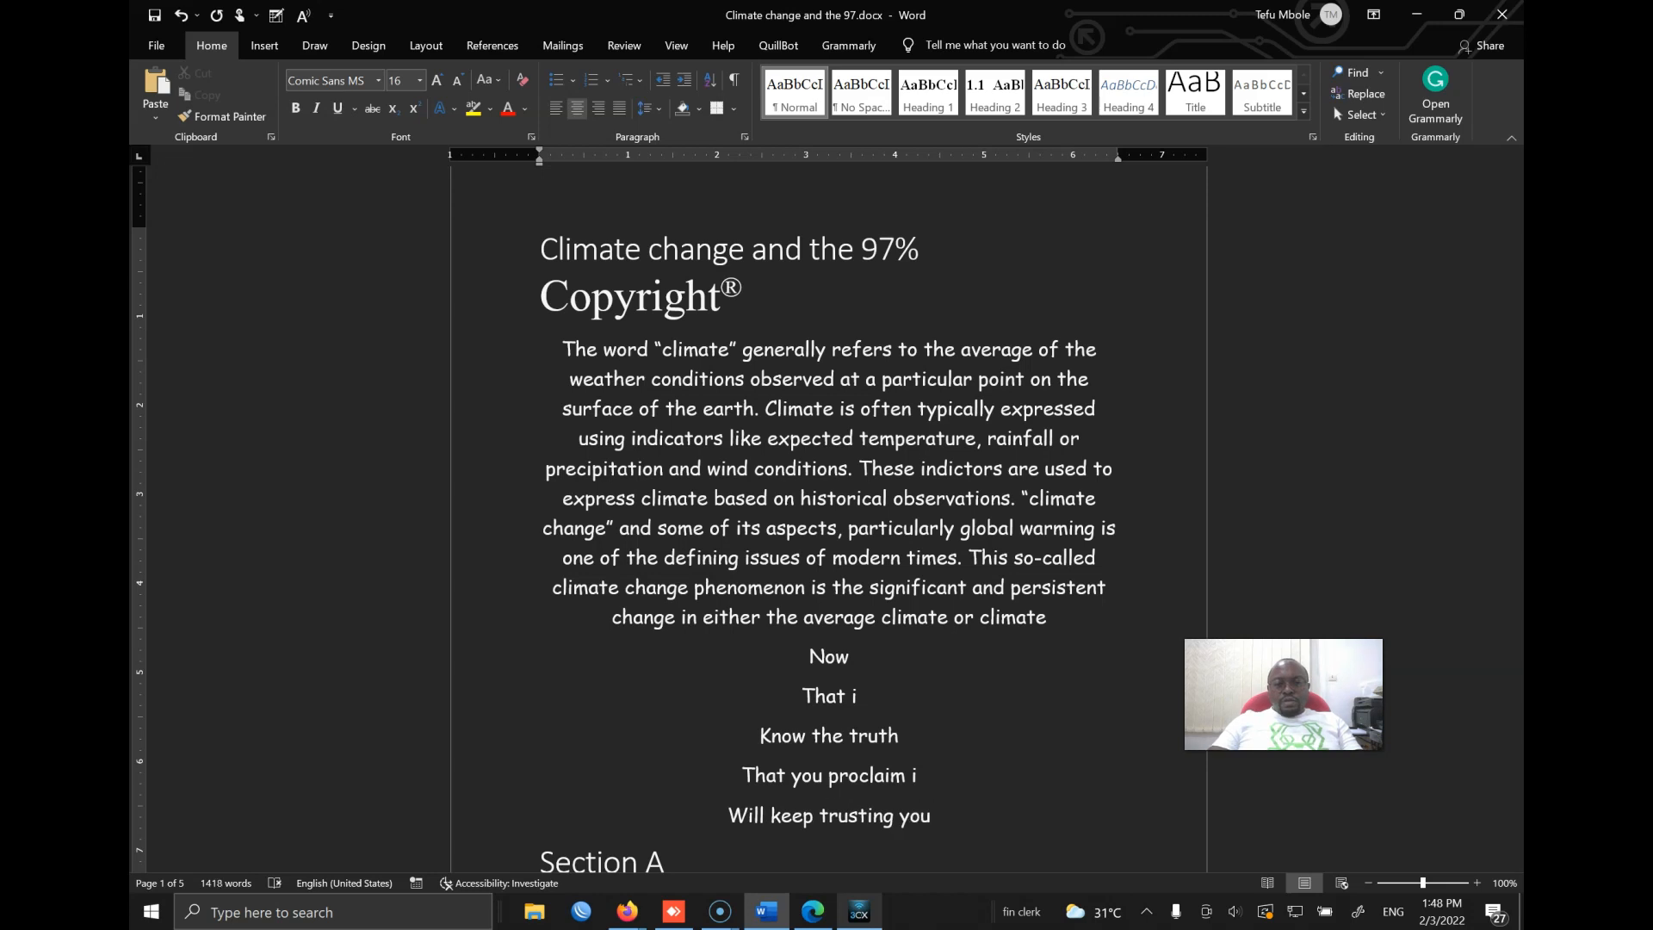
Add the lines "To feel me up" and "So that" to the centered verse.
key("Return")
type("to feel me")
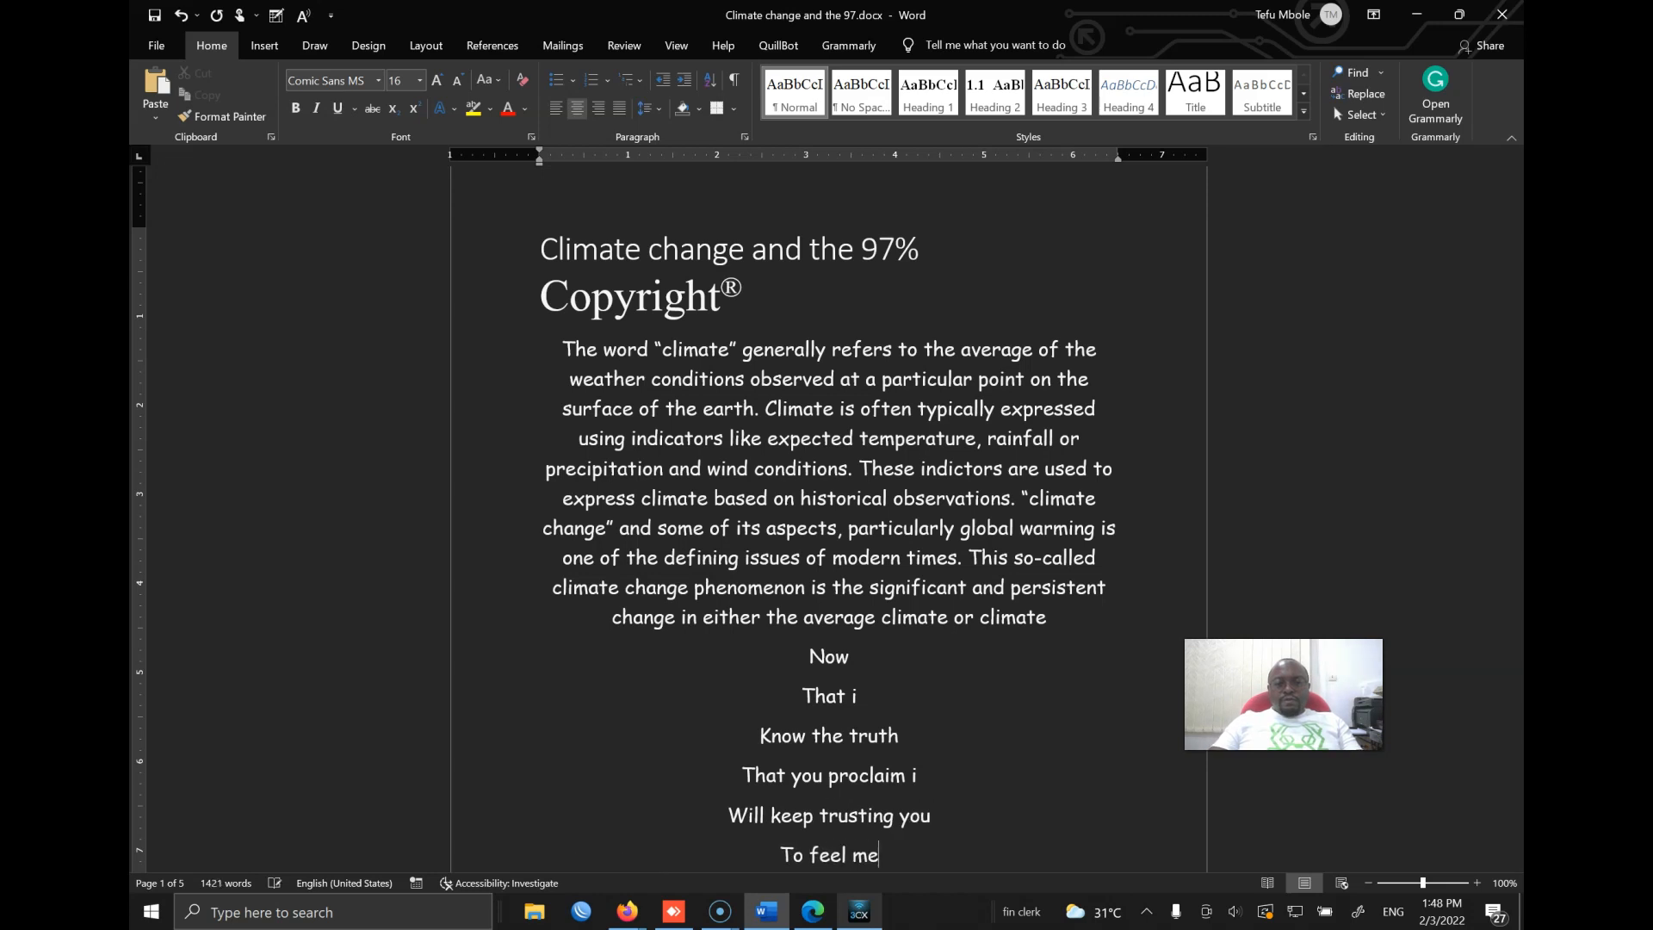
type(" up")
key("Return")
type("So that")
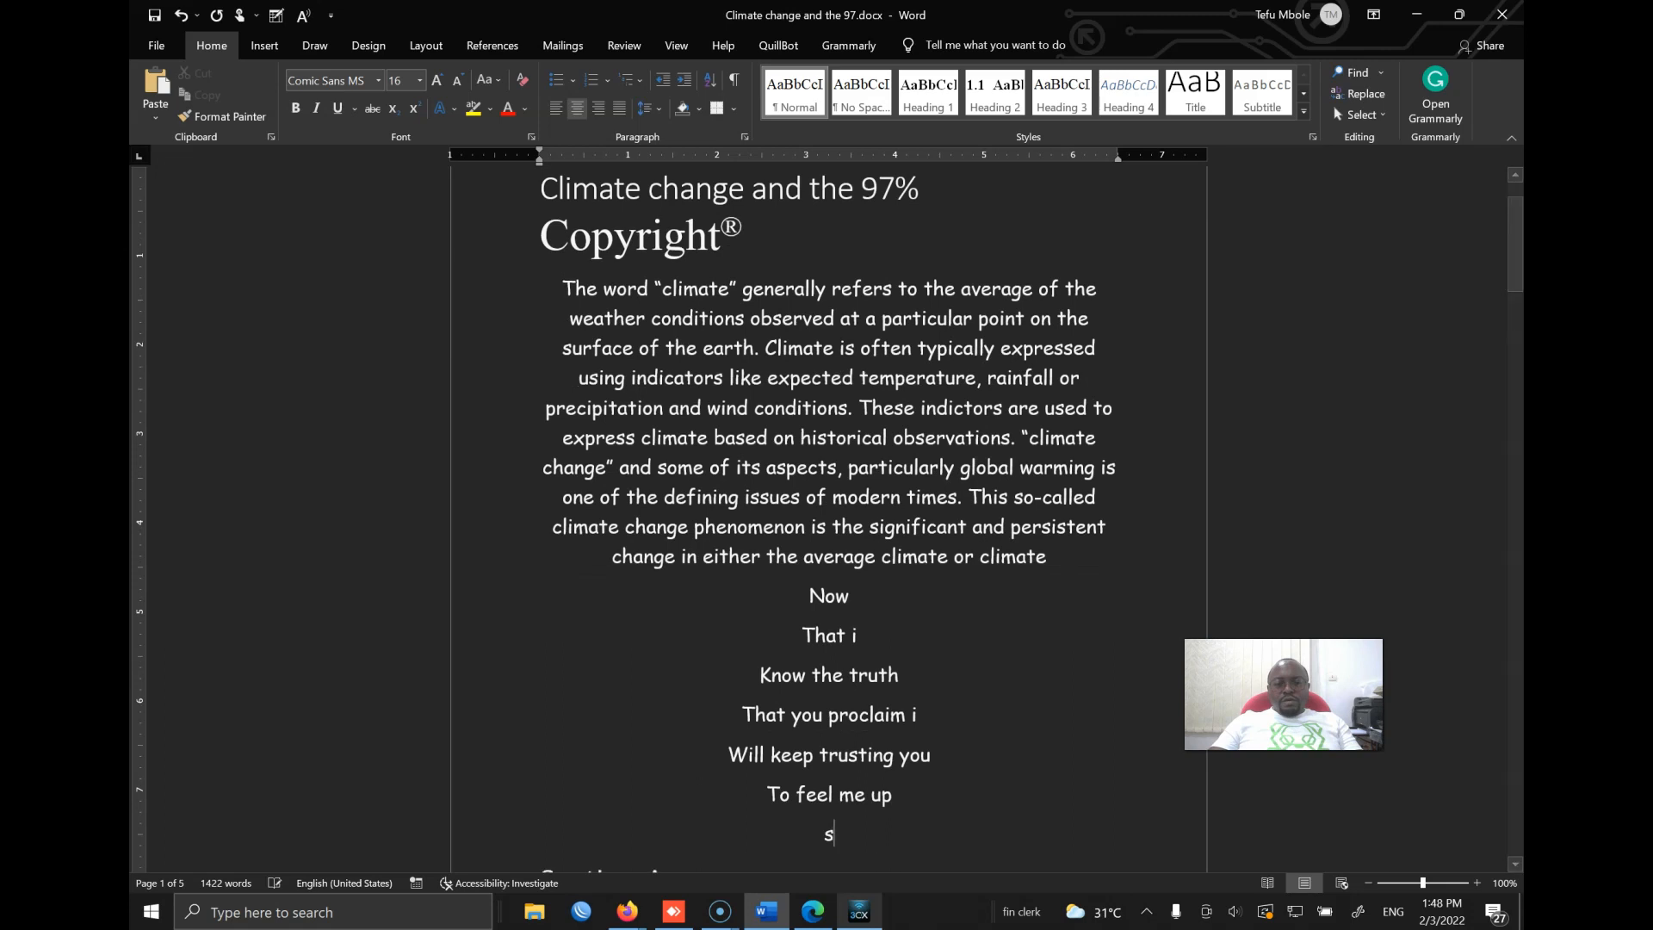
key("Return")
Add "No", "One" and "Else will" on separate lines of the centered verse and start a new line.
type("No ")
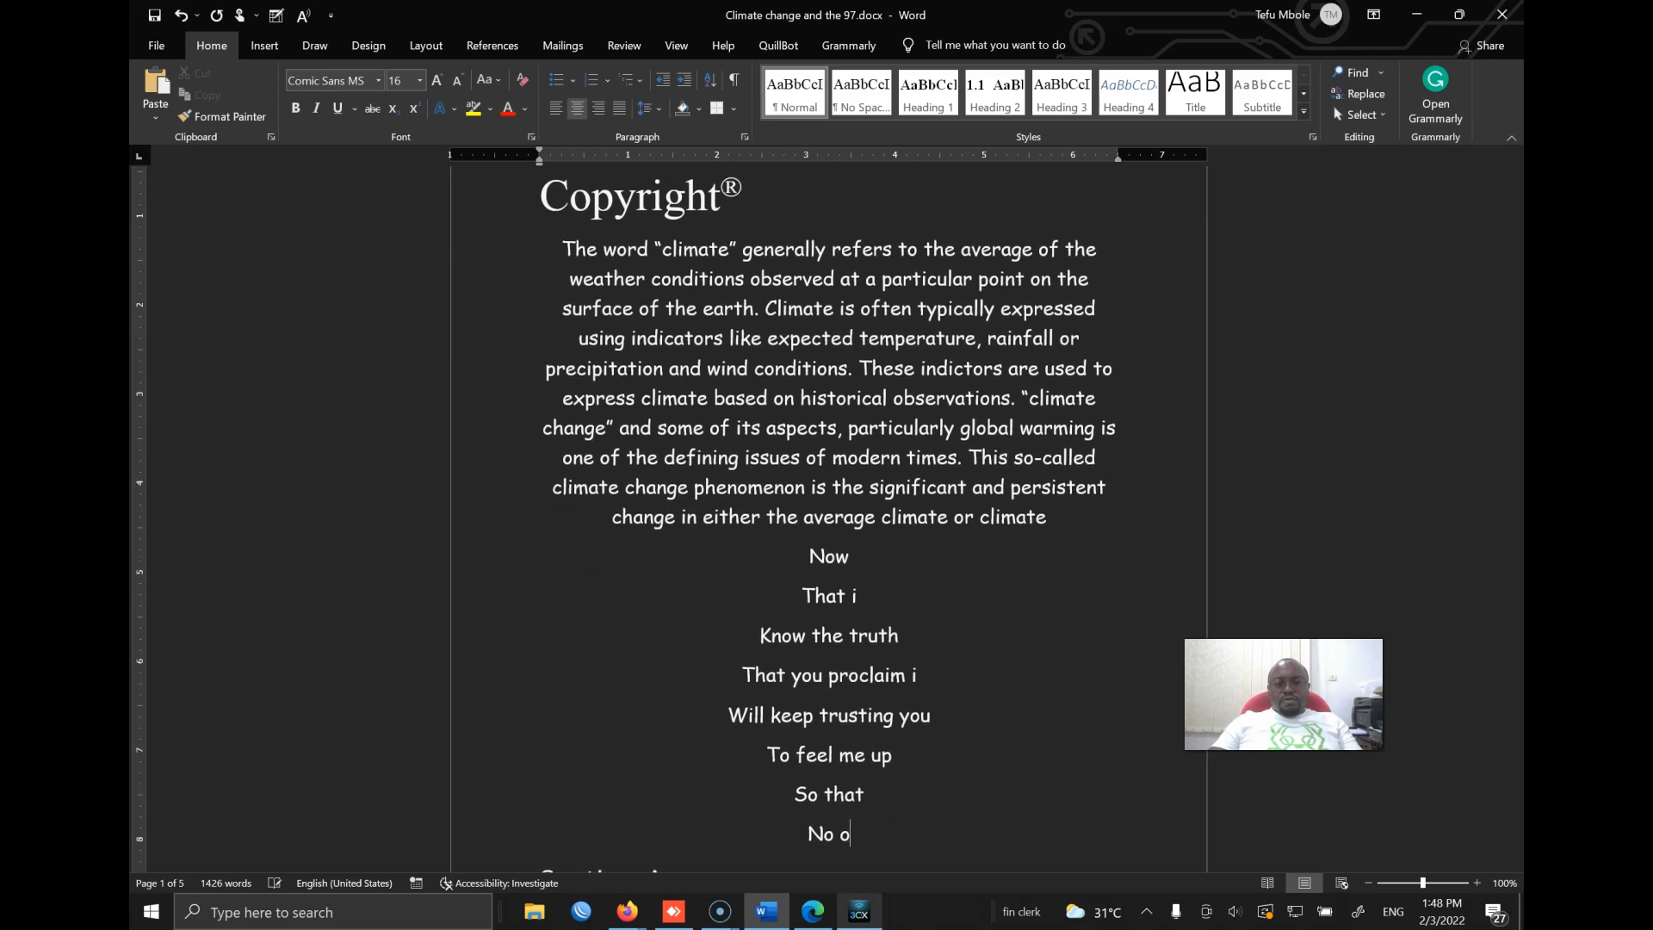
type("o")
key("BackSpace")
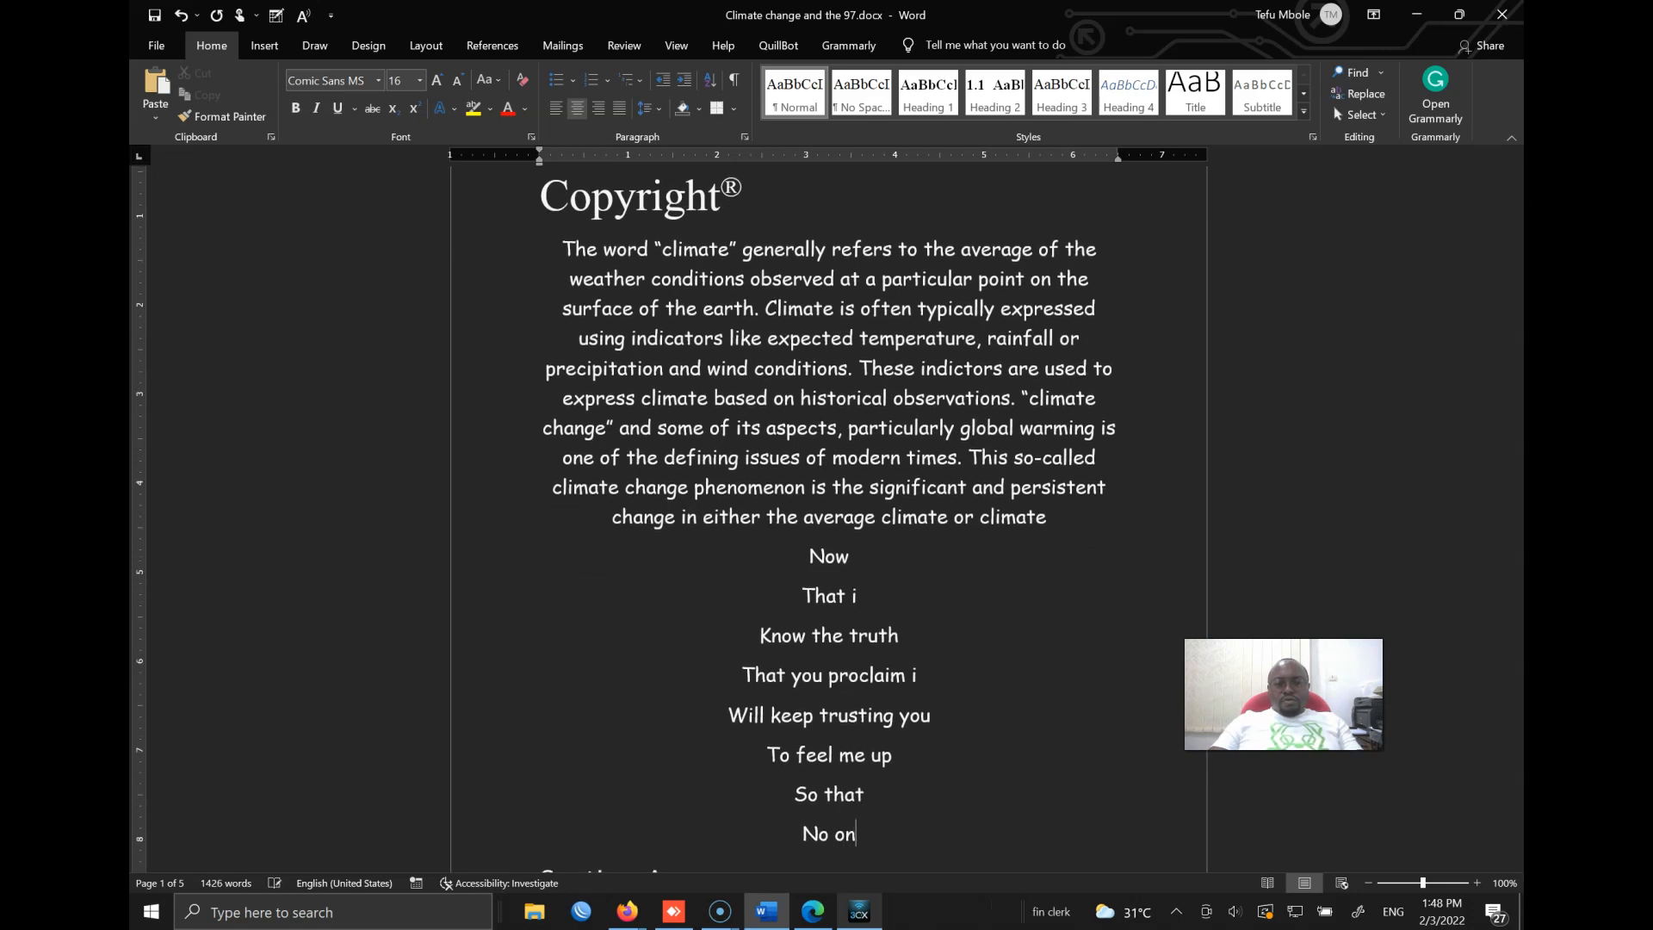
key("Return")
type("on")
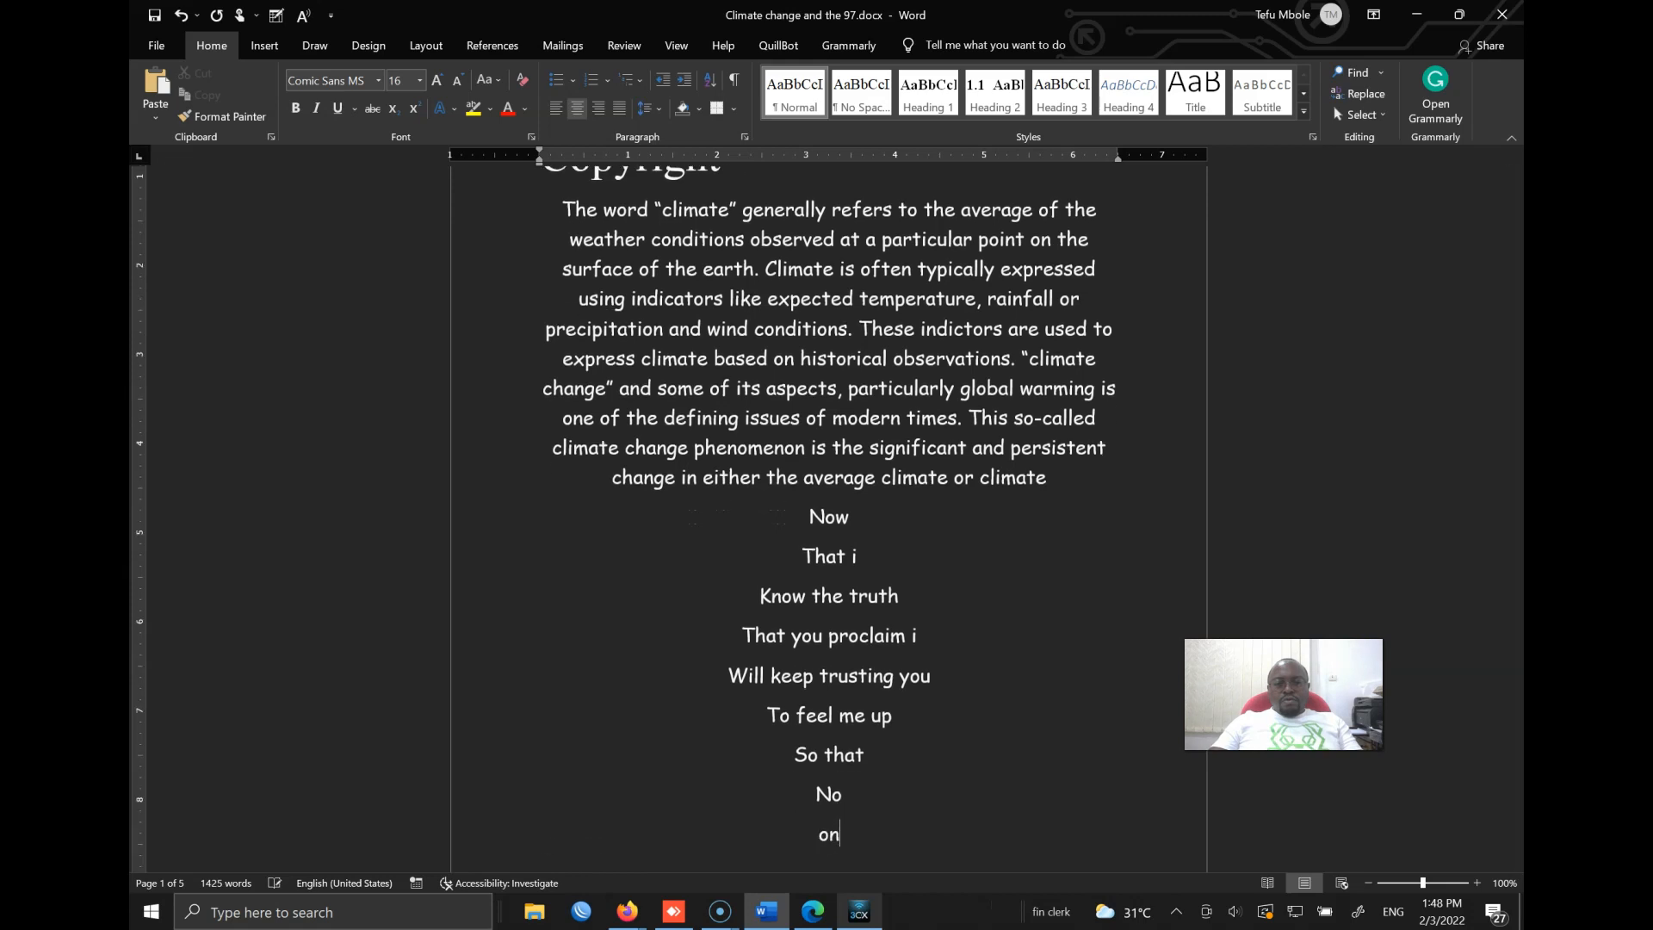
type("e")
key("Return")
type("el")
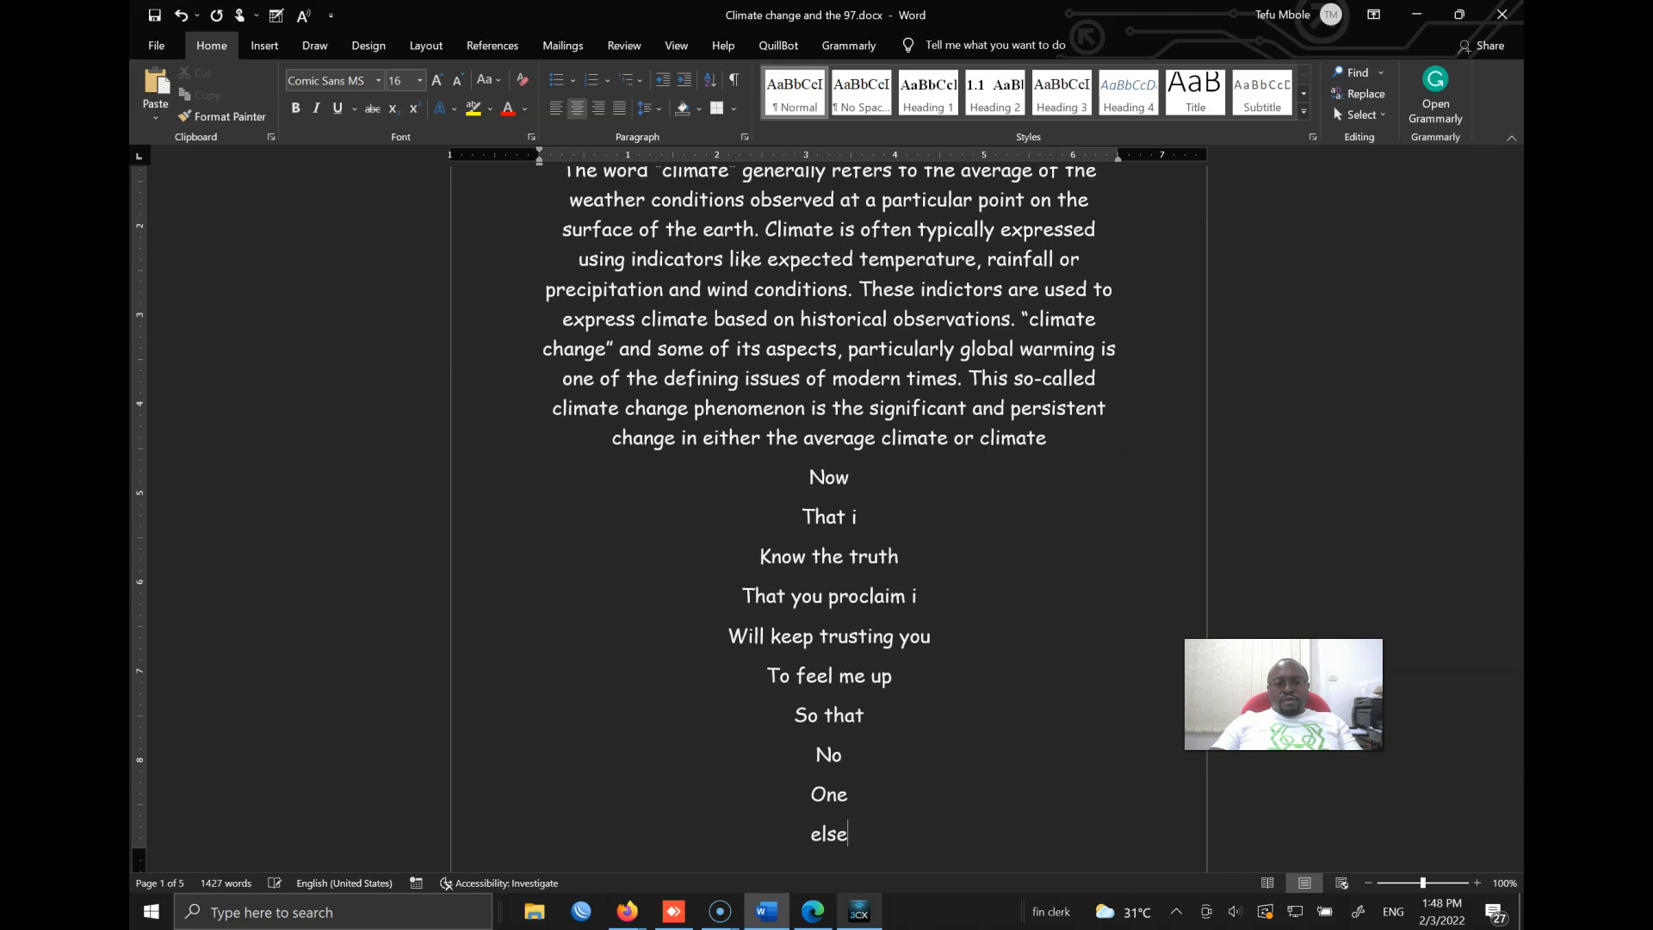
key("Return")
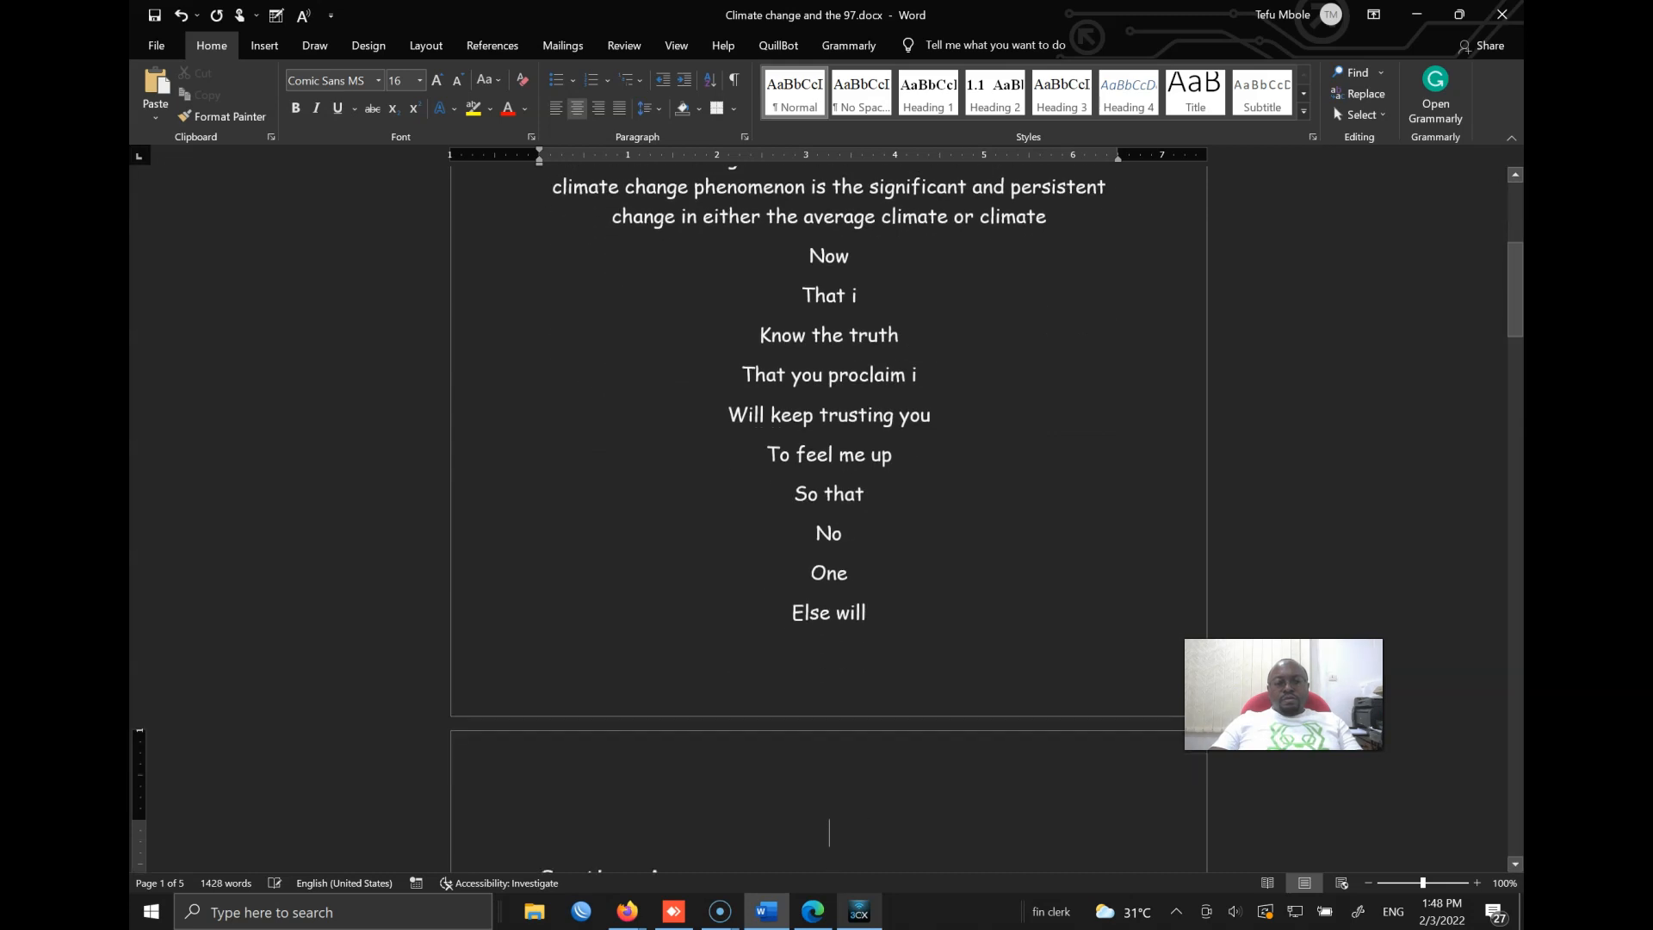
Delete the climate paragraph's text from "surface of the earth" through "the average climate or climate".
scroll(1111, 627, "up", 5)
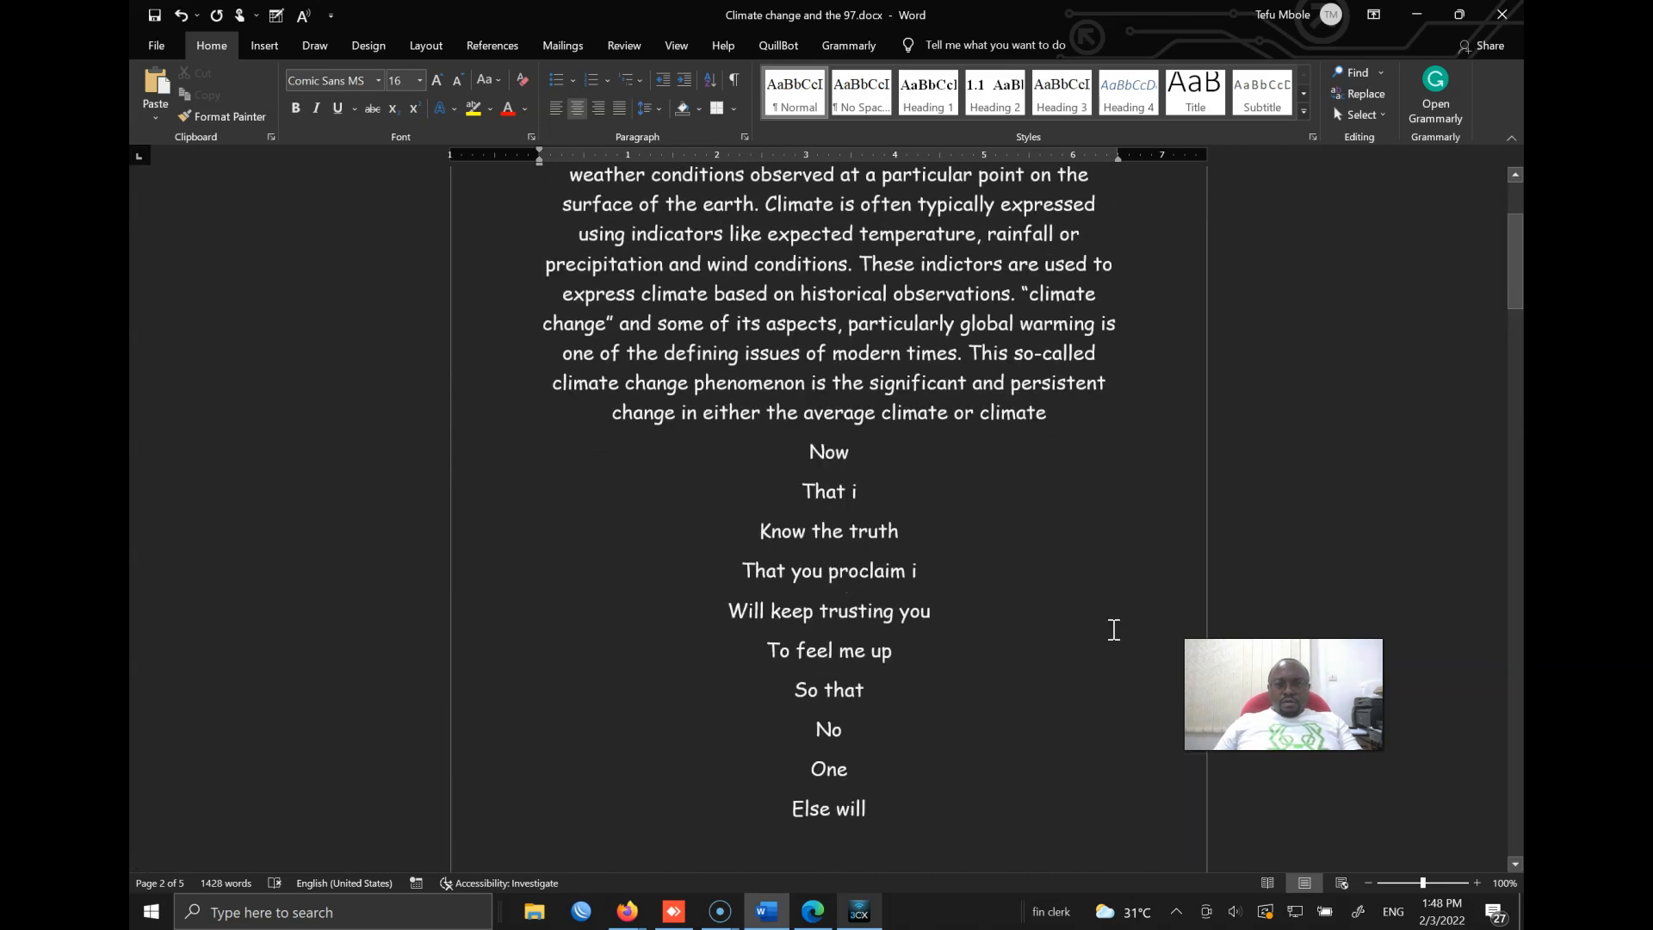
left_click_drag(1091, 576, 509, 365)
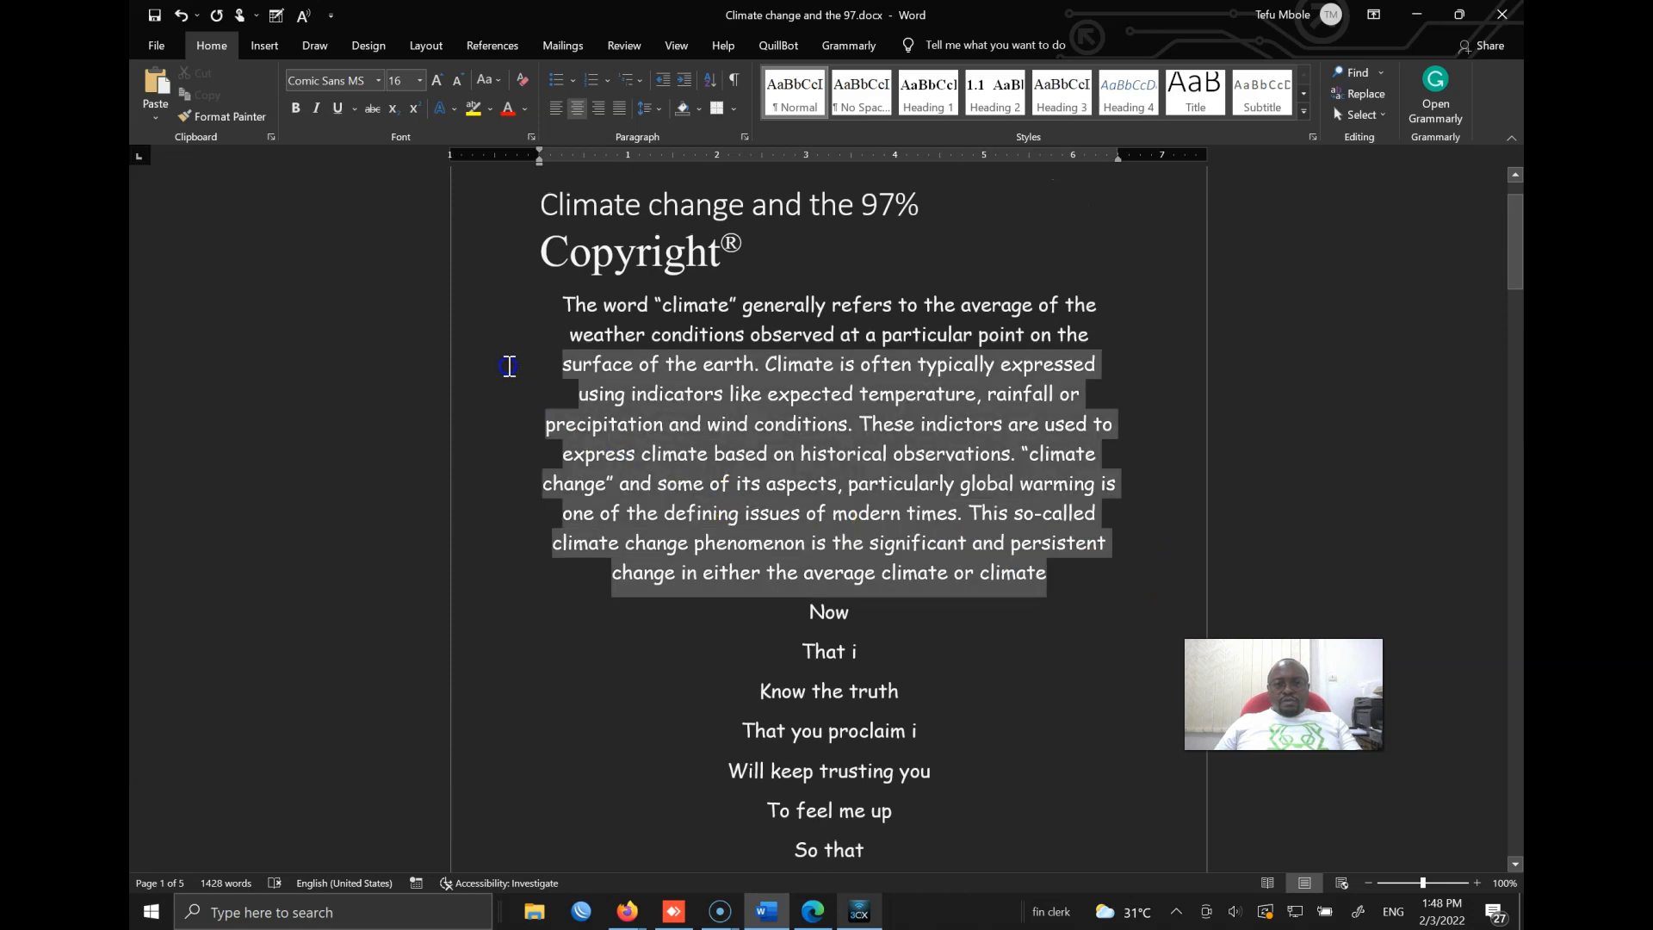
key("BackSpace")
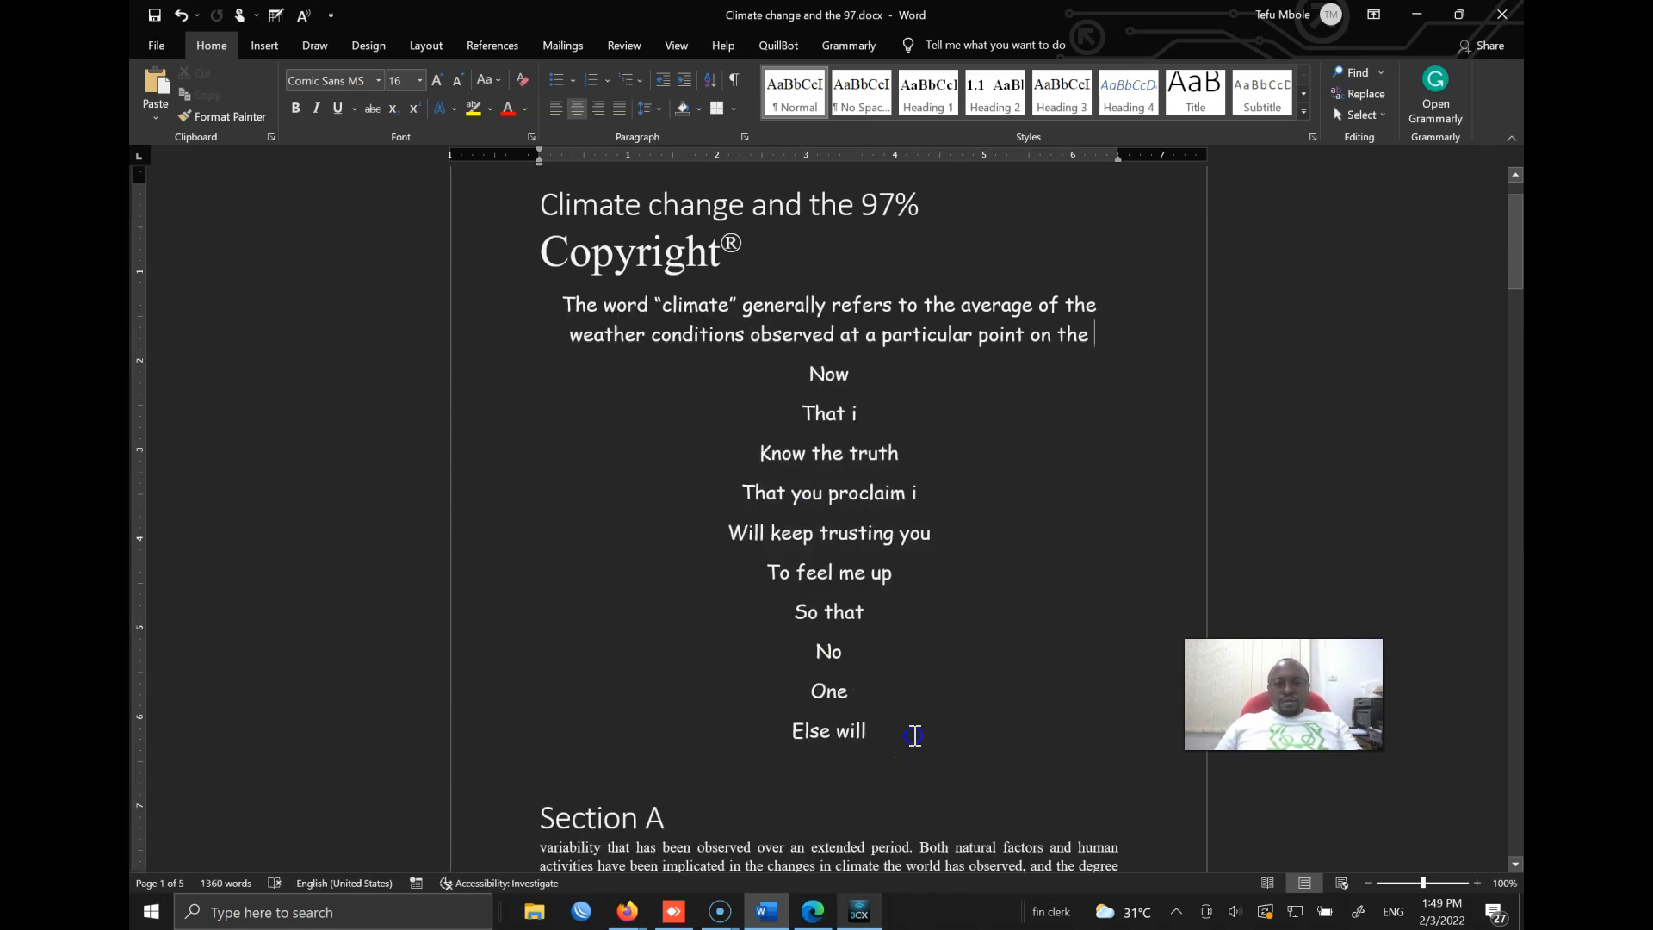
Add the lines "Do, I will not", "Give up untile you have" and "Blessed me more that naone esle" below "Else will".
key("Return")
type("do, I will not")
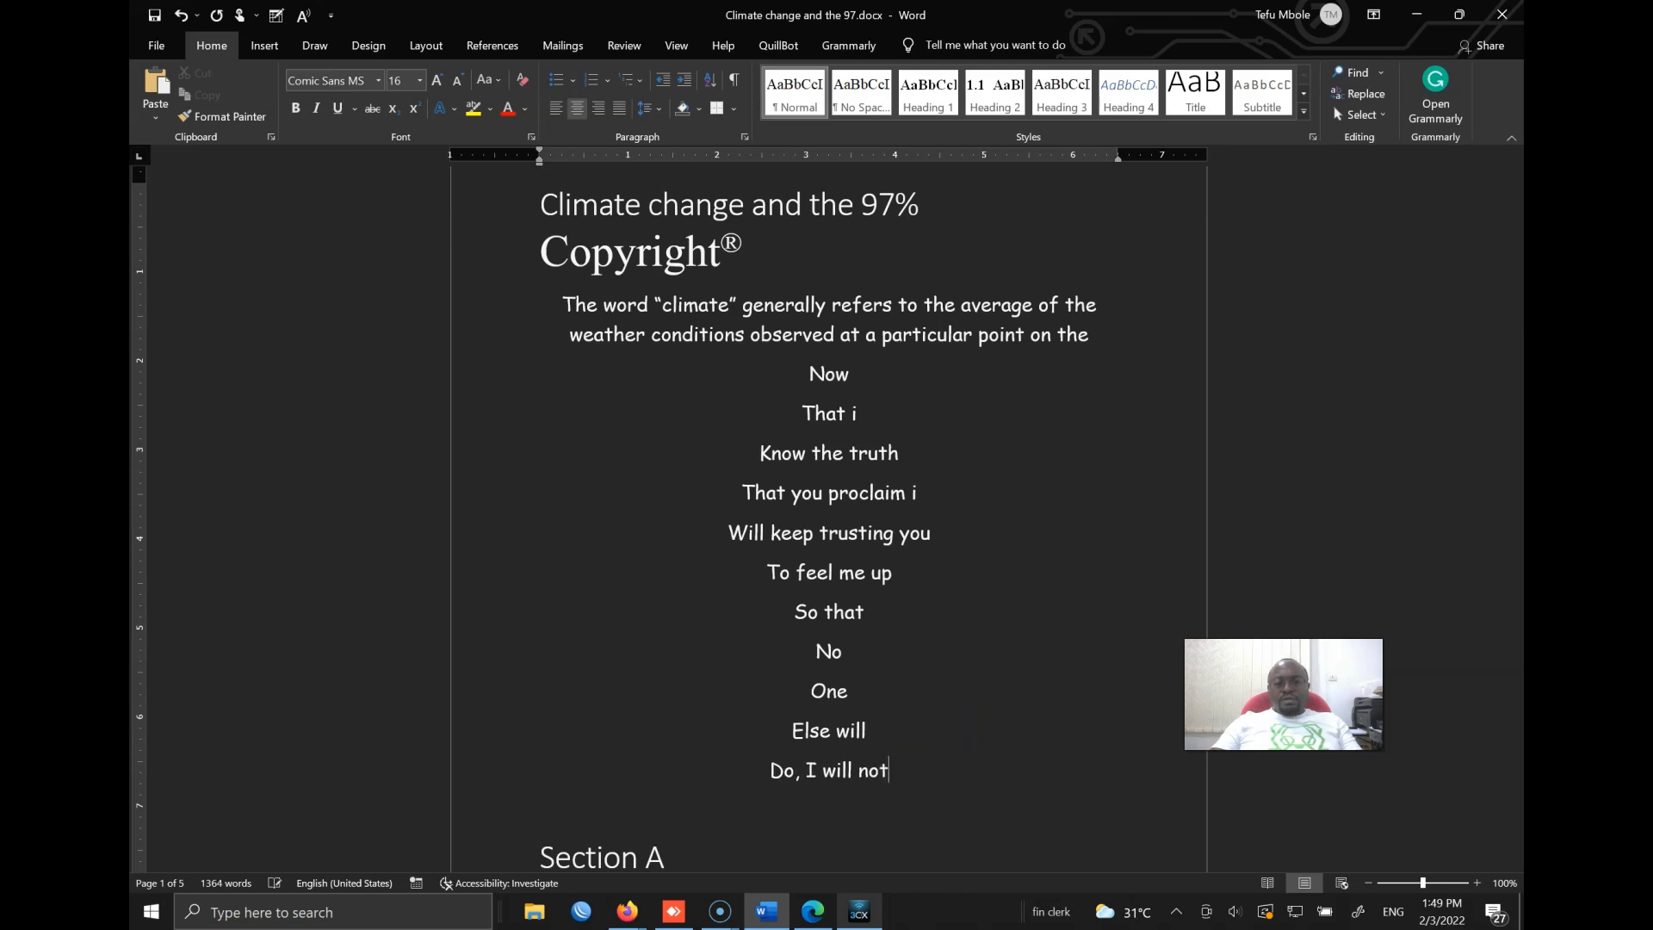
key("Return")
type("give up untile you have")
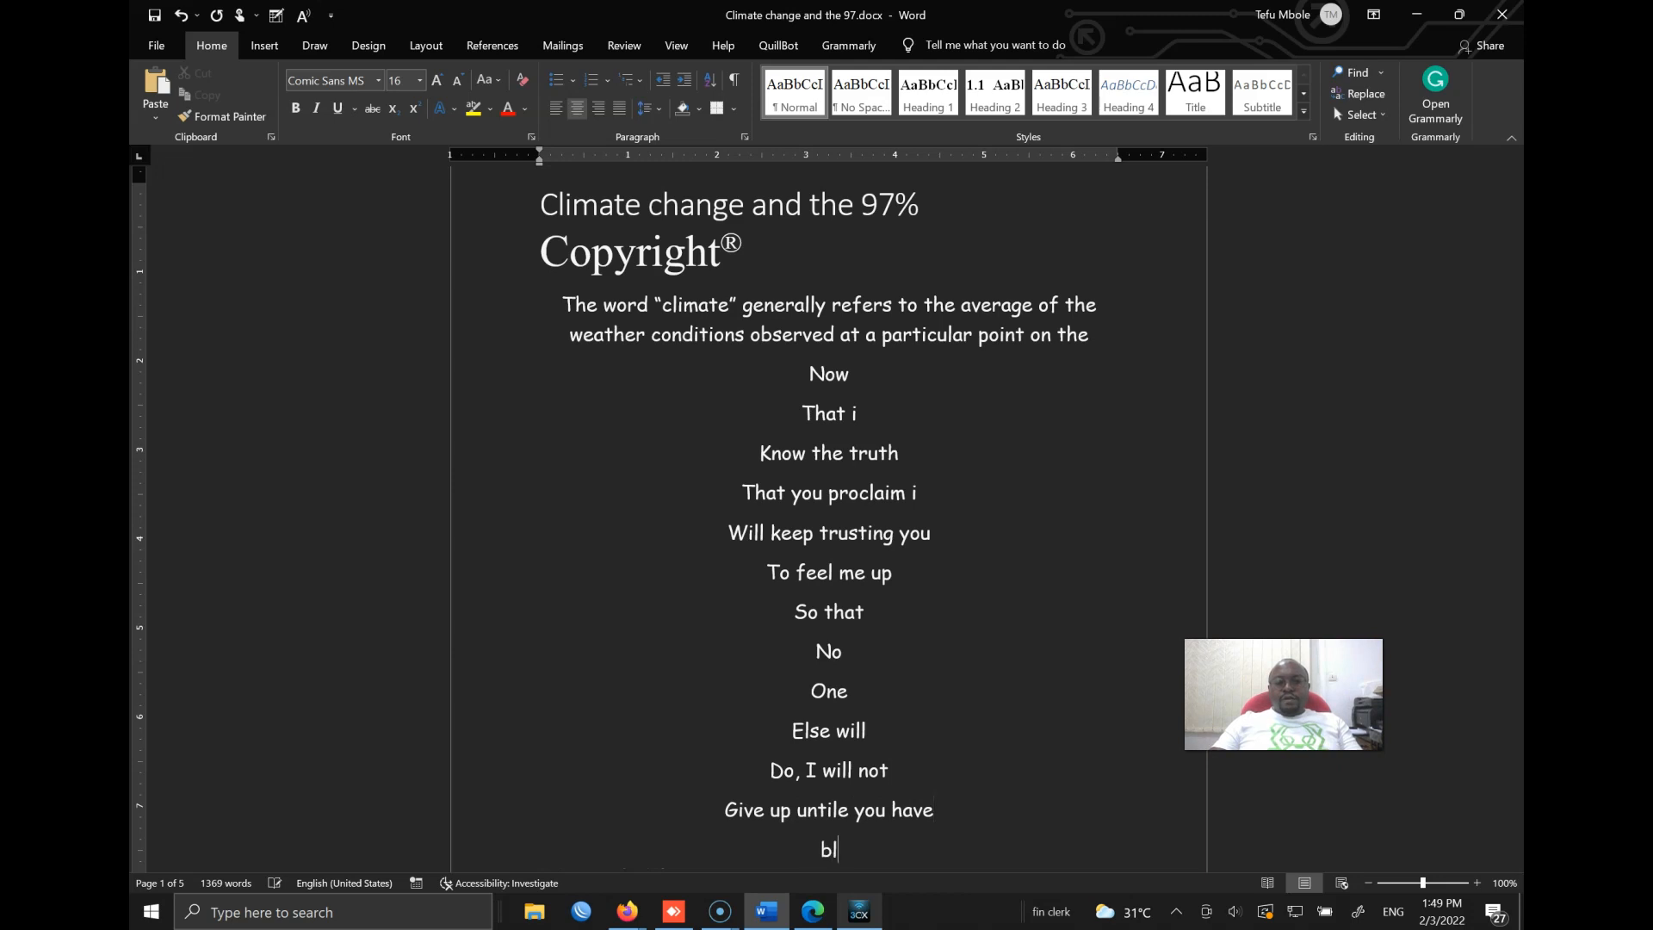
type(" me more that naone")
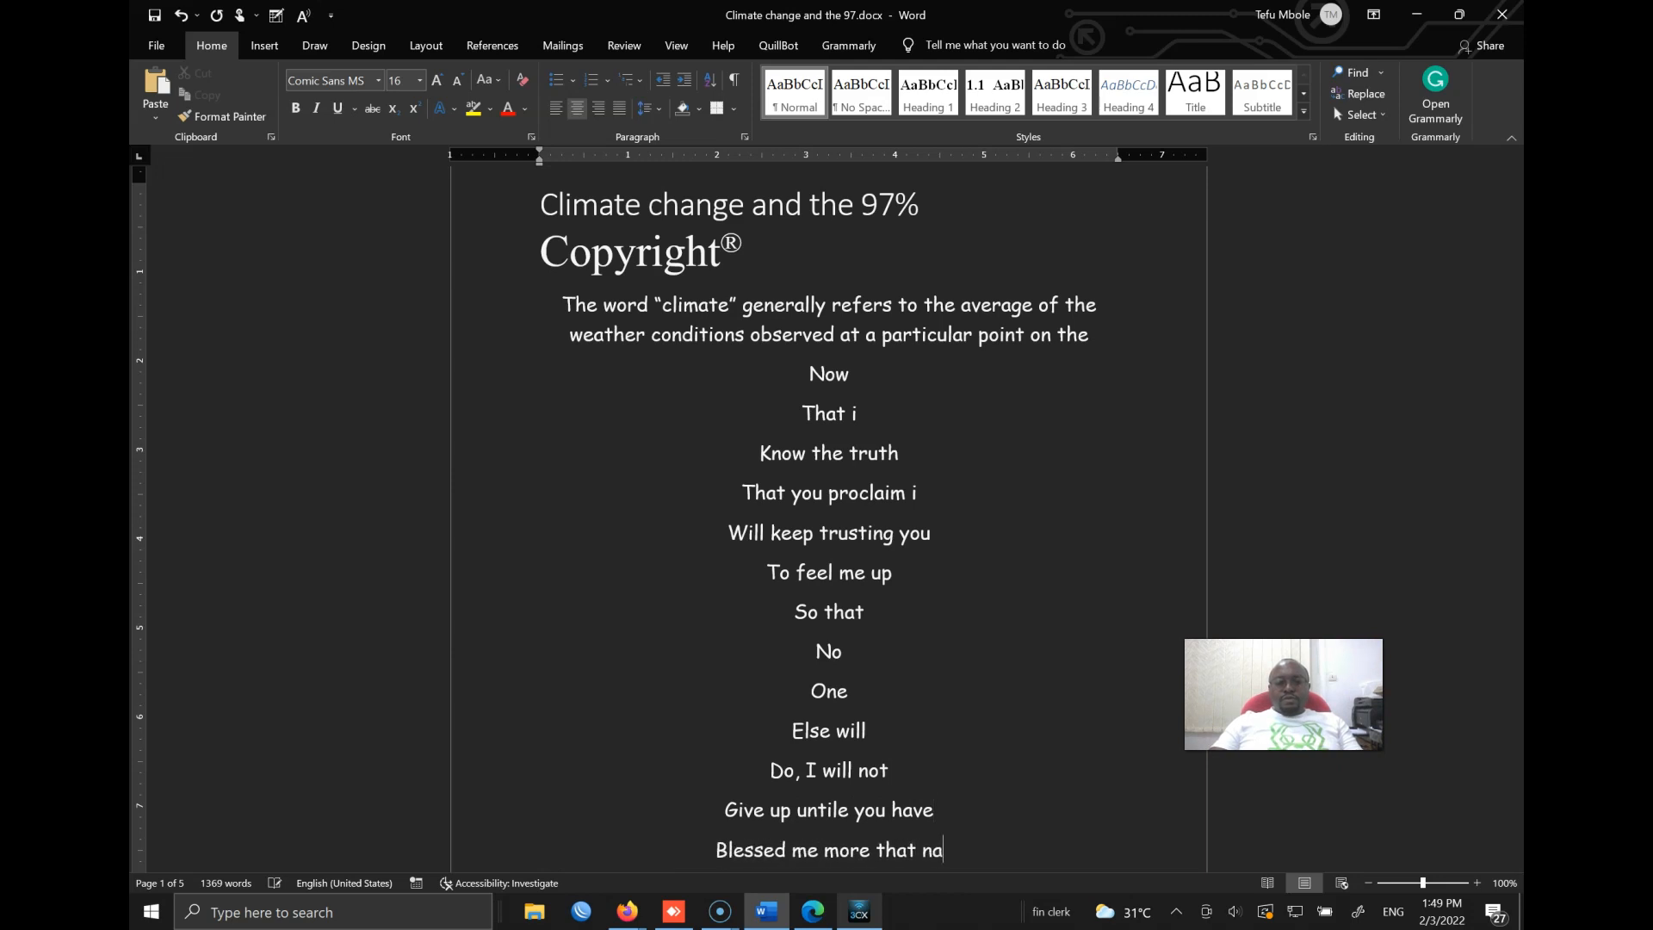
type(" wal")
key("BackSpace")
key("BackSpace")
key("BackSpace")
type("esle")
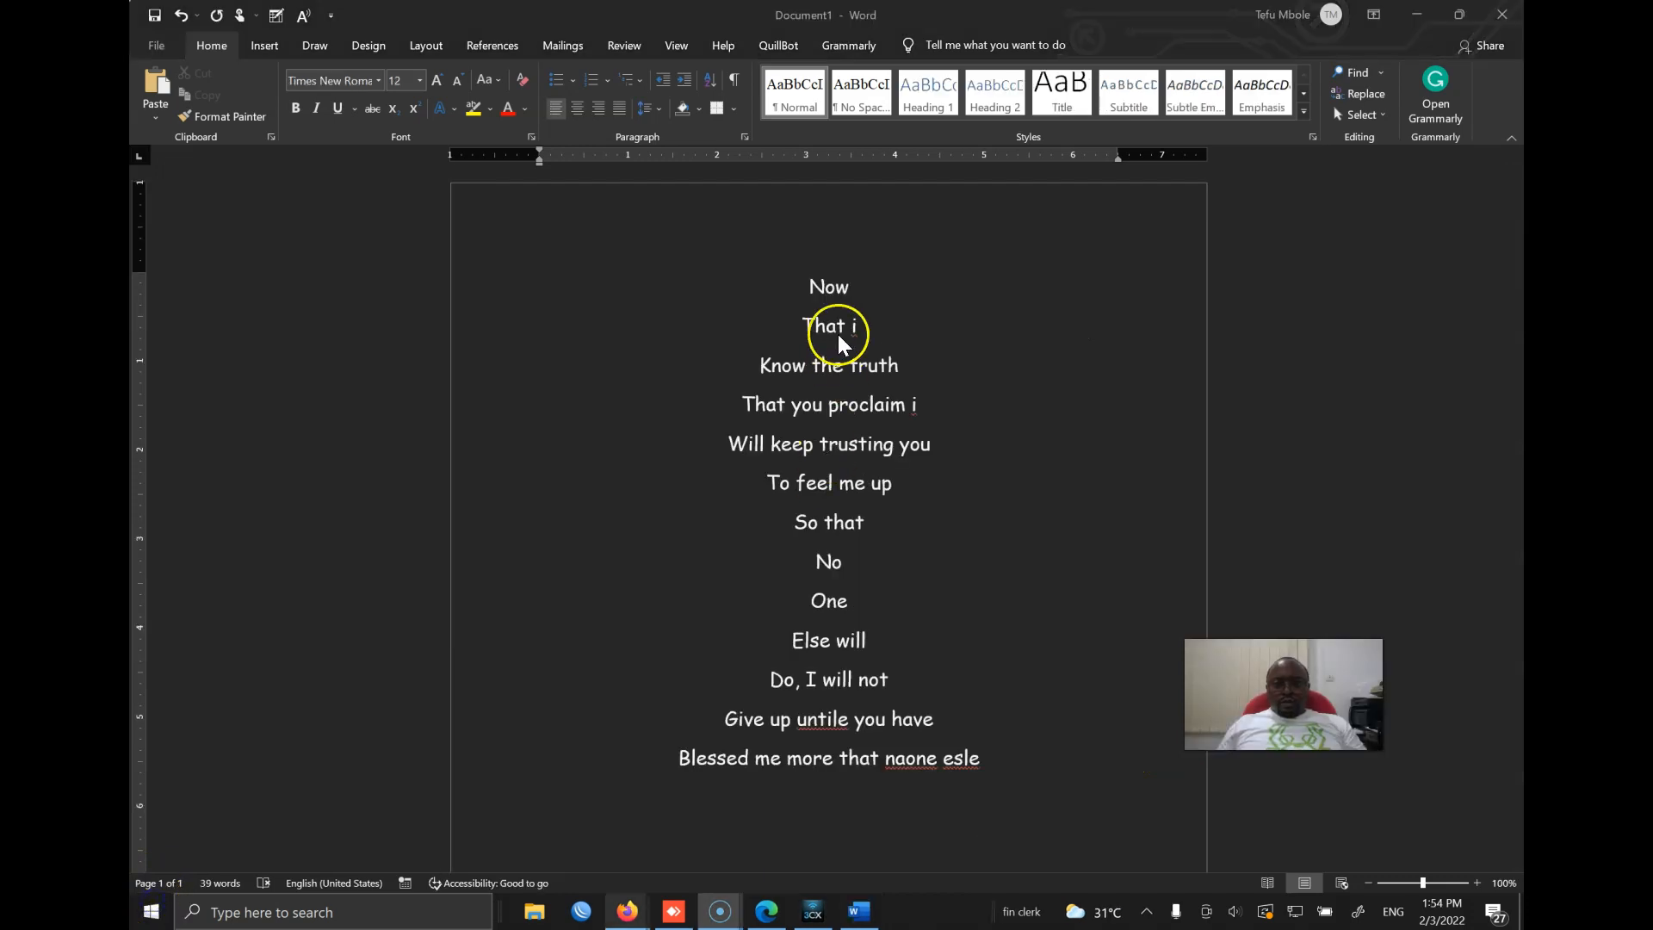
left_click(810, 287)
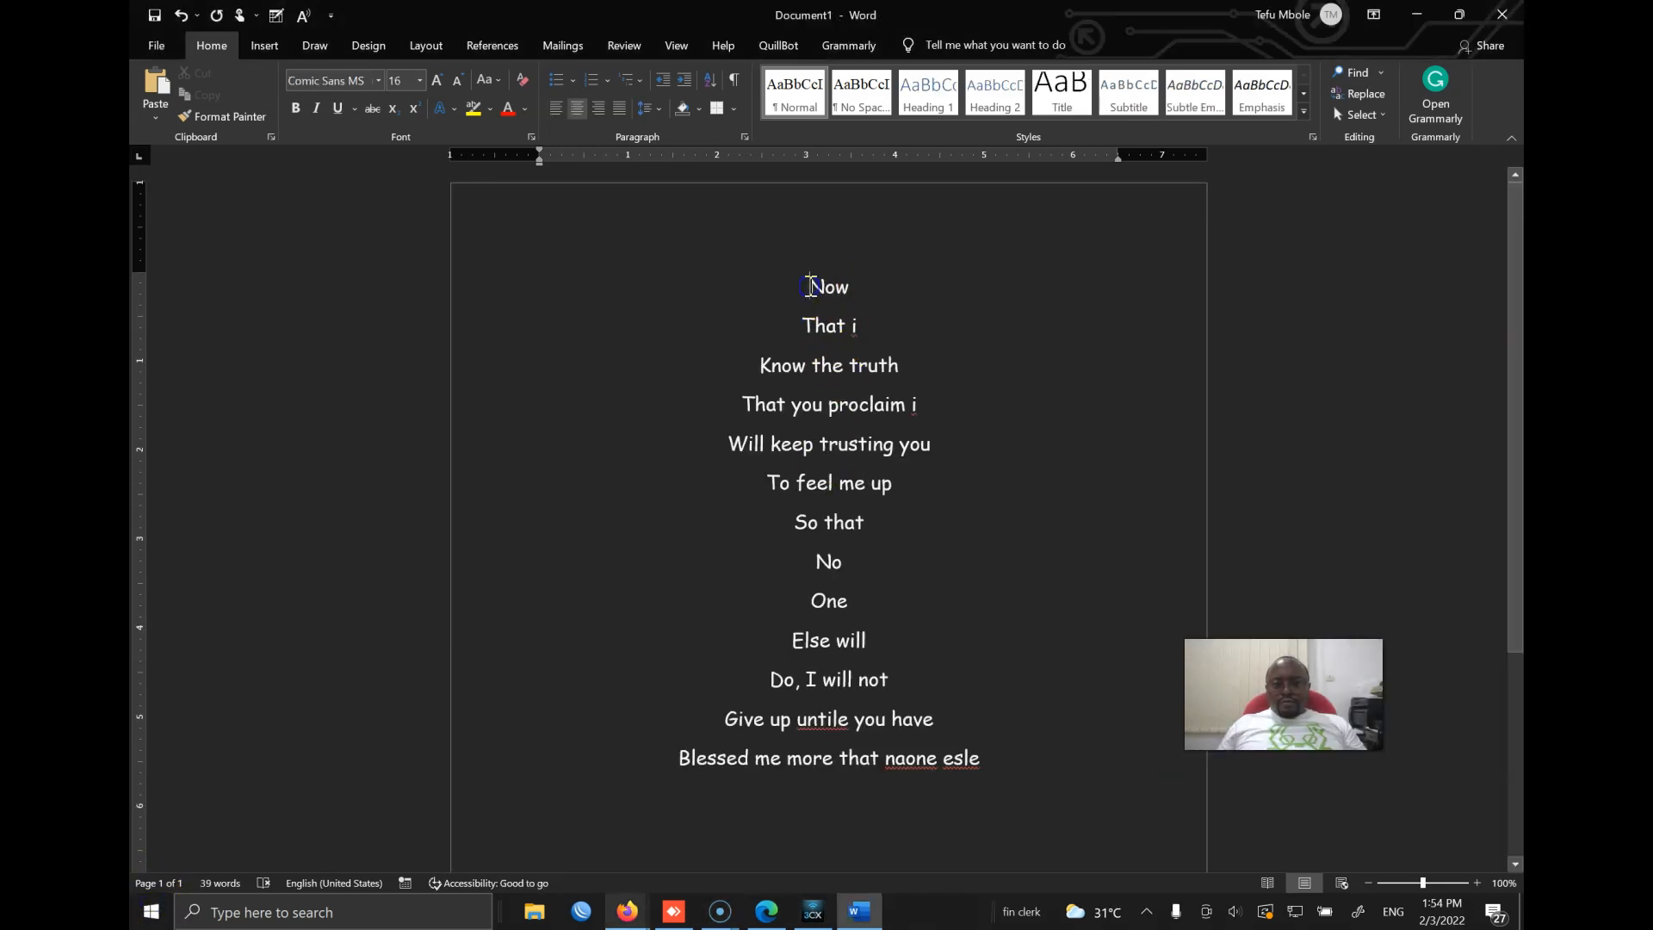
key("Return")
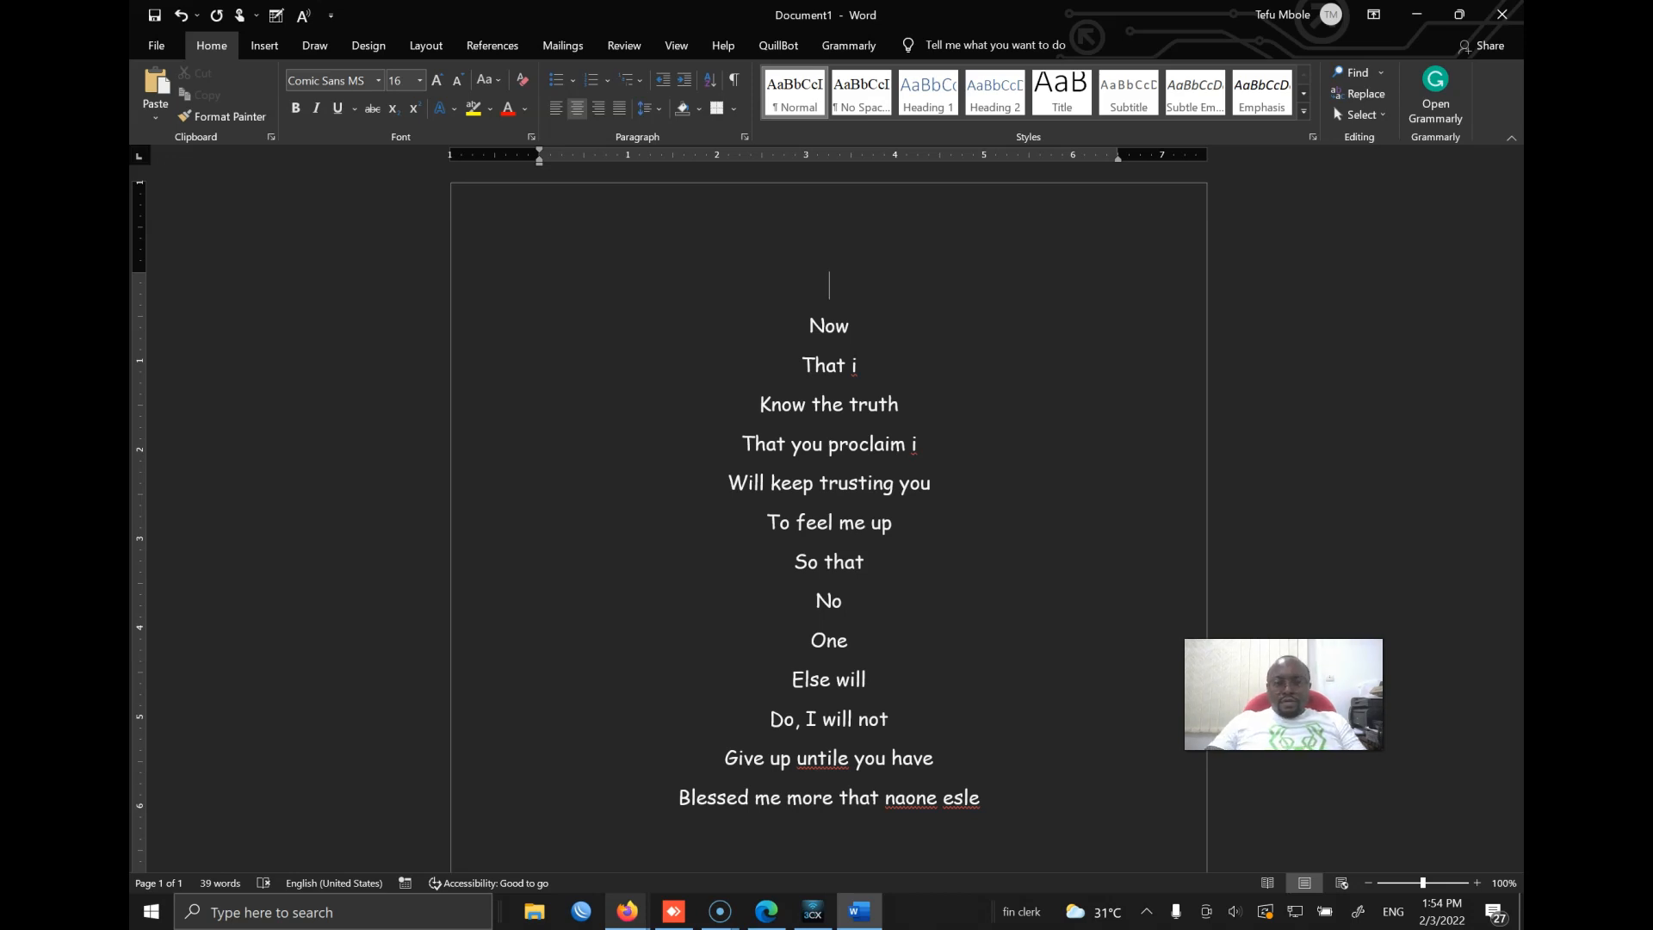
type("men who lived a hundred of years ago are a lesson to those")
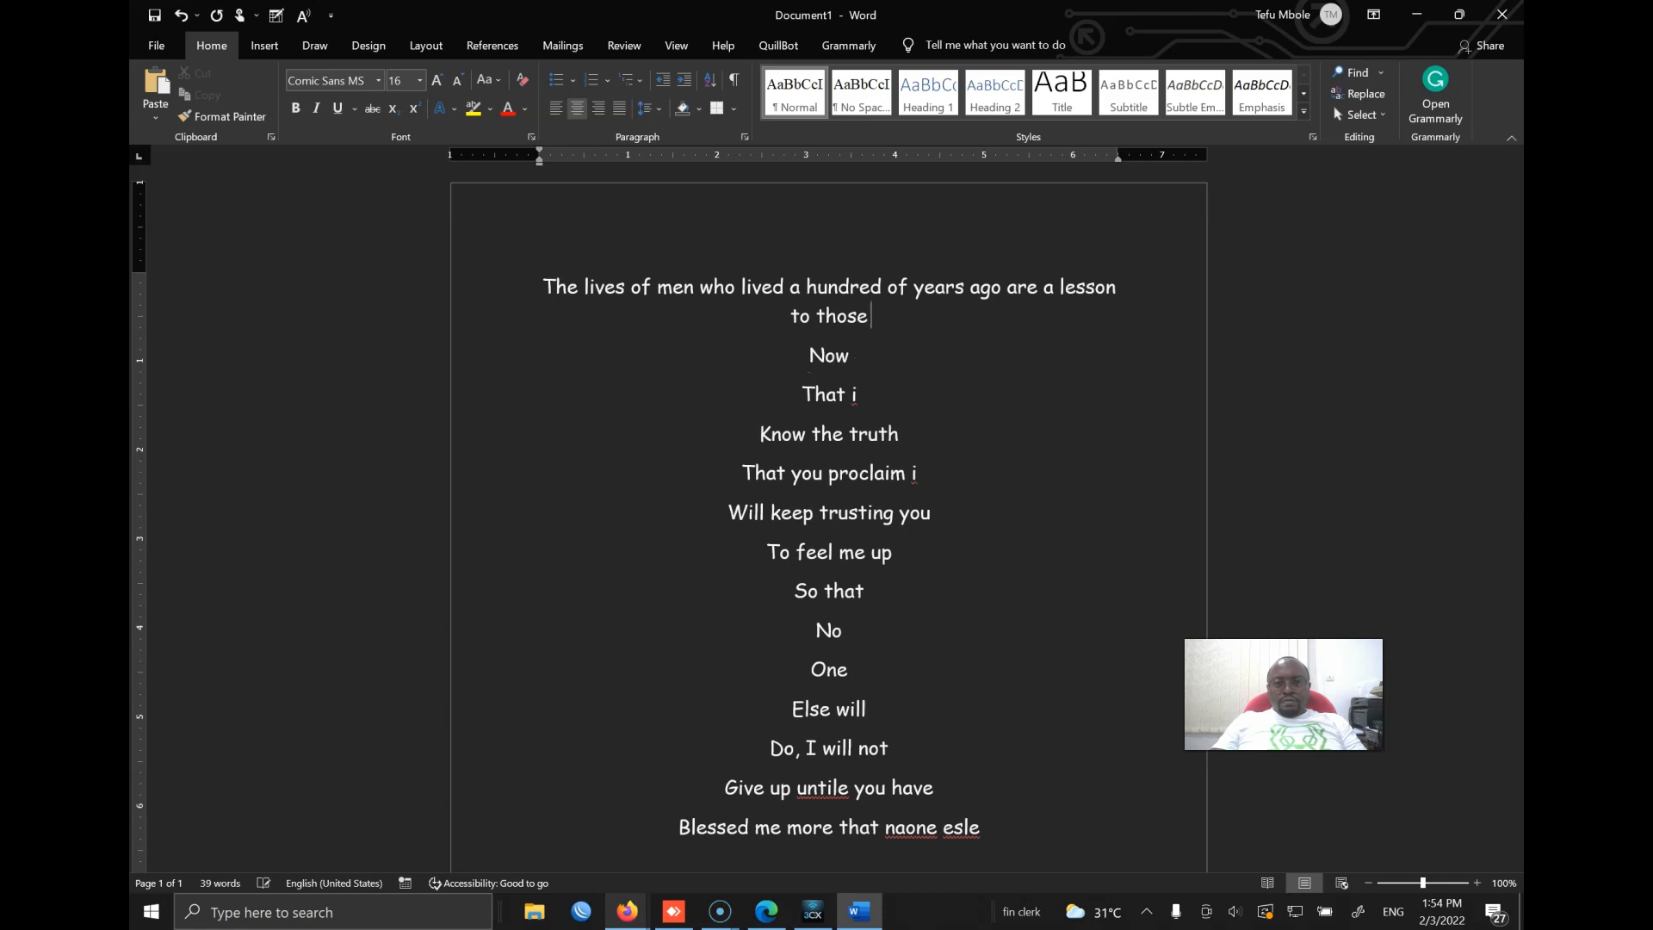
type(" who")
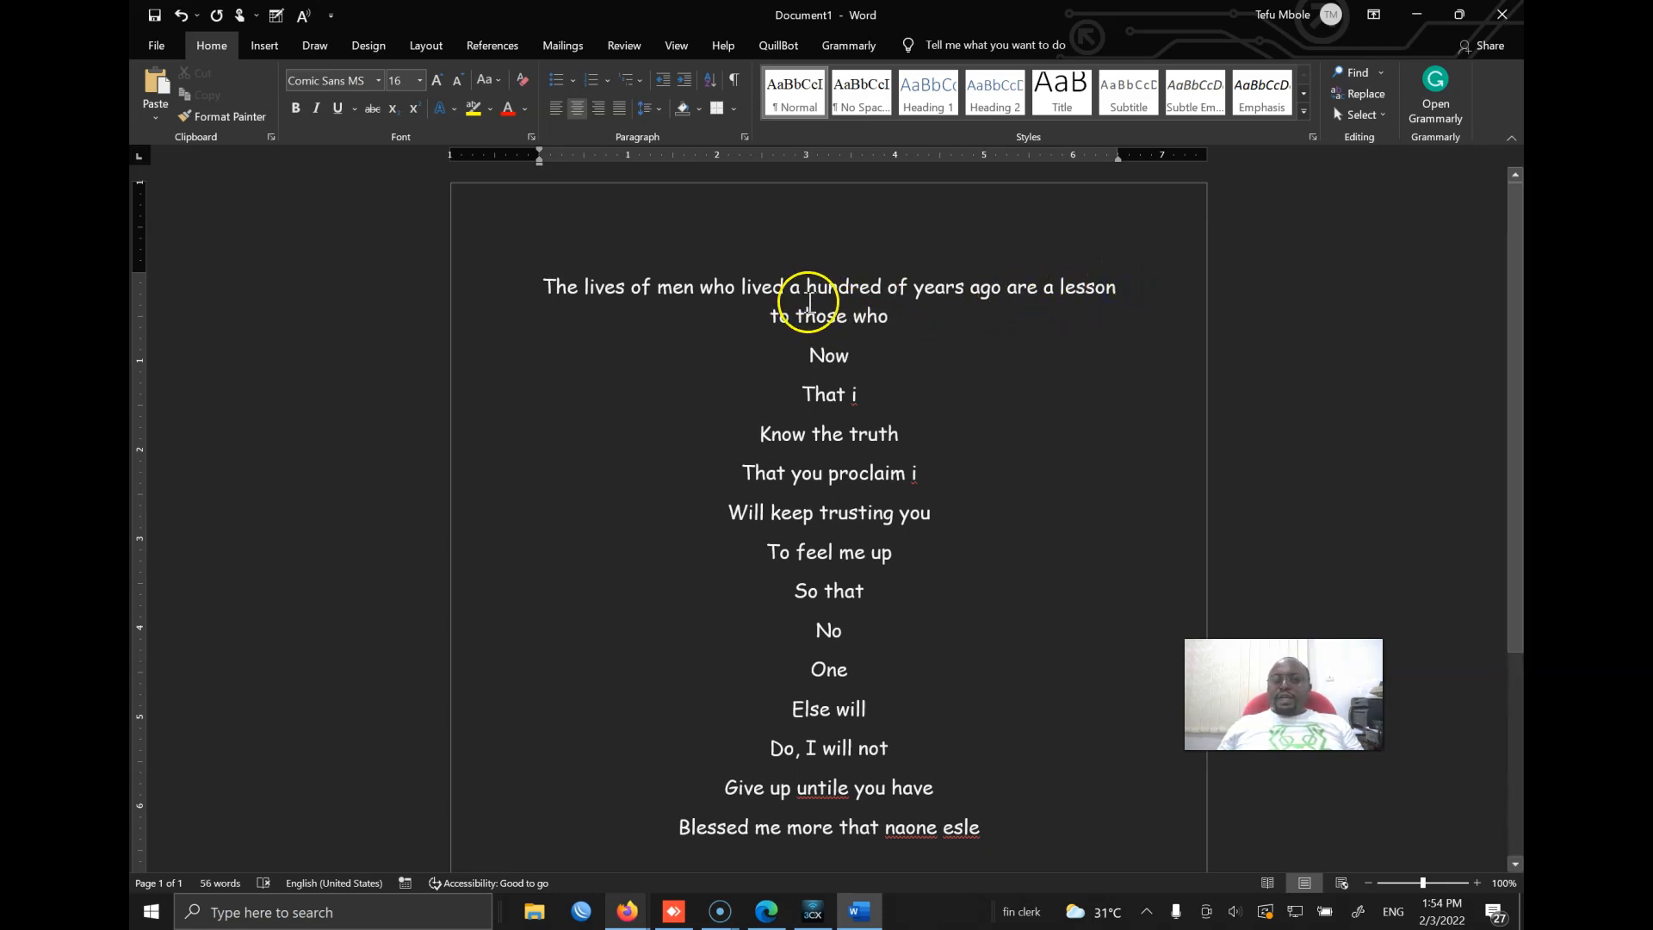
left_click_drag(906, 323, 547, 267)
key("Delete")
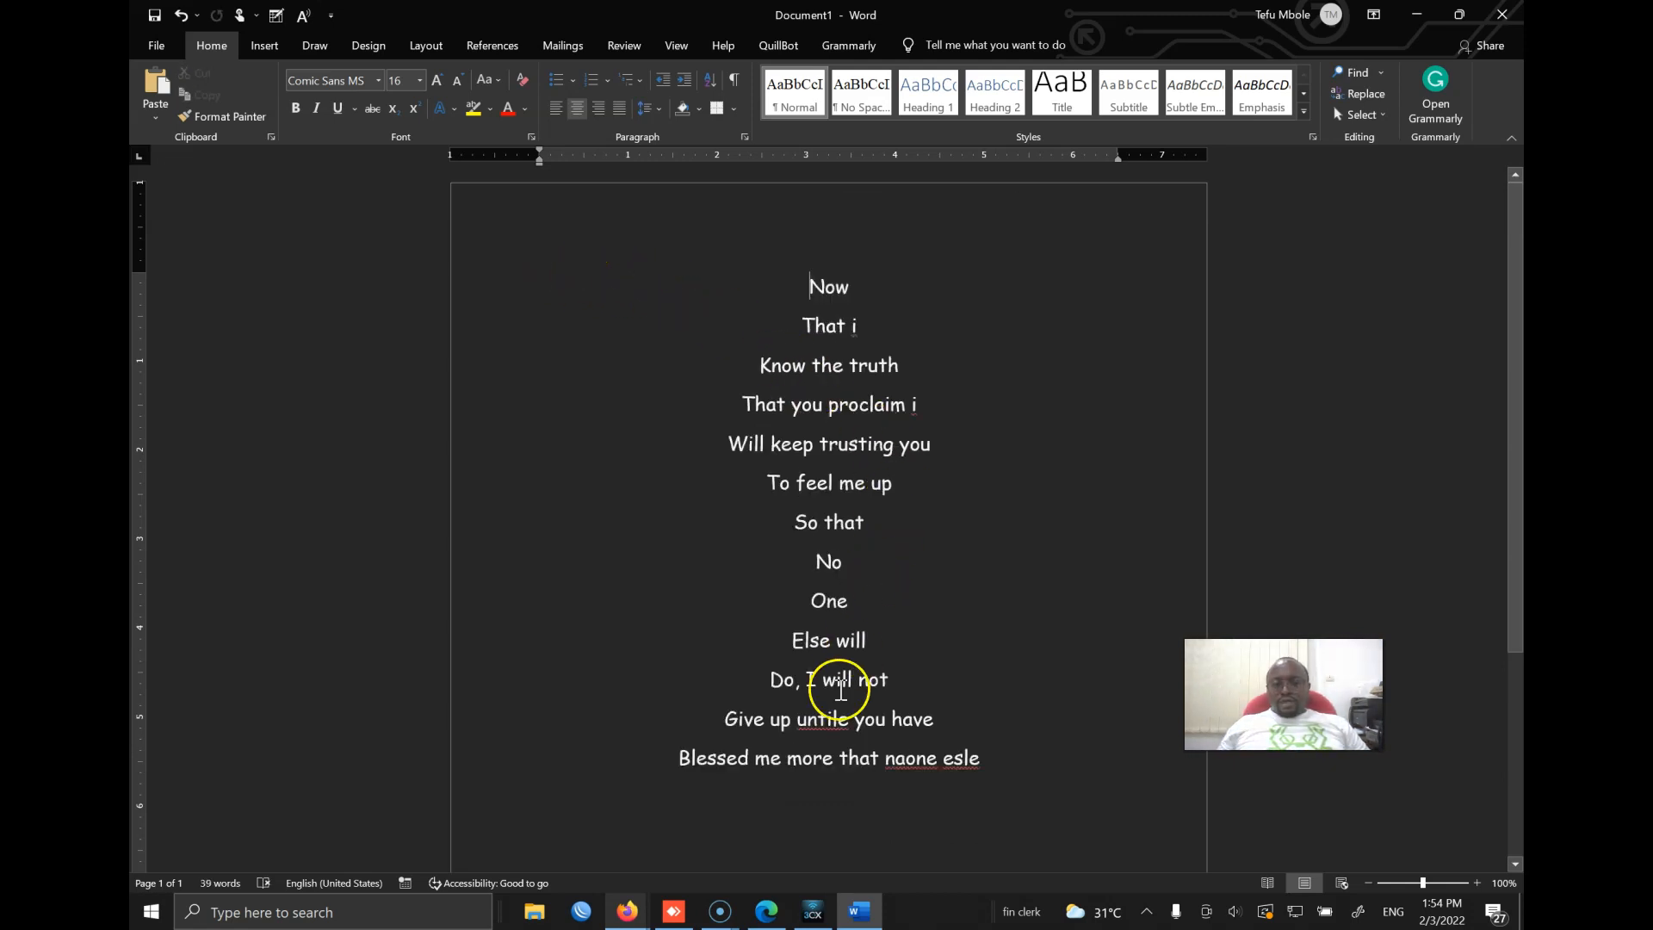
Correct the misspelled words in the last two poem lines to "until", "none" and "else" using the spelling suggestions.
left_click(839, 725)
right_click(835, 727)
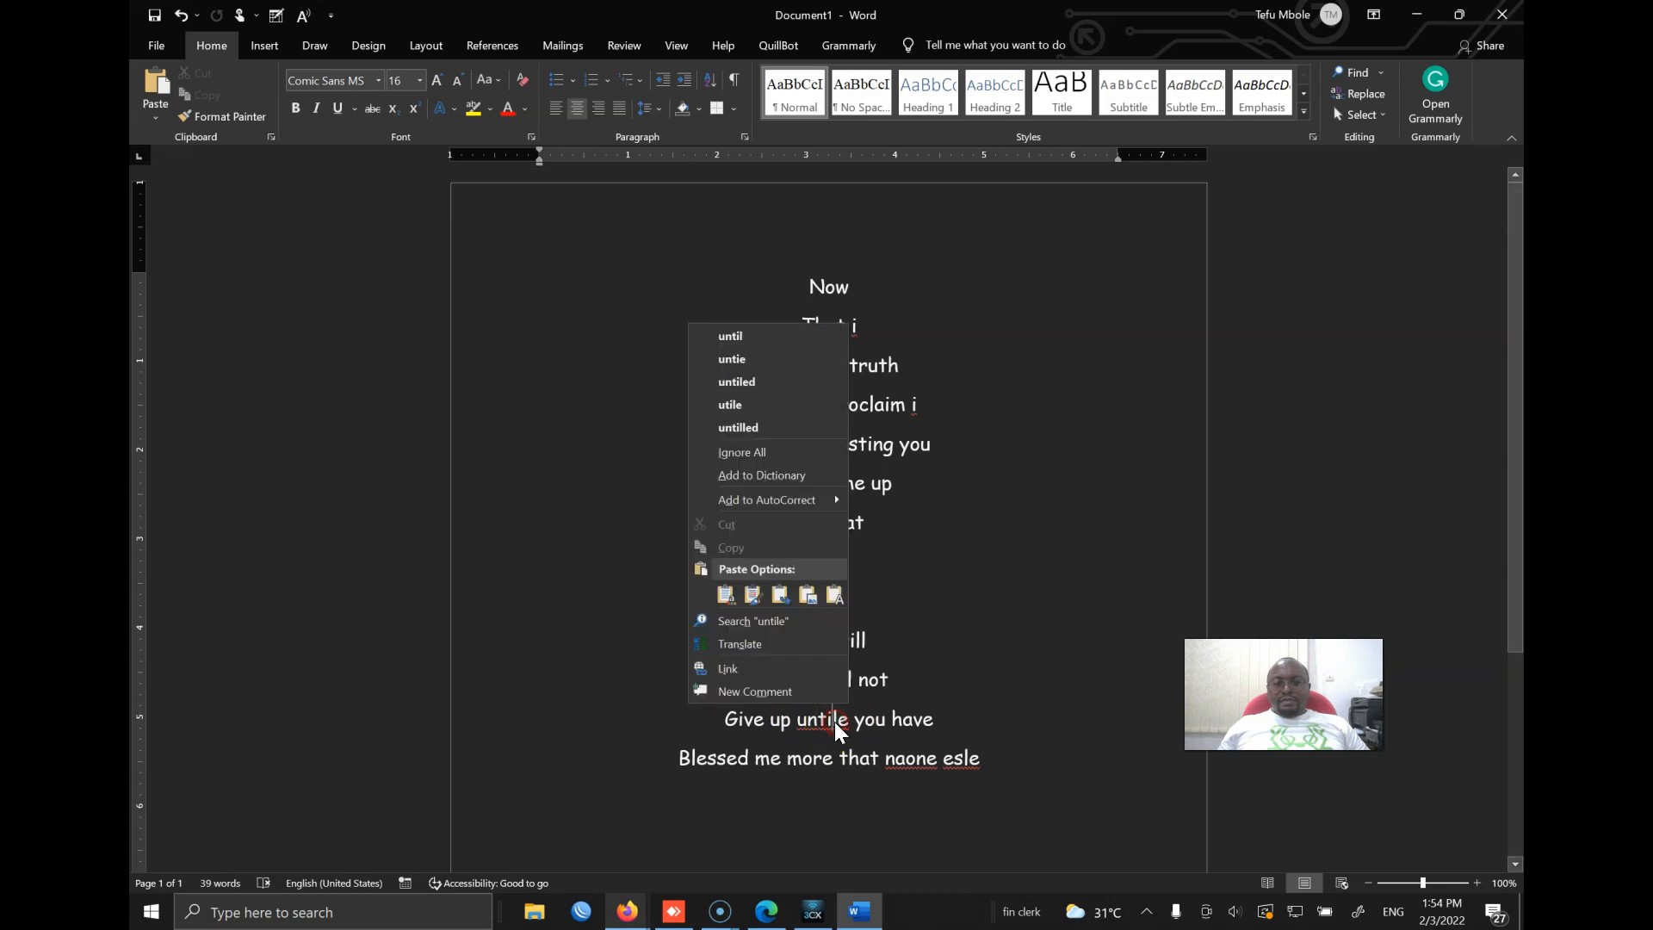
left_click(745, 338)
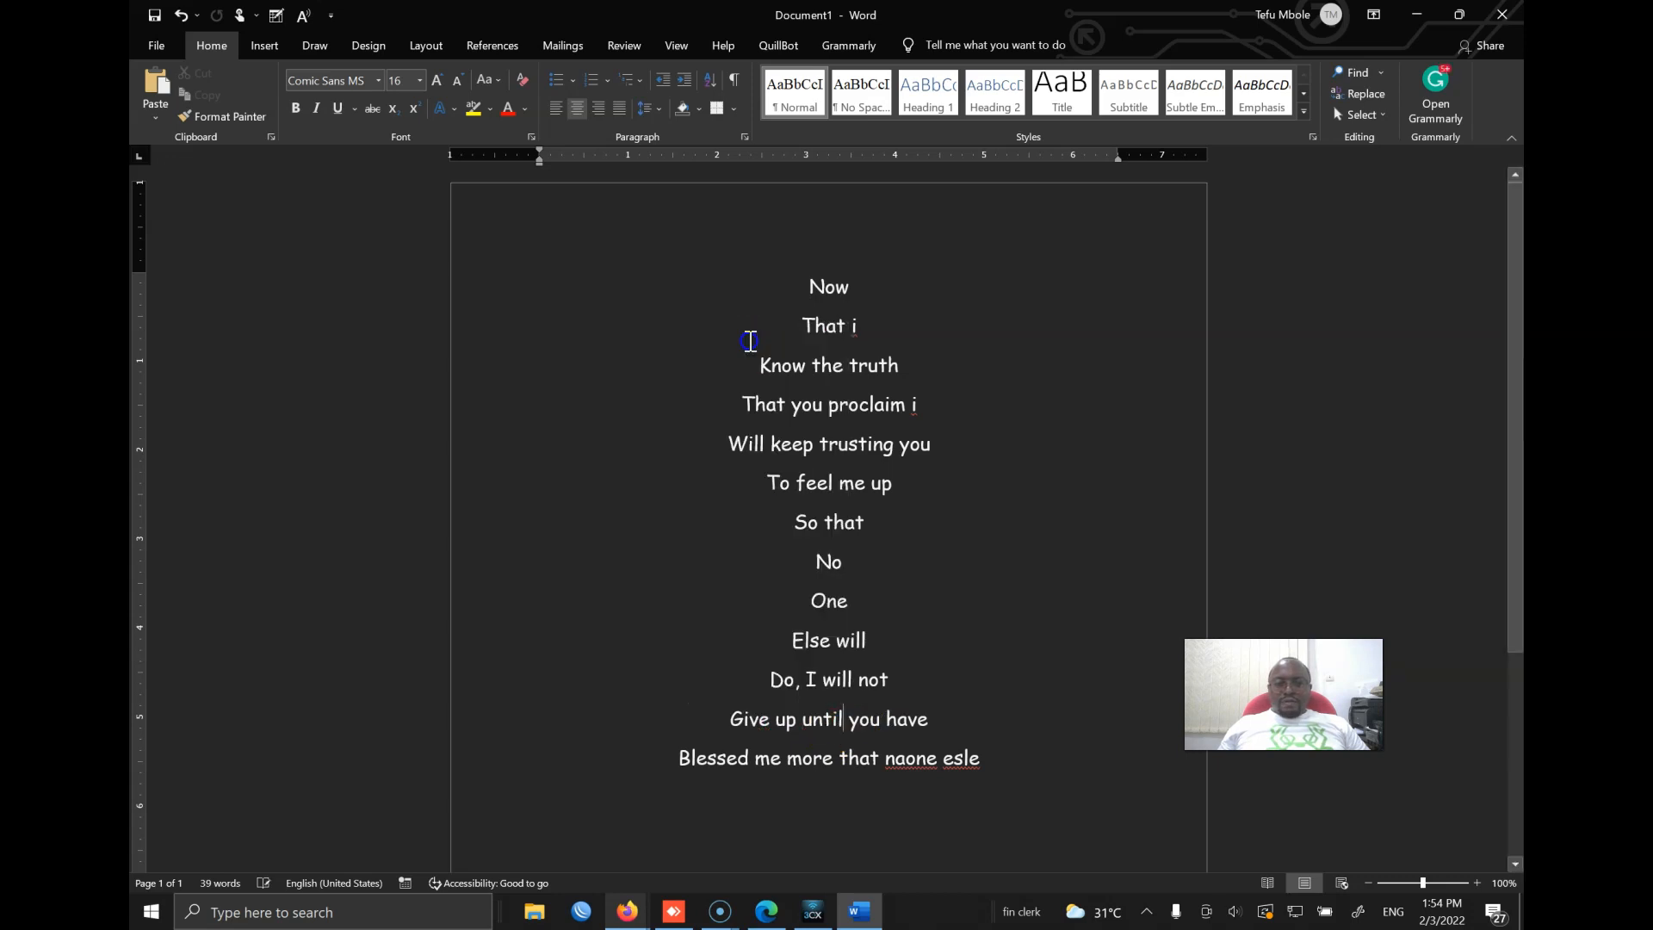
right_click(909, 759)
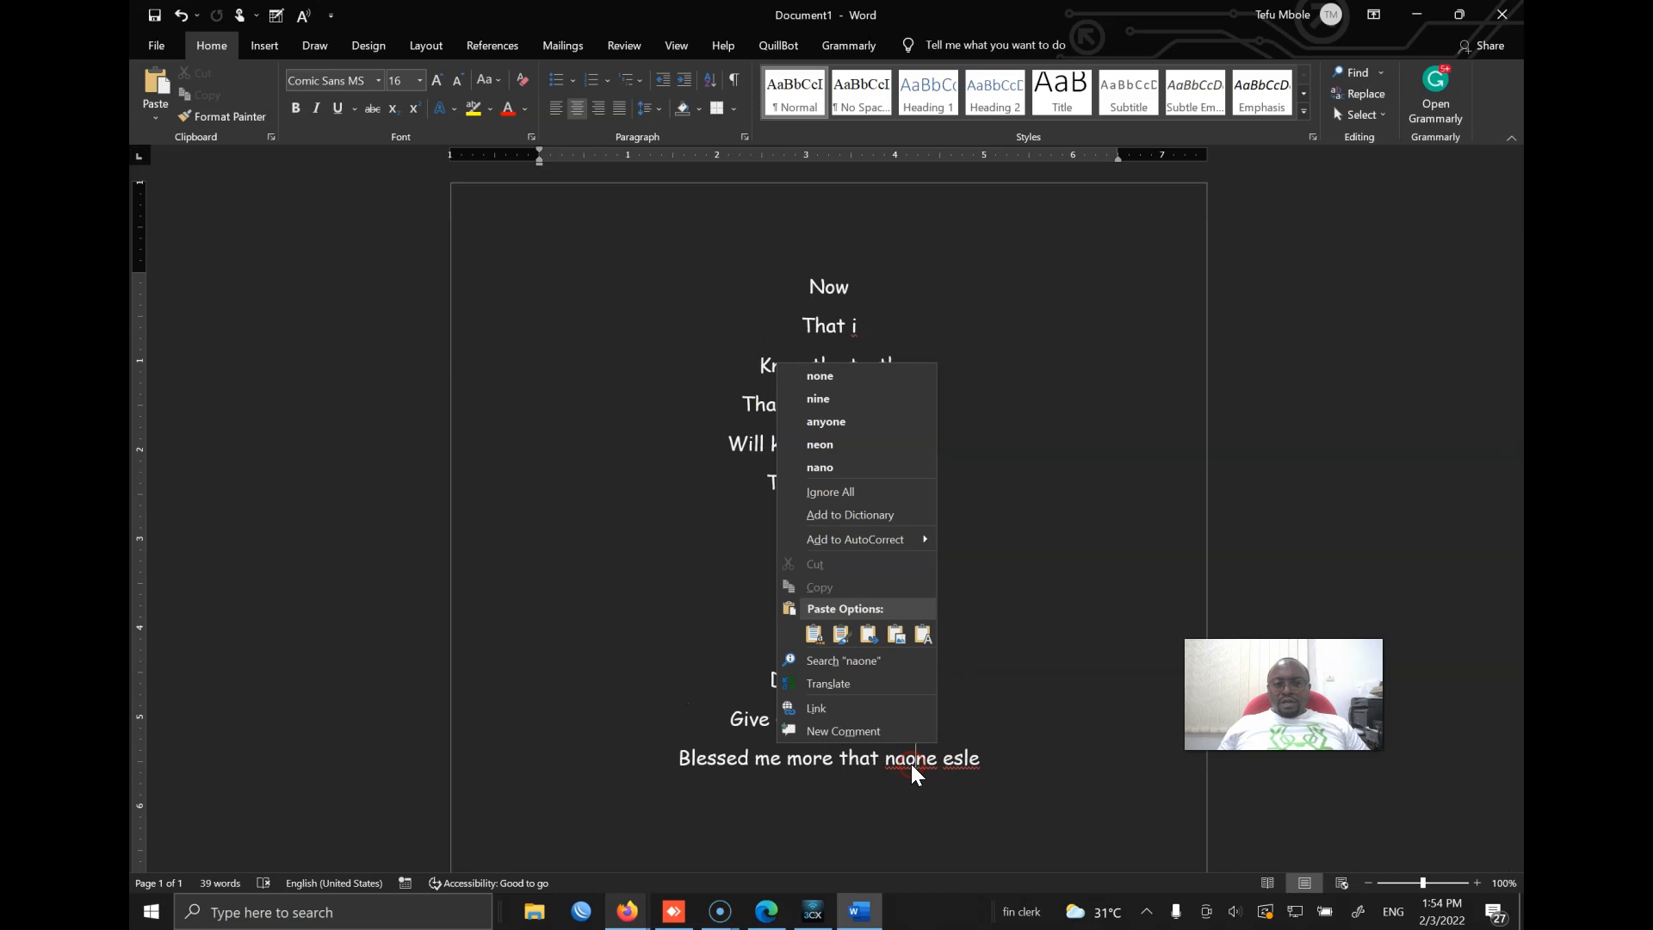
left_click(842, 376)
right_click(958, 759)
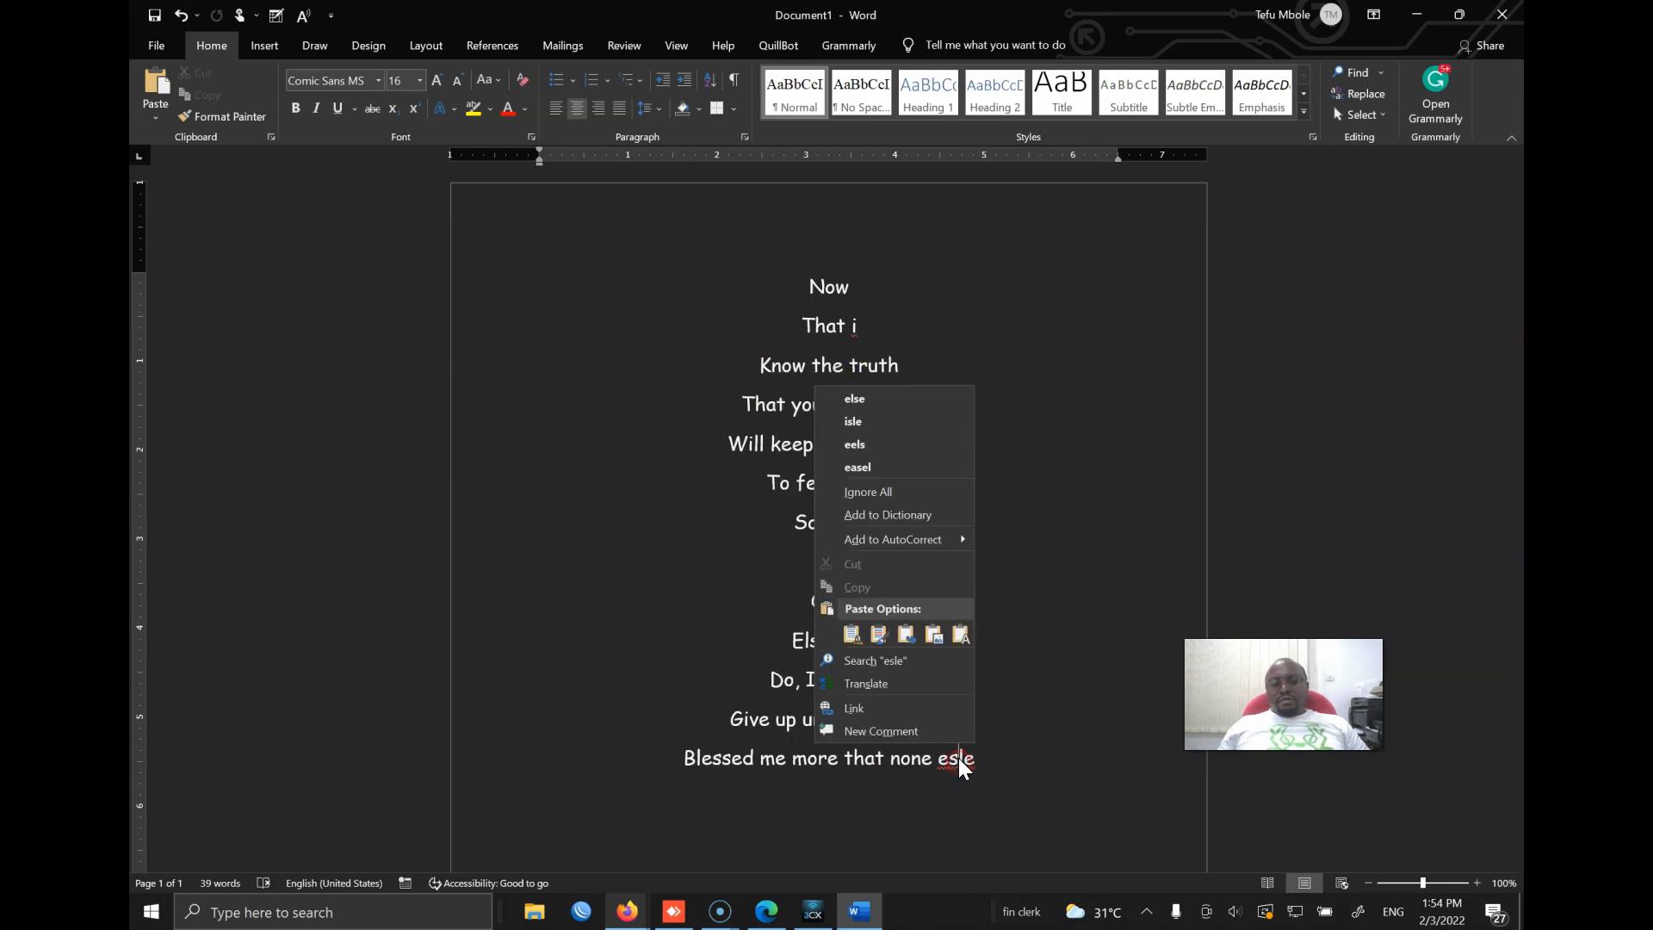
left_click(906, 398)
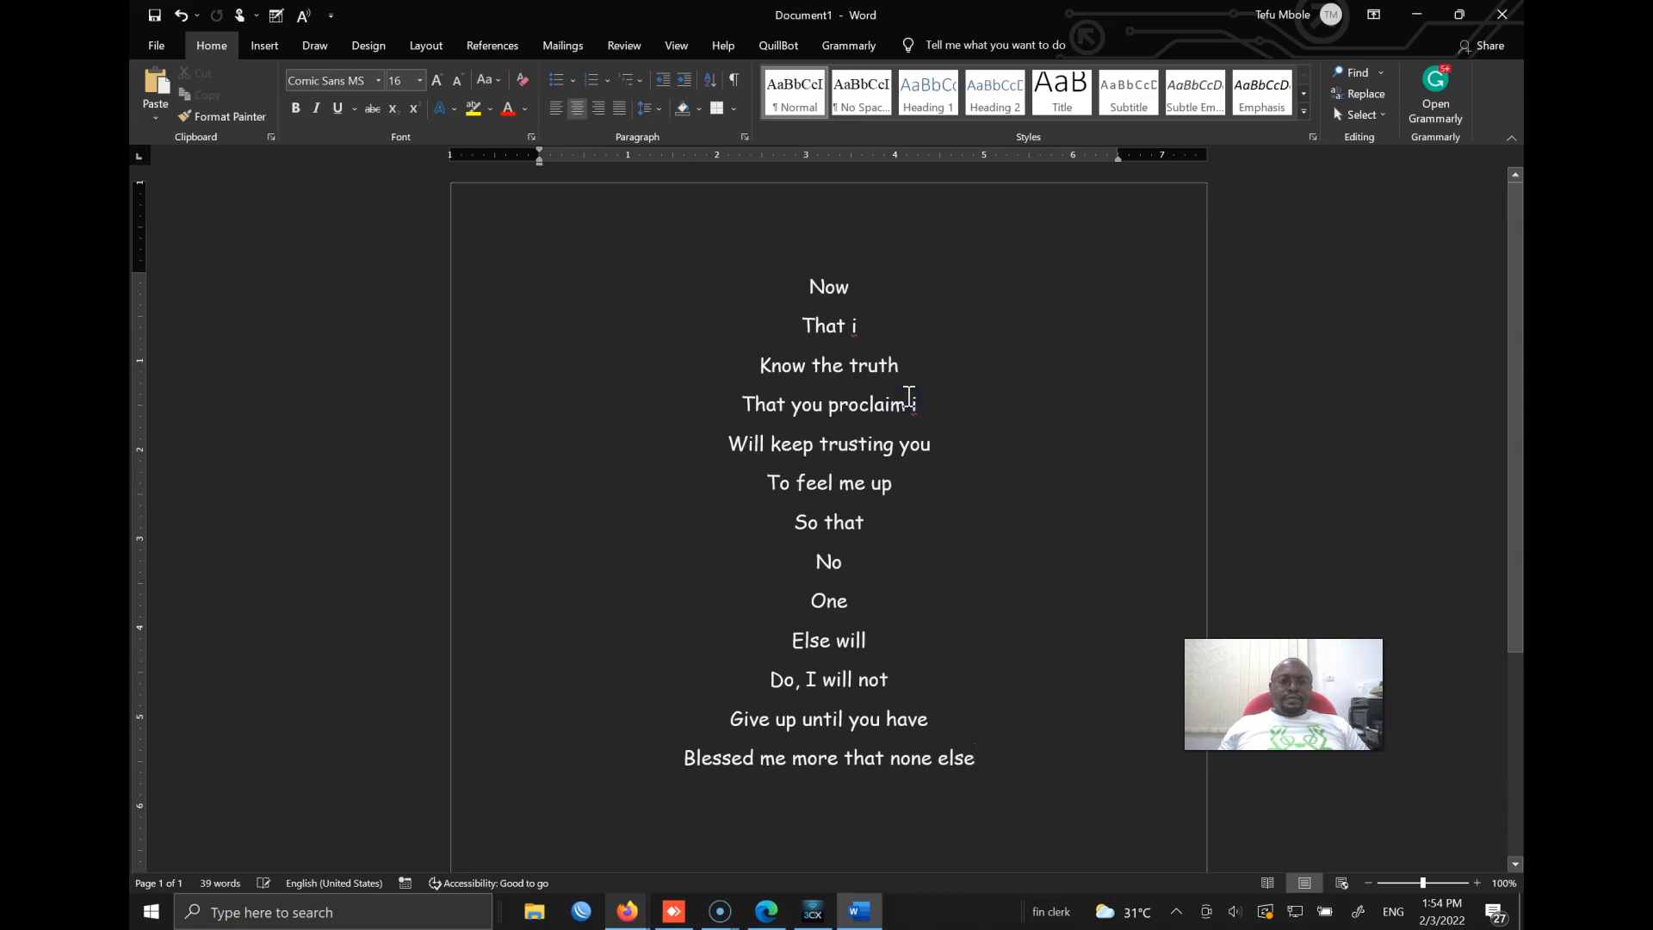
Try left, centered, right and justified alignment on all the poem lines.
left_click(980, 492)
left_click_drag(996, 752, 780, 289)
left_click(552, 107)
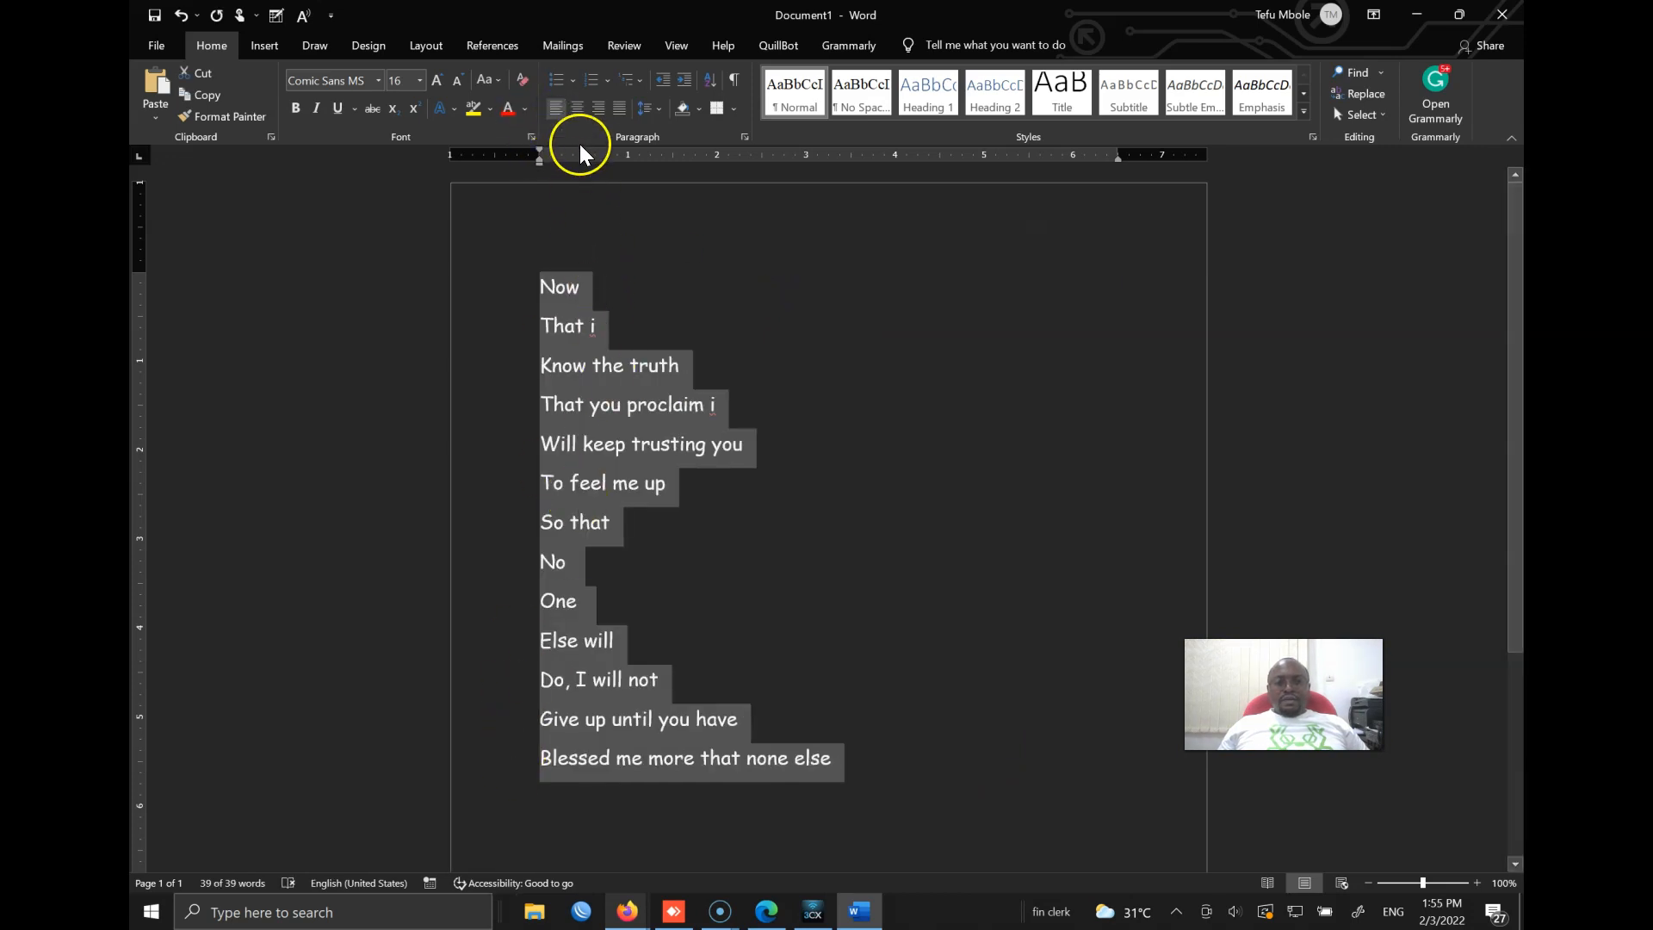
left_click(578, 107)
left_click(598, 106)
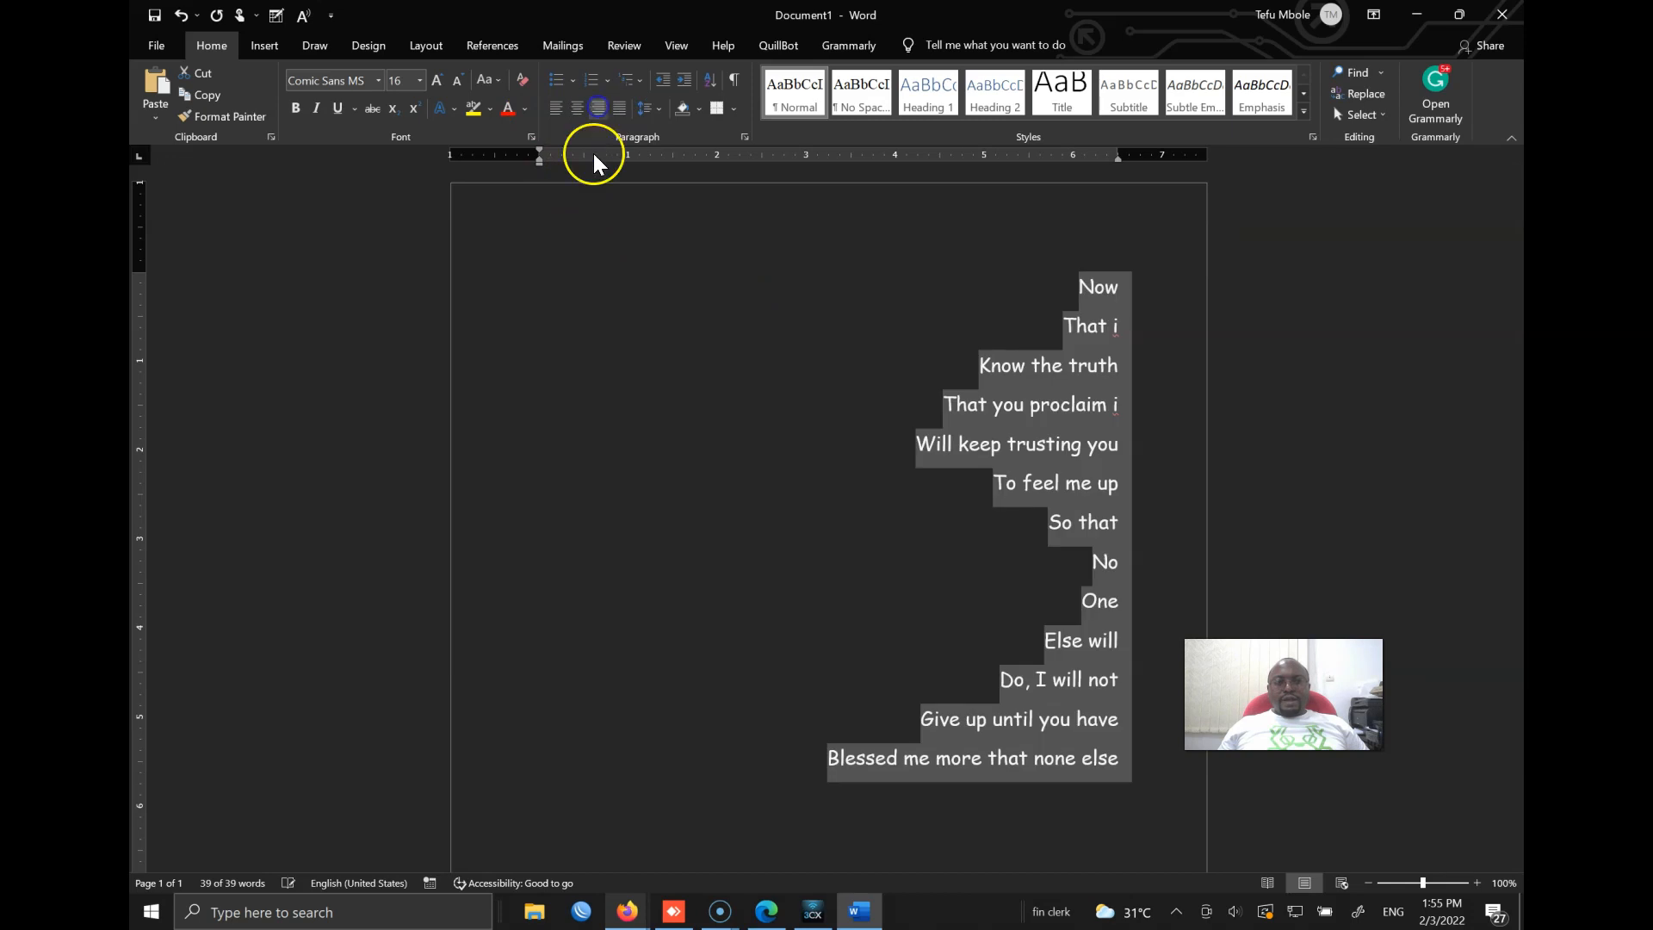
left_click(621, 107)
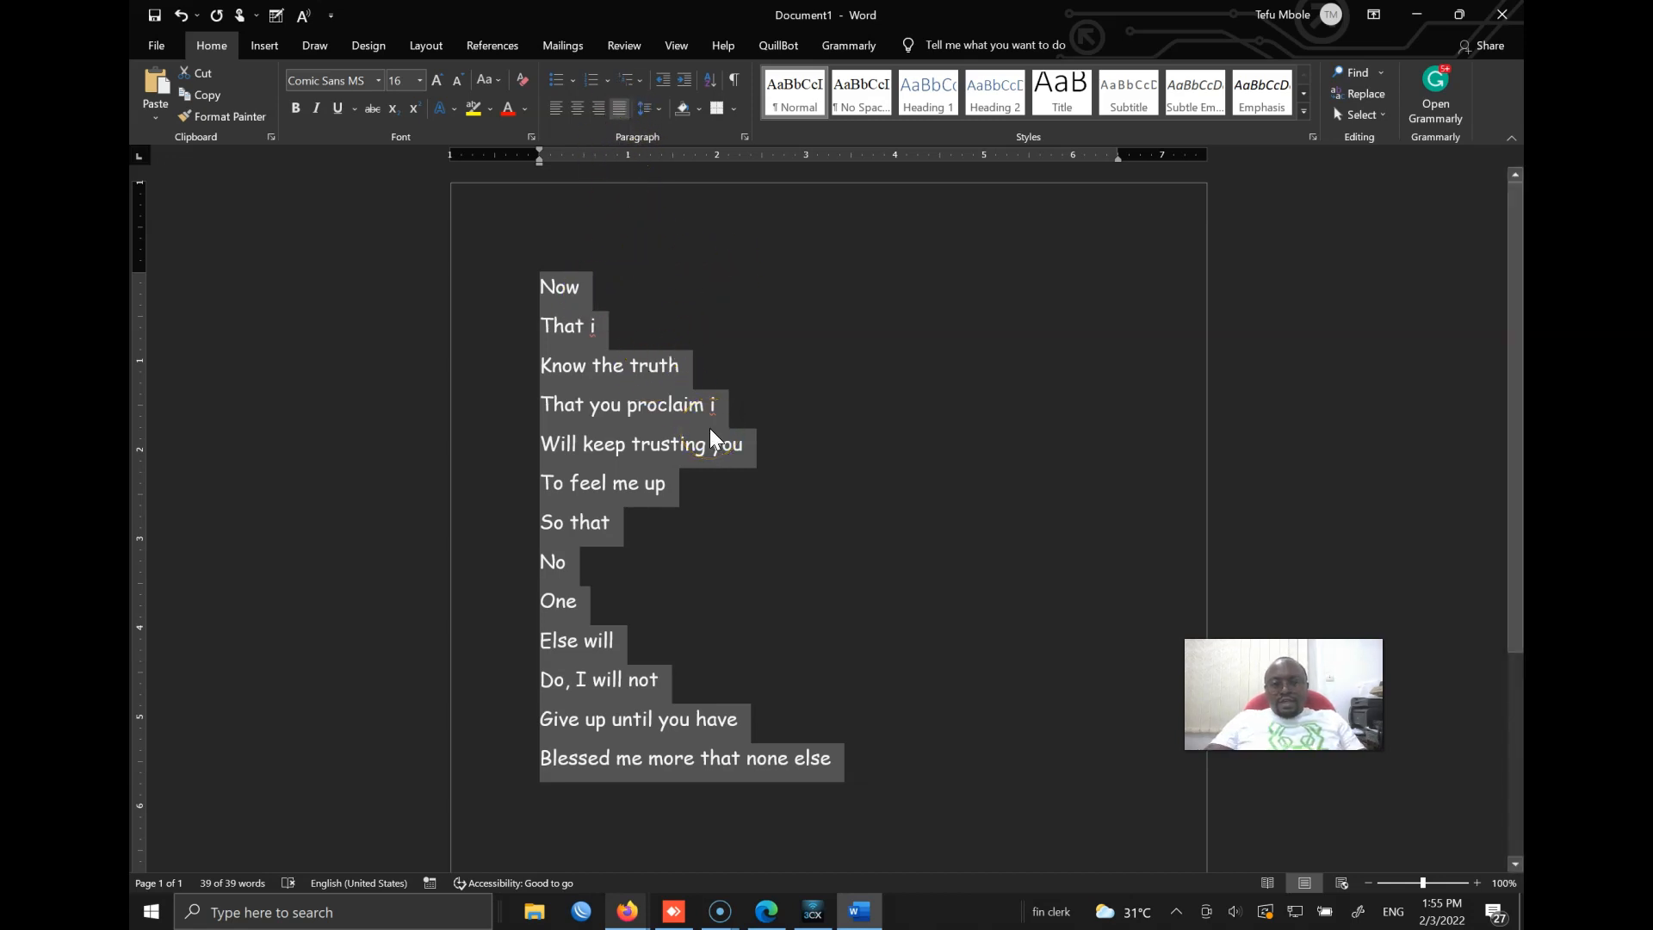
Replace the poem with "The lives of men who lived a hundred of years ago are a lesson to those who come fater".
type("The lives of men ")
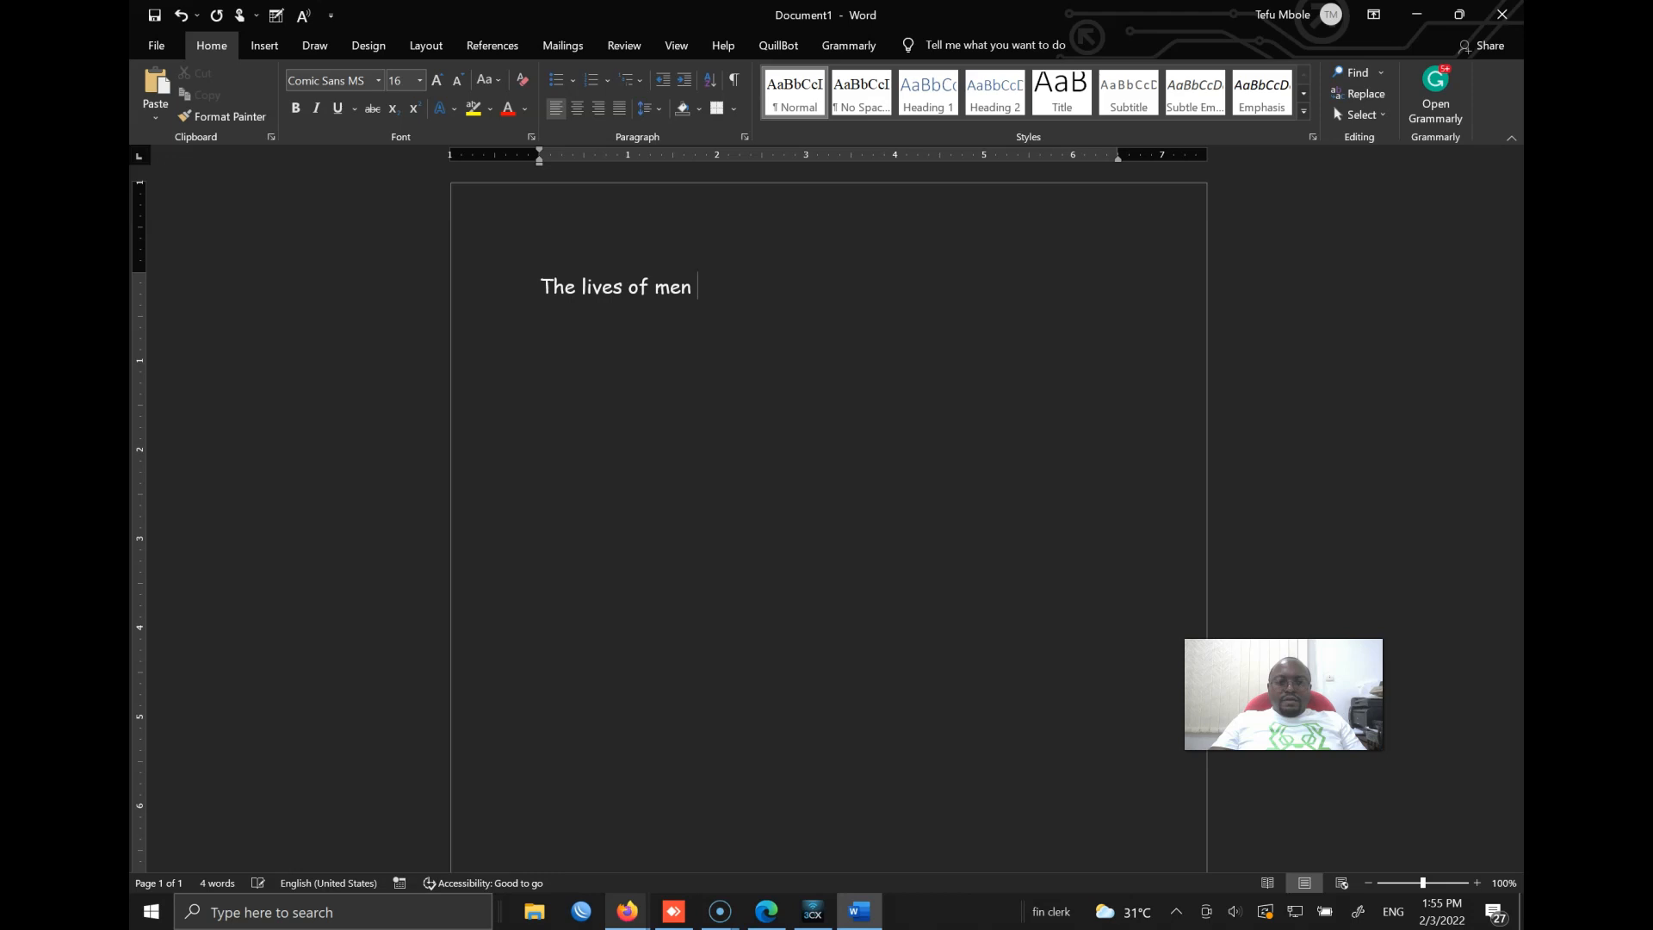
type("who lived a hundred of")
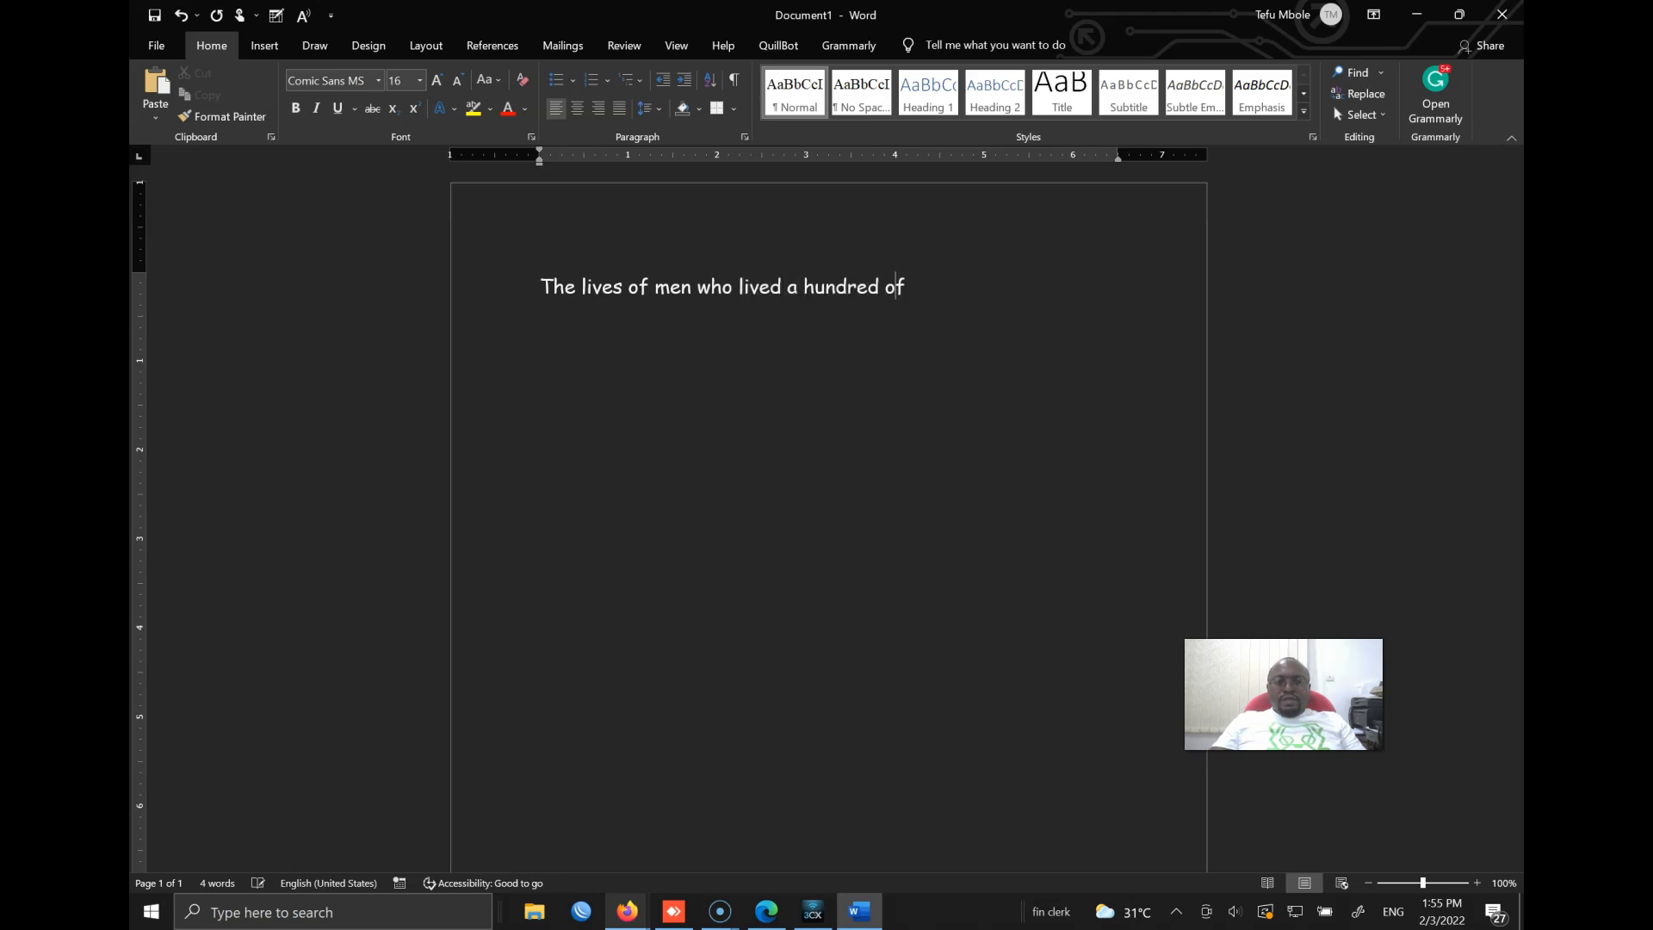
type(" years ago area")
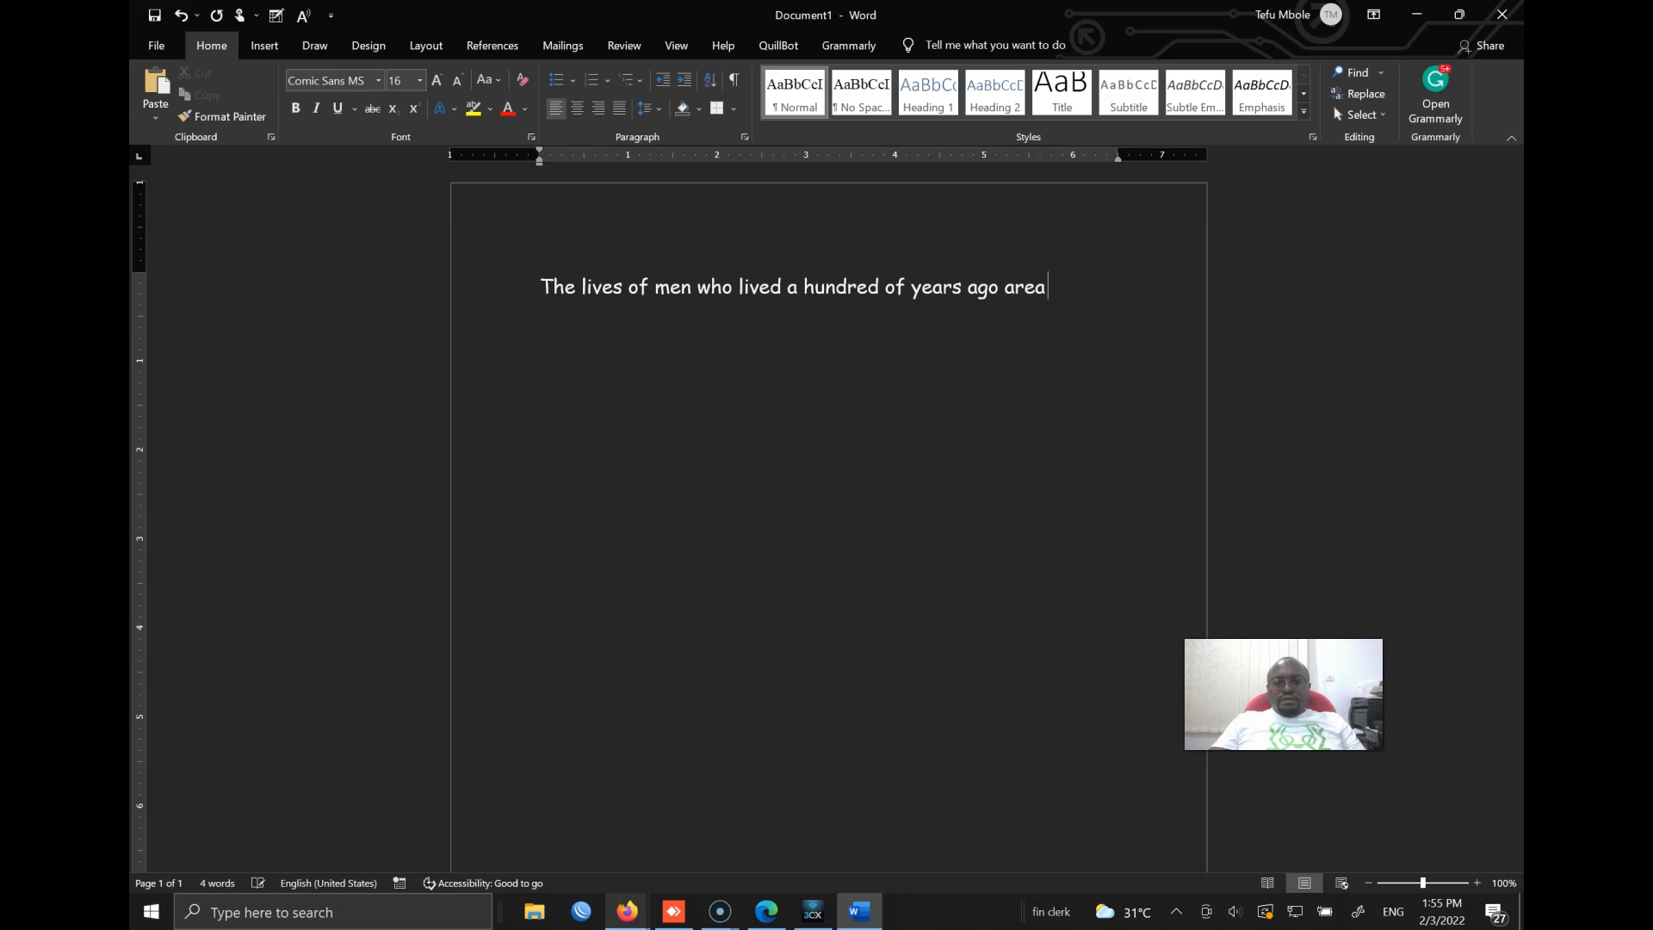
type("  lea lesson to those who come fater th")
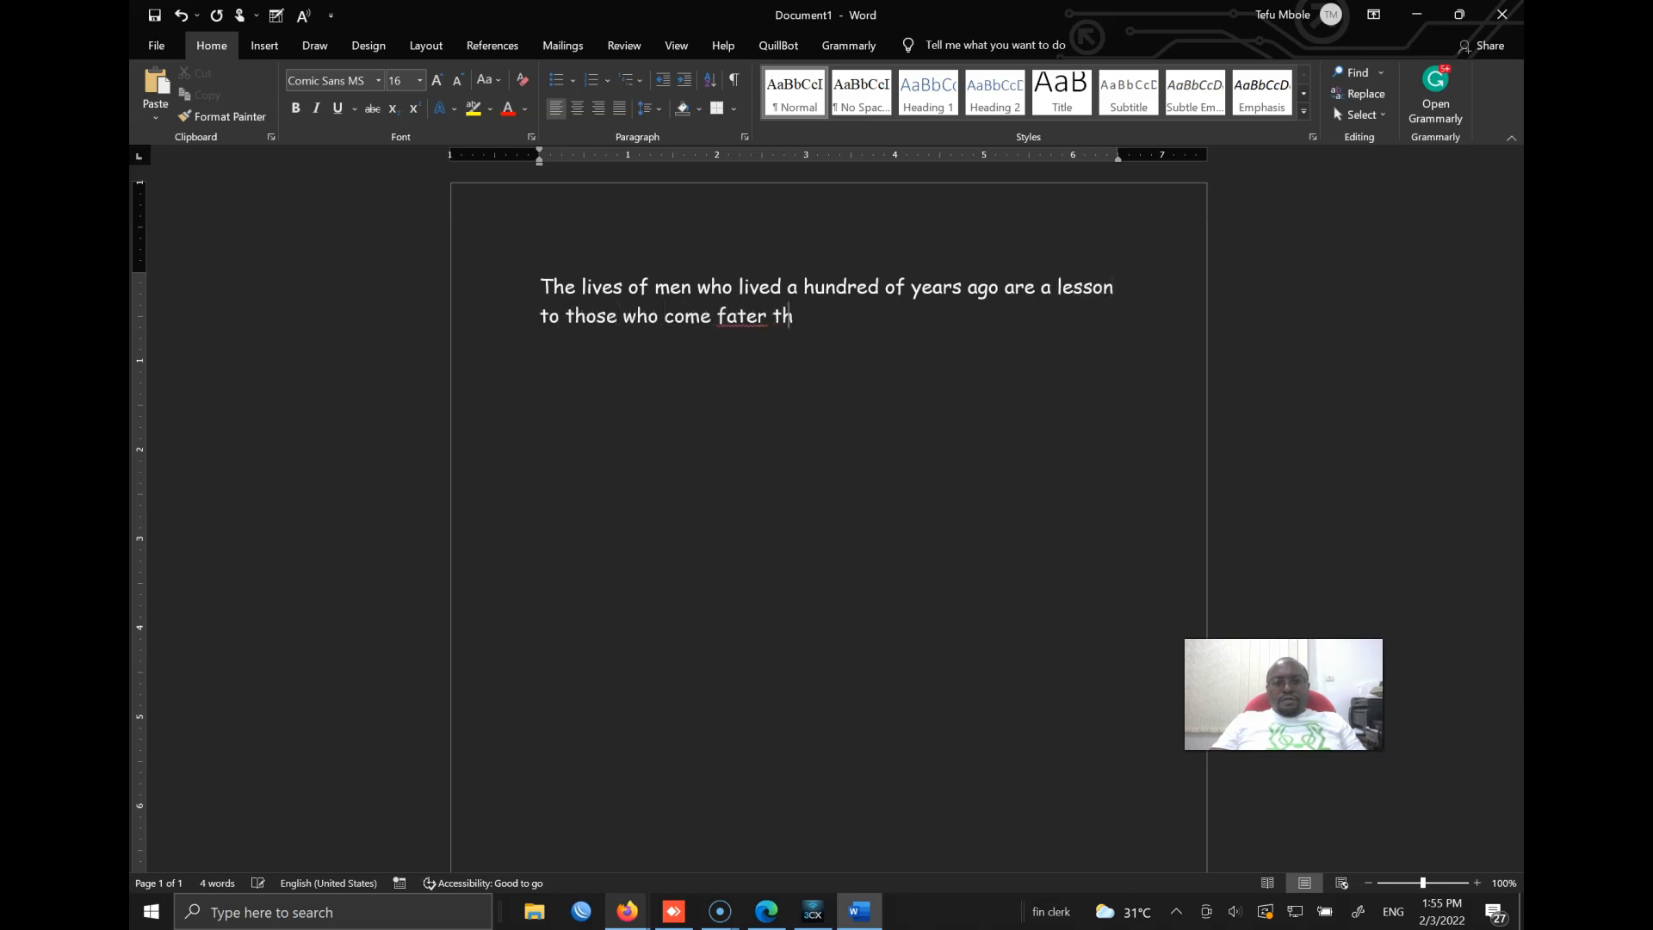
Continue the paragraph with "them and and so do the tale so fteh Arabian night which are so many. /when".
type("em and and so do the tale so fteh")
key("Return")
type("Ara")
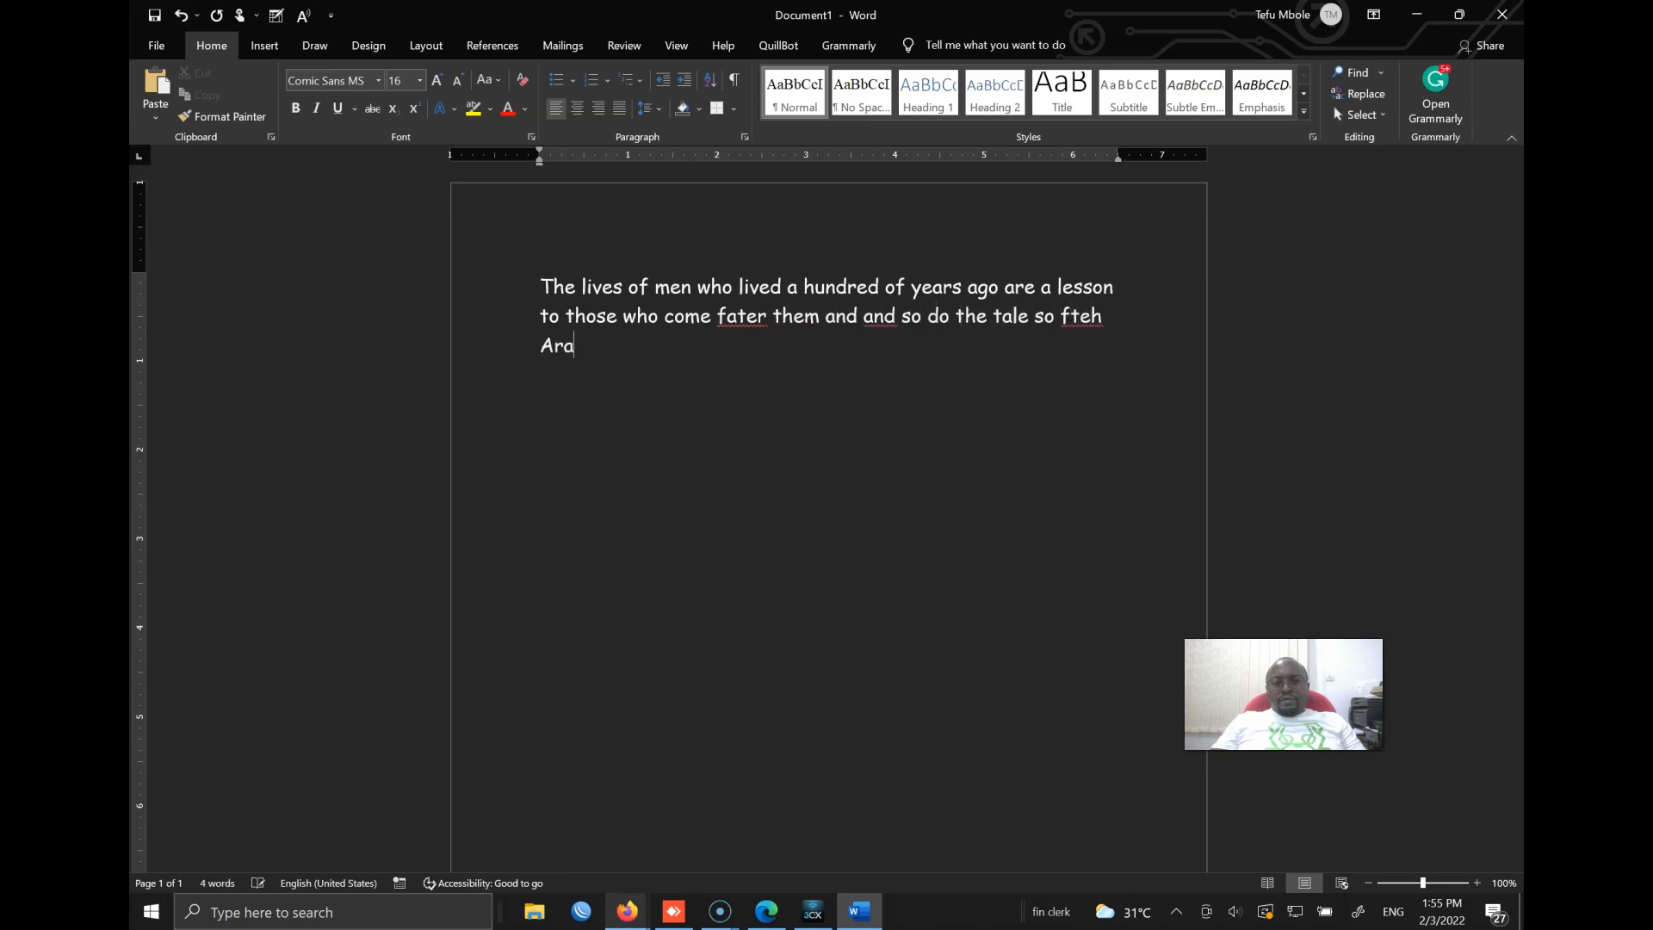
type("bian night whic")
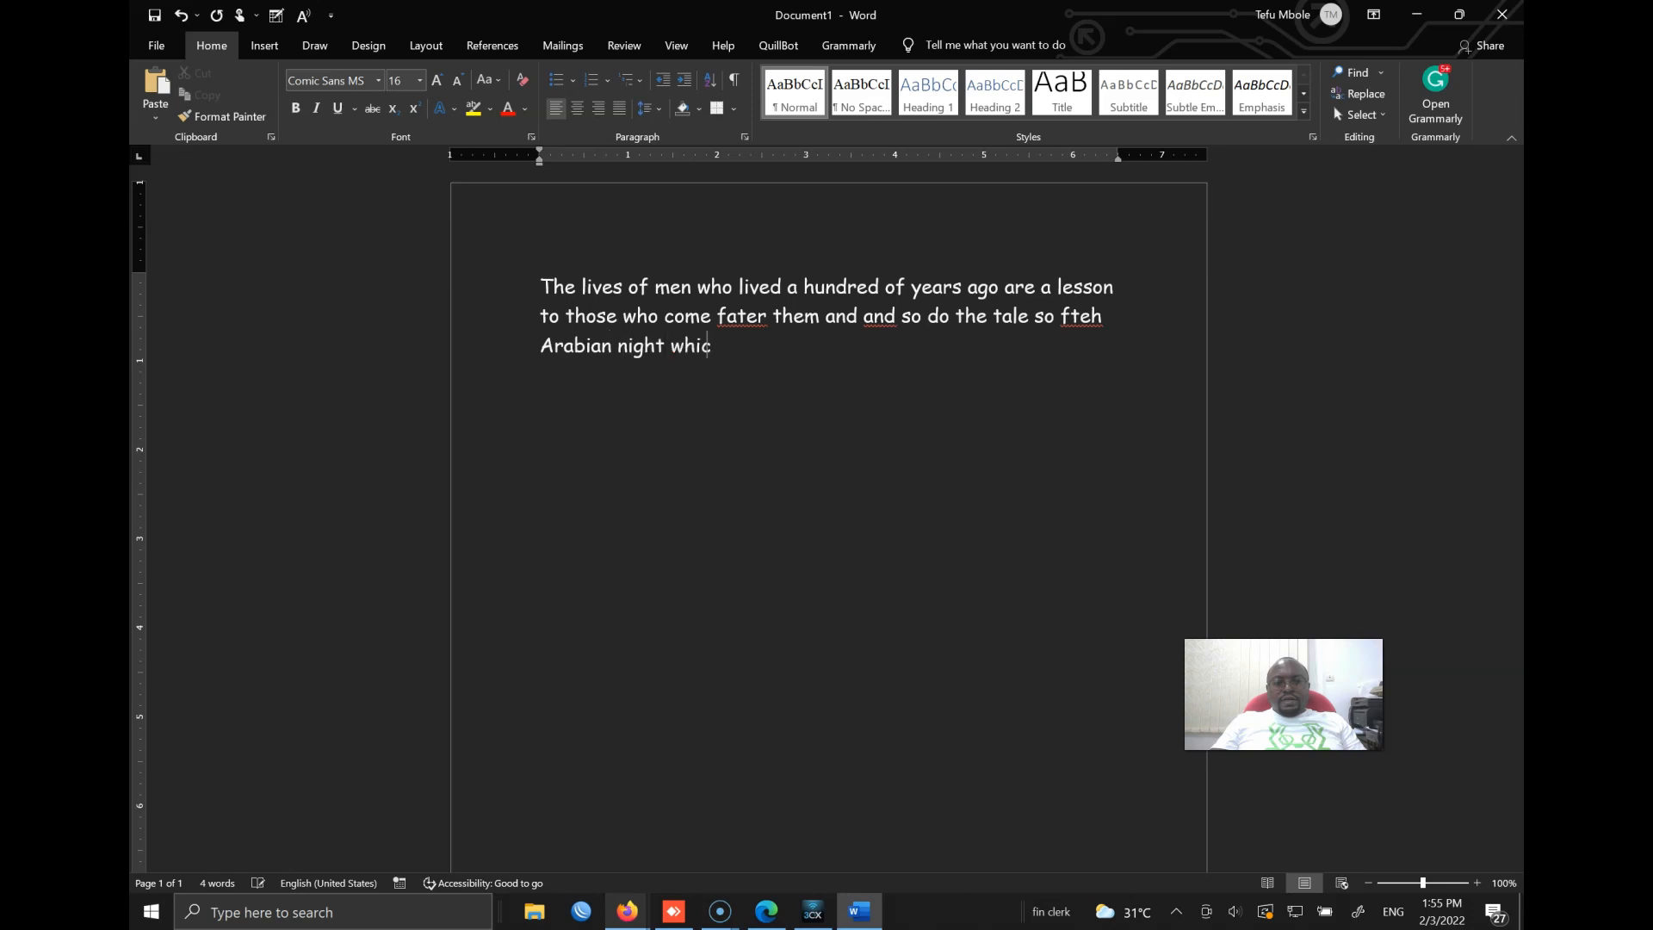
type("h are so many. /when l")
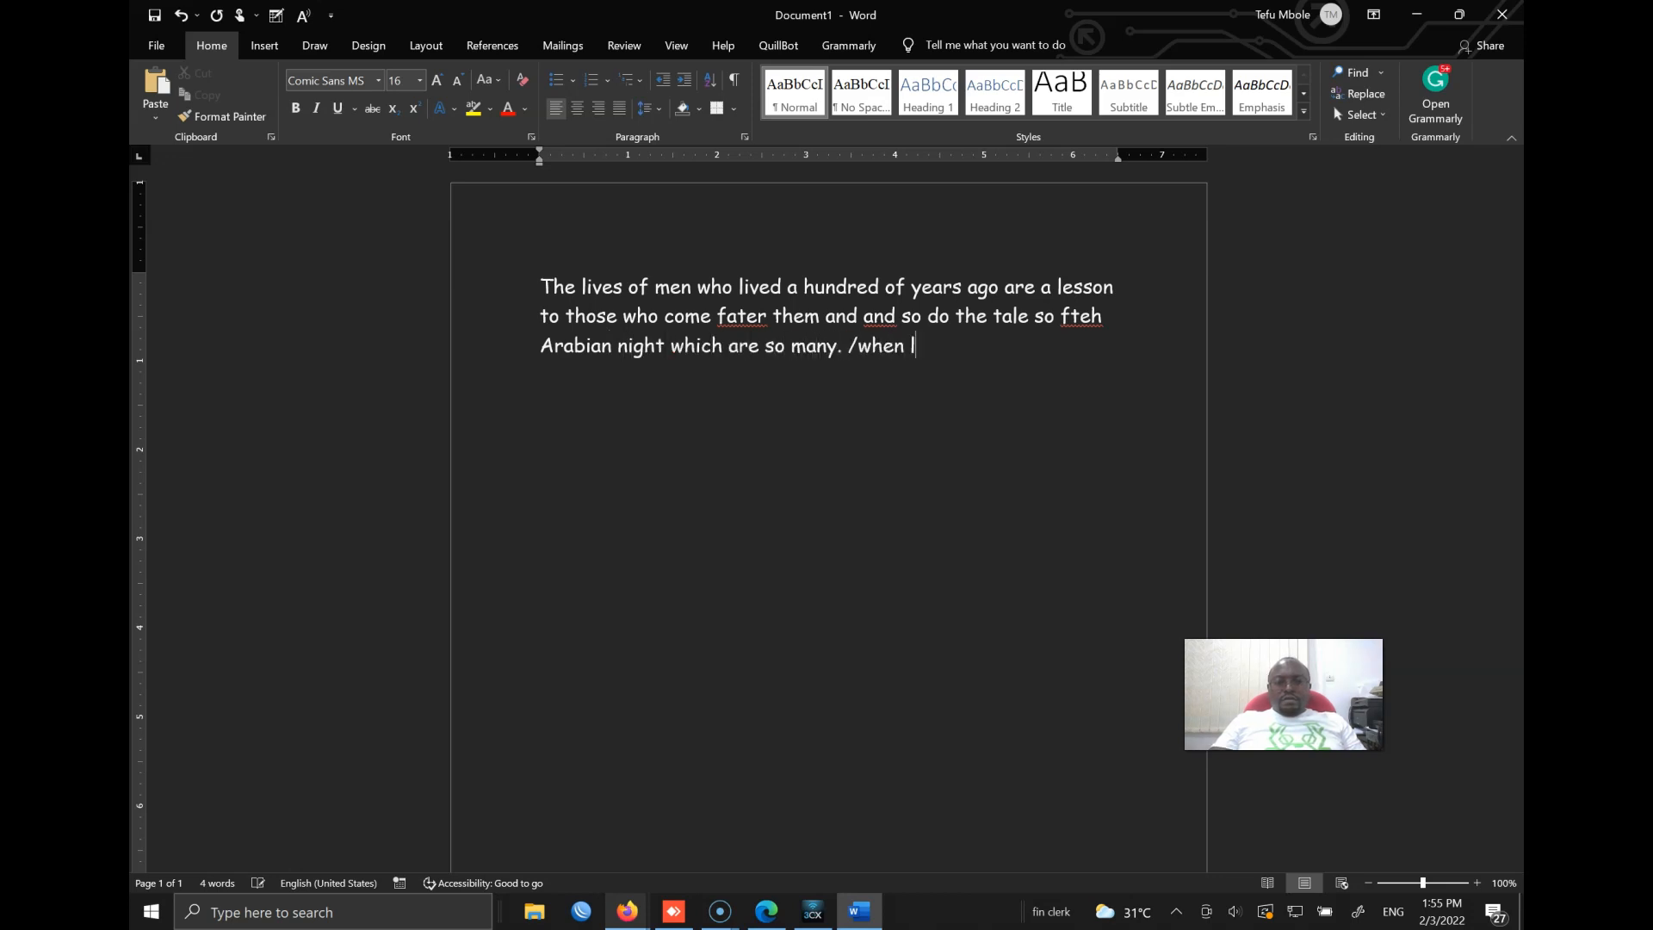
Add the boy's name and "was still a boy he used to asked a lot of questiona bout why wpoeople will move from one place".
type("ukong was still a boy h")
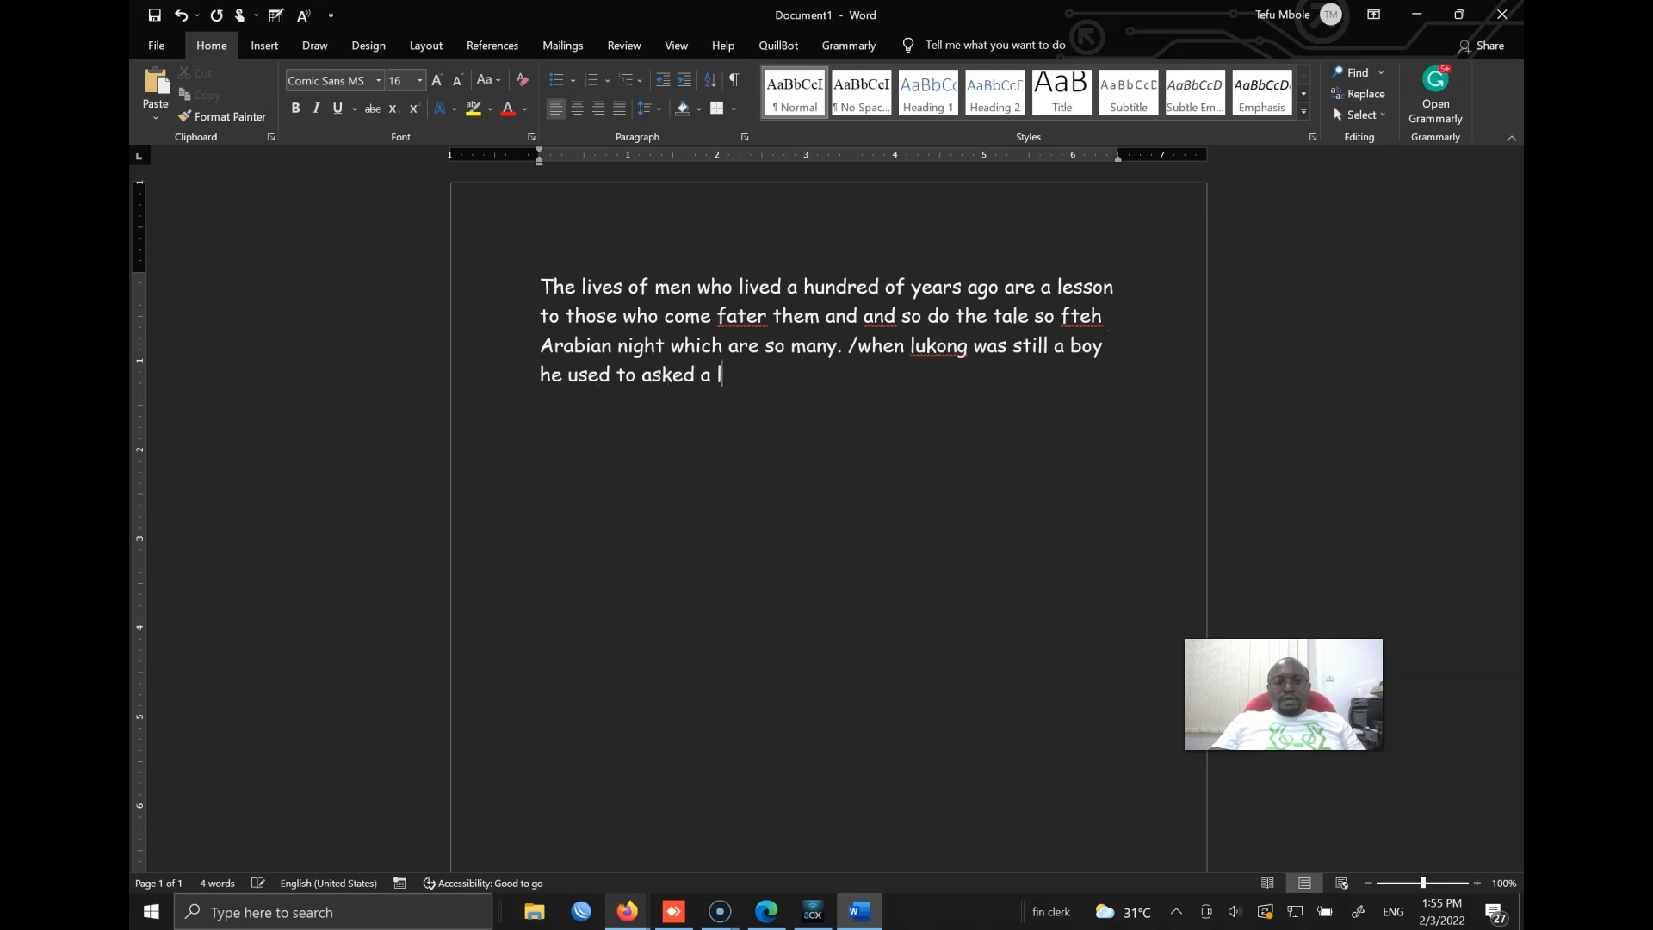
type("e used to asked a lot of questiona bout why wpoeople will ")
type("move from one p")
type("lace")
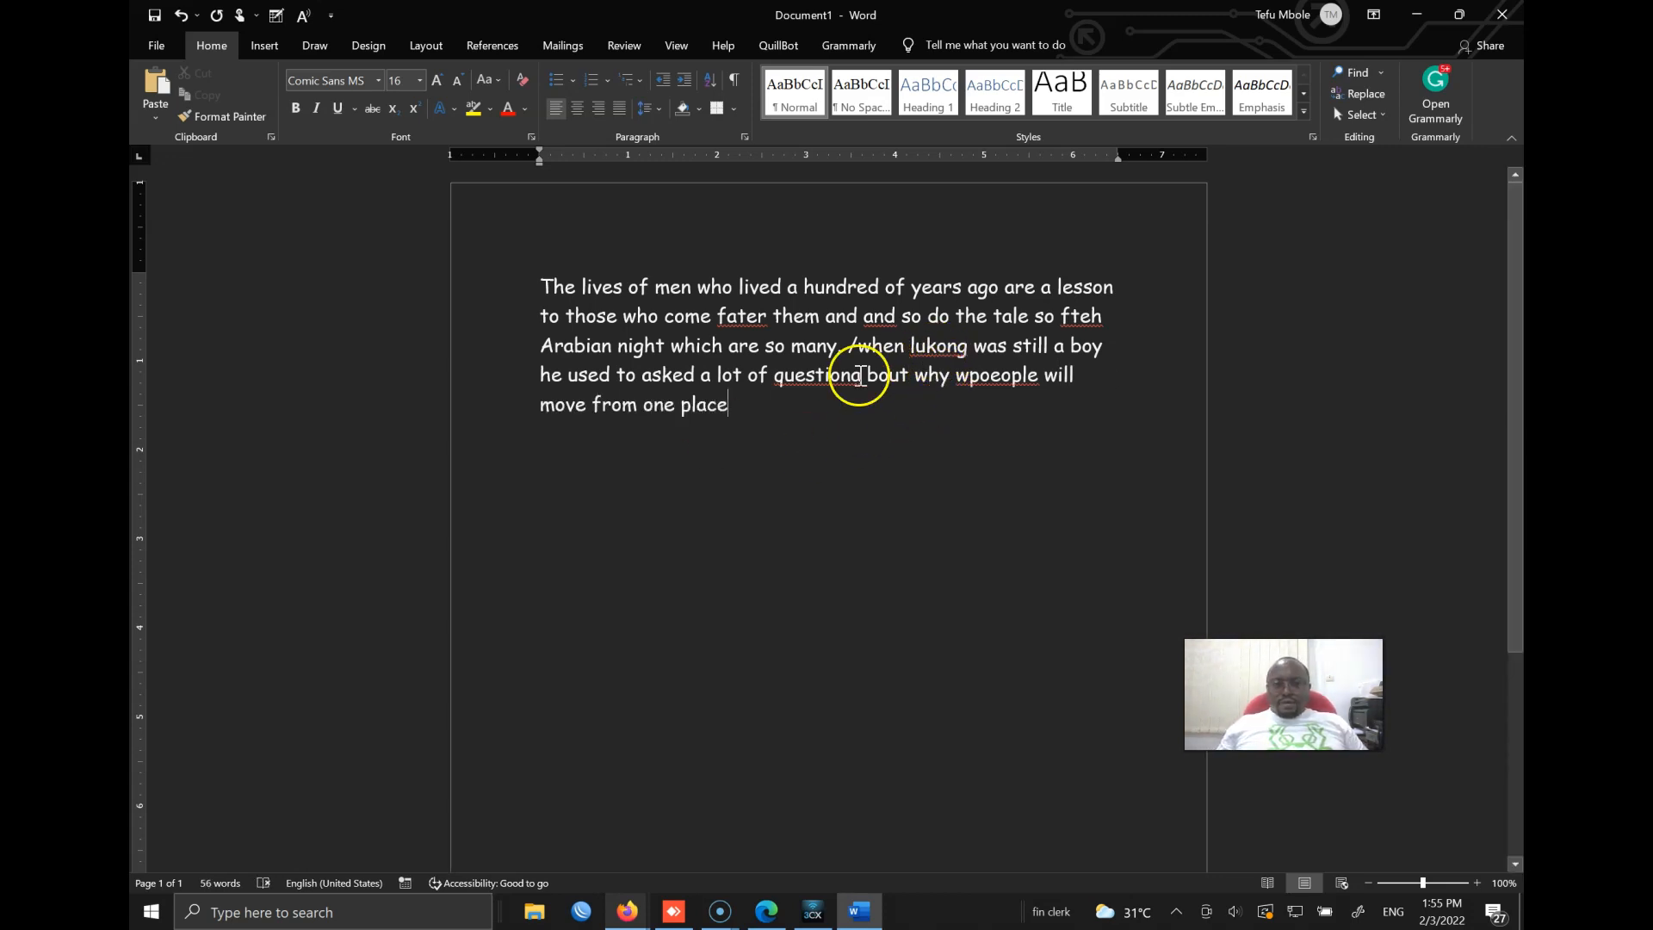
right_click(818, 376)
left_click(1054, 404)
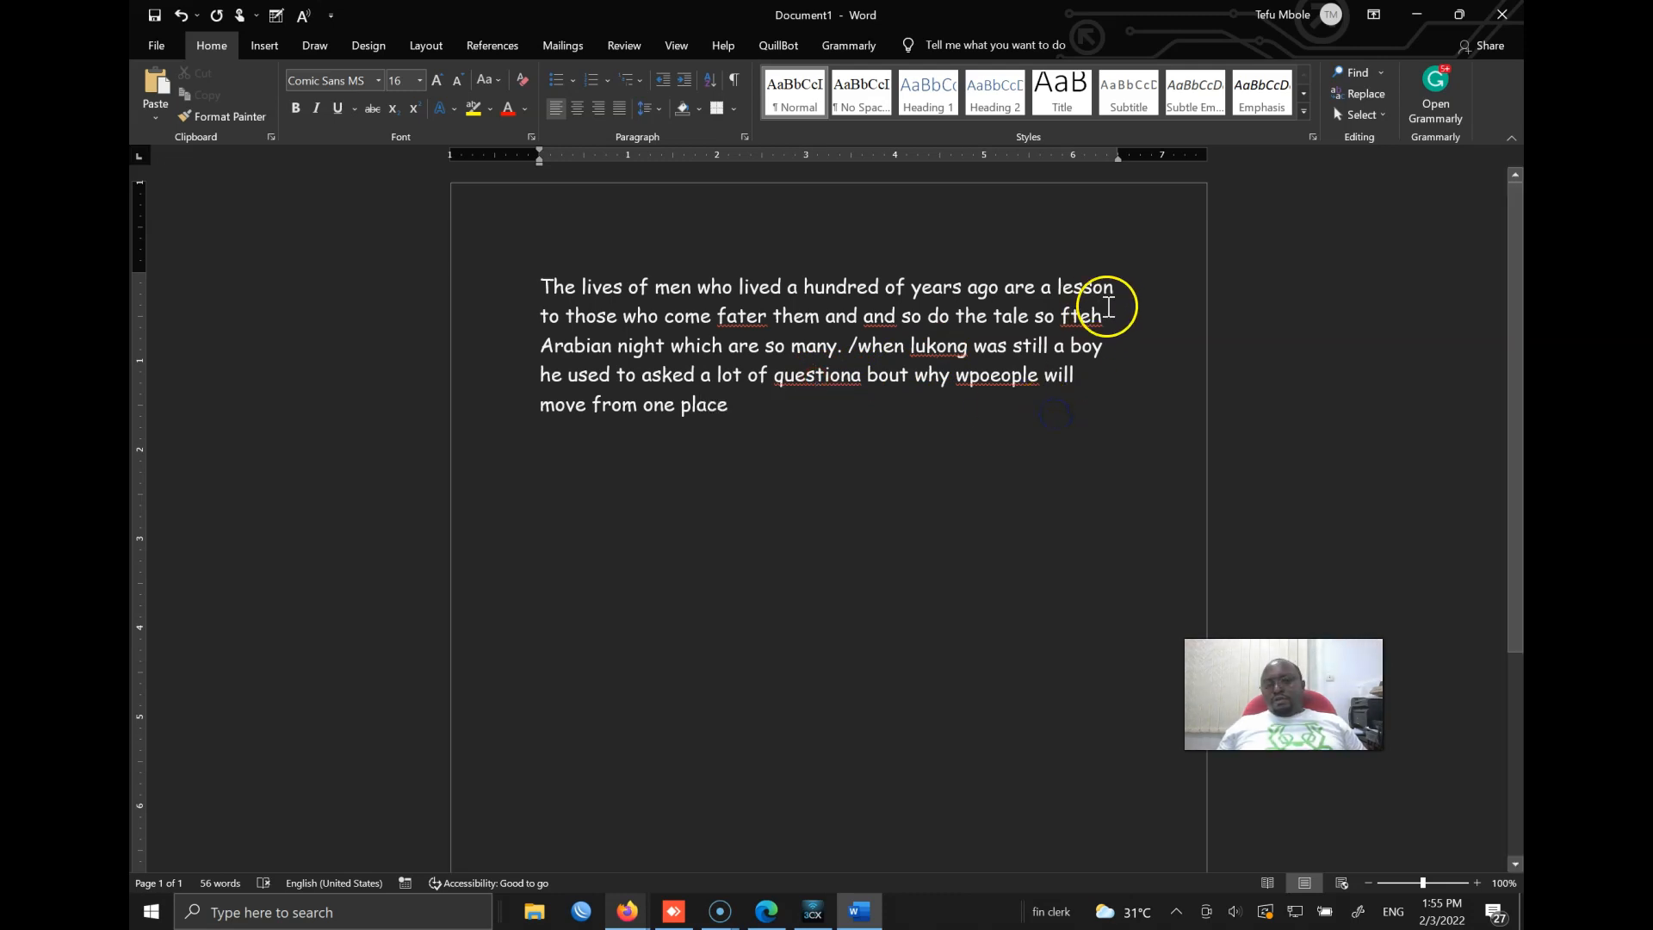
Justify the whole paragraph and change its line spacing to 1.0 and finally to 3.0.
left_click_drag(925, 440, 549, 272)
left_click(618, 106)
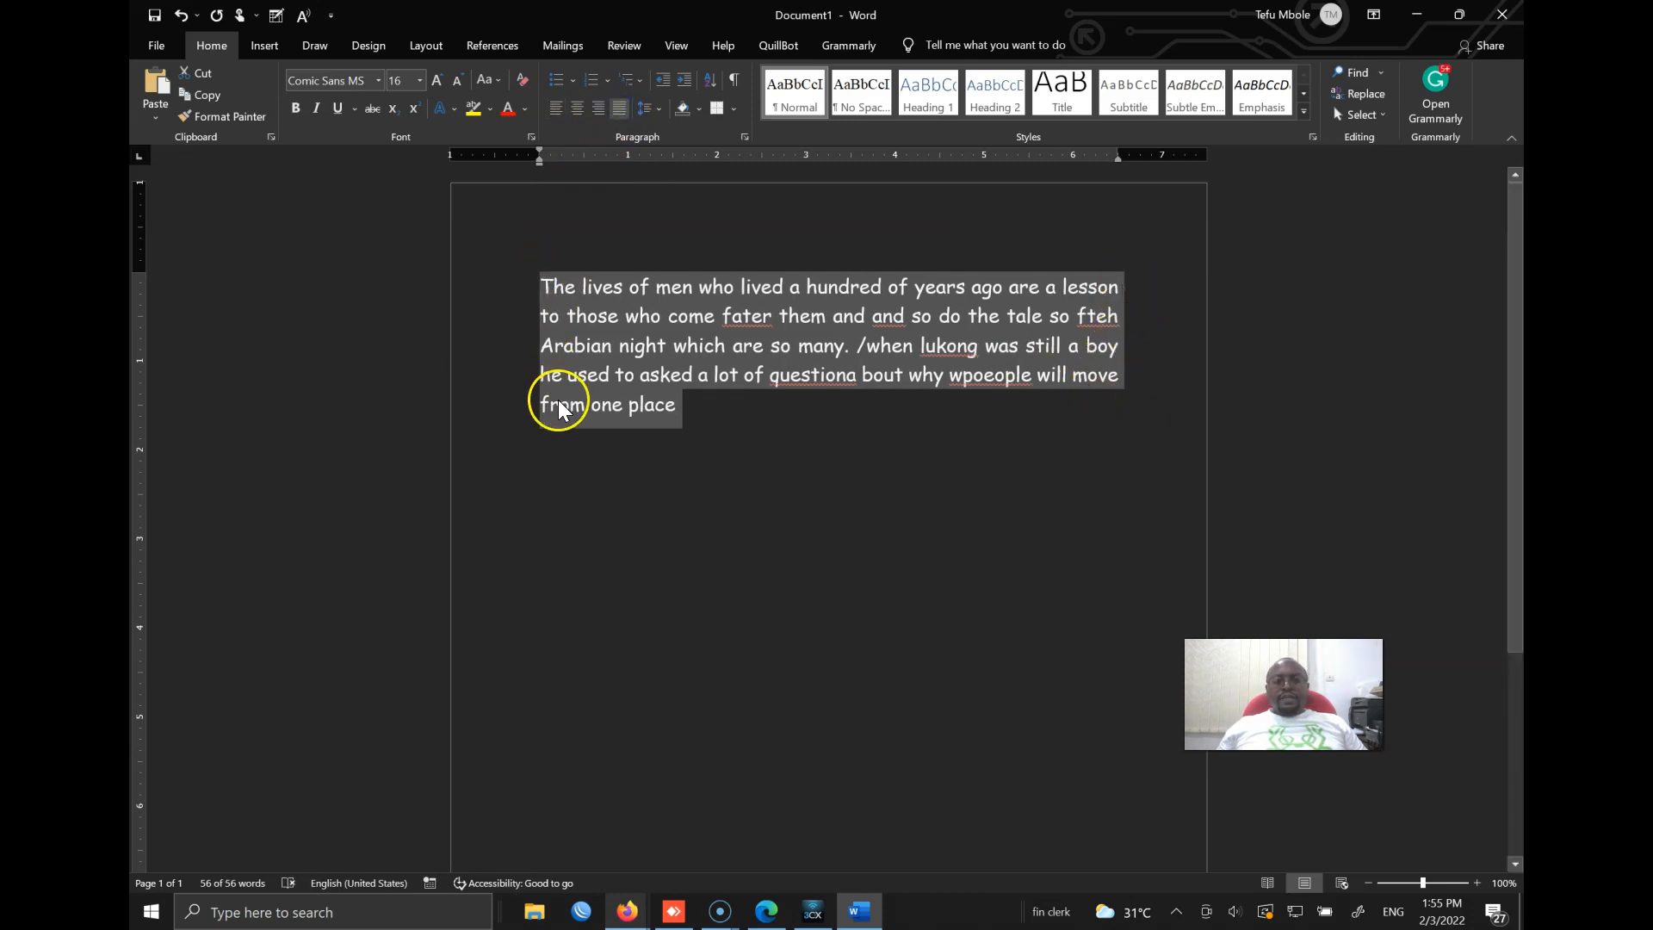
left_click(655, 110)
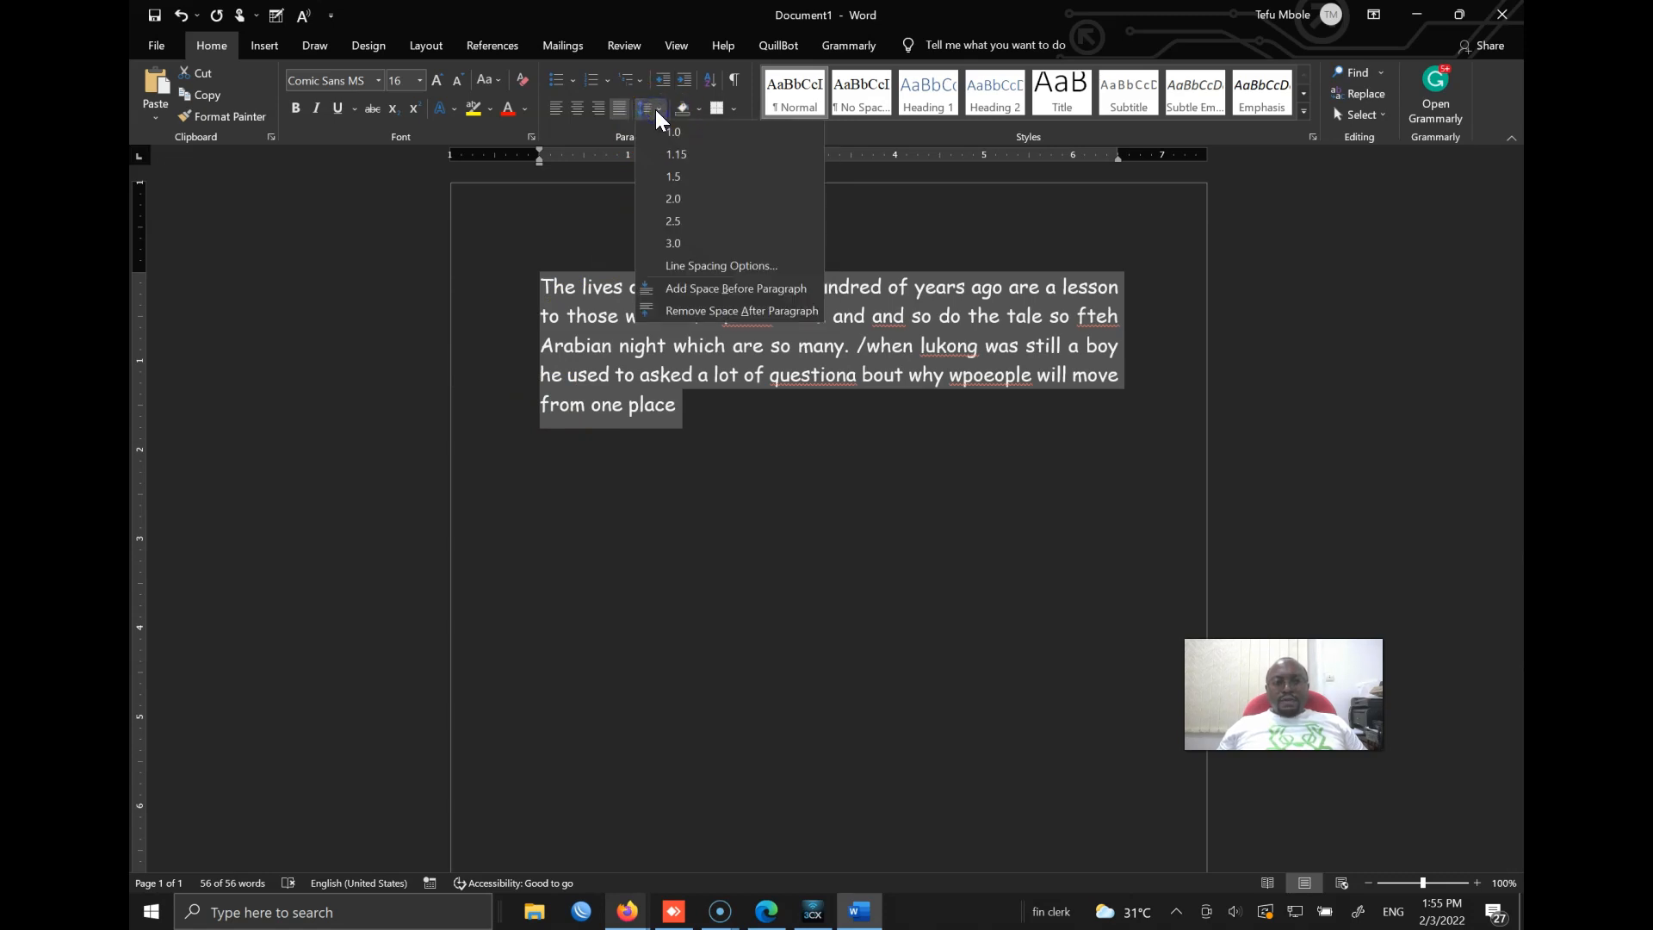
left_click(673, 134)
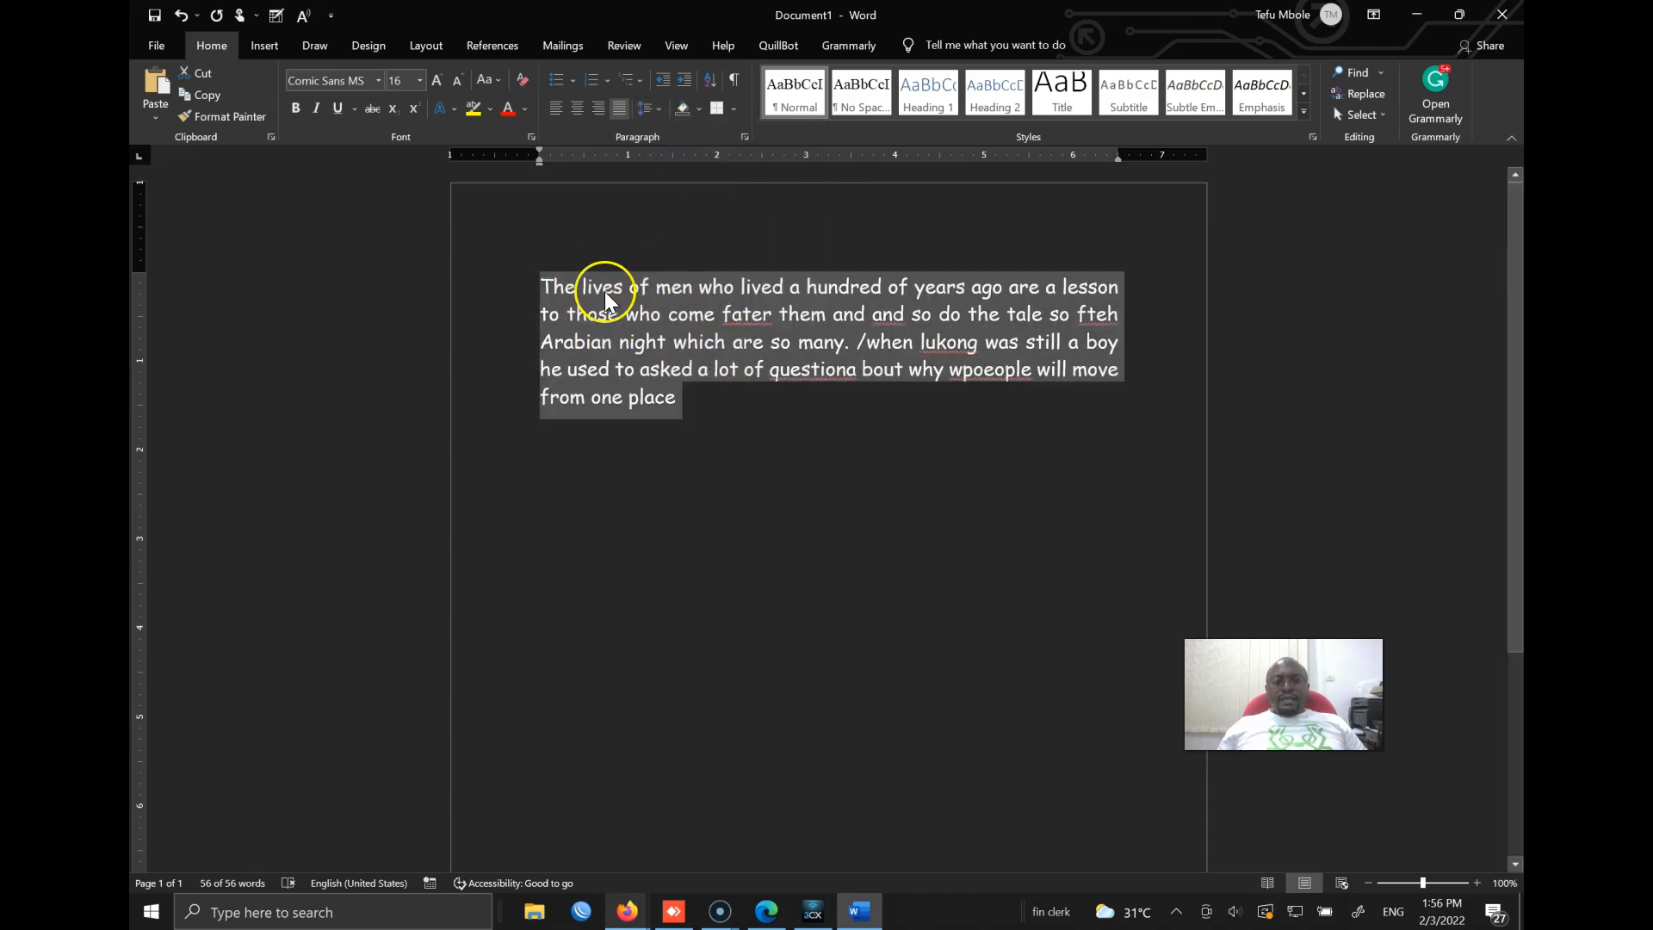
left_click(659, 106)
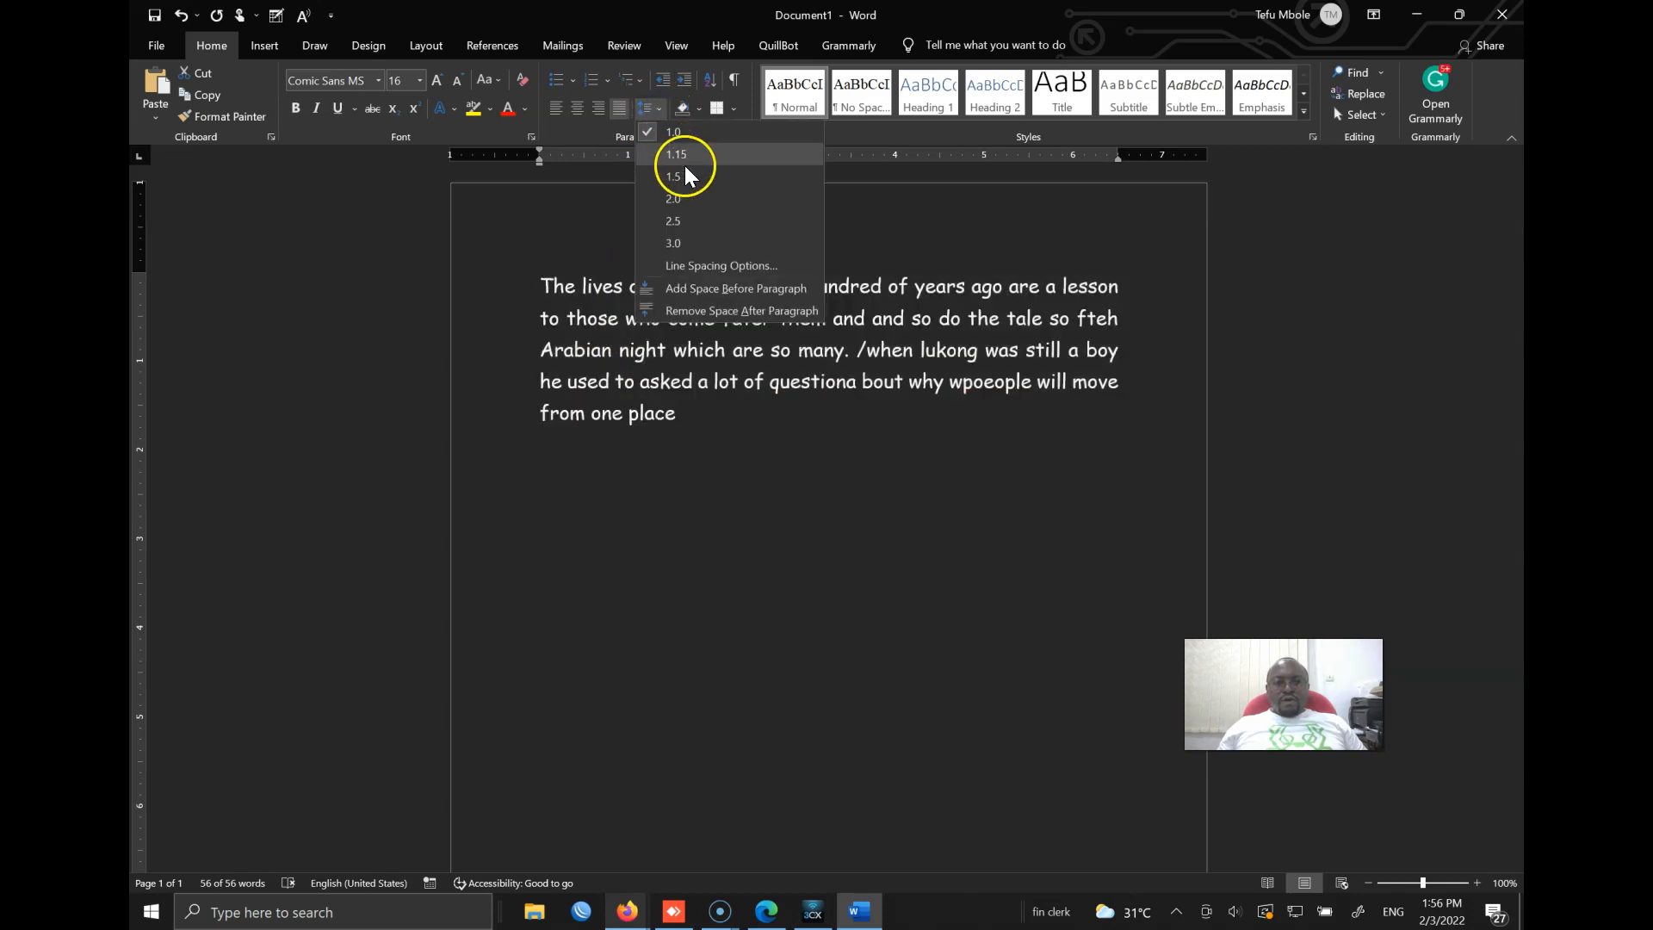
left_click(685, 244)
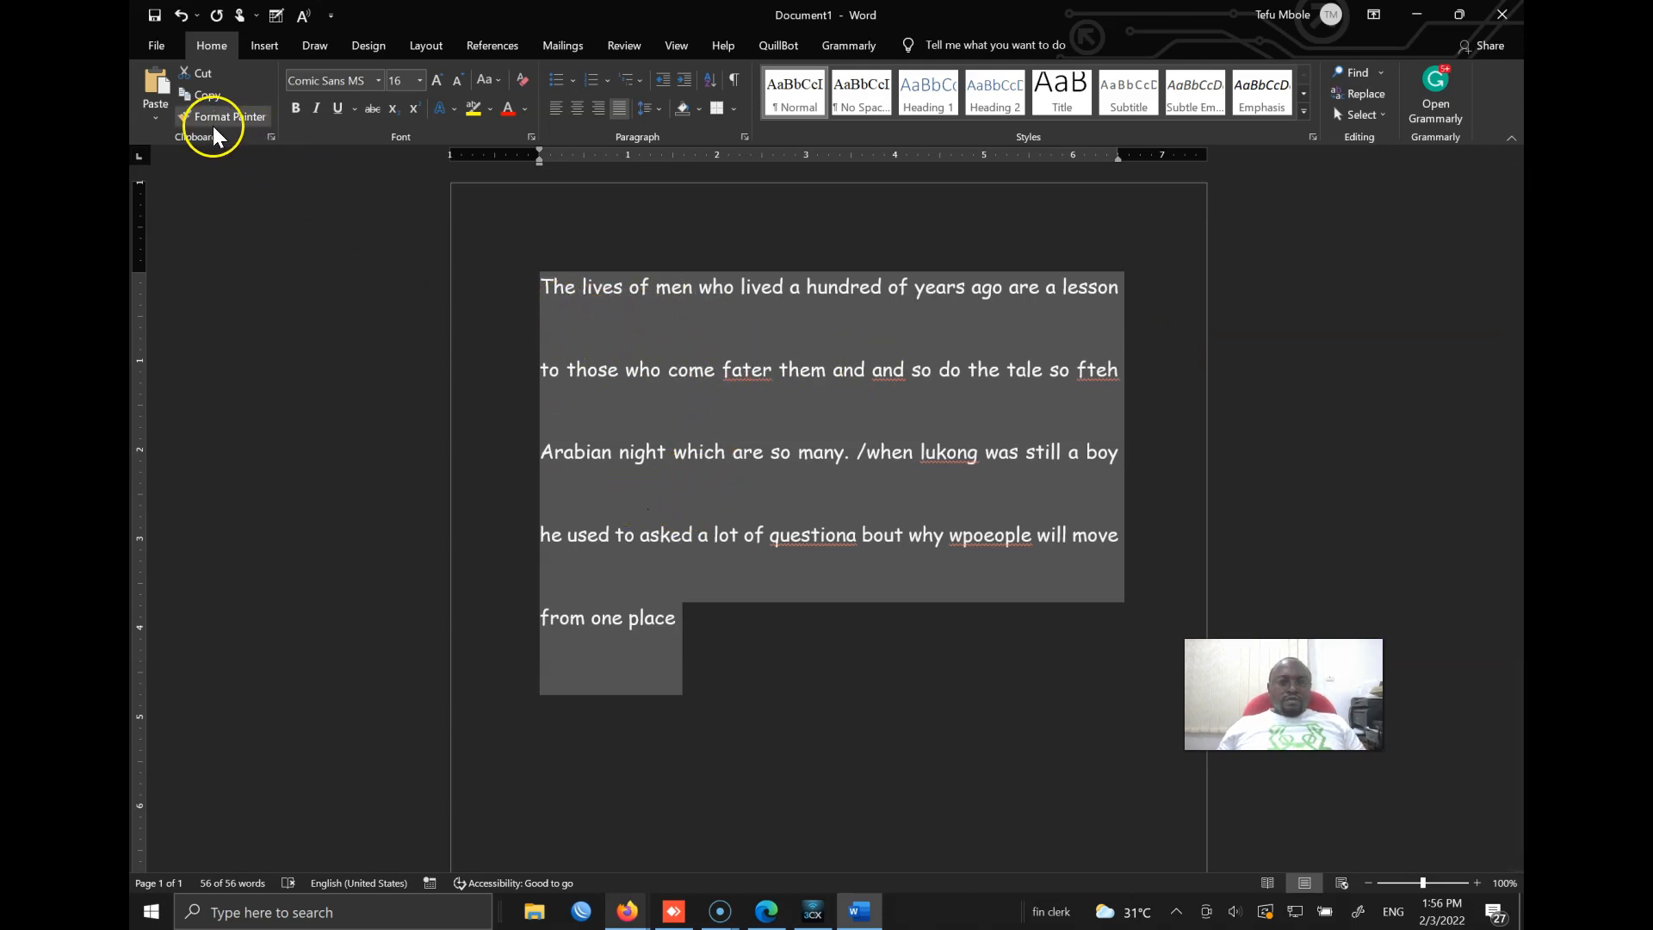
Undo the 3.0 line spacing applied to the whole paragraph.
left_click(180, 15)
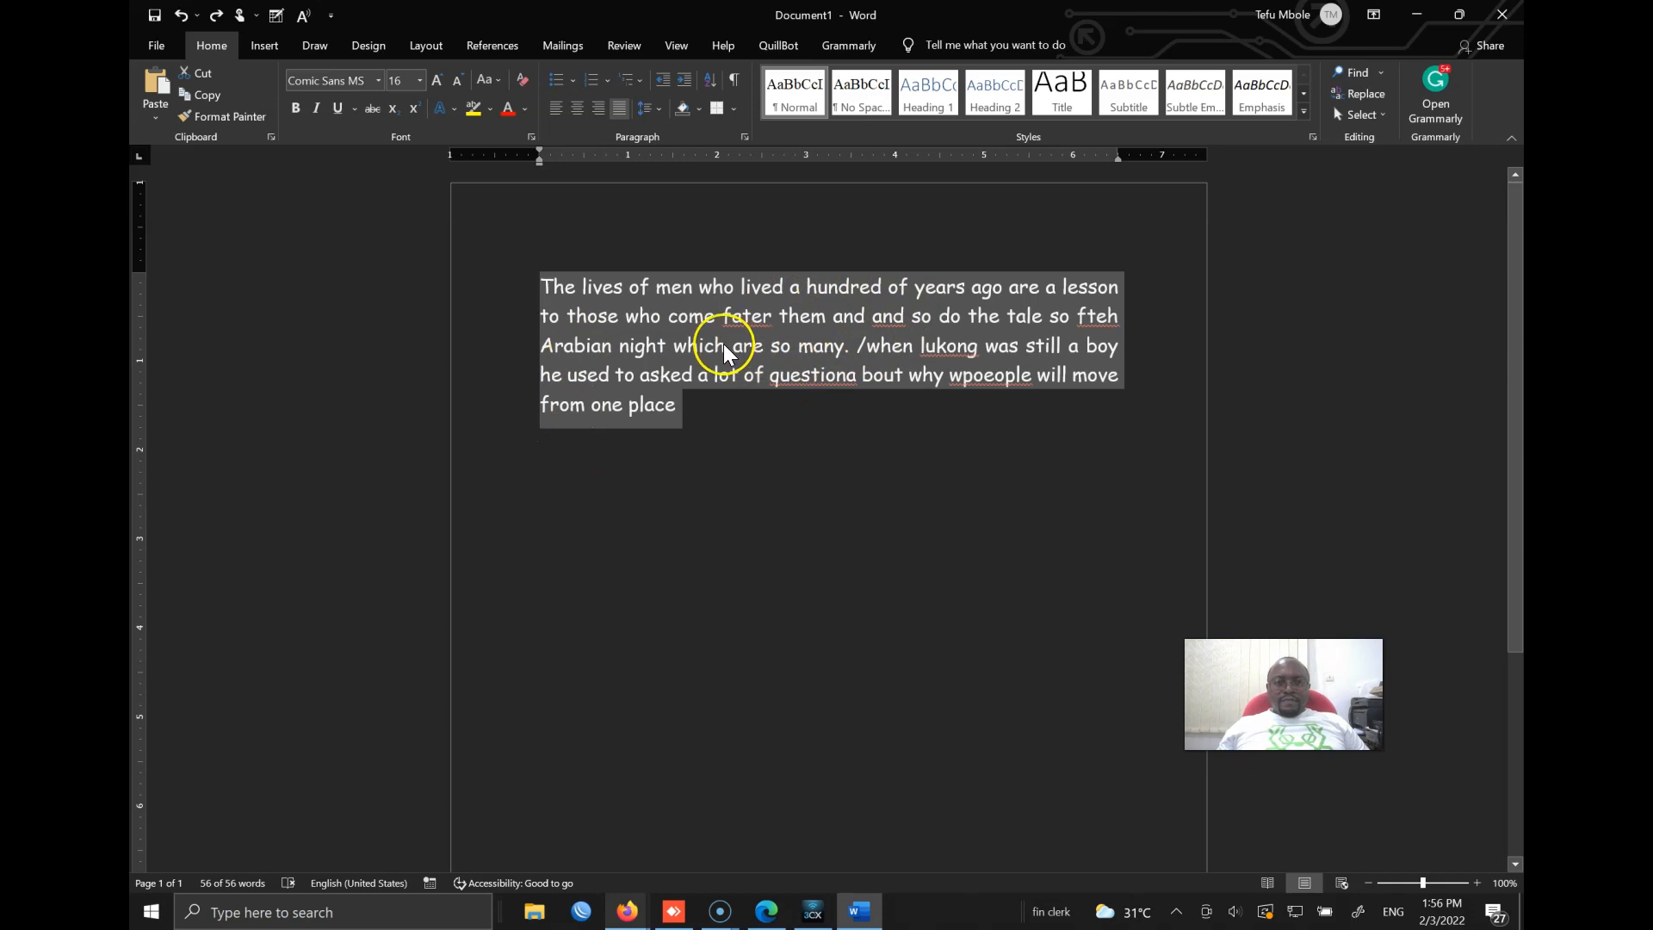
Increase the whole paragraph's indent by two levels and decrease it back to the left margin.
left_click(663, 77)
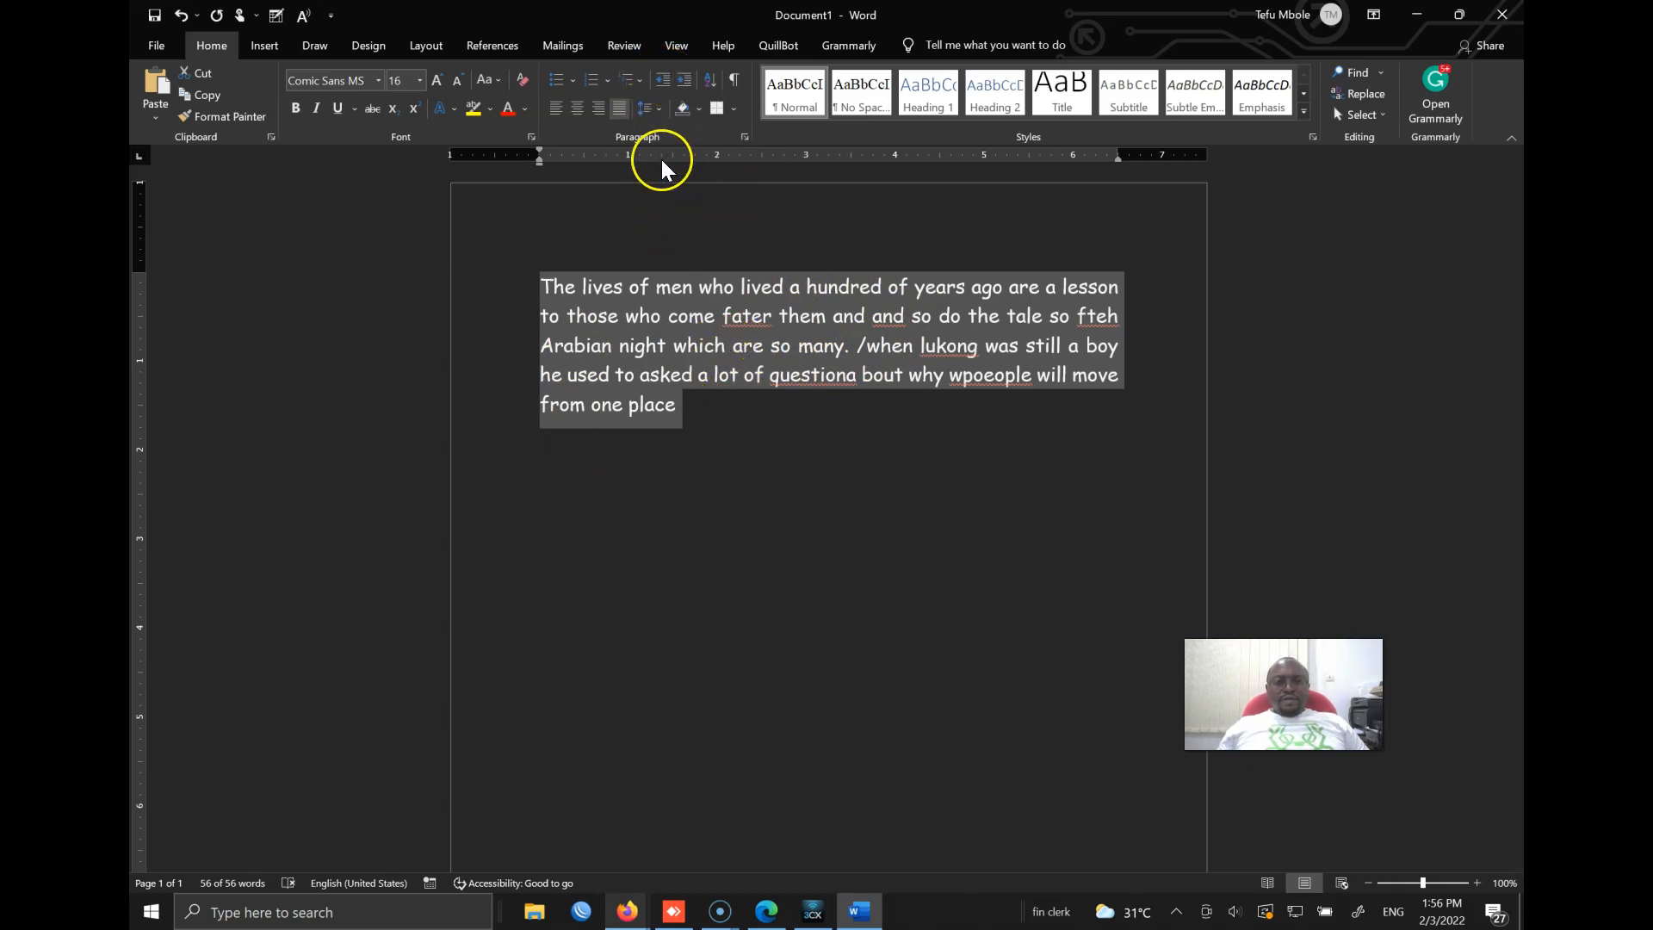
left_click(704, 406)
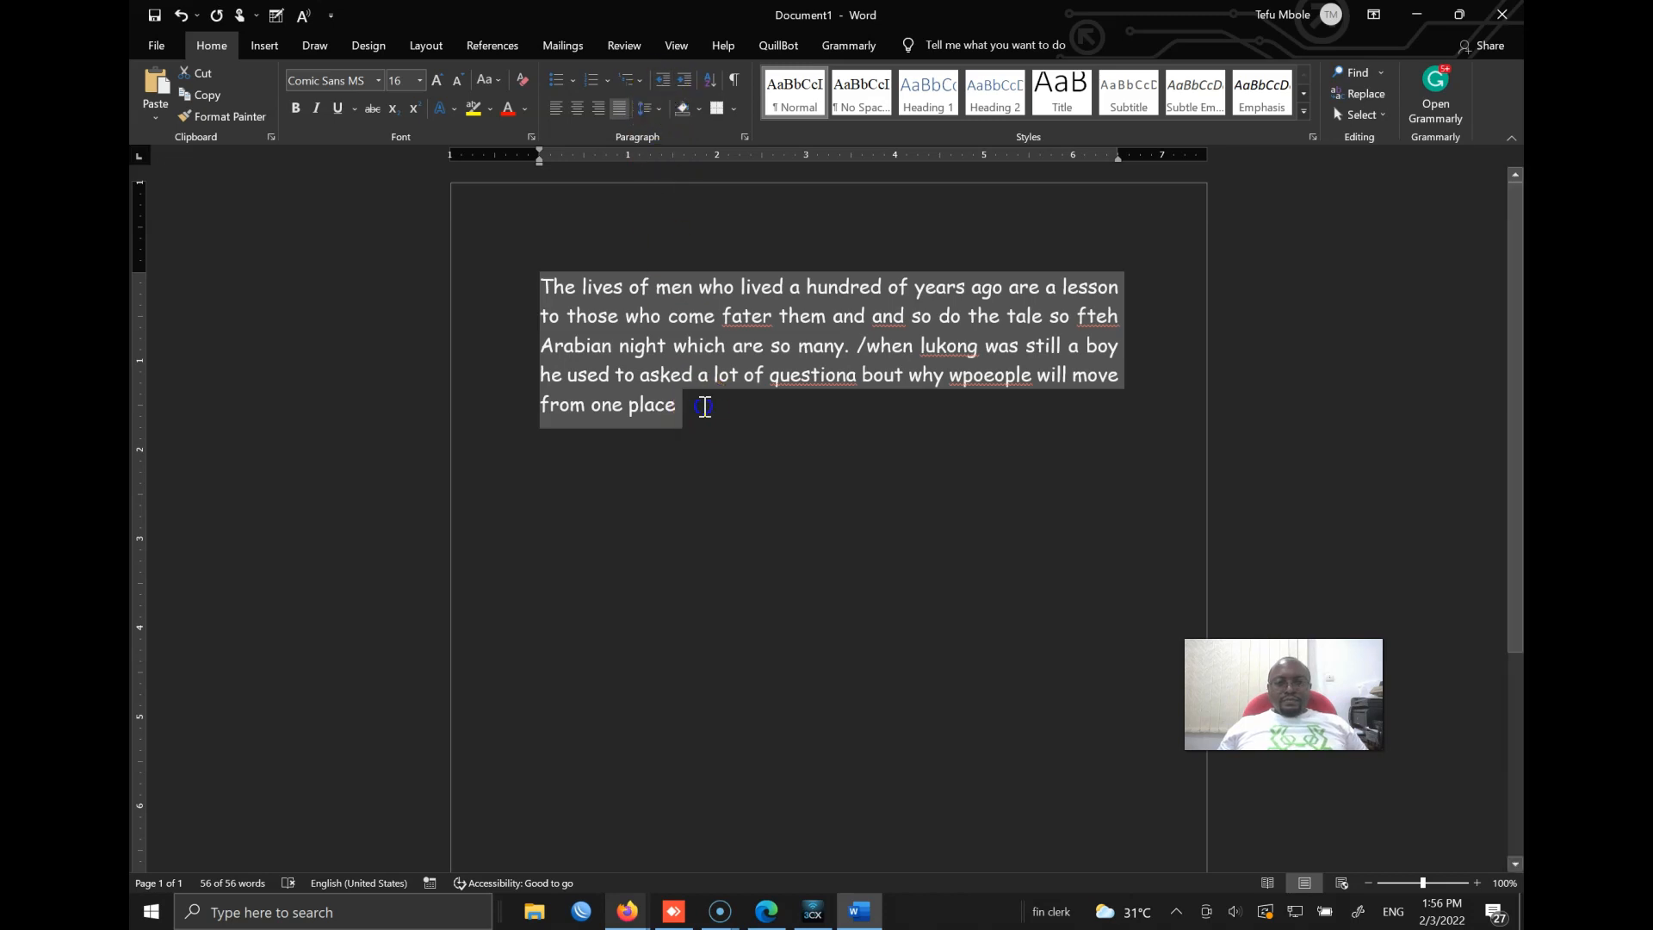
left_click_drag(712, 417, 541, 288)
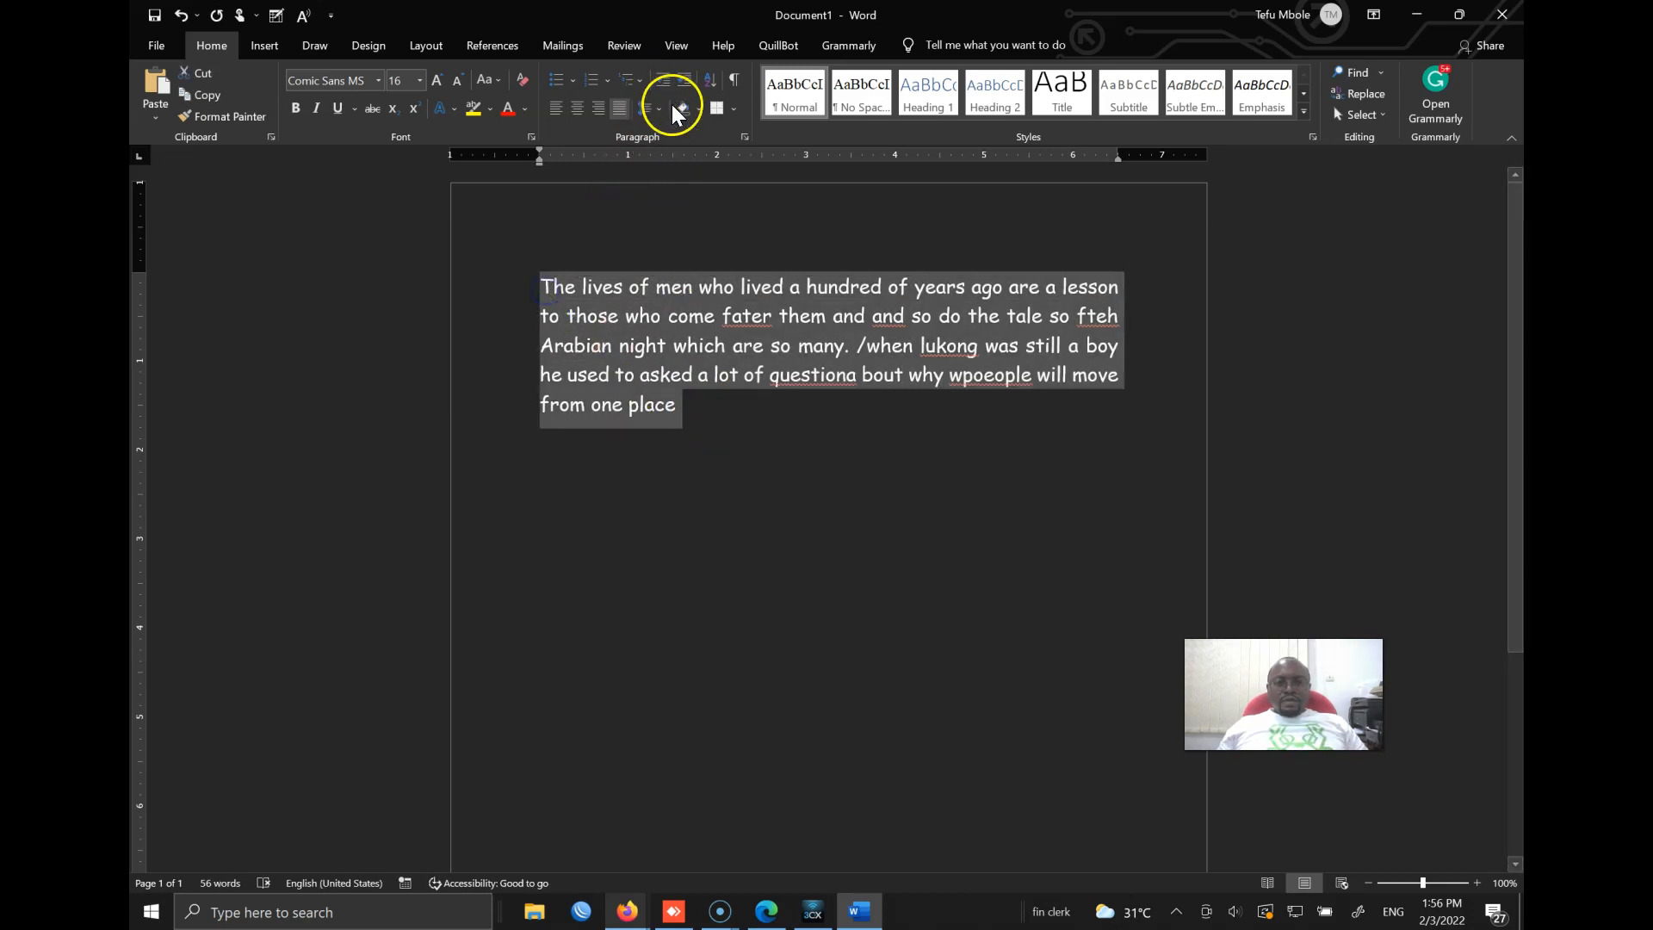
left_click(685, 78)
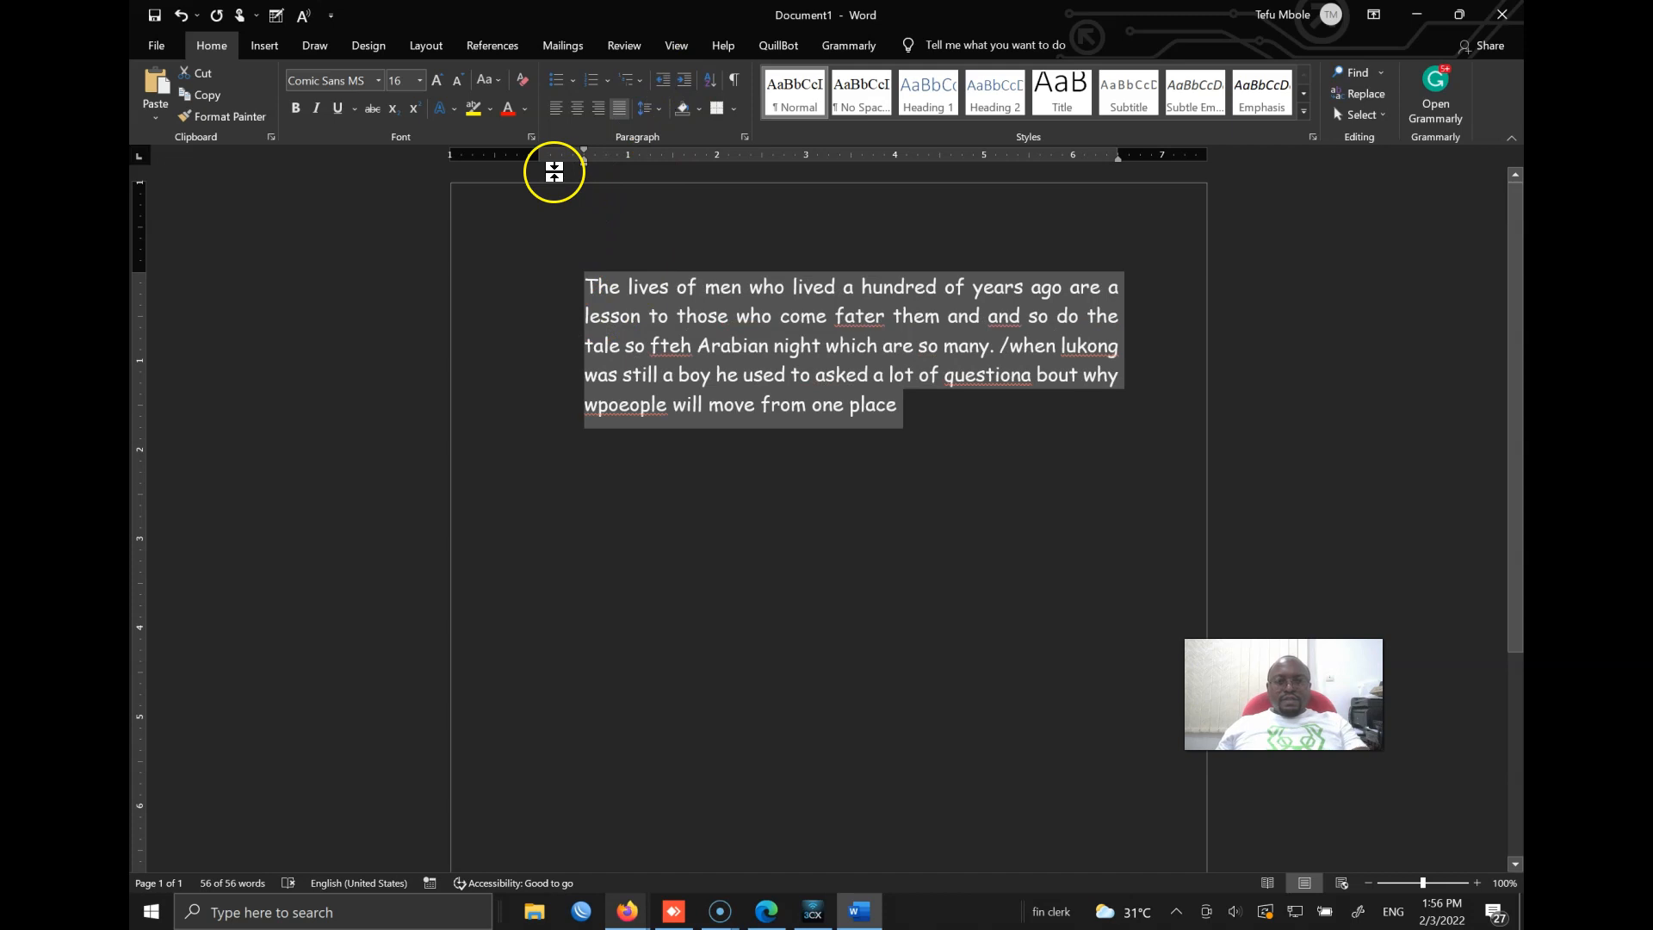
left_click(684, 79)
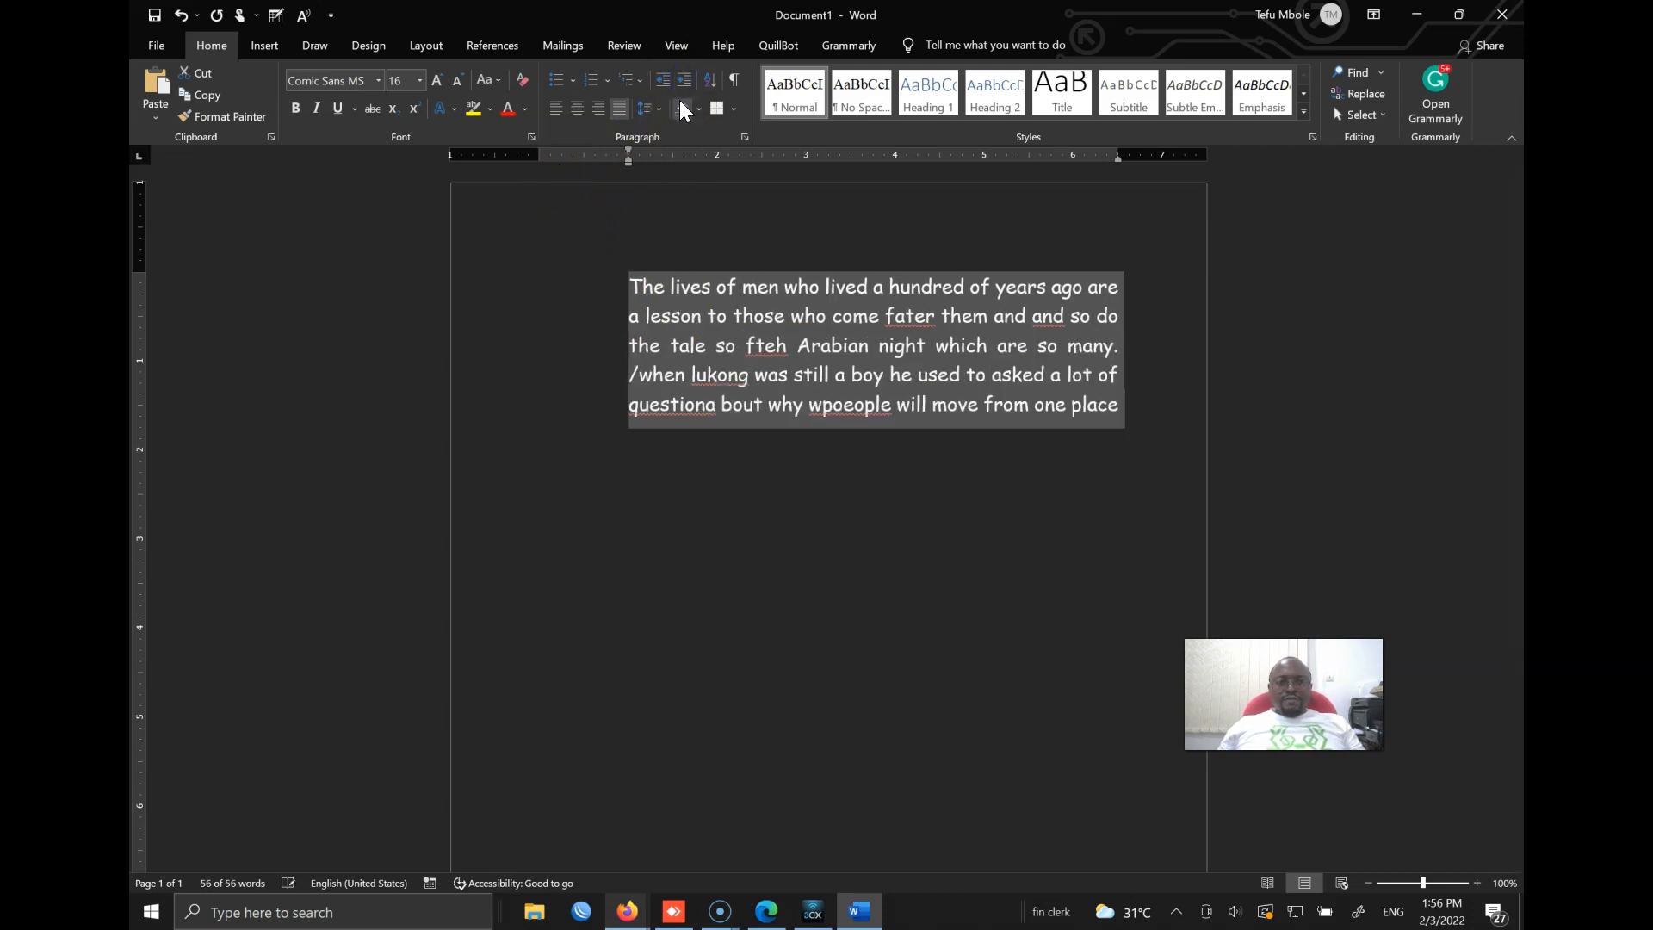
left_click(660, 80)
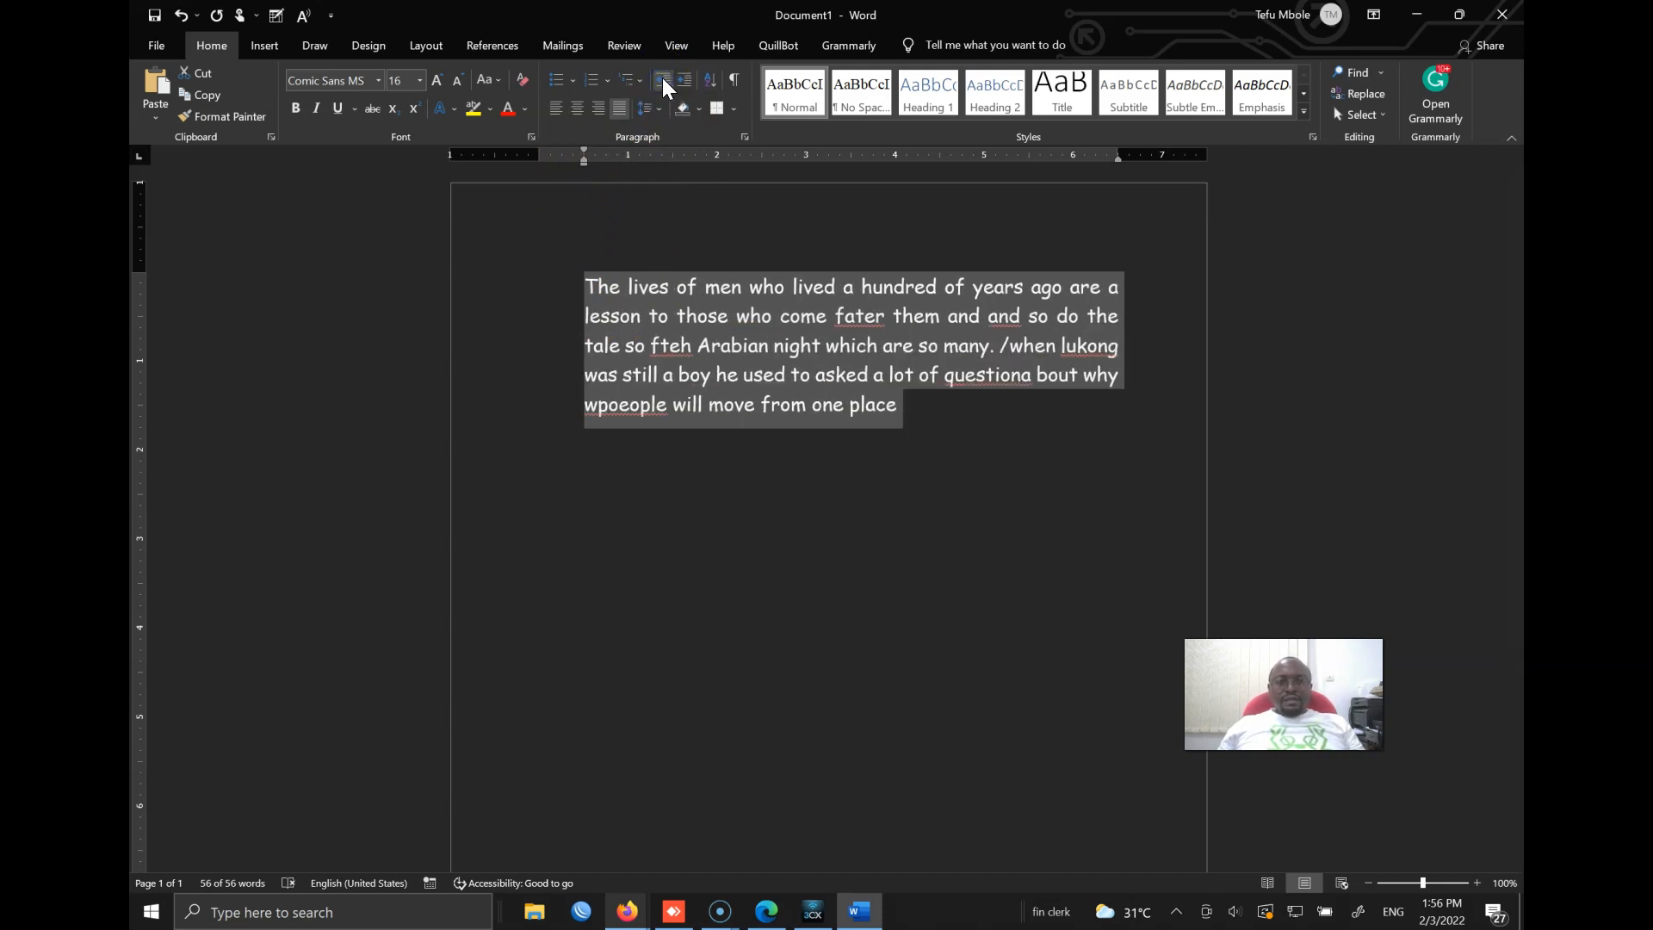
left_click(662, 78)
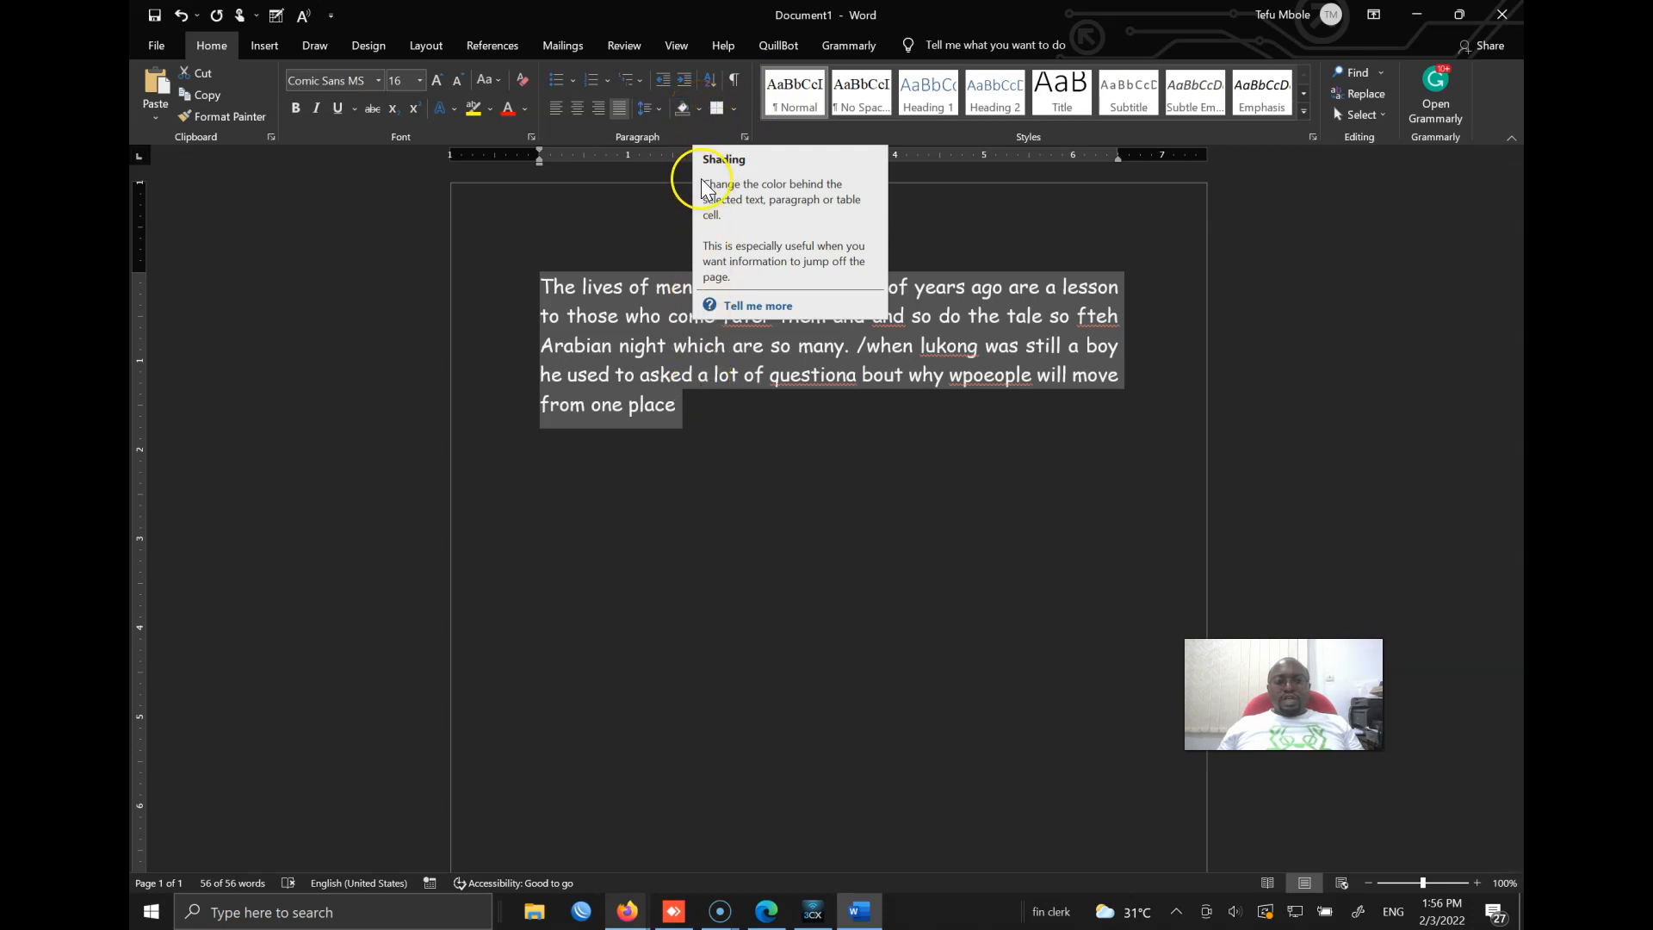
Shade the paragraph's first line with the orange theme color.
left_click(696, 110)
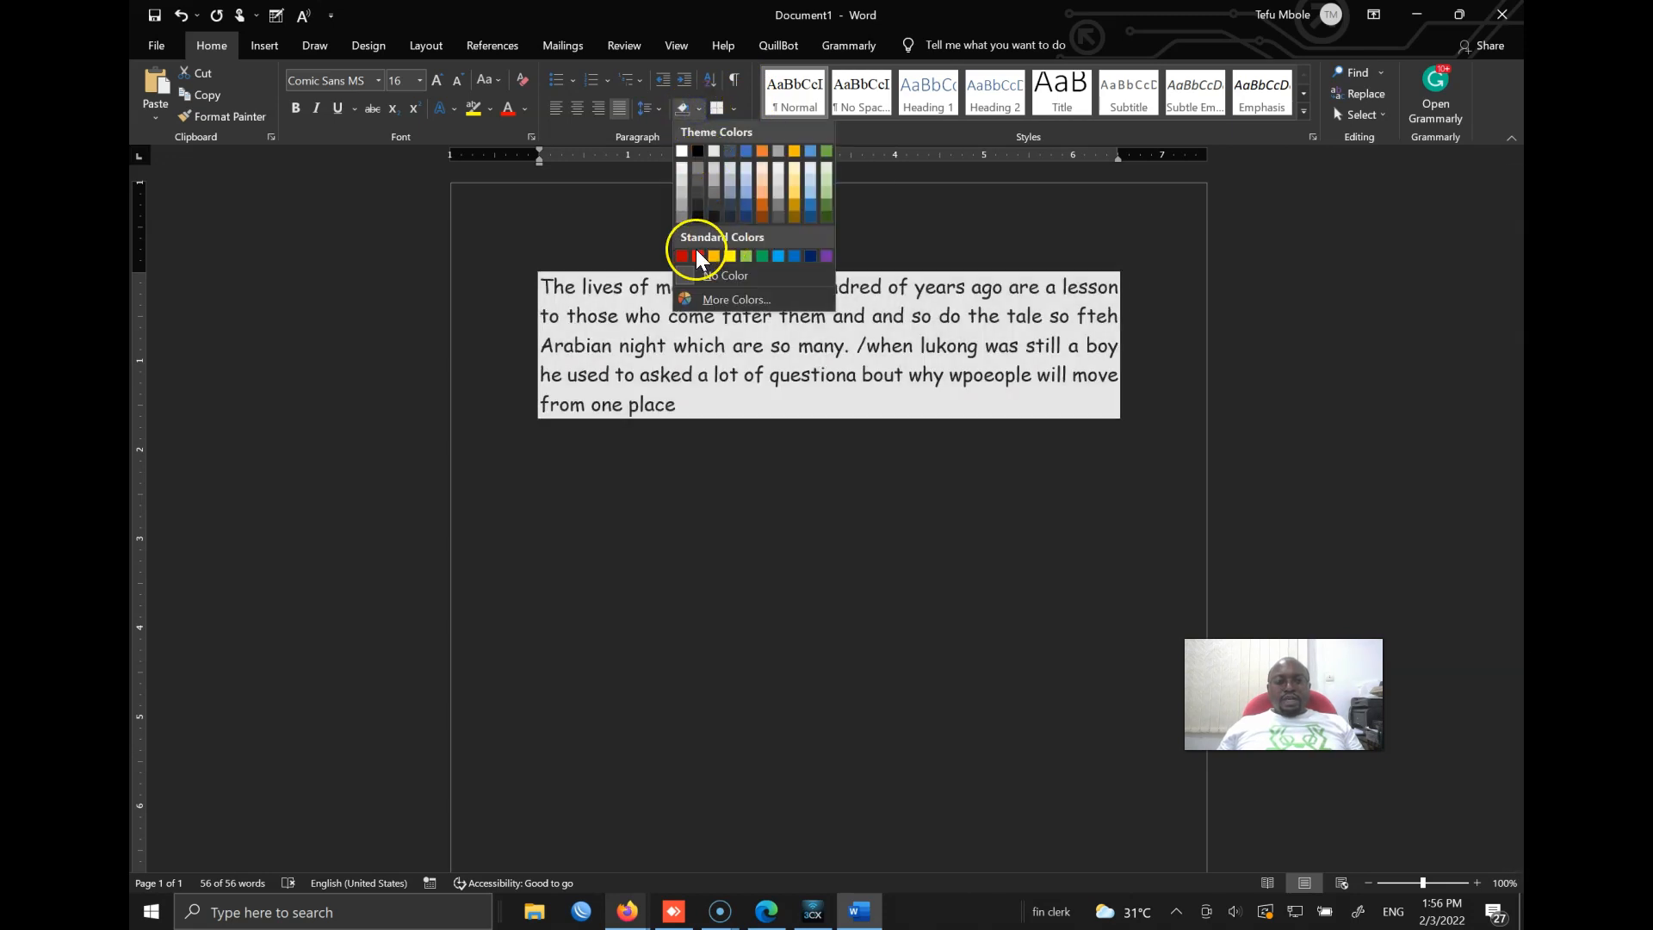
left_click(742, 447)
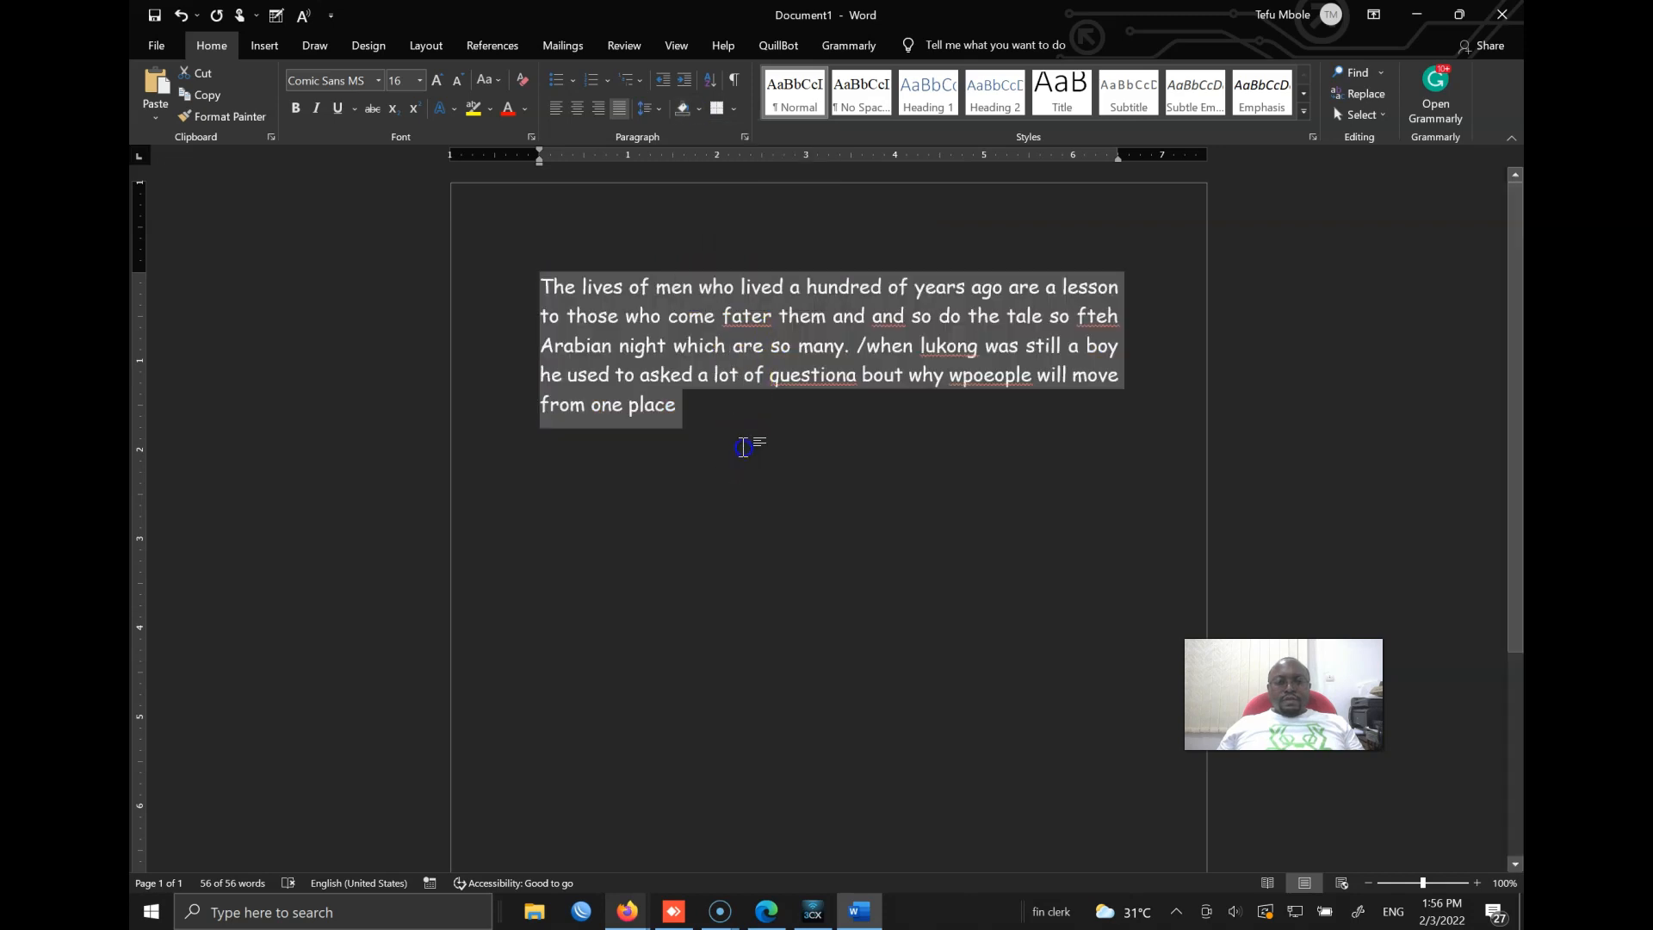
left_click(952, 410)
left_click_drag(1122, 307, 715, 316)
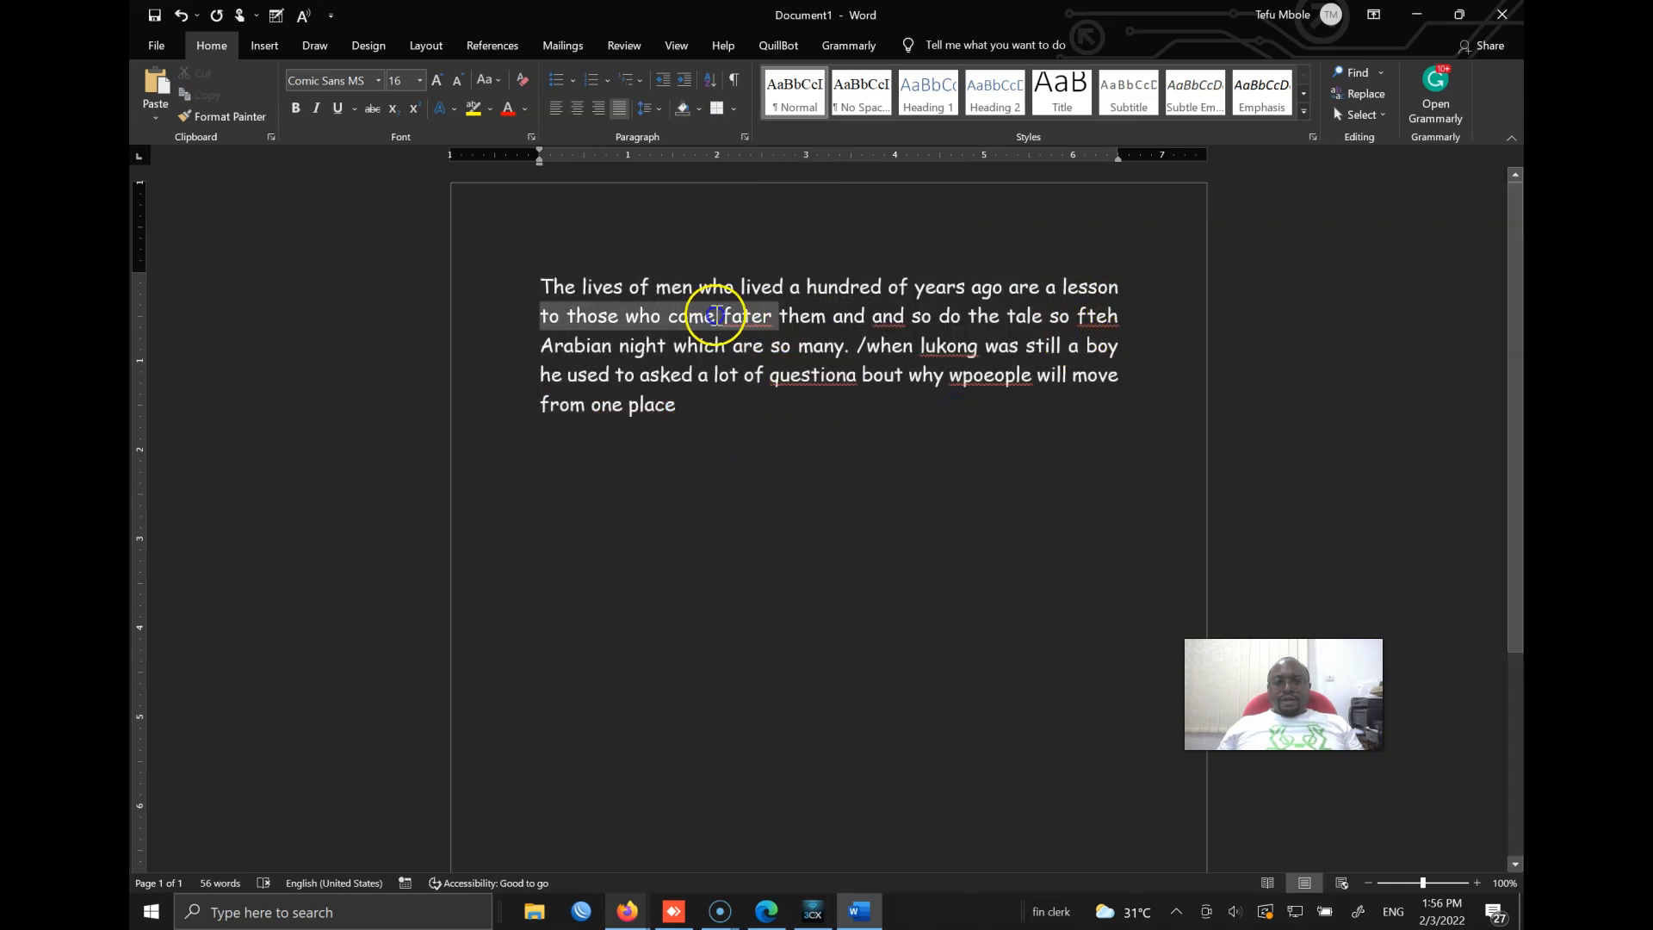
left_click(472, 297)
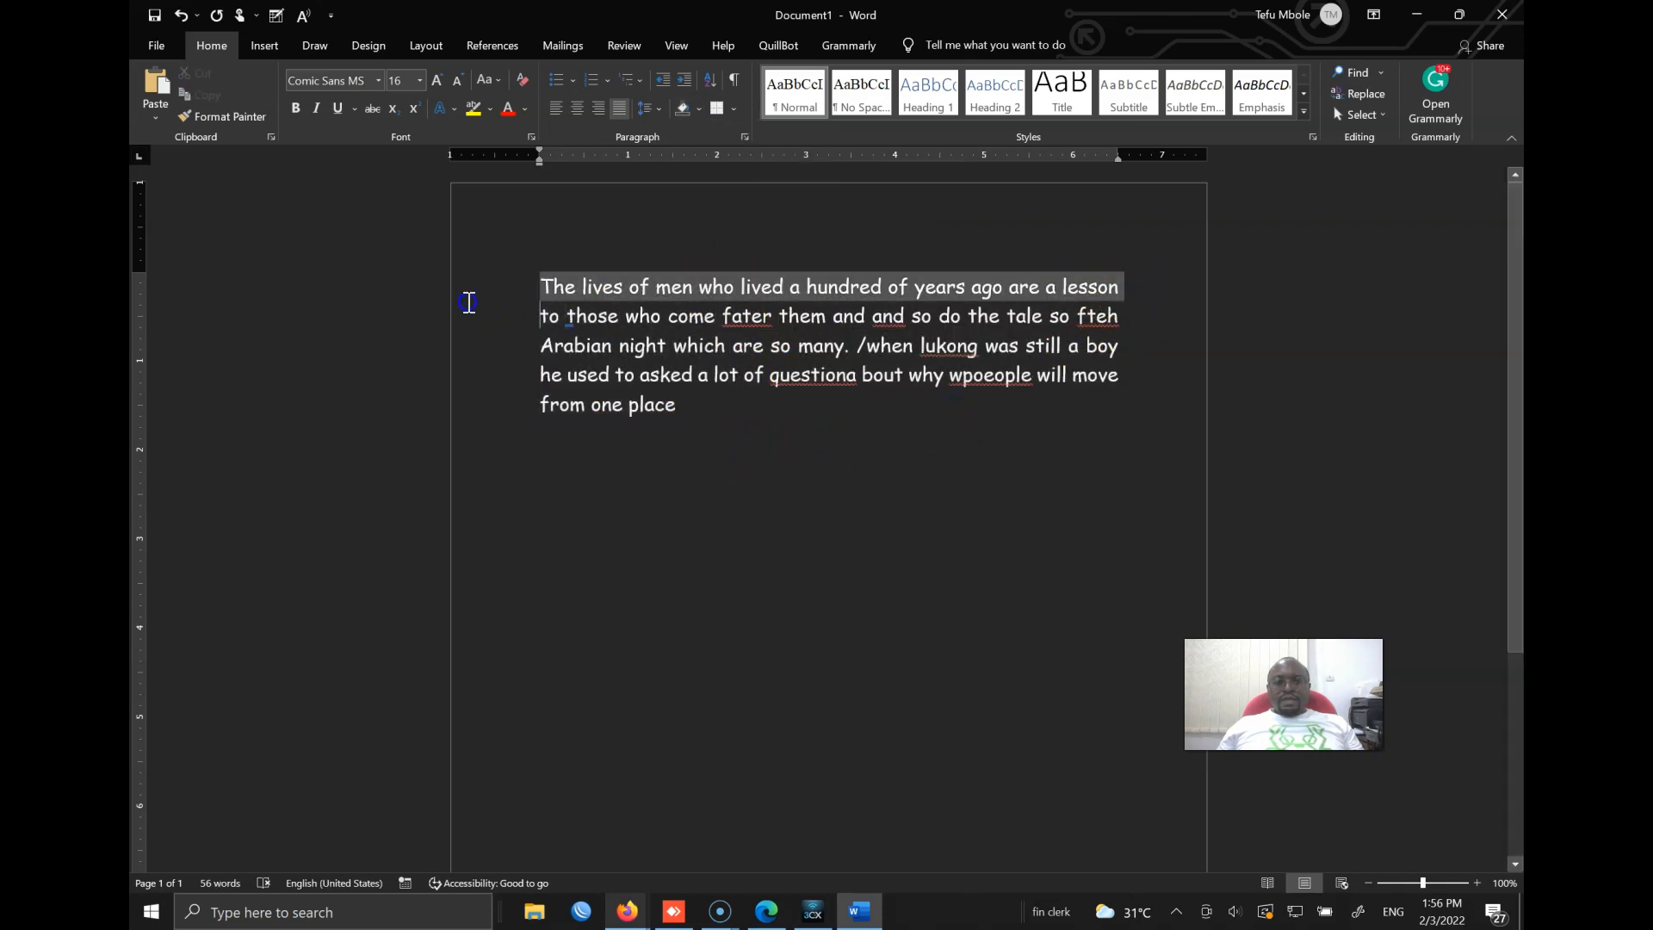
left_click(696, 110)
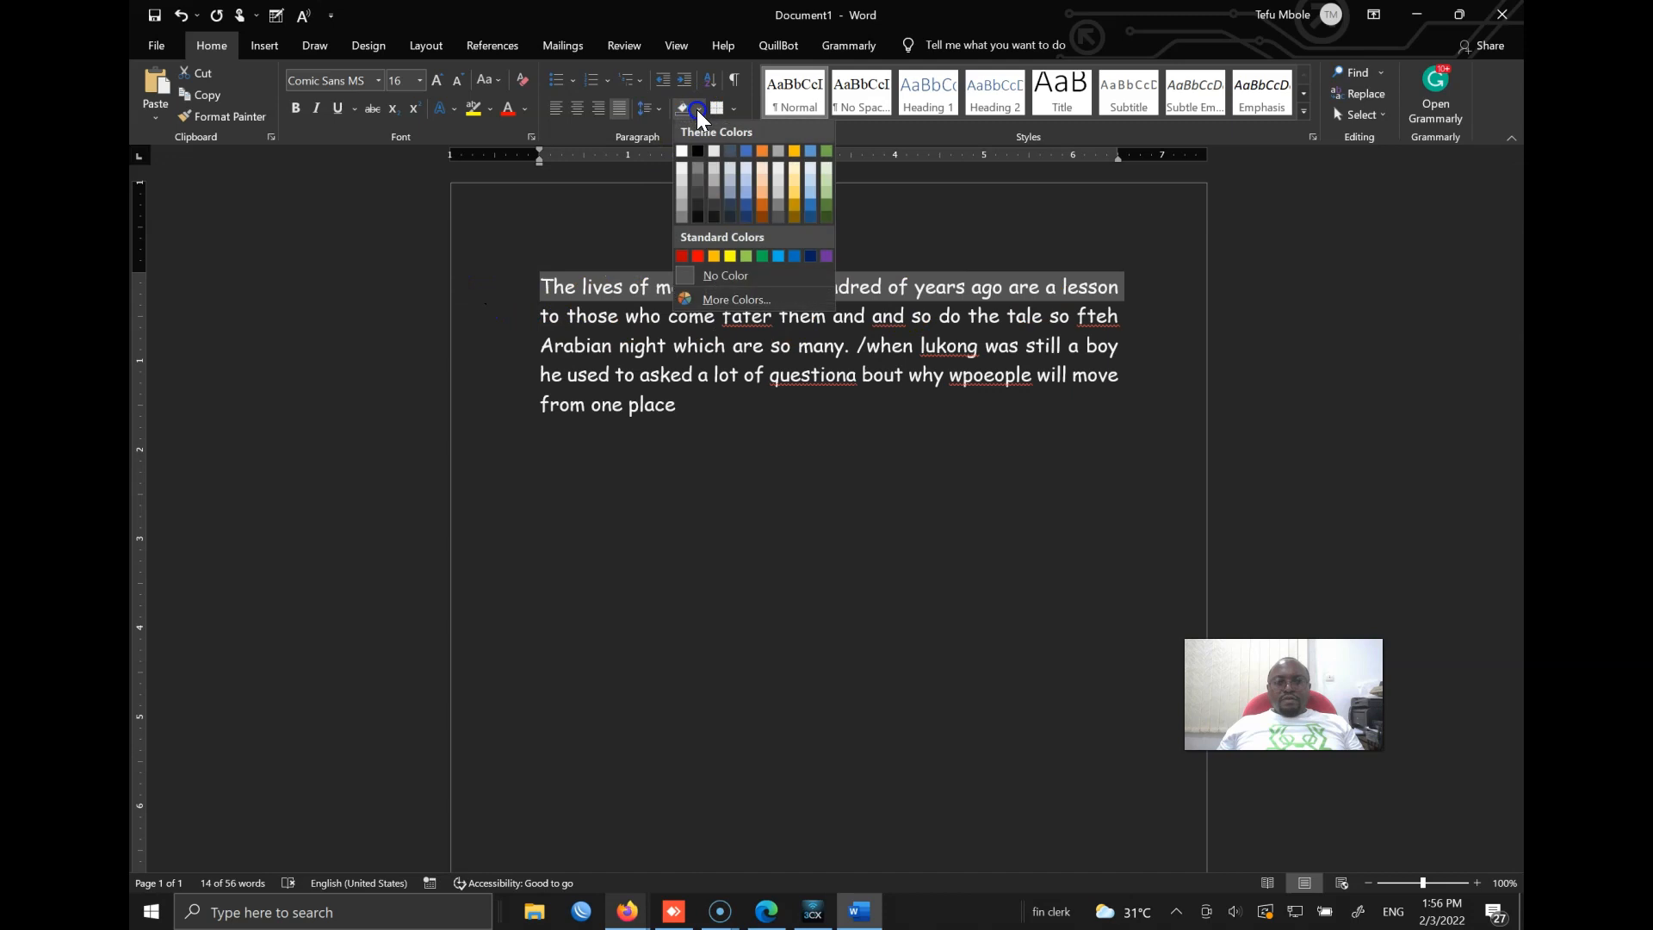
left_click(762, 152)
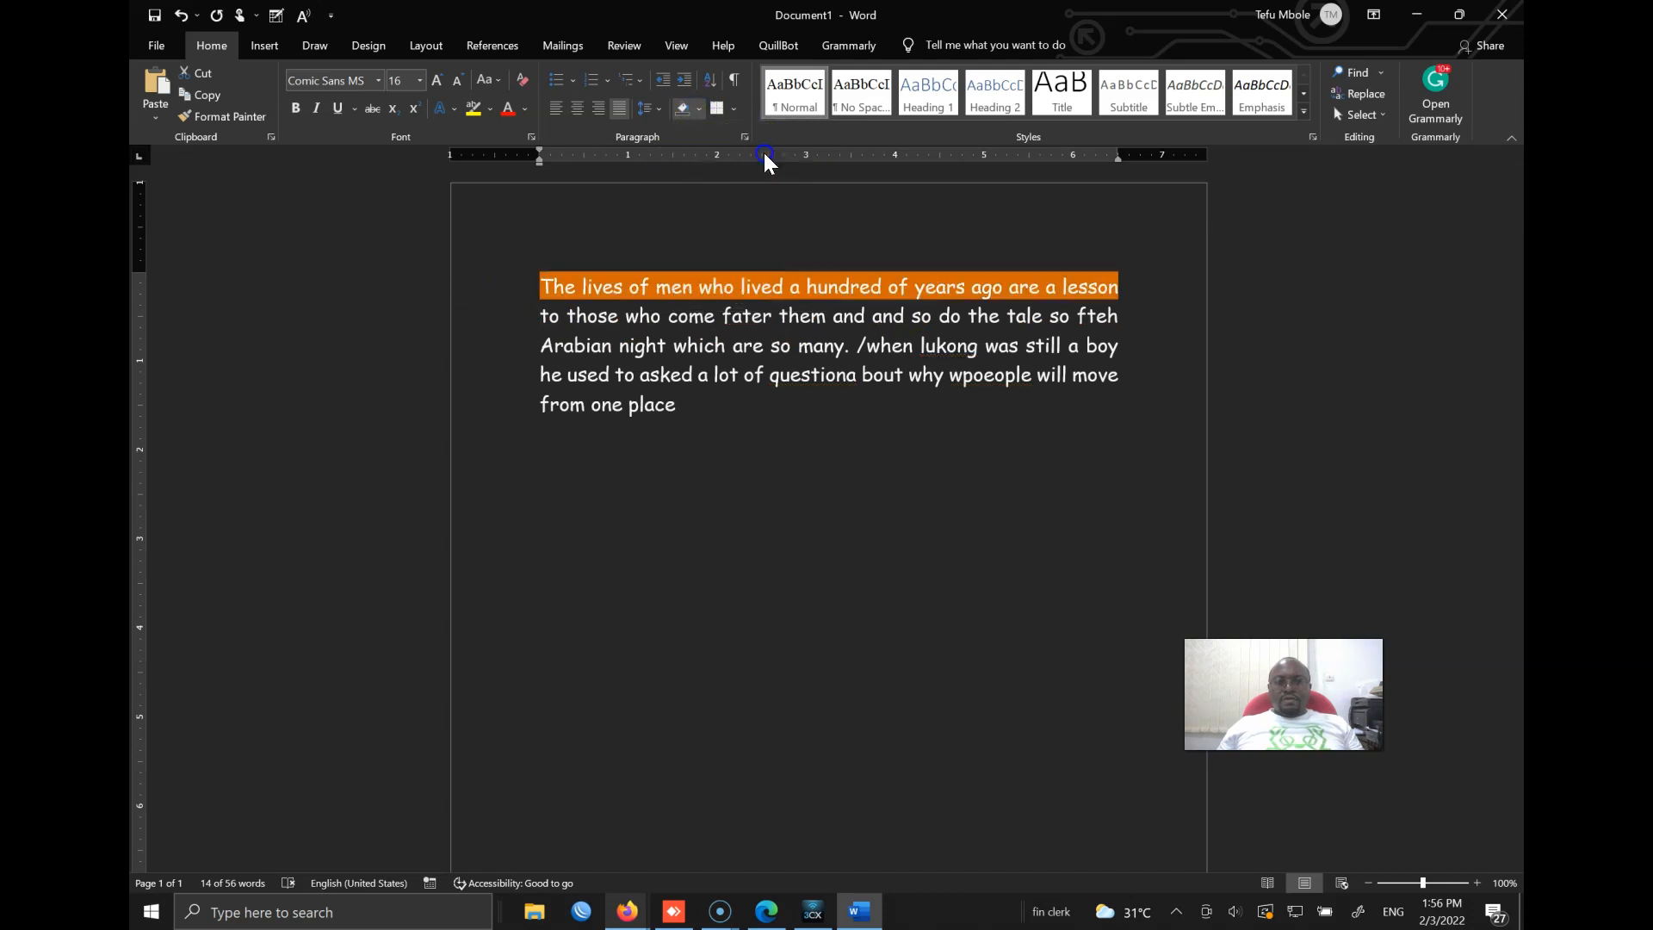
Shade the third line, starting with "Arabian night", in orange and change its shading to the lightest green theme tint.
left_click(1064, 345)
left_click_drag(1121, 345, 542, 345)
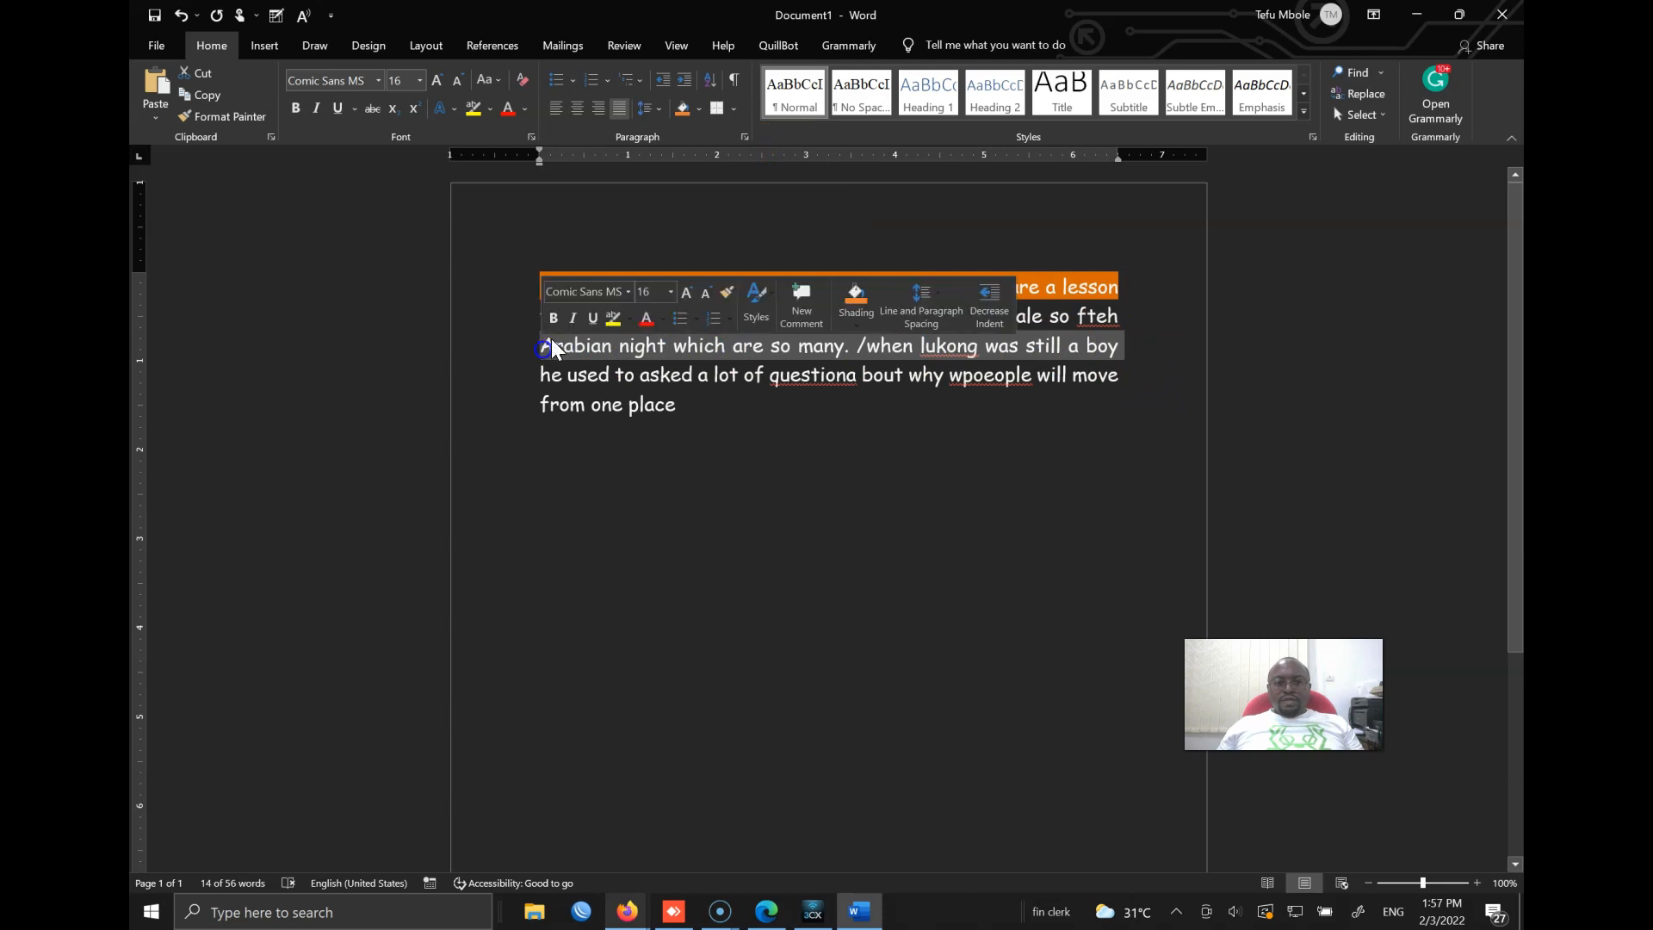
left_click(684, 117)
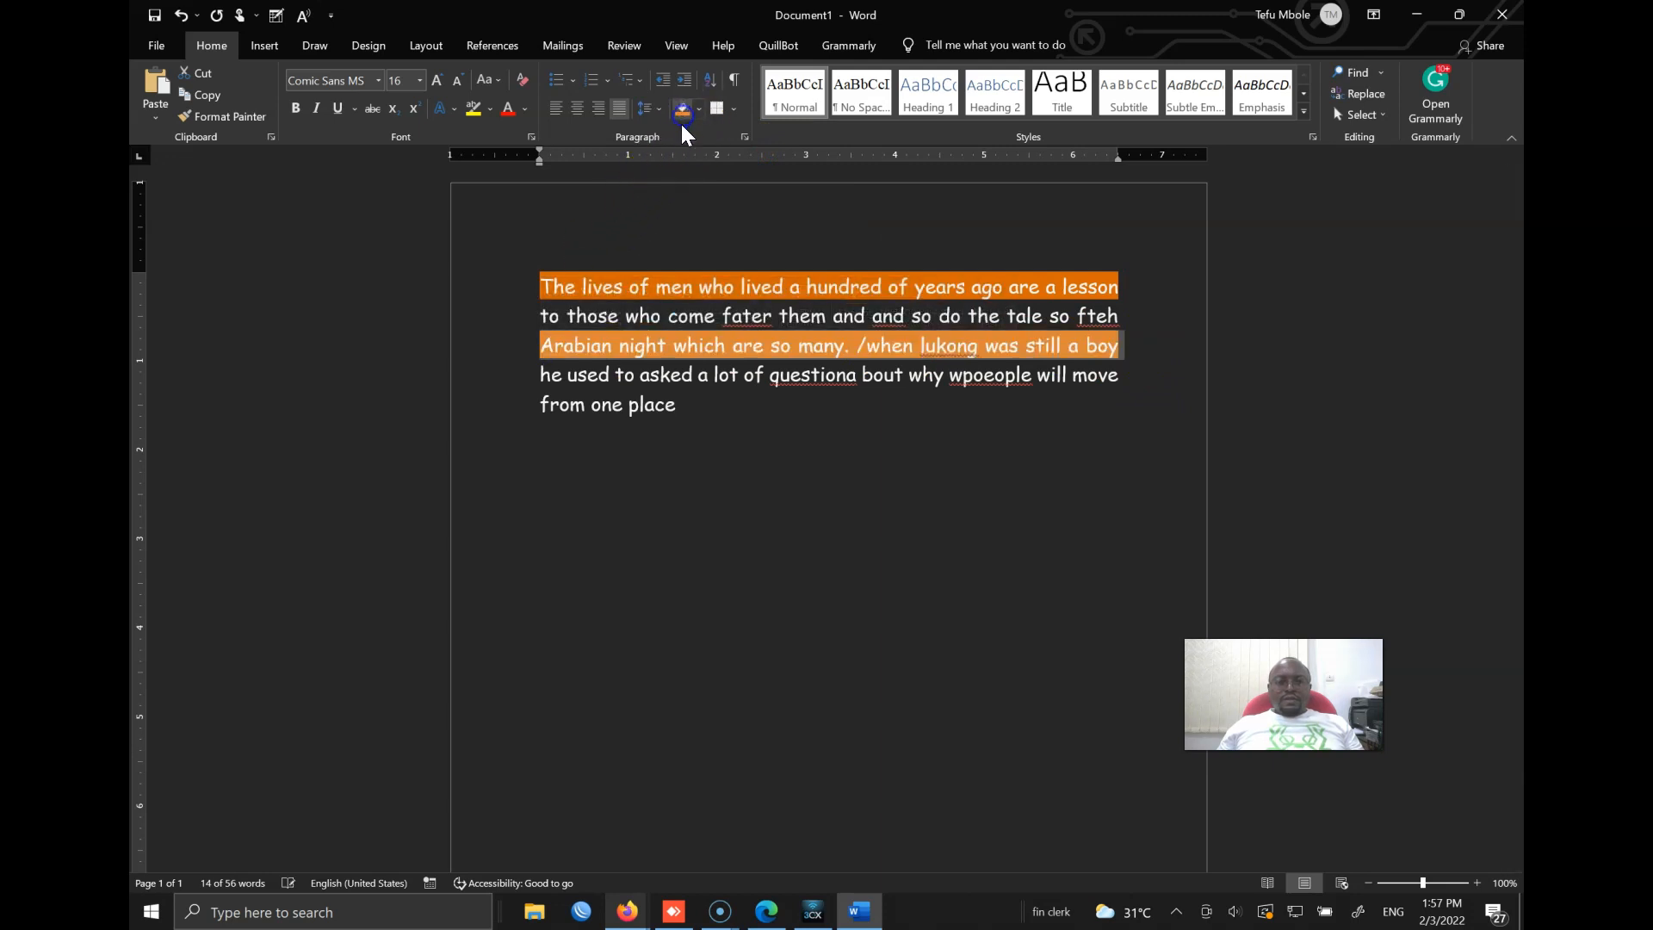
left_click_drag(1145, 346, 544, 345)
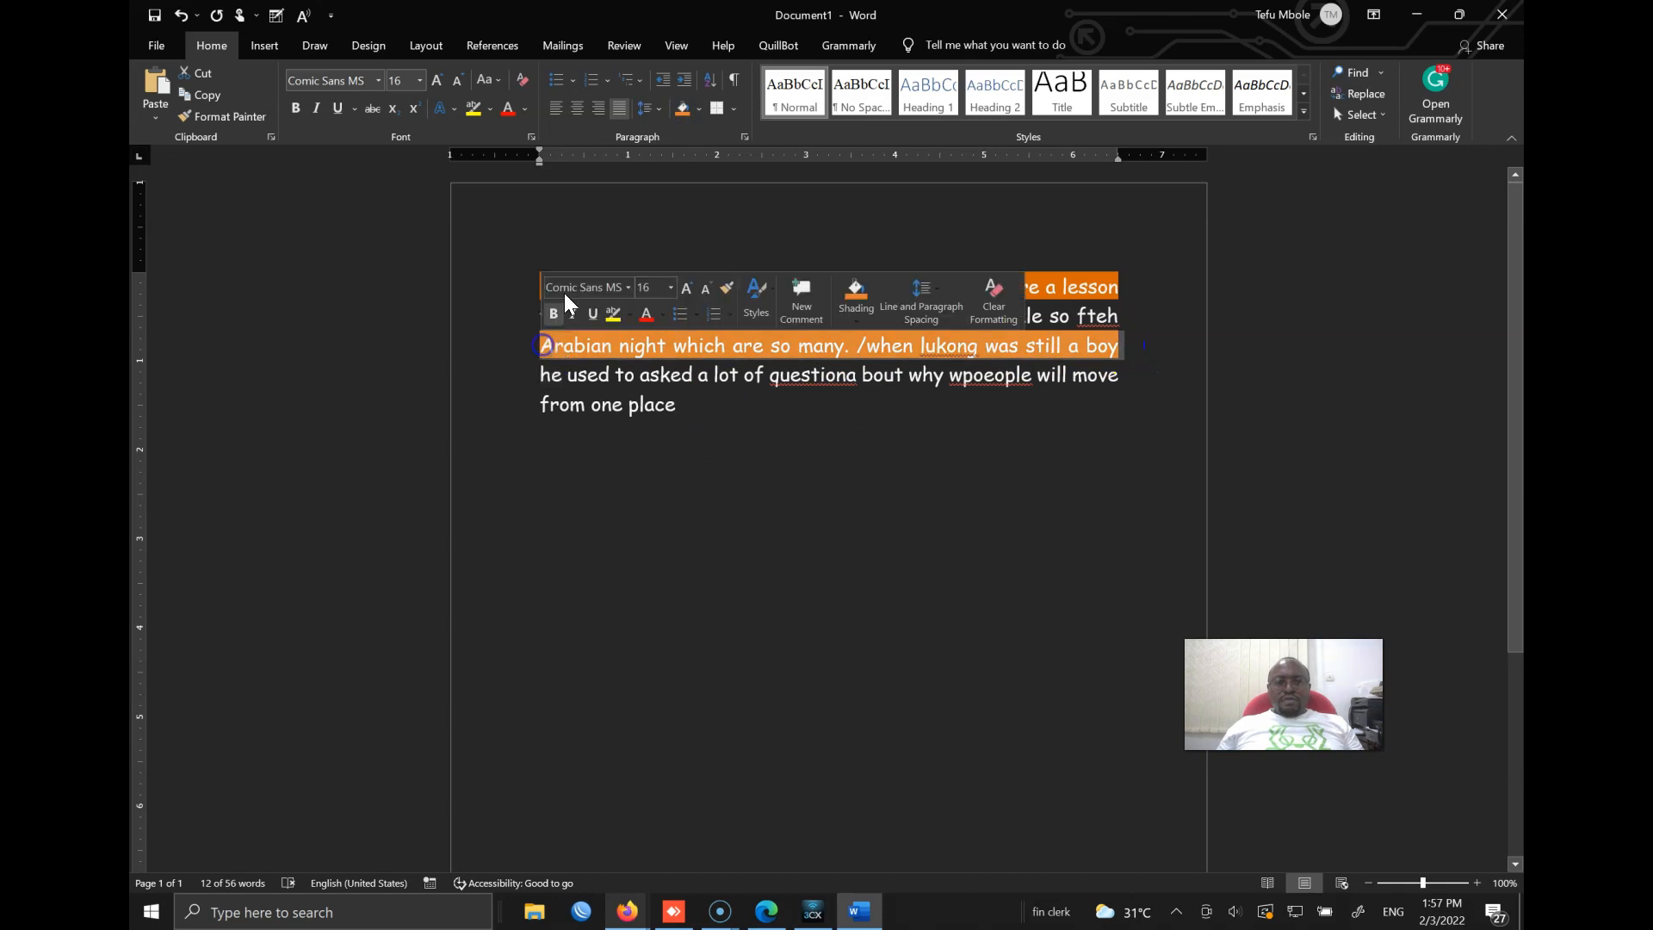
left_click(699, 107)
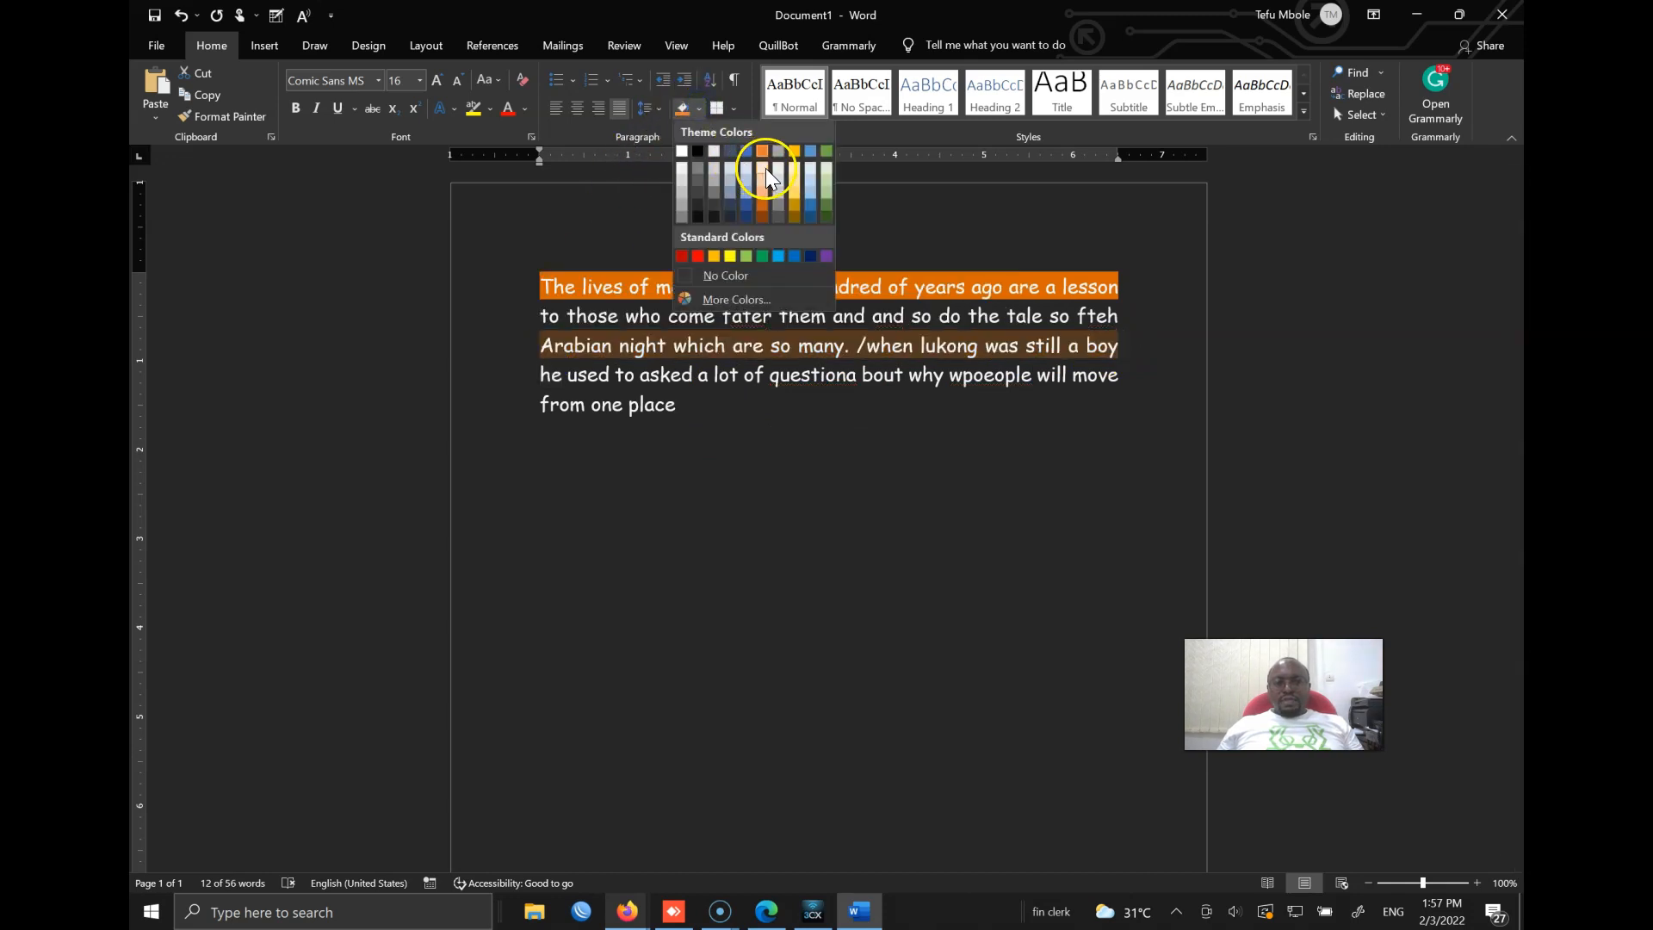
left_click(827, 168)
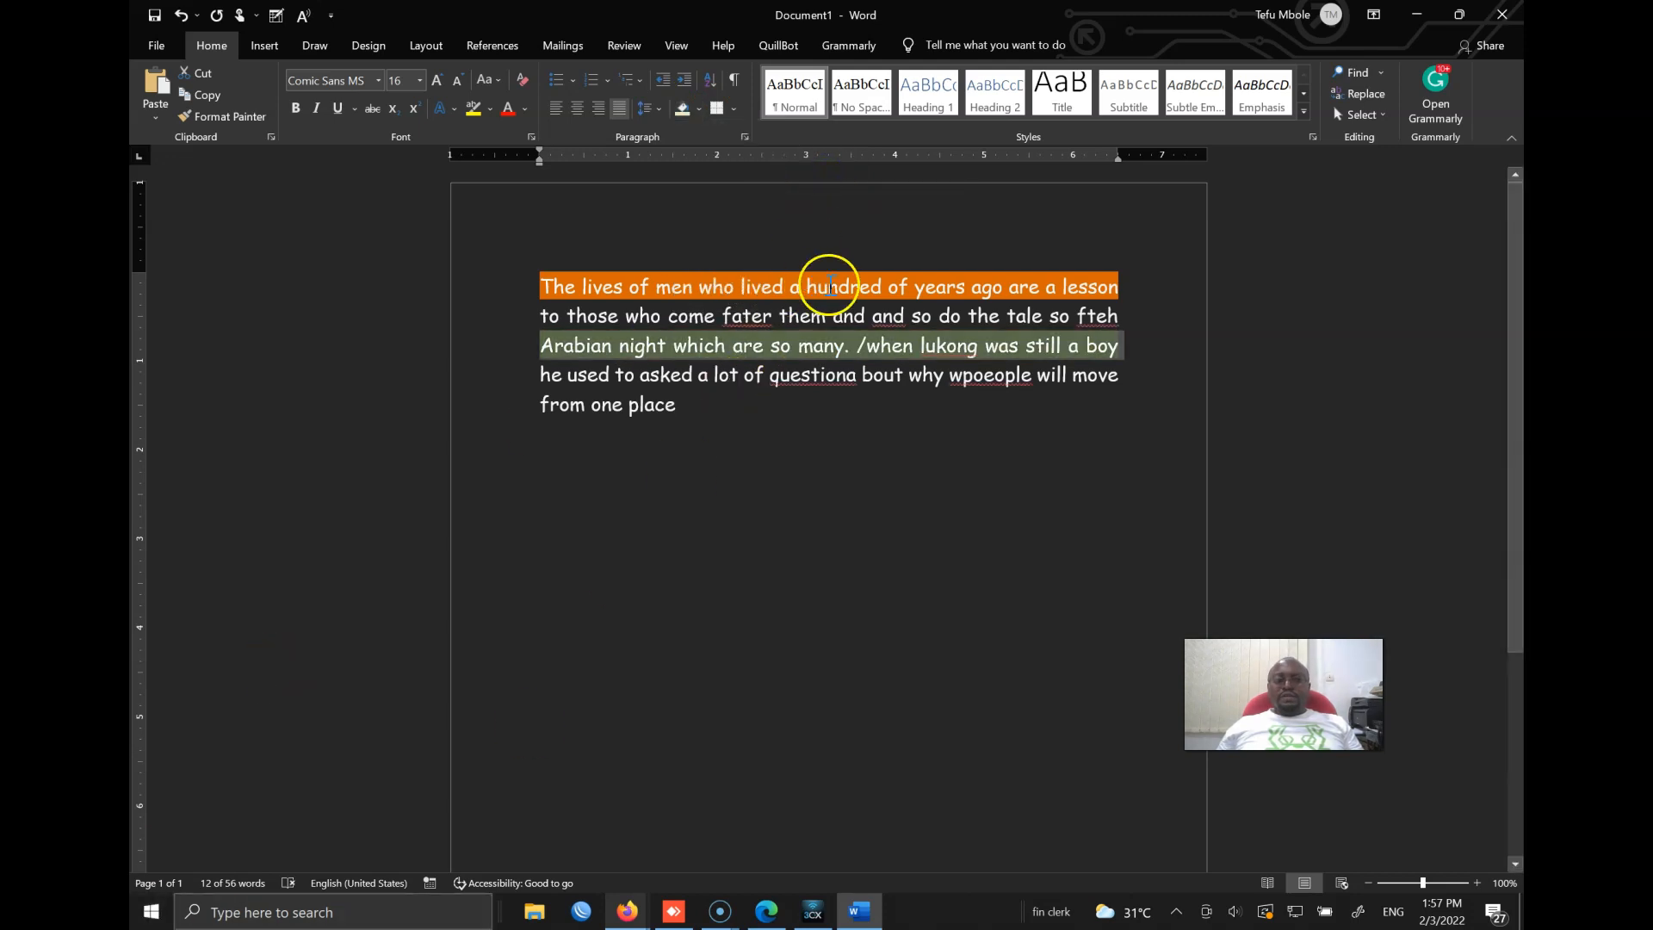
Apply All Borders to the whole paragraph.
left_click(731, 109)
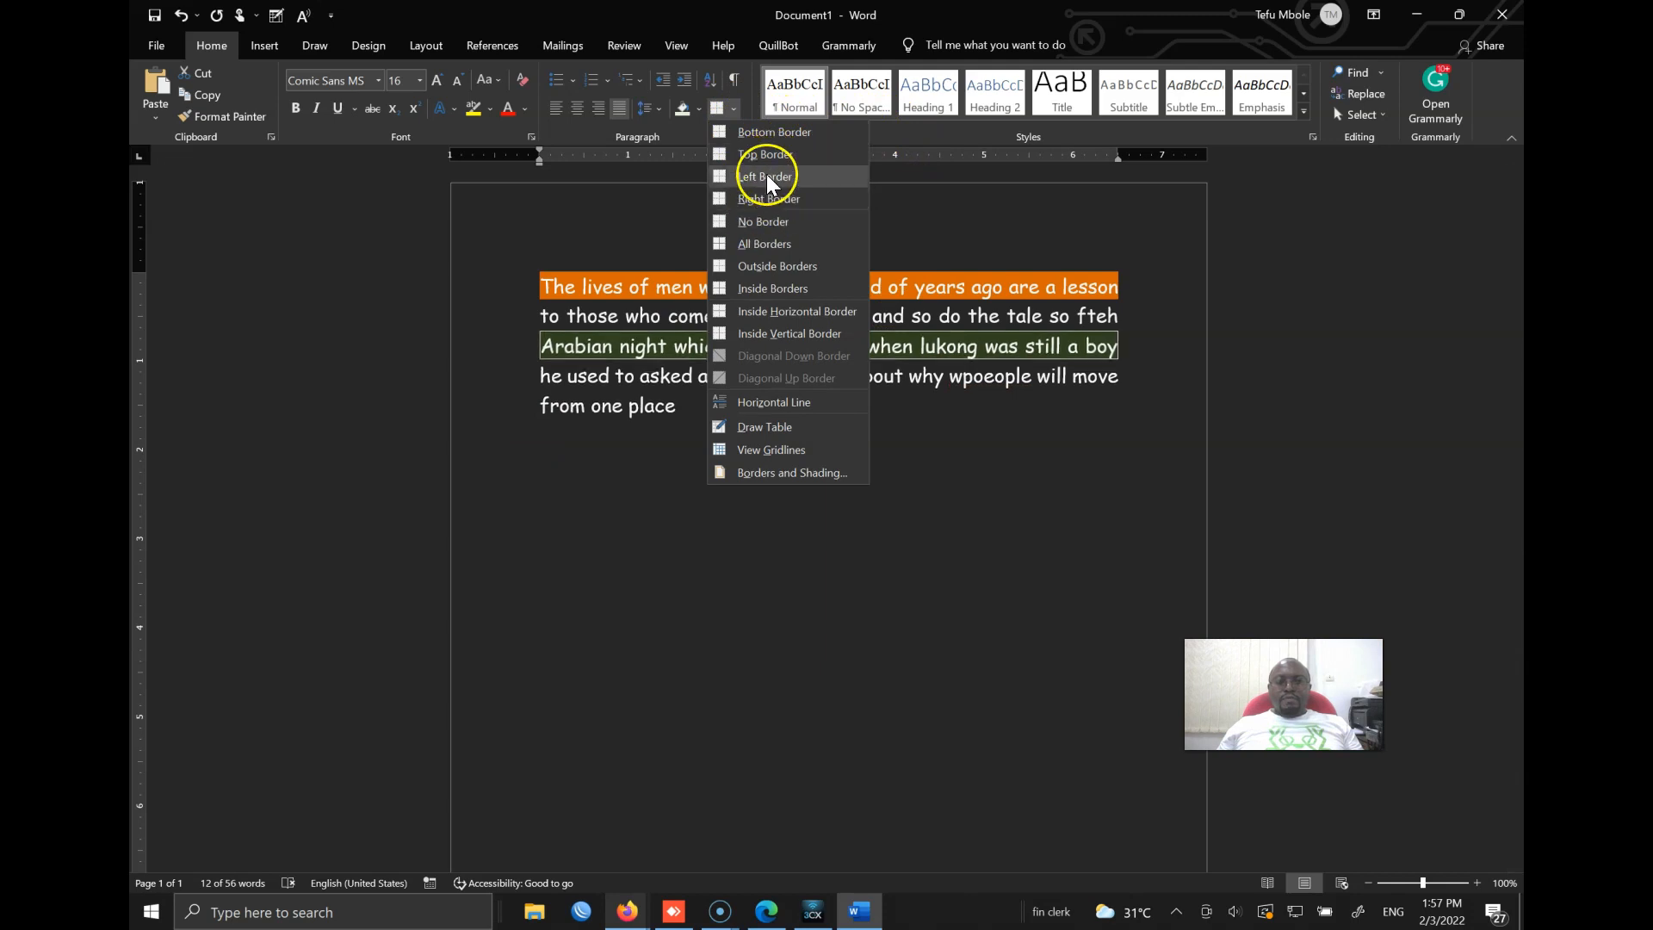
left_click(544, 317)
left_click_drag(683, 416, 509, 269)
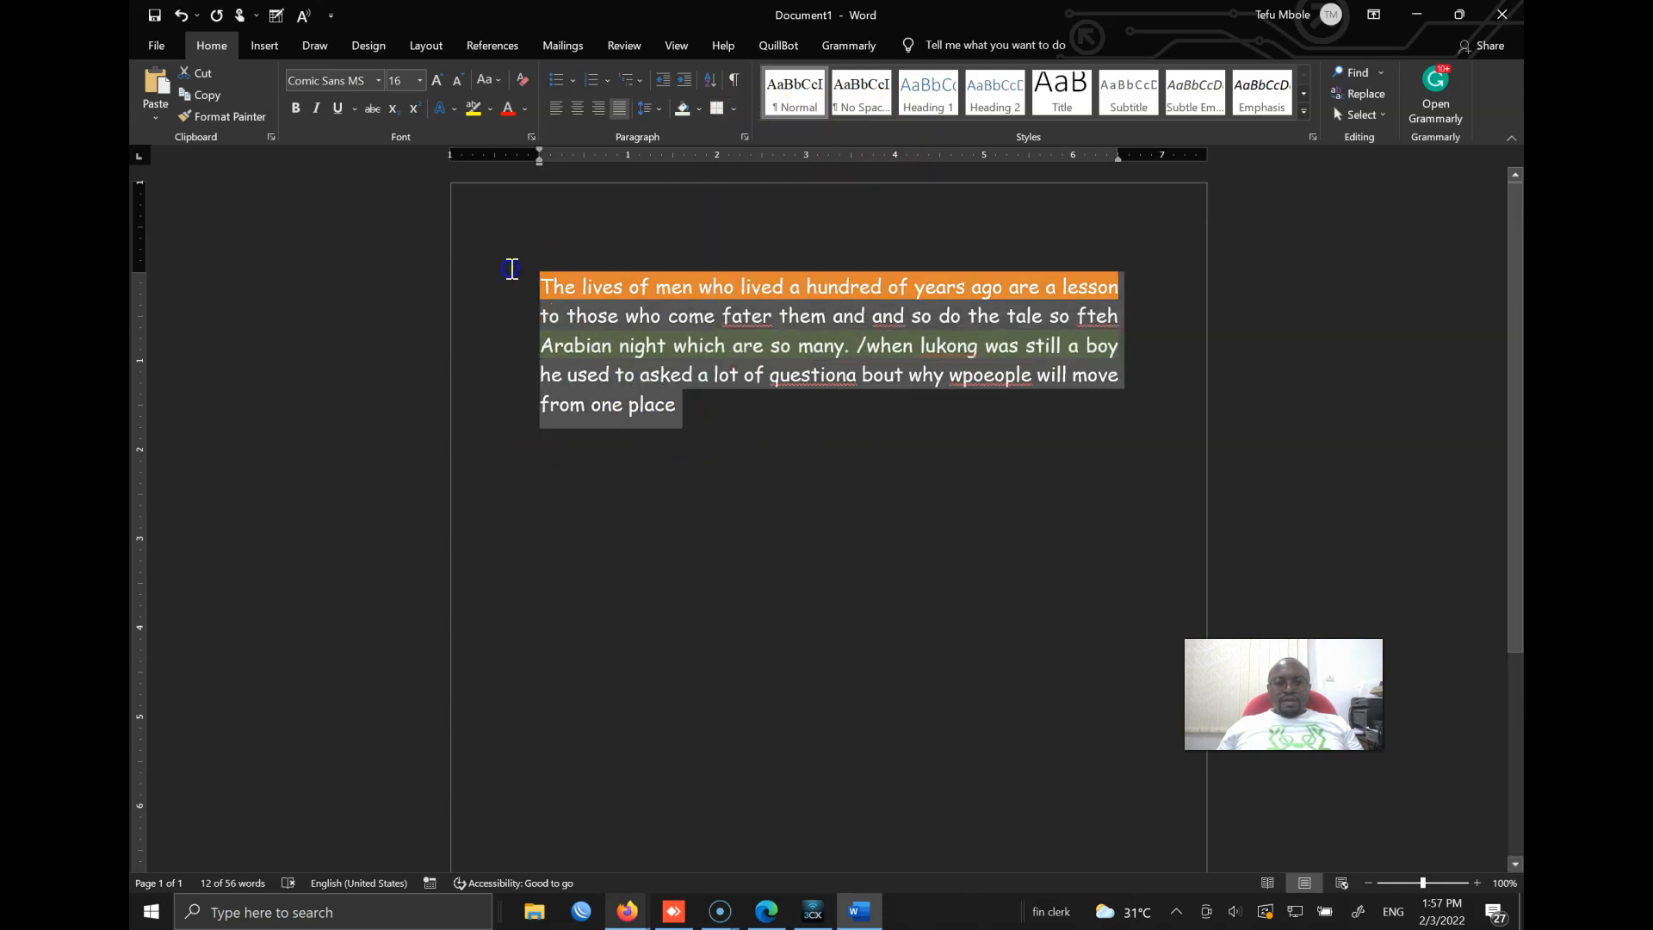
left_click(732, 107)
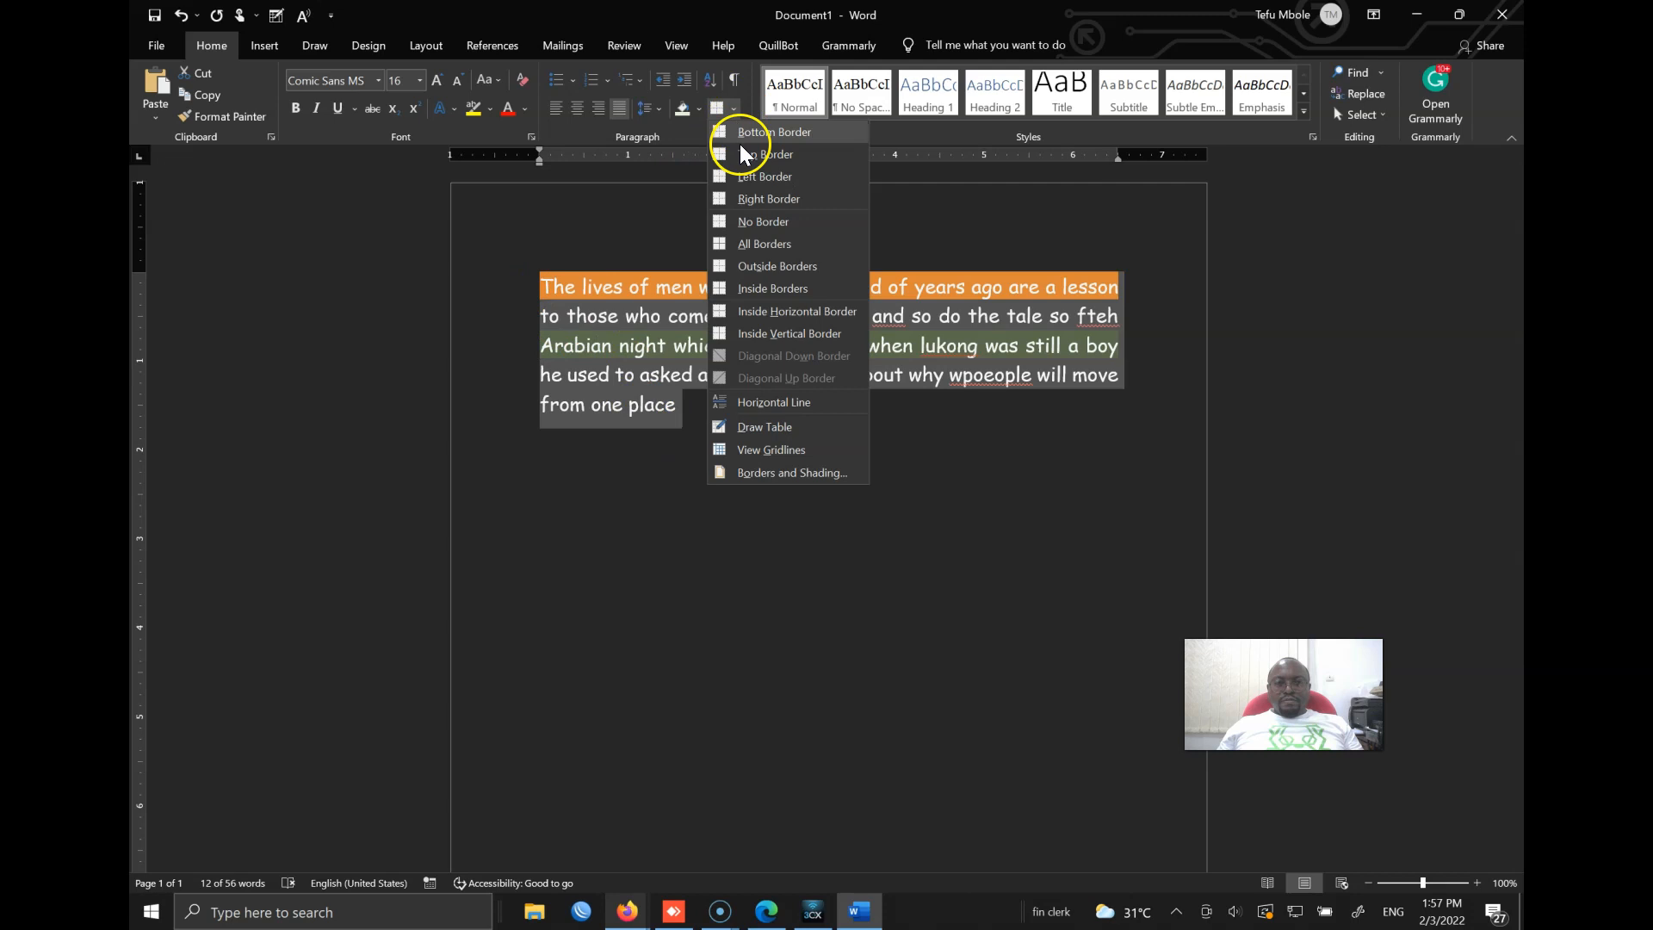
left_click(757, 246)
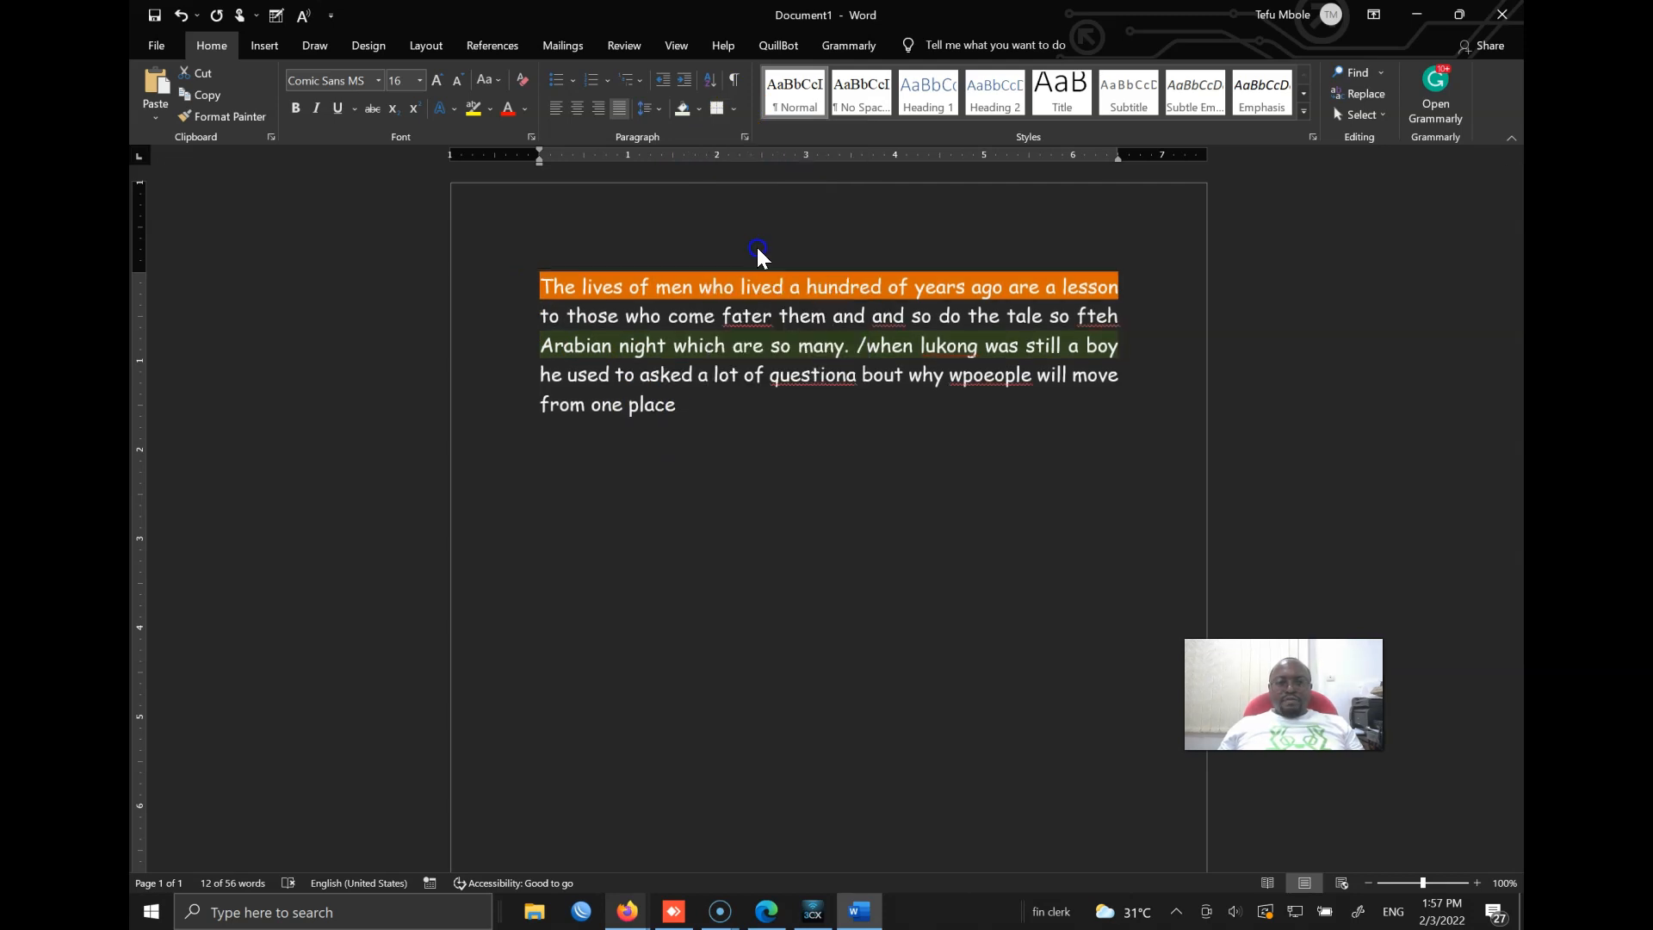
left_click(741, 495)
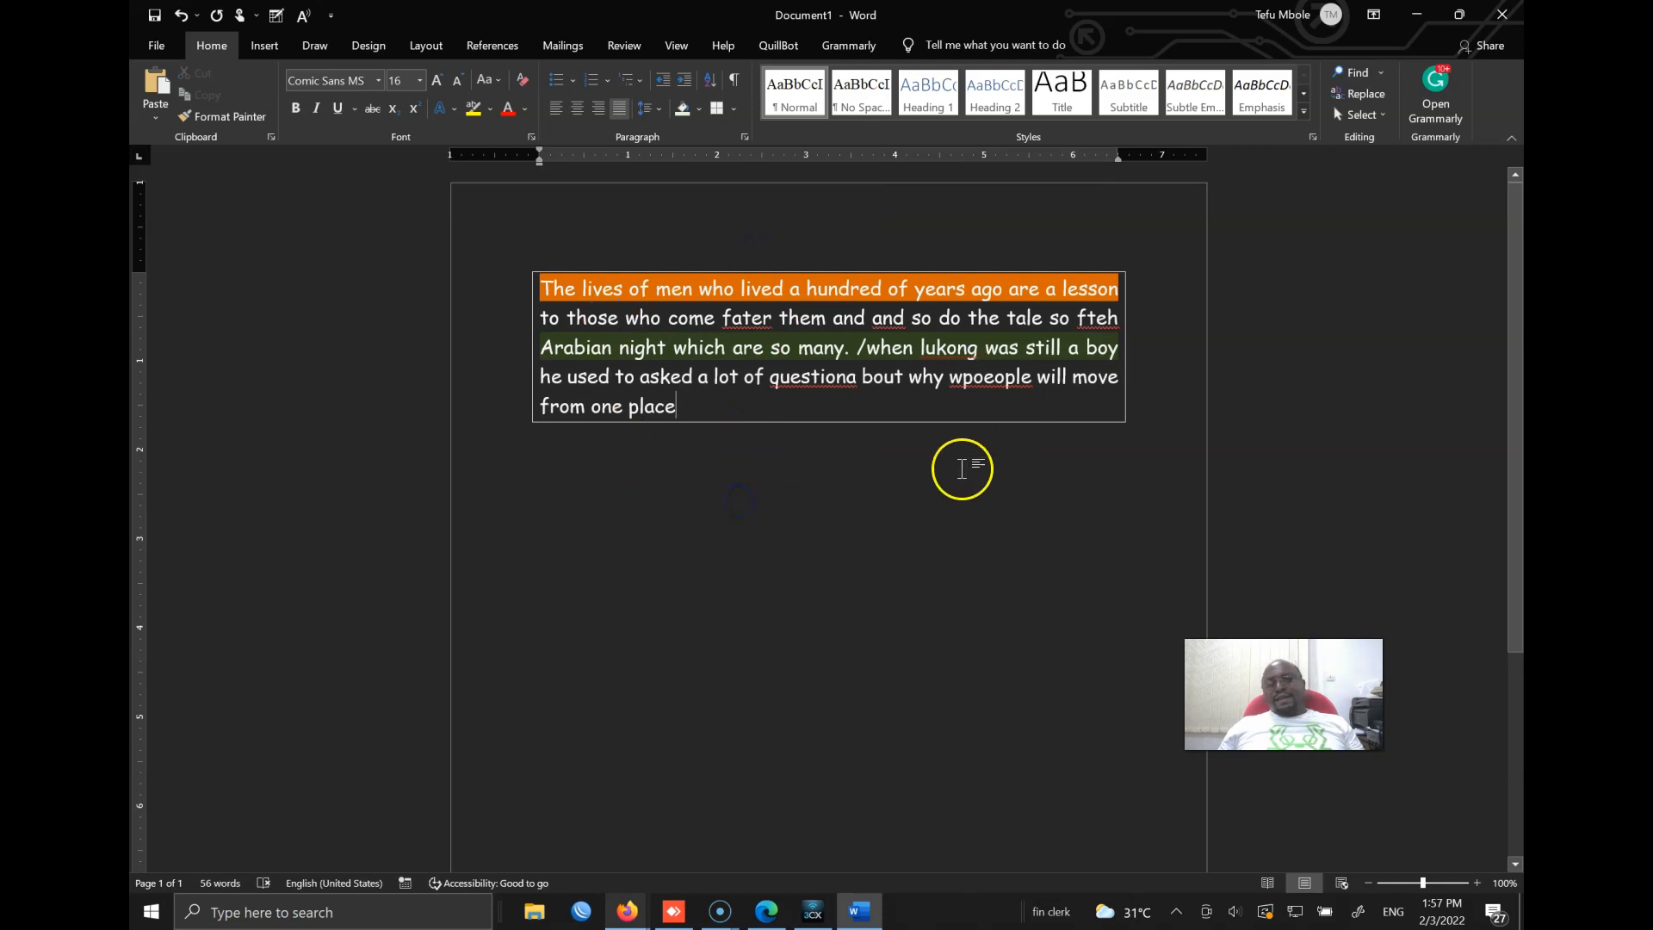
Undo the border, the line shadings and the last indent decrease, and return the paragraph to the left margin.
key("ctrl+z")
key("ctrl+z")
key("ctrl+z")
key("ctrl+z")
key("ctrl+z")
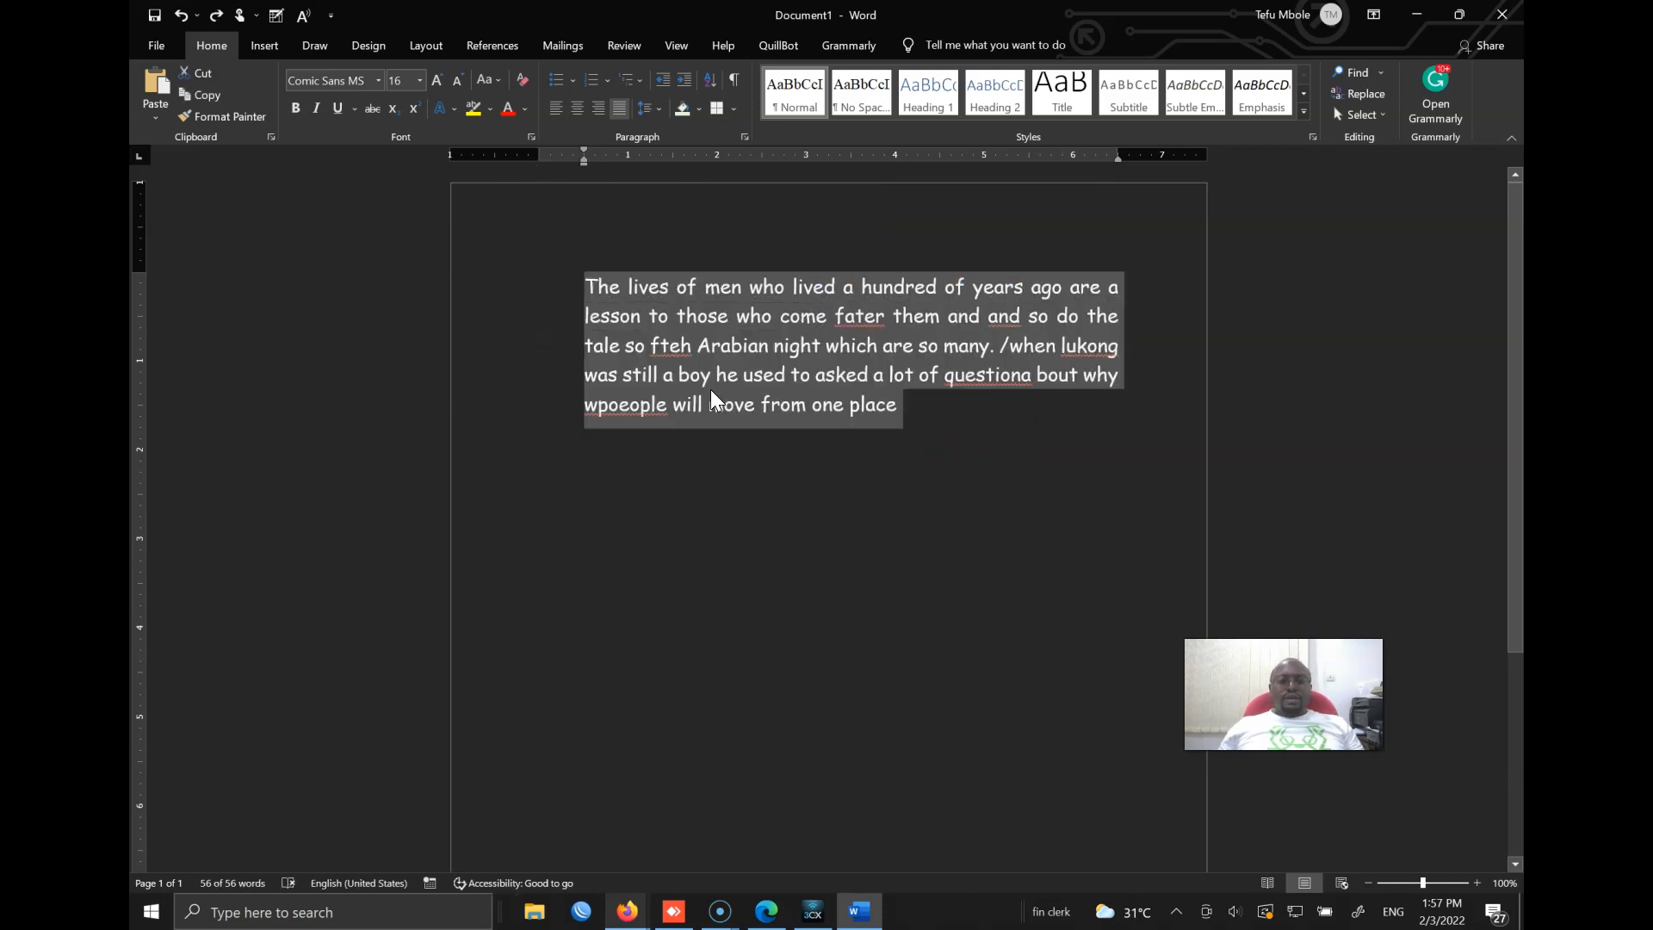
left_click(659, 81)
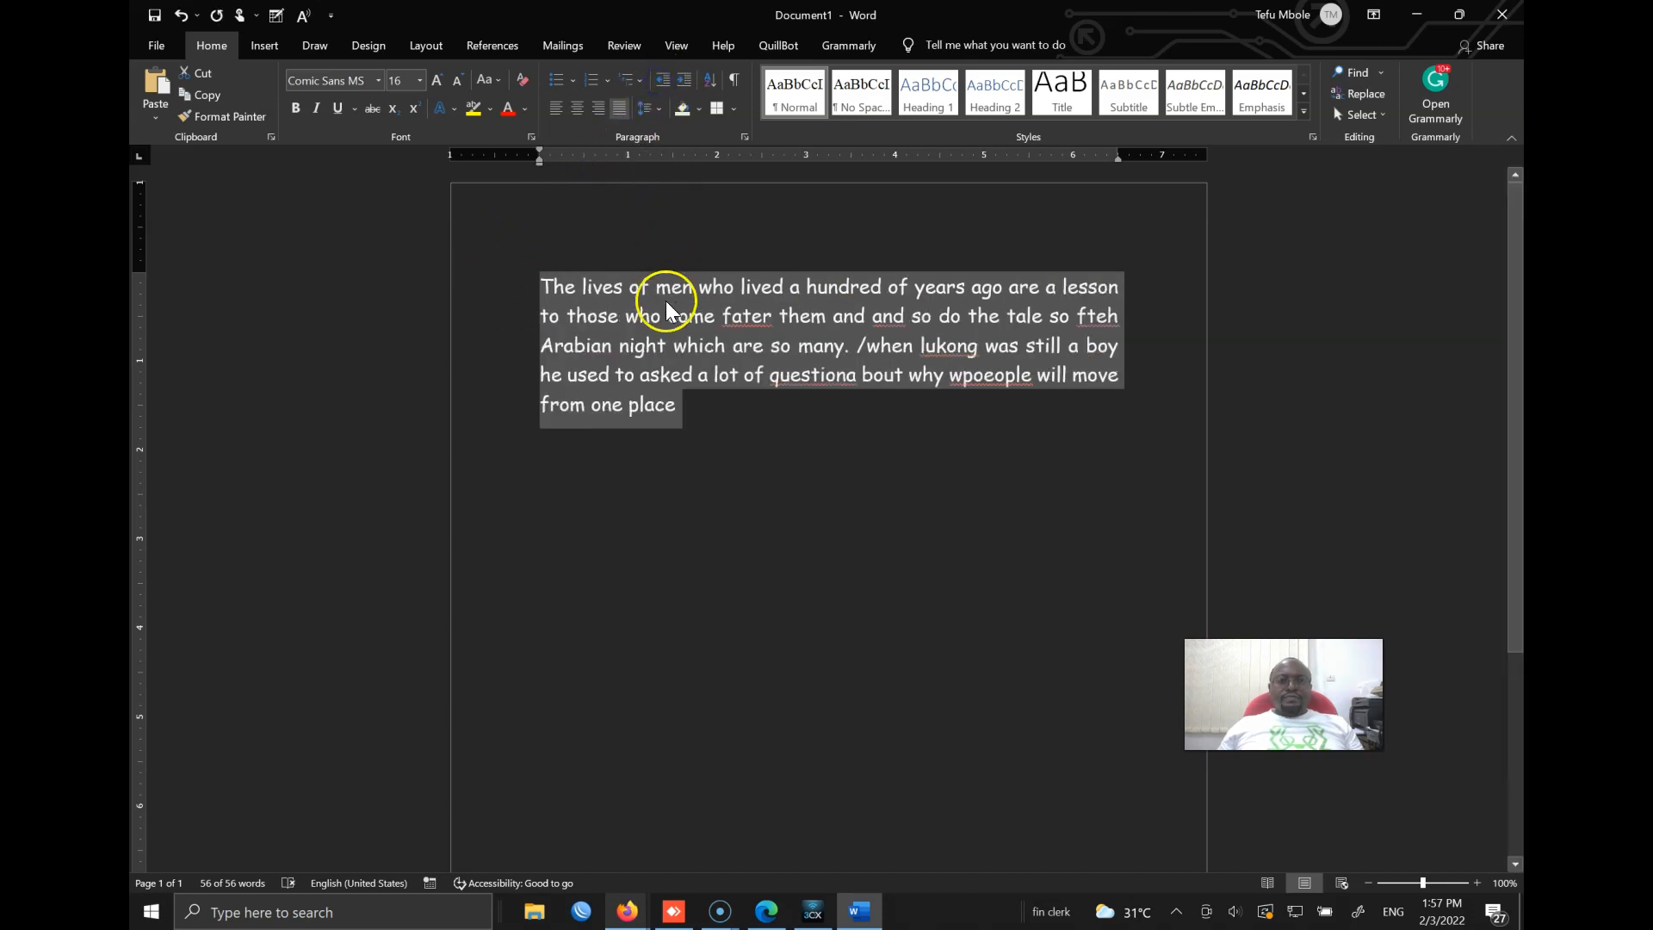
Clear all formatting from the whole paragraph and undo the clearing.
left_click(523, 80)
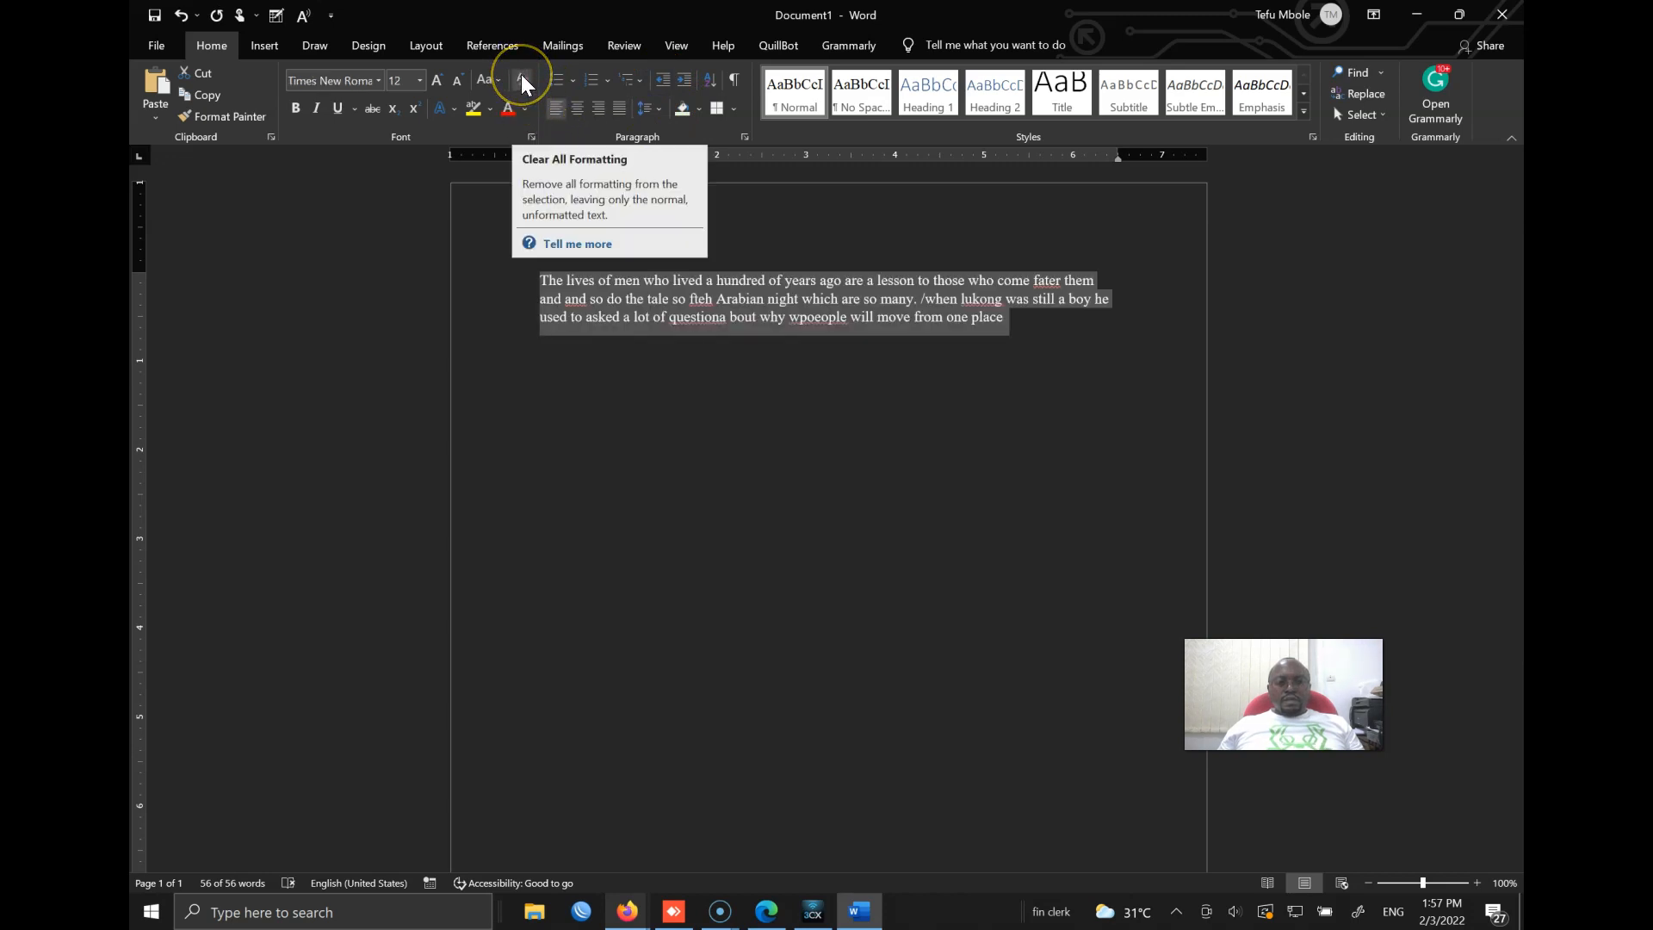
left_click(523, 79)
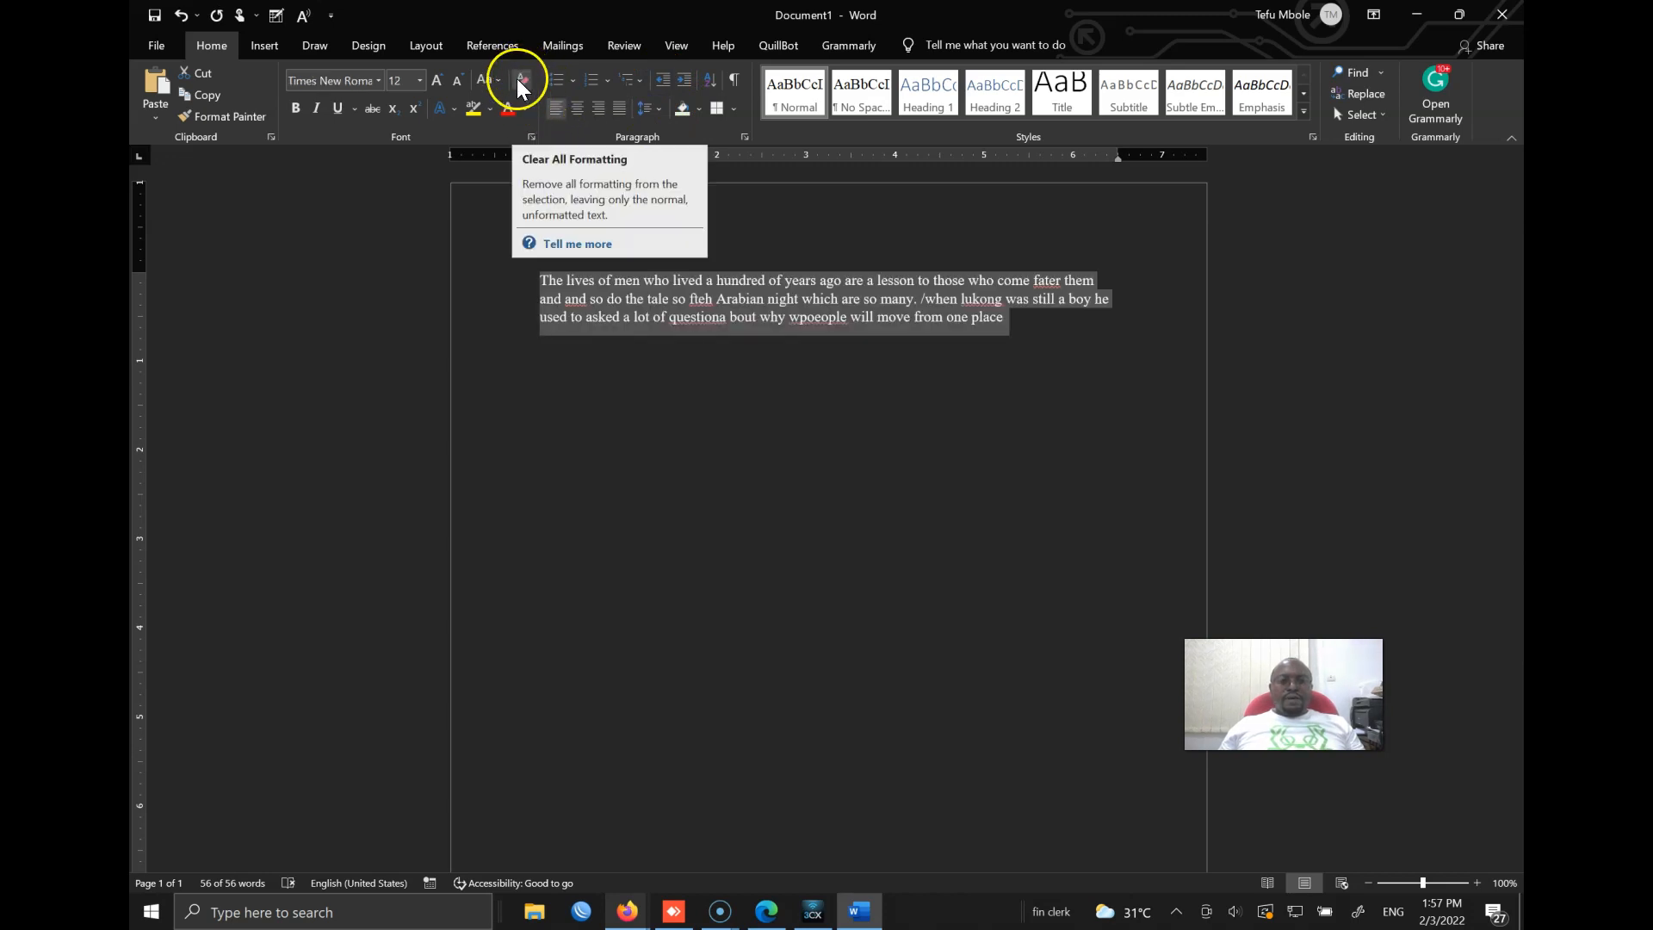
key("ctrl+z")
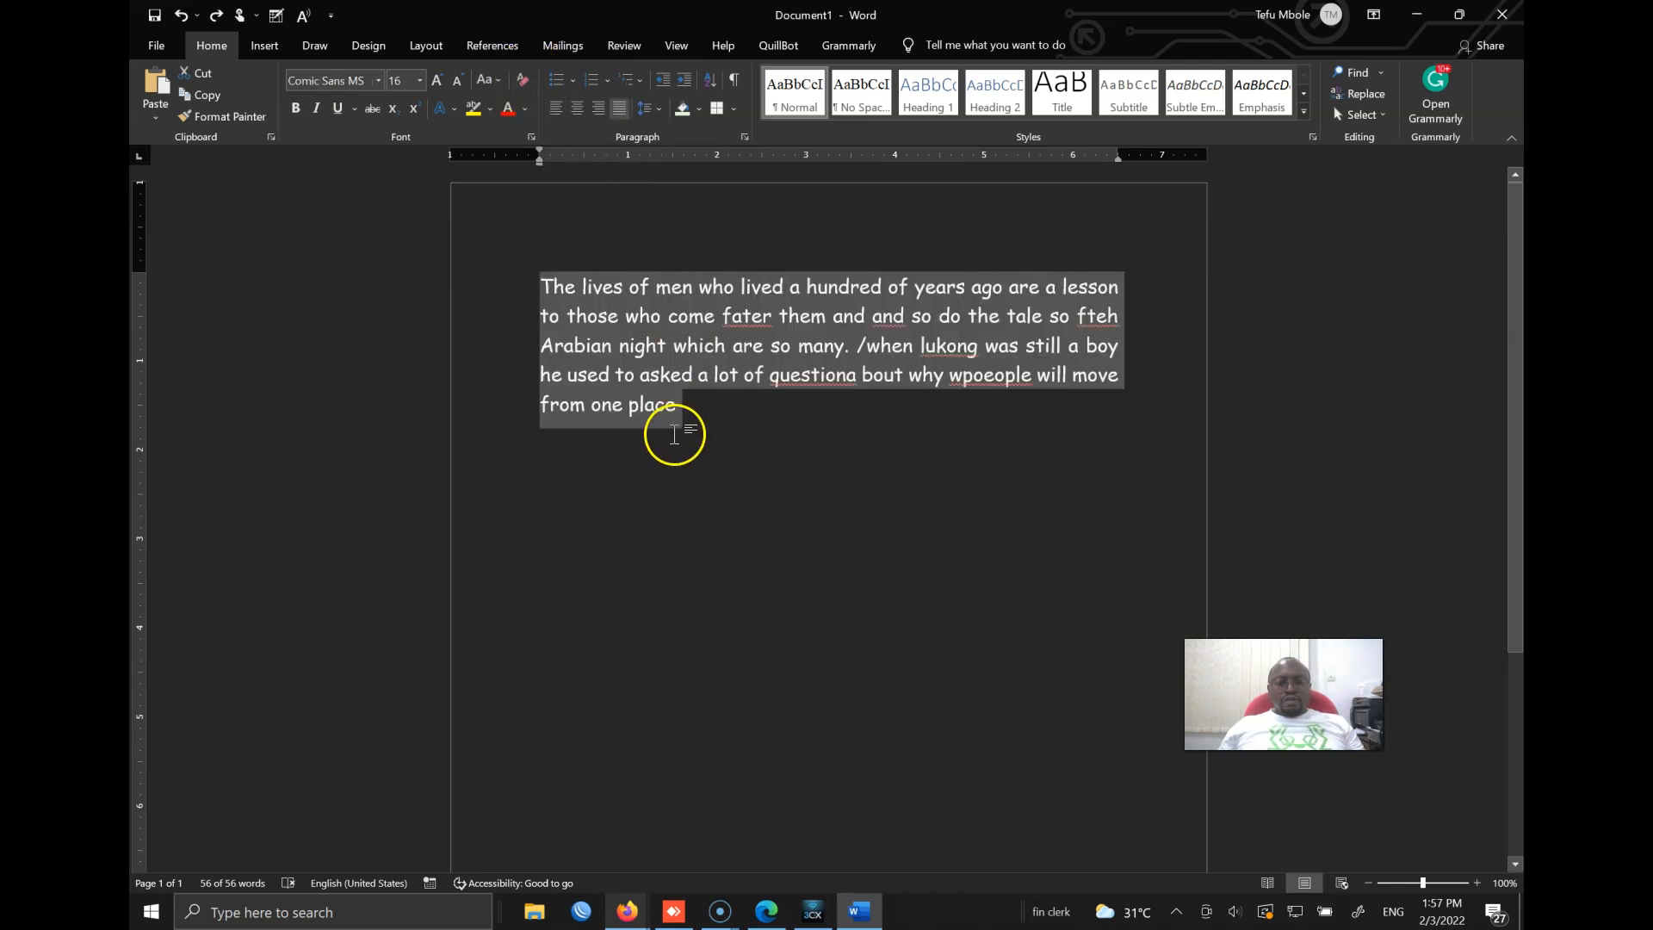
key("super")
type("key")
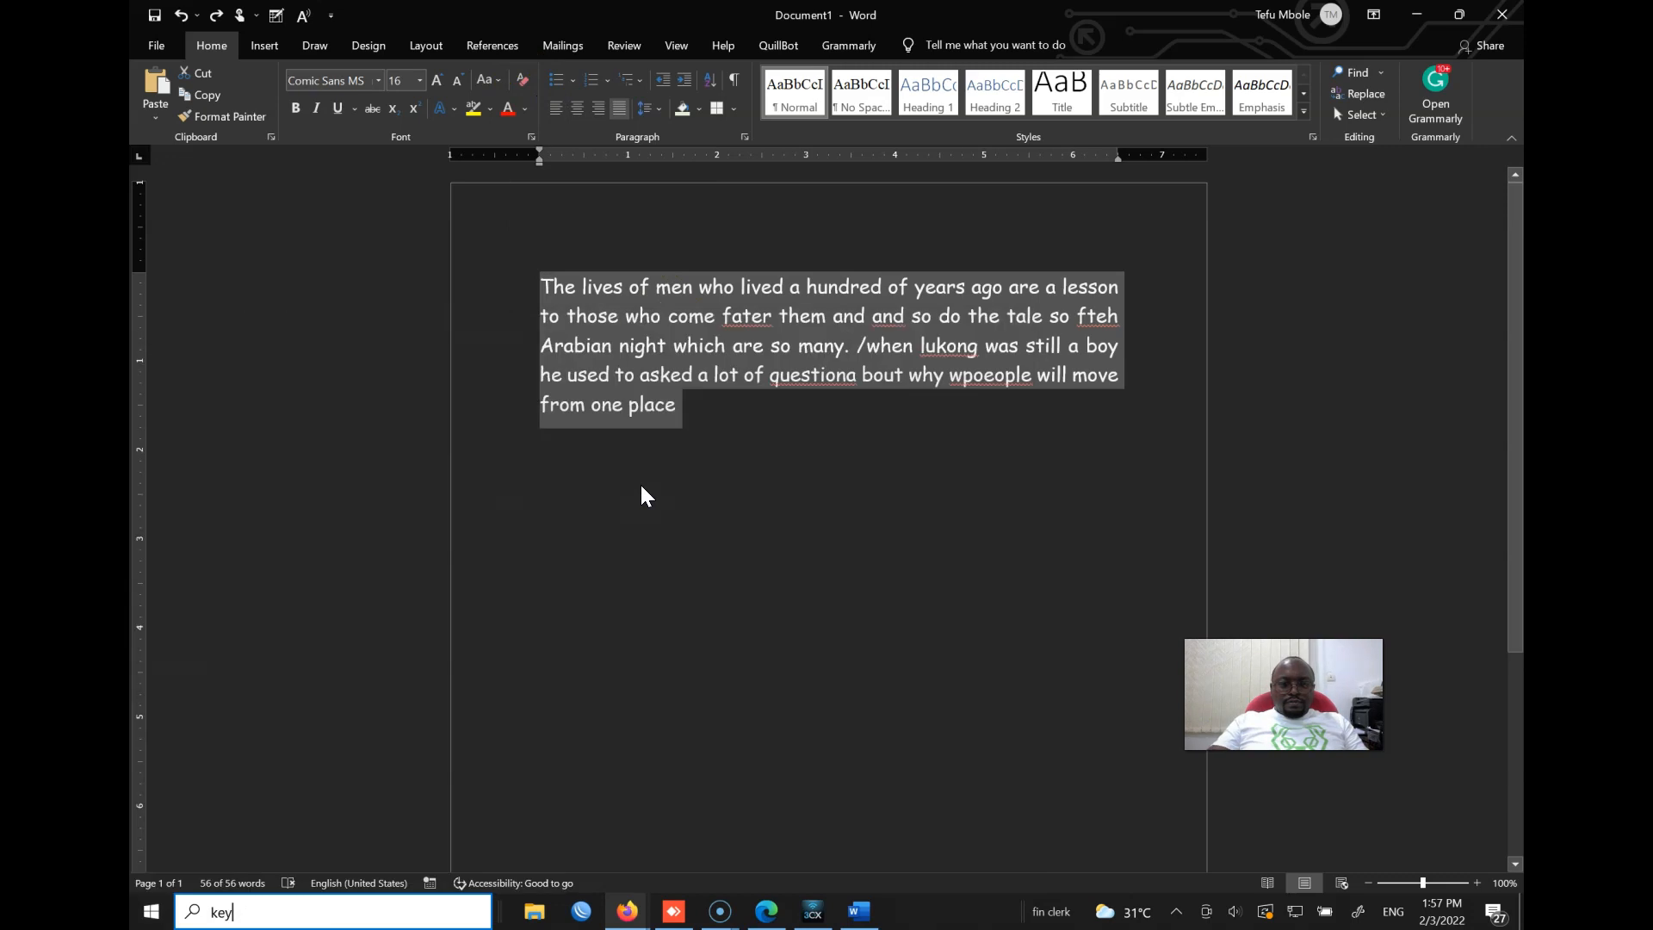
key("super")
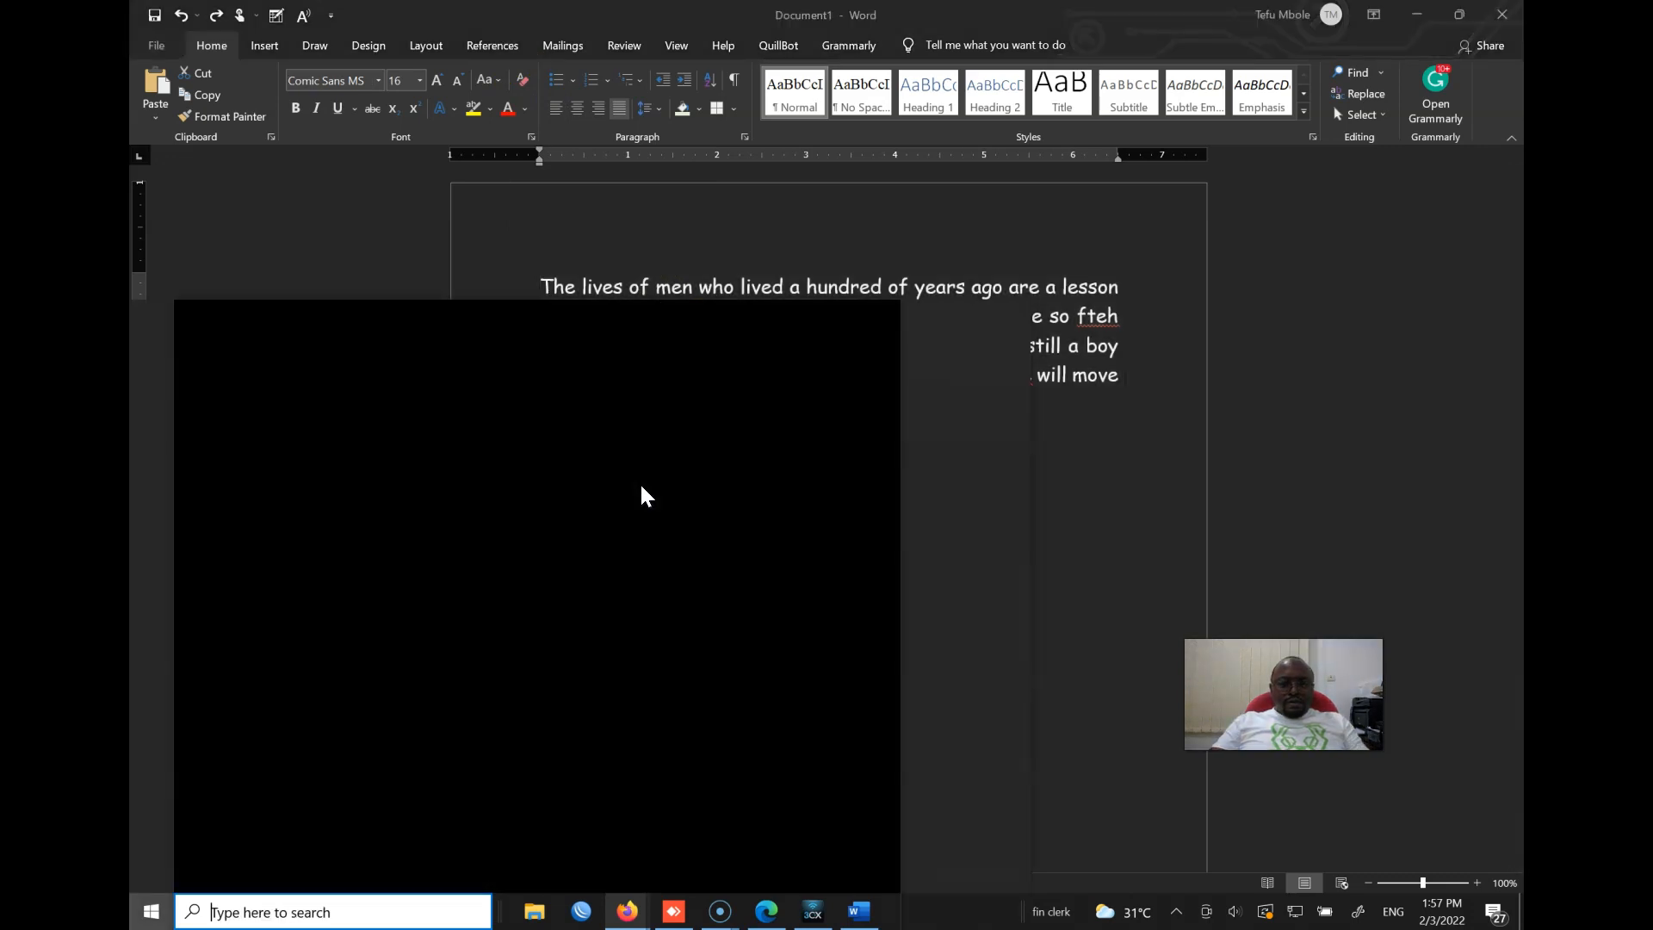
type("key")
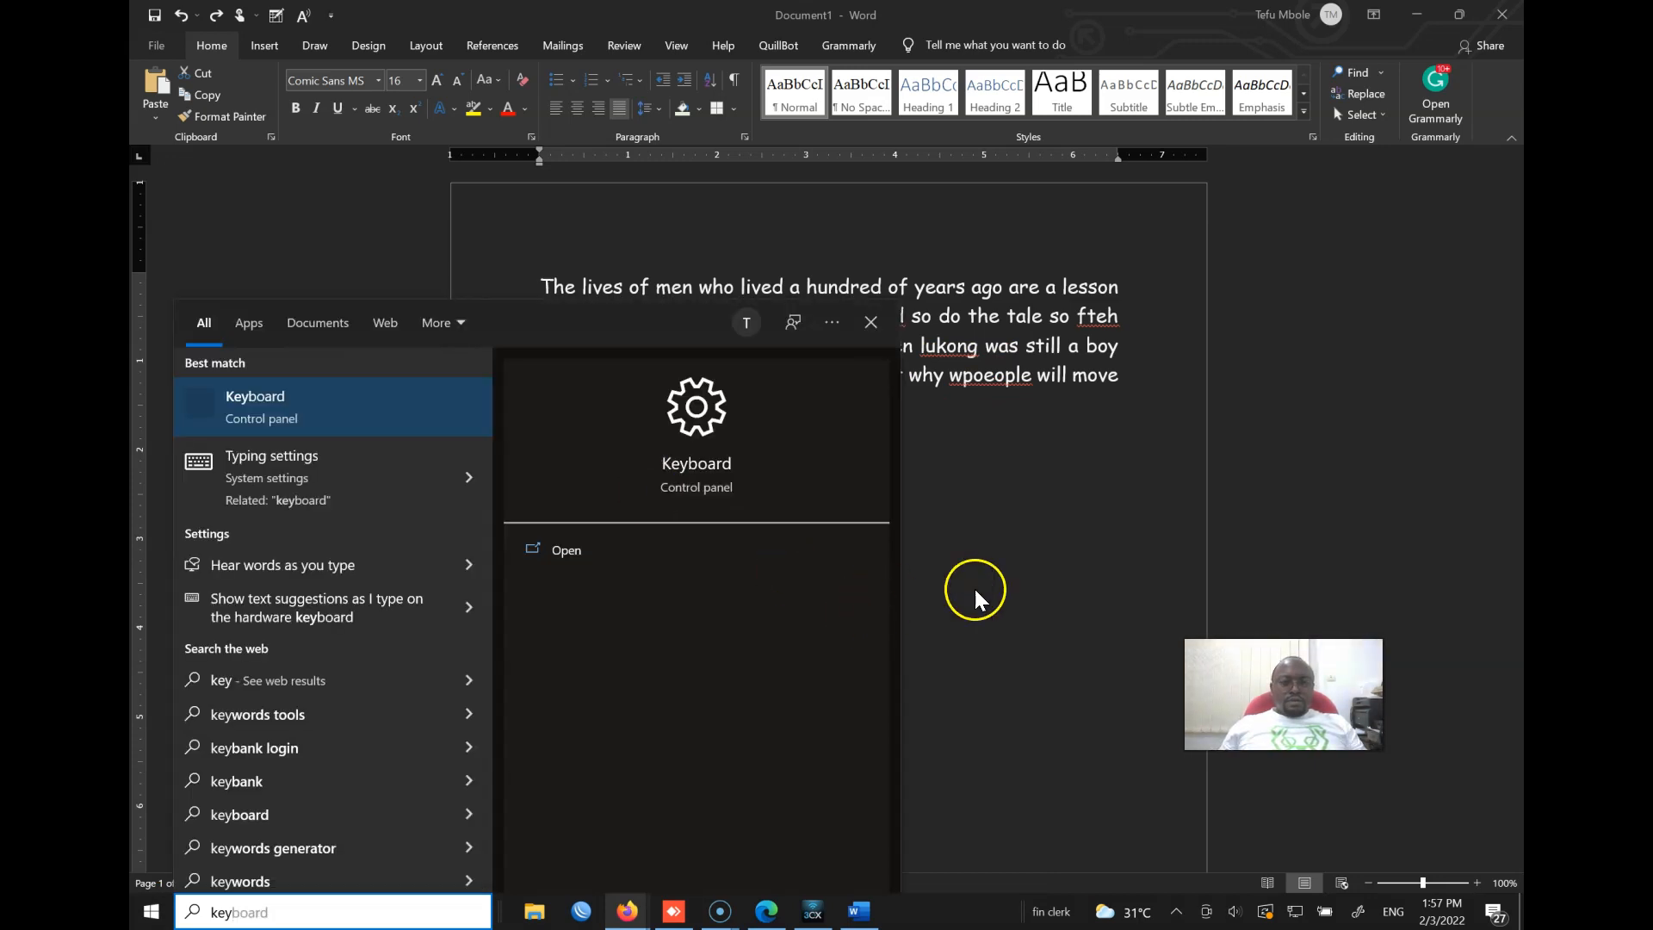
key("Escape")
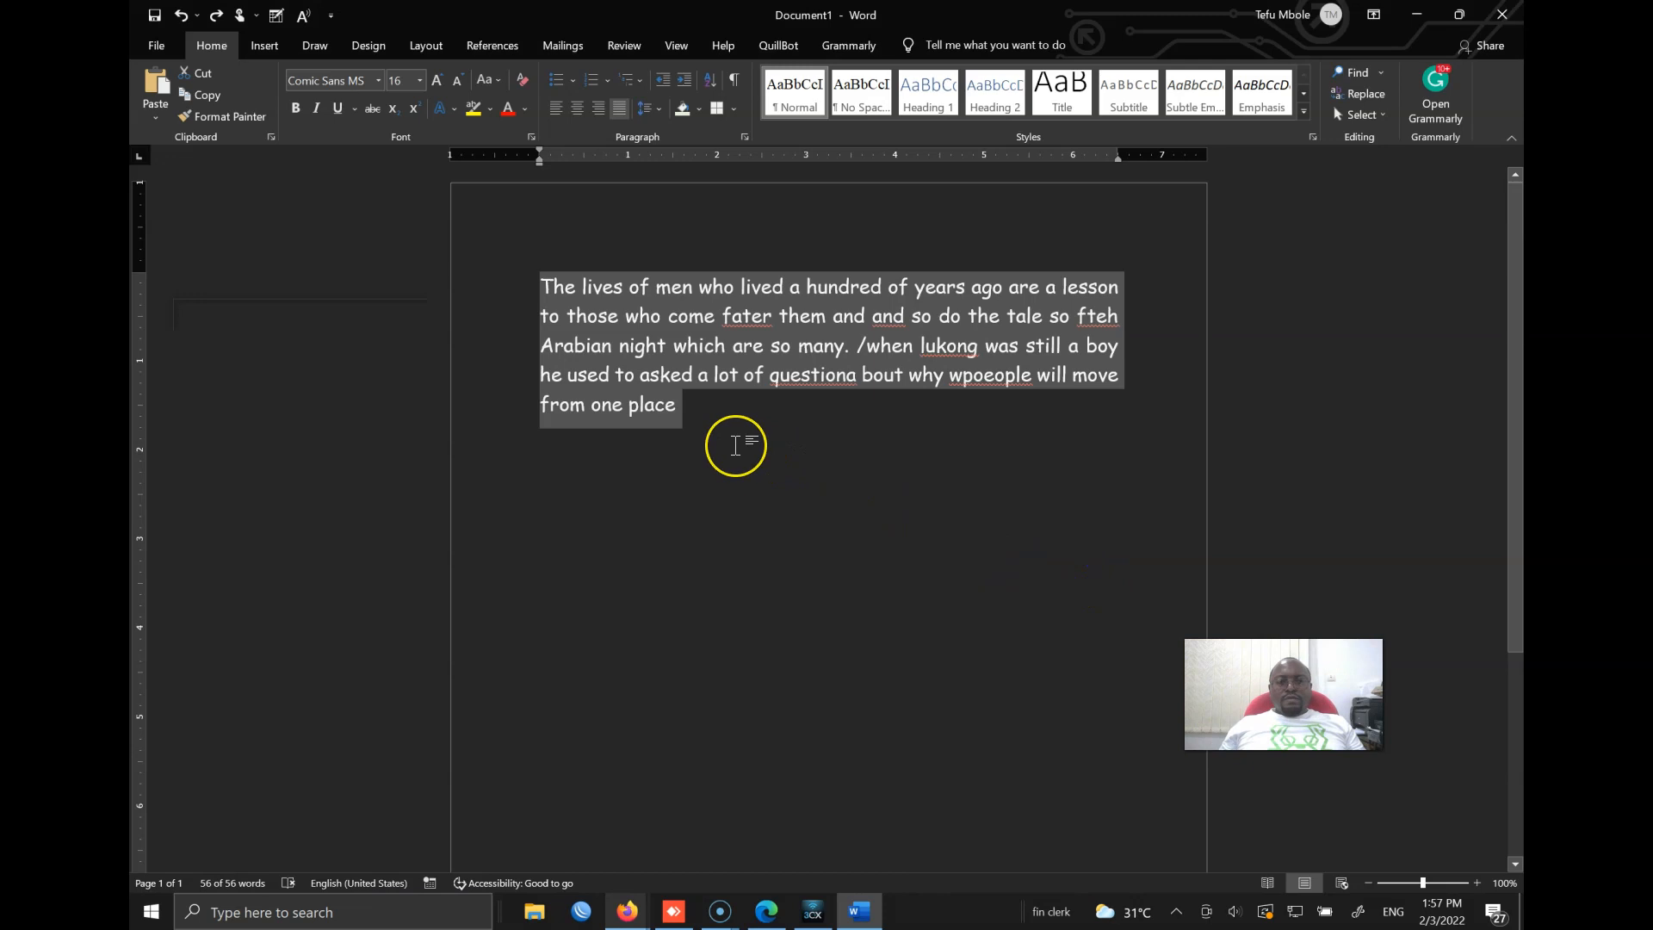
Reset only the character formatting of the whole paragraph to the default font, and undo the reset.
key("ctrl+space")
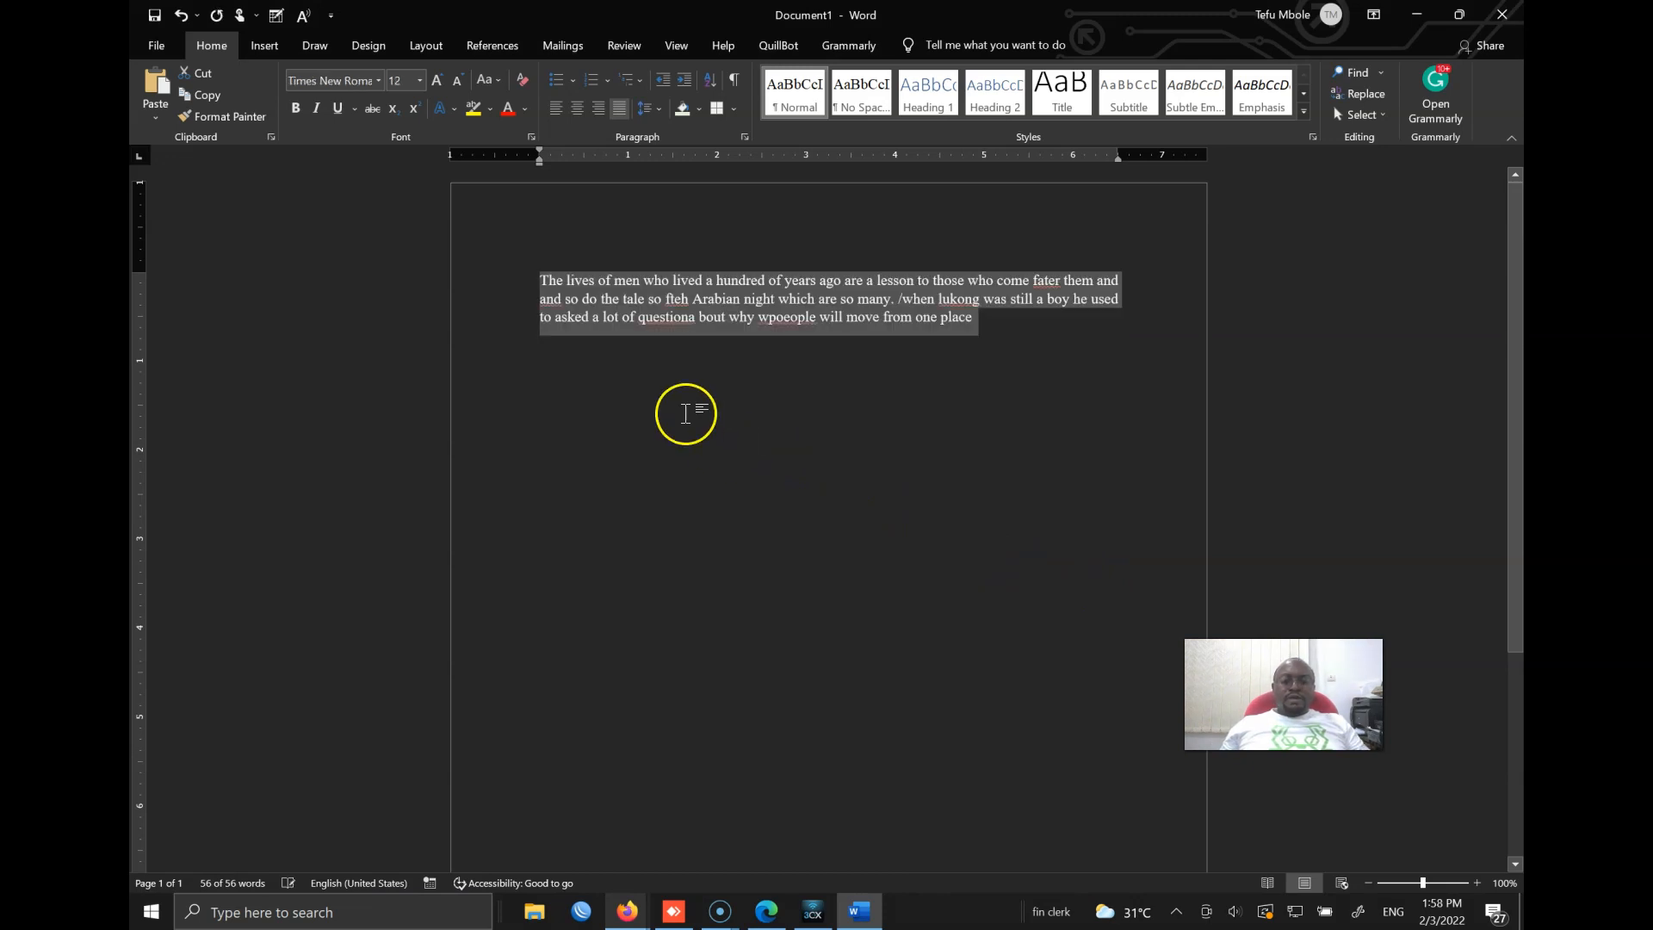
key("ctrl+z")
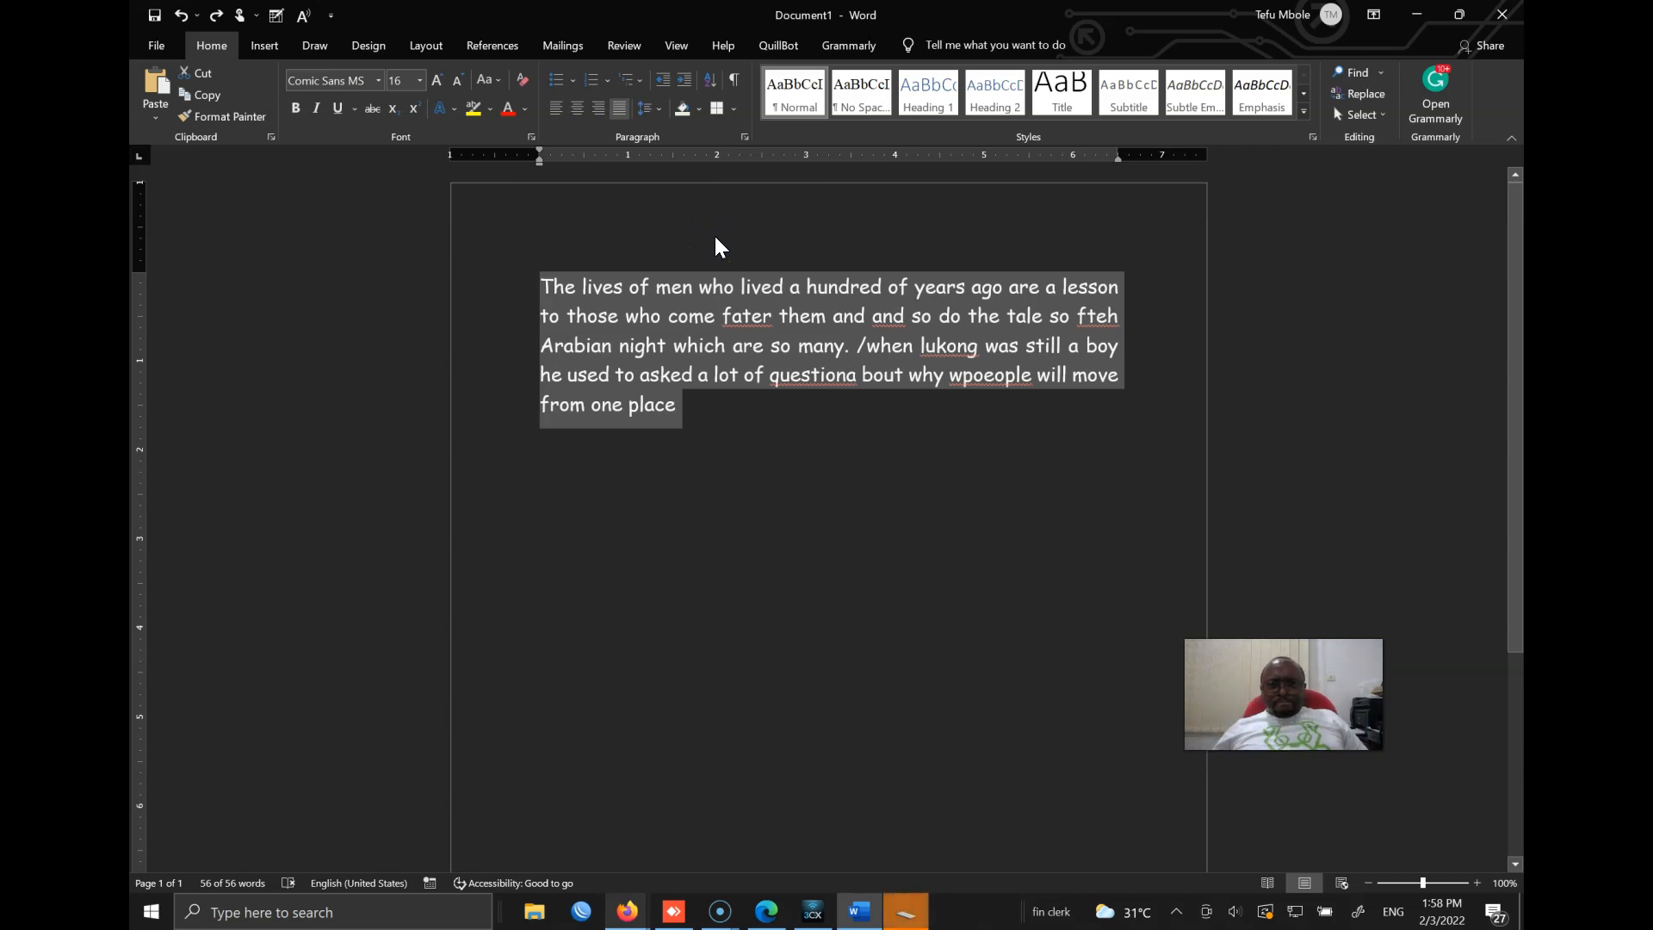
Add a heading line reading "Chapter One" above the sample paragraph, followed by an empty line.
left_click(521, 290)
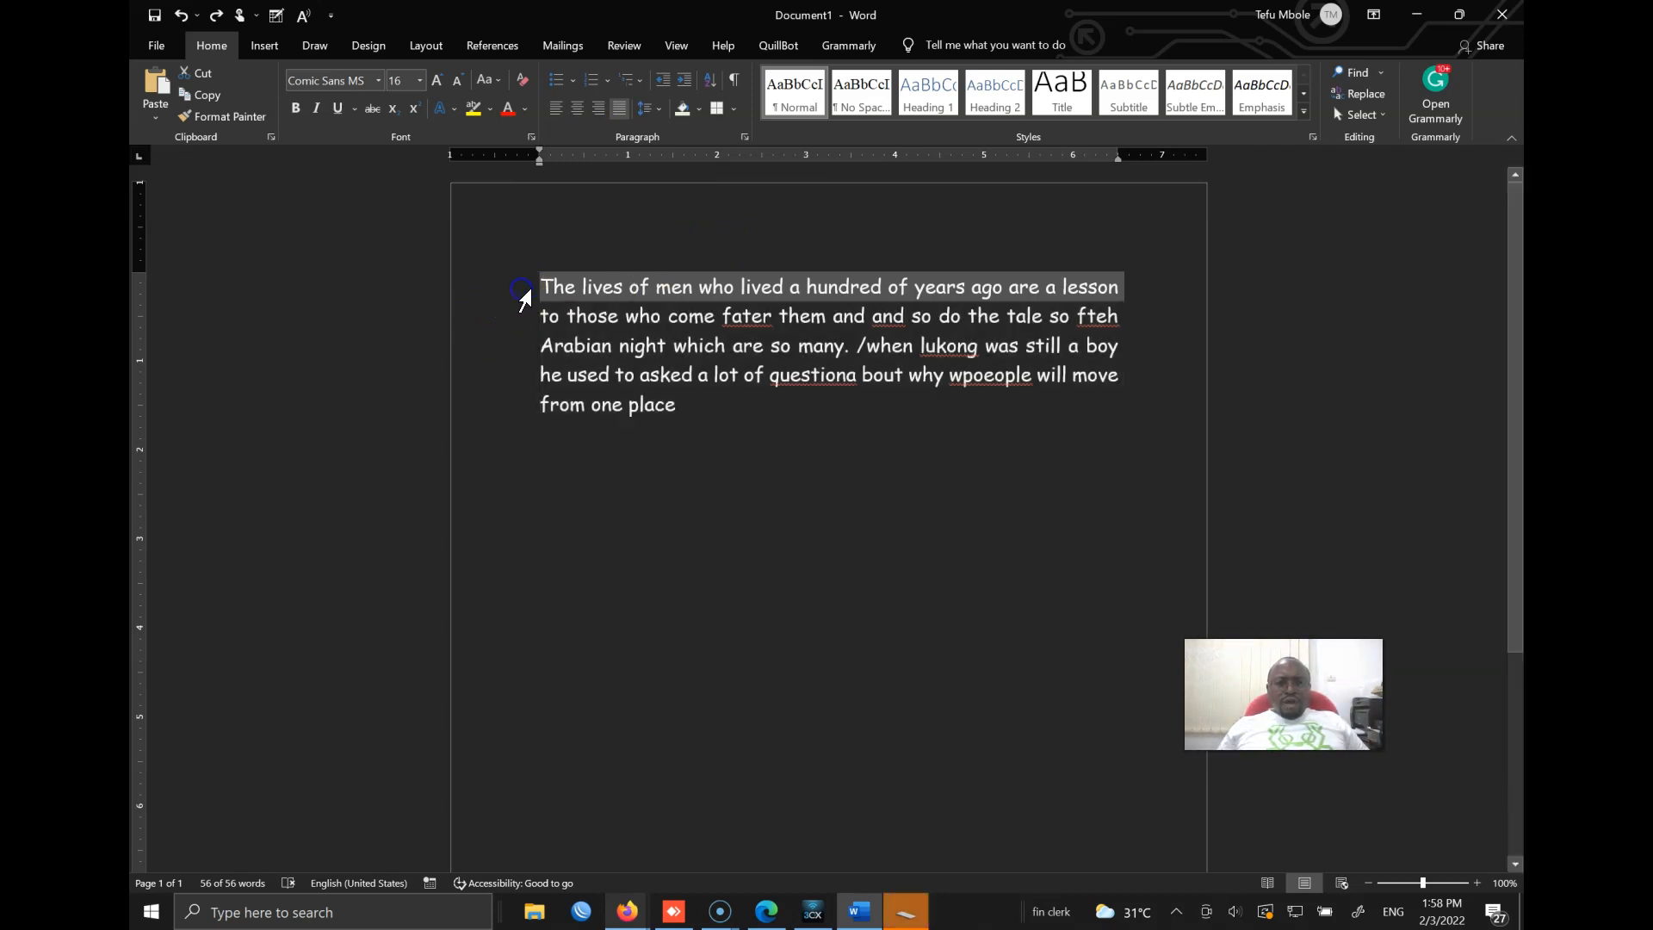
left_click(541, 288)
key("Return")
key("Up")
type("Chapter ")
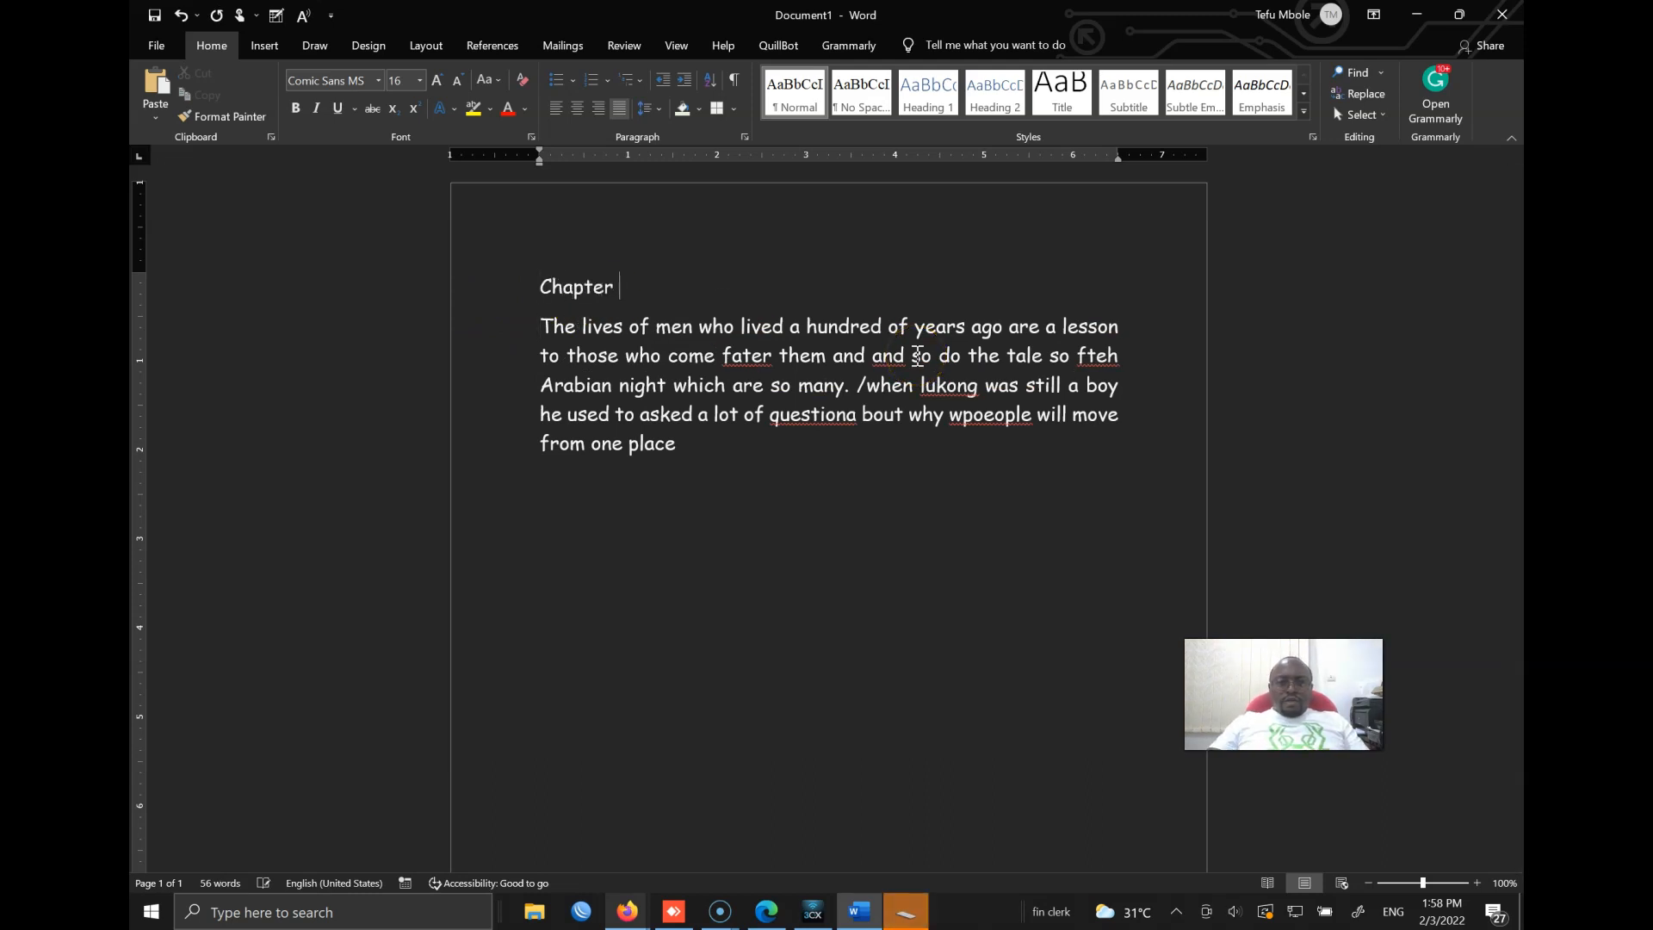
type("One")
key("Return")
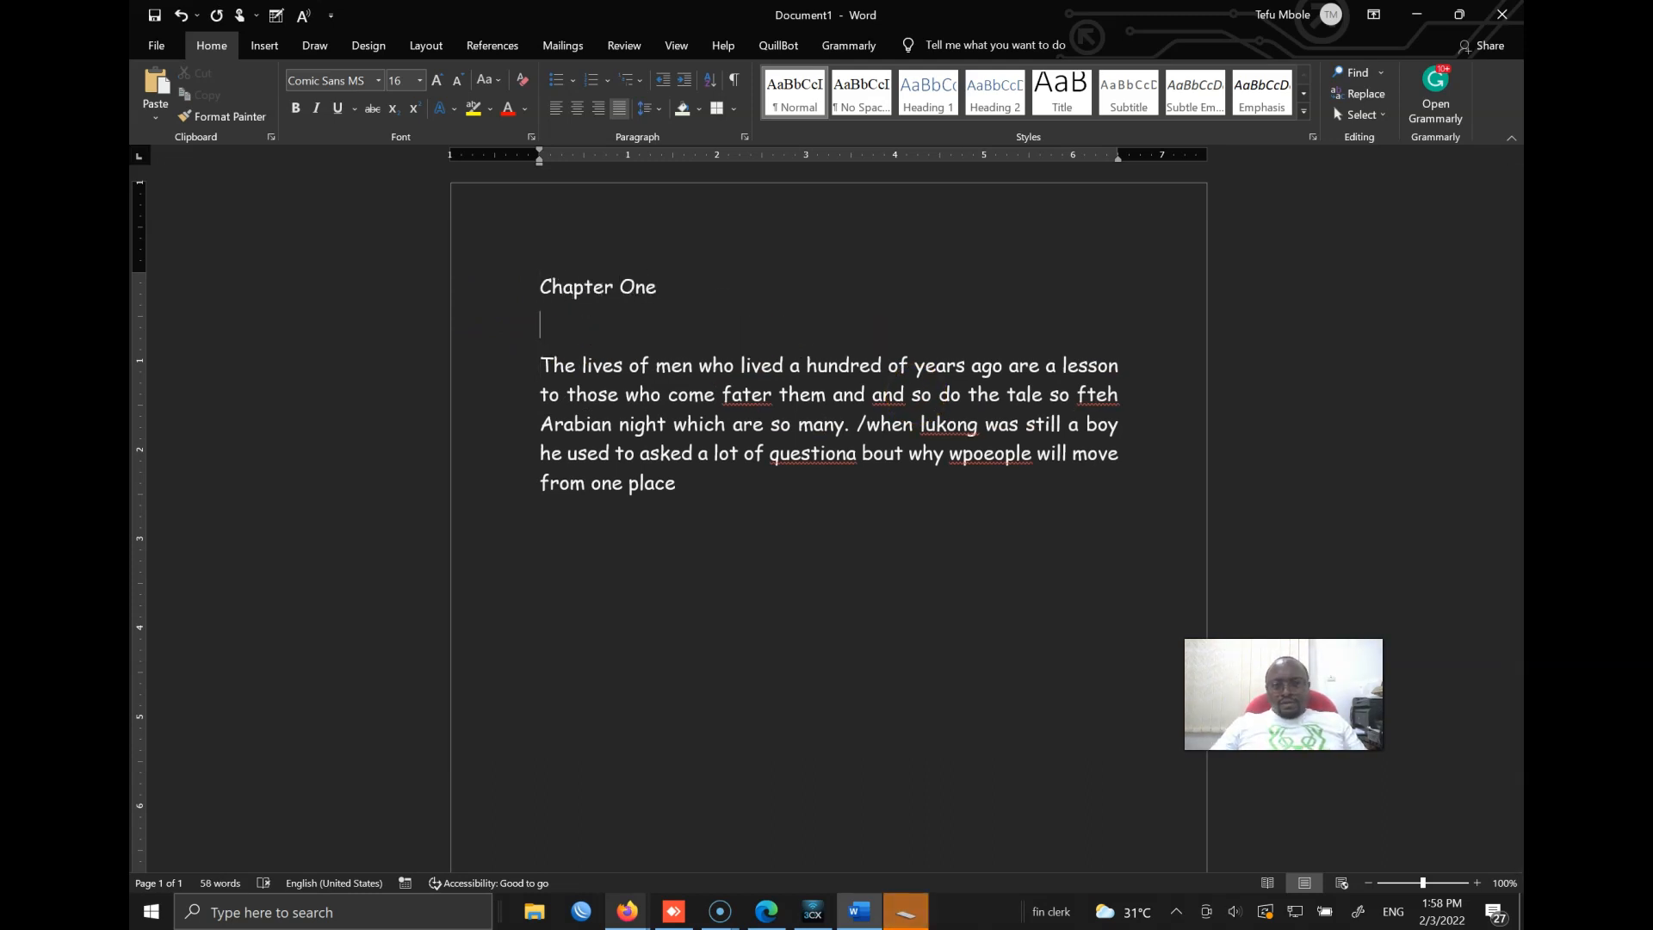
Create a bulleted list under the heading with the items Teaching, Learning and Playing, and end the list after Playing.
type("Teaching")
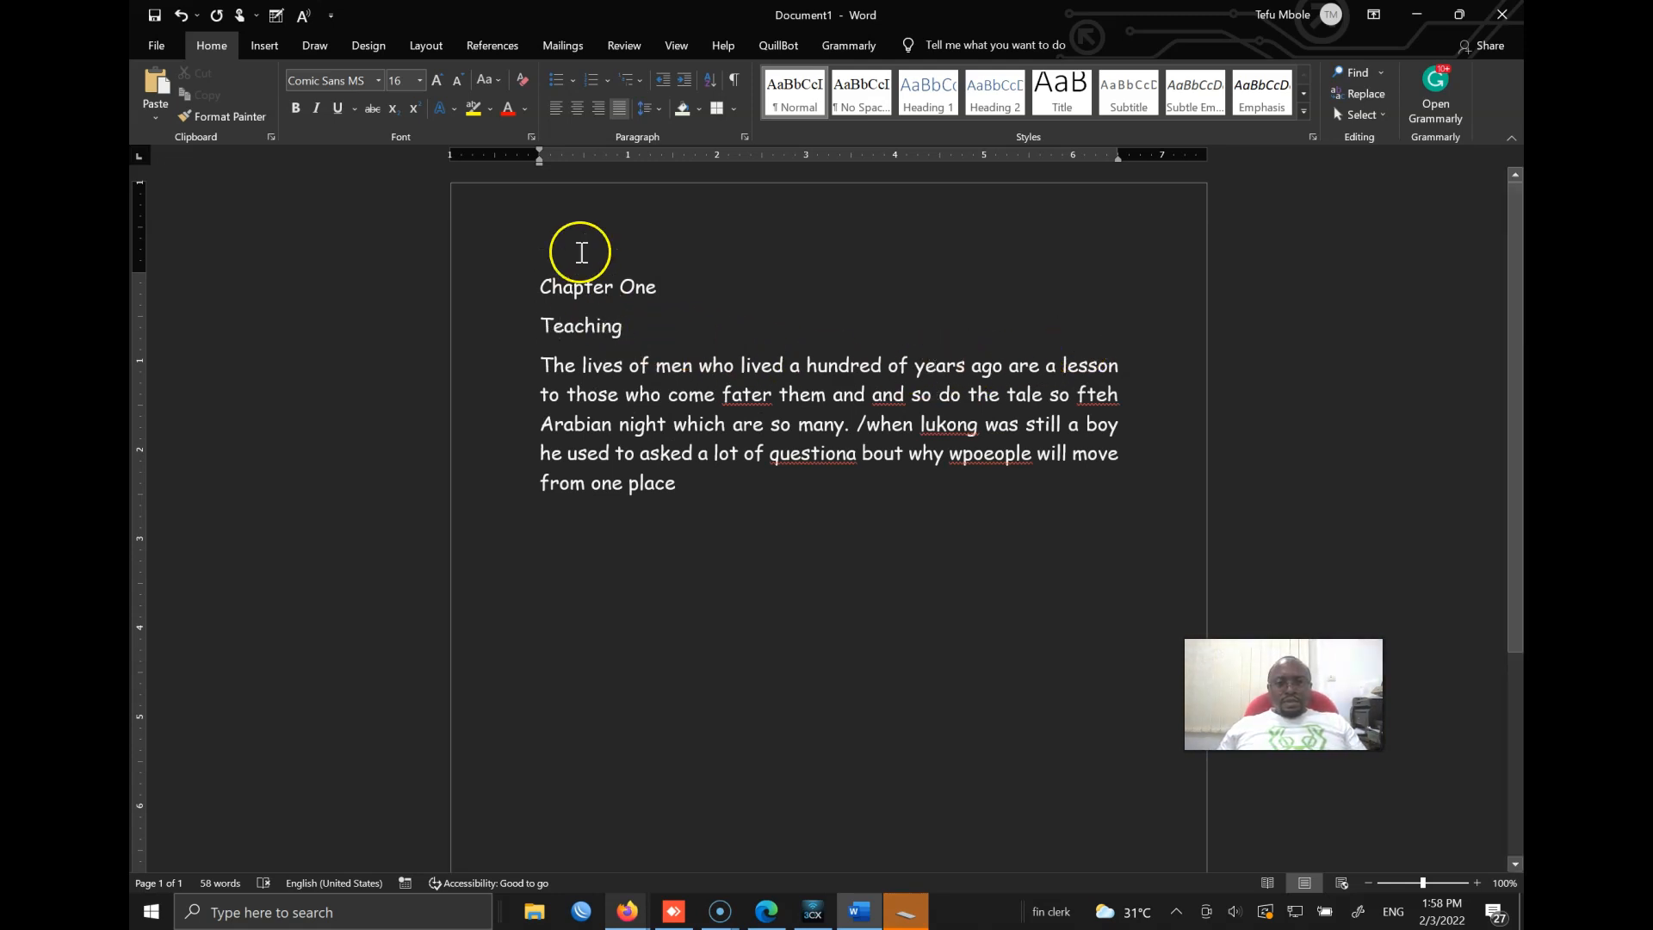
left_click(554, 82)
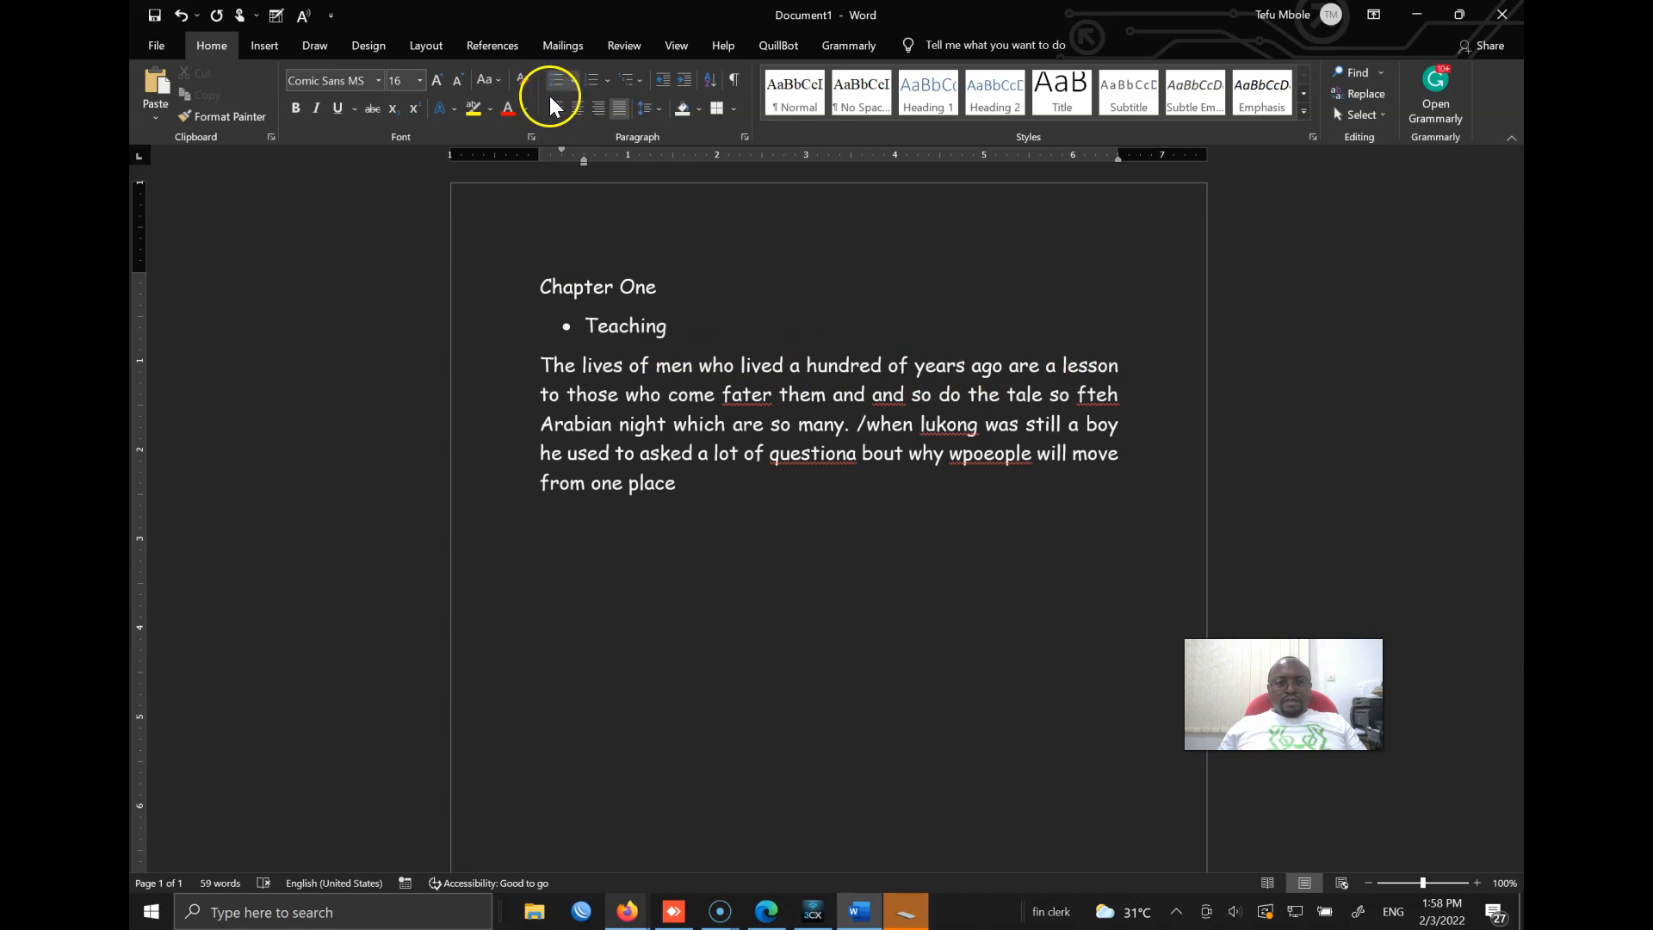
left_click(756, 321)
key("Return")
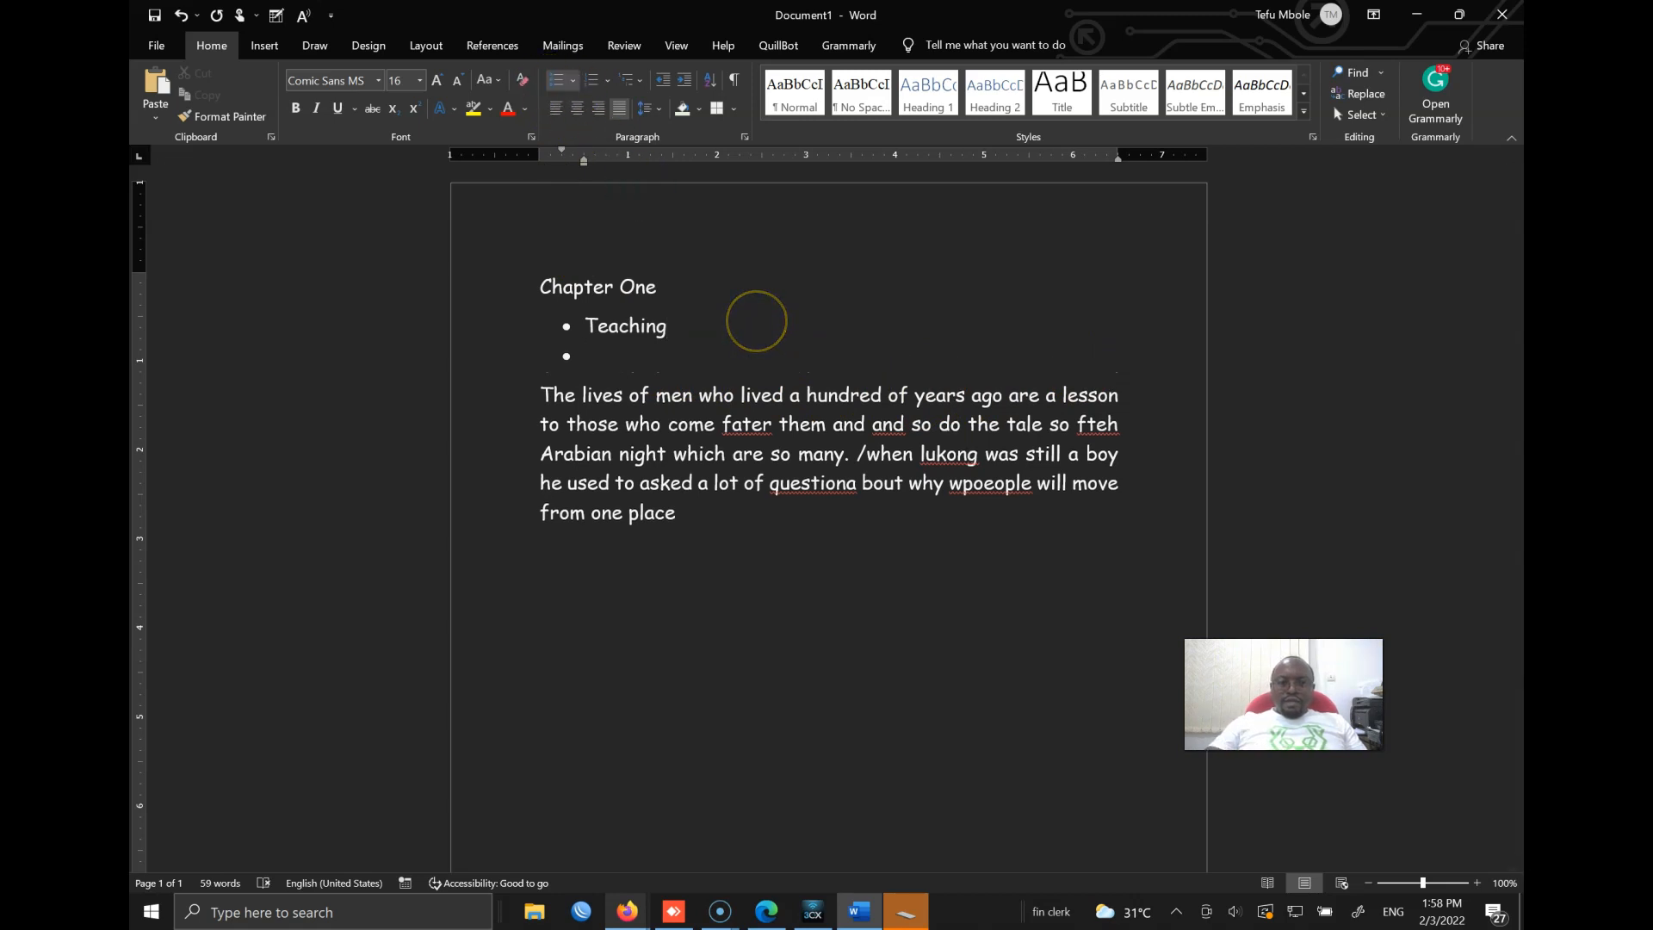
type("learning")
key("Return")
type("playing")
key("Return")
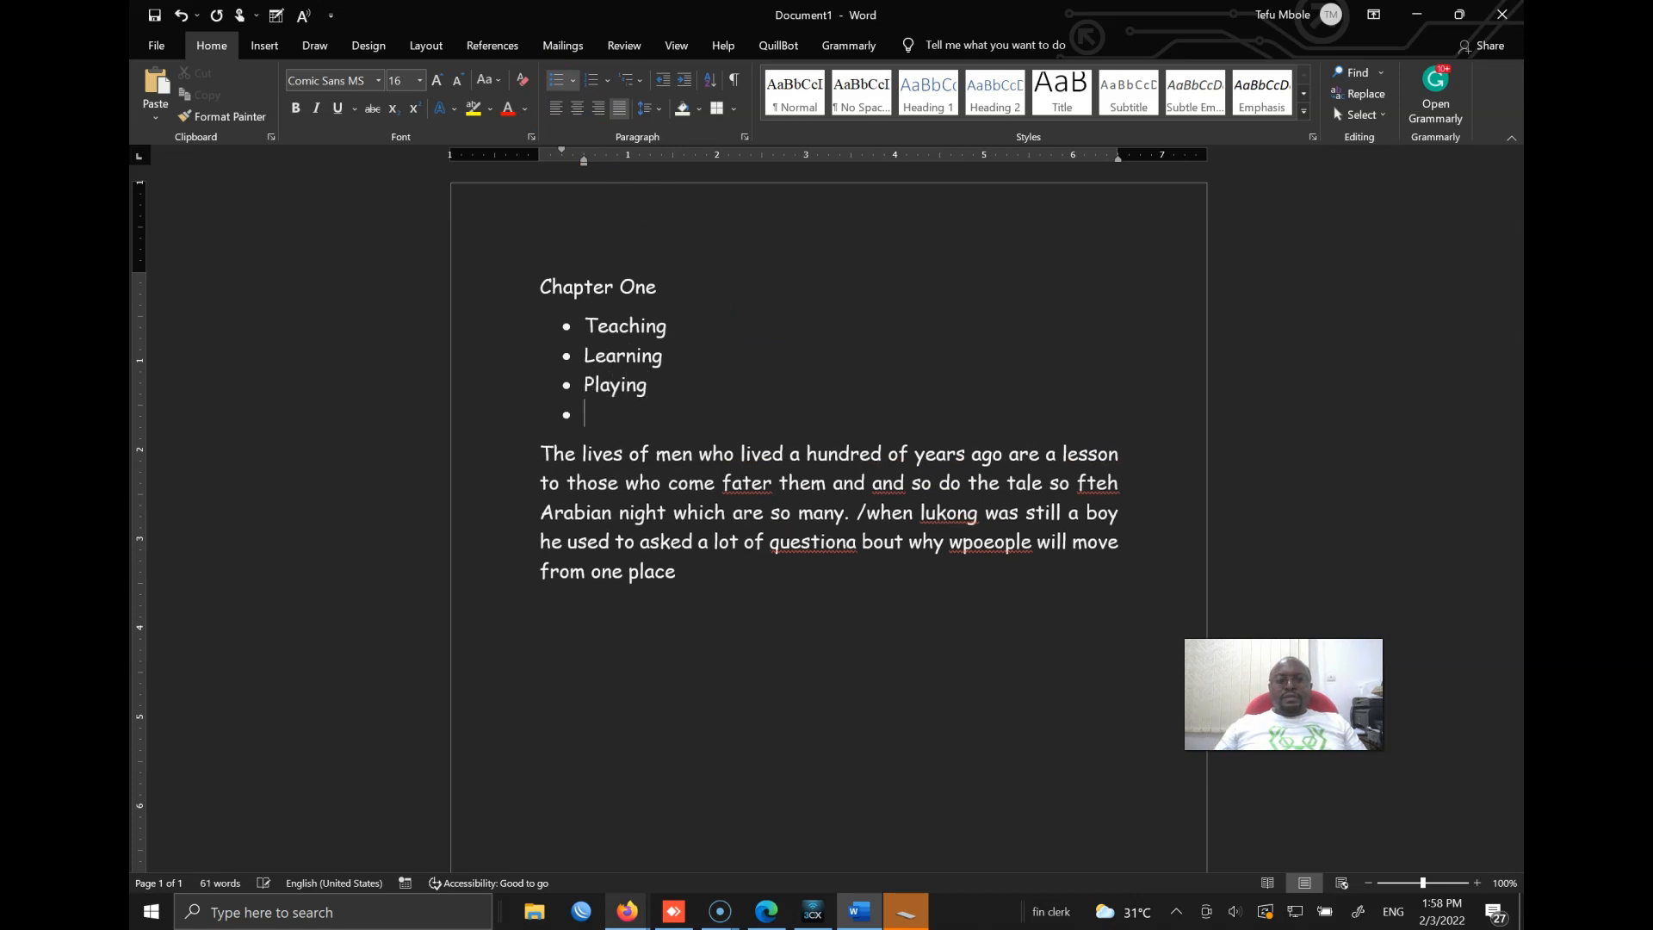
key("Return")
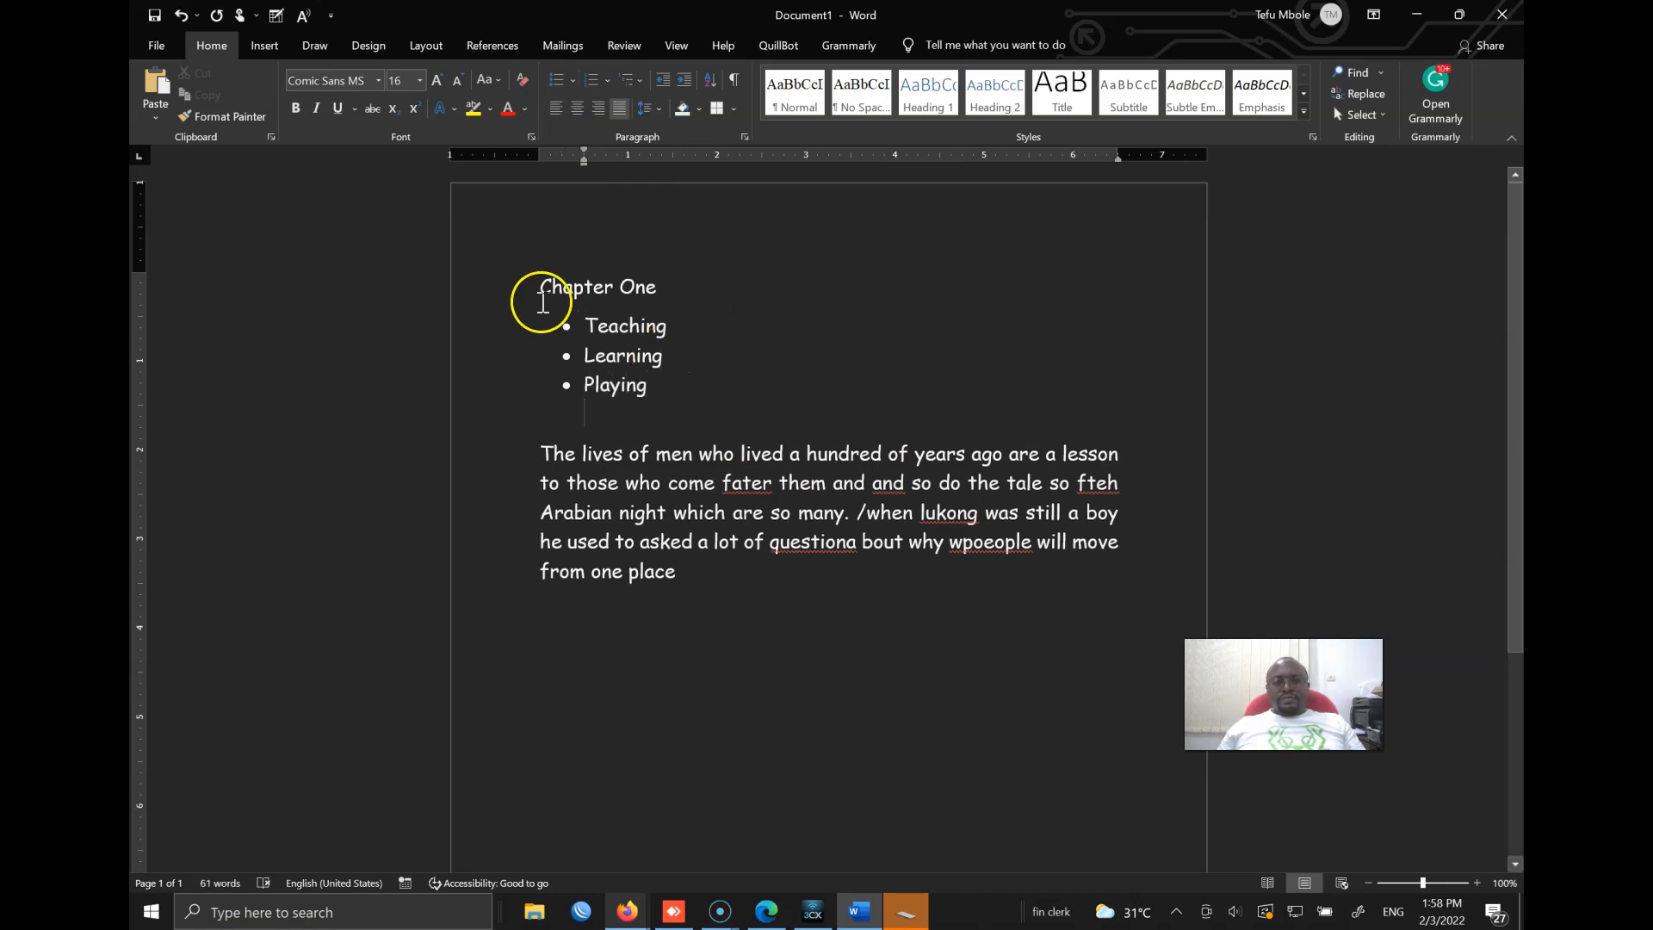
Convert the three bulleted items to a numbered list, switch them back to bullets, and number them again.
left_click_drag(672, 365, 528, 338)
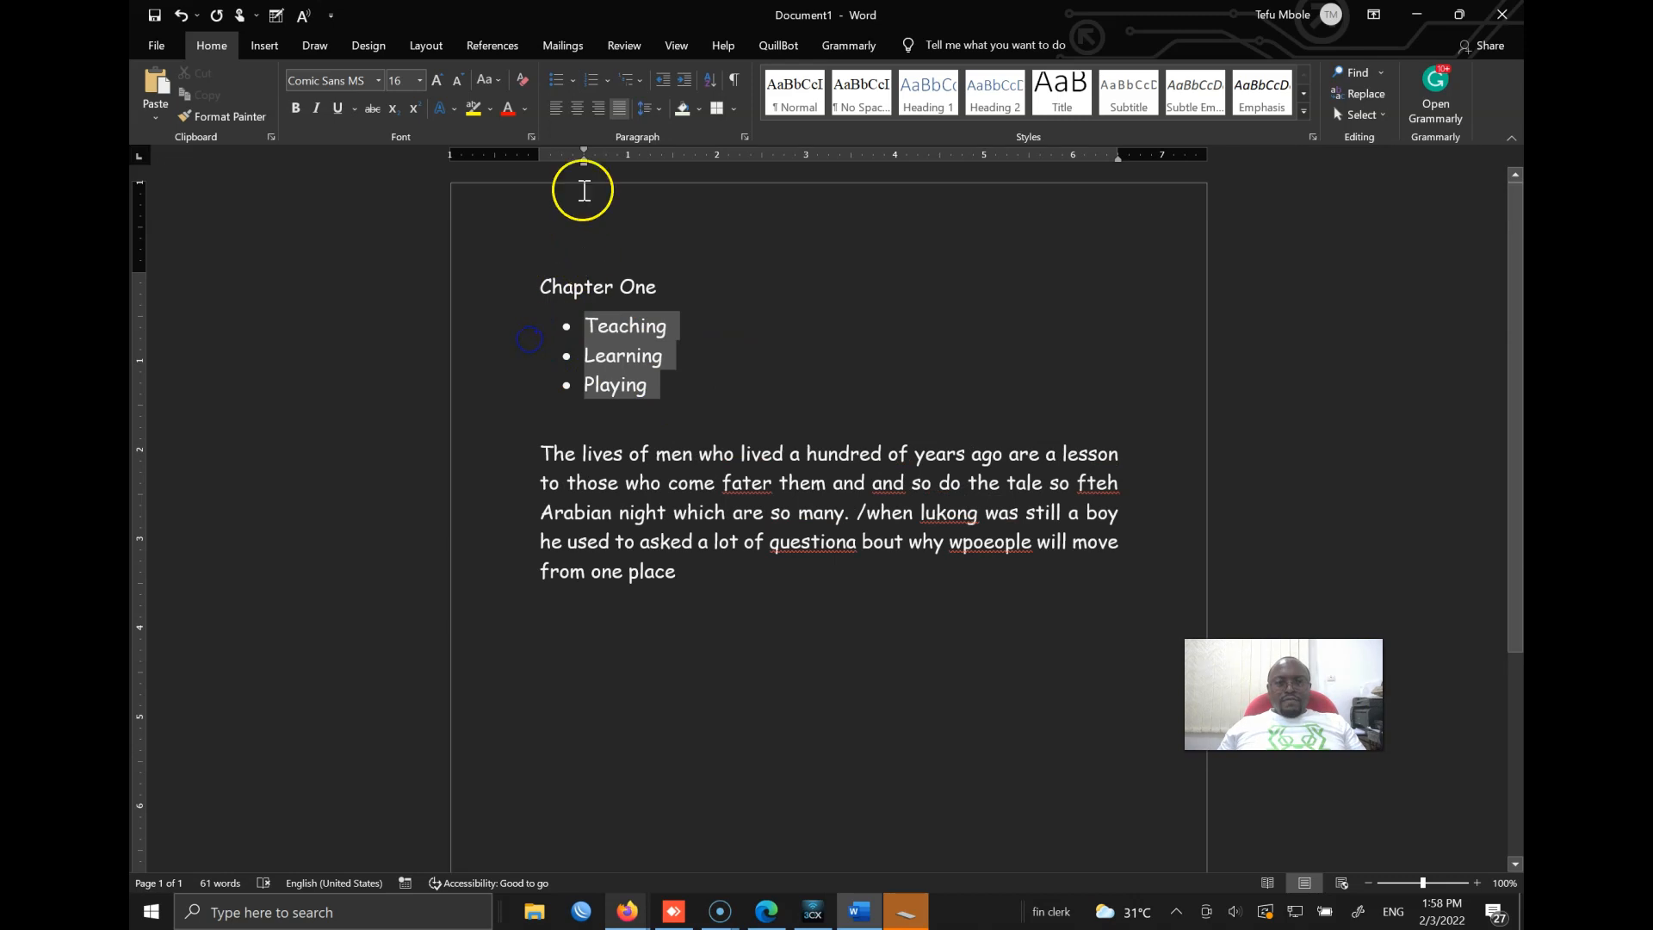
left_click(593, 83)
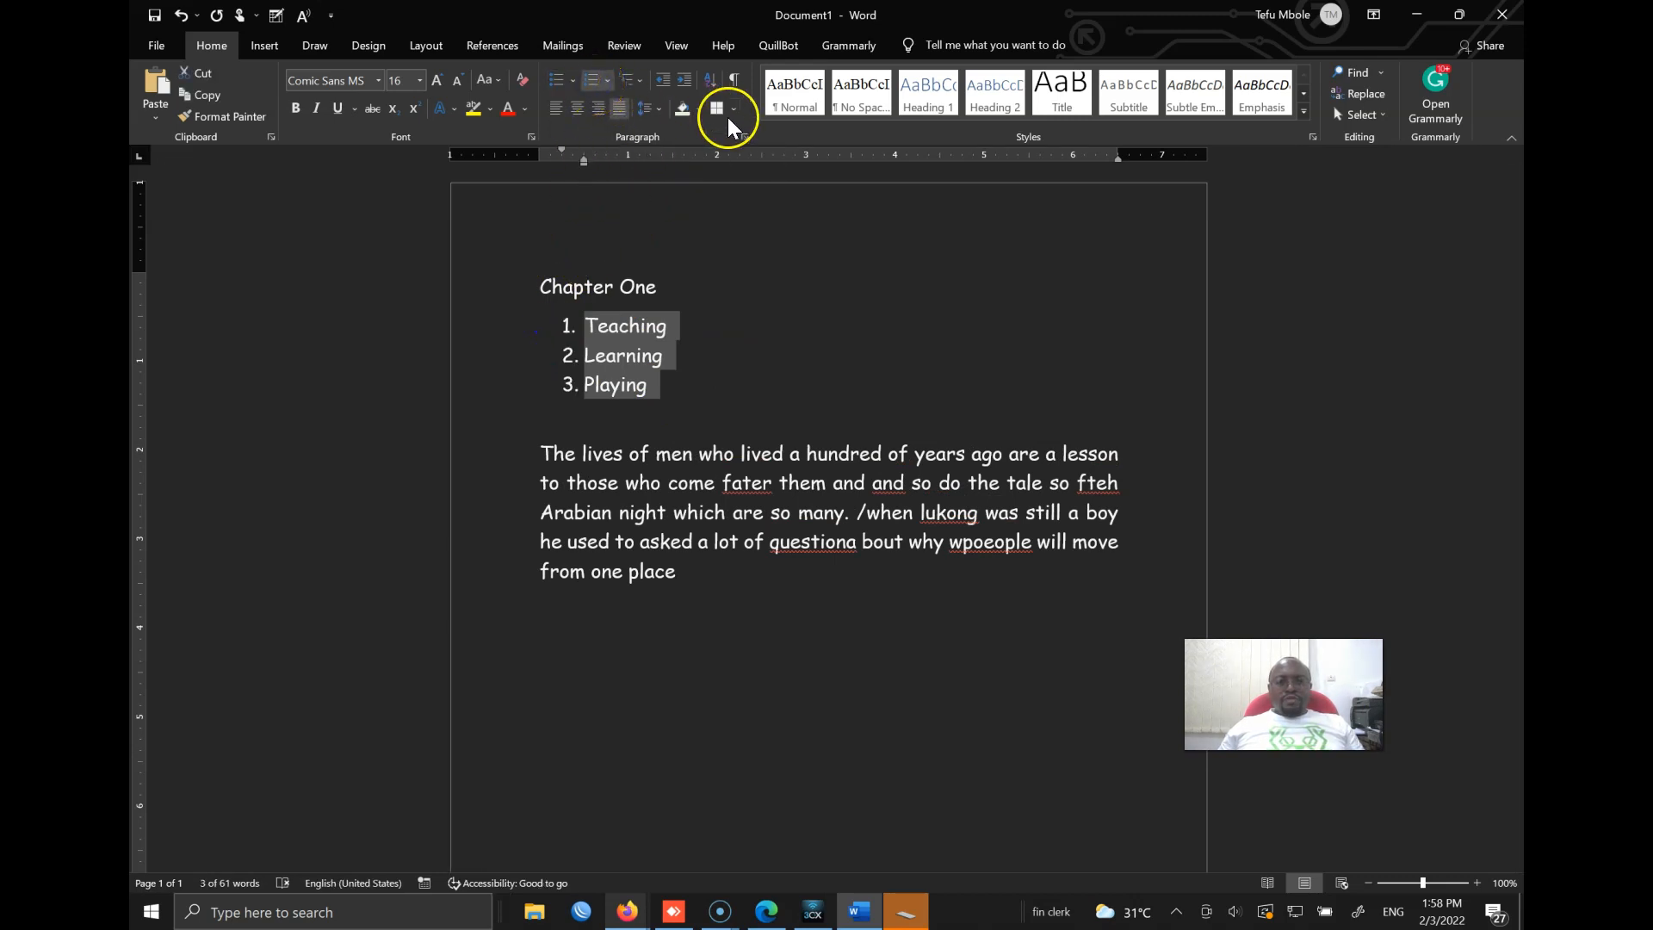
left_click(558, 79)
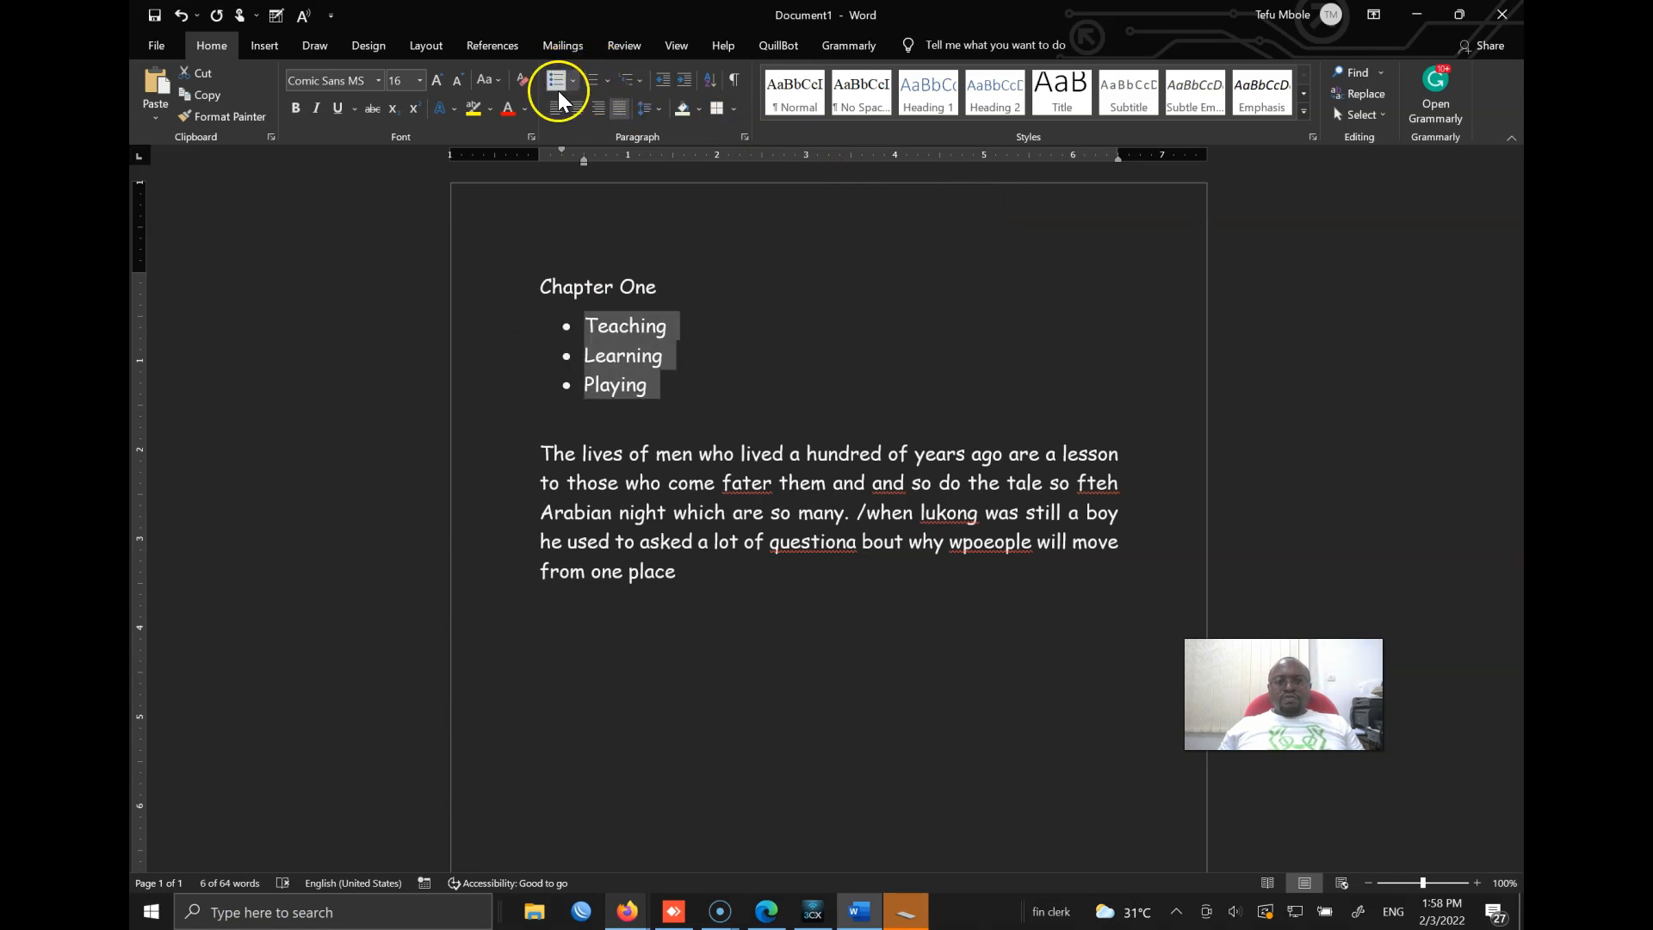
left_click(592, 77)
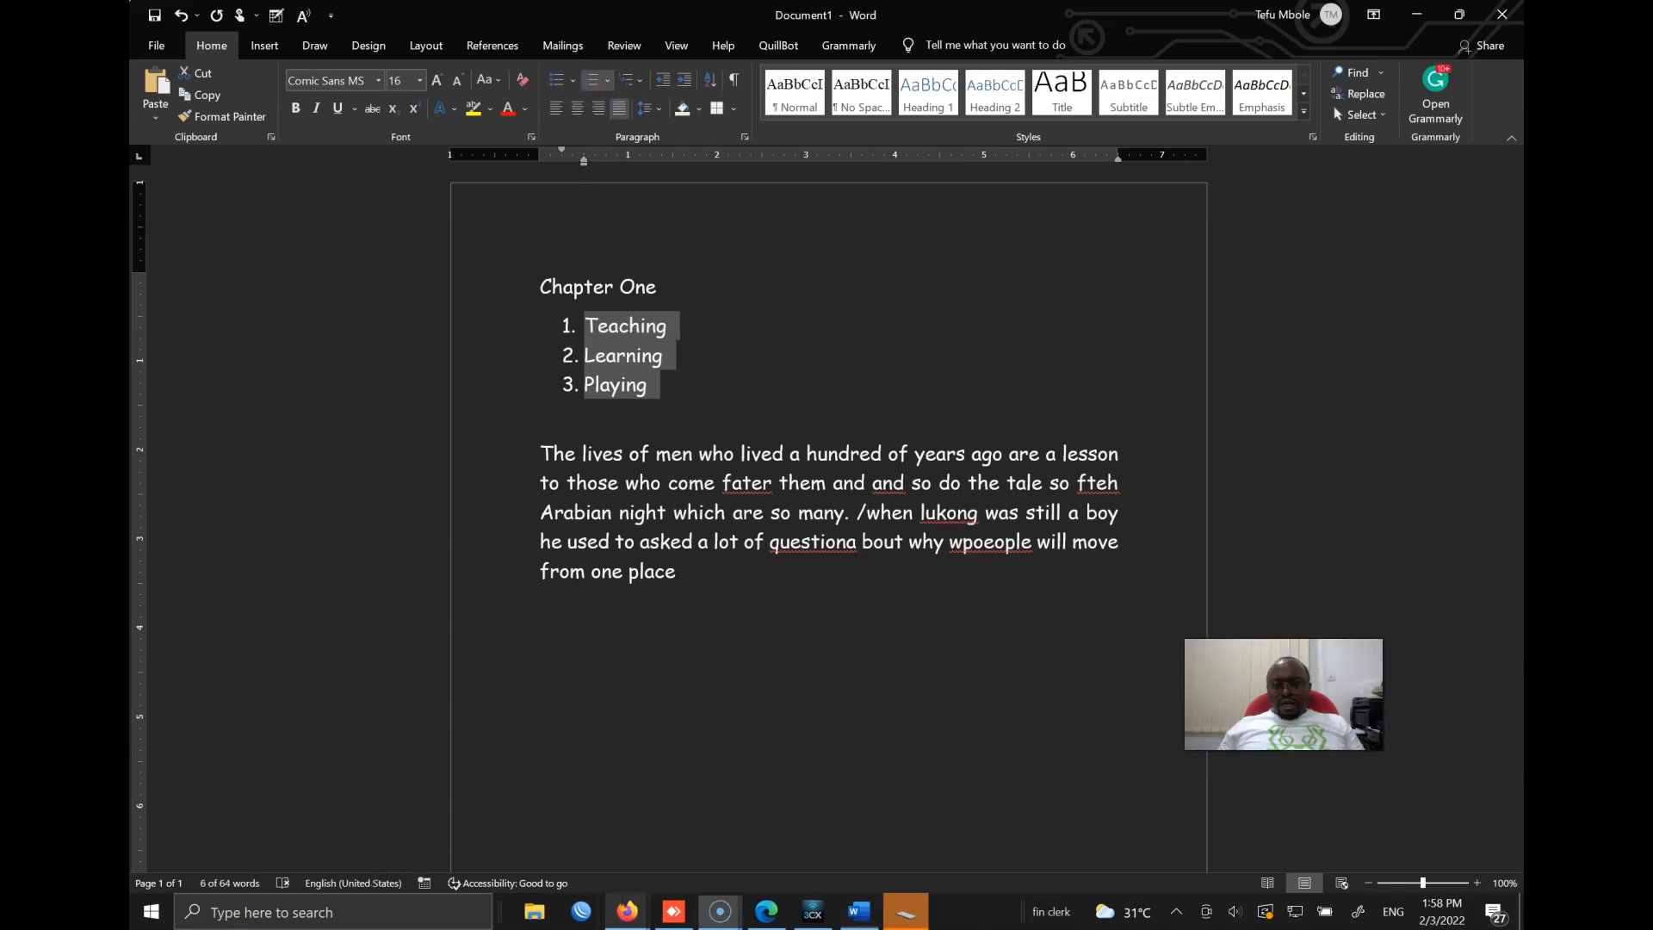
Apply the 1), a), i) multilevel list format to the Teaching, Learning and Playing items.
left_click(719, 911)
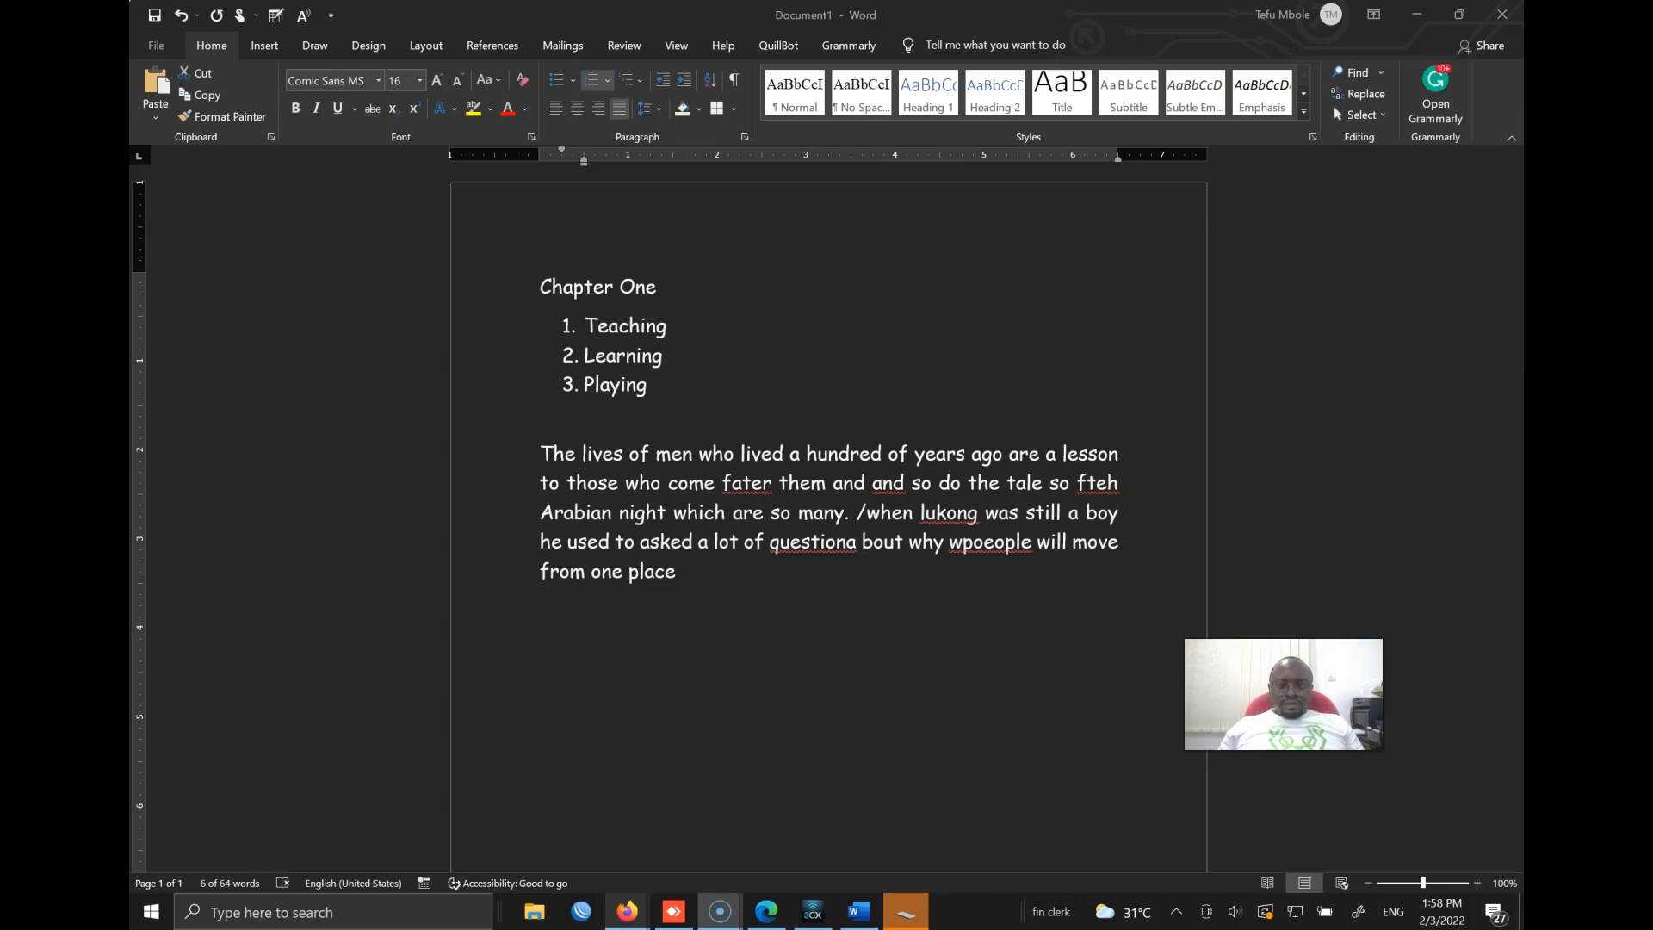
left_click(664, 391)
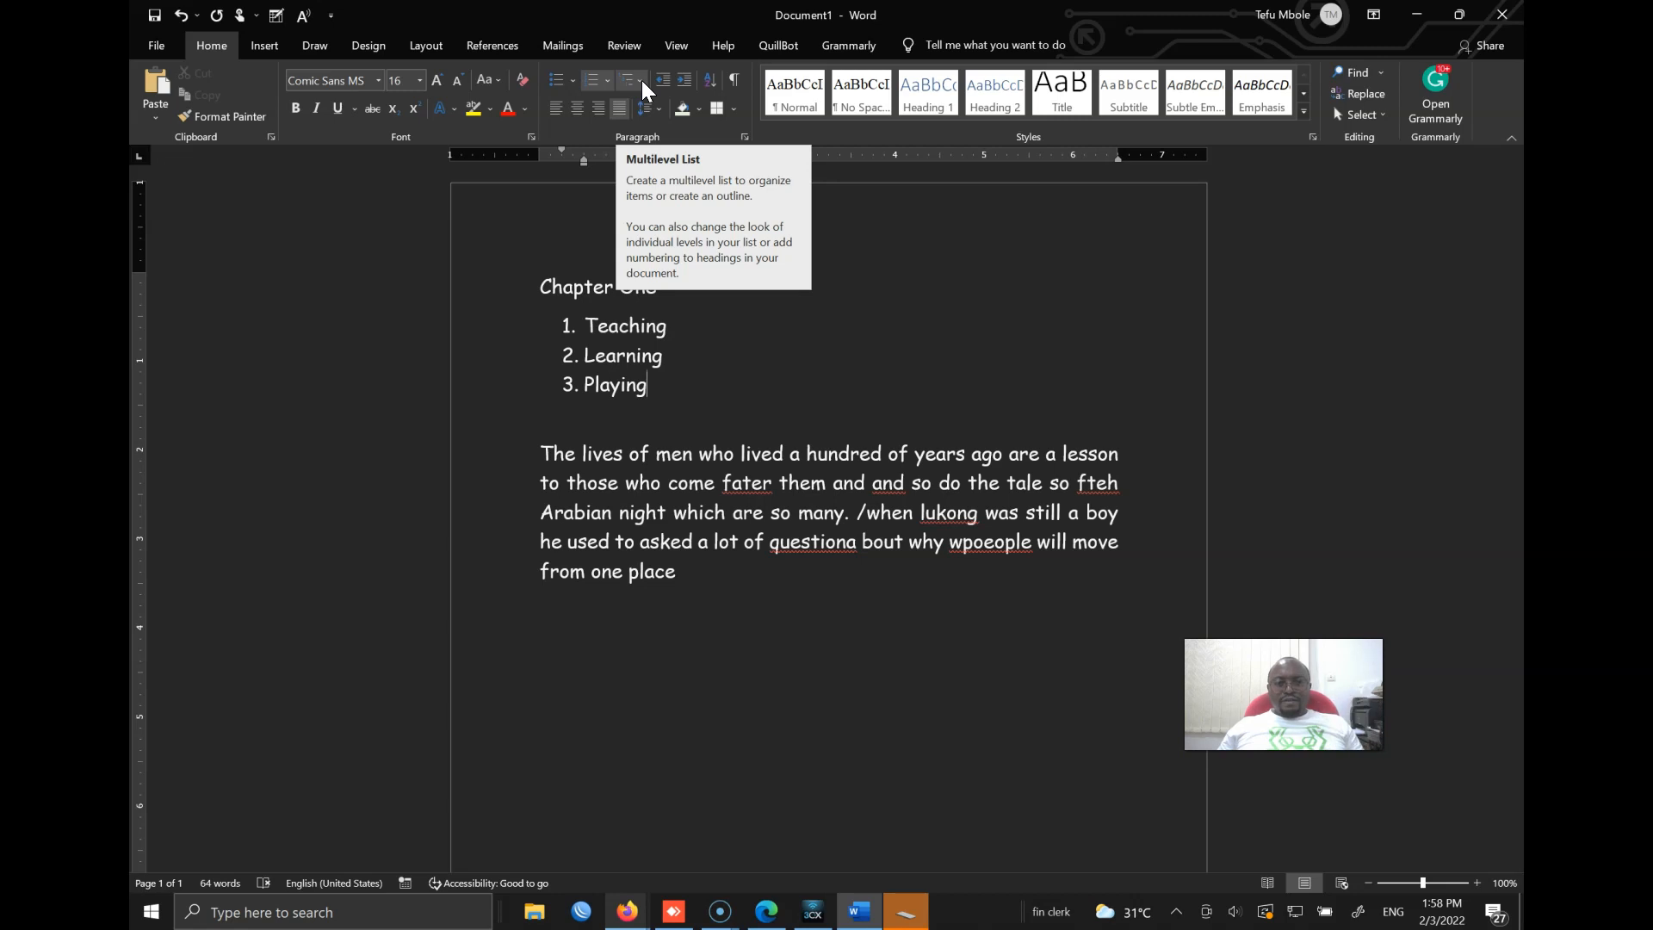
left_click(642, 80)
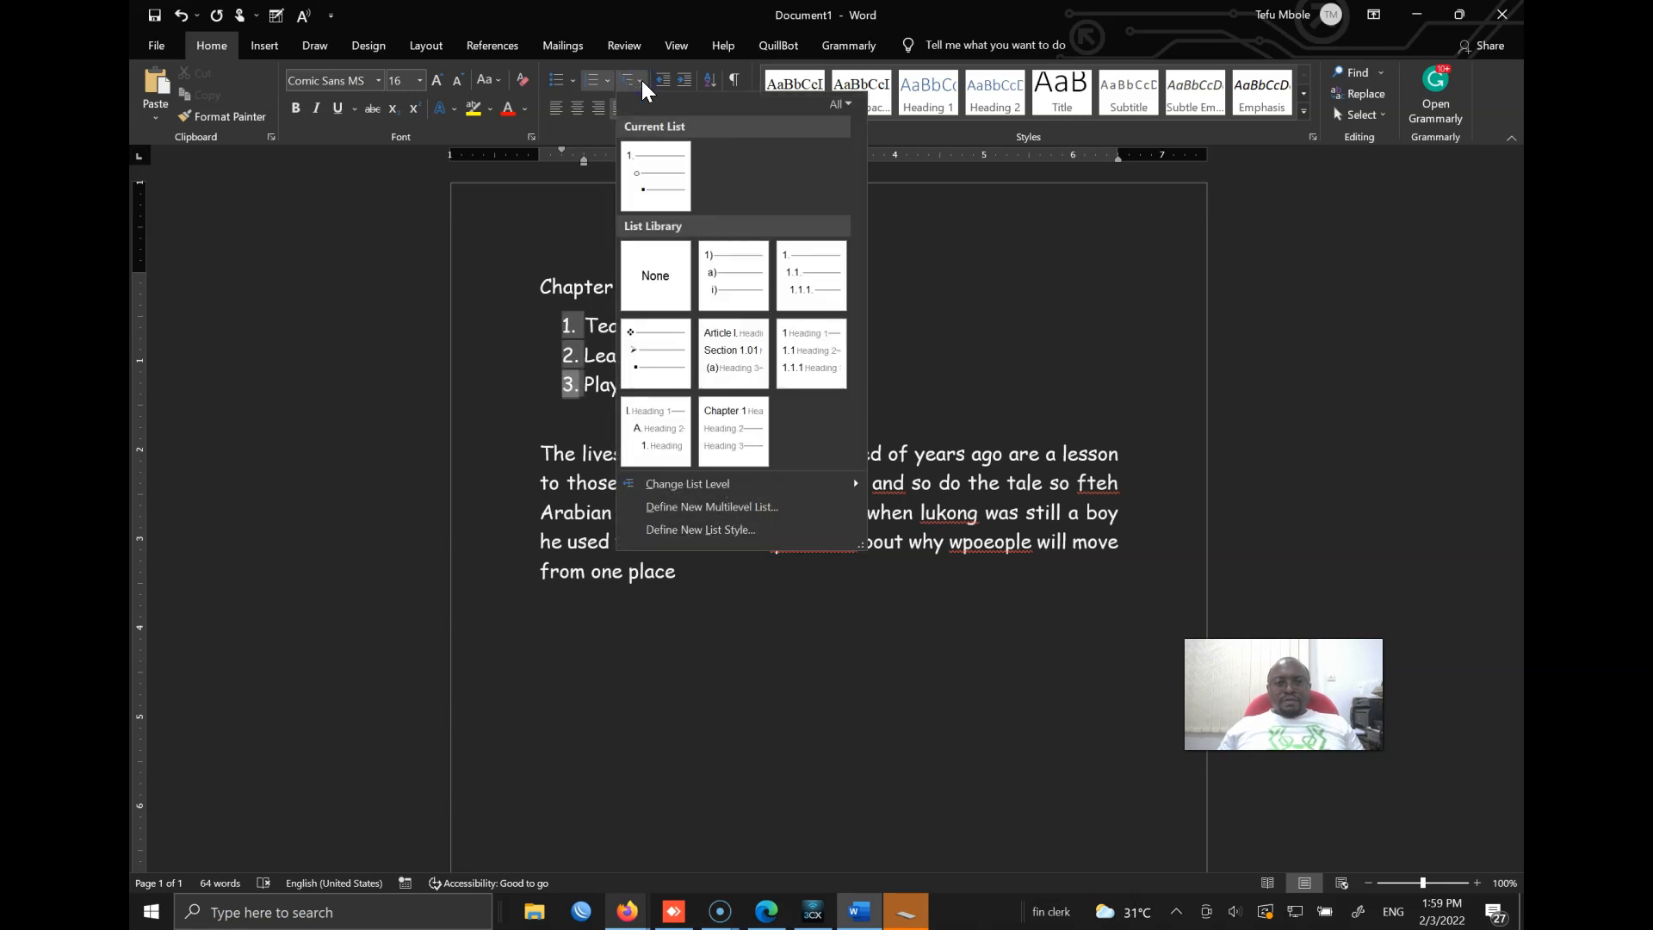
left_click(727, 258)
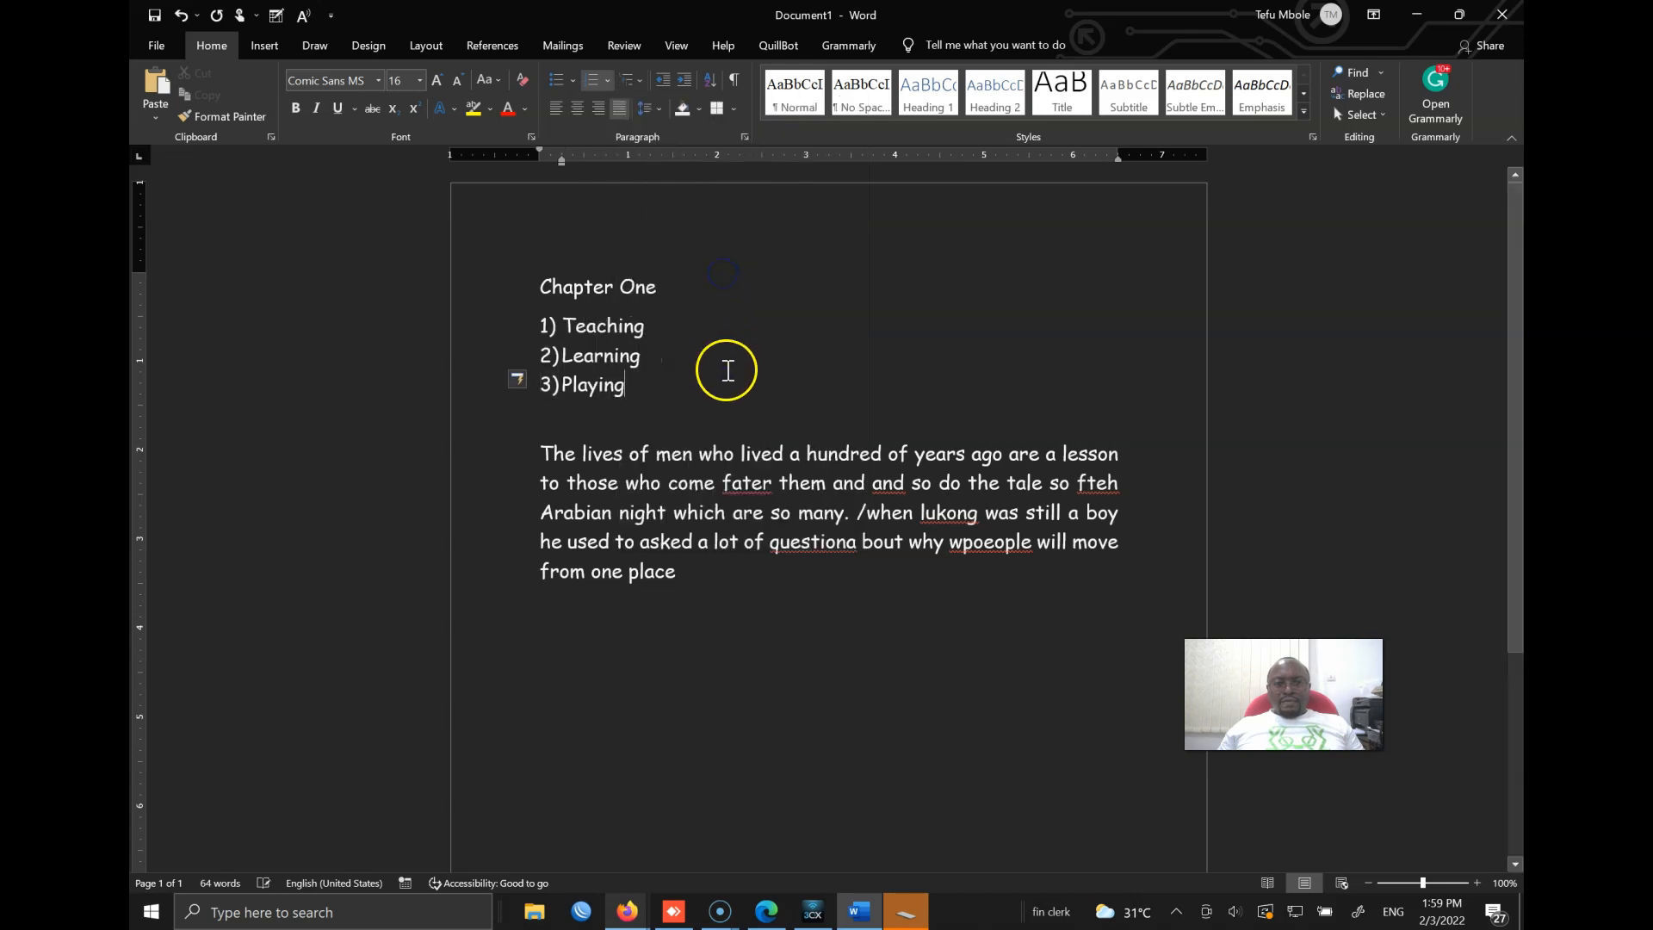
Add the second-level items "Level One" and "Level Two" under Teaching.
left_click(661, 332)
key("Return")
key("Tab")
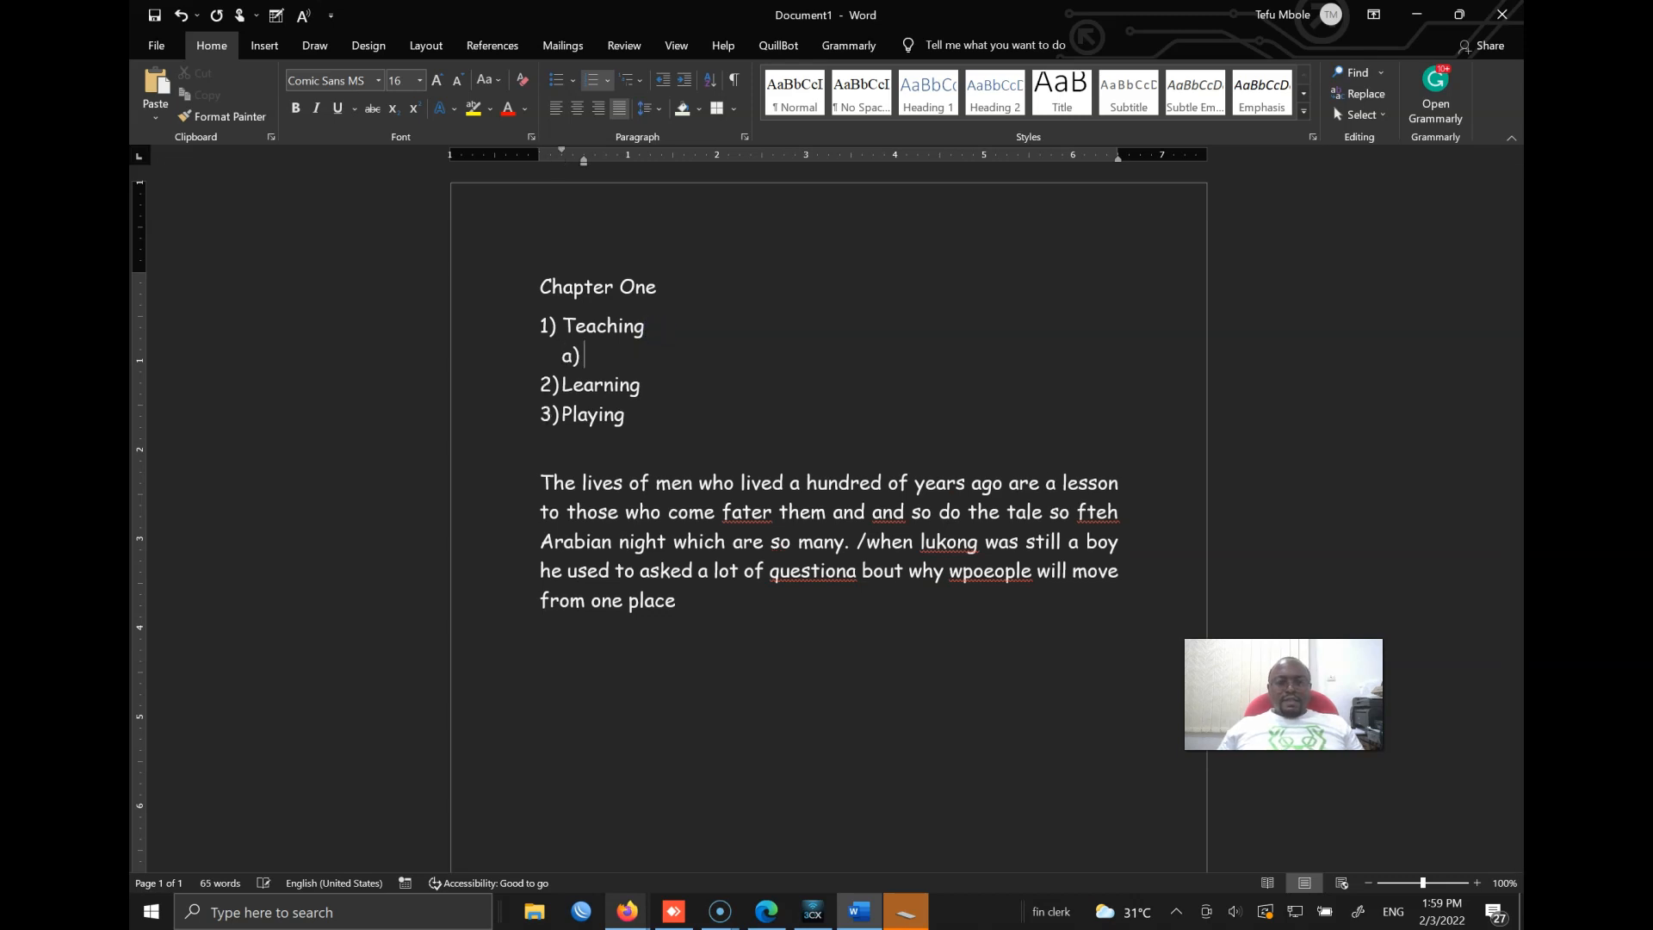
type("Level One")
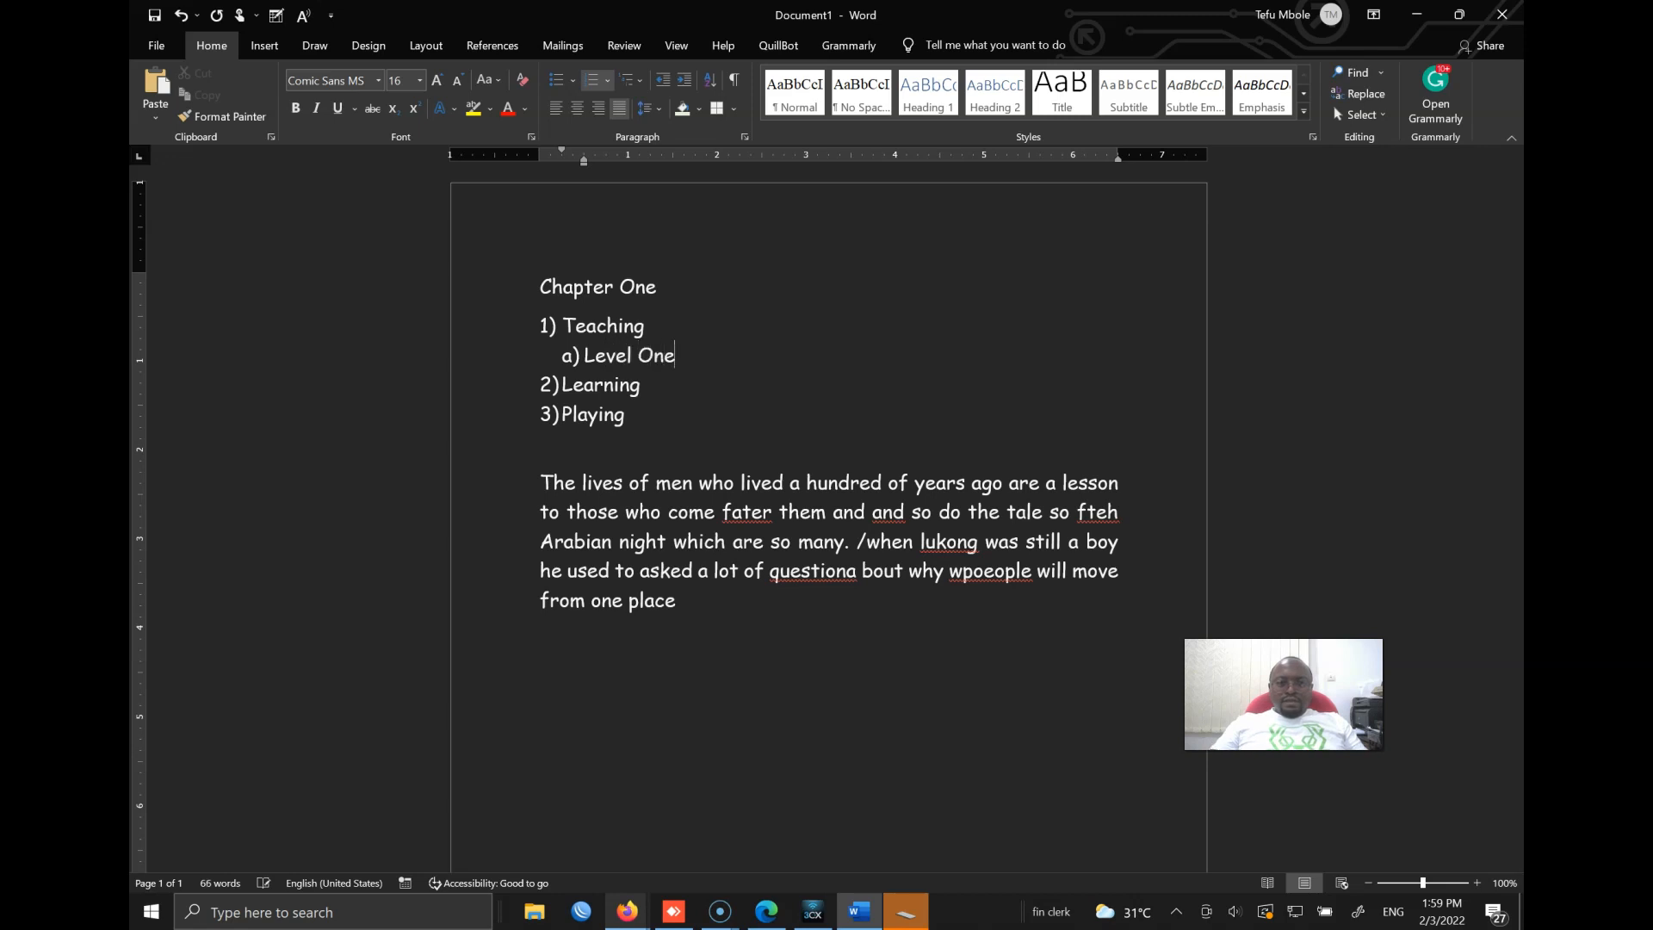
key("Return")
type("Lev")
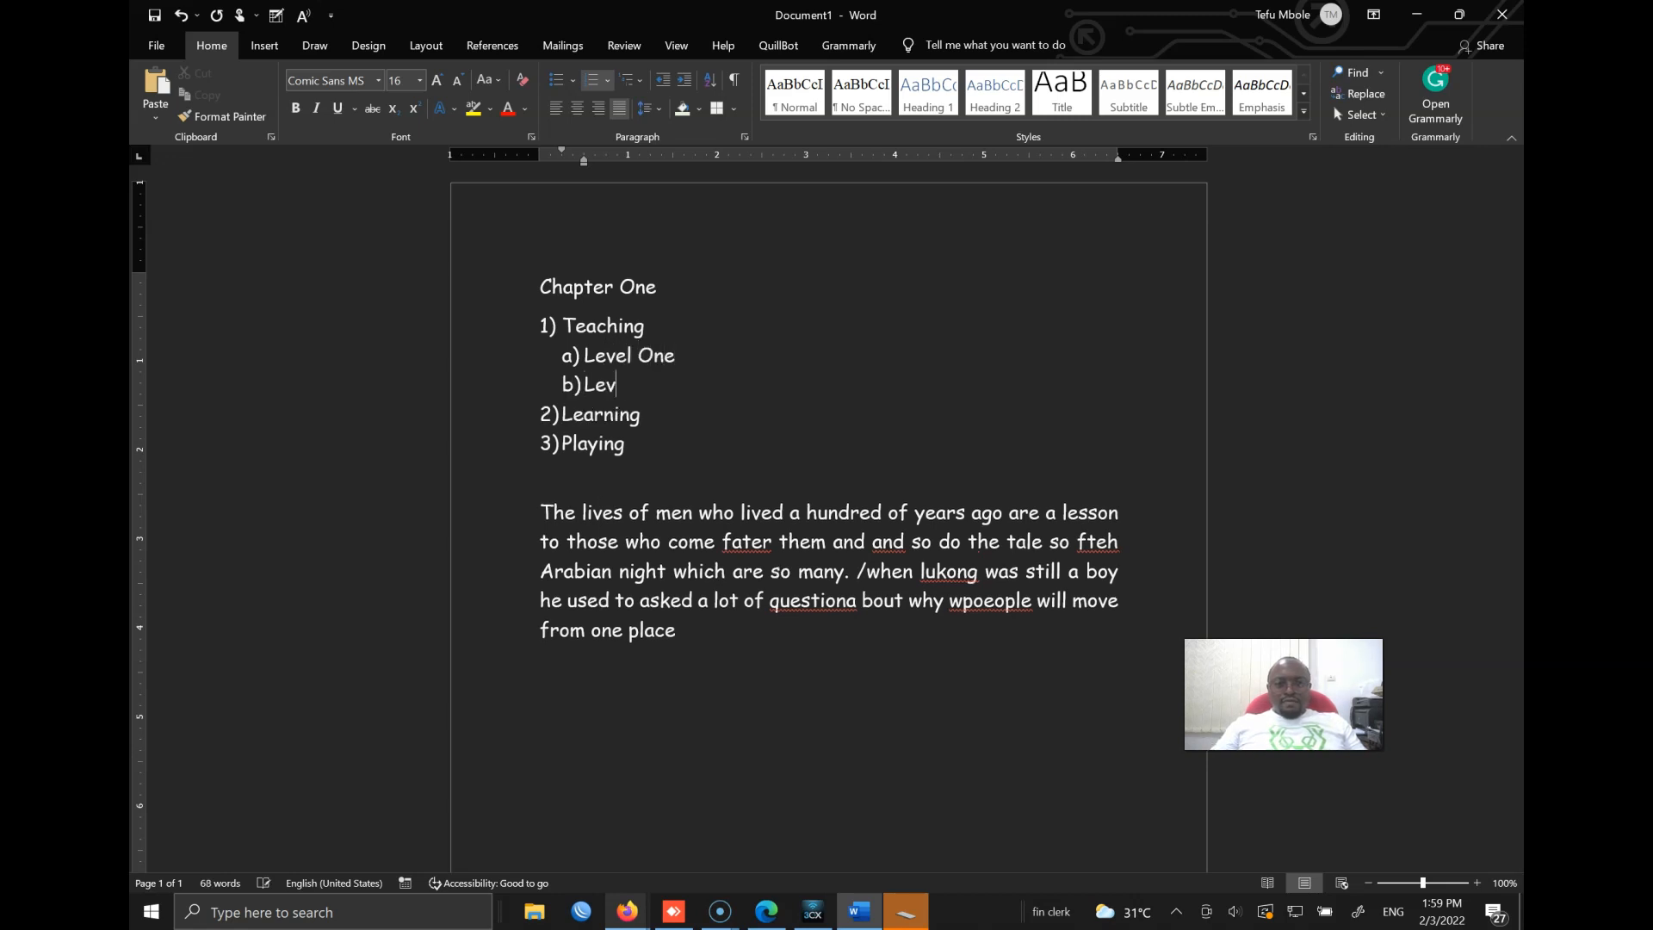
type("el Two")
Add the third-level items "Two A" and "Two B" under Level Two.
key("Return")
key("Tab")
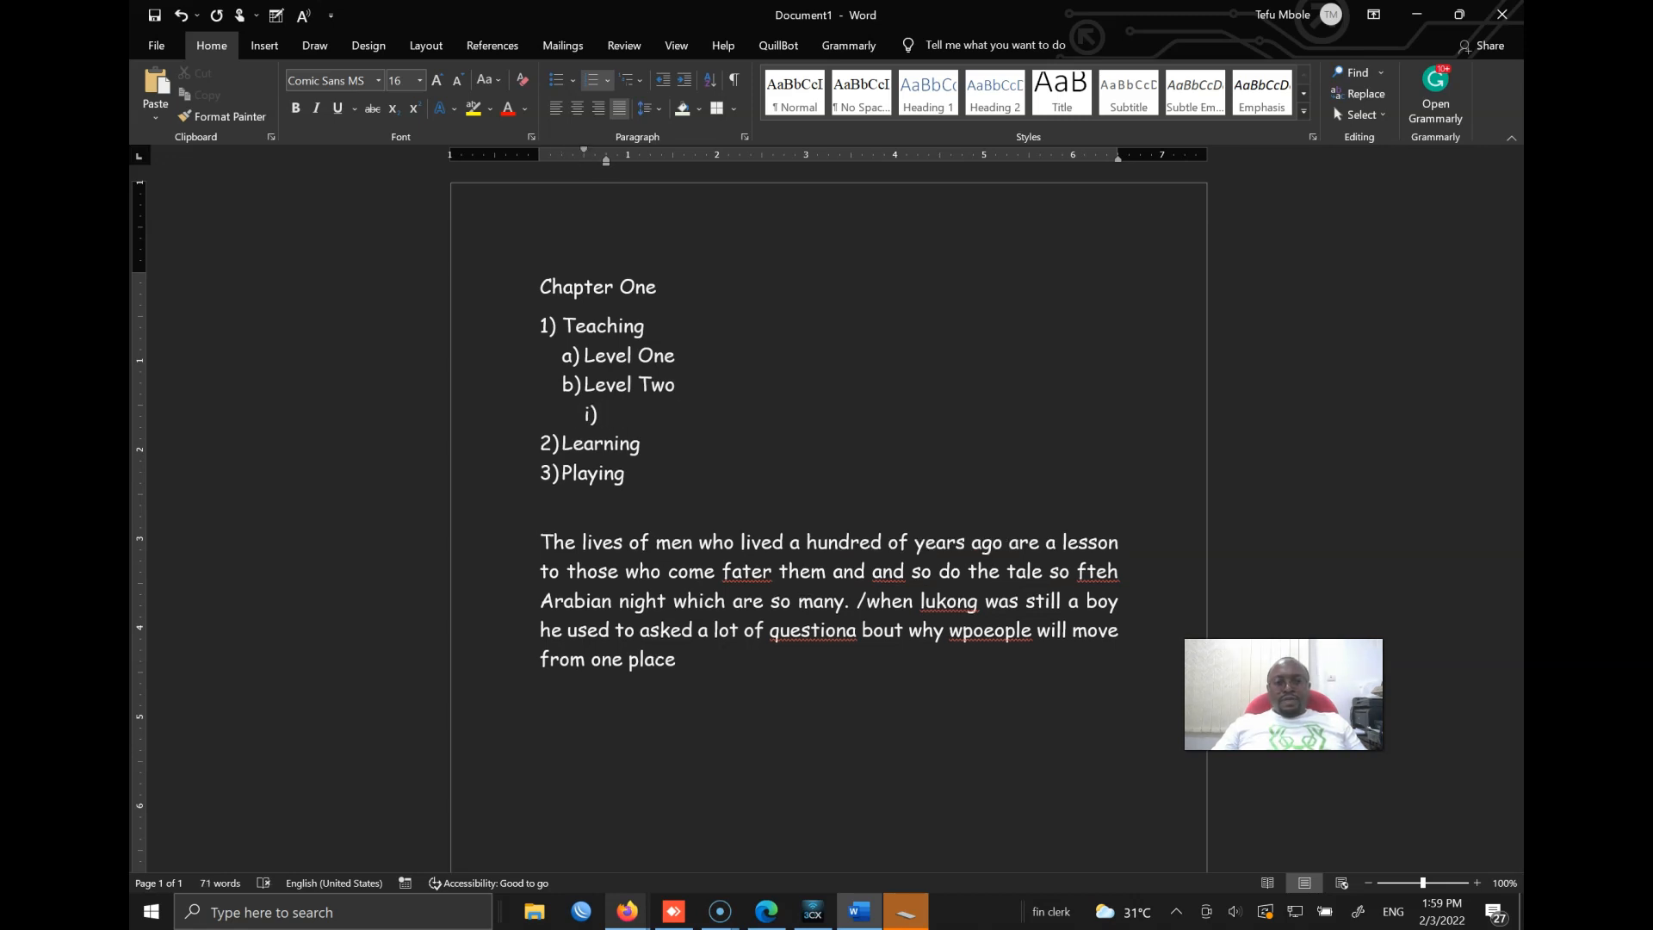
type("Two A")
key("Return")
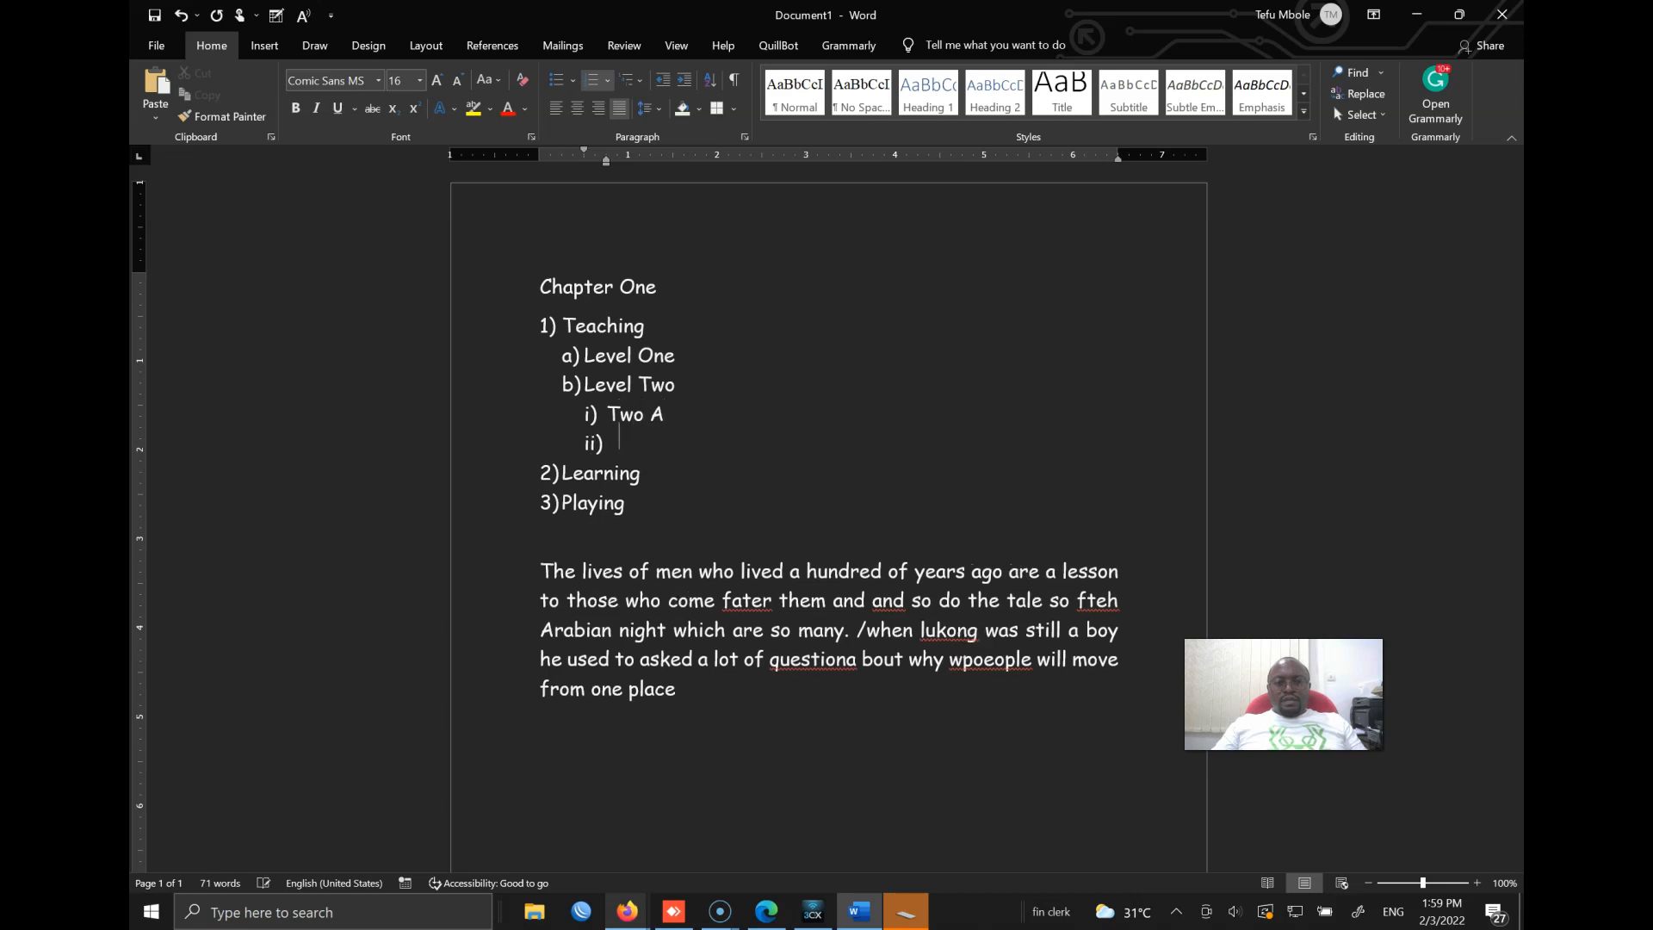
type("TWo B")
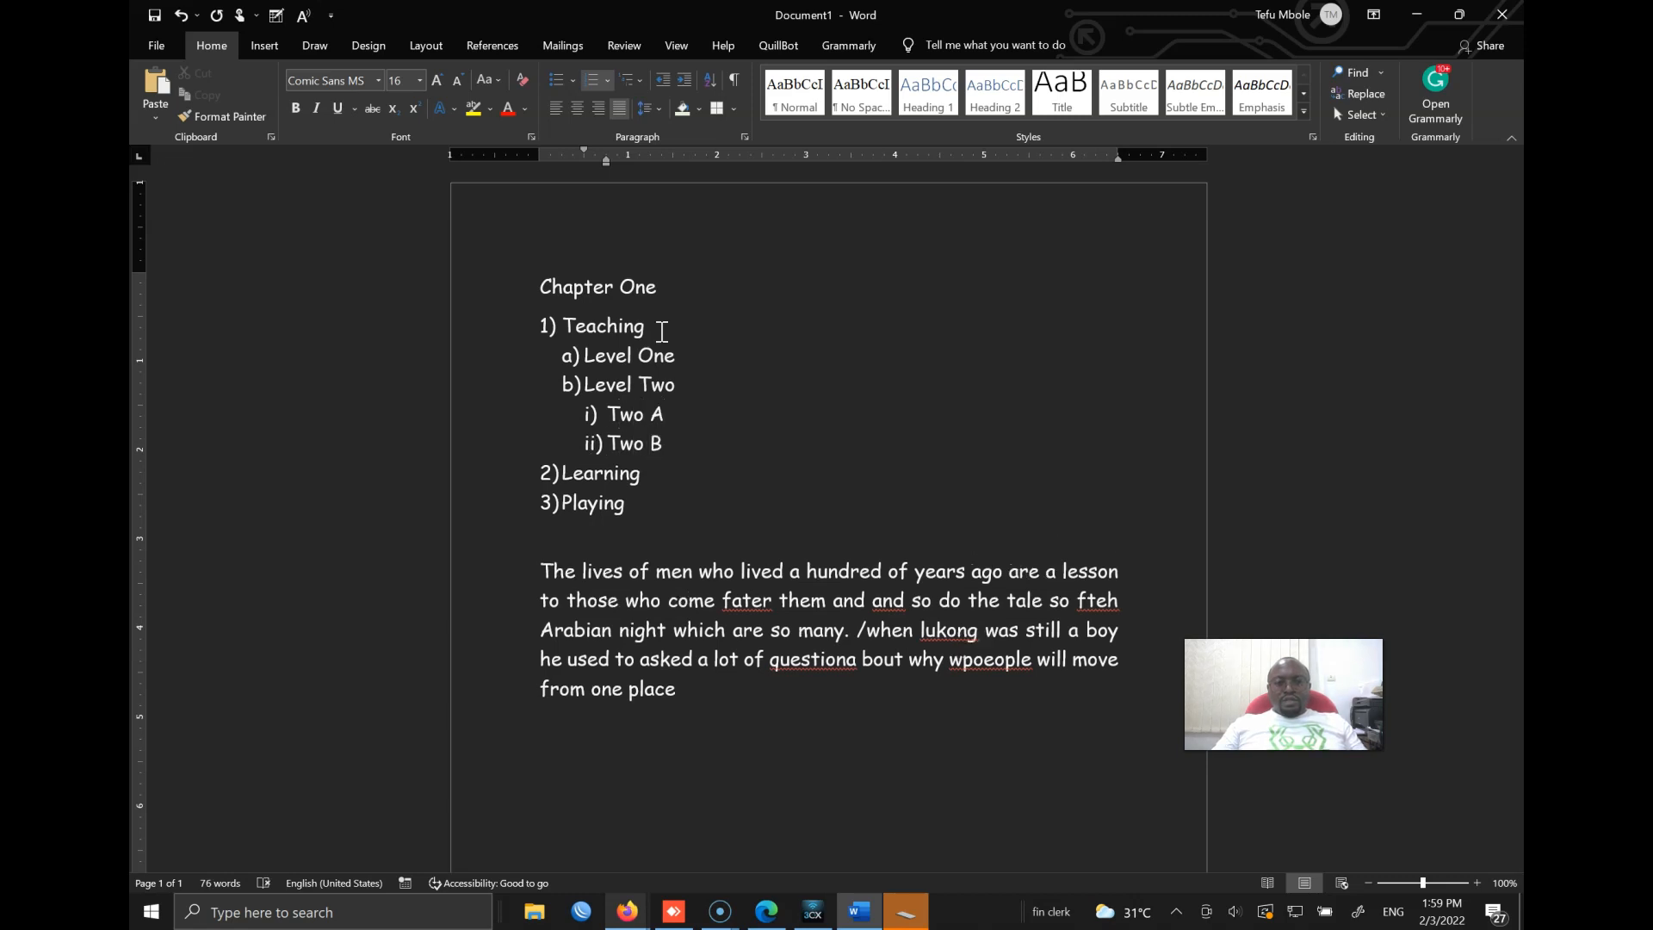
Add a fourth-level item "Two A1" under Two B, followed by a third-level item "Two C".
key("Return")
key("Tab")
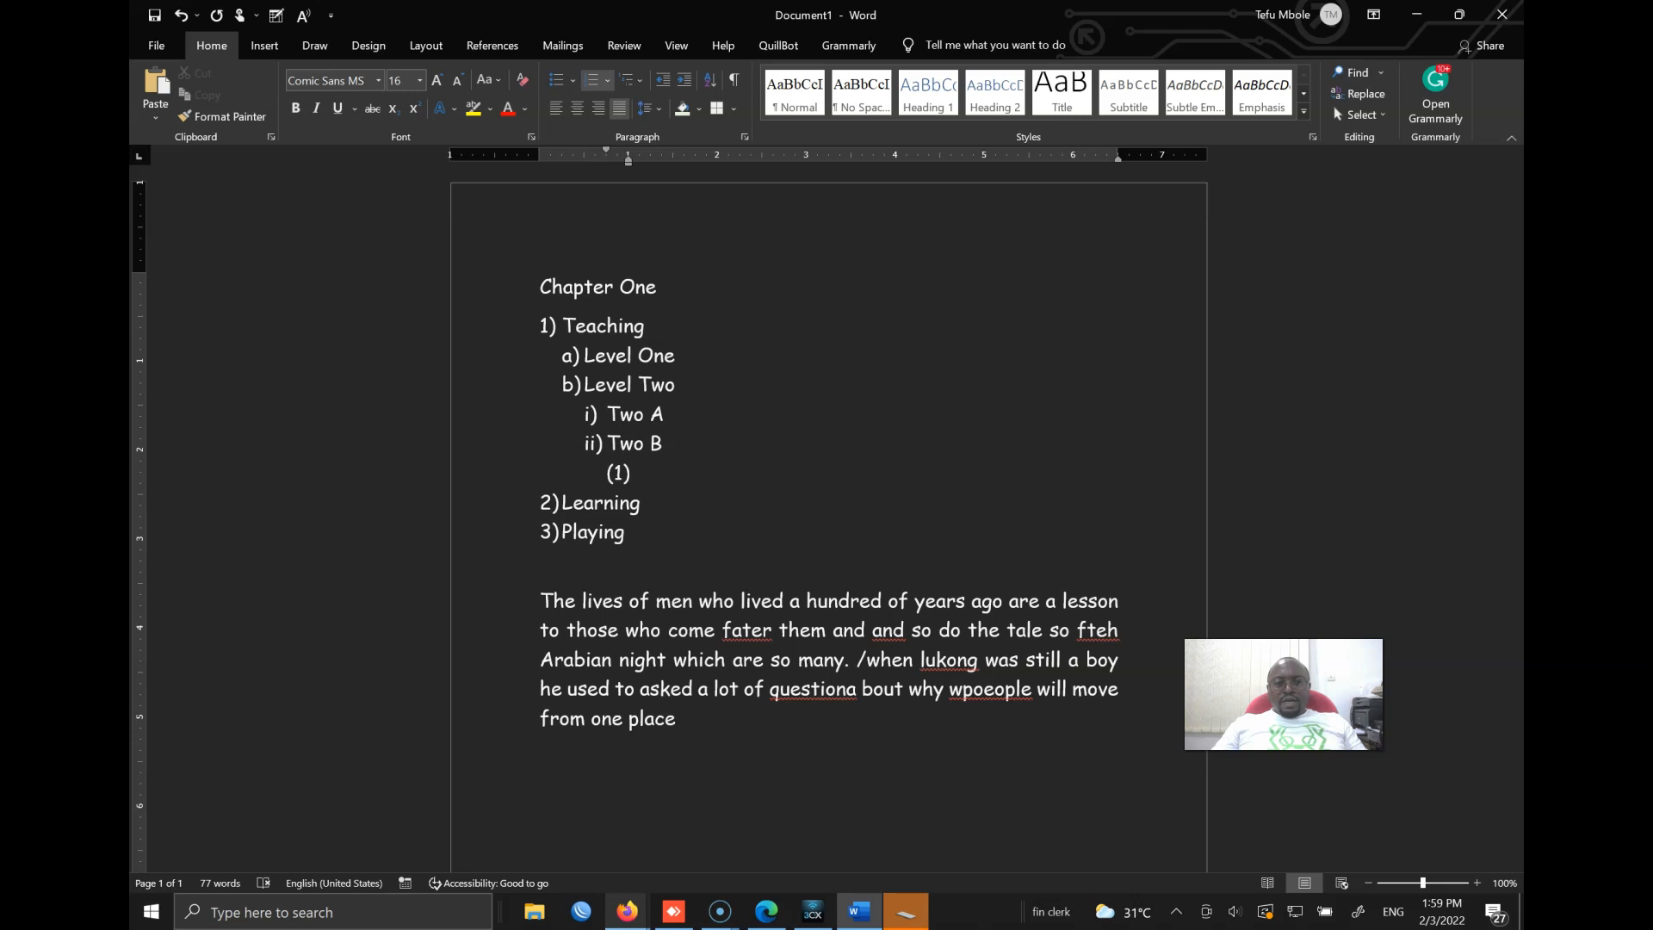
type("Two A1")
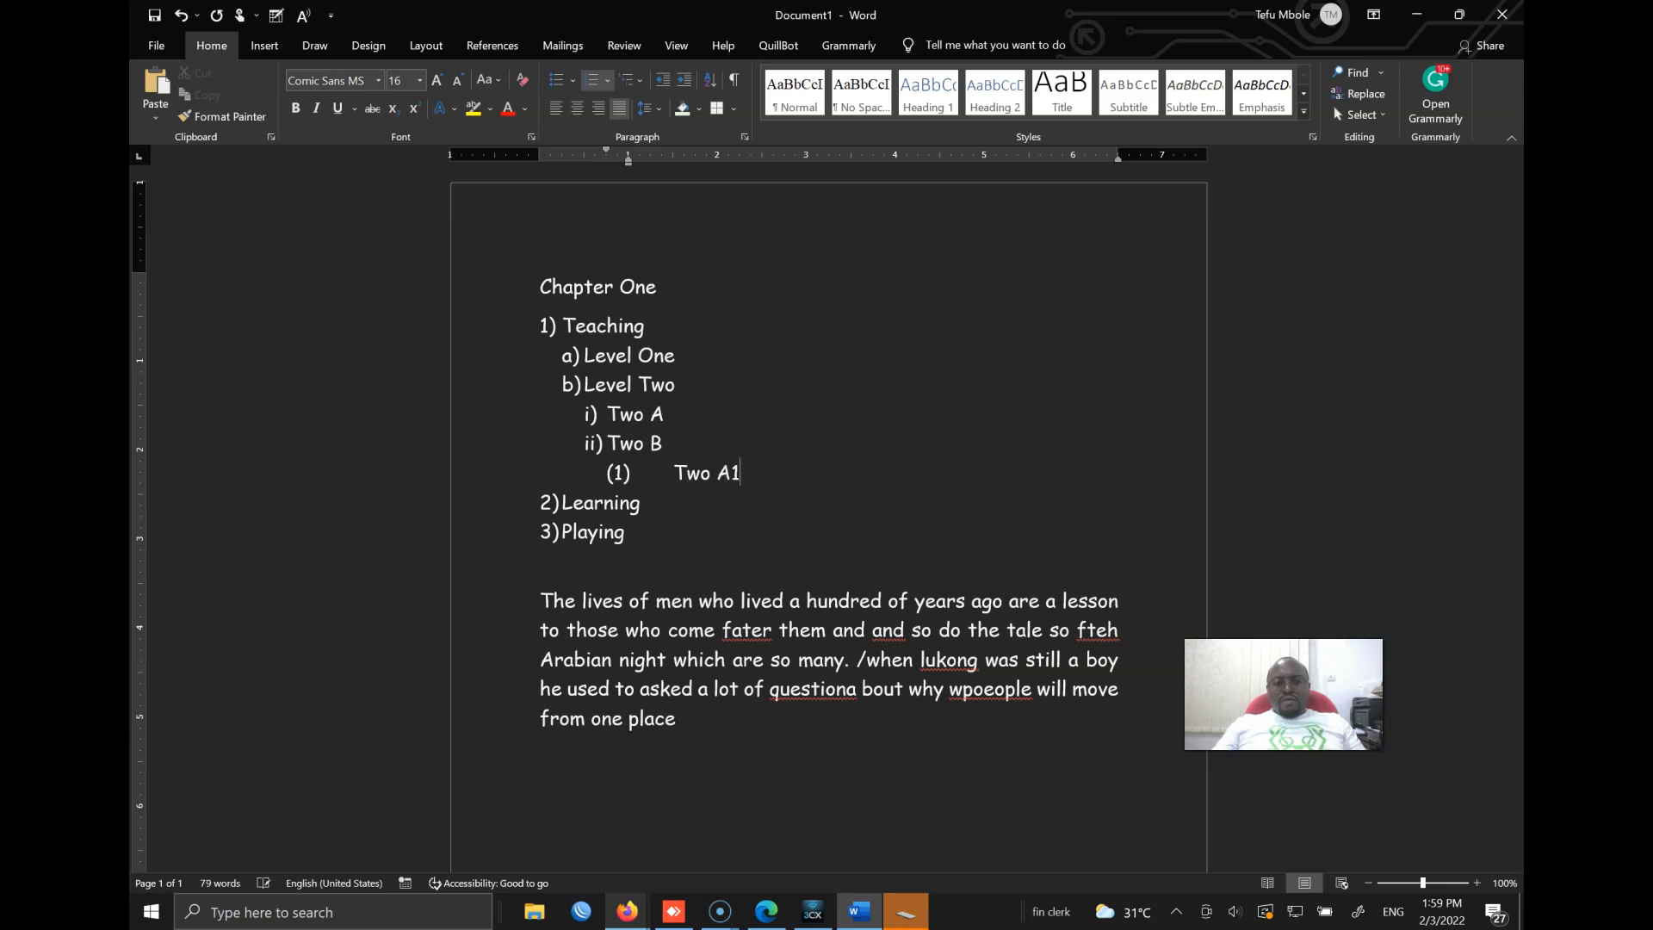
key("Return")
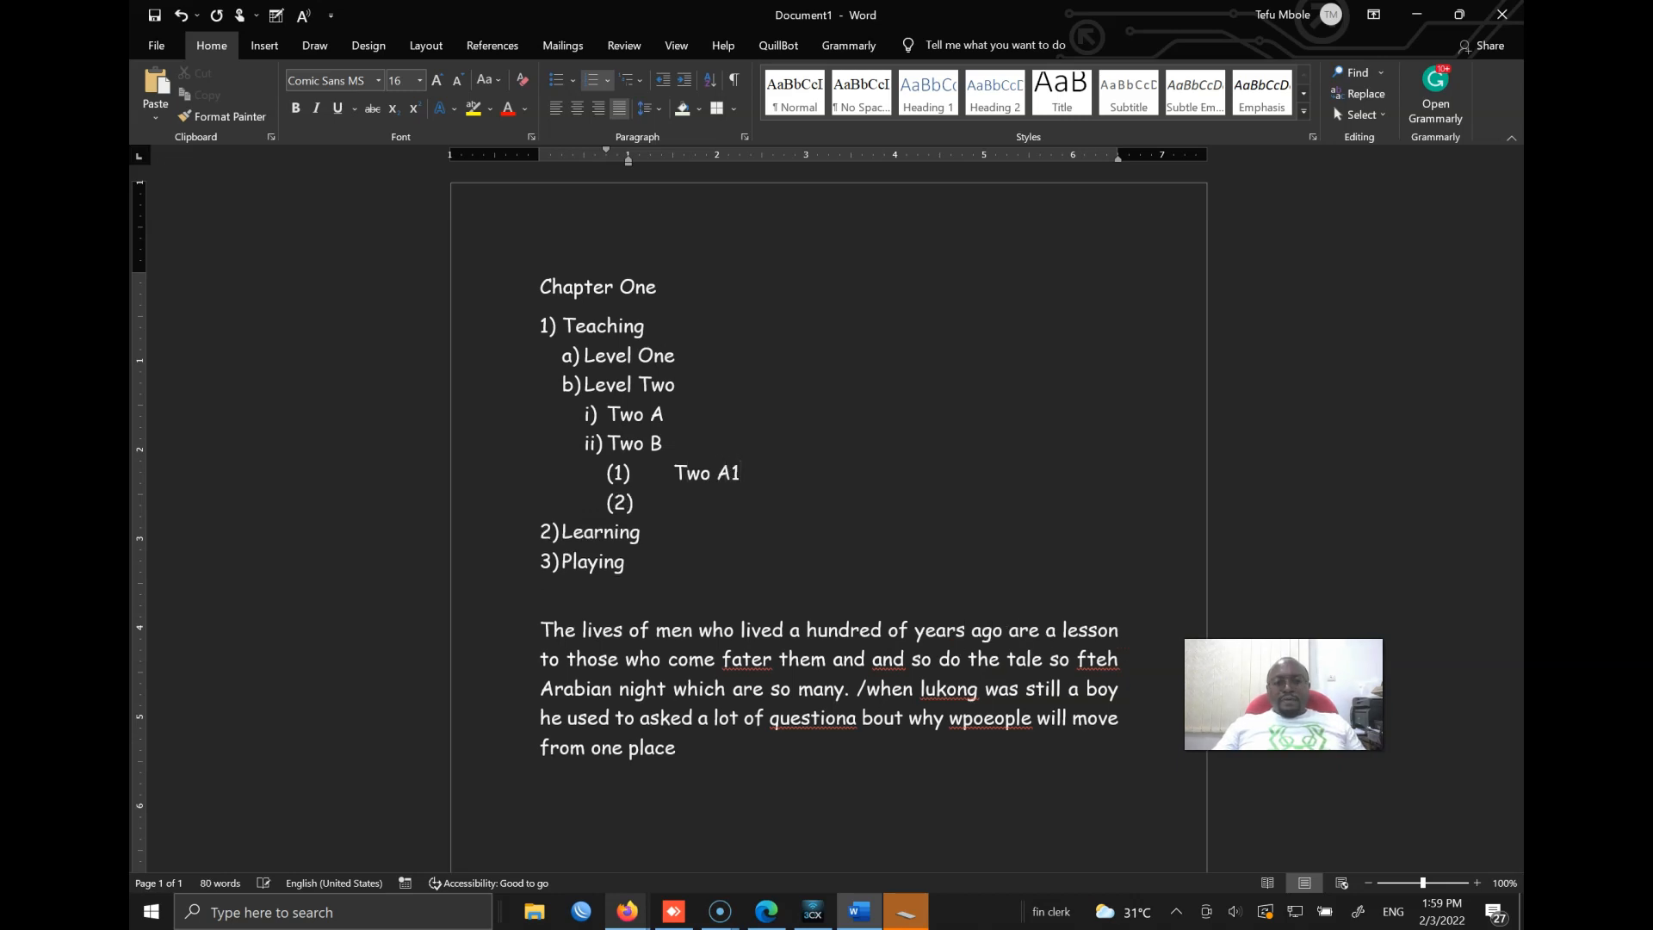
key("shift+Tab")
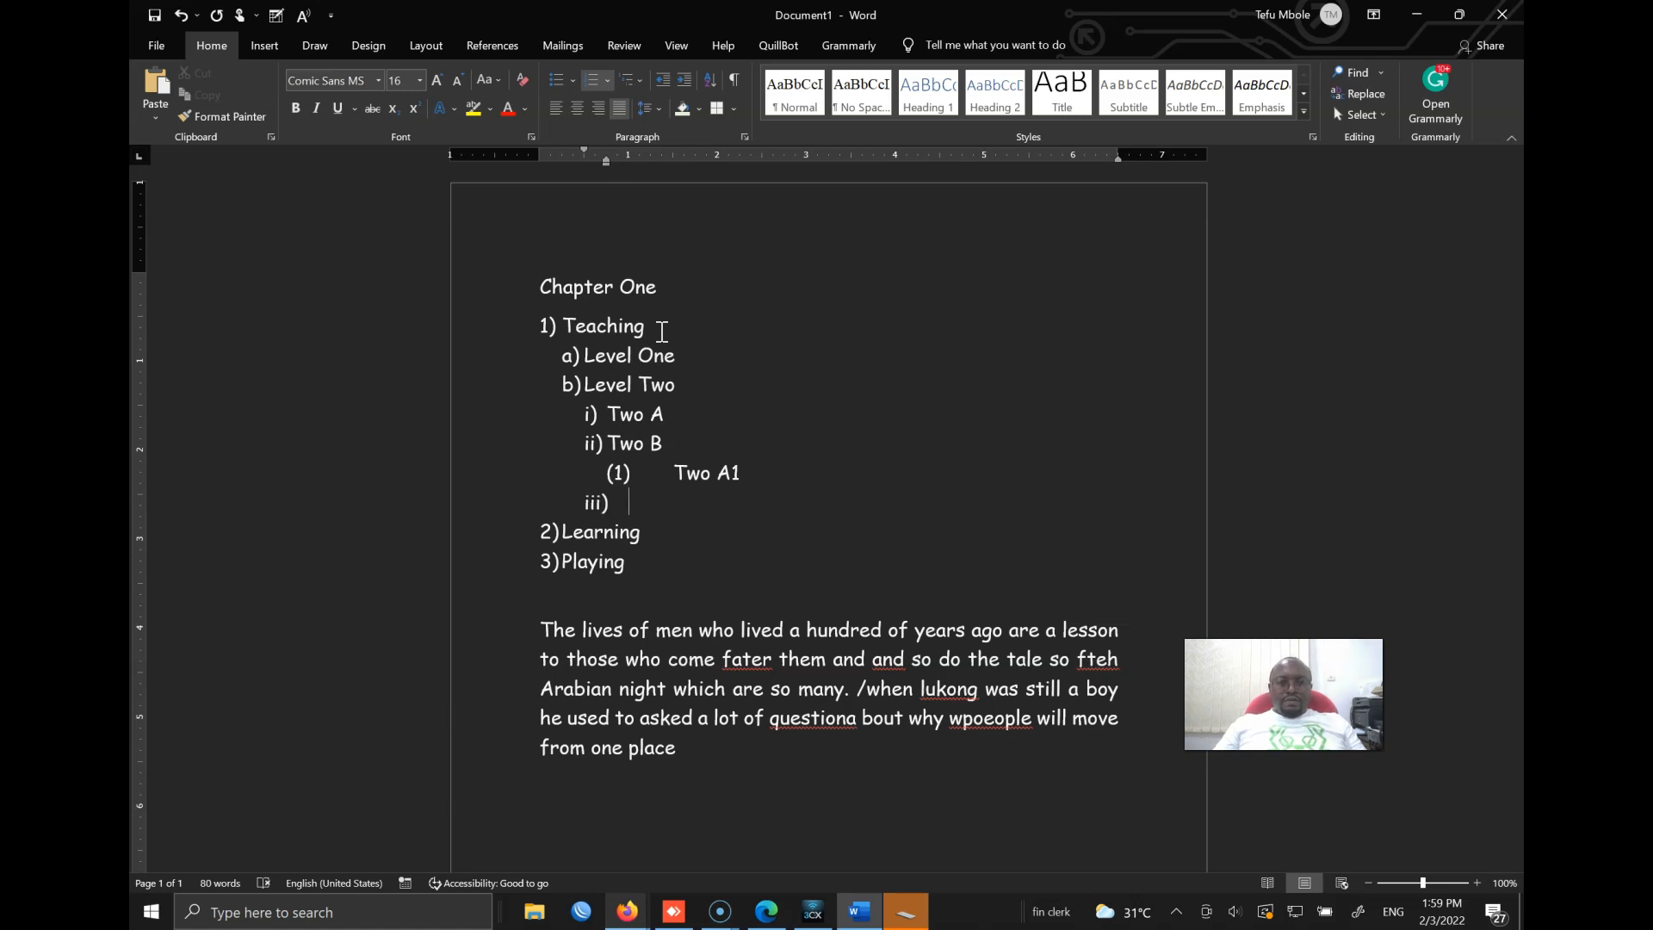
type("Two C")
Add "Level Three" as a second-level item after Two C.
key("Return")
key("shift+Tab")
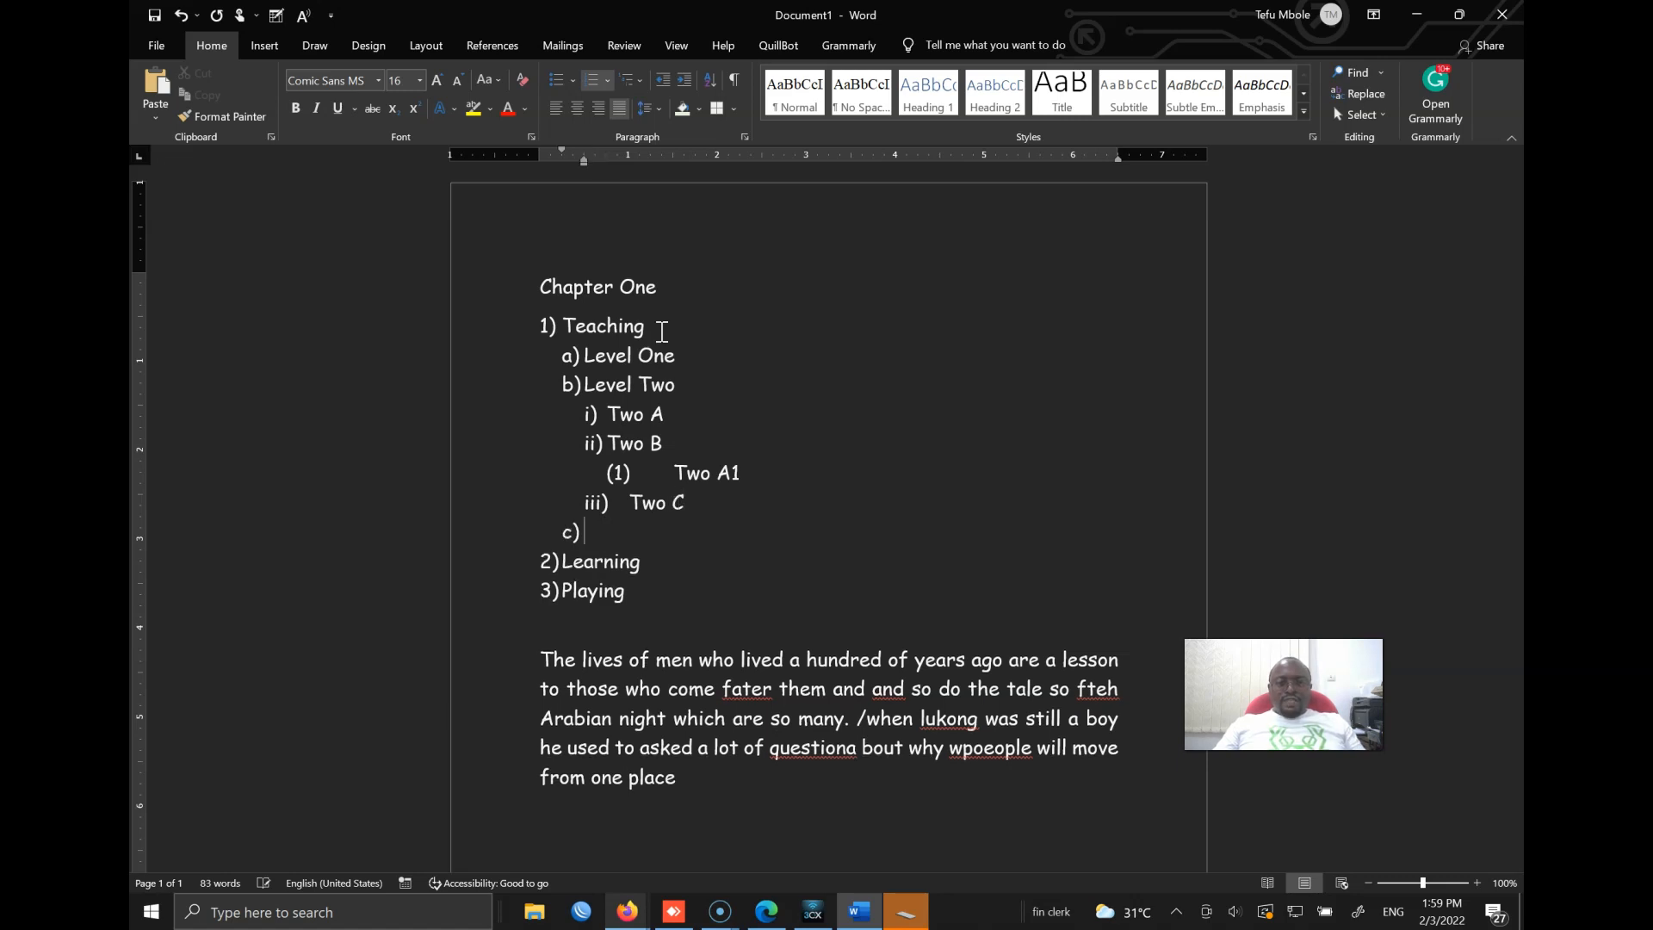
type("Level Thre")
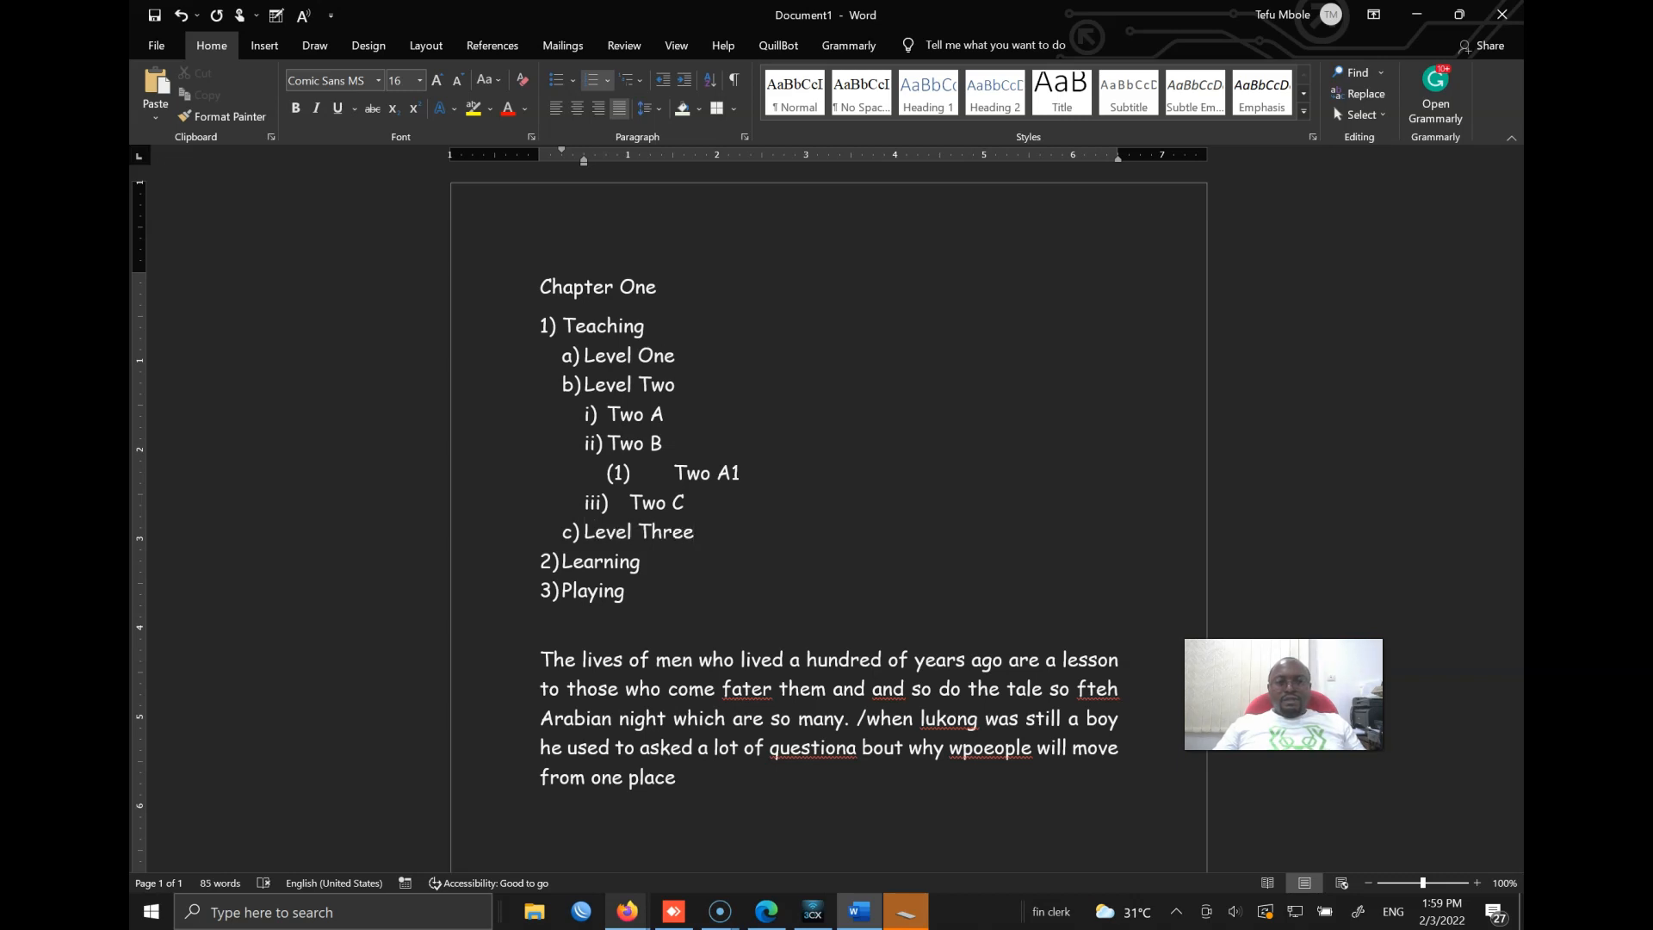
type("e")
key("shift+Return")
key("BackSpace")
Add a first-level item "Counting" between Level Three and Learning.
key("Return")
key("shift+Tab")
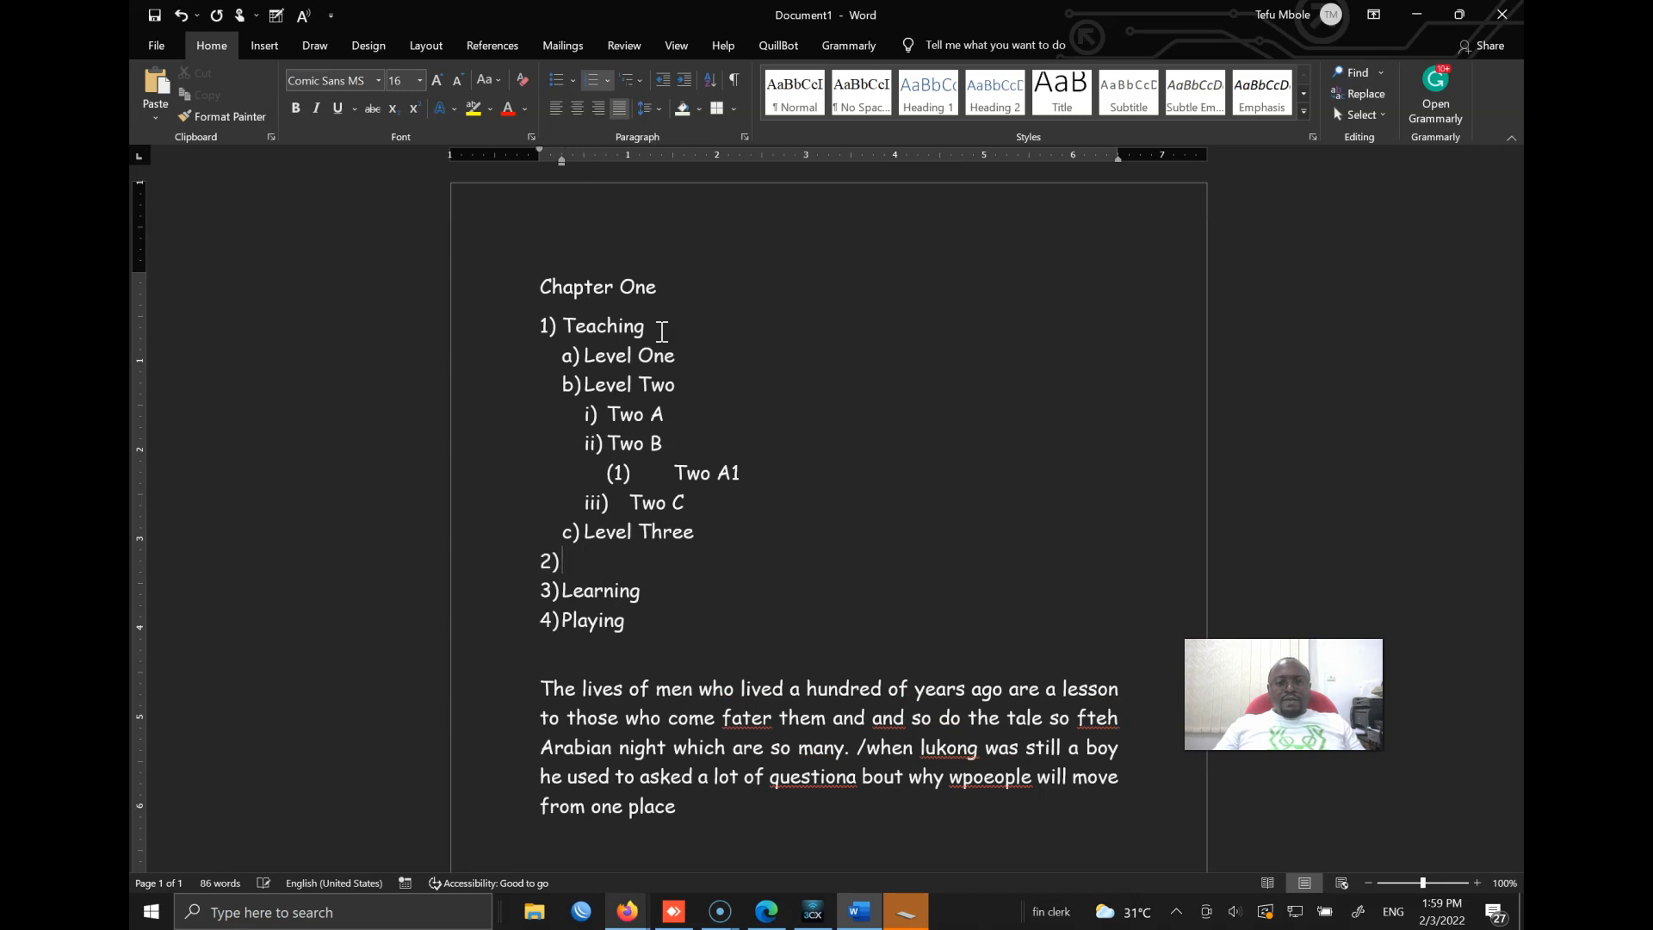
type("Counting")
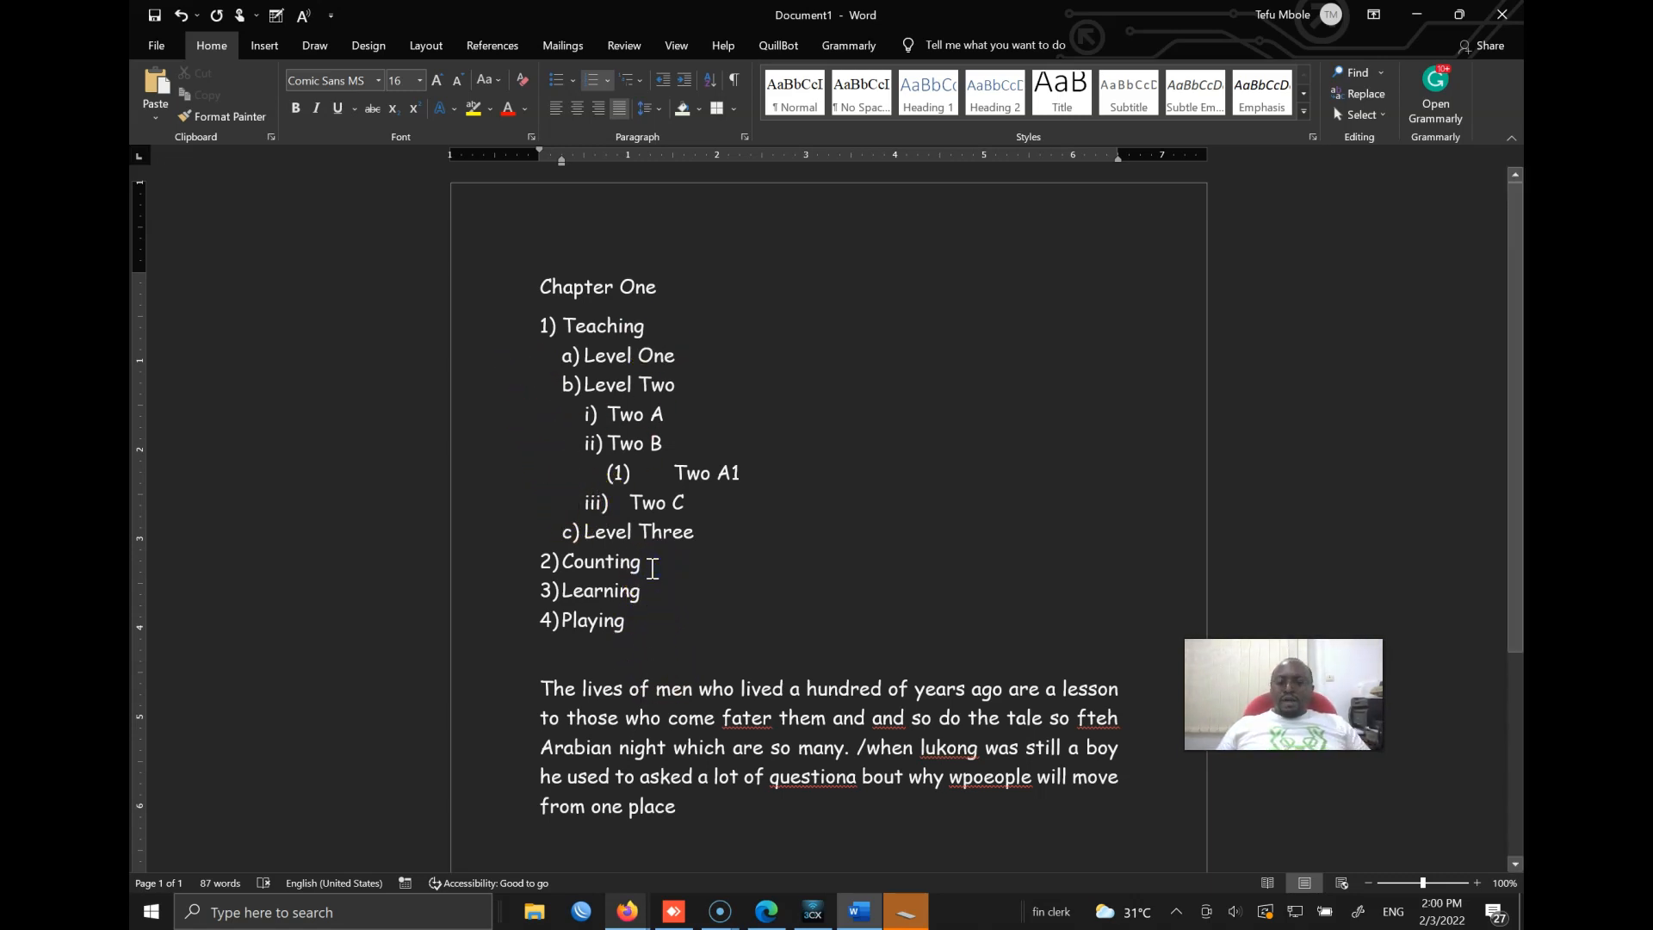
Add the second-level items "Level One", "Level Two" and "Level Three" under Counting, and remove the number from the extra line below them.
key("Return")
key("Tab")
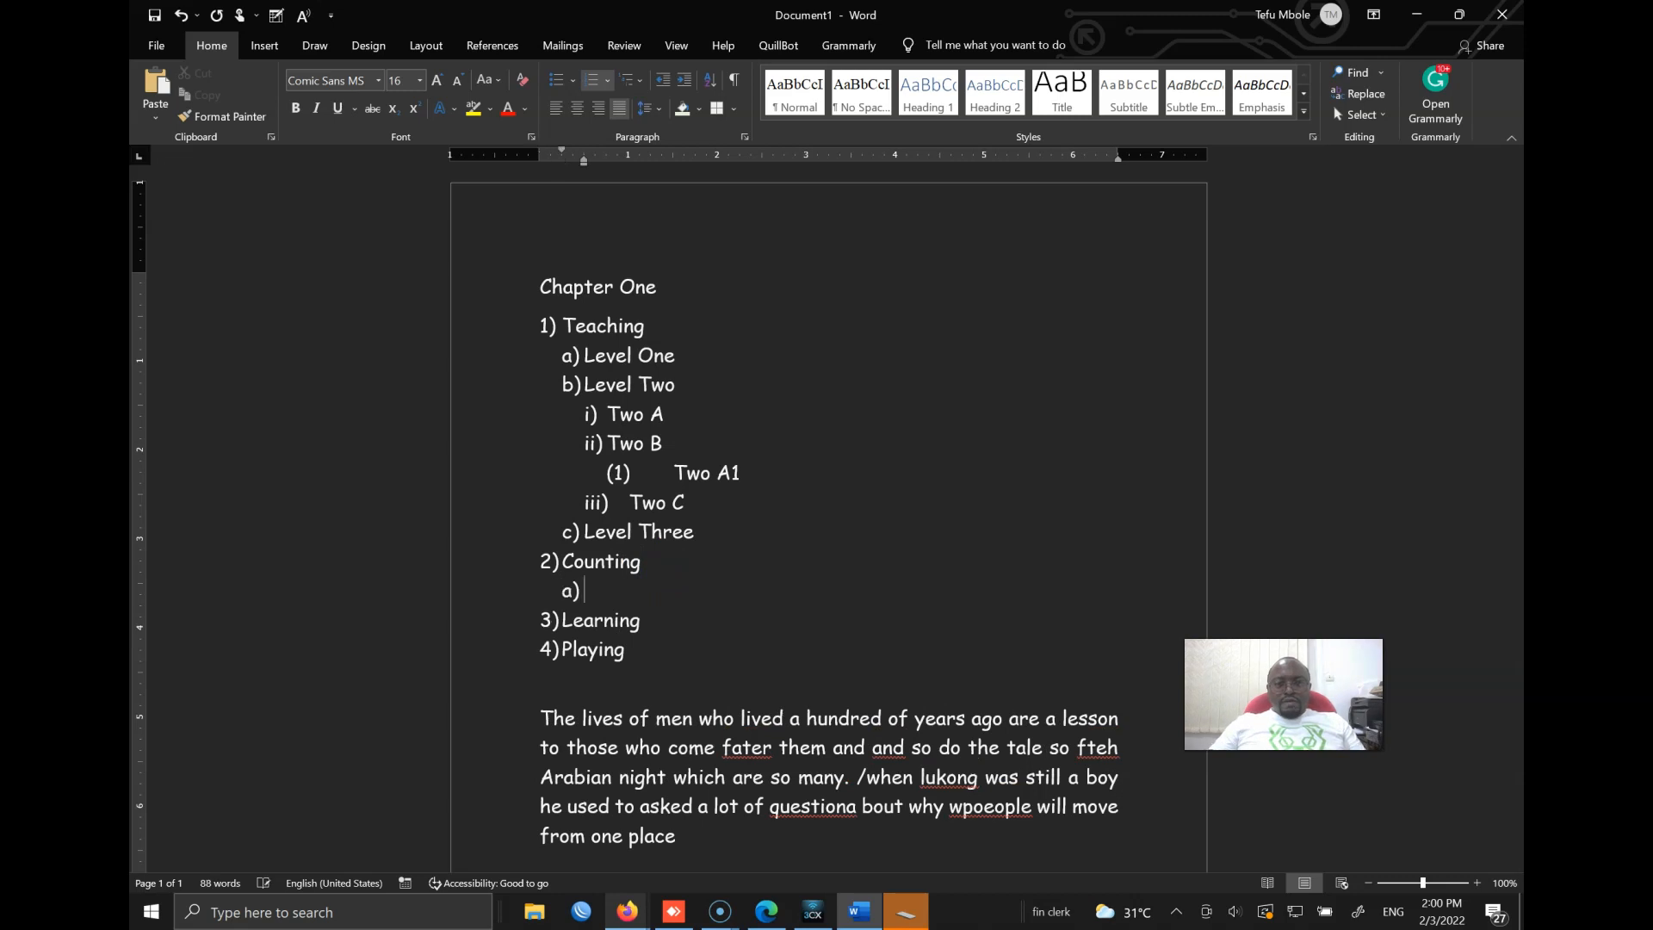
type("Level One")
key("Return")
type("Level Two")
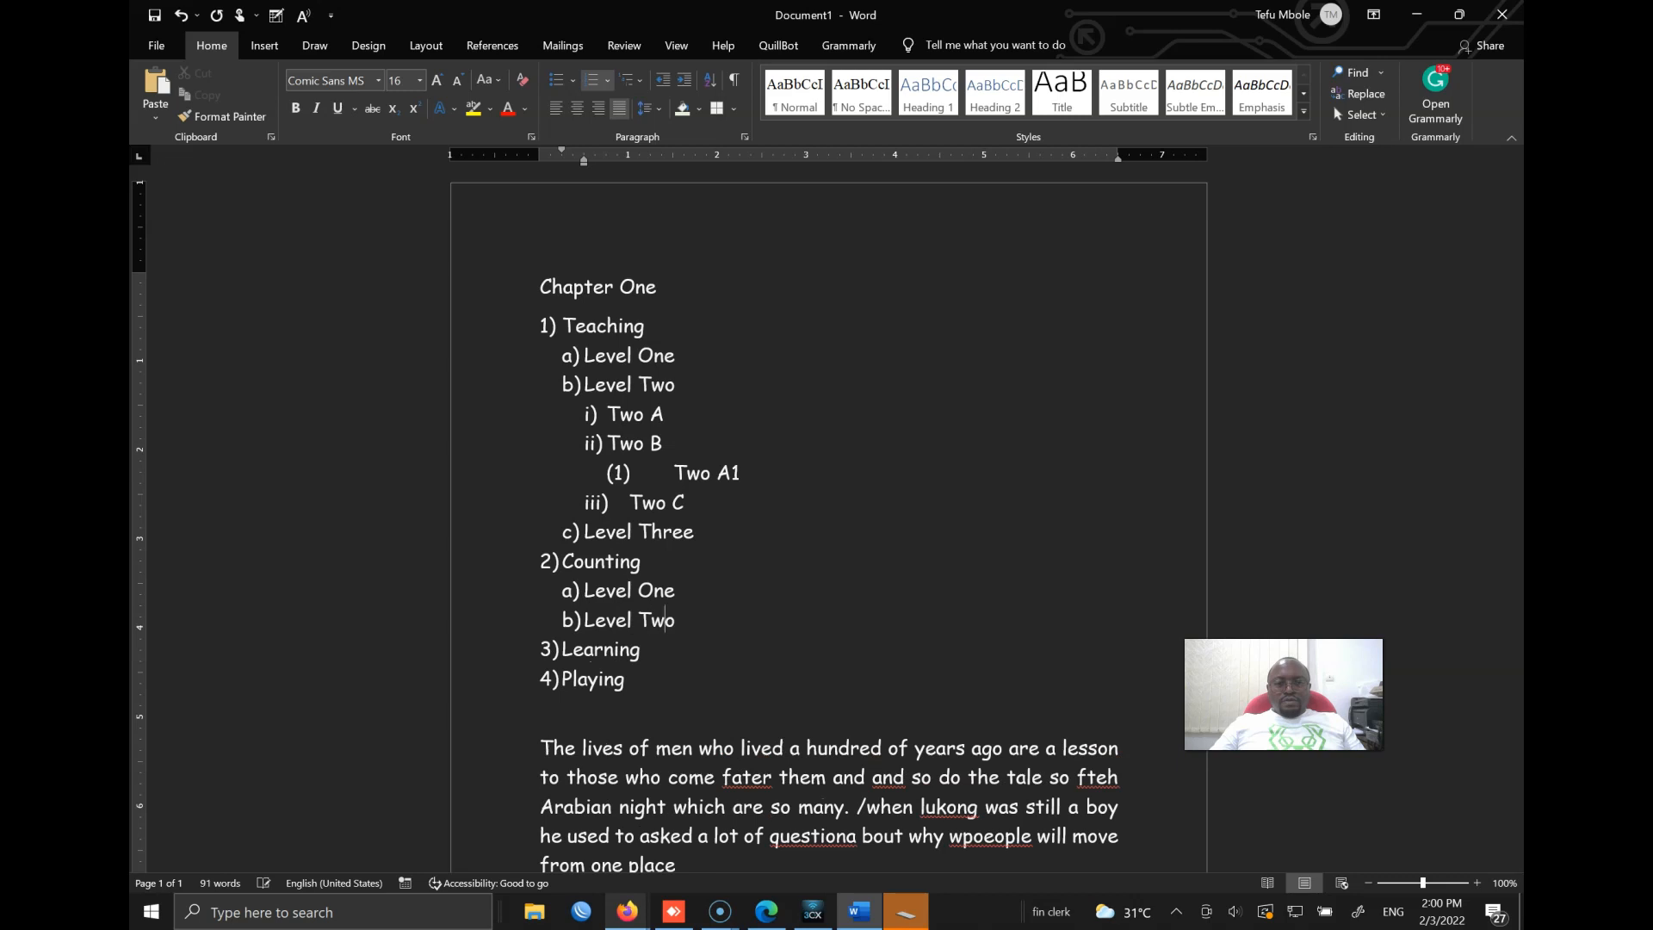
key("Return")
type("Level Trh")
key("BackSpace")
key("BackSpace")
type("hree")
key("Return")
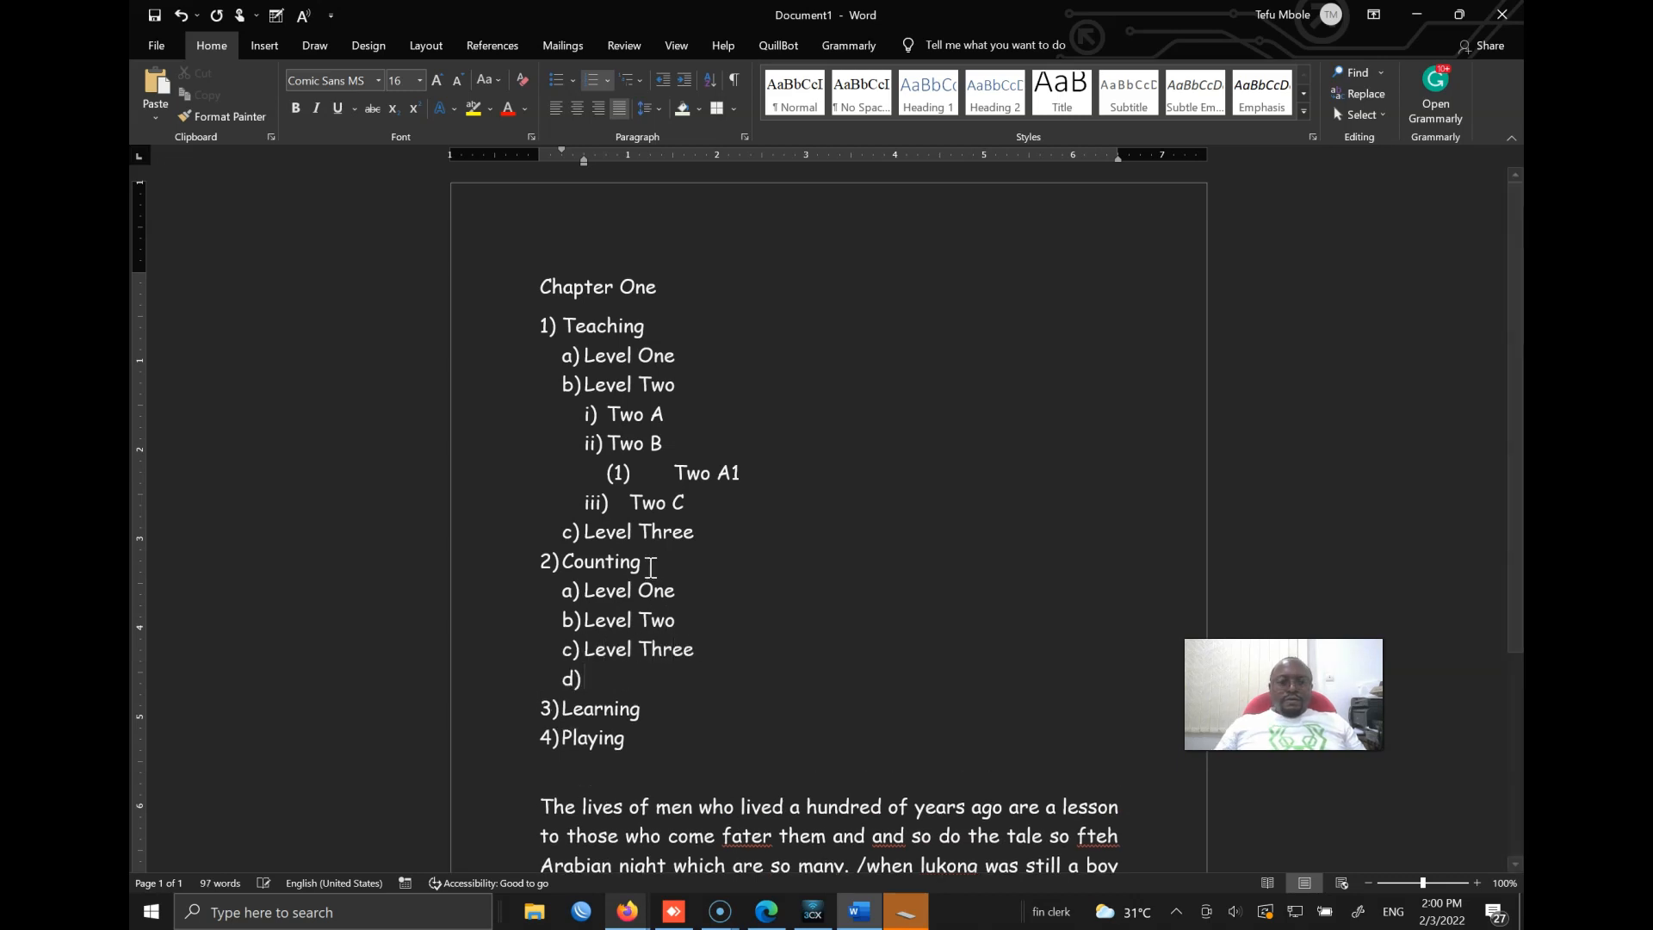
key("BackSpace")
Add the third-level items "One A" and "One B" beneath Level One in the Counting section, removing the extra empty item.
left_click(680, 588)
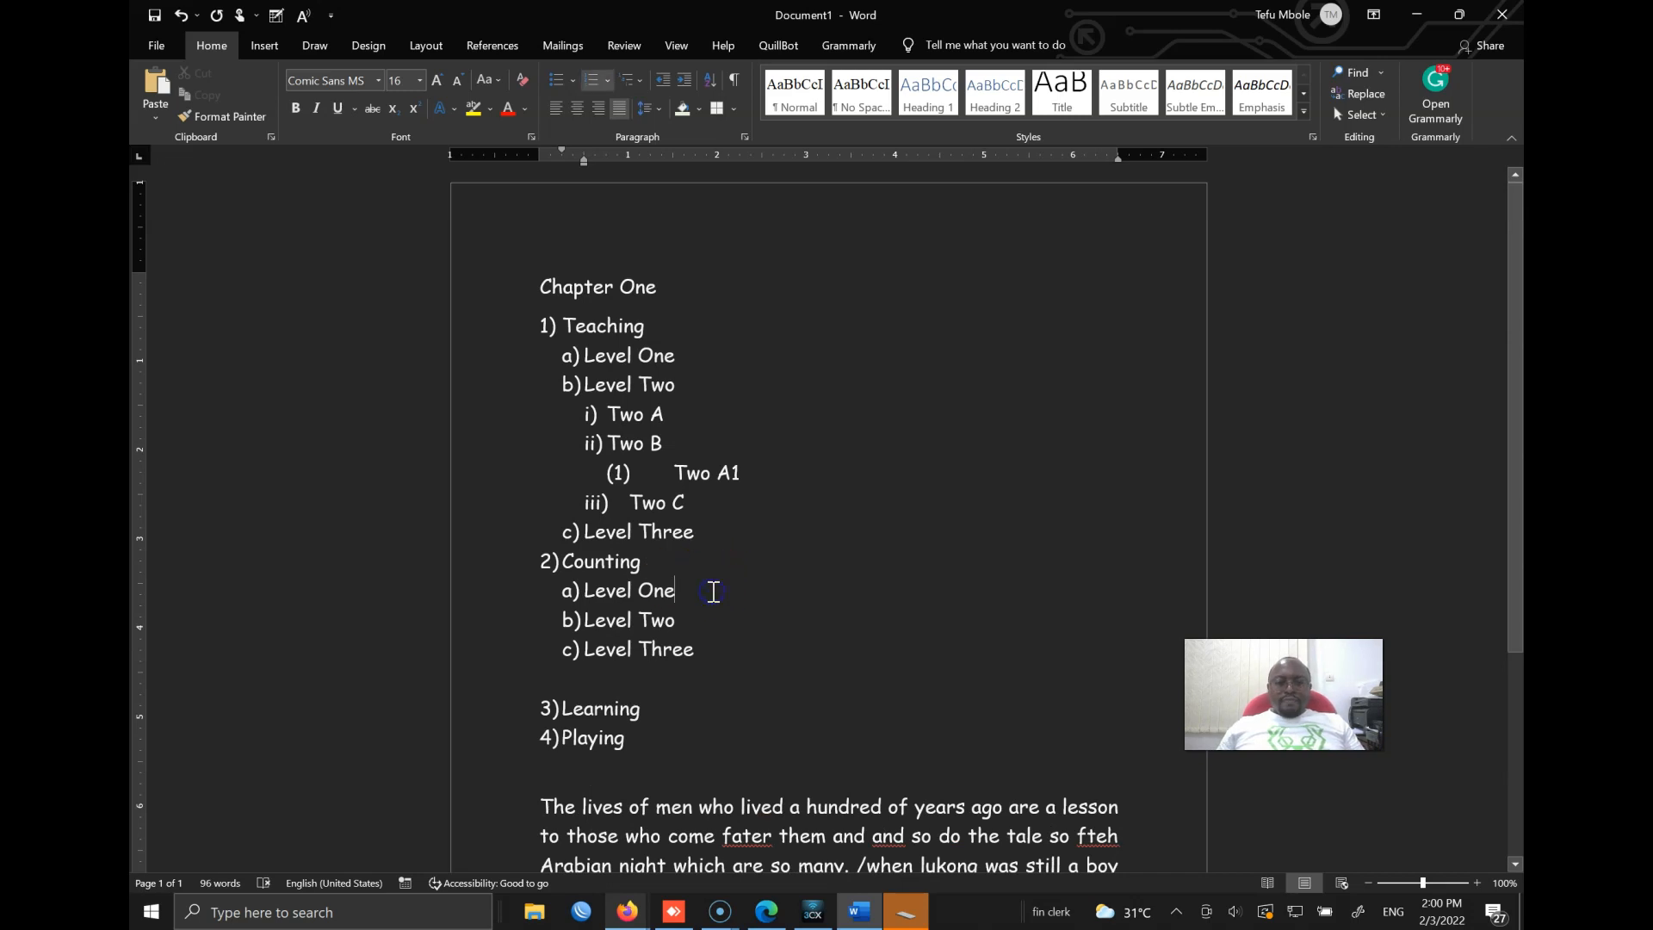
key("Return")
key("Tab")
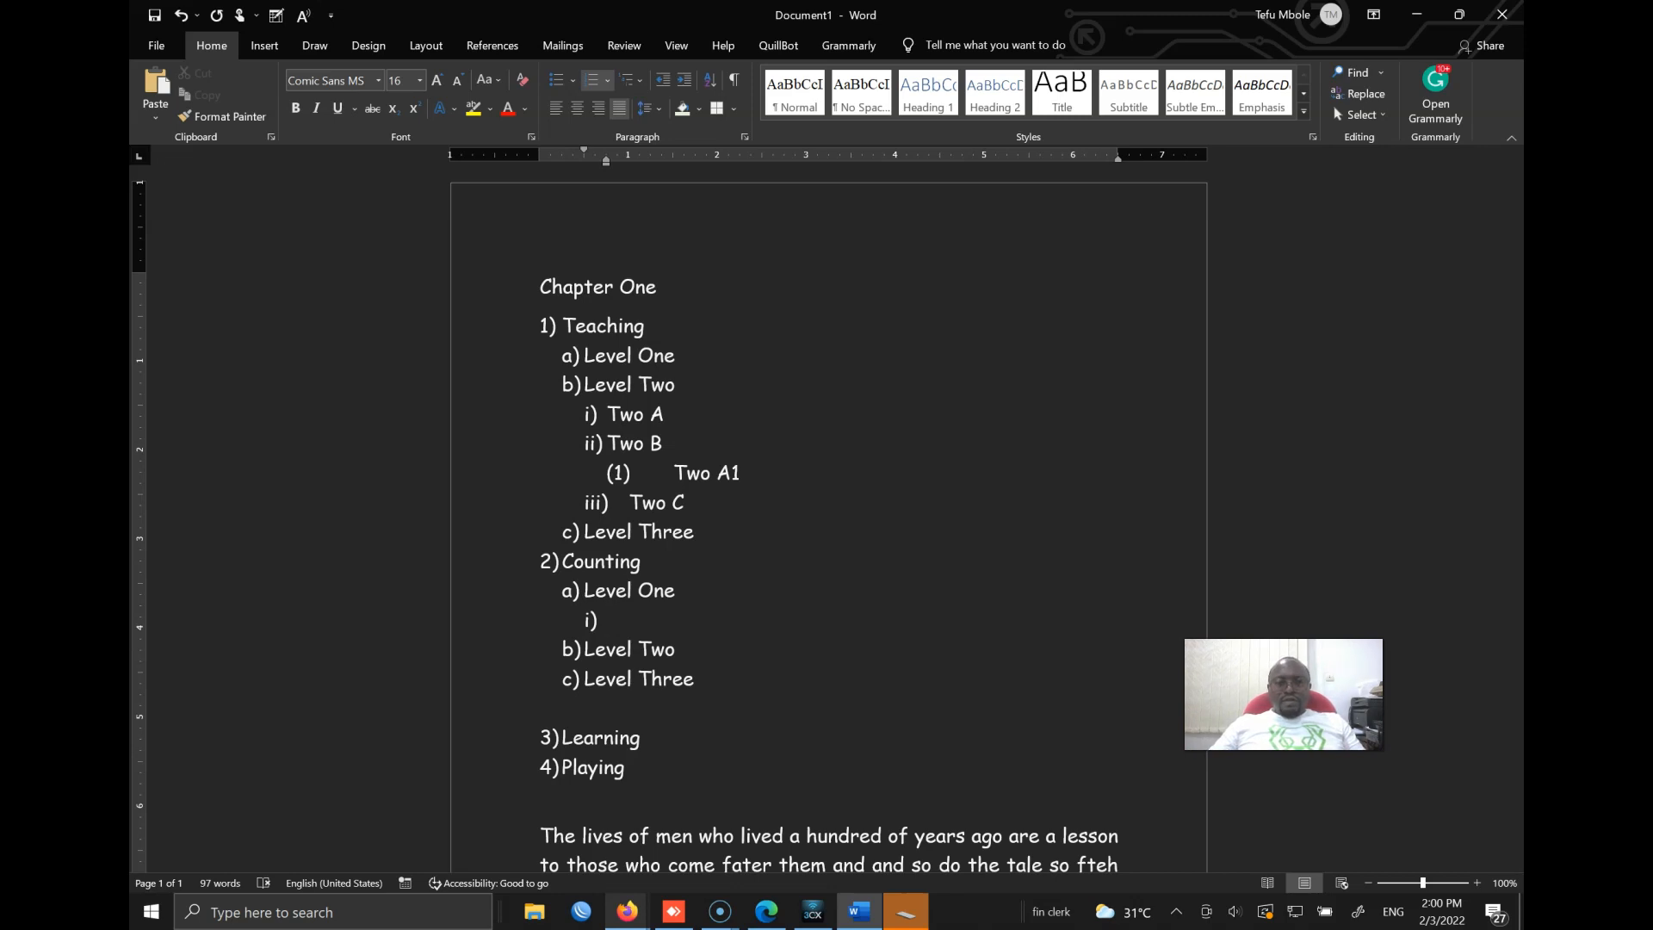
type("One A")
key("Return")
type("One B")
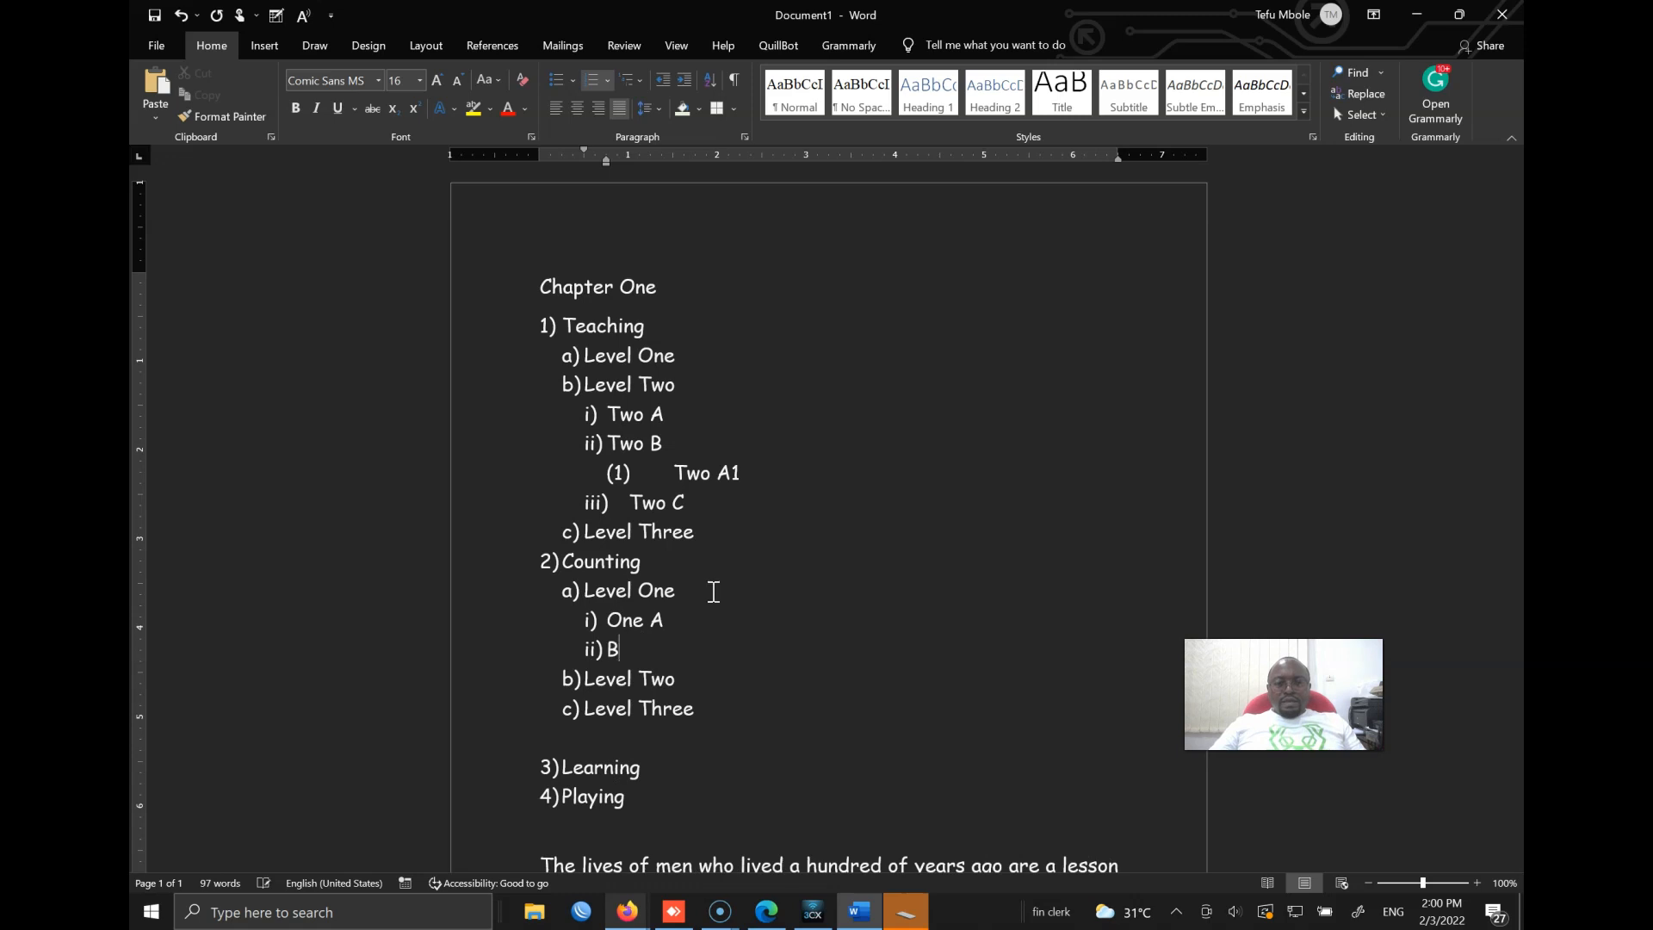
key("Return")
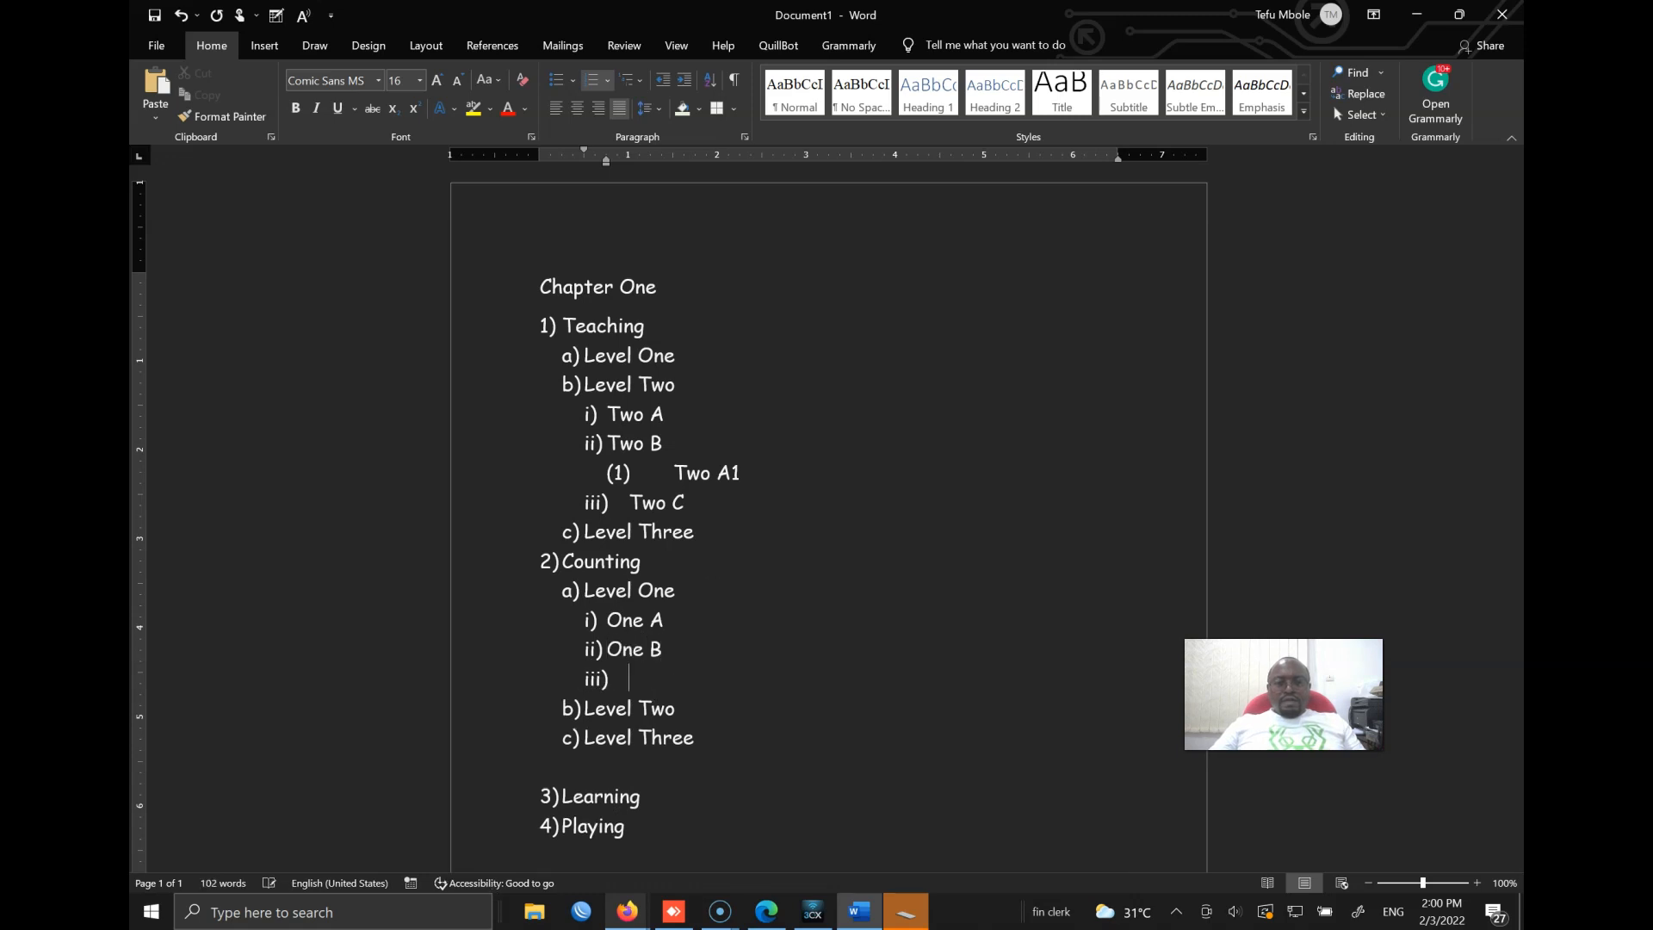
key("Return")
key("BackSpace")
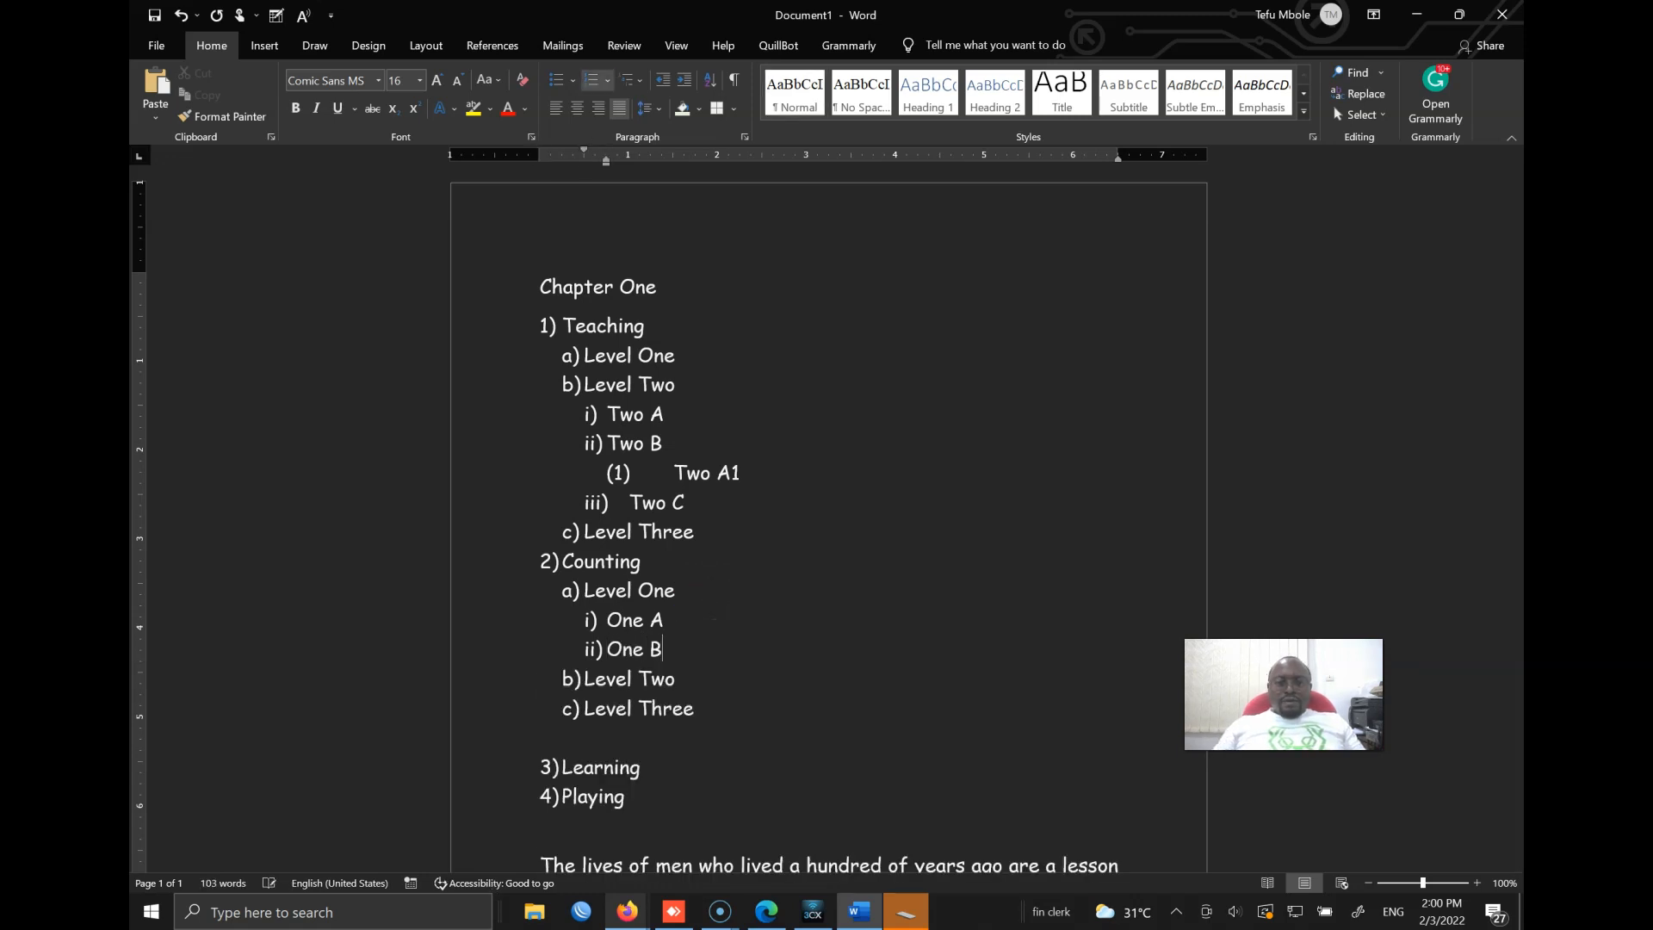
Add the fourth-level items "One A, Finshig" and "One A, Dancing" beneath One A.
left_click(694, 627)
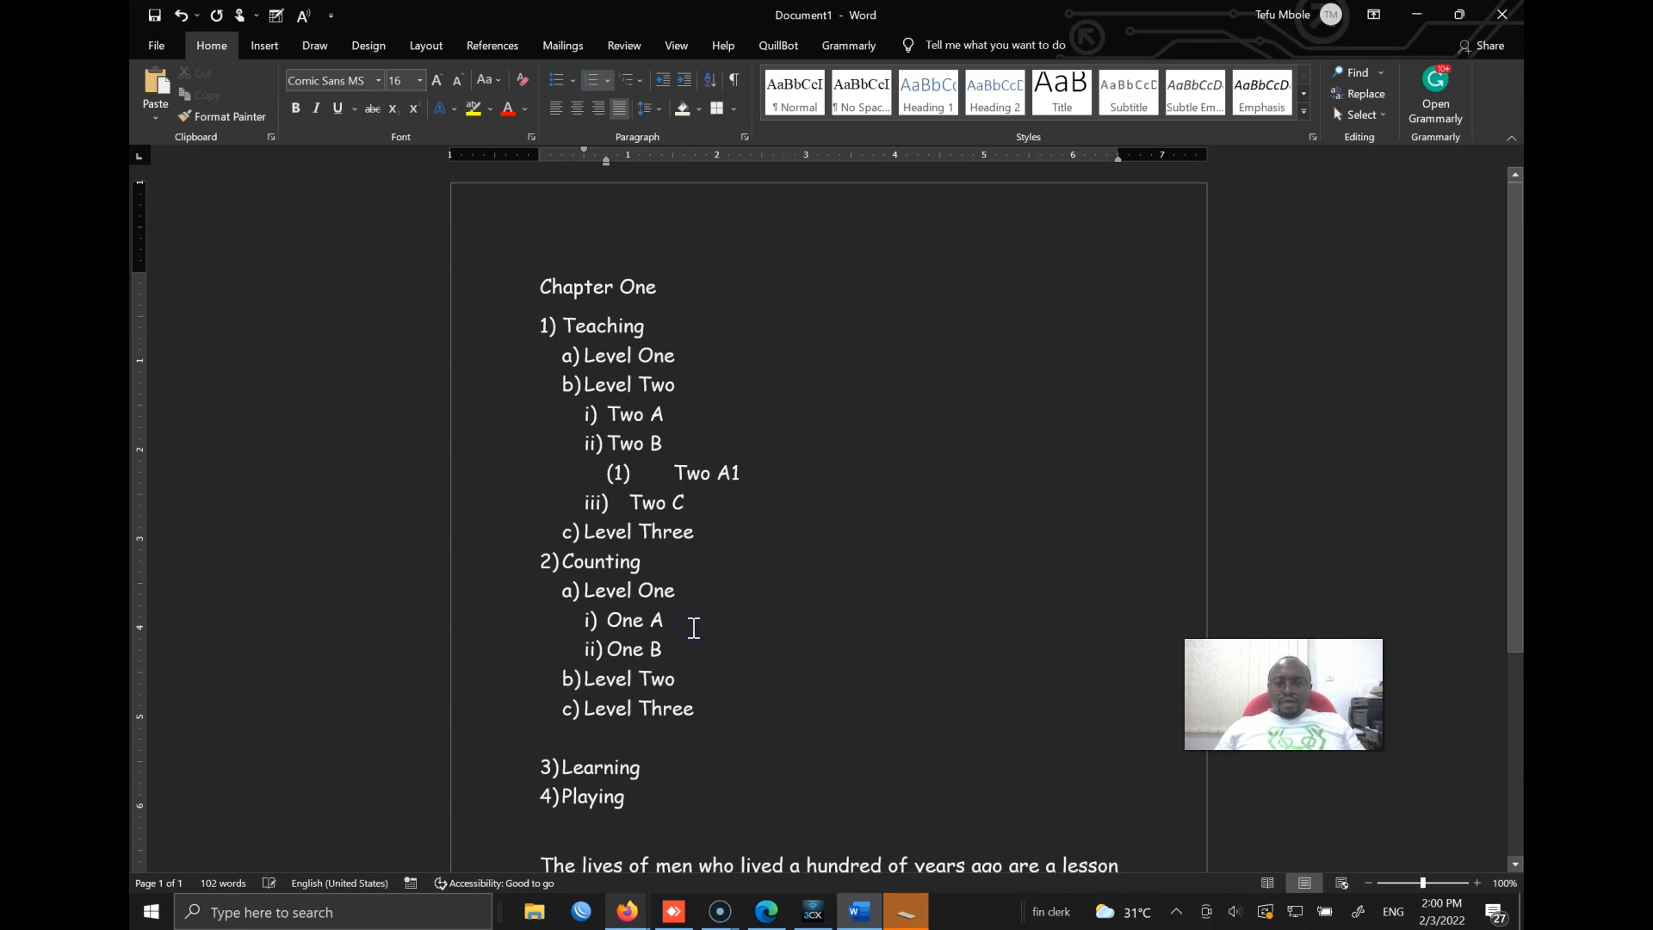
key("Return")
key("Tab")
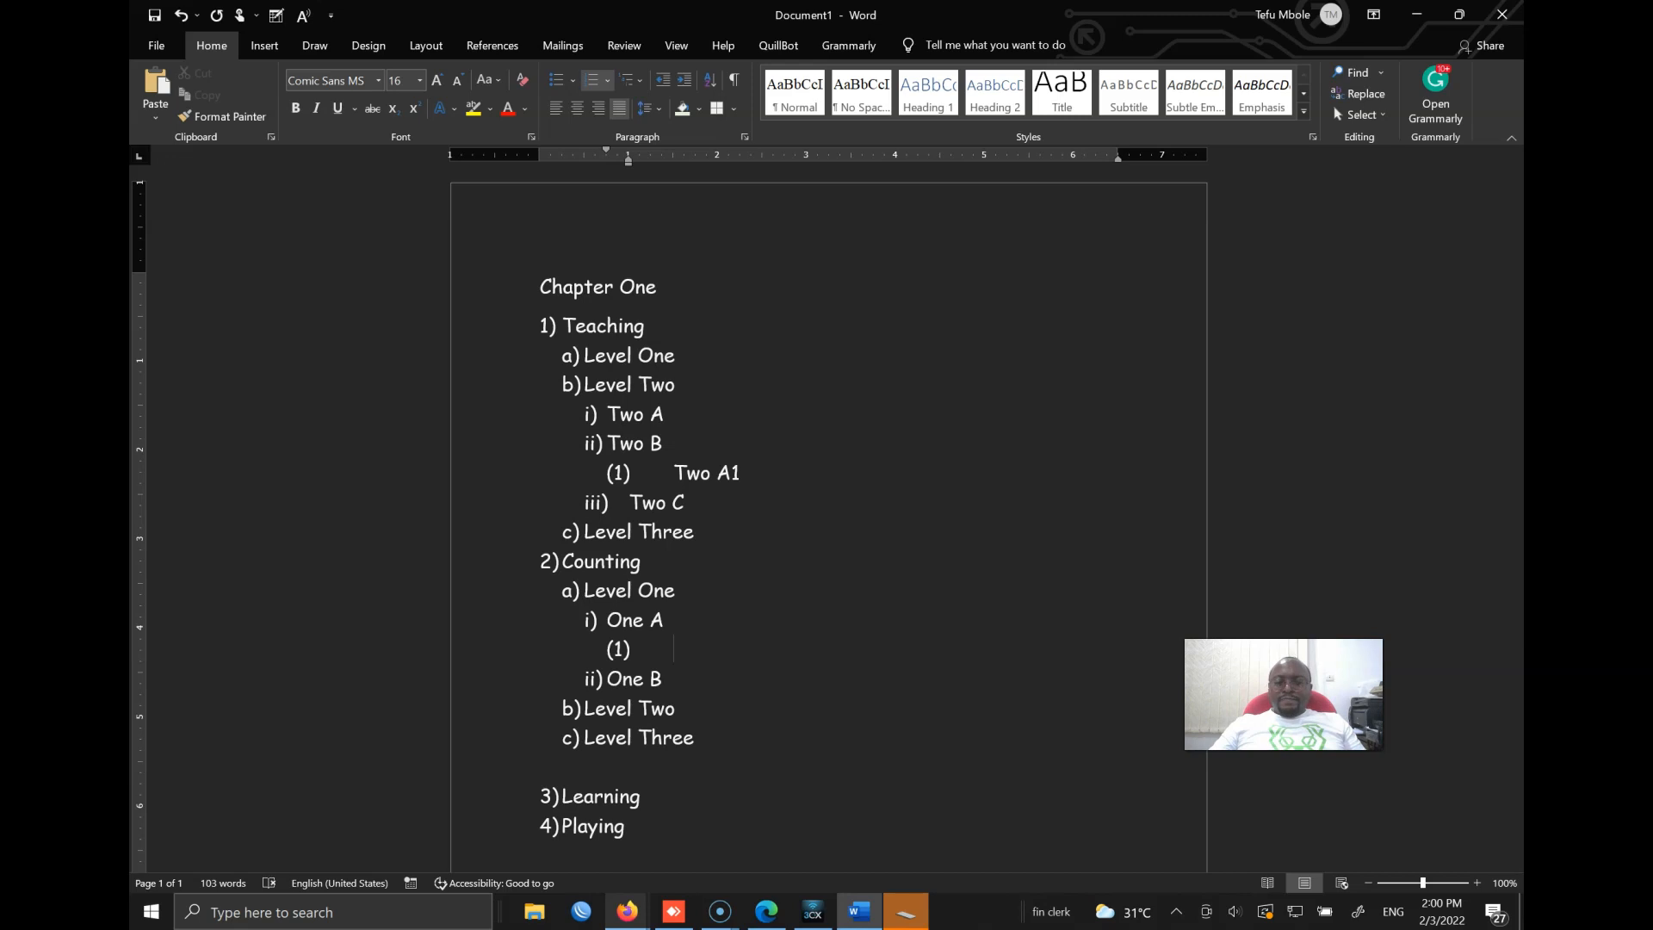
type("One A")
type(", s")
type("Finshig")
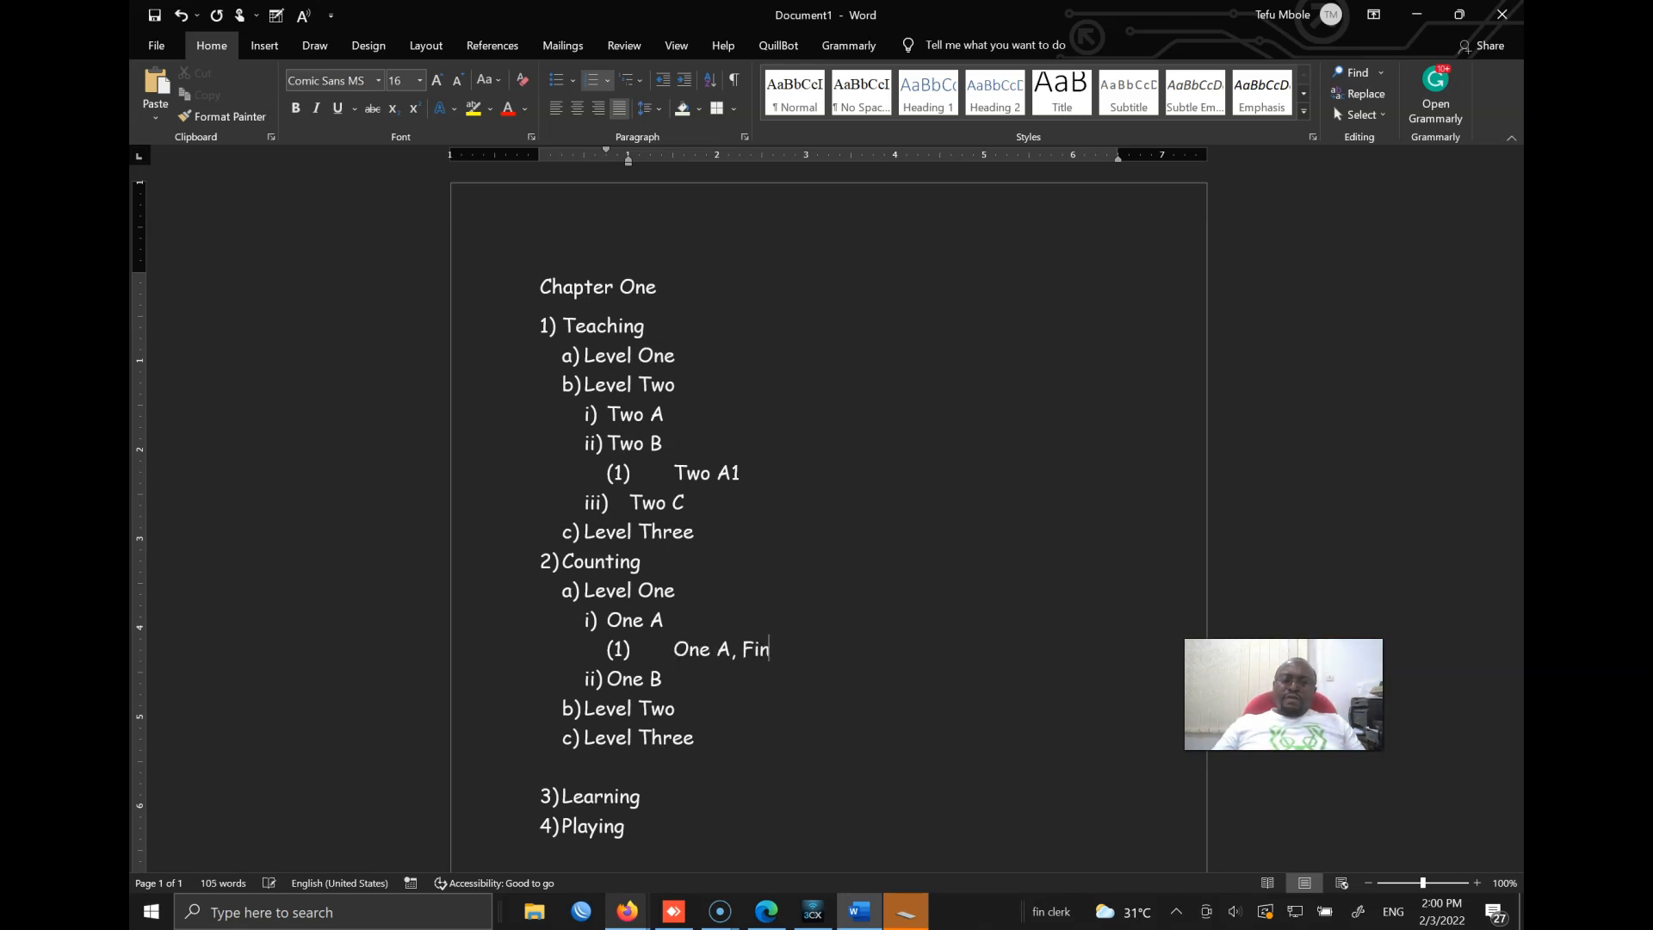
key("Return")
type("One A, Dancing")
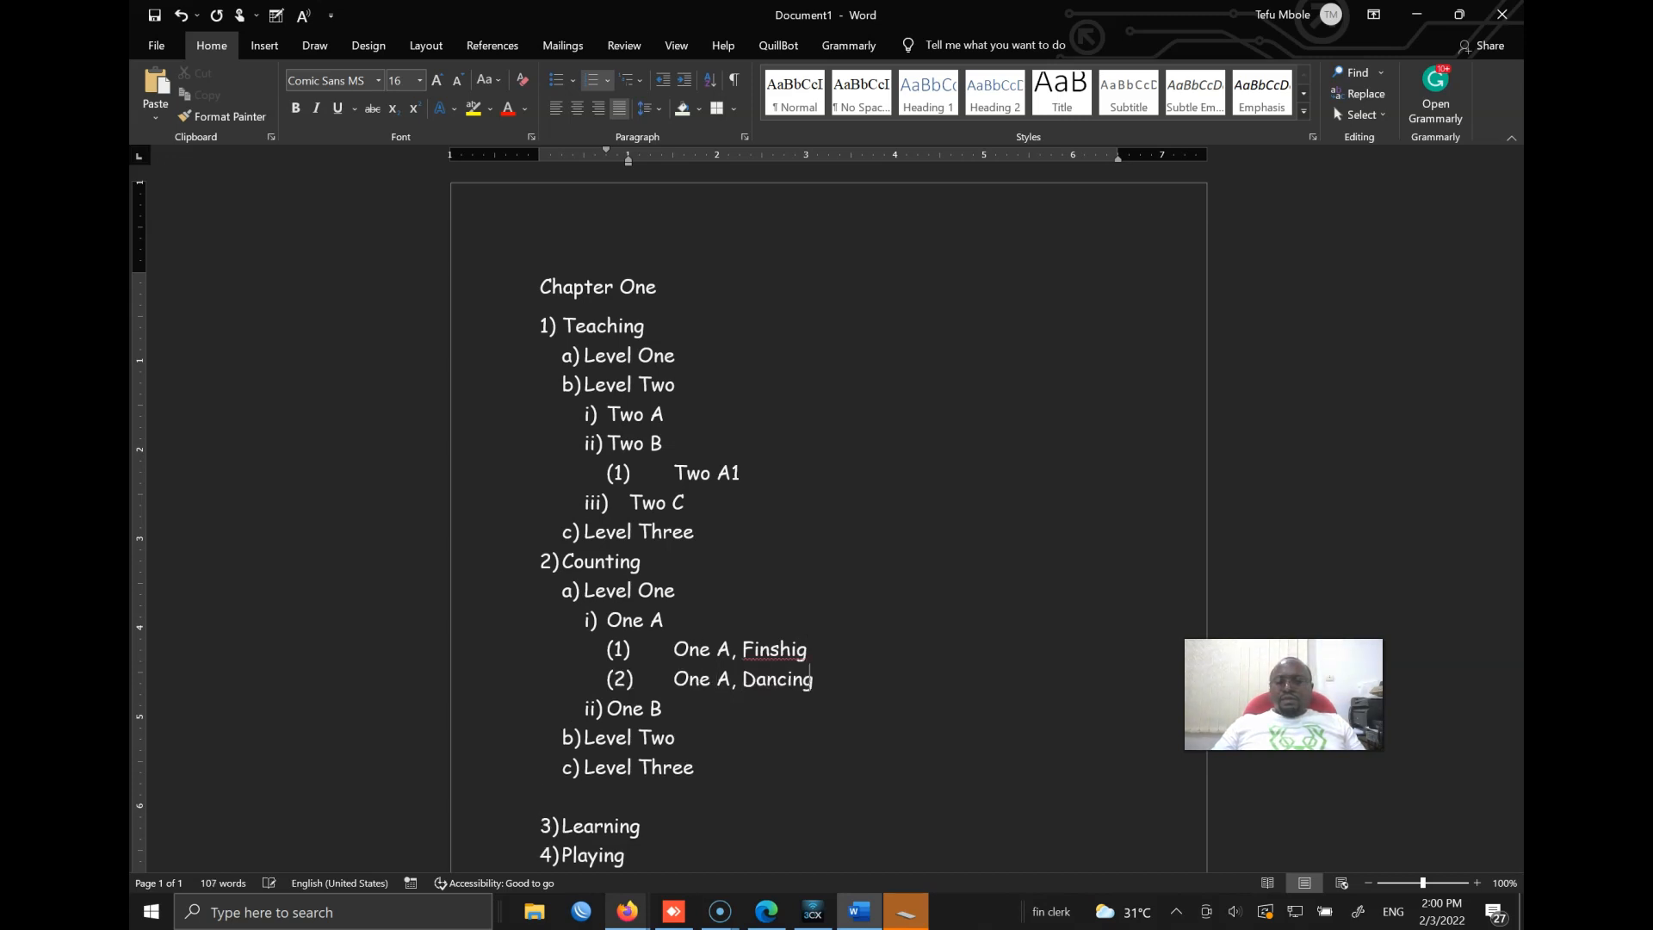
Correct the misspelled word in the first fourth-level item under One A to the suggested "Fishing".
left_click(705, 601)
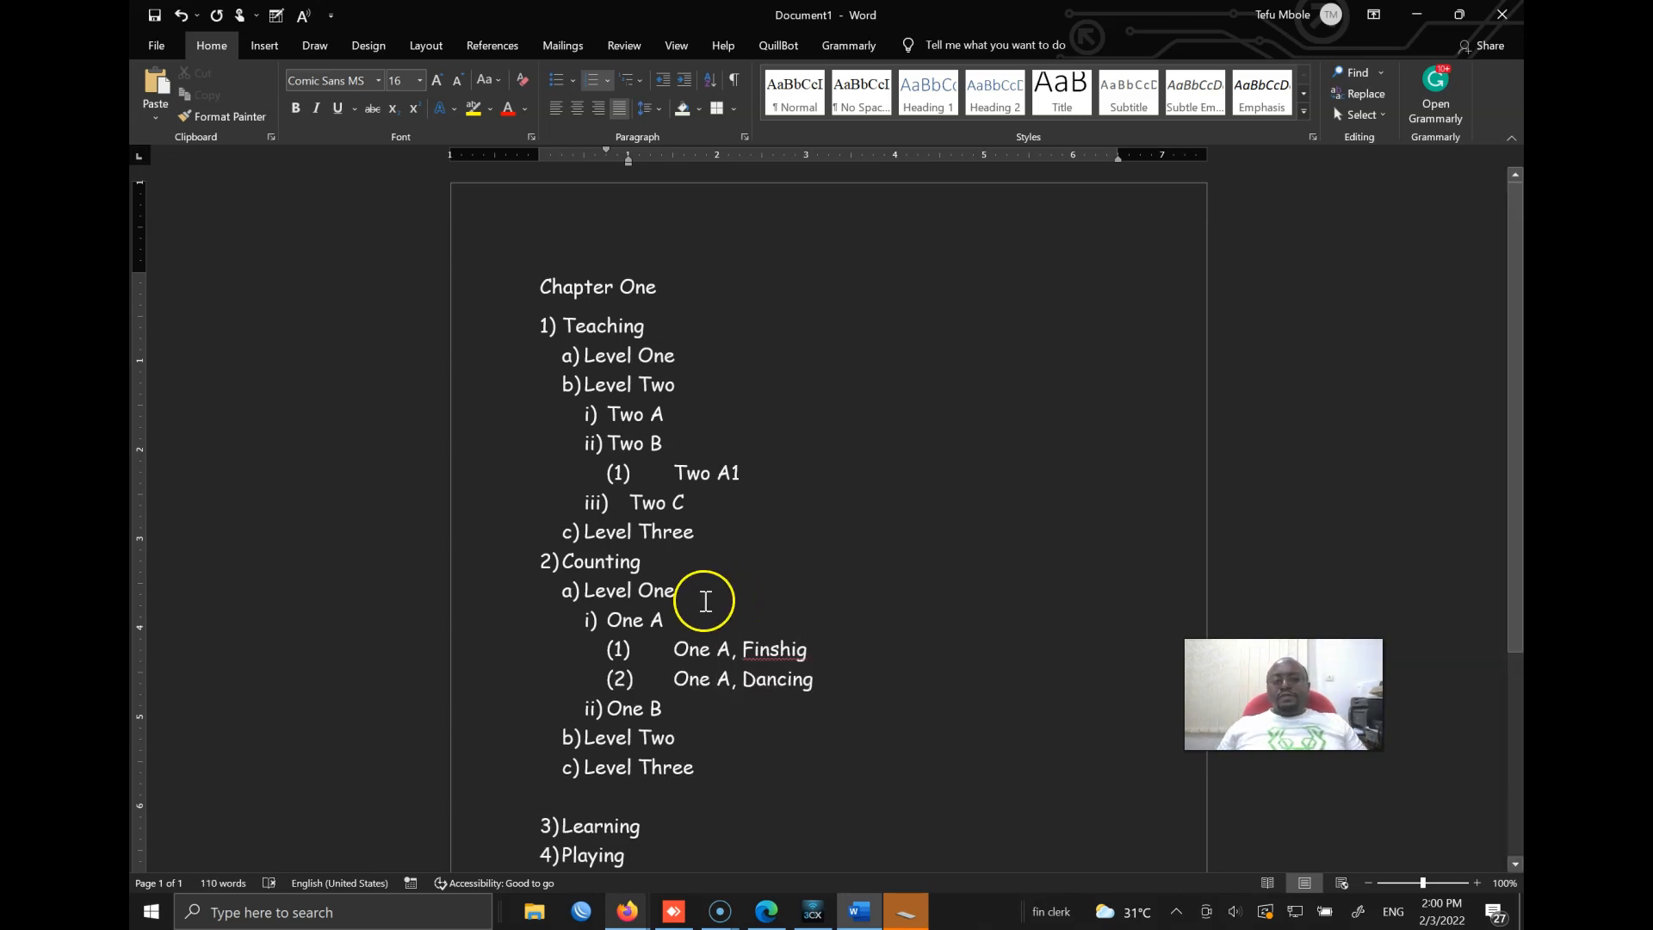
right_click(758, 647)
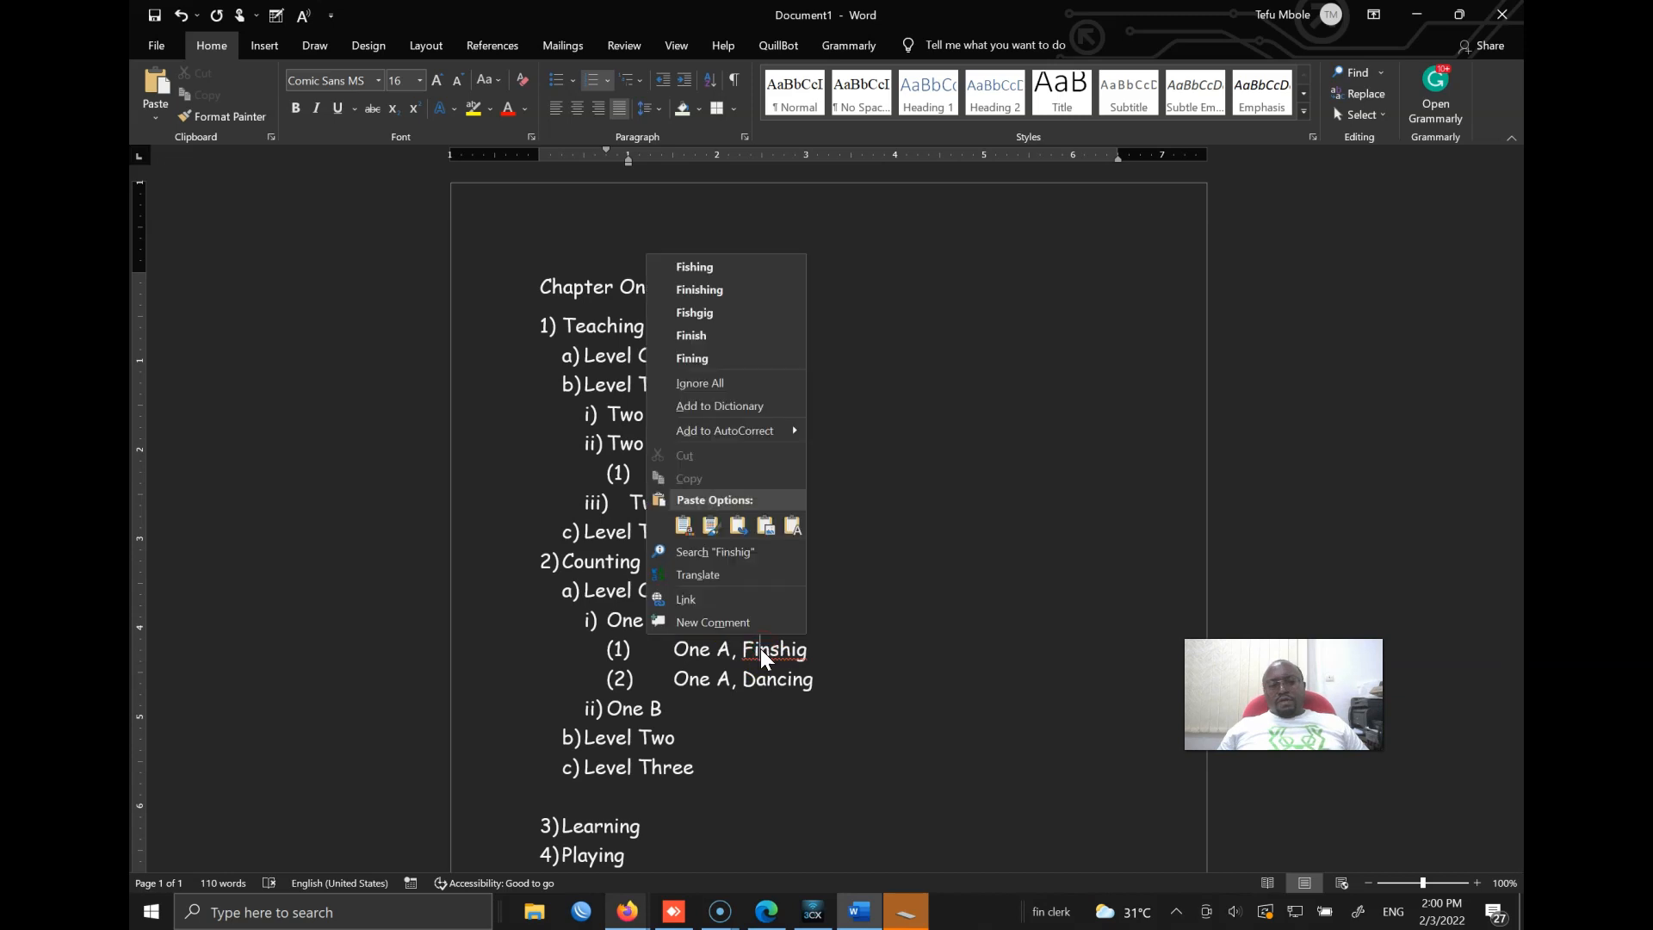
left_click(711, 269)
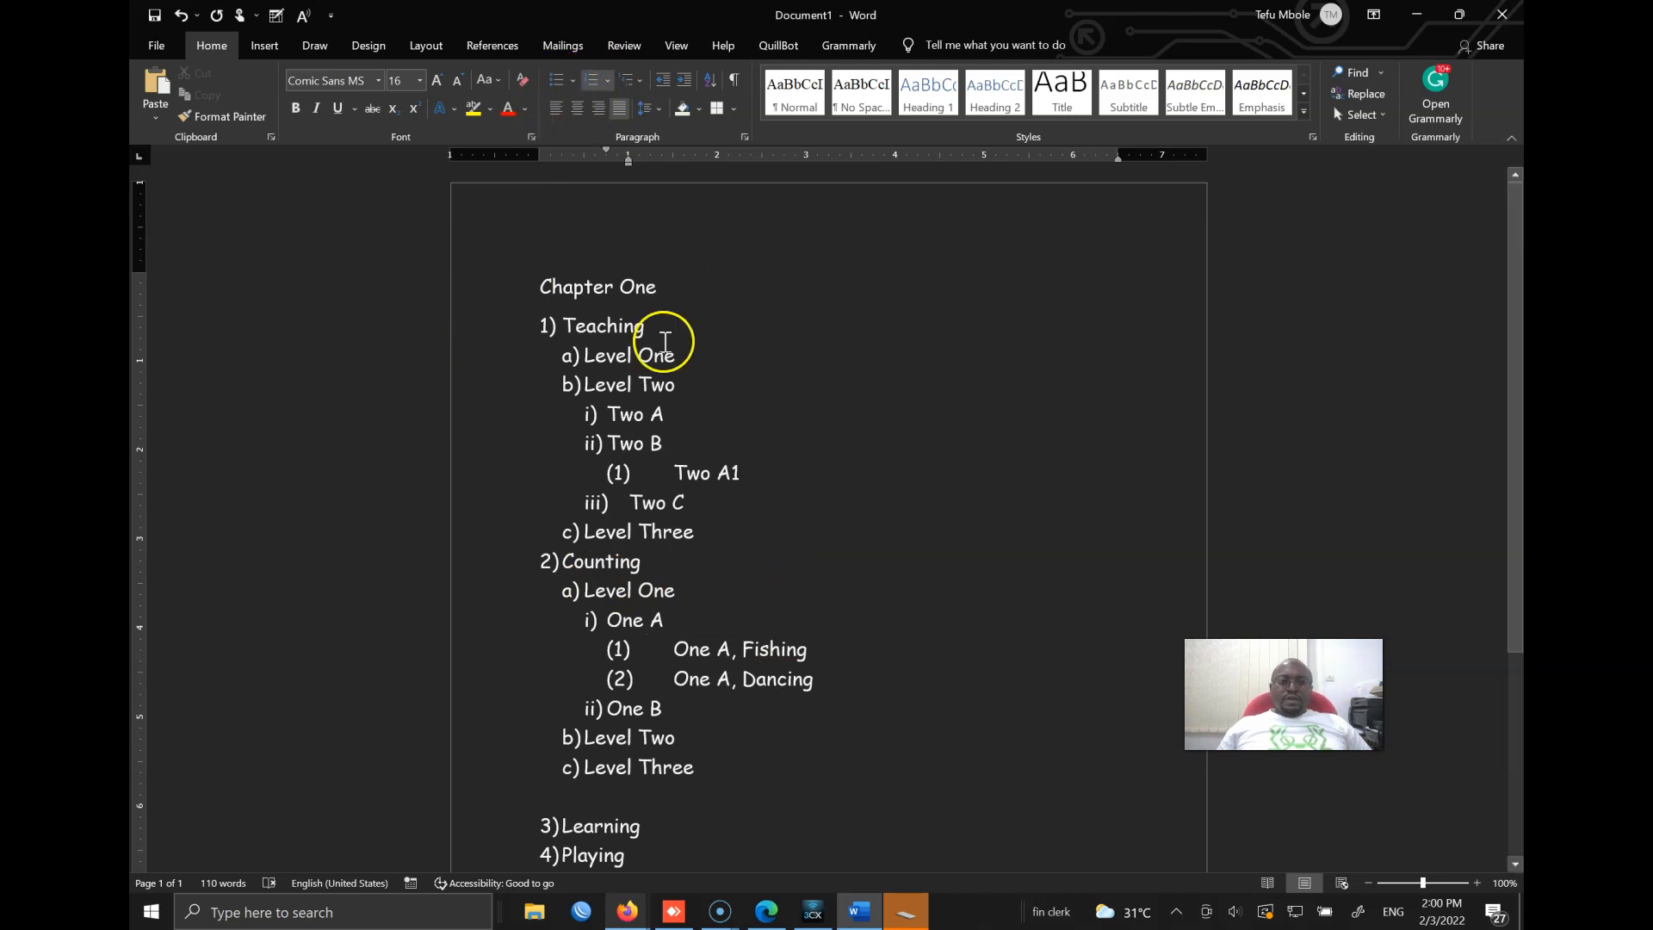
left_click(671, 619)
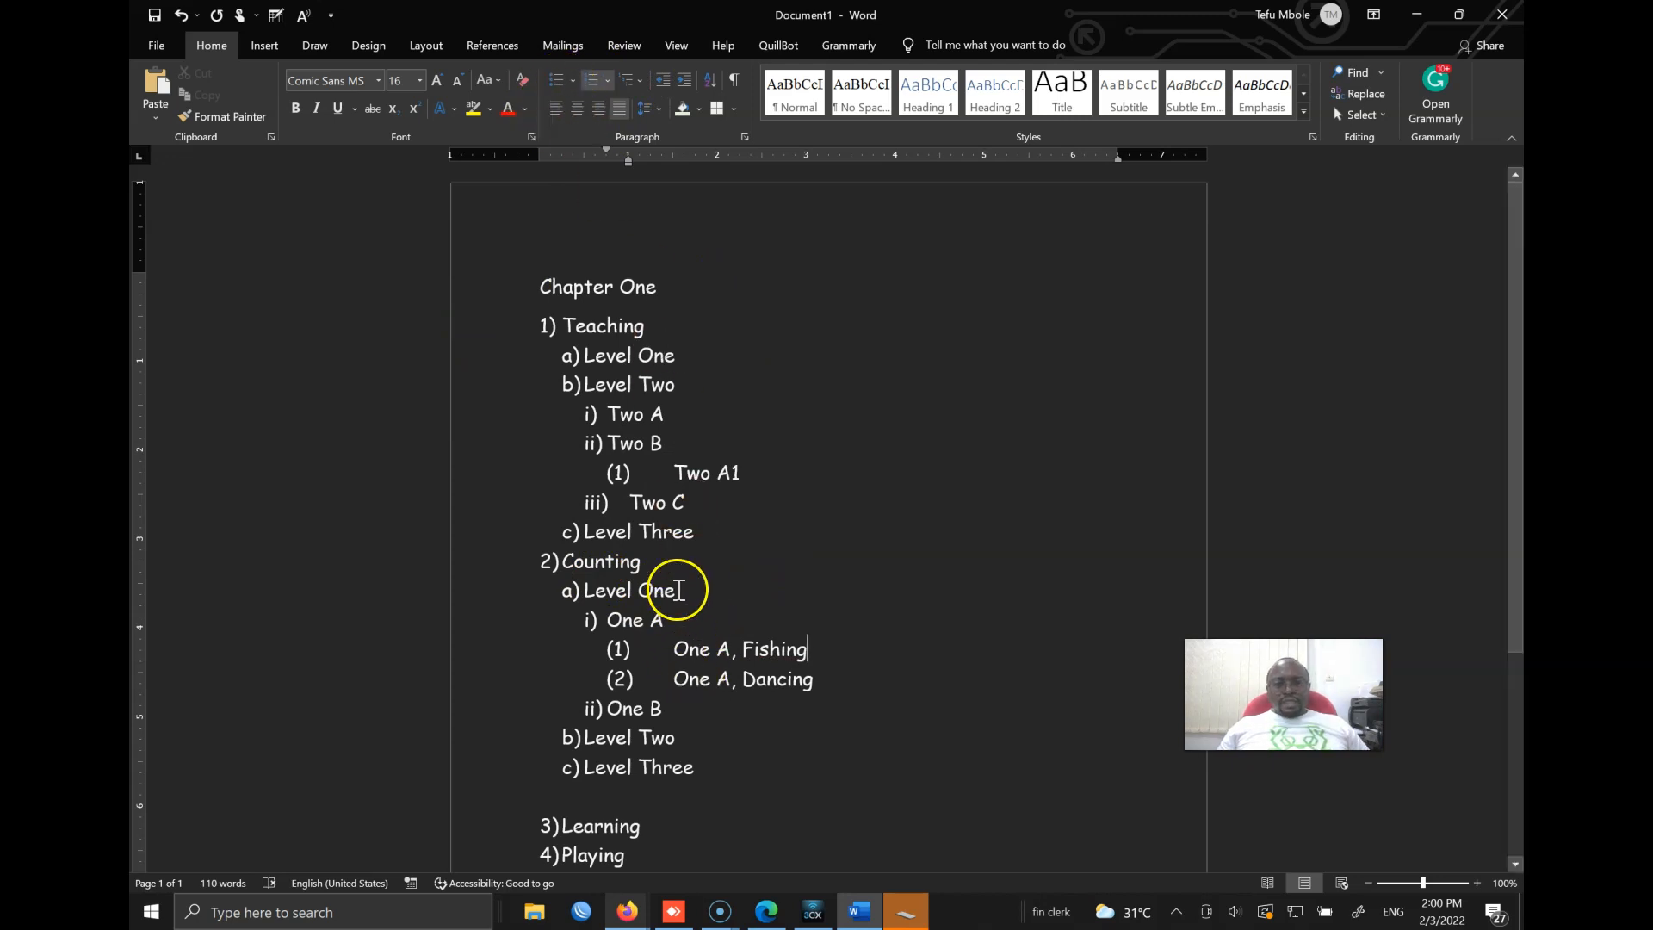
Turn the lines from Chapter One through Counting's Level Three into a bulleted list and back into a numbered list.
left_click_drag(737, 861, 471, 282)
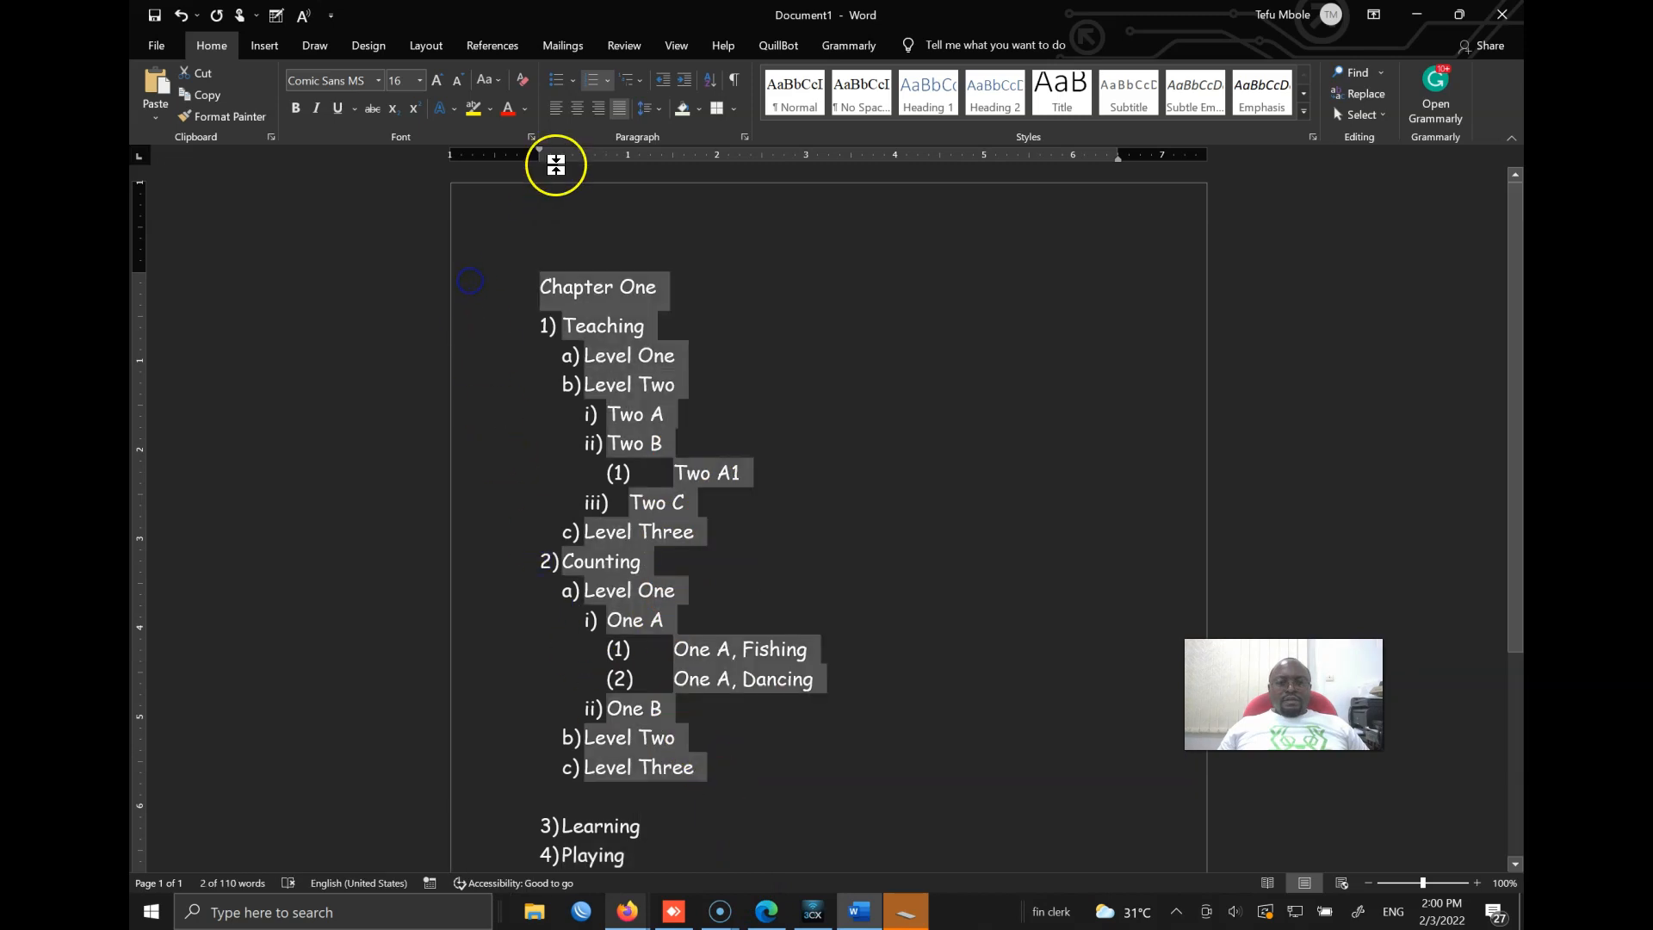
left_click(553, 80)
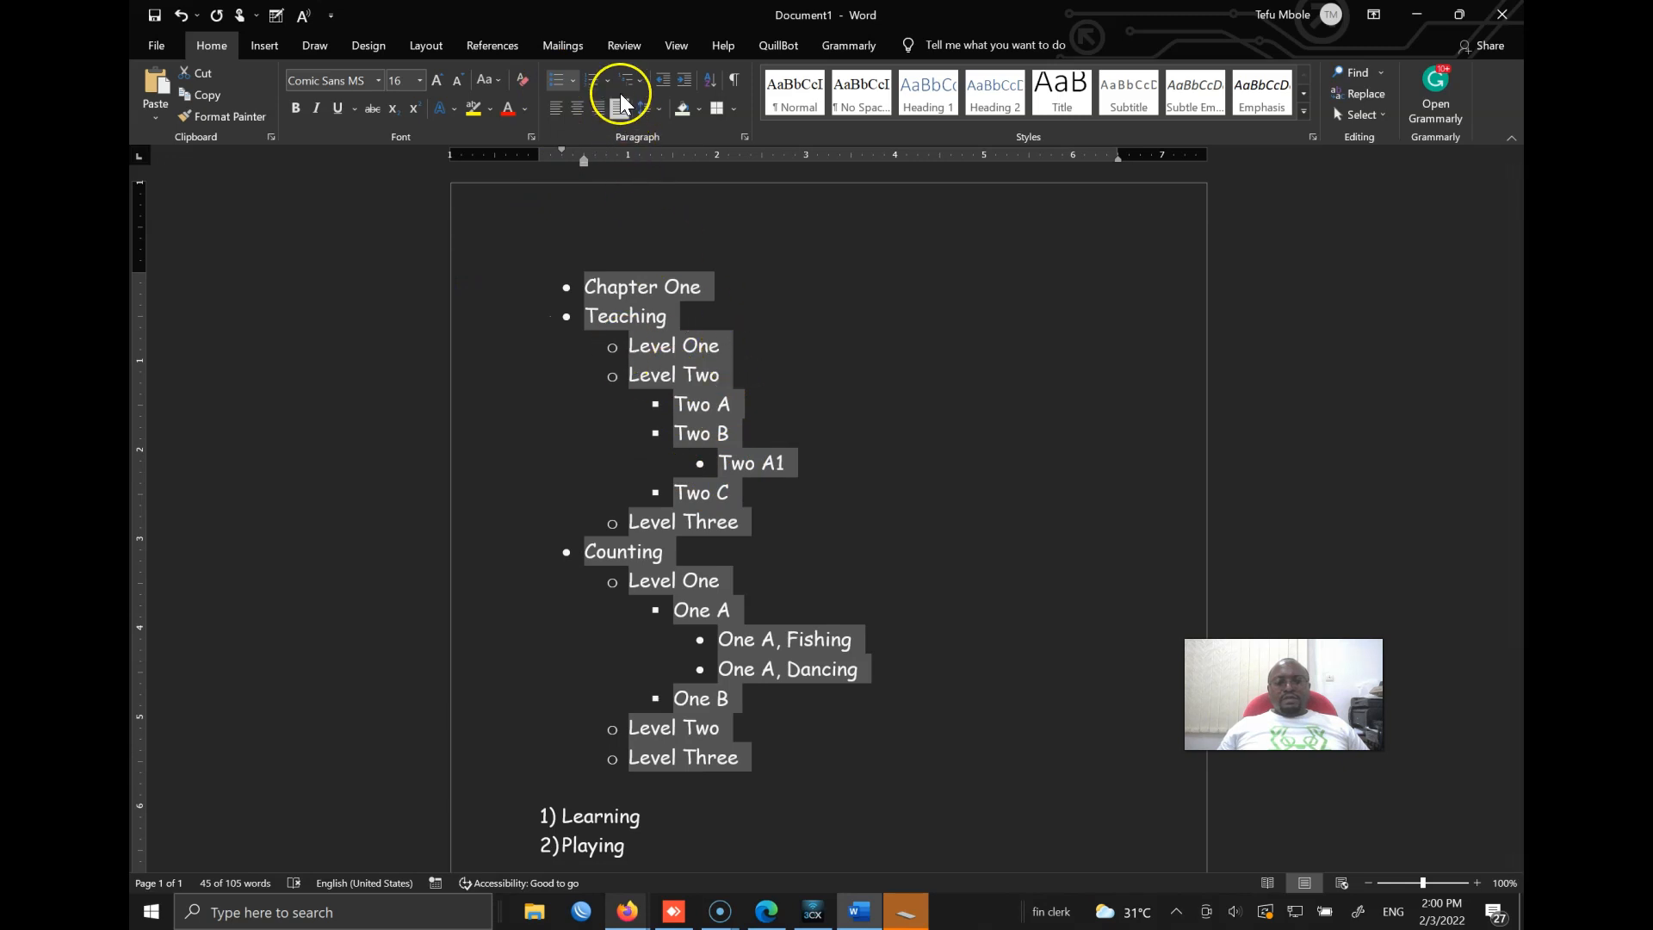
left_click(589, 78)
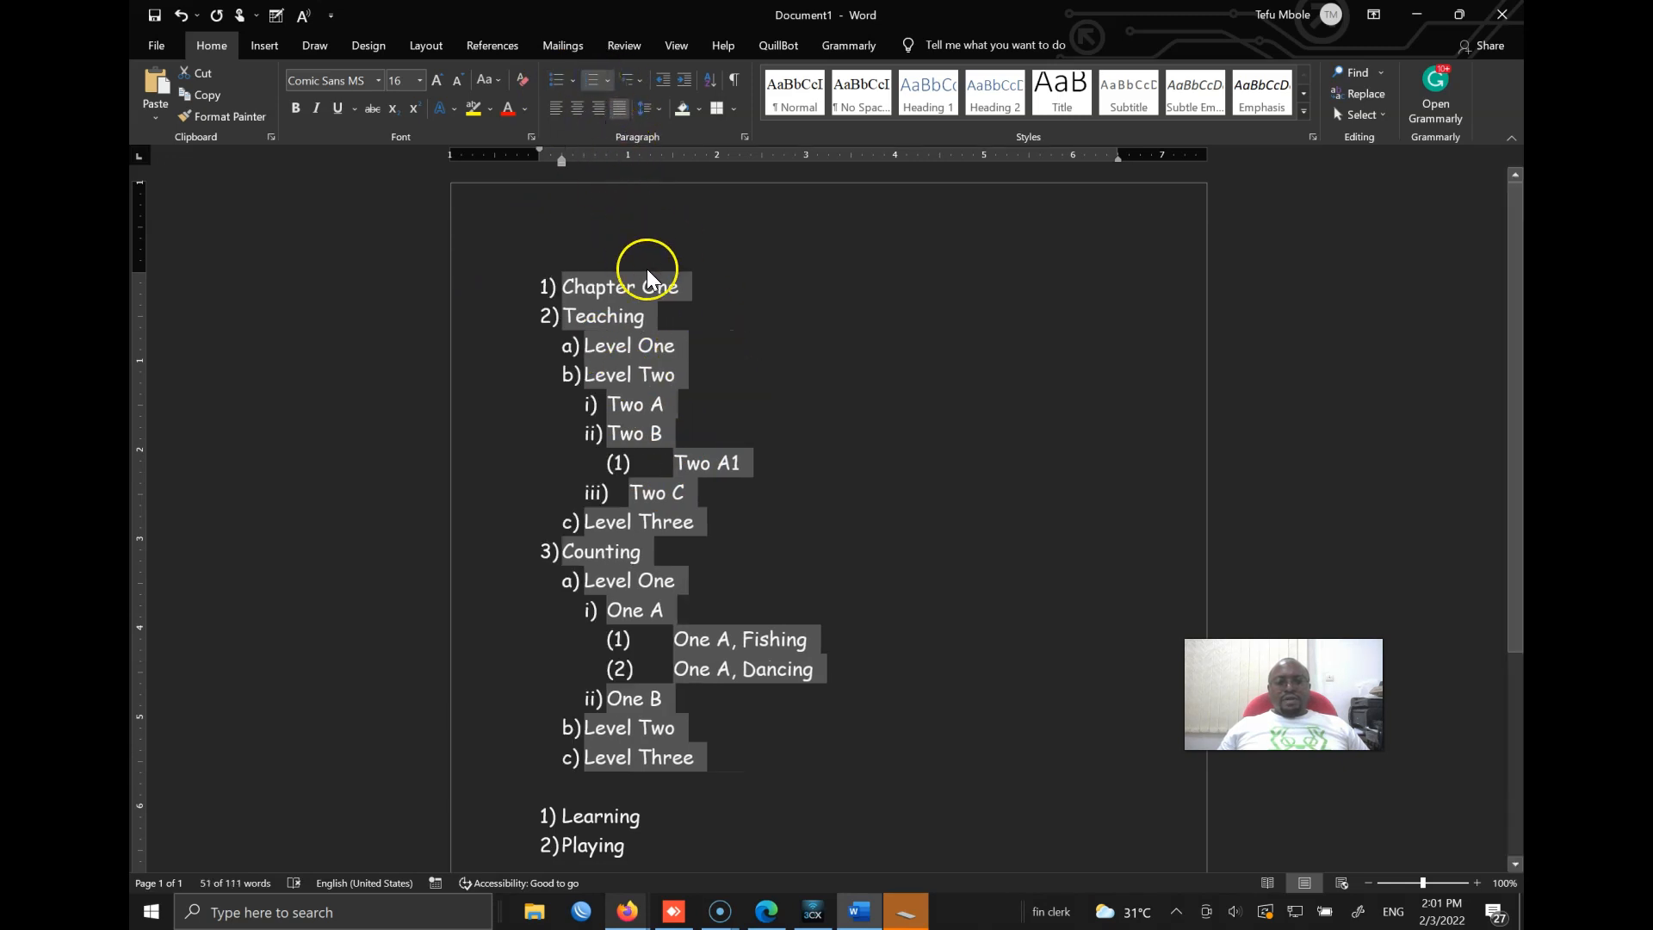
left_click(680, 400)
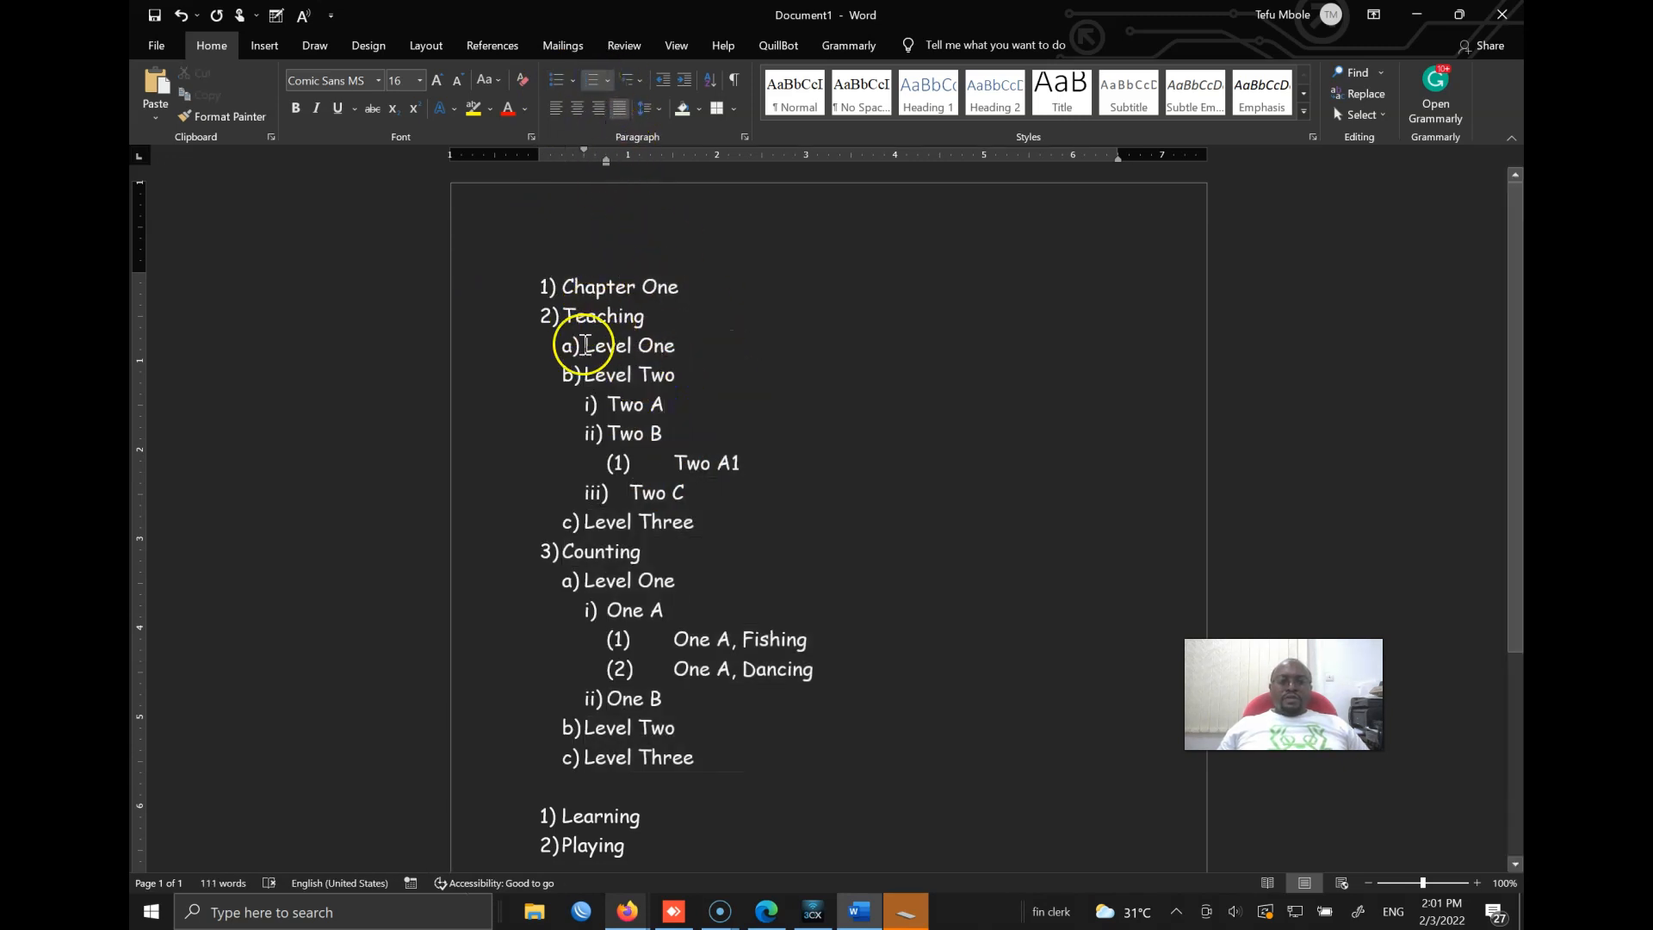
Delete everything between Teaching and Learning, including the empty line, and undo the extra character removed from Teaching.
left_click(571, 346)
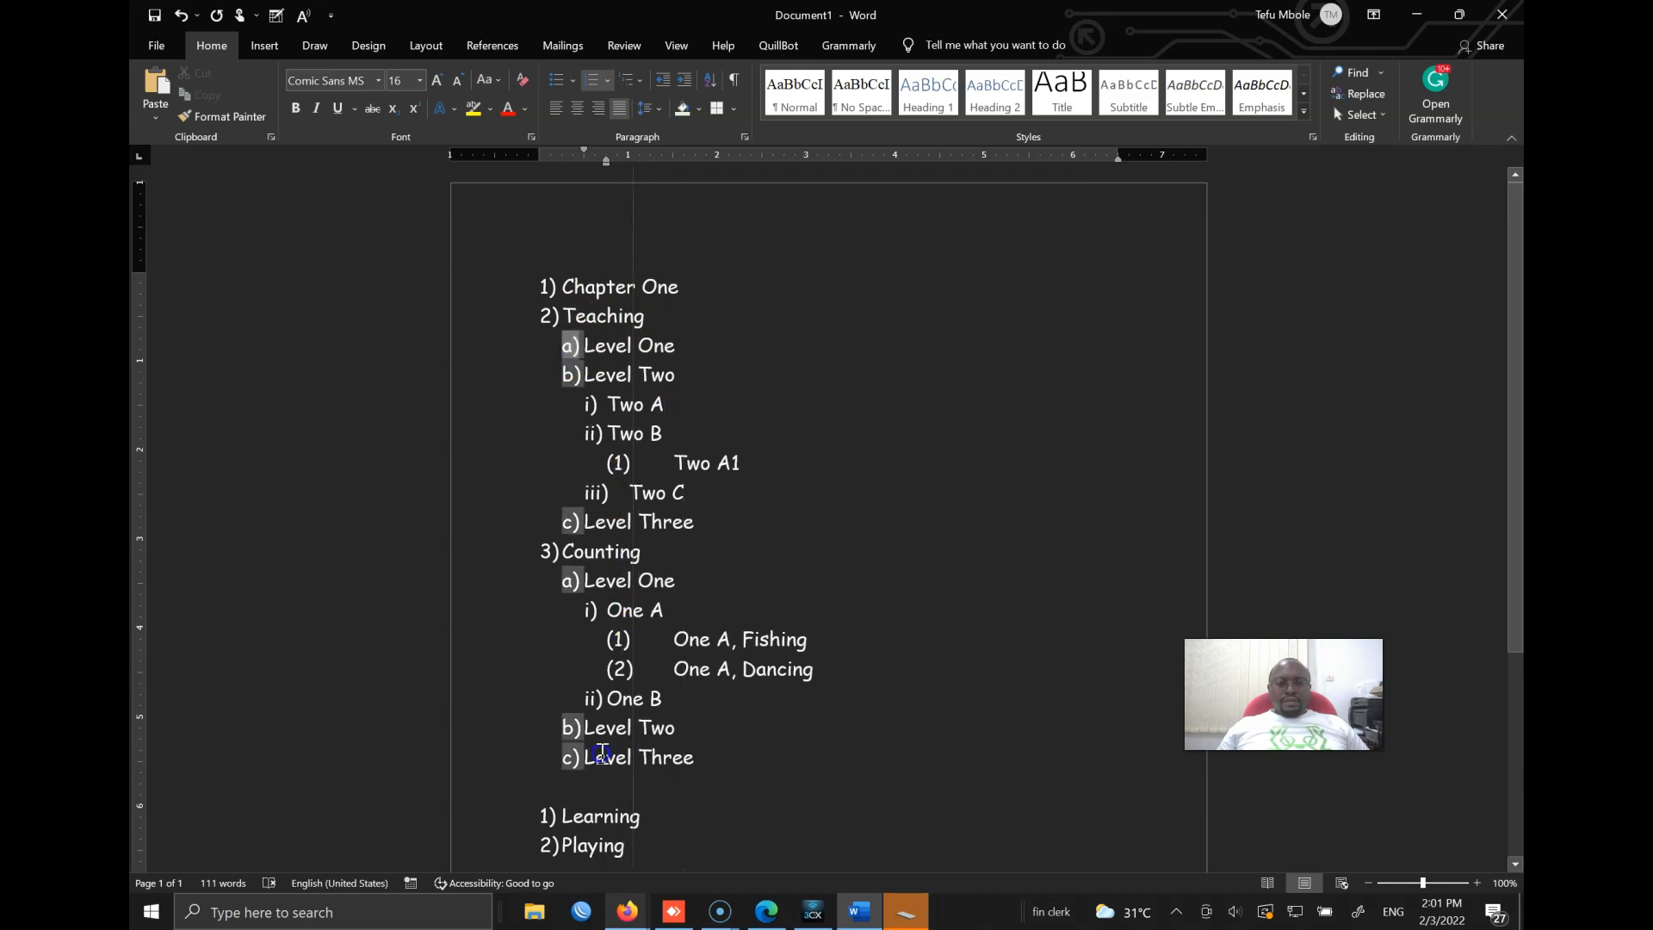
left_click_drag(676, 753, 551, 348)
key("BackSpace")
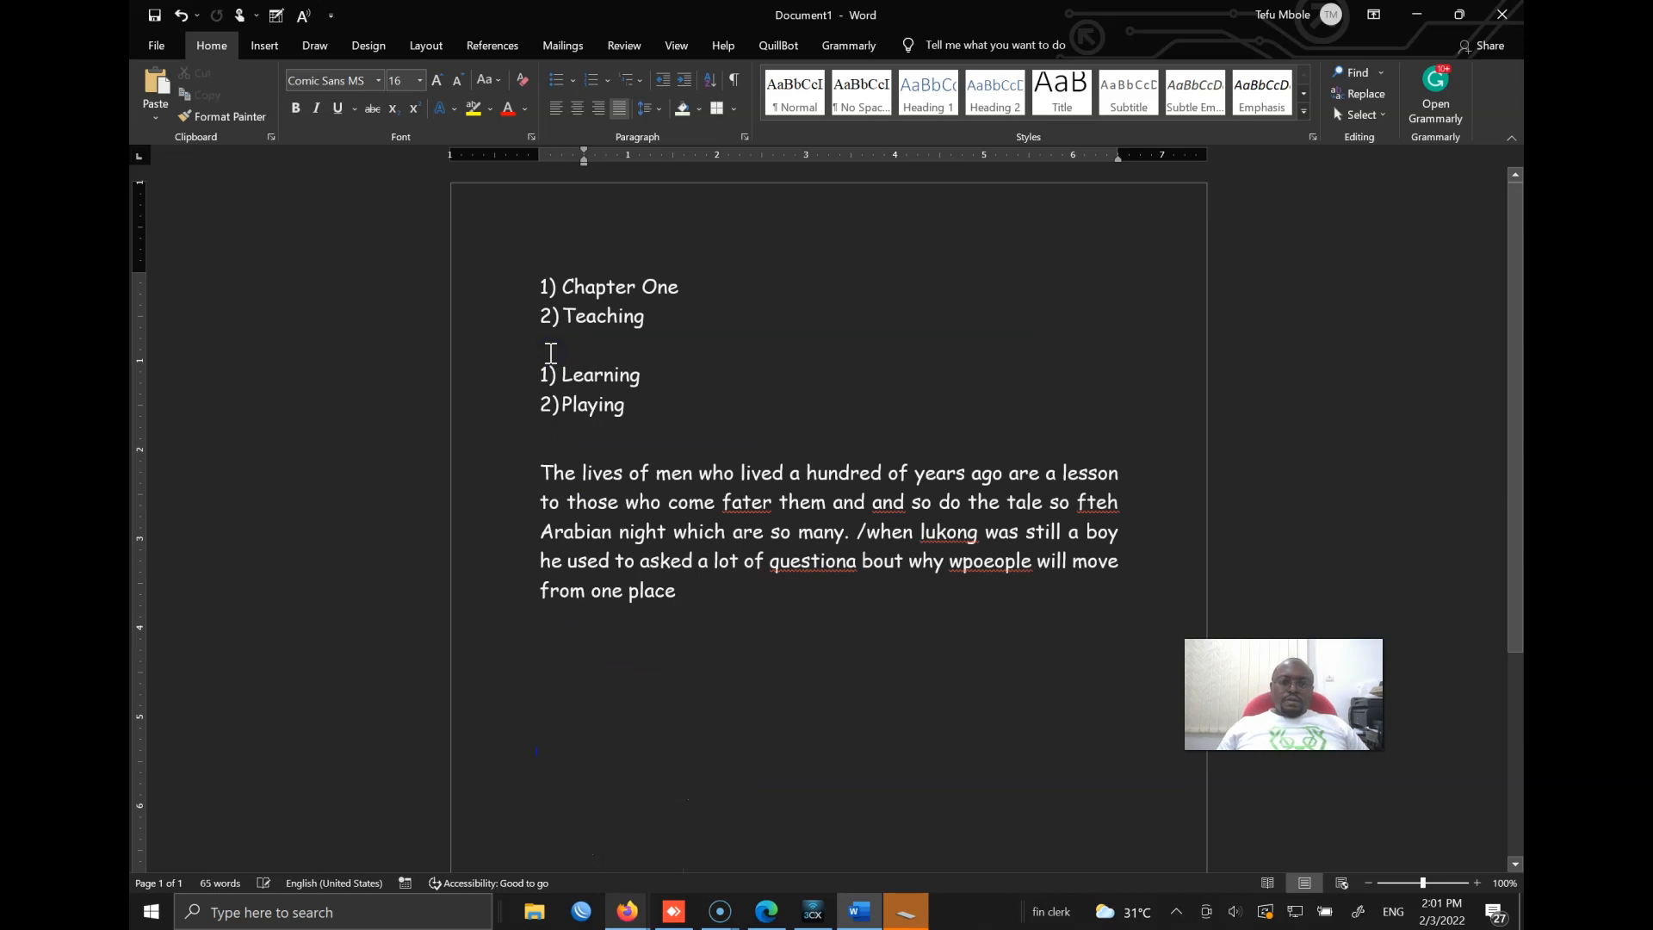
key("BackSpace")
key("BackSpace")
key("ctrl+z")
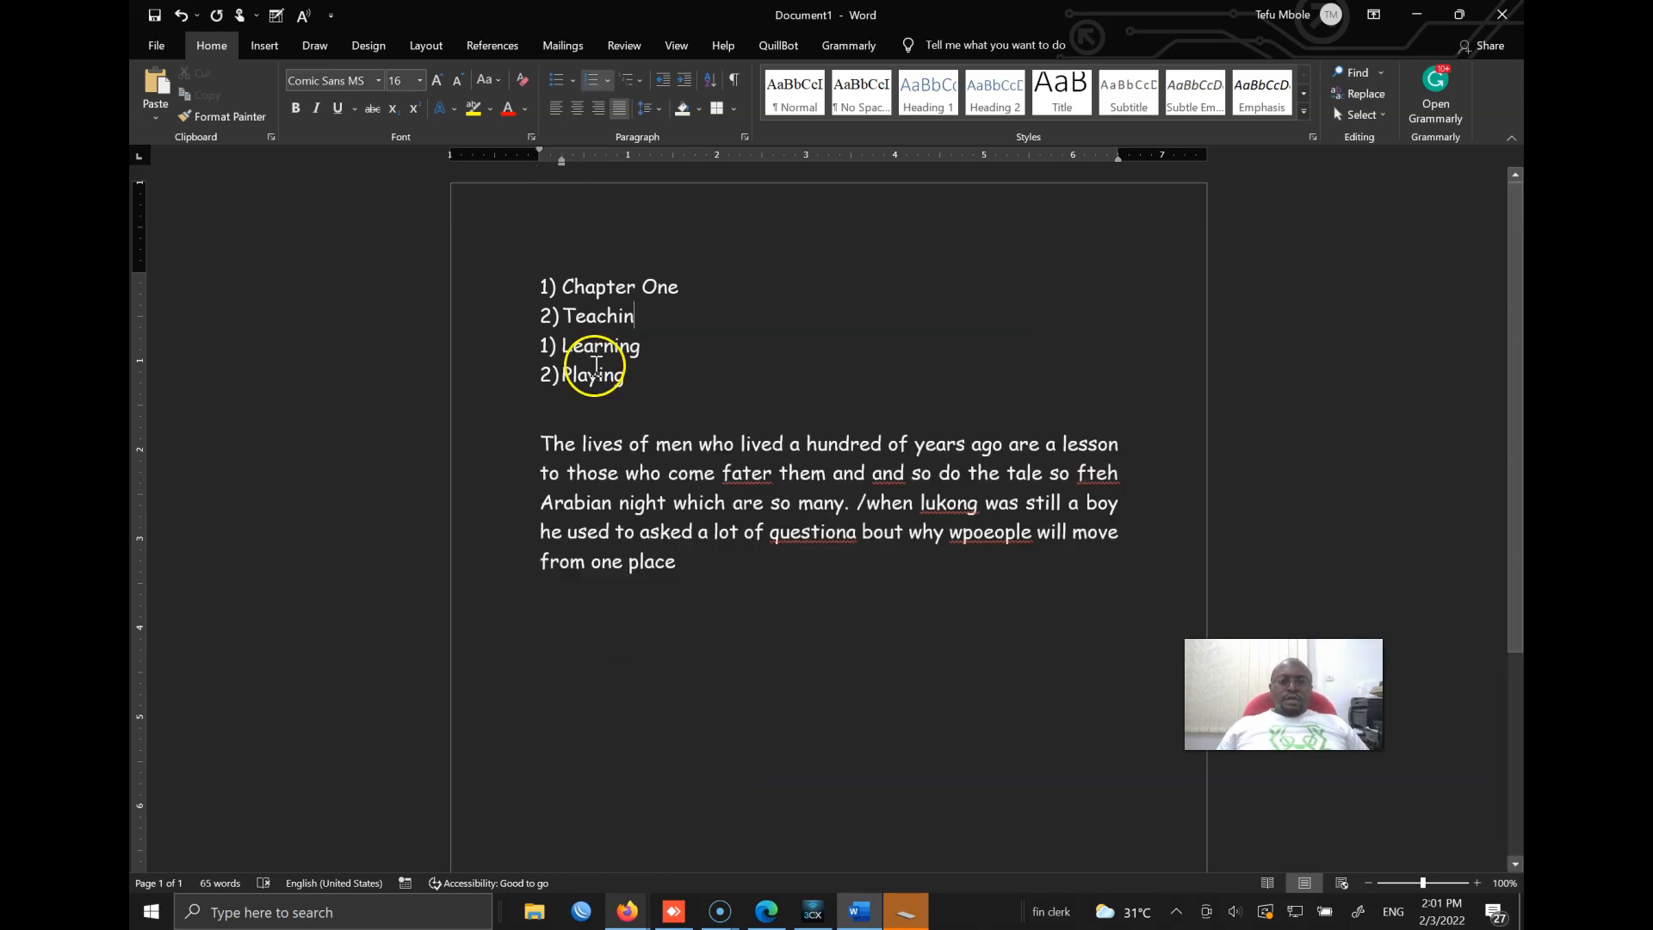
Try the arrow, check mark and four-diamond bullet styles on the four items from Chapter One to Playing.
left_click_drag(648, 390, 534, 277)
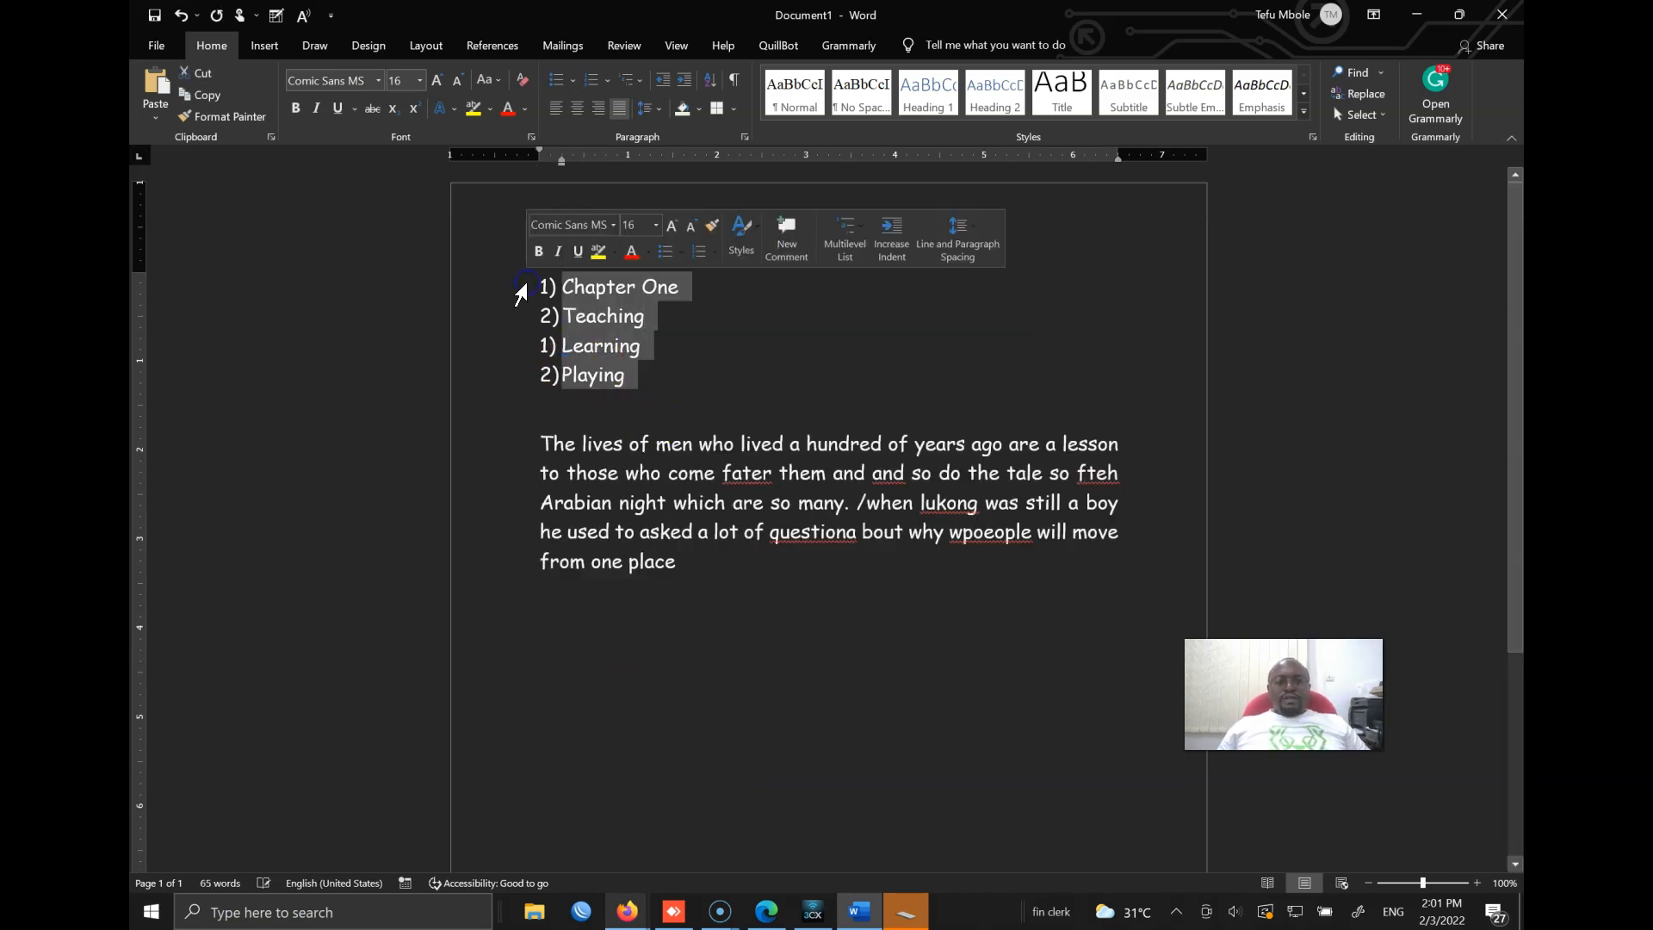
left_click(571, 79)
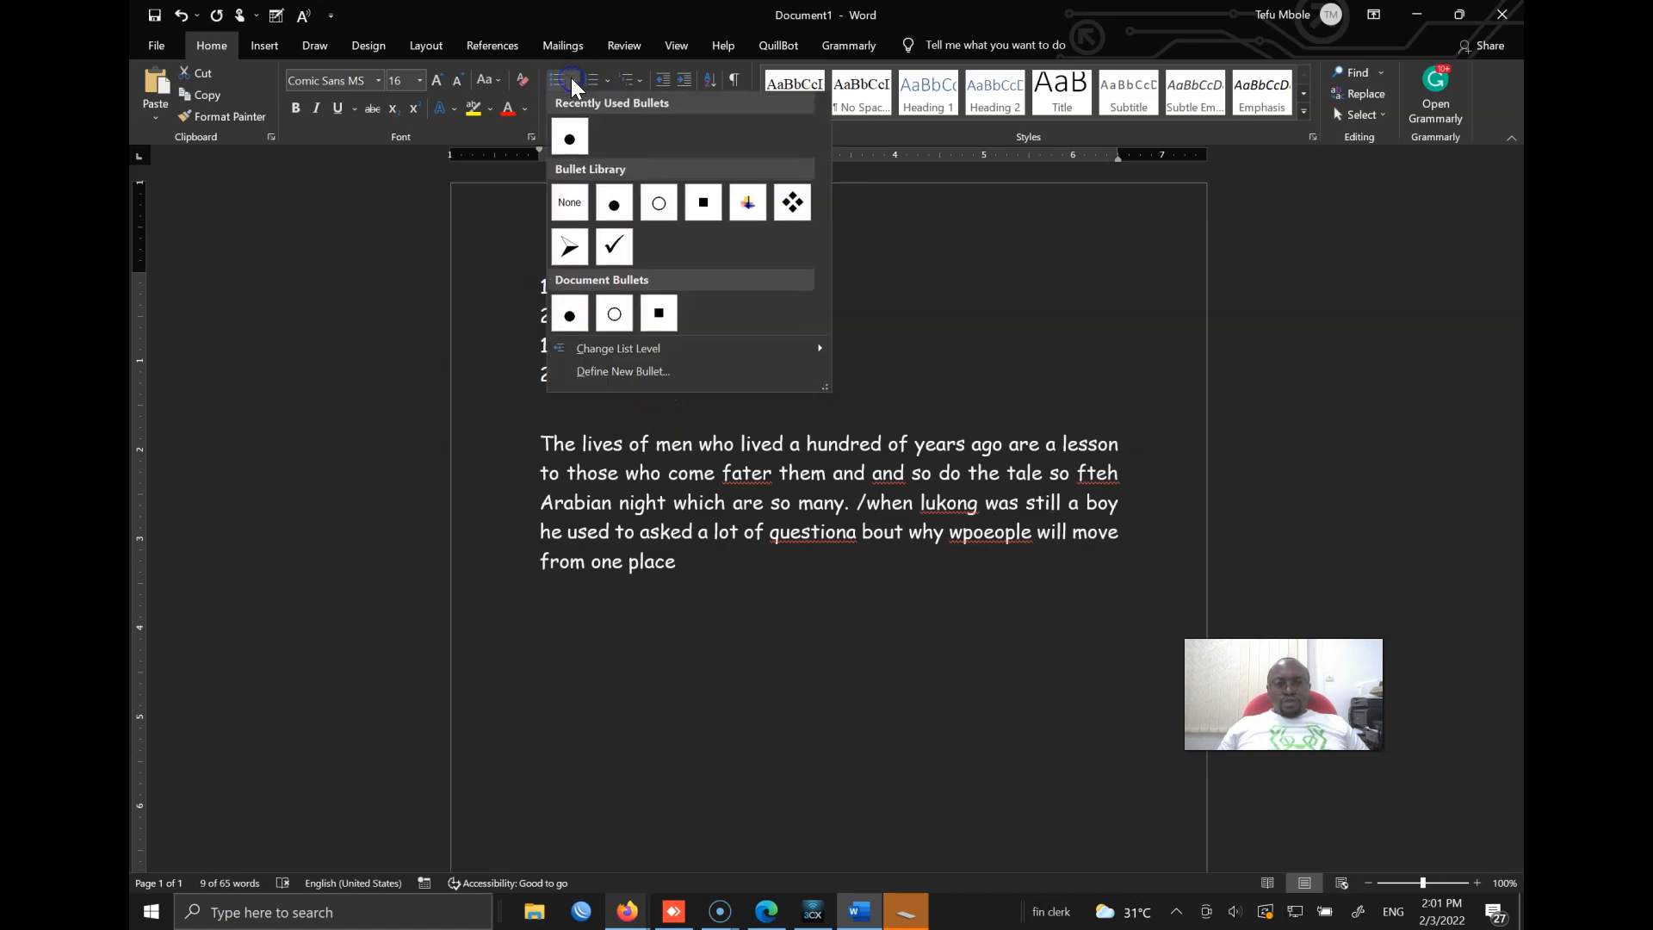
left_click(573, 247)
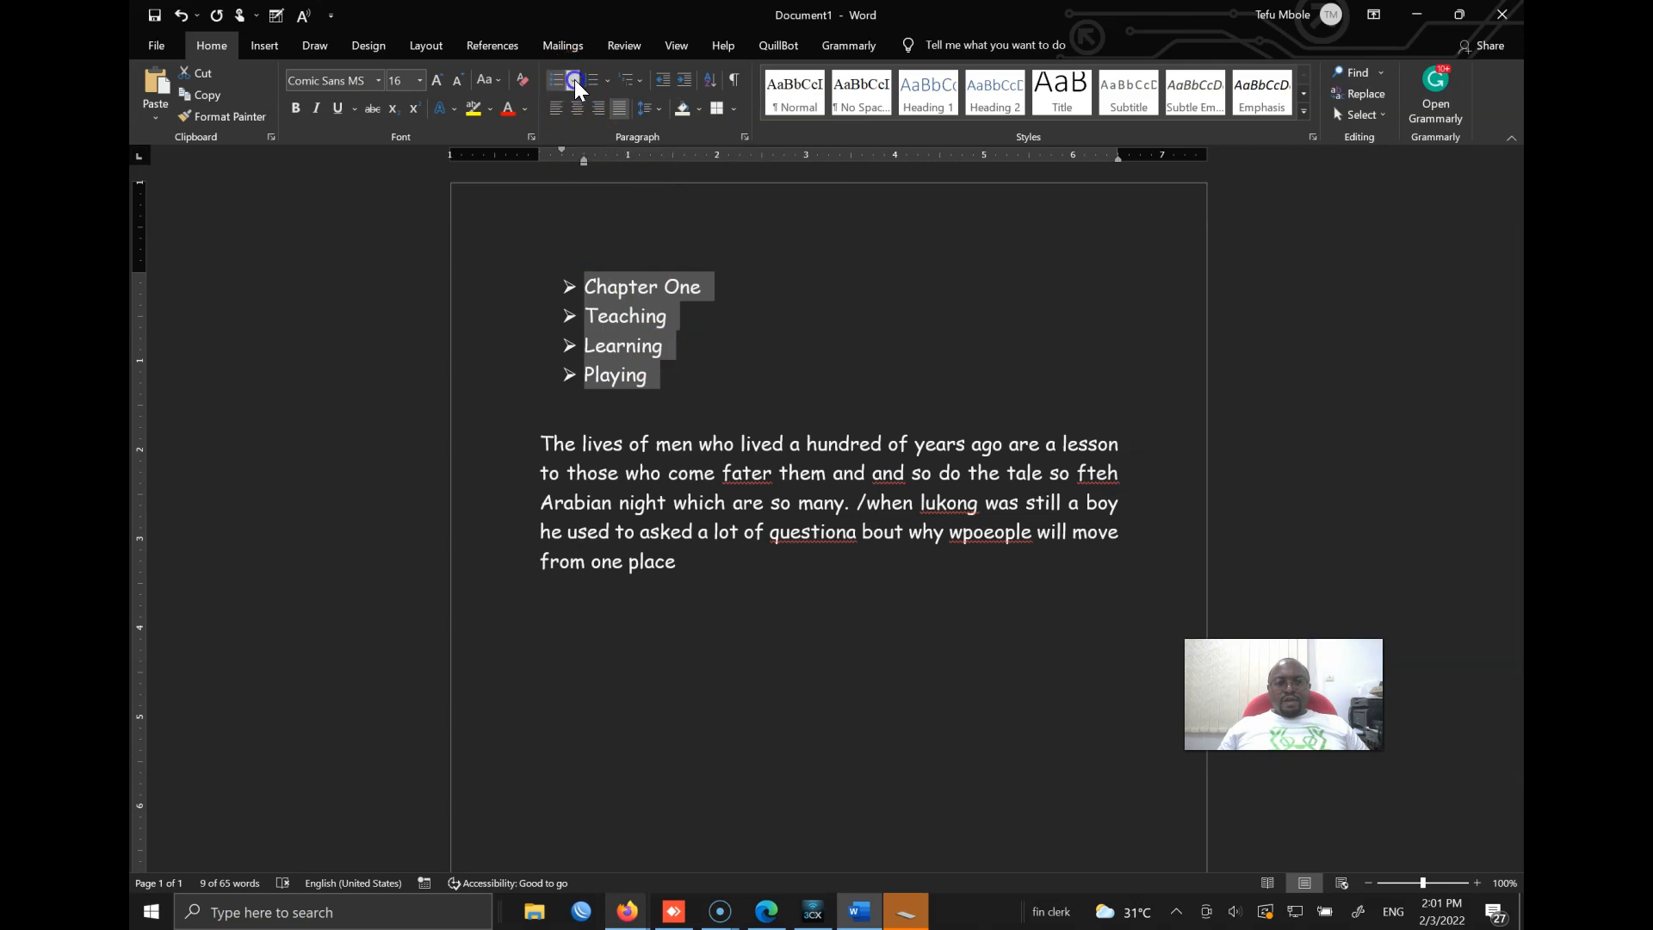
left_click(573, 80)
left_click(614, 249)
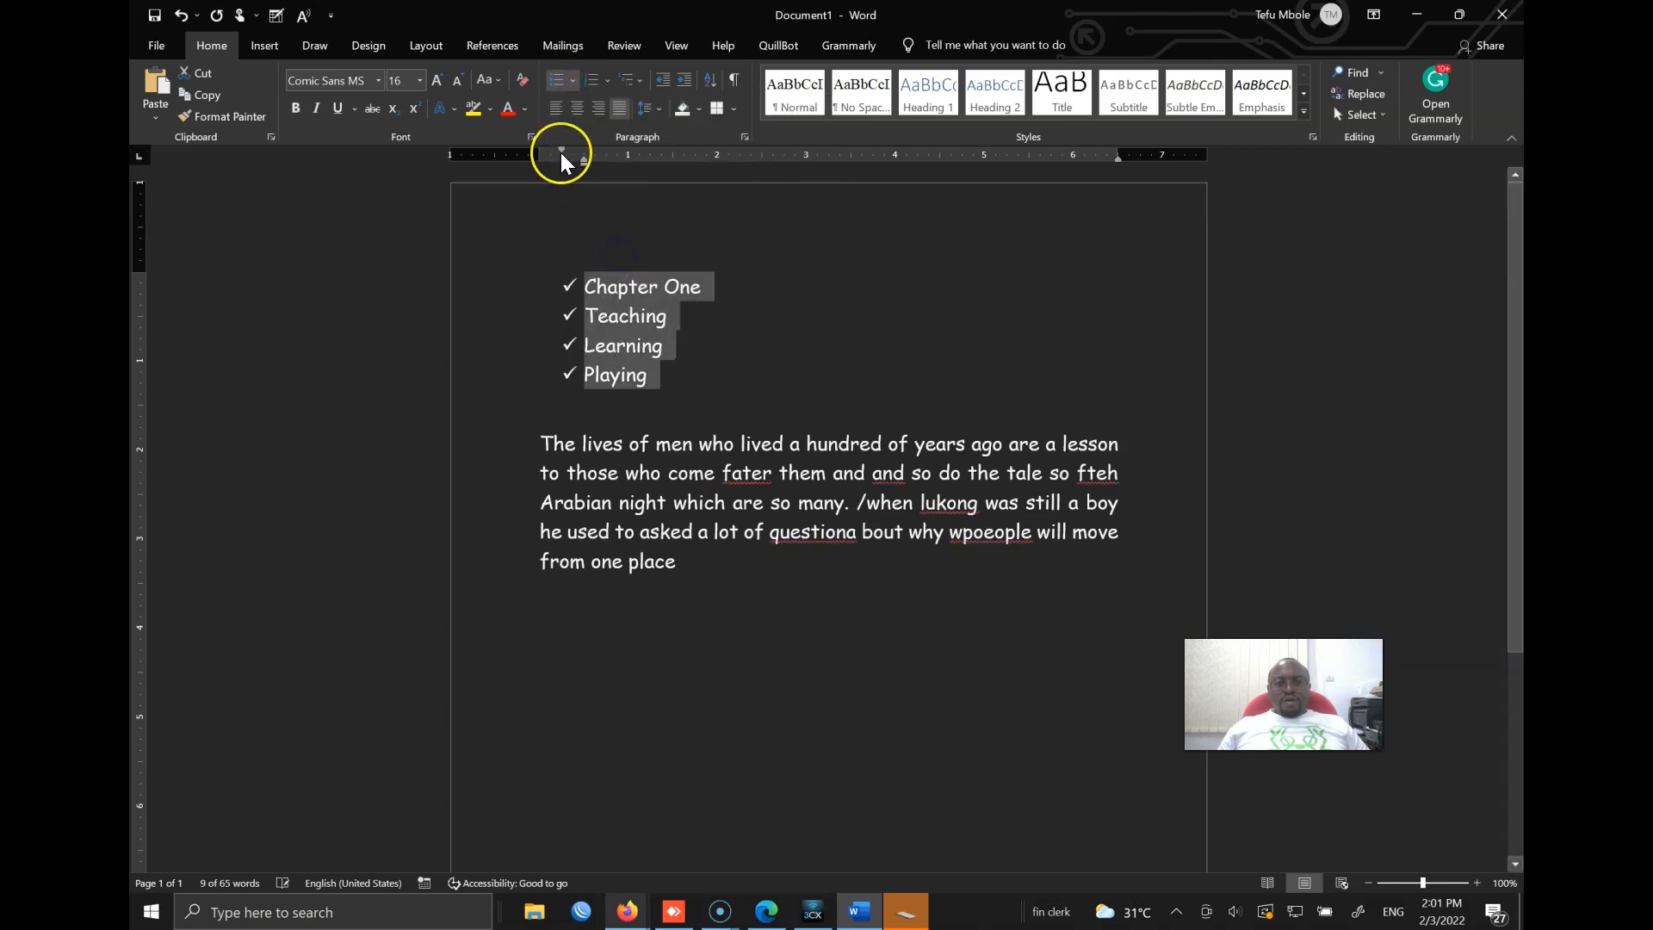
left_click(574, 80)
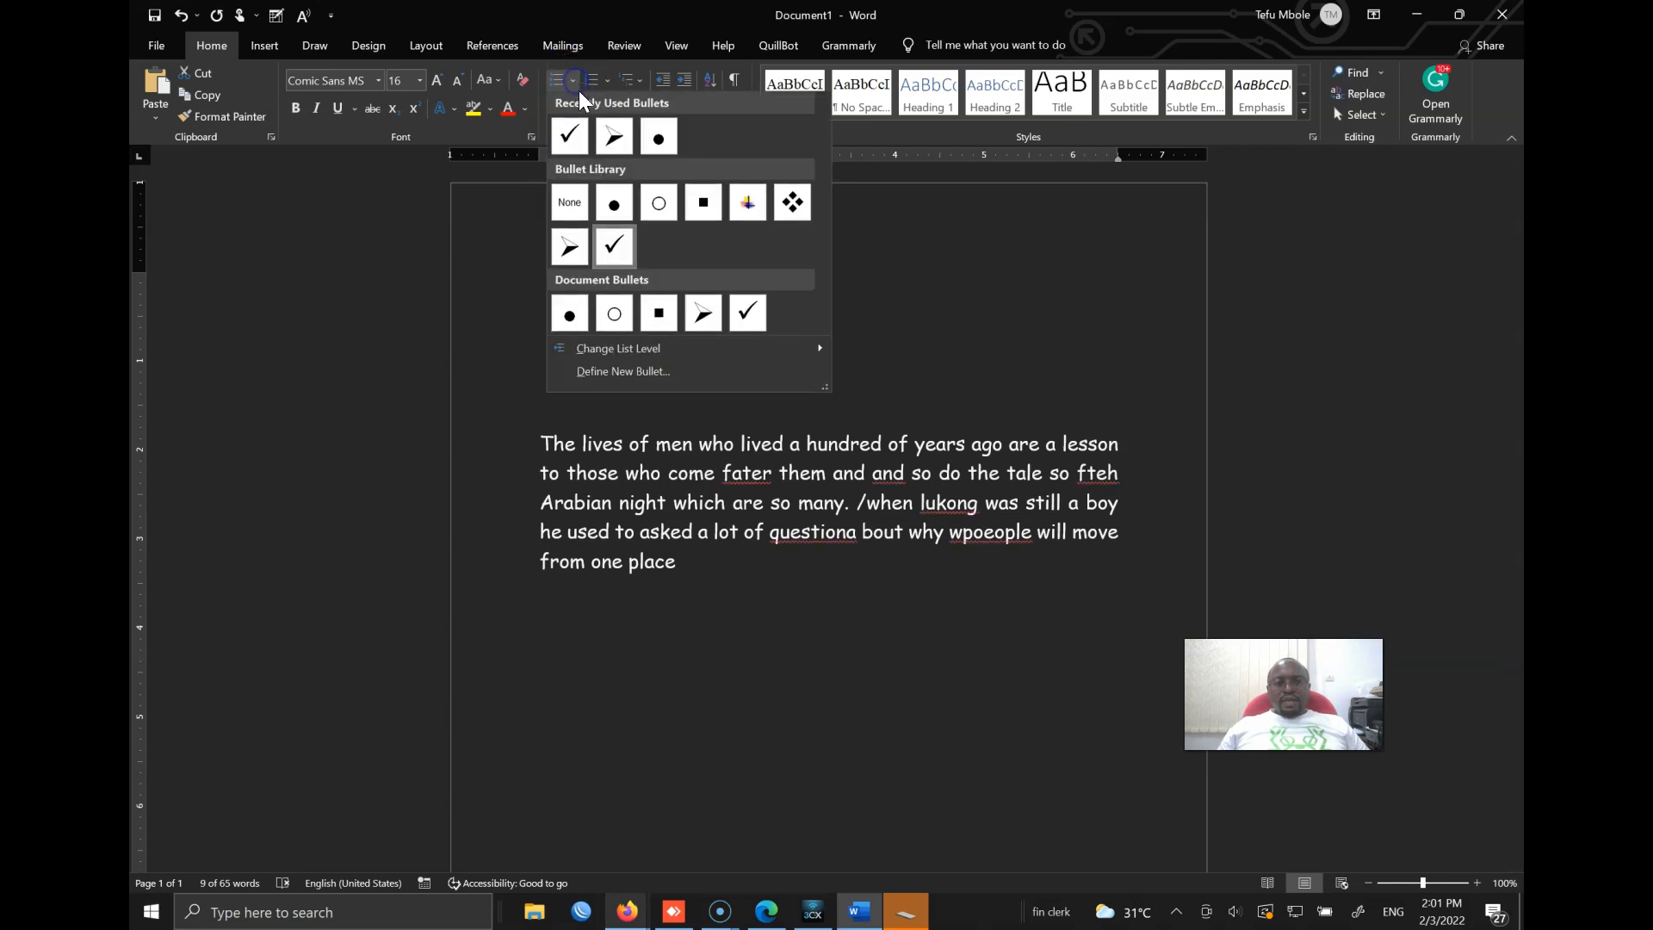
left_click(792, 200)
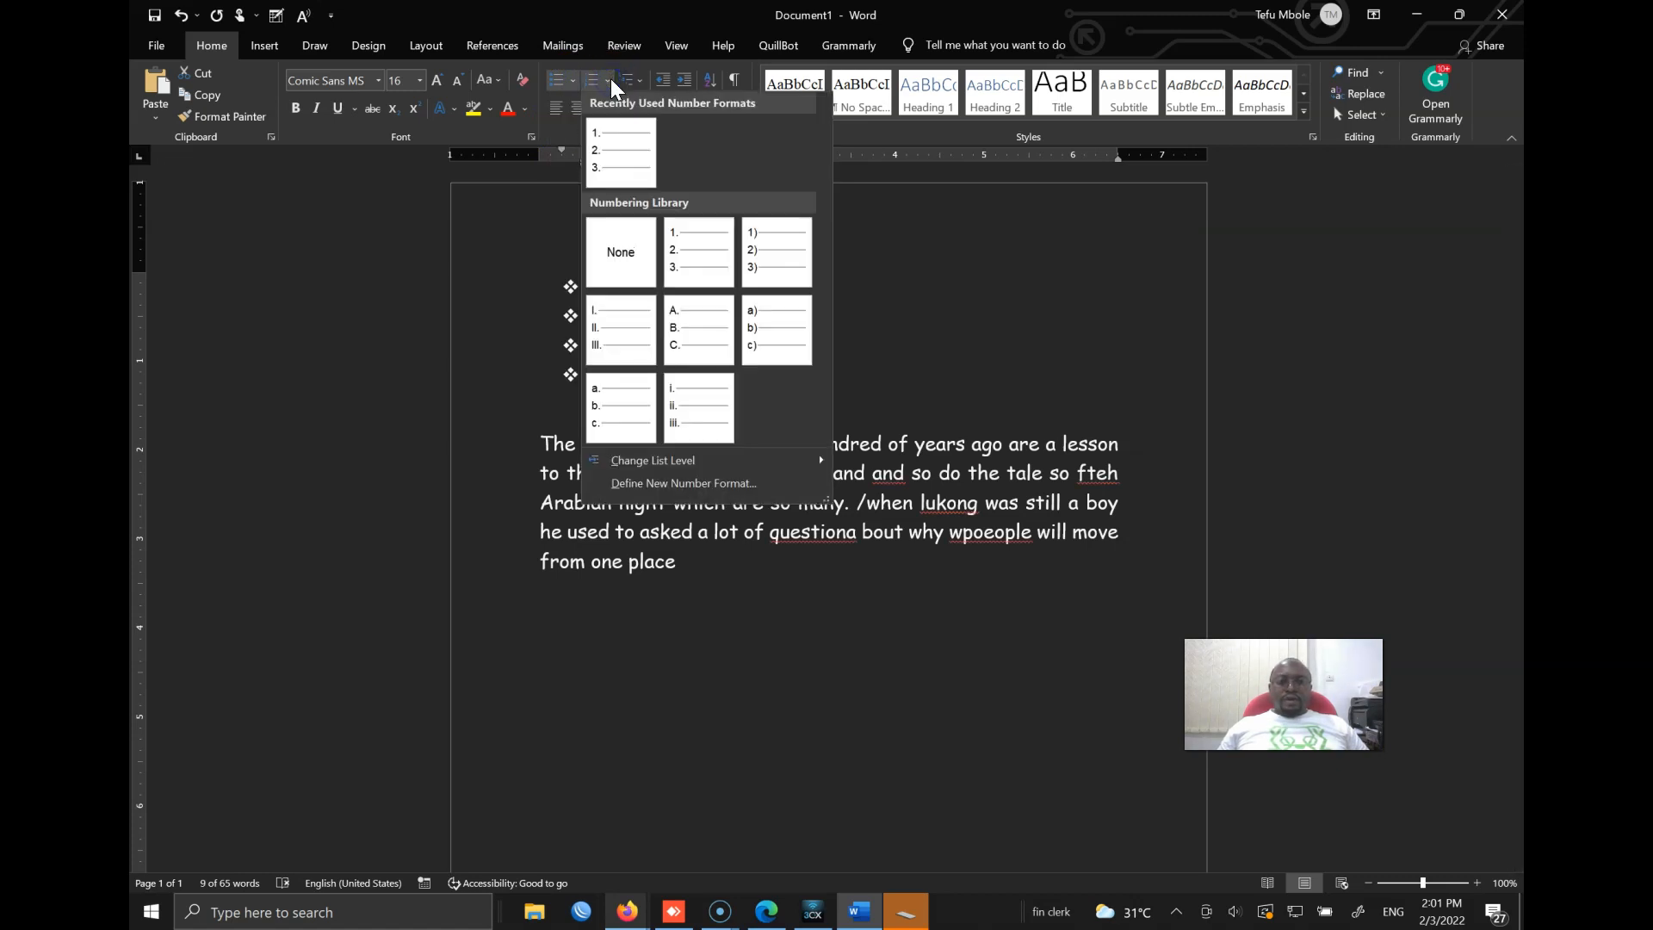
Number the four list items in the 1. 2. 3. format and change it to lowercase Roman numerals (i. ii. iii.).
left_click(619, 151)
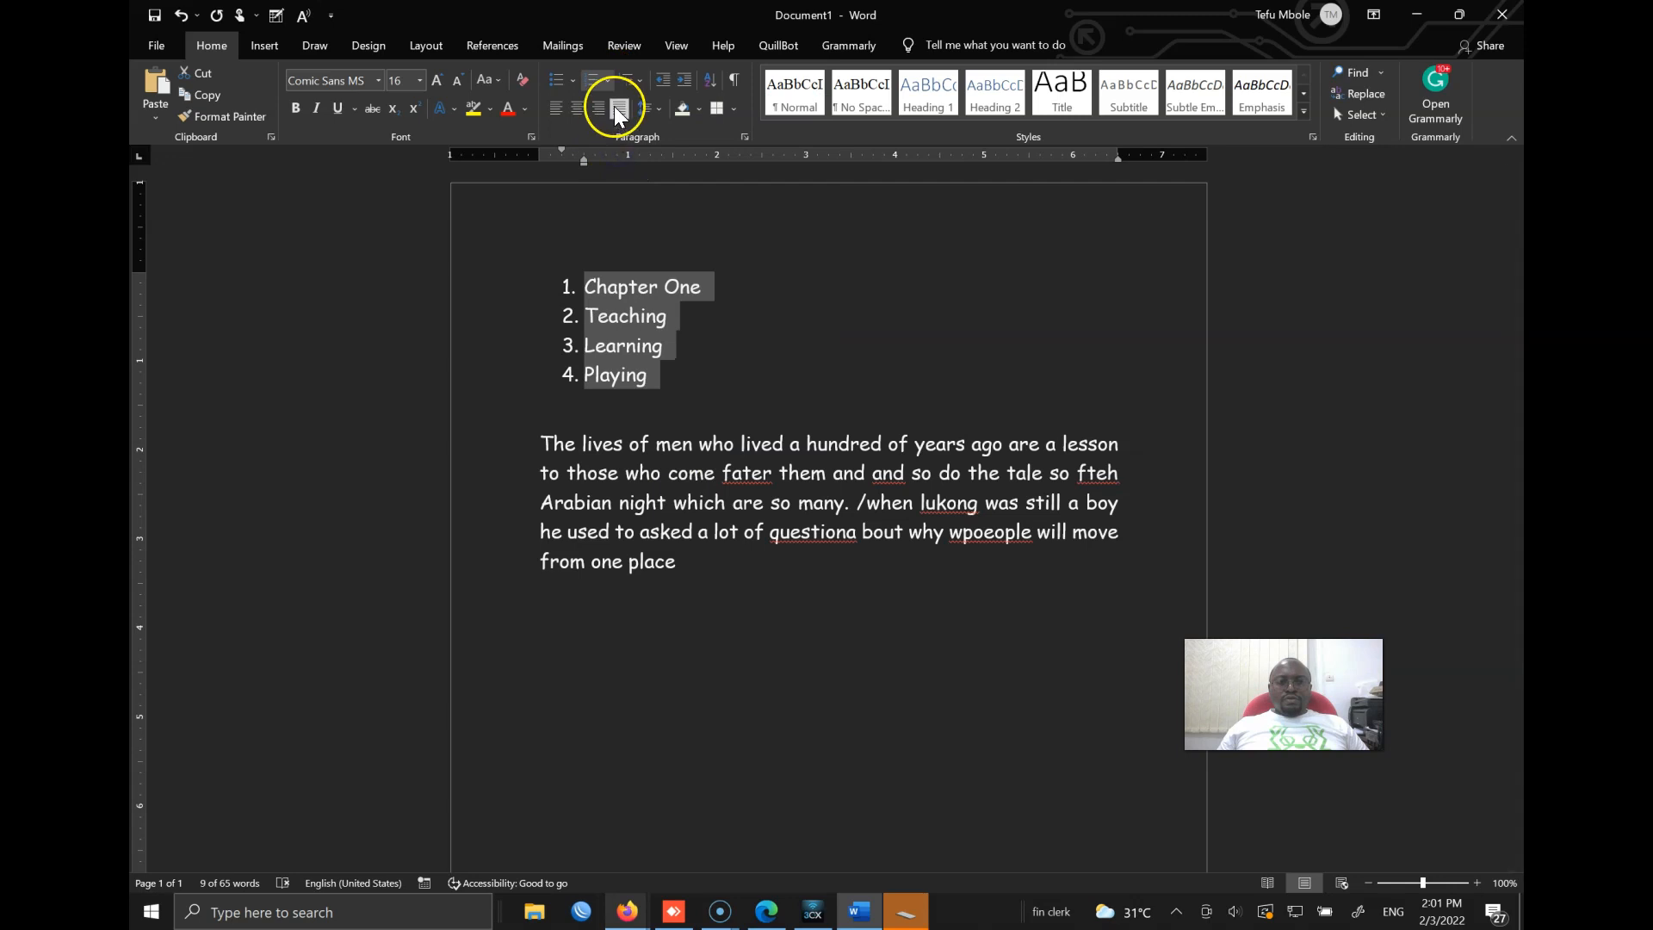
left_click(610, 81)
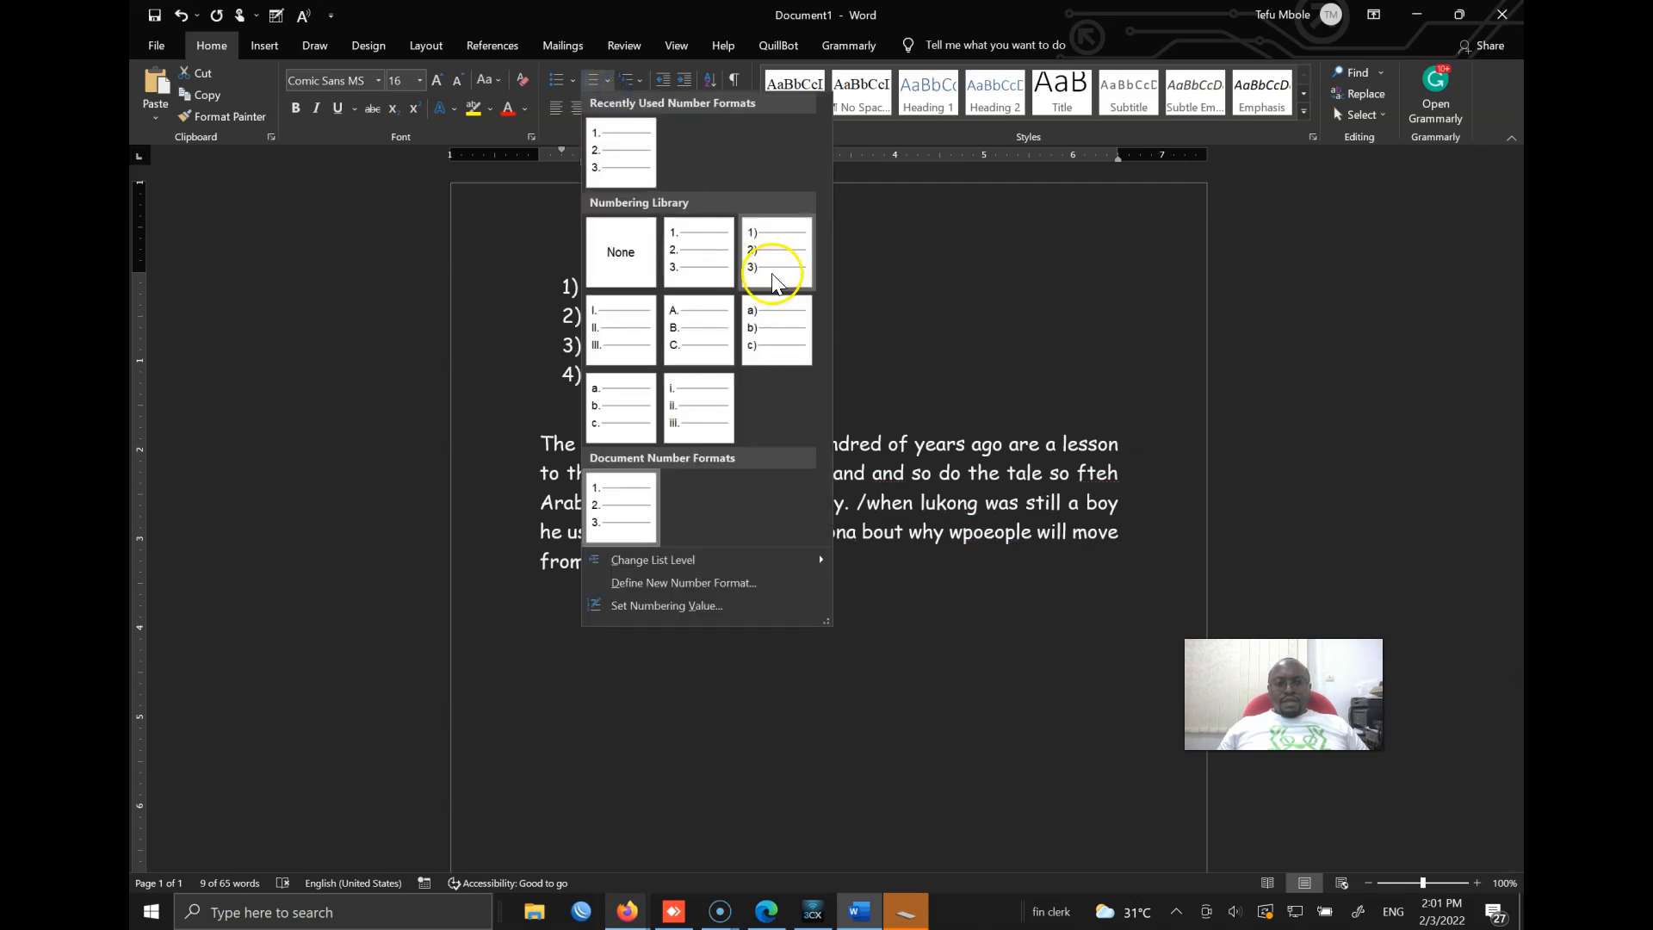
left_click(689, 406)
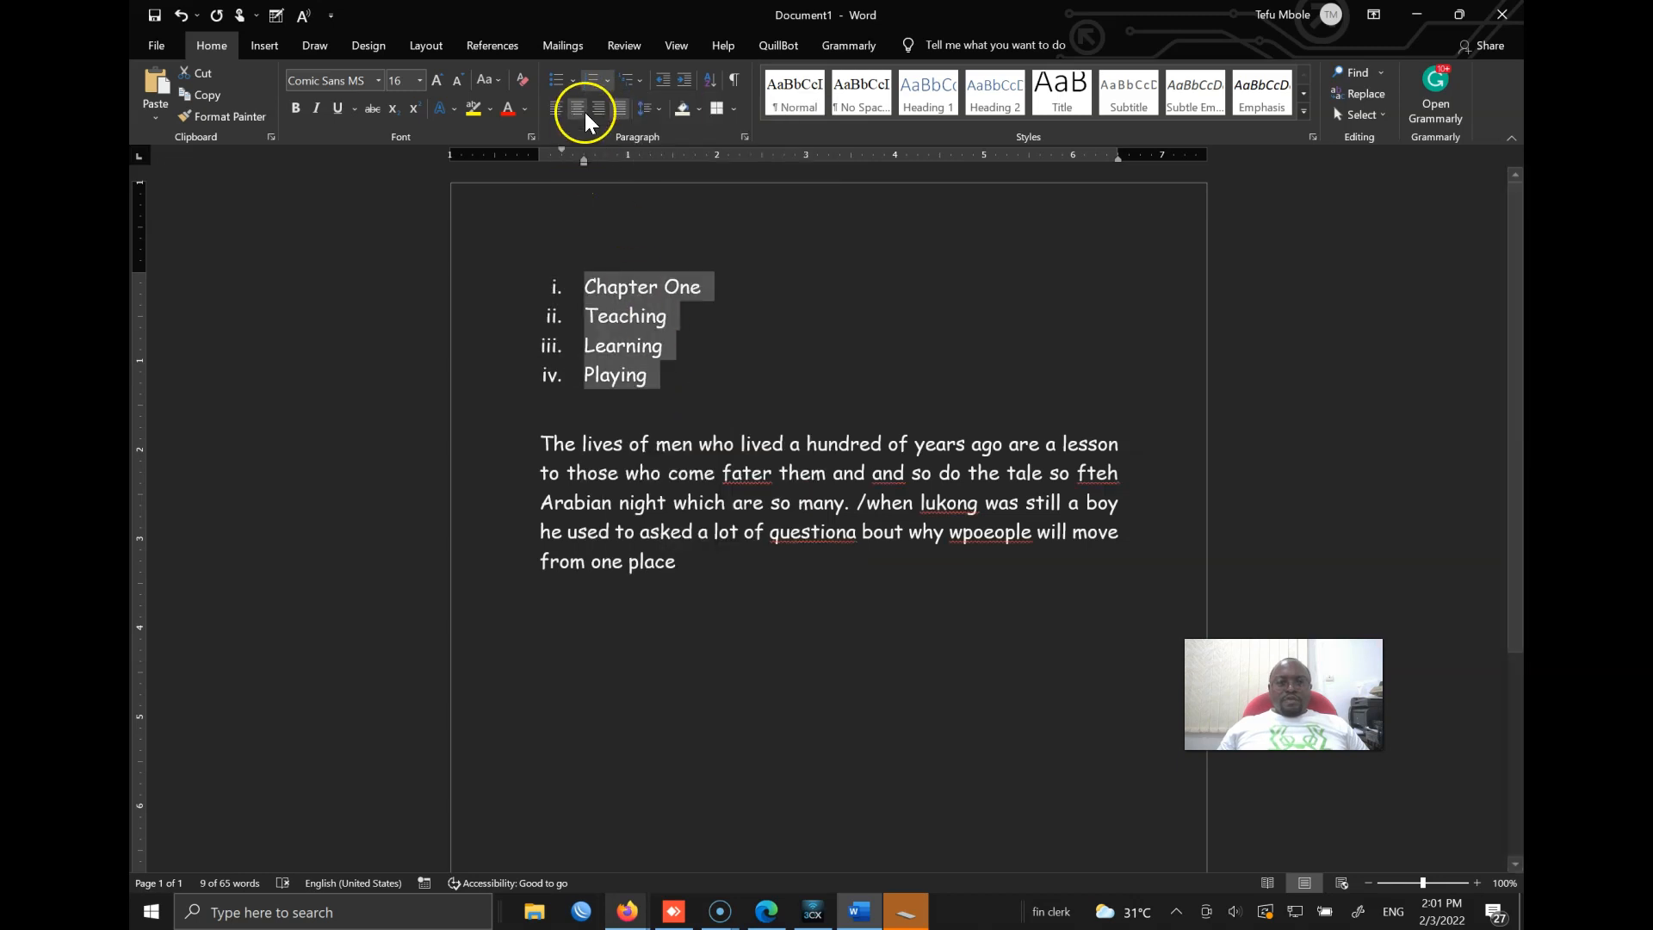
Define a new bullet from Wingdings character 155 and apply it to the four list items from Chapter One to Playing.
left_click(573, 82)
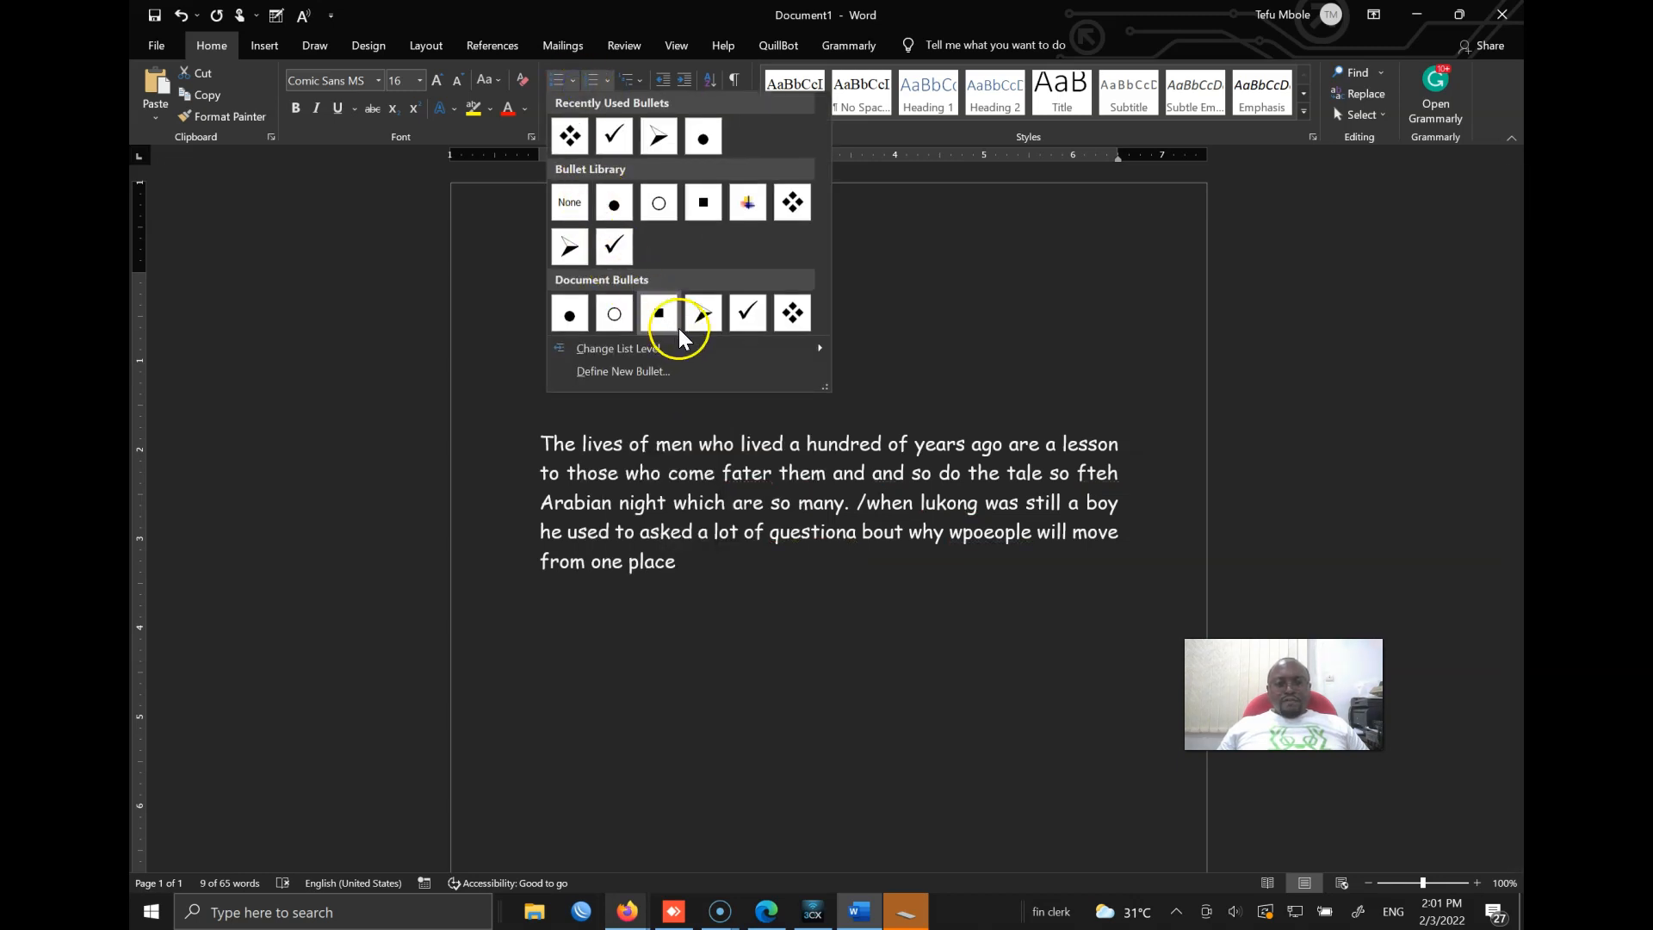
mouse_move(658, 348)
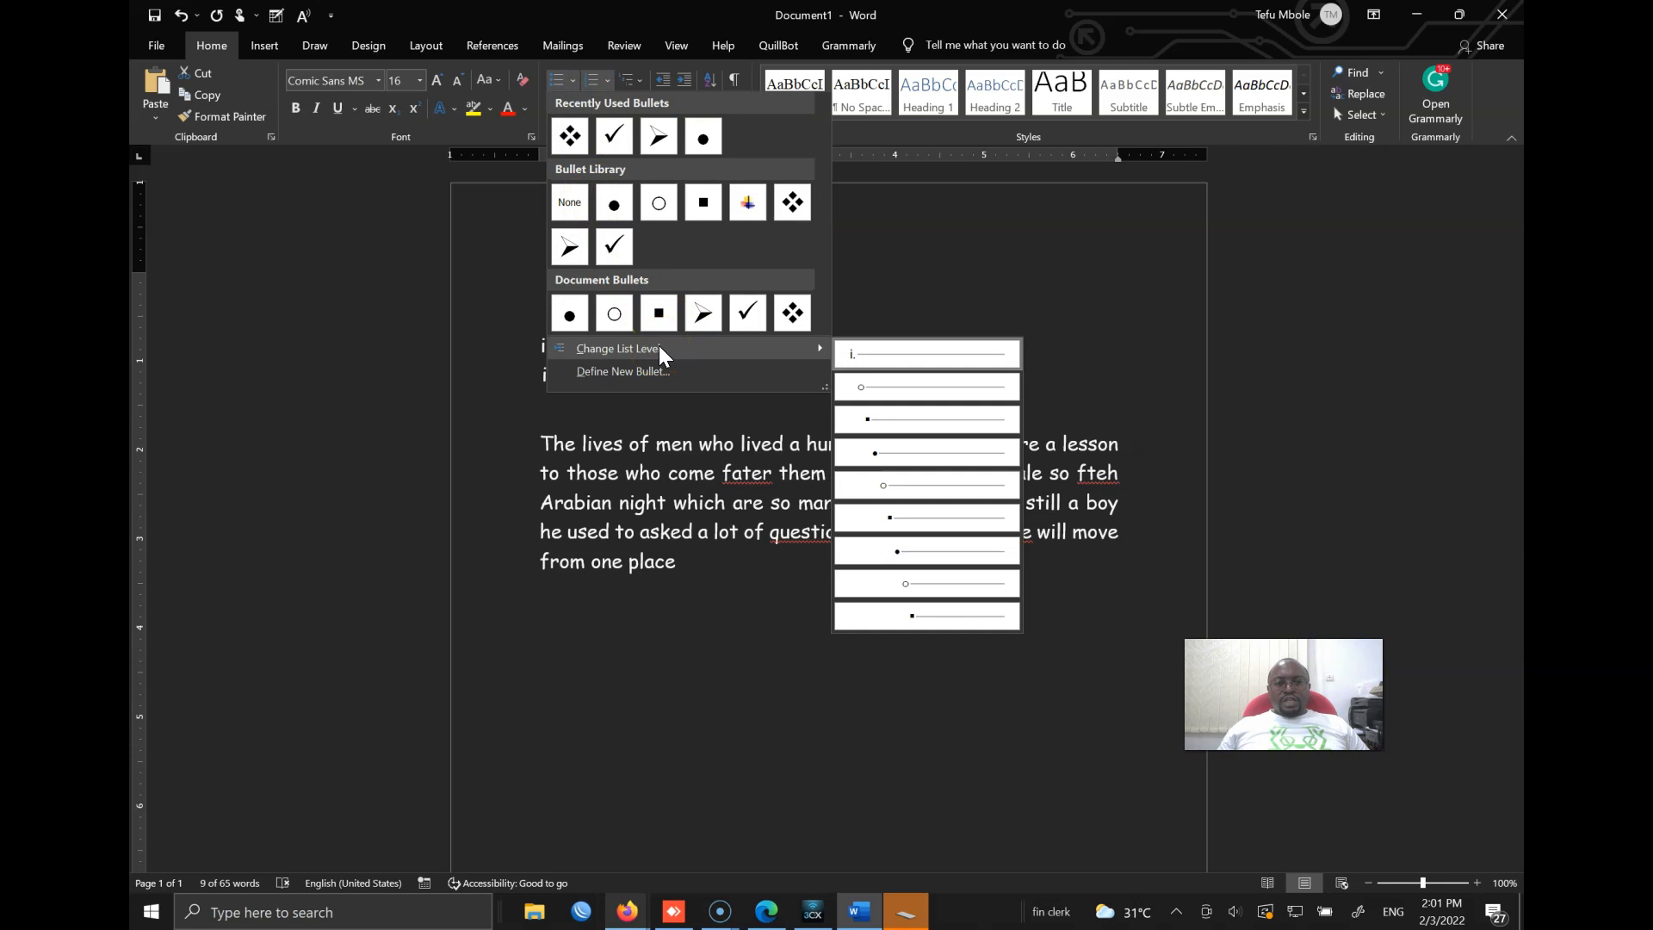
left_click(660, 365)
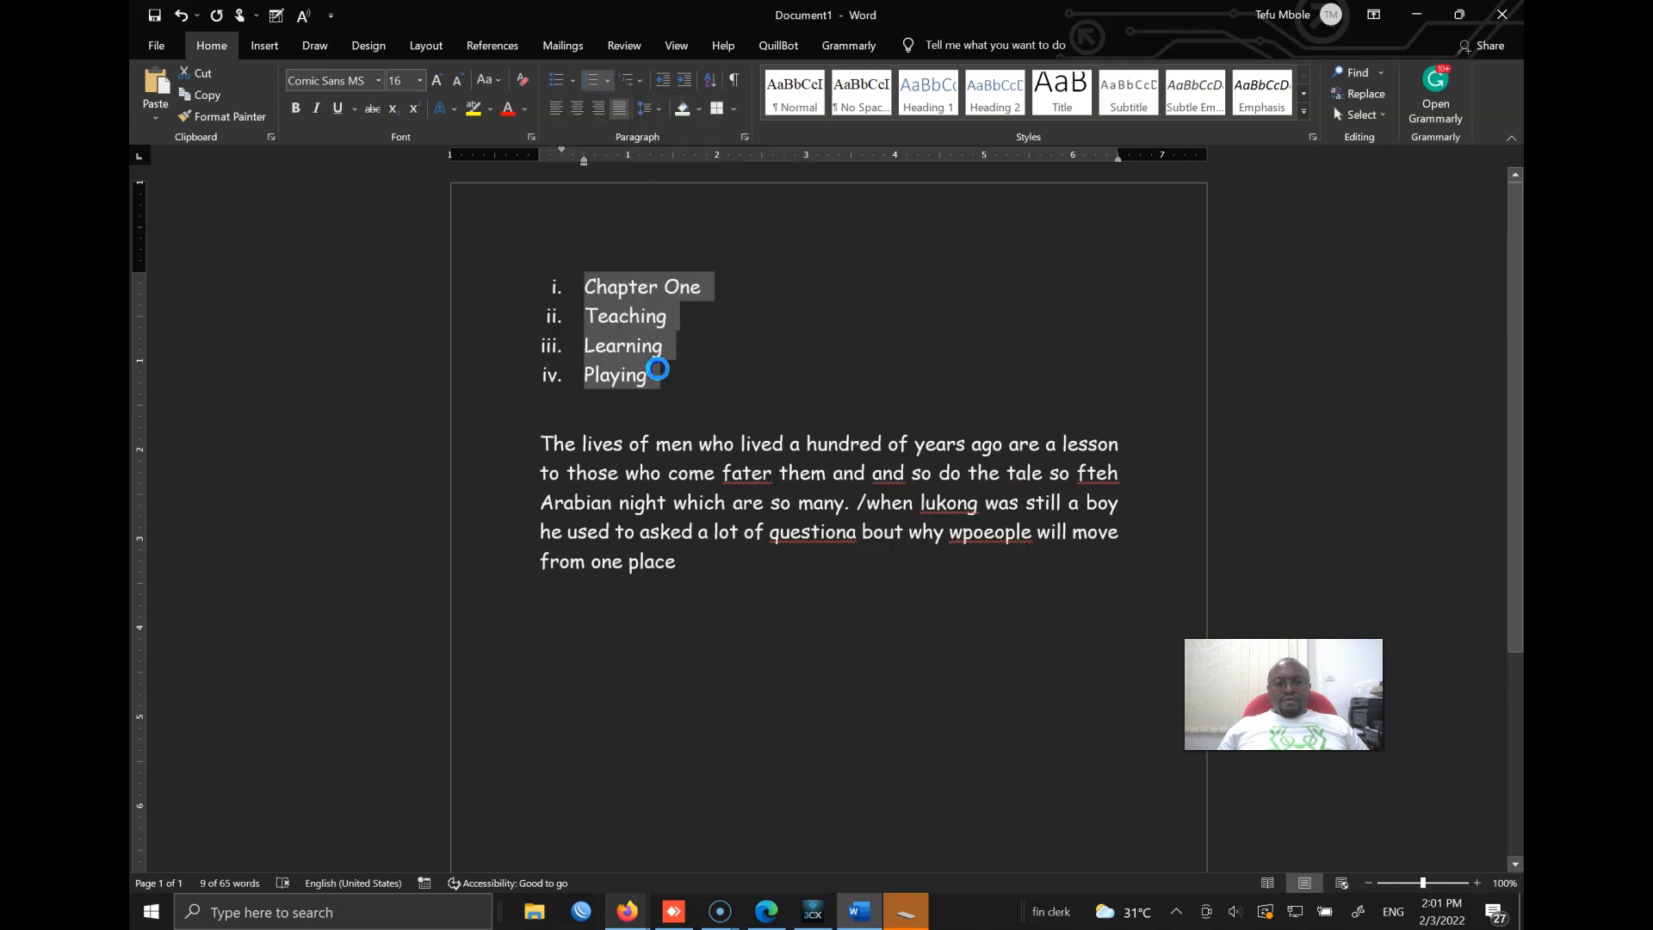
left_click(750, 321)
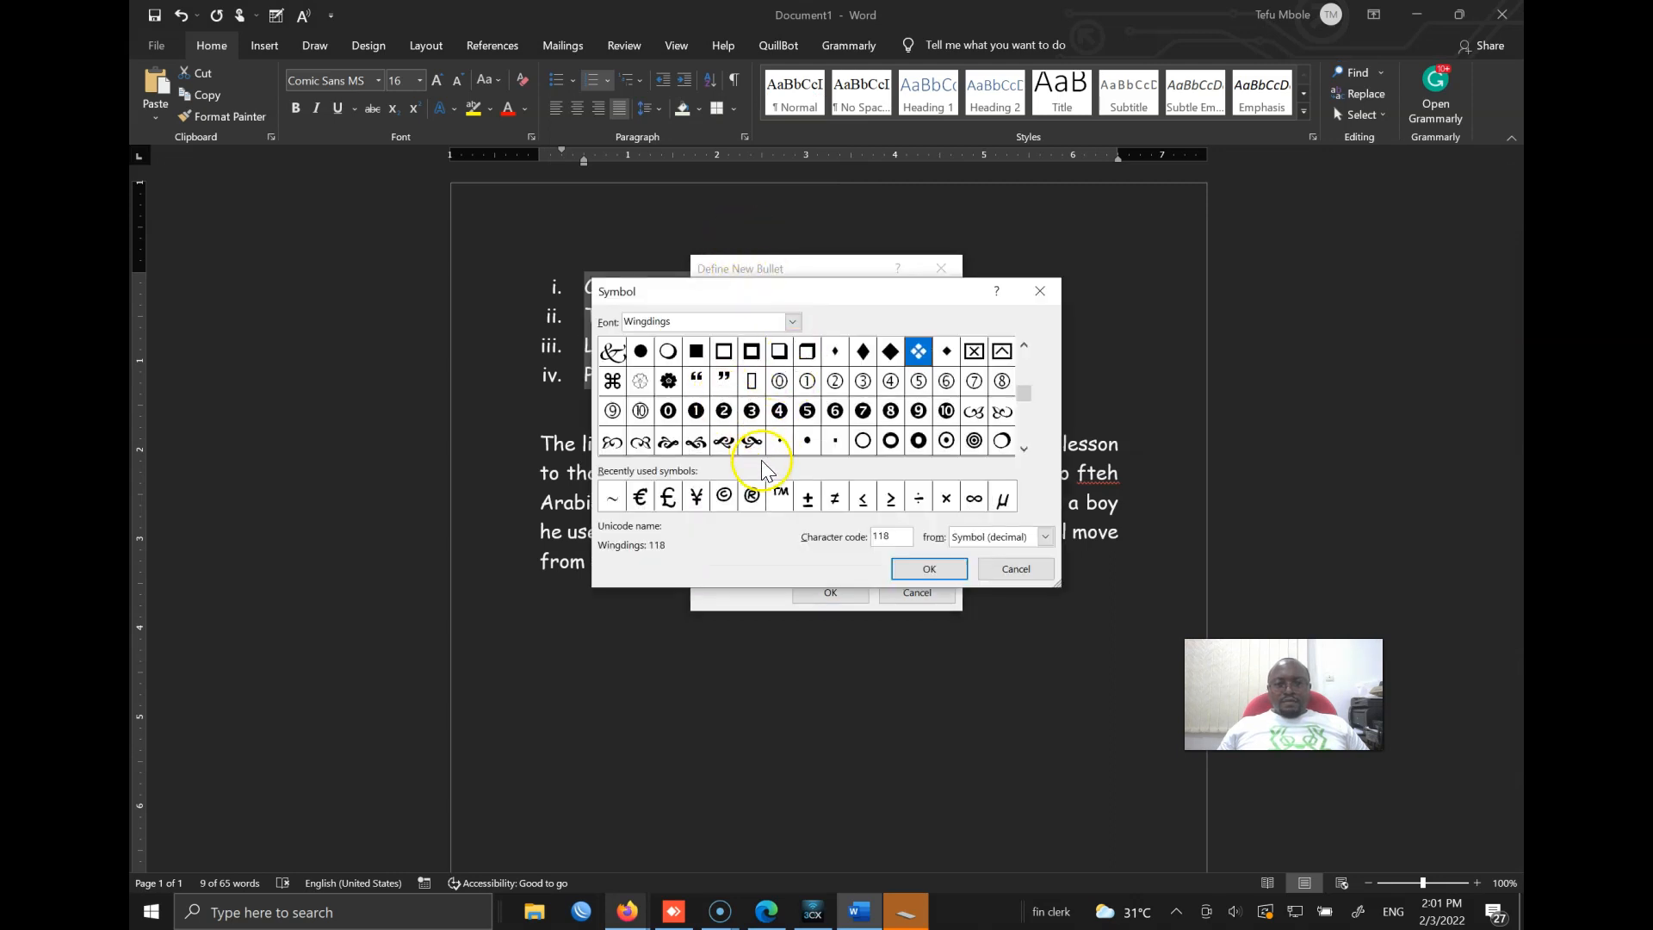
left_click(696, 443)
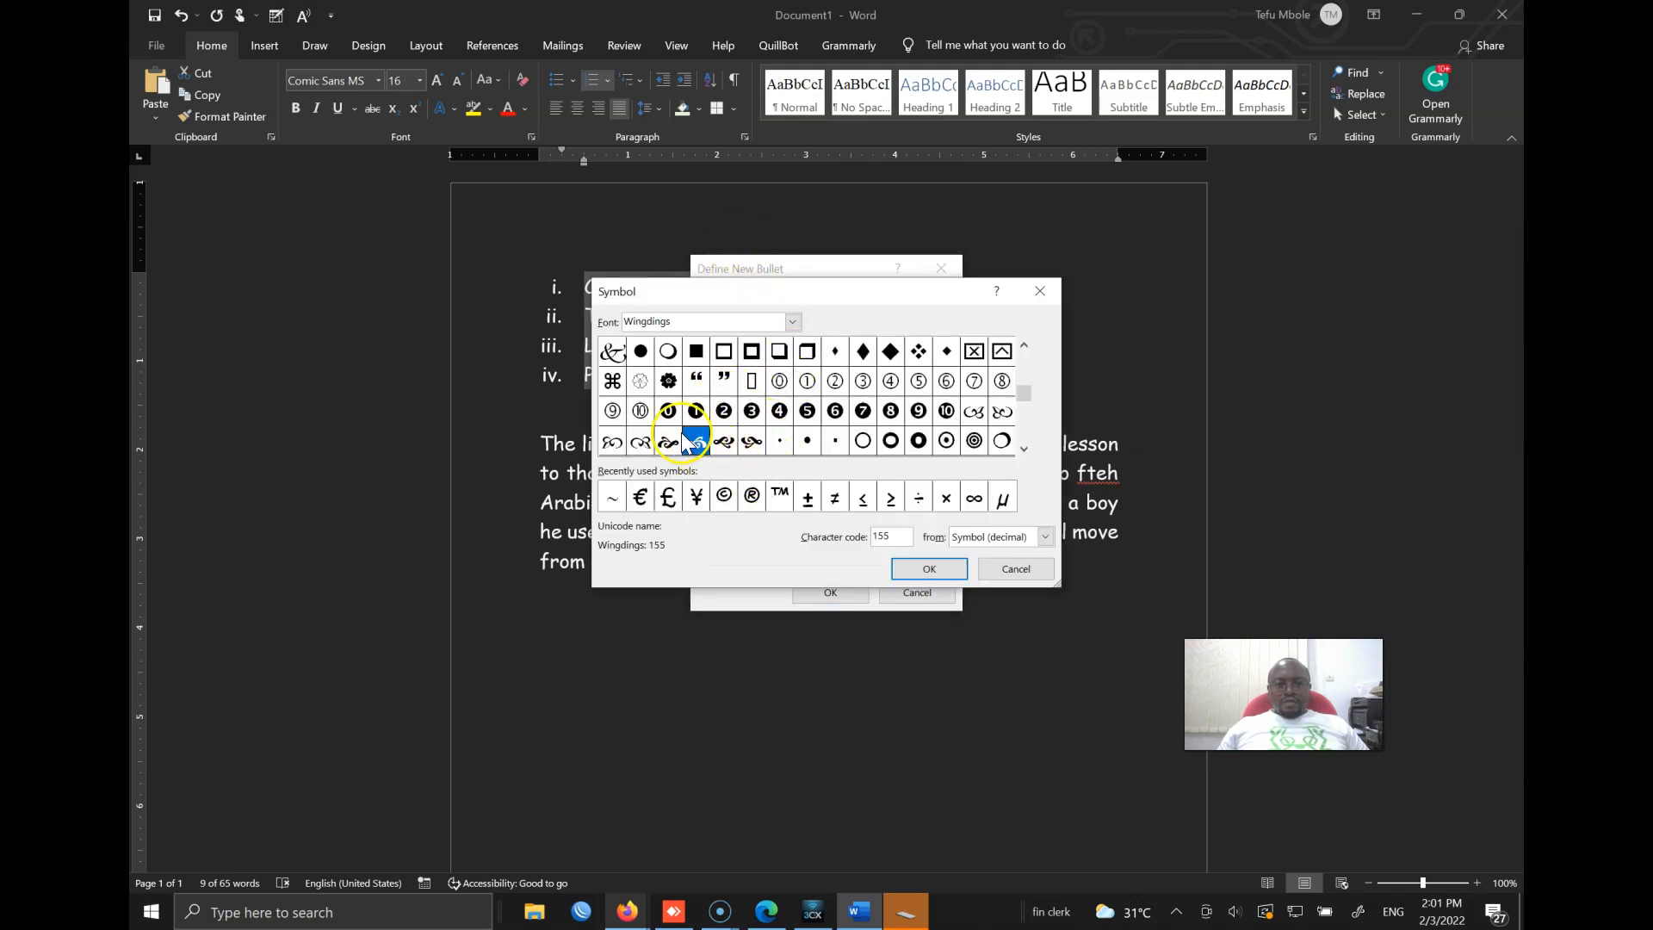
left_click(924, 568)
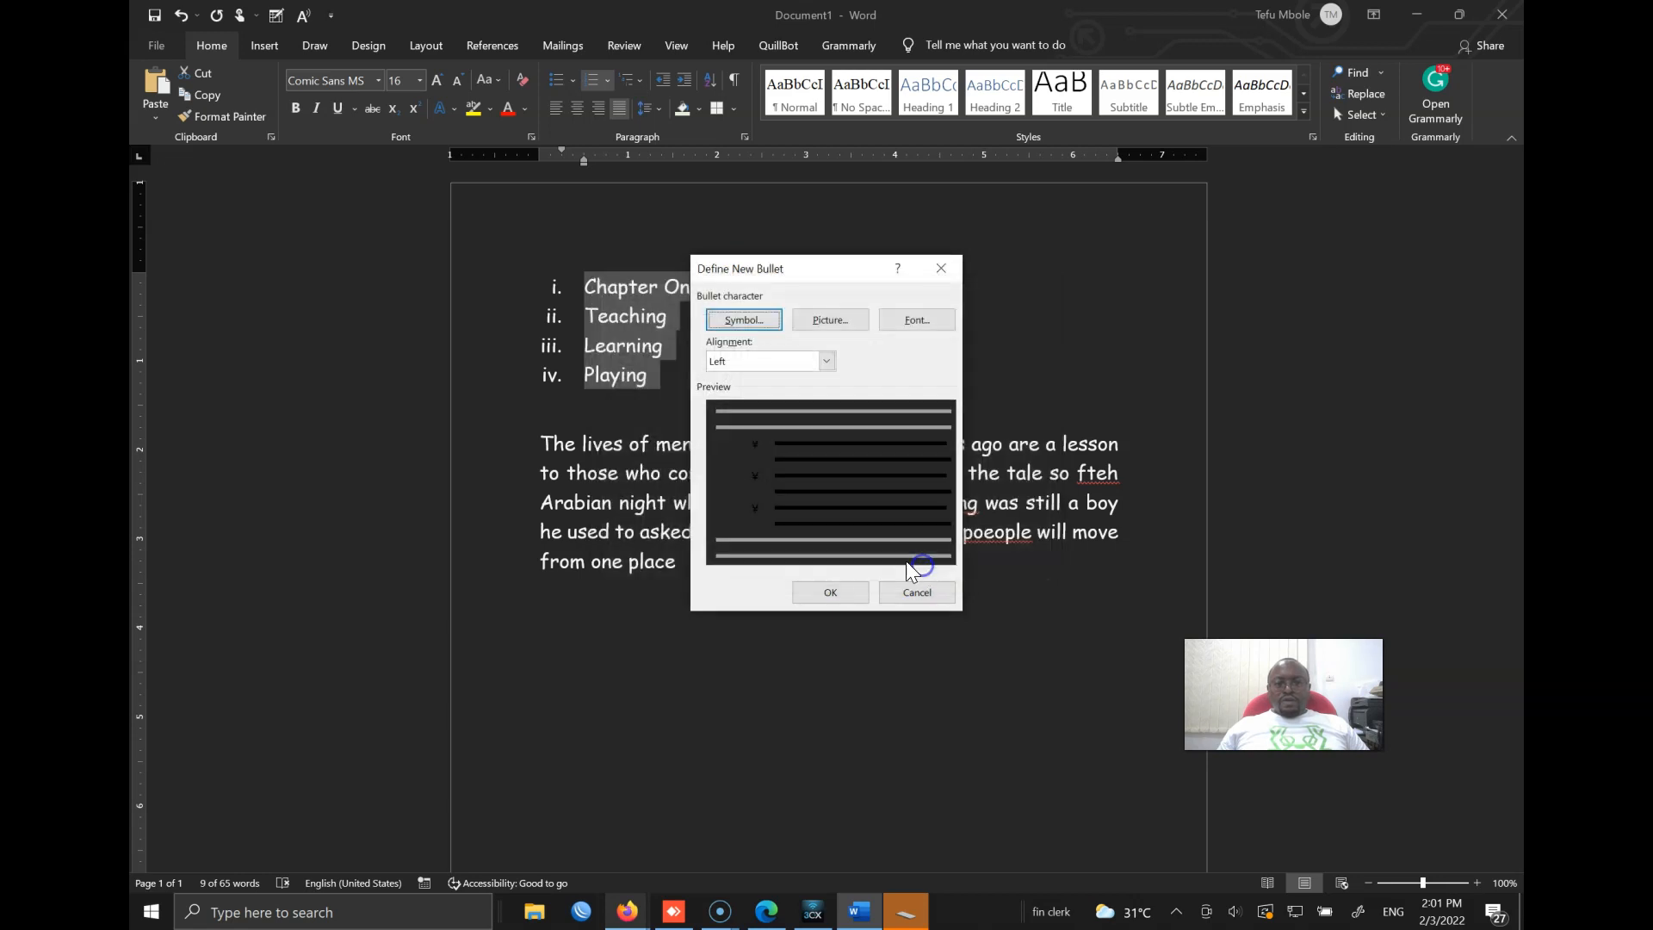
left_click(848, 596)
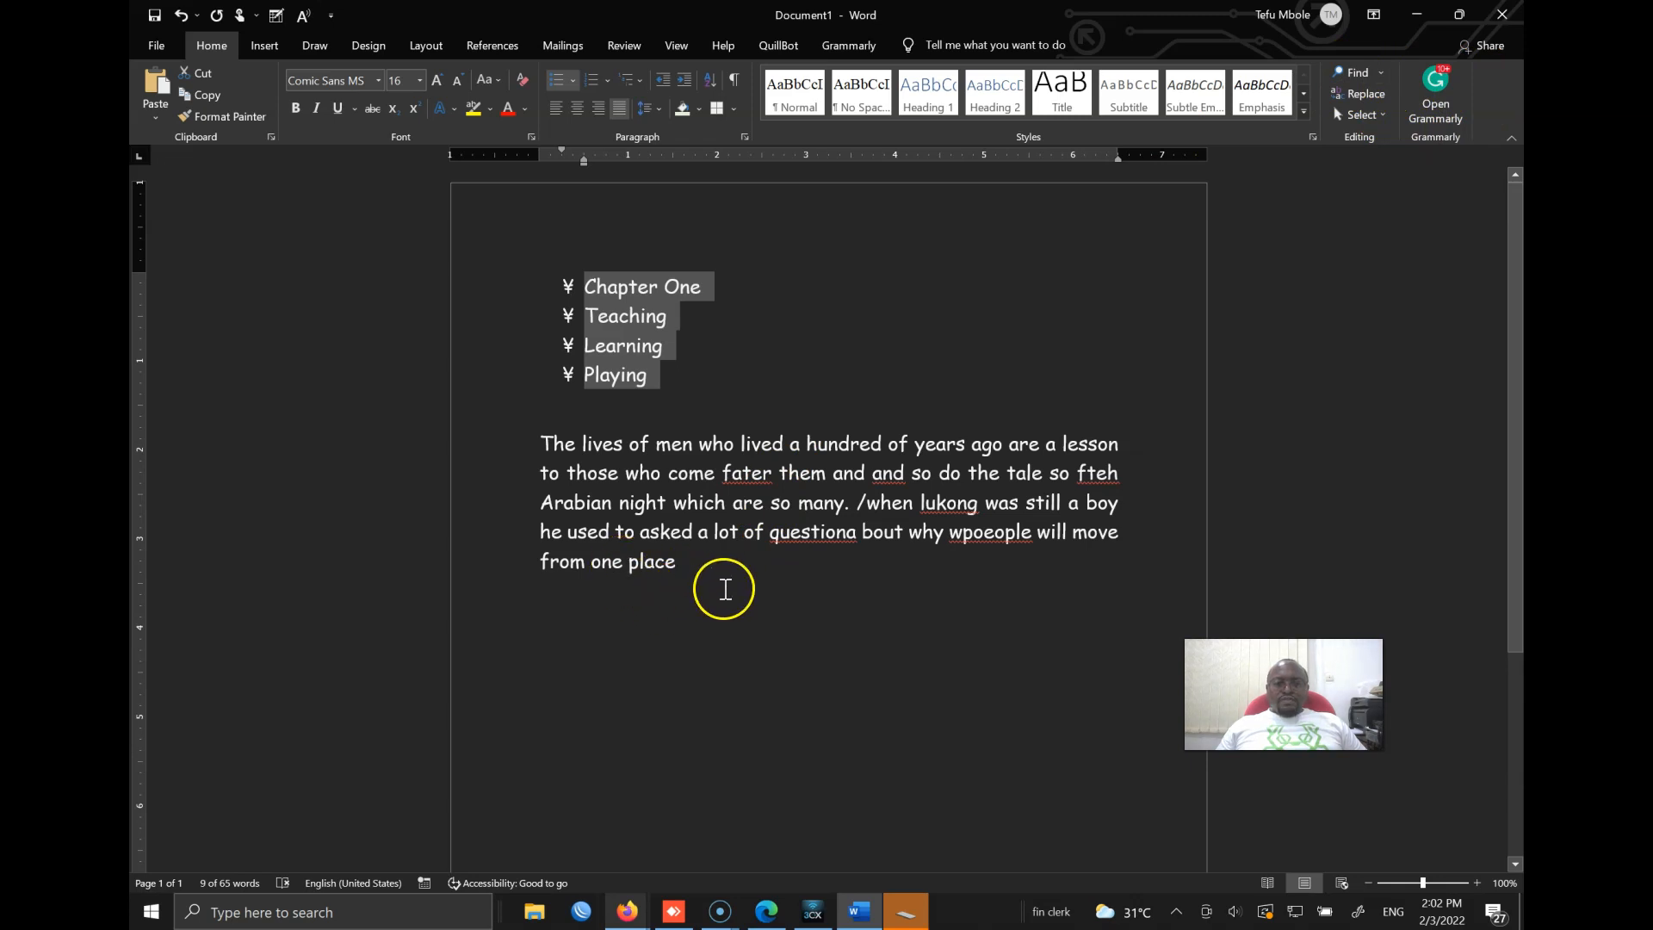
Copy the whole list and paragraph and paste them over themselves to make five consecutive copies.
left_click_drag(723, 579, 535, 281)
key("ctrl+c")
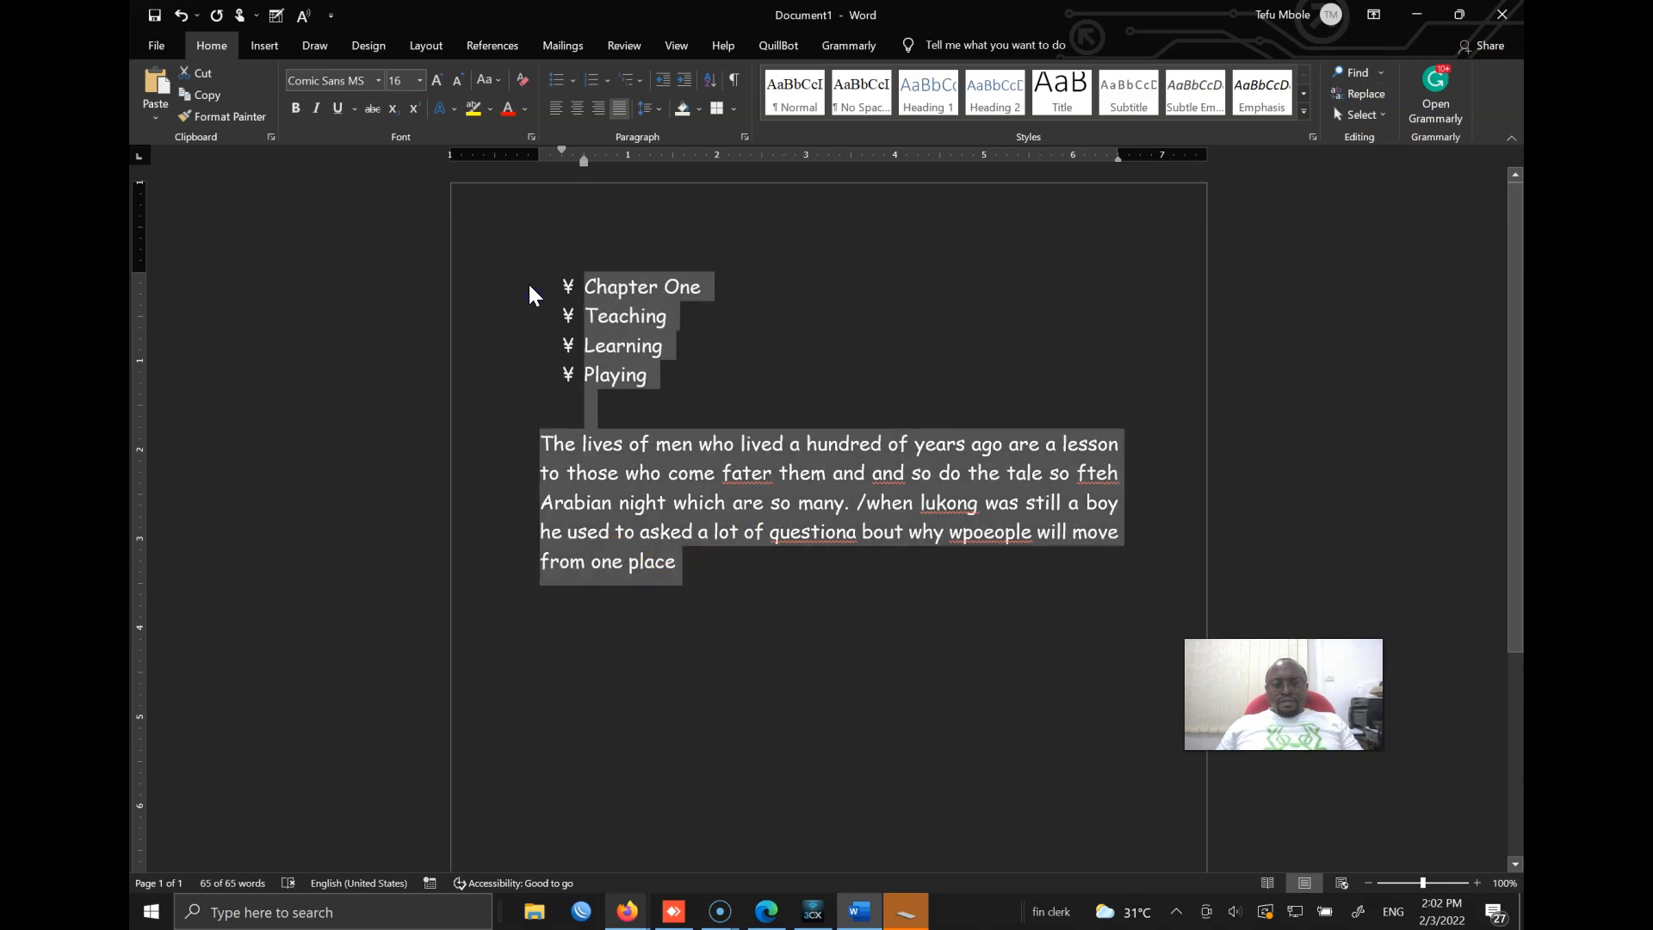
key("ctrl+v")
key("ctrl+v")
key("ctrl+v")
key("ctrl+v")
key("ctrl+v")
scroll(711, 406, "up", 13)
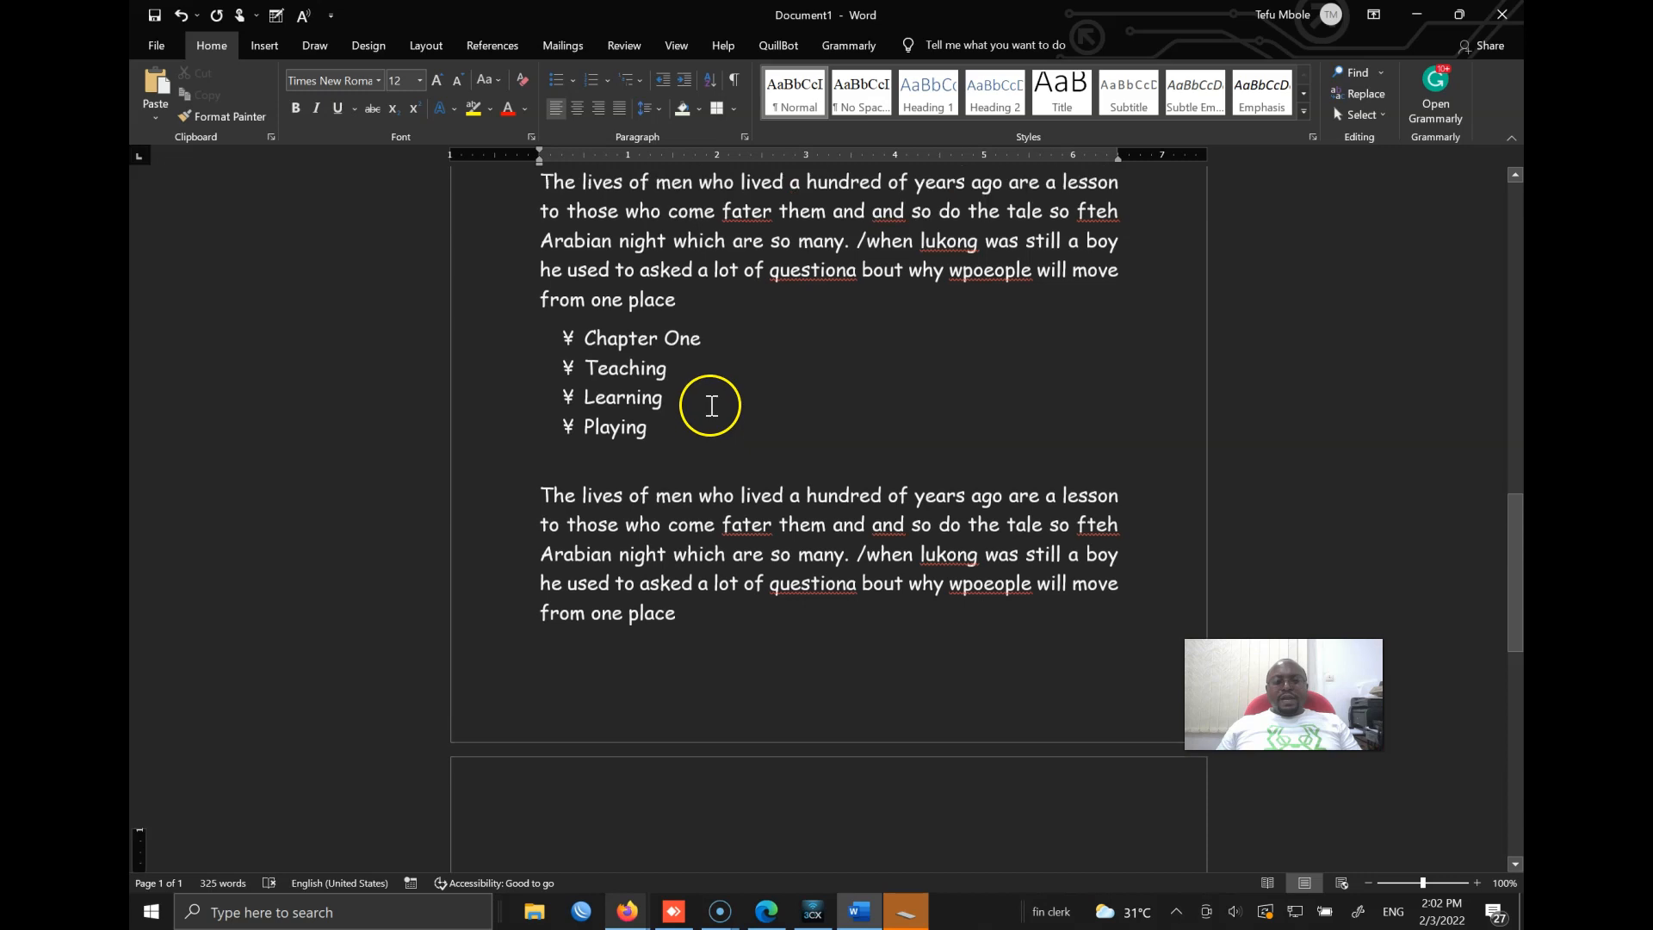
scroll(701, 415, "up", 3)
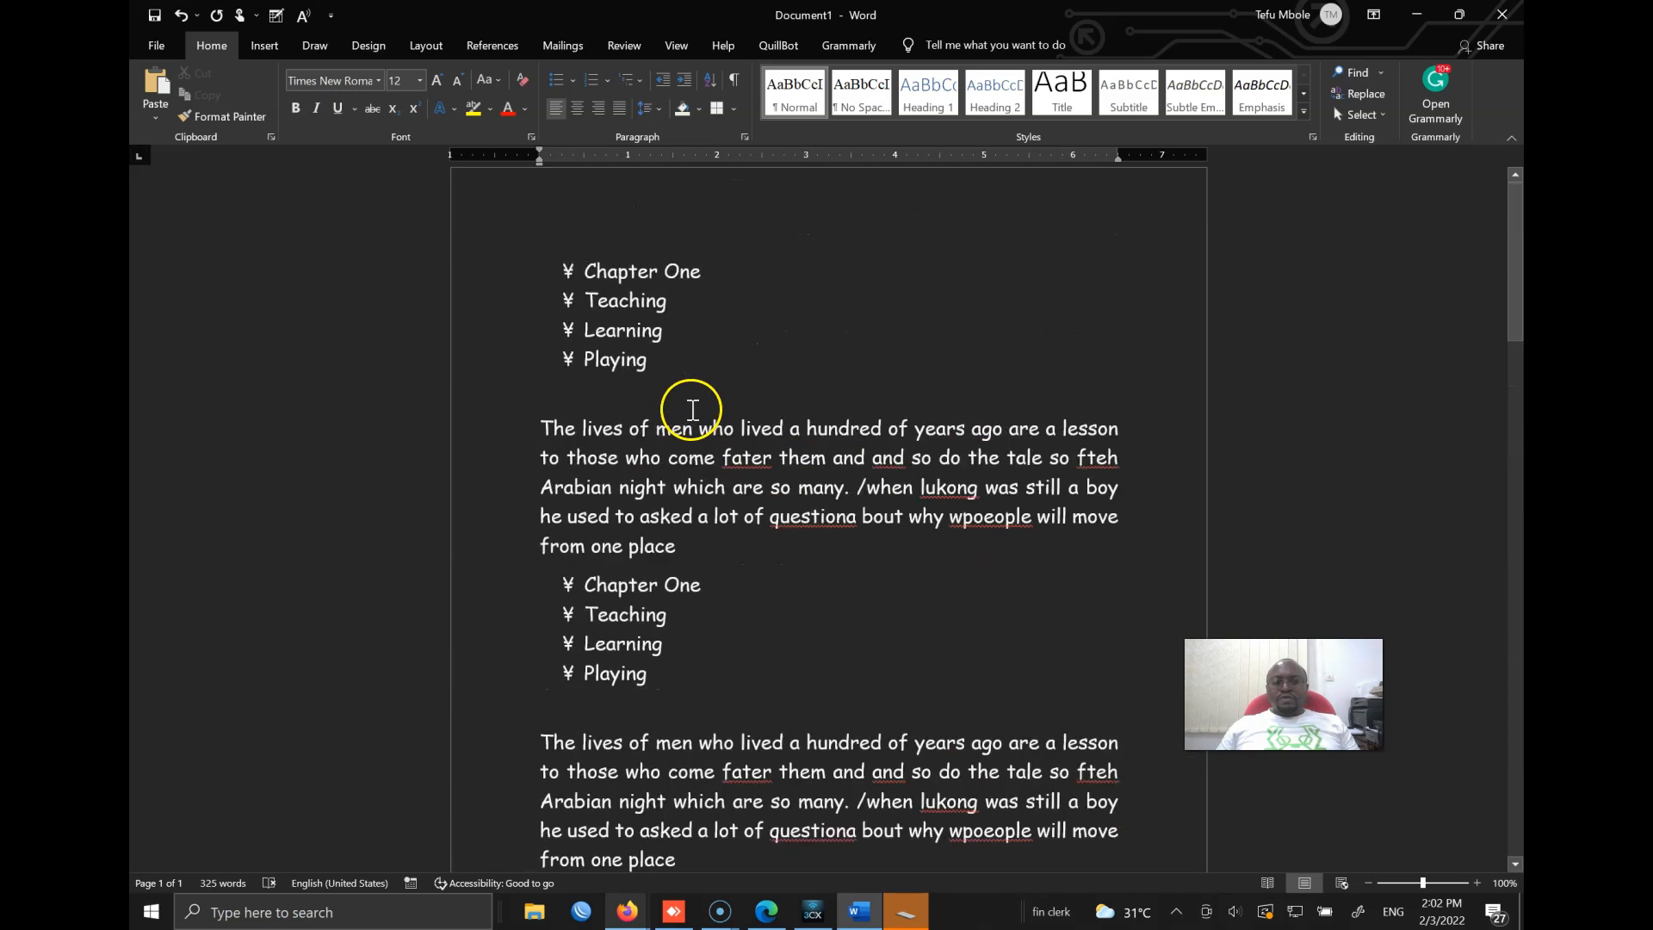
Delete the four bulleted items from Chapter One to Playing at the start of the document.
left_click(669, 472)
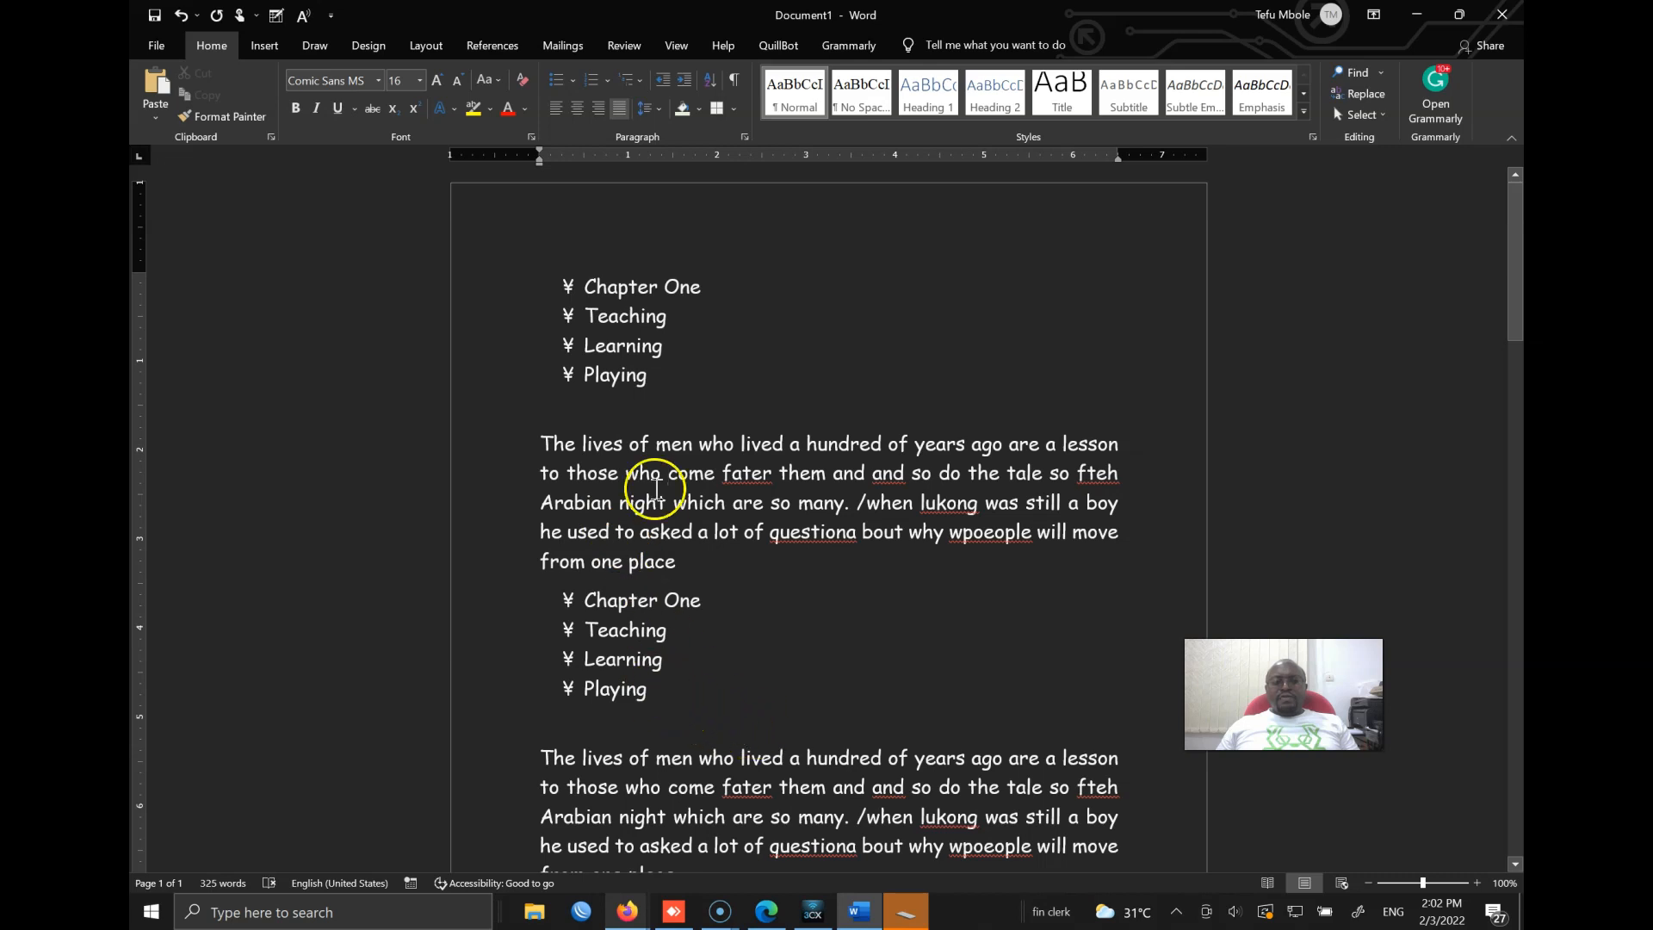
left_click_drag(682, 383, 551, 281)
key("Delete")
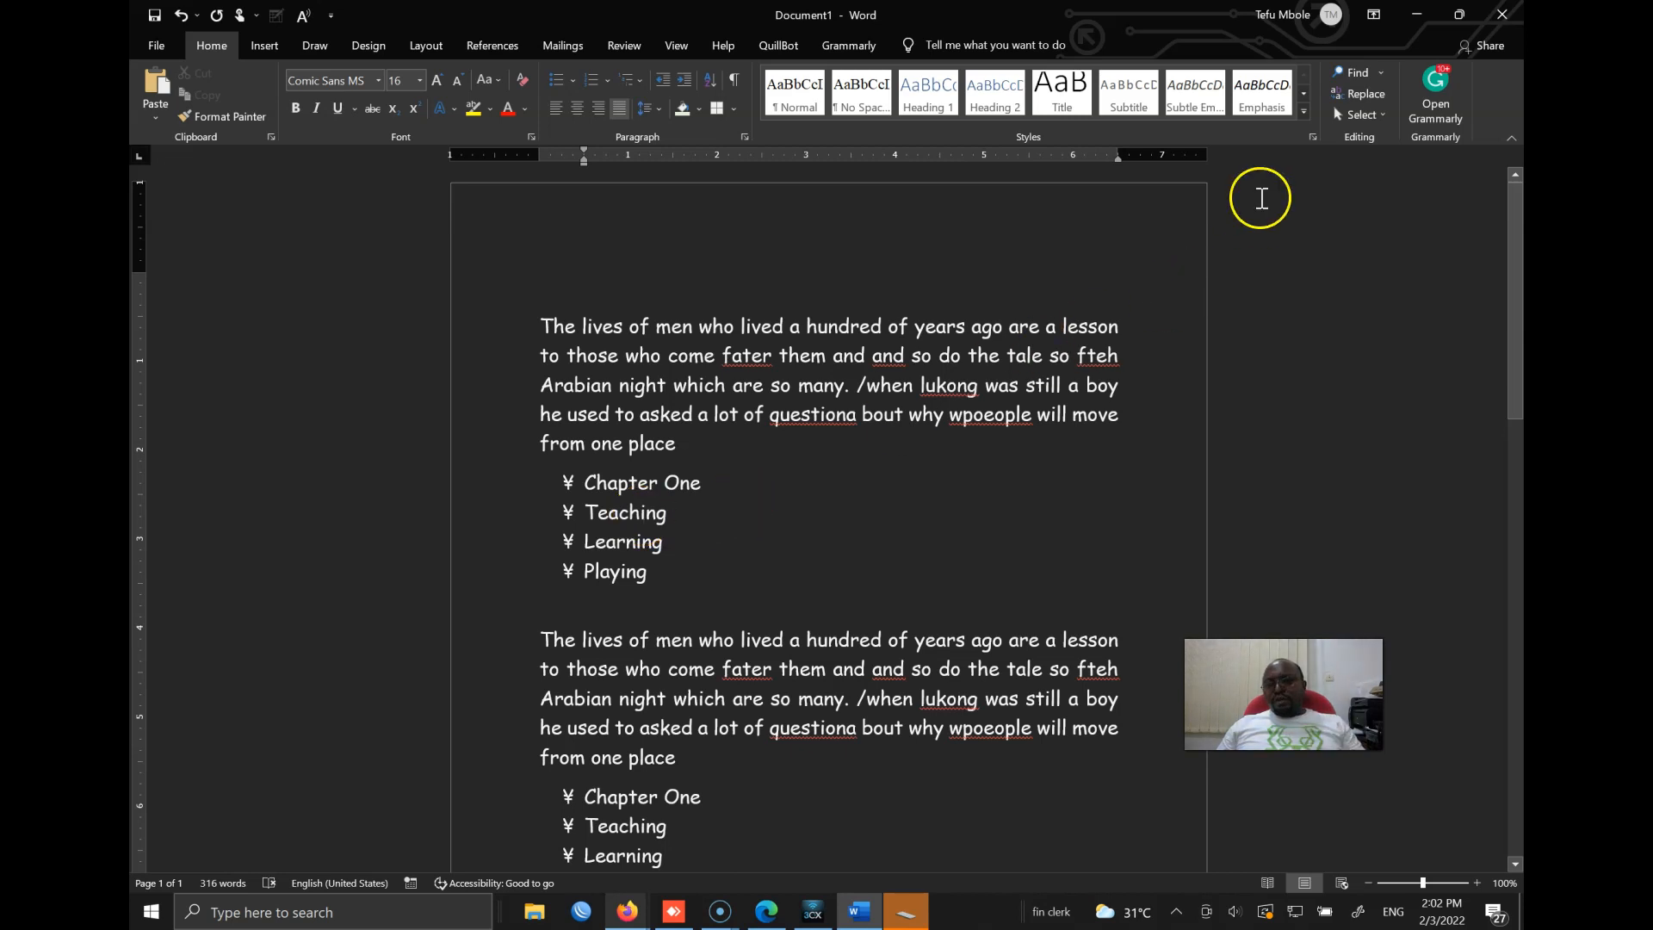
Search the document for "teach" and "one", and close the Navigation pane.
left_click(1356, 72)
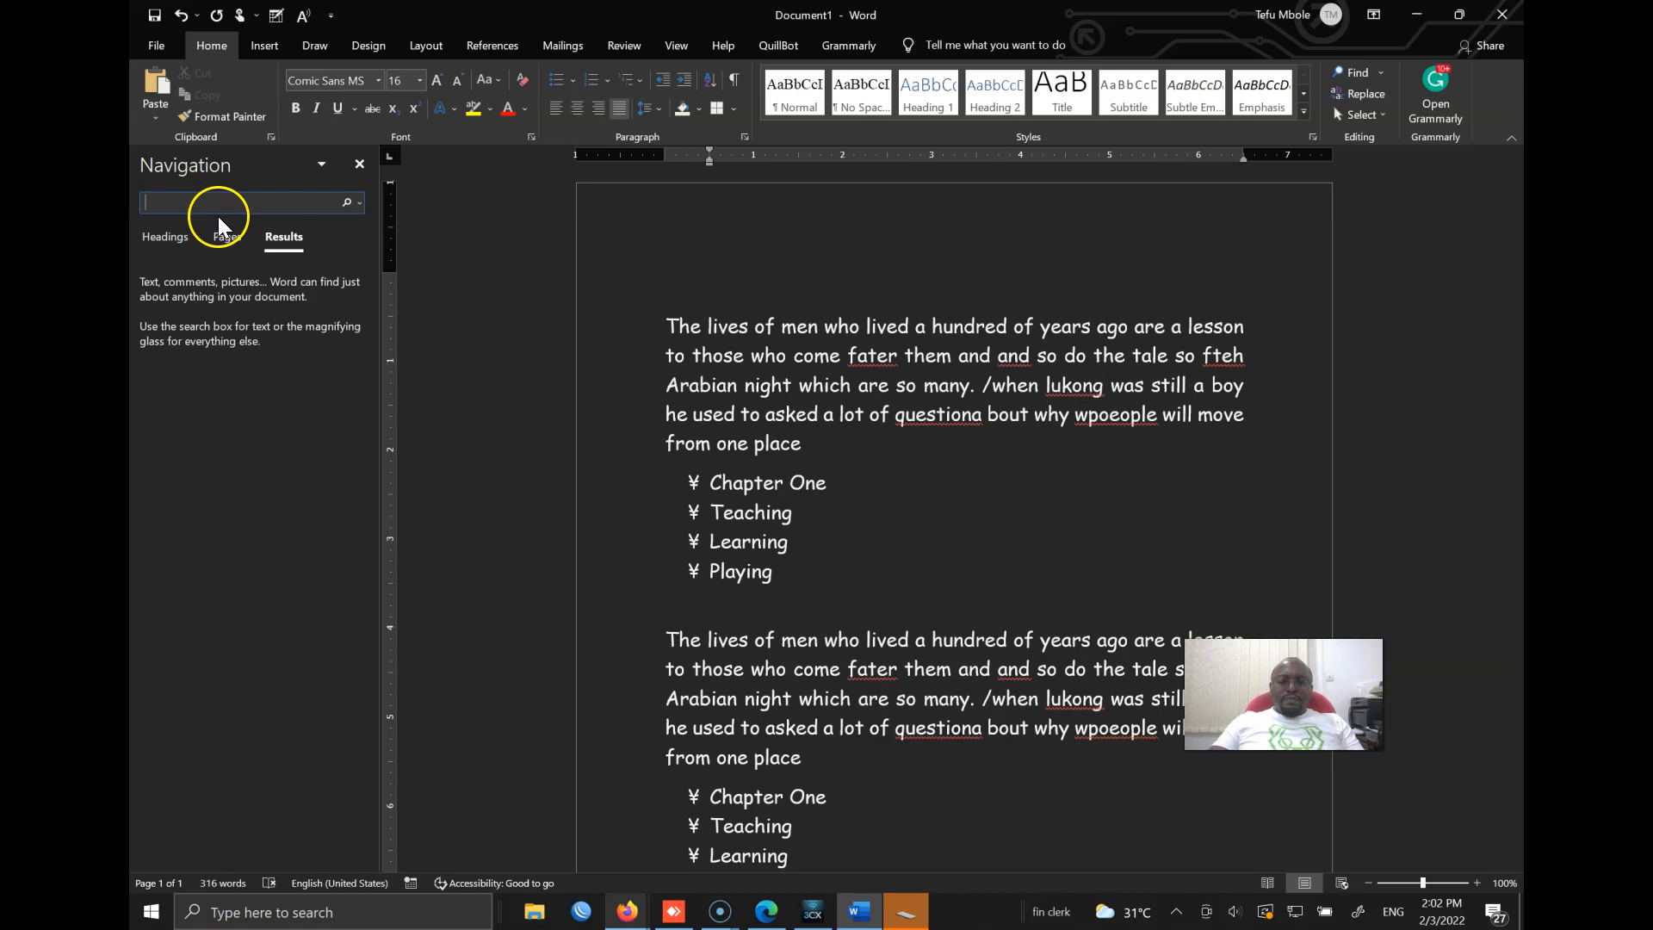
type("teach")
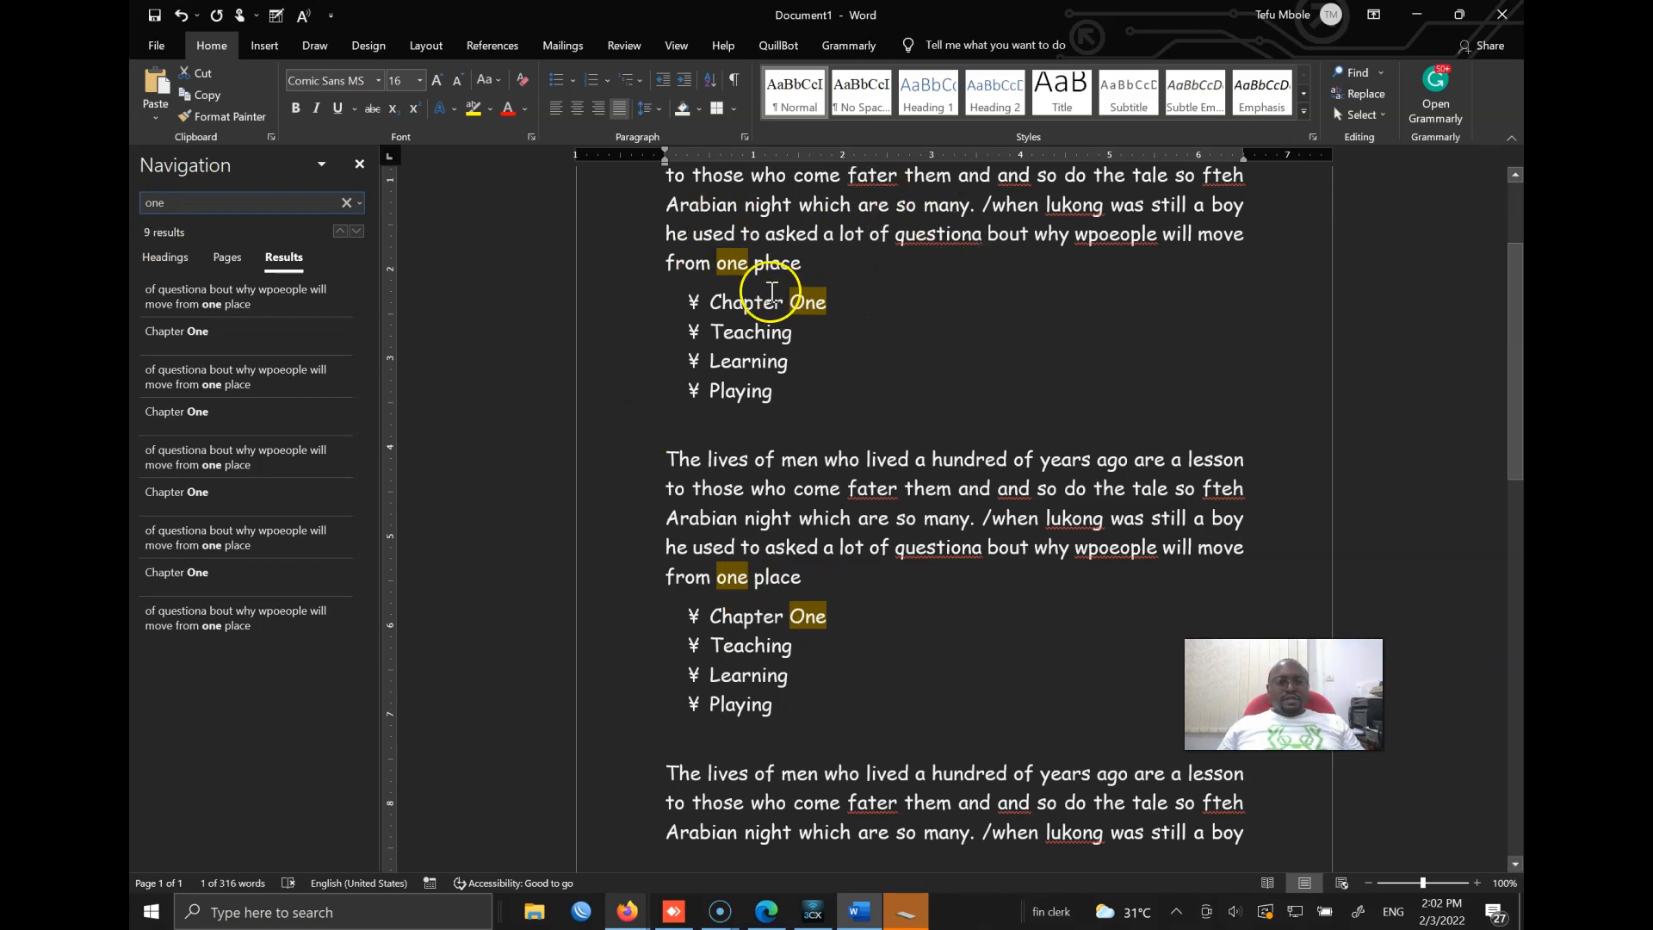
left_click(360, 165)
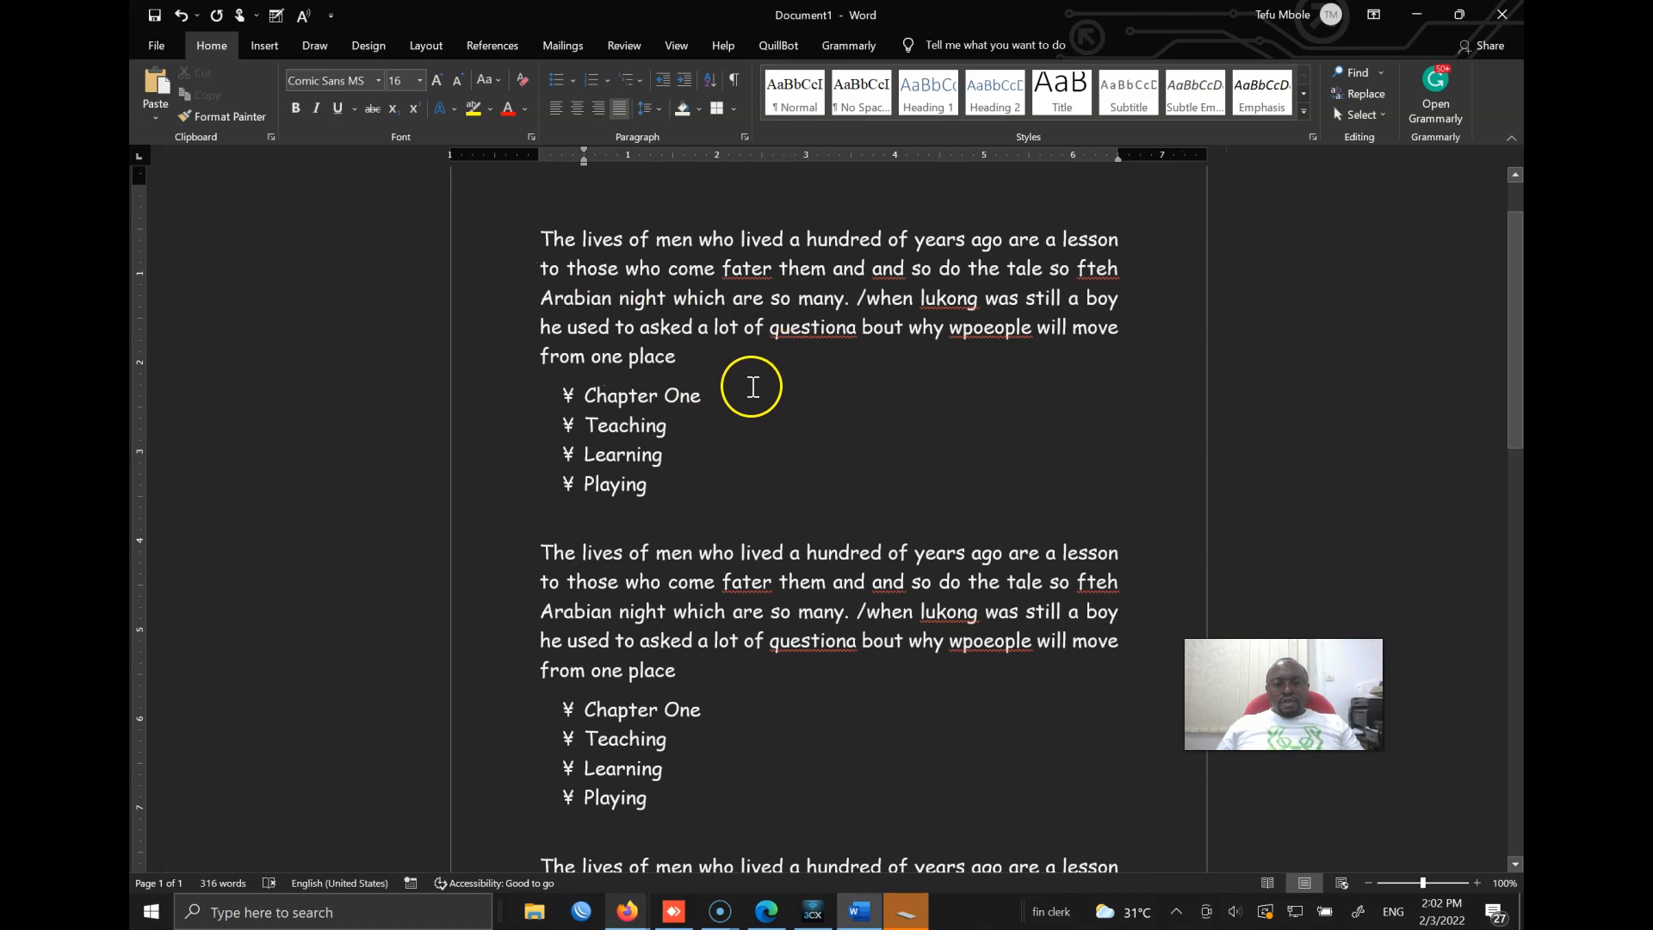
Open the On-Screen Keyboard, move it below the first paragraph, and use it to bring up the document search.
key("super")
type("keyb")
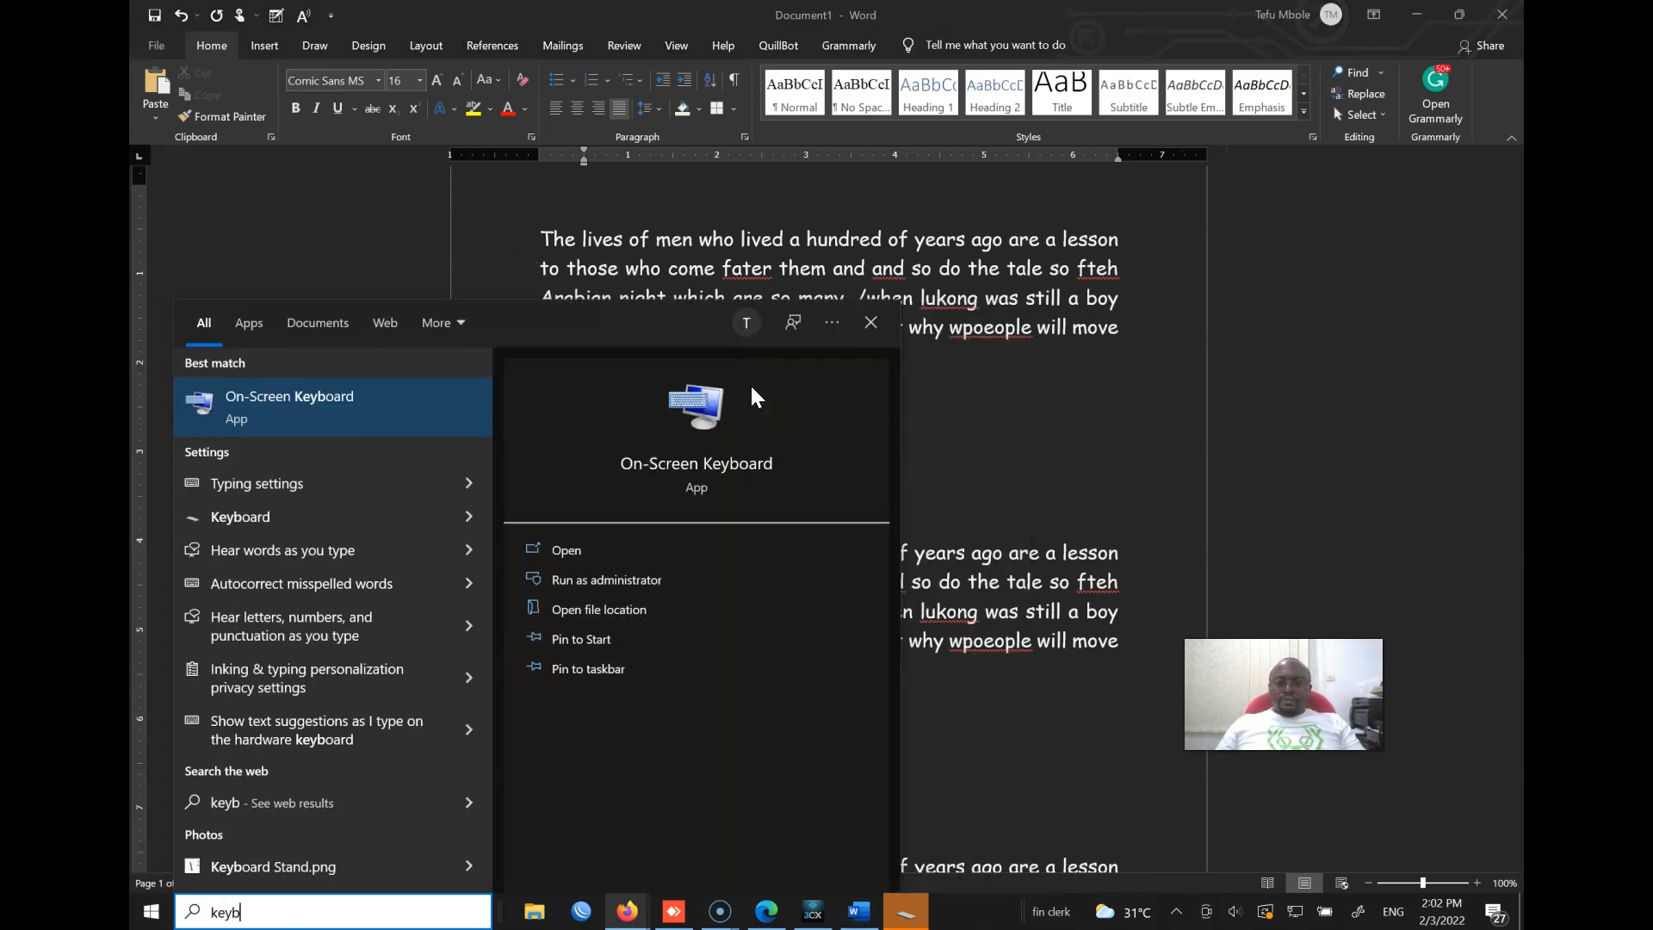
key("Return")
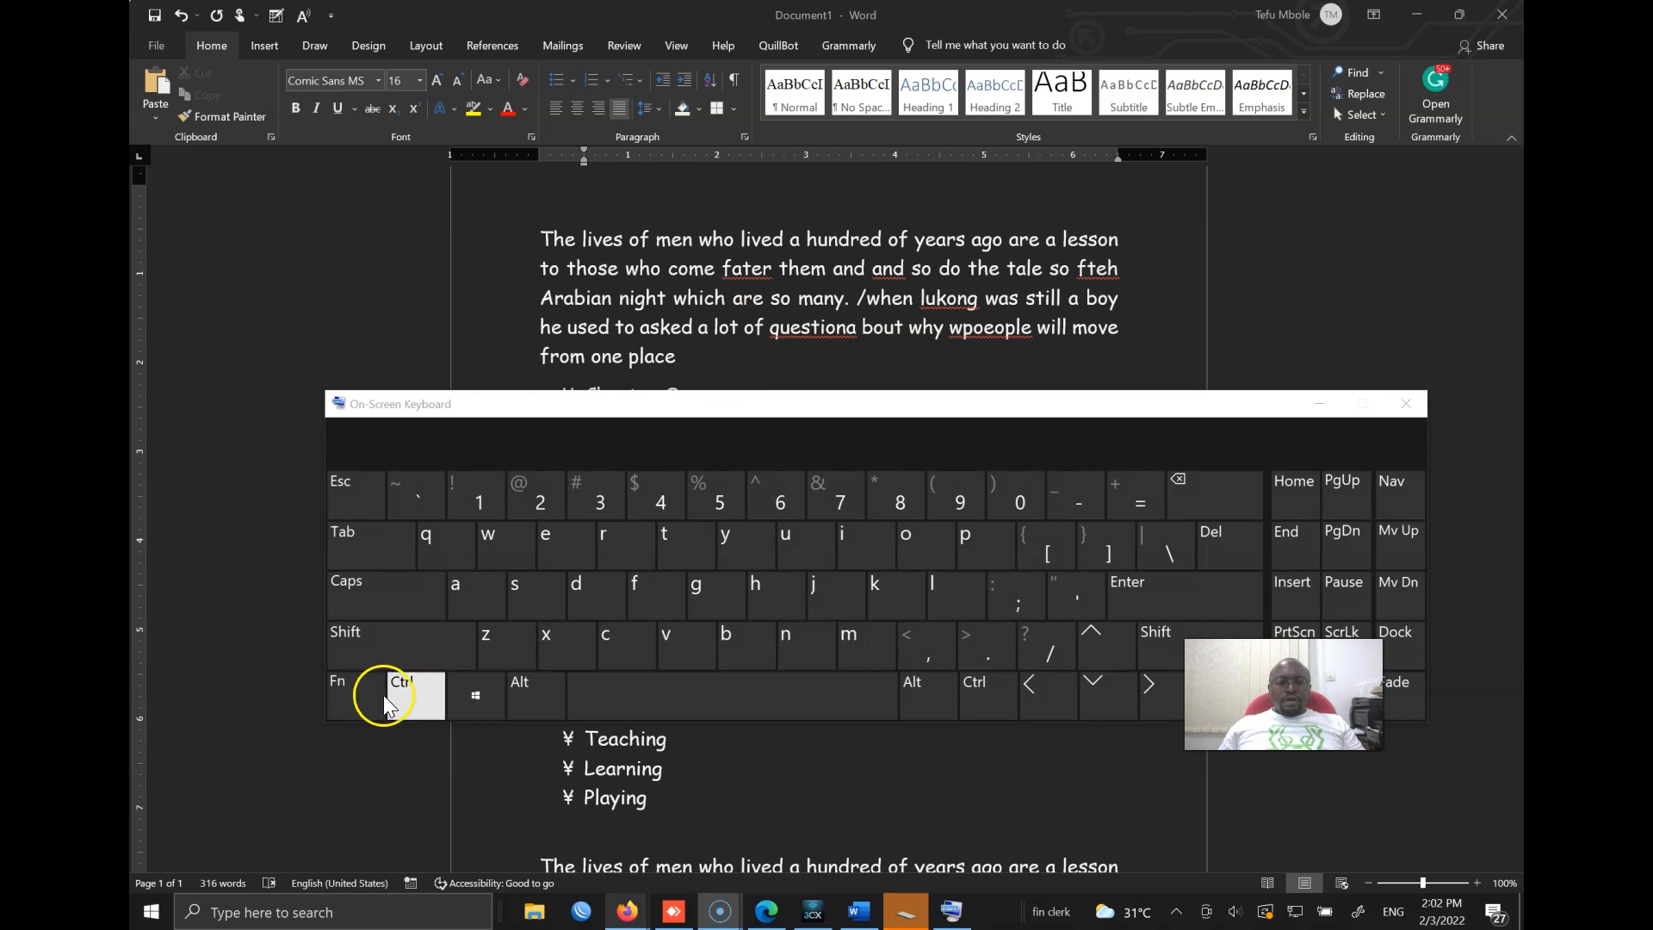
left_click(387, 693)
left_click(640, 588)
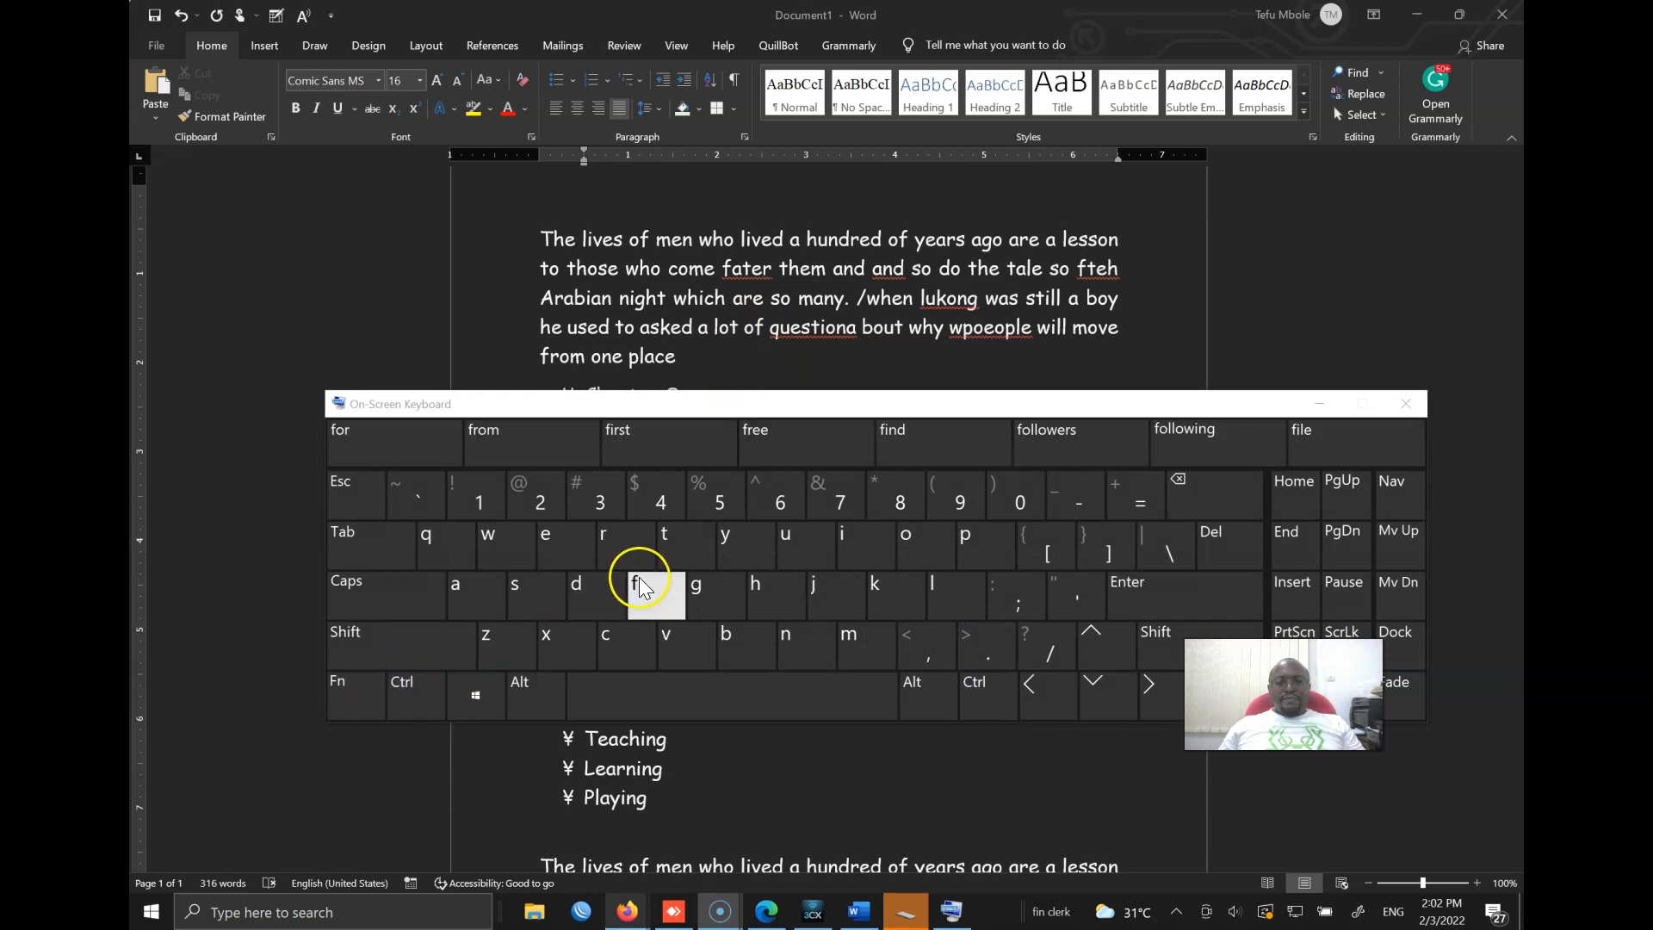
left_click_drag(679, 415, 630, 501)
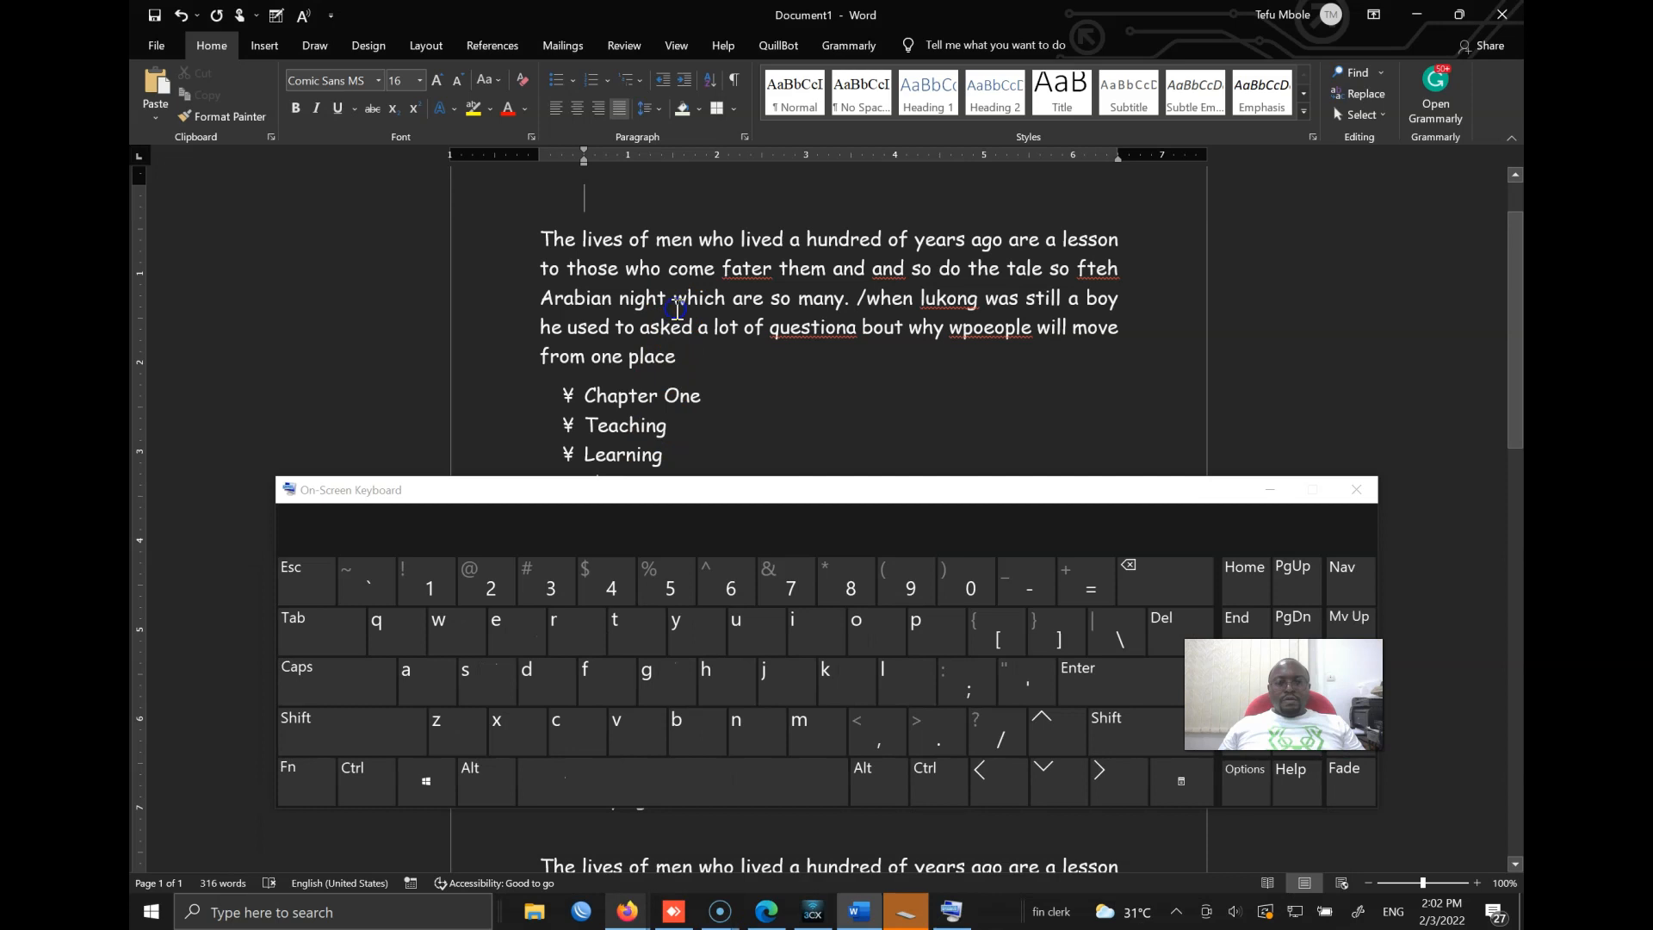
left_click(360, 774)
left_click(586, 680)
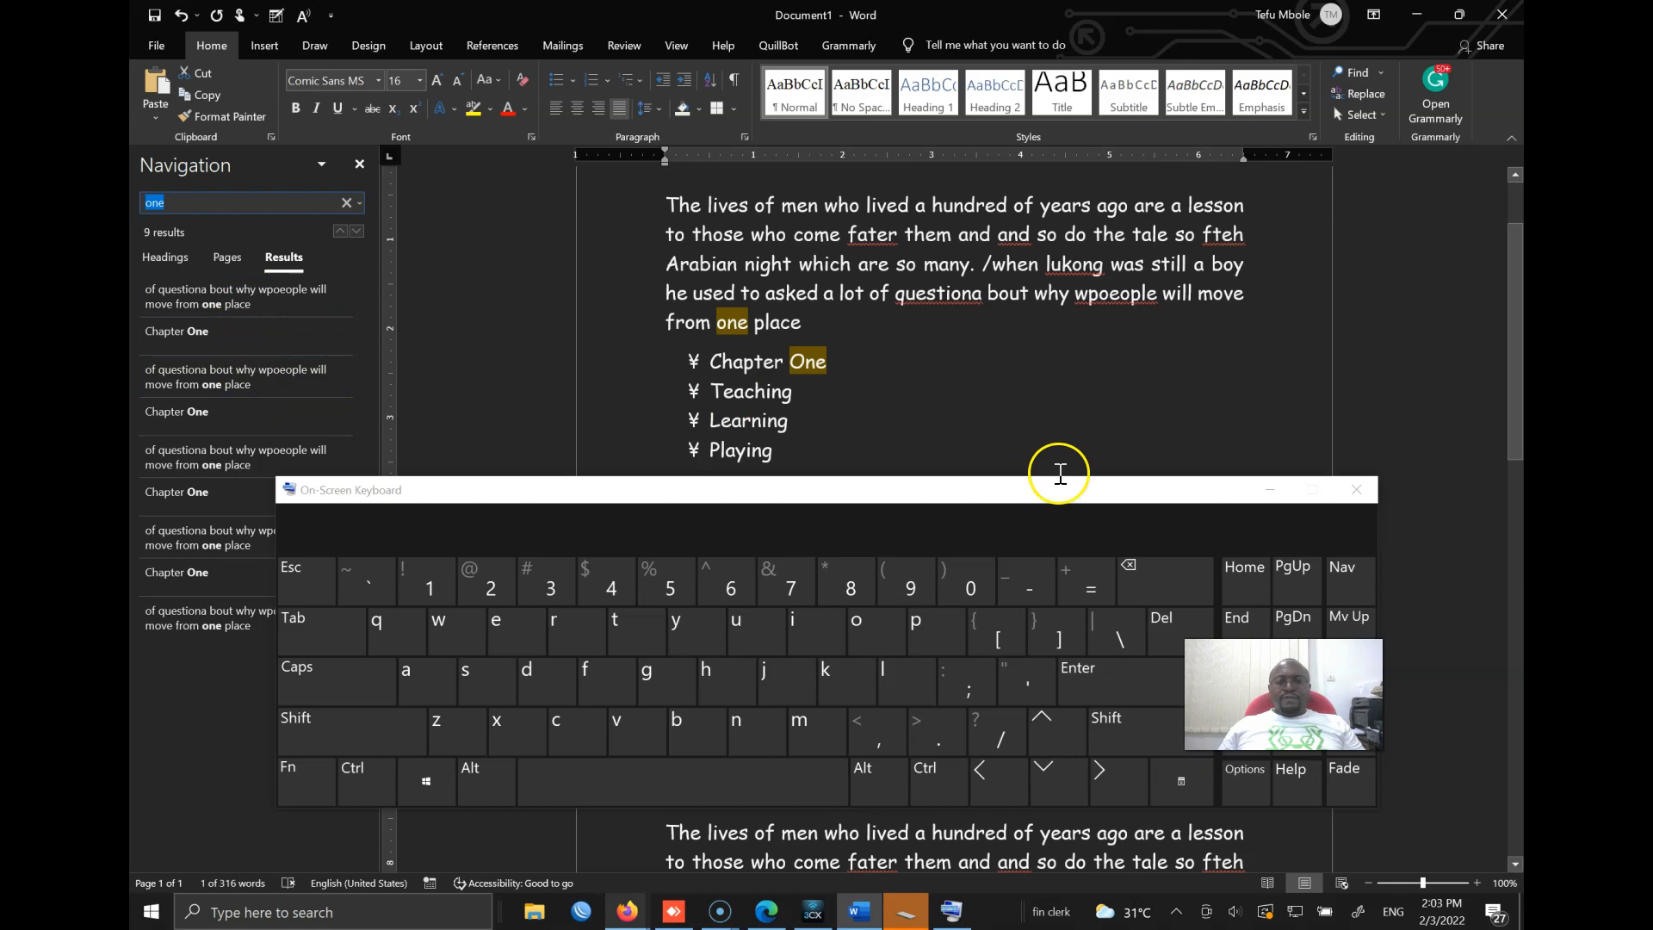
Close the Navigation pane, bring up Go To with the On-Screen Keyboard, and close the keyboard.
left_click(358, 775)
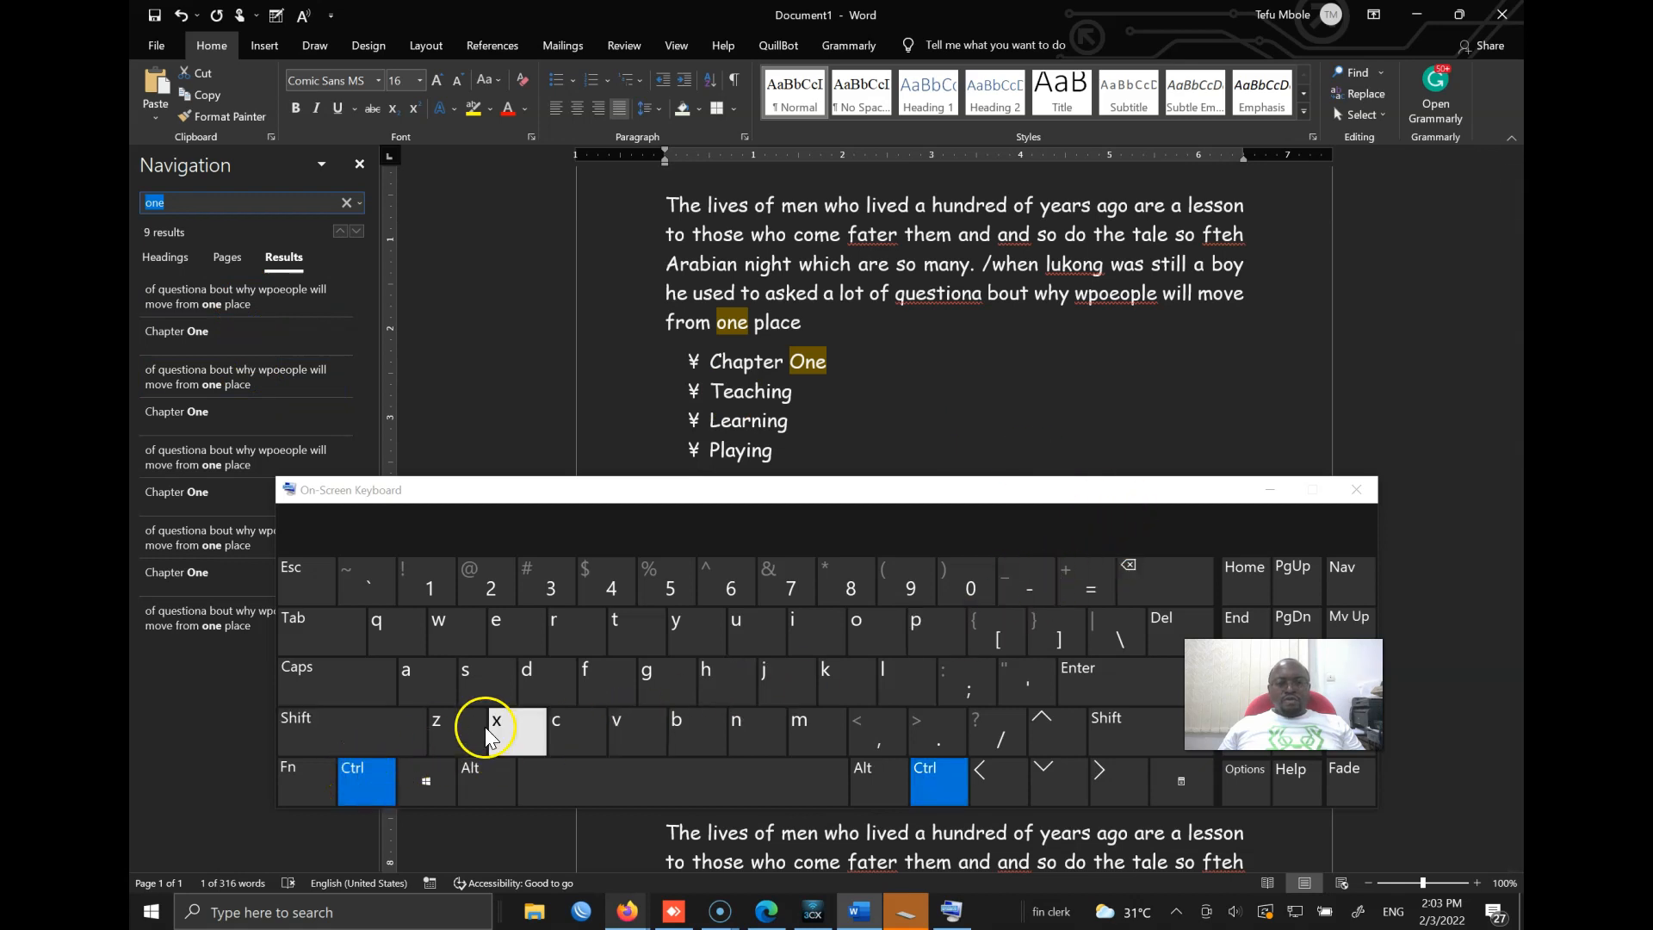
left_click(649, 683)
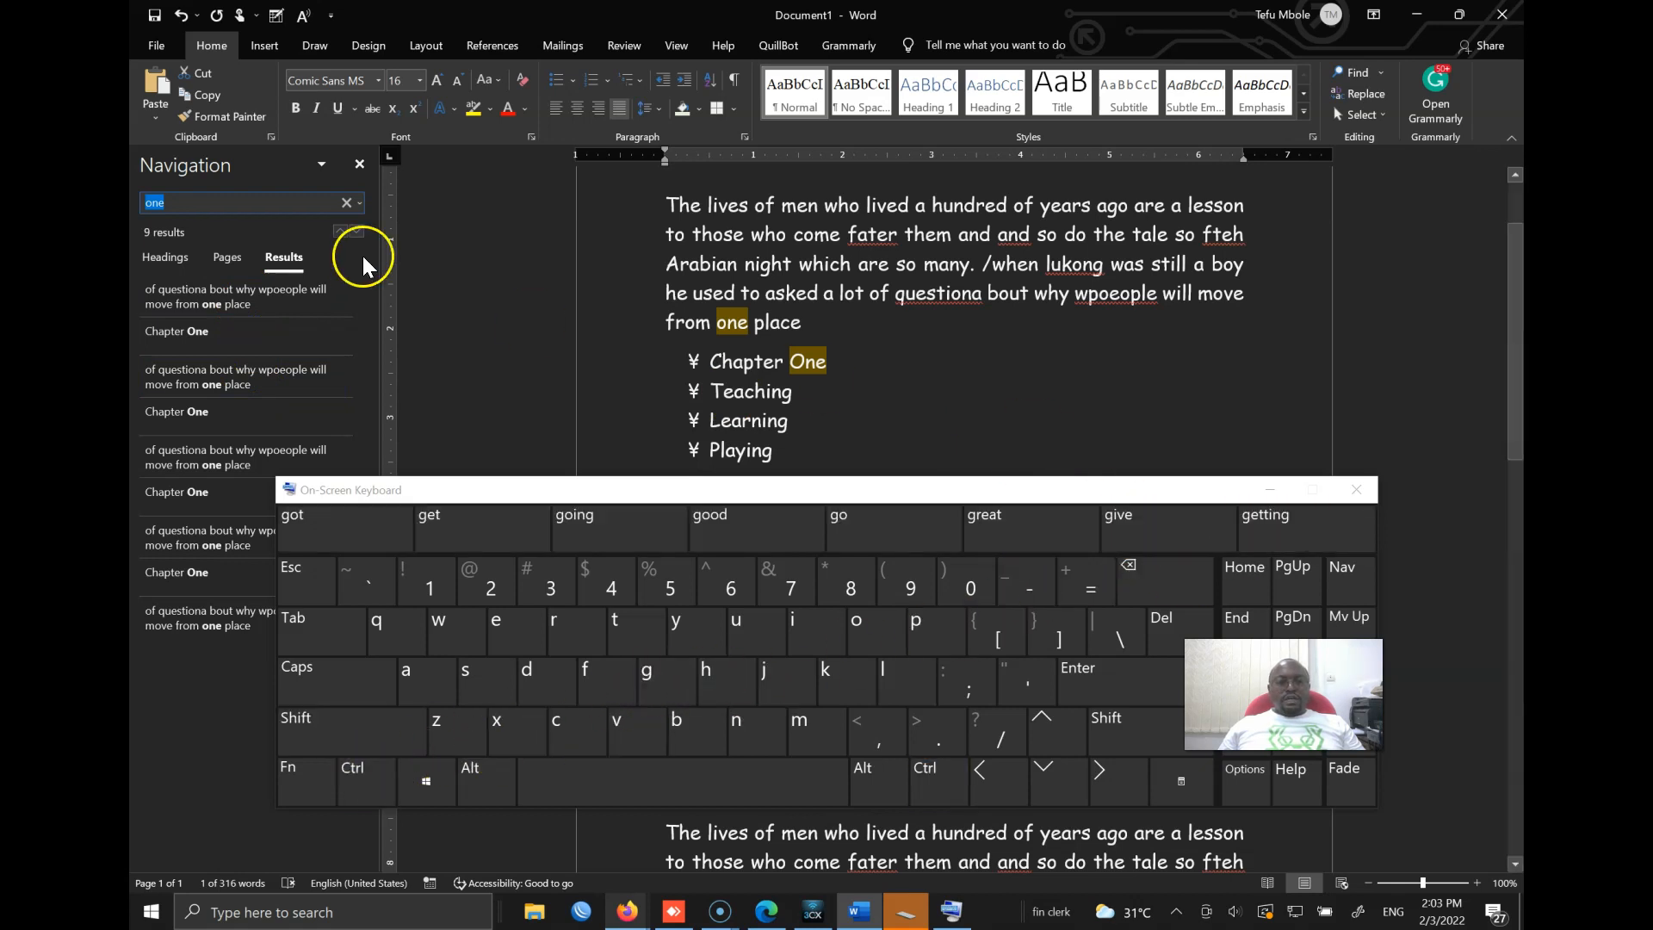
left_click(358, 164)
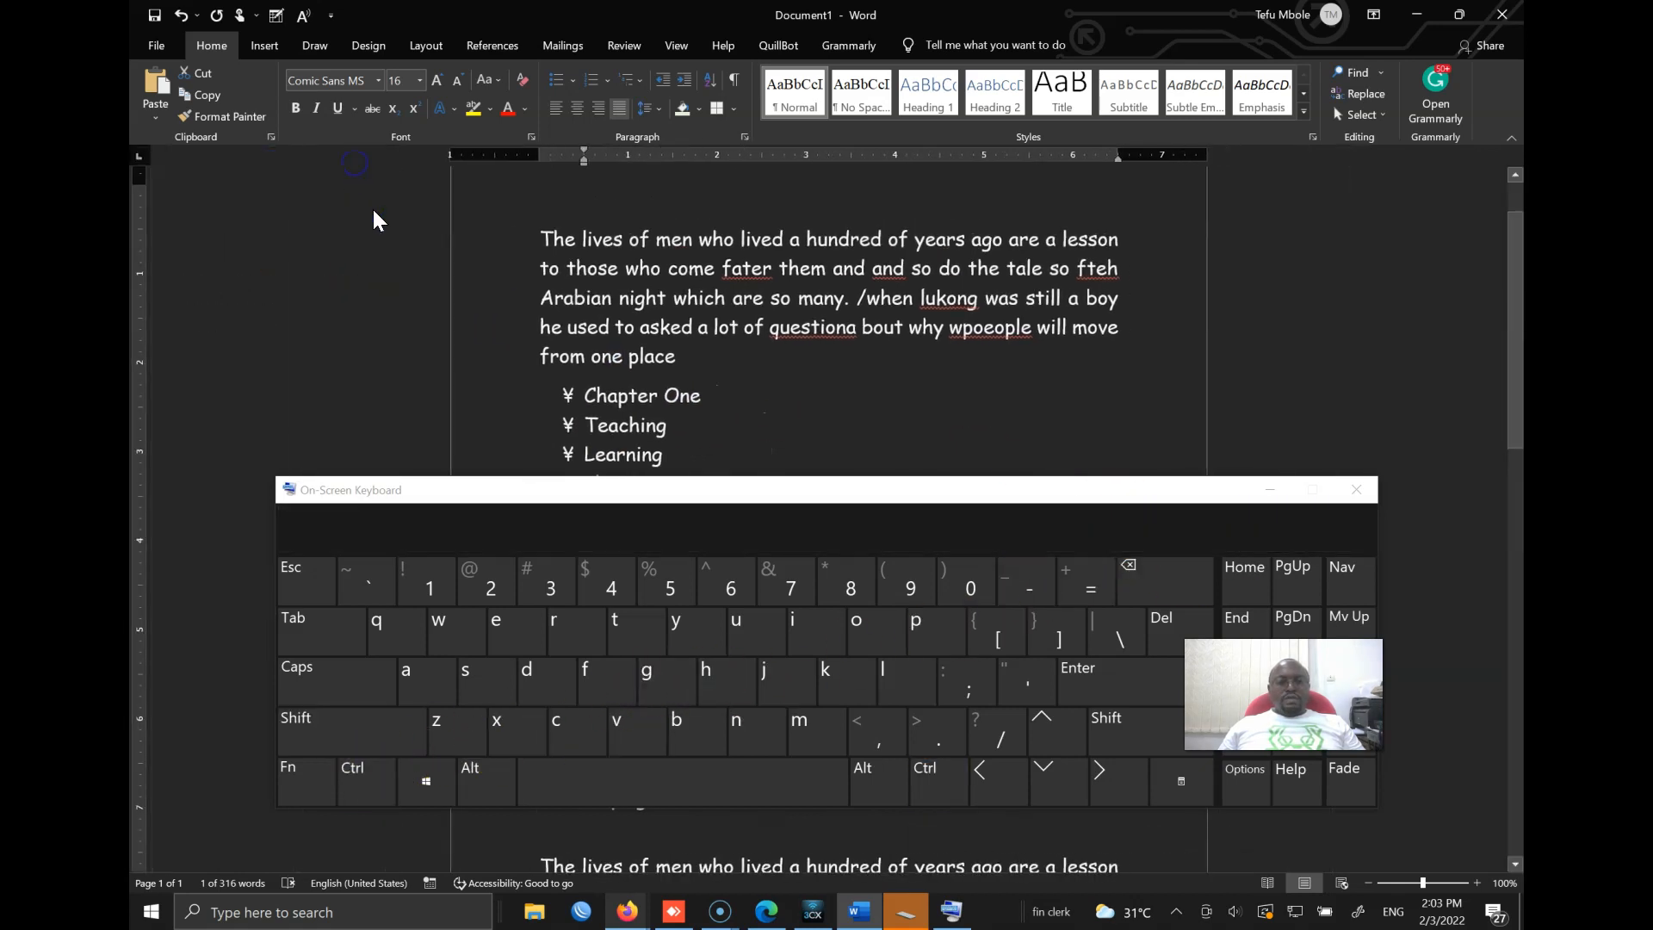
left_click(353, 775)
left_click(644, 685)
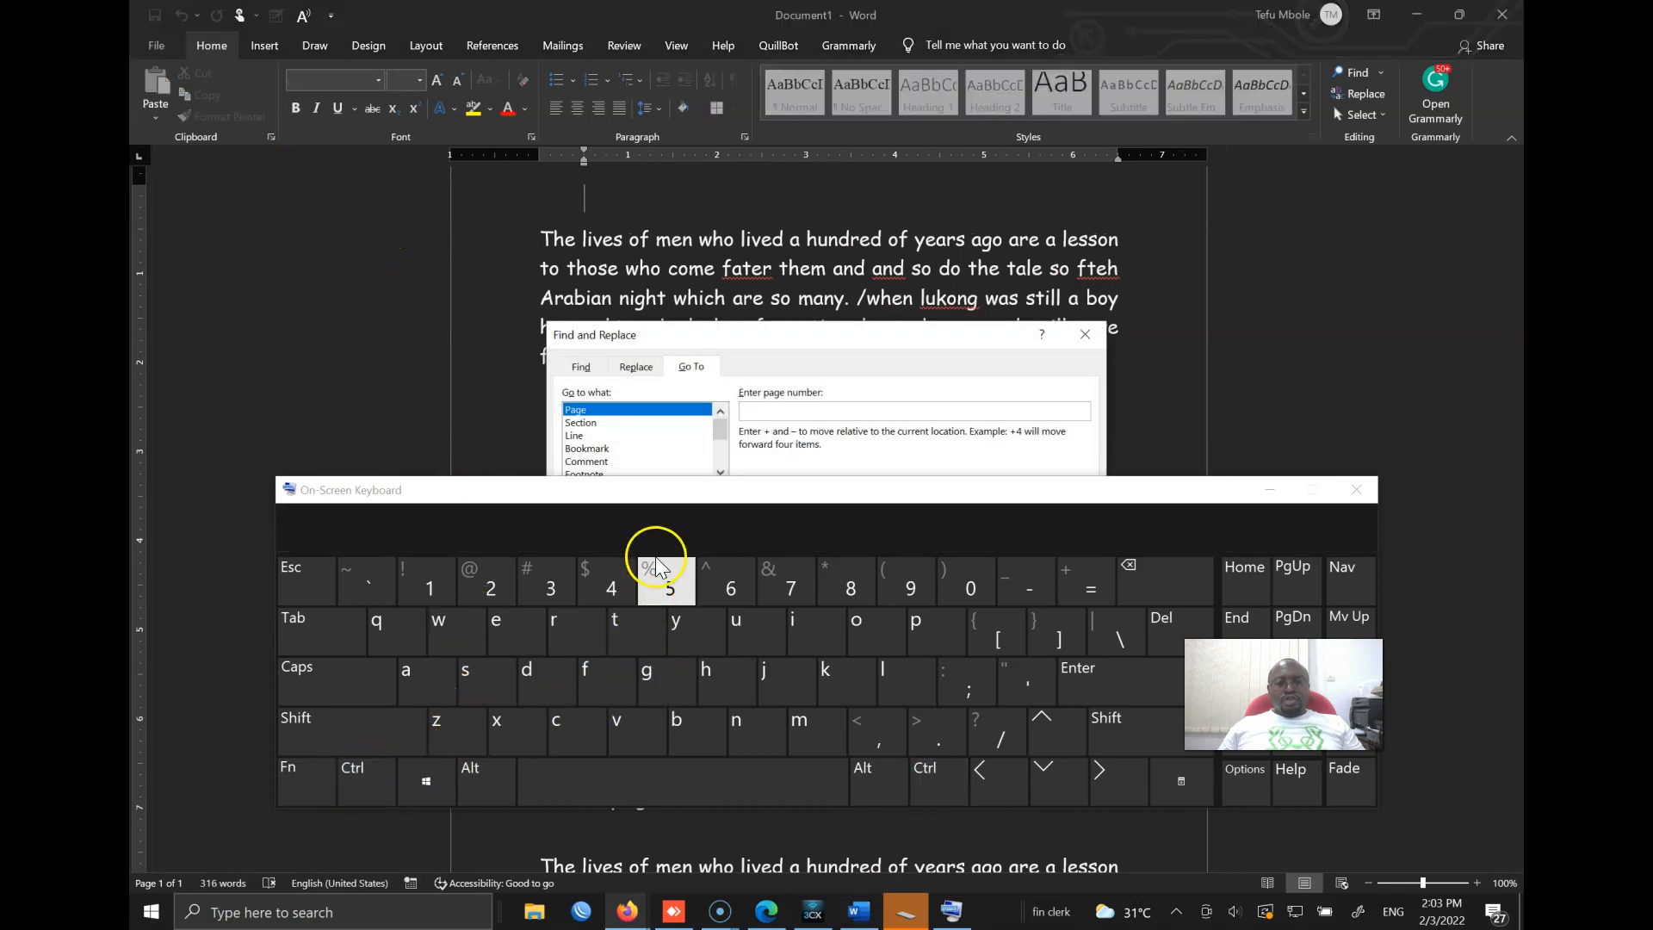
left_click_drag(716, 495, 422, 610)
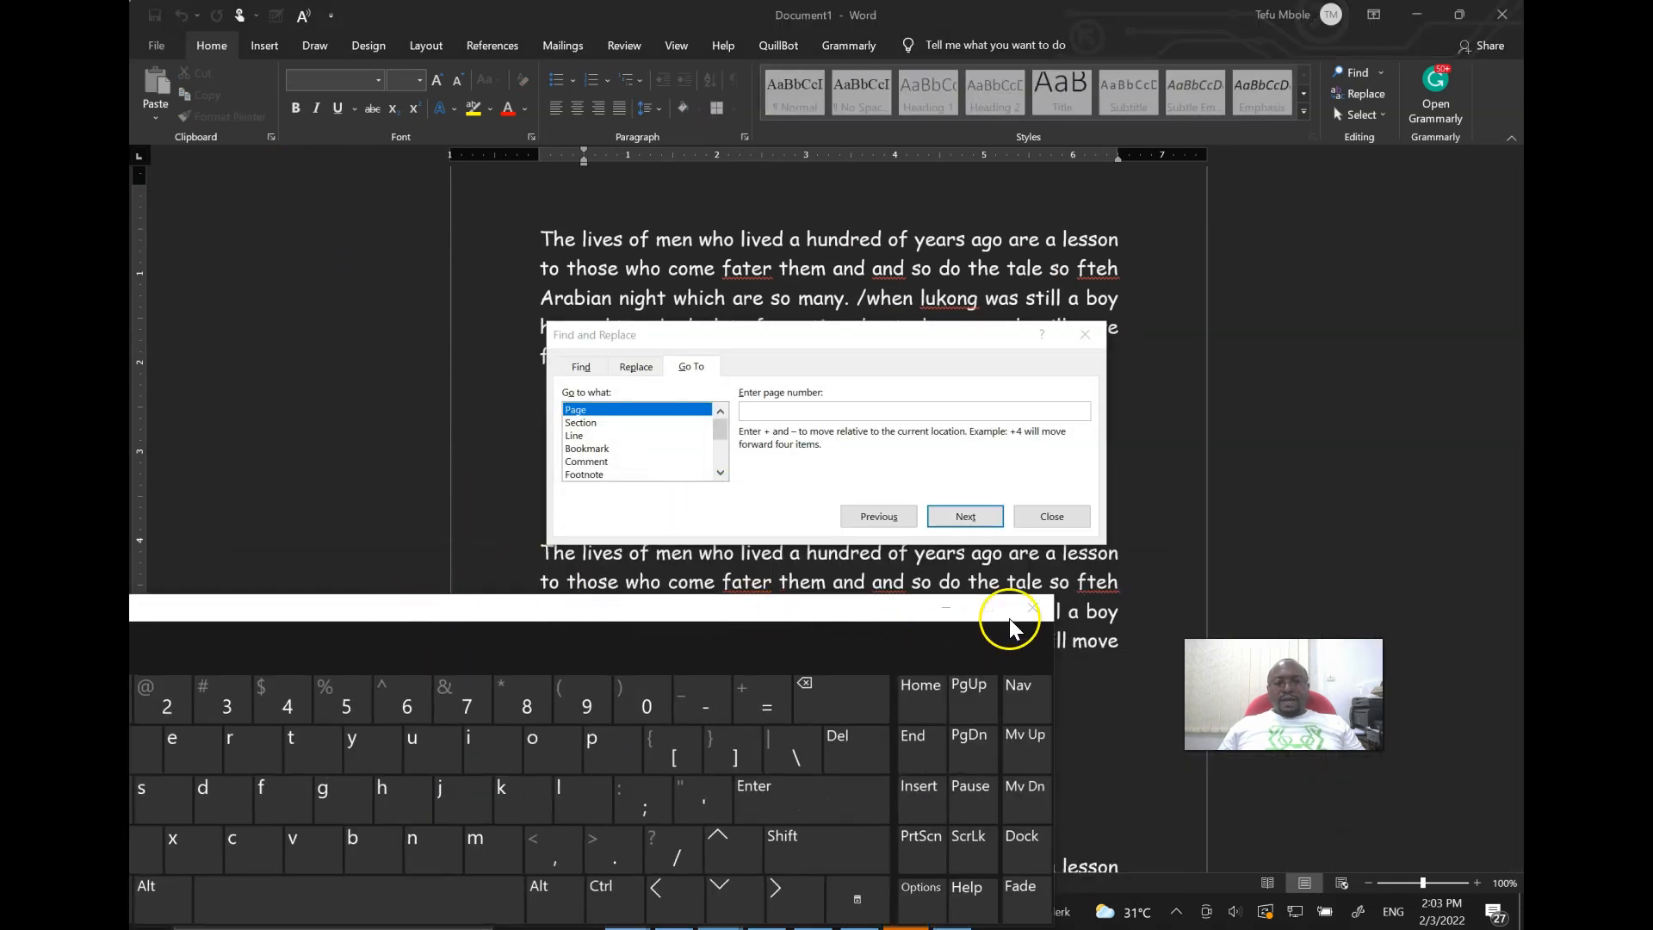
left_click(1034, 606)
Replace every occurrence of "Teaching" with "Teacher" and check the changed word in the bulleted lists.
left_click_drag(785, 344, 549, 277)
left_click(400, 301)
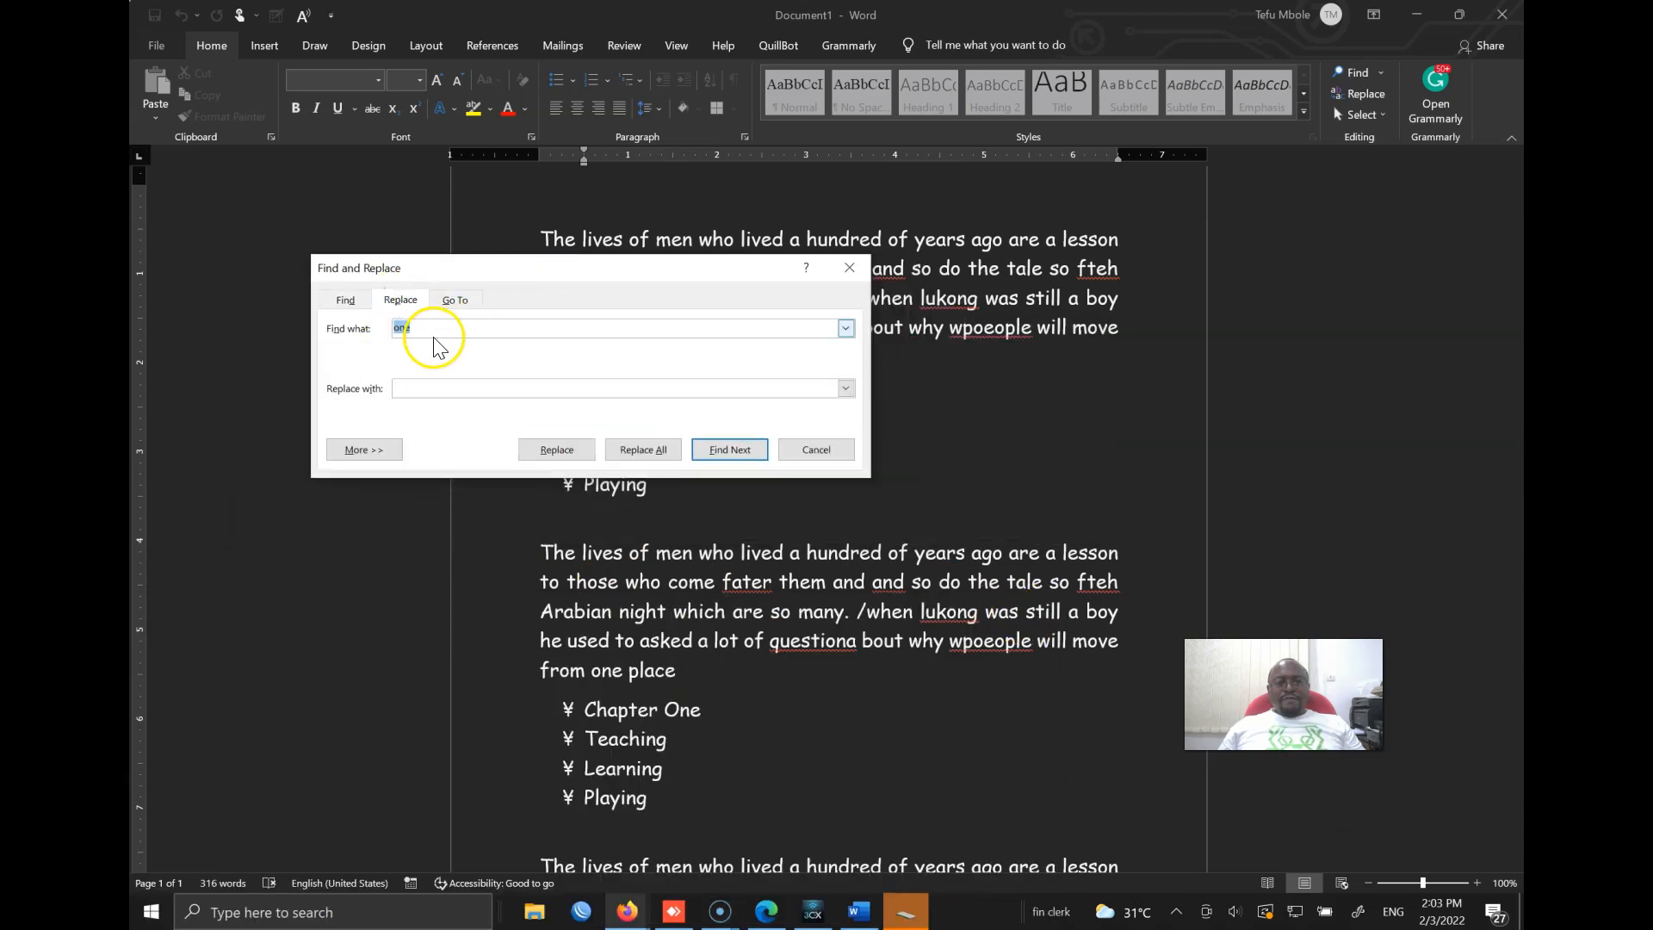
left_click_drag(535, 262, 548, 221)
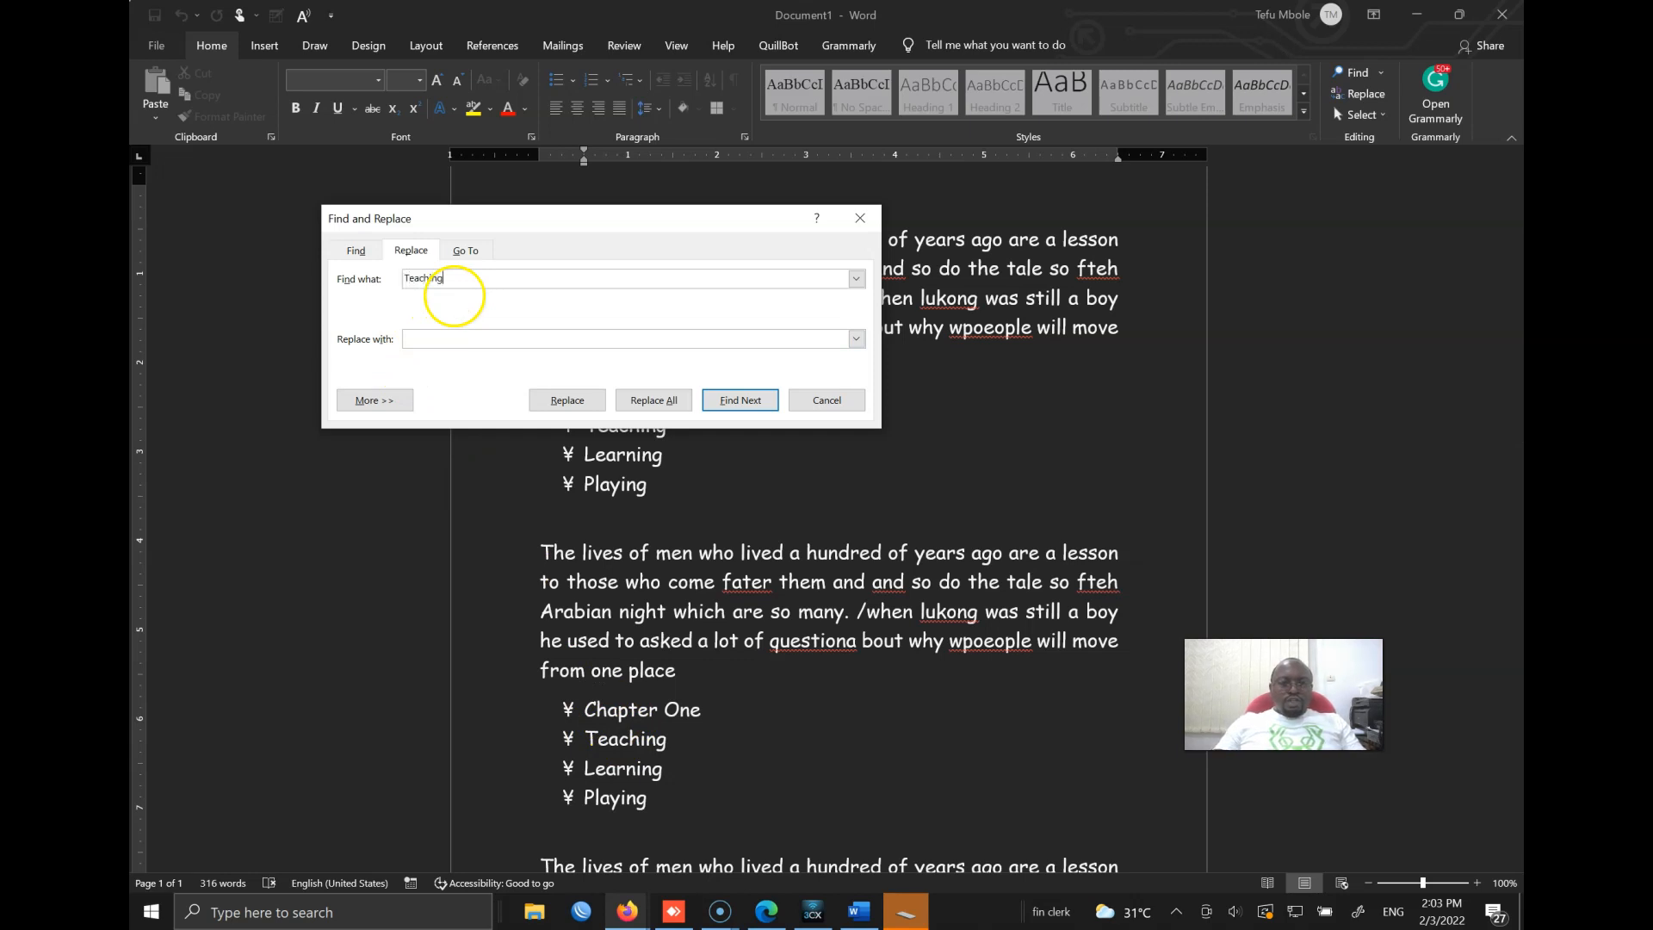
left_click(441, 340)
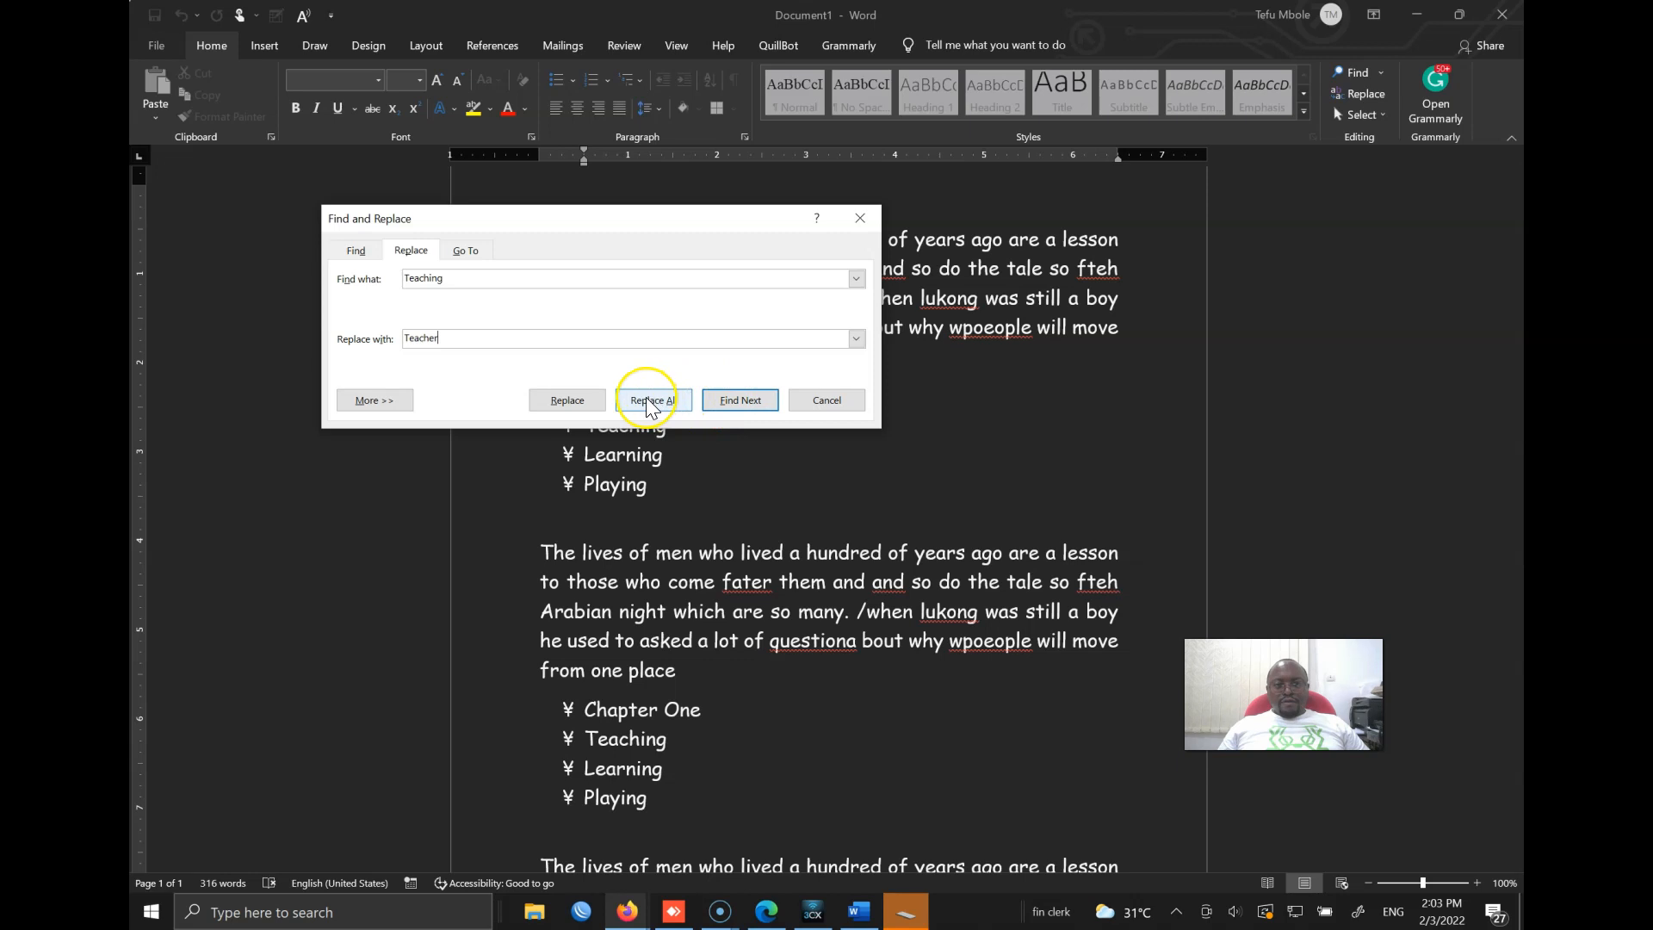
left_click(564, 401)
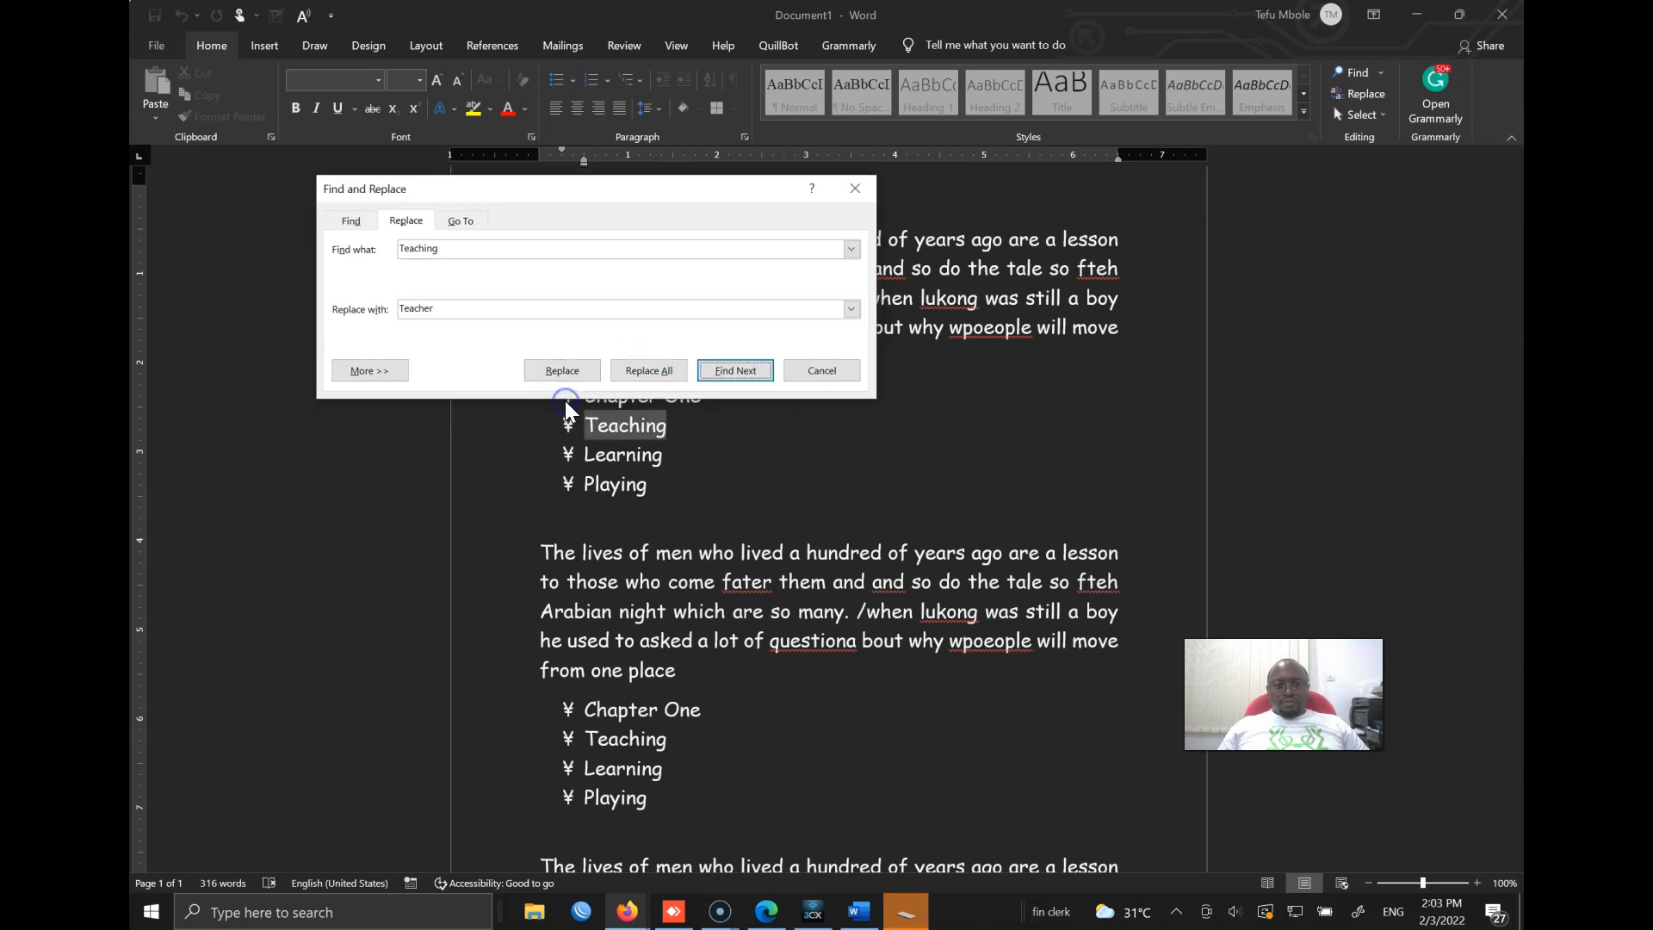
left_click(648, 370)
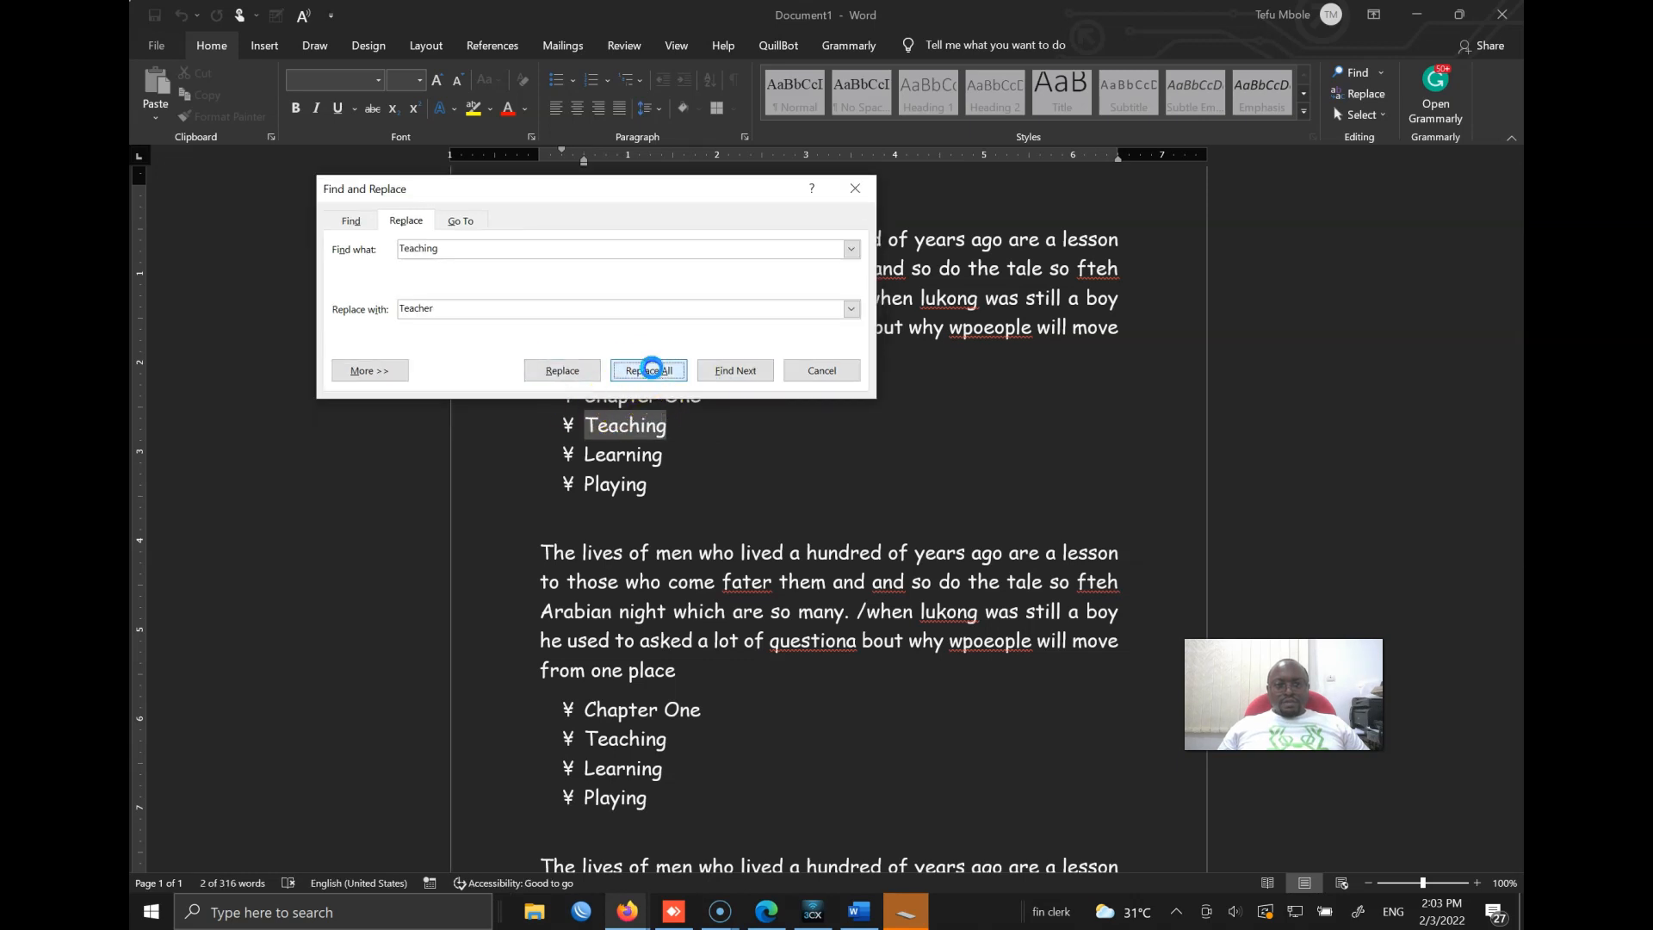
left_click(825, 503)
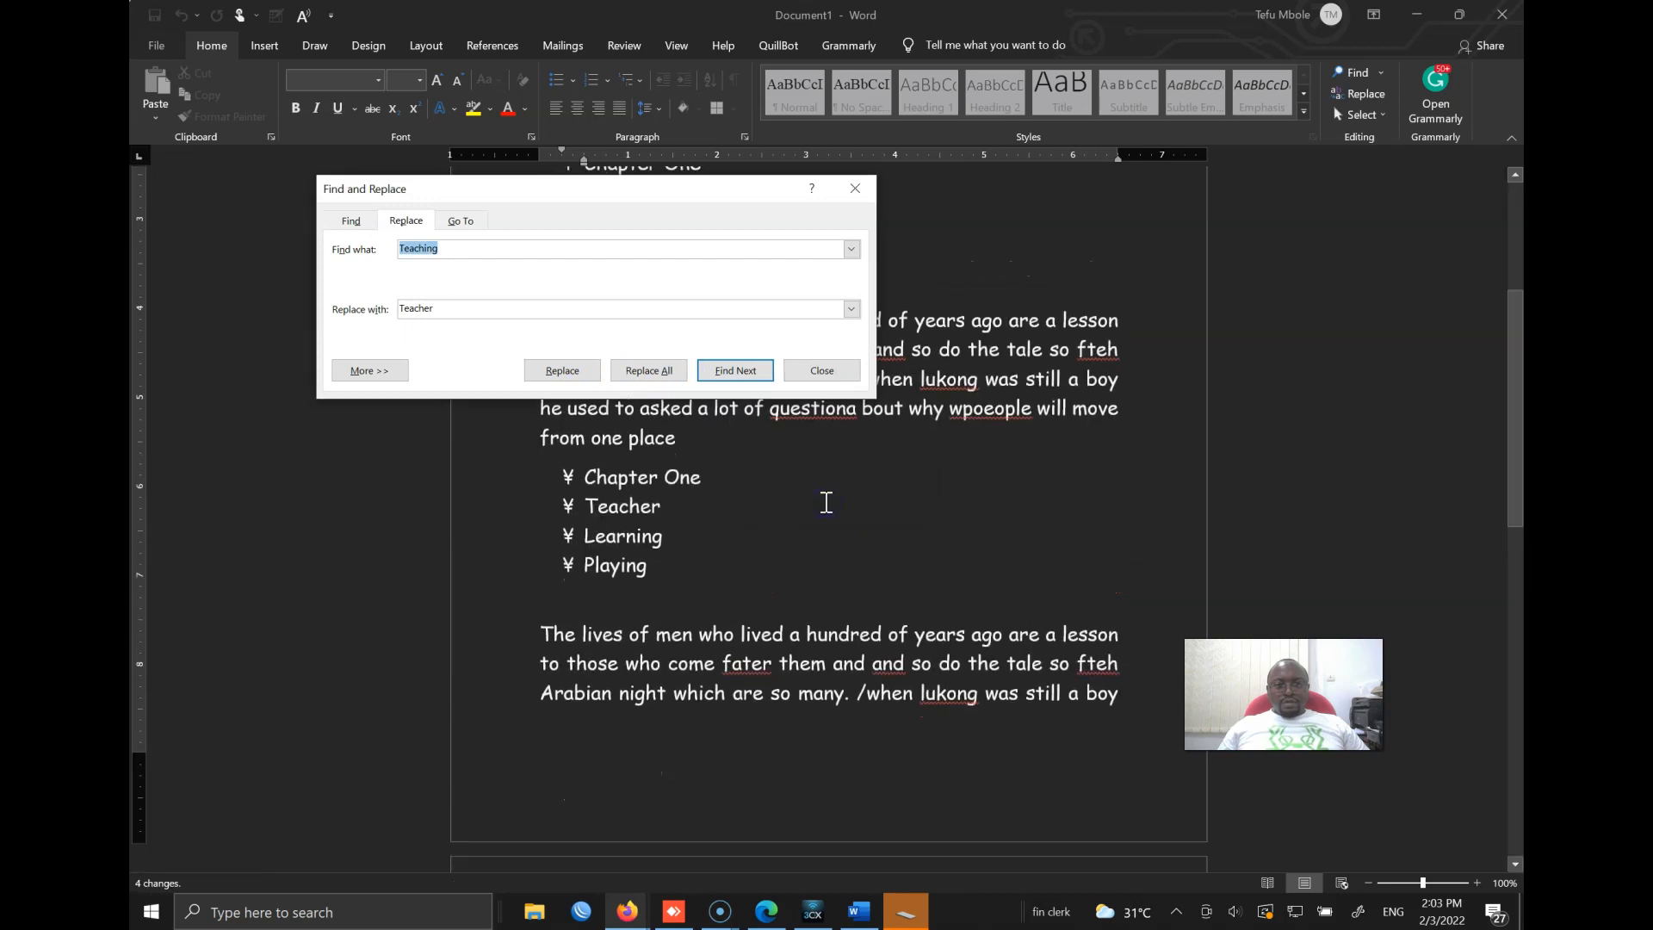
left_click(822, 369)
left_click(647, 508)
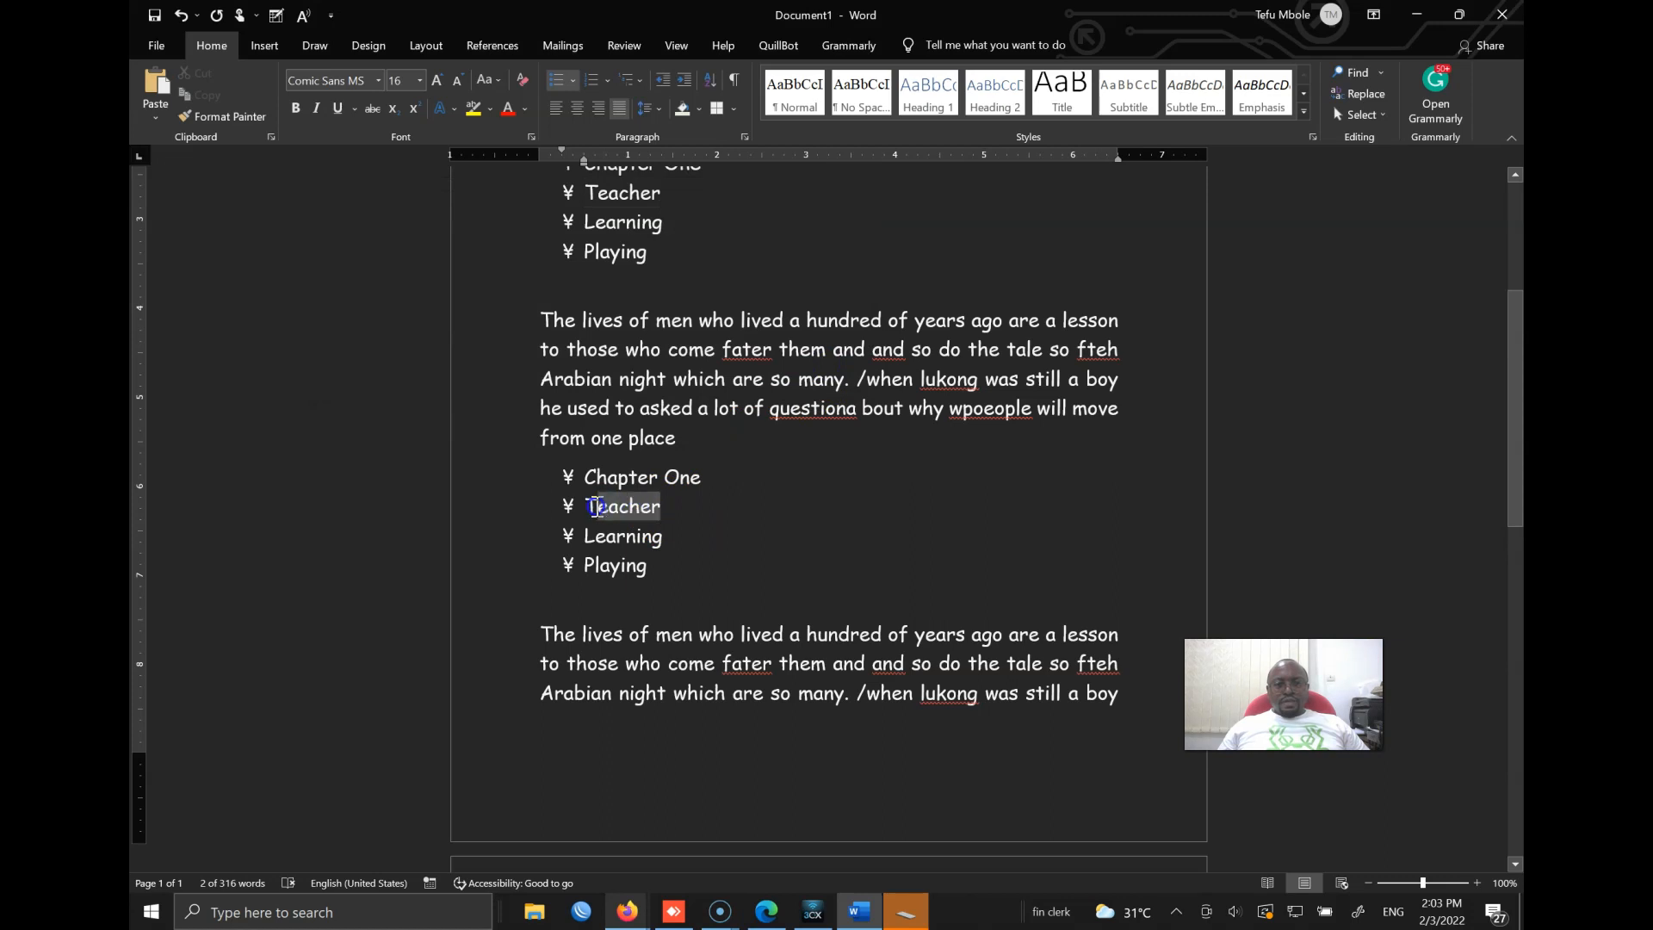
left_click(691, 516)
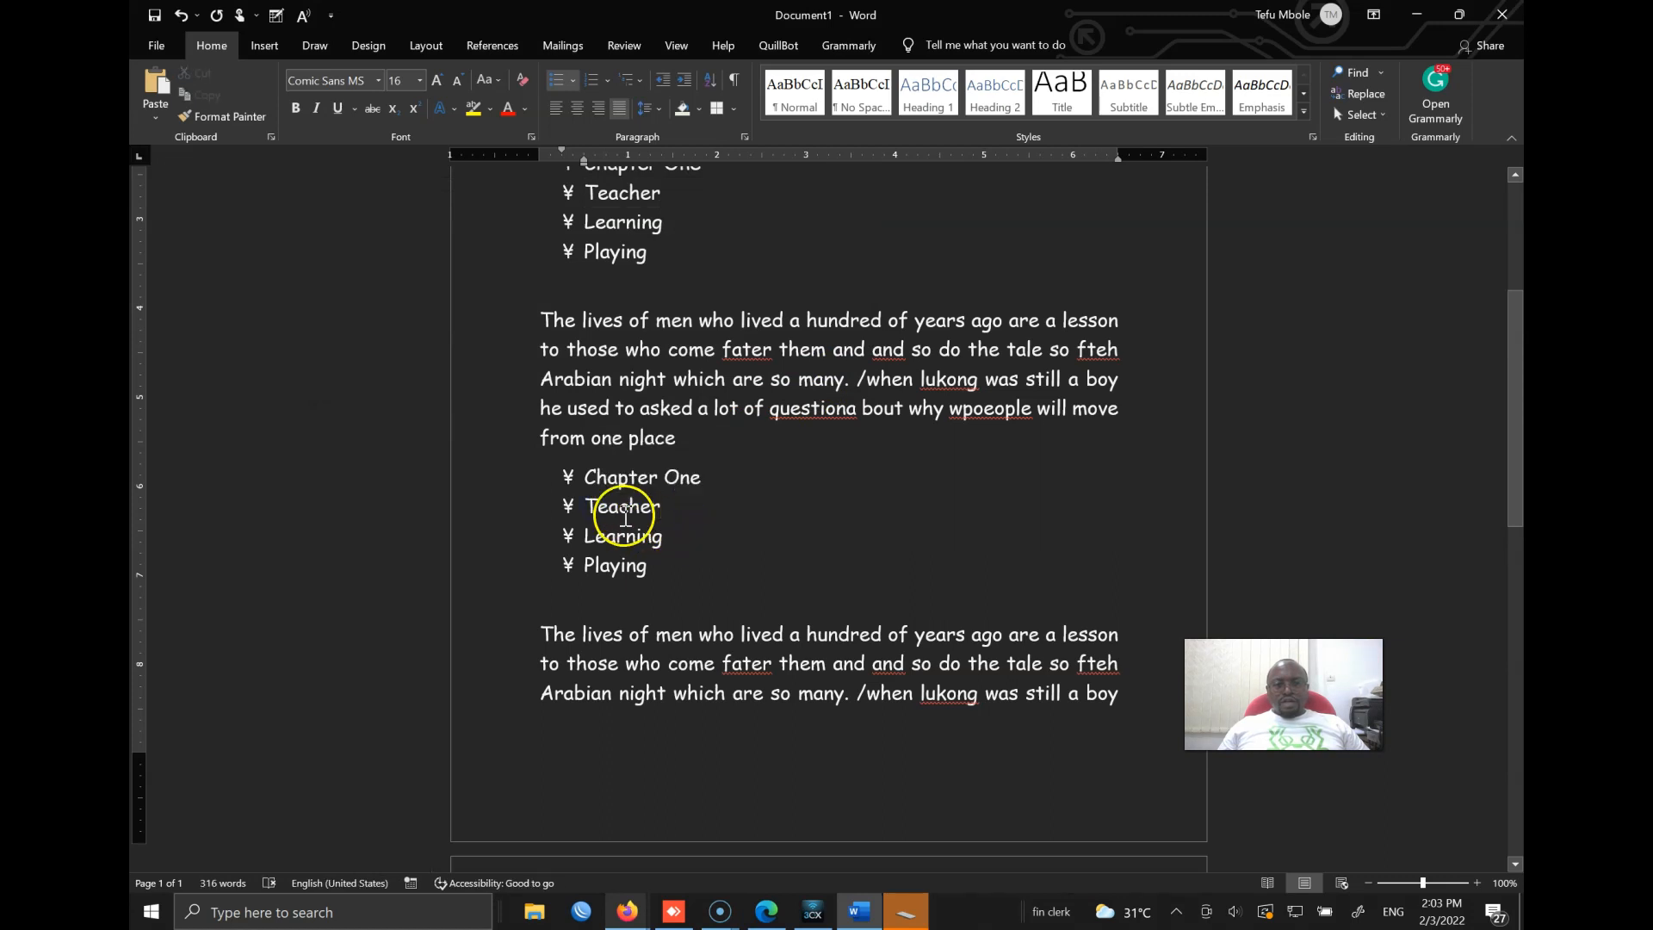
scroll(625, 517, "up", 5)
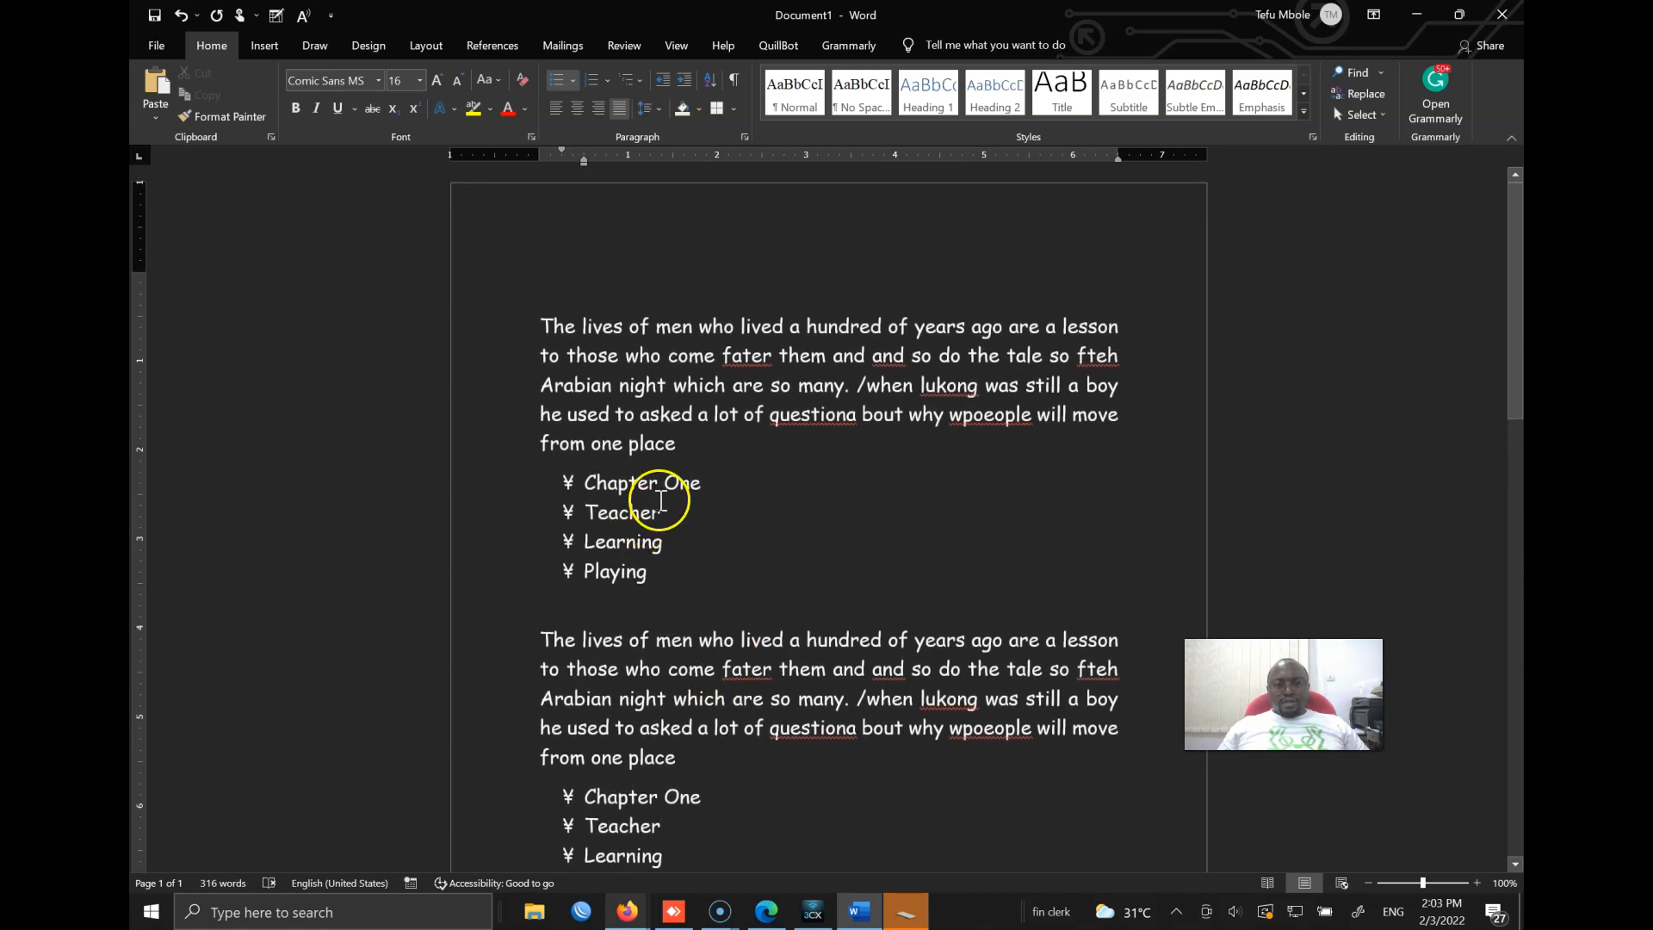
Open the On-Screen Keyboard and move it over the first bulleted list, clear of the first paragraph.
key("super")
type("key")
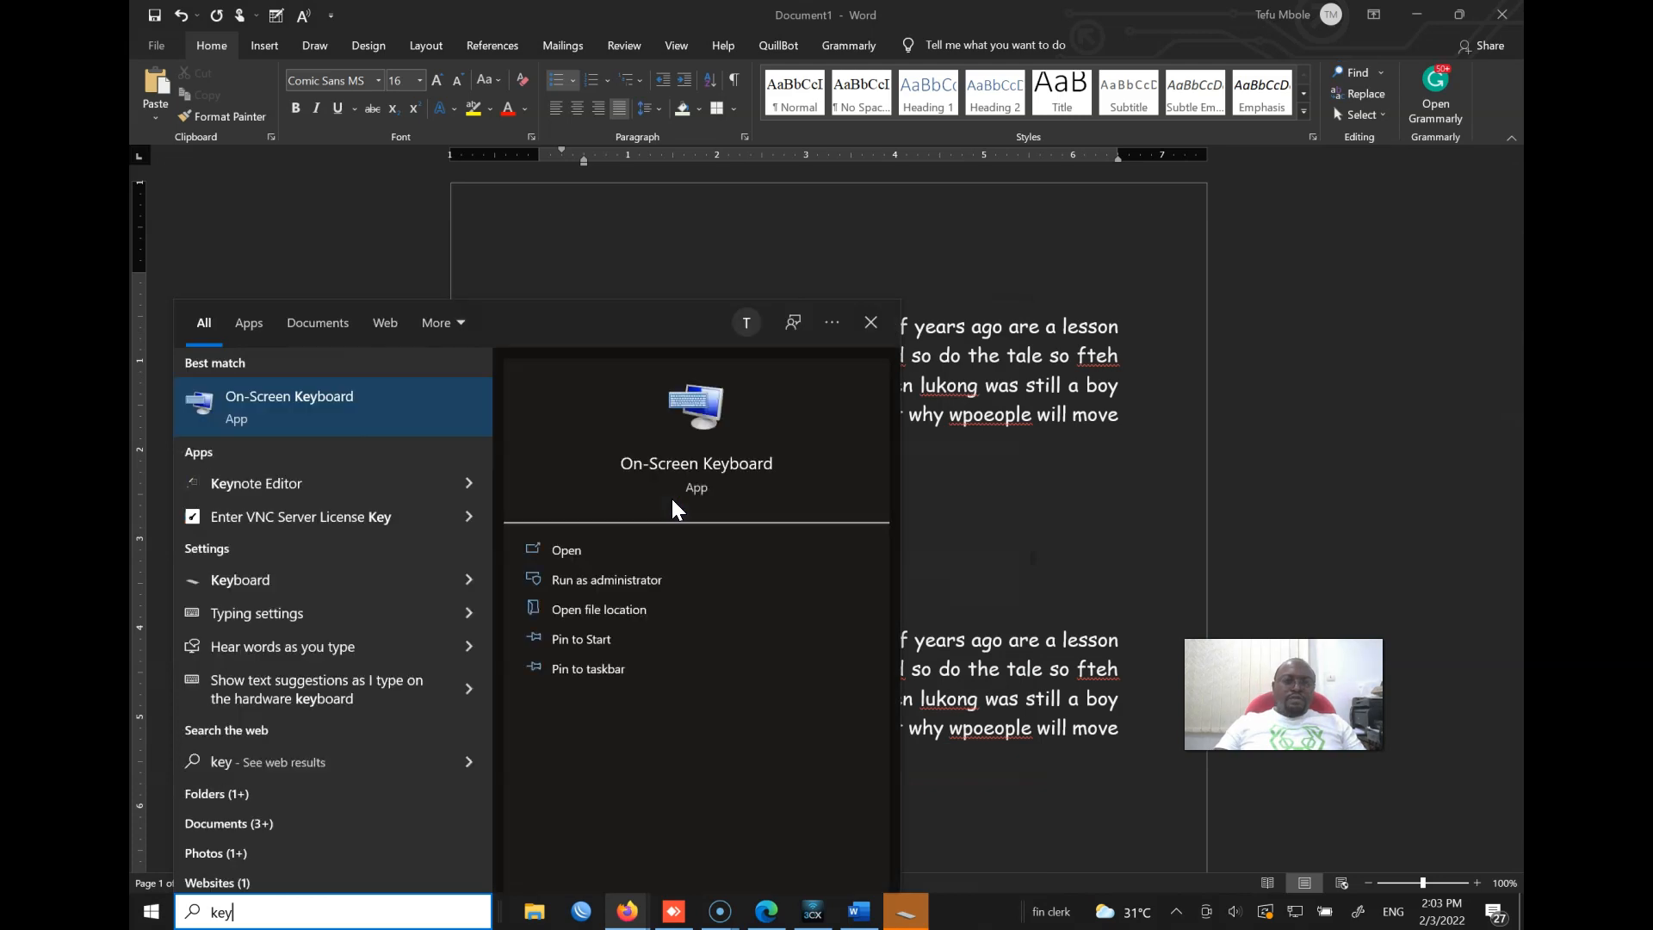
key("Return")
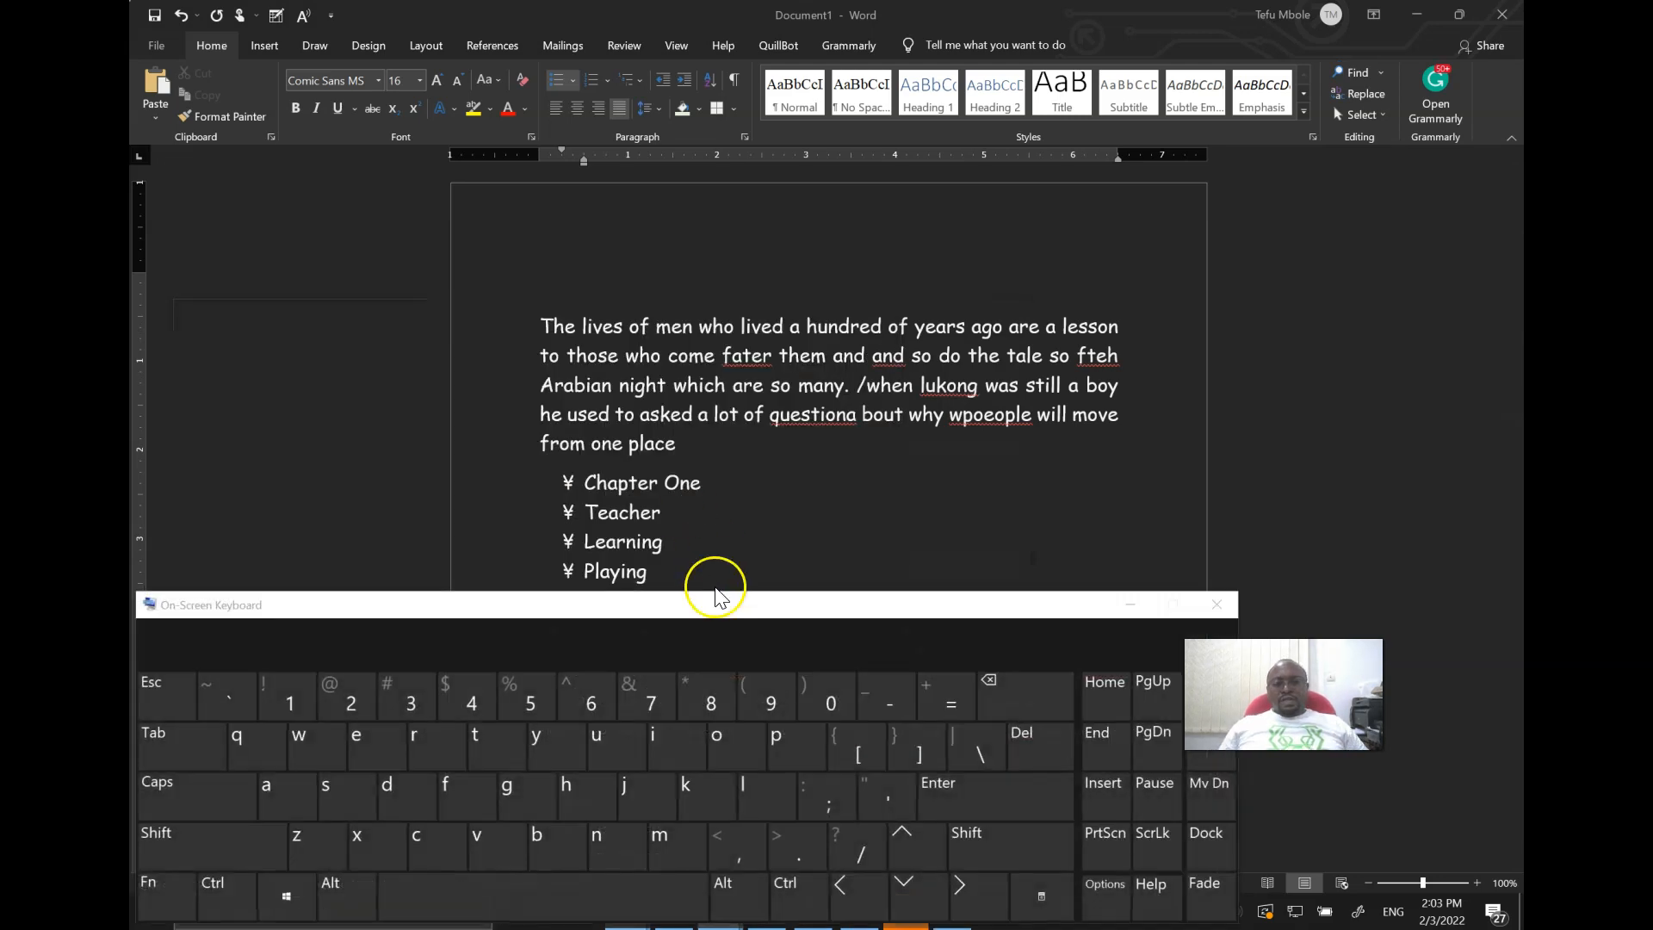
left_click_drag(717, 612, 865, 528)
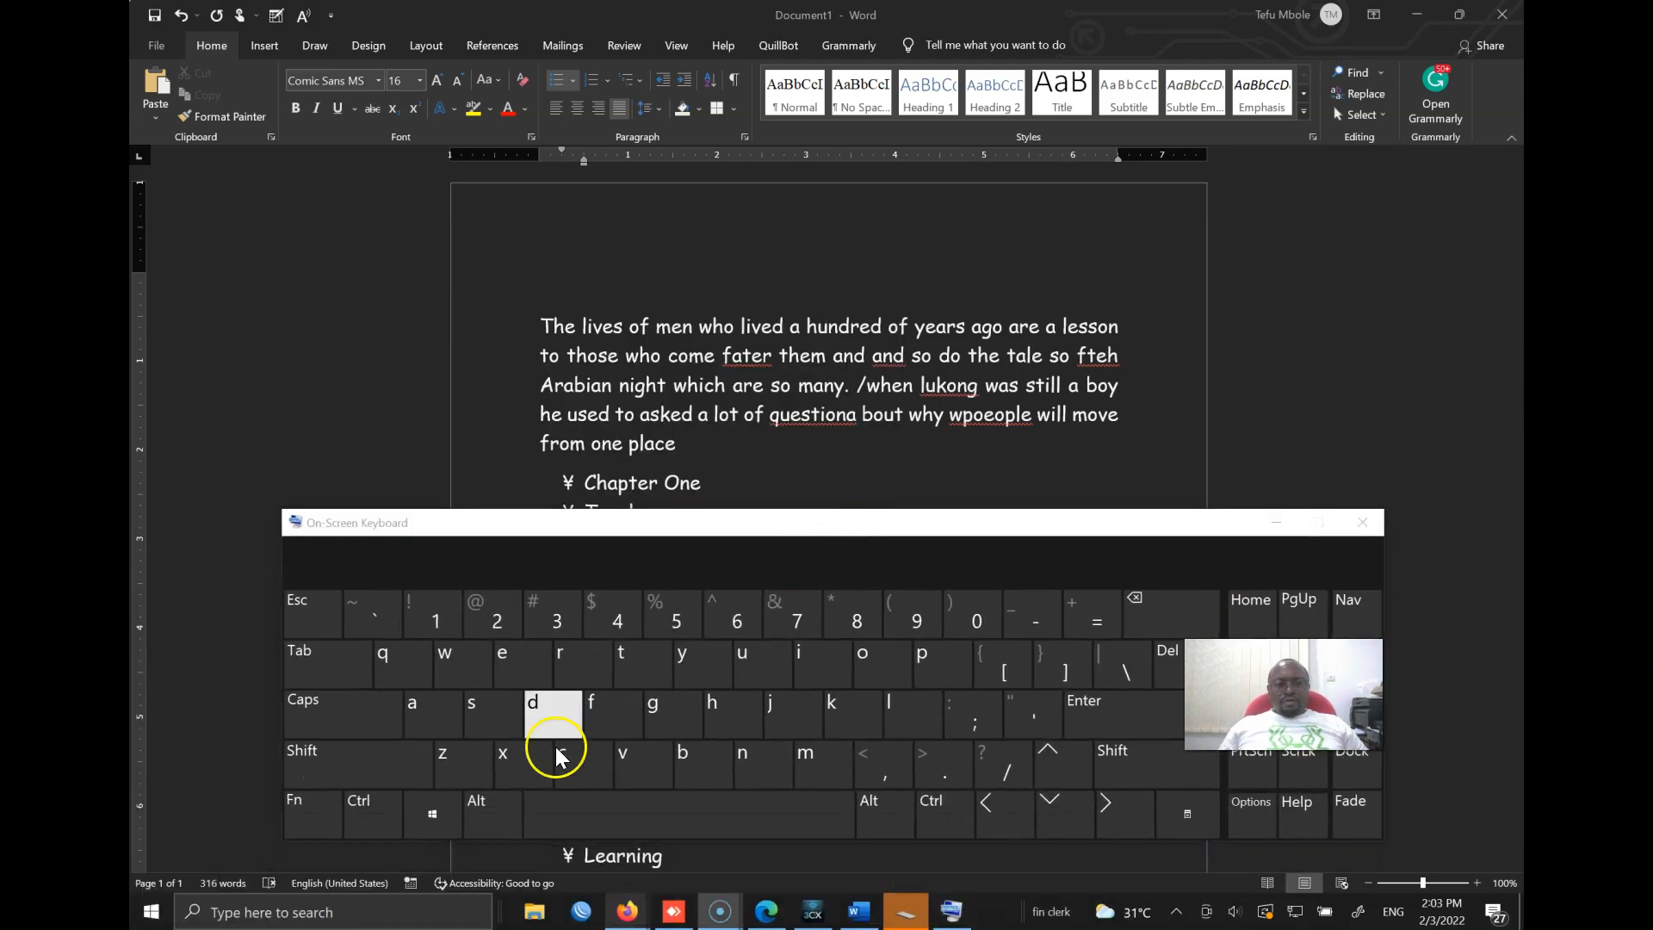
Bring up Go To with the On-Screen Keyboard and minimize the keyboard.
left_click(380, 803)
left_click(660, 714)
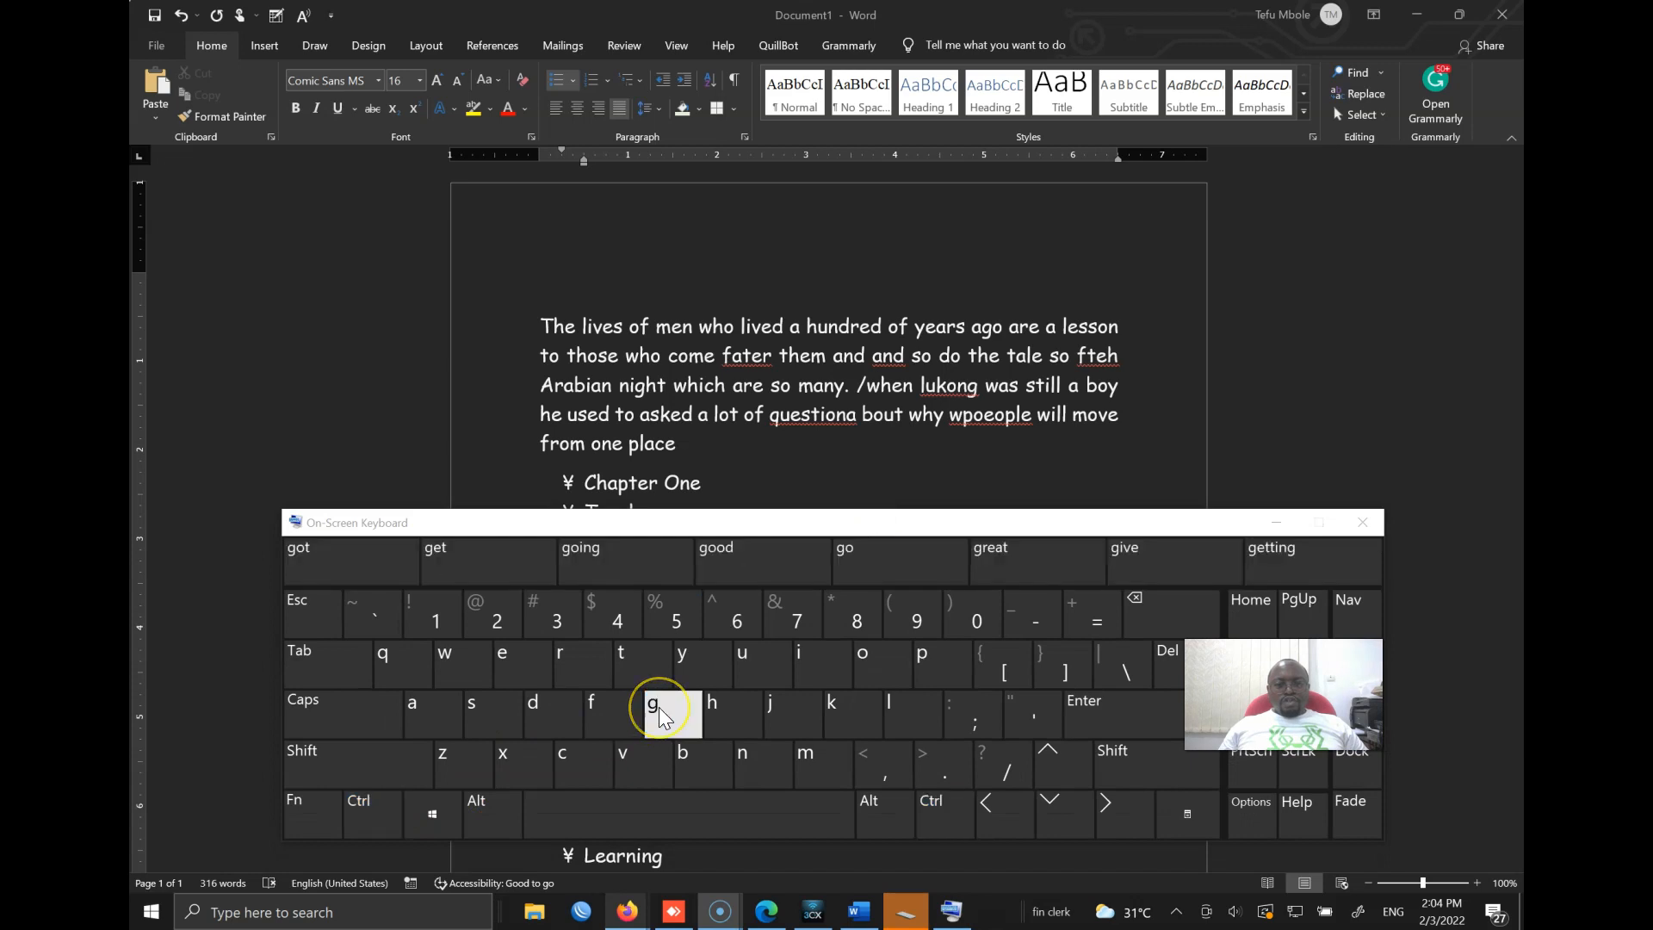
mouse_move(804, 525)
left_mouse_down()
mouse_move(786, 613)
mouse_move(801, 542)
left_mouse_up()
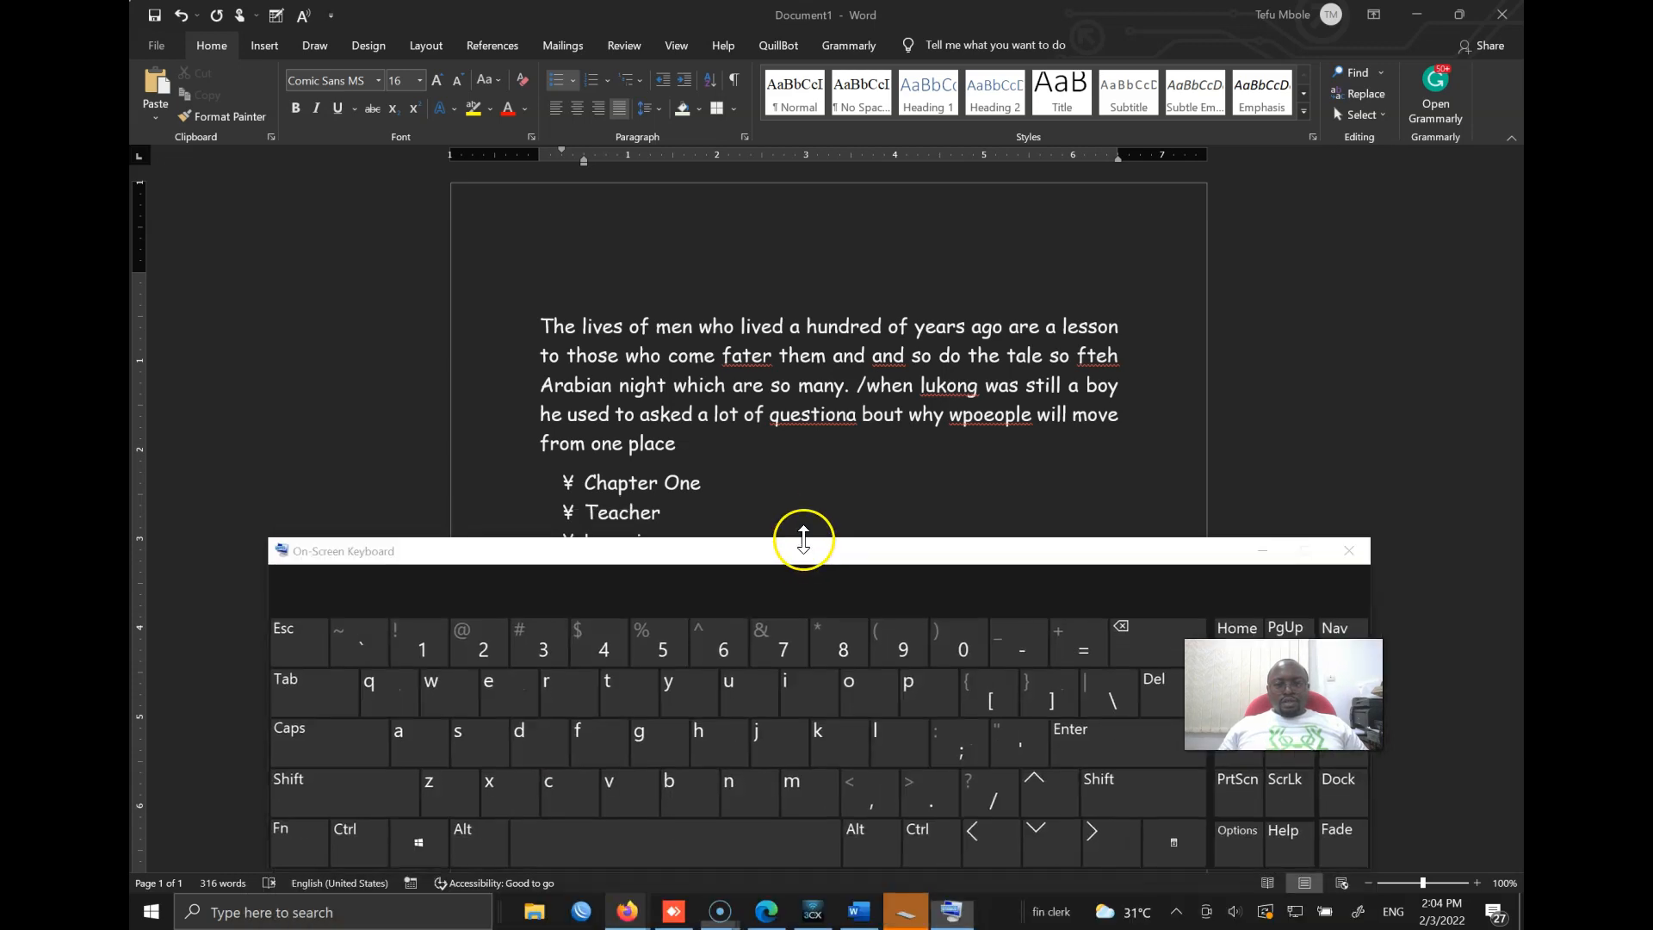
left_click(354, 839)
left_click(638, 733)
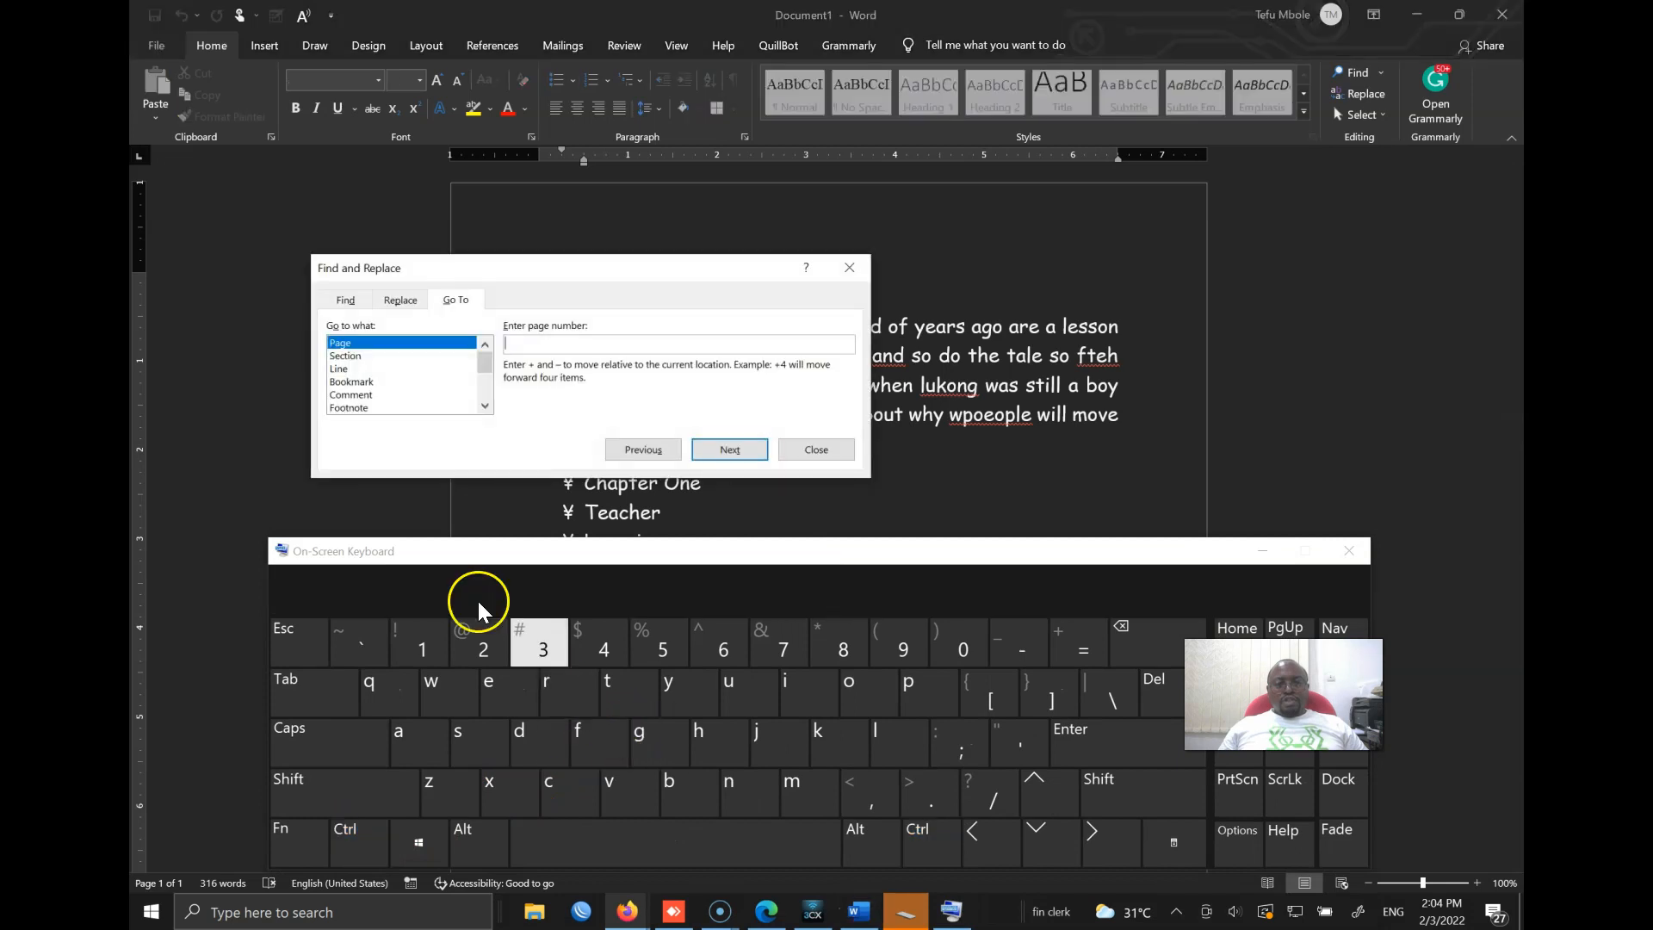
left_click(1262, 551)
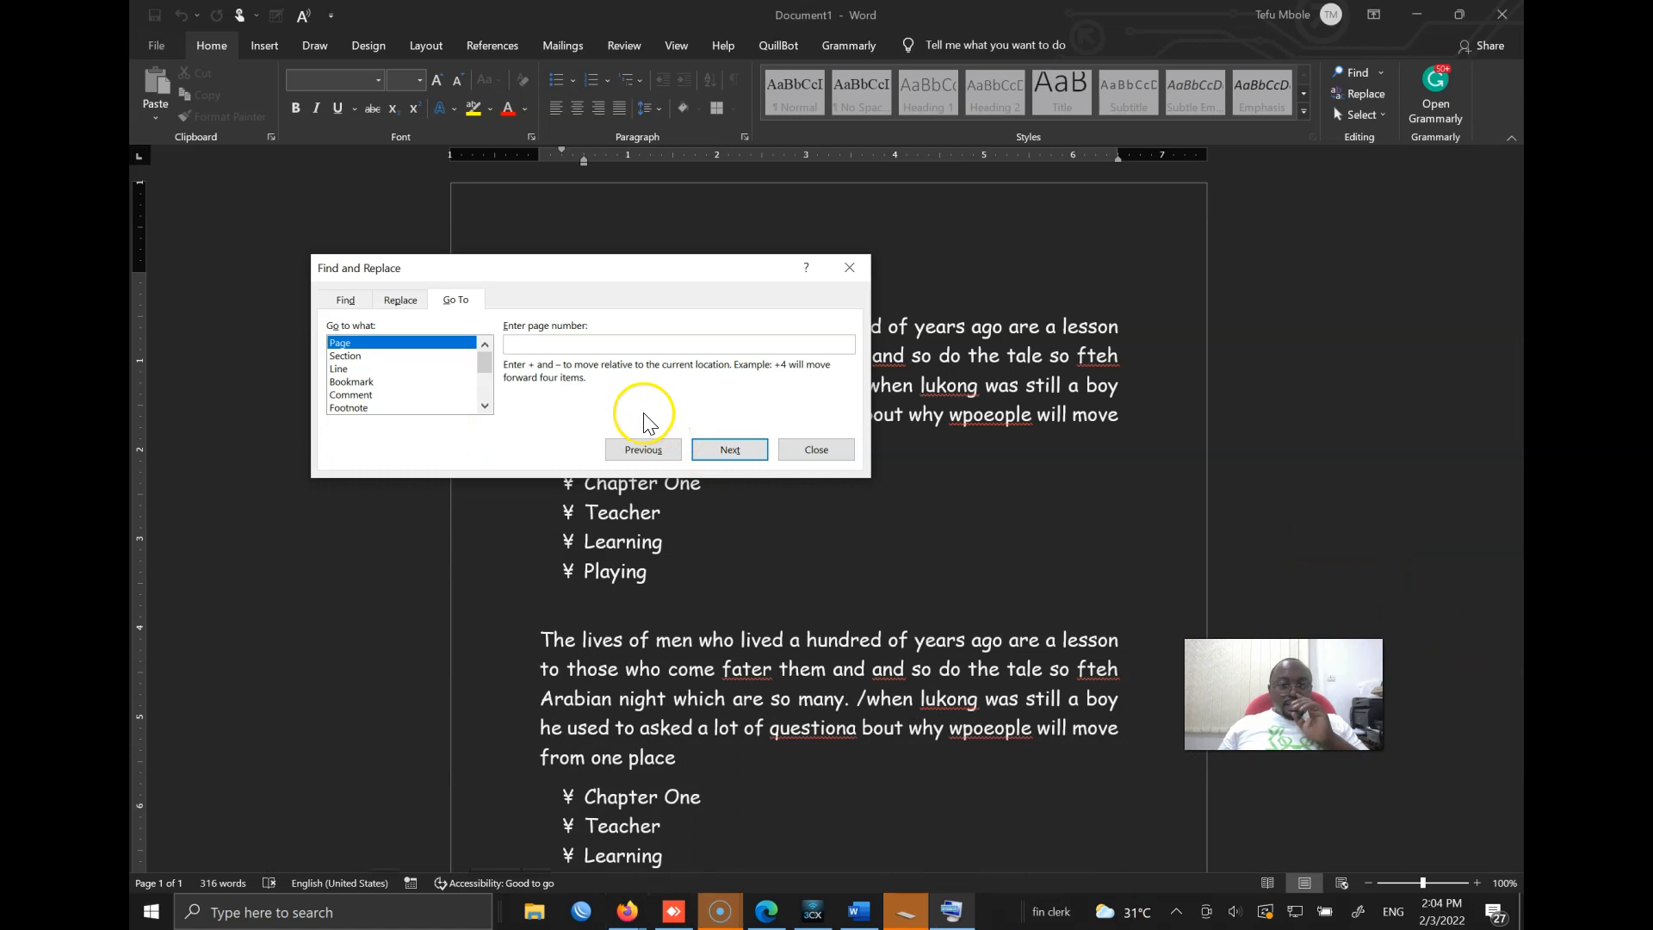
Replace every occurrence of "One" with "1" and check the changed chapter items in the bulleted lists.
left_click(406, 301)
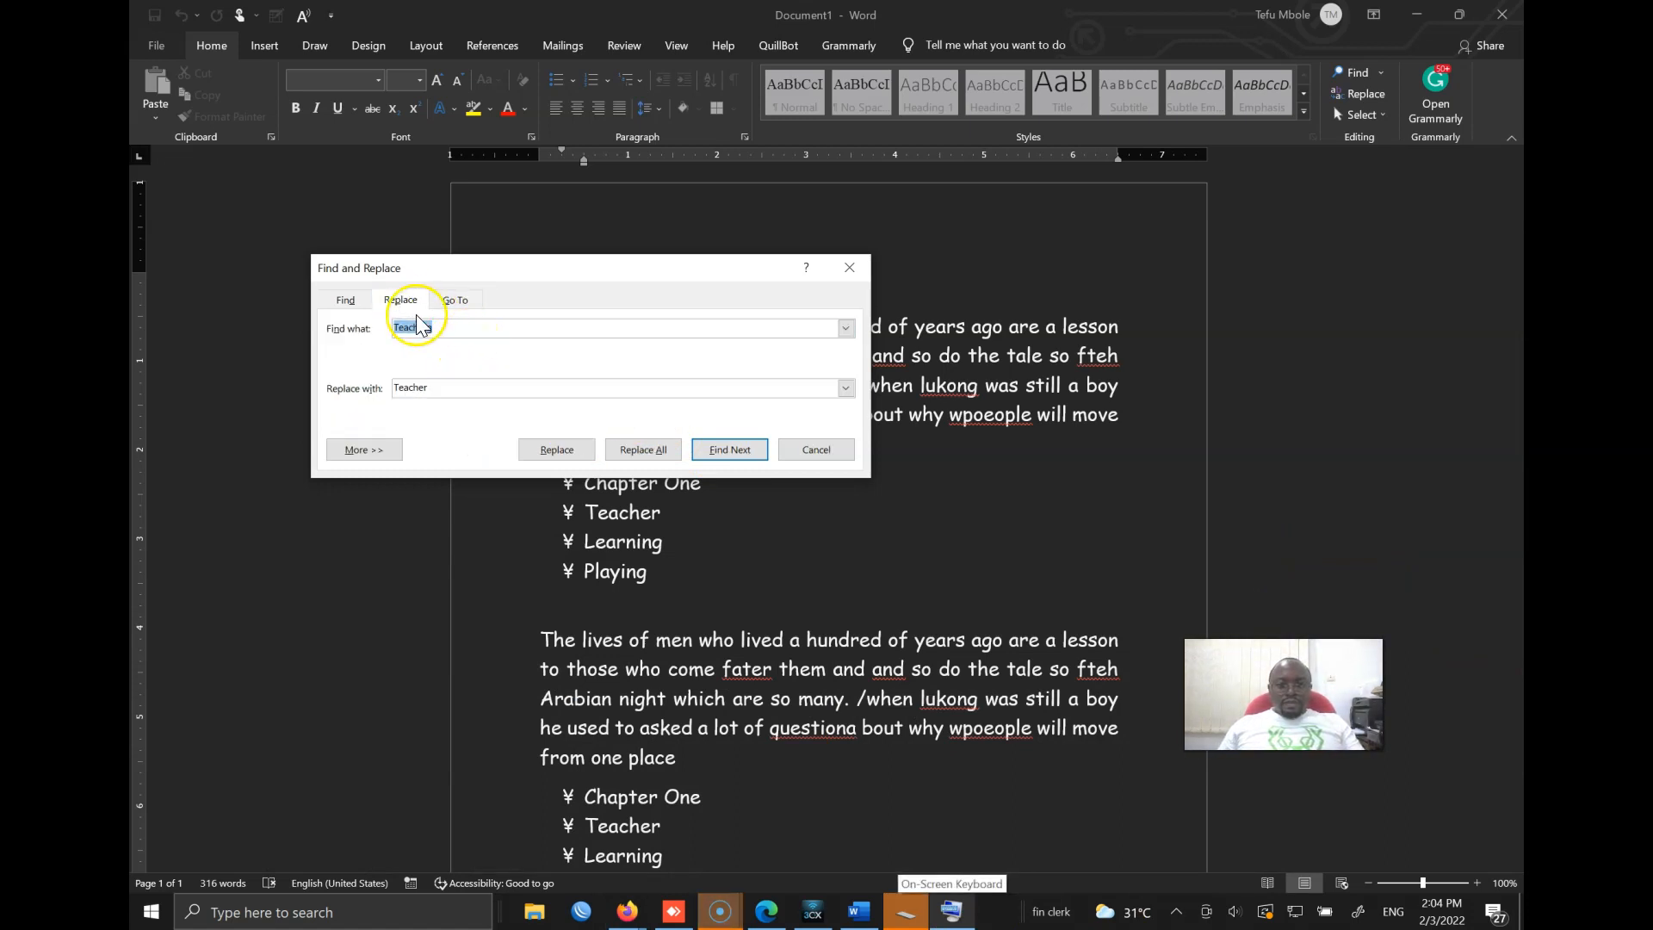
left_click_drag(476, 275, 534, 204)
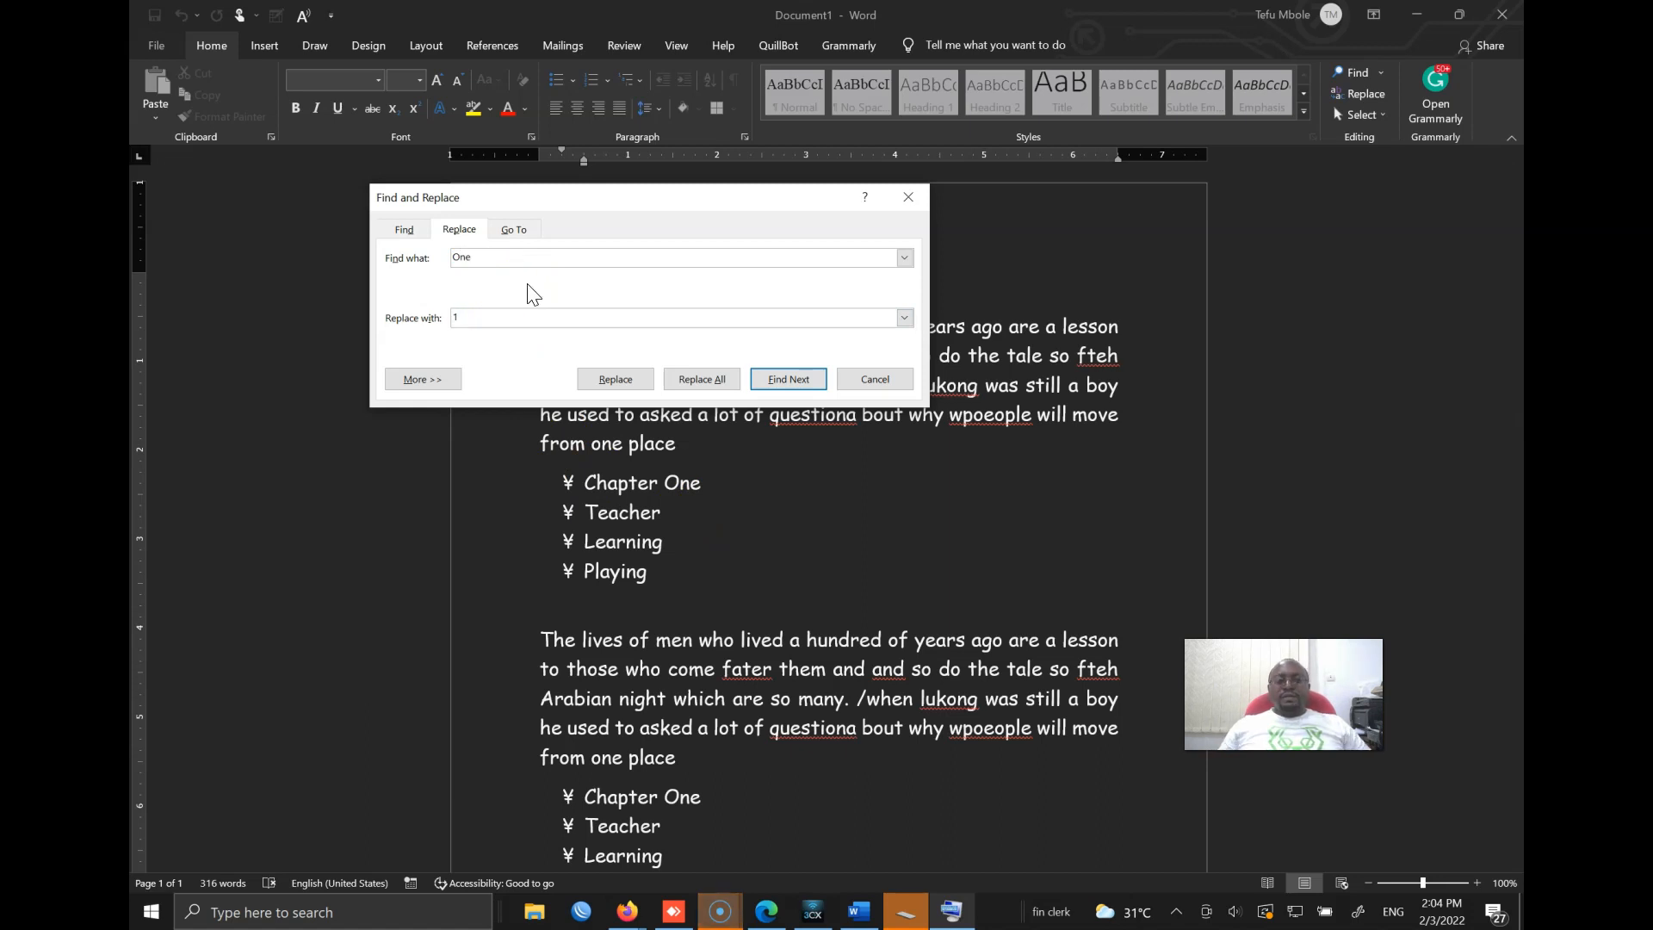
left_click(704, 381)
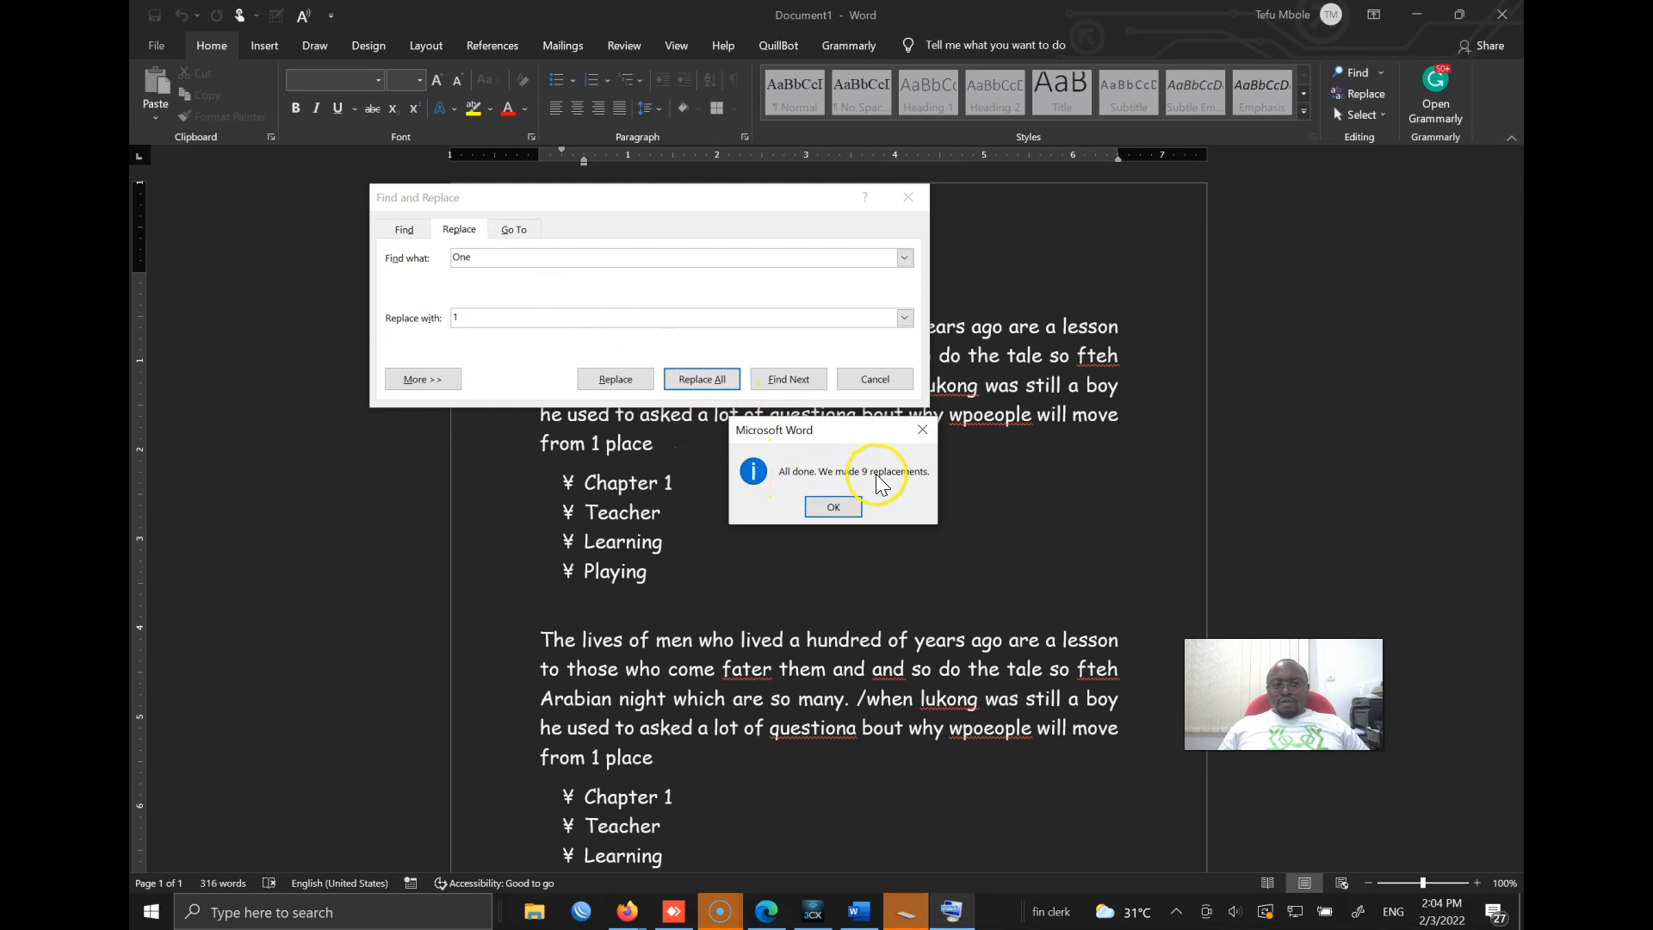
left_click(834, 507)
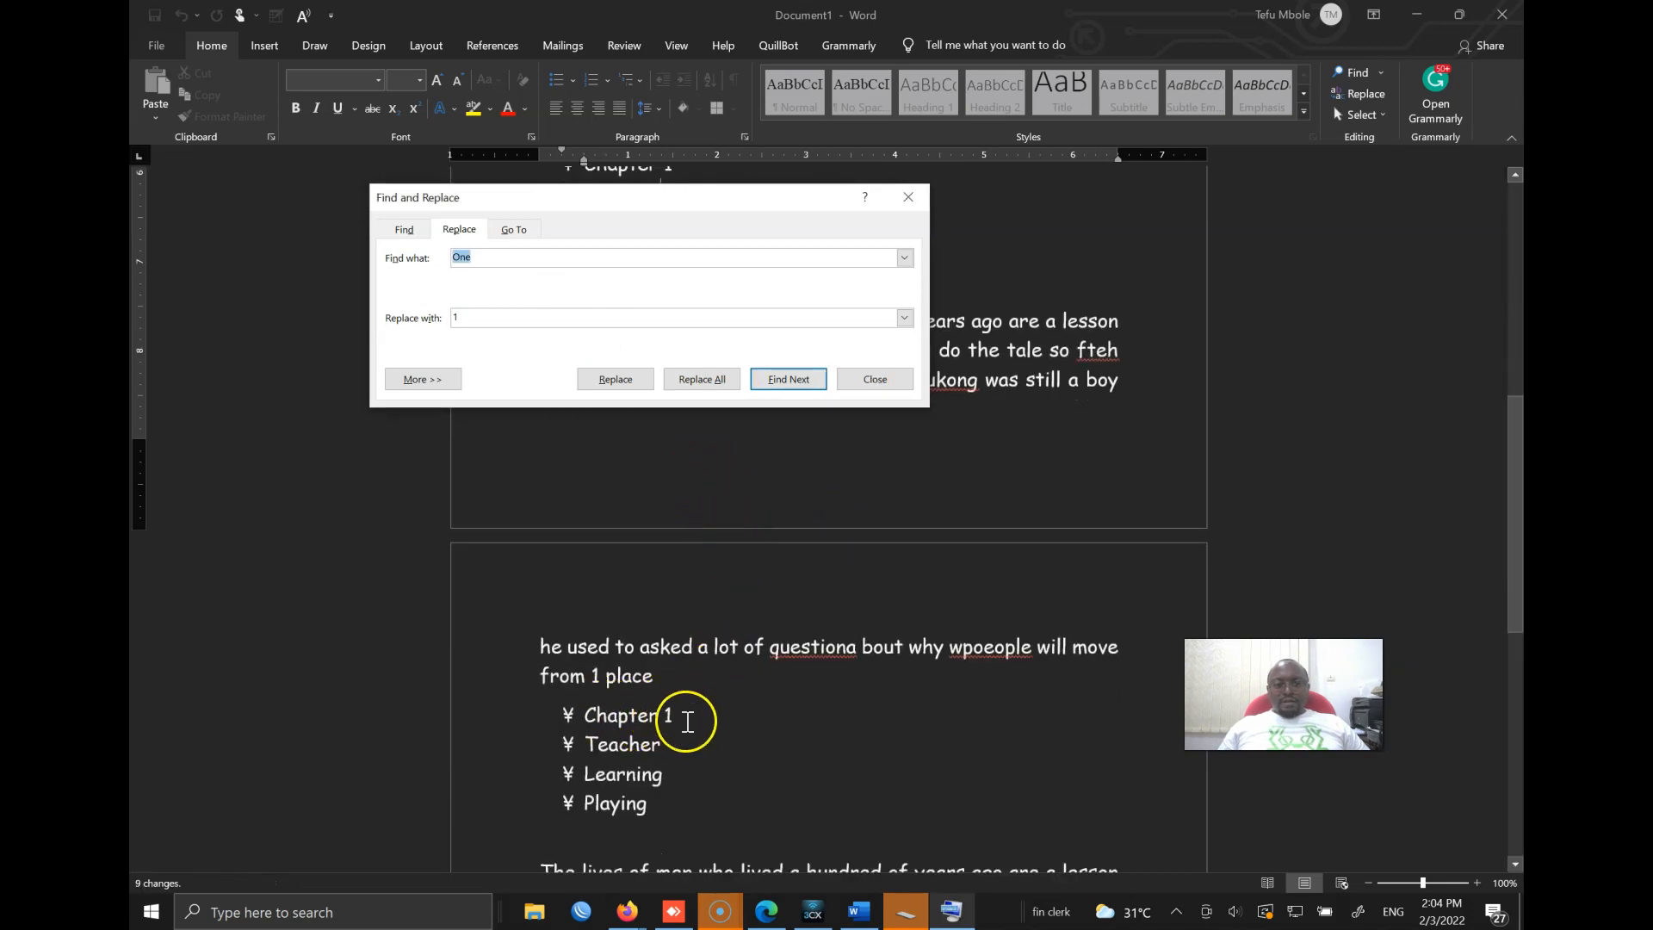
left_click(873, 379)
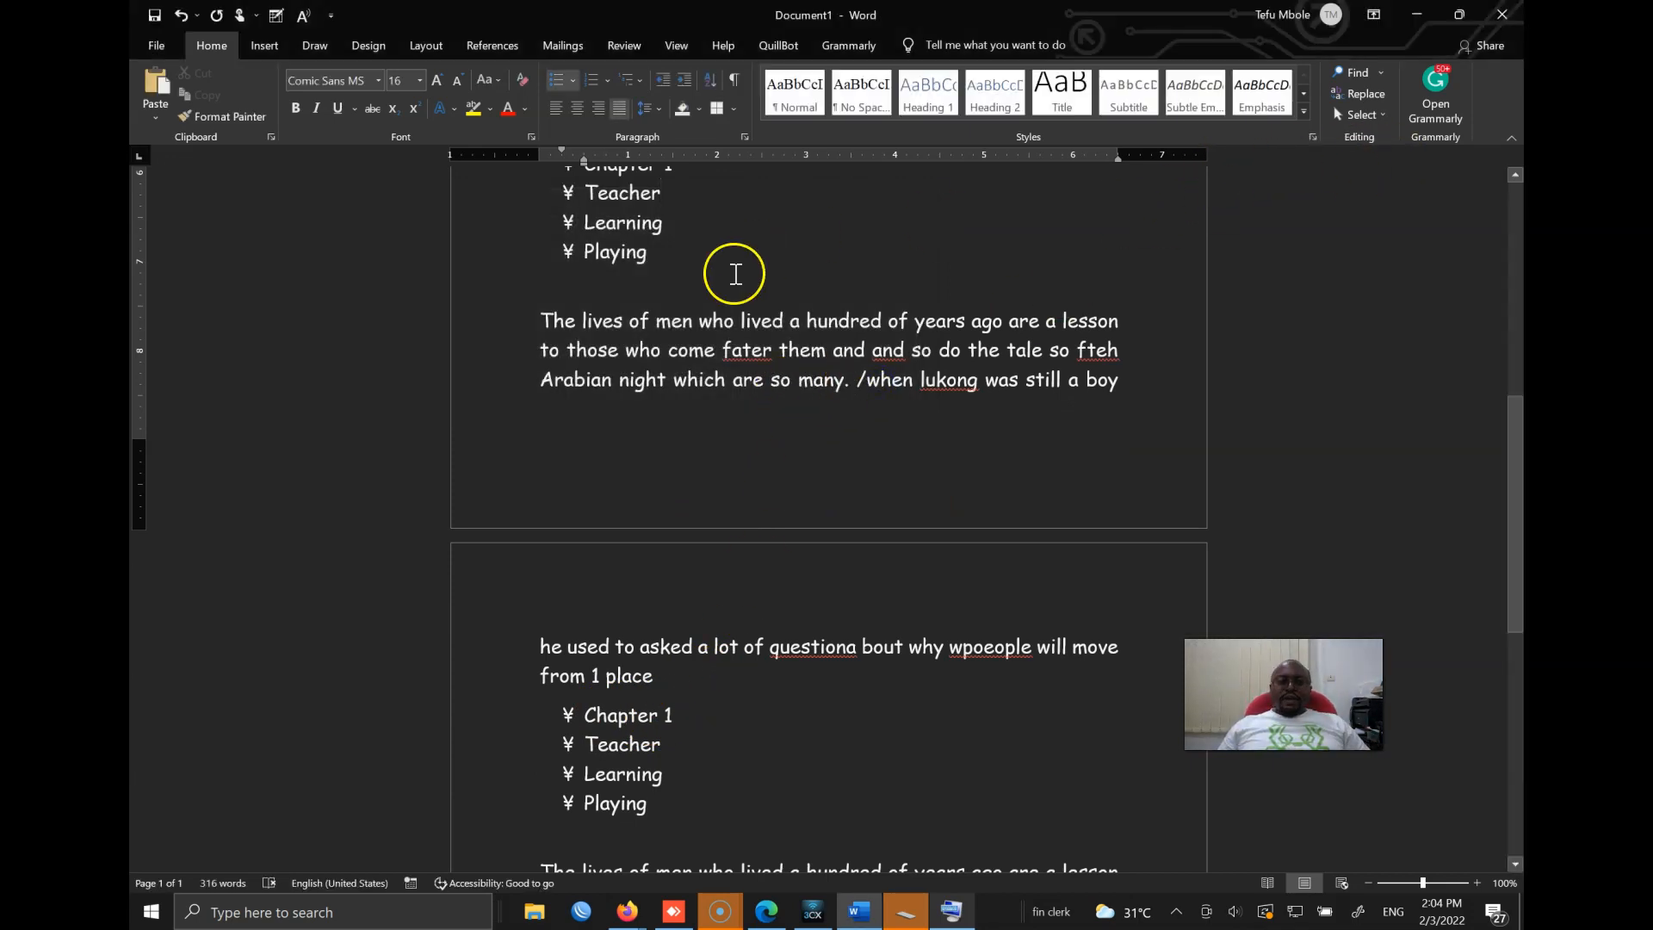
scroll(717, 316, "up", 5)
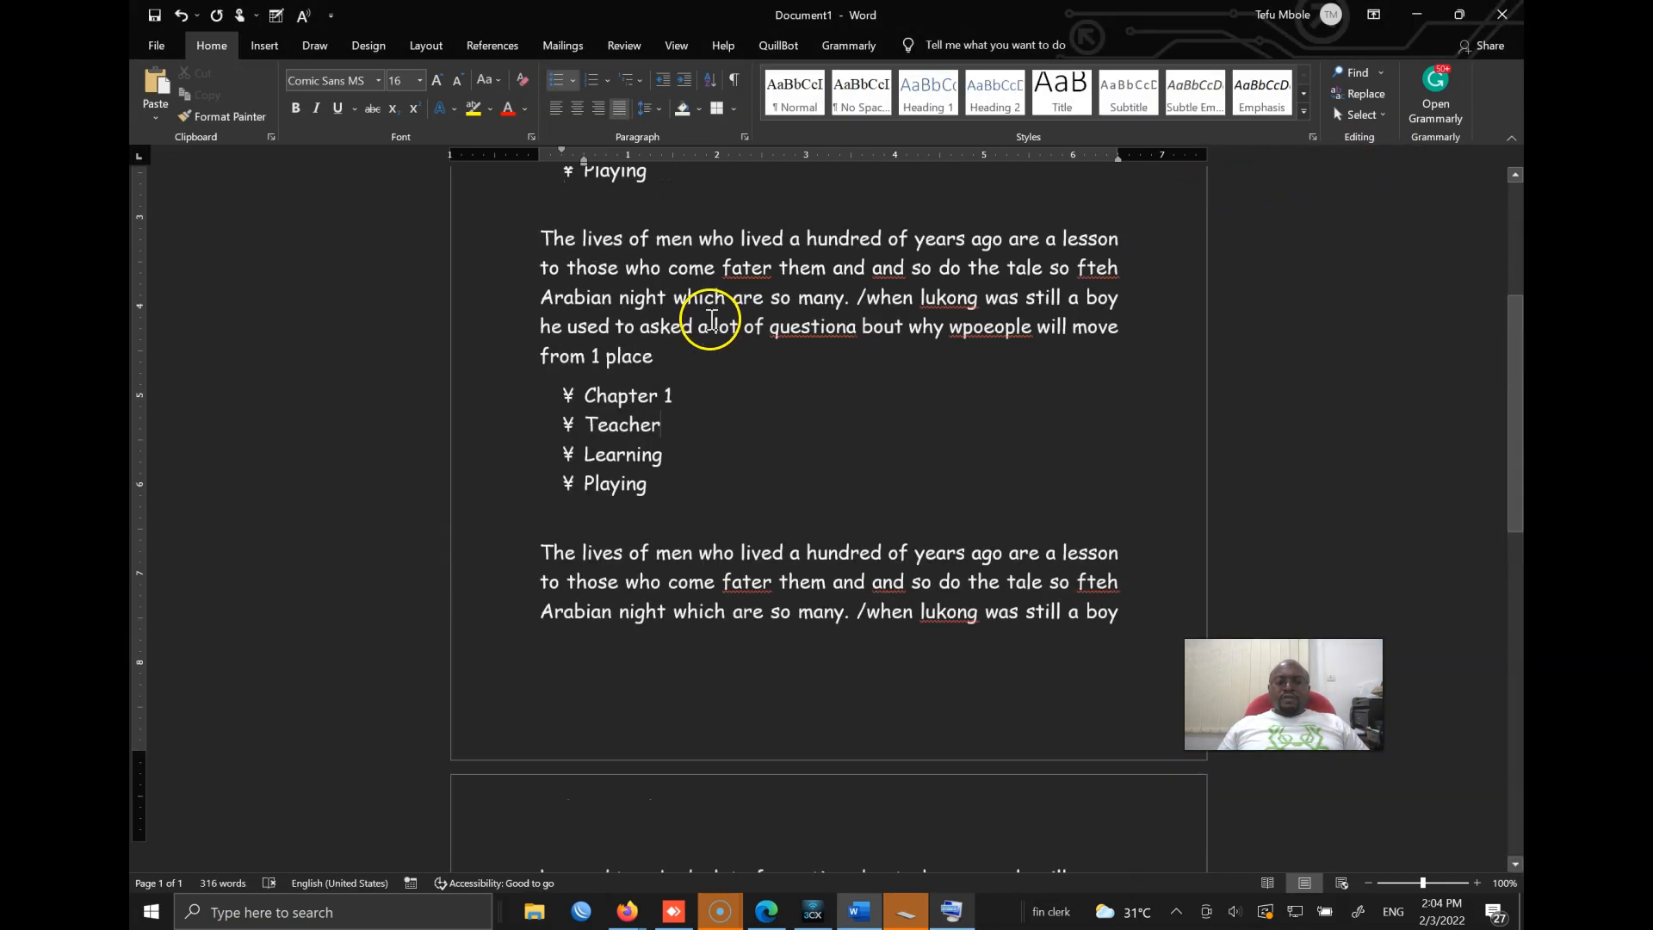
Select the whole document, try Select Objects, and clear the text selection.
left_click(1384, 115)
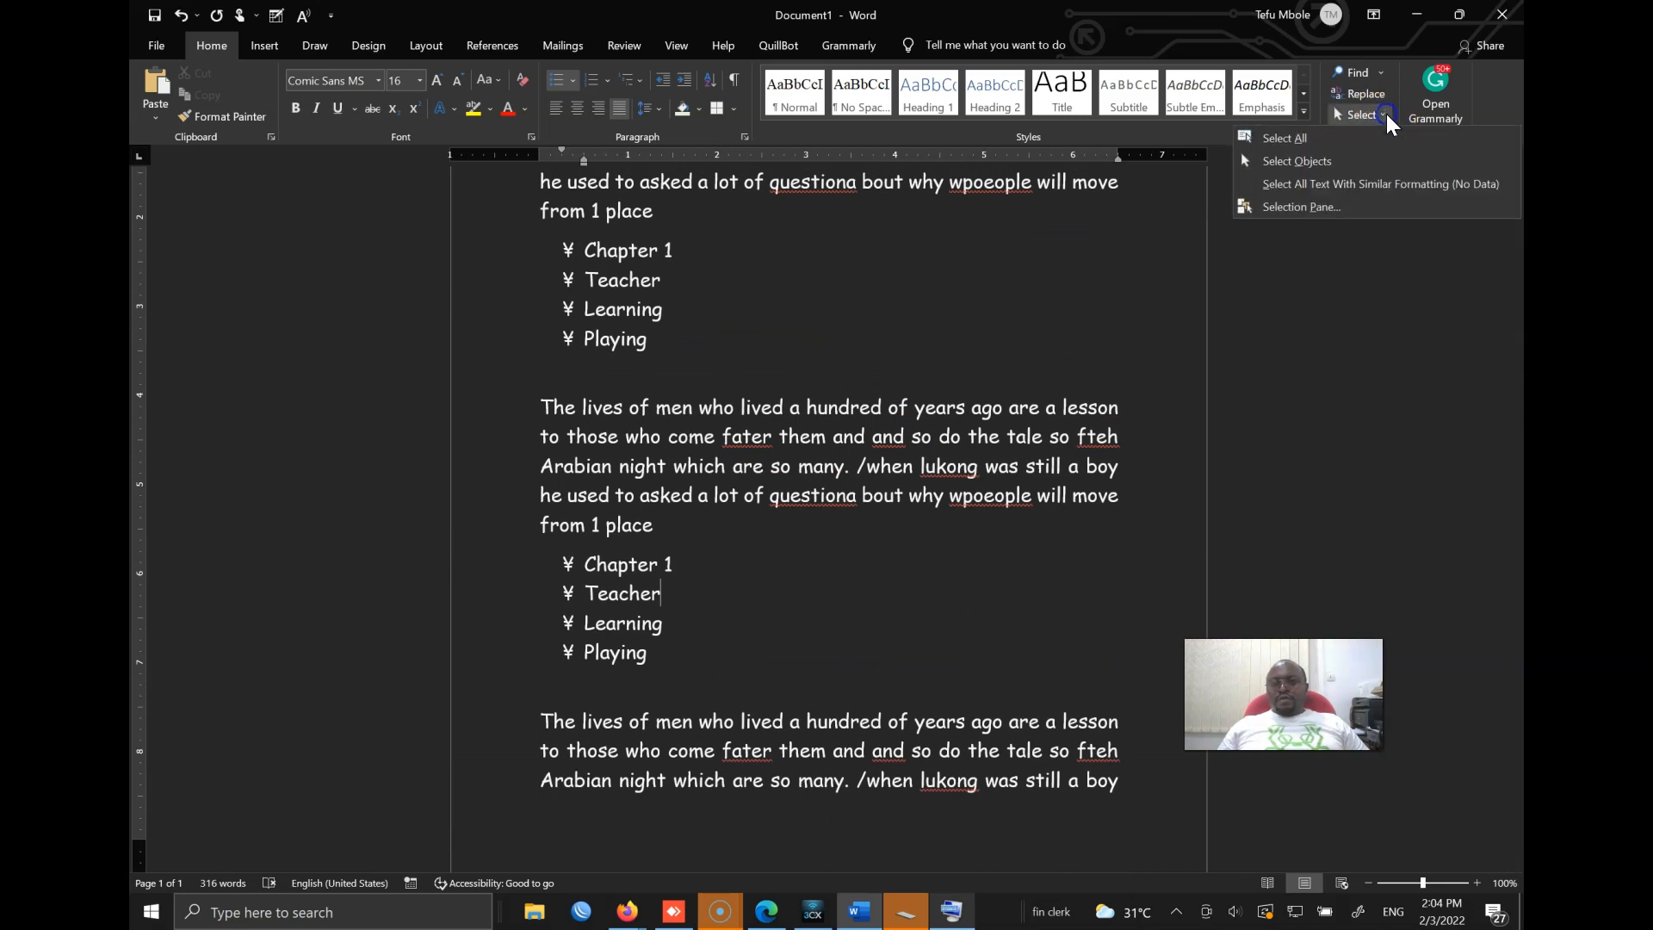
left_click(1287, 138)
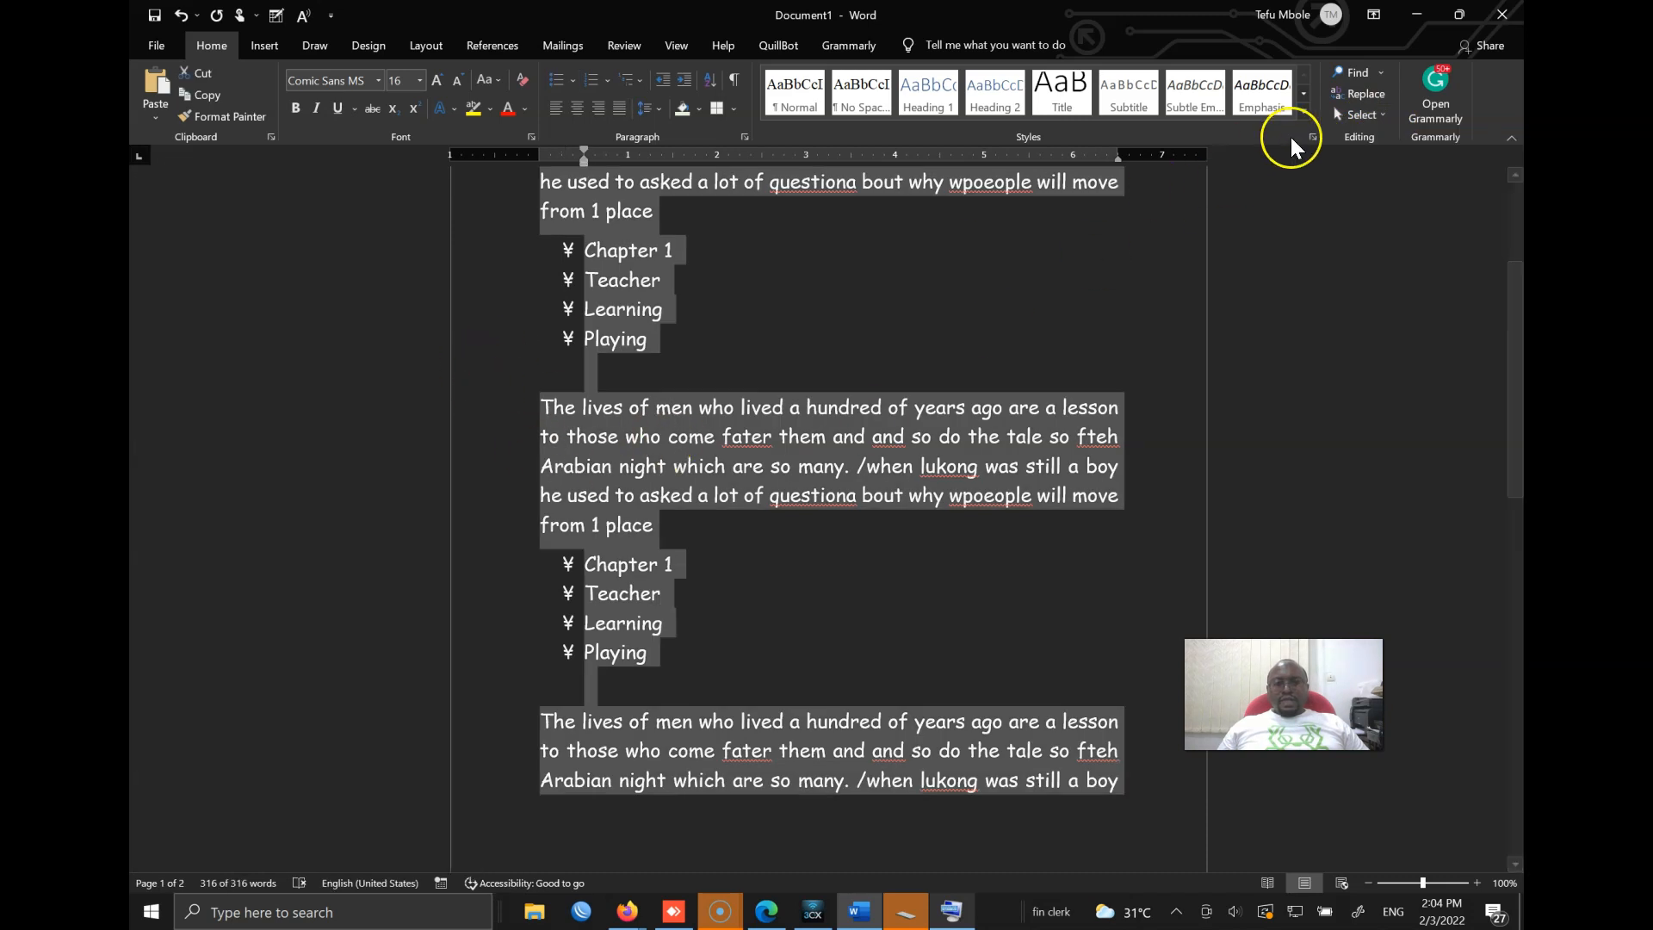
left_click(1382, 117)
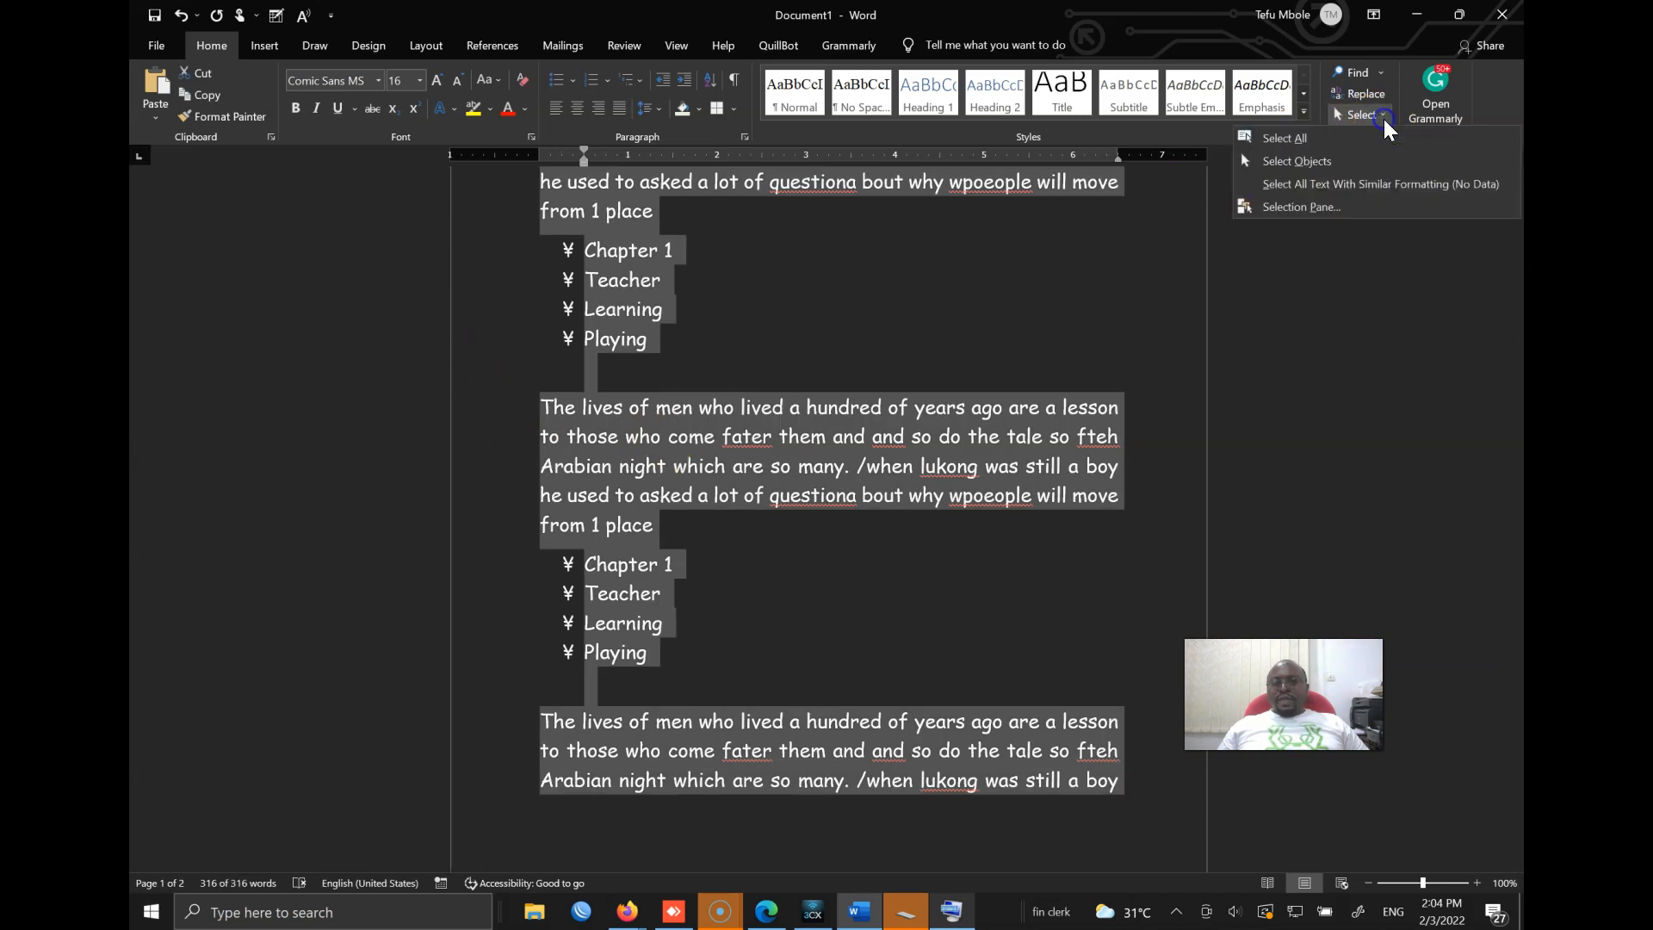
left_click(1309, 160)
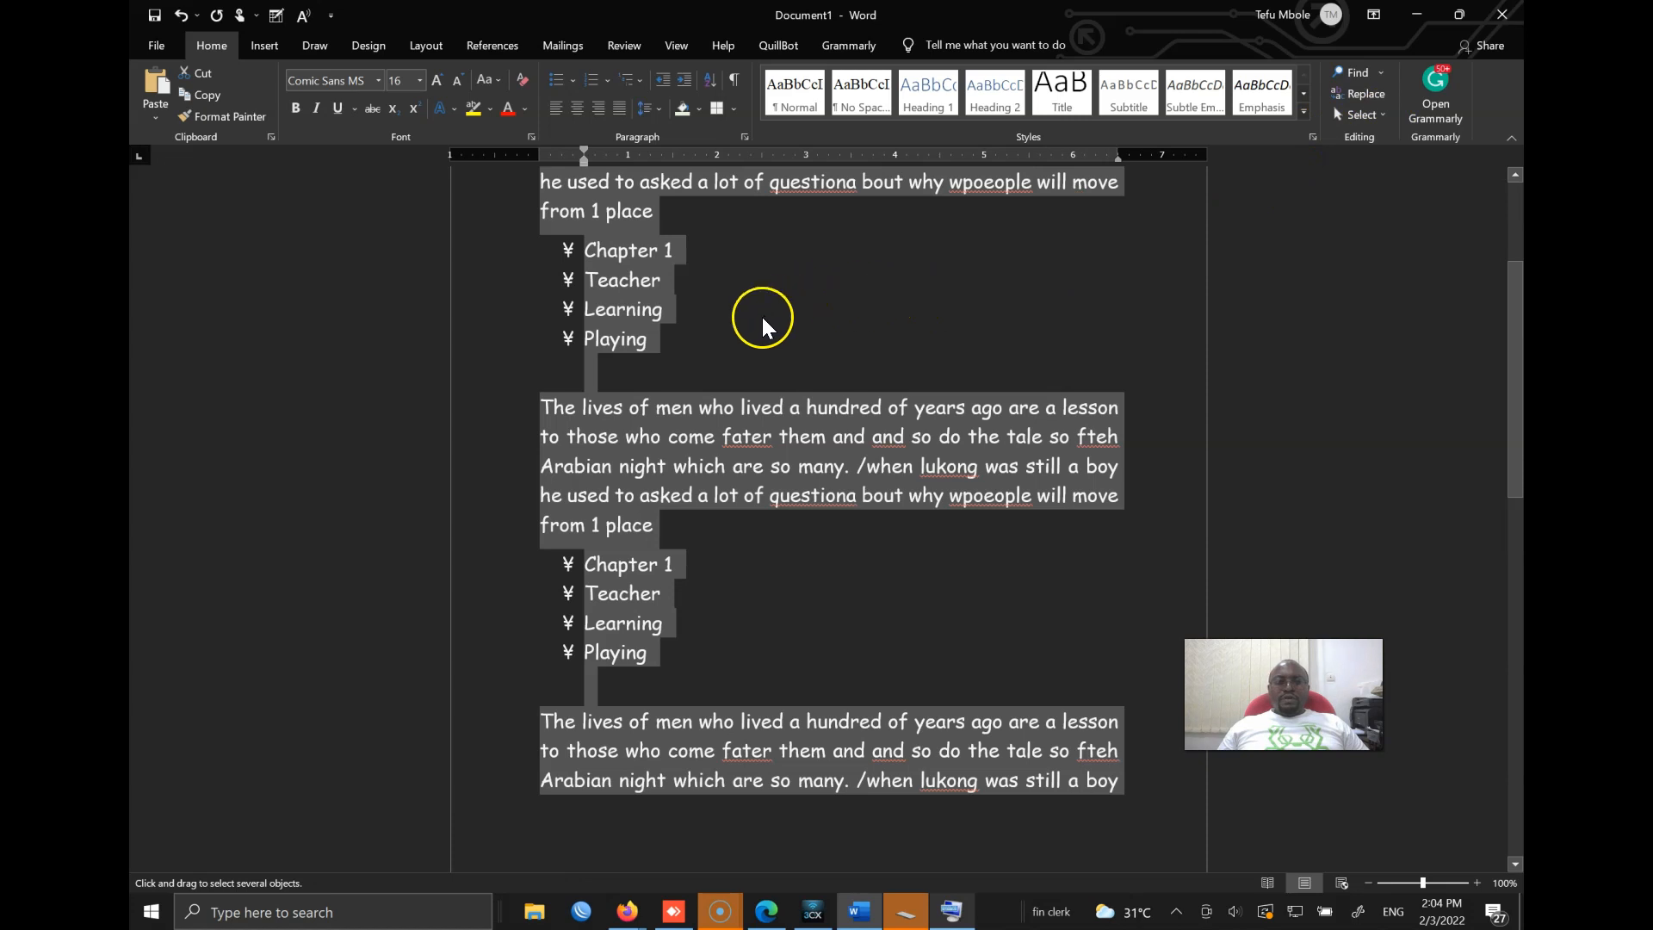
left_click(605, 377)
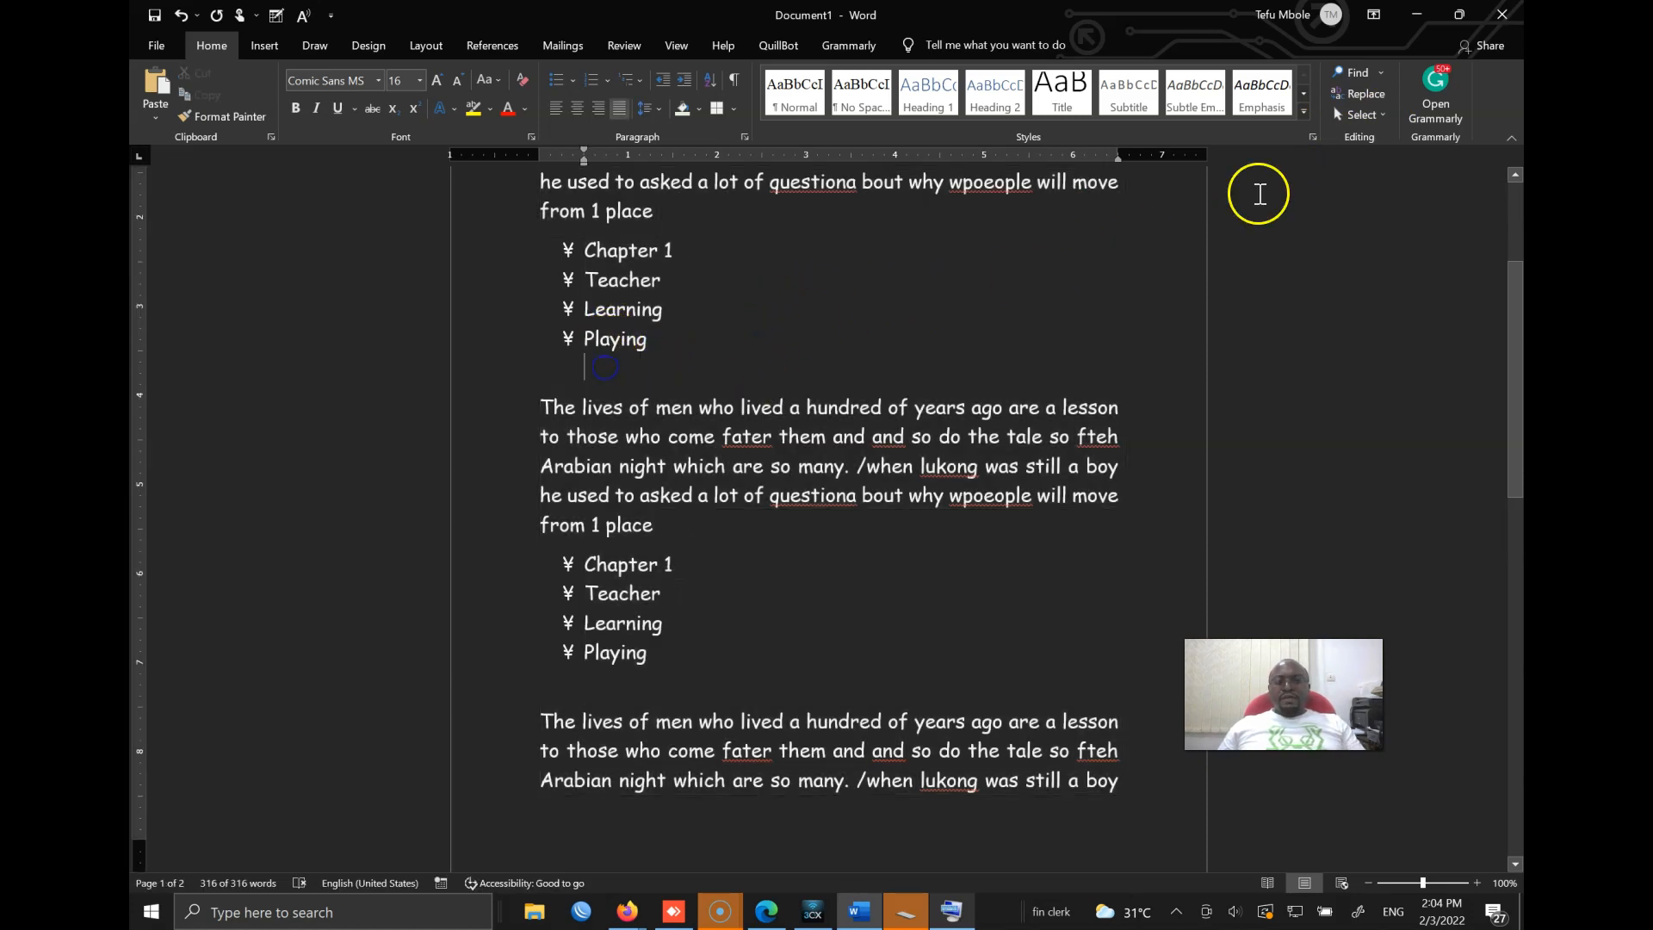
left_click(1361, 115)
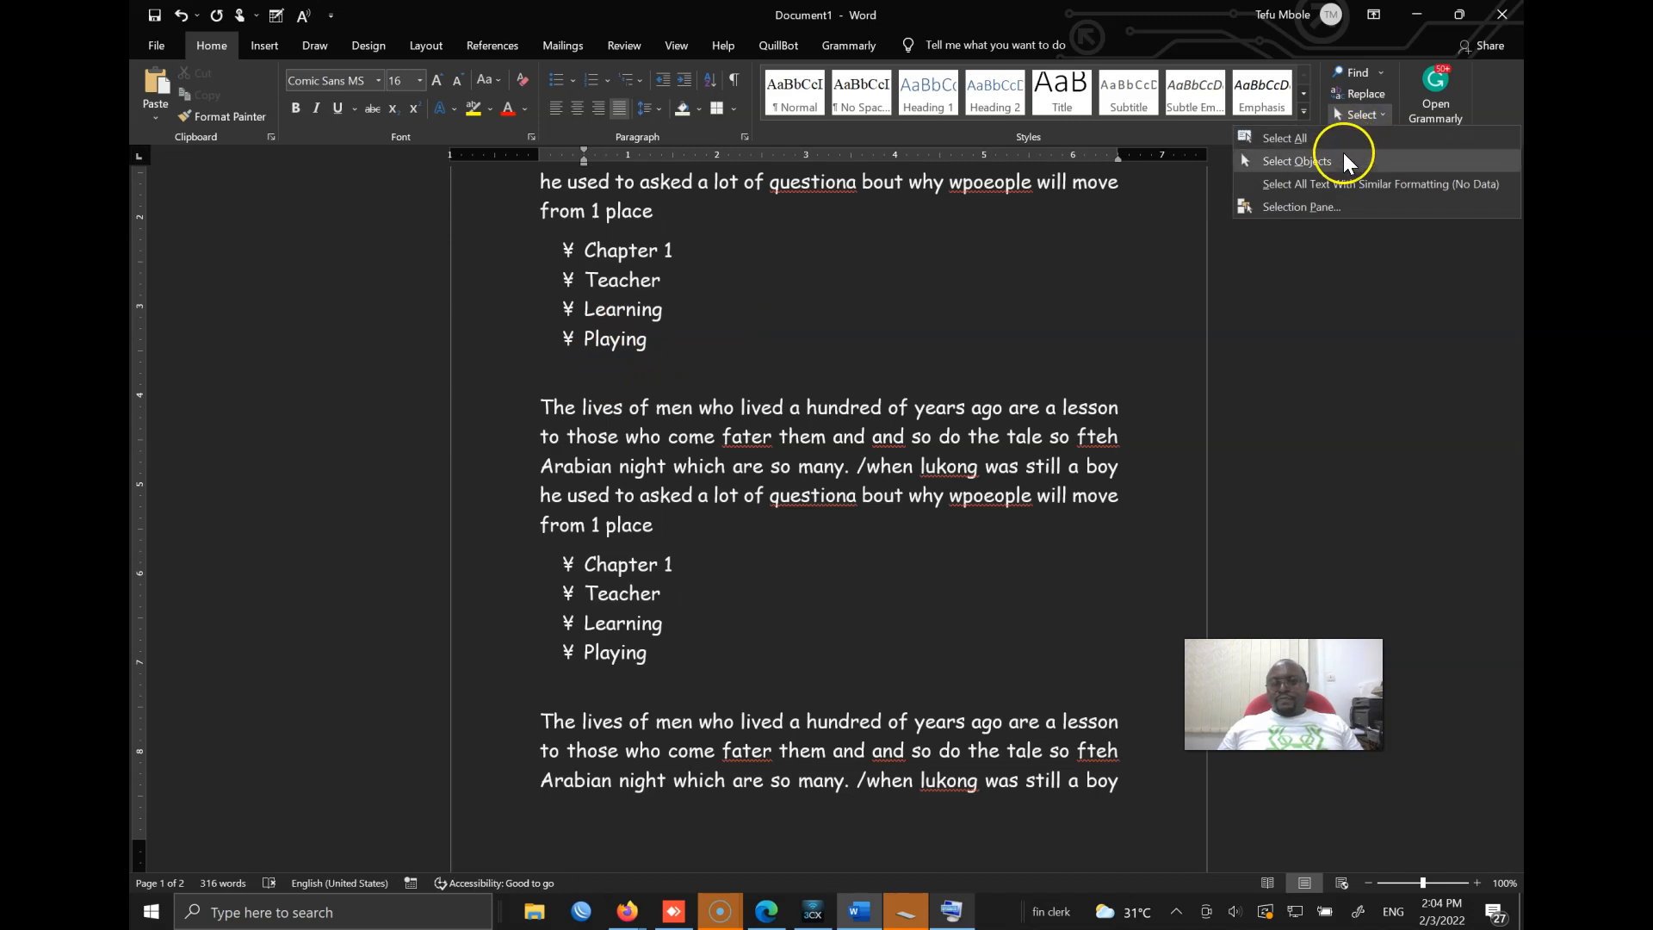
left_click(1298, 136)
left_click(648, 338)
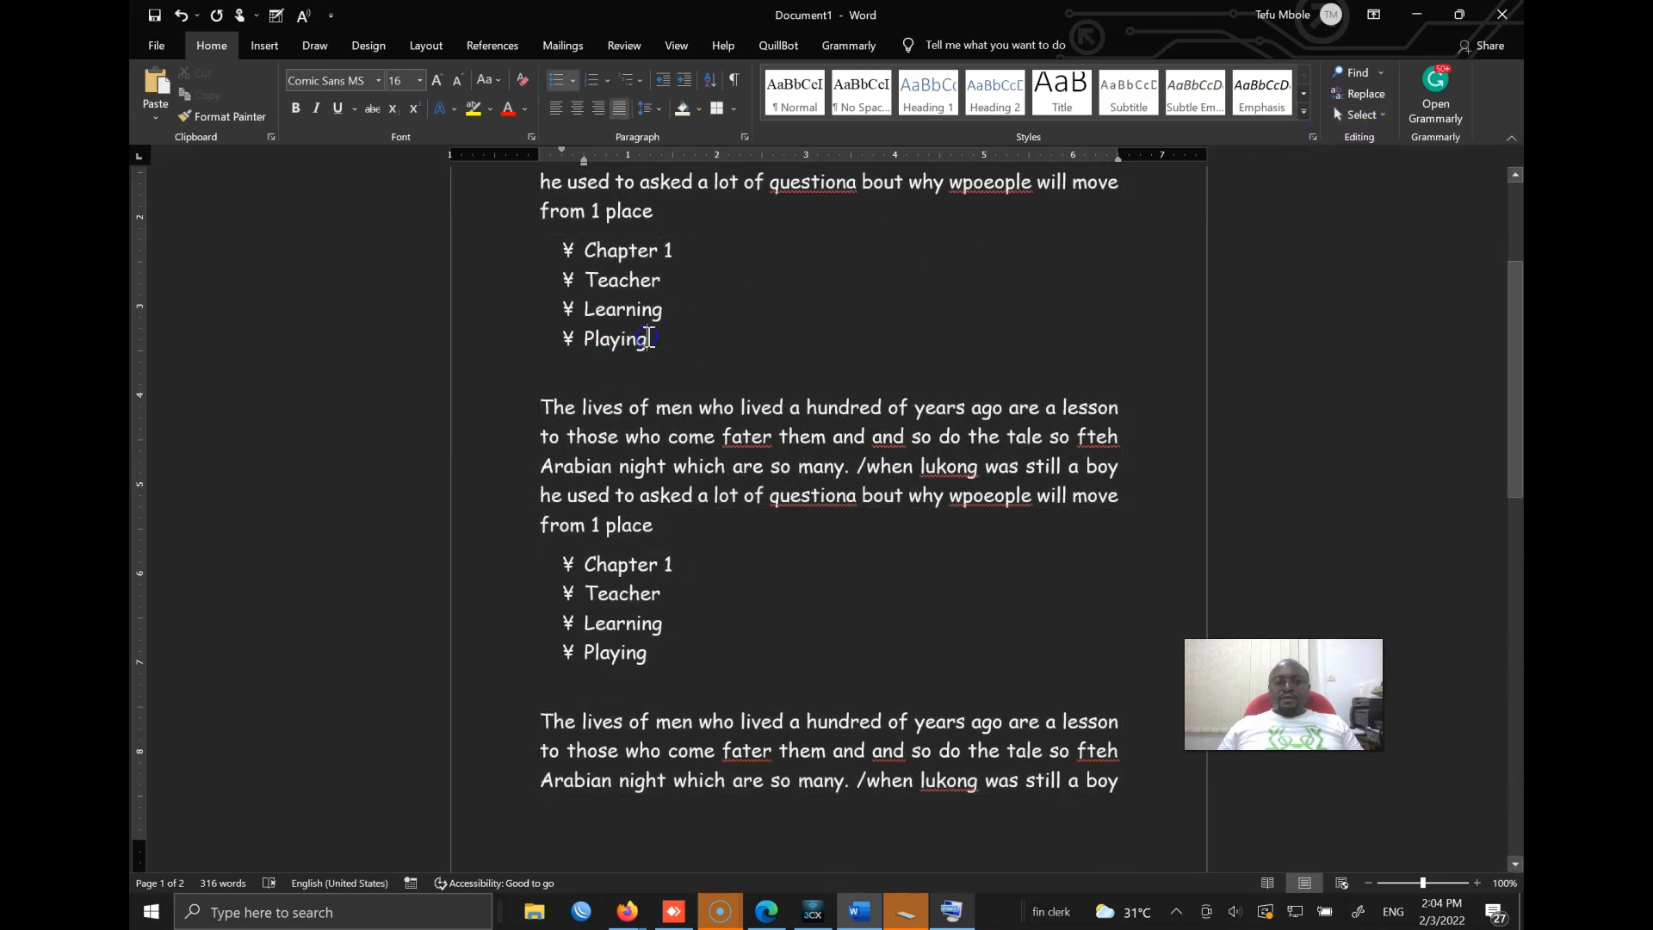
Draw an oval about 2.58" wide and 1.37" high over the start of the second paragraph.
left_click(582, 390)
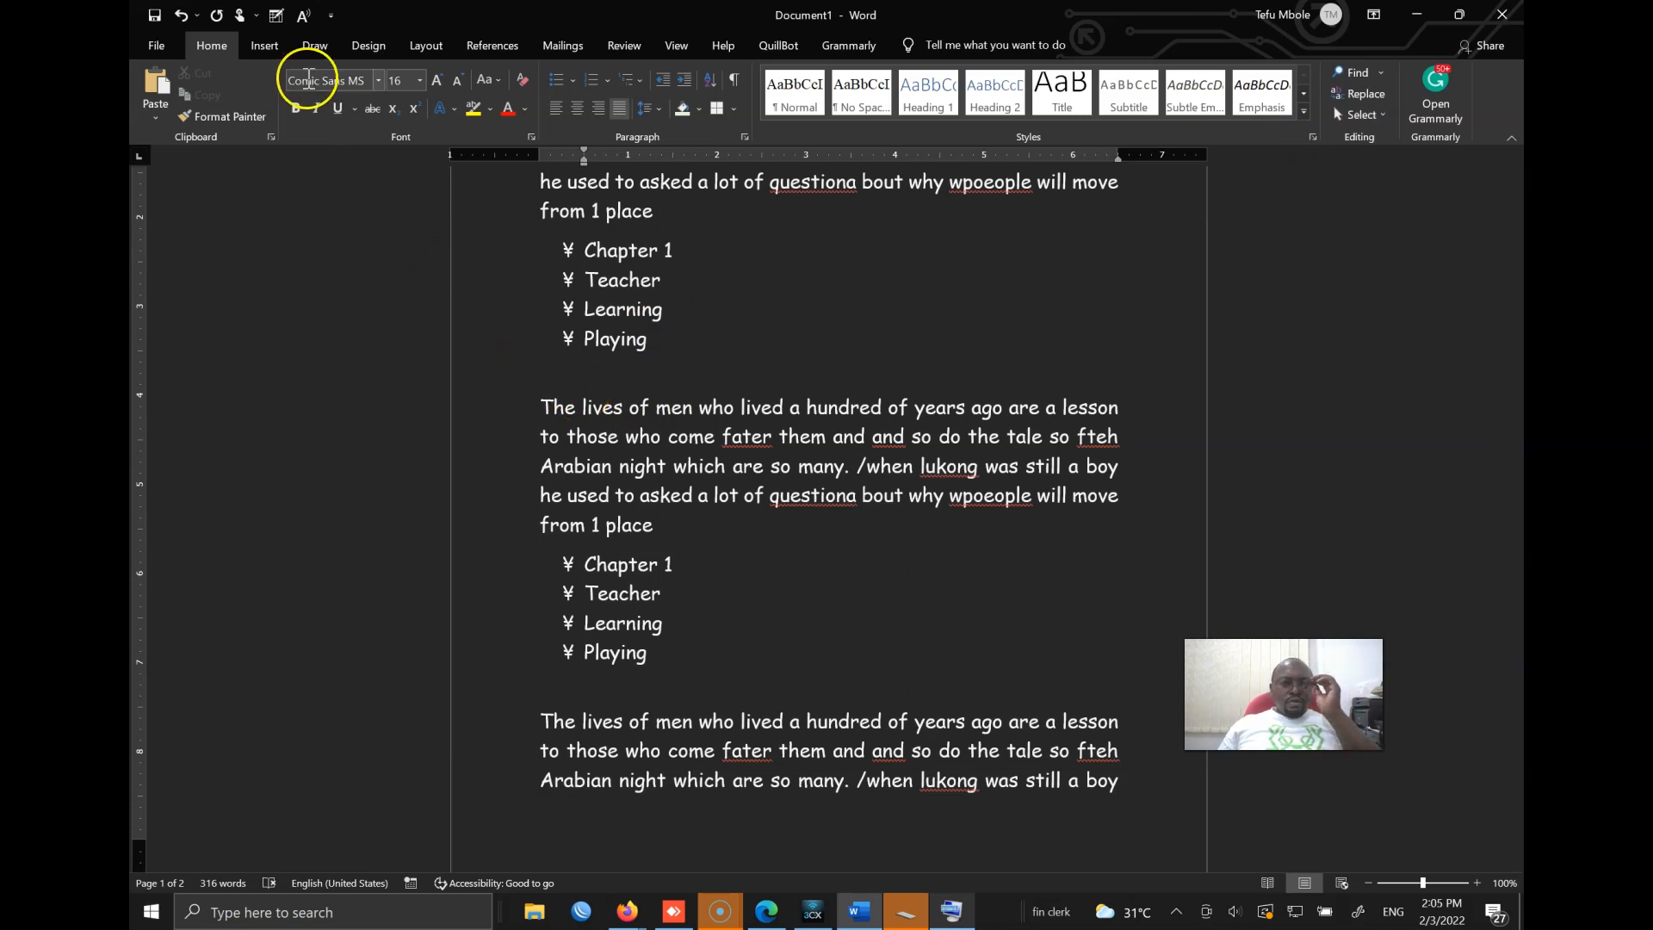
left_click(267, 47)
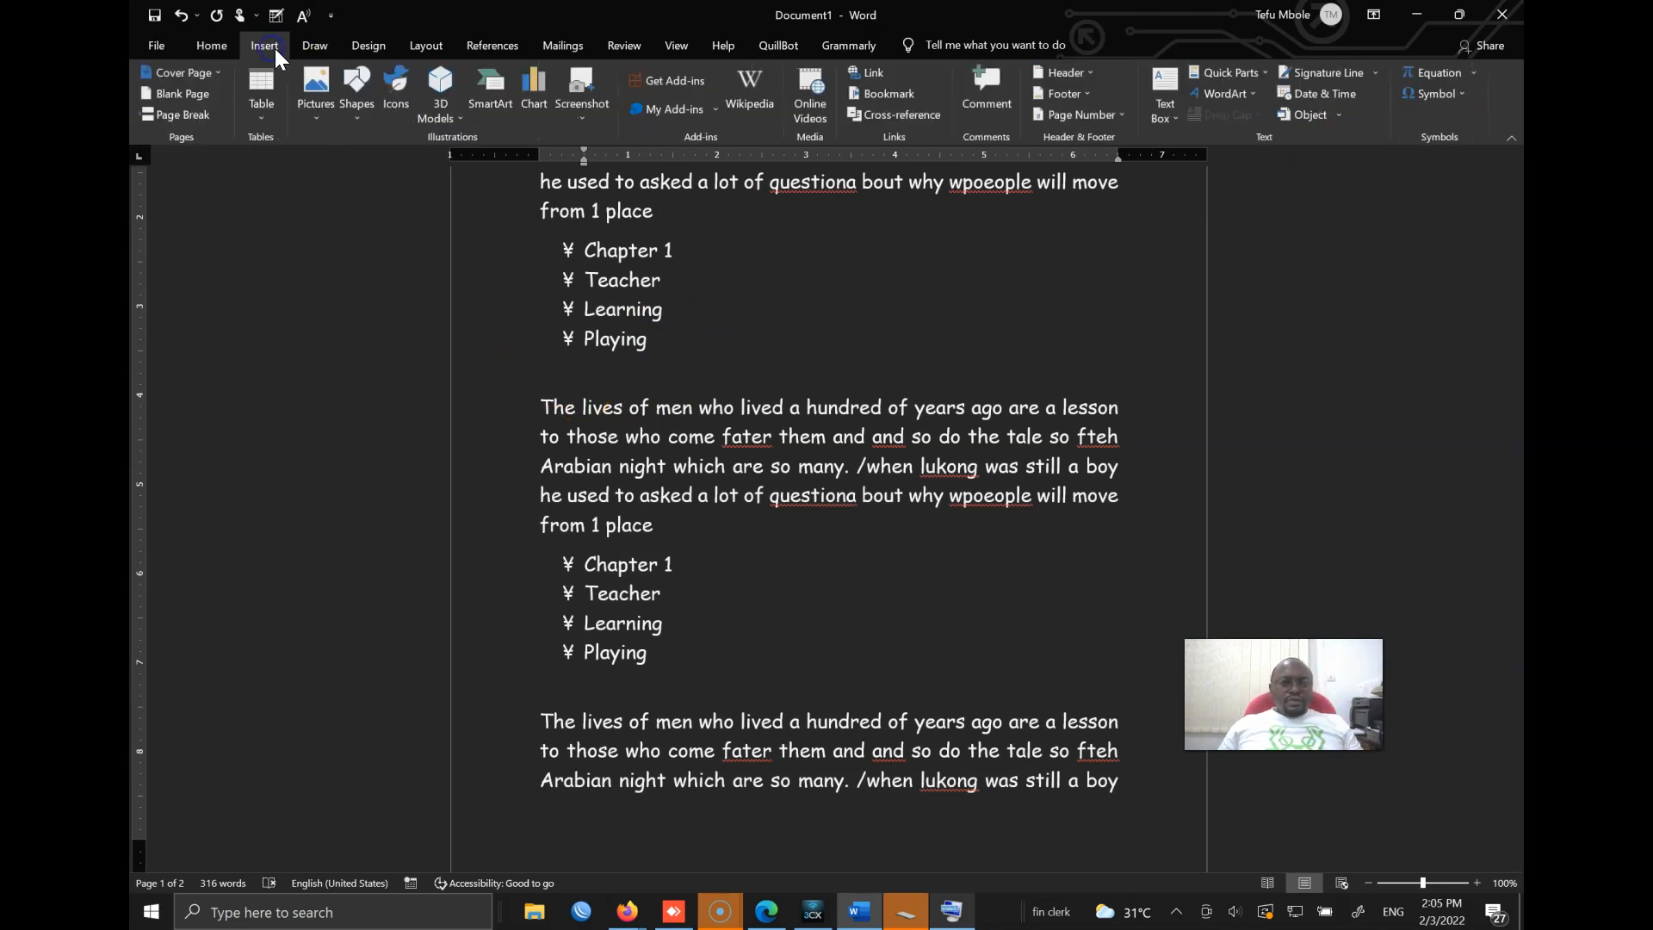
left_click(358, 119)
left_click(422, 159)
left_click_drag(560, 360, 785, 480)
Add blank lines above the second paragraph and move the oval down into the gap.
left_click(885, 380)
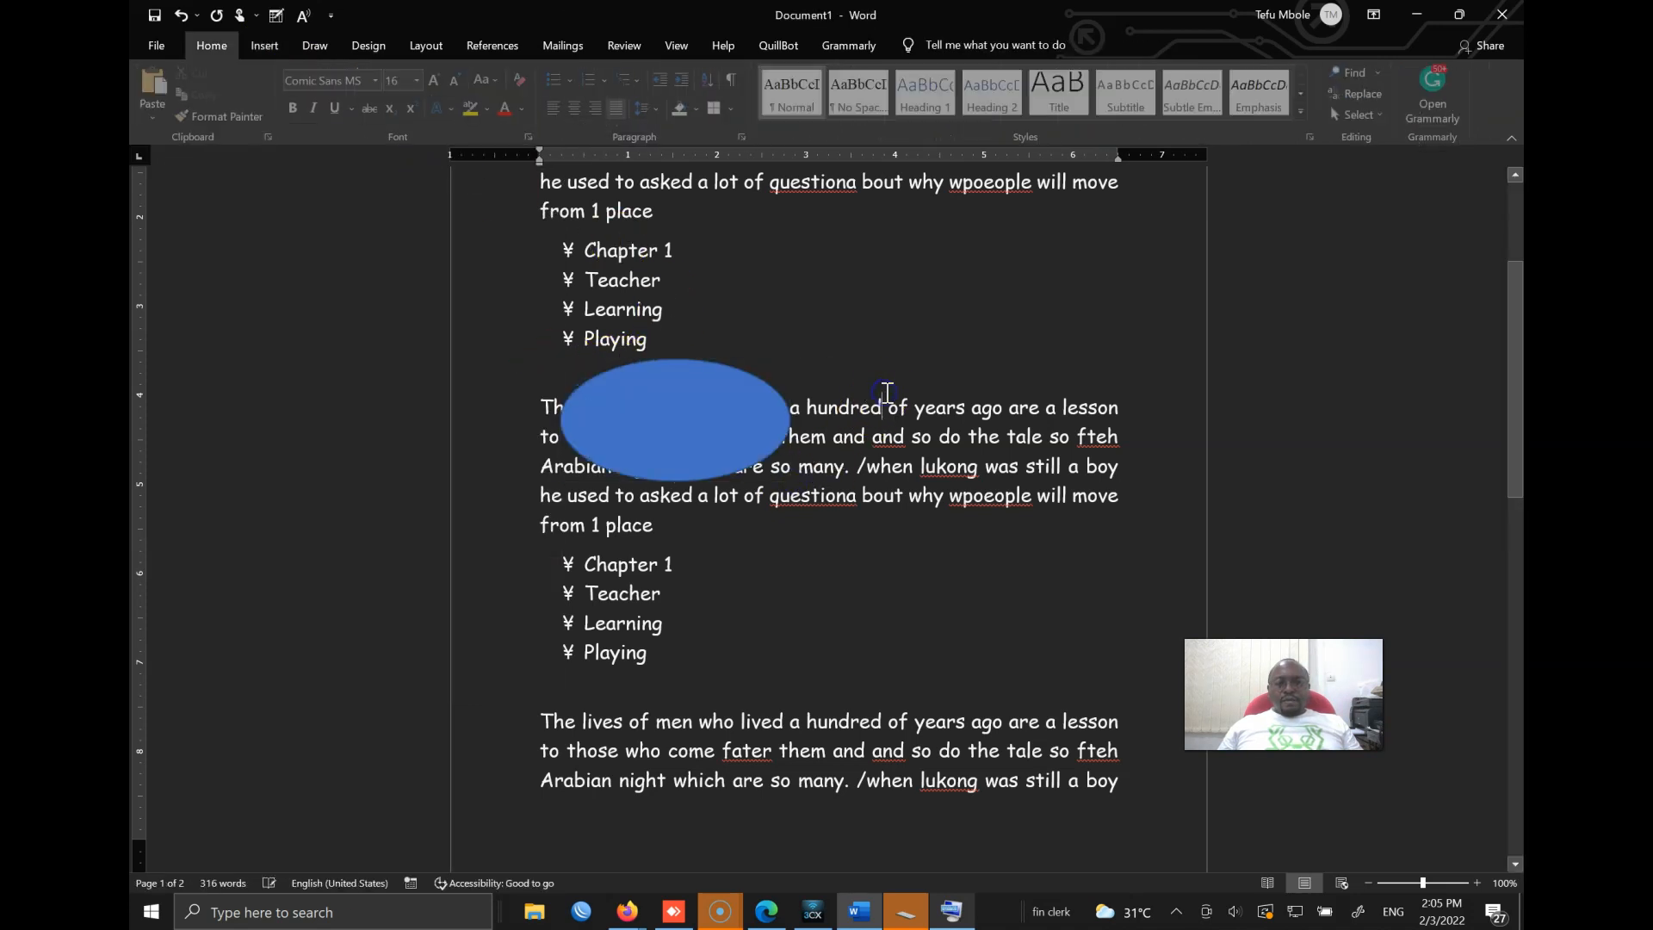
key("Return")
key("Return")
key("Return")
key("Return")
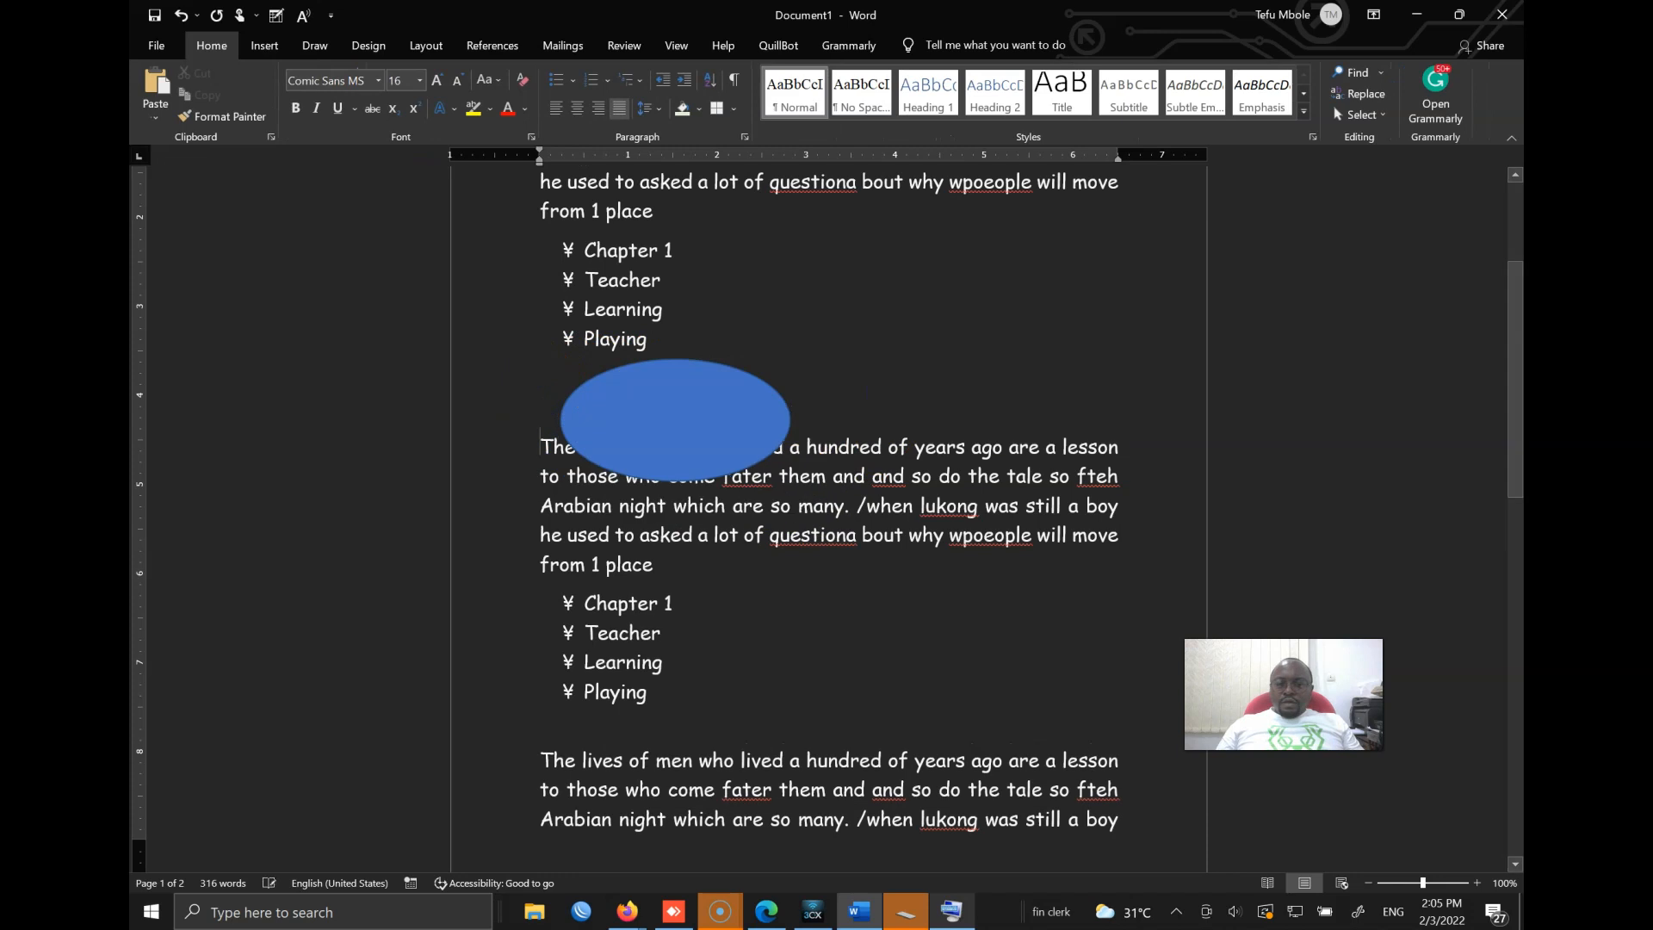
left_click_drag(681, 424, 675, 453)
Try to select the oval by sweeping the text selection across it, and clear the selection.
left_click(671, 327)
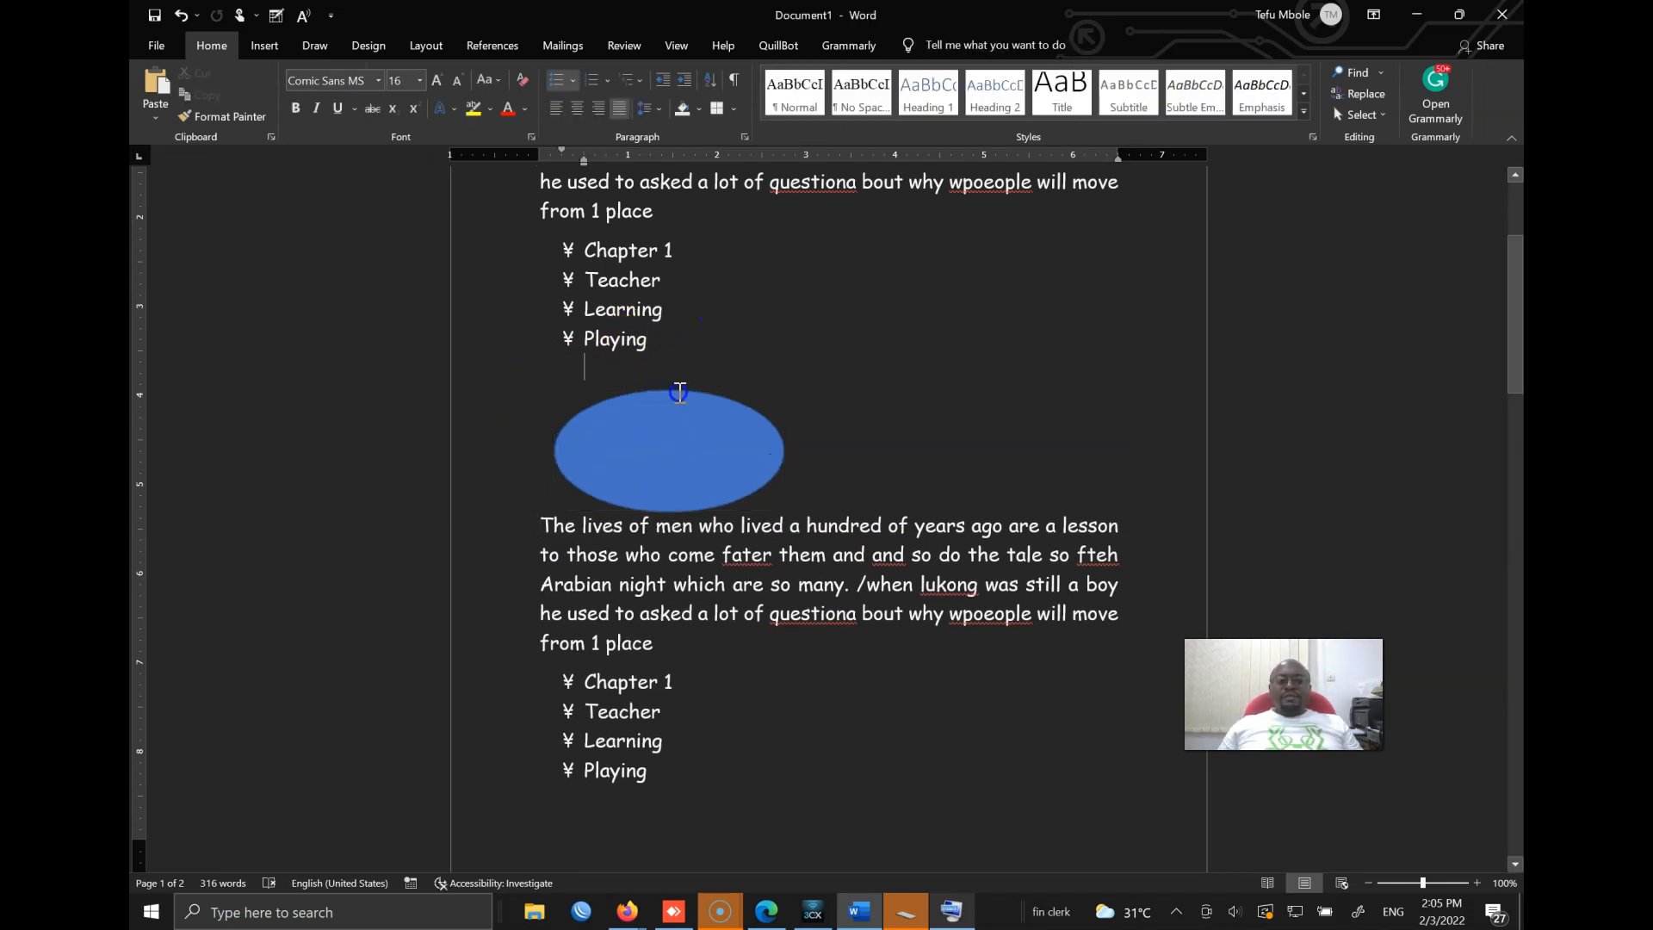
left_click_drag(740, 446, 764, 471)
left_click_drag(695, 420, 699, 338)
left_click(713, 316)
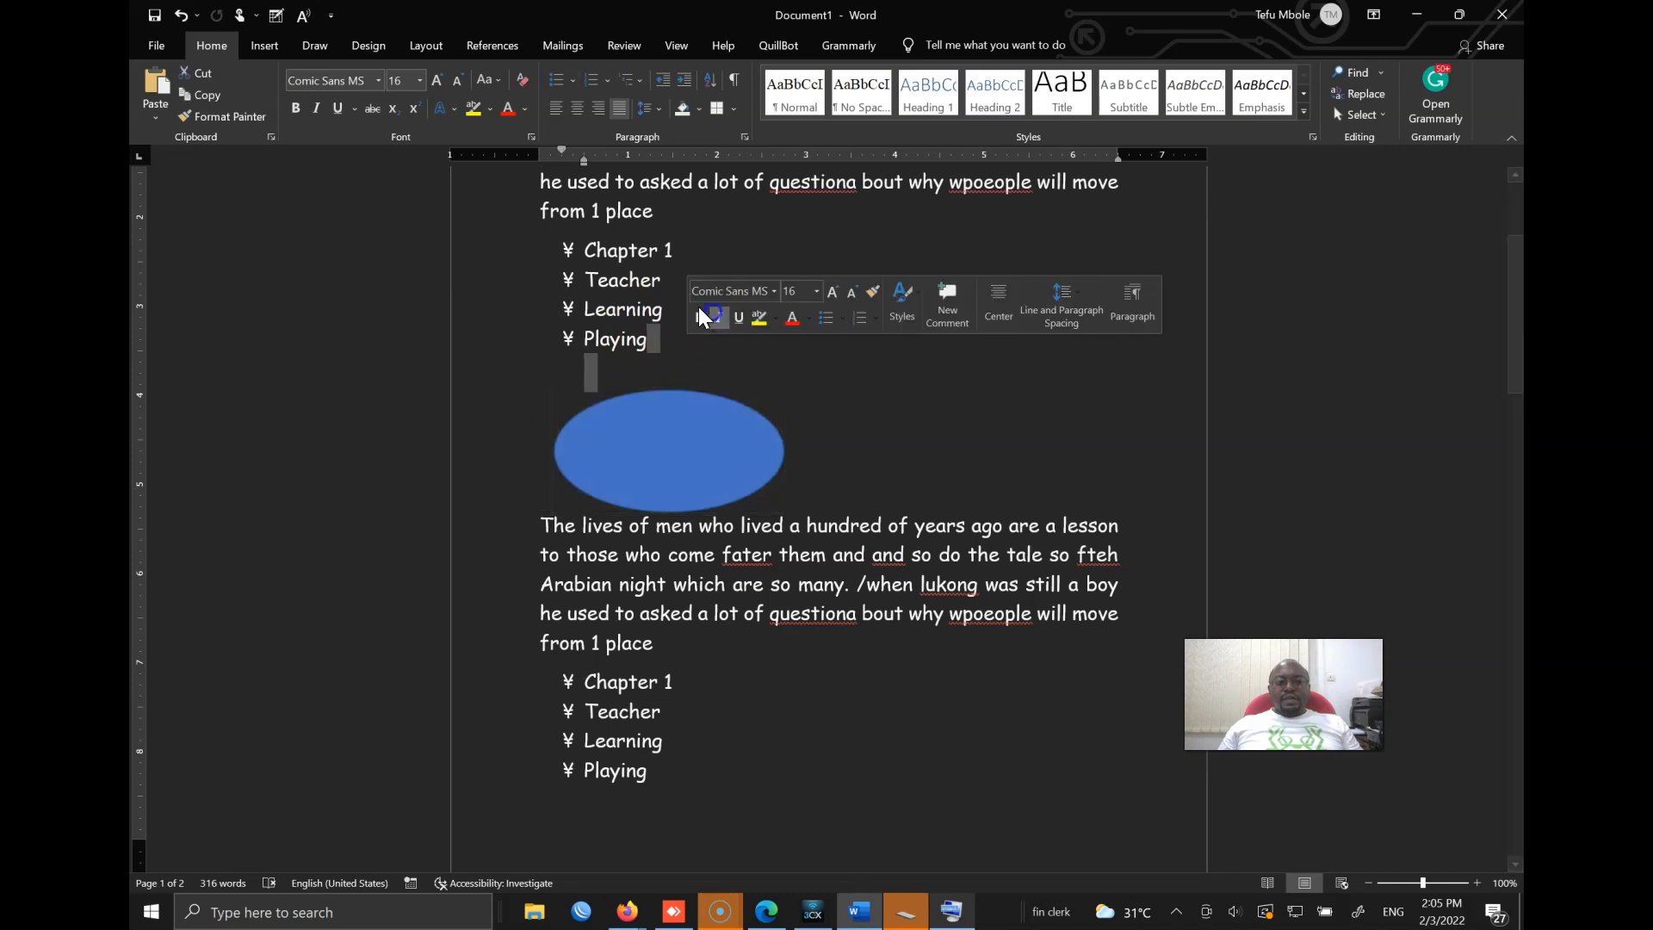
left_click(653, 291)
Use Select Objects to pick the oval, move it beside "Playing" in the first list, and delete it.
left_click(1367, 115)
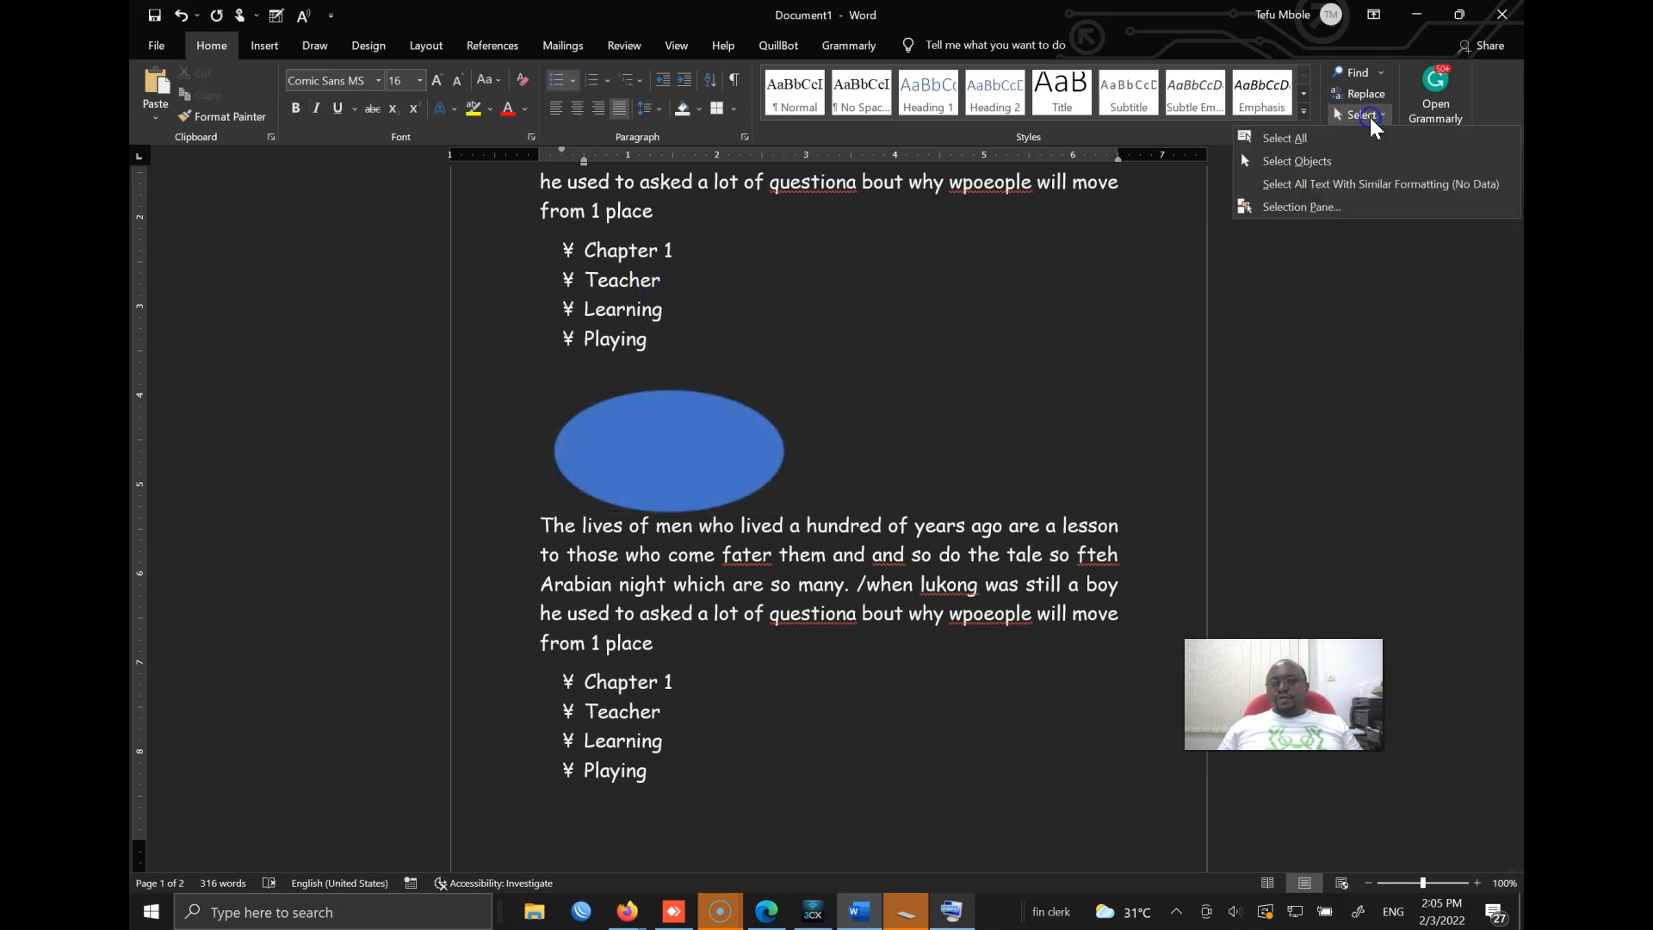
left_click(1309, 160)
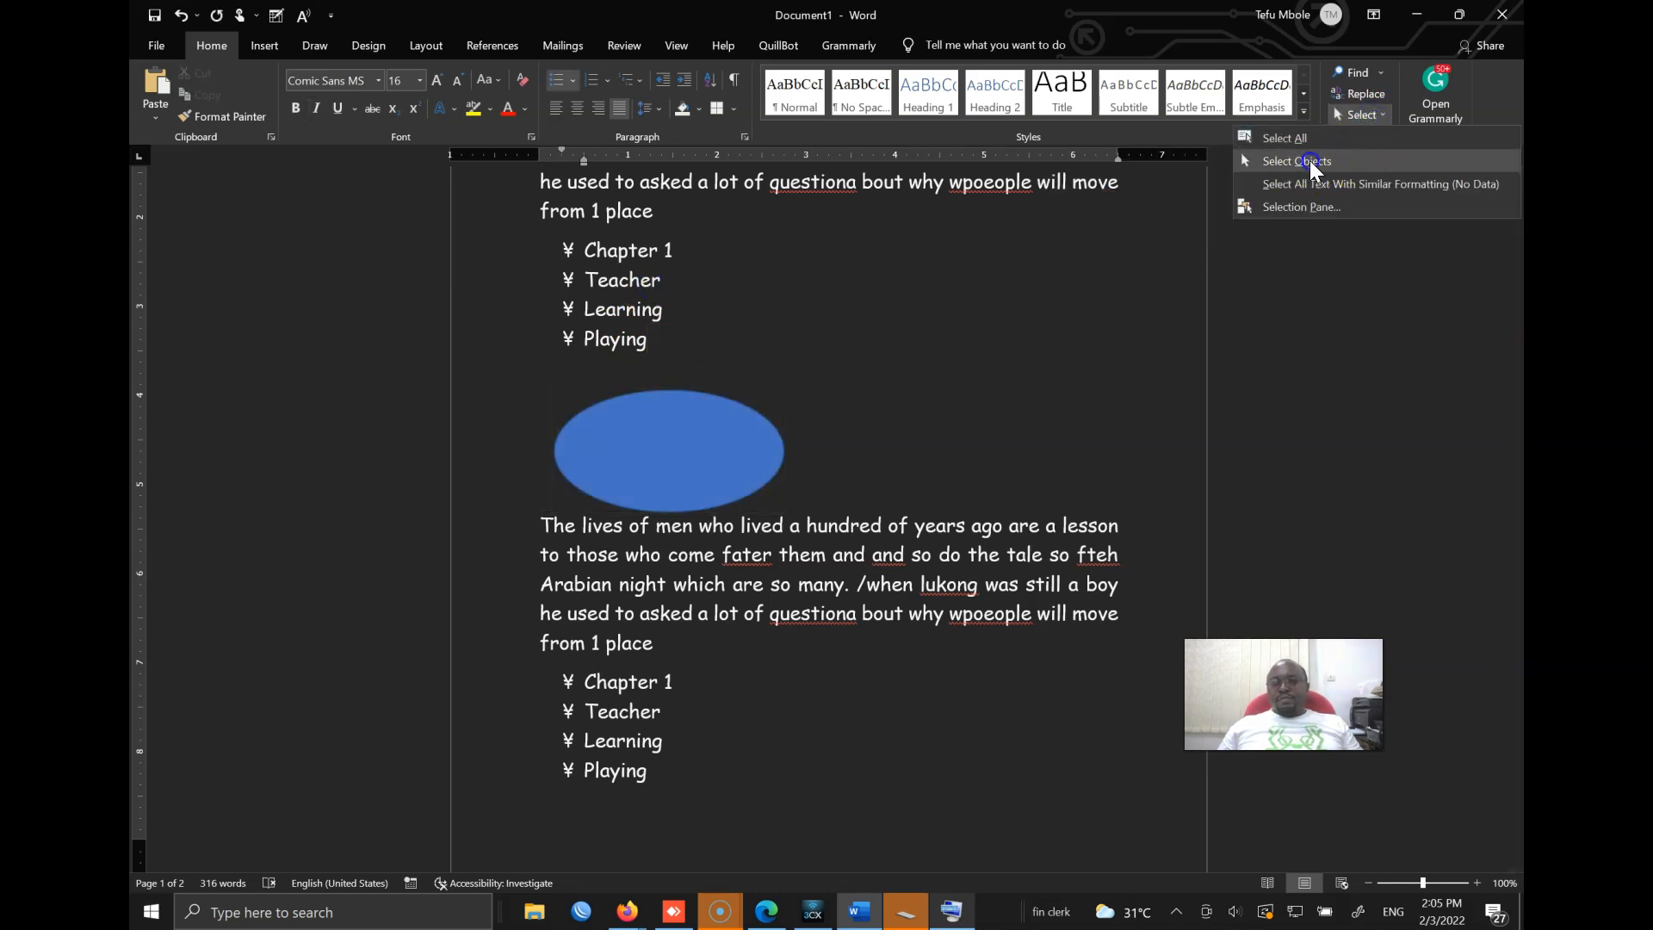
left_click_drag(673, 445, 834, 399)
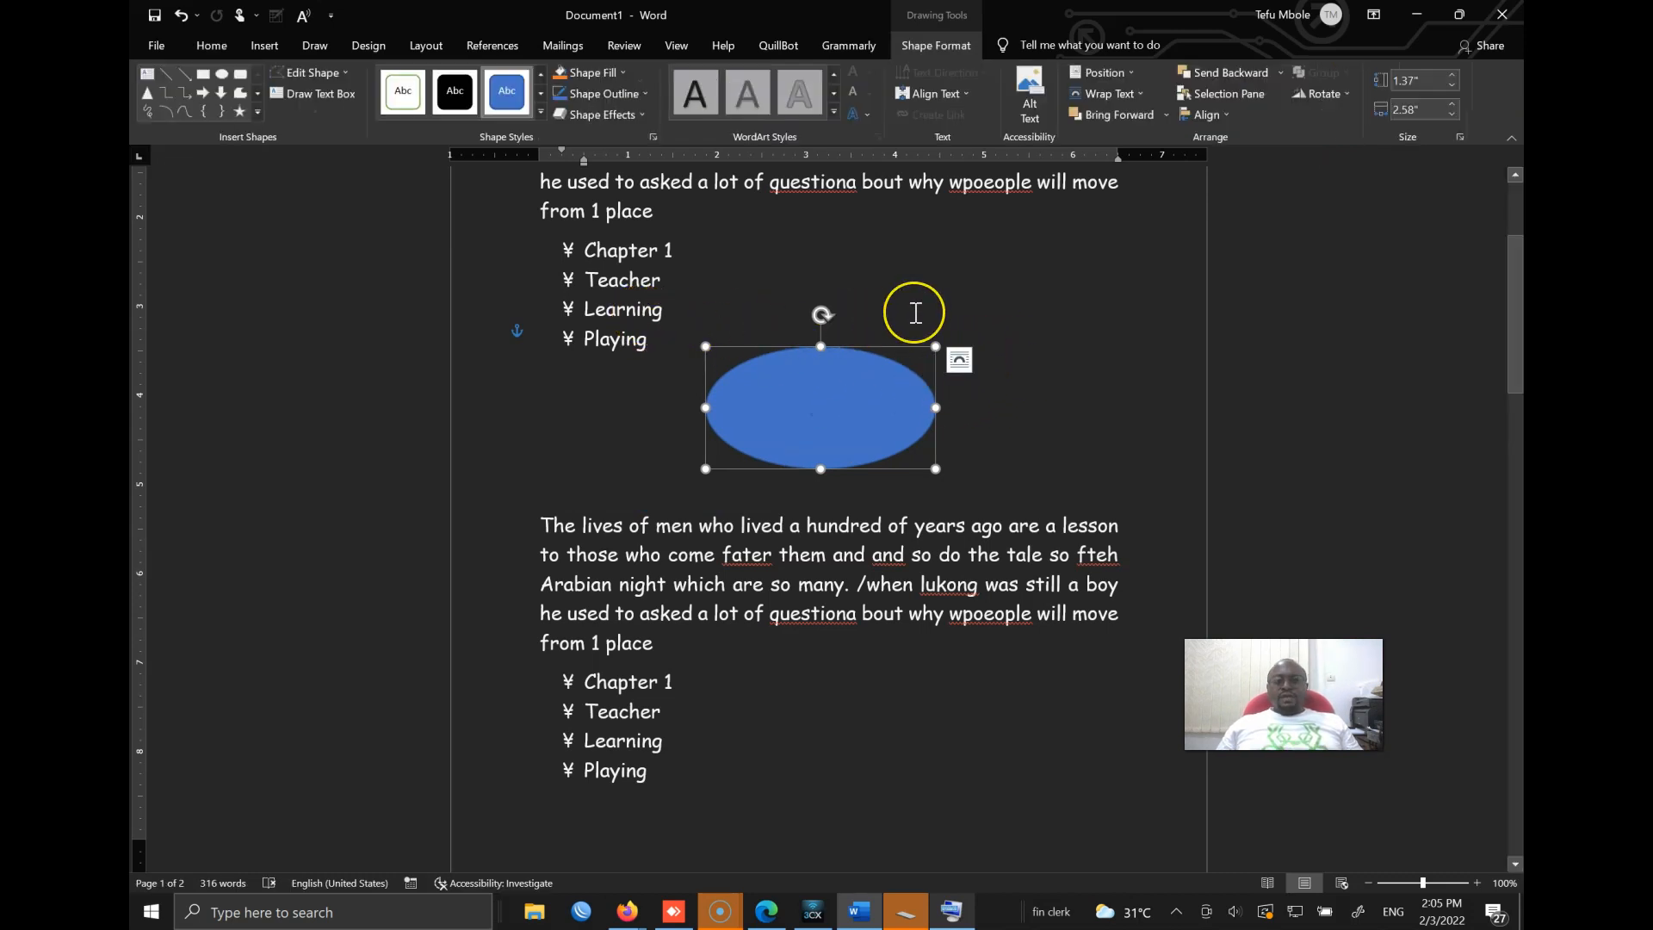
key("Delete")
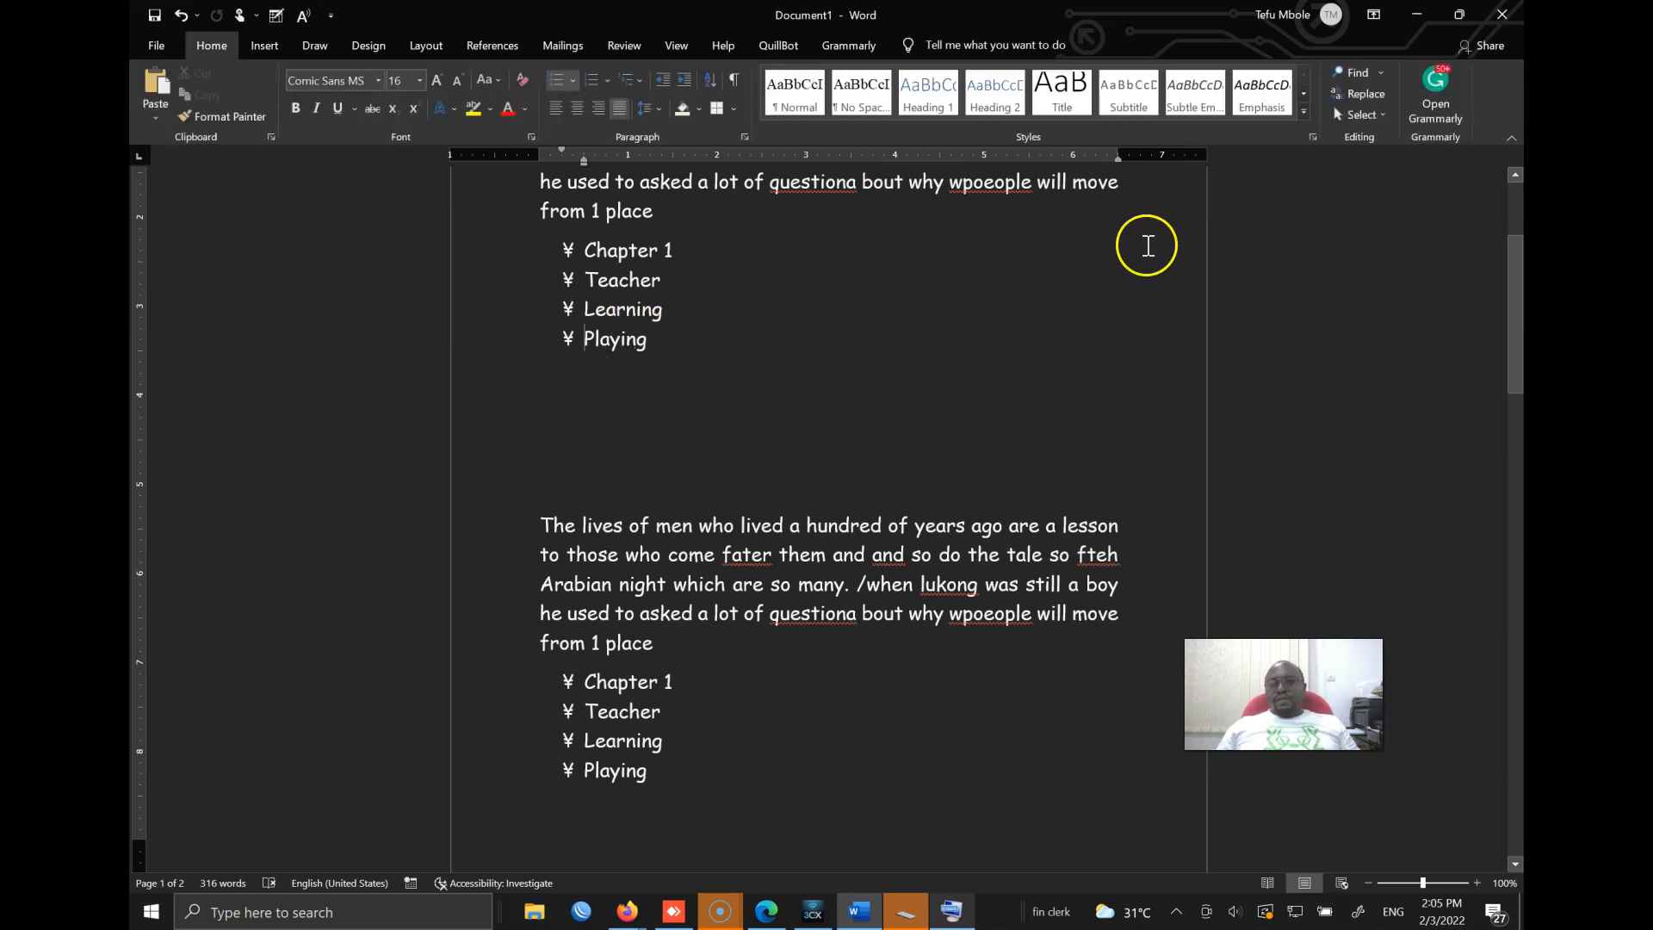
Try selecting all text with similar formatting from "Playing", then select the first list's "Chapter 1" to "Learning" items and deselect them.
left_click(1377, 116)
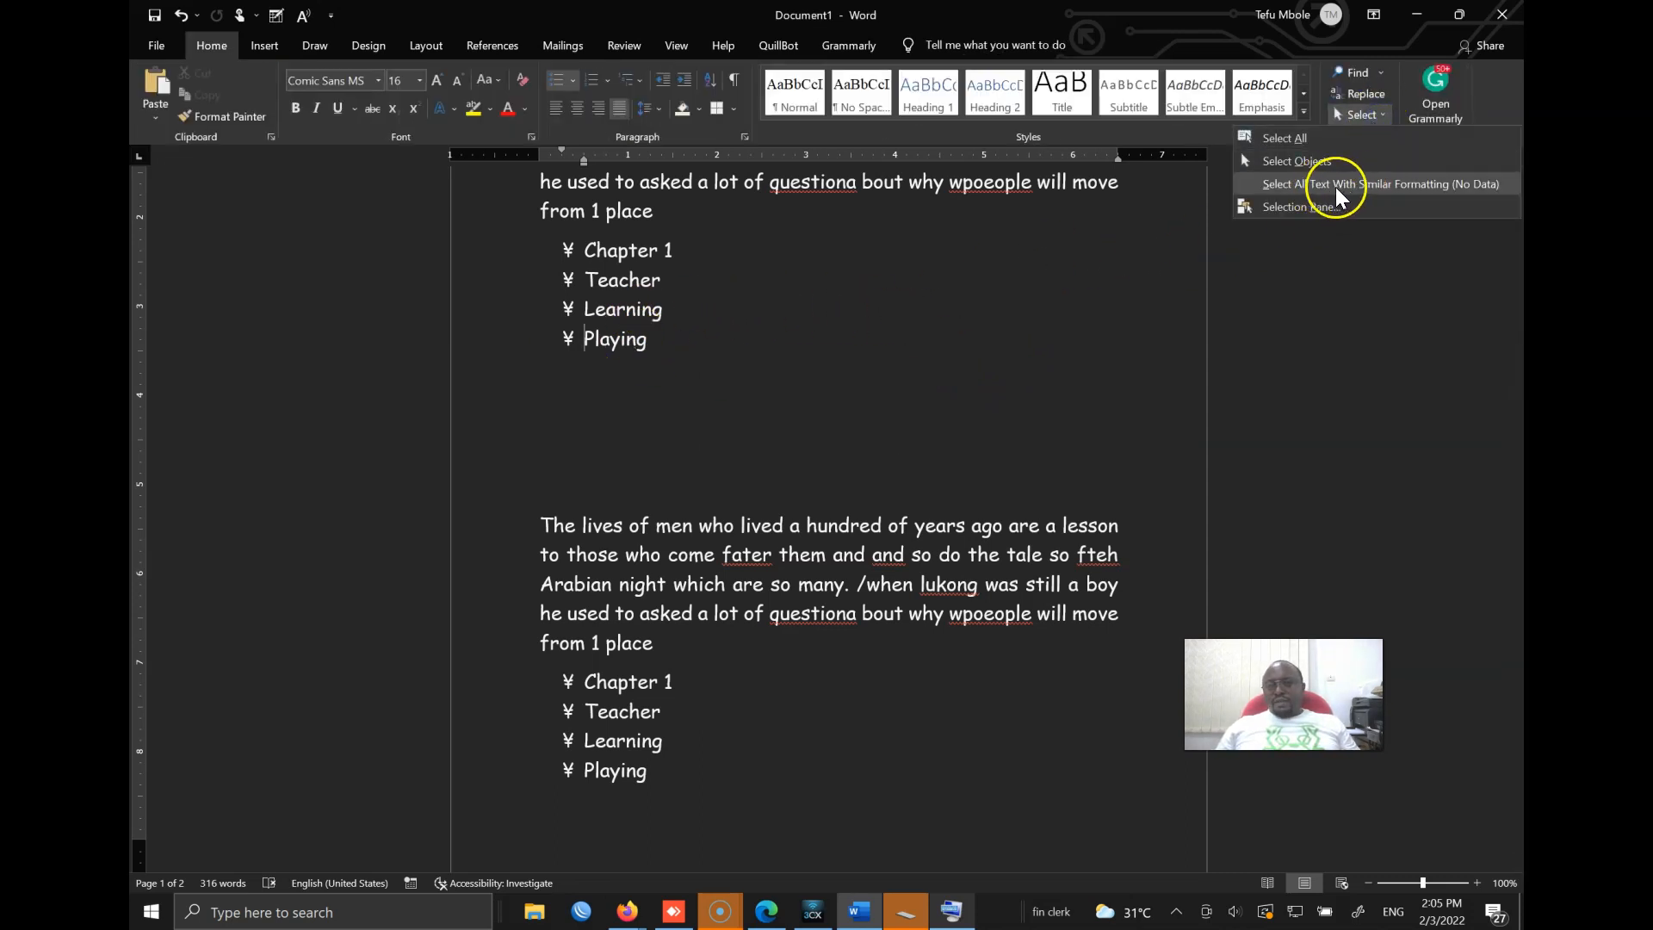
left_click(1420, 184)
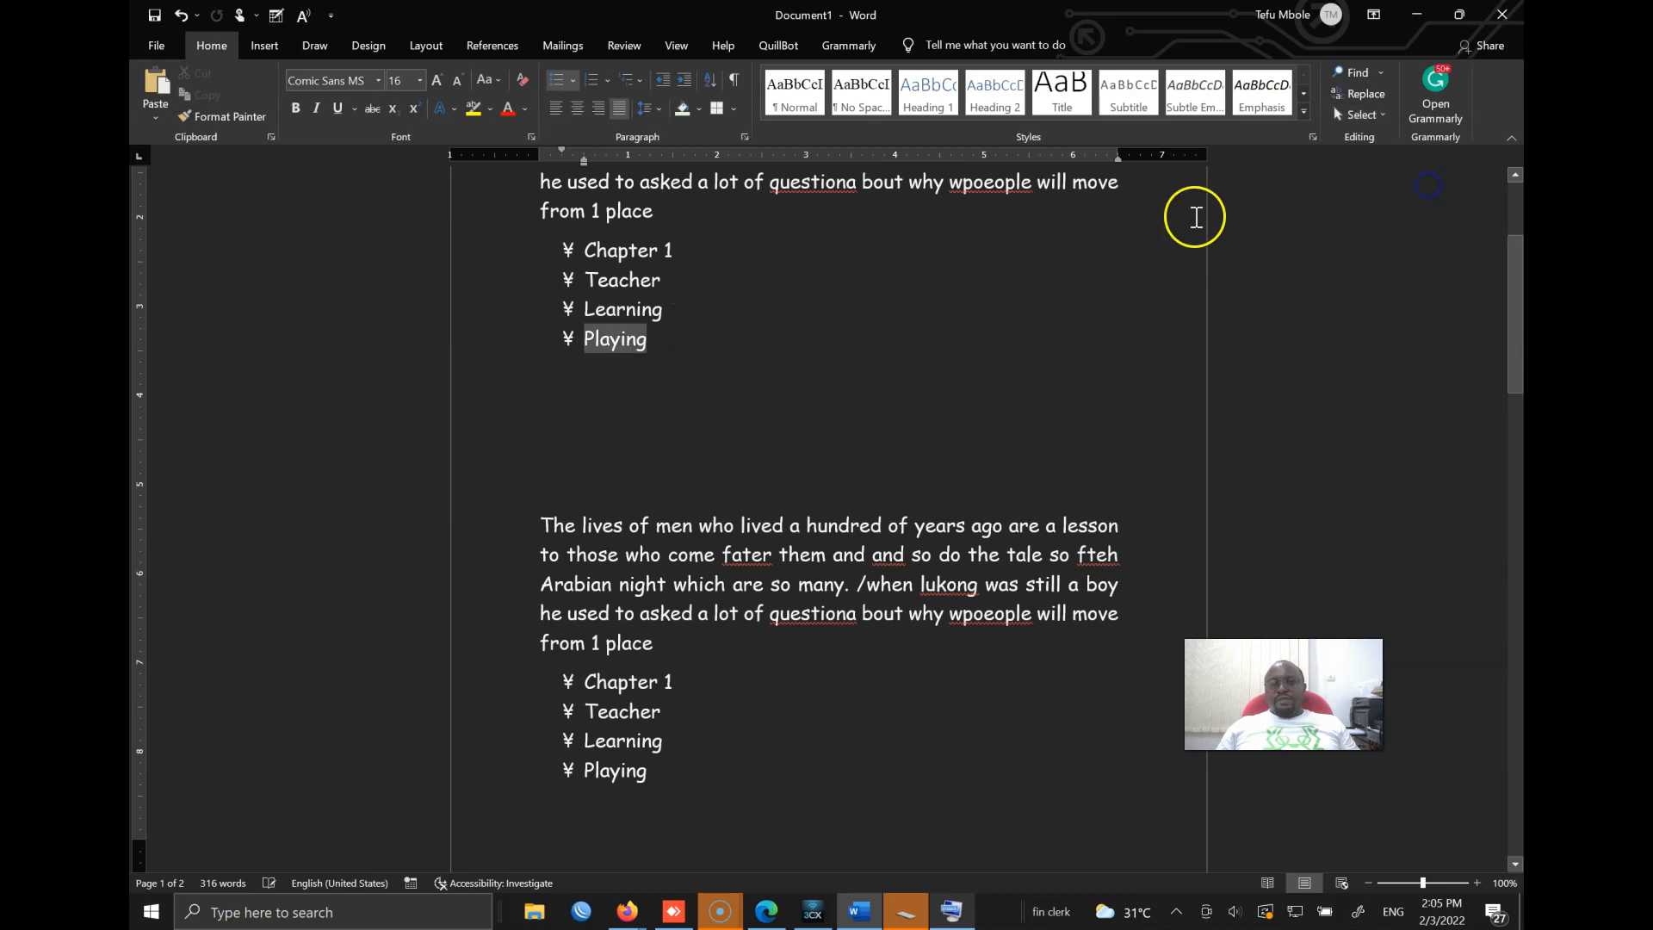
left_click(722, 320)
left_click_drag(722, 320, 542, 266)
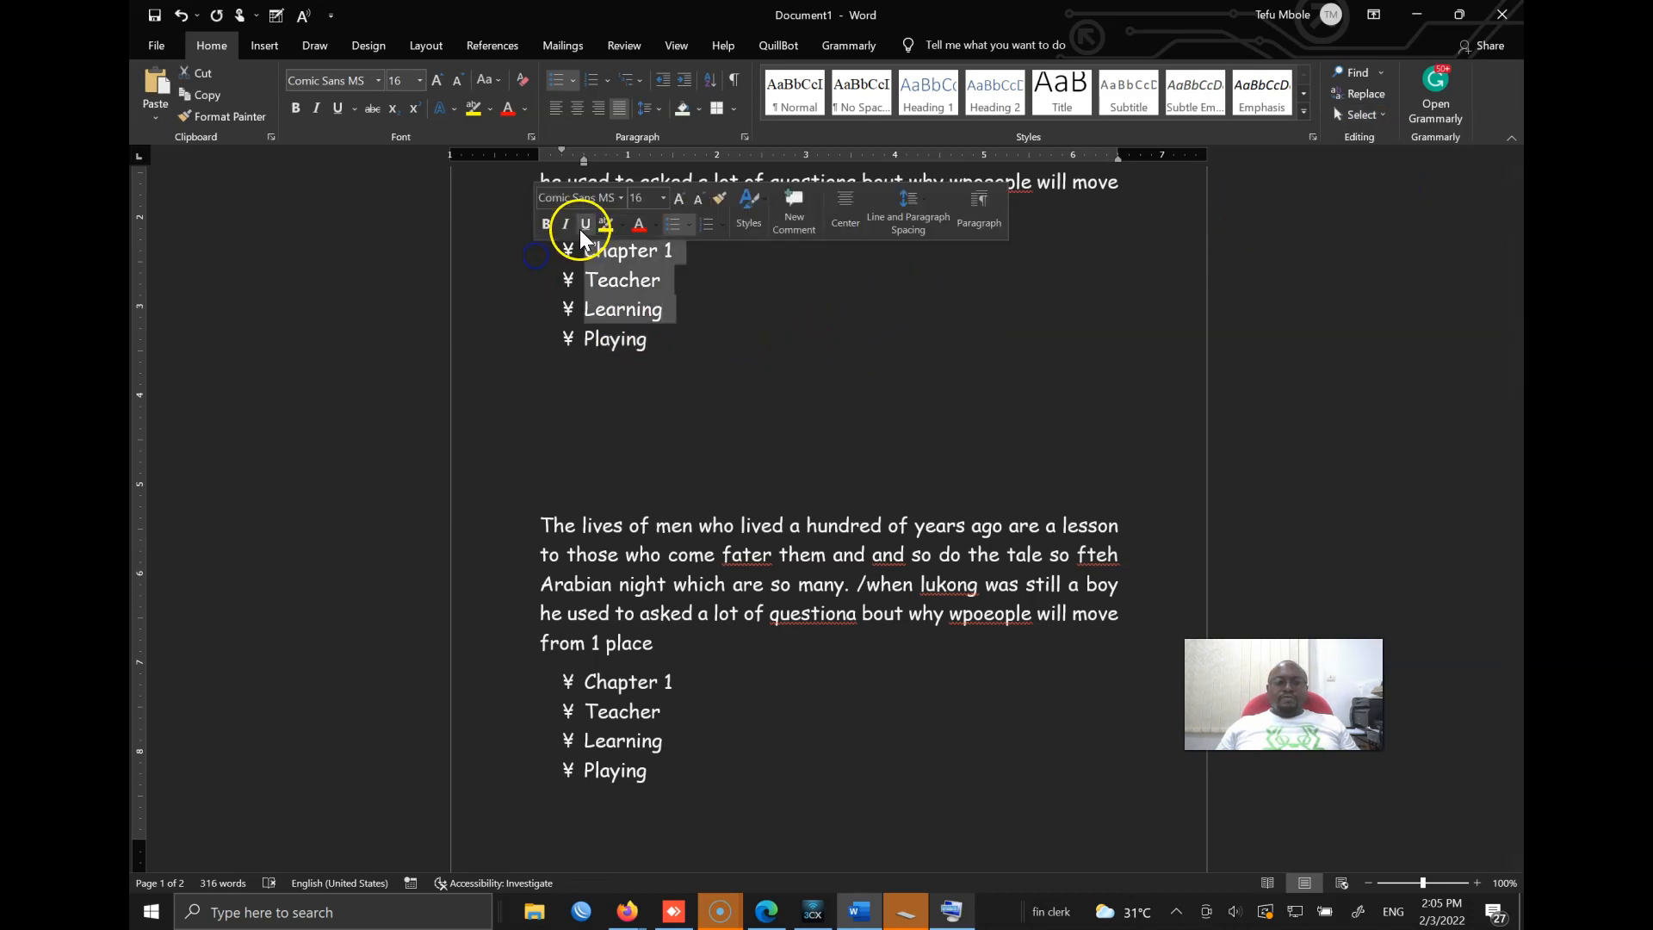
left_click(751, 350)
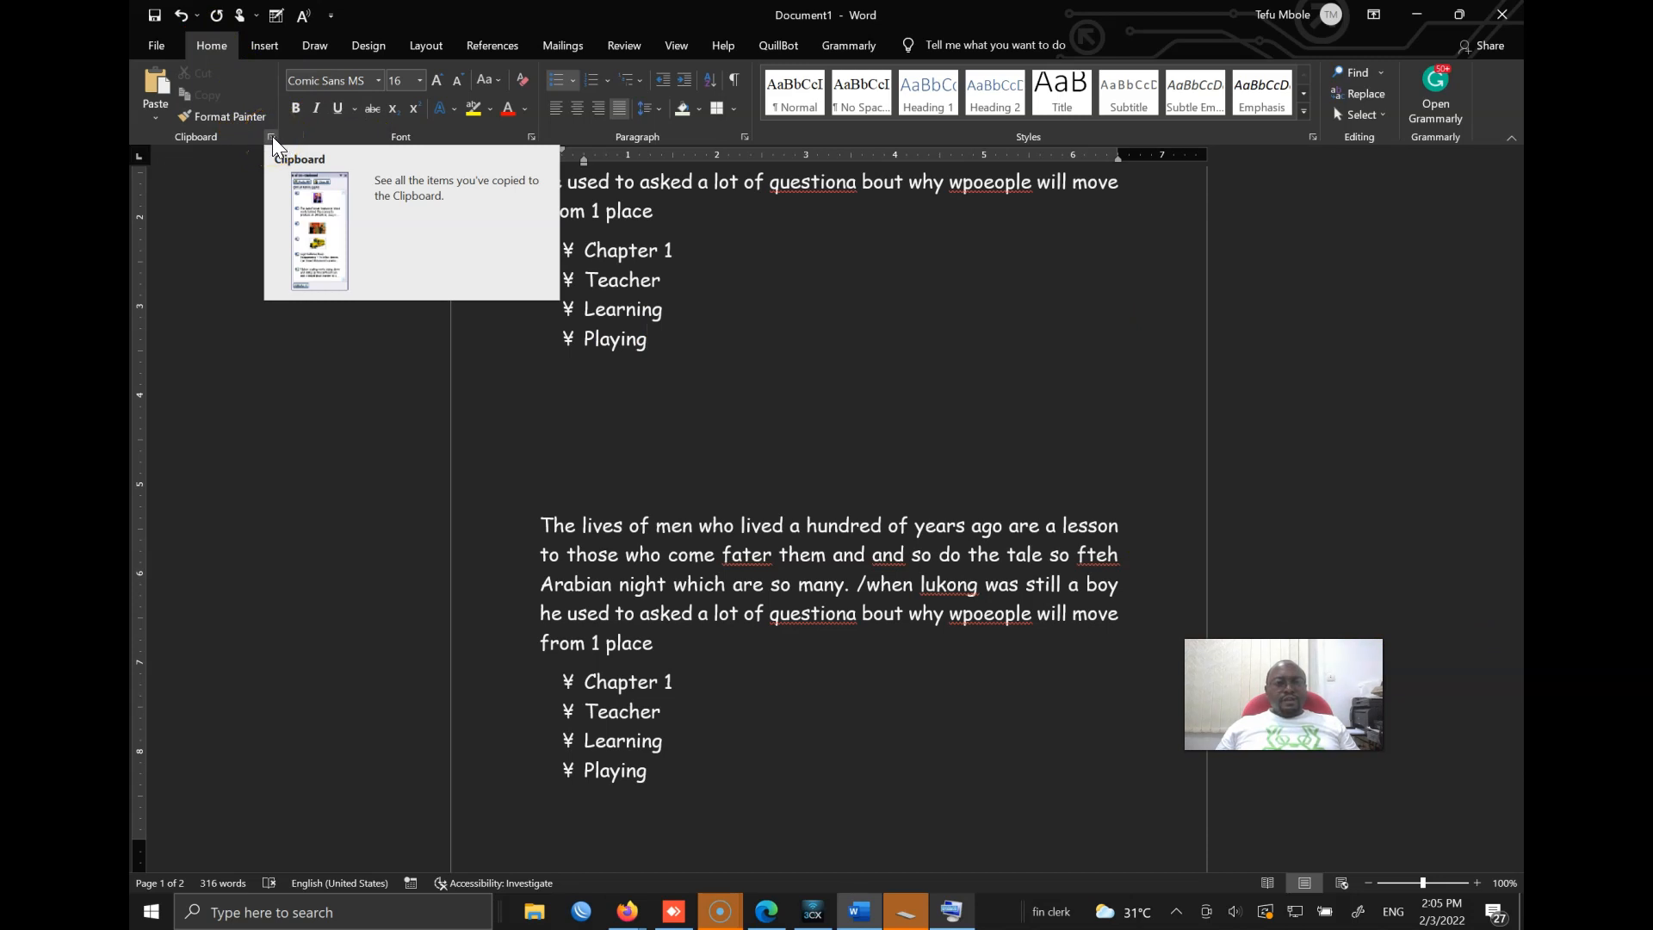
left_click(320, 80)
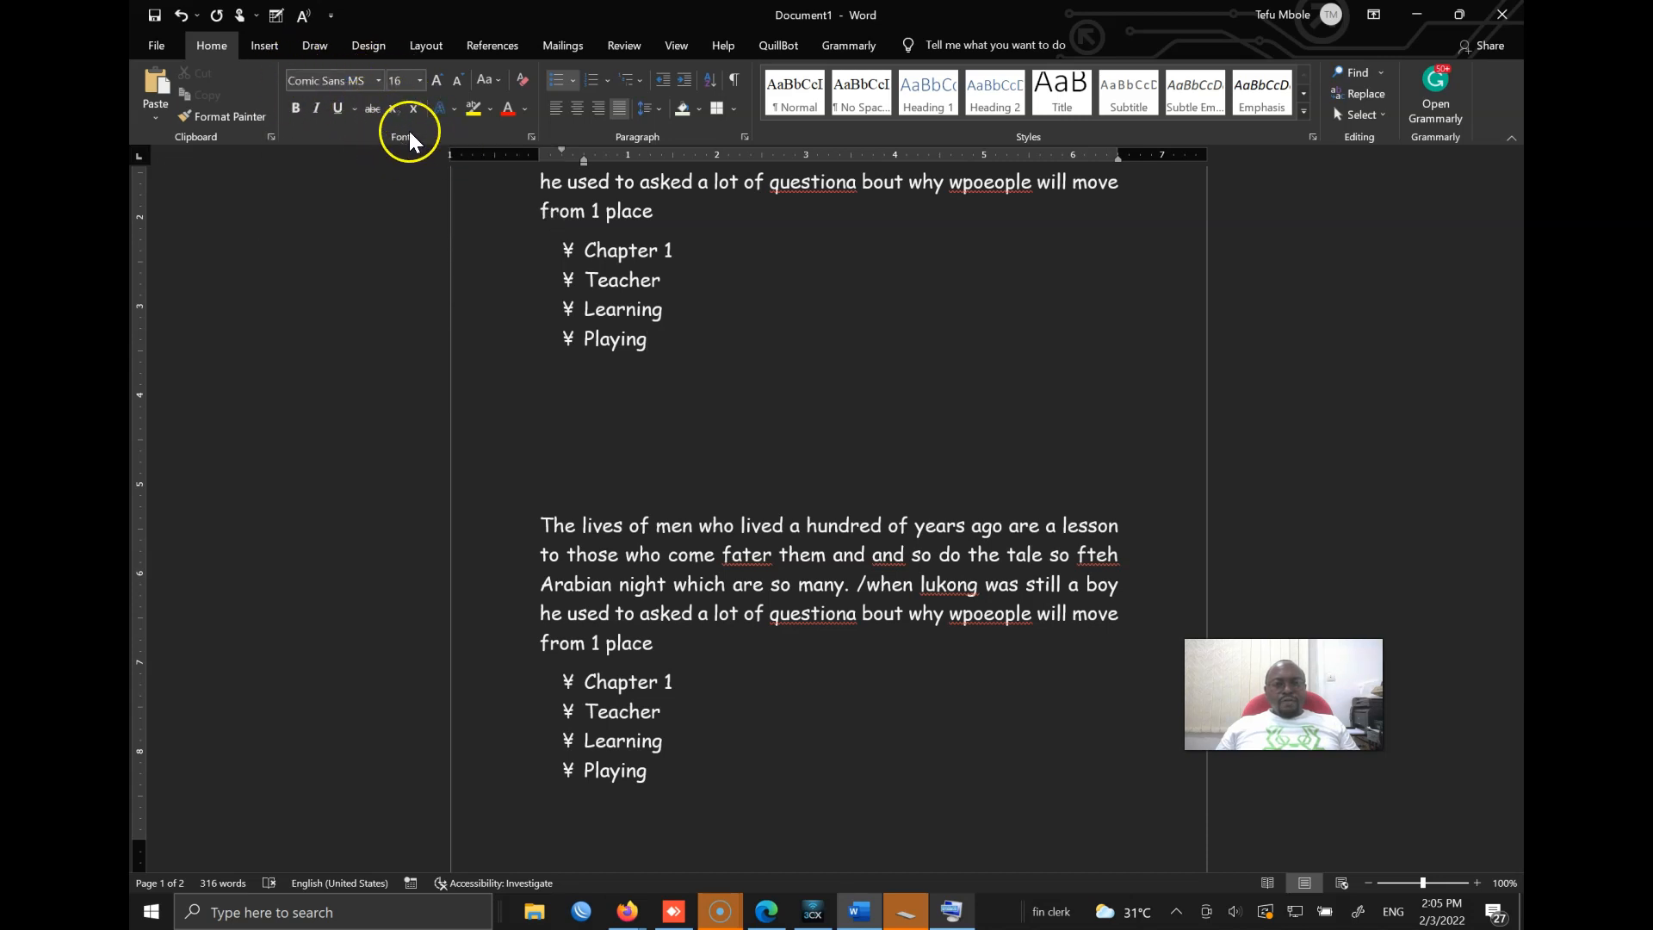
left_click(532, 138)
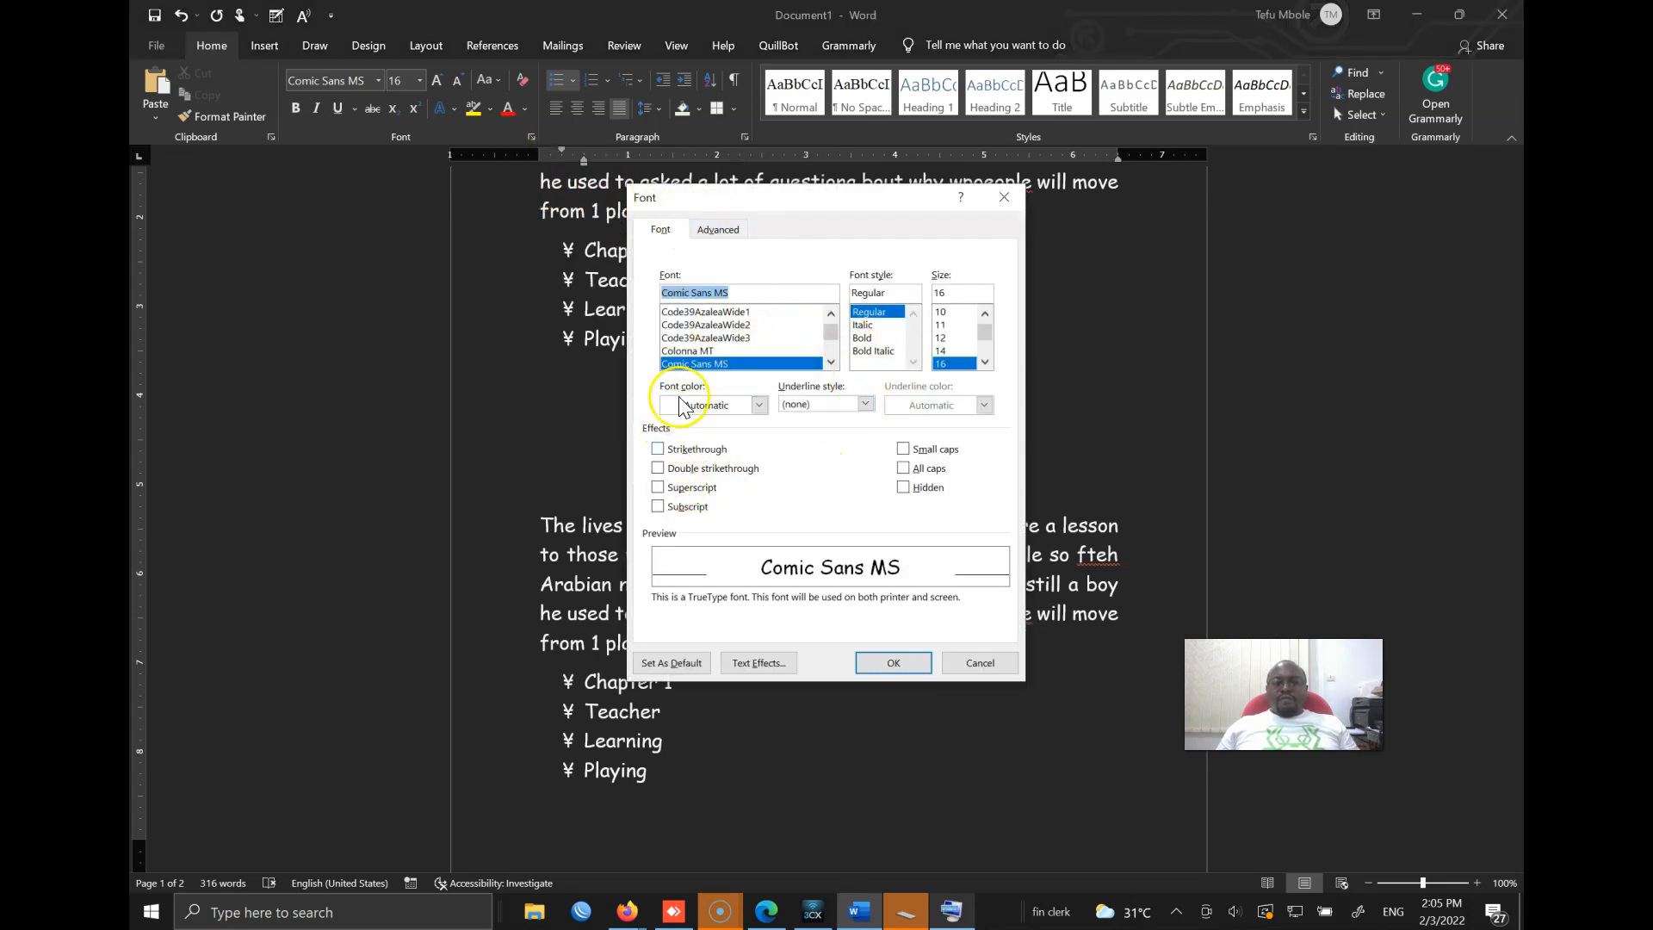
left_click(723, 311)
scroll(758, 357, "up", 2)
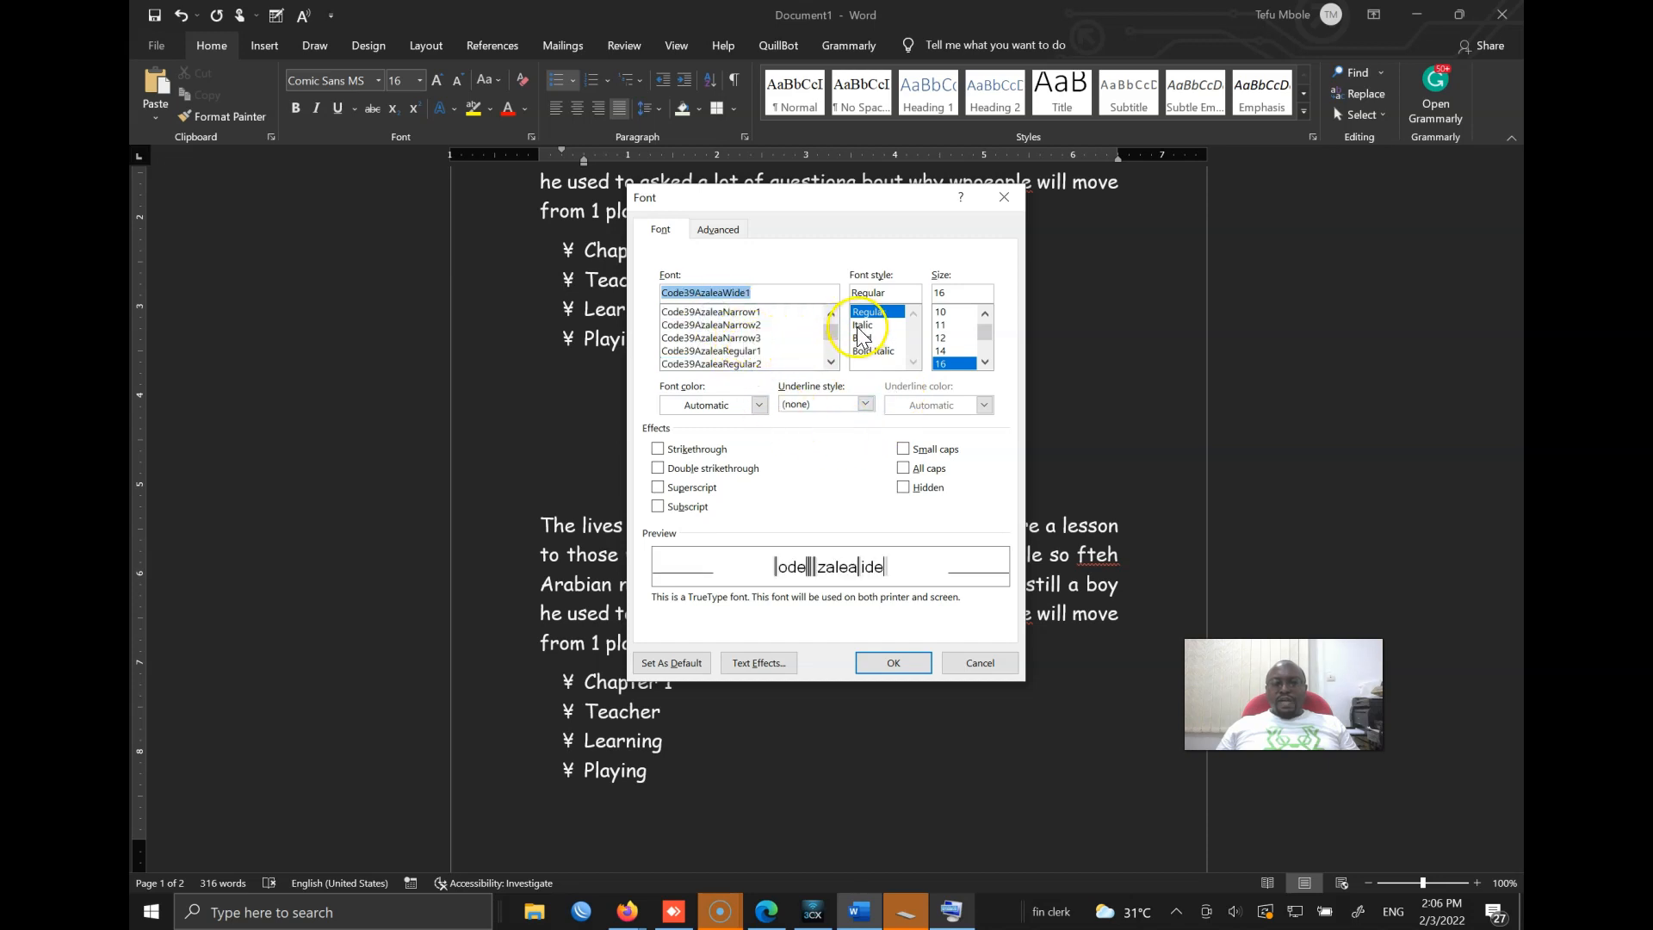
left_click(883, 293)
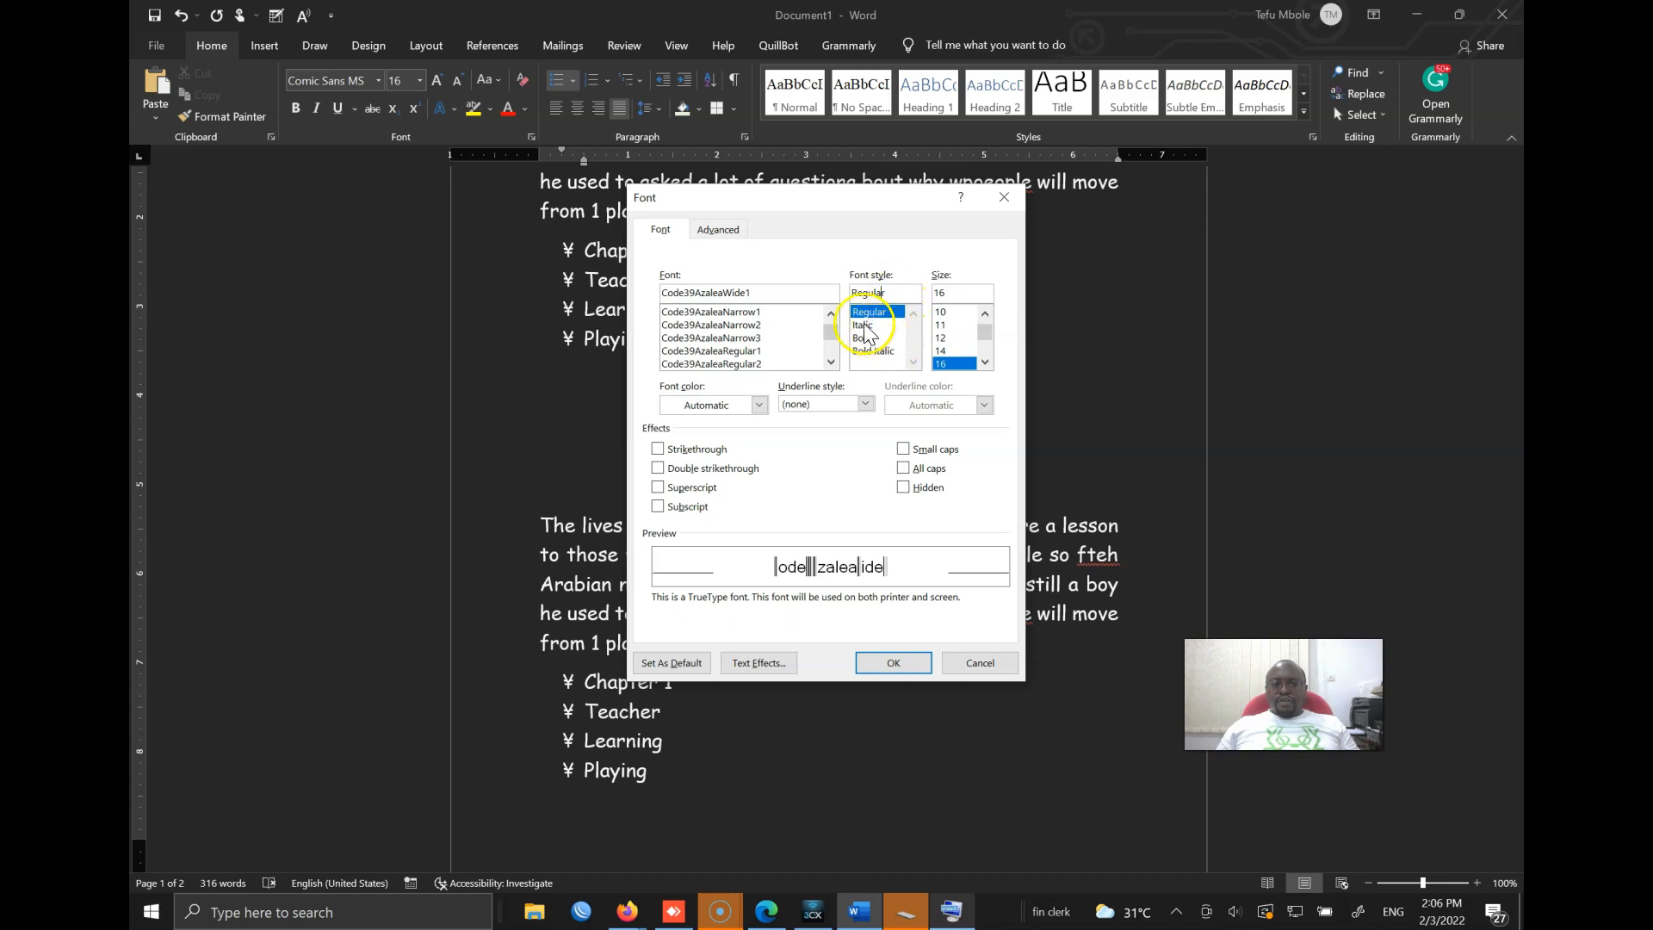
left_click(864, 325)
left_click(865, 338)
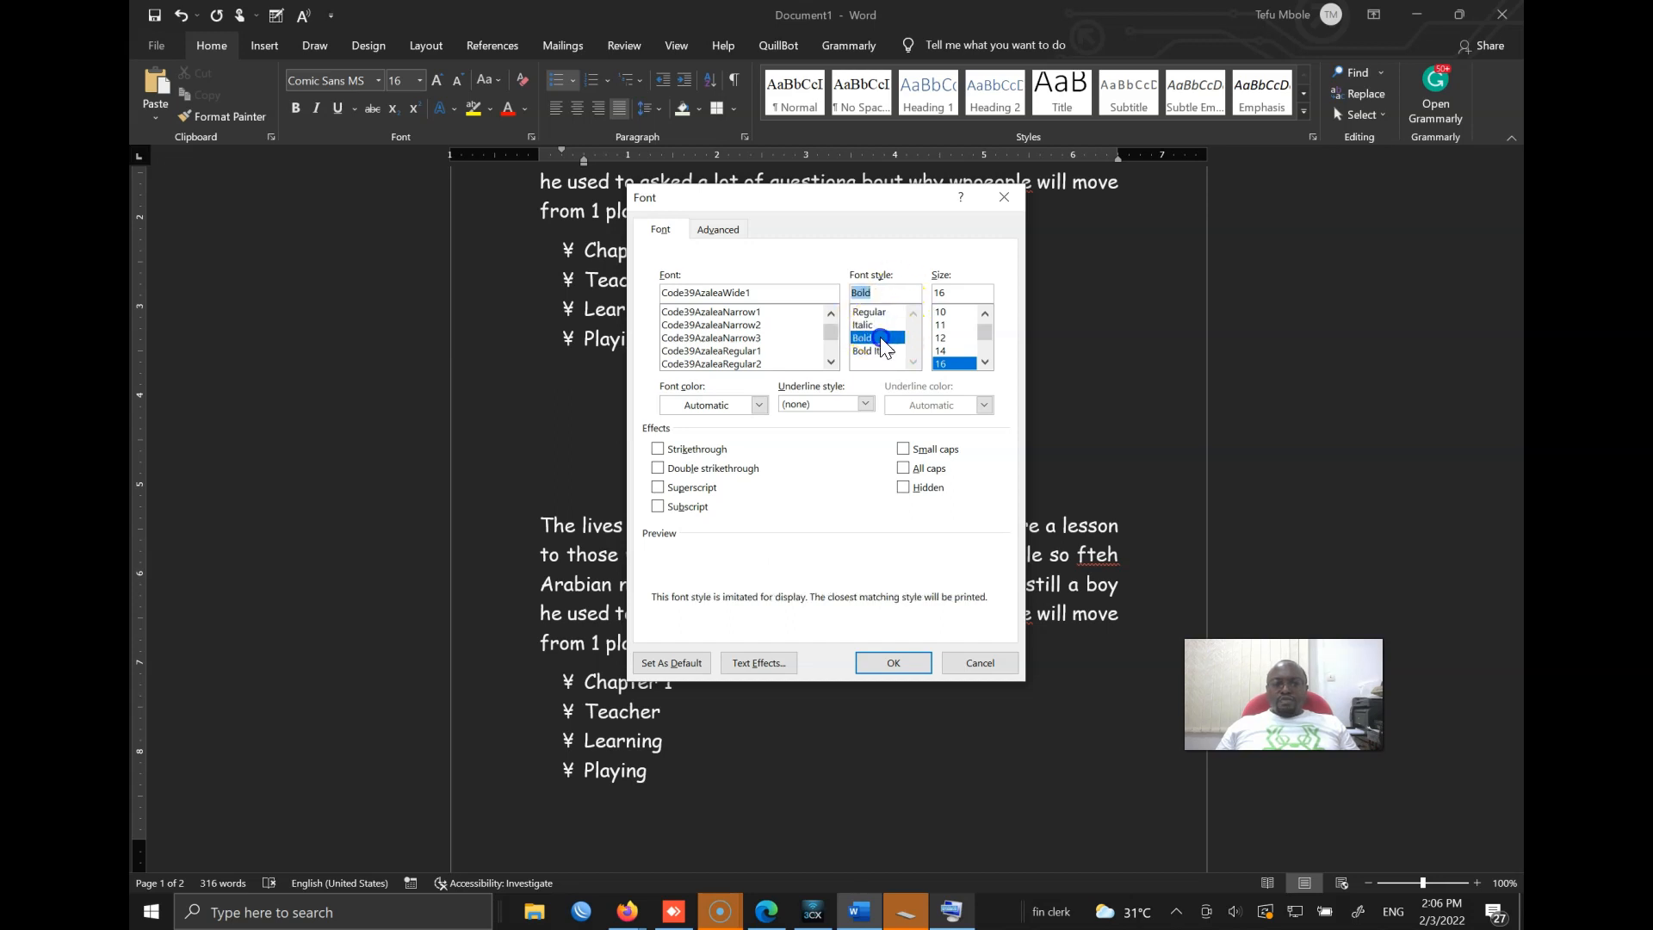
left_click(878, 350)
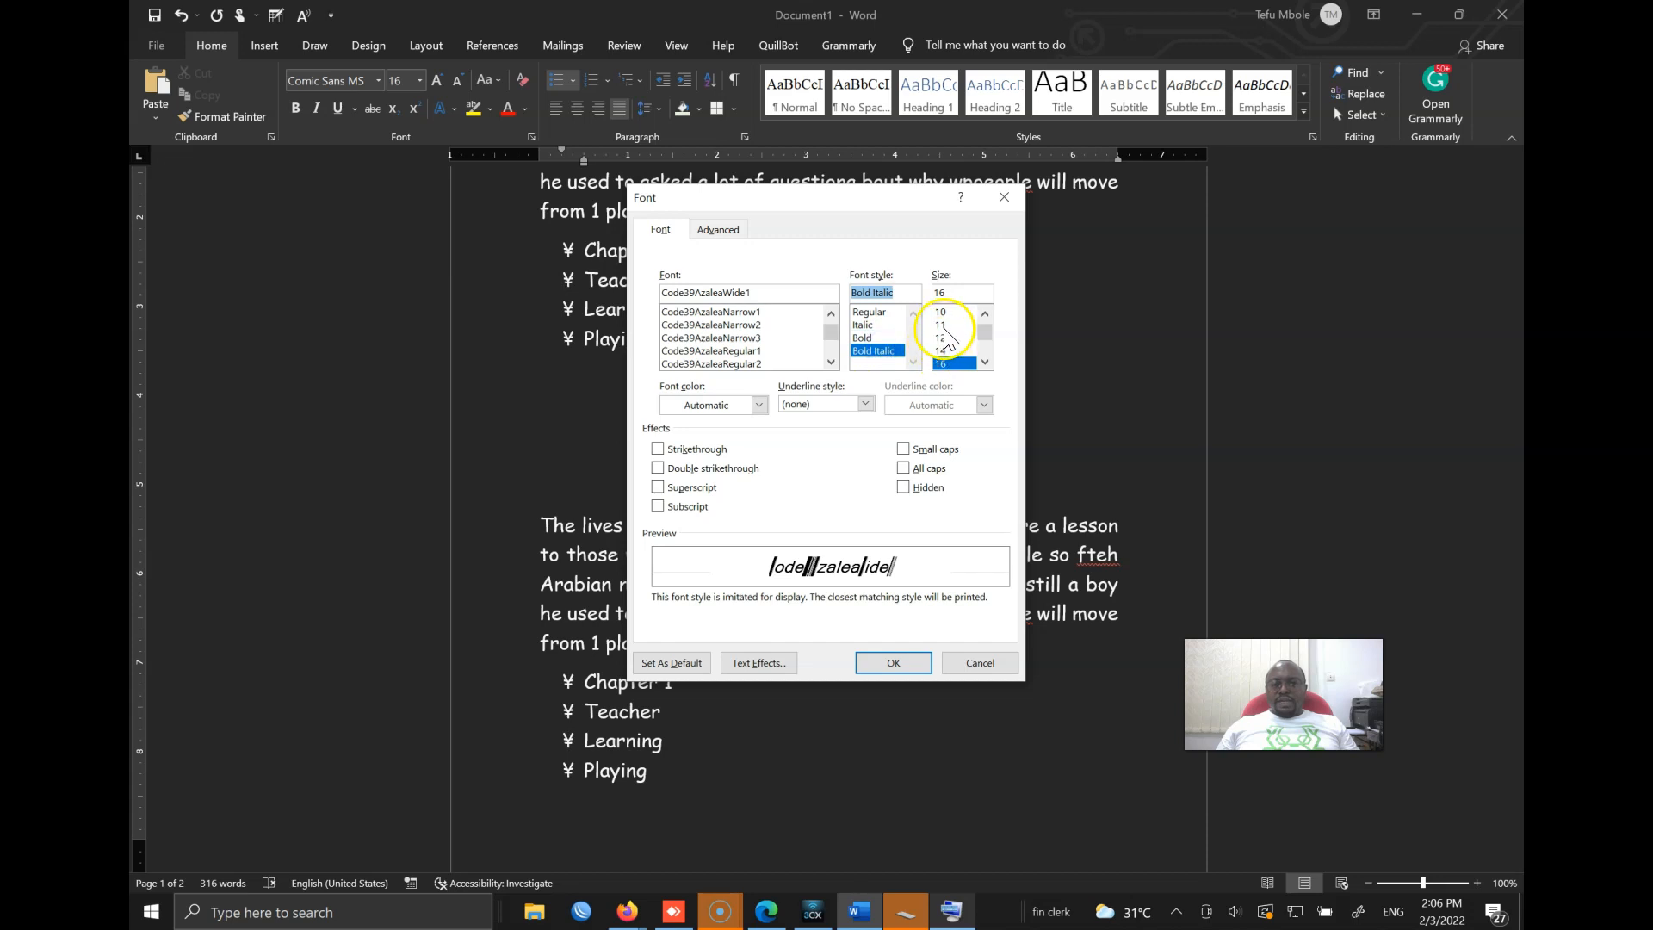
left_click(951, 349)
left_click(727, 406)
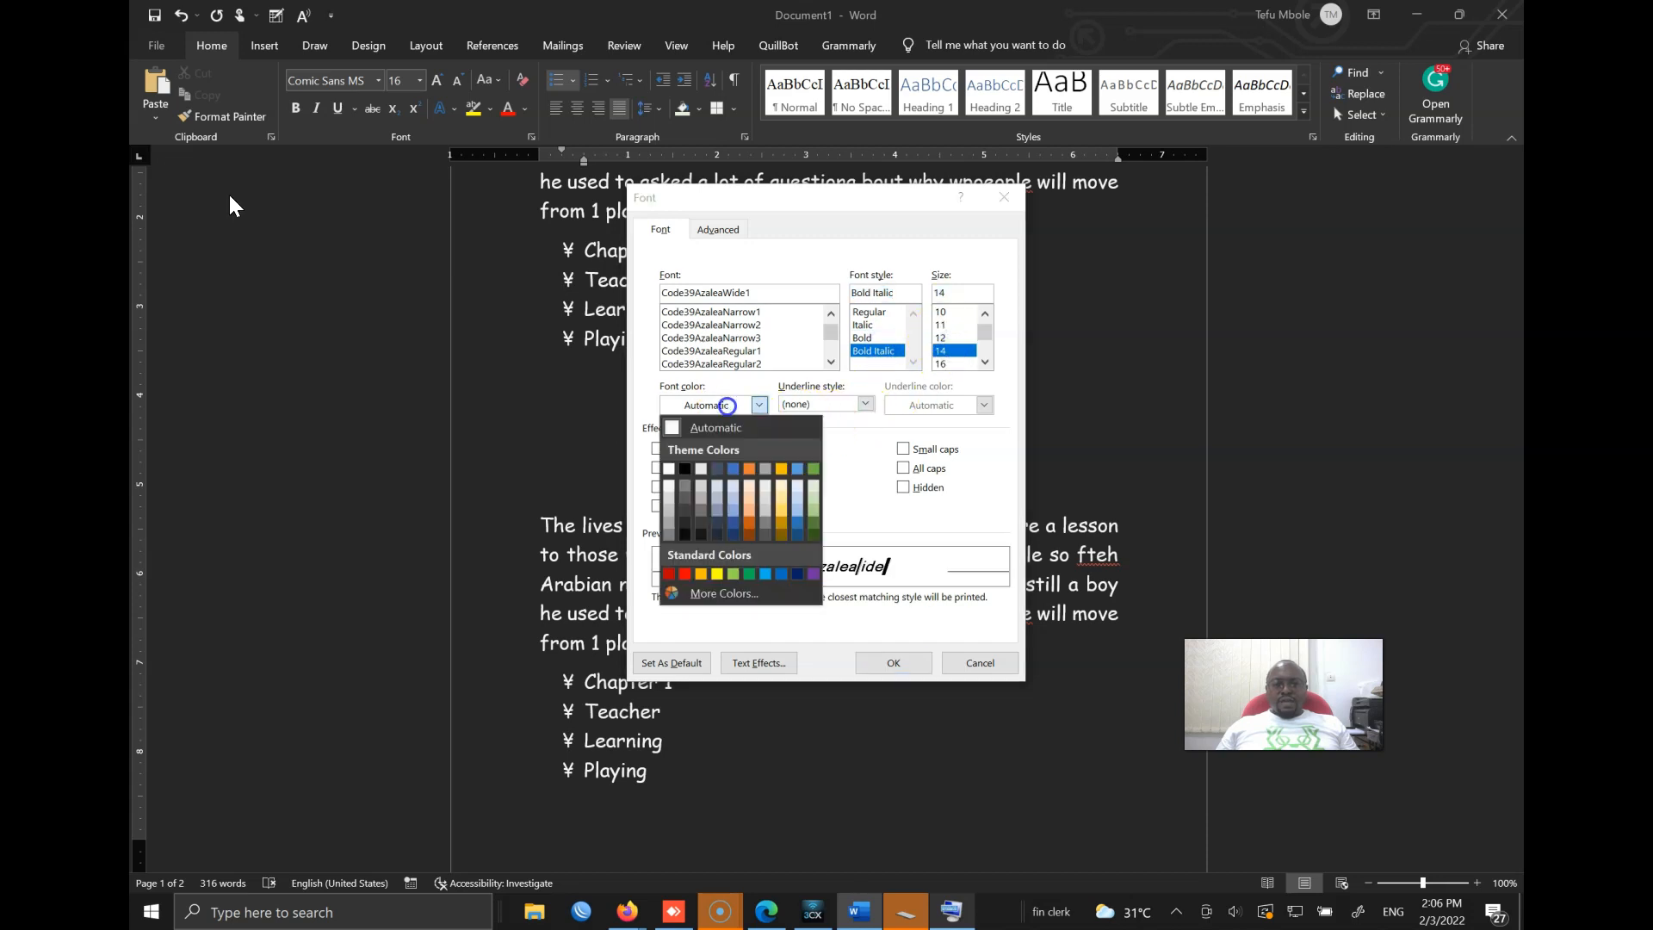
left_click(685, 573)
left_click(829, 404)
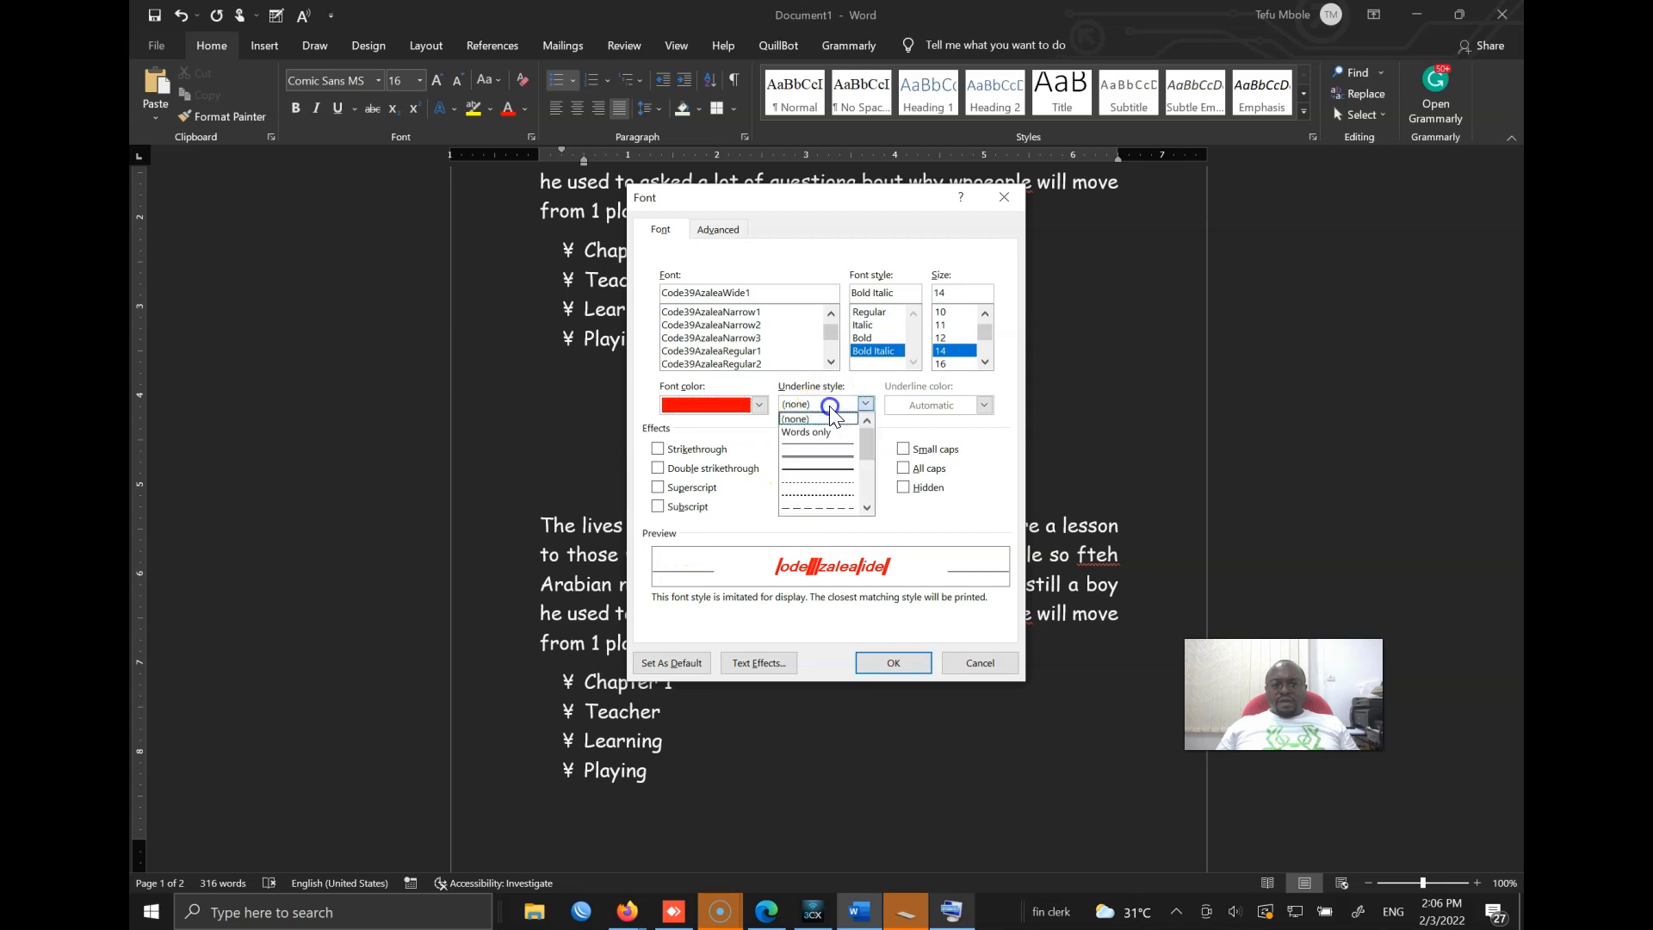
left_click(782, 382)
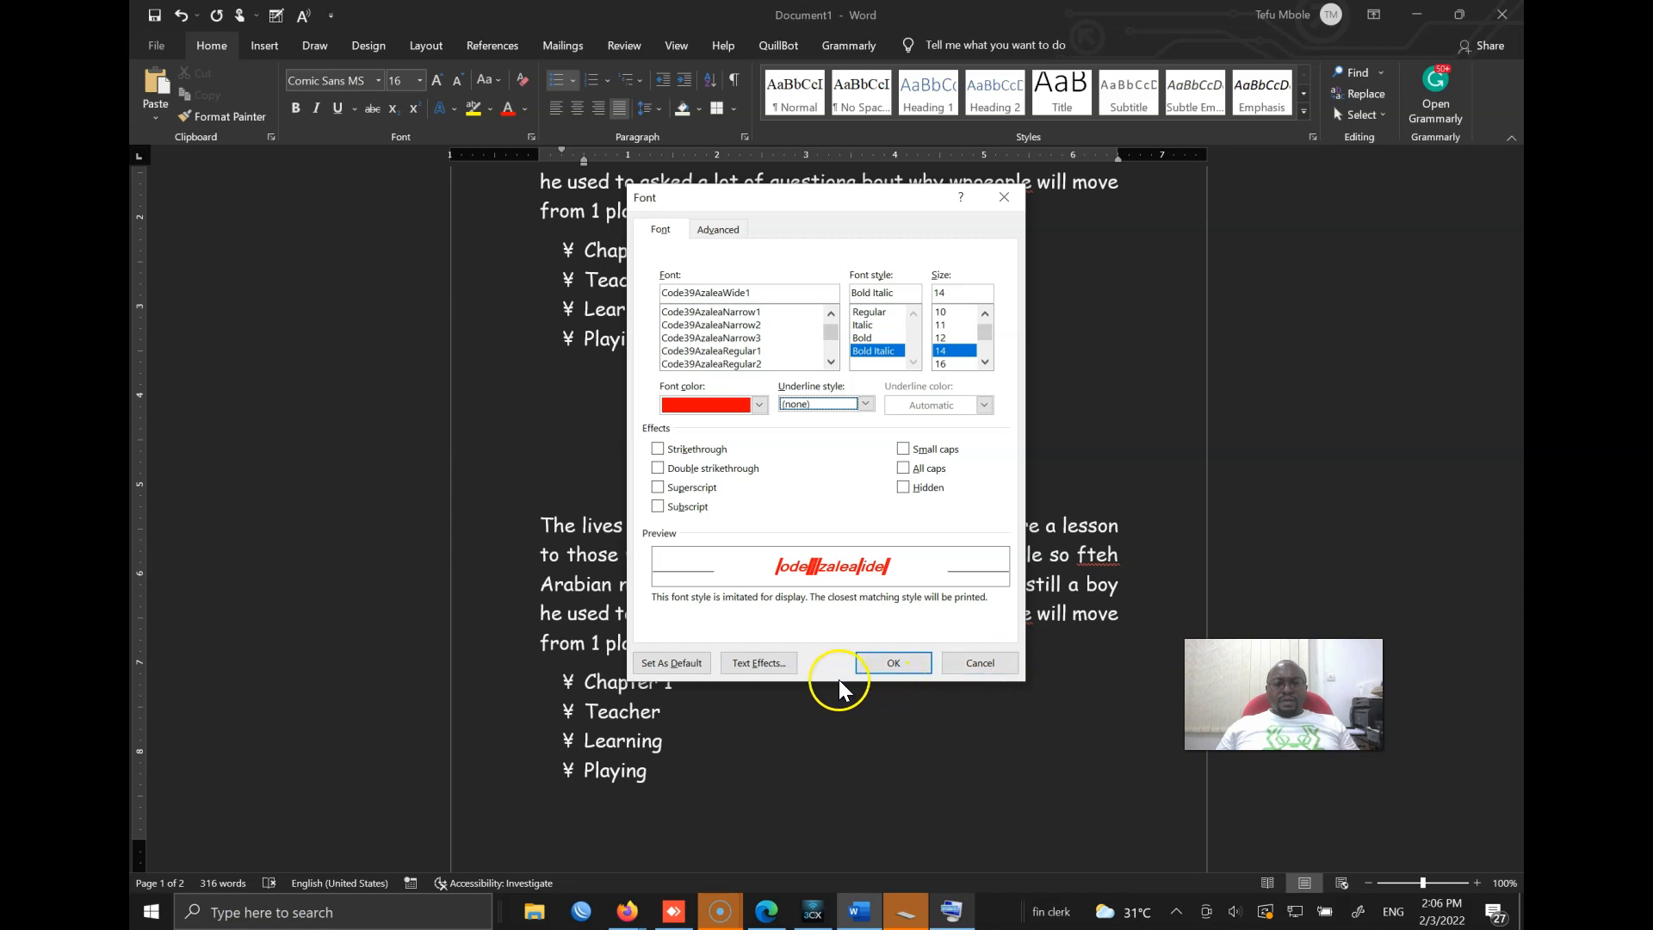
left_click(978, 673)
Add a new line above the first paragraph with the heading text "Chapter One".
scroll(757, 439, "up", 3)
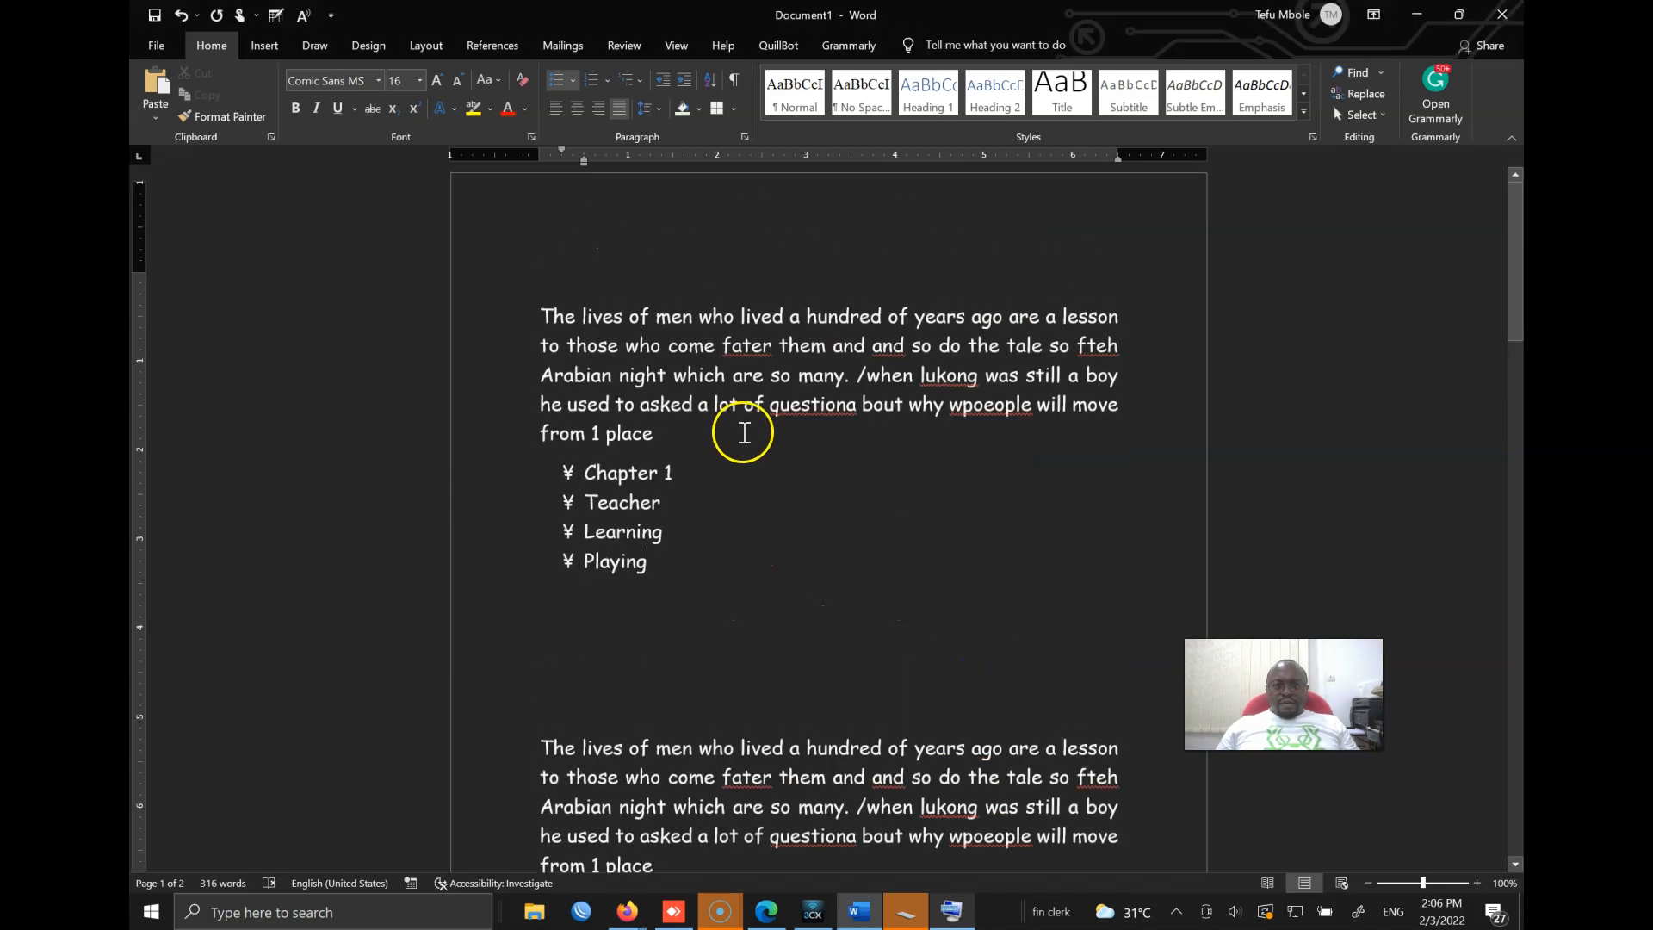
left_click(541, 325)
key("Return")
key("Up")
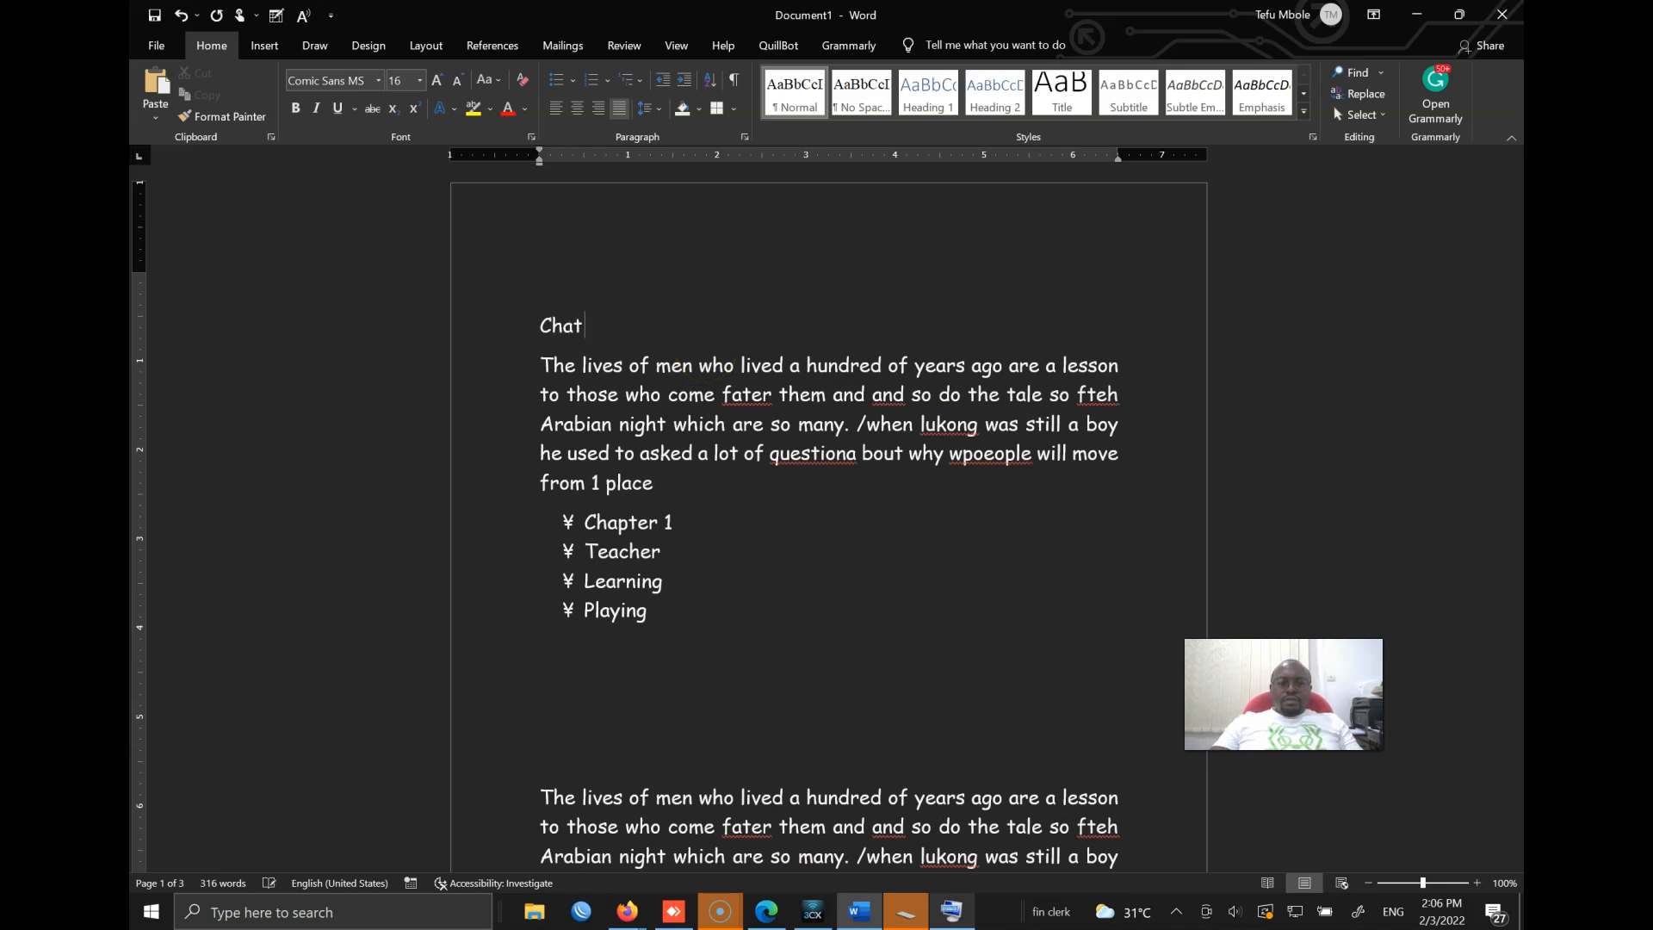
type("Chapter ONe")
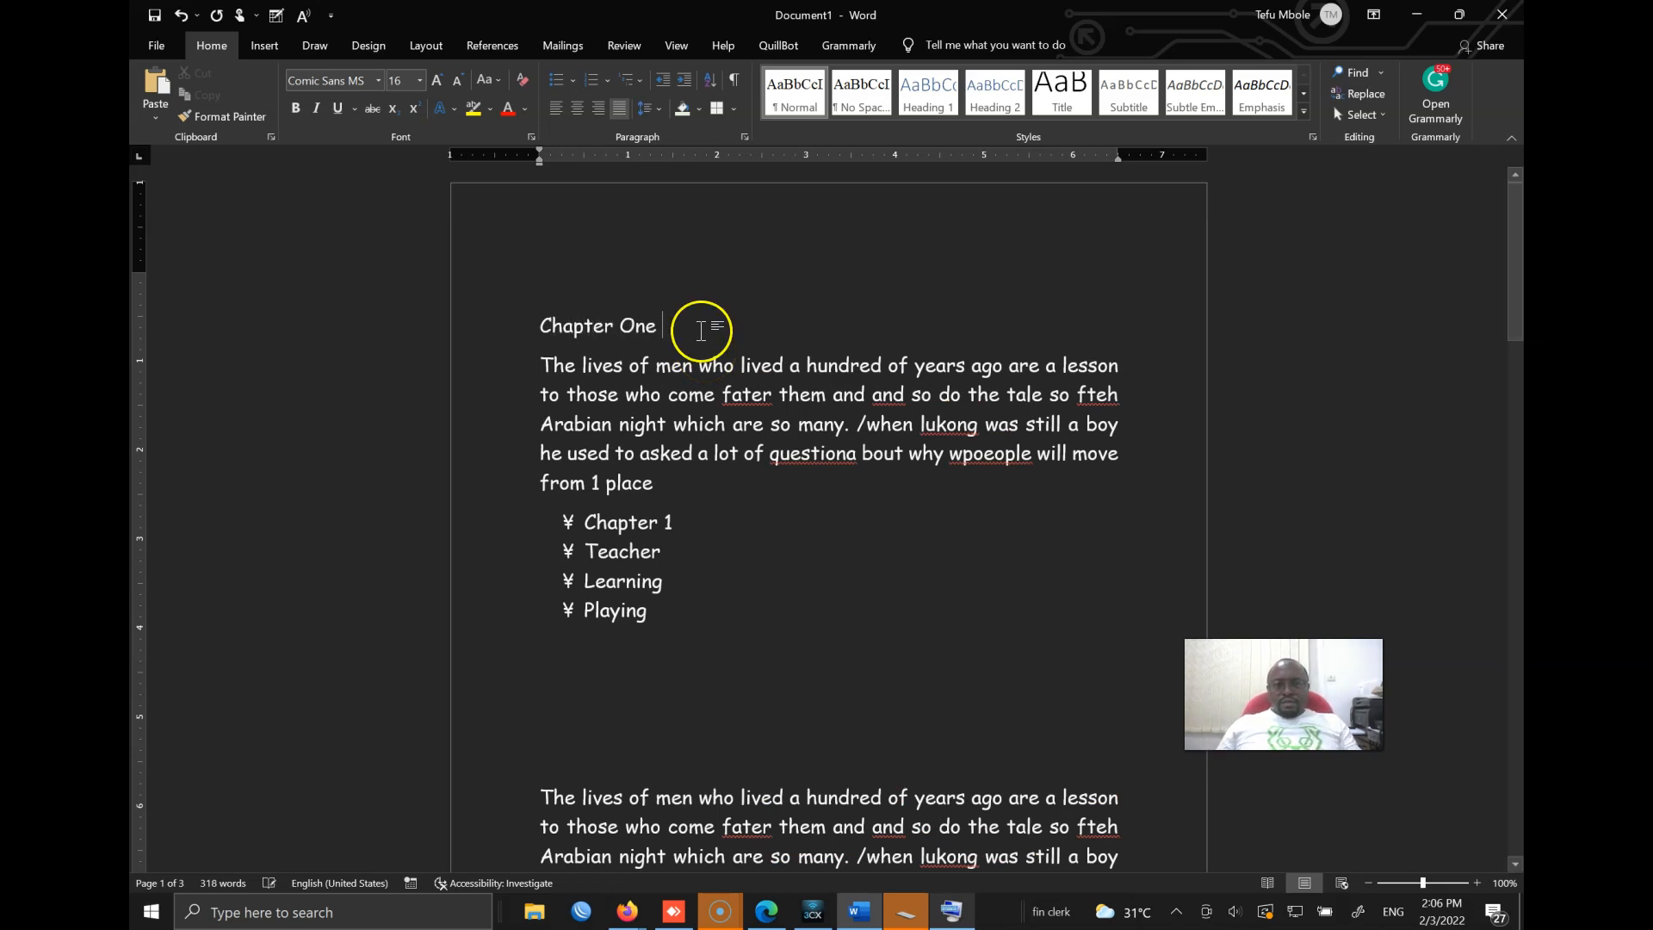
Select the "Chapter One" heading and choose Consolas as its font in the Font dialog.
left_click(463, 314)
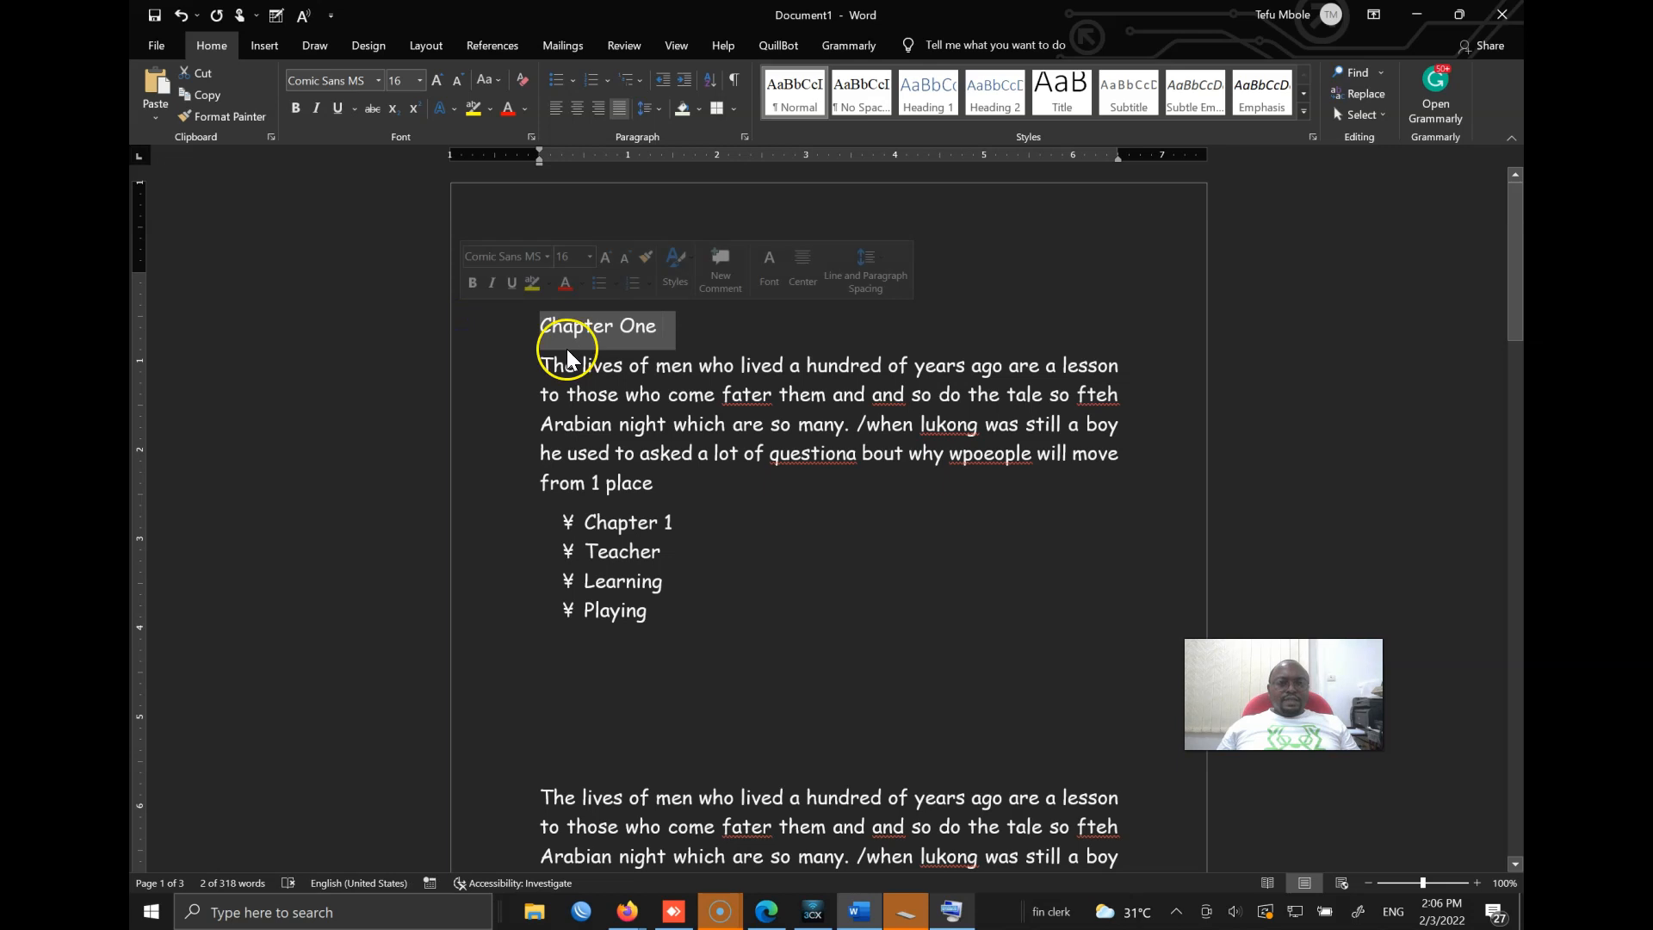
left_click(531, 137)
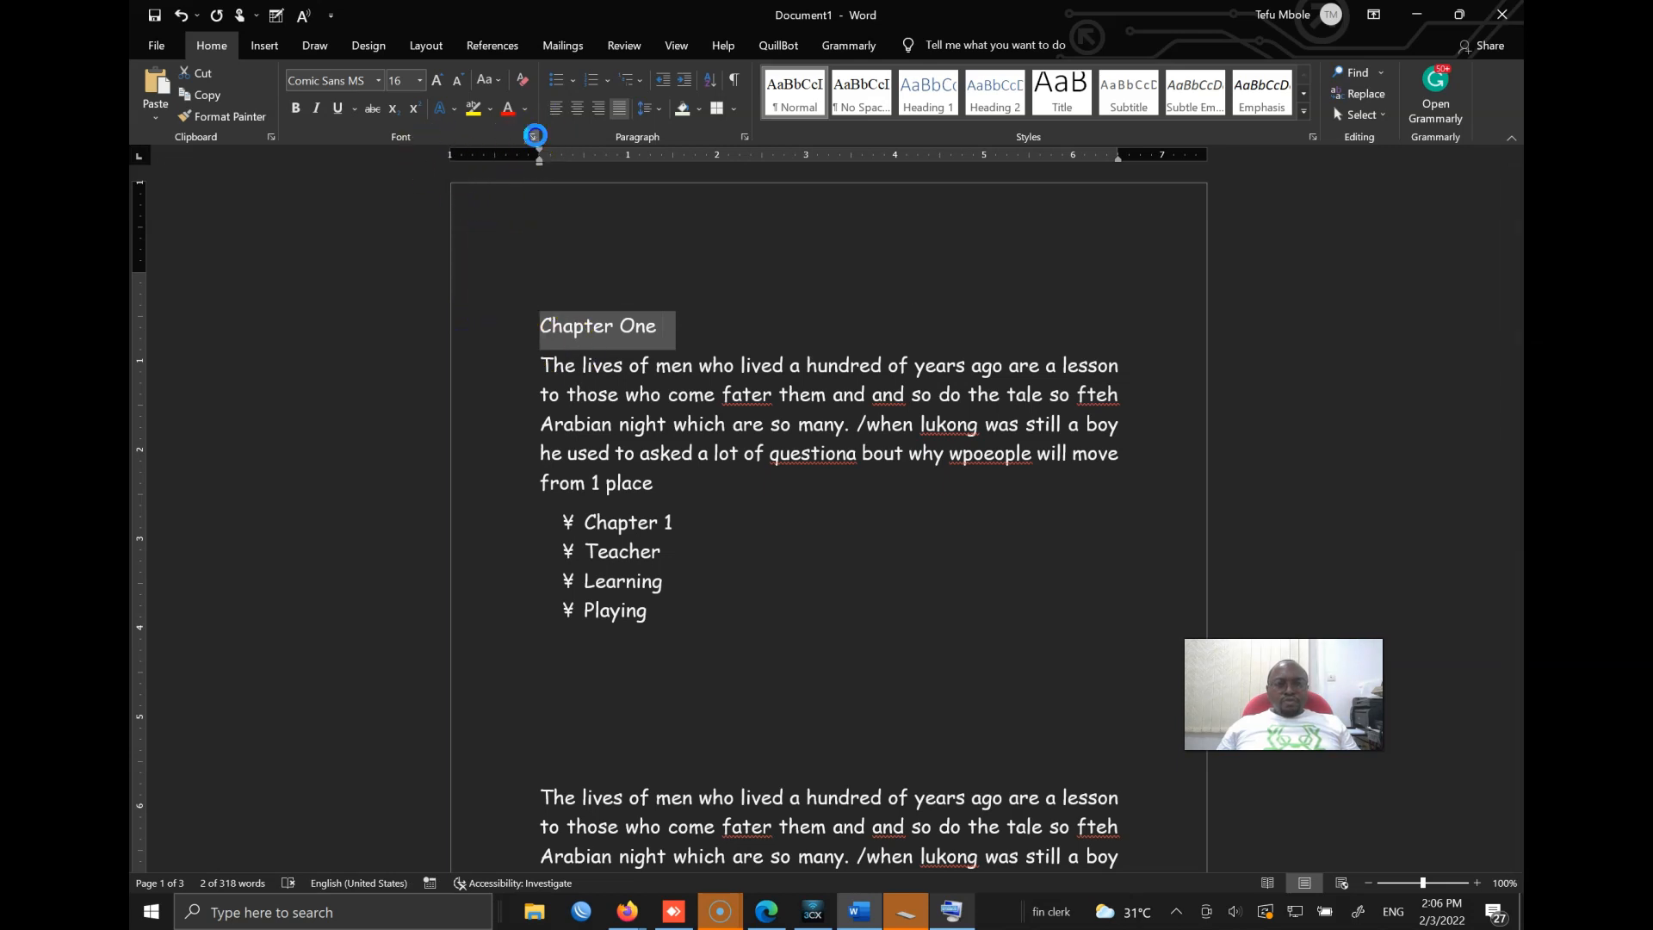
left_click_drag(792, 199, 1062, 305)
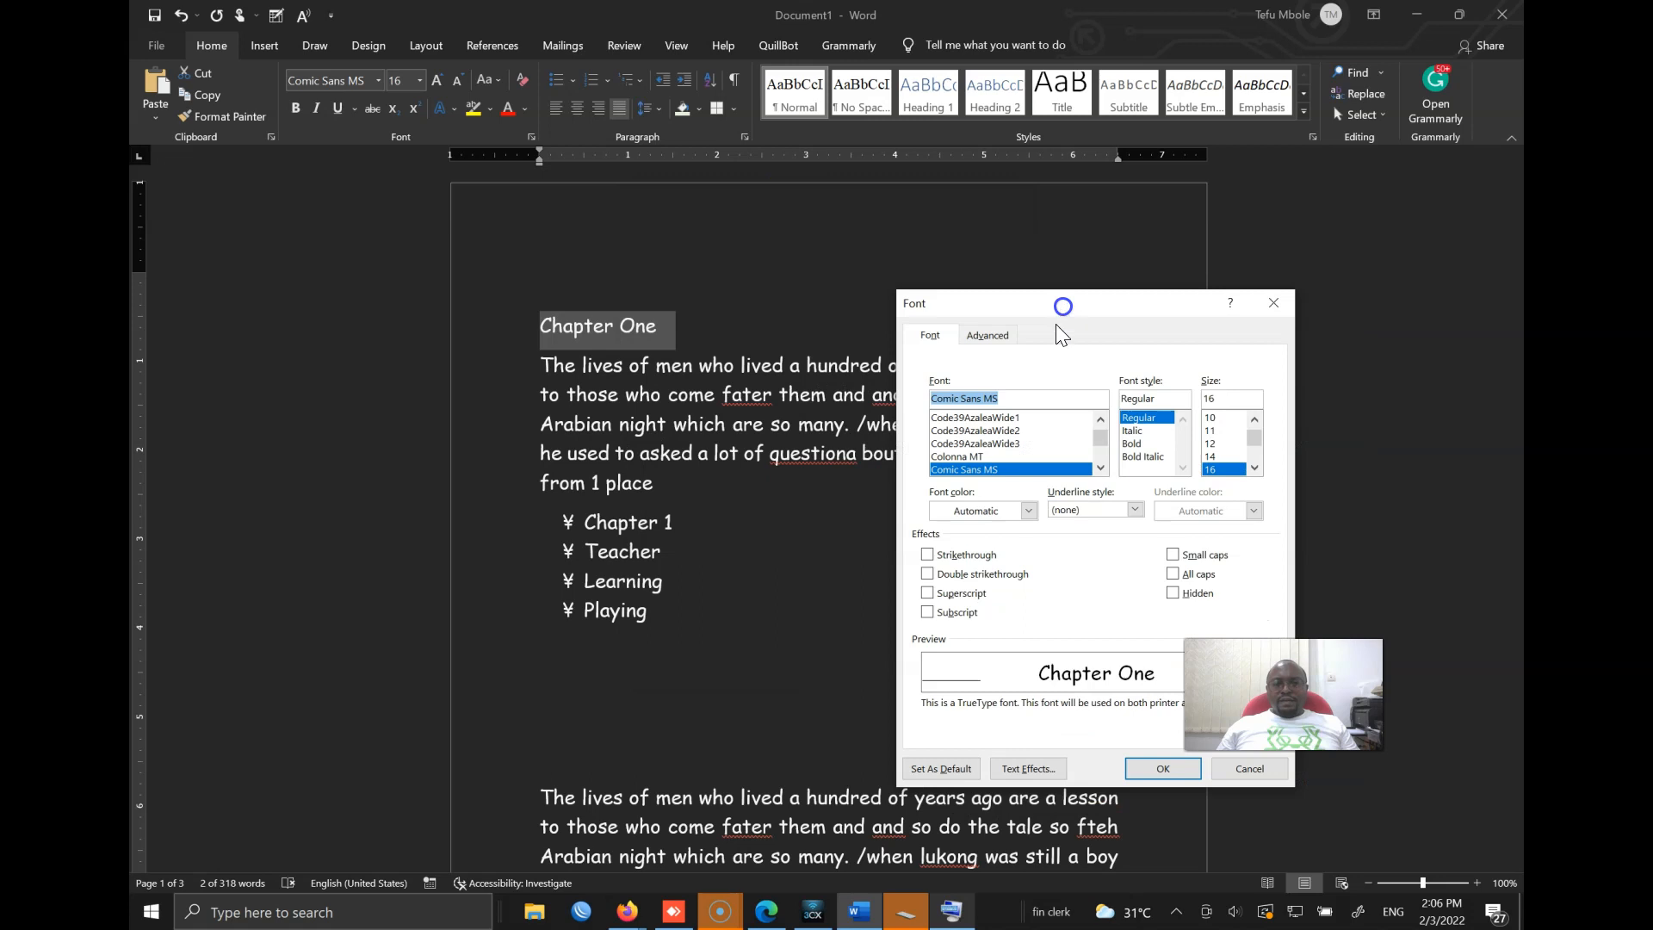
left_click(1102, 467)
left_click(1102, 467)
left_click(1102, 467)
left_click(1103, 467)
left_click(1103, 466)
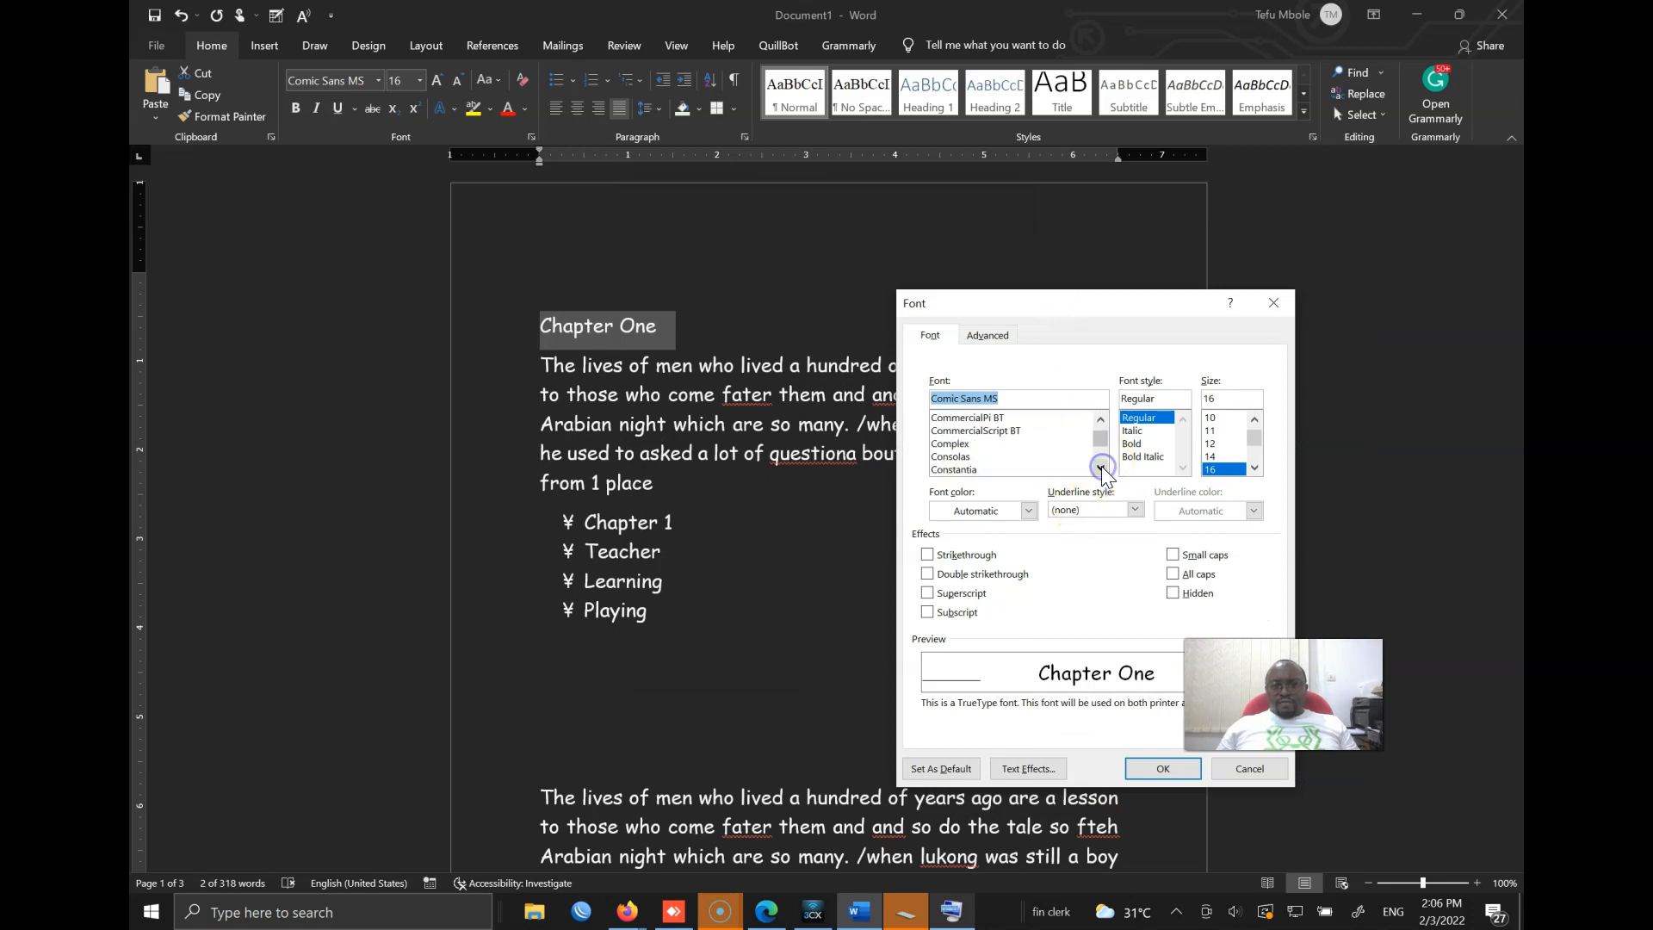
left_click(950, 457)
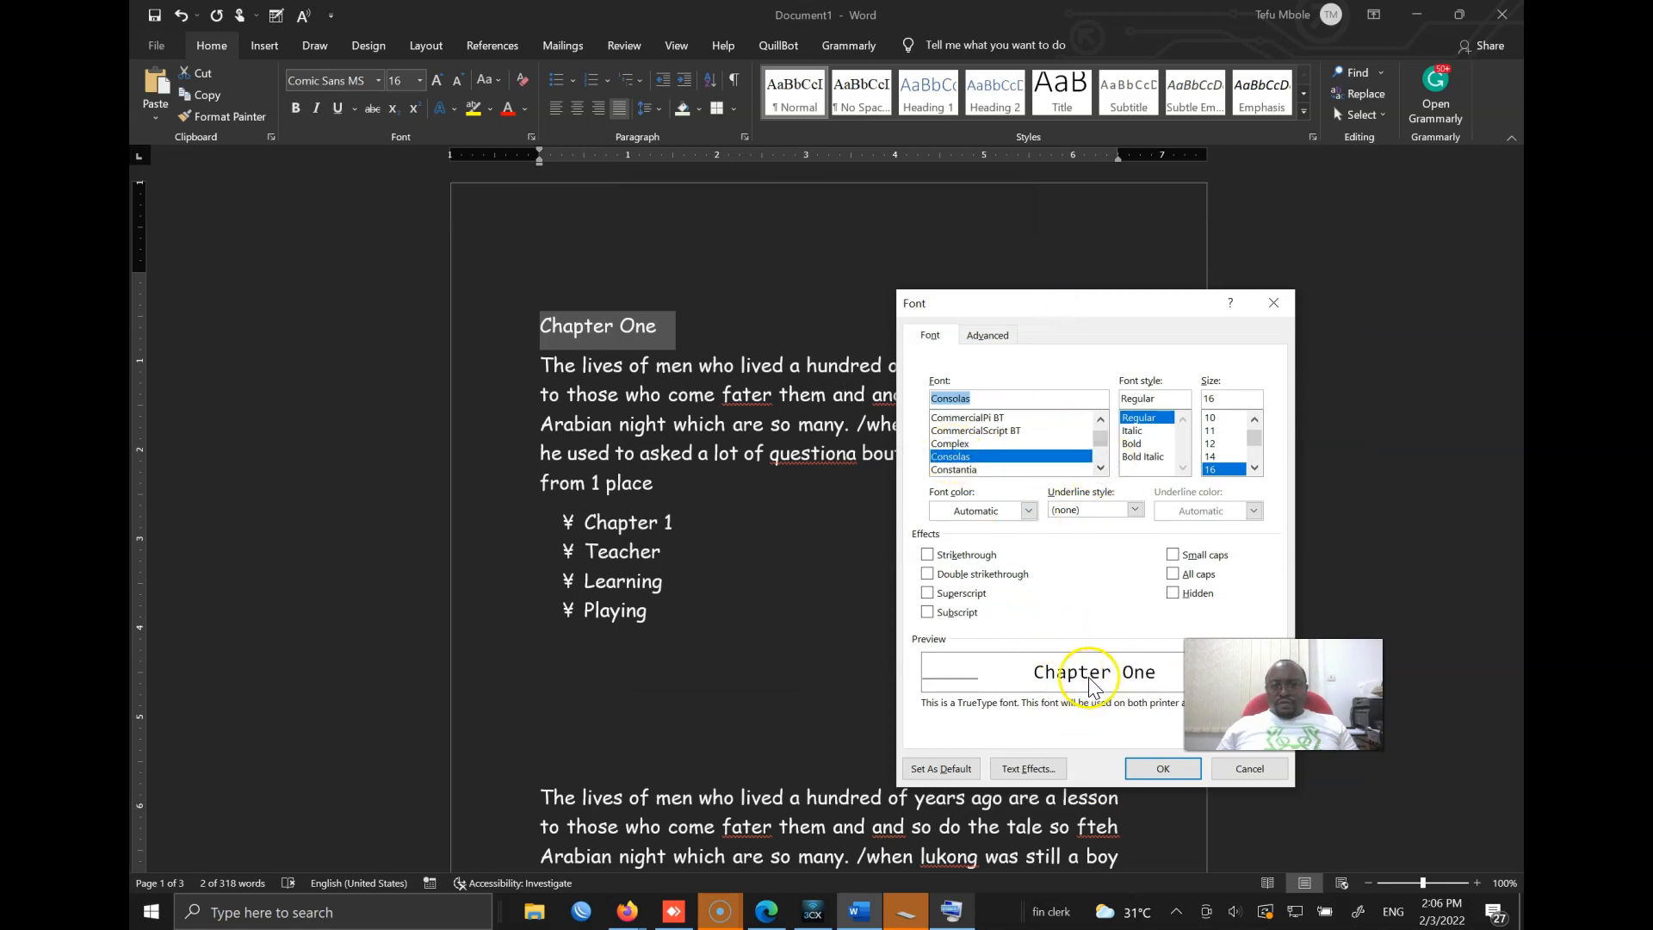
left_click_drag(1078, 304, 1091, 176)
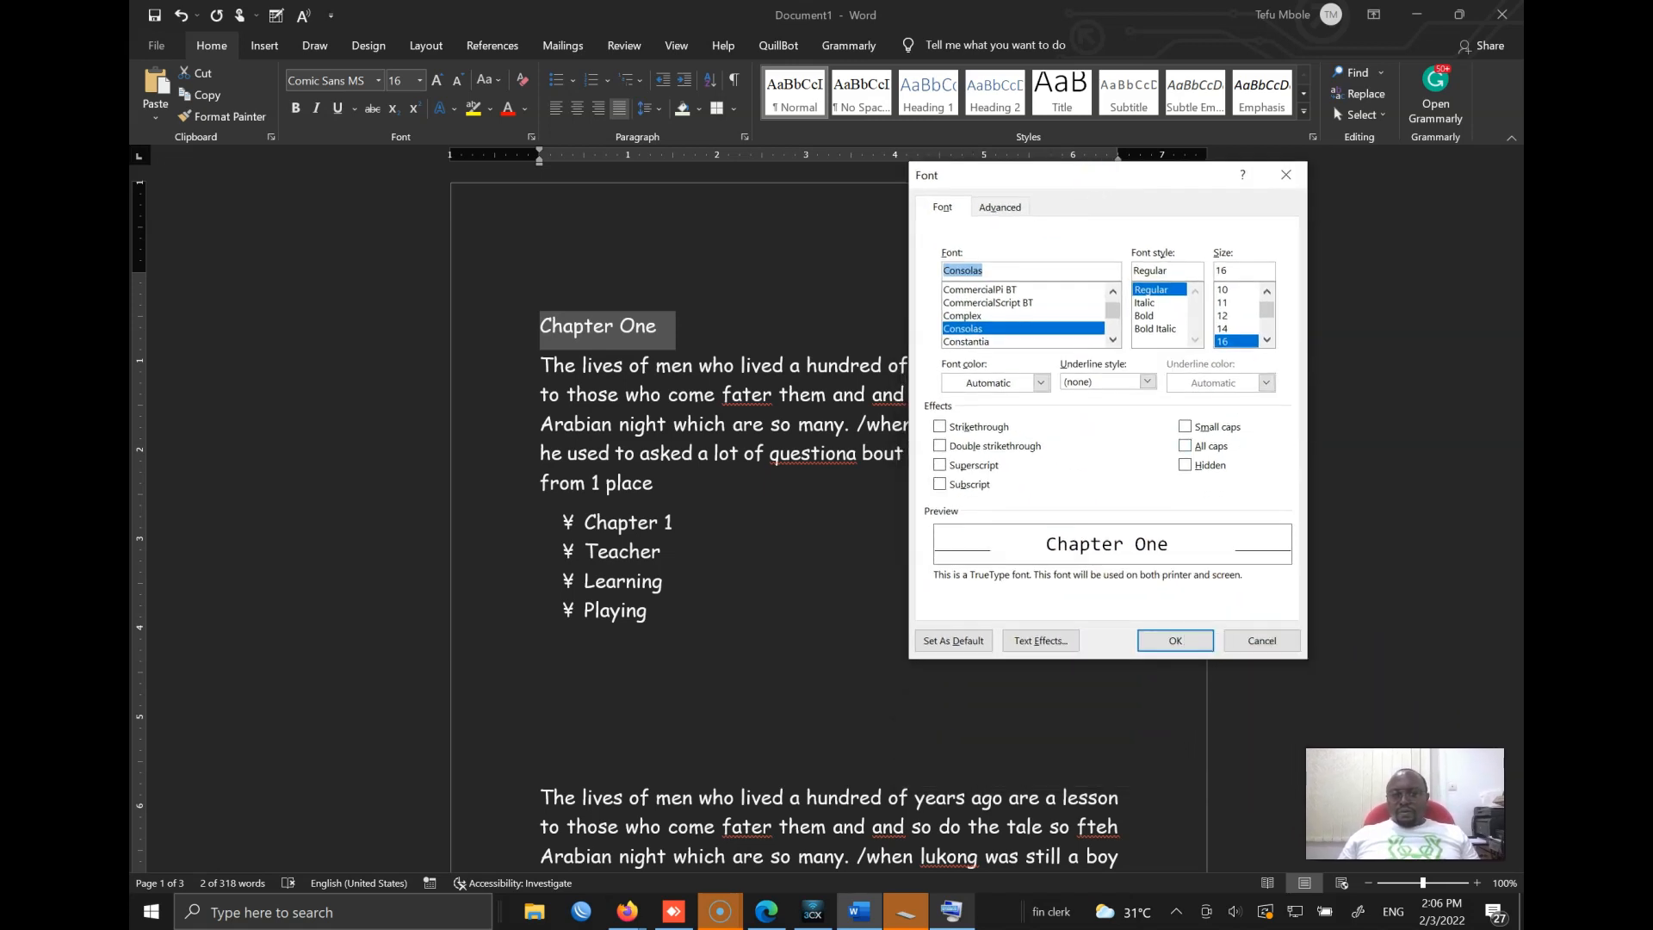
left_click(980, 341)
left_click(971, 329)
Set the heading's font style to Bold, its size to 18 and its font color to red.
left_click(1149, 316)
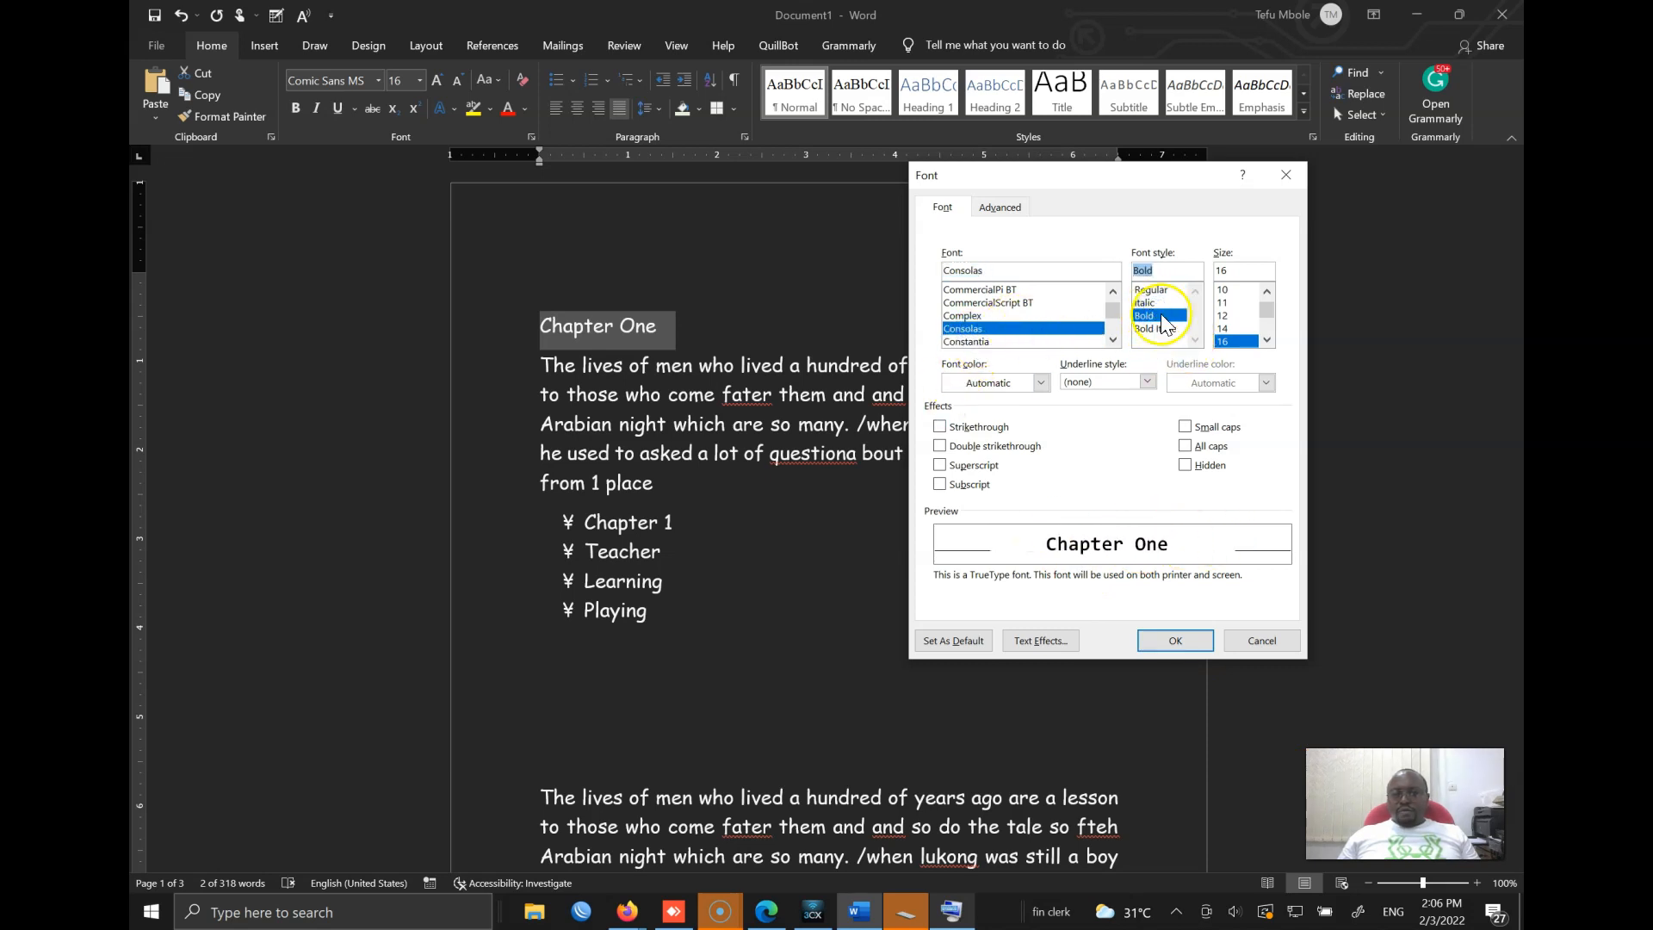
left_click(1266, 340)
left_click(1266, 340)
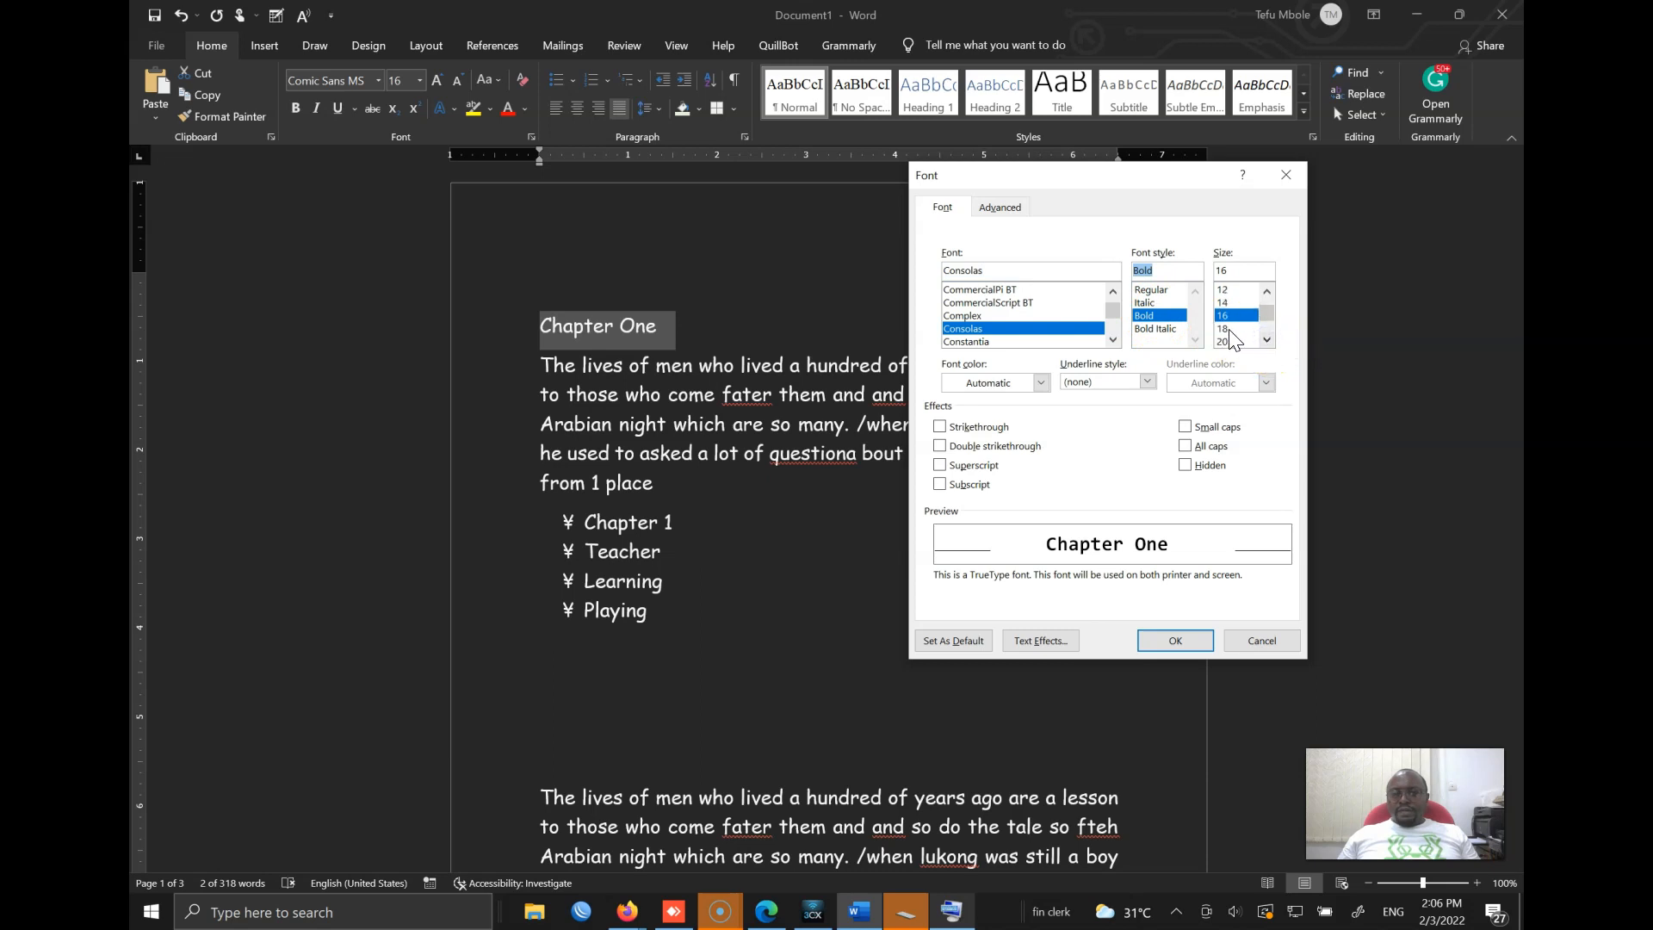
left_click(1229, 329)
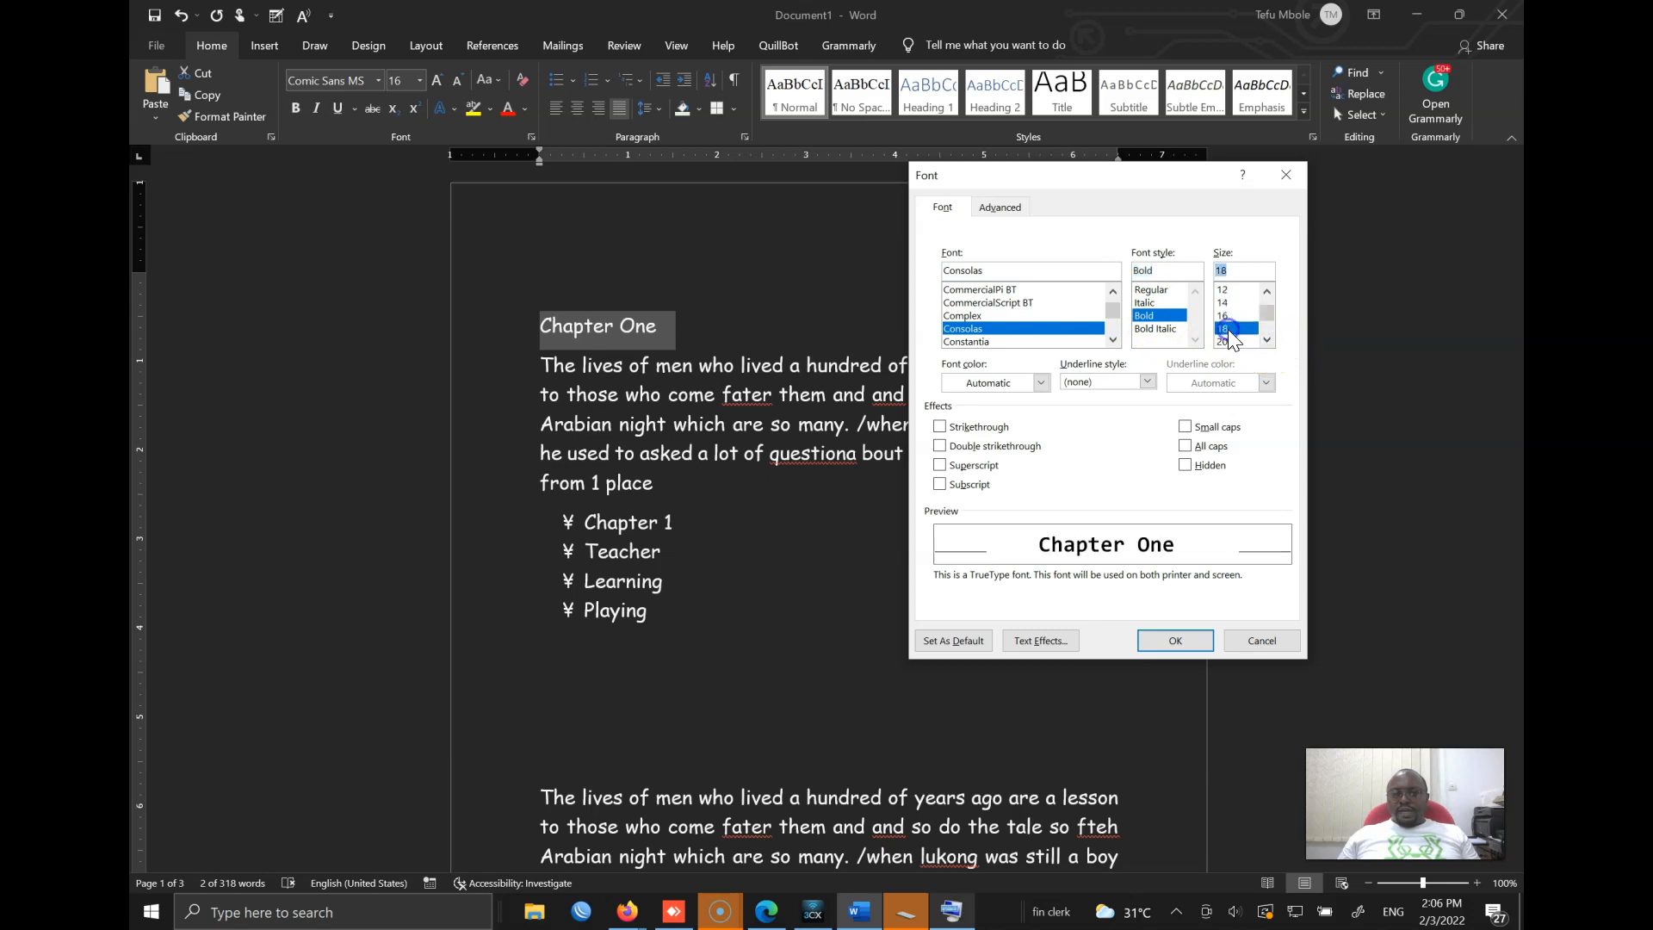
left_click(1040, 382)
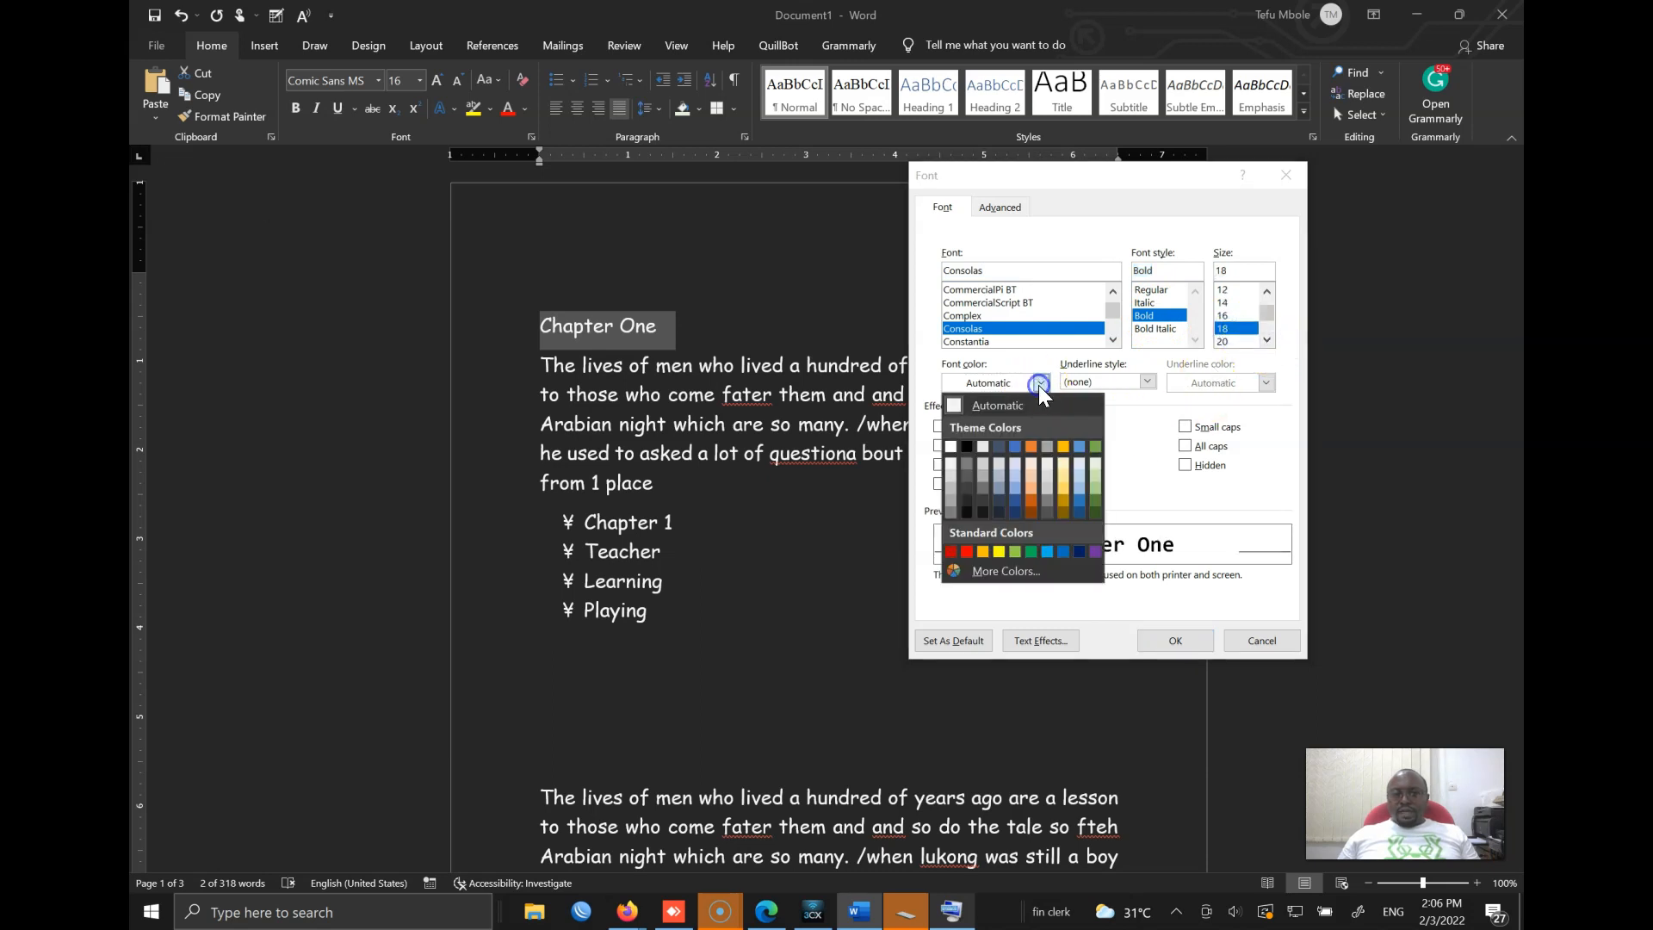
left_click(965, 551)
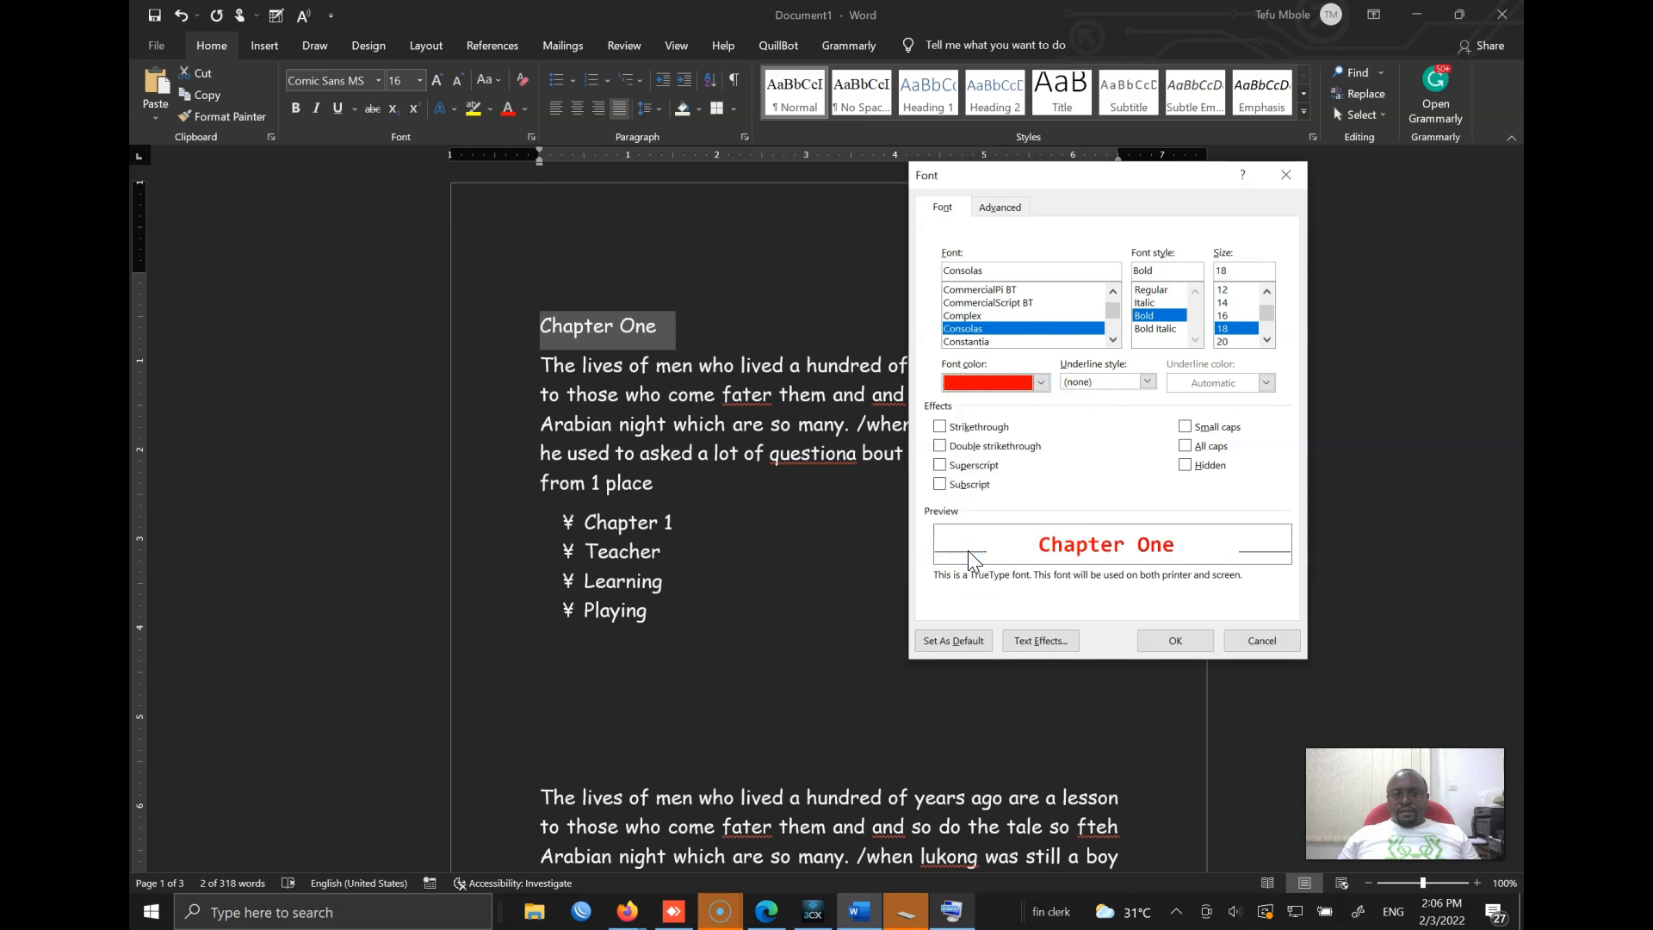
Give the heading a dashed underline and set the underline color to green.
left_click(1131, 382)
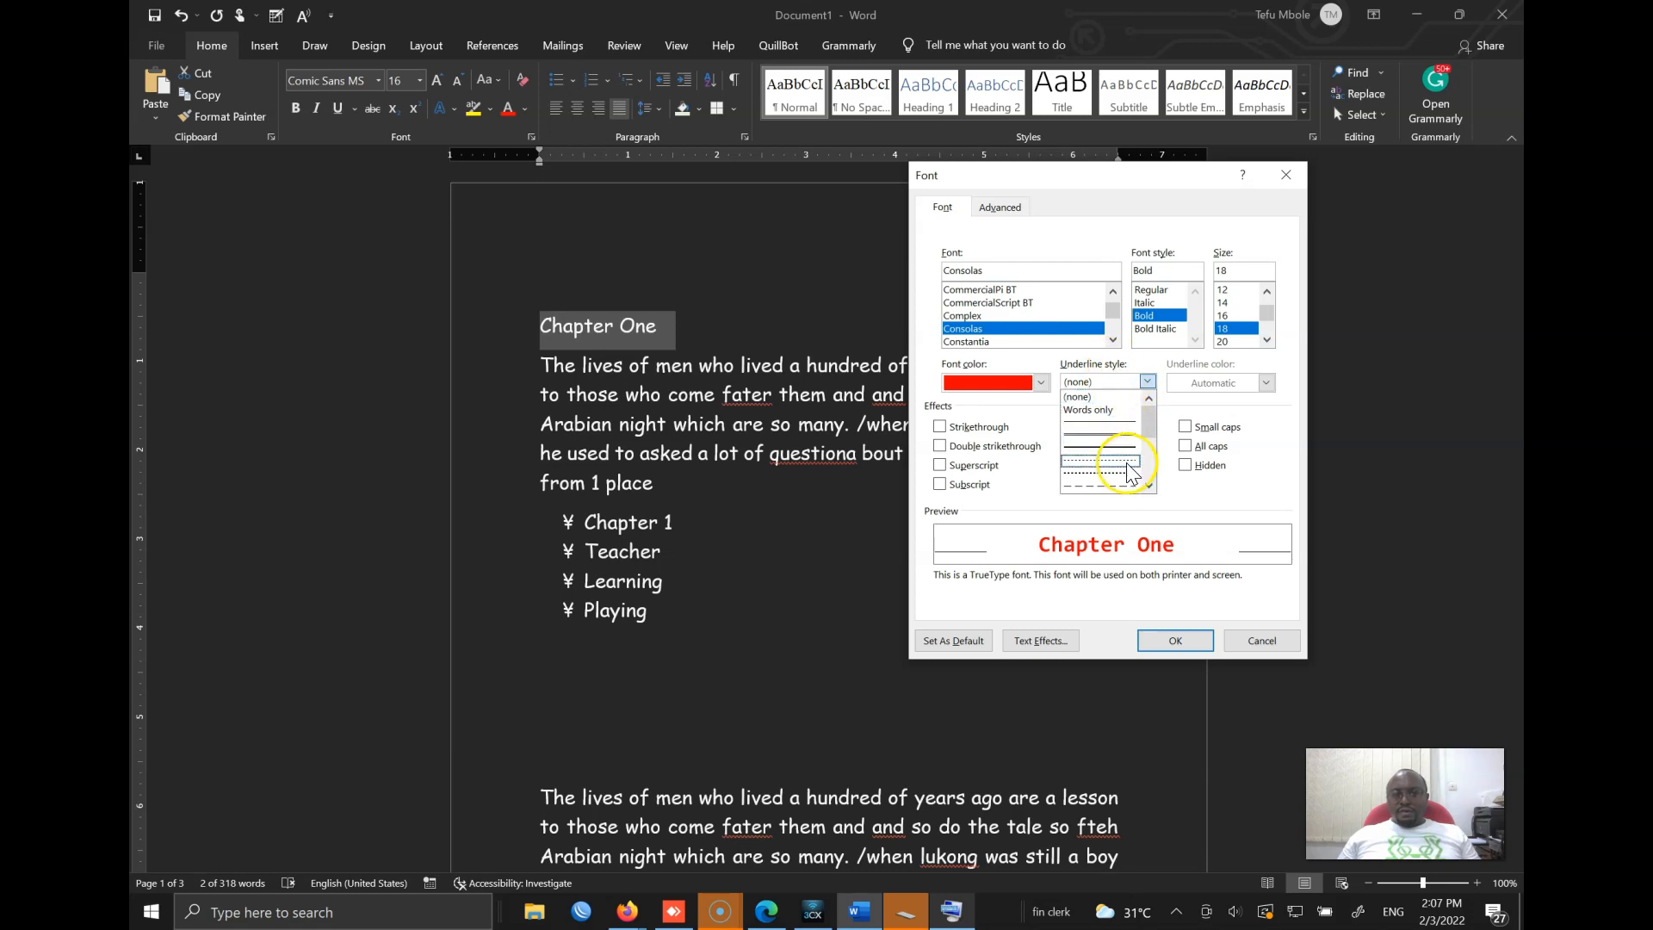
left_click(1150, 484)
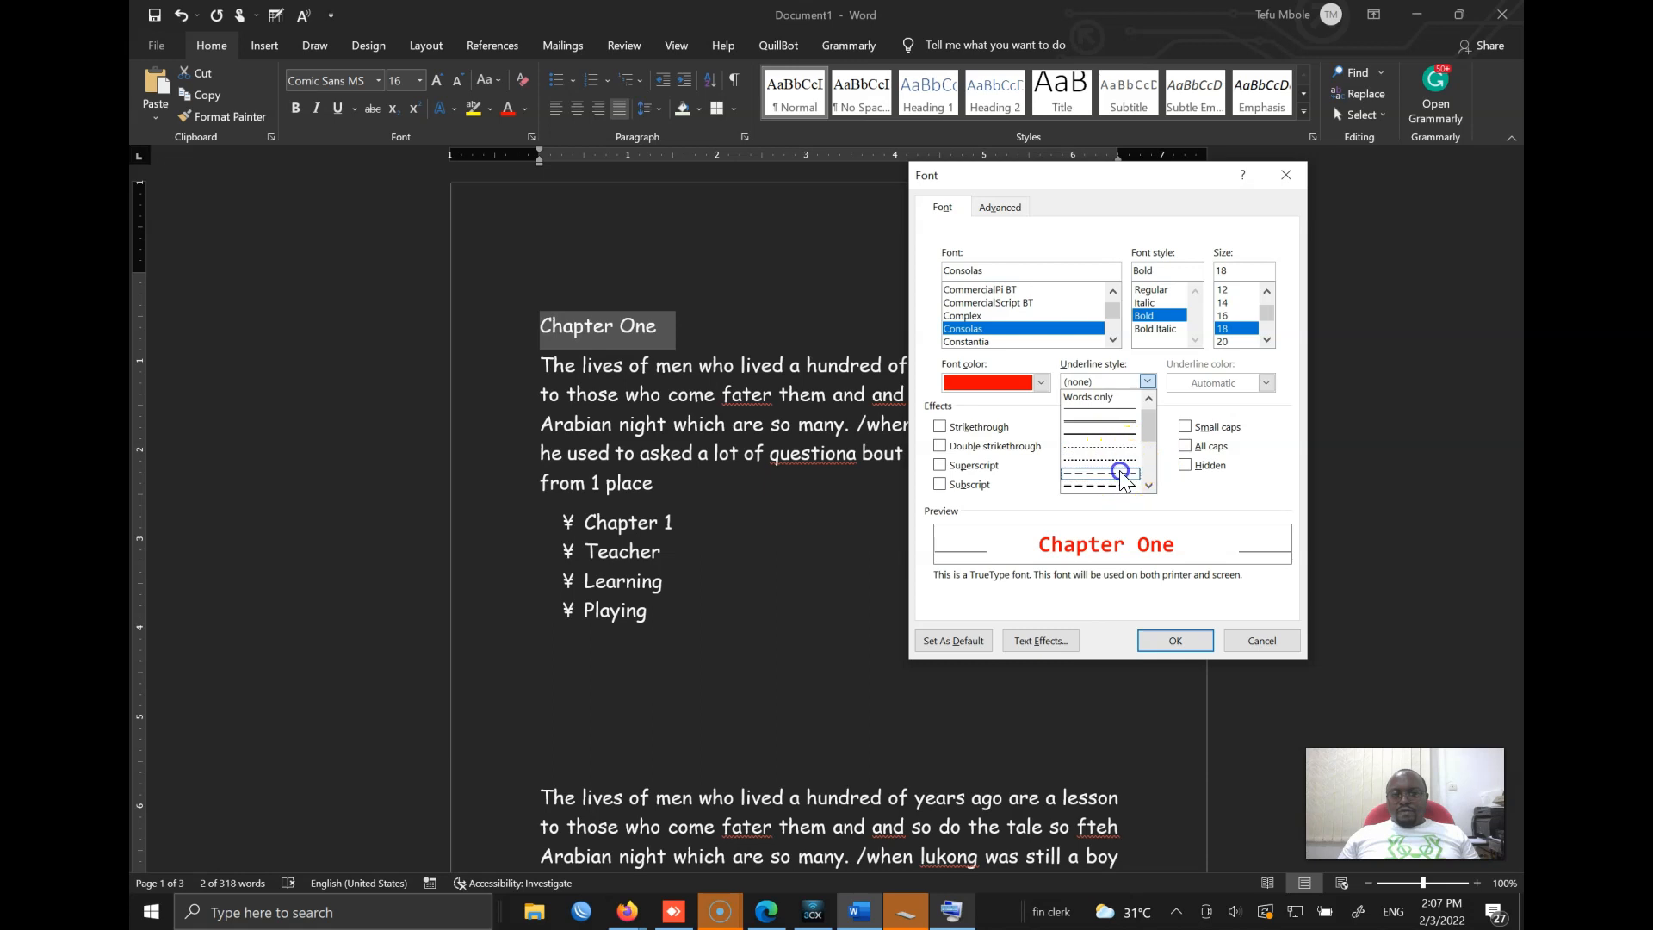
left_click(1122, 469)
left_click(1216, 383)
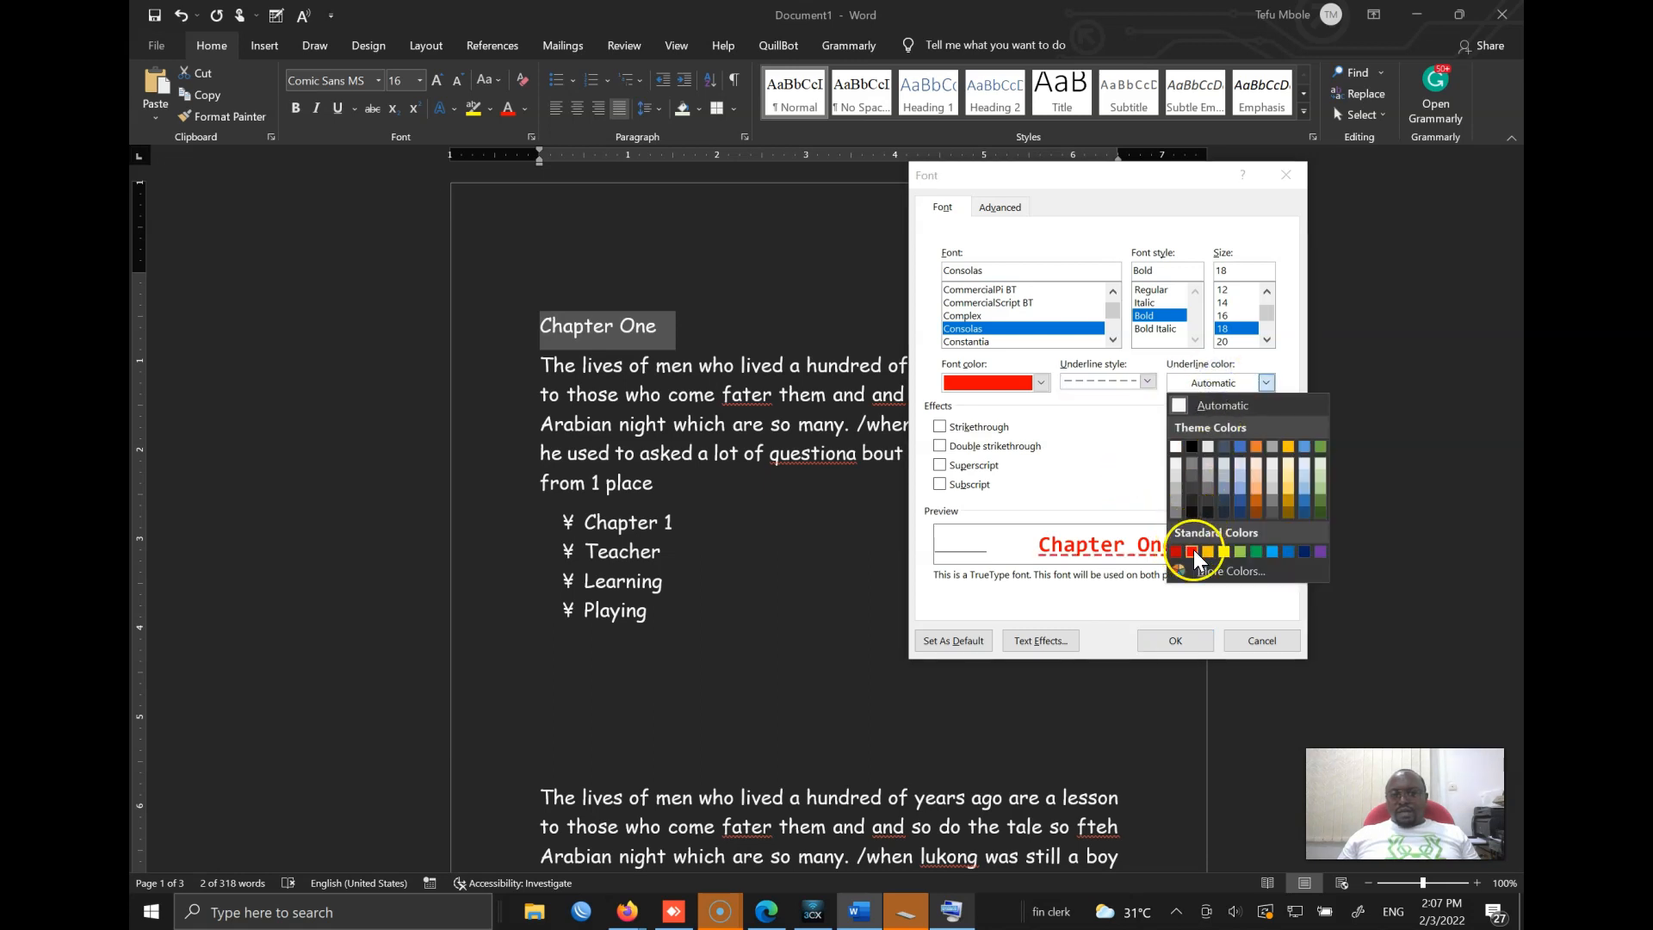
left_click(1320, 451)
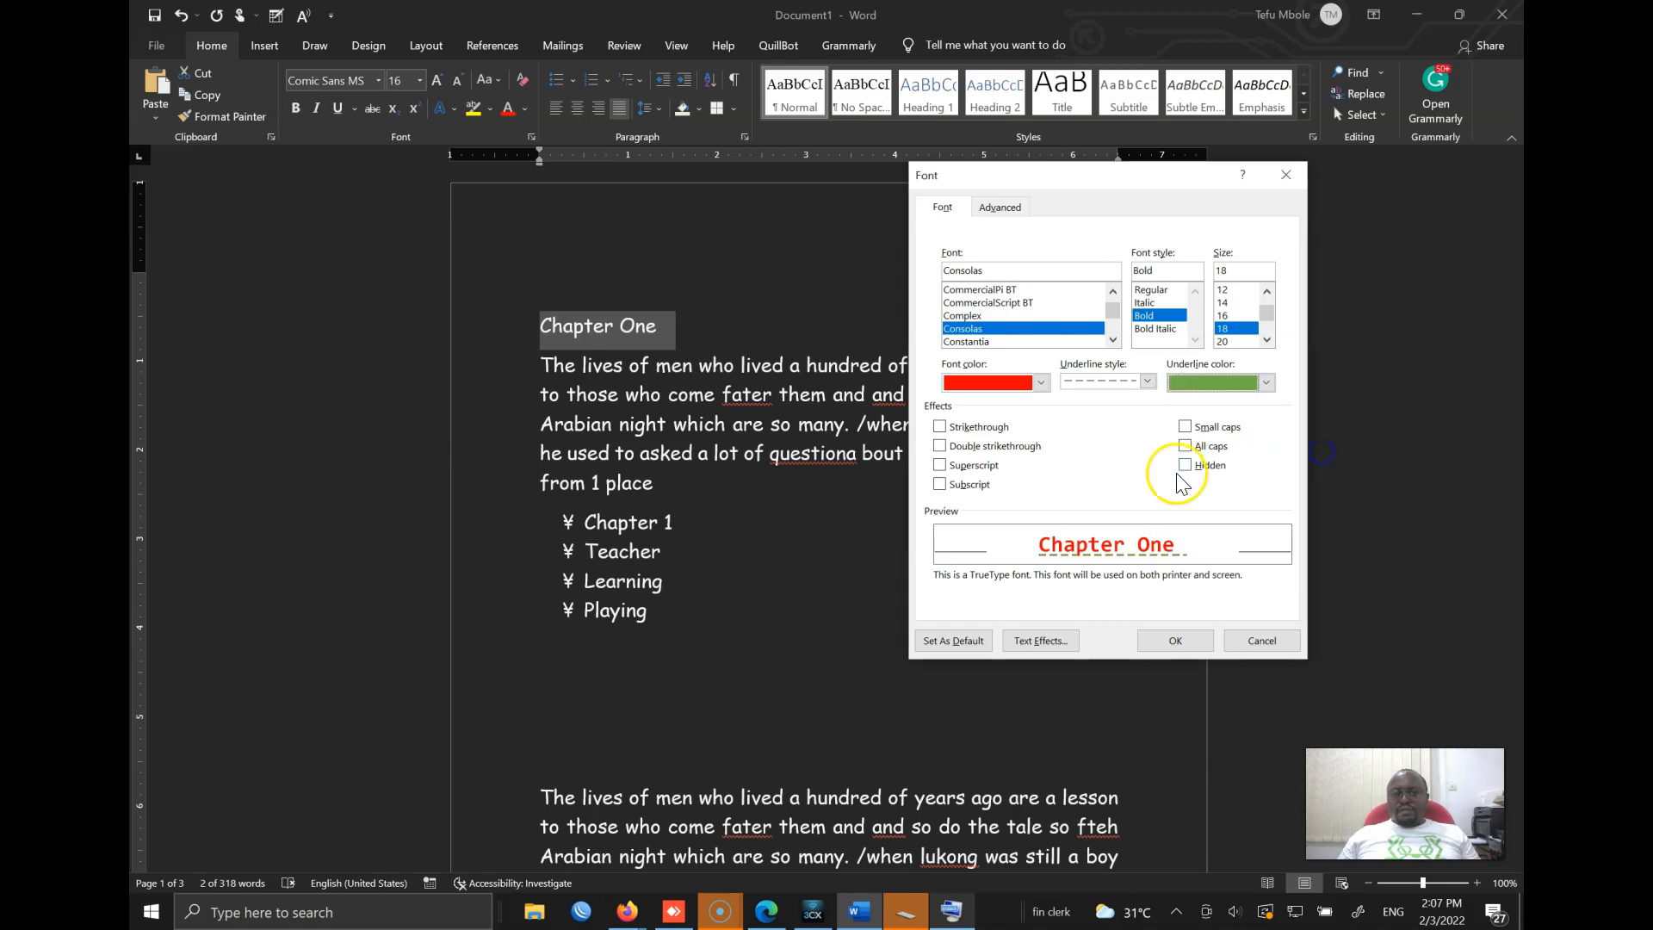
Try the Strikethrough and Double strikethrough effects on the heading, turning each one off again.
left_click(940, 428)
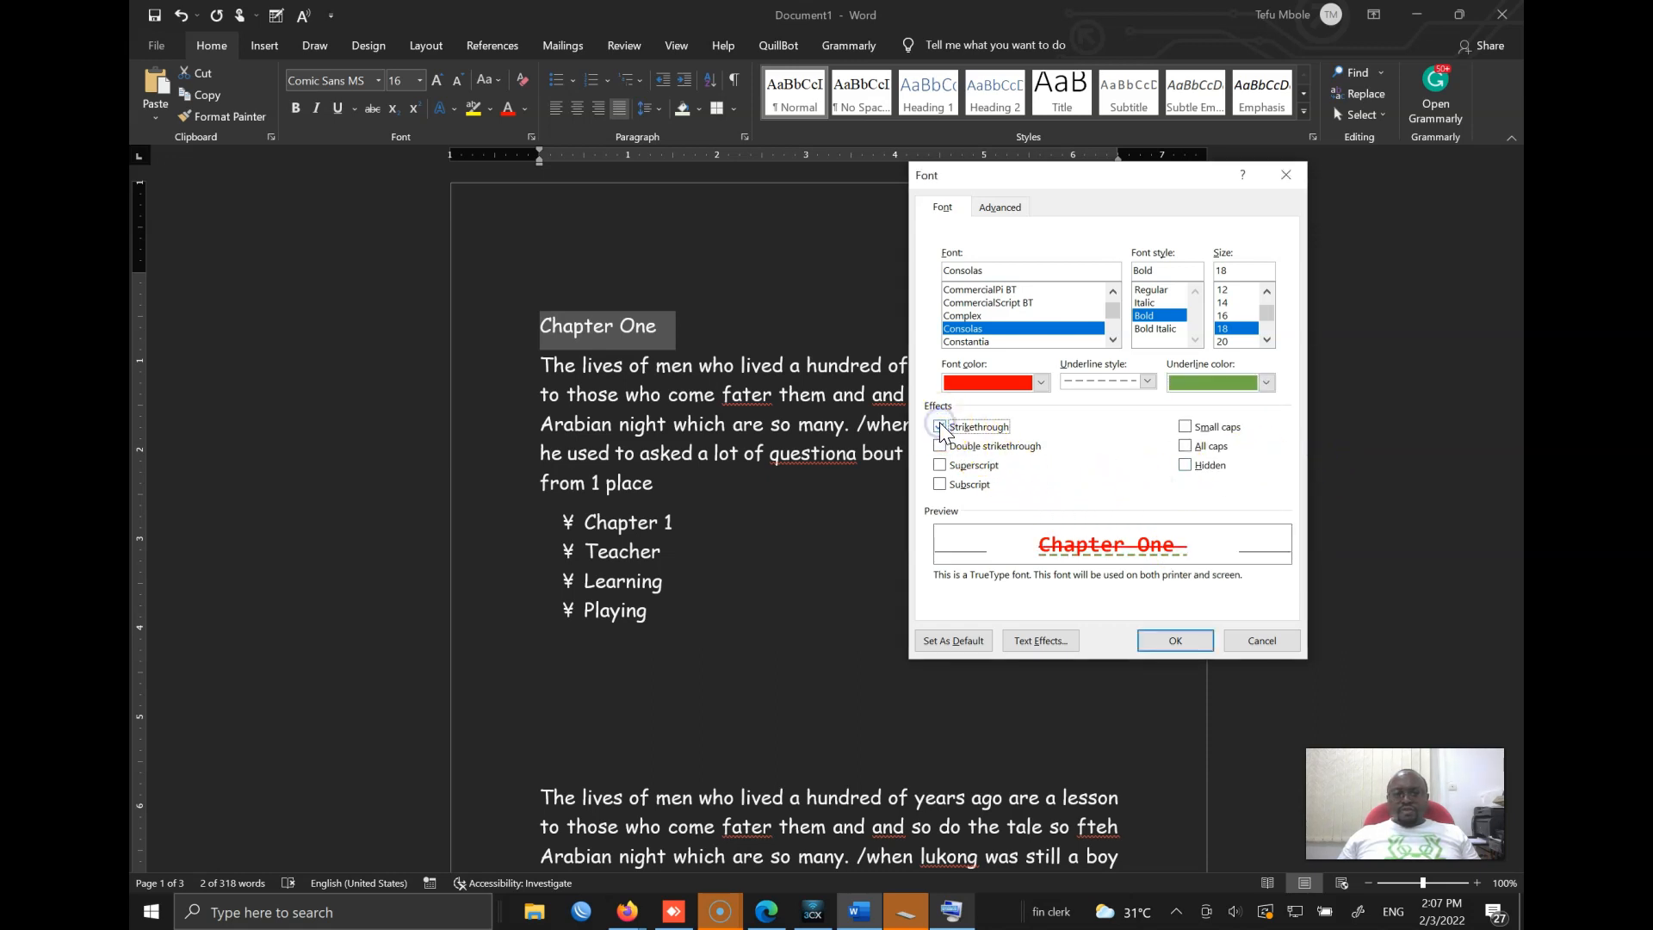
left_click(941, 428)
left_click(941, 448)
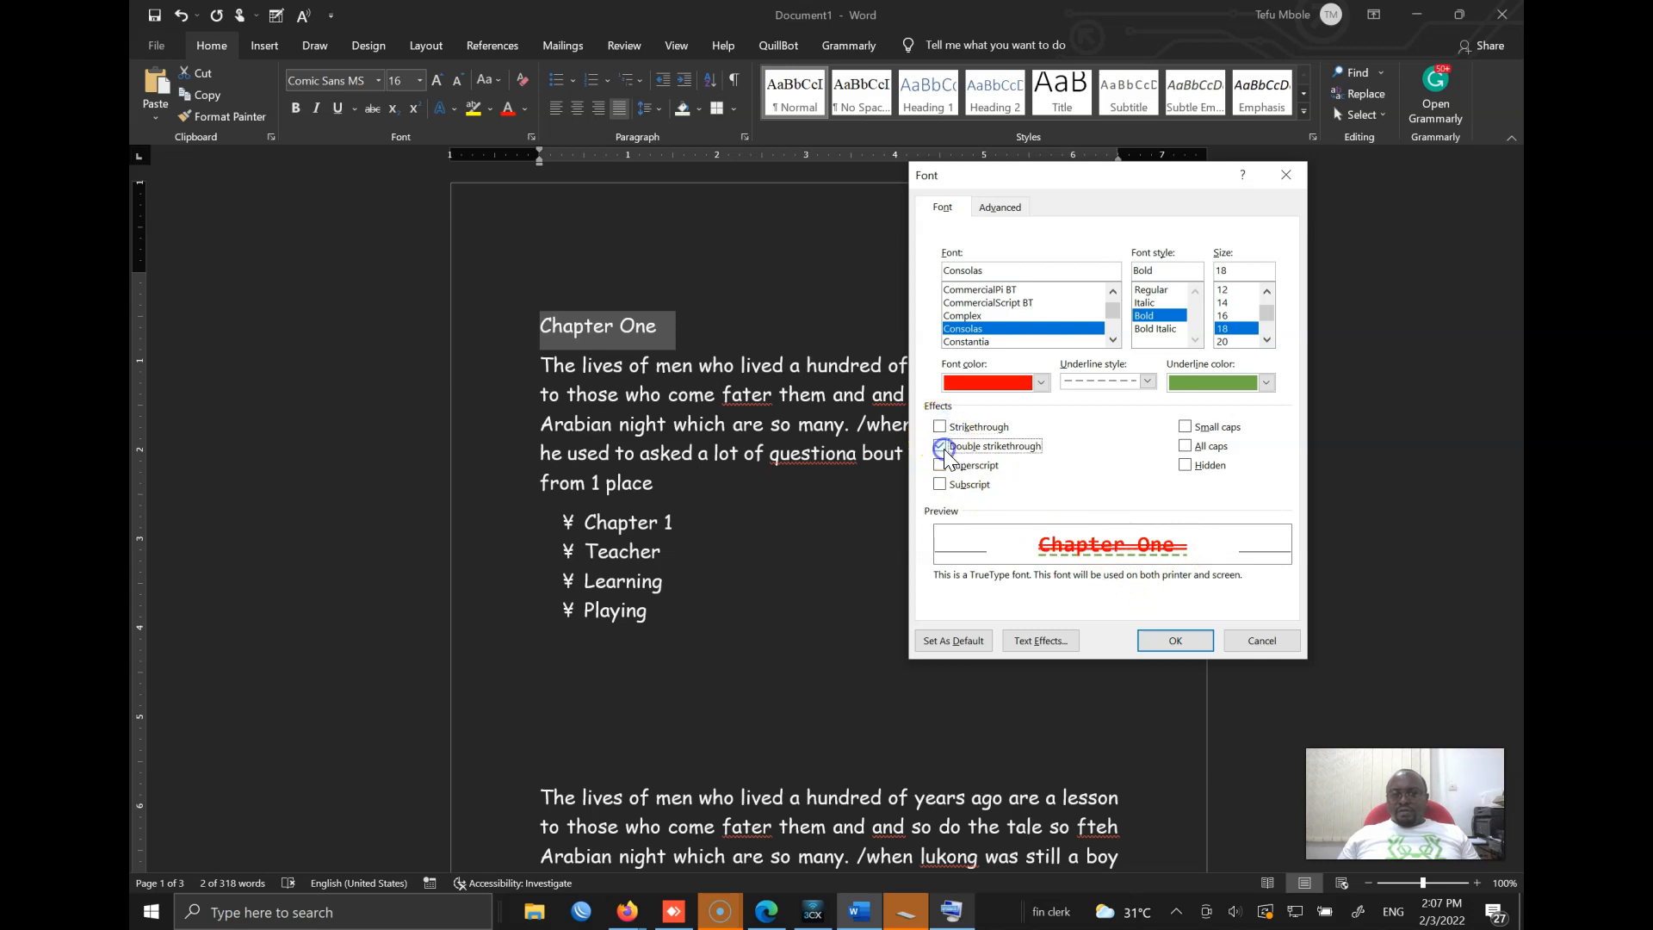
left_click(941, 448)
Try the All caps, Small caps and Hidden effects on the heading and leave them all off.
left_click(1187, 448)
left_click(1187, 447)
left_click(1187, 427)
left_click(1185, 465)
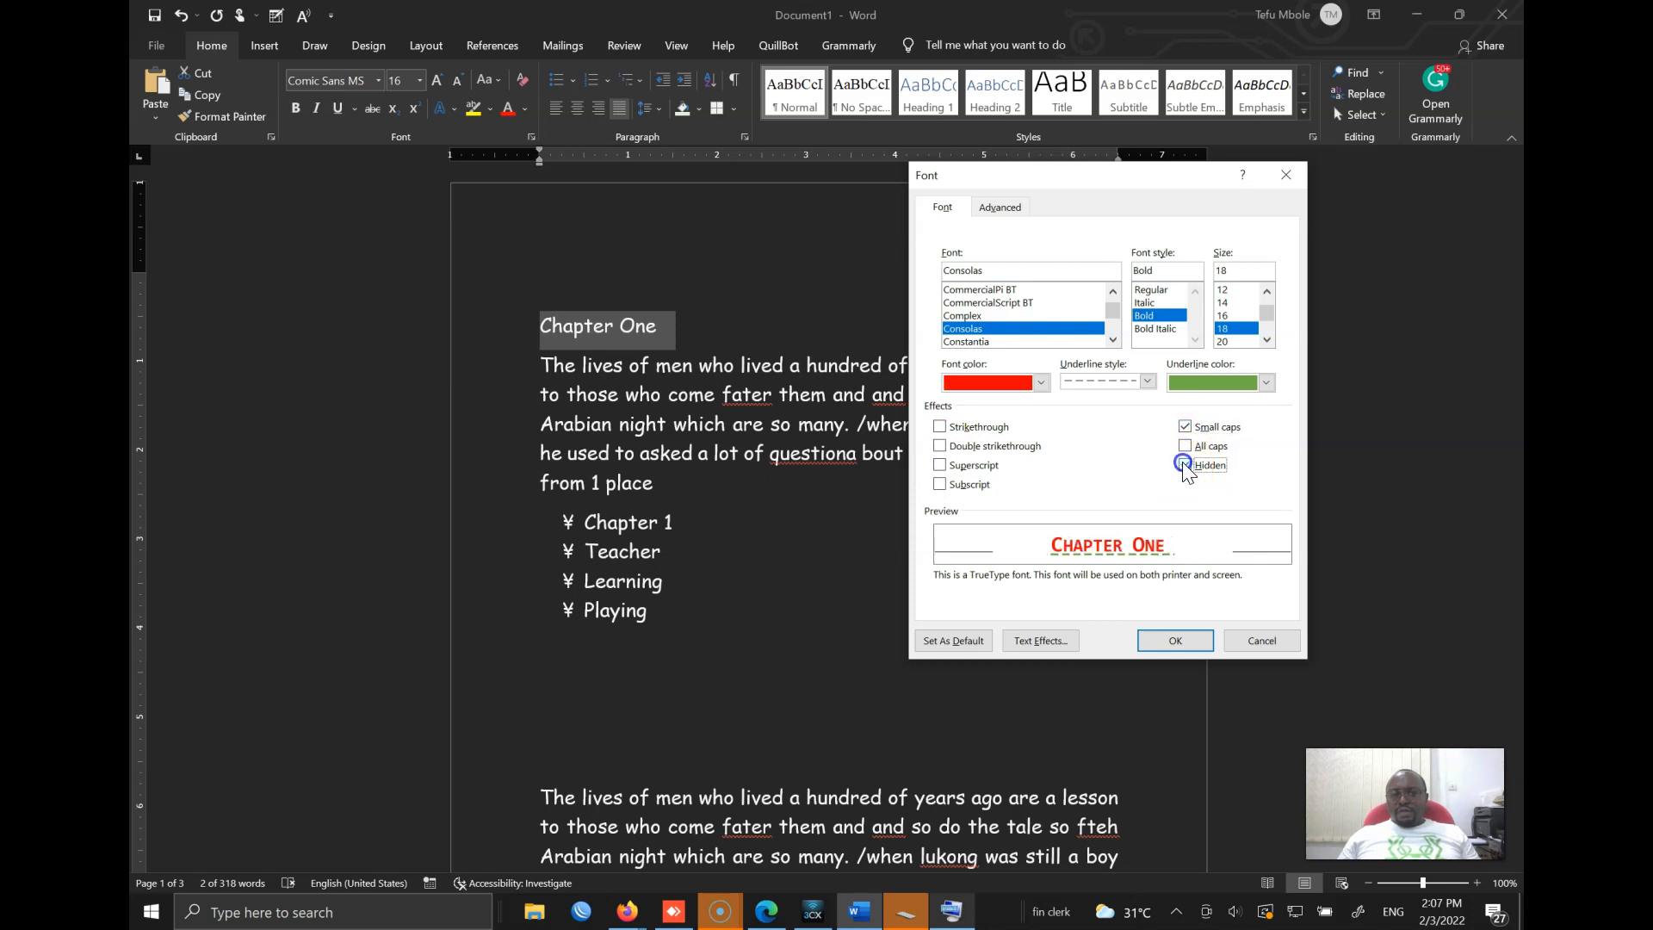
left_click(1185, 427)
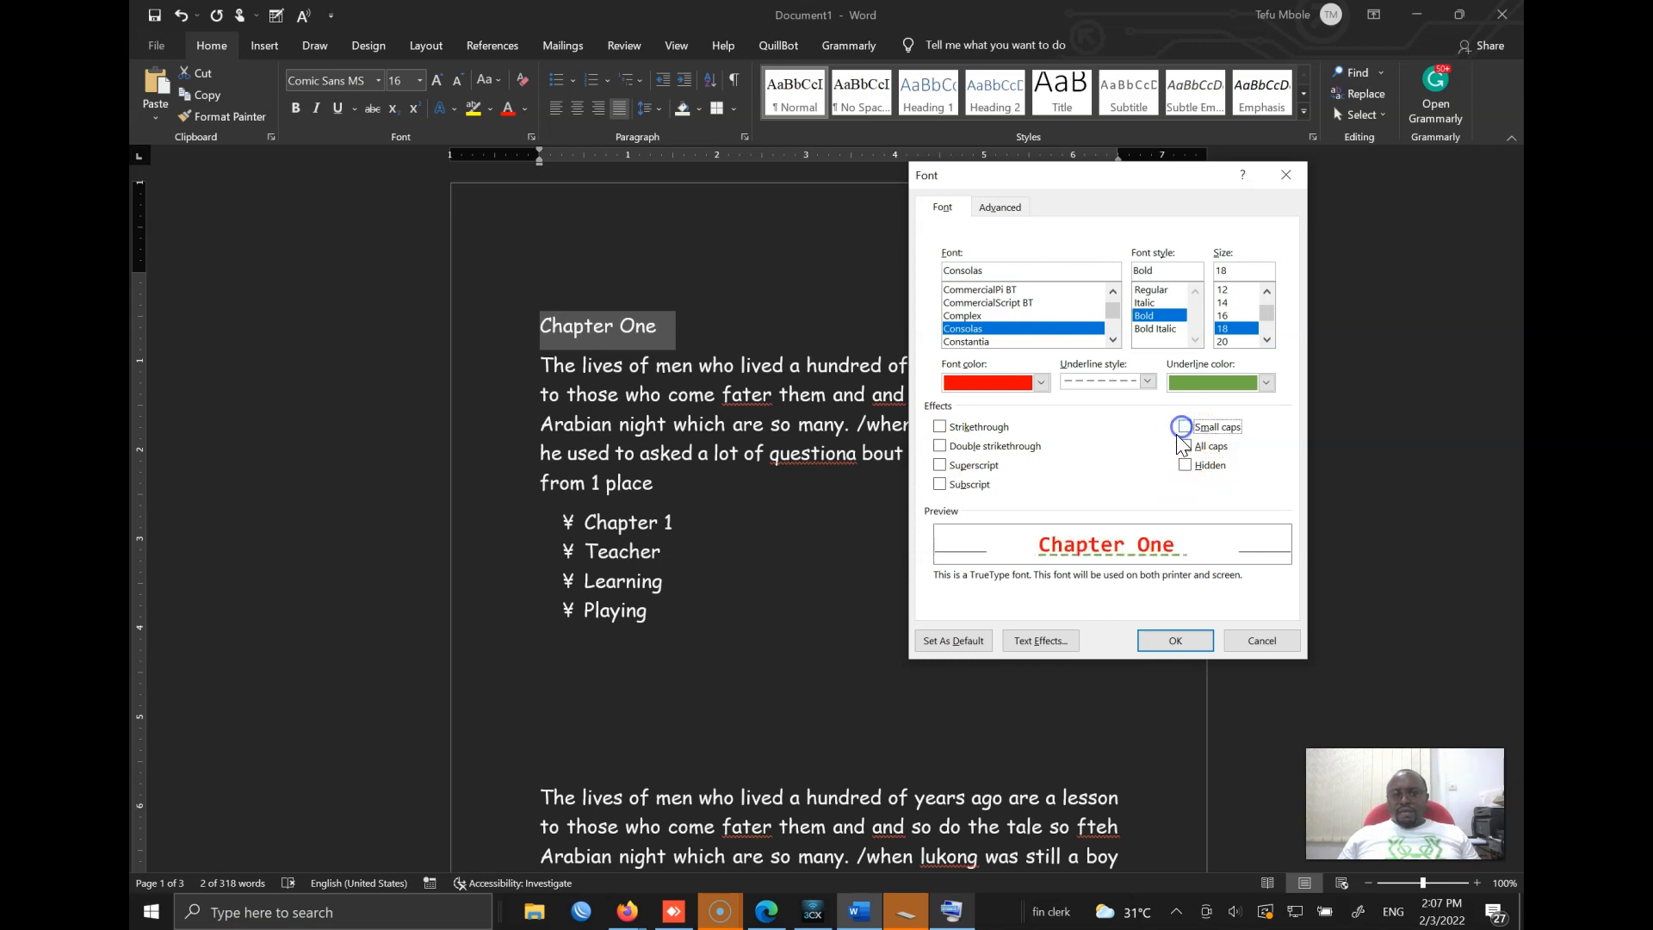
Try the Subscript and Superscript effects on the heading and leave both off.
left_click(940, 483)
left_click(948, 465)
left_click(950, 483)
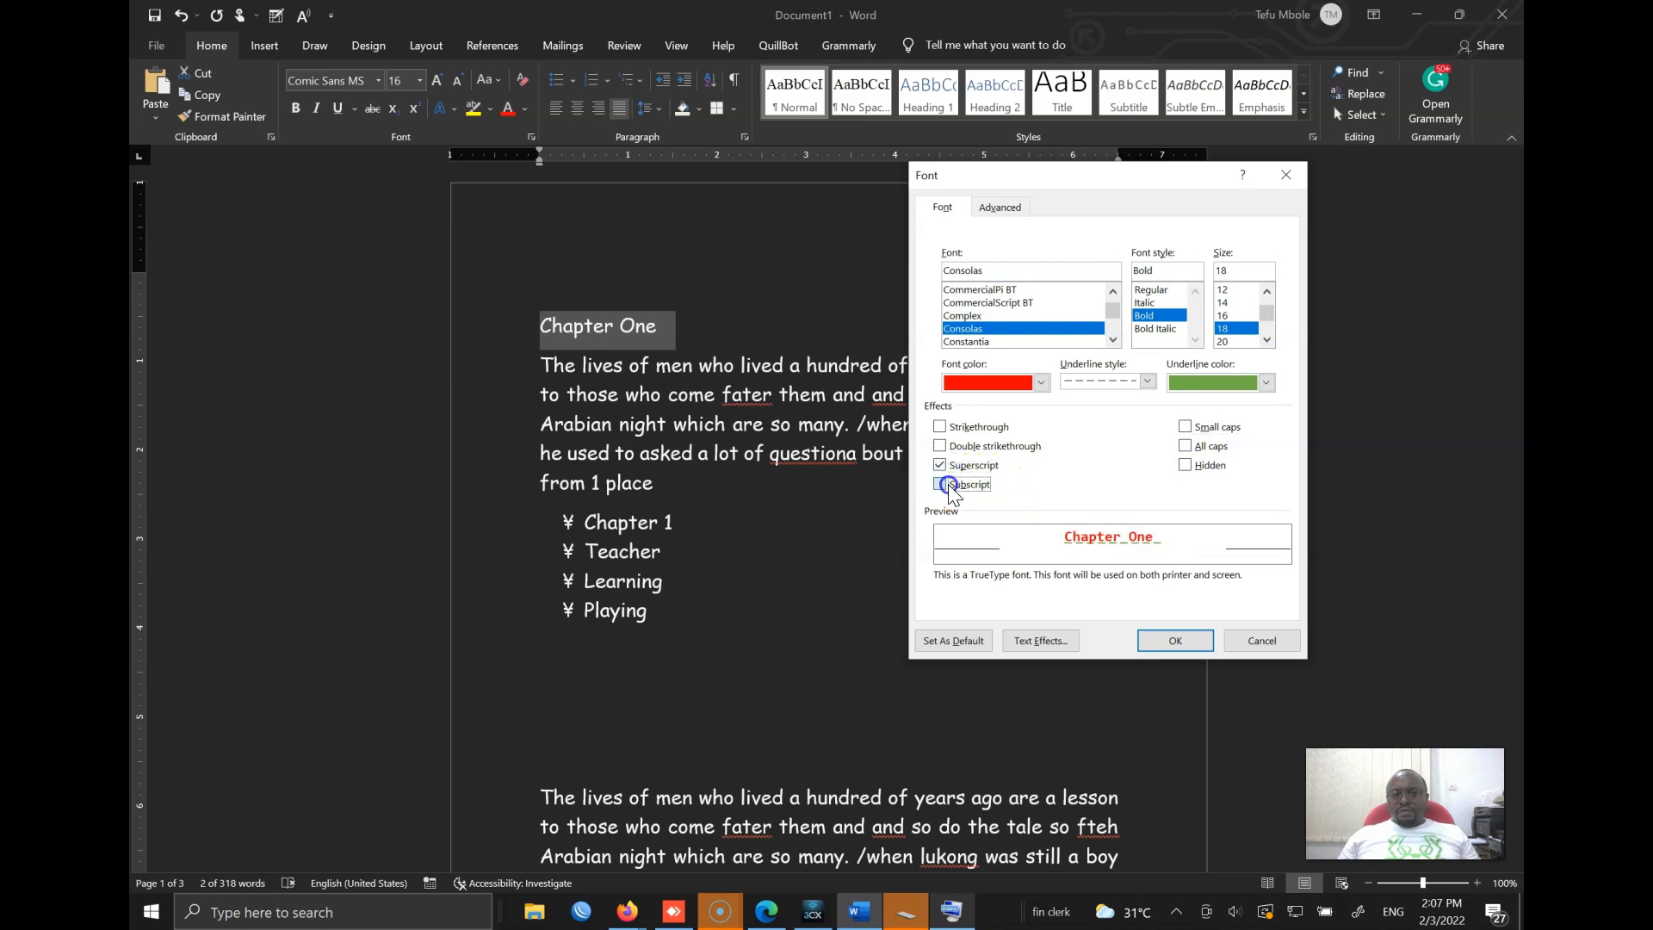
left_click(954, 469)
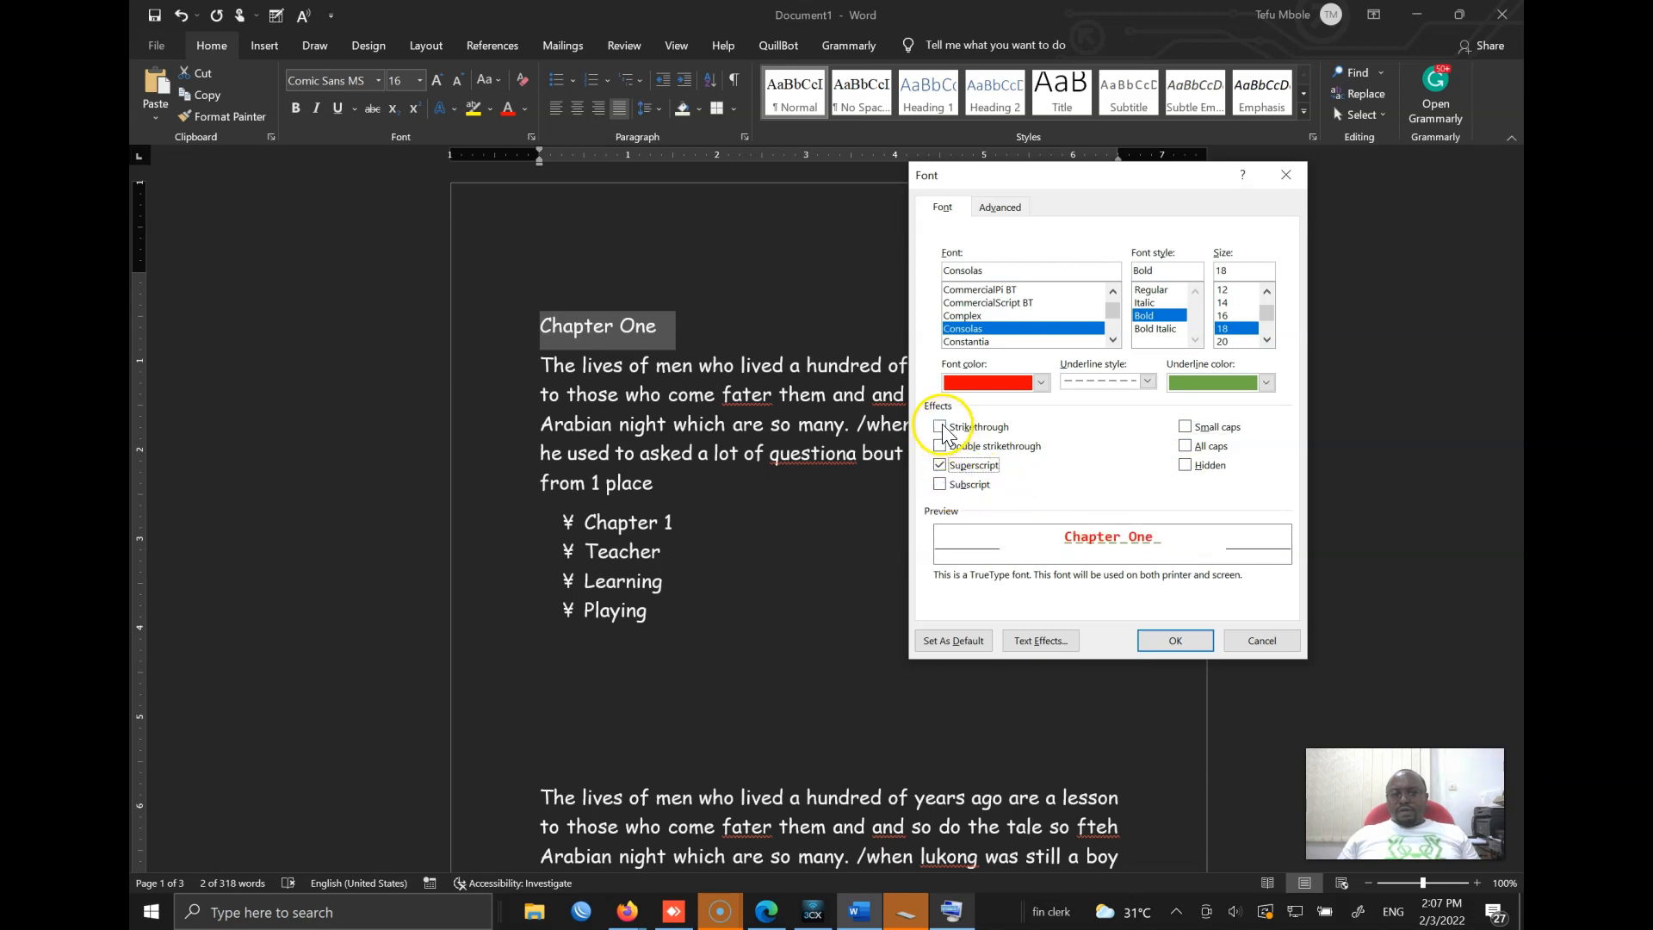
left_click(940, 465)
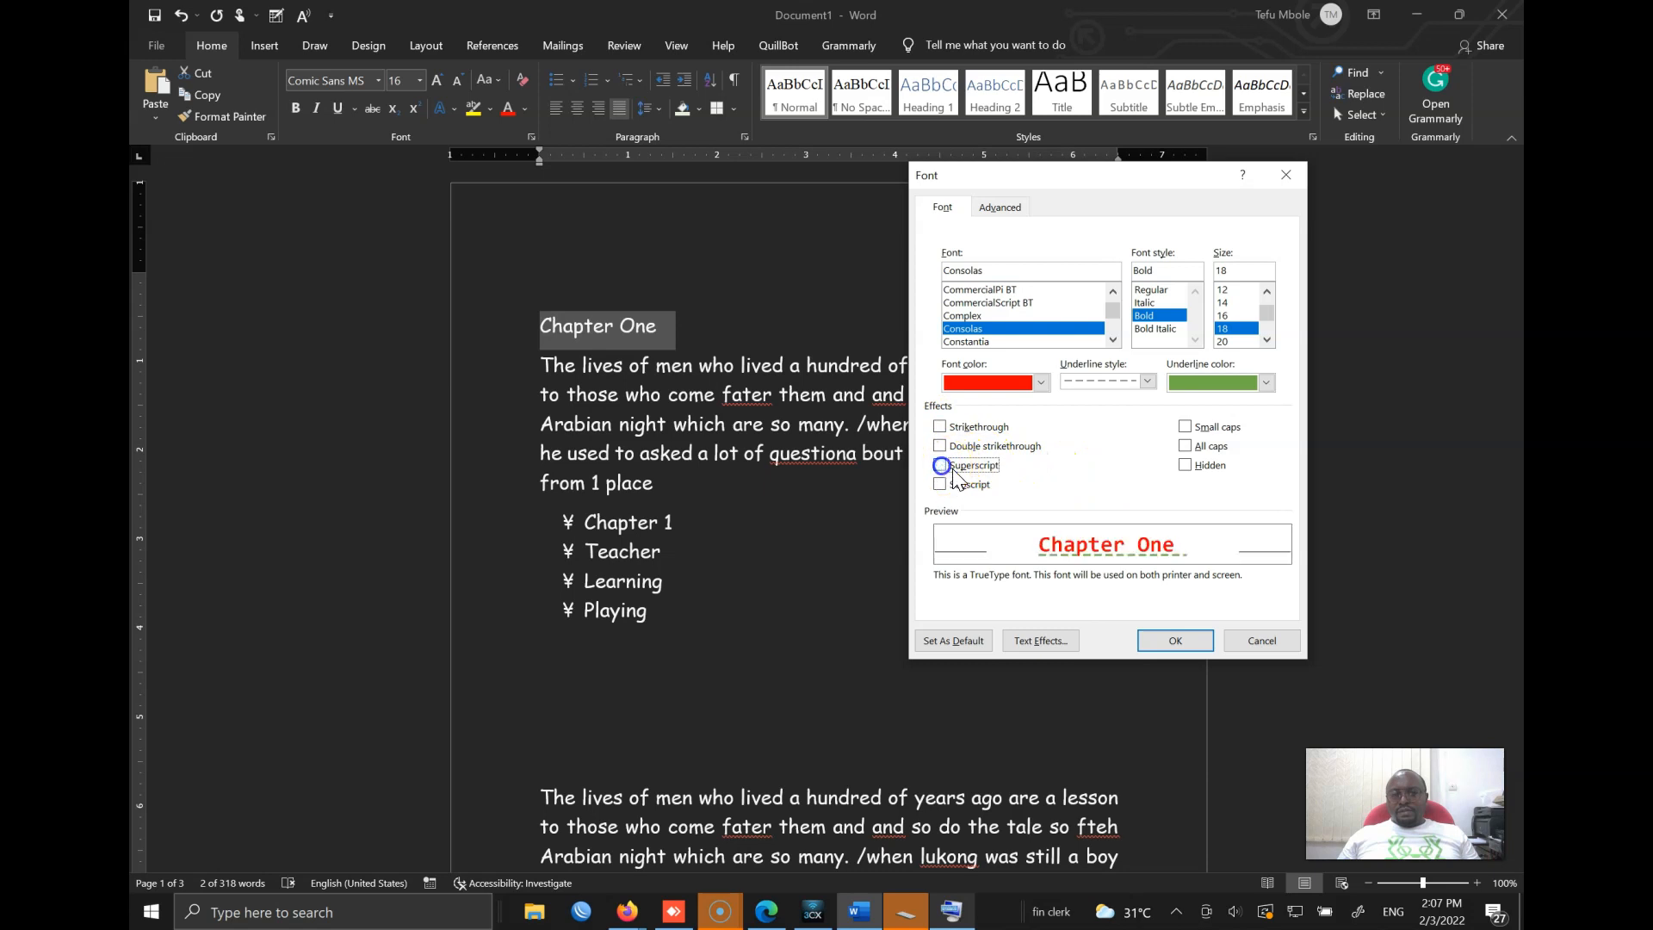
In the heading's text effects, choose a red text fill, try No fill, and return to Solid fill.
left_click(1047, 642)
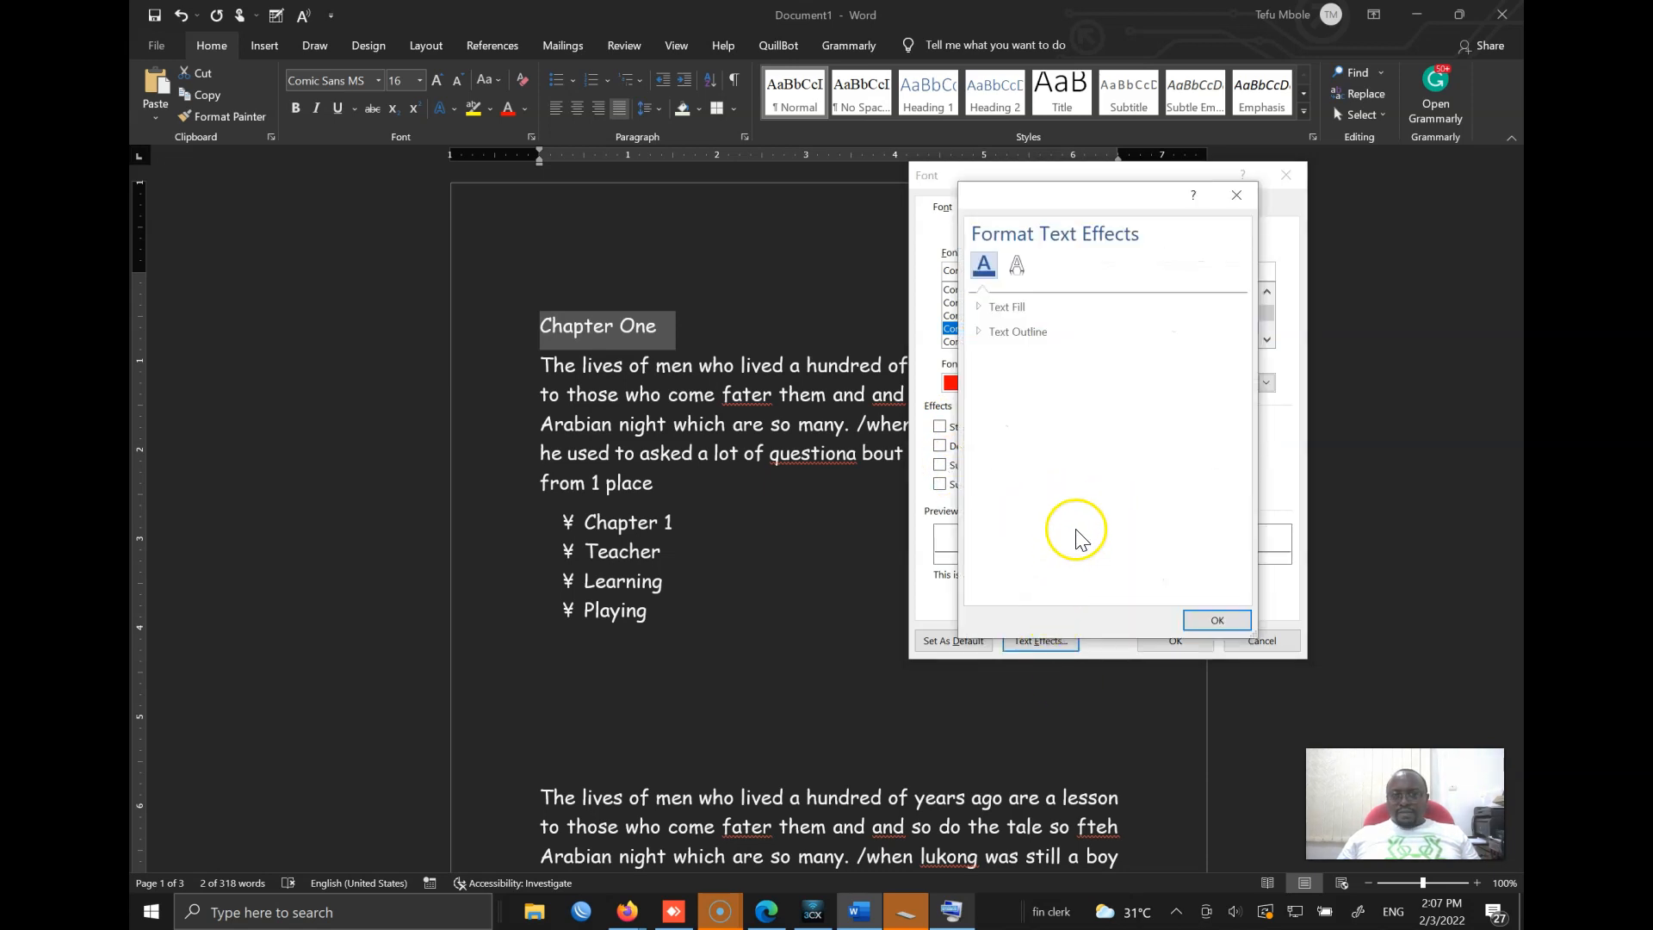
left_click(982, 333)
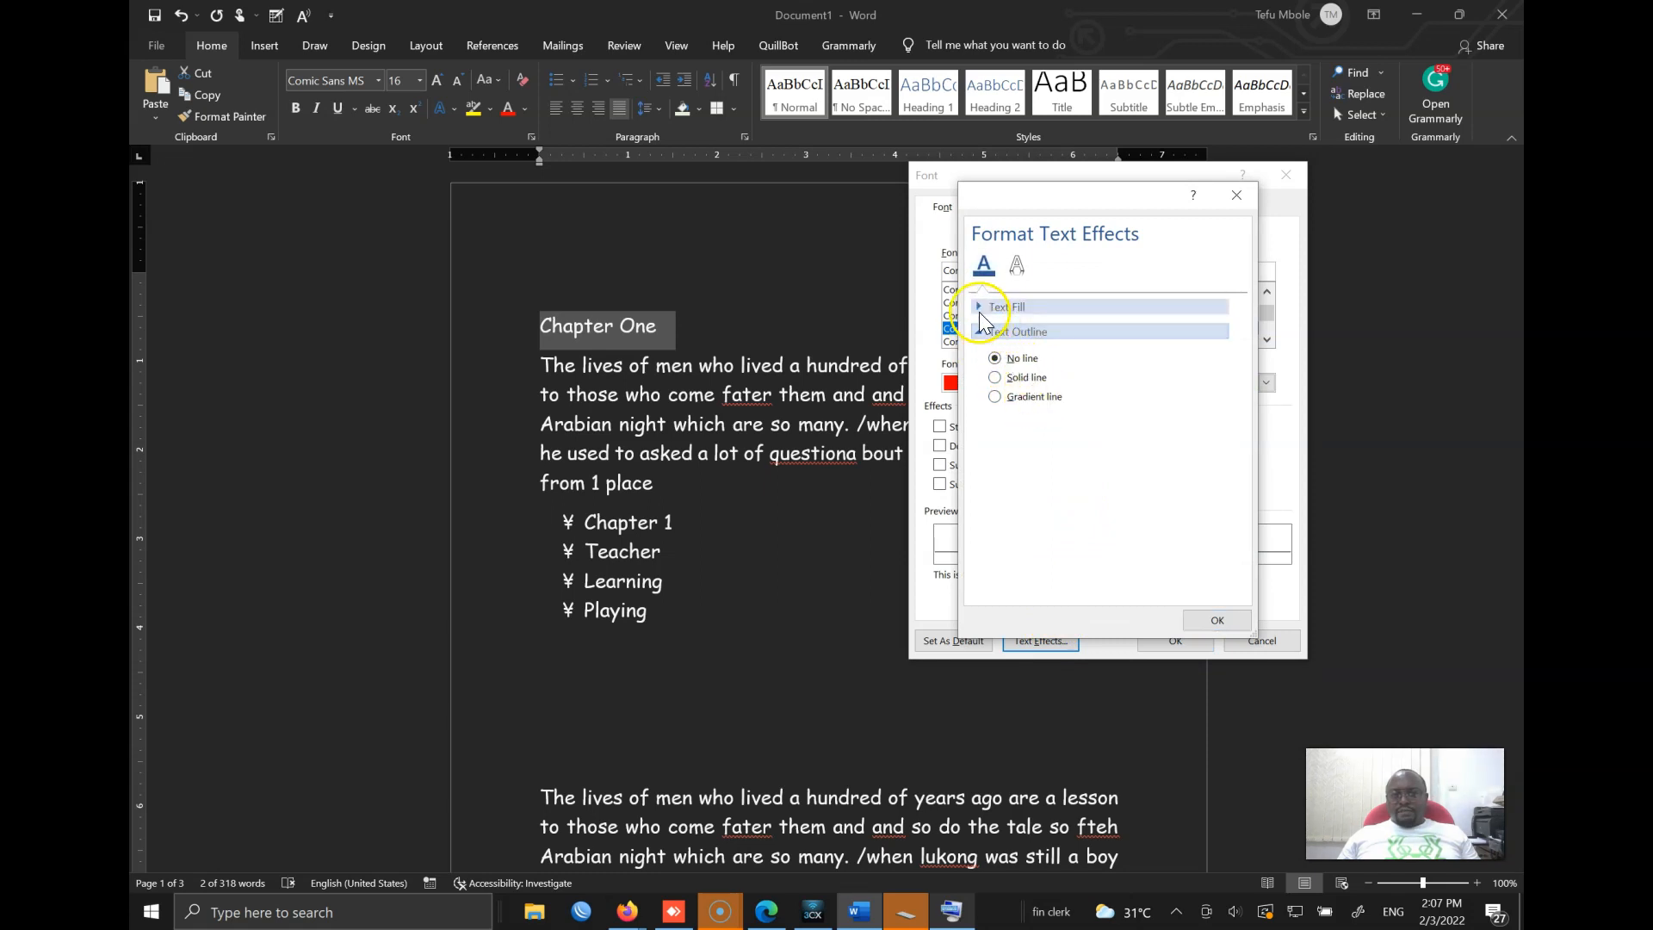
left_click(992, 308)
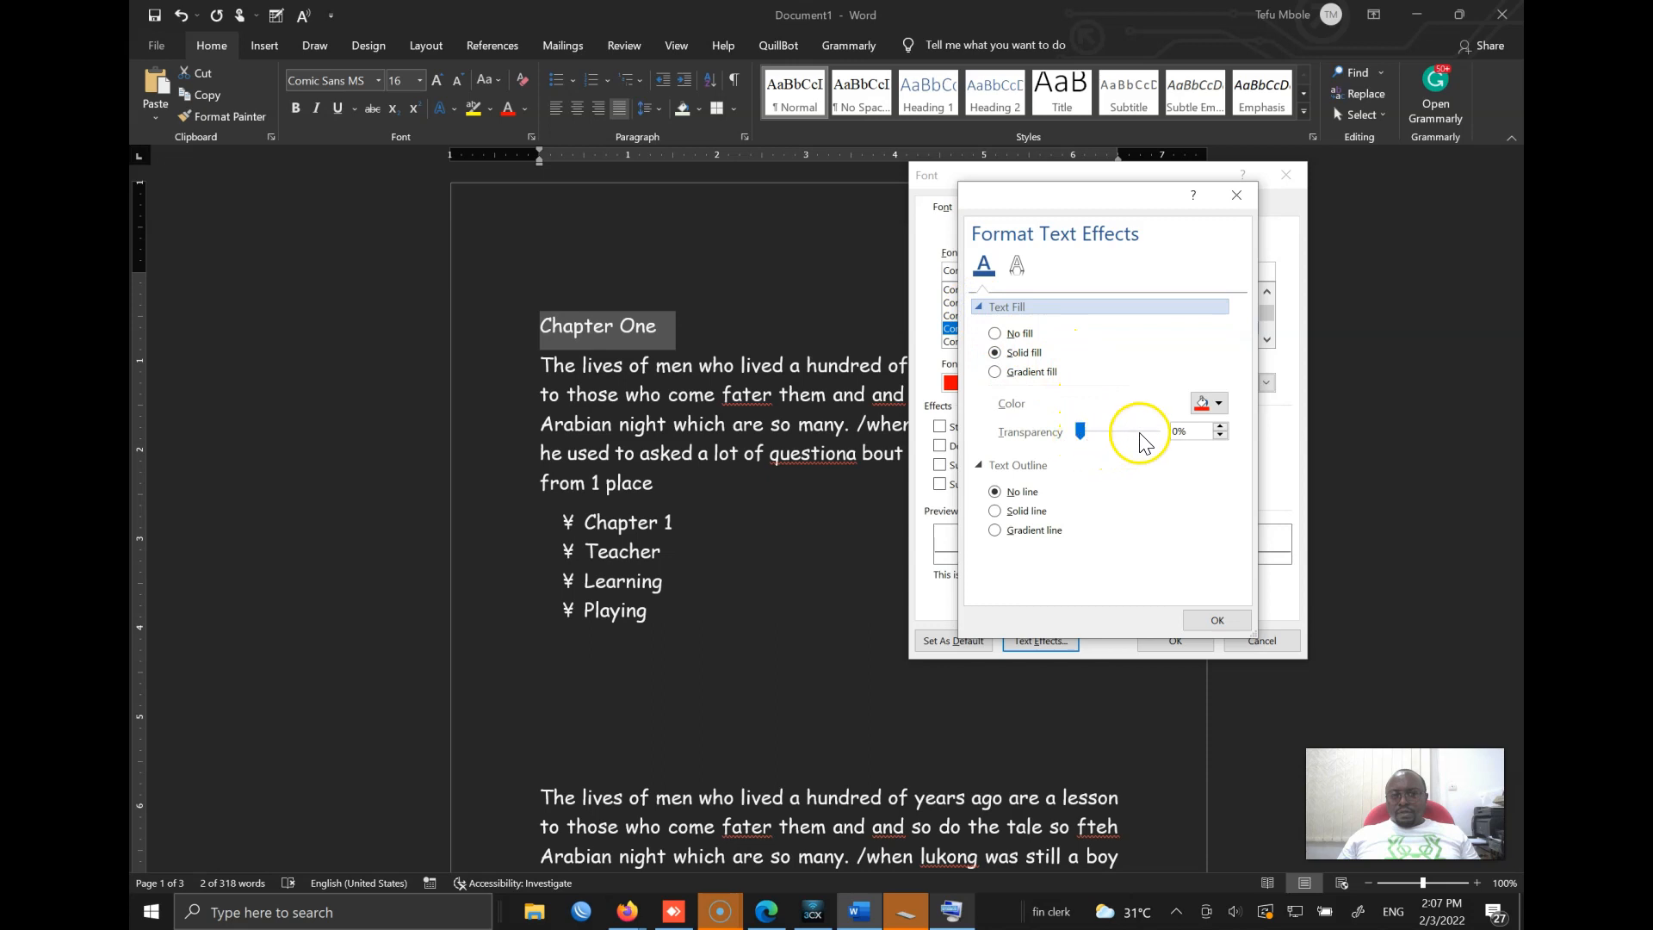
left_click(1219, 402)
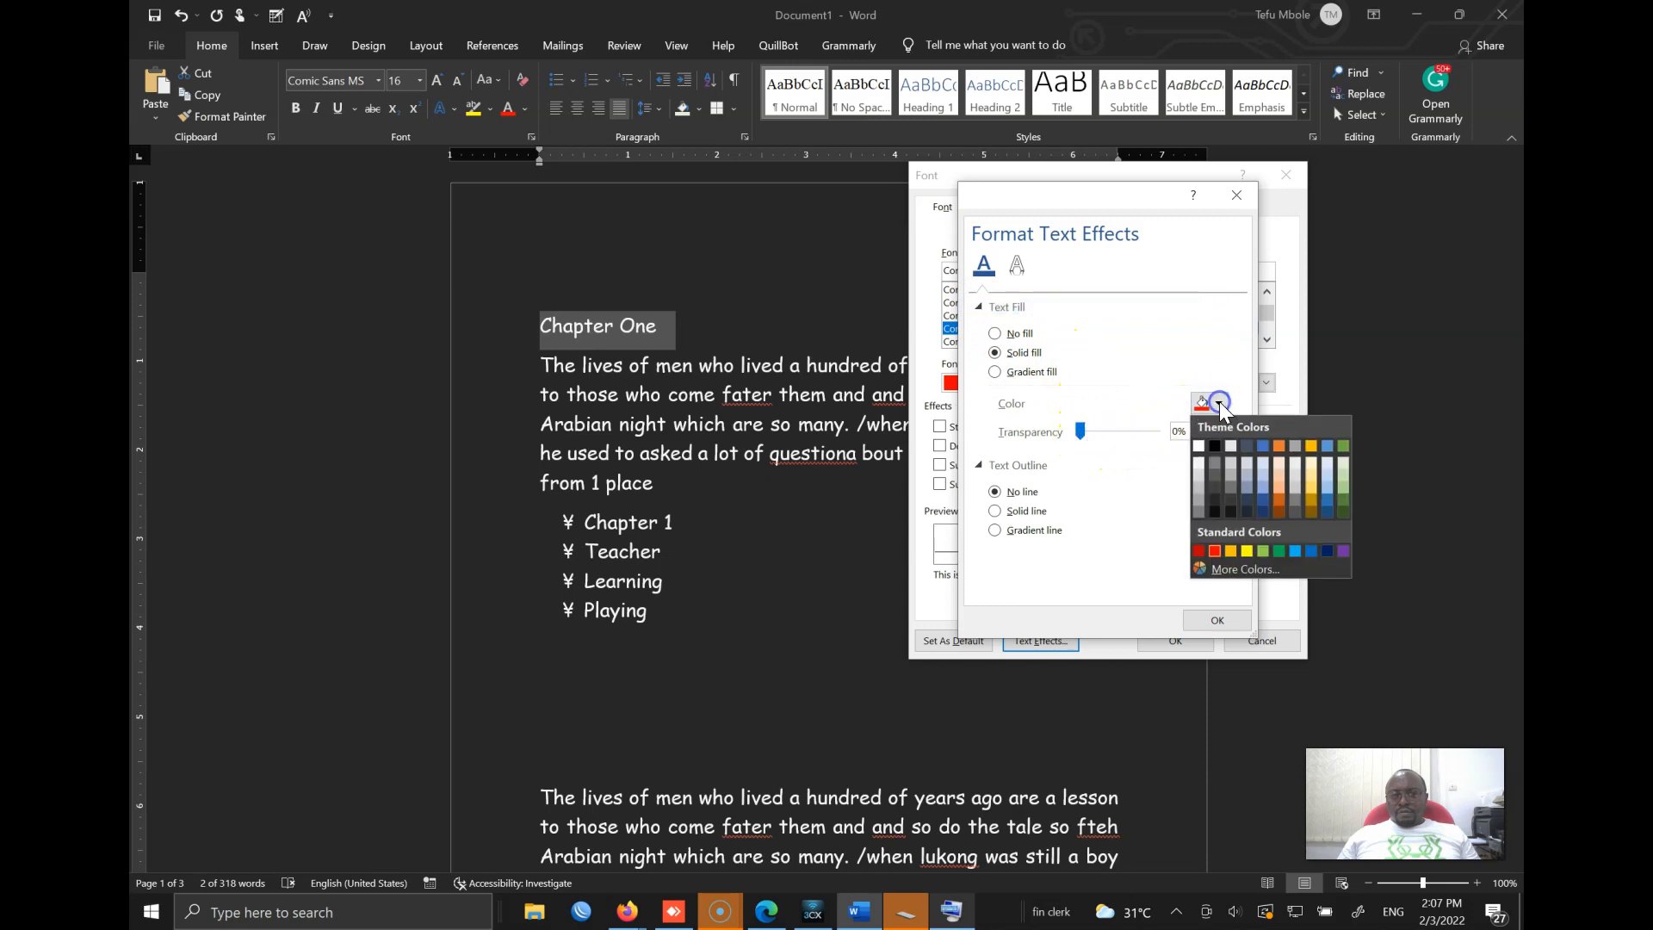
left_click(1208, 551)
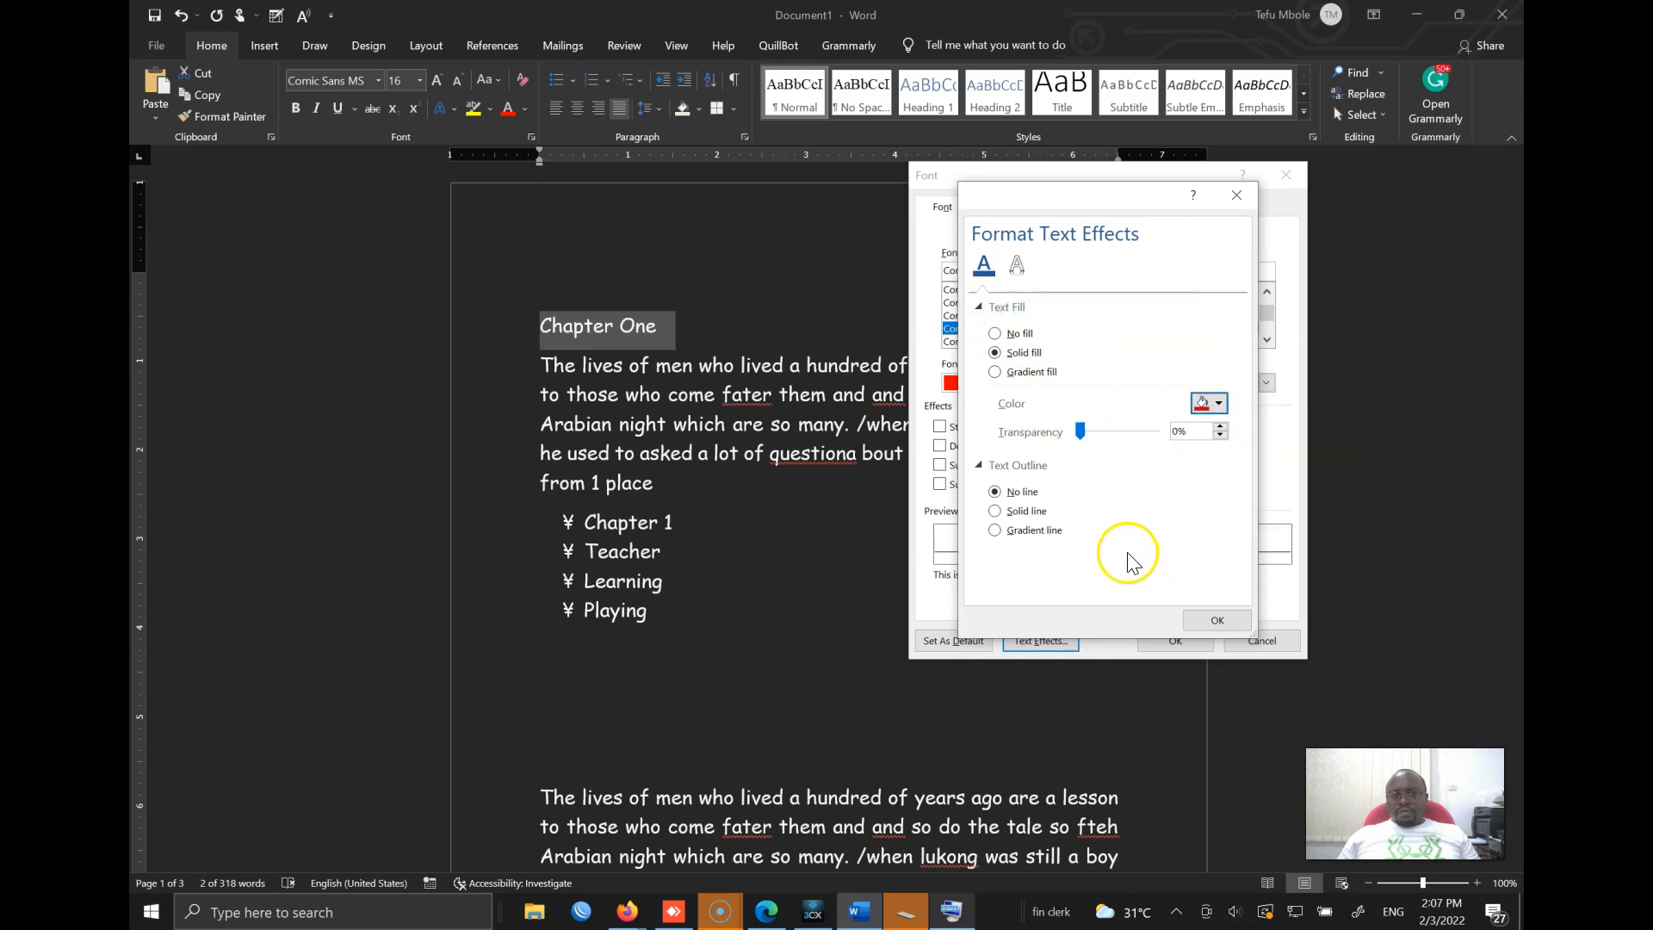
left_click(1013, 335)
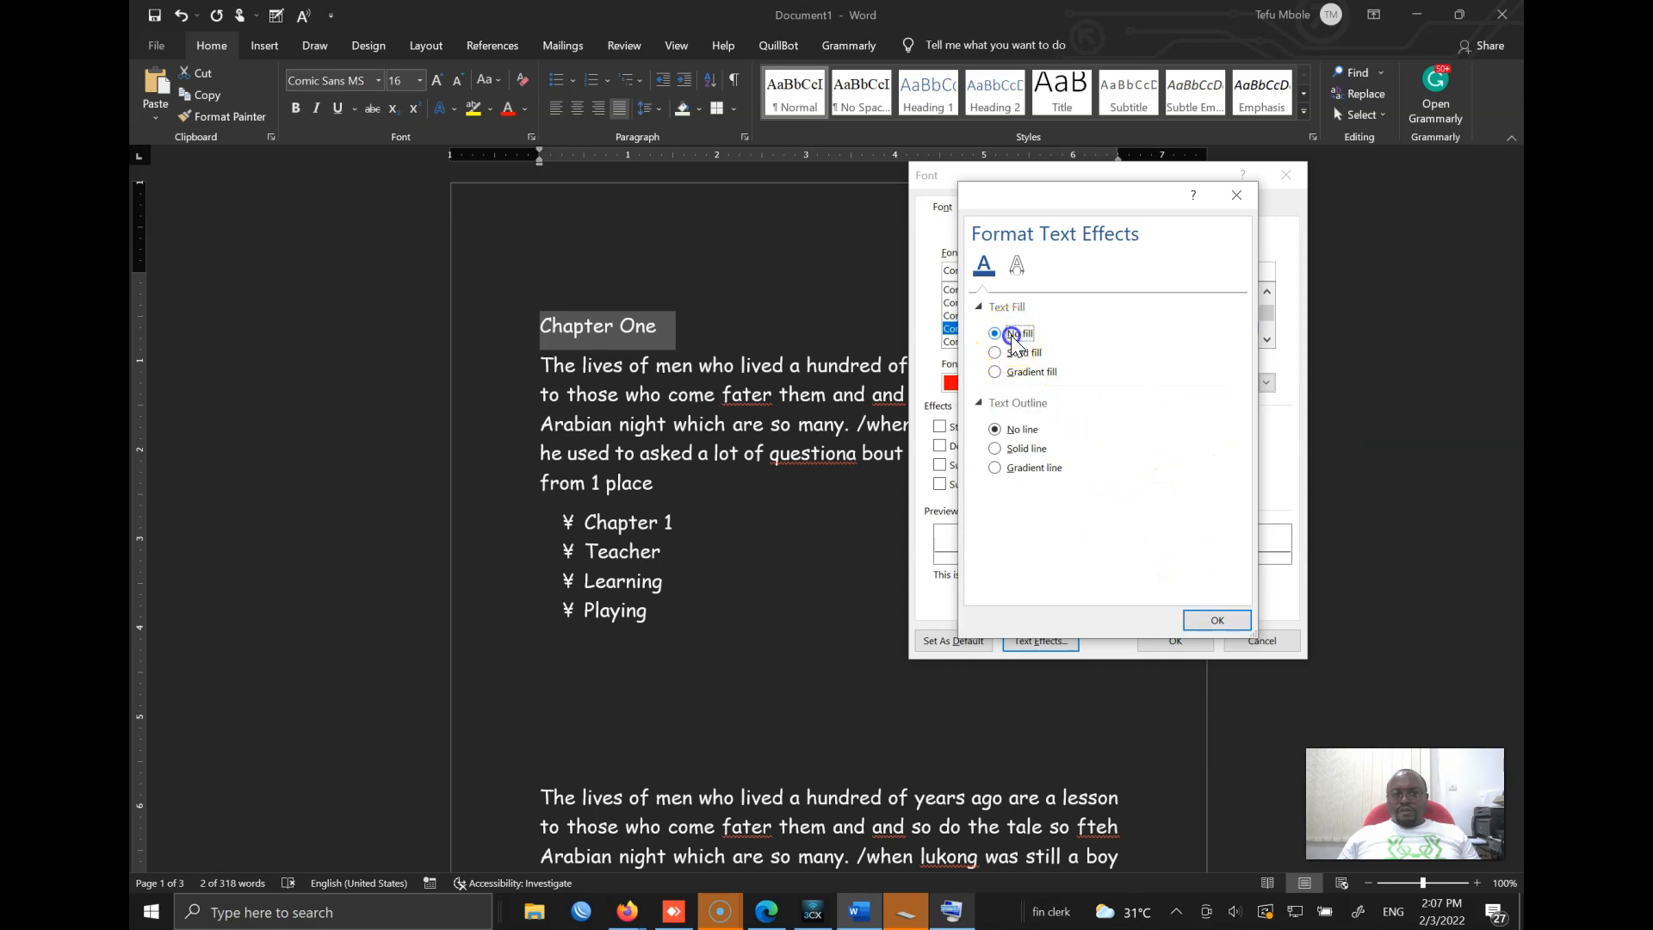
left_click(1013, 353)
Give the heading's text a solid outline in a blue theme color.
left_click(1029, 511)
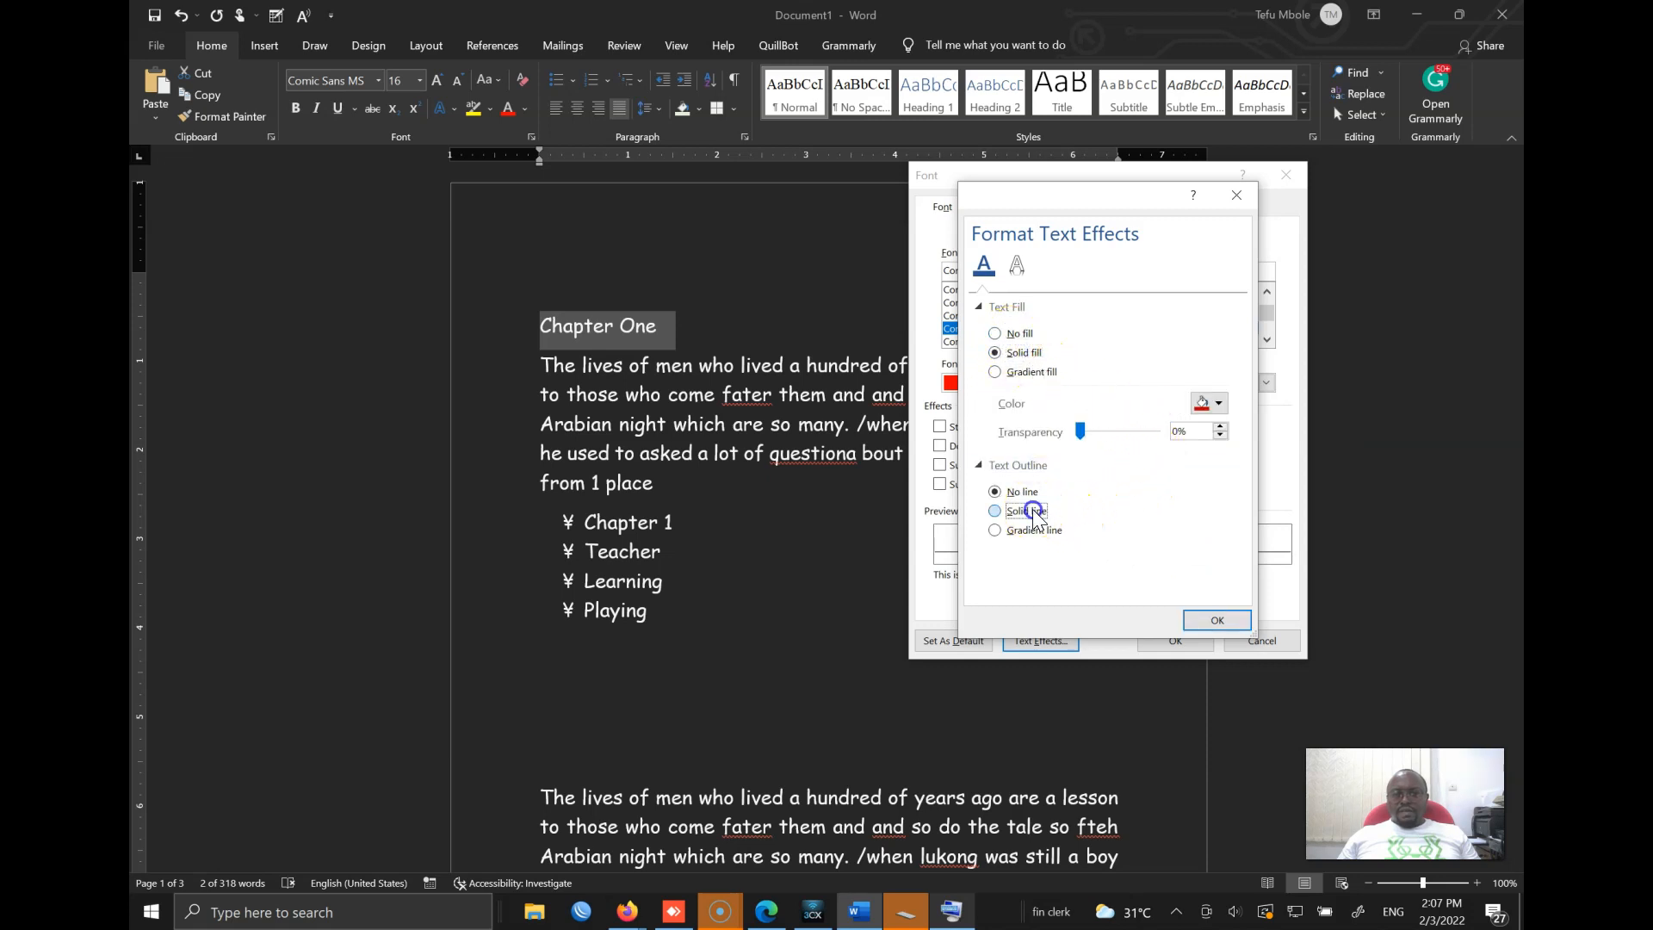
left_click(1214, 562)
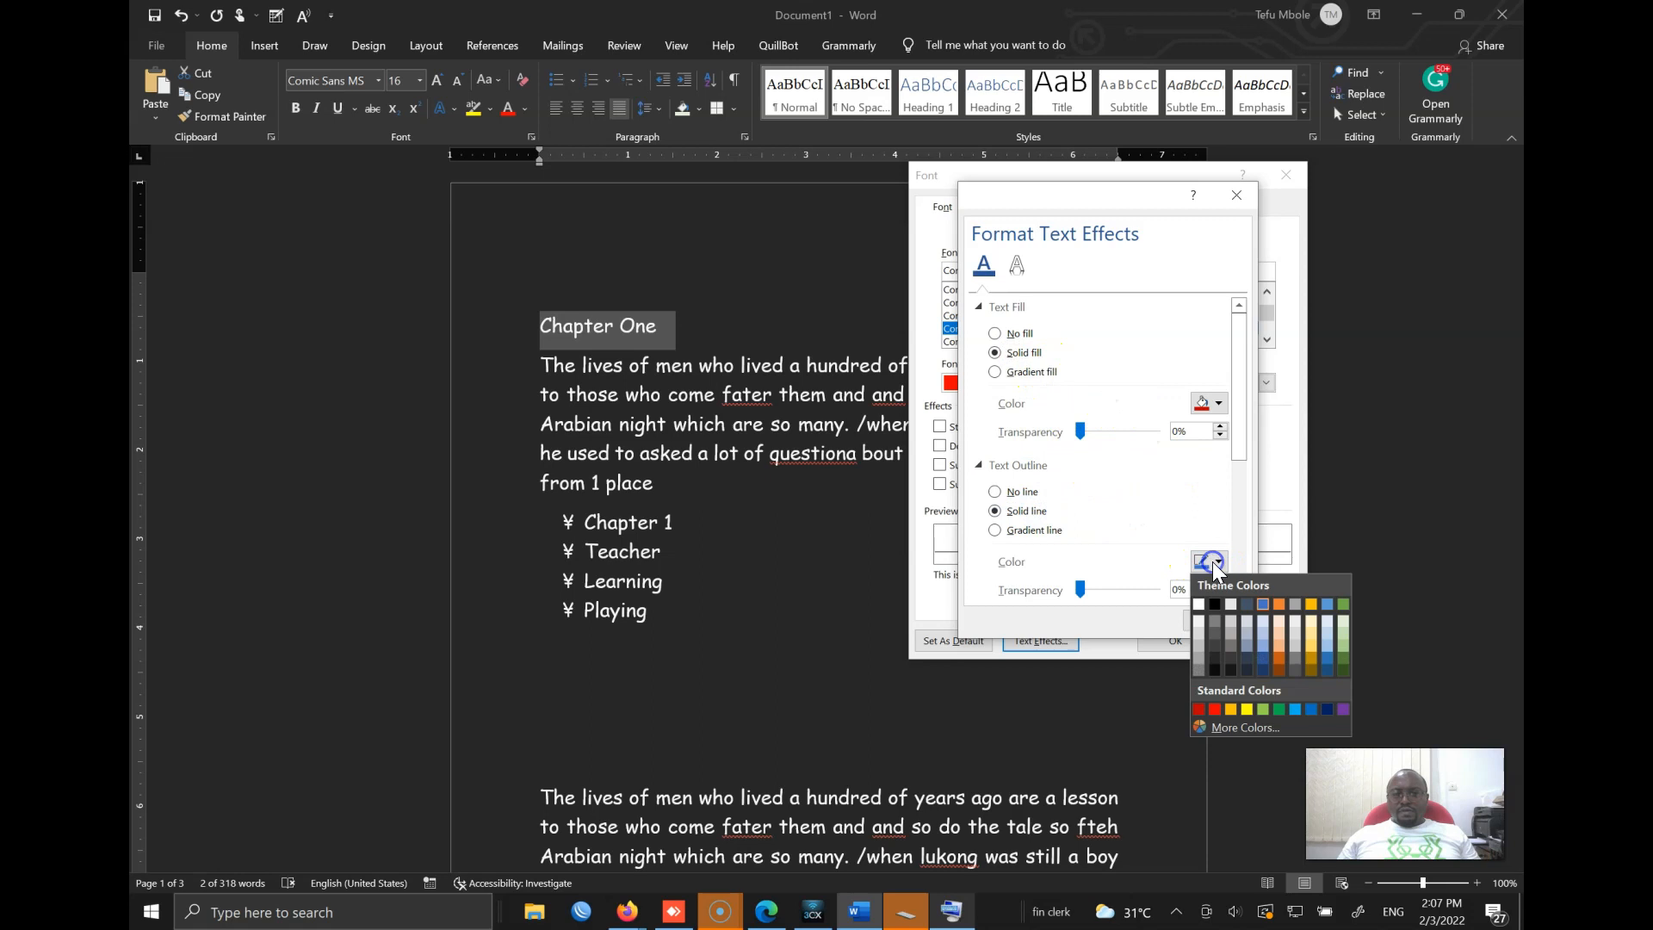
left_click(1328, 603)
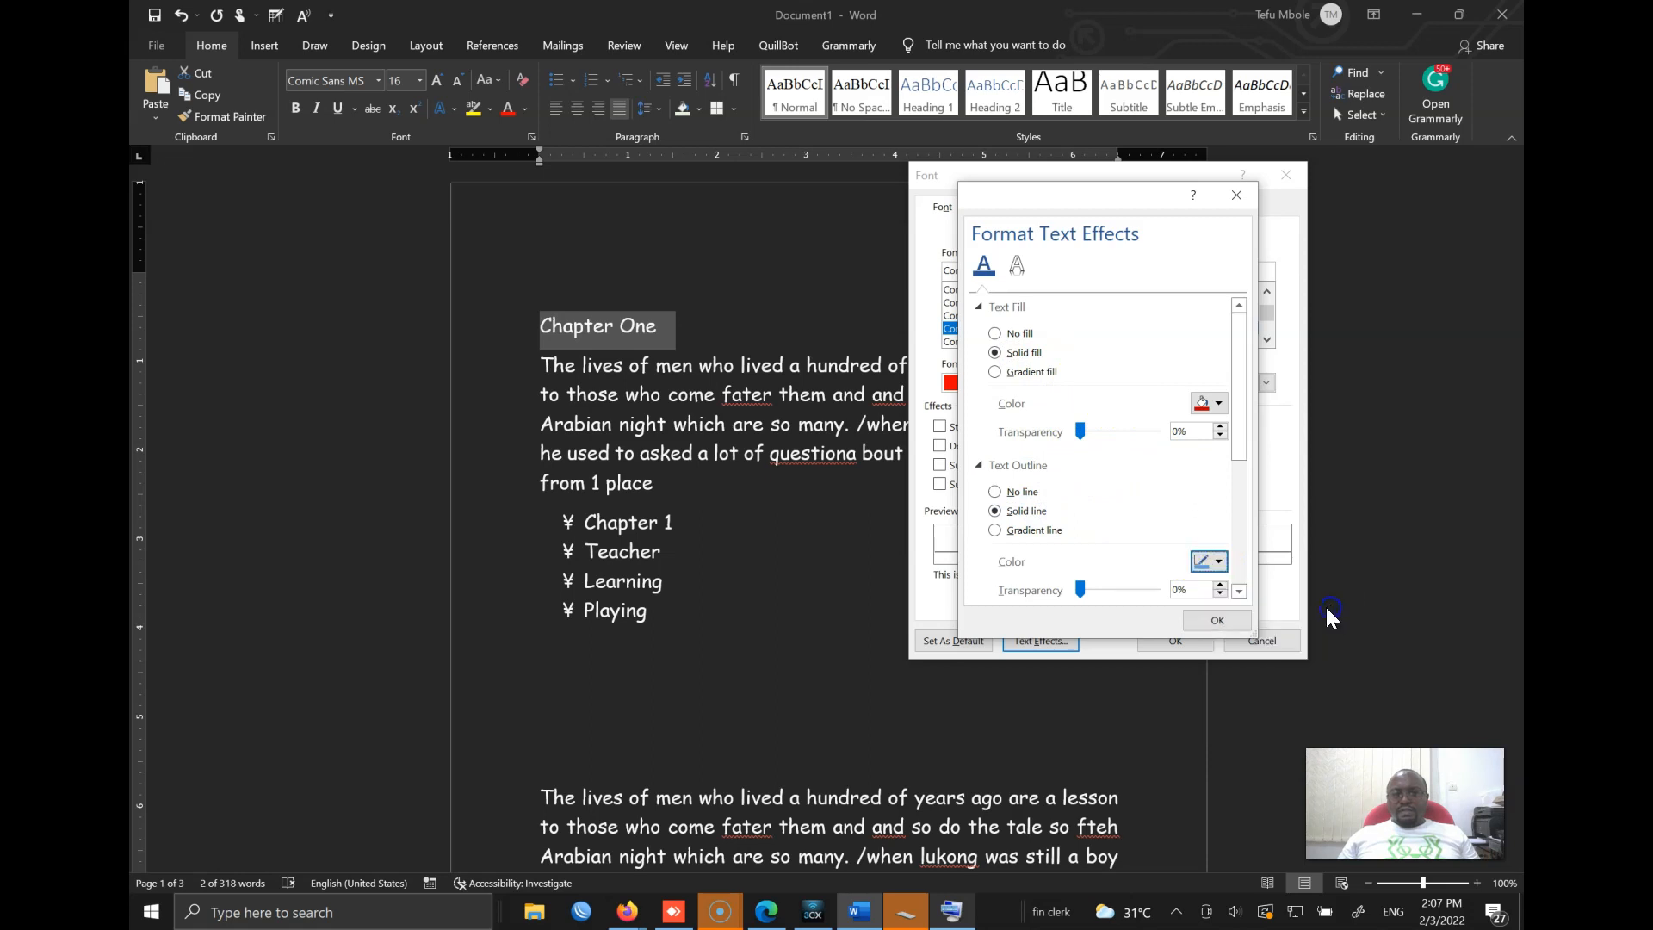
Set the heading's glow size to 5 pt and reflection transparency to 75%, and apply the font formatting.
left_click(1017, 265)
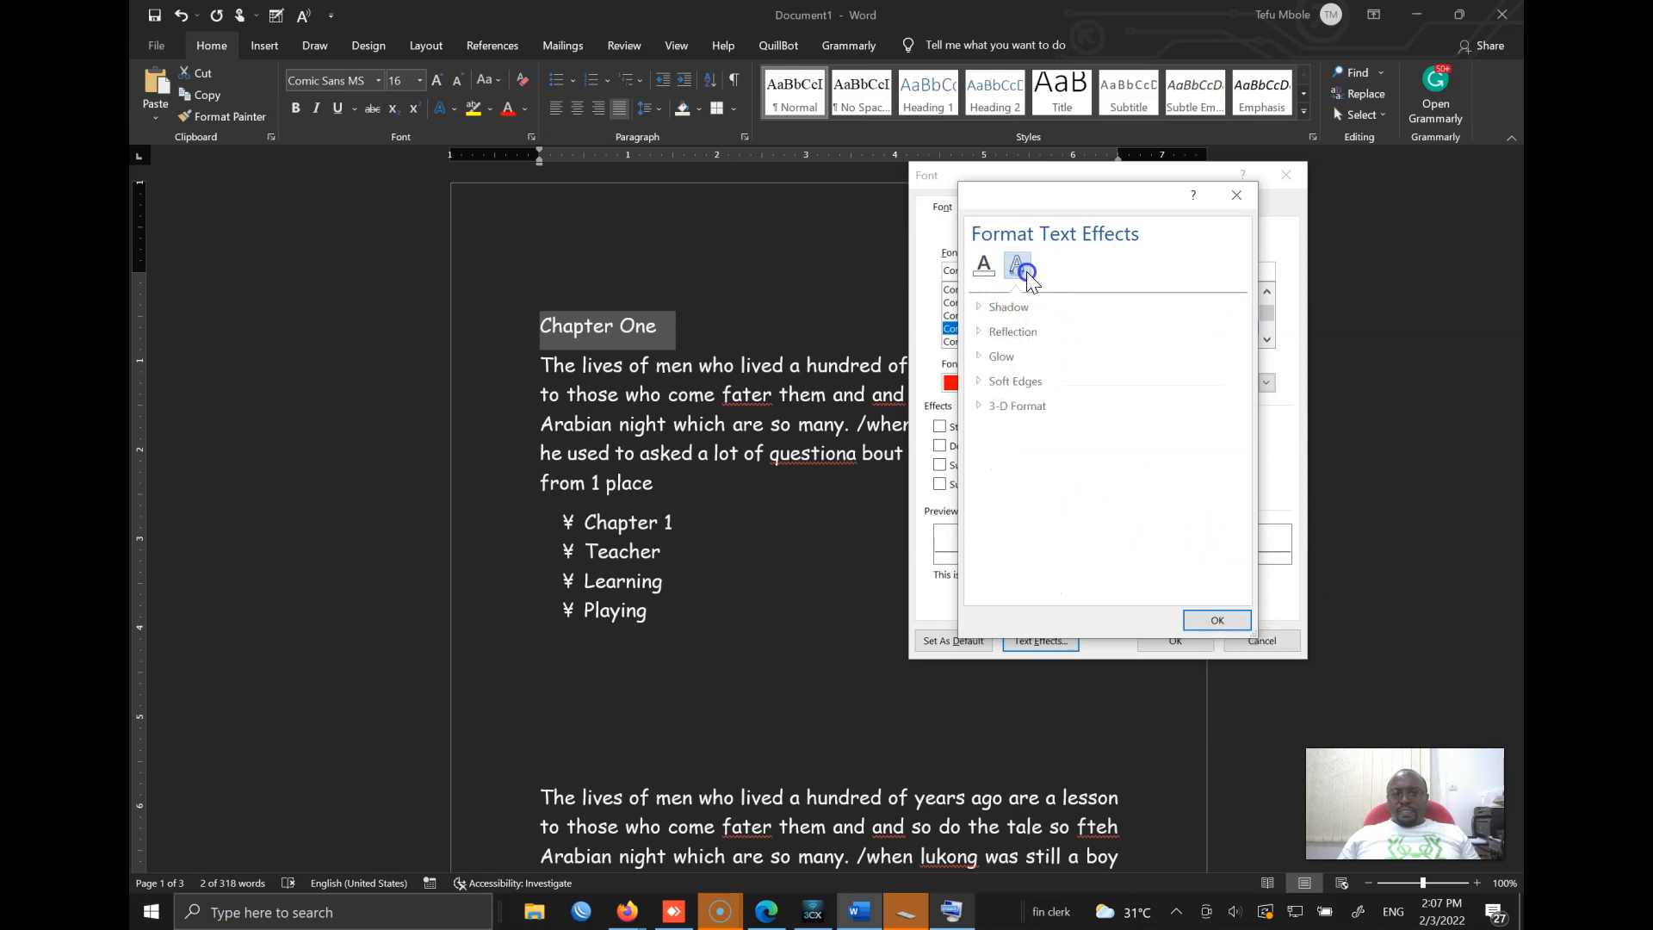
left_click(1010, 356)
left_click(1119, 440)
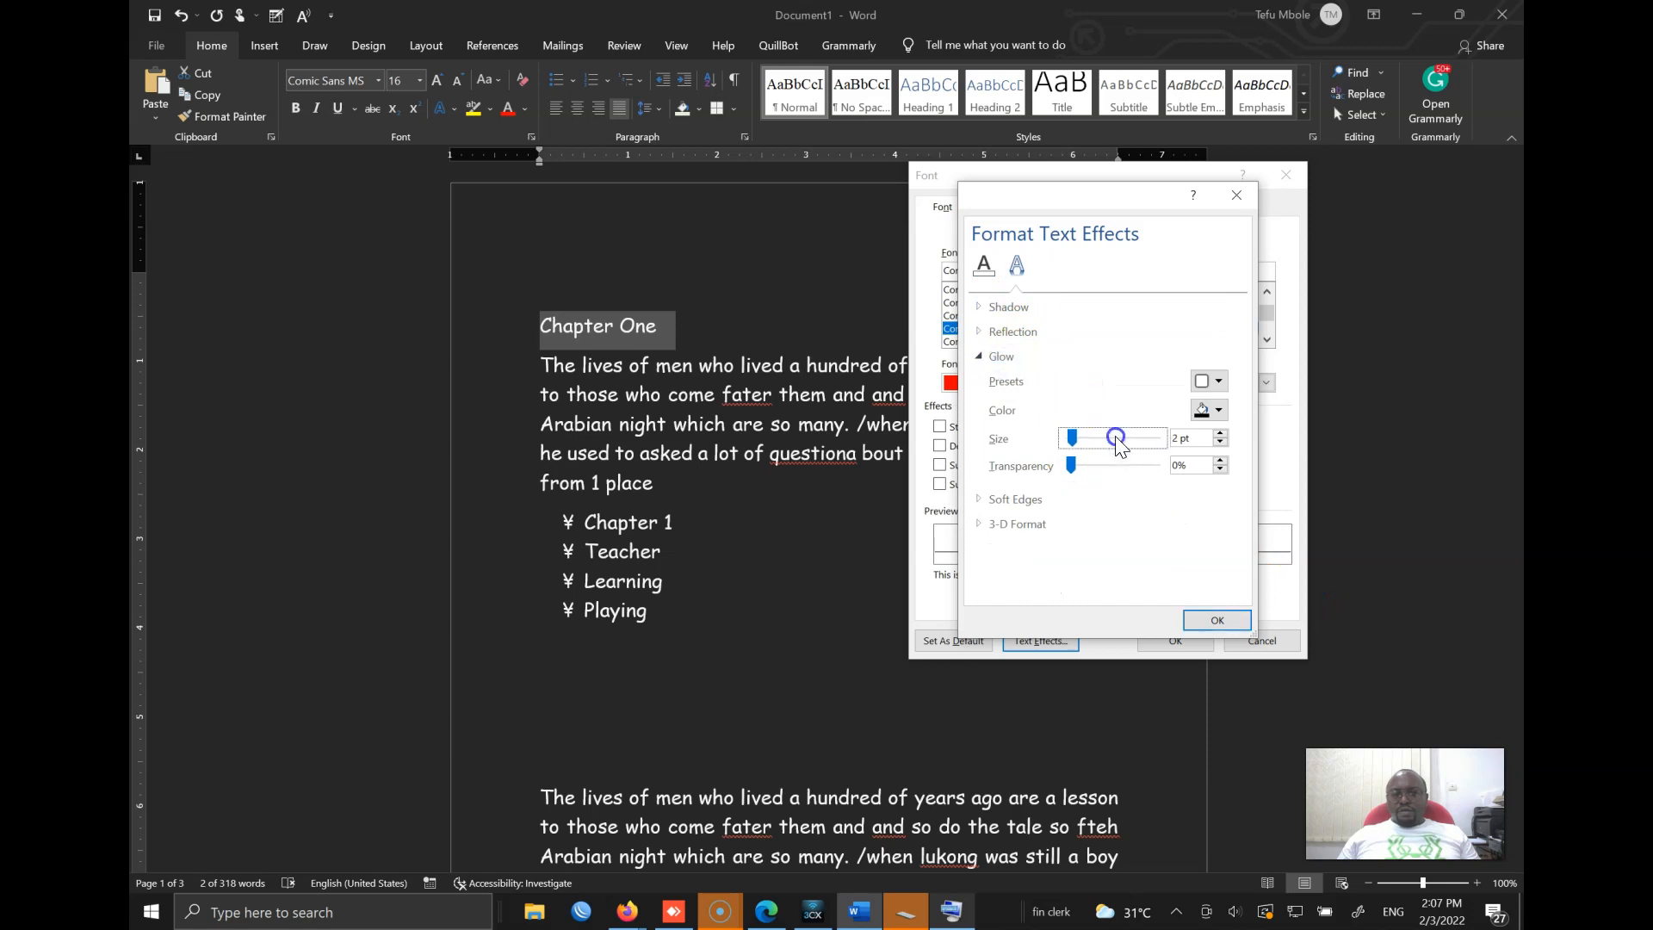
left_click(995, 331)
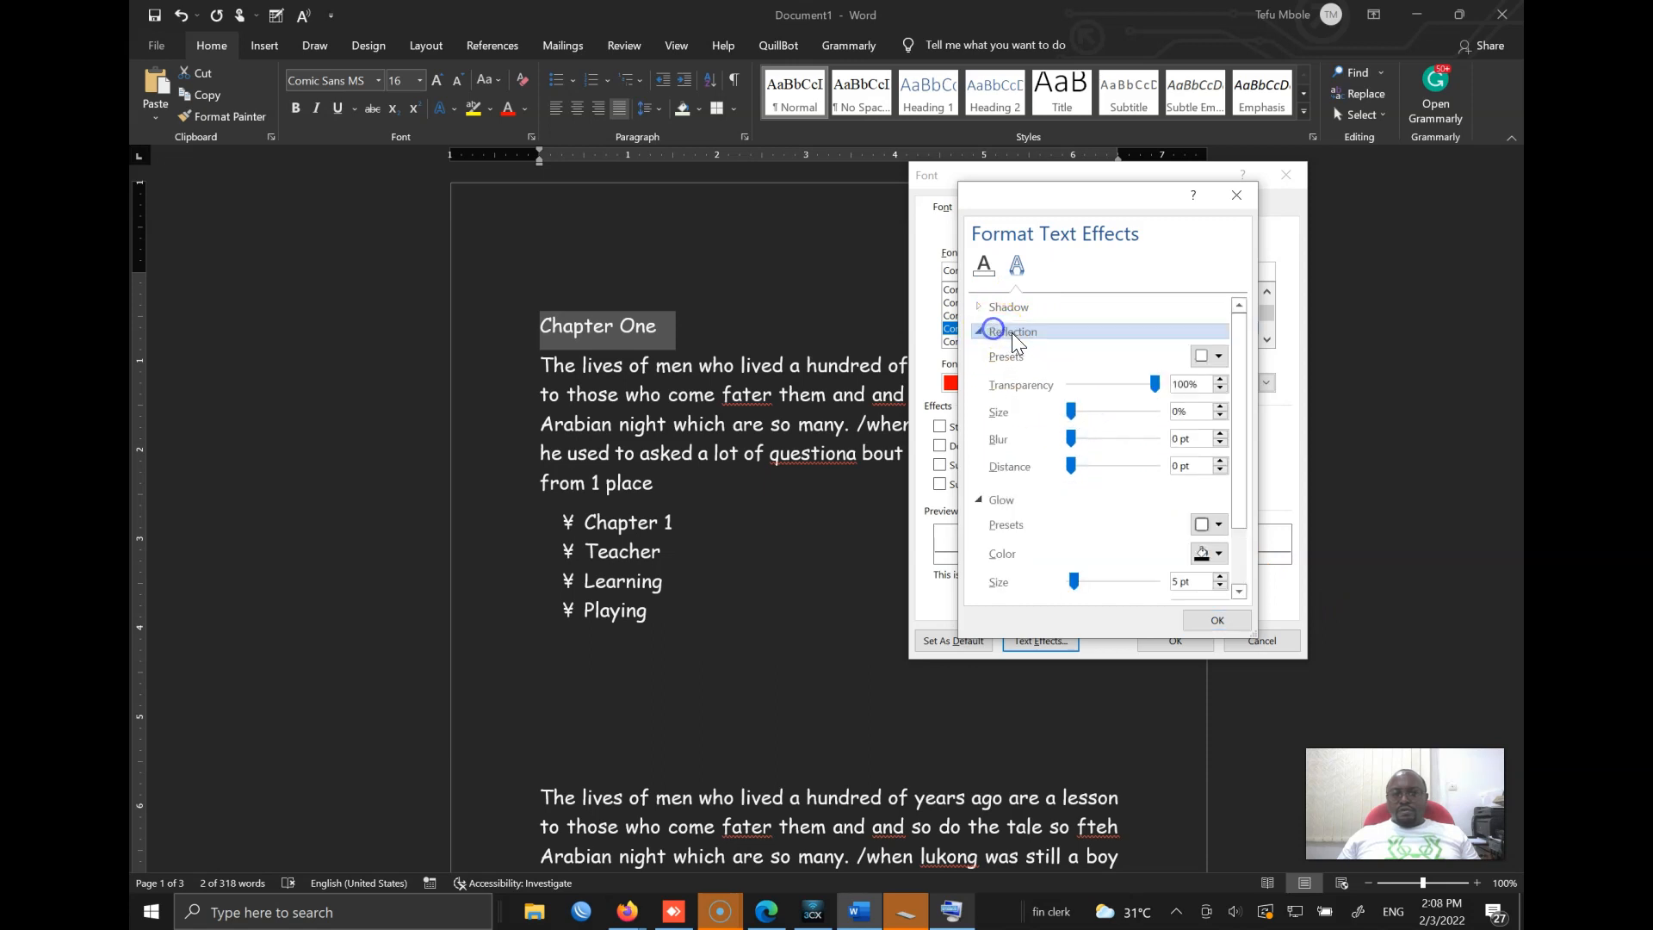
left_click(1137, 383)
key("Return")
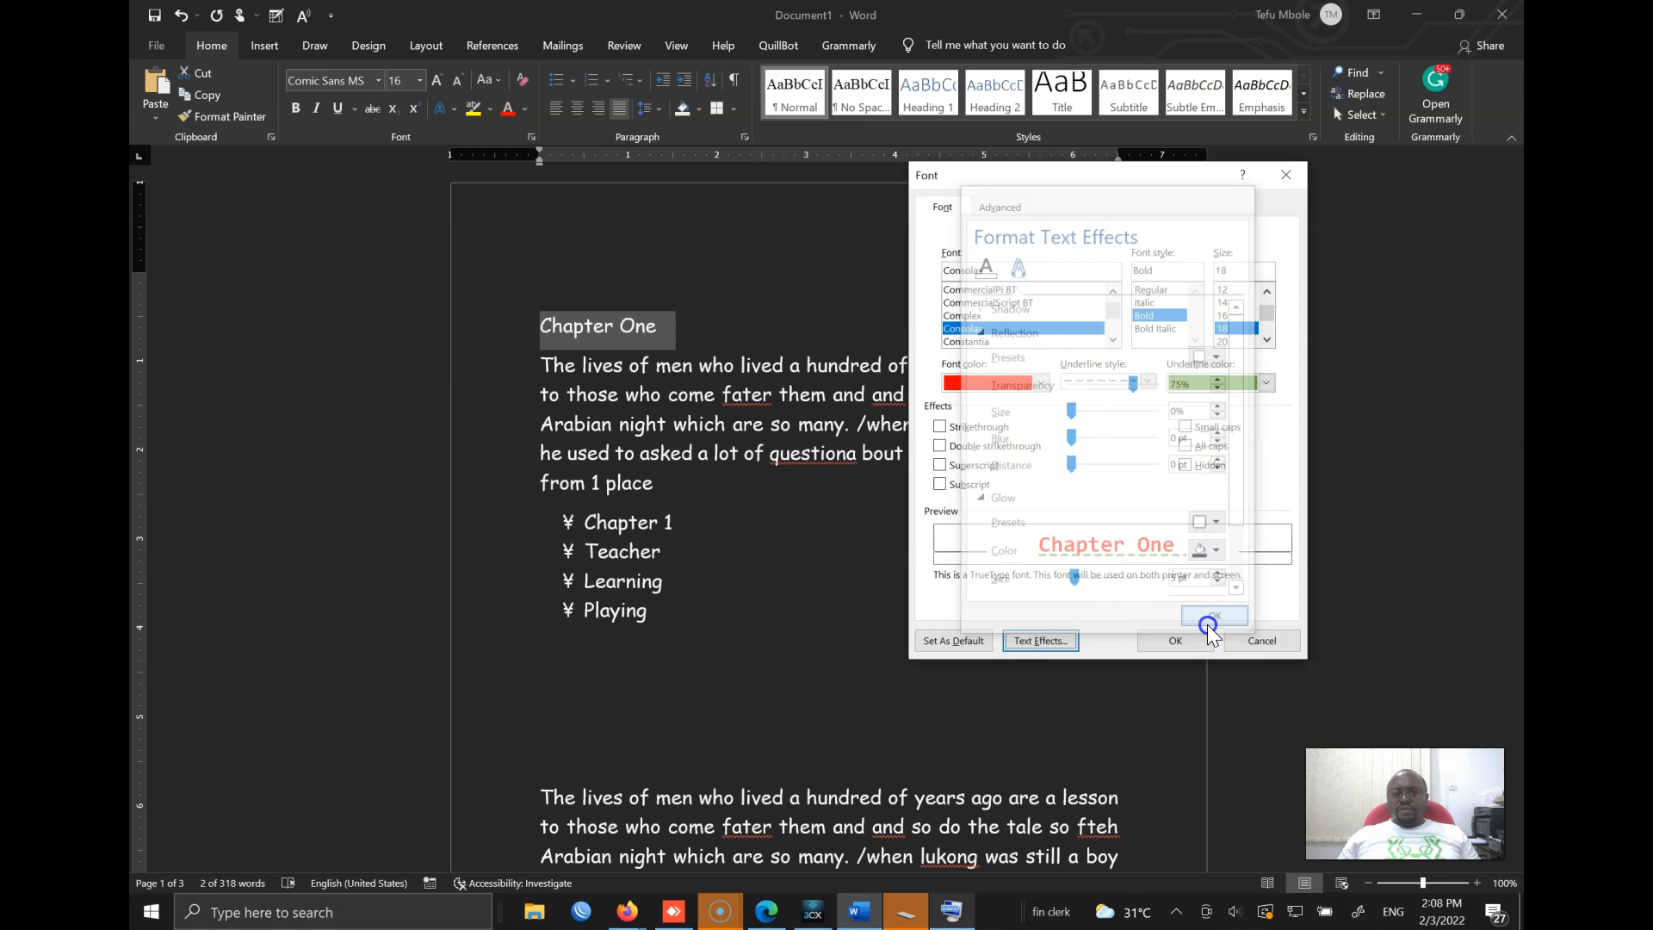
left_click(1170, 641)
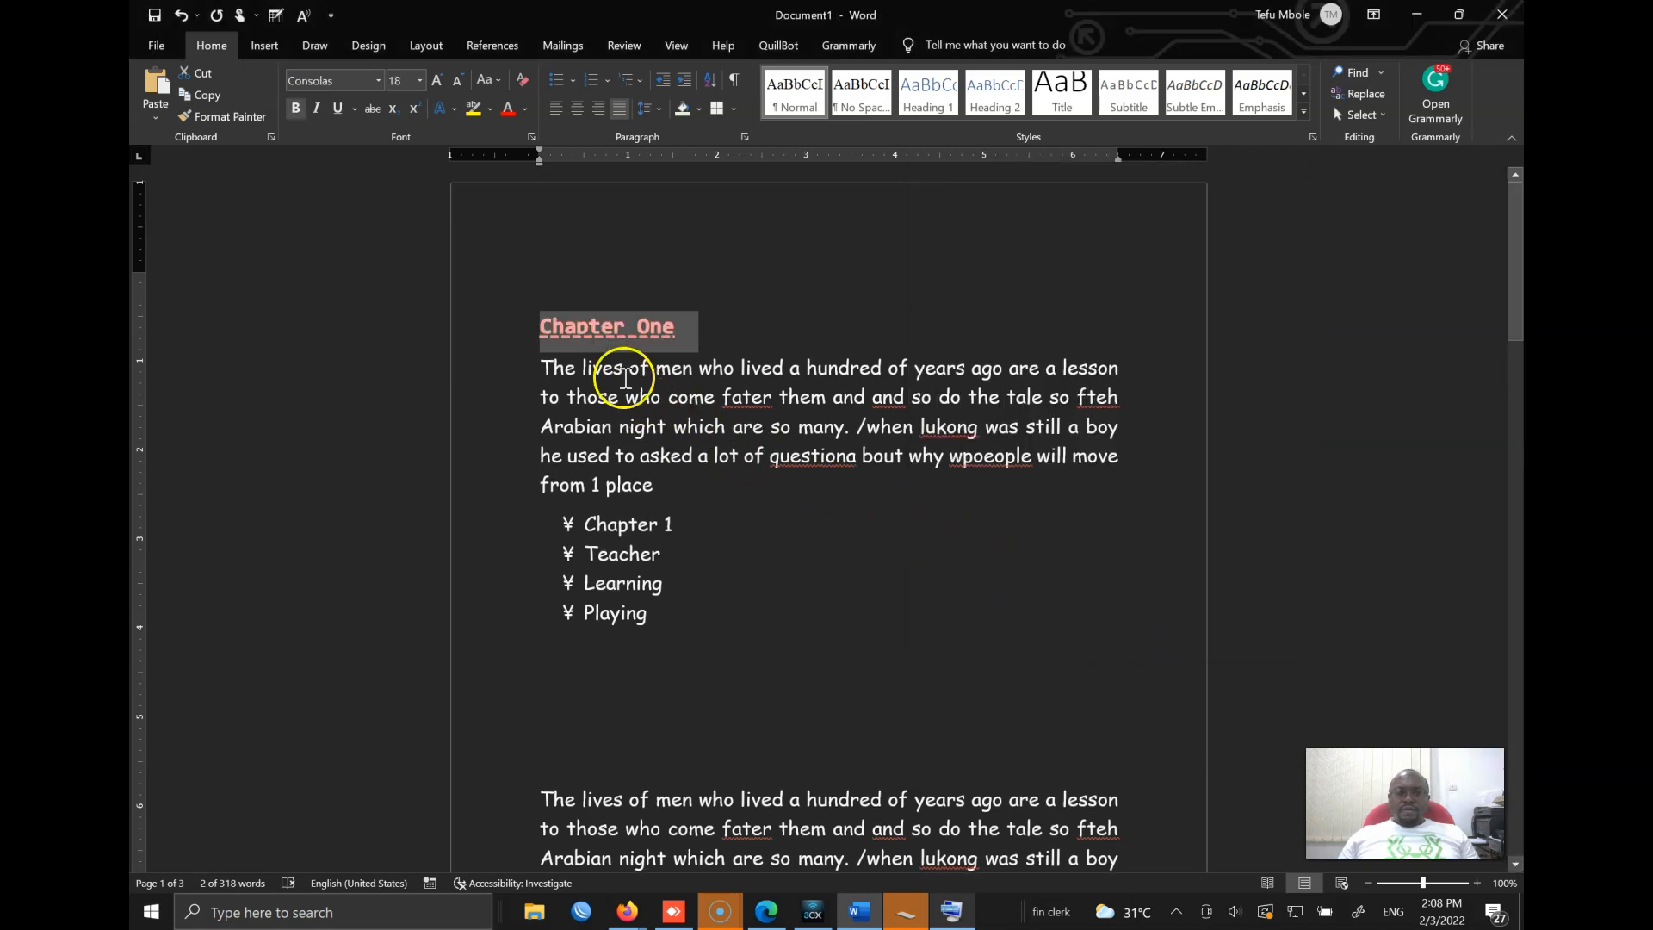
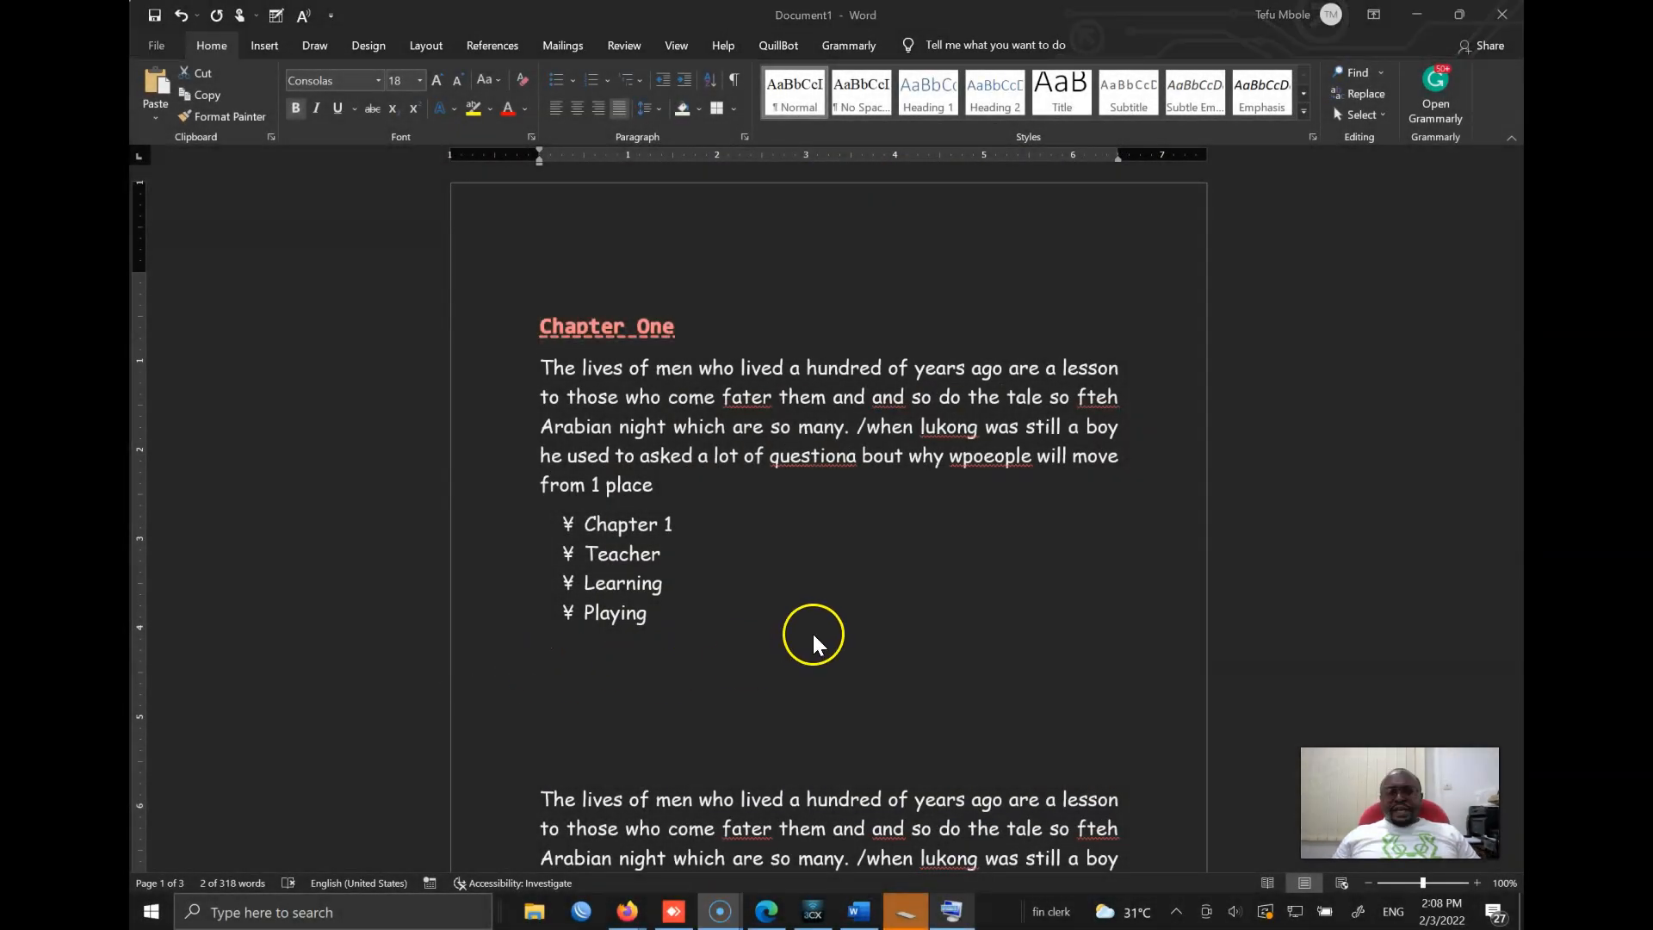
Deselect the heading, bring up the On-Screen Keyboard and use it to issue the Save shortcut for the document.
left_click(653, 420)
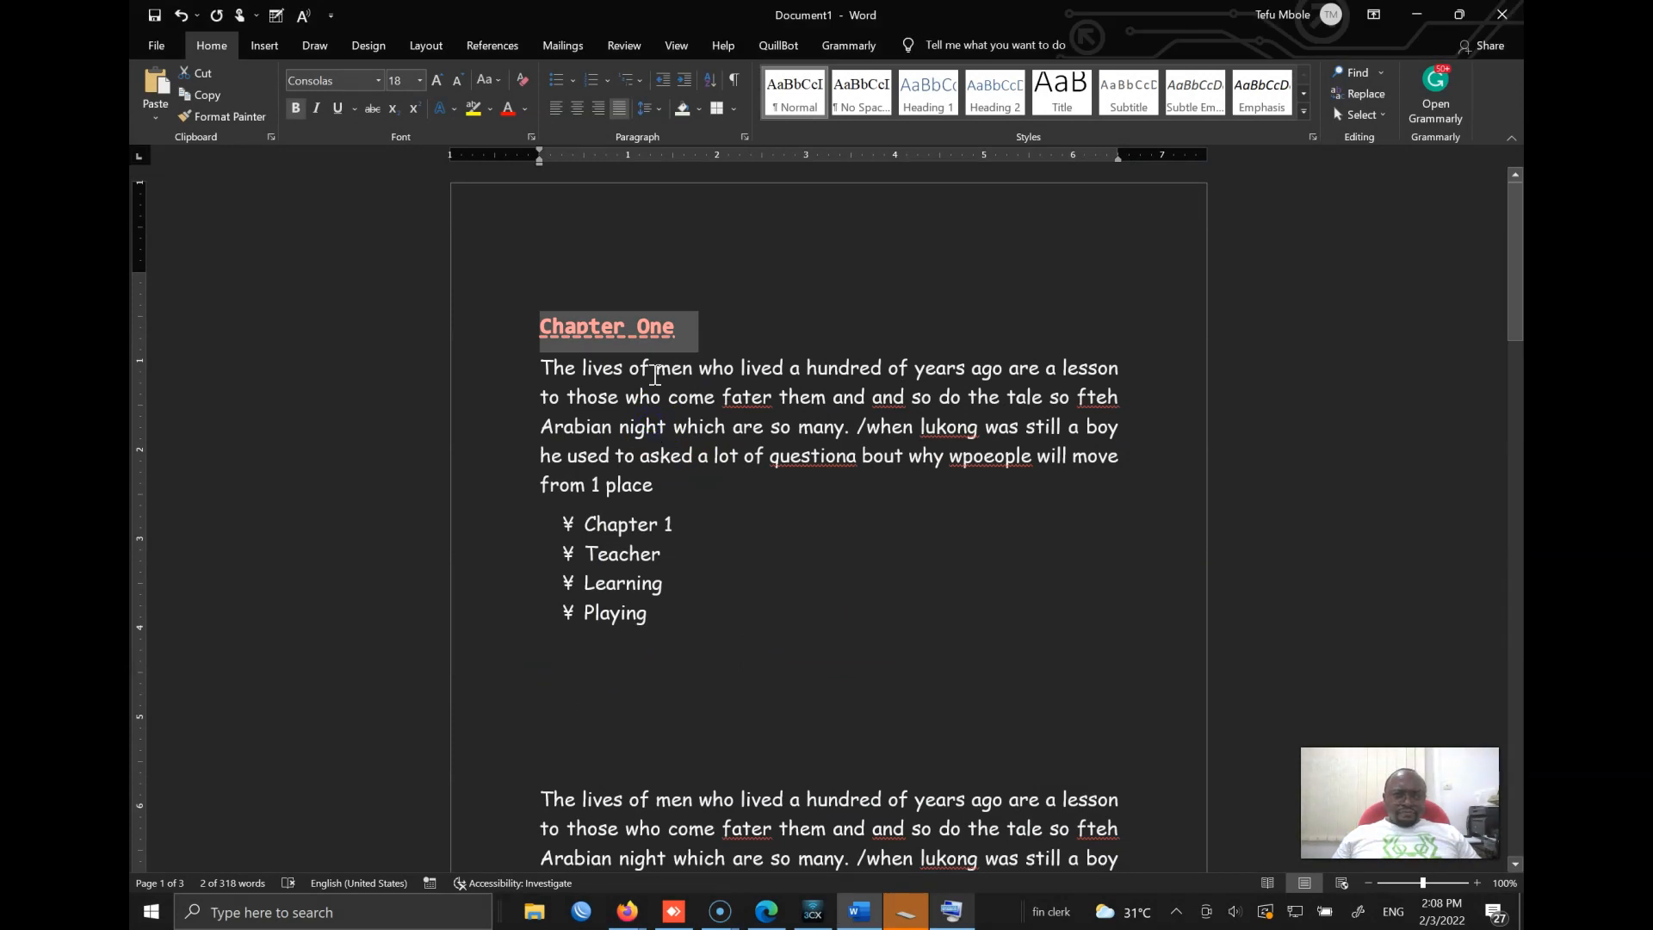
left_click(724, 400)
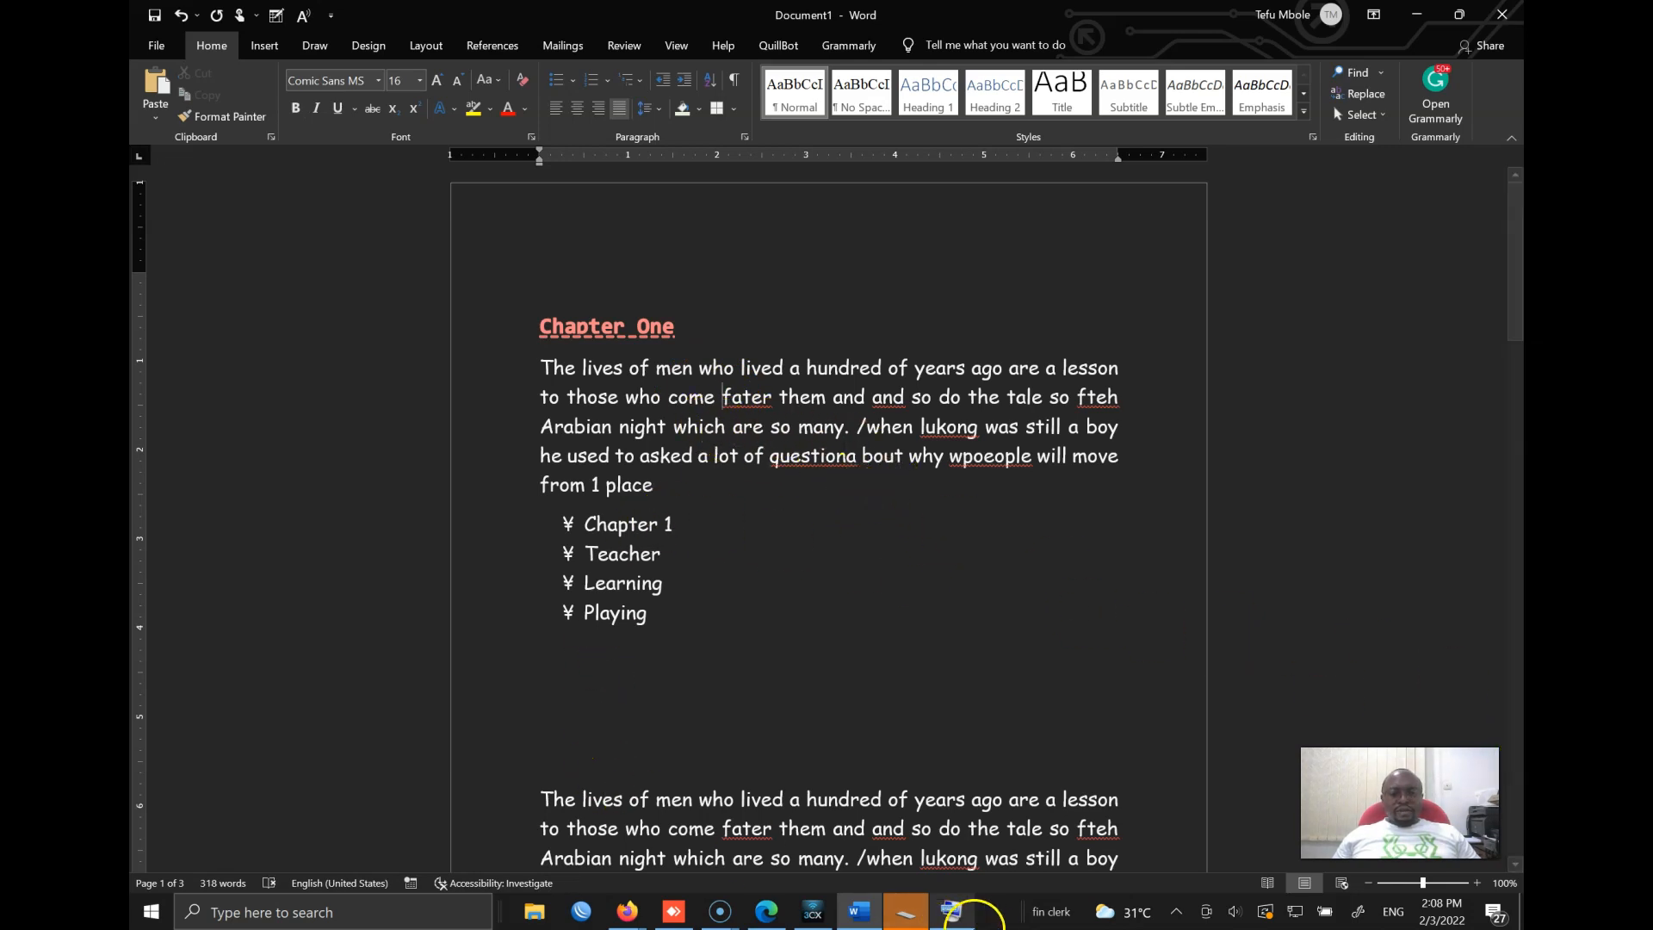
left_click(955, 917)
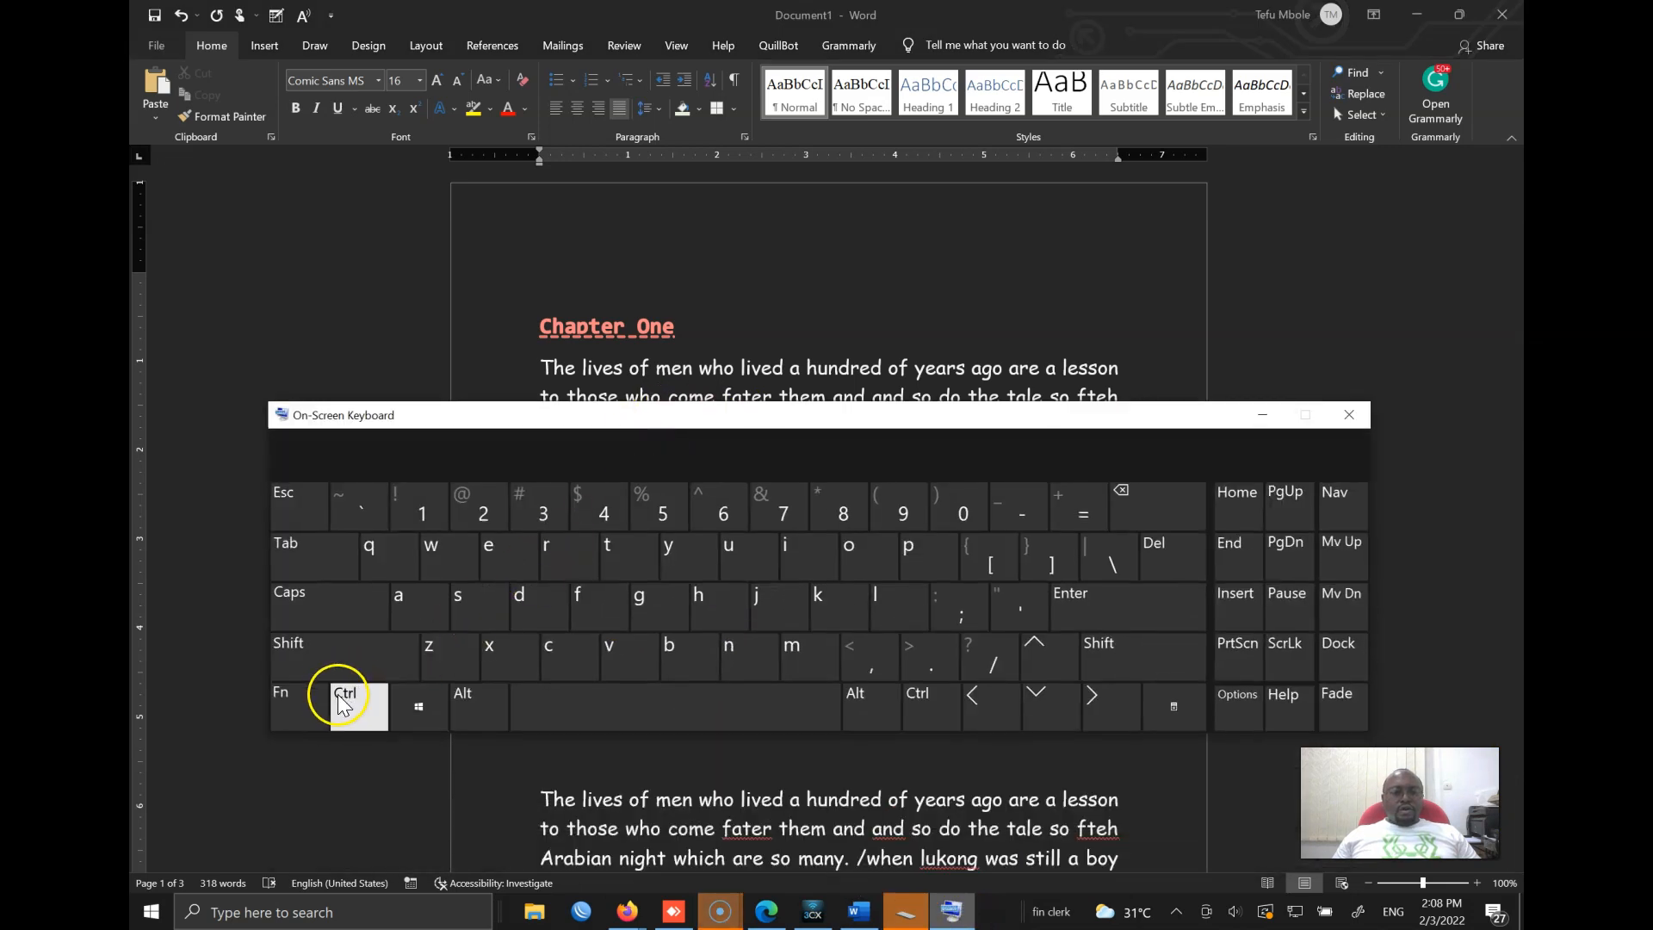
left_click(351, 699)
left_click(469, 612)
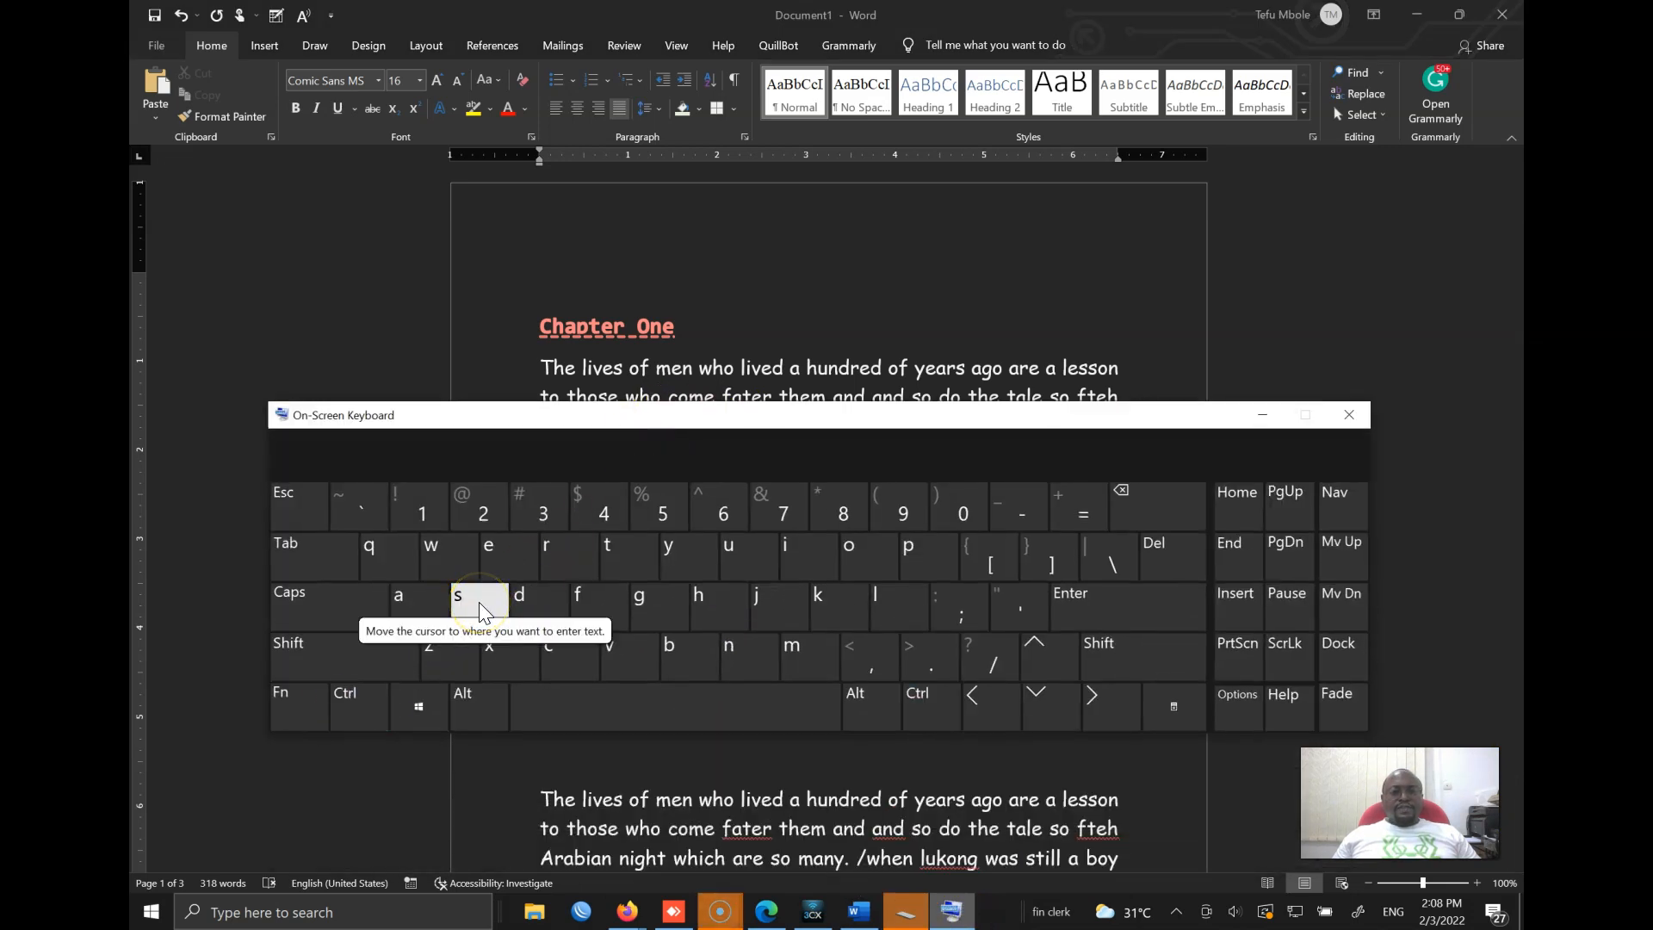
left_click(588, 370)
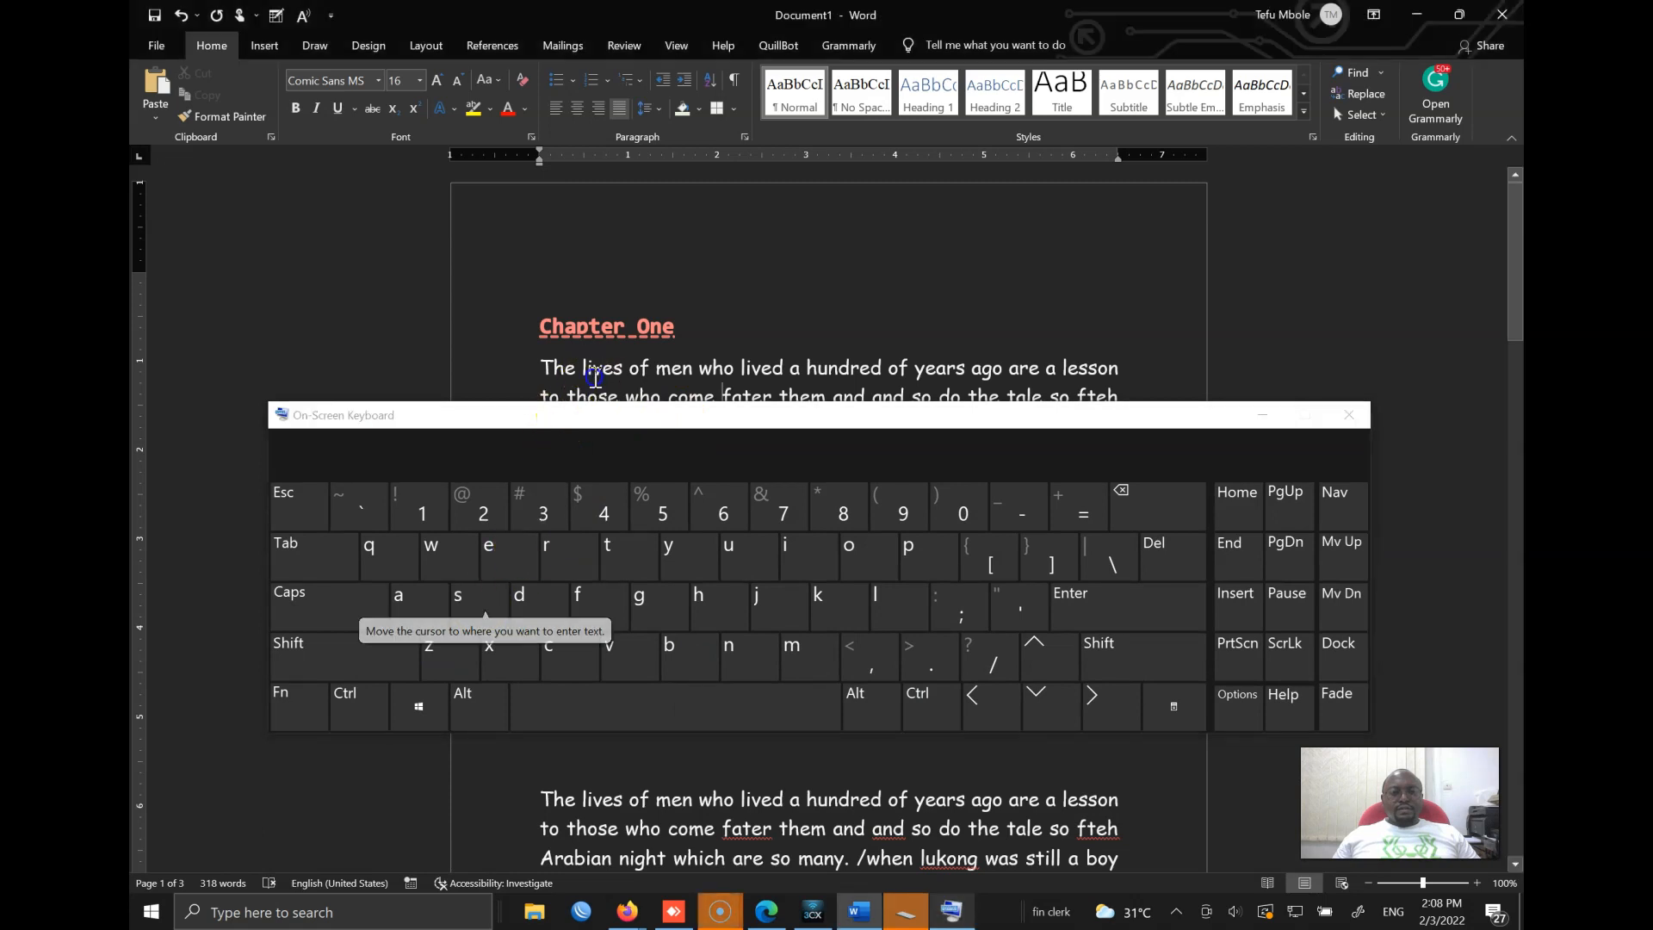
left_click(375, 700)
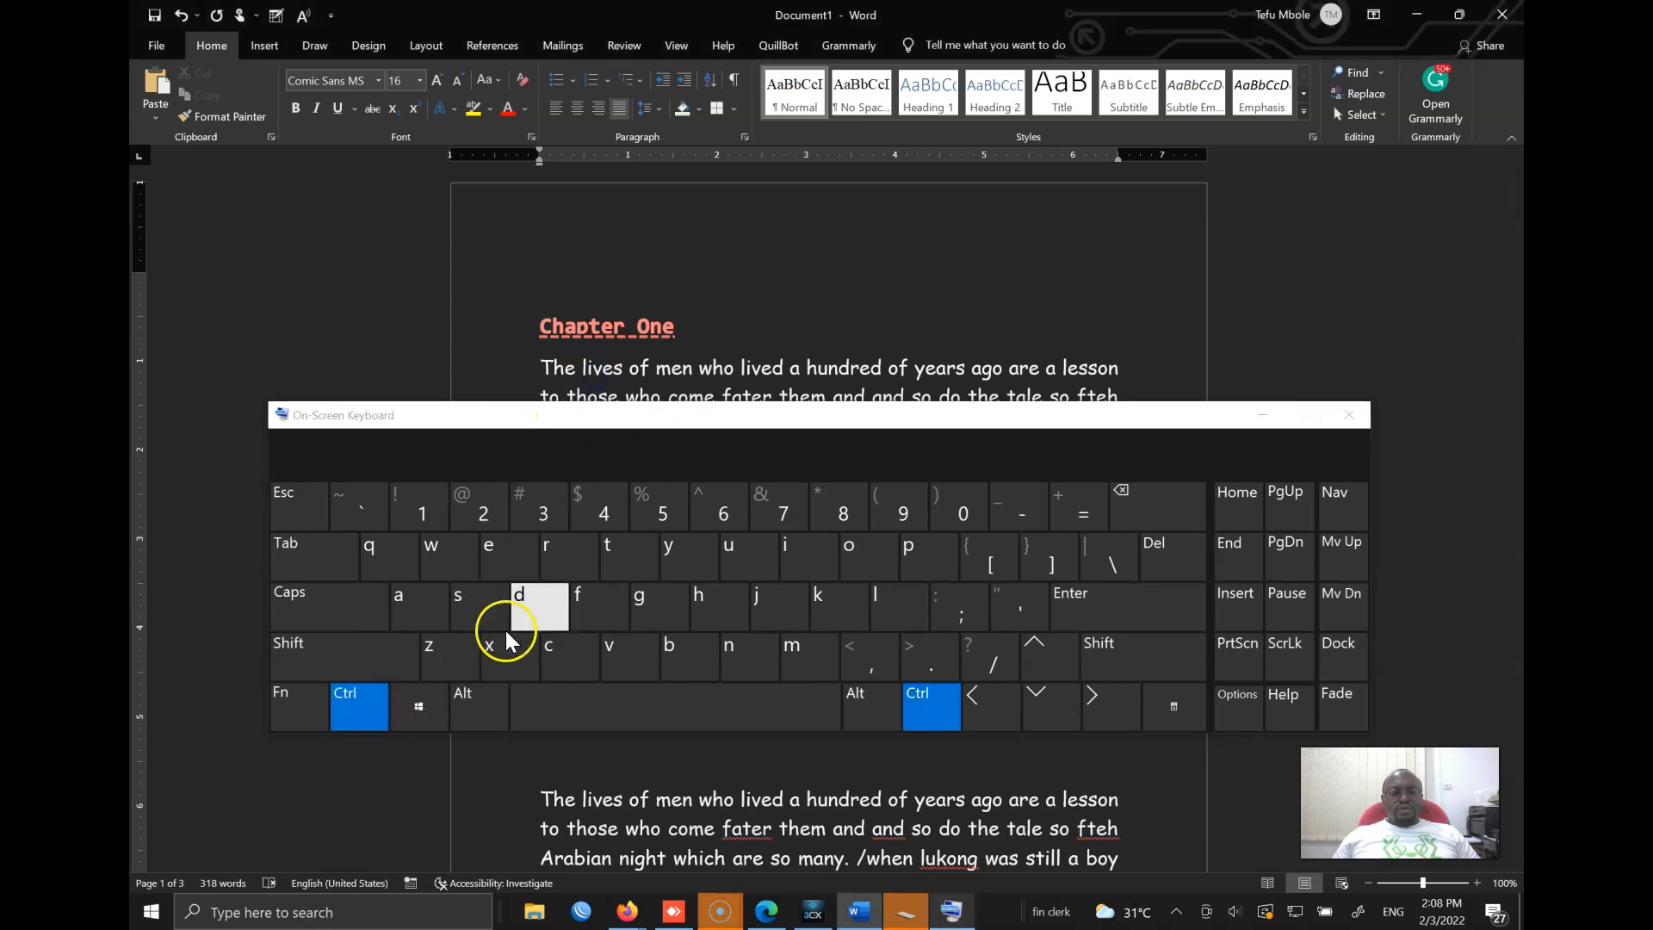
left_click(467, 601)
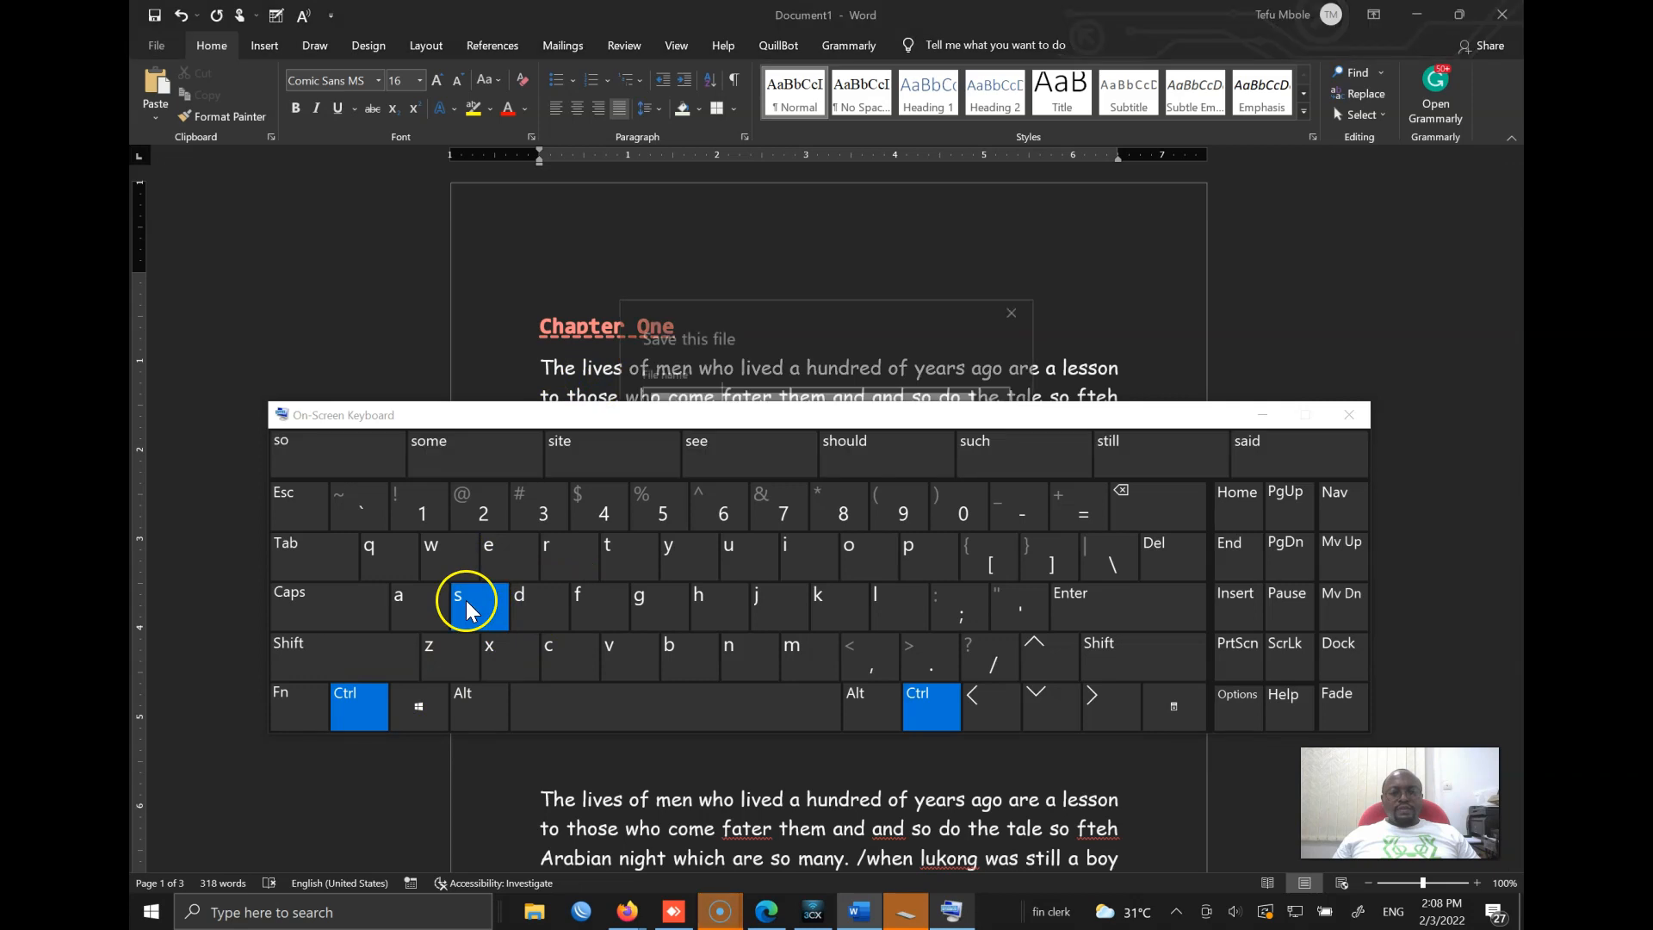
Move the On-Screen Keyboard and the save dialog apart and look through the suggested save locations.
left_click_drag(704, 425, 602, 695)
left_click(706, 317)
left_click_drag(707, 310, 582, 153)
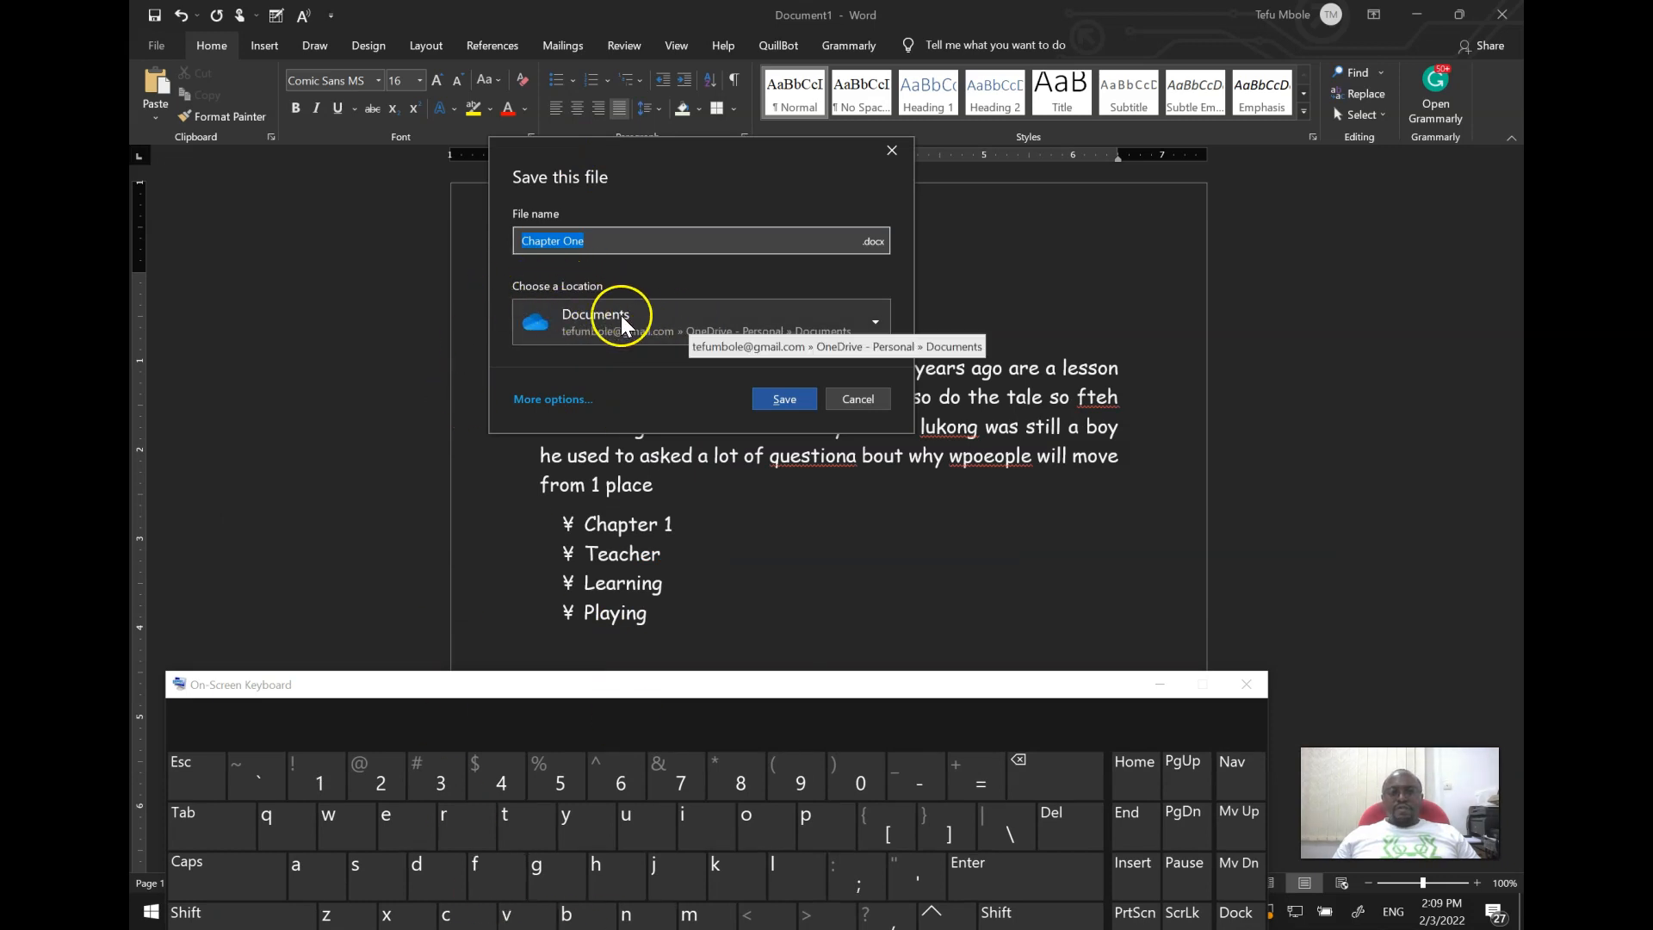
left_click(875, 320)
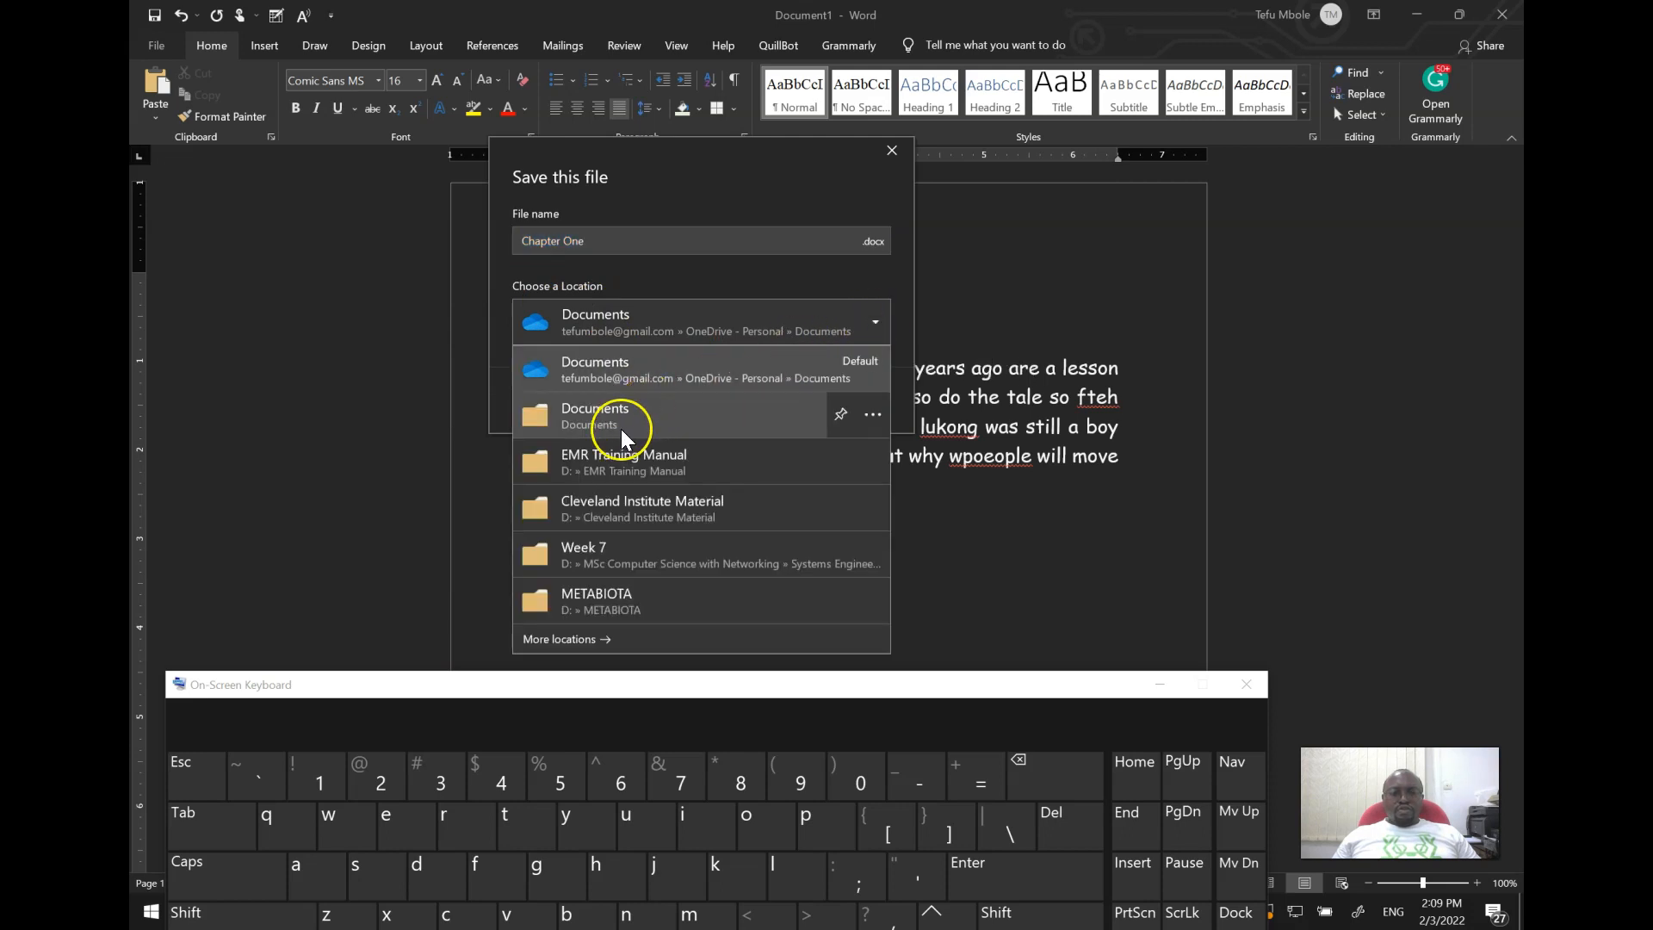
left_click(711, 189)
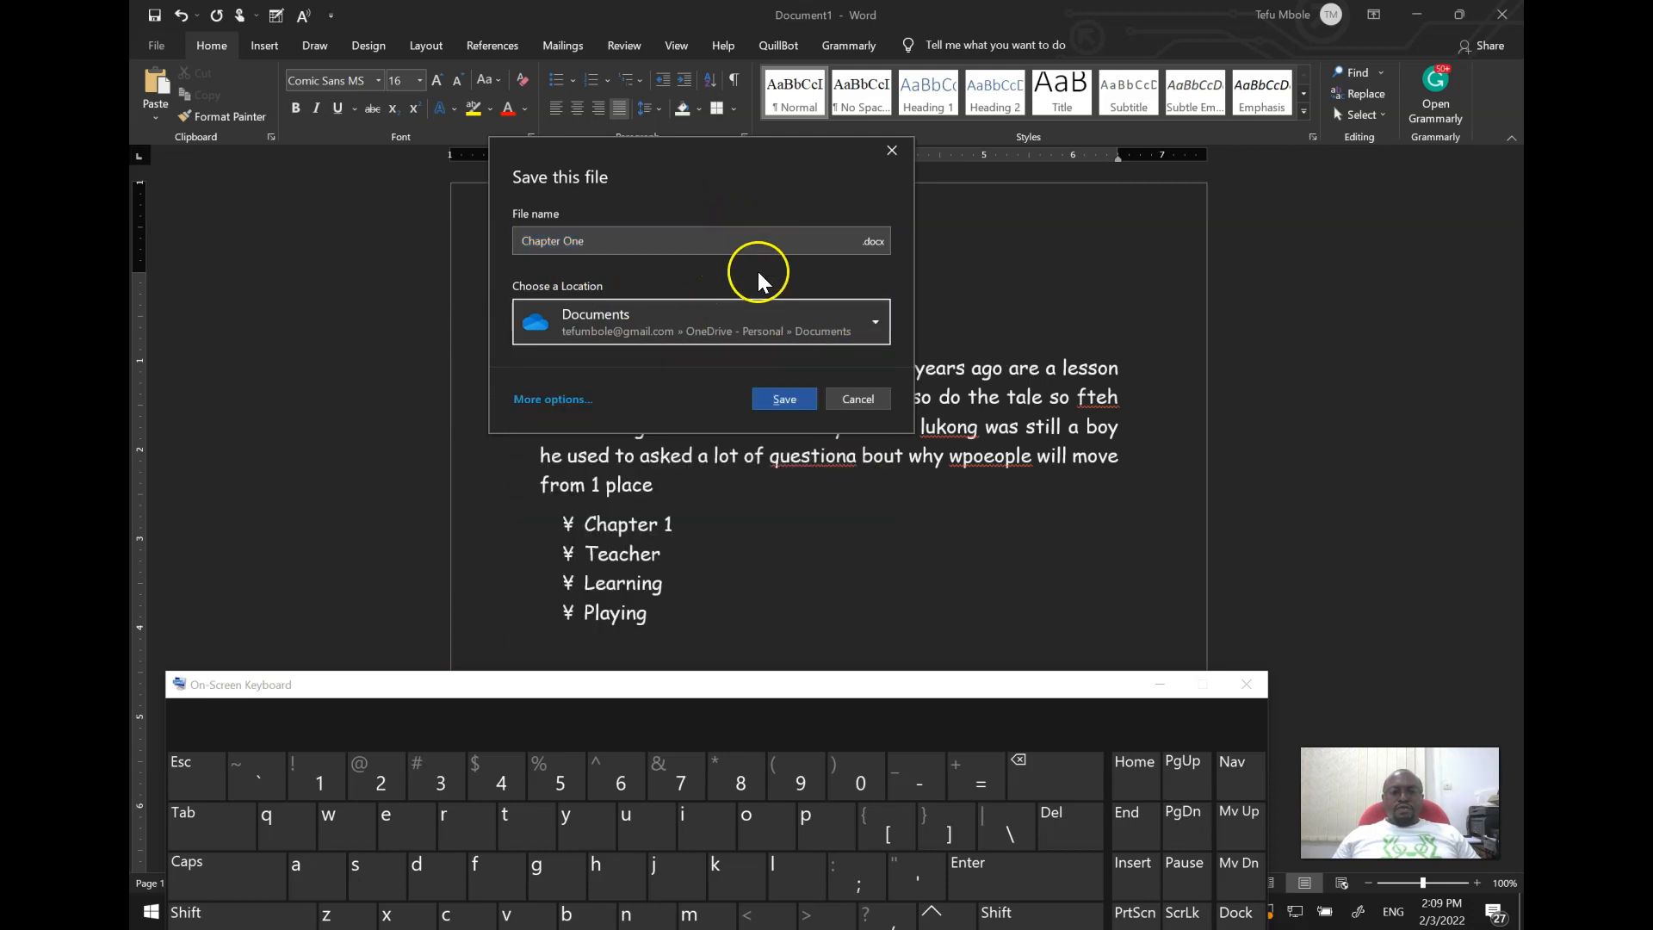
Open the full Save As options, browse the folders and drives under This PC, and cancel without saving.
left_click(556, 399)
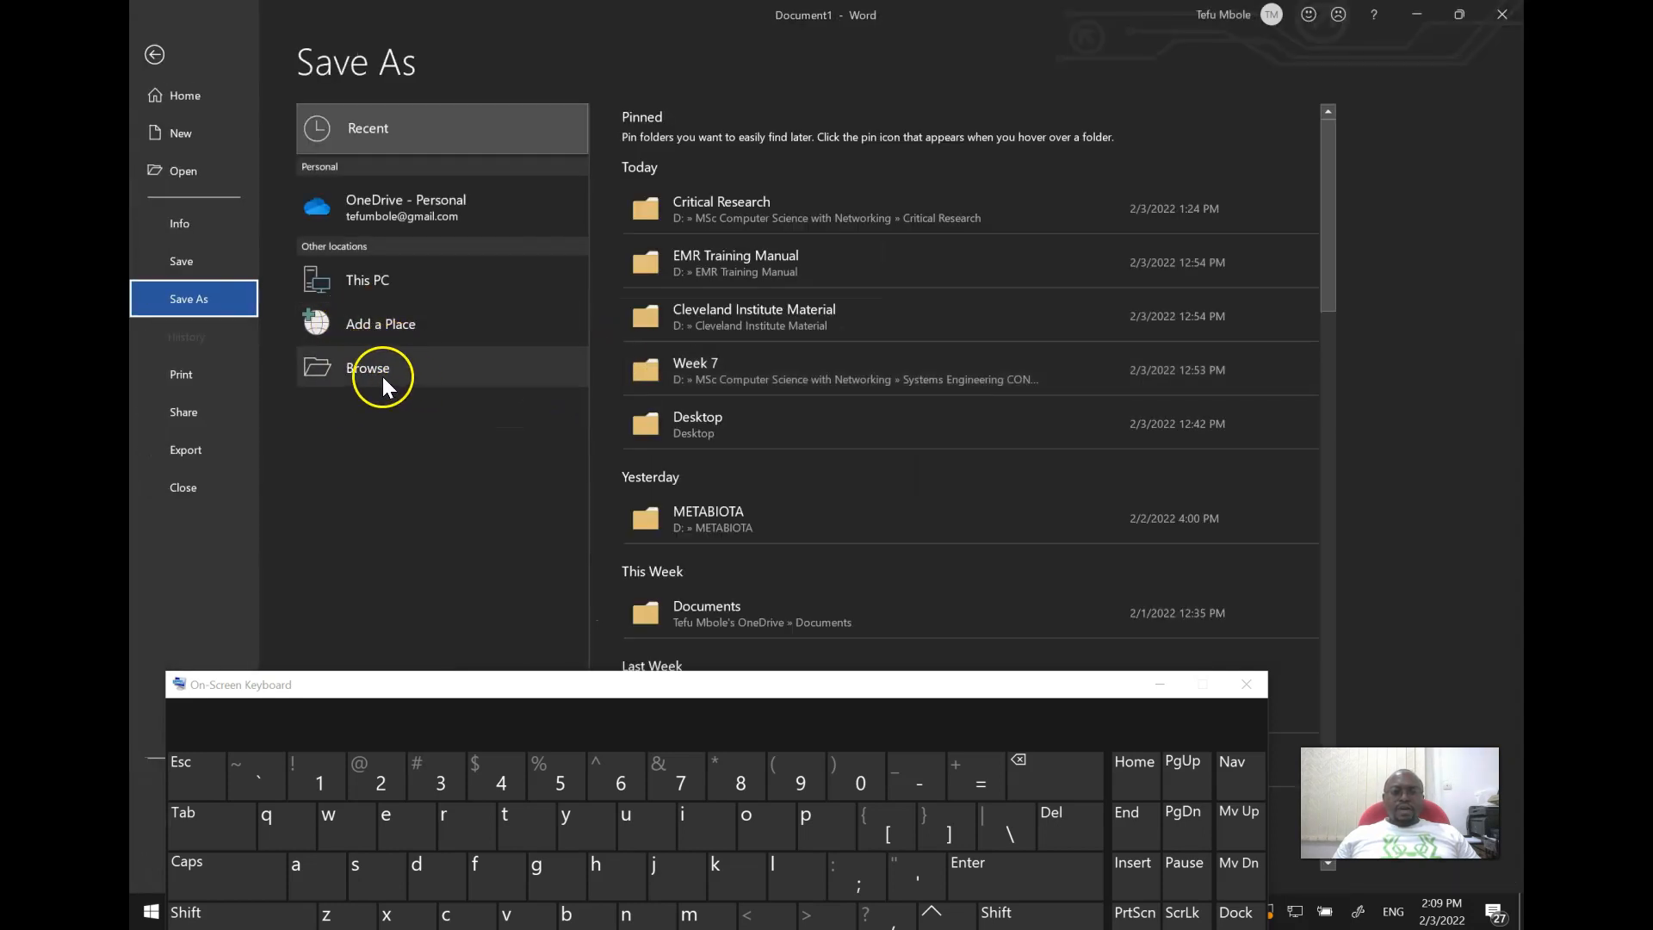
left_click(365, 369)
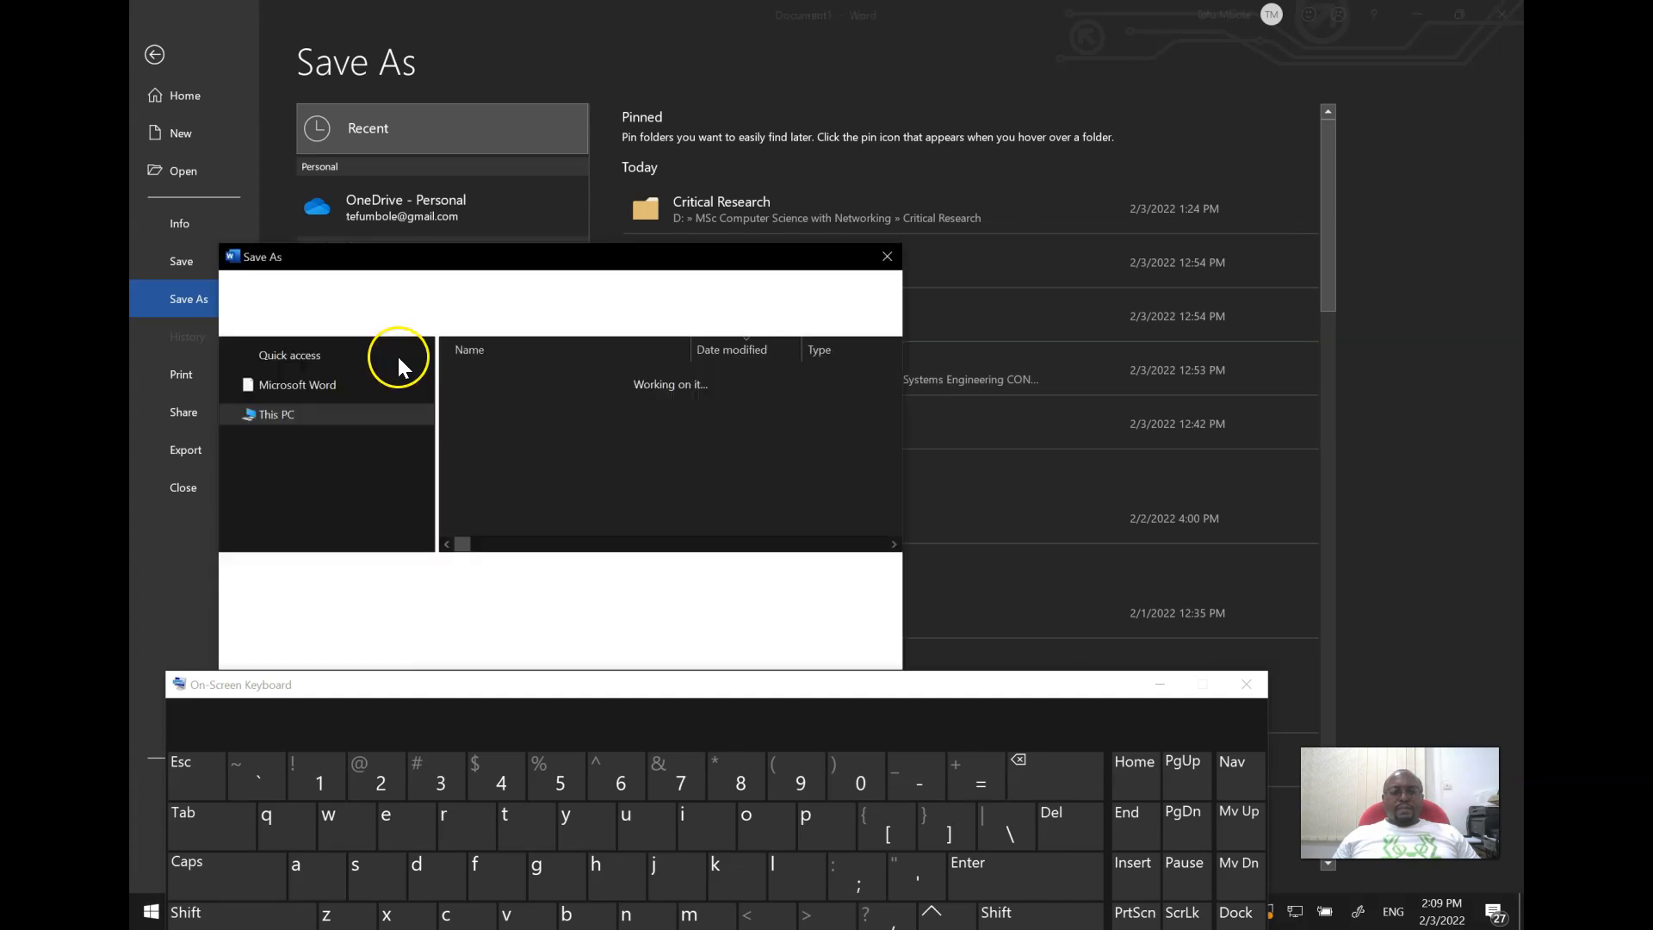
left_click_drag(434, 253, 451, 148)
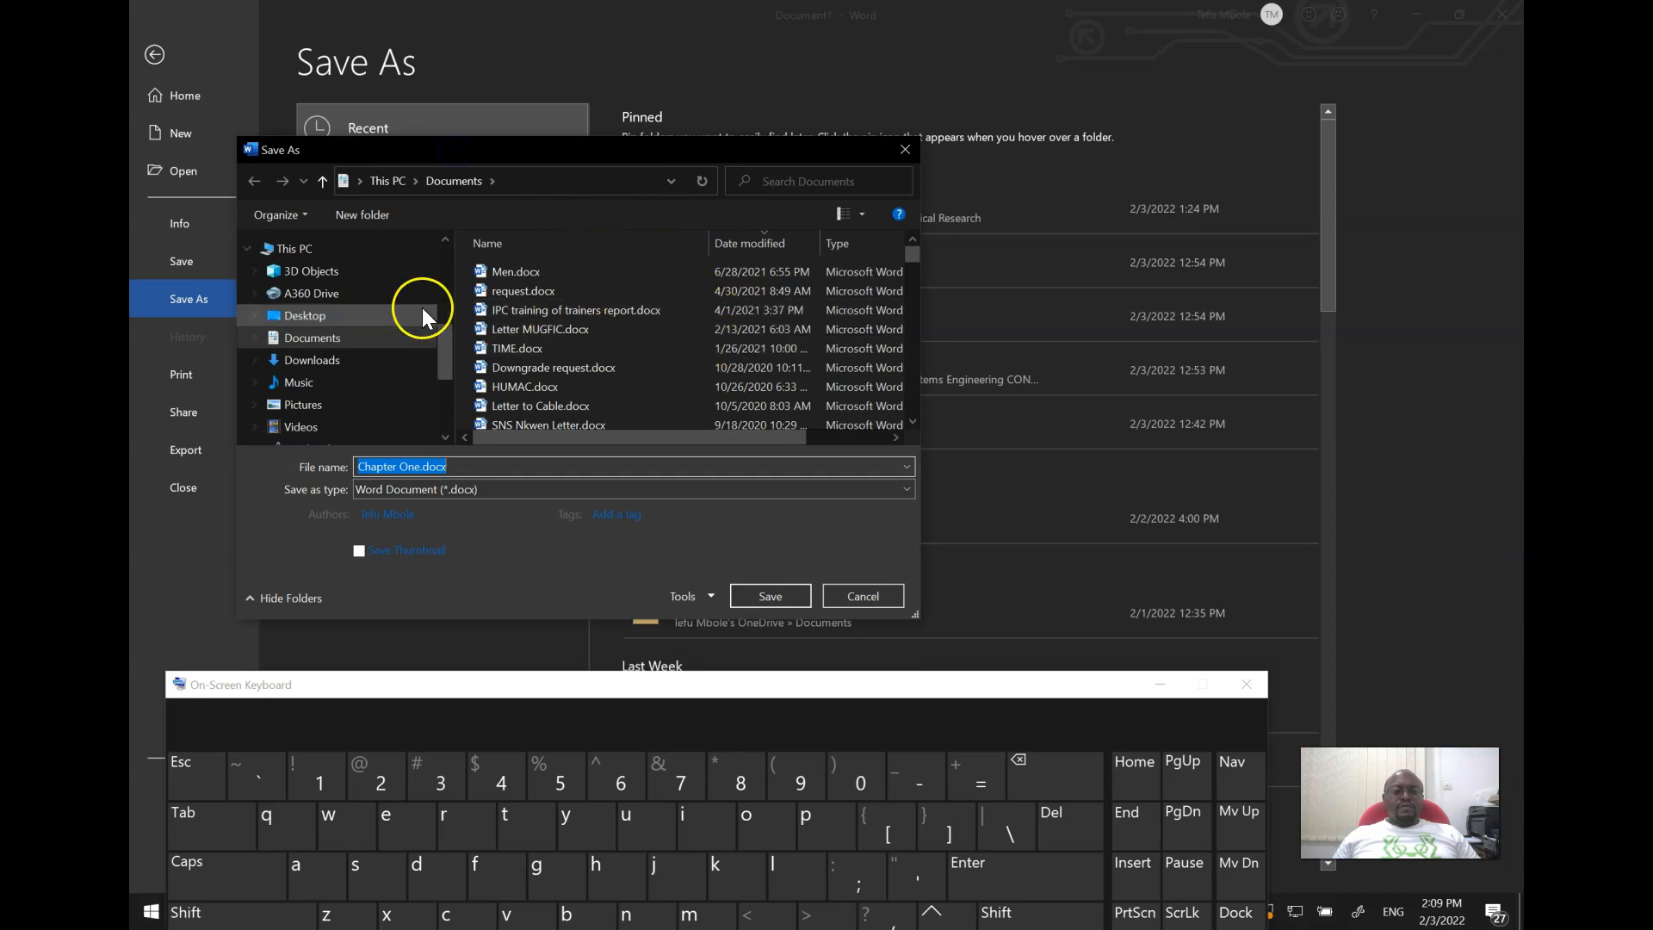
left_click(297, 250)
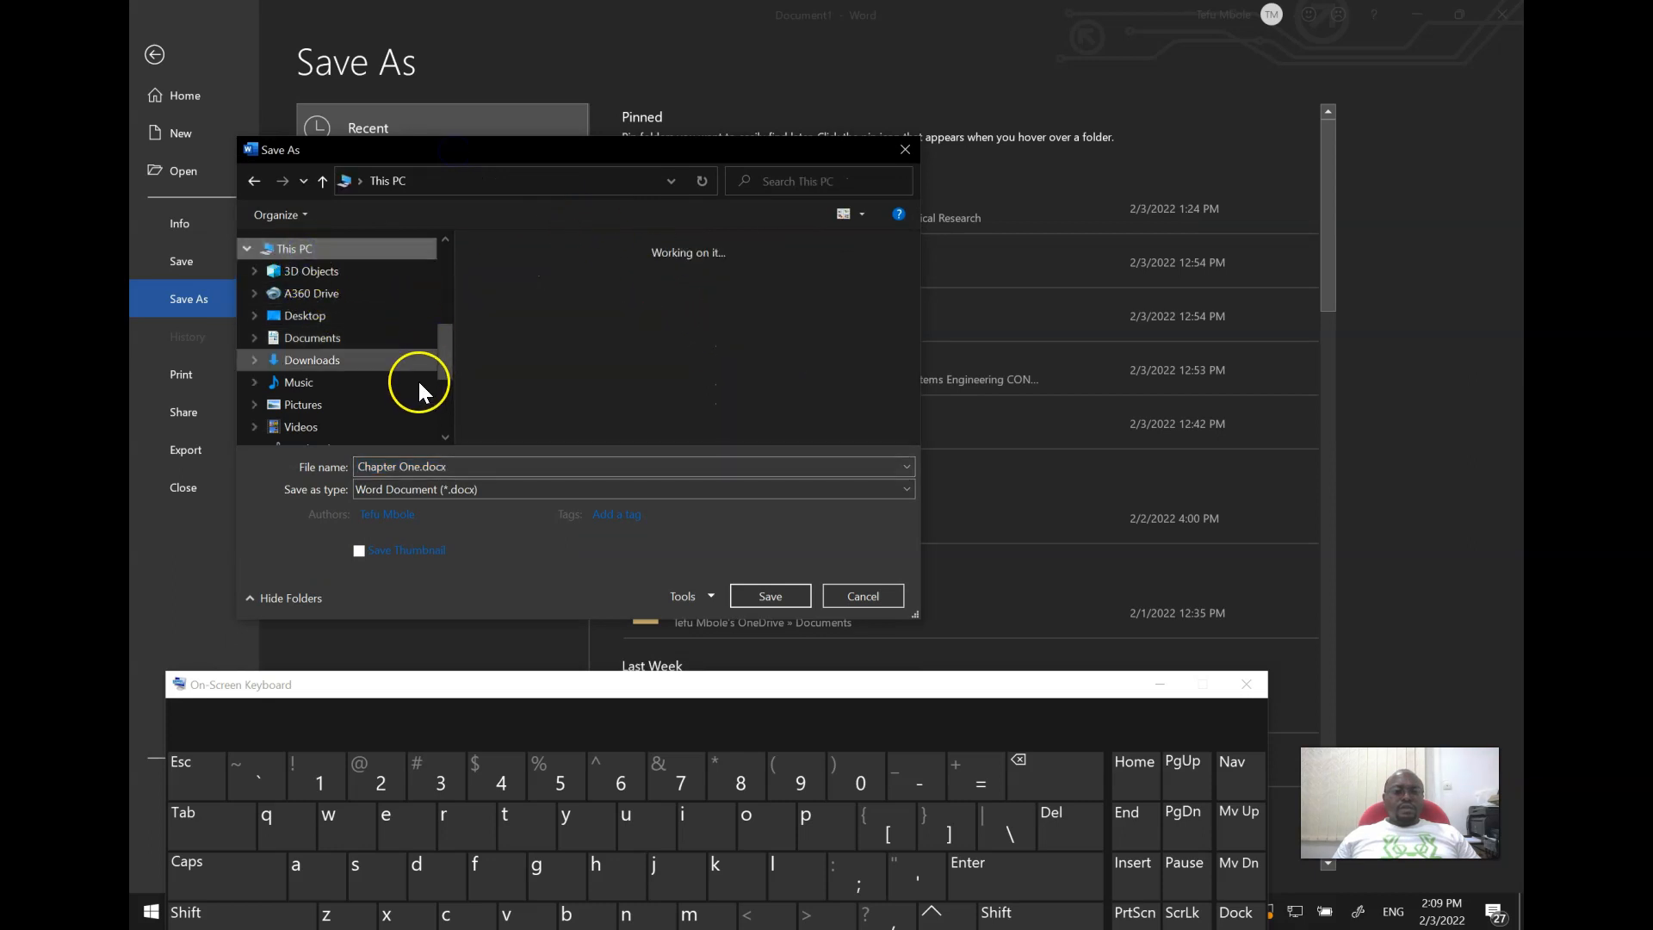
scroll(350, 370, "down", 1)
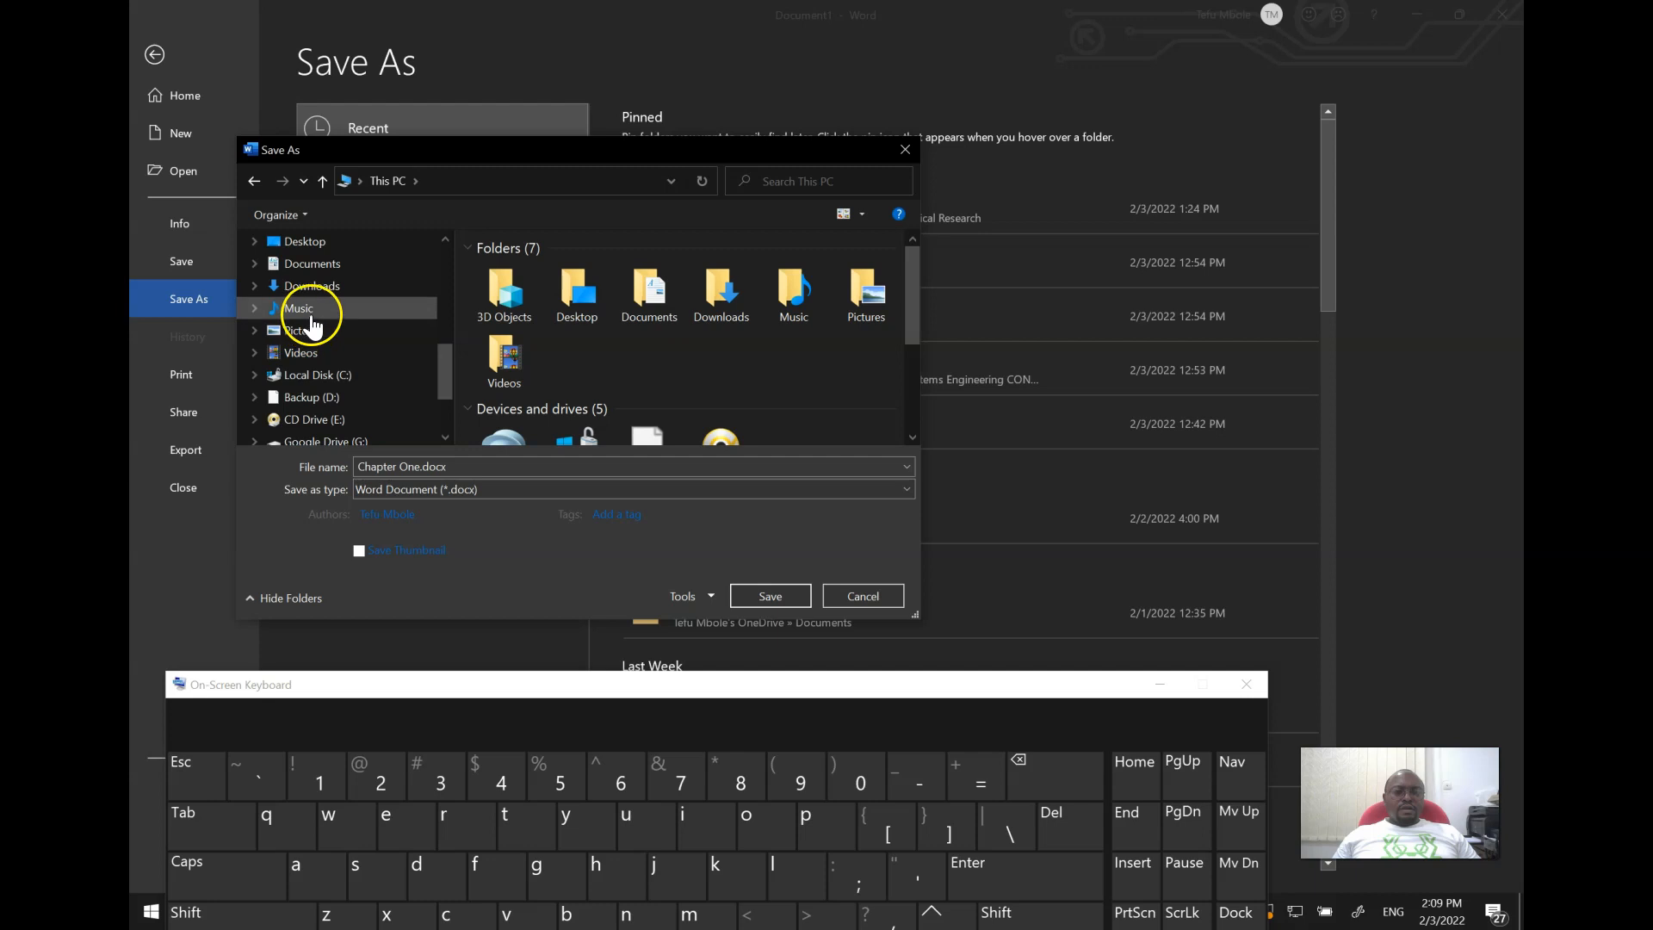
scroll(331, 283, "up", 2)
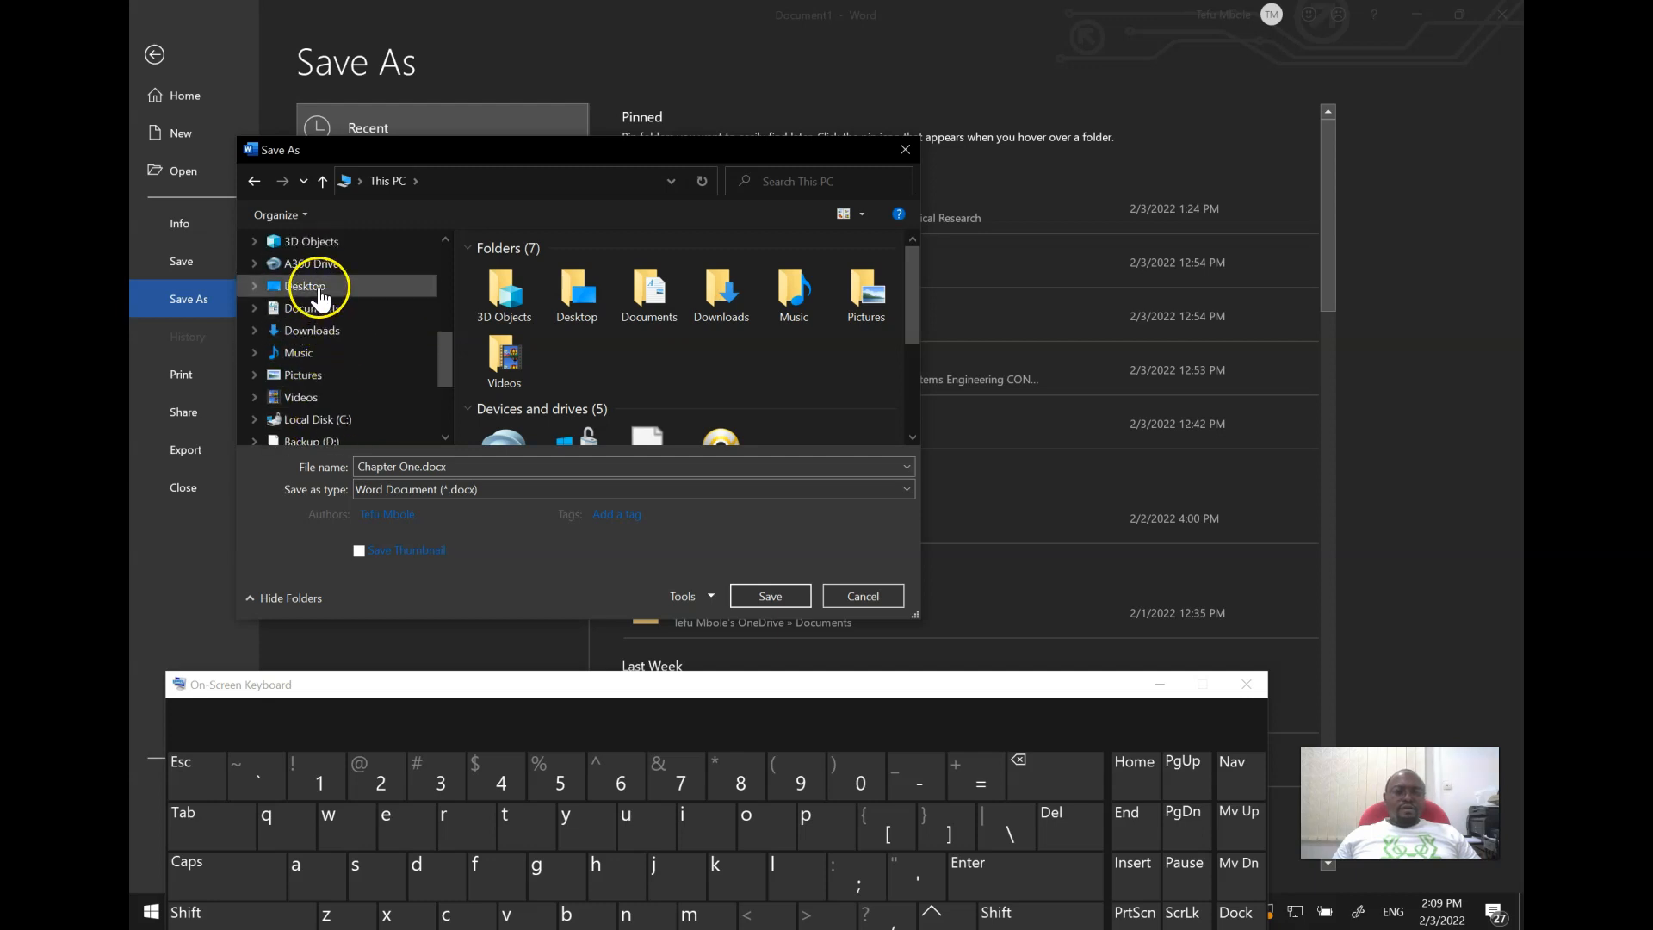
left_click(851, 587)
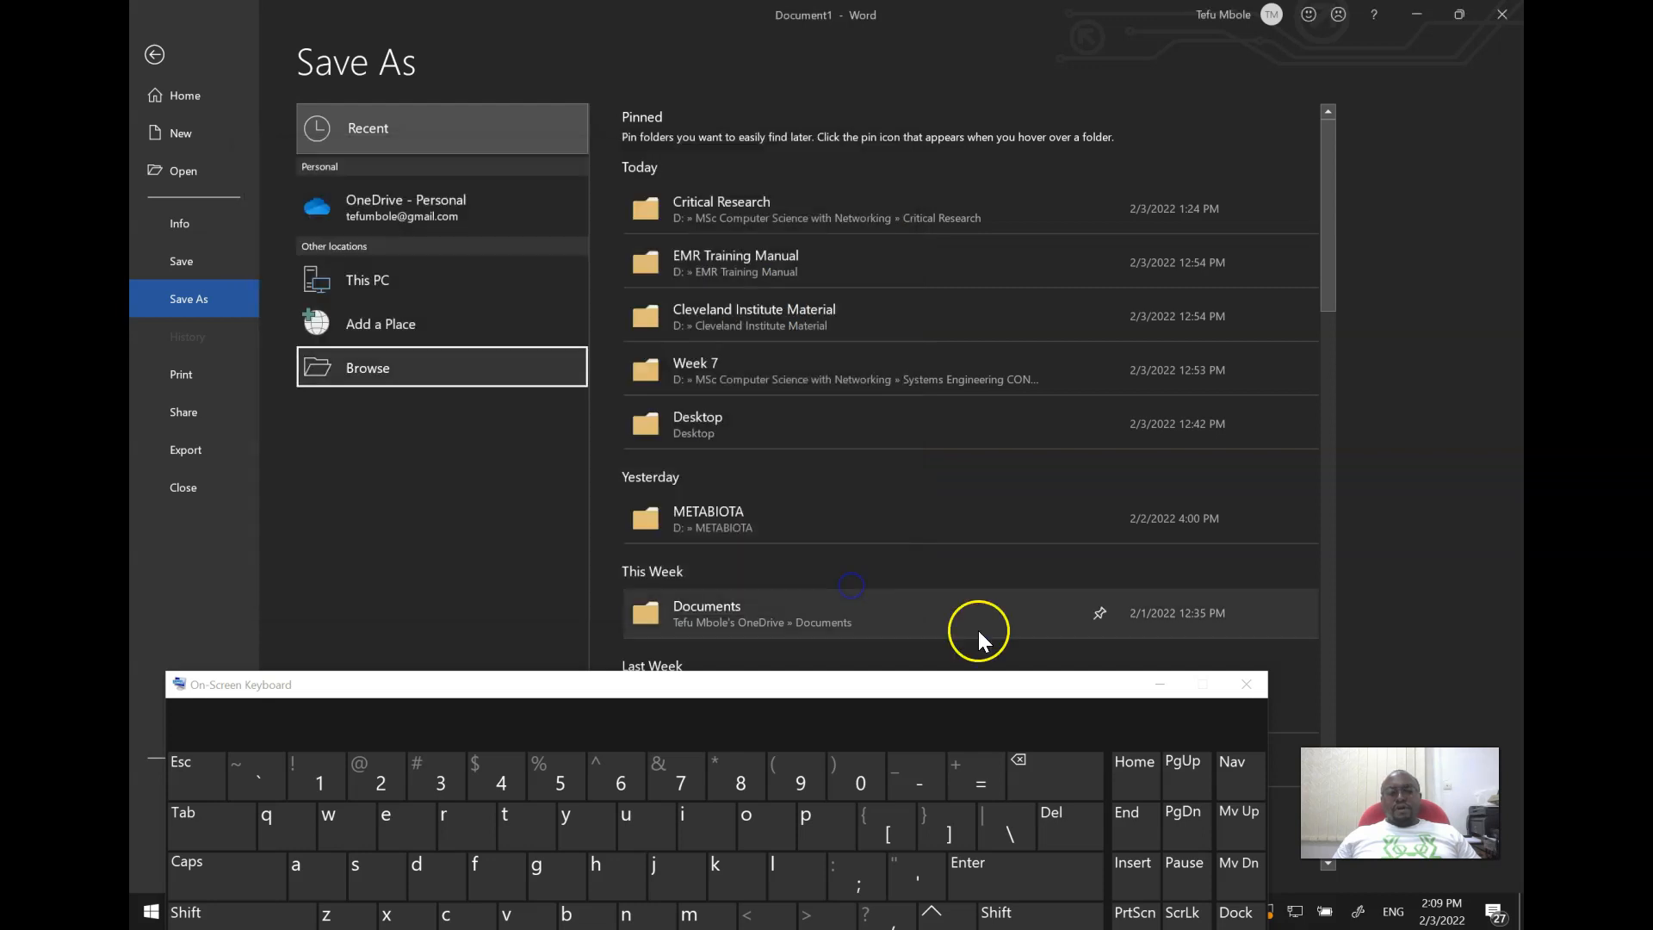
Close the On-Screen Keyboard, return to the document, and bring up the save dialog again before cancelling it.
left_click(1246, 684)
key("Escape")
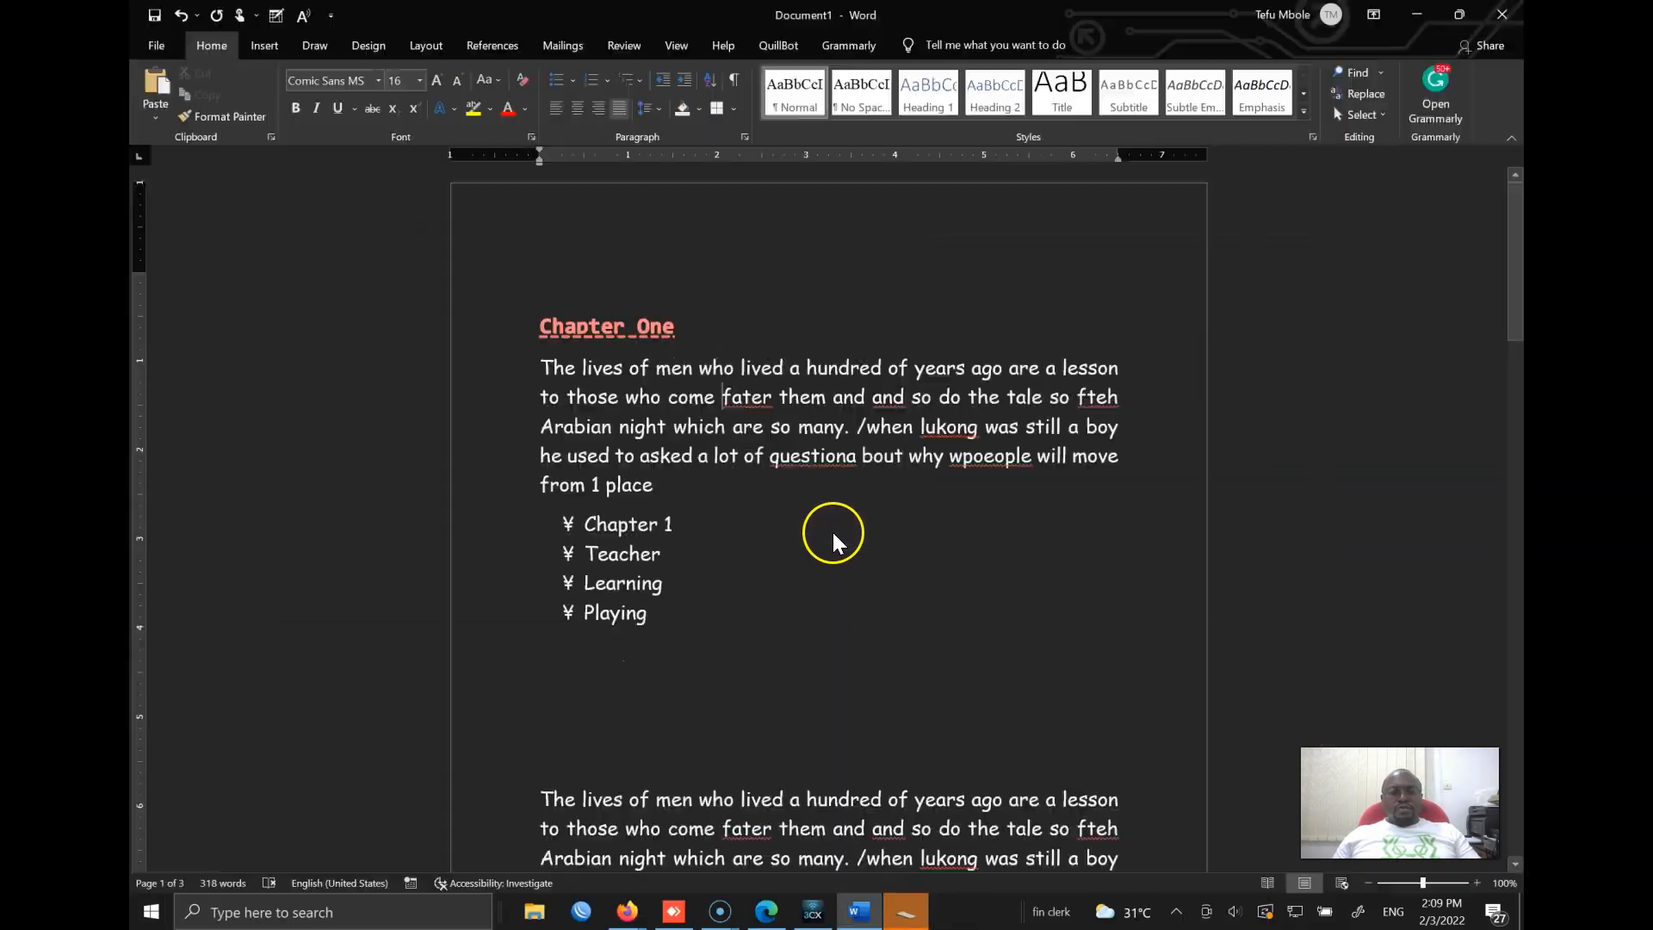
key("ctrl+s")
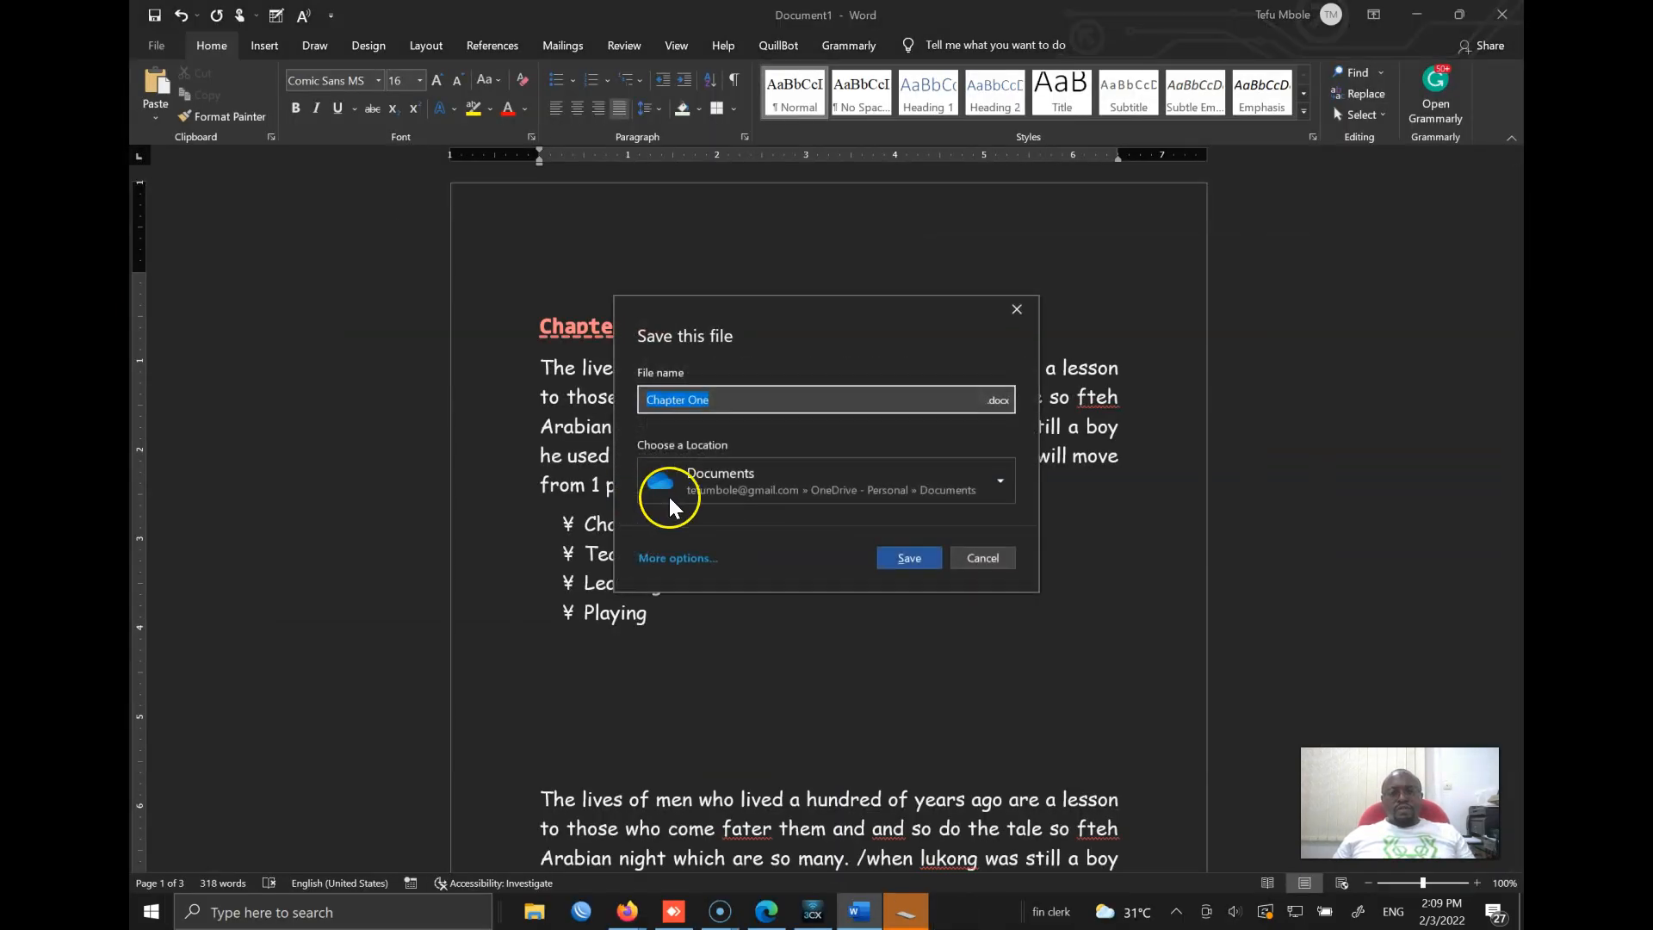
left_click(982, 557)
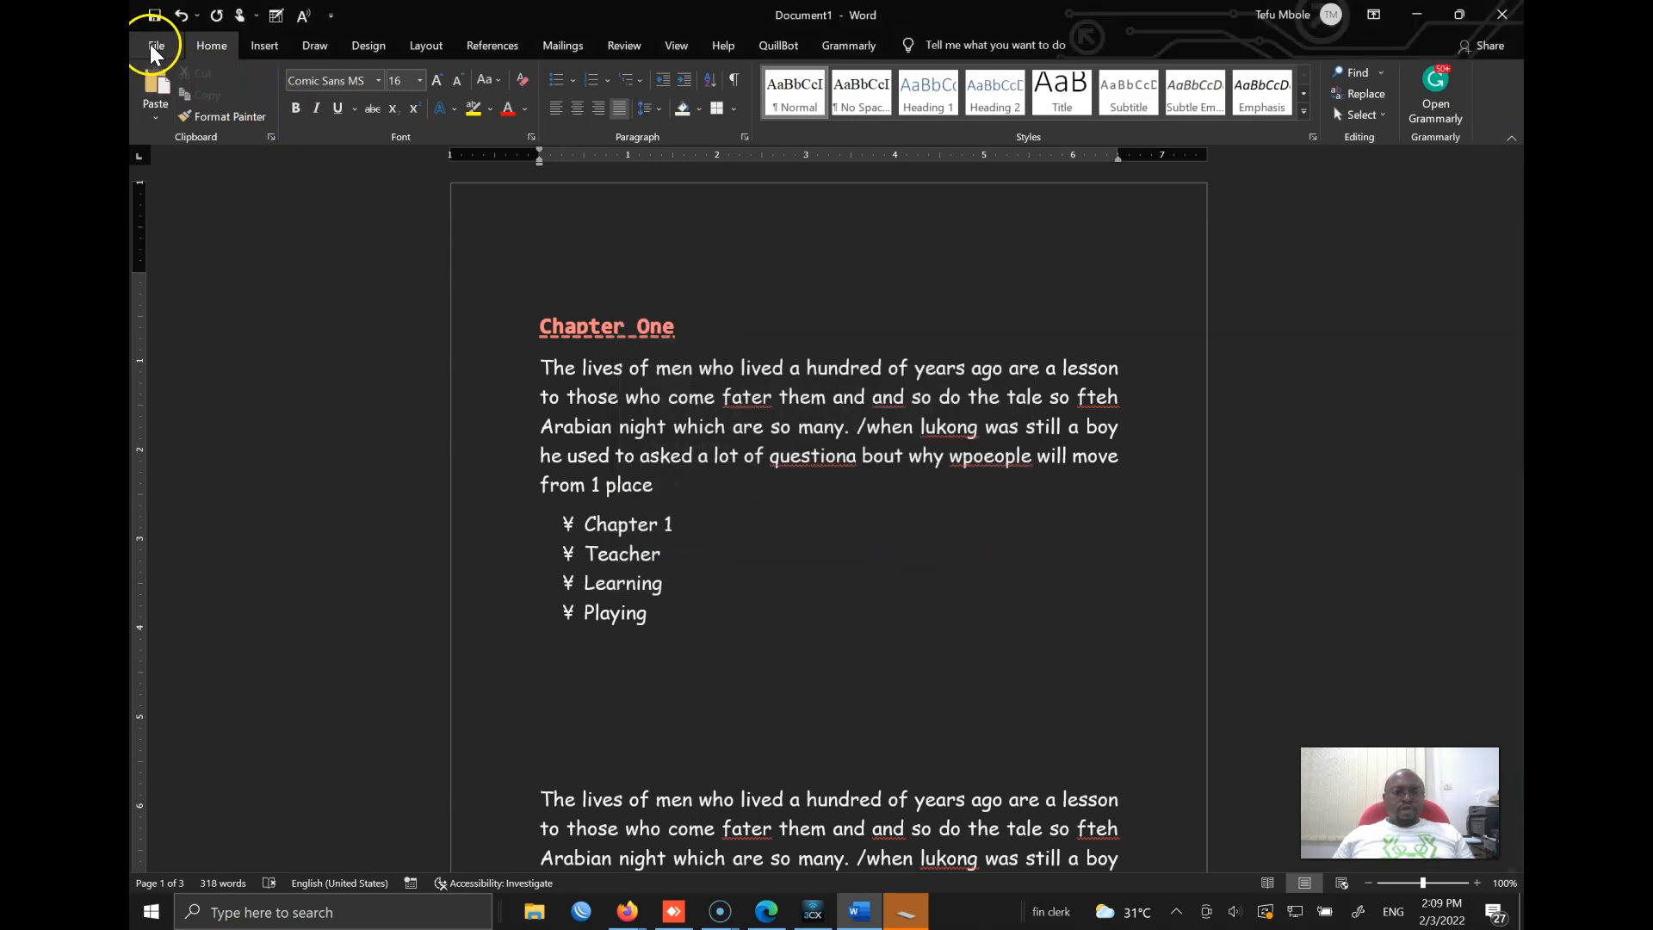
Review the Save and Save As location options for the unsaved document, returning to the text without saving.
left_click(157, 45)
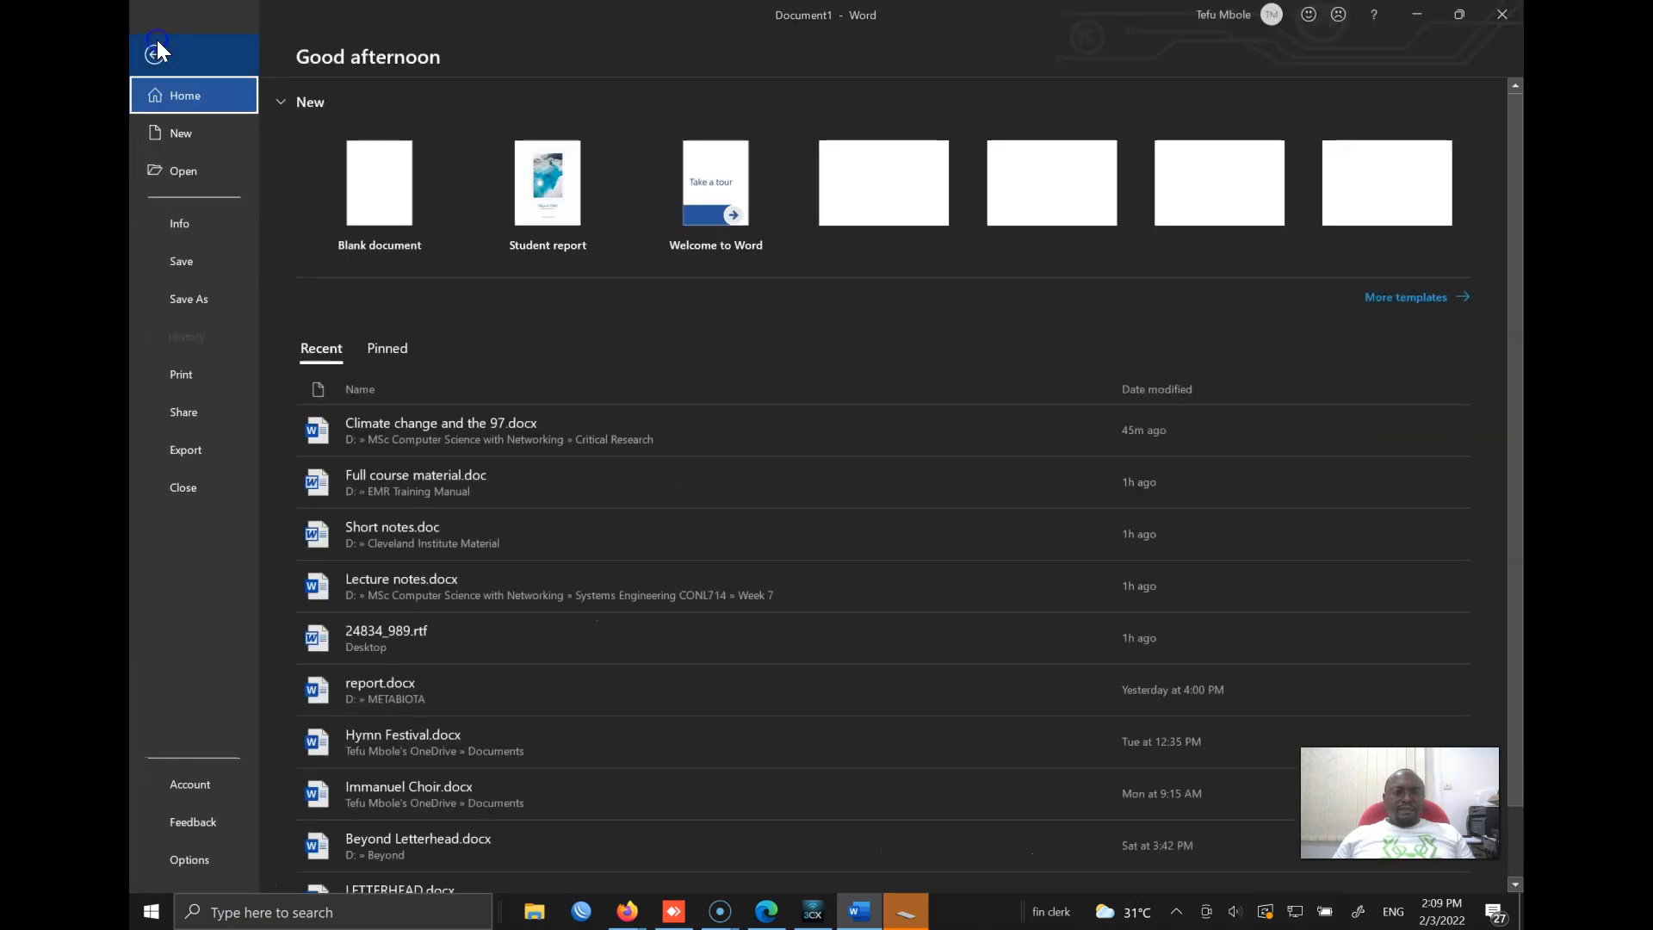
left_click(184, 260)
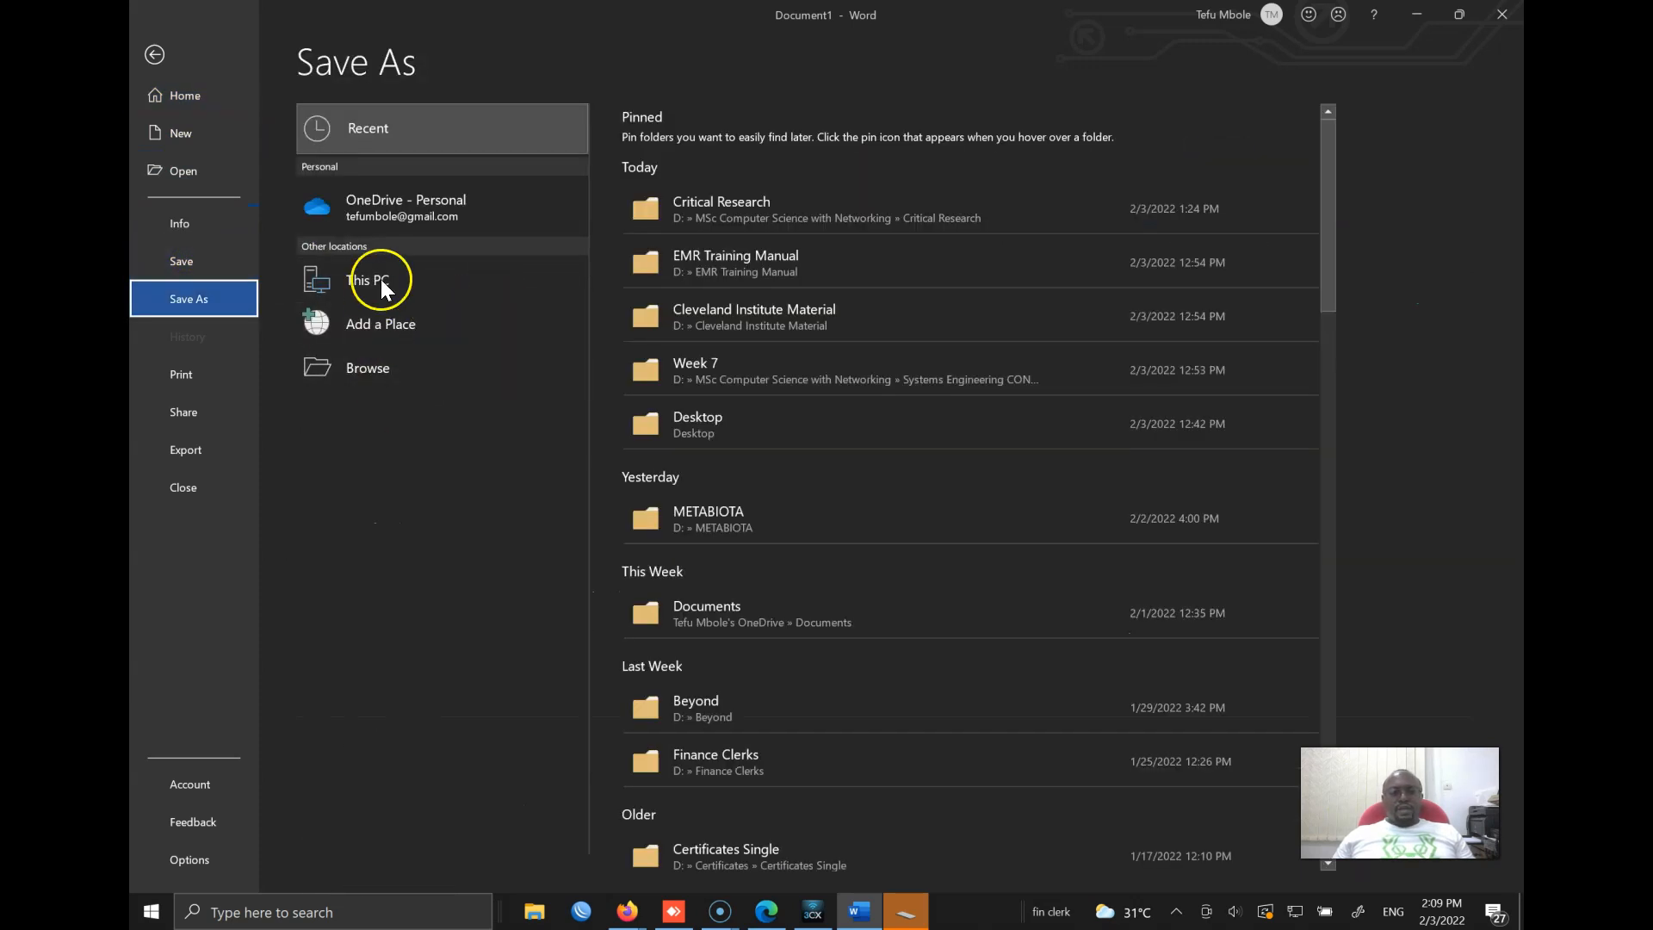
key("Escape")
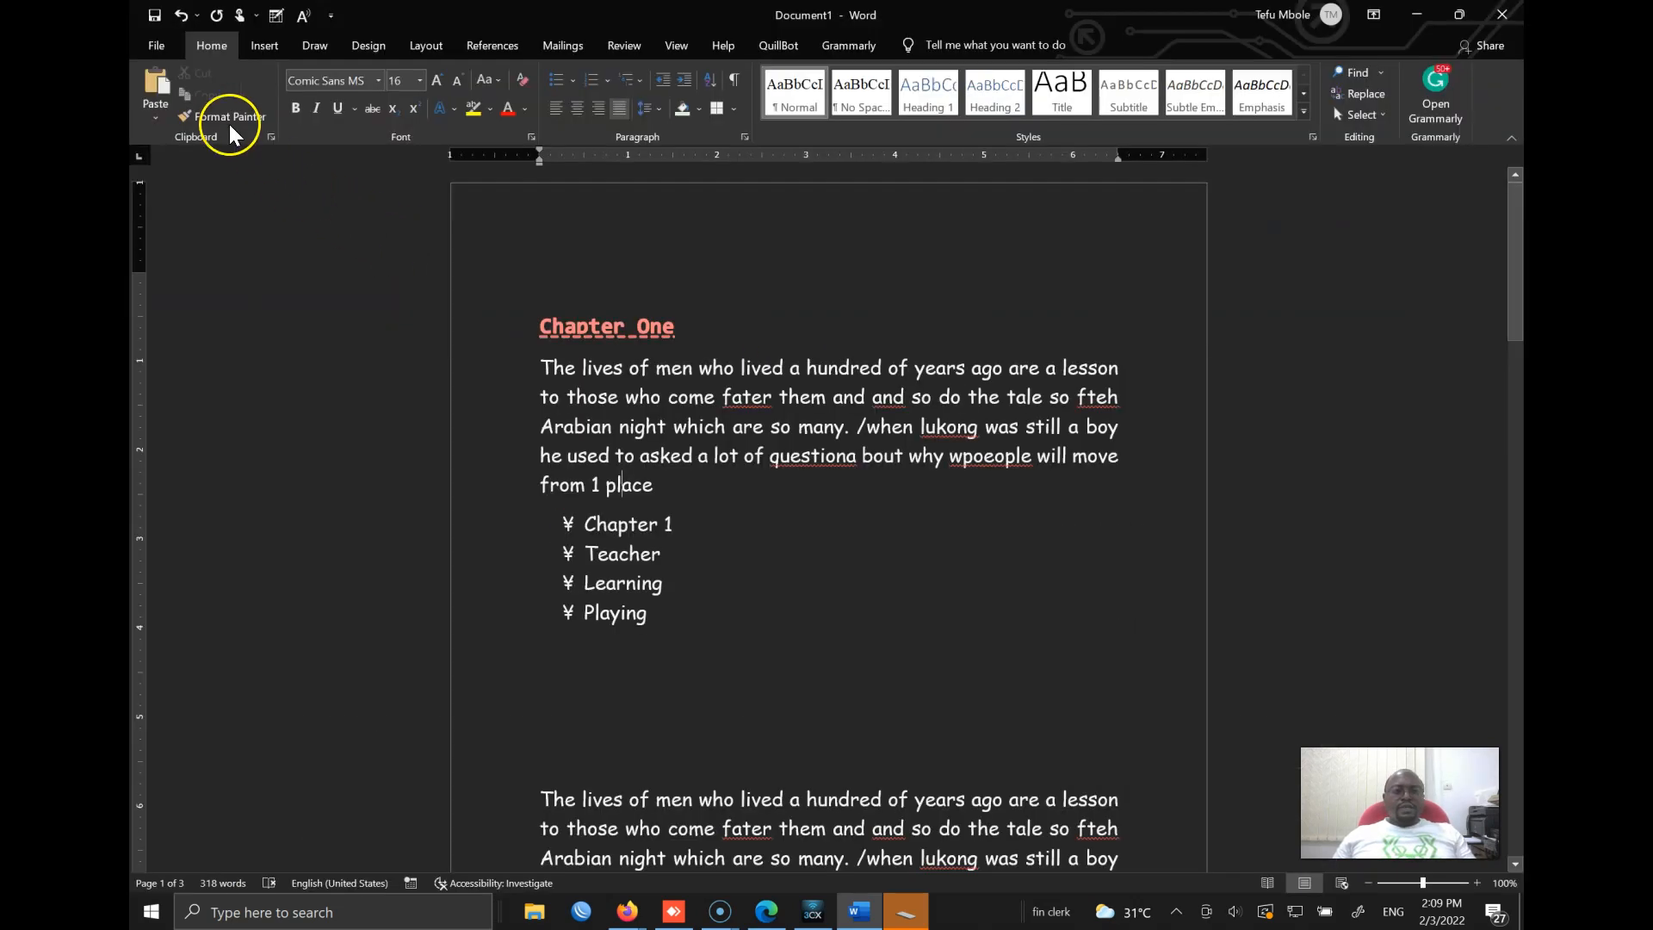
left_click(157, 41)
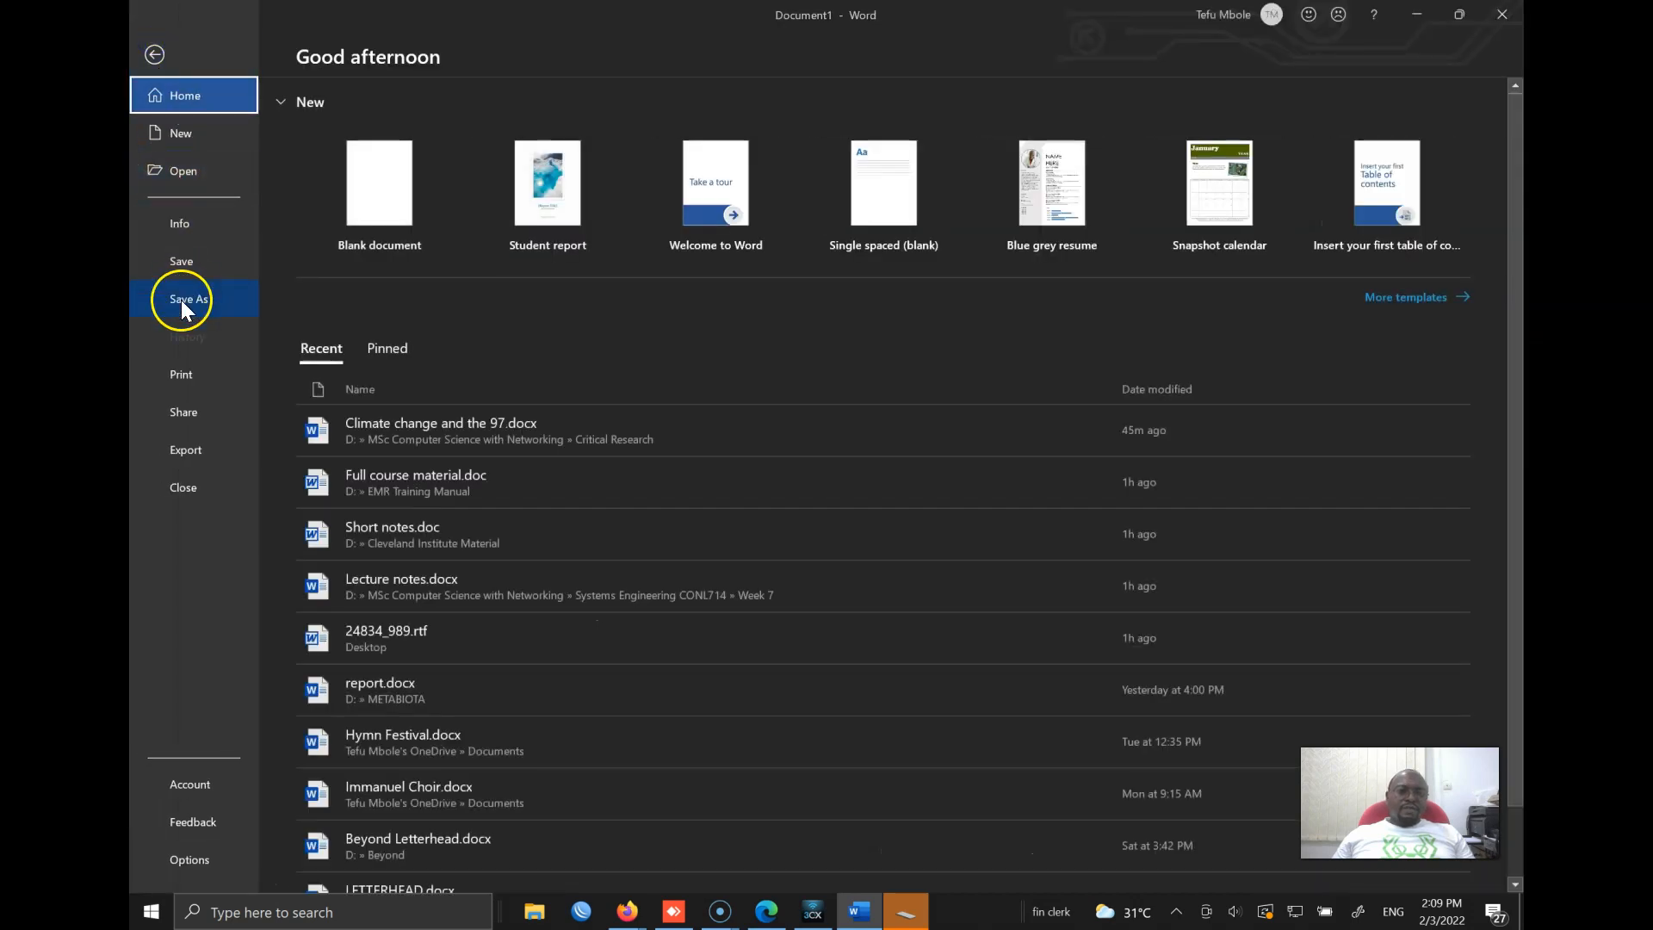
left_click(182, 300)
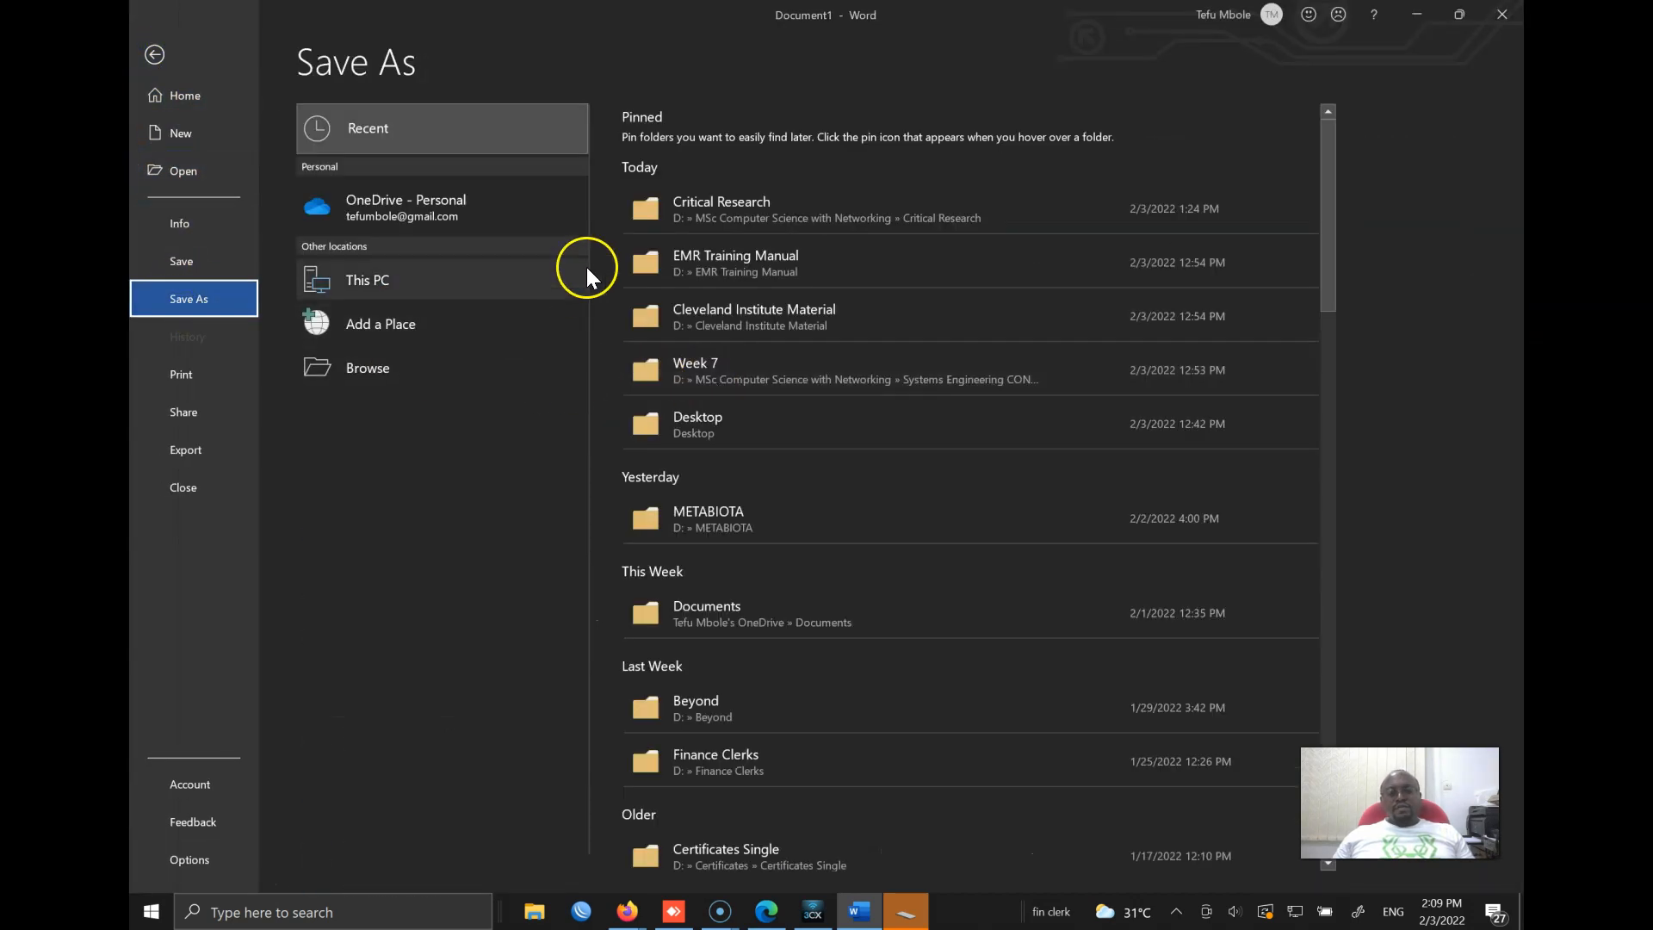
key("Escape")
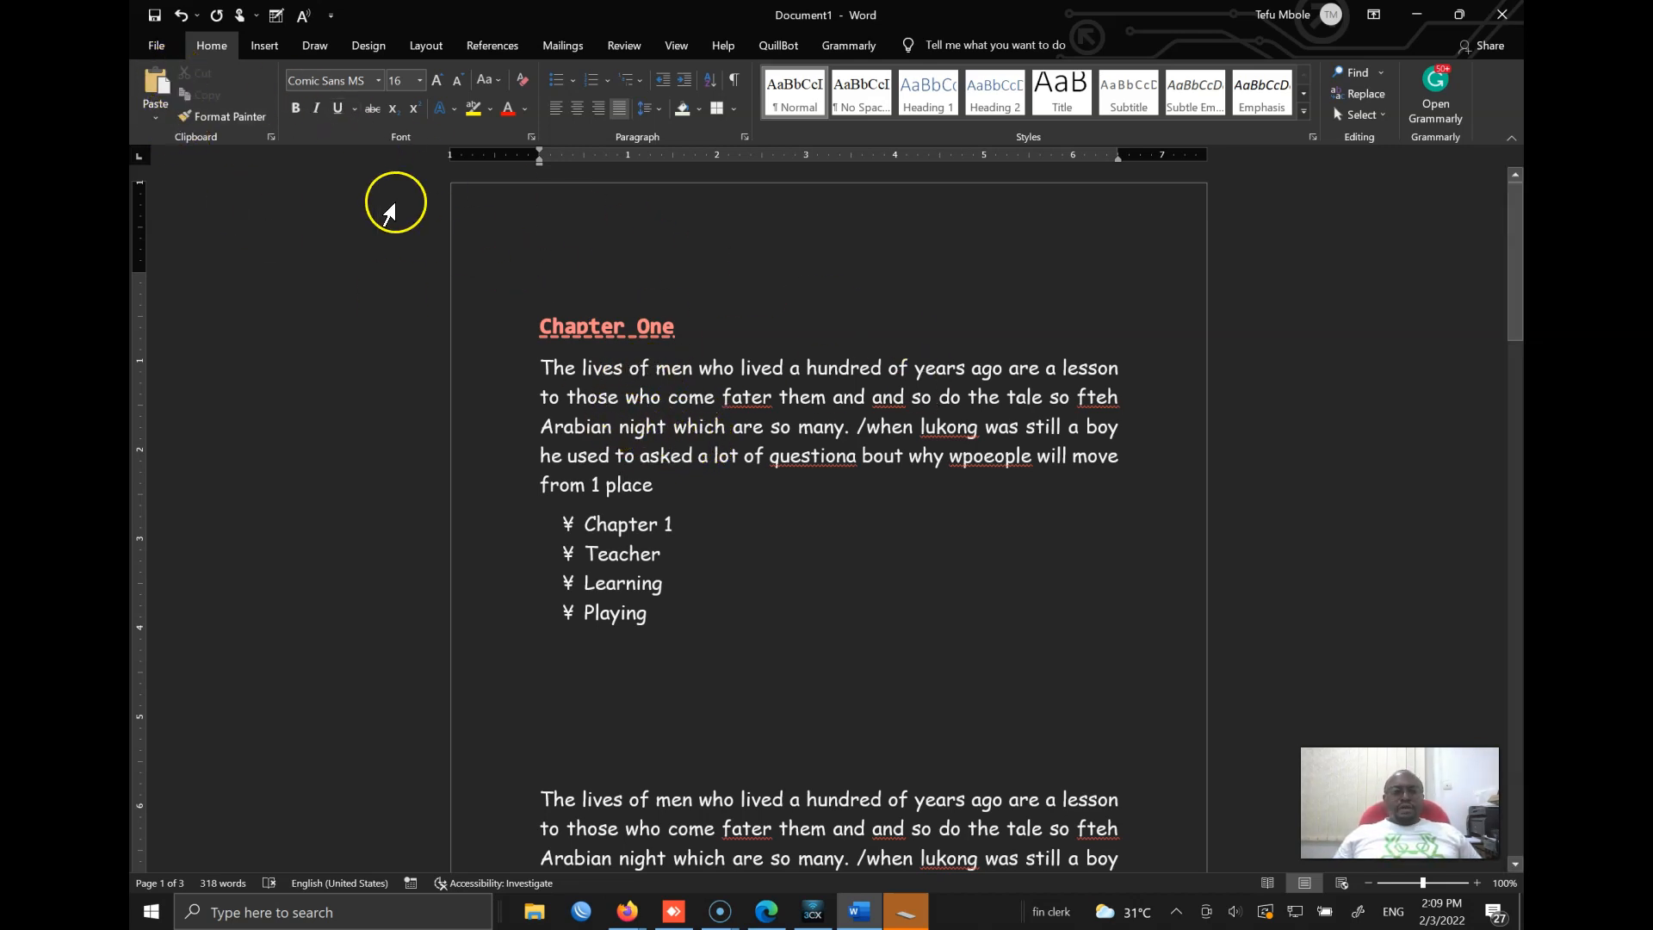
Save the document in the Documents folder as a Word Document named 2222.
left_click(157, 45)
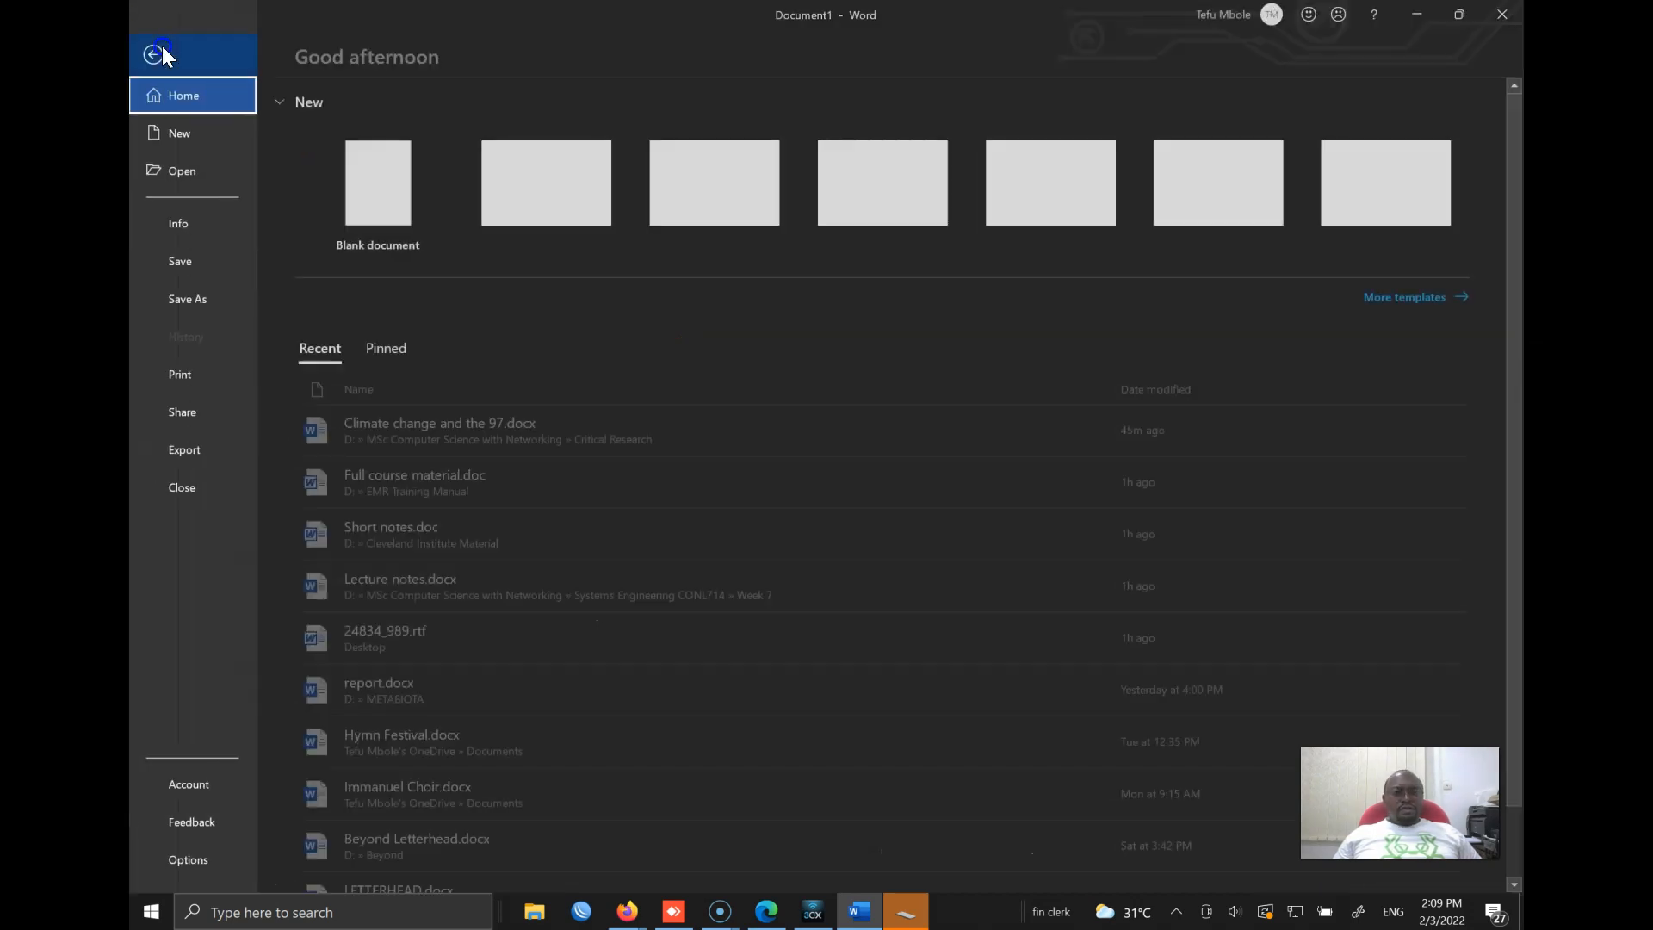
left_click(198, 262)
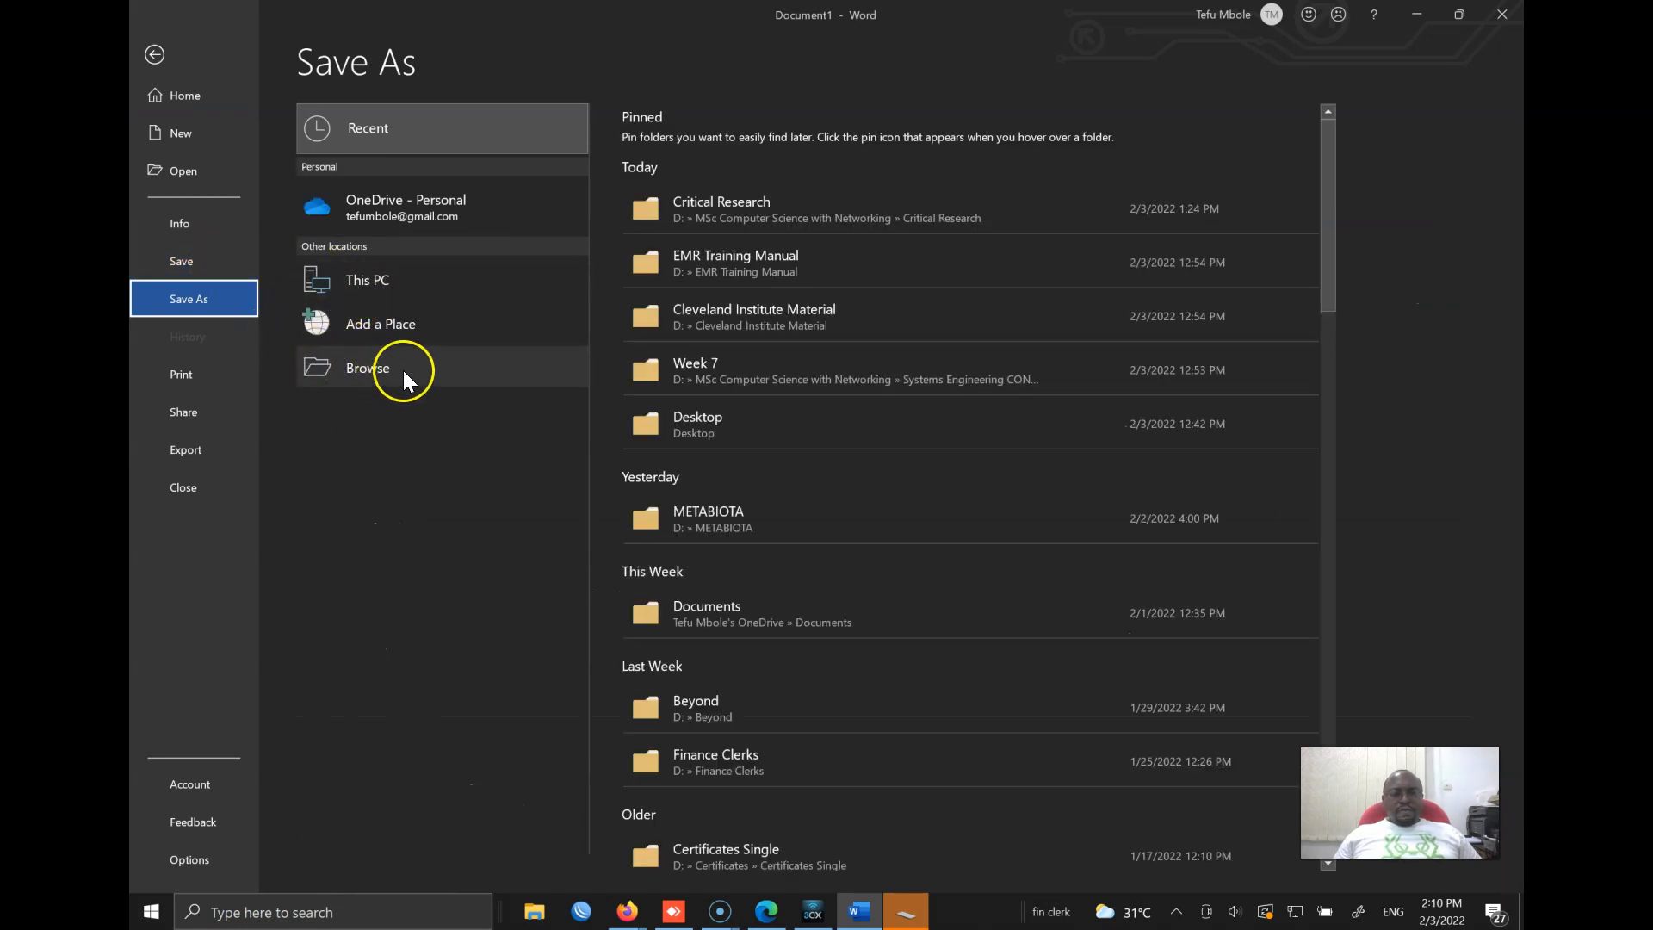
left_click(365, 368)
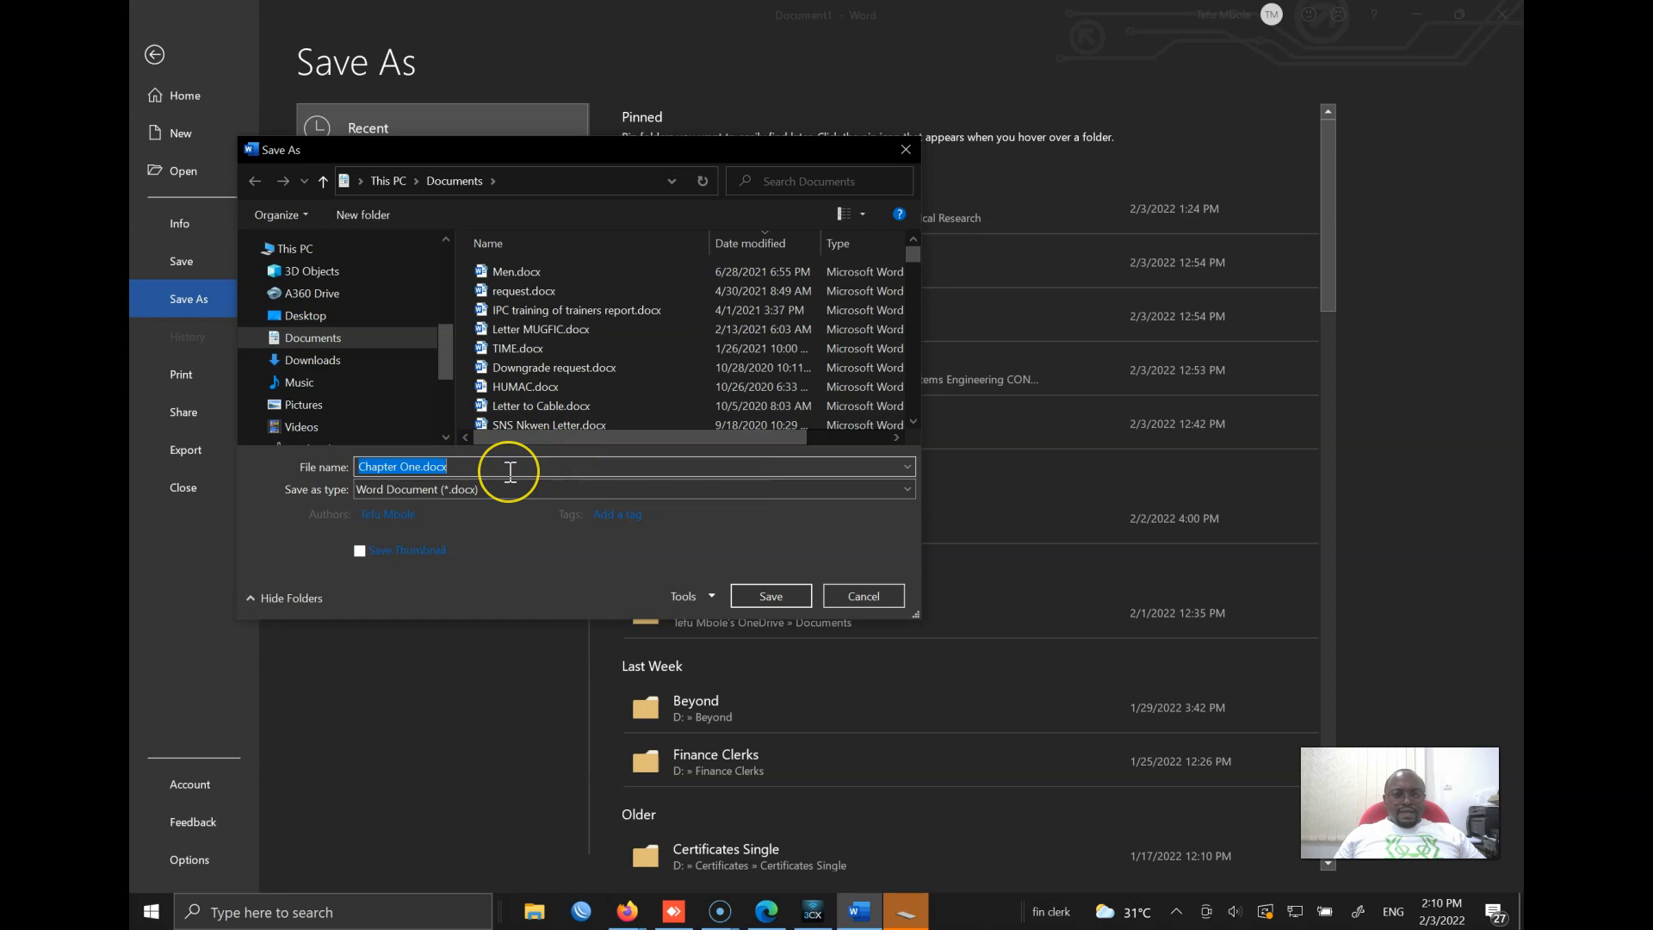
type("111")
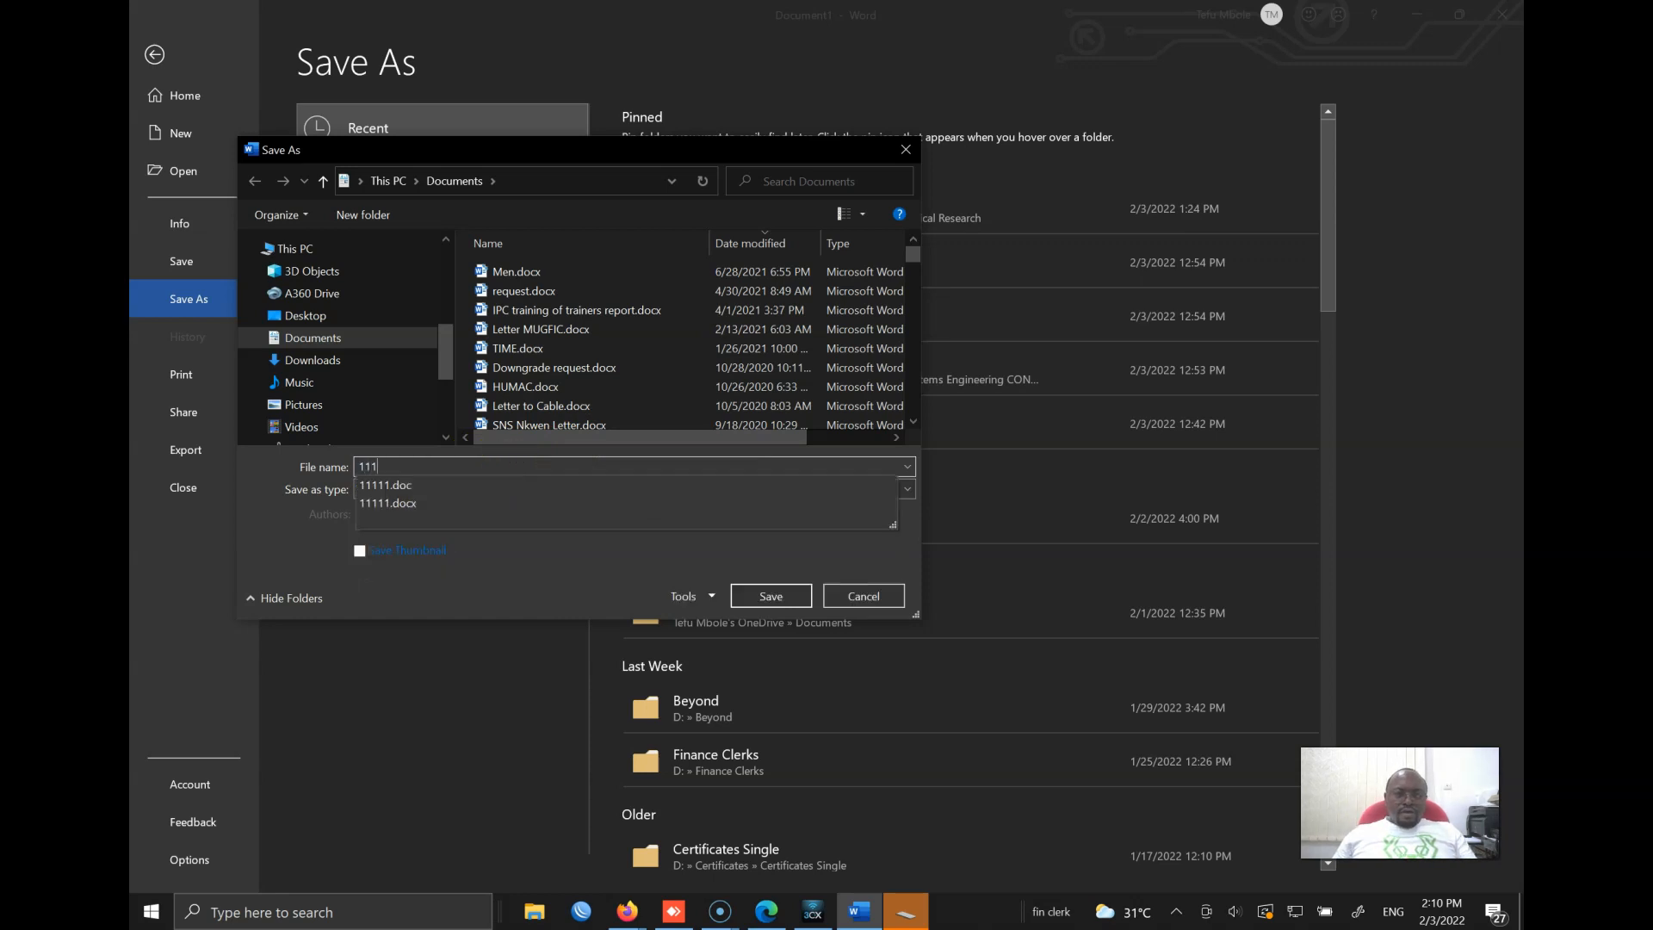
key("BackSpace")
key("BackSpace")
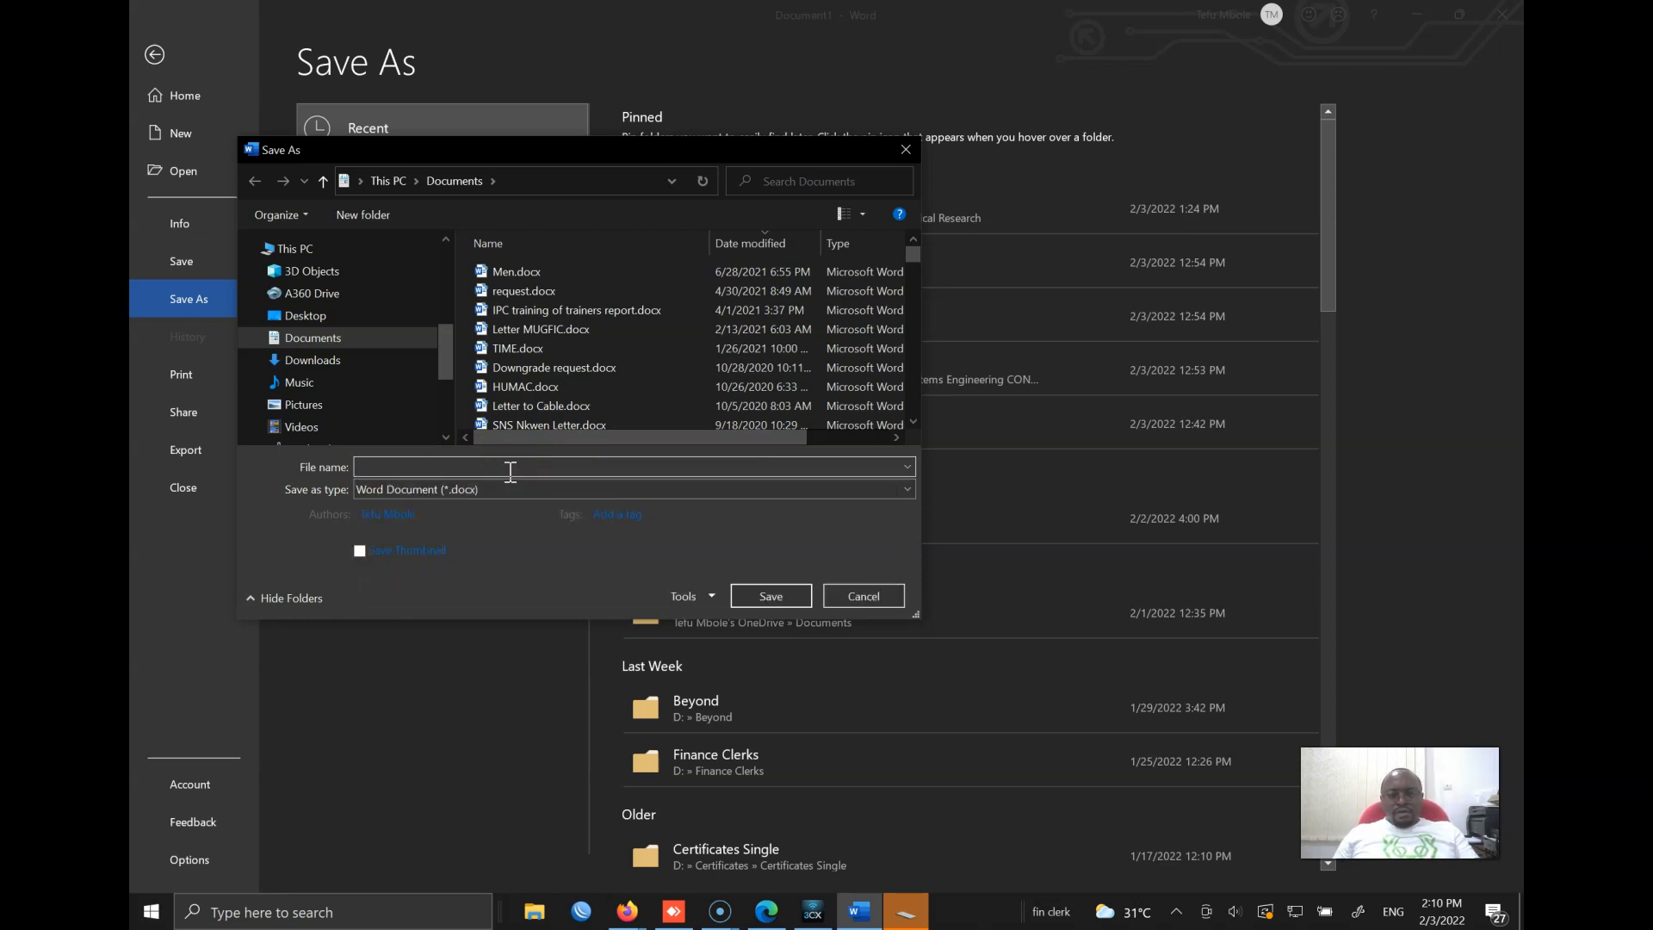
type("11")
key("BackSpace")
key("BackSpace")
type("2222")
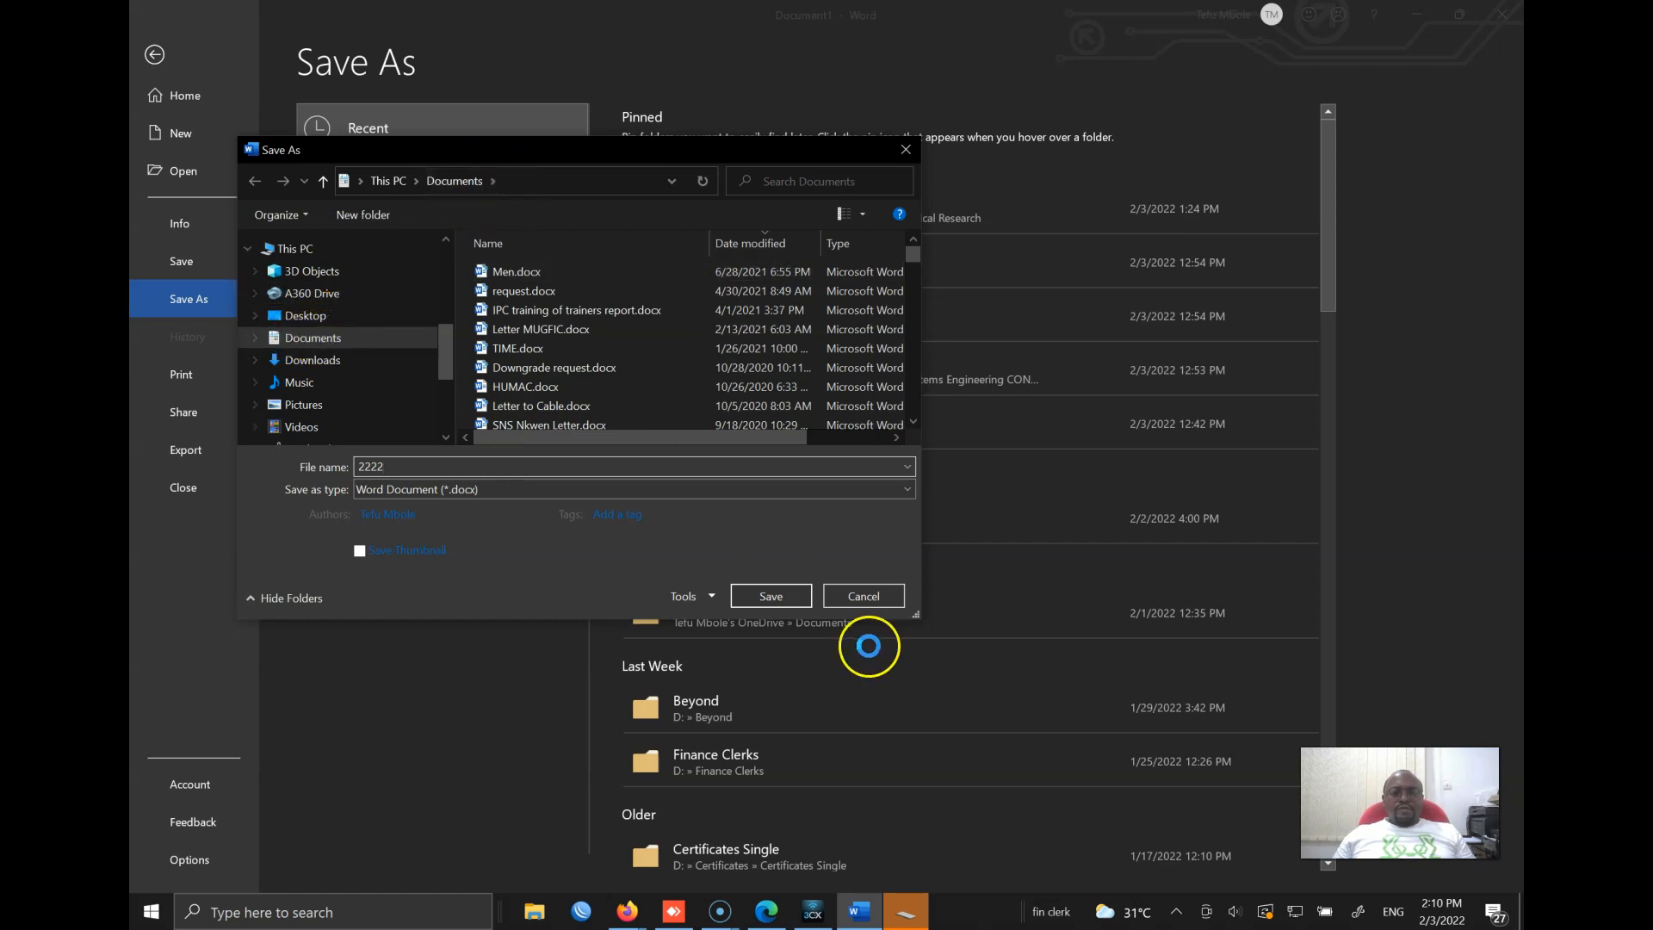
left_click(771, 589)
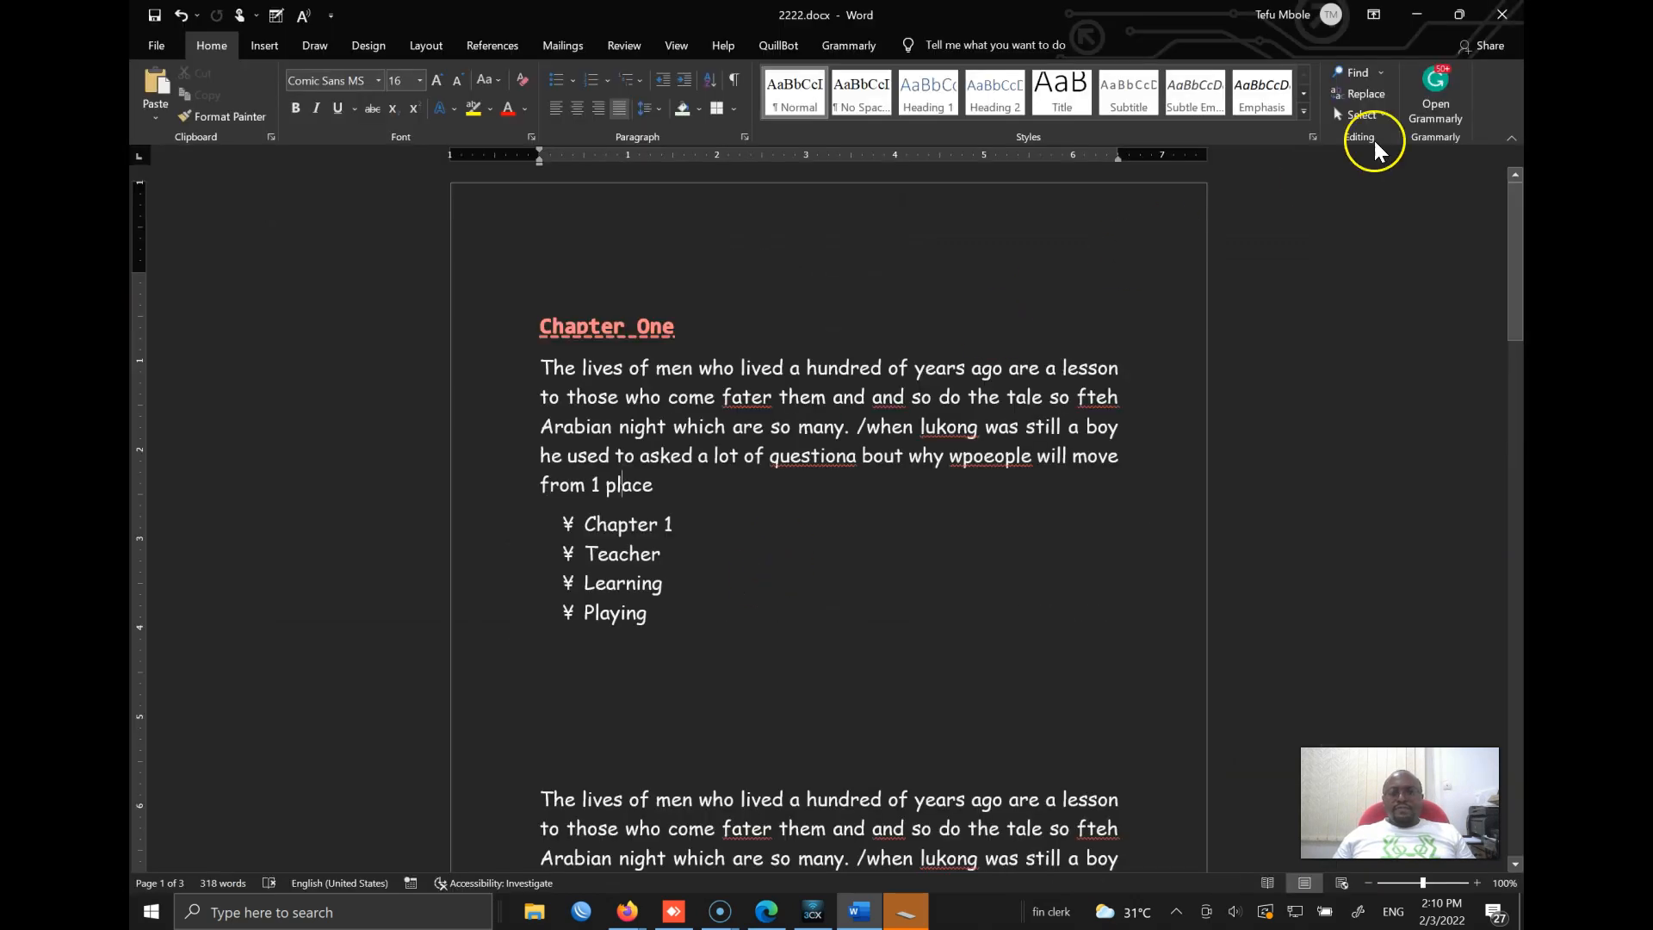
Close the saved document and relaunch Word with the Run command winword.
left_click(1481, 17)
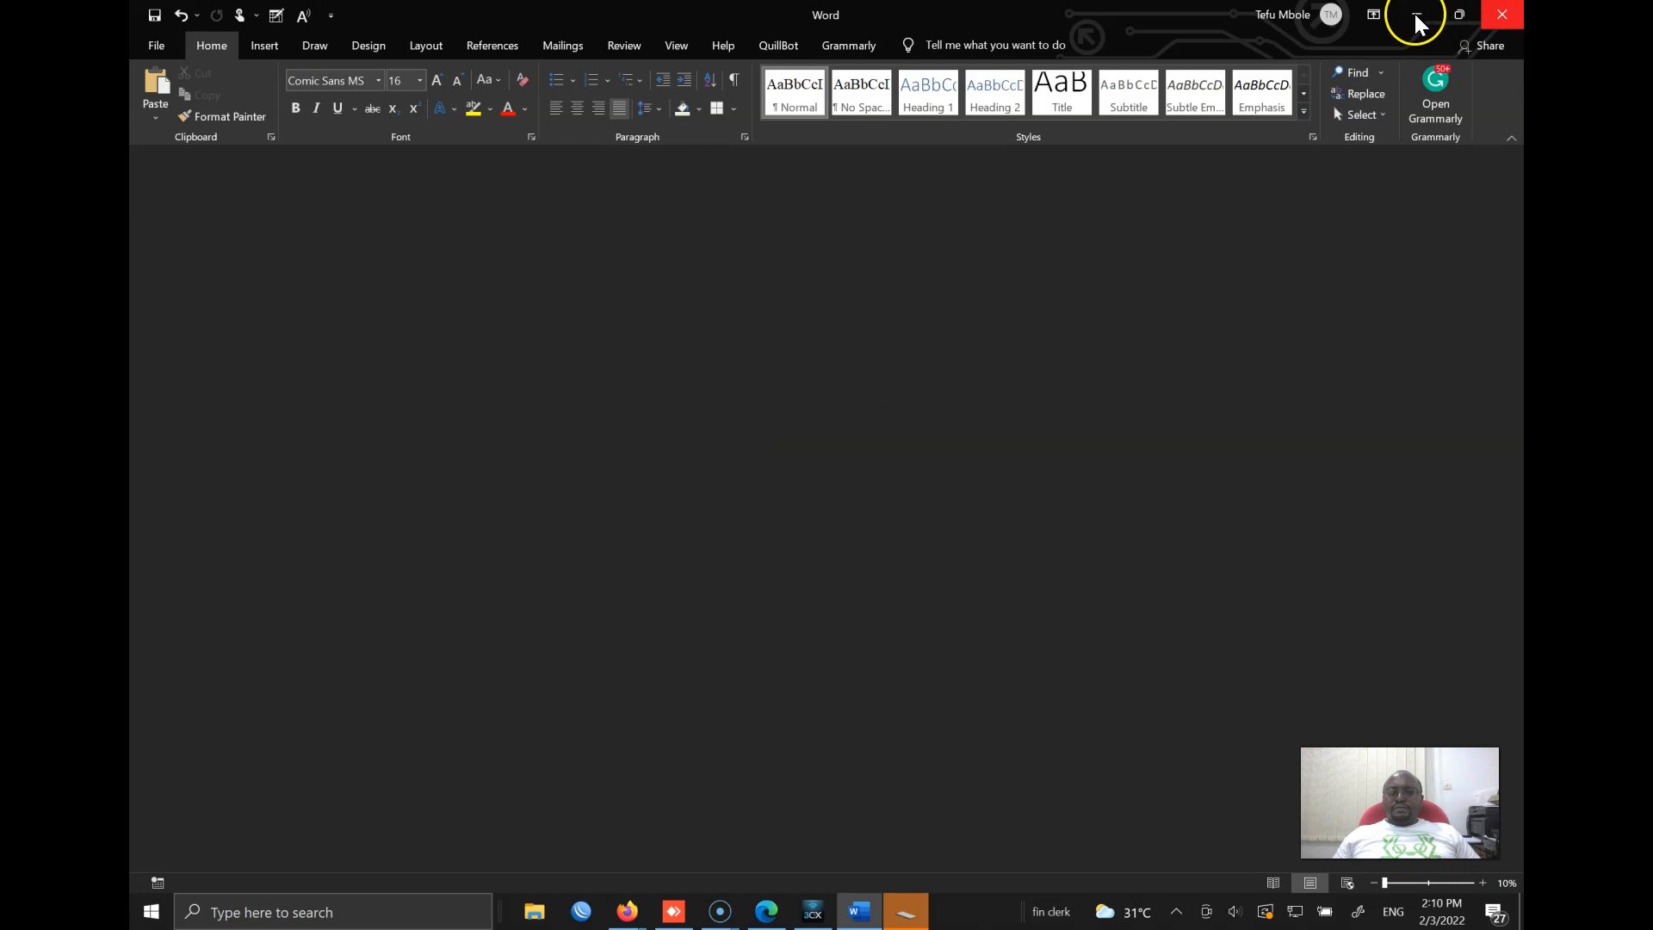
left_click(148, 915)
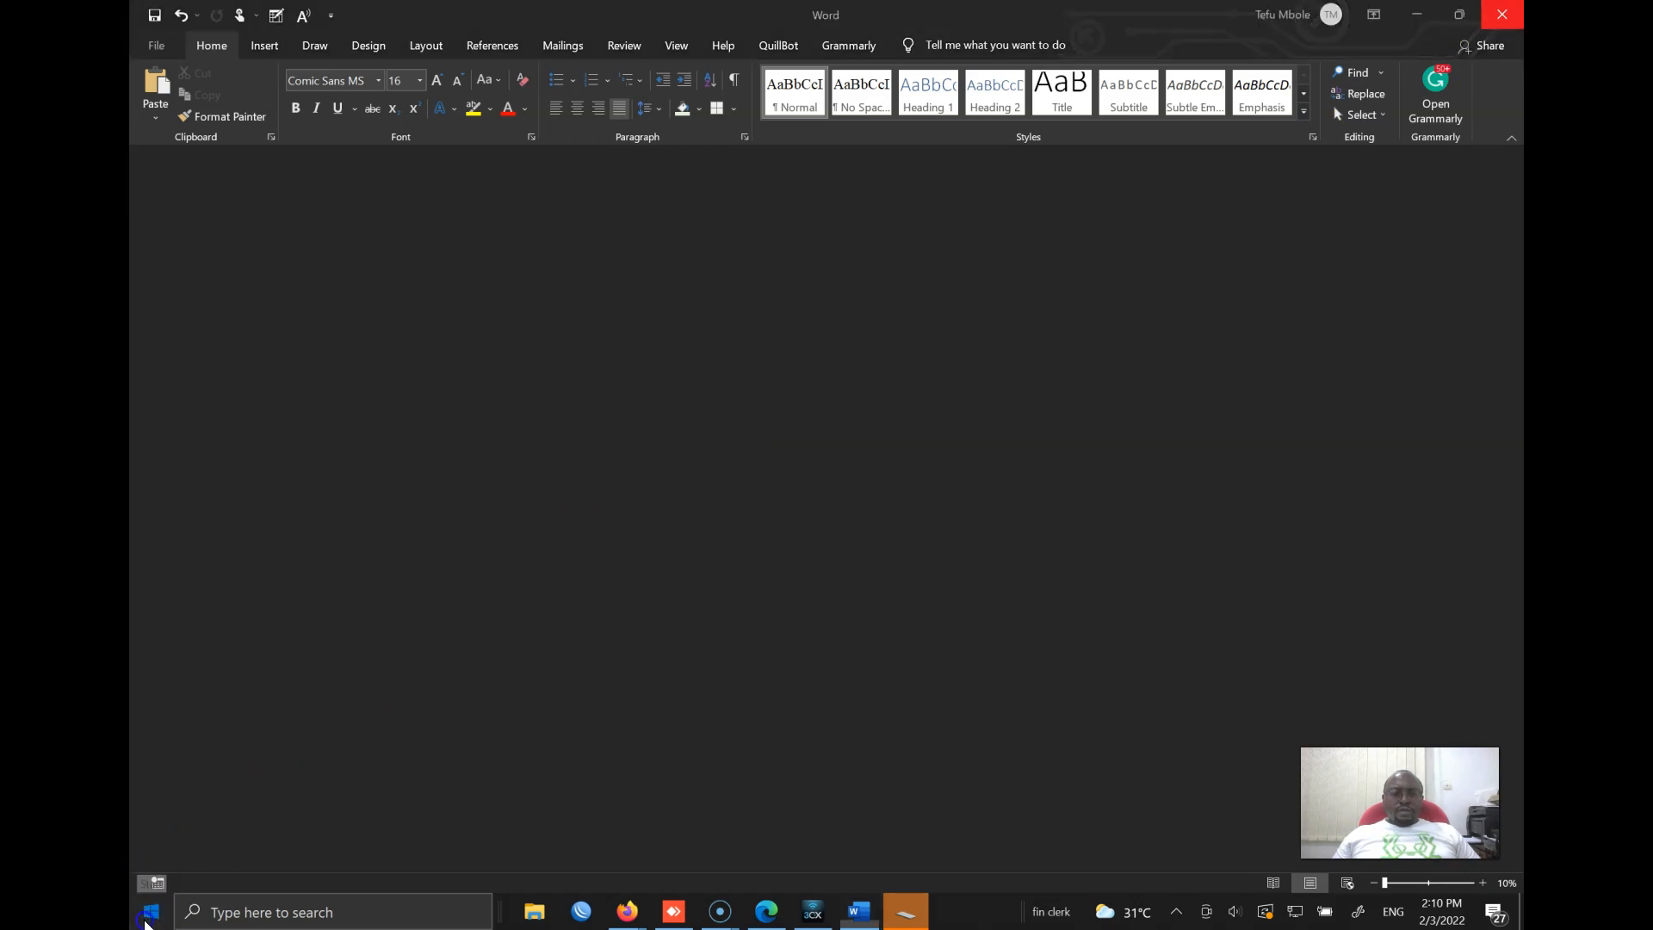
left_click(146, 919)
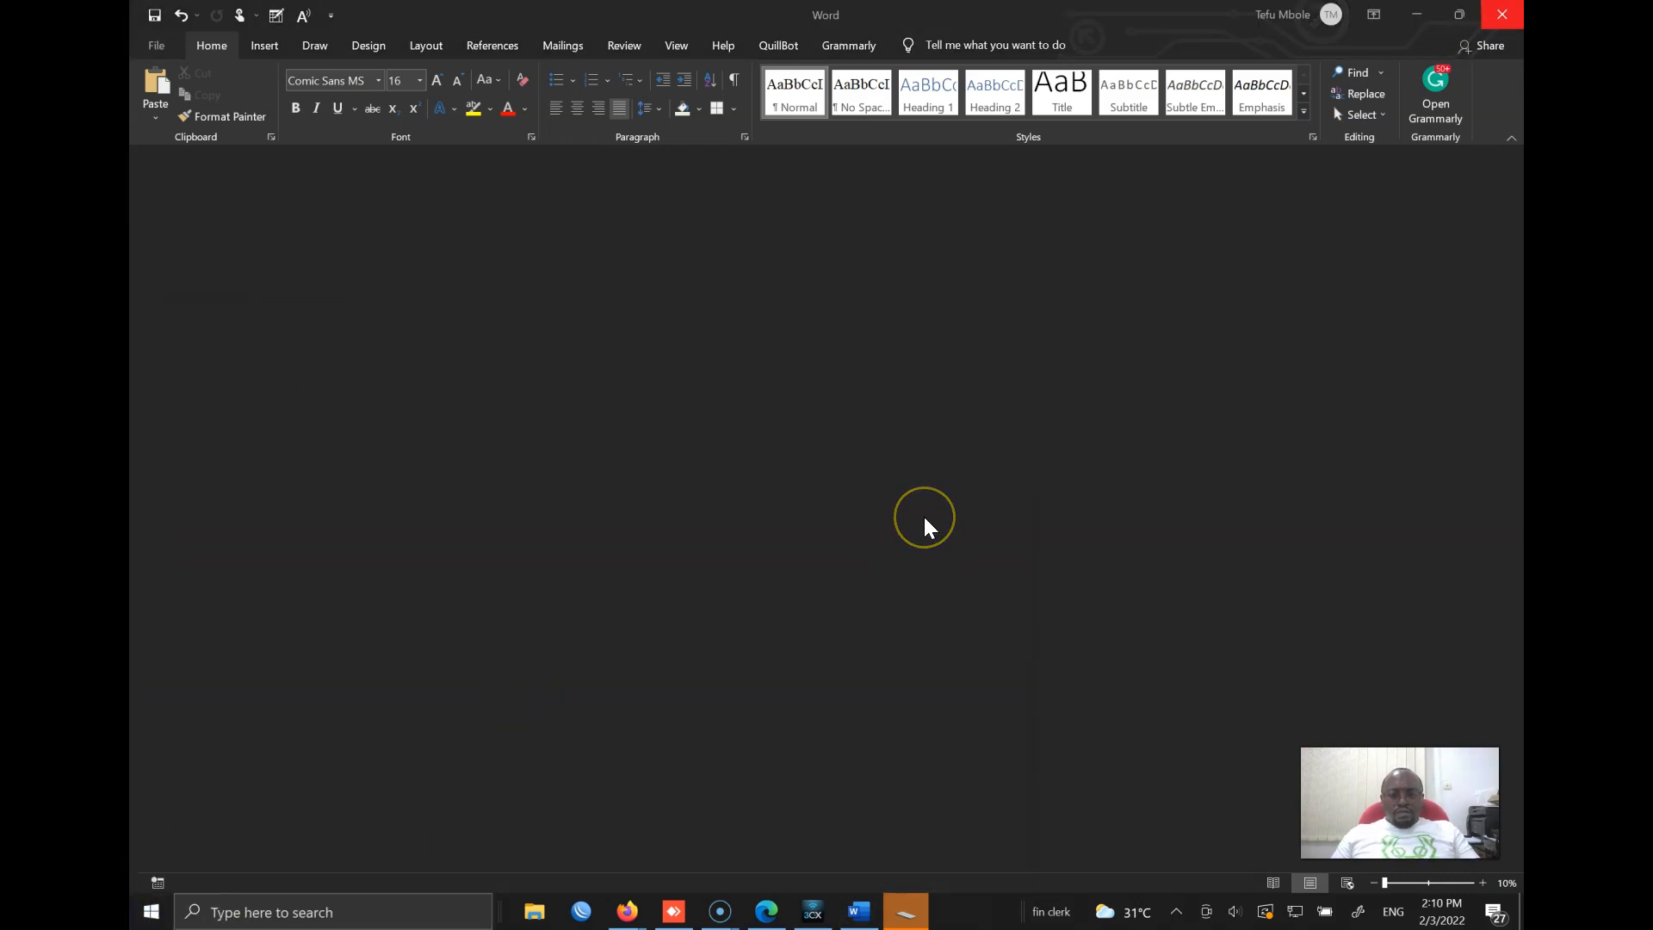
key("super+r")
type("wiwnord")
key("Return")
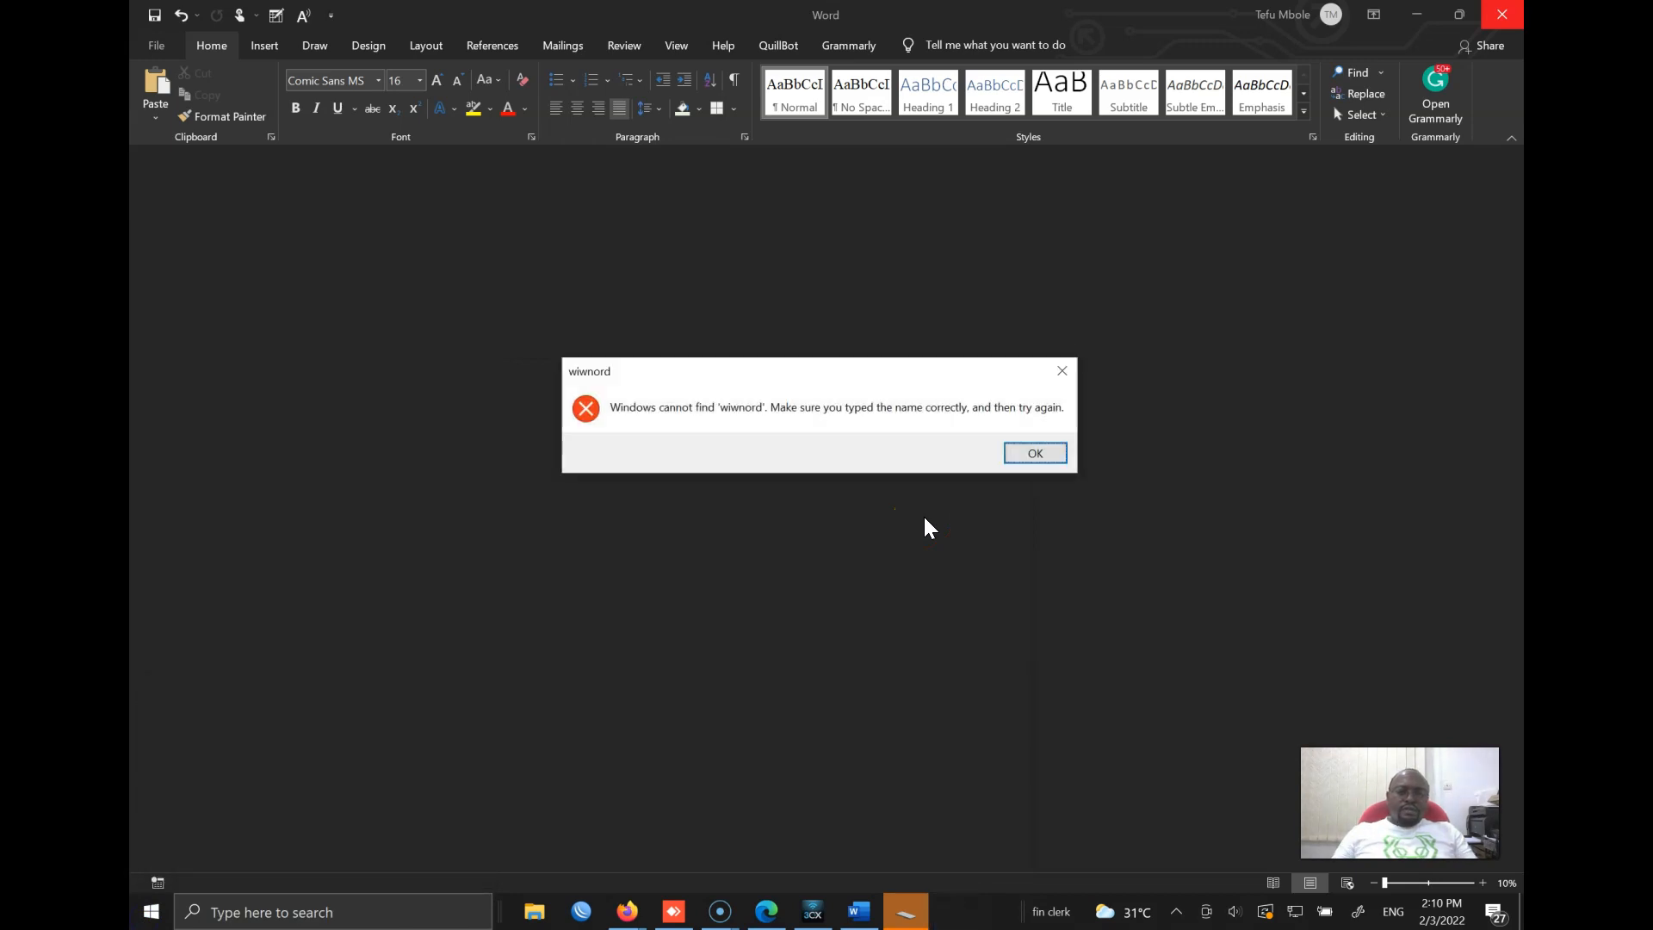
left_click(1057, 455)
type("winword")
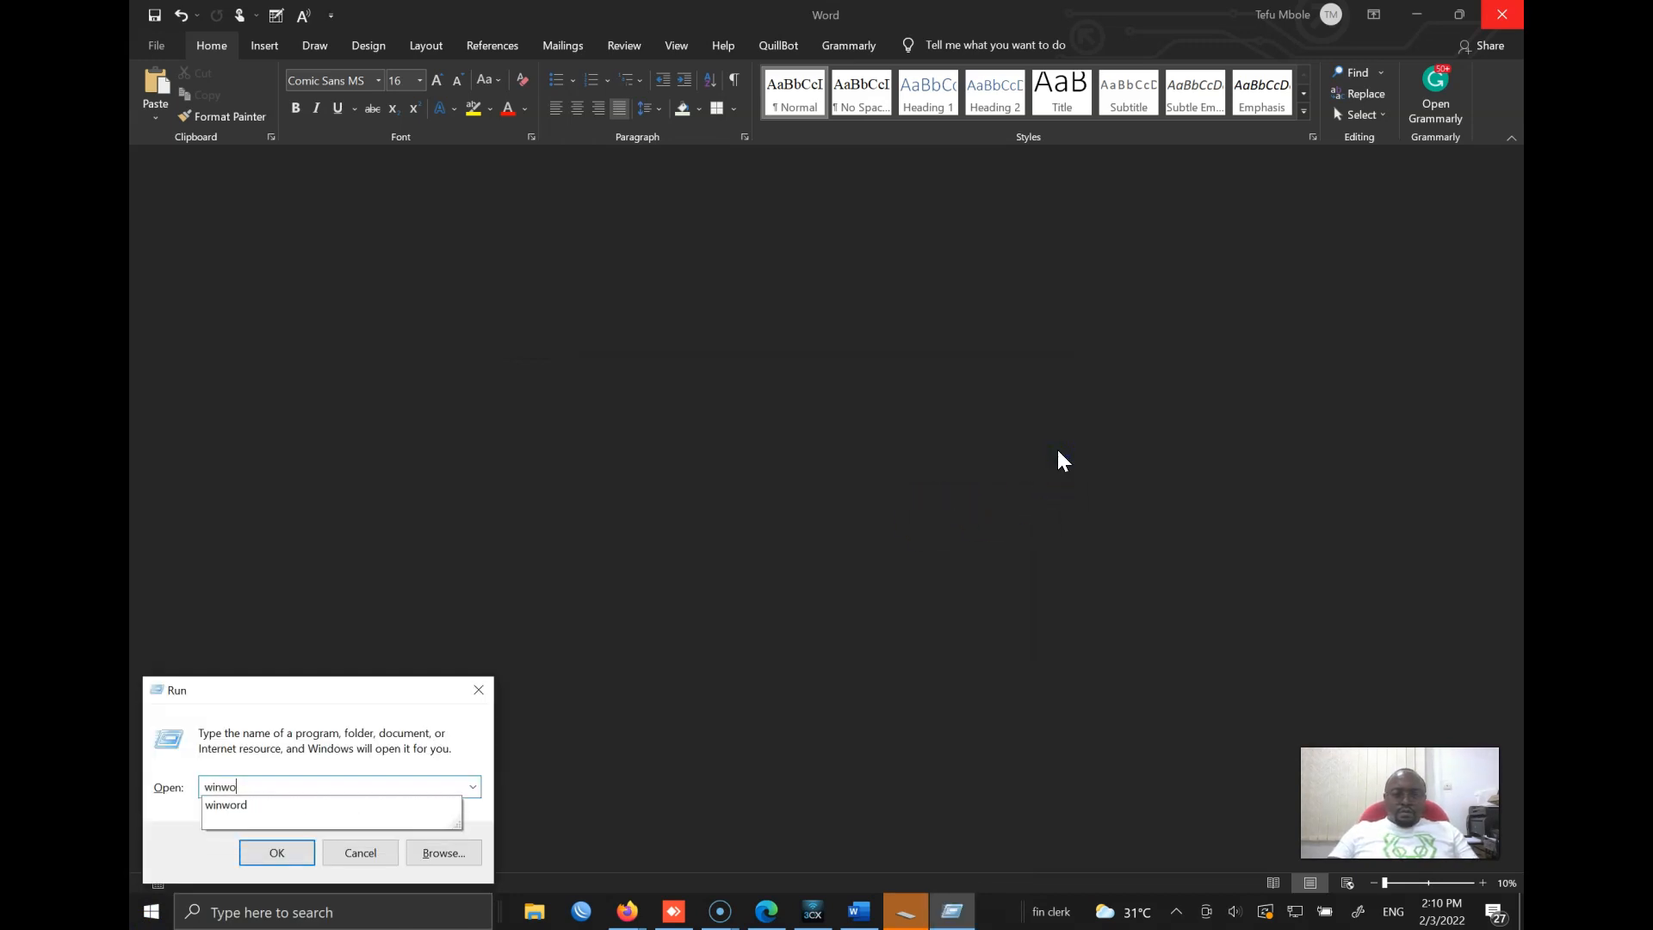
key("Return")
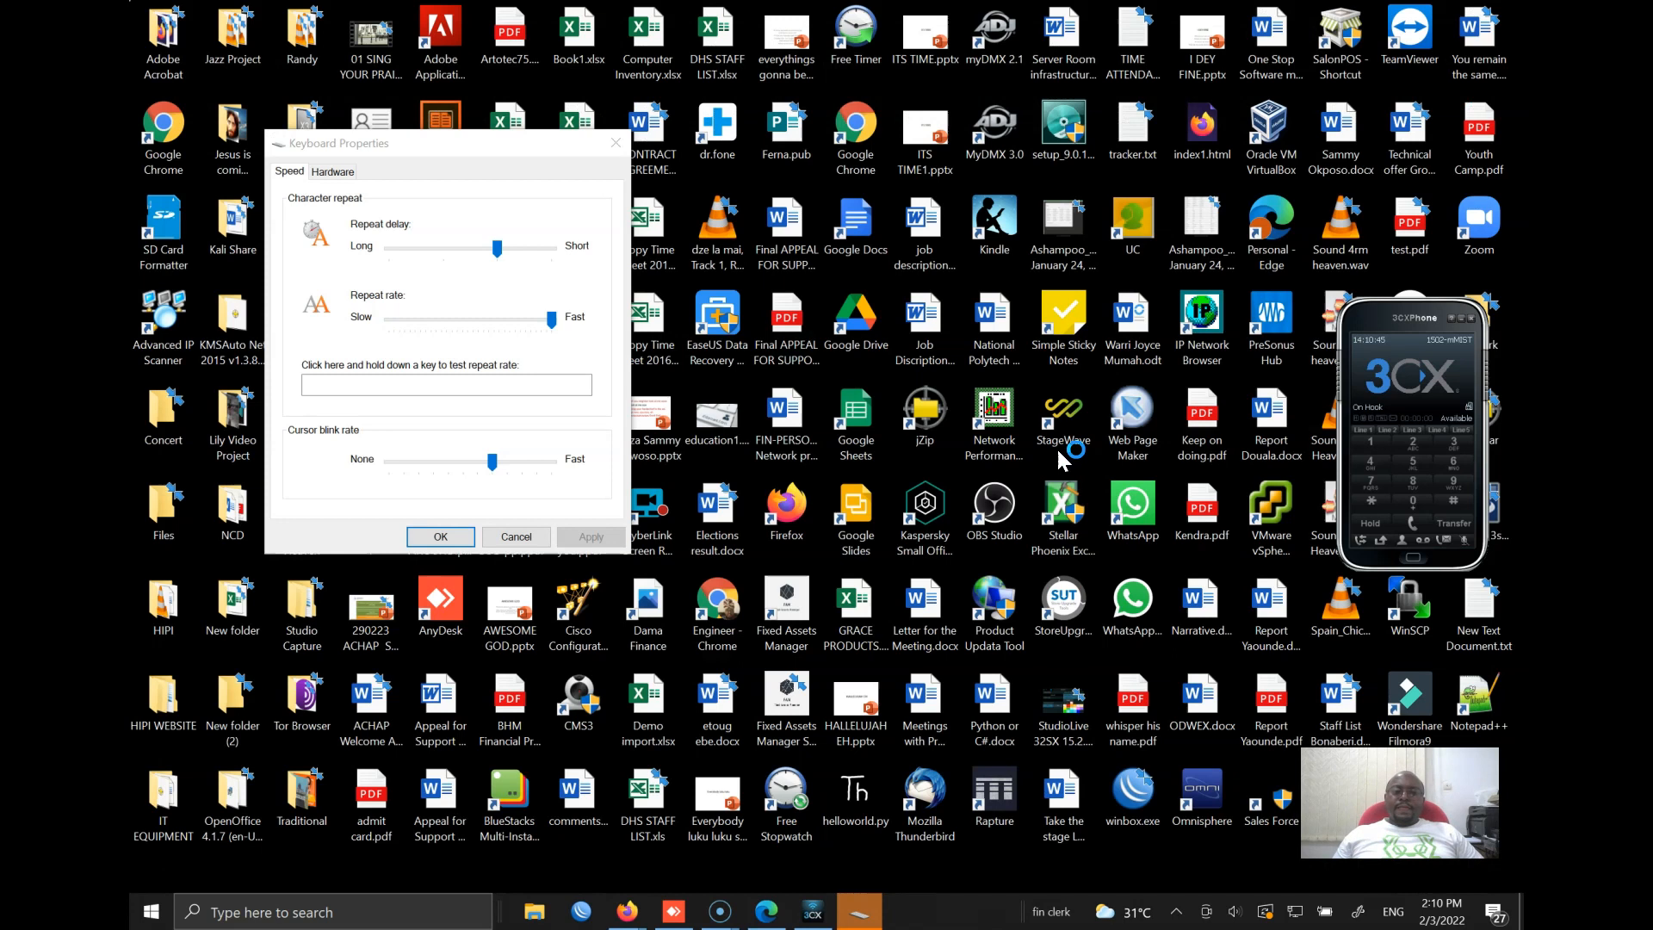
Cancel the leftover Keyboard Properties dialog and open 2222.docx by browsing to the Documents folder.
left_click(519, 538)
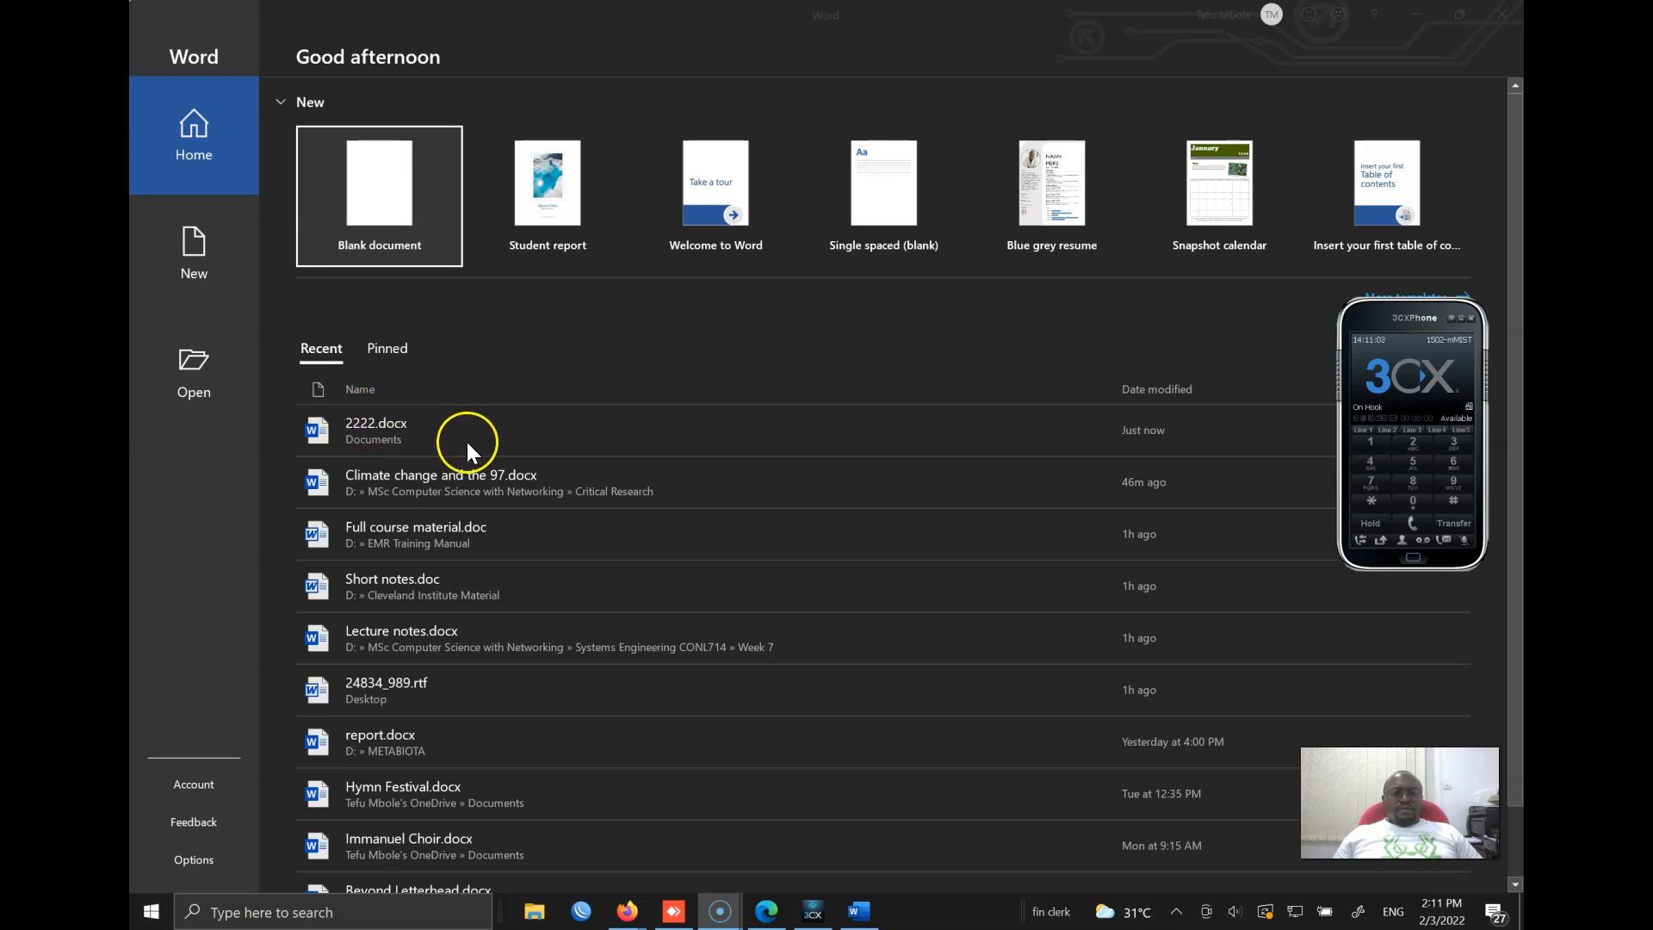
left_click(194, 365)
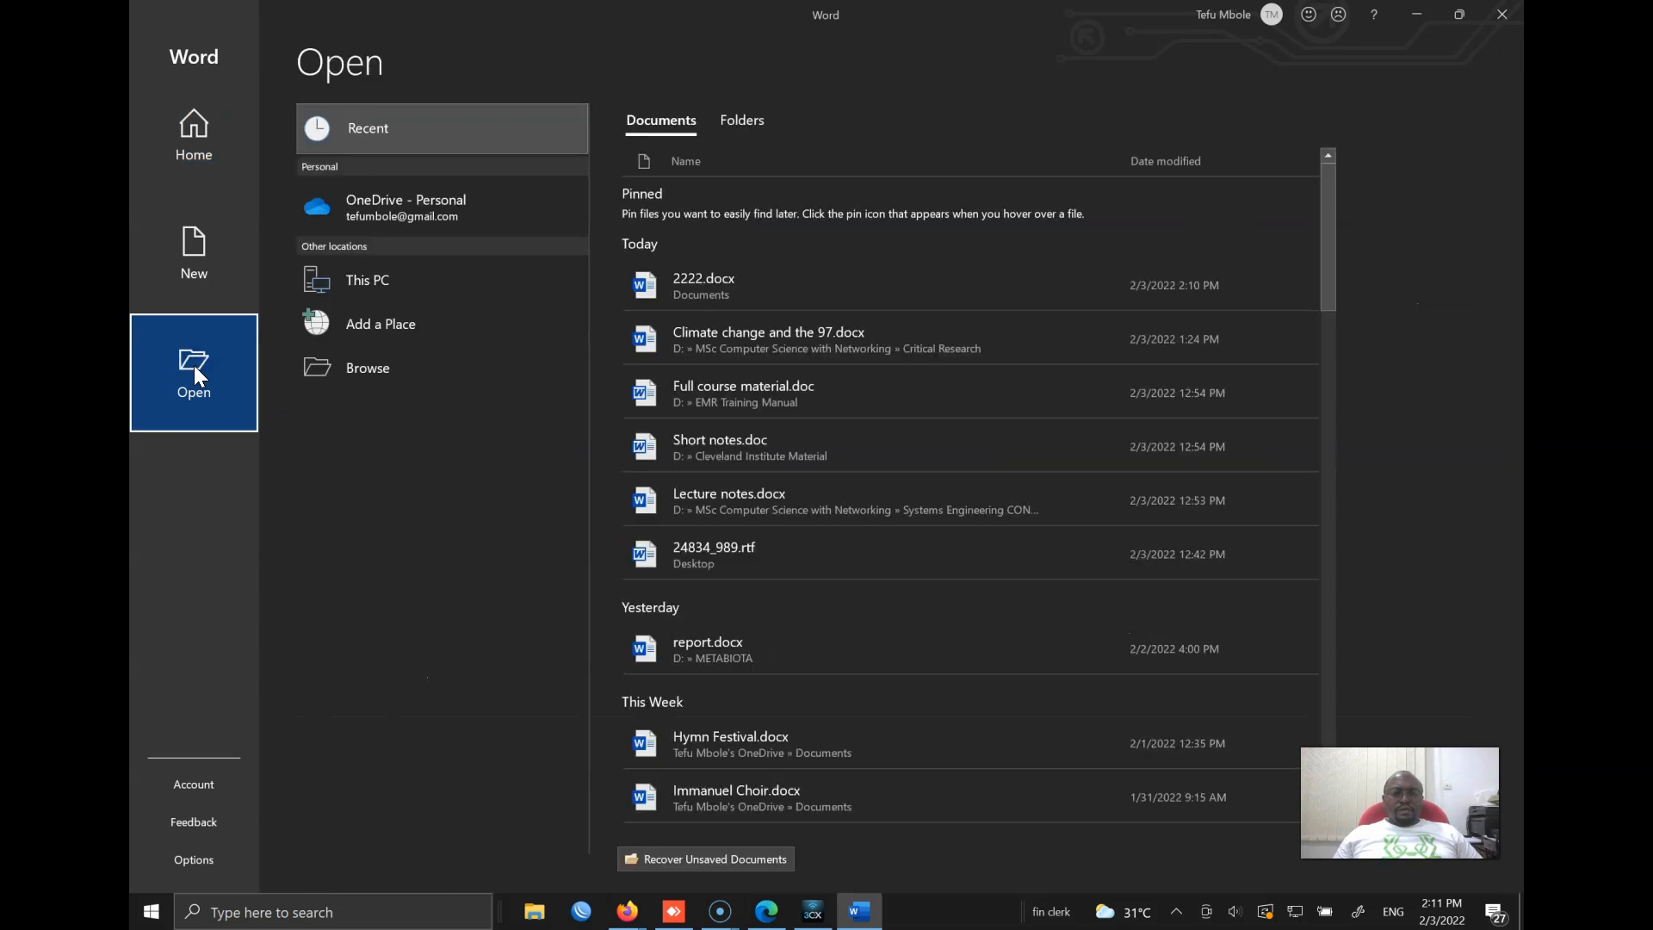
left_click(331, 368)
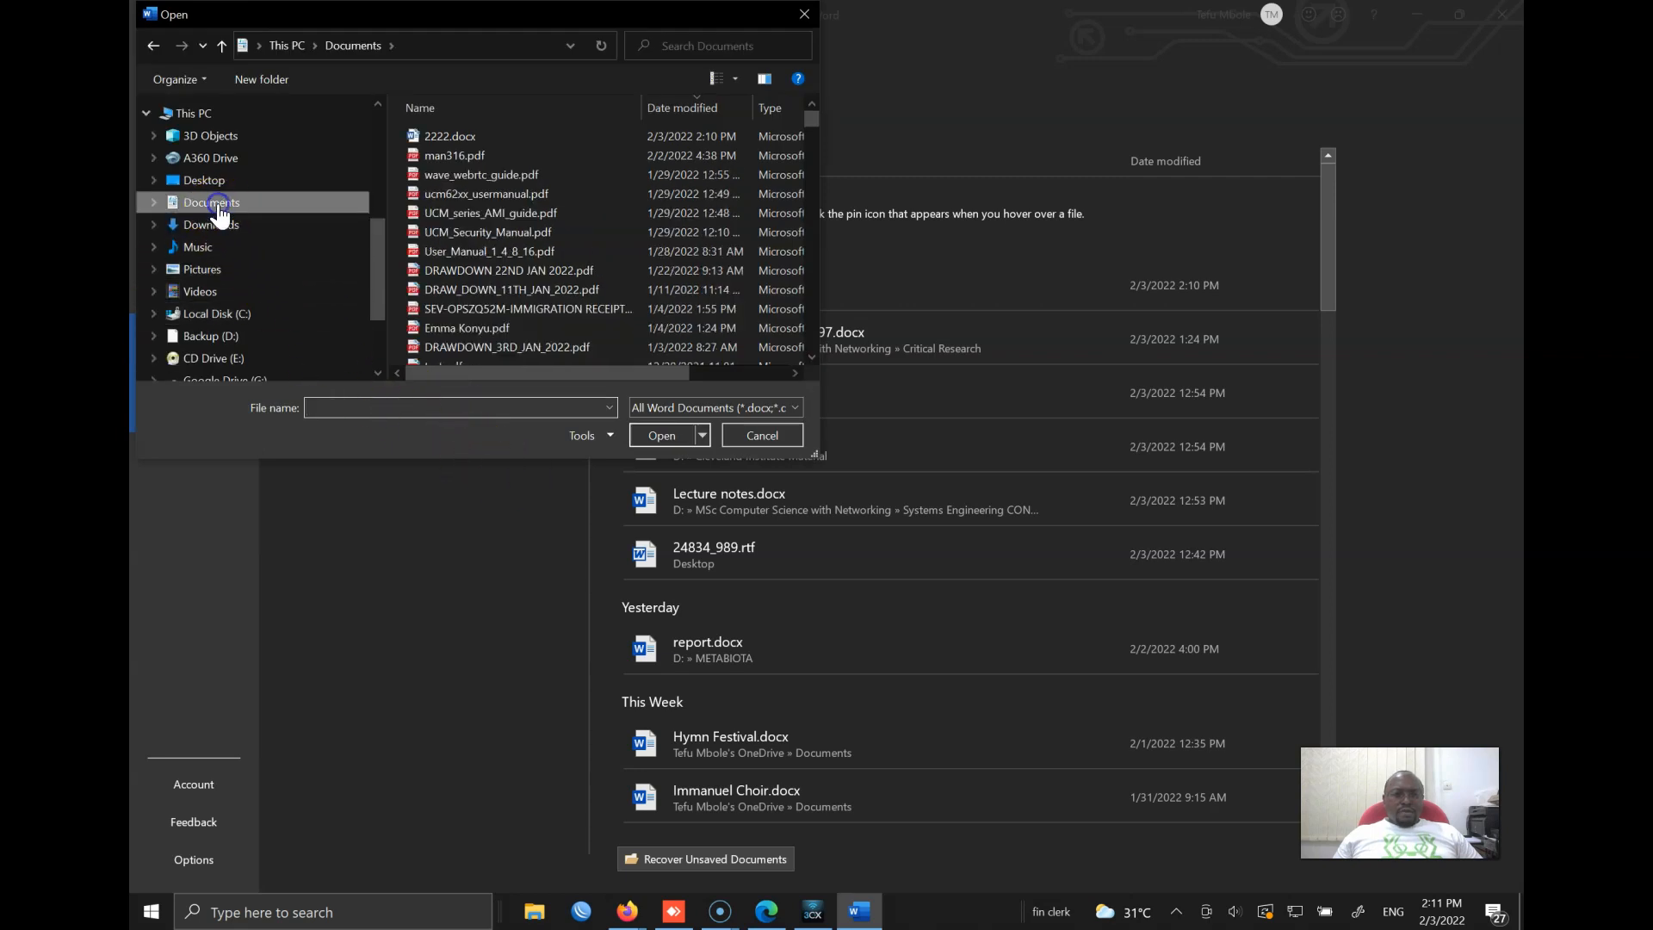
double_click(446, 139)
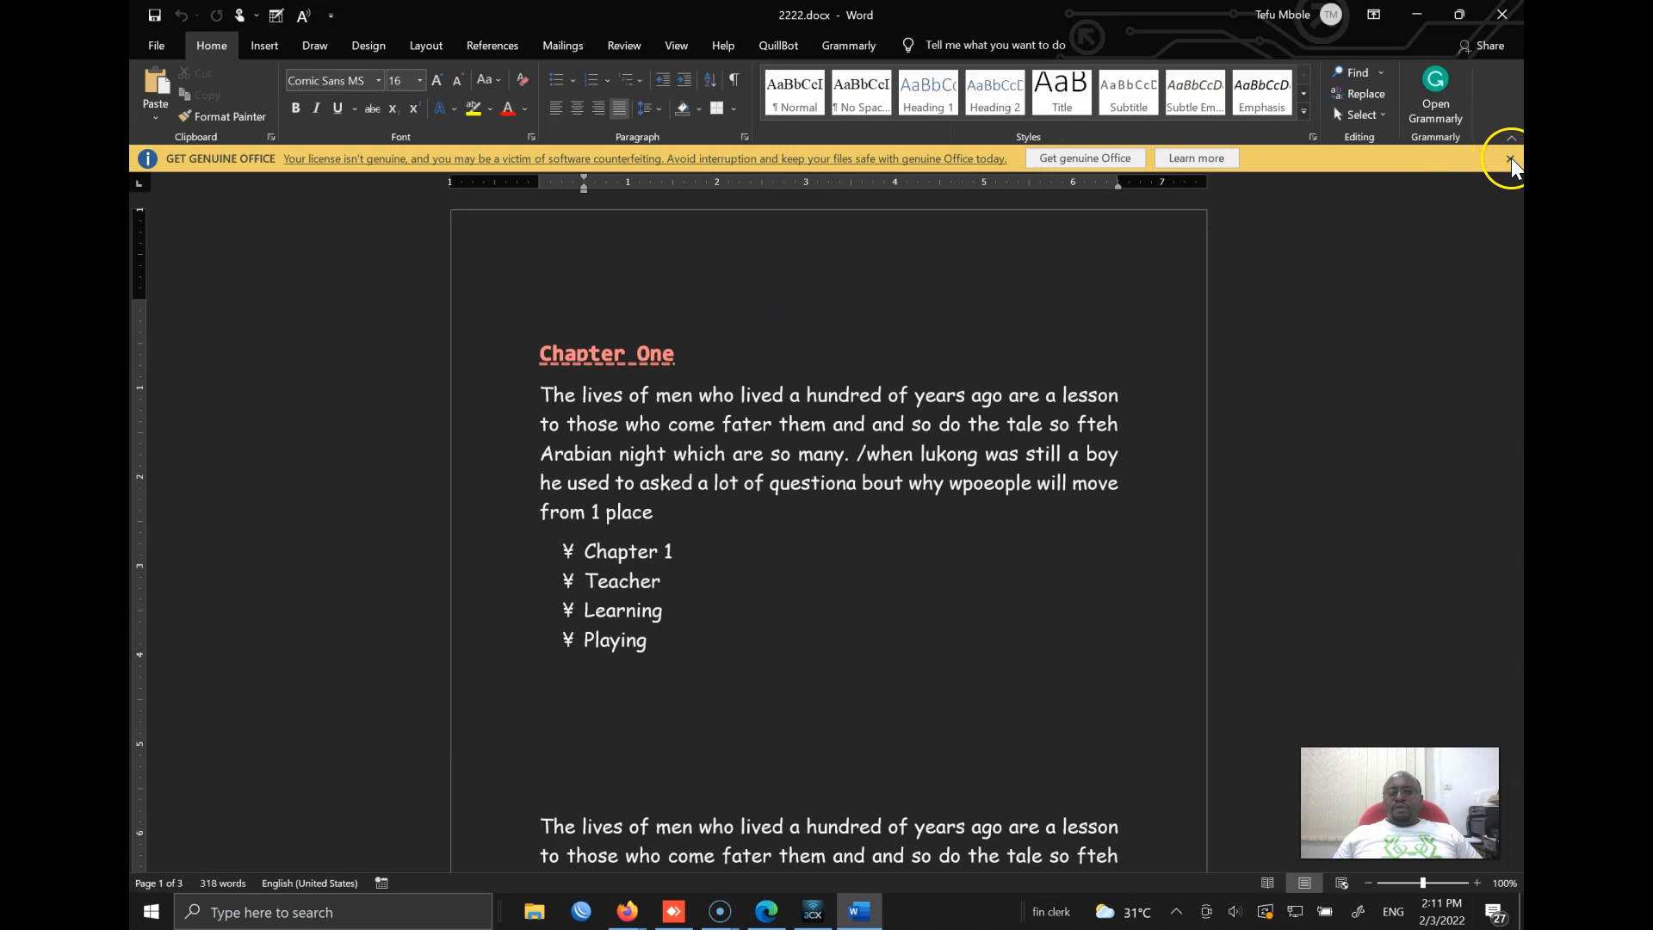
Dismiss the Office licence notice above the document and close the Grammarly pane.
left_click(1510, 157)
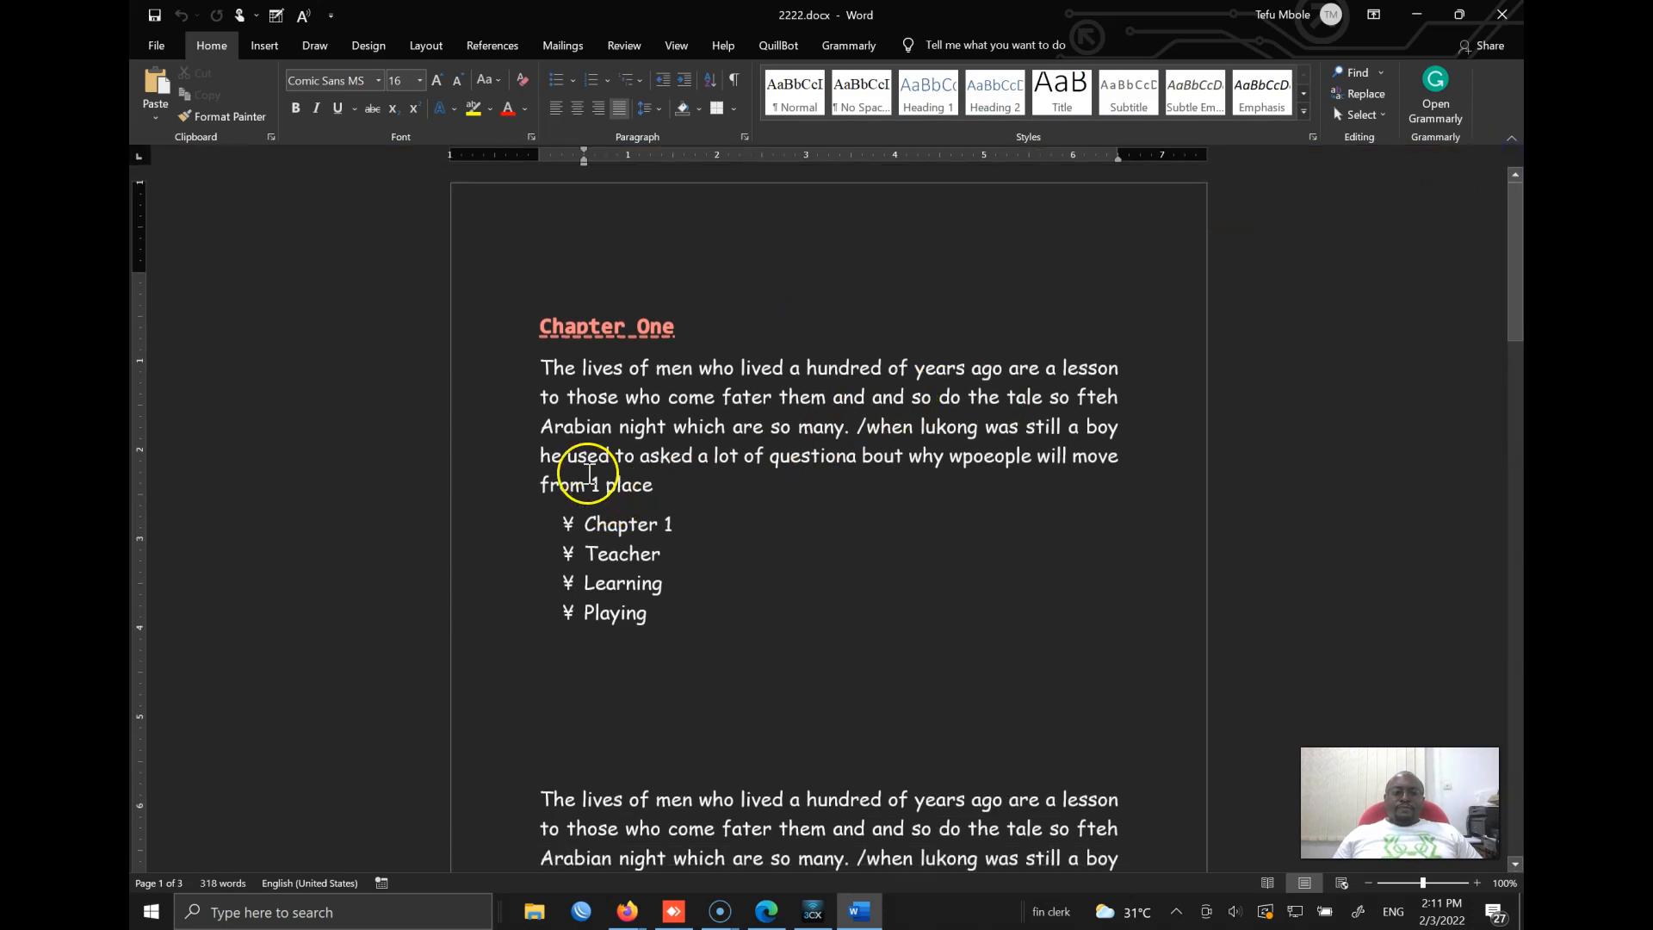
left_click(594, 422)
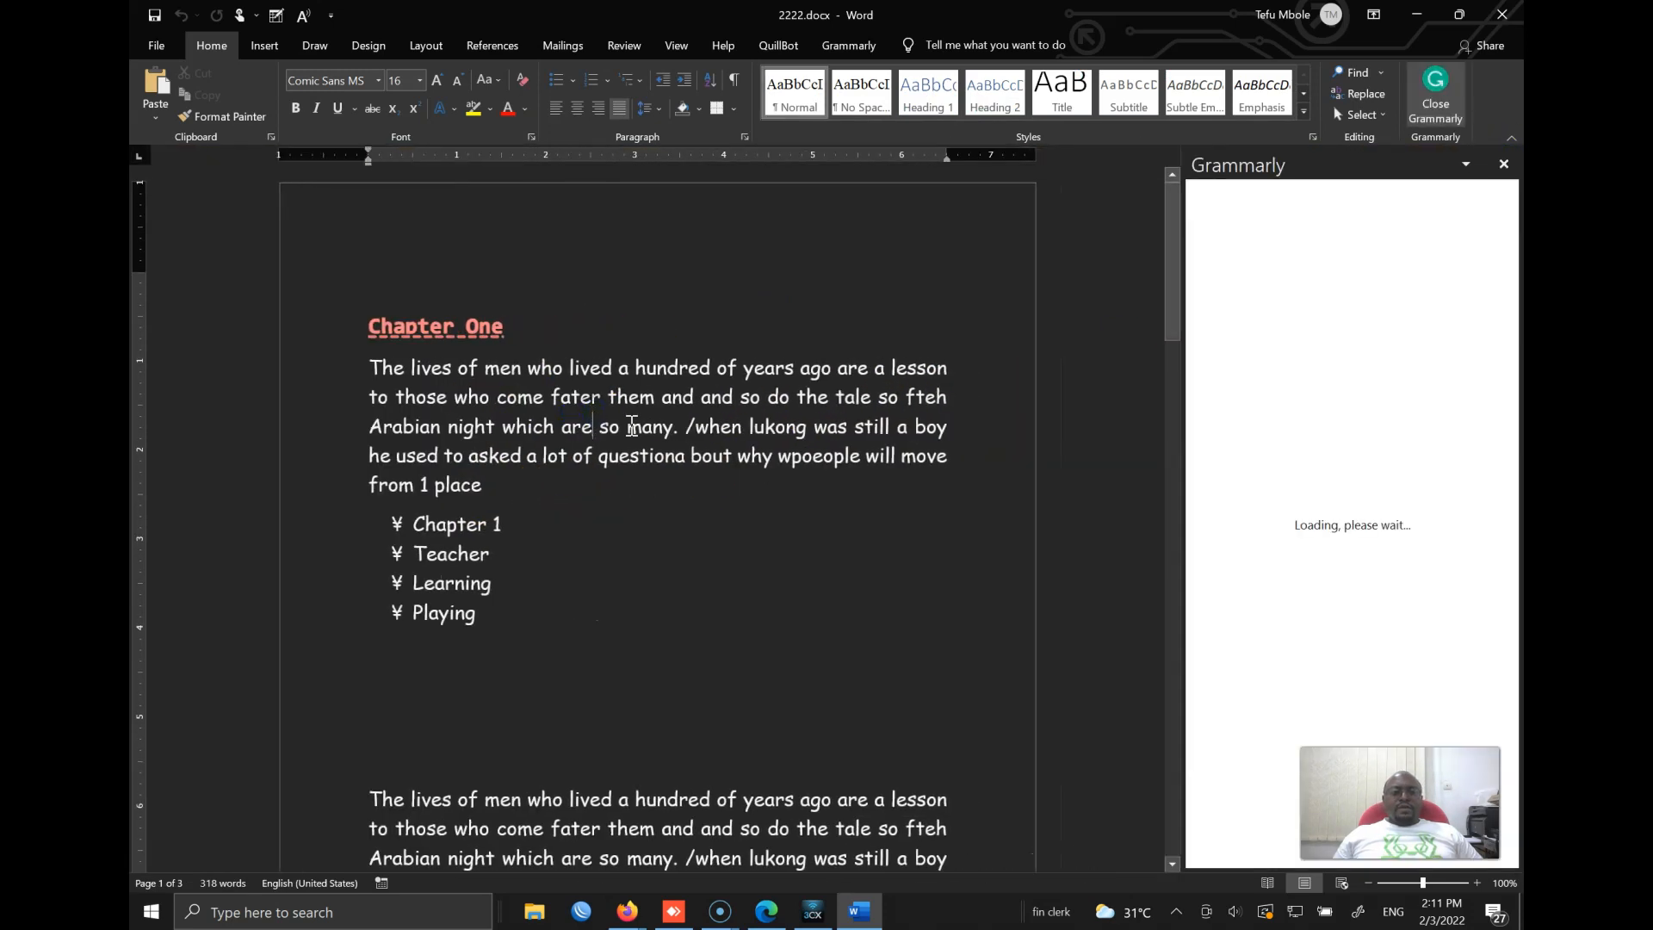
left_click(1503, 165)
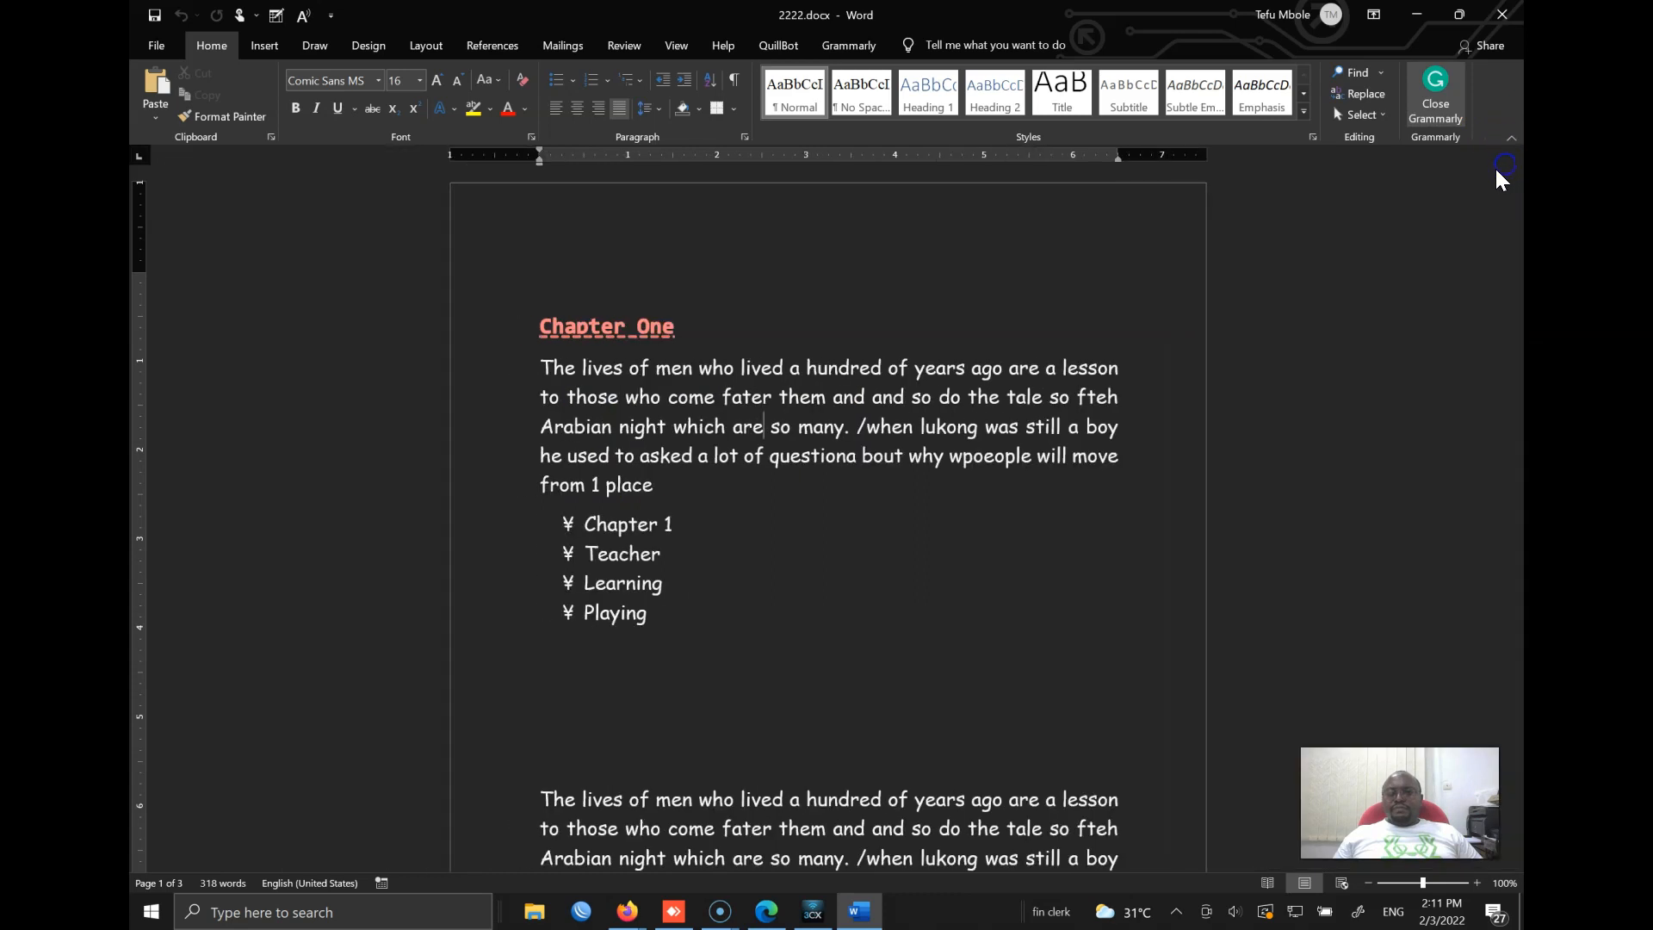
Display the Insert commands for the reopened document and minimize the Word window.
left_click(258, 45)
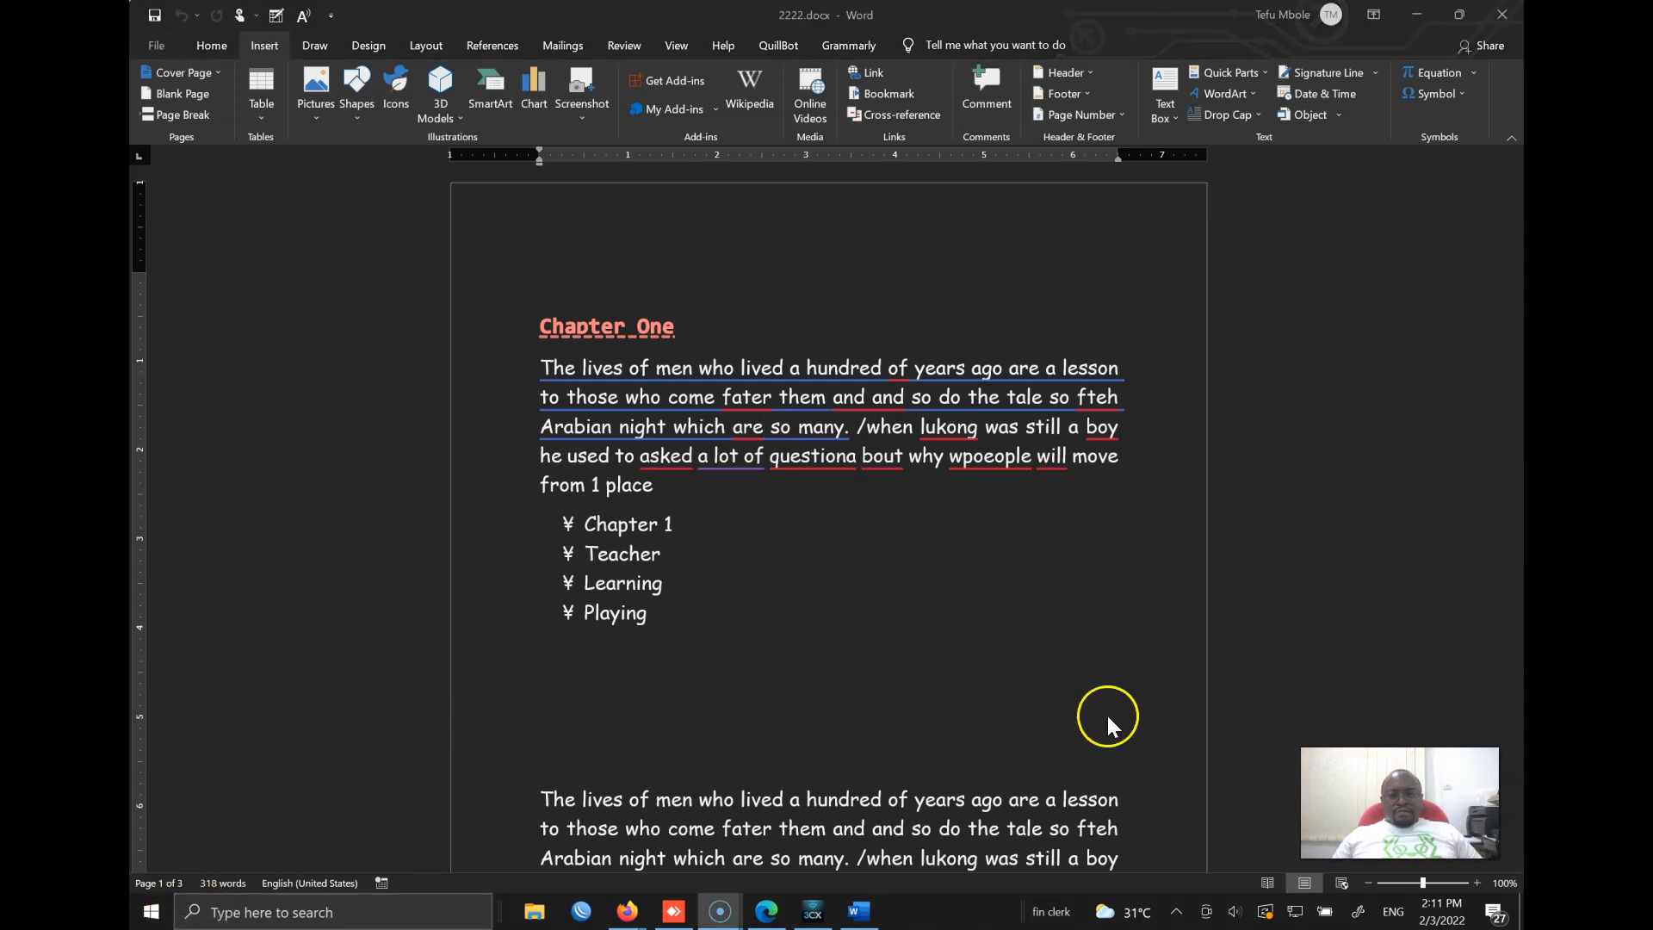
left_click(1416, 14)
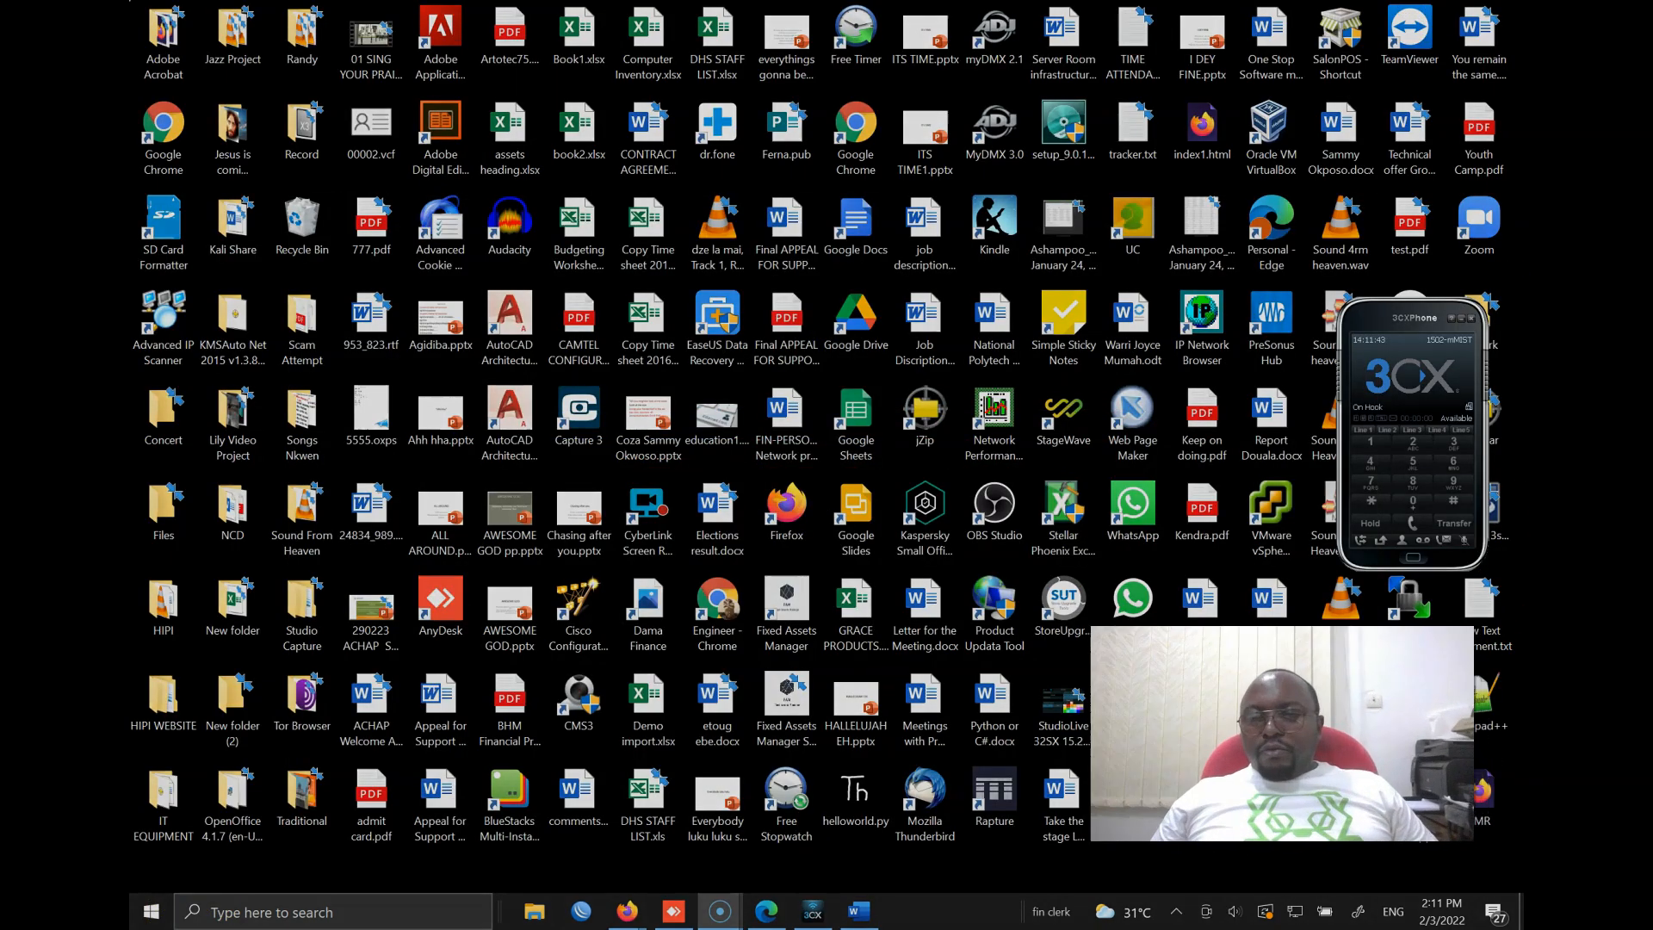